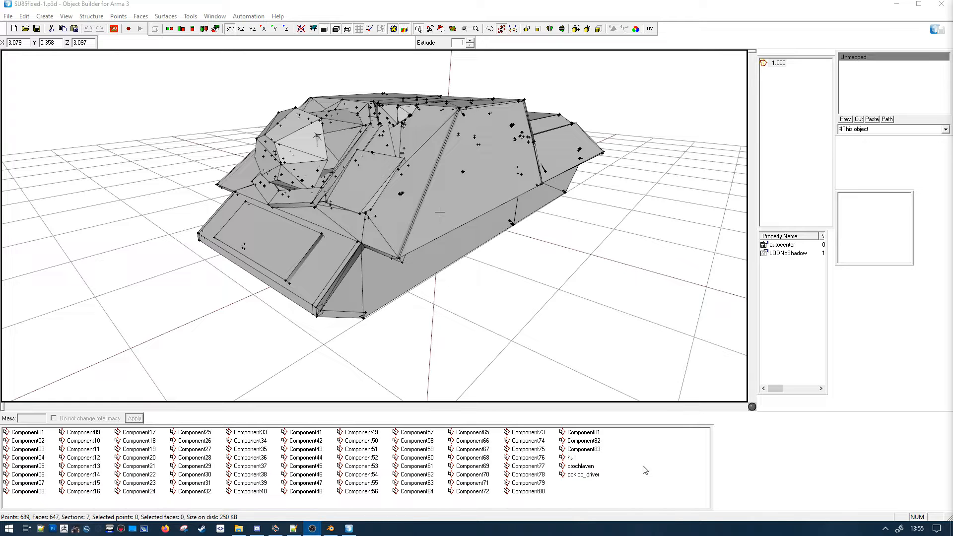
- Examine the vehicle's collision geometry from the outside and the inside of the hull
{"action": "left_click", "coordinate": [446, 291]}
{"action": "middle_click_drag", "start_coordinate": [446, 289], "coordinate": [494, 336]}
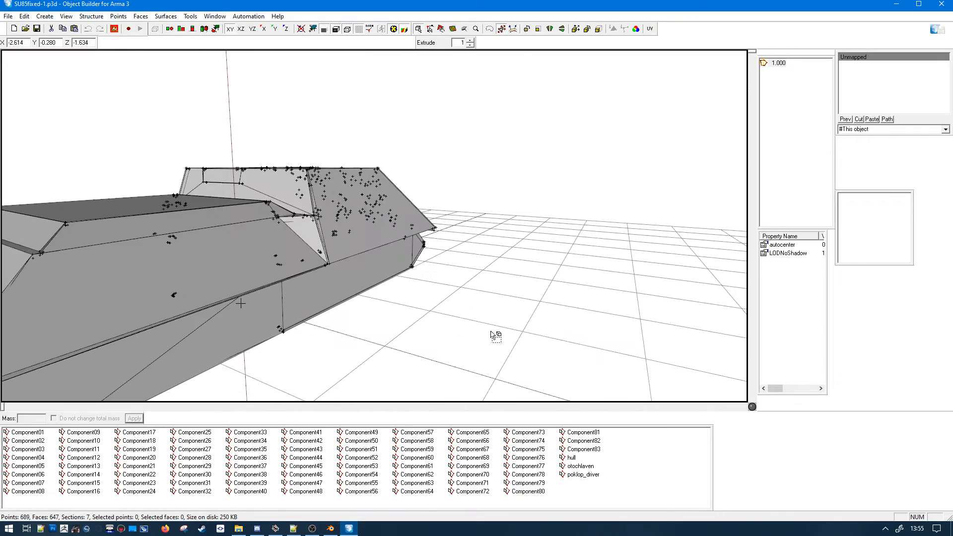
{"action": "middle_click_drag", "start_coordinate": [591, 309], "coordinate": [414, 253]}
{"action": "scroll", "coordinate": [446, 253], "scroll_direction": "up", "scroll_amount": 3}
{"action": "left_click", "coordinate": [485, 250]}
{"action": "scroll", "coordinate": [550, 266], "scroll_direction": "down", "scroll_amount": 3}
{"action": "scroll", "coordinate": [550, 266], "scroll_direction": "up", "scroll_amount": 3}
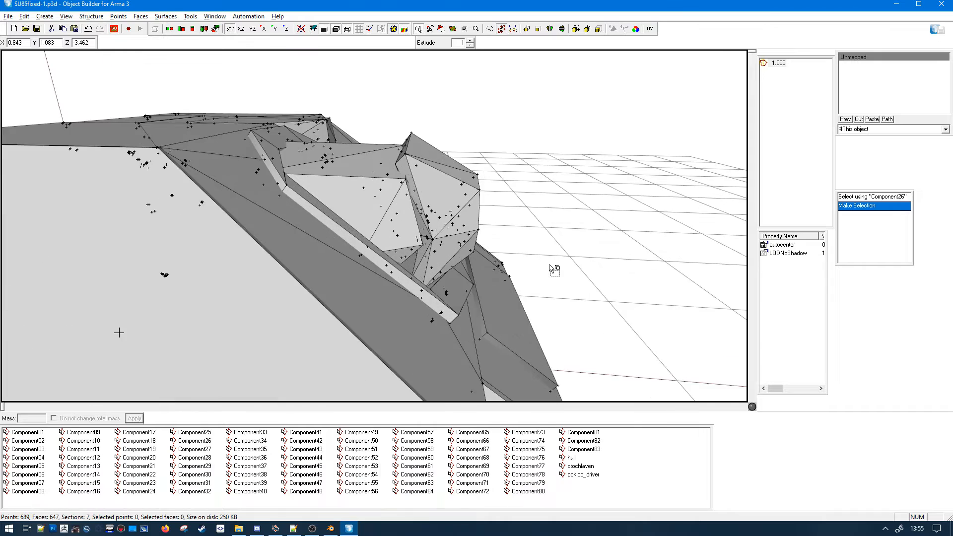
{"action": "middle_click_drag", "start_coordinate": [550, 265], "coordinate": [482, 260]}
{"action": "scroll", "coordinate": [550, 266], "scroll_direction": "up", "scroll_amount": 3}
{"action": "scroll", "coordinate": [549, 265], "scroll_direction": "up", "scroll_amount": 2}
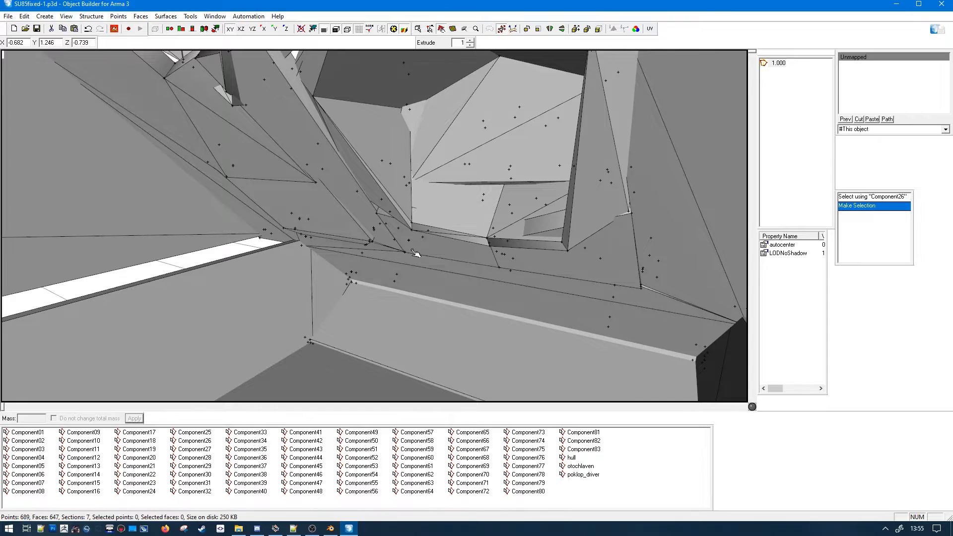
- Select the small six-faced component below the gun opening and examine how it fits the surrounding front plates inside the hull
{"action": "middle_click_drag", "start_coordinate": [469, 272], "coordinate": [504, 263]}
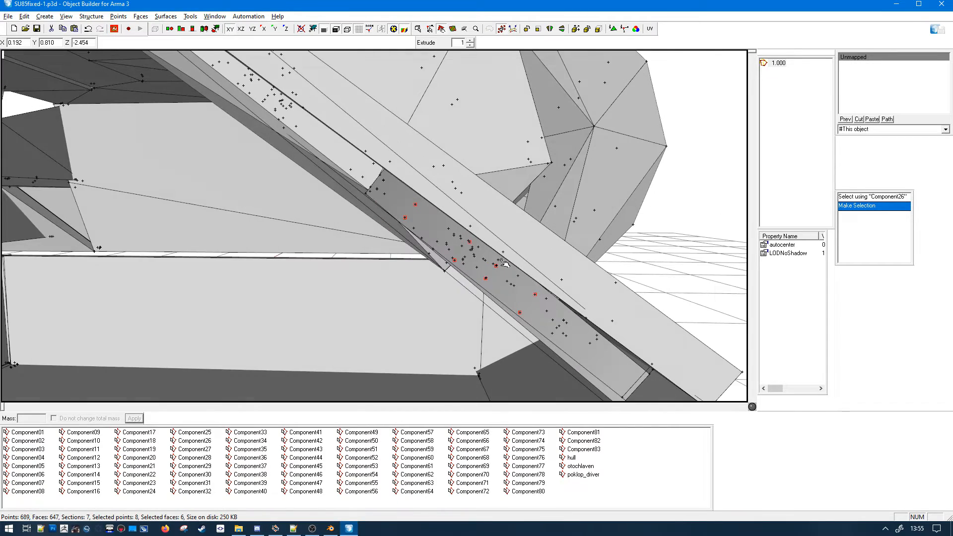
{"action": "middle_click_drag", "start_coordinate": [370, 236], "coordinate": [440, 270]}
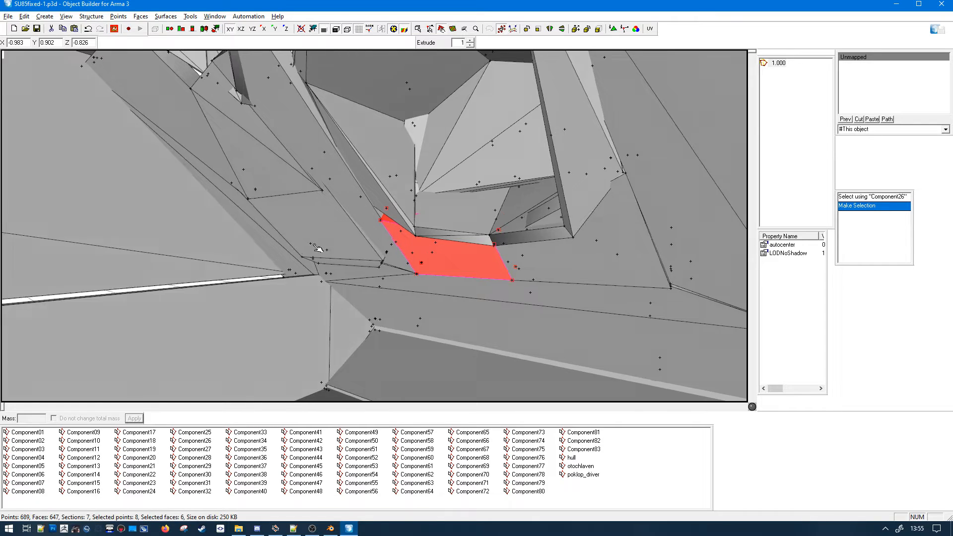
{"action": "middle_click_drag", "start_coordinate": [318, 249], "coordinate": [355, 221]}
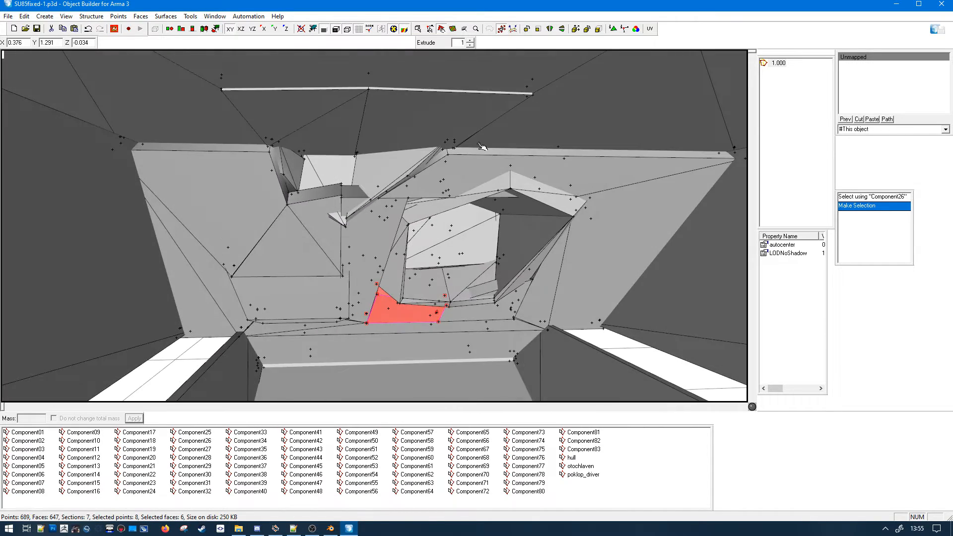
{"action": "middle_click_drag", "start_coordinate": [480, 144], "coordinate": [567, 116]}
{"action": "scroll", "coordinate": [567, 115], "scroll_direction": "down", "scroll_amount": 3}
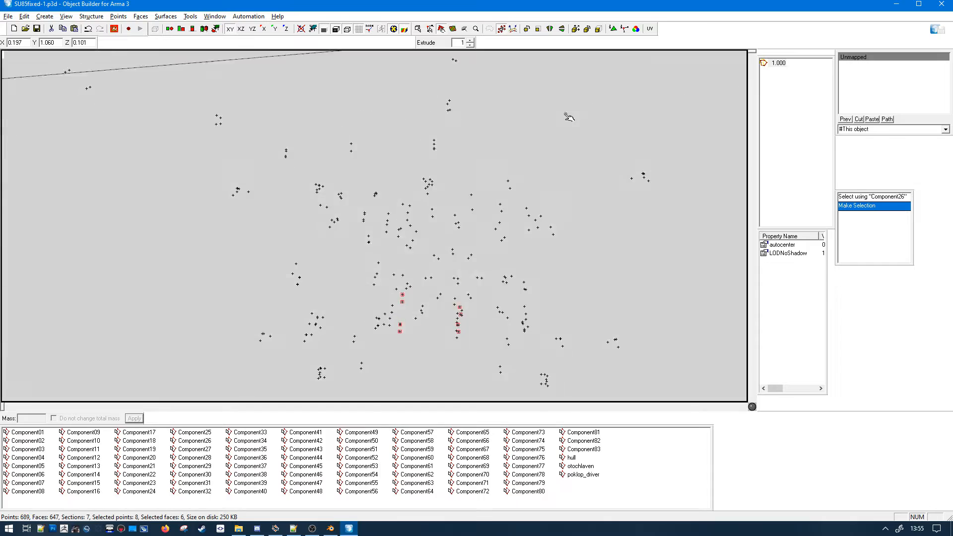
{"action": "scroll", "coordinate": [567, 115], "scroll_direction": "up", "scroll_amount": 3}
{"action": "middle_click_drag", "start_coordinate": [356, 141], "coordinate": [357, 141]}
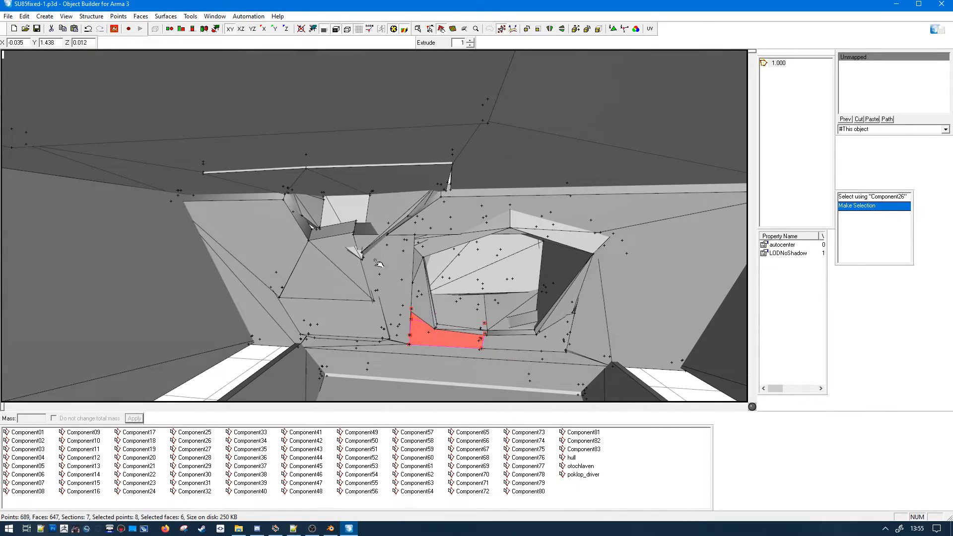
{"action": "middle_click_drag", "start_coordinate": [378, 263], "coordinate": [368, 171]}
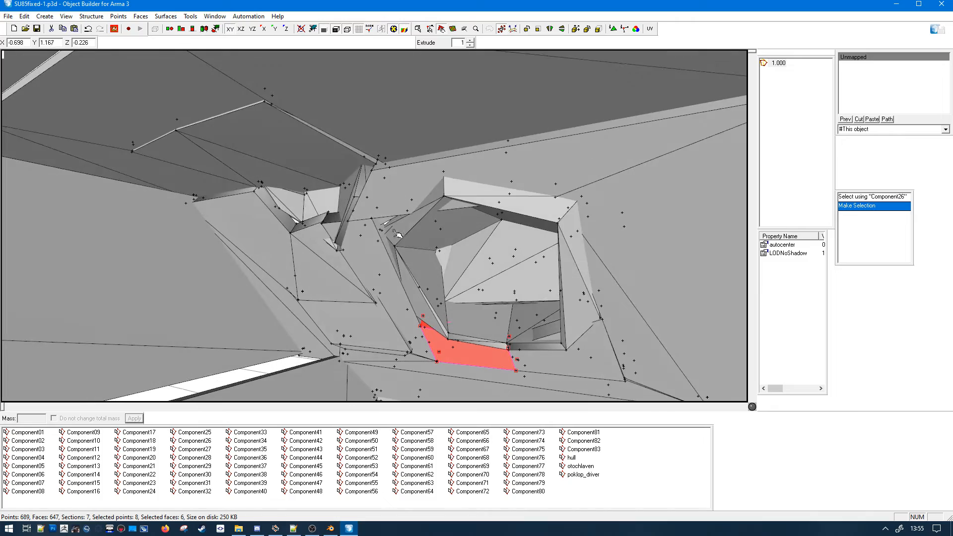
- Examine the front plates and the corners of their components from outside, then return to the hull interior
{"action": "middle_click_drag", "start_coordinate": [394, 230], "coordinate": [530, 272]}
{"action": "scroll", "coordinate": [472, 276], "scroll_direction": "up", "scroll_amount": 10}
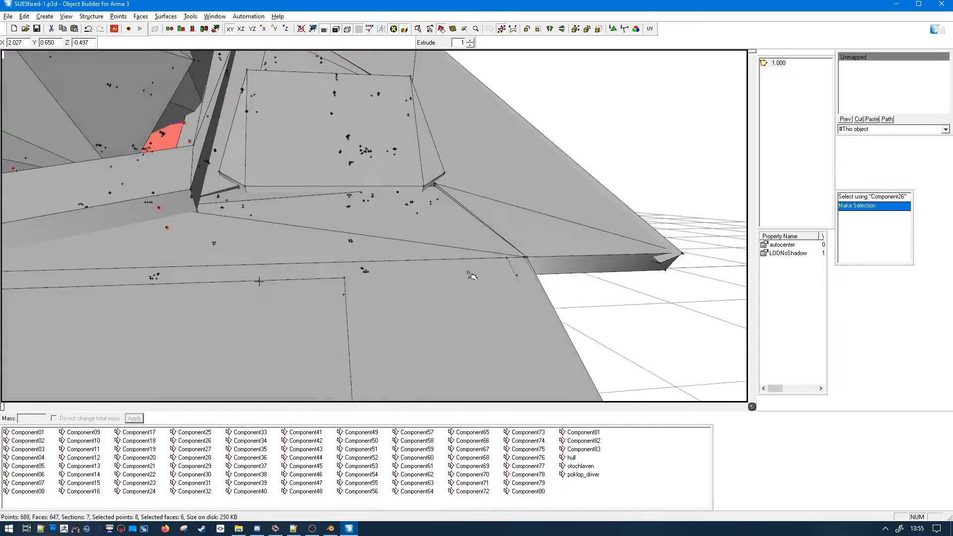
{"action": "scroll", "coordinate": [472, 275], "scroll_direction": "up", "scroll_amount": 3}
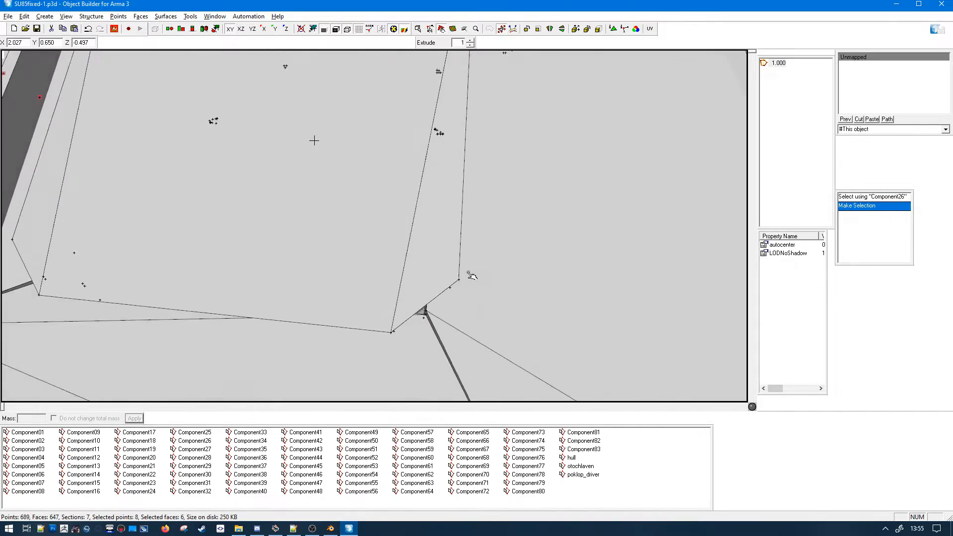
{"action": "mouse_move", "coordinate": [471, 276]}
{"action": "middle_mouse_down"}
{"action": "mouse_move", "coordinate": [400, 184]}
{"action": "mouse_move", "coordinate": [504, 255]}
{"action": "mouse_move", "coordinate": [538, 239]}
{"action": "mouse_move", "coordinate": [502, 213]}
{"action": "middle_mouse_up"}
{"action": "scroll", "coordinate": [400, 183], "scroll_direction": "down", "scroll_amount": 10}
{"action": "scroll", "coordinate": [504, 254], "scroll_direction": "up", "scroll_amount": 6}
{"action": "scroll", "coordinate": [539, 238], "scroll_direction": "down", "scroll_amount": 5}
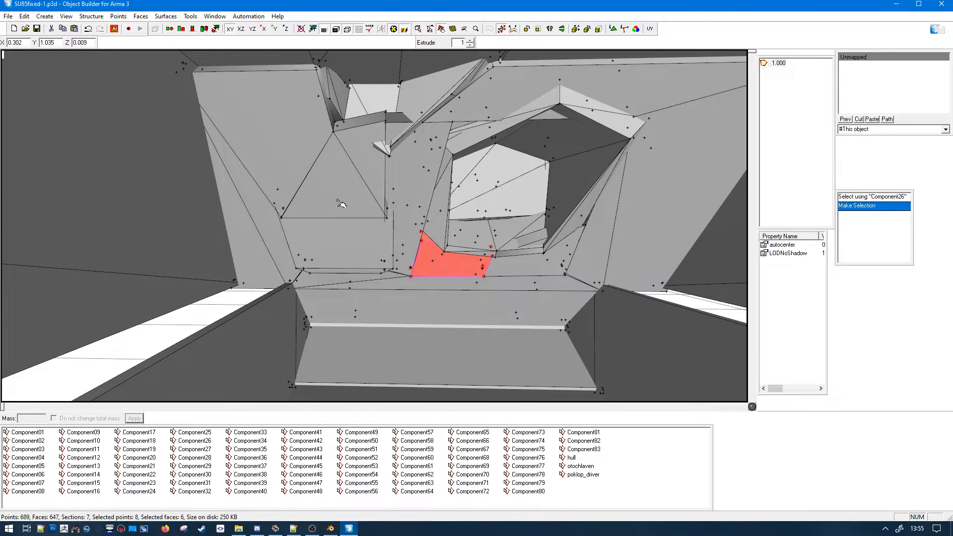
- Select the components around the gun opening one by one to check how the front wall is divided
{"action": "middle_click_drag", "start_coordinate": [590, 261], "coordinate": [570, 262]}
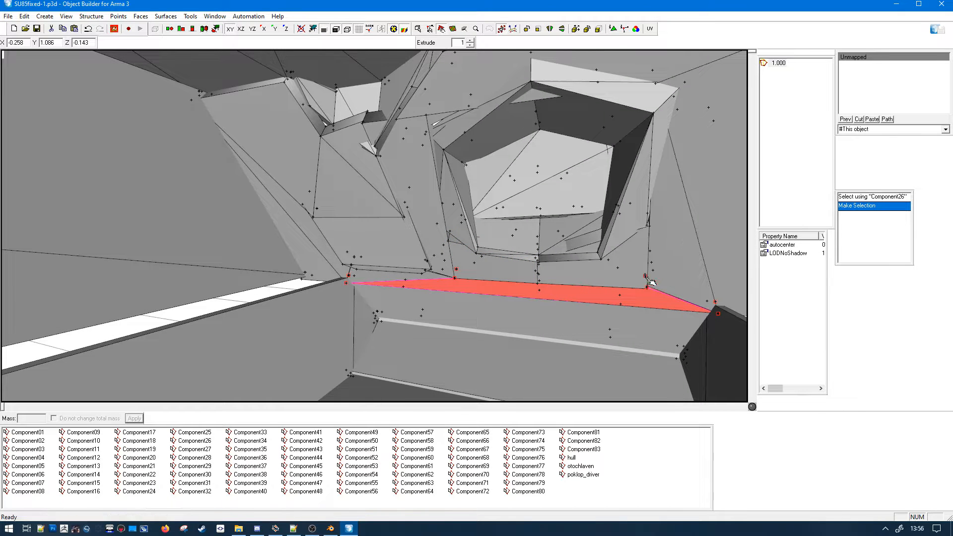
{"action": "left_click", "coordinate": [674, 256]}
{"action": "left_click", "coordinate": [639, 245]}
{"action": "left_click", "coordinate": [455, 106]}
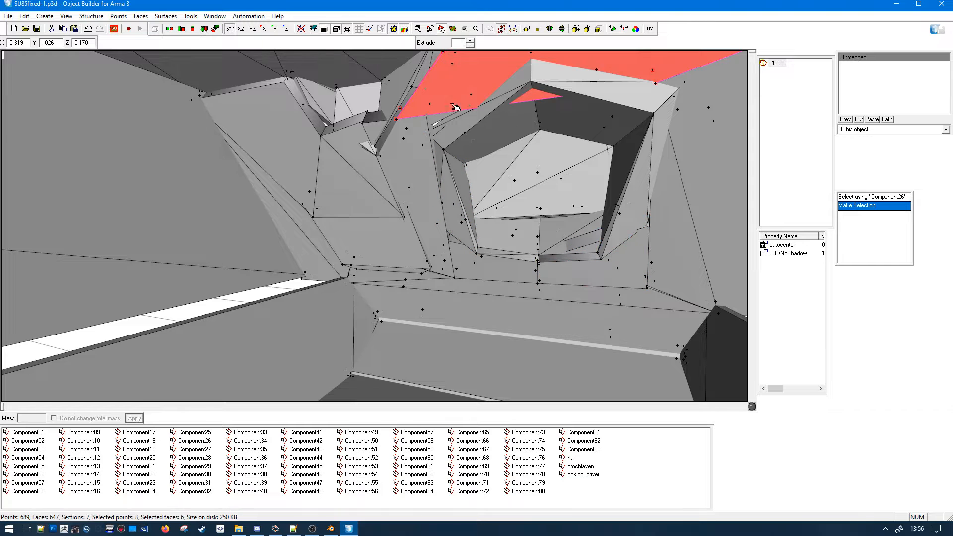
{"action": "left_click", "coordinate": [422, 229]}
{"action": "middle_click_drag", "start_coordinate": [546, 240], "coordinate": [488, 247]}
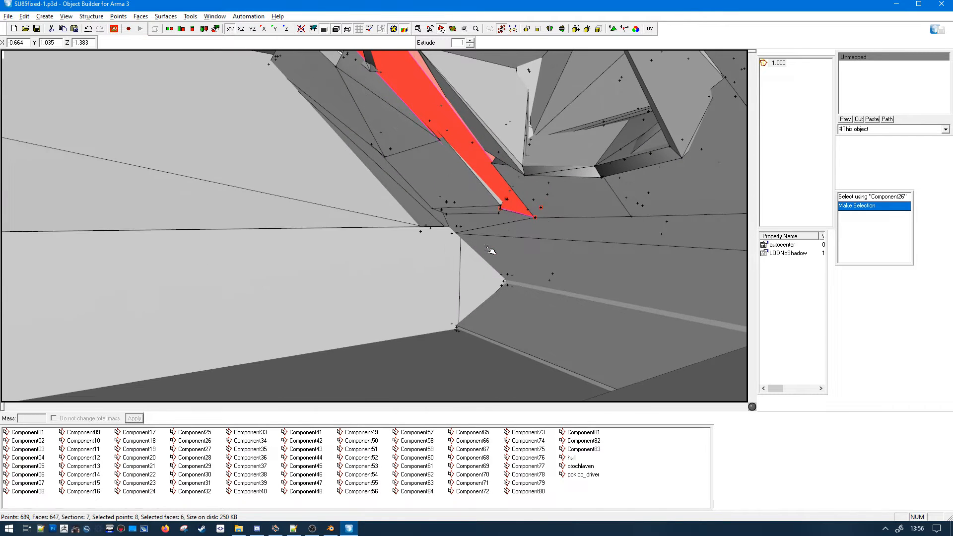
- Switch to Blender and examine the source hull mesh from outside and inside
{"action": "left_click", "coordinate": [899, 4]}
{"action": "scroll", "coordinate": [500, 264], "scroll_direction": "down", "scroll_amount": 3}
{"action": "middle_click_drag", "start_coordinate": [500, 264], "coordinate": [377, 284]}
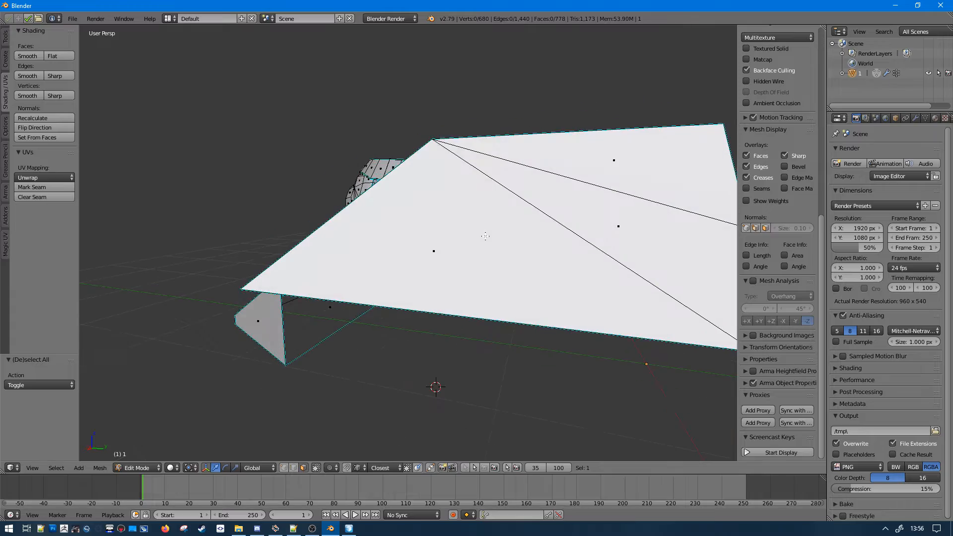
{"action": "right_click", "coordinate": [485, 238]}
{"action": "middle_click_drag", "start_coordinate": [486, 239], "coordinate": [583, 232]}
{"action": "key", "text": "a"}
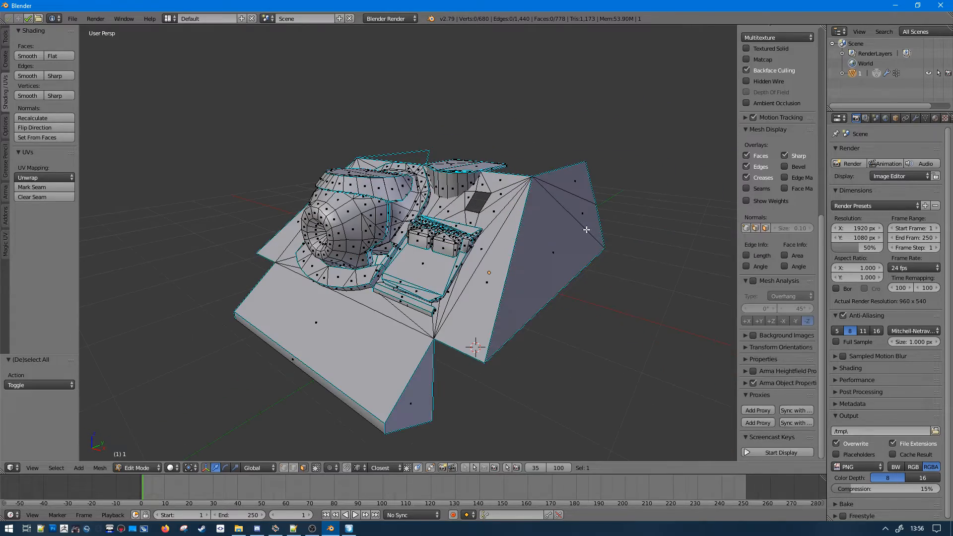
{"action": "middle_click_drag", "start_coordinate": [439, 273], "coordinate": [639, 282]}
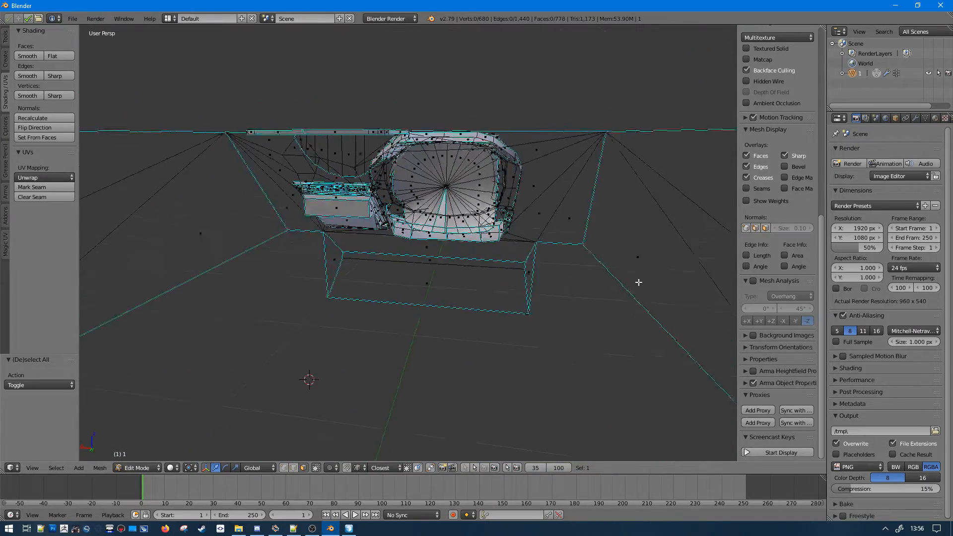
{"action": "middle_click_drag", "start_coordinate": [538, 272], "coordinate": [341, 257]}
- Select the whole mesh in edge mode, clear its sharp marks including vertices, and shade all faces flat
{"action": "right_click", "coordinate": [425, 300]}
{"action": "left_click", "coordinate": [297, 469]}
{"action": "key", "text": "a"}
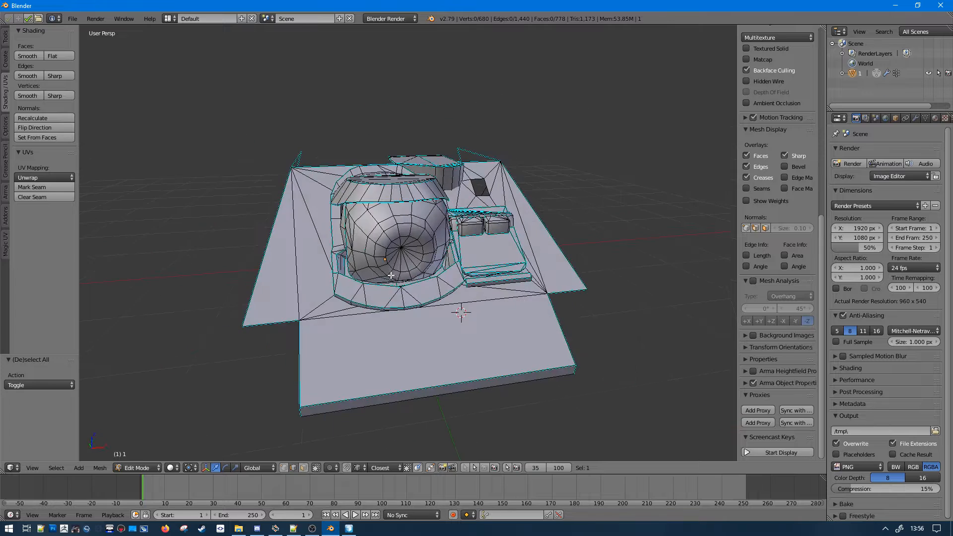
{"action": "key", "text": "a"}
{"action": "left_click", "coordinate": [29, 93]}
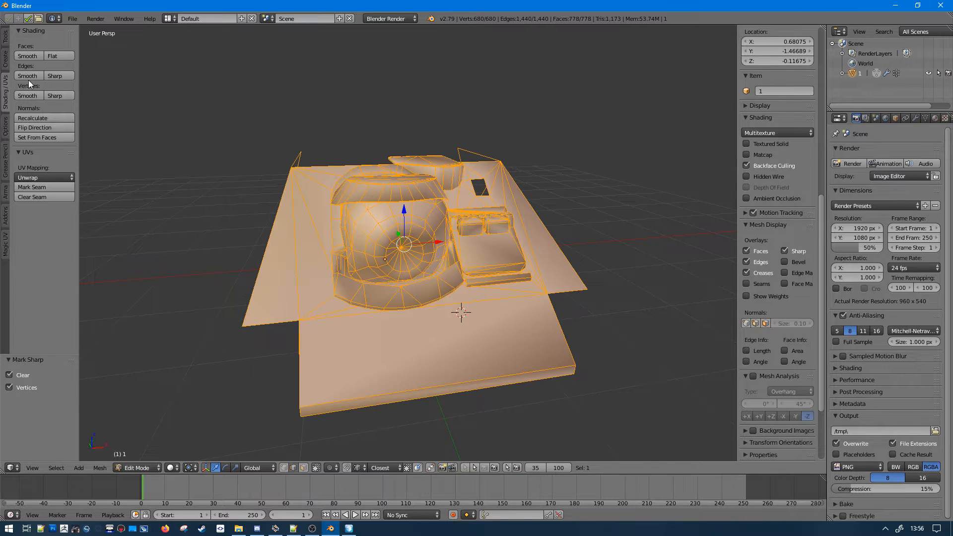
{"action": "left_click", "coordinate": [55, 55]}
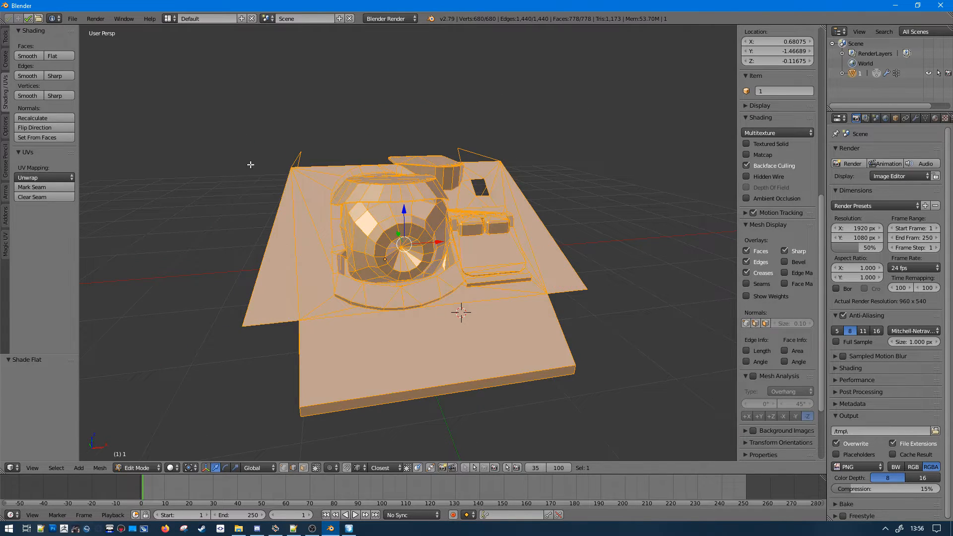
- Select the linked hatch plate beside the gun mount delimited by Normal, apply Limited Dissolve and triangulate its faces
{"action": "key", "text": "a"}
{"action": "mouse_move", "coordinate": [407, 218]}
{"action": "middle_mouse_down"}
{"action": "mouse_move", "coordinate": [463, 207]}
{"action": "mouse_move", "coordinate": [519, 251]}
{"action": "mouse_move", "coordinate": [602, 276]}
{"action": "middle_mouse_up"}
{"action": "right_click", "coordinate": [380, 258]}
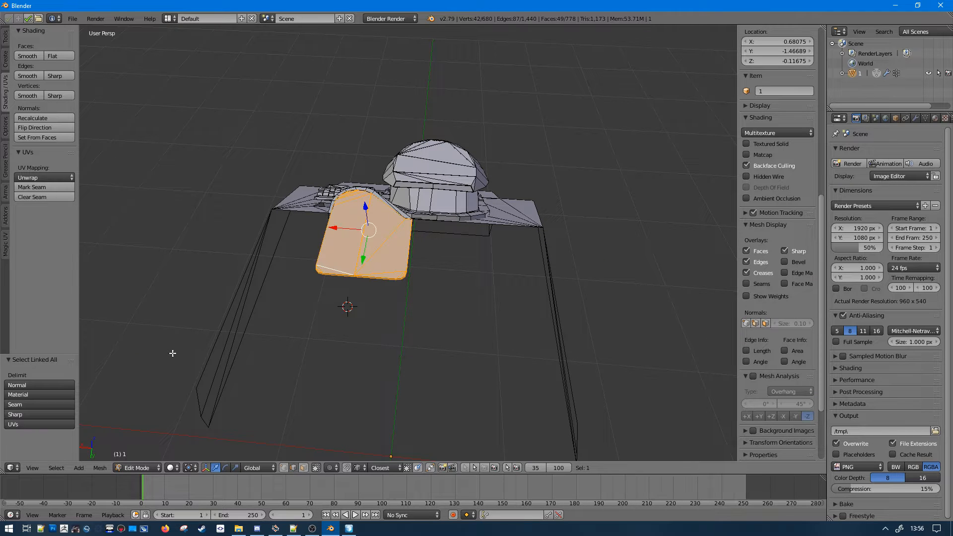
{"action": "left_click", "coordinate": [38, 385]}
{"action": "key", "text": "x"}
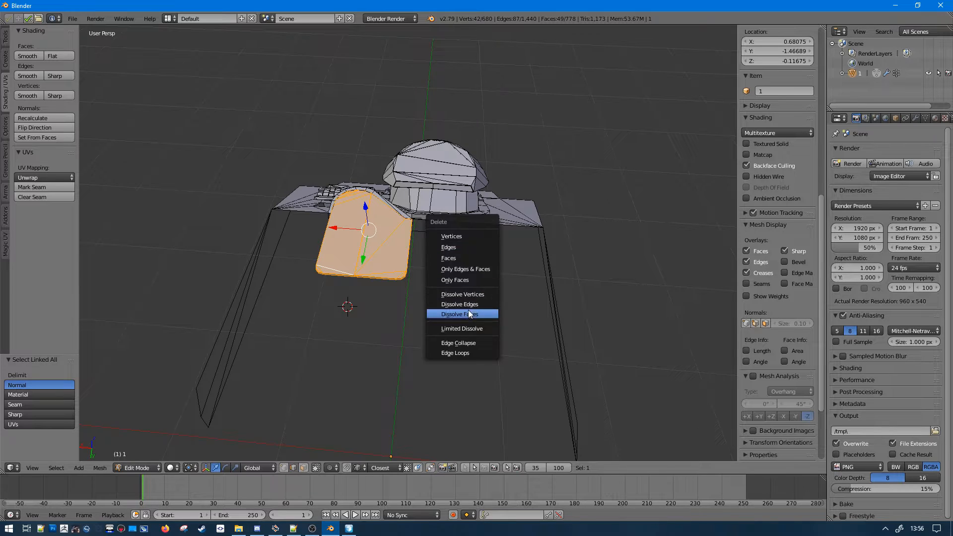
{"action": "left_click", "coordinate": [472, 329]}
{"action": "middle_click_drag", "start_coordinate": [426, 323], "coordinate": [478, 325]}
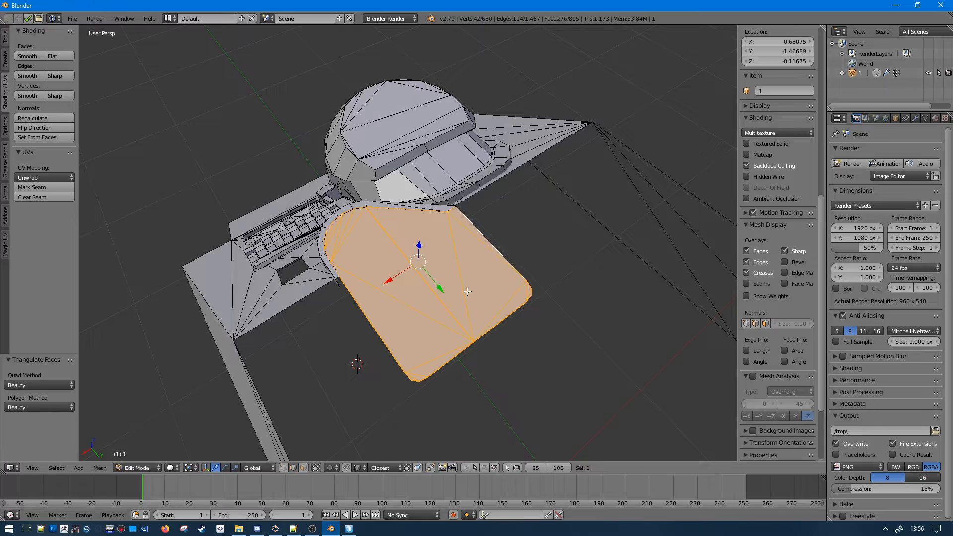
- Inspect the triangulated hatch plate up close in wireframe and solid display and outside Edit Mode
{"action": "middle_click_drag", "start_coordinate": [468, 292], "coordinate": [371, 273]}
{"action": "scroll", "coordinate": [576, 298], "scroll_direction": "up", "scroll_amount": 5}
{"action": "scroll", "coordinate": [377, 317], "scroll_direction": "down", "scroll_amount": 2}
{"action": "key", "text": "z"}
{"action": "key", "text": "z"}
{"action": "key", "text": "Tab"}
{"action": "key", "text": "Tab"}
- Select the linked round-ended half of the hatch plate and try moving it away from the curved rim
{"action": "key", "text": "a"}
{"action": "middle_click_drag", "start_coordinate": [404, 134], "coordinate": [516, 243], "text": "shift"}
{"action": "right_click", "coordinate": [386, 257]}
{"action": "key", "text": "ctrl+l"}
{"action": "key", "text": "g"}
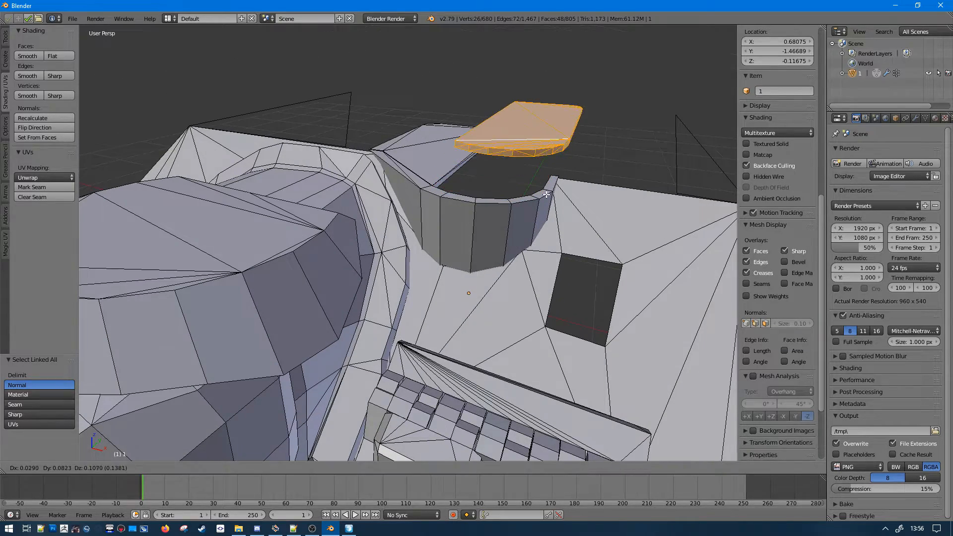
{"action": "right_click", "coordinate": [584, 169]}
{"action": "middle_click_drag", "start_coordinate": [584, 170], "coordinate": [539, 259]}
{"action": "key", "text": "g"}
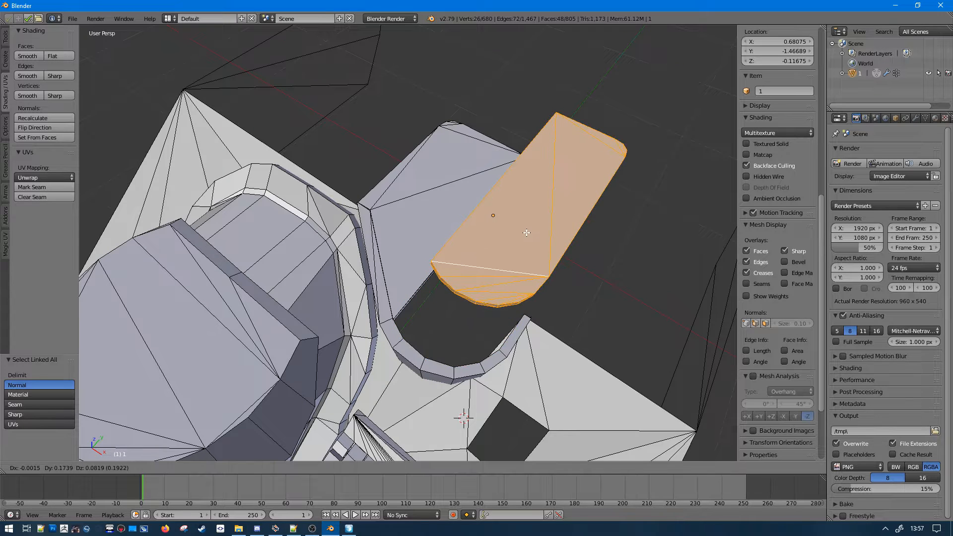
{"action": "left_click", "coordinate": [515, 285]}
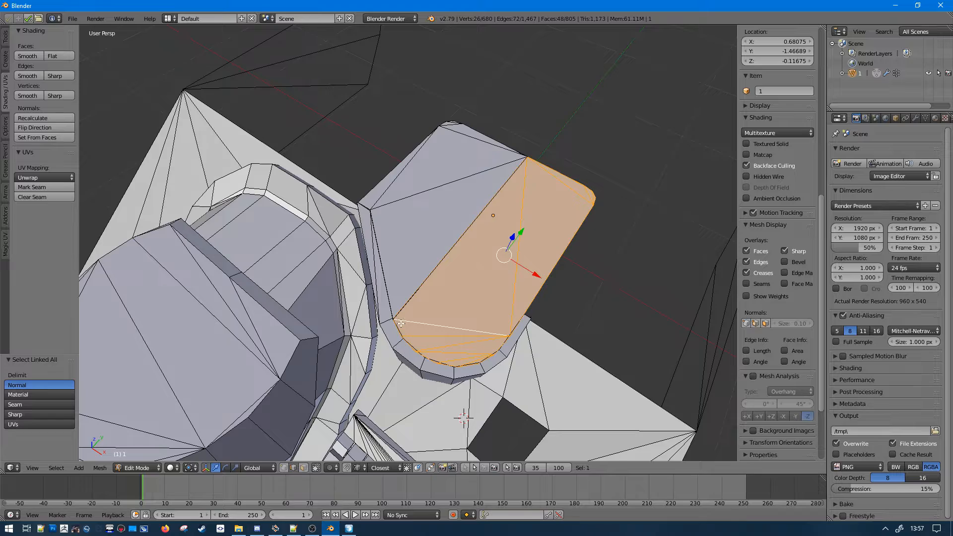
{"action": "key", "text": "g"}
{"action": "right_click", "coordinate": [472, 295]}
- Move the other linked half of the hatch plate away from the hull by X -0.170, Y 0.198, Z -0.007
{"action": "middle_click_drag", "start_coordinate": [488, 318], "coordinate": [411, 313]}
{"action": "scroll", "coordinate": [483, 328], "scroll_direction": "up", "scroll_amount": 2}
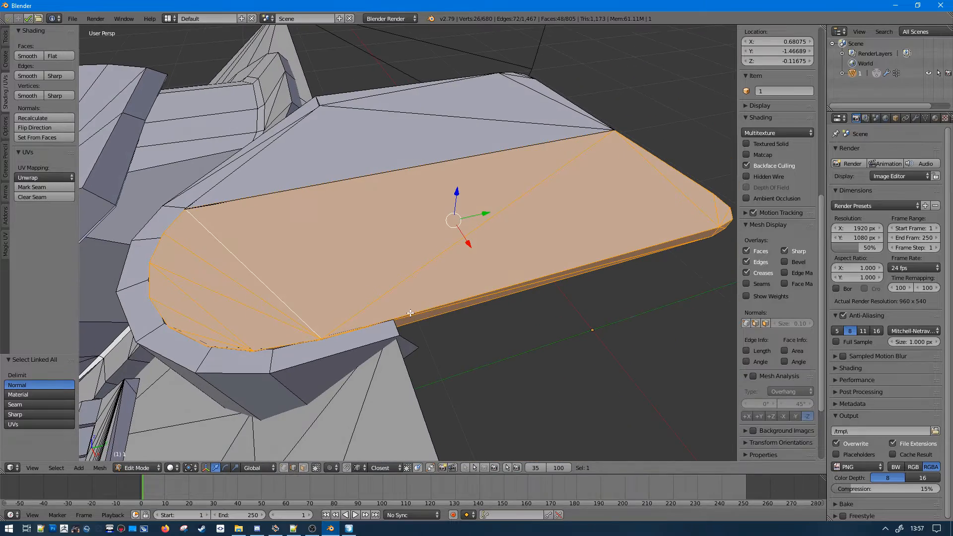
{"action": "middle_click_drag", "start_coordinate": [268, 315], "coordinate": [377, 344]}
{"action": "scroll", "coordinate": [358, 298], "scroll_direction": "up", "scroll_amount": 2}
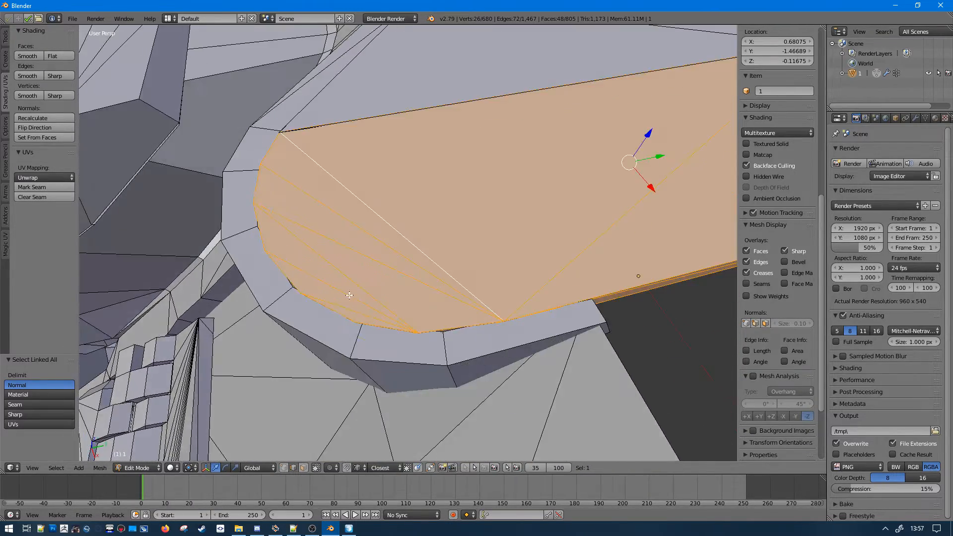
{"action": "scroll", "coordinate": [381, 339], "scroll_direction": "up", "scroll_amount": 2}
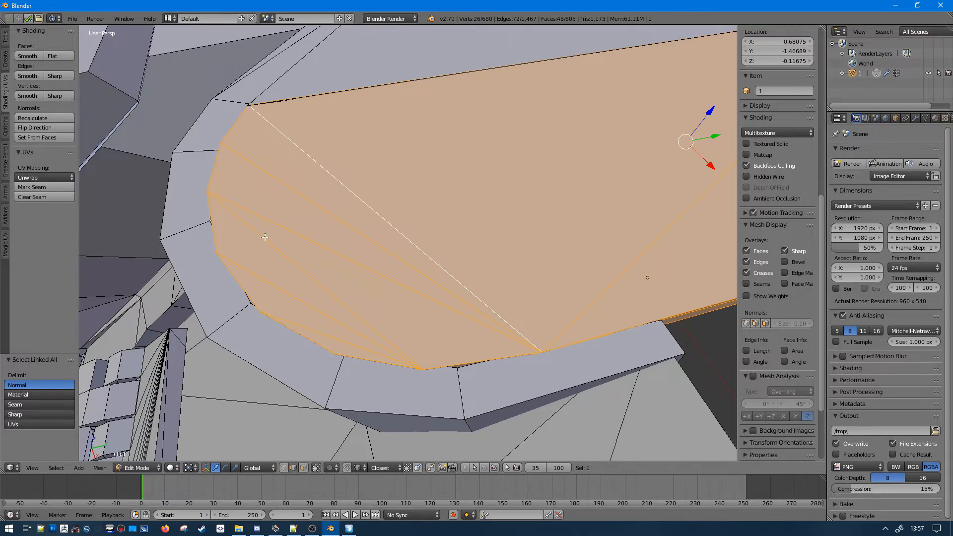
{"action": "middle_click_drag", "start_coordinate": [265, 238], "coordinate": [571, 284]}
{"action": "right_click", "coordinate": [546, 219]}
{"action": "key", "text": "ctrl+l"}
{"action": "key", "text": "g"}
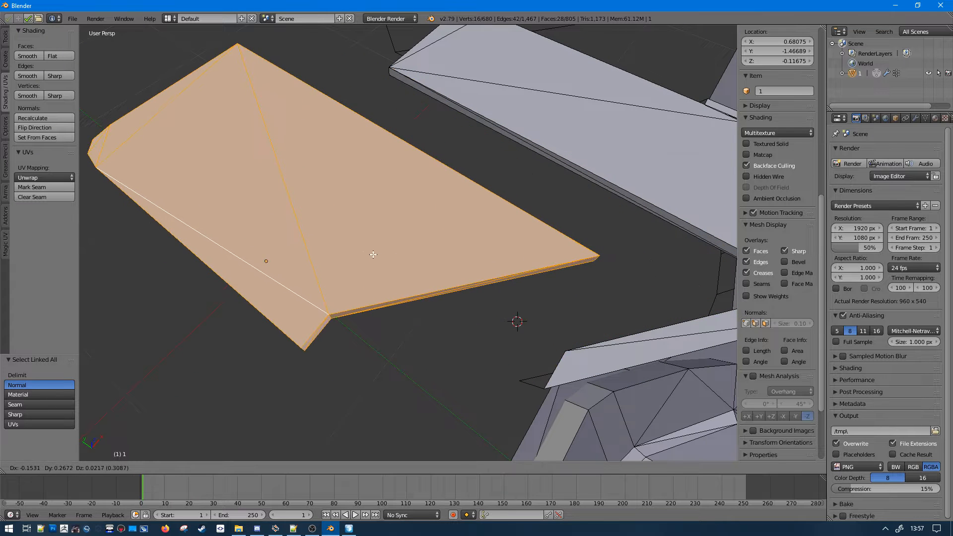
{"action": "left_click", "coordinate": [321, 391]}
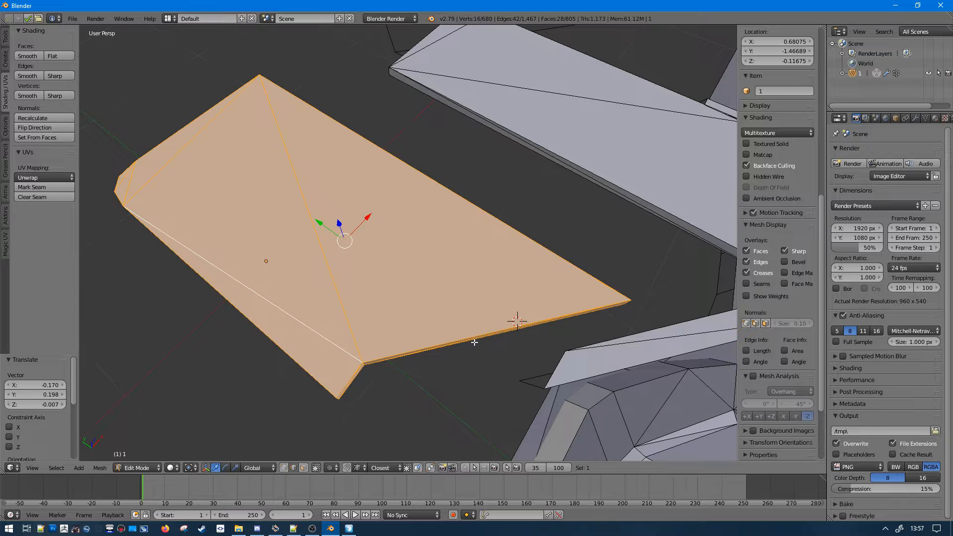
- Apply Limited Dissolve to the moved plate and dissolve the short corner edge at its notch to straighten that side
{"action": "middle_click_drag", "start_coordinate": [386, 376], "coordinate": [384, 362]}
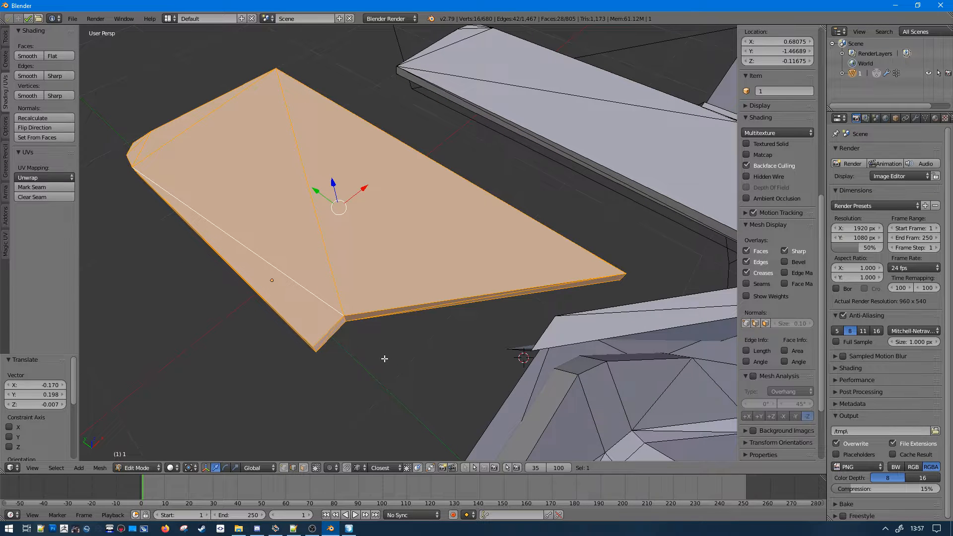
{"action": "key", "text": "x"}
{"action": "left_click", "coordinate": [384, 359]}
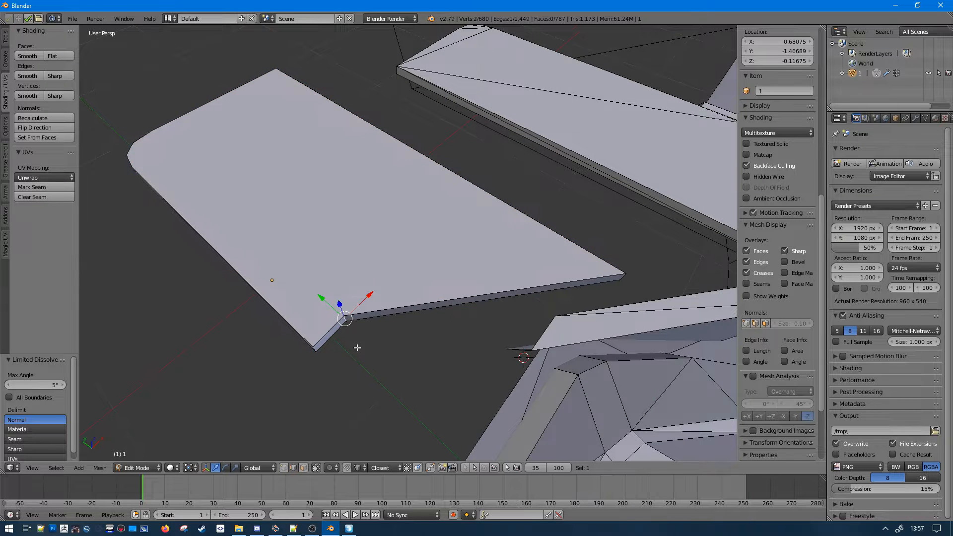
{"action": "key", "text": "ctrl+x"}
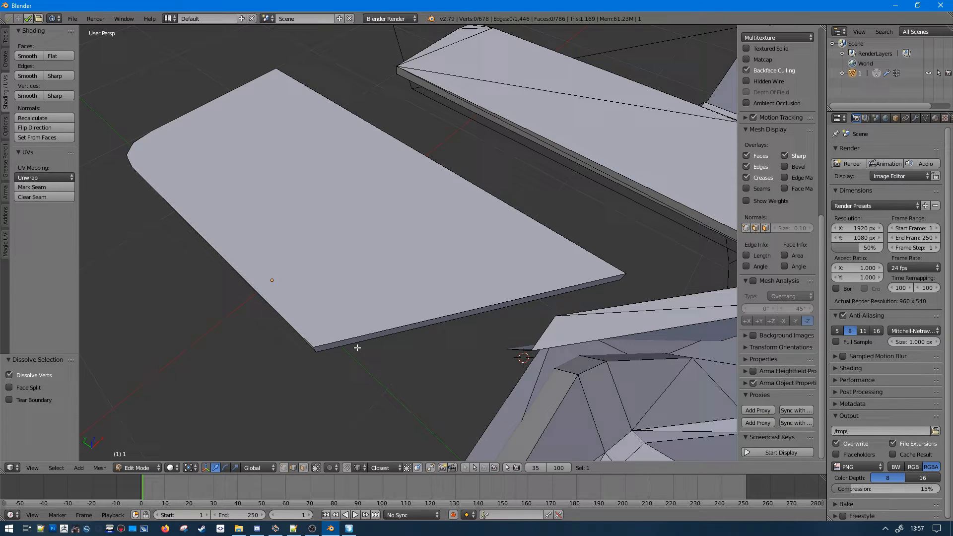
- Undo the corner dissolve, Limited Dissolve and move made to the hatch plate half
{"action": "middle_click_drag", "start_coordinate": [357, 347], "coordinate": [422, 334]}
{"action": "key", "text": "ctrl+z"}
{"action": "key", "text": "ctrl+z"}
{"action": "key", "text": "ctrl+z"}
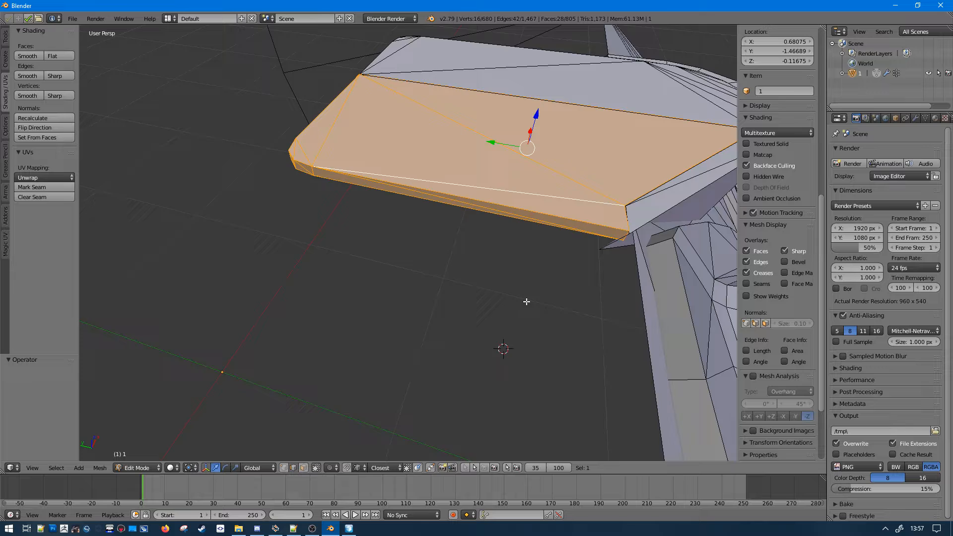
- Select all geometry linked to the notched hatch plate half in place and apply Limited Dissolve to it
{"action": "middle_click_drag", "start_coordinate": [526, 302], "coordinate": [547, 293]}
{"action": "key", "text": "a"}
{"action": "right_click", "coordinate": [485, 294]}
{"action": "key", "text": "ctrl+l"}
{"action": "key", "text": "x"}
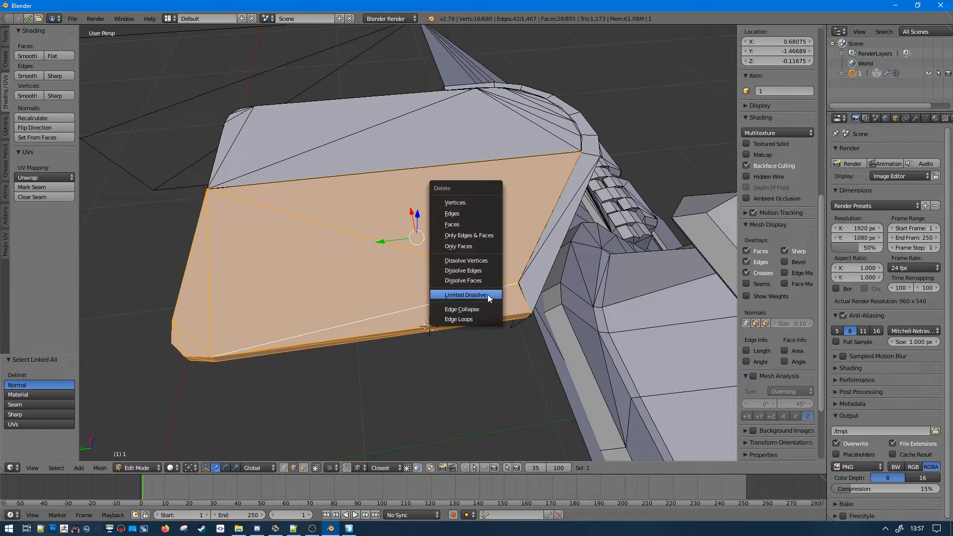
{"action": "left_click", "coordinate": [489, 298]}
- Try dissolving the short edges that round the hatch plate's outer corner, and undo the attempt
{"action": "key", "text": "a"}
{"action": "right_click", "coordinate": [442, 331]}
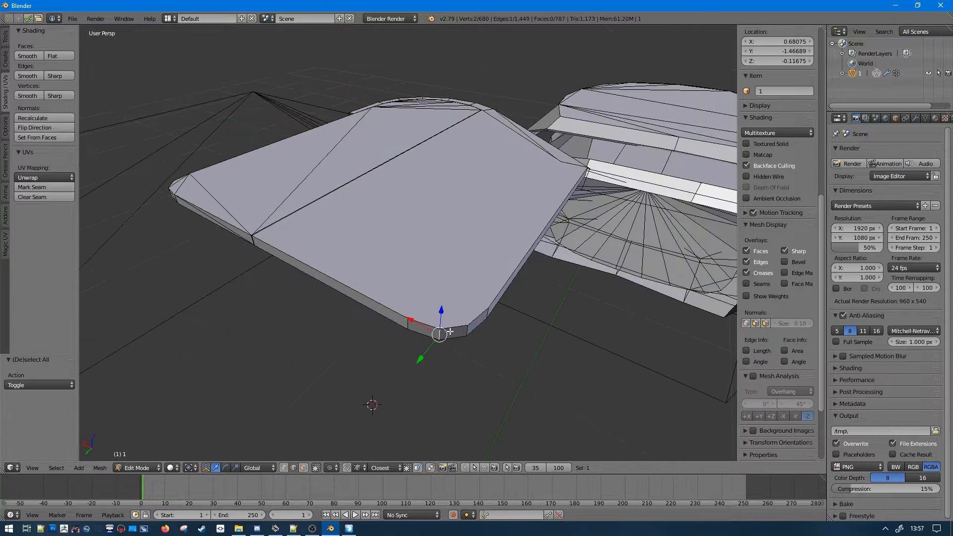
{"action": "key", "text": "ctrl+x"}
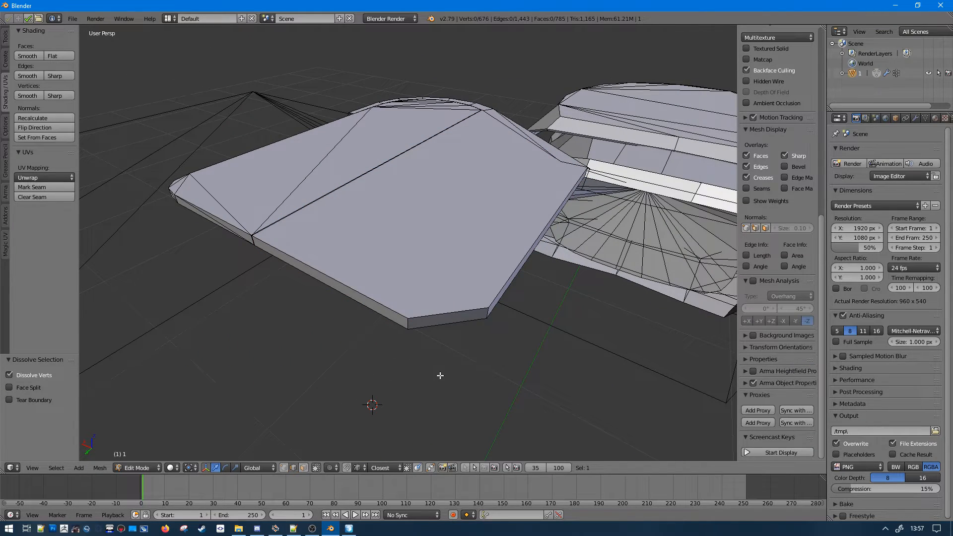
{"action": "middle_click_drag", "start_coordinate": [440, 376], "coordinate": [464, 402]}
{"action": "middle_click_drag", "start_coordinate": [631, 433], "coordinate": [549, 386], "text": "shift"}
{"action": "right_click", "coordinate": [467, 369]}
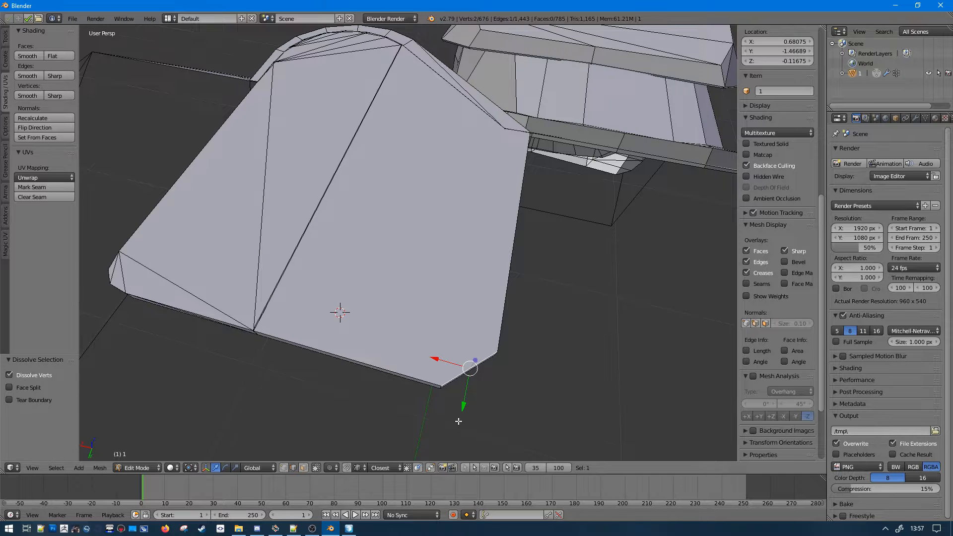
{"action": "scroll", "coordinate": [442, 392], "scroll_direction": "down", "scroll_amount": 2}
{"action": "scroll", "coordinate": [465, 299], "scroll_direction": "up", "scroll_amount": 1}
{"action": "middle_click_drag", "start_coordinate": [466, 299], "coordinate": [482, 300]}
{"action": "key", "text": "ctrl+z"}
{"action": "key", "text": "ctrl+z"}
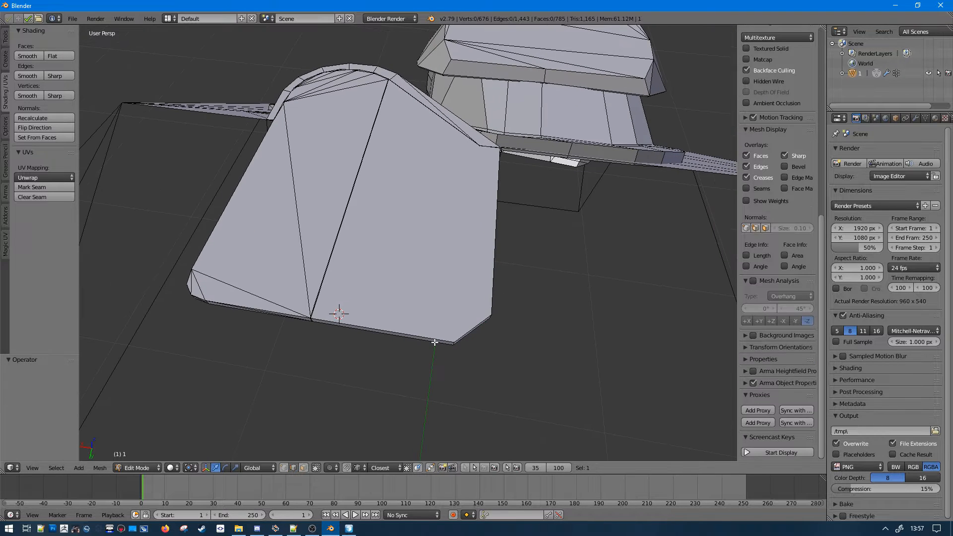
- Apply Limited Dissolve to the linked round-ended half of the hatch plate
{"action": "key", "text": "ctrl+l"}
{"action": "key", "text": "x"}
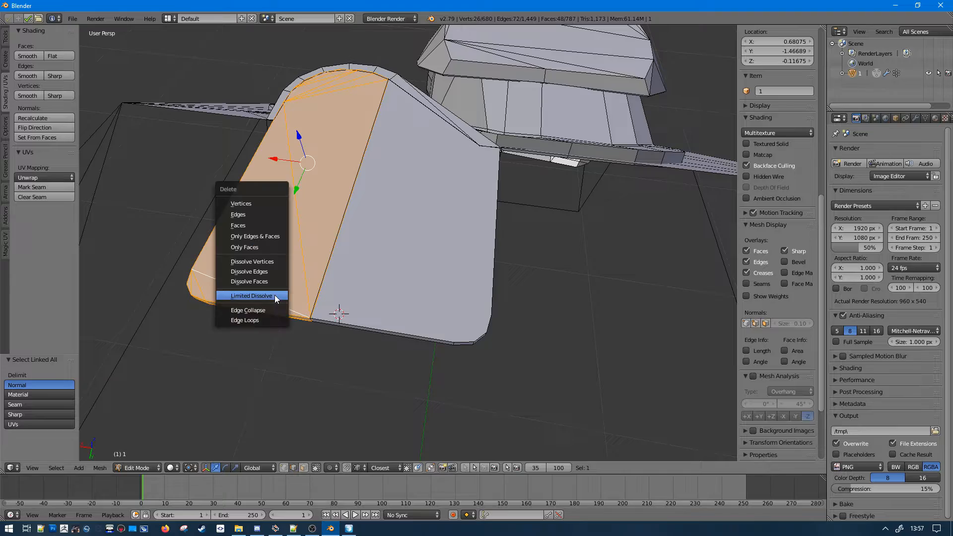
{"action": "left_click", "coordinate": [250, 299]}
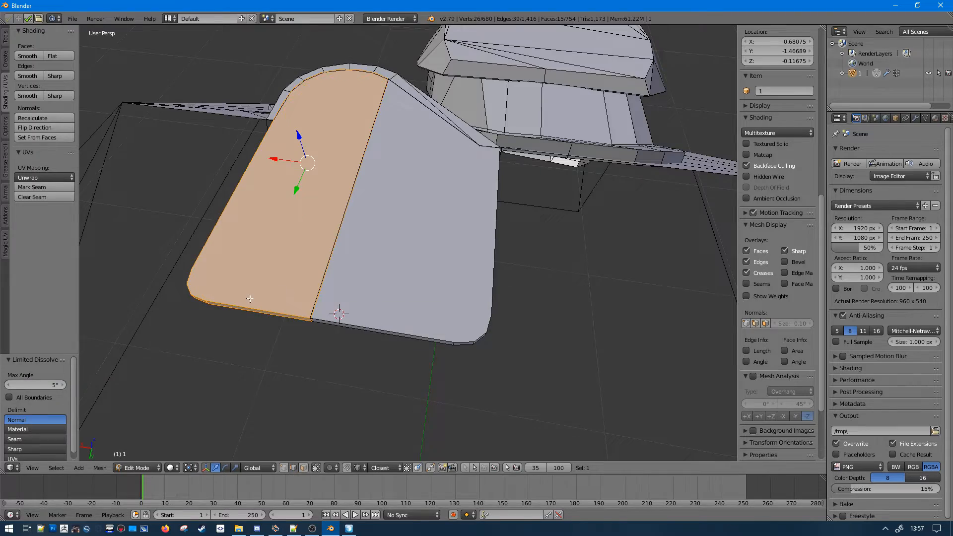
{"action": "middle_click_drag", "start_coordinate": [250, 299], "coordinate": [438, 212]}
{"action": "key", "text": "a"}
{"action": "right_click", "coordinate": [509, 276]}
{"action": "scroll", "coordinate": [508, 275], "scroll_direction": "down", "scroll_amount": 3}
{"action": "middle_click_drag", "start_coordinate": [509, 276], "coordinate": [544, 289]}
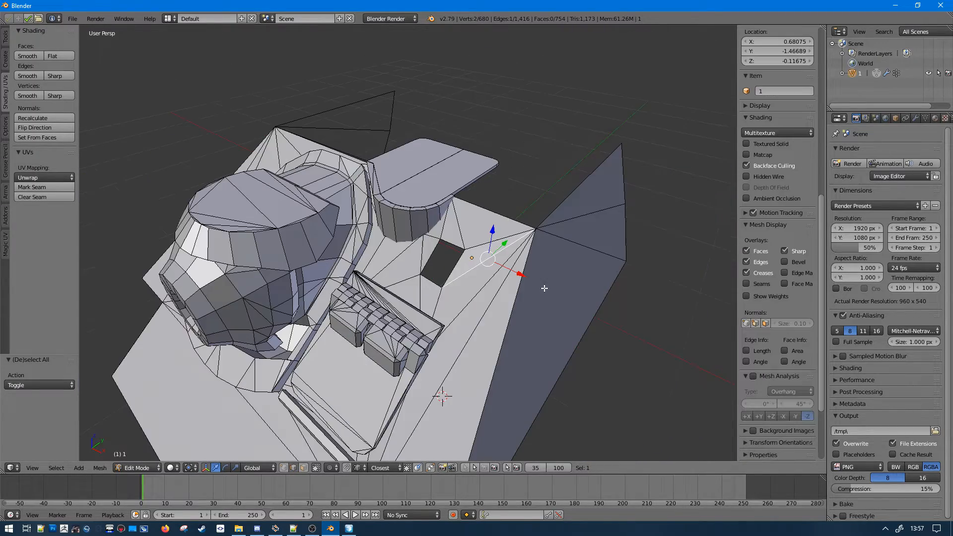
{"action": "key", "text": "ctrl+l"}
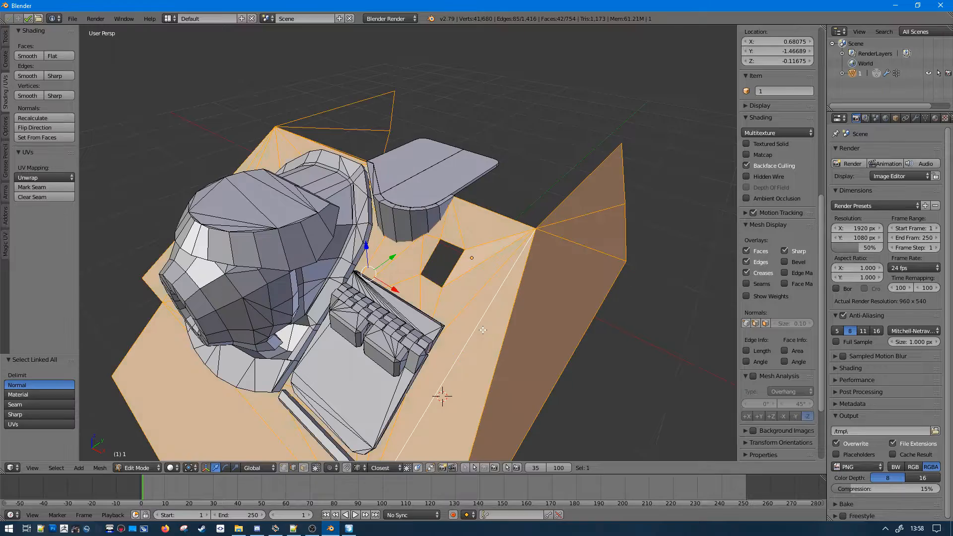
{"action": "middle_click_drag", "start_coordinate": [483, 330], "coordinate": [453, 326]}
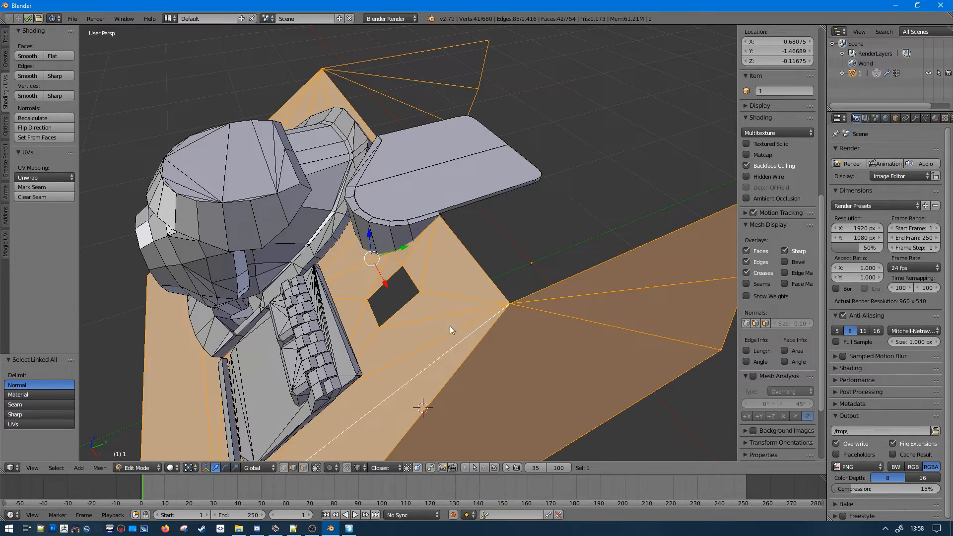
{"action": "key", "text": "x"}
{"action": "middle_click_drag", "start_coordinate": [353, 298], "coordinate": [407, 298]}
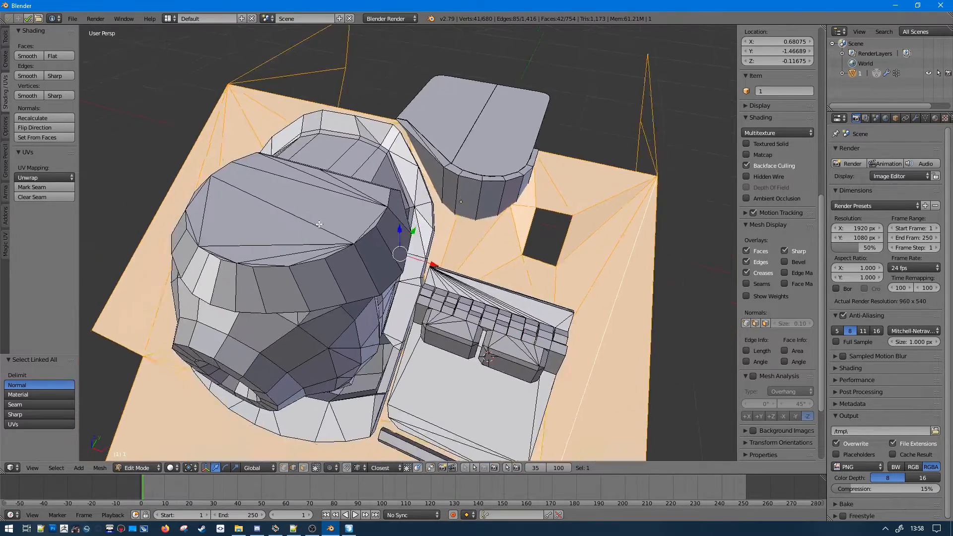
- Select the linked flat-topped cap above the gun mantlet and apply Limited Dissolve to it
{"action": "key", "text": "a"}
{"action": "right_click", "coordinate": [319, 225]}
{"action": "key", "text": "ctrl+l"}
{"action": "key", "text": "x"}
{"action": "left_click", "coordinate": [320, 283]}
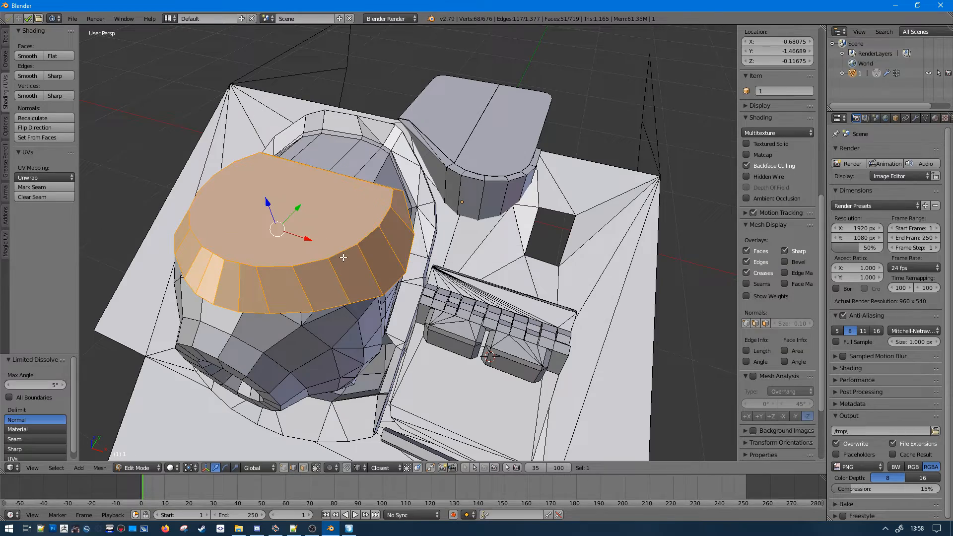
{"action": "middle_click_drag", "start_coordinate": [320, 283], "coordinate": [504, 300]}
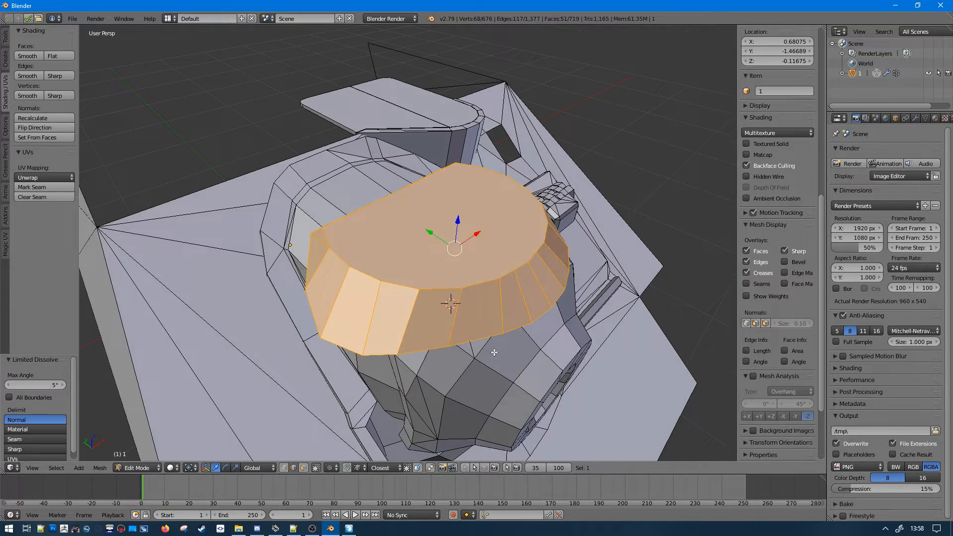
- Try applying Limited Dissolve to the linked rounded gun mantlet below the cap
{"action": "key", "text": "a"}
{"action": "right_click", "coordinate": [515, 373]}
{"action": "key", "text": "ctrl+l"}
{"action": "key", "text": "x"}
{"action": "key", "text": "Escape"}
{"action": "key", "text": "x"}
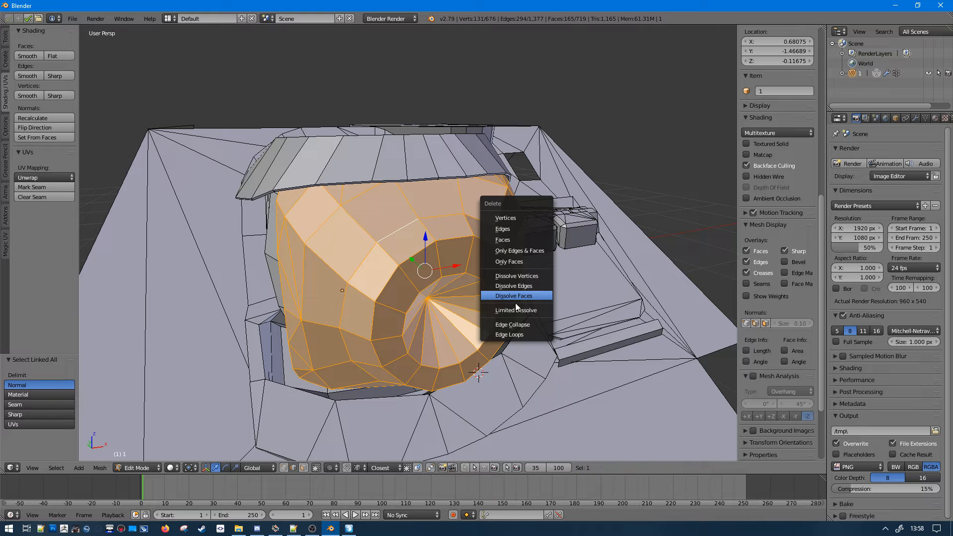
{"action": "left_click", "coordinate": [533, 308]}
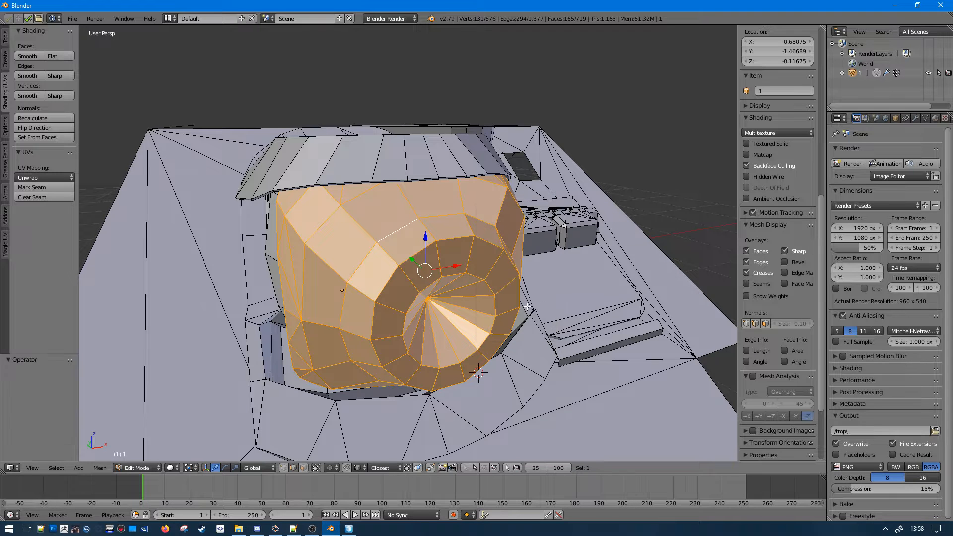
{"action": "middle_click_drag", "start_coordinate": [527, 307], "coordinate": [370, 437]}
{"action": "key", "text": "a"}
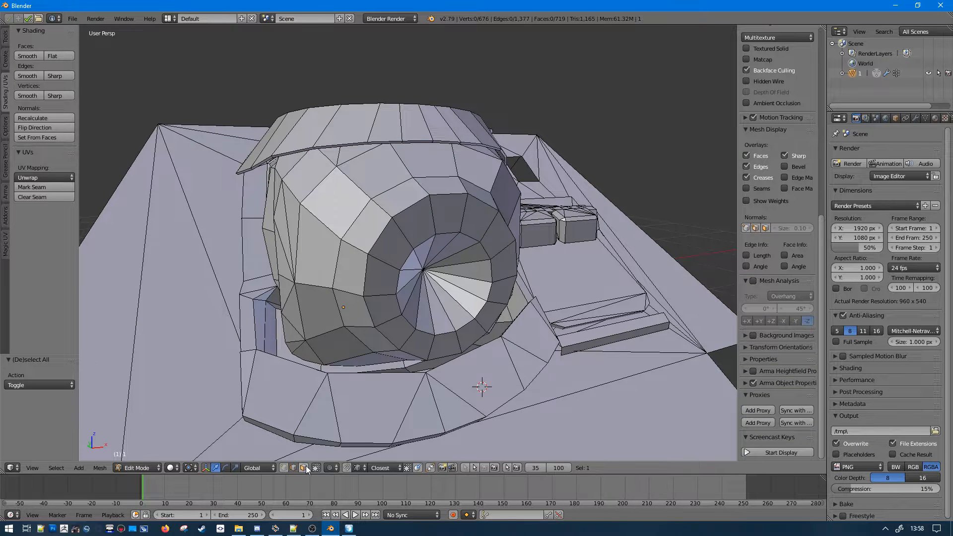
- In face selection, select the ring and recessed cone faces on the mantlet's round front and merge them into one flat face
{"action": "left_click_drag", "start_coordinate": [433, 297], "coordinate": [442, 274]}
{"action": "right_click", "coordinate": [441, 274]}
{"action": "key", "text": "f"}
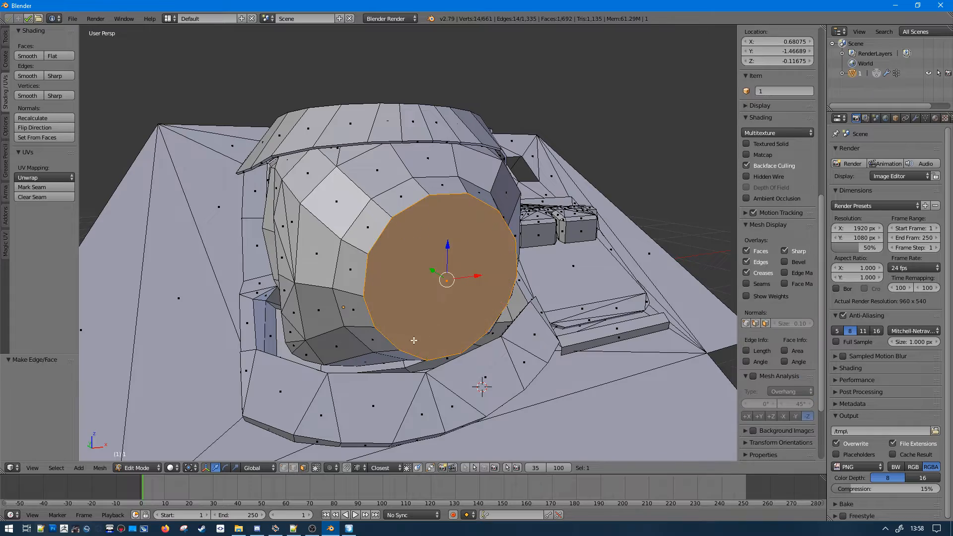
{"action": "key", "text": "a"}
{"action": "scroll", "coordinate": [450, 326], "scroll_direction": "up", "scroll_amount": 2}
{"action": "middle_click_drag", "start_coordinate": [414, 340], "coordinate": [489, 308]}
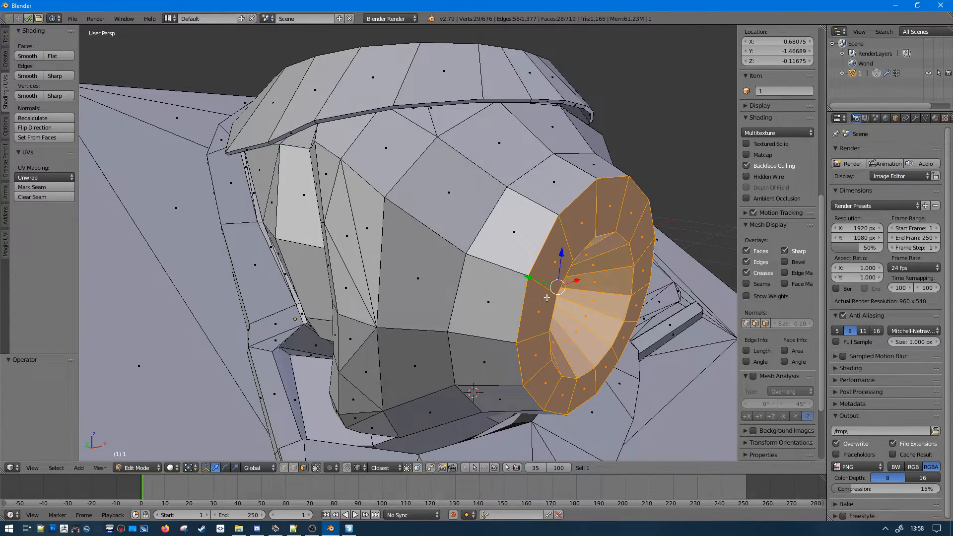
{"action": "middle_click_drag", "start_coordinate": [547, 298], "coordinate": [532, 273]}
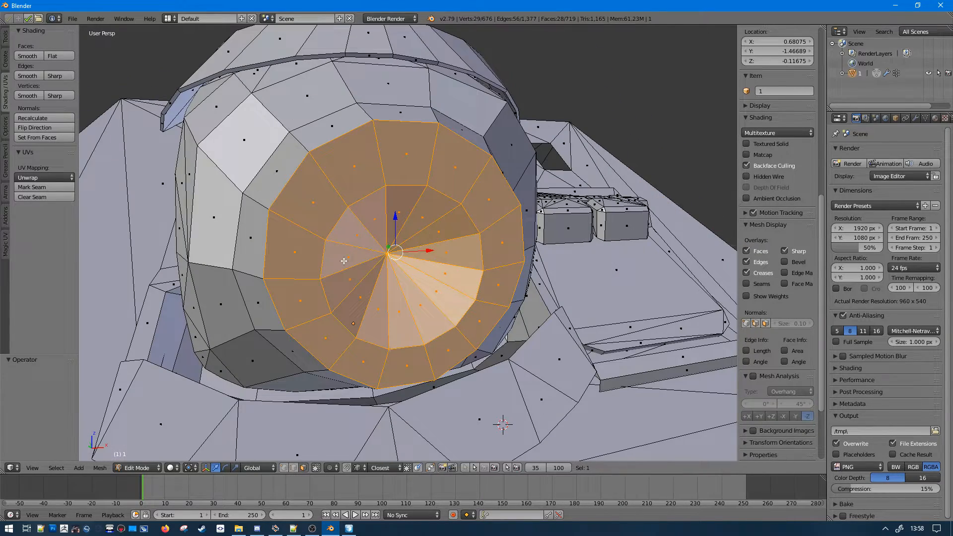
{"action": "key", "text": "f"}
{"action": "scroll", "coordinate": [332, 270], "scroll_direction": "down", "scroll_amount": 1}
{"action": "middle_click_drag", "start_coordinate": [332, 270], "coordinate": [378, 274]}
{"action": "key", "text": "a"}
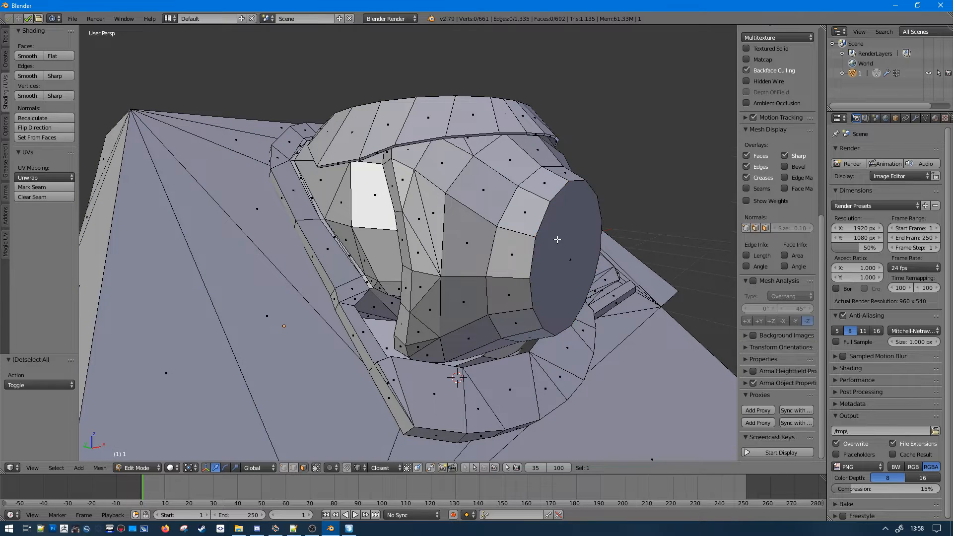
- Isolate the linked gun mantlet by inverting the selection and hiding all other geometry
{"action": "right_click", "coordinate": [559, 221]}
{"action": "middle_click_drag", "start_coordinate": [559, 220], "coordinate": [602, 269]}
{"action": "right_click", "coordinate": [540, 267]}
{"action": "key", "text": "ctrl+l"}
{"action": "key", "text": "ctrl+i"}
{"action": "key", "text": "h"}
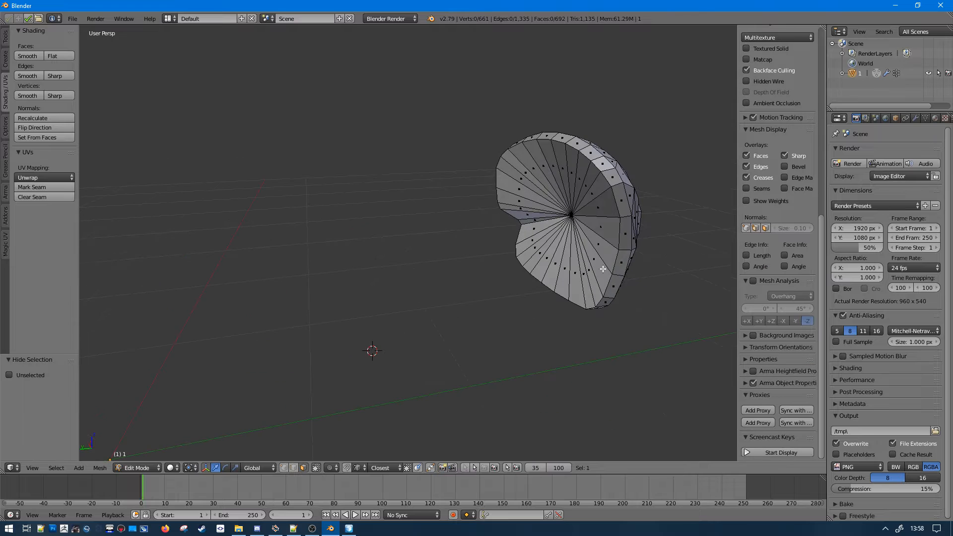
- Try selecting the fan of faces at the back of the mantlet and triangulating it, and undo the attempt
{"action": "key", "text": "c"}
{"action": "left_click", "coordinate": [572, 217]}
{"action": "right_click", "coordinate": [571, 217]}
{"action": "key", "text": "a"}
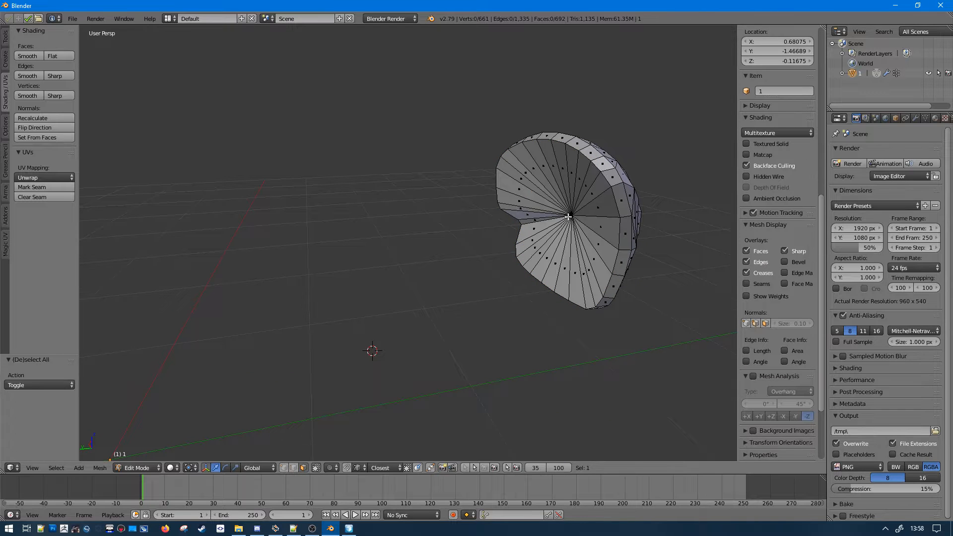
{"action": "key", "text": "c"}
{"action": "left_click", "coordinate": [570, 218]}
{"action": "right_click", "coordinate": [566, 226]}
{"action": "key", "text": "ctrl+t"}
{"action": "middle_click_drag", "start_coordinate": [569, 279], "coordinate": [397, 200]}
{"action": "key", "text": "ctrl+z"}
{"action": "key", "text": "ctrl+z"}
{"action": "key", "text": "ctrl+z"}
- Reveal all hidden geometry and hide the linked gun mantlet
{"action": "key", "text": "a"}
{"action": "scroll", "coordinate": [397, 200], "scroll_direction": "up", "scroll_amount": 2}
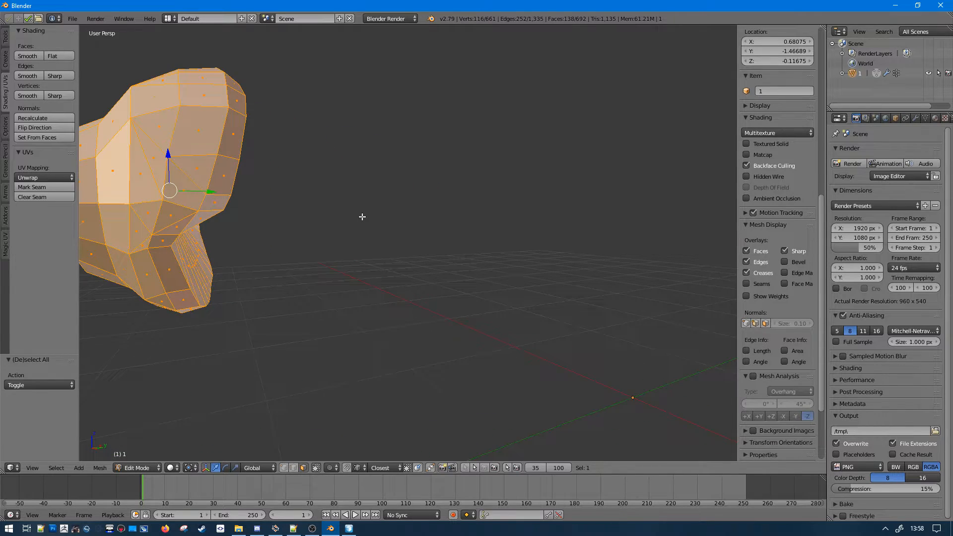
{"action": "key", "text": "alt+h"}
{"action": "middle_click_drag", "start_coordinate": [308, 233], "coordinate": [324, 263]}
{"action": "key", "text": "a"}
{"action": "right_click", "coordinate": [332, 224]}
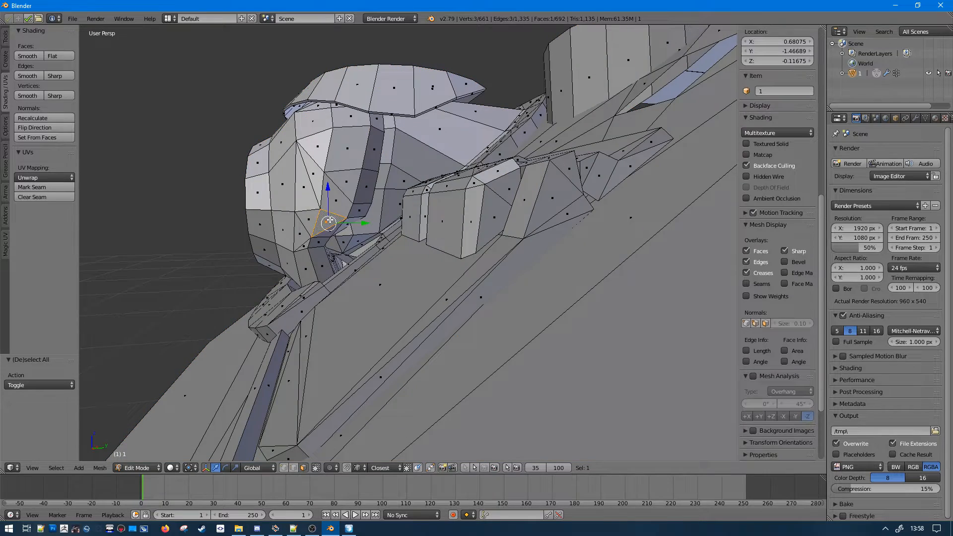
{"action": "key", "text": "ctrl+l"}
{"action": "key", "text": "h"}
{"action": "middle_click_drag", "start_coordinate": [332, 223], "coordinate": [290, 163]}
- Isolate the gun housing and its curved rim by hiding all other hull parts
{"action": "right_click", "coordinate": [397, 224]}
{"action": "key", "text": "ctrl+l"}
{"action": "right_click", "coordinate": [308, 147]}
{"action": "key", "text": "ctrl+l"}
{"action": "key", "text": "h"}
{"action": "right_click", "coordinate": [411, 152]}
{"action": "key", "text": "ctrl+l"}
{"action": "key", "text": "ctrl+i"}
{"action": "key", "text": "h"}
{"action": "right_click", "coordinate": [291, 162]}
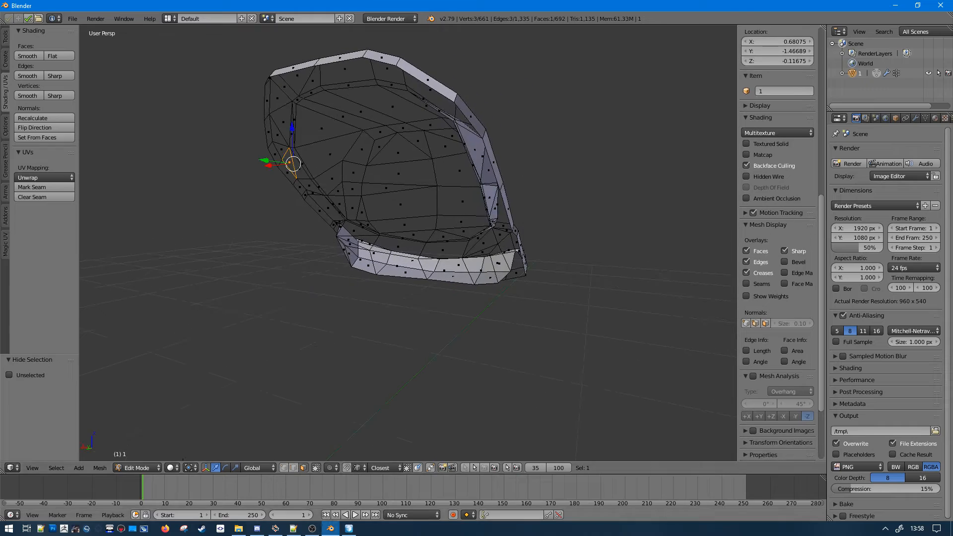
- Switch to Object Builder and examine the highlighted component beside the hull recess up close
{"action": "left_click", "coordinate": [349, 532]}
{"action": "scroll", "coordinate": [489, 204], "scroll_direction": "up", "scroll_amount": 2}
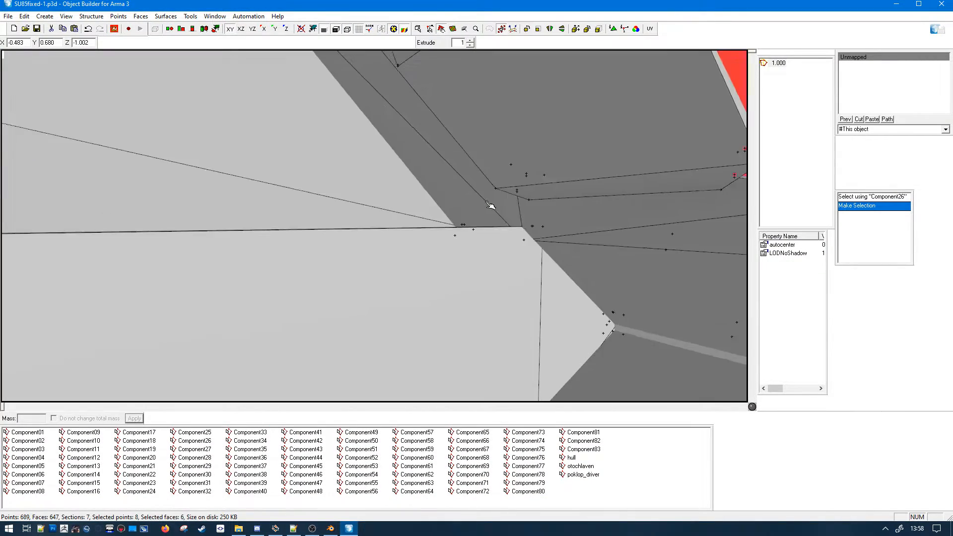
{"action": "middle_click_drag", "start_coordinate": [490, 205], "coordinate": [538, 171]}
{"action": "scroll", "coordinate": [485, 206], "scroll_direction": "up", "scroll_amount": 2}
{"action": "scroll", "coordinate": [484, 205], "scroll_direction": "down", "scroll_amount": 4}
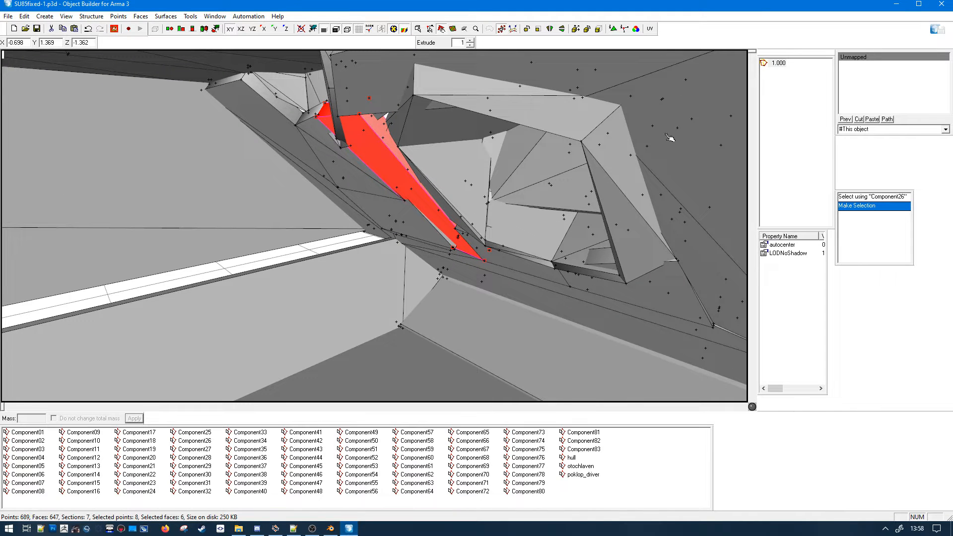
{"action": "left_click", "coordinate": [894, 4]}
- Examine the isolated gun housing and its individual faces from several angles in Blender
{"action": "middle_click_drag", "start_coordinate": [419, 166], "coordinate": [571, 184]}
{"action": "right_click", "coordinate": [377, 202]}
{"action": "mouse_move", "coordinate": [364, 191]}
{"action": "middle_mouse_down"}
{"action": "mouse_move", "coordinate": [377, 202]}
{"action": "mouse_move", "coordinate": [427, 203]}
{"action": "mouse_move", "coordinate": [498, 193]}
{"action": "mouse_move", "coordinate": [434, 191]}
{"action": "mouse_move", "coordinate": [459, 176]}
{"action": "mouse_move", "coordinate": [439, 172]}
{"action": "middle_mouse_up"}
{"action": "key", "text": "a"}
{"action": "right_click", "coordinate": [437, 209]}
{"action": "key", "text": "a"}
{"action": "key", "text": "c"}
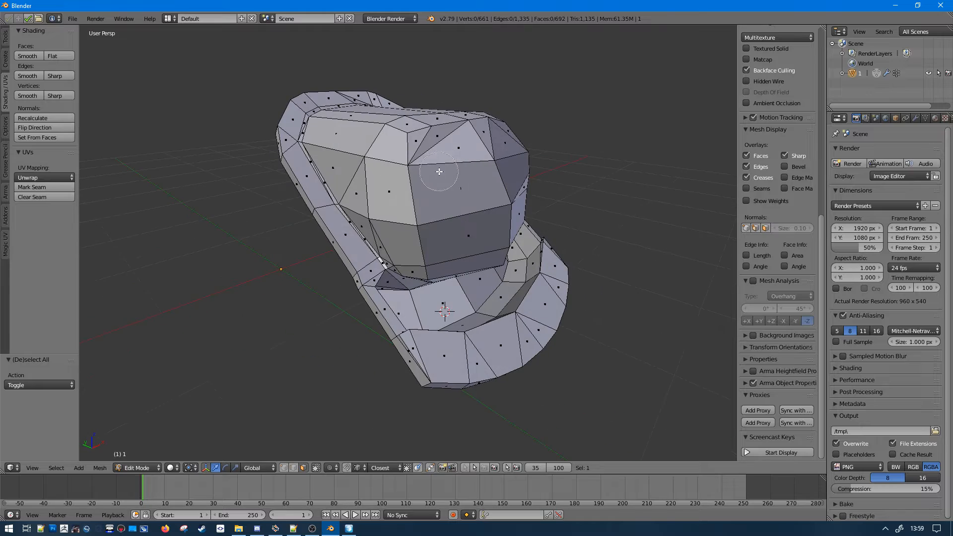
{"action": "right_click", "coordinate": [463, 139]}
{"action": "middle_click_drag", "start_coordinate": [463, 139], "coordinate": [536, 209]}
- Select two adjacent faces on the isolated gun housing and merge them into a single face
{"action": "right_click", "coordinate": [415, 155]}
{"action": "key", "text": "a"}
{"action": "right_click", "coordinate": [392, 157]}
{"action": "right_click", "coordinate": [411, 164], "text": "shift"}
{"action": "key", "text": "f"}
{"action": "key", "text": "a"}
{"action": "right_click", "coordinate": [462, 208]}
{"action": "key", "text": "a"}
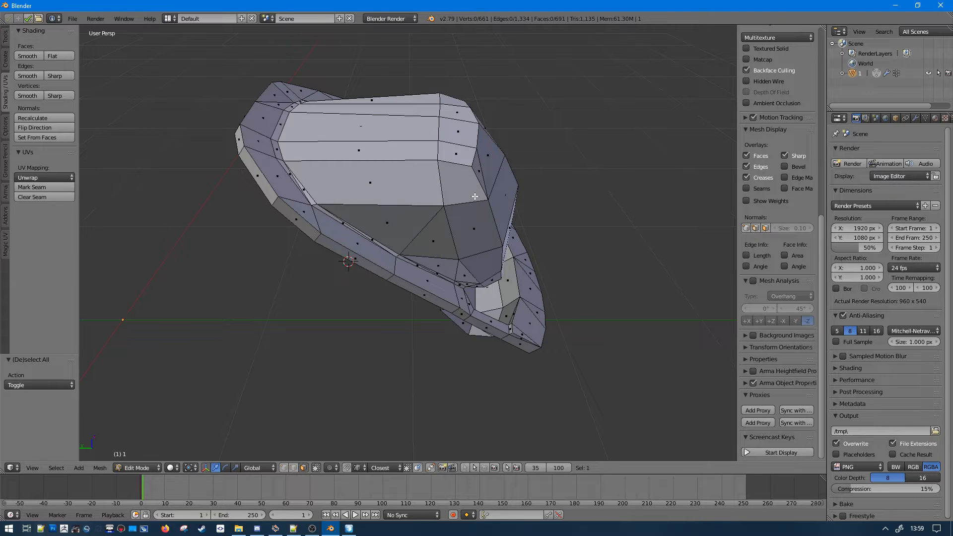
- Select the narrow triangular face and its neighbouring faces at the rim's lower corner and triangulate them
{"action": "scroll", "coordinate": [307, 320], "scroll_direction": "up", "scroll_amount": 1}
{"action": "middle_click_drag", "start_coordinate": [350, 328], "coordinate": [287, 300]}
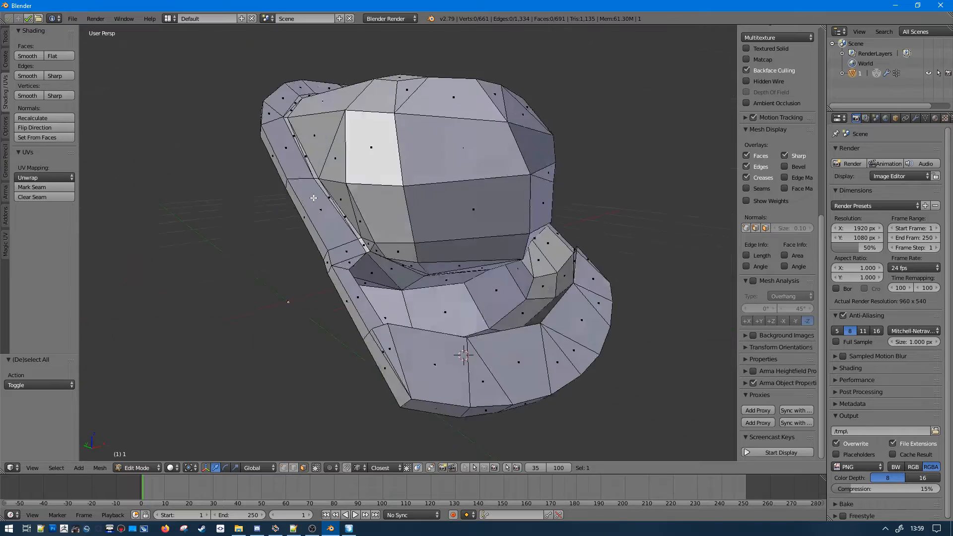
{"action": "middle_click_drag", "start_coordinate": [491, 353], "coordinate": [364, 285]}
{"action": "middle_click_drag", "start_coordinate": [442, 284], "coordinate": [534, 320]}
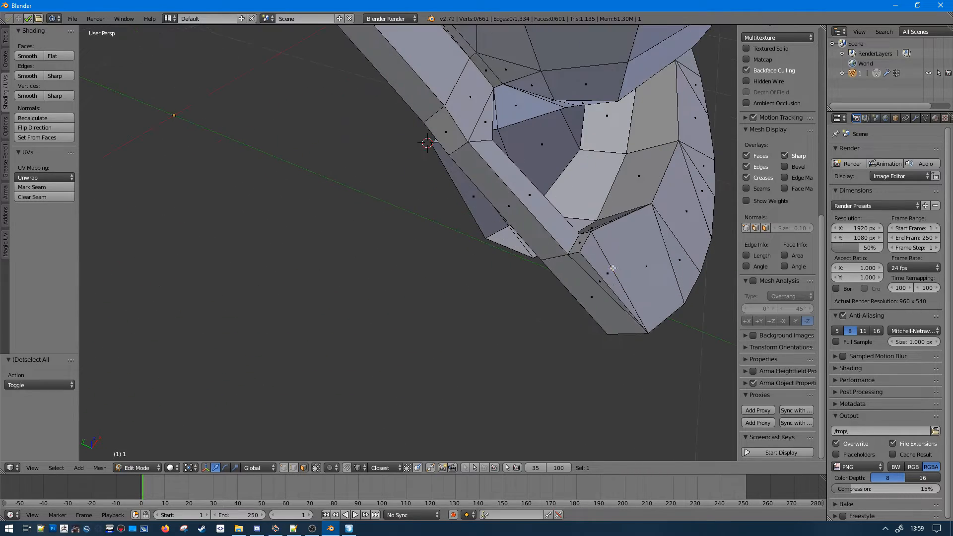
{"action": "right_click", "coordinate": [578, 256]}
{"action": "middle_click_drag", "start_coordinate": [581, 245], "coordinate": [478, 175]}
{"action": "middle_click_drag", "start_coordinate": [407, 191], "coordinate": [541, 334]}
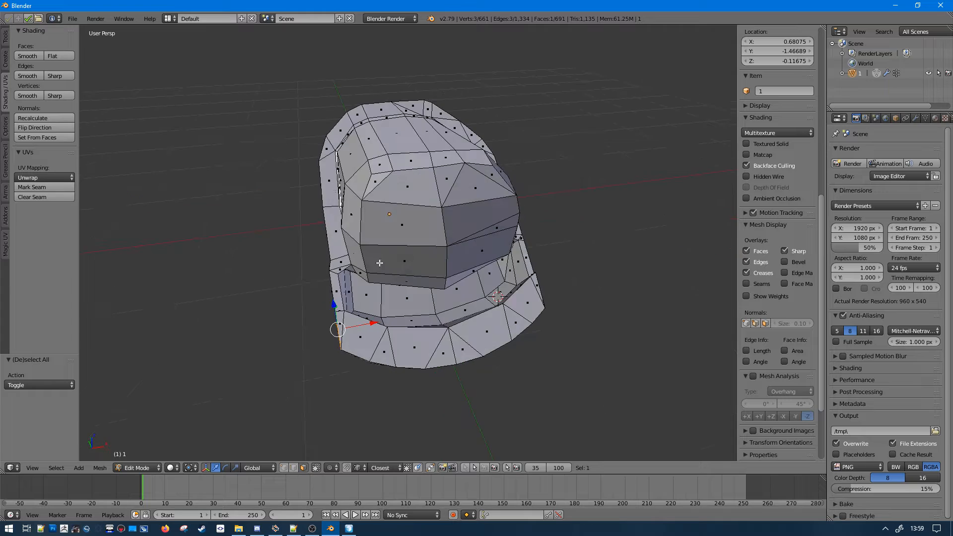
{"action": "middle_click_drag", "start_coordinate": [379, 262], "coordinate": [532, 346]}
{"action": "scroll", "coordinate": [416, 308], "scroll_direction": "up", "scroll_amount": 3}
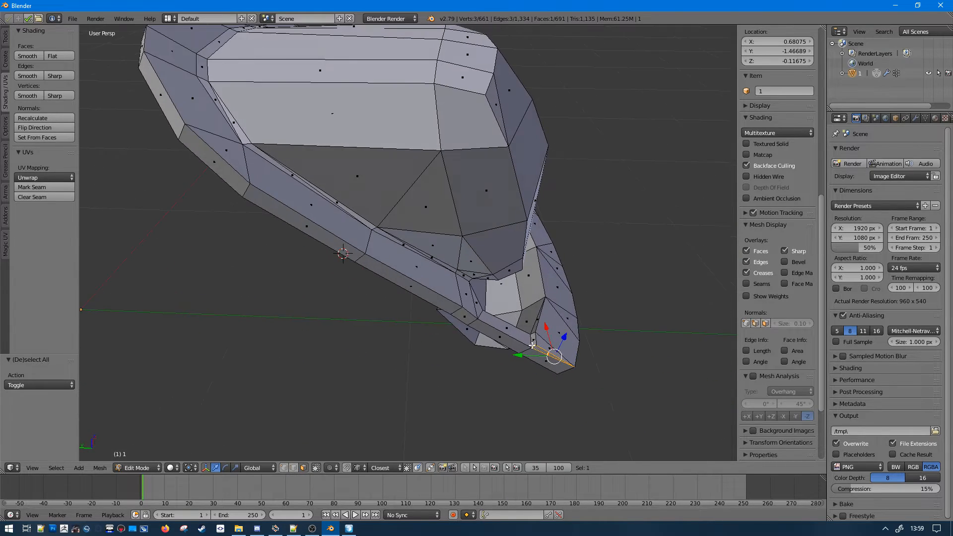
{"action": "right_click", "coordinate": [535, 336], "text": "shift"}
{"action": "right_click", "coordinate": [537, 331], "text": "shift"}
{"action": "right_click", "coordinate": [538, 333], "text": "shift"}
{"action": "right_click", "coordinate": [537, 332], "text": "shift"}
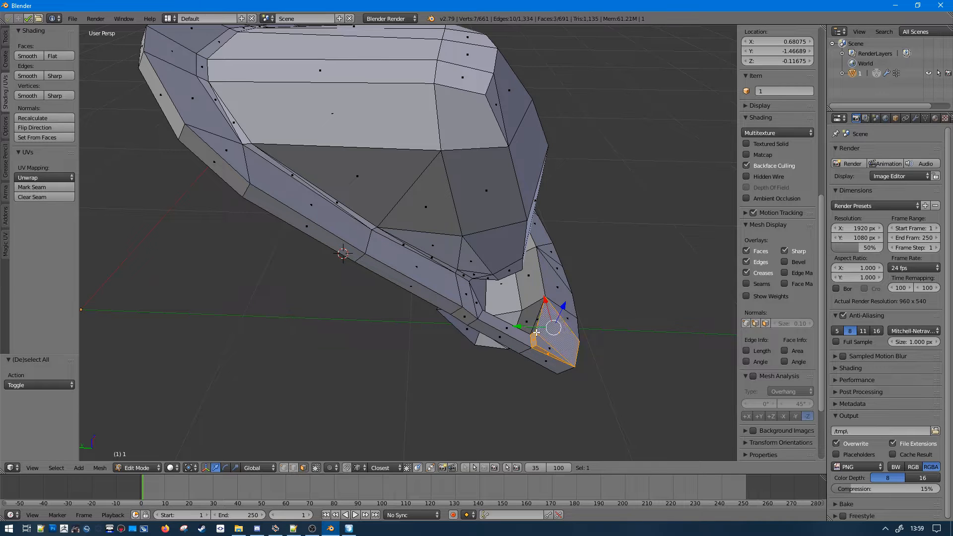
{"action": "middle_click_drag", "start_coordinate": [541, 344], "coordinate": [463, 256]}
{"action": "key", "text": "ctrl+t"}
{"action": "key", "text": "a"}
- Merge the split faces at the rim's lower corner into one face and triangulate the remaining adjoining face
{"action": "right_click", "coordinate": [260, 322]}
{"action": "key", "text": "f"}
{"action": "key", "text": "a"}
{"action": "right_click", "coordinate": [344, 337]}
{"action": "key", "text": "ctrl+t"}
{"action": "key", "text": "a"}
{"action": "scroll", "coordinate": [427, 319], "scroll_direction": "down", "scroll_amount": 2}
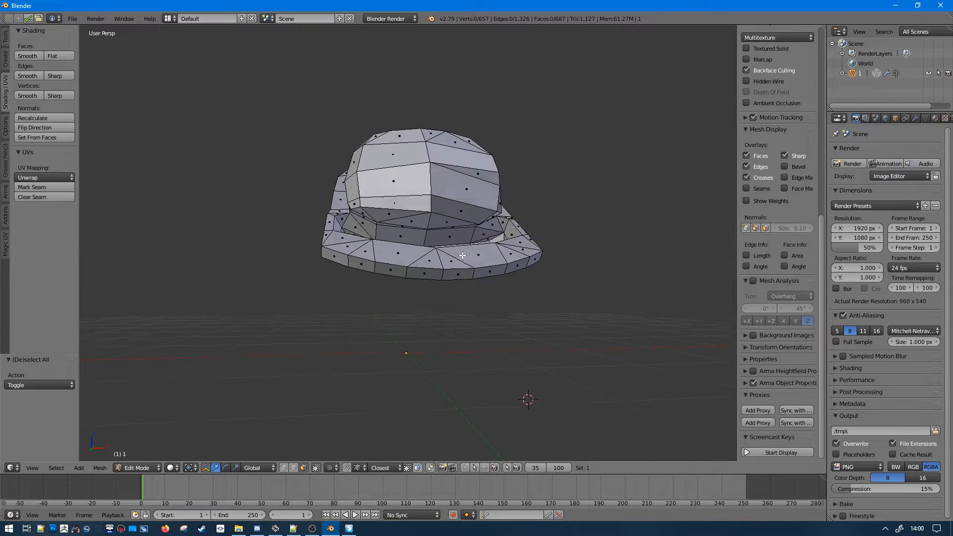
- Dissolve the surplus cross edges along the front of the curved rim
{"action": "scroll", "coordinate": [380, 356], "scroll_direction": "up", "scroll_amount": 1}
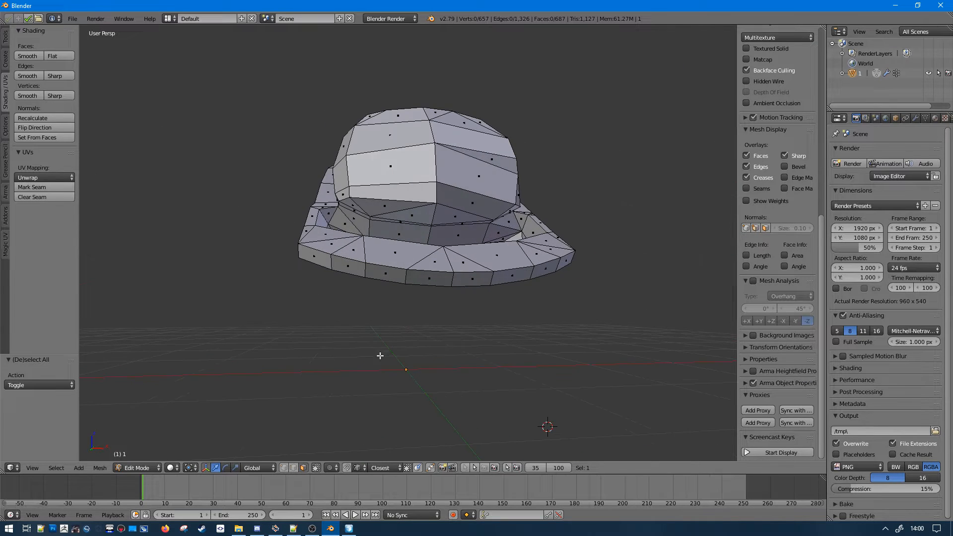
{"action": "right_click", "coordinate": [410, 268], "text": "alt"}
{"action": "key", "text": "ctrl+x"}
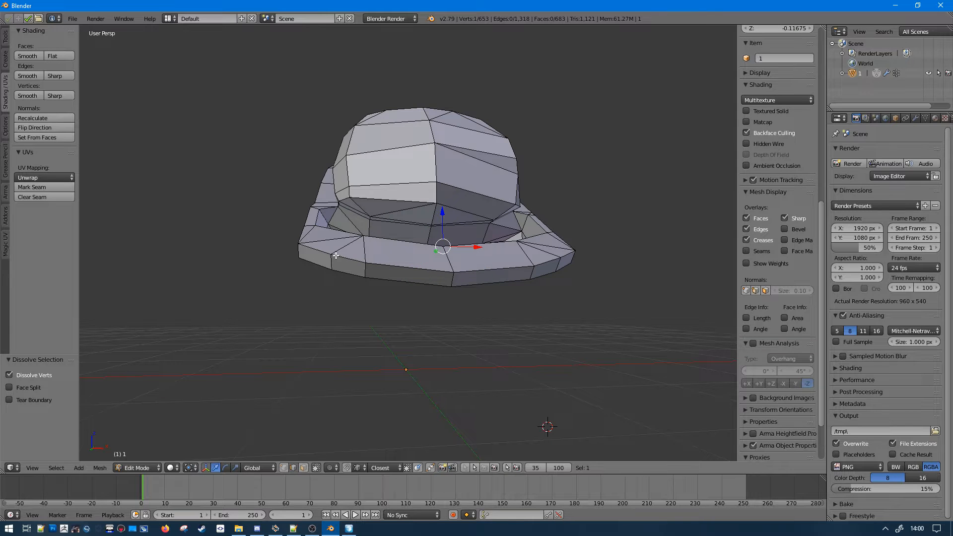
{"action": "middle_click_drag", "start_coordinate": [336, 256], "coordinate": [300, 281]}
{"action": "right_click", "coordinate": [336, 277], "text": "alt+shift"}
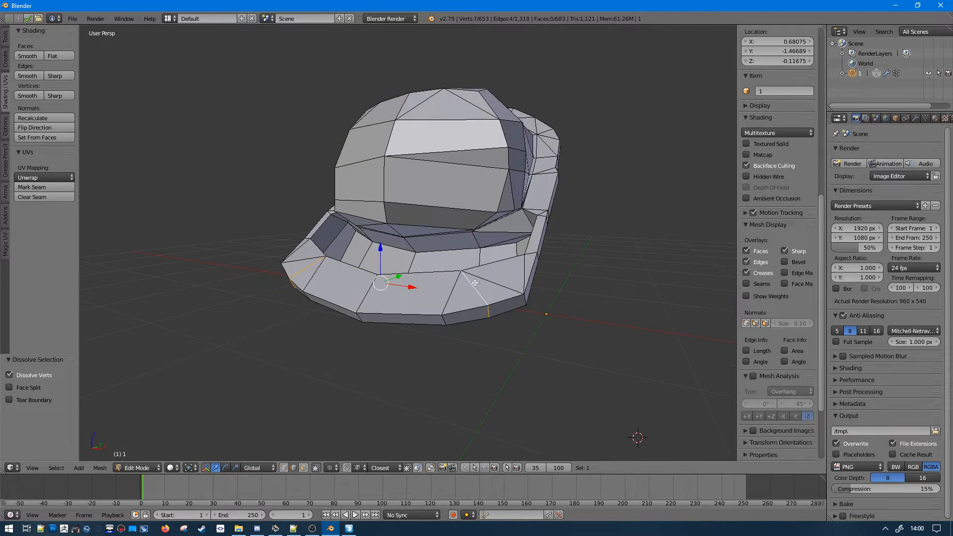
{"action": "key", "text": "ctrl+x"}
{"action": "key", "text": "a"}
{"action": "key", "text": "a"}
- Try a Limited Dissolve on the entire linked gun housing and rim mesh, and undo it
{"action": "middle_click_drag", "start_coordinate": [475, 283], "coordinate": [423, 273]}
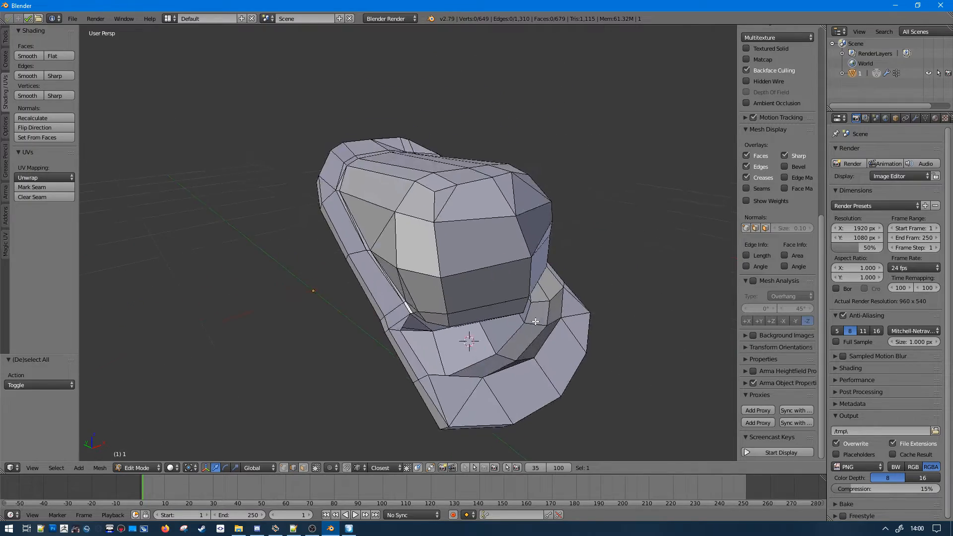
{"action": "right_click", "coordinate": [415, 320], "text": "alt"}
{"action": "scroll", "coordinate": [422, 276], "scroll_direction": "up", "scroll_amount": 2}
{"action": "key", "text": "a"}
{"action": "right_click", "coordinate": [363, 243], "text": "alt"}
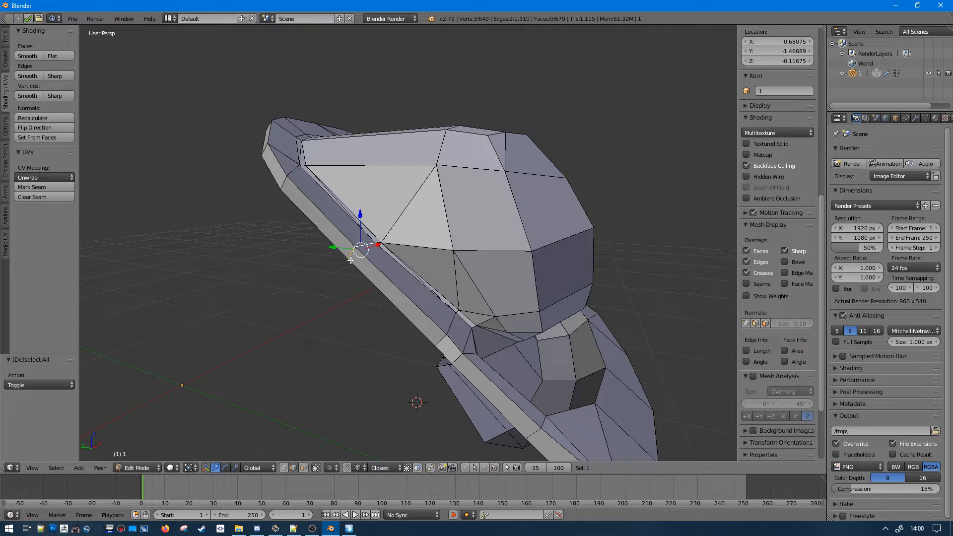
{"action": "mouse_move", "coordinate": [351, 260]}
{"action": "middle_mouse_down"}
{"action": "mouse_move", "coordinate": [348, 268]}
{"action": "mouse_move", "coordinate": [342, 261]}
{"action": "middle_mouse_up"}
{"action": "key", "text": "ctrl+l"}
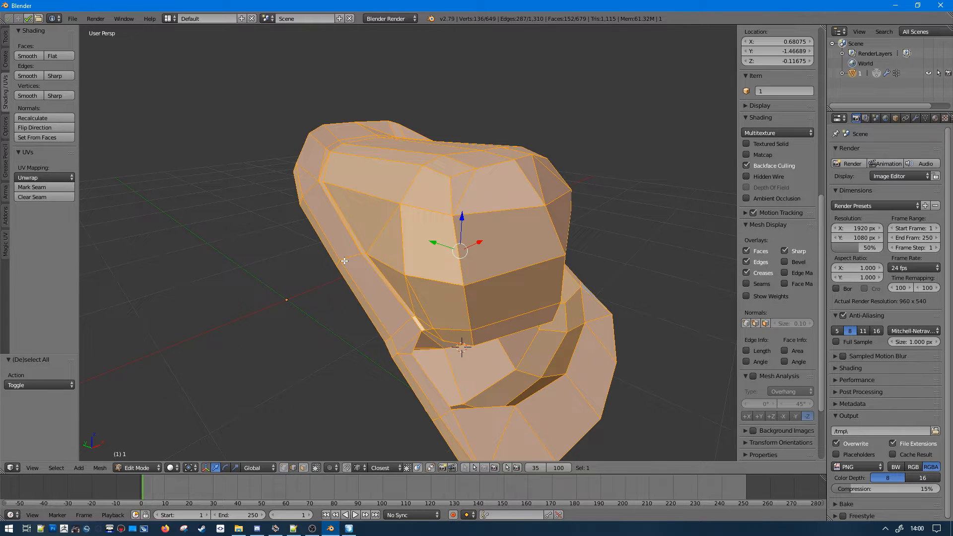
{"action": "key", "text": "x"}
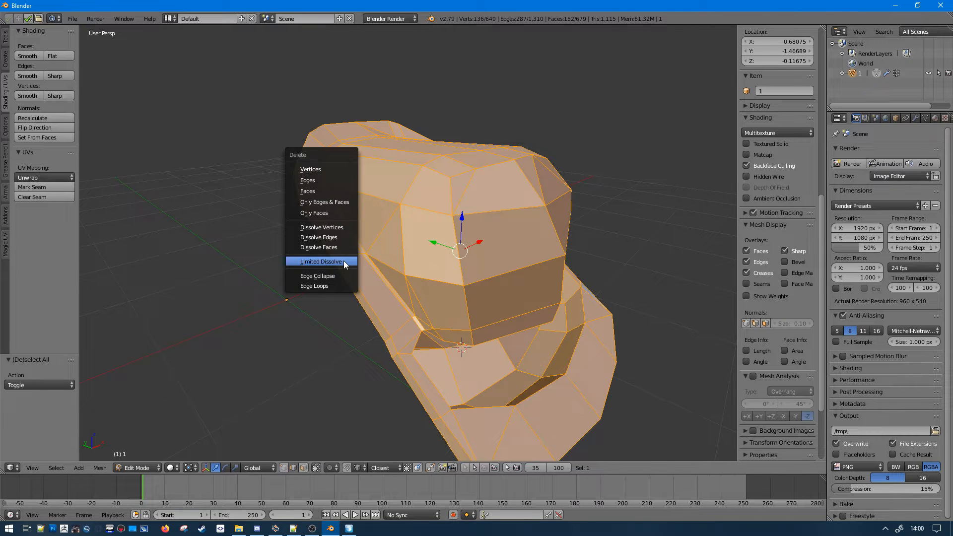
{"action": "left_click", "coordinate": [346, 261]}
{"action": "key", "text": "a"}
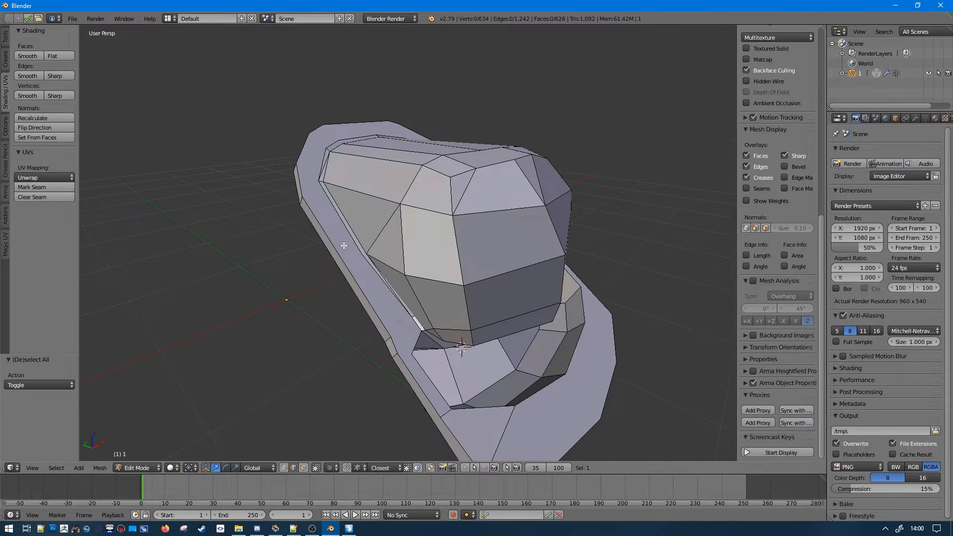
{"action": "middle_click_drag", "start_coordinate": [341, 248], "coordinate": [361, 269]}
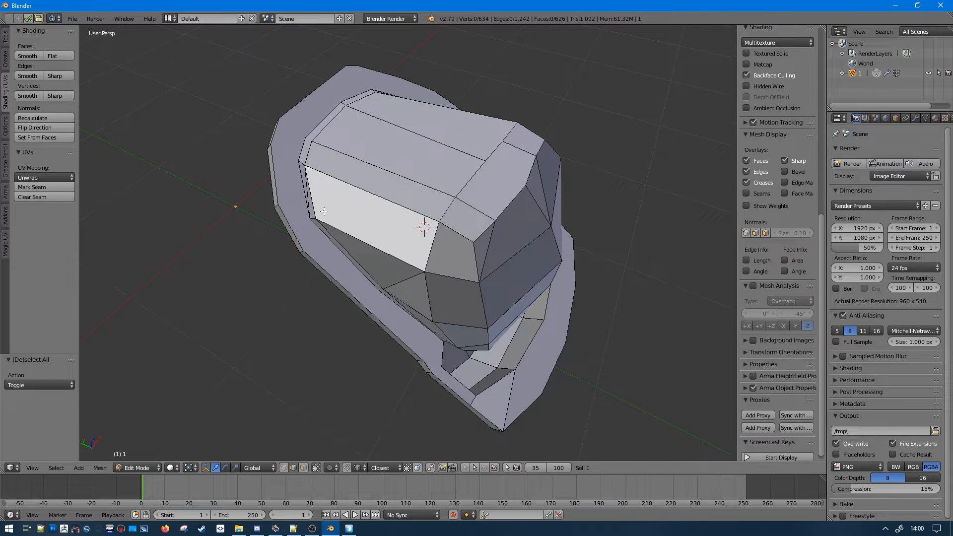
{"action": "middle_click_drag", "start_coordinate": [316, 136], "coordinate": [321, 205]}
{"action": "key", "text": "ctrl+z"}
{"action": "key", "text": "ctrl+z"}
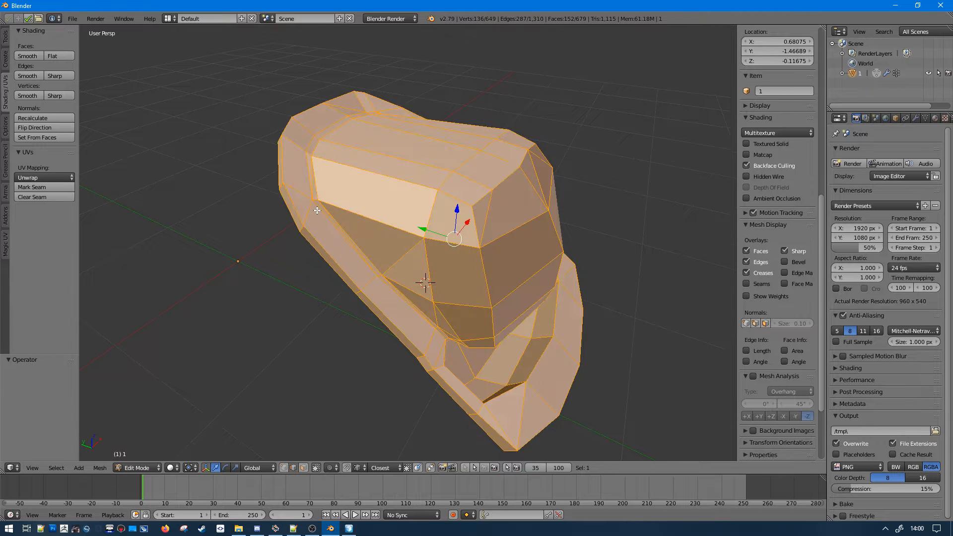
- Dissolve the edges of the narrow strip between the housing's side and the curved rim
{"action": "key", "text": "a"}
{"action": "right_click", "coordinate": [311, 175]}
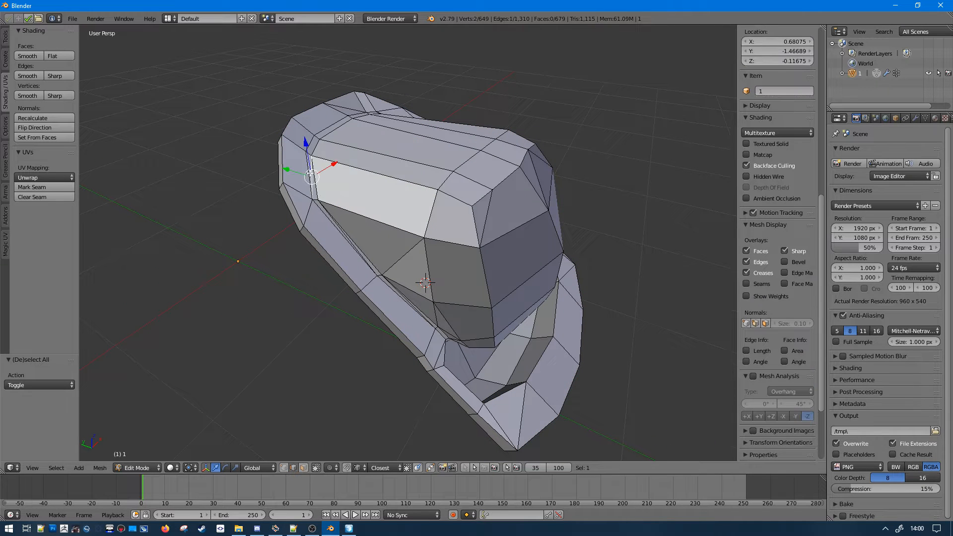
{"action": "key", "text": "ctrl+x"}
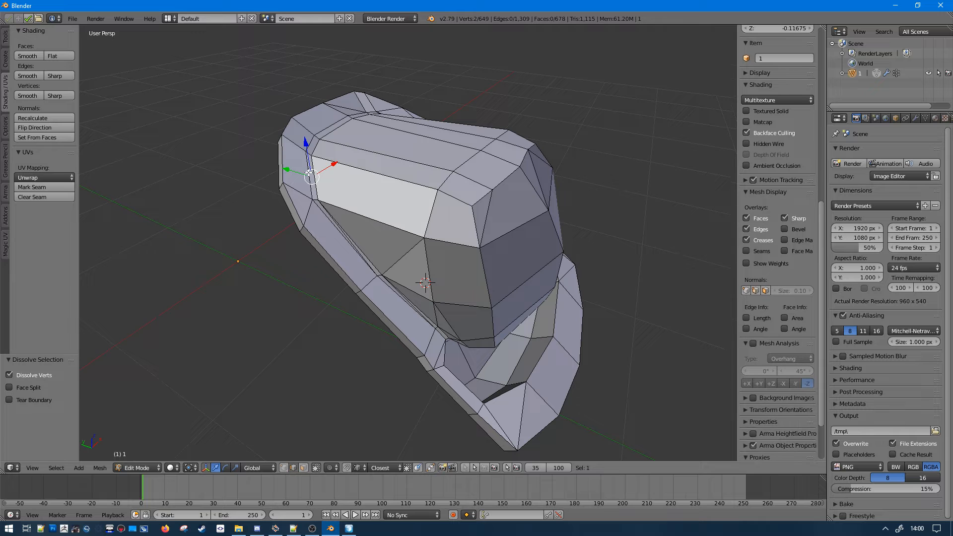
{"action": "key", "text": "a"}
{"action": "key", "text": "a"}
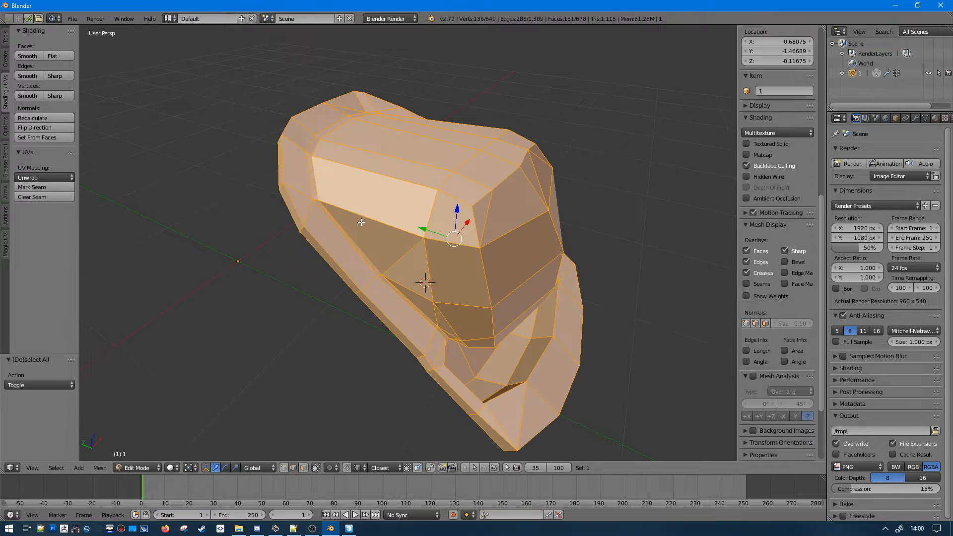
{"action": "scroll", "coordinate": [361, 222], "scroll_direction": "up", "scroll_amount": 2}
{"action": "key", "text": "a"}
{"action": "right_click", "coordinate": [396, 316]}
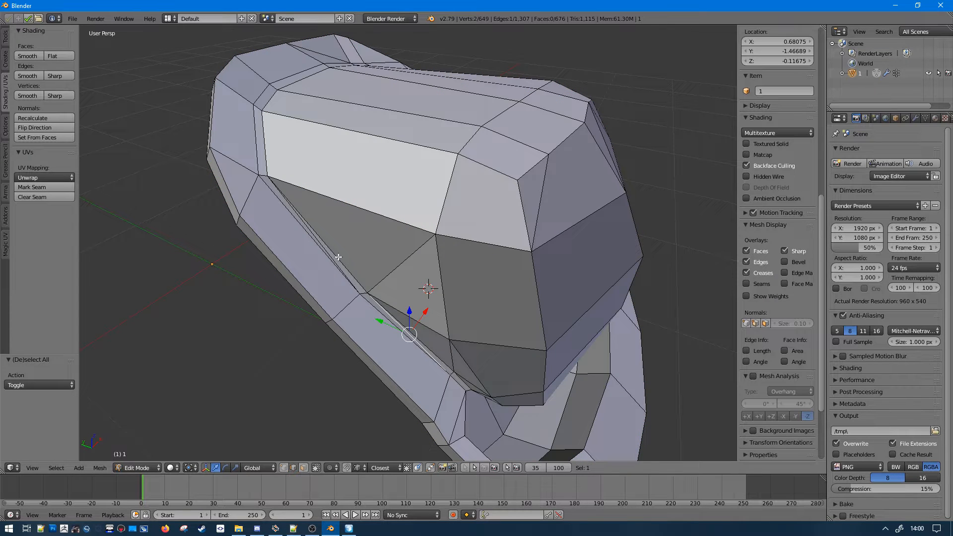
{"action": "key", "text": "ctrl+x"}
- Try dissolving the edge loop that crosses the rim beside the housing's upper side, and undo it
{"action": "right_click", "coordinate": [239, 167], "text": "alt"}
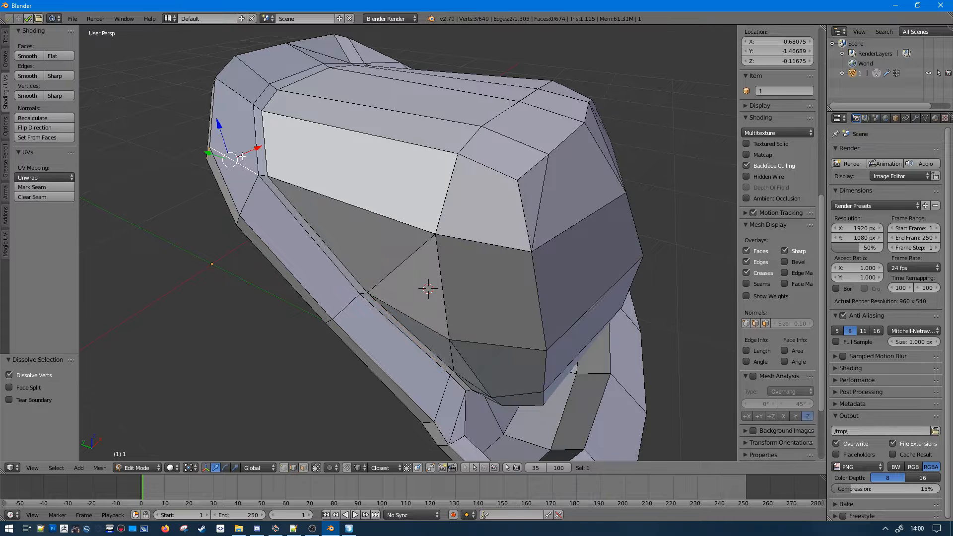
{"action": "middle_click_drag", "start_coordinate": [239, 168], "coordinate": [309, 169]}
{"action": "key", "text": "ctrl+x"}
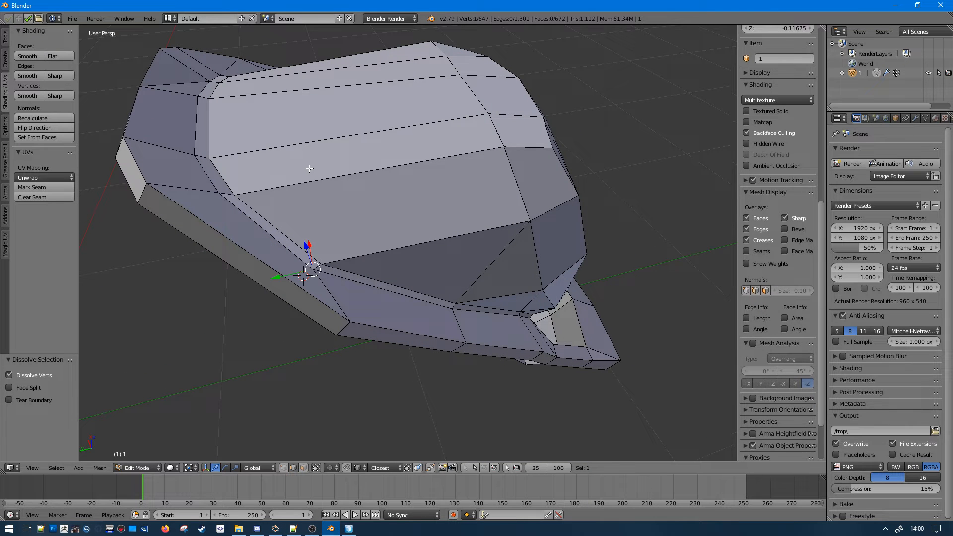
{"action": "key", "text": "ctrl+z"}
{"action": "key", "text": "a"}
- Try dissolving the lengthwise edge loop over the top of the gun housing, and undo it
{"action": "middle_click_drag", "start_coordinate": [229, 169], "coordinate": [255, 163]}
{"action": "right_click", "coordinate": [203, 180], "text": "alt"}
{"action": "scroll", "coordinate": [100, 153], "scroll_direction": "down", "scroll_amount": 2}
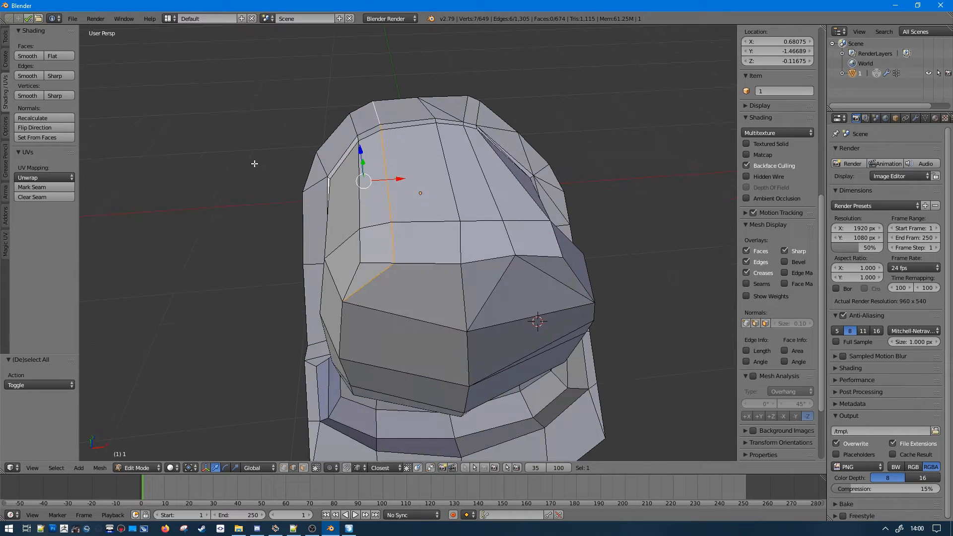
{"action": "key", "text": "ctrl+x"}
{"action": "middle_click_drag", "start_coordinate": [473, 198], "coordinate": [449, 203]}
{"action": "right_click", "coordinate": [482, 206], "text": "alt"}
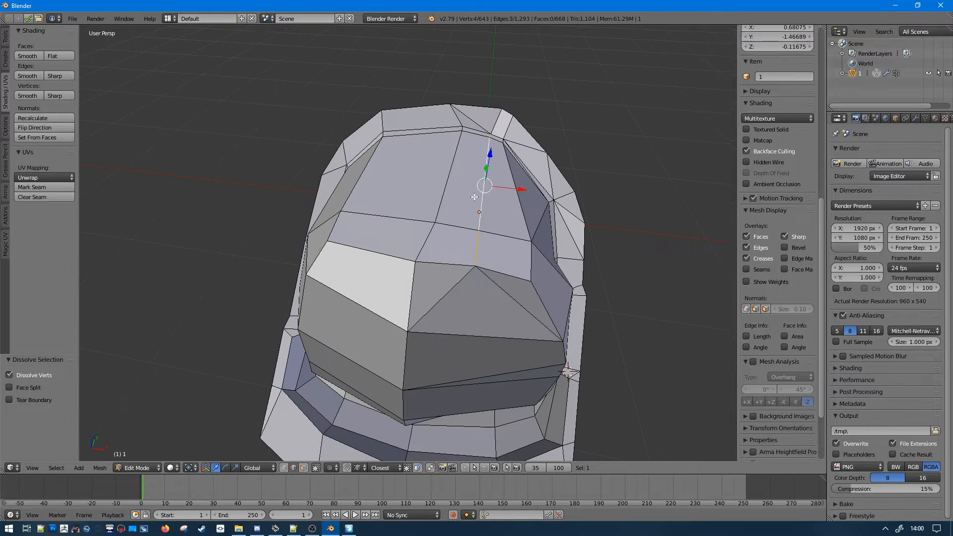
{"action": "key", "text": "a"}
{"action": "key", "text": "ctrl+z"}
{"action": "key", "text": "ctrl+z"}
{"action": "key", "text": "ctrl+z"}
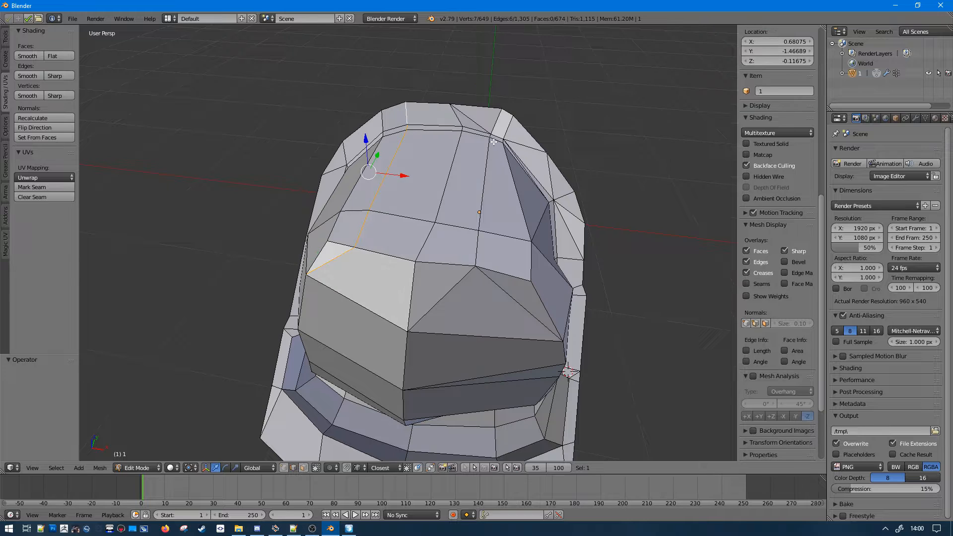
- Dissolve the short edges in the narrow strip between the housing's opposite side and the rim
{"action": "right_click", "coordinate": [484, 125]}
{"action": "key", "text": "ctrl+x"}
{"action": "middle_click_drag", "start_coordinate": [485, 128], "coordinate": [508, 255]}
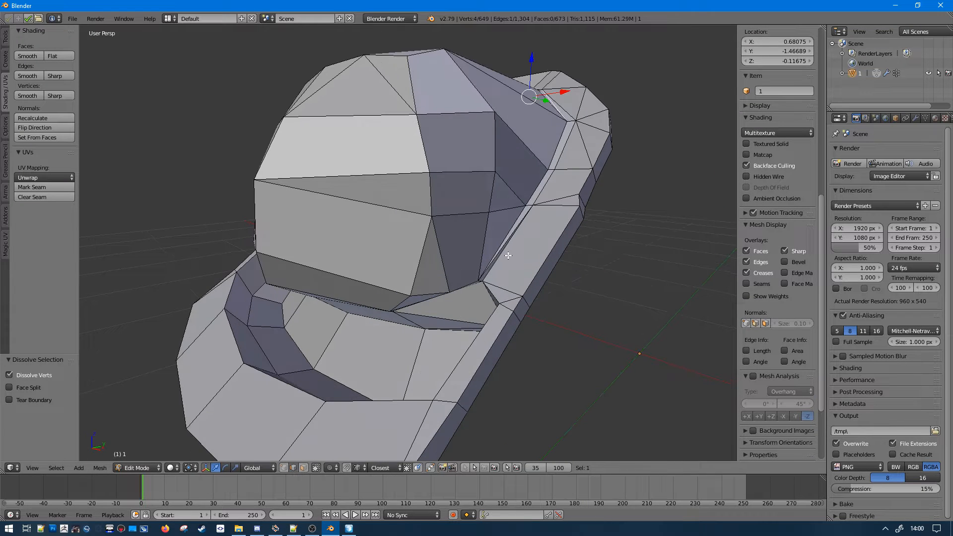
{"action": "right_click", "coordinate": [501, 246], "text": "shift"}
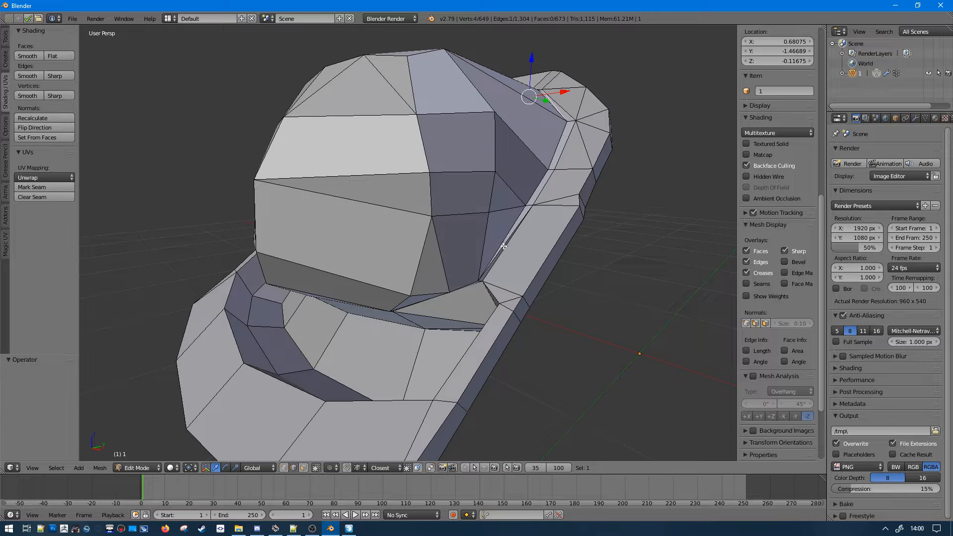
{"action": "key", "text": "ctrl+x"}
- Select the edges running around the gun housing's base where it meets the rim and recess
{"action": "middle_click_drag", "start_coordinate": [507, 222], "coordinate": [531, 201]}
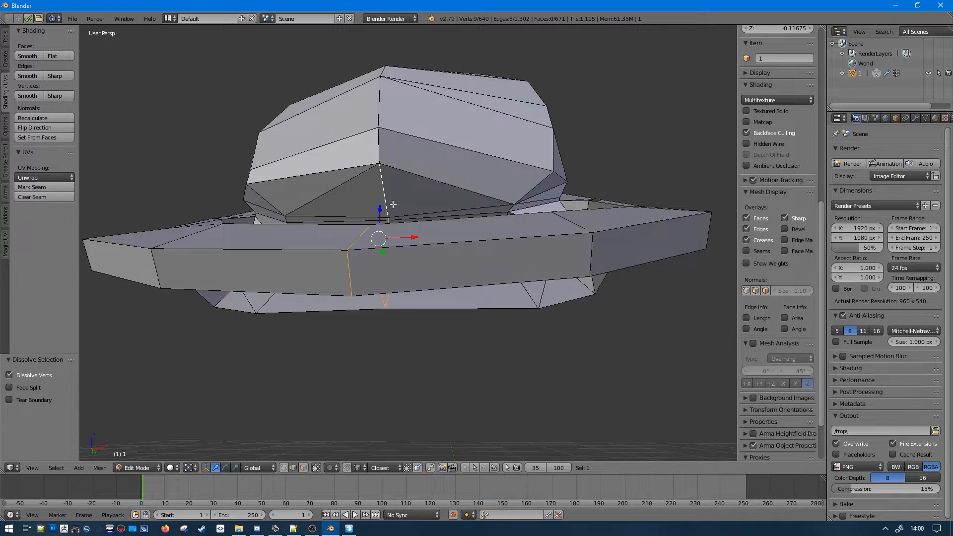
{"action": "right_click", "coordinate": [410, 208], "text": "alt"}
{"action": "middle_click_drag", "start_coordinate": [438, 205], "coordinate": [408, 212]}
{"action": "middle_click_drag", "start_coordinate": [487, 204], "coordinate": [311, 201]}
{"action": "right_click", "coordinate": [479, 213], "text": "shift"}
{"action": "right_click", "coordinate": [496, 191], "text": "alt+shift"}
{"action": "right_click", "coordinate": [351, 237], "text": "shift"}
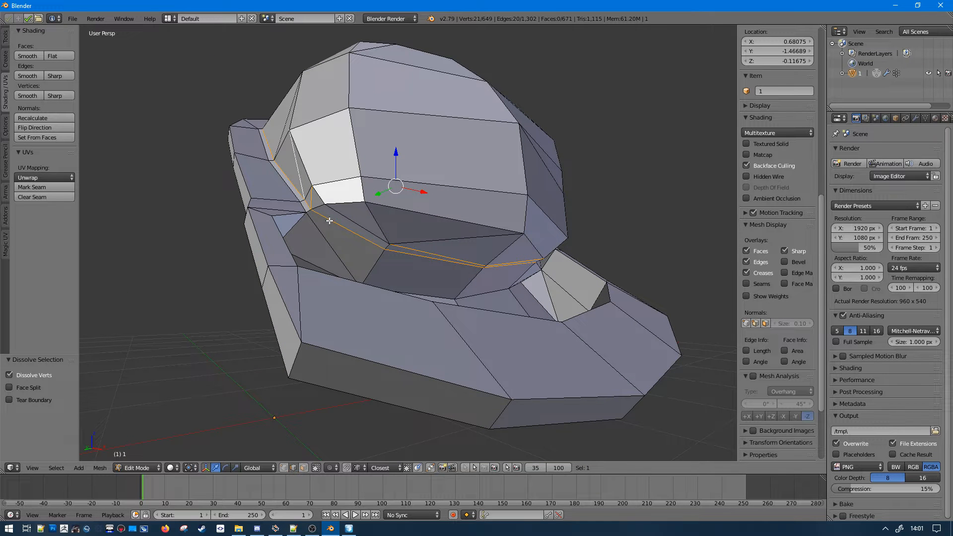
- Try dissolving the selected edges around the housing's base, and undo it
{"action": "key", "text": "ctrl+x"}
{"action": "key", "text": "ctrl+z"}
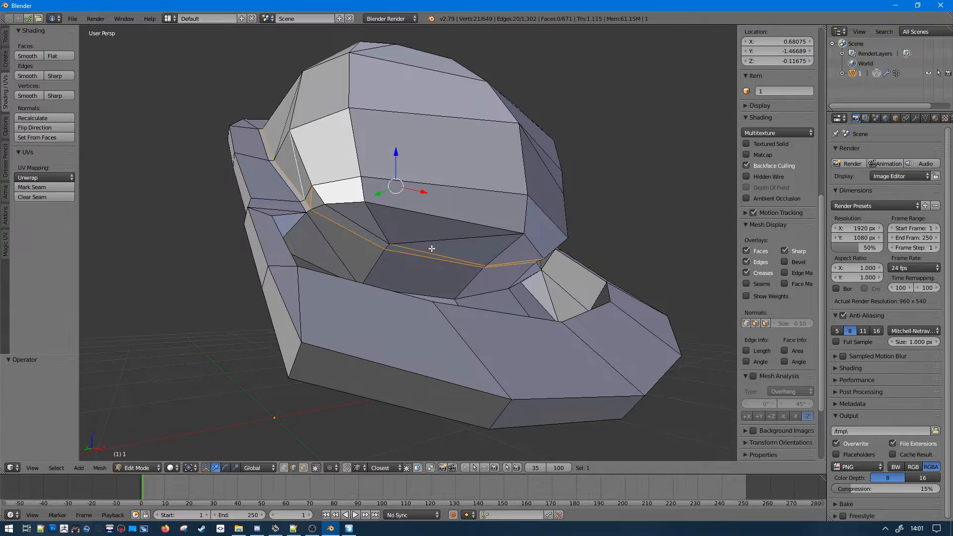
- Remove the edges beneath the housing's front from the selection around its base
{"action": "middle_click_drag", "start_coordinate": [432, 249], "coordinate": [404, 231]}
{"action": "right_click", "coordinate": [377, 246], "text": "shift"}
{"action": "right_click", "coordinate": [438, 243], "text": "shift"}
{"action": "right_click", "coordinate": [442, 258], "text": "shift"}
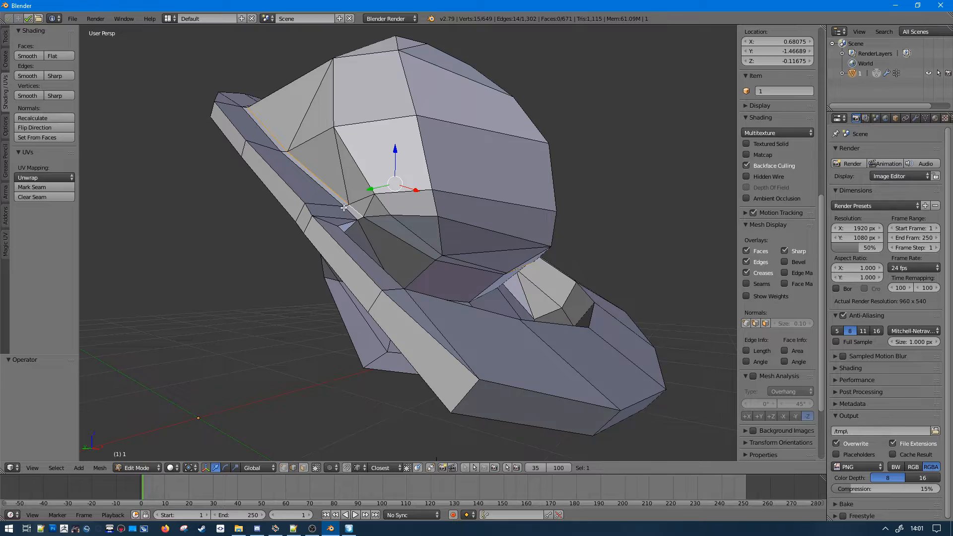
{"action": "middle_click_drag", "start_coordinate": [339, 196], "coordinate": [390, 209]}
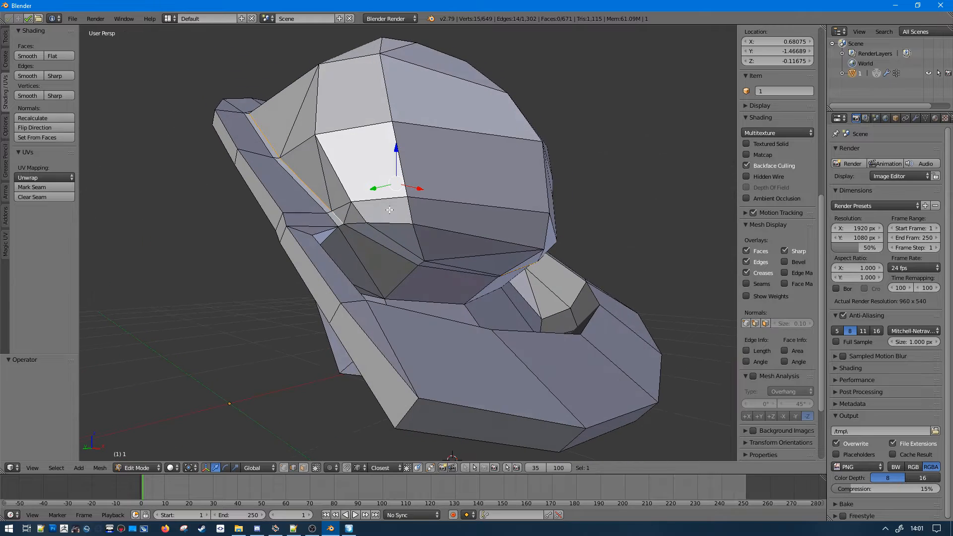
{"action": "middle_click_drag", "start_coordinate": [388, 249], "coordinate": [453, 236]}
{"action": "left_click", "coordinate": [406, 257], "text": "ctrl"}
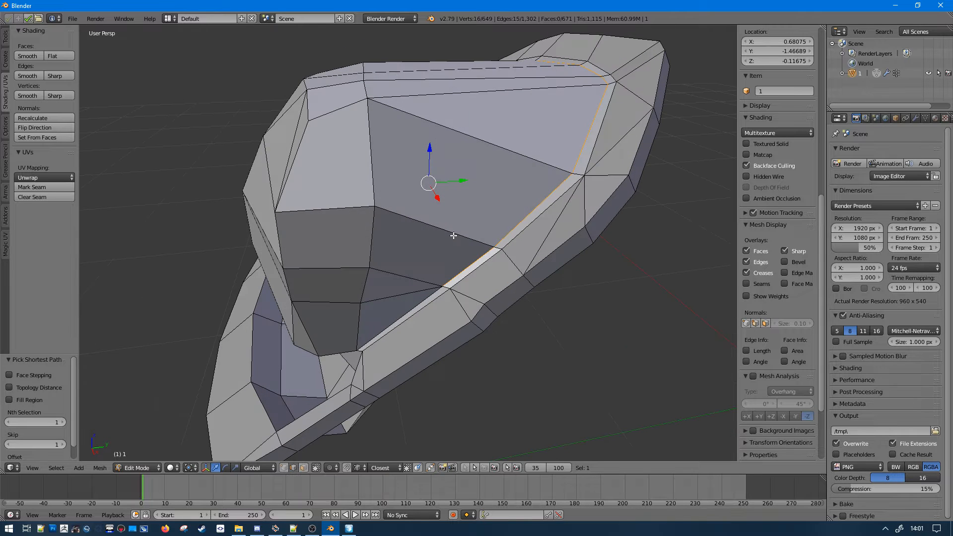
{"action": "middle_click_drag", "start_coordinate": [575, 157], "coordinate": [628, 159]}
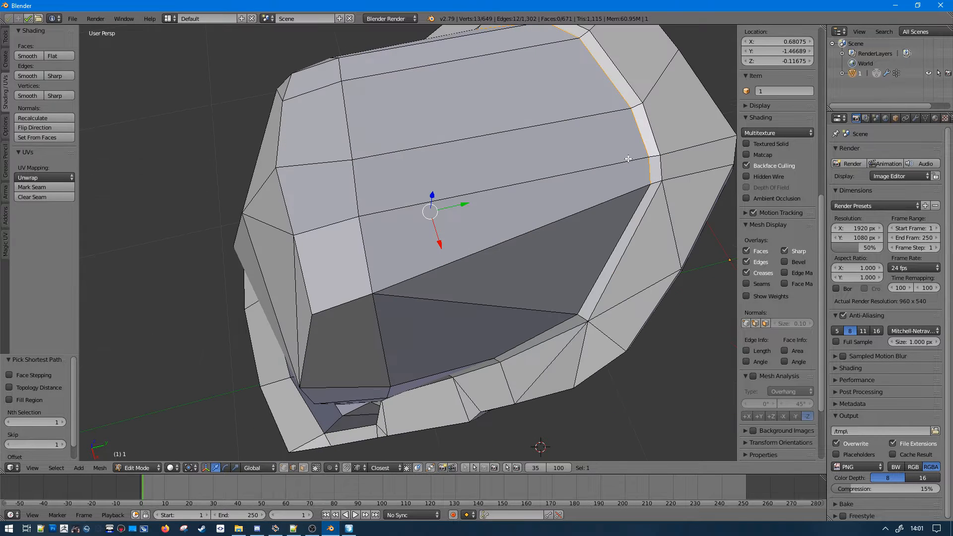
{"action": "right_click", "coordinate": [636, 133], "text": "alt+shift"}
{"action": "middle_click_drag", "start_coordinate": [652, 132], "coordinate": [557, 187]}
{"action": "right_click", "coordinate": [635, 193], "text": "ctrl"}
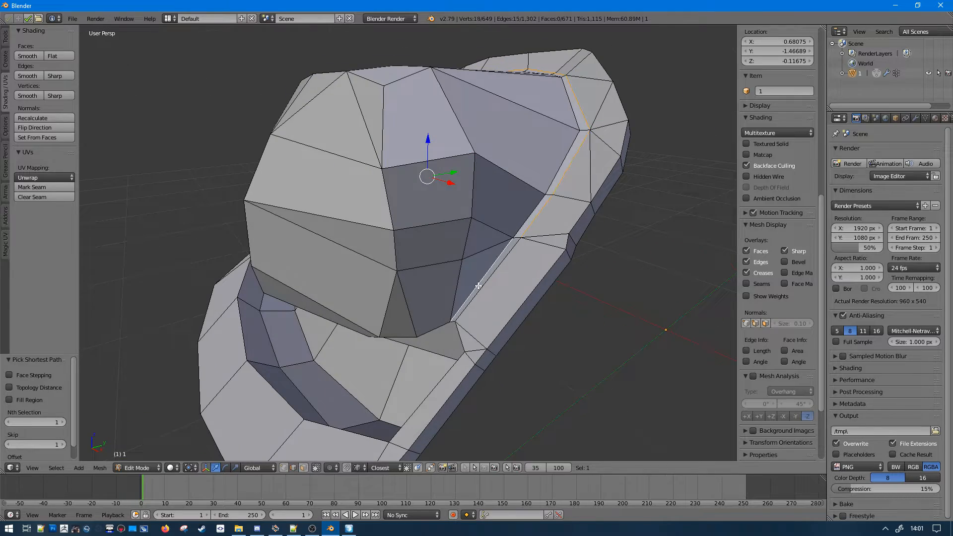
{"action": "right_click", "coordinate": [483, 289], "text": "shift"}
{"action": "middle_click_drag", "start_coordinate": [483, 289], "coordinate": [526, 264]}
{"action": "middle_click_drag", "start_coordinate": [465, 268], "coordinate": [407, 242]}
{"action": "middle_click_drag", "start_coordinate": [284, 145], "coordinate": [234, 155]}
{"action": "middle_click_drag", "start_coordinate": [341, 237], "coordinate": [317, 199]}
{"action": "key", "text": "a"}
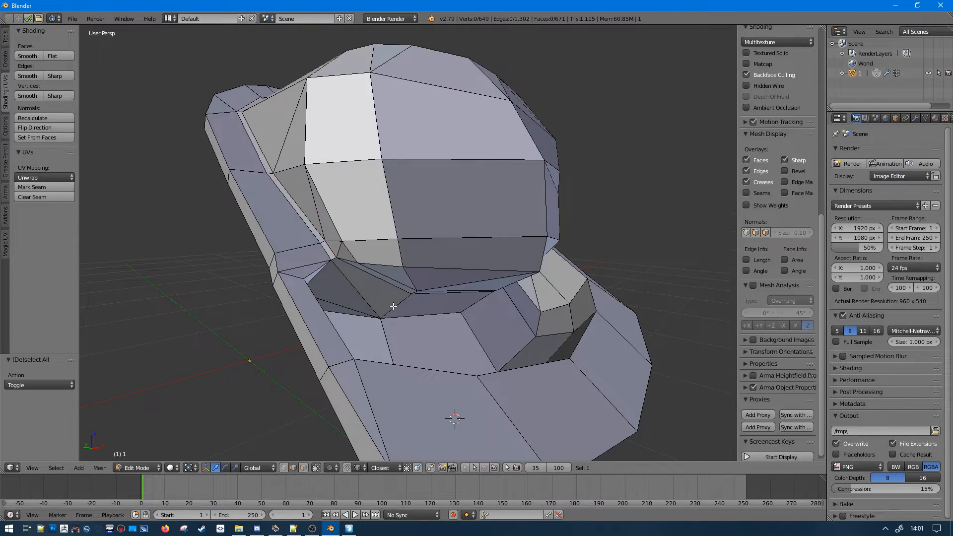
- Select and dissolve the surplus edges around the lower part of the gun housing
{"action": "key", "text": "a"}
{"action": "key", "text": "a"}
{"action": "middle_click_drag", "start_coordinate": [399, 288], "coordinate": [383, 273]}
{"action": "right_click", "coordinate": [349, 234], "text": "alt"}
{"action": "middle_click_drag", "start_coordinate": [348, 234], "coordinate": [410, 234]}
{"action": "right_click", "coordinate": [431, 174], "text": "shift"}
{"action": "middle_click_drag", "start_coordinate": [431, 174], "coordinate": [422, 245]}
{"action": "right_click", "coordinate": [469, 184], "text": "alt+shift"}
{"action": "key", "text": "ctrl+x"}
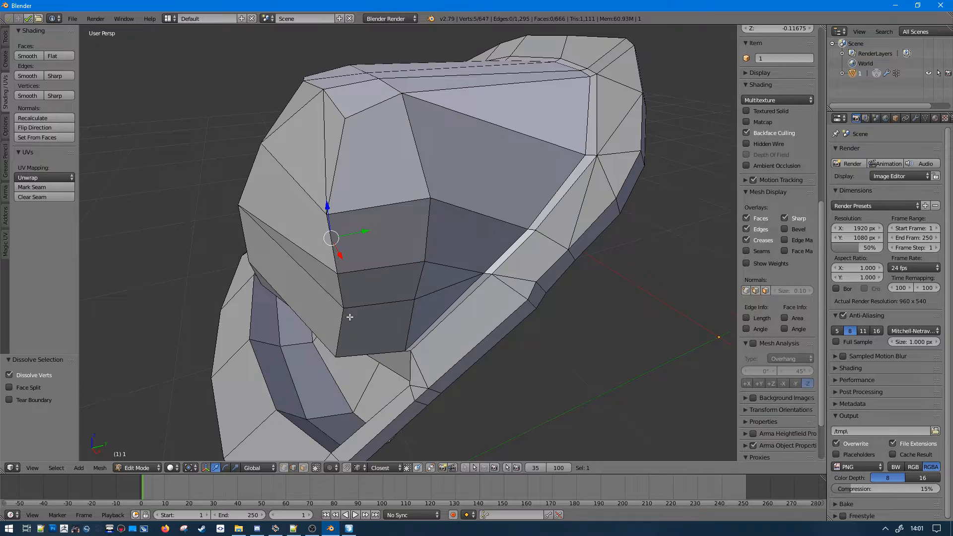
- Try dissolving the upper of the two converging horizontal edges on the housing's front, and undo it
{"action": "middle_click_drag", "start_coordinate": [349, 317], "coordinate": [400, 217]}
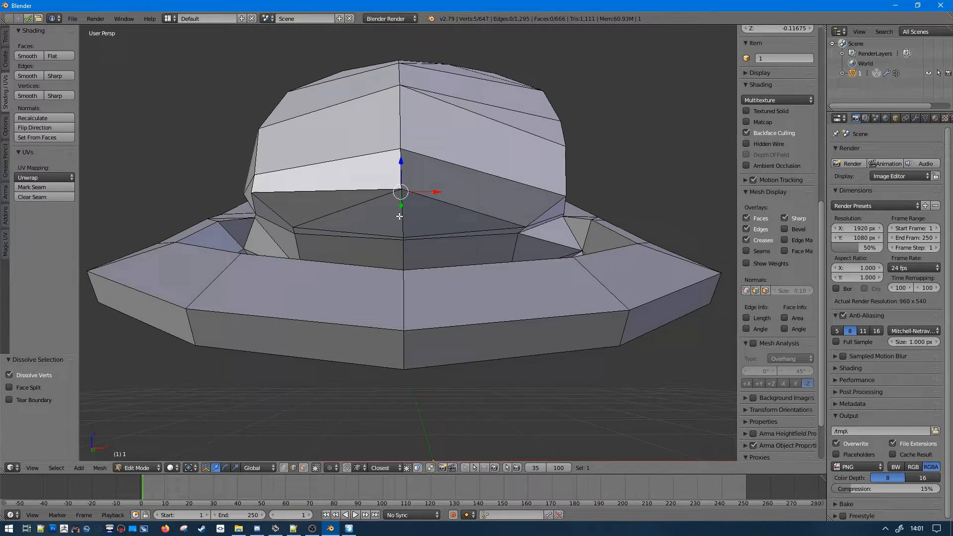
{"action": "middle_click_drag", "start_coordinate": [398, 145], "coordinate": [396, 216]}
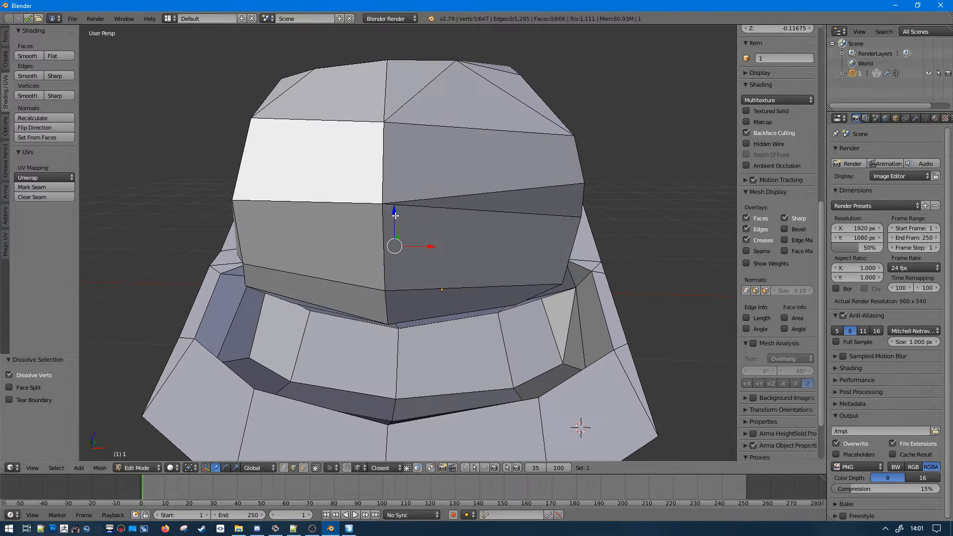
{"action": "right_click", "coordinate": [454, 215], "text": "shift"}
{"action": "middle_click_drag", "start_coordinate": [466, 218], "coordinate": [465, 205]}
{"action": "key", "text": "a"}
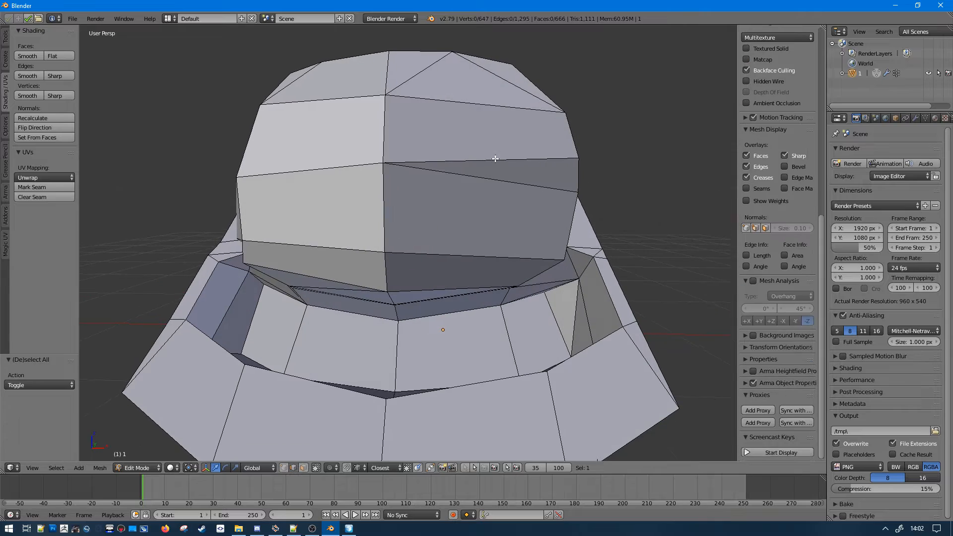
{"action": "middle_click_drag", "start_coordinate": [497, 154], "coordinate": [313, 379]}
{"action": "right_click", "coordinate": [402, 186], "text": "alt"}
{"action": "key", "text": "ctrl+x"}
{"action": "scroll", "coordinate": [464, 186], "scroll_direction": "down", "scroll_amount": 1}
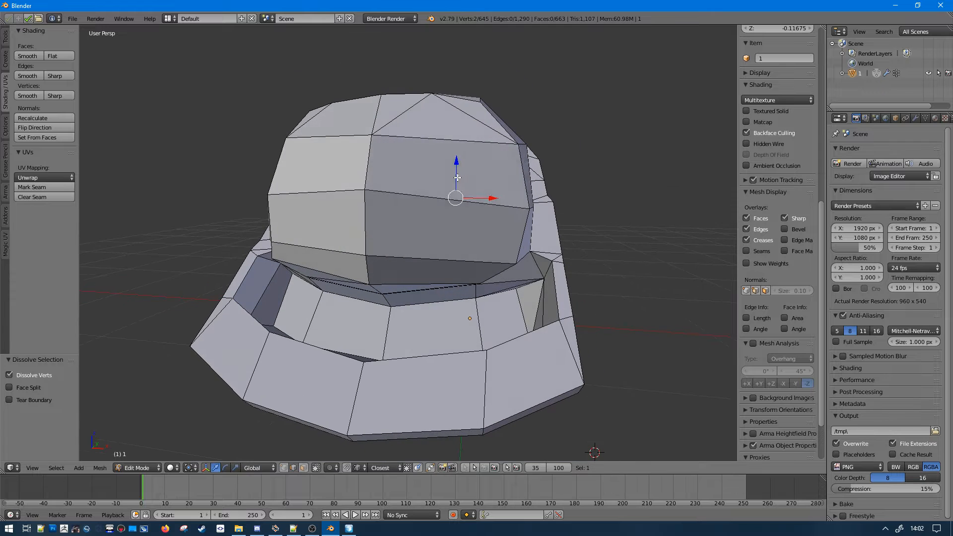
{"action": "key", "text": "j"}
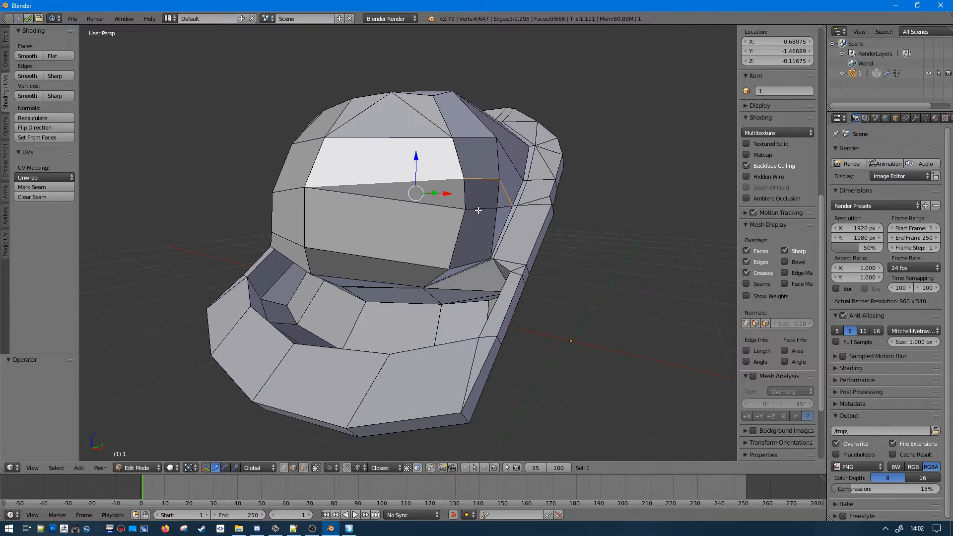
- Merge the two pairs of closely spaced vertices on the housing's front corner and adjoining side, each at its center
{"action": "key", "text": "a"}
{"action": "right_click", "coordinate": [467, 222]}
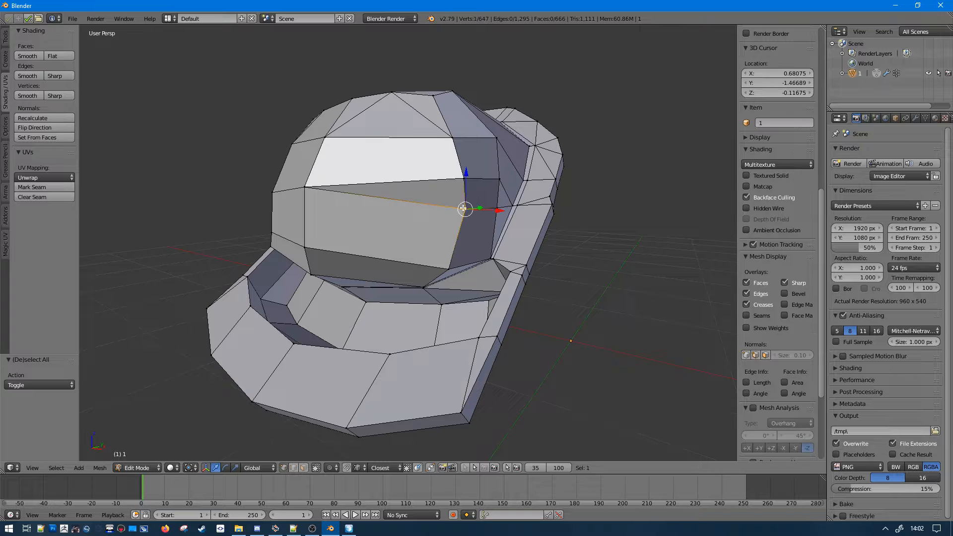
{"action": "key", "text": "alt+m"}
{"action": "left_click", "coordinate": [460, 179]}
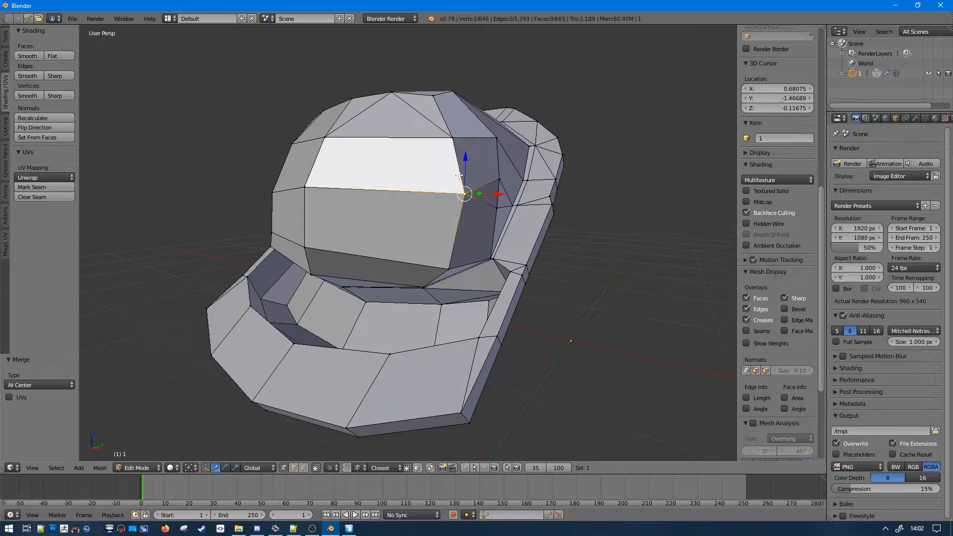
{"action": "key", "text": "a"}
{"action": "right_click", "coordinate": [483, 200]}
{"action": "right_click", "coordinate": [493, 185], "text": "shift"}
{"action": "key", "text": "alt+m"}
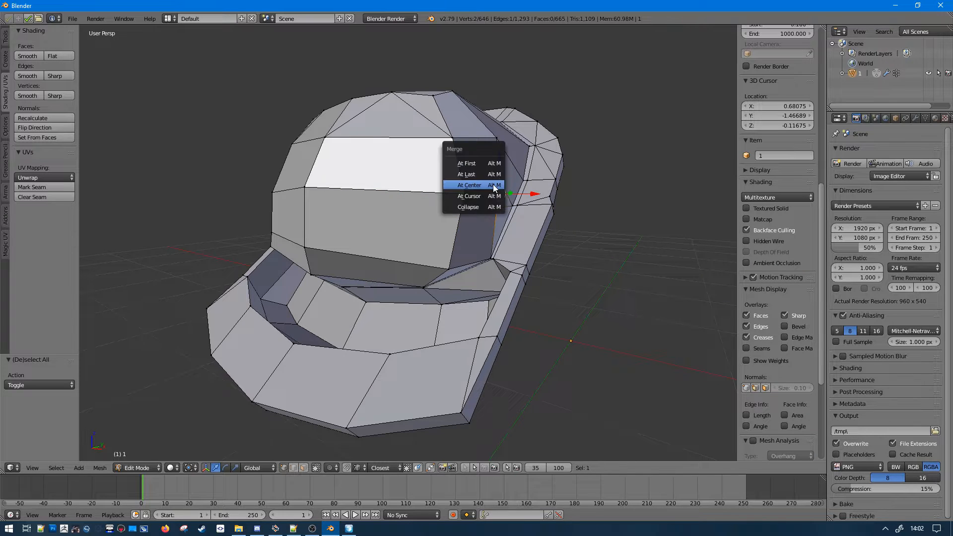
{"action": "left_click", "coordinate": [491, 186]}
{"action": "key", "text": "a"}
{"action": "middle_click_drag", "start_coordinate": [497, 187], "coordinate": [427, 209]}
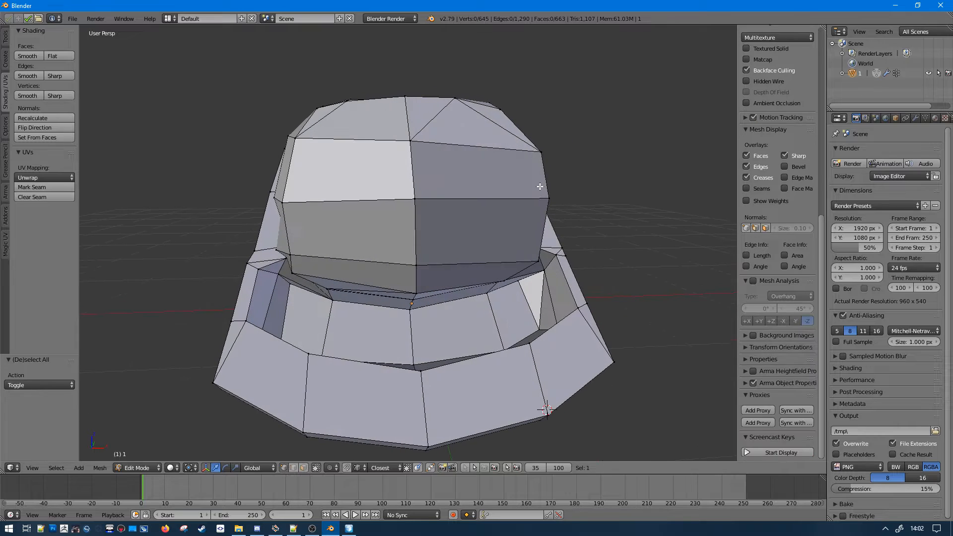
{"action": "middle_click_drag", "start_coordinate": [378, 338], "coordinate": [416, 301]}
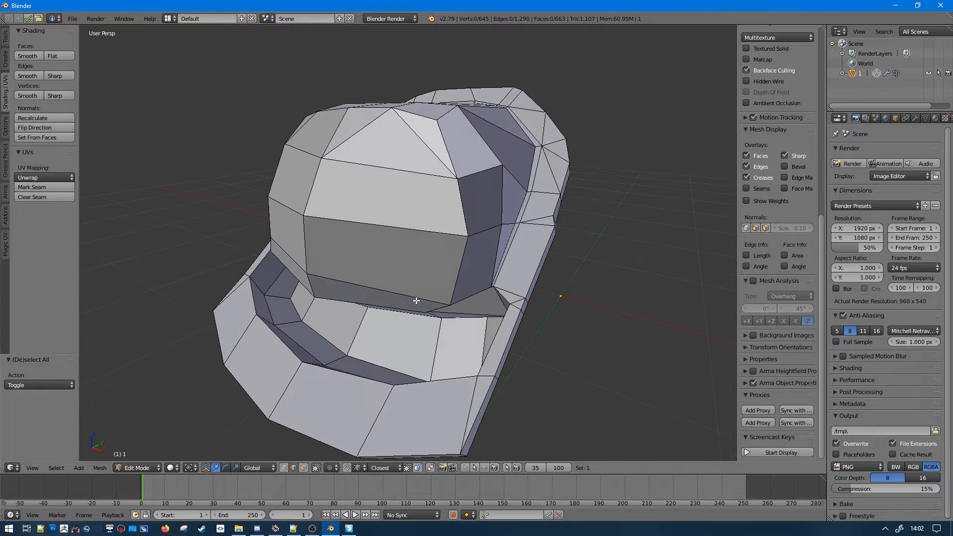
- Dissolve the off-center edge loop along the housing's top together with the diagonal edges on its upper front
{"action": "right_click", "coordinate": [447, 178]}
{"action": "key", "text": "a"}
{"action": "middle_click_drag", "start_coordinate": [442, 174], "coordinate": [460, 162]}
{"action": "right_click", "coordinate": [470, 227]}
{"action": "key", "text": "a"}
{"action": "right_click", "coordinate": [452, 137], "text": "alt"}
{"action": "mouse_move", "coordinate": [472, 117]}
{"action": "middle_mouse_down"}
{"action": "mouse_move", "coordinate": [475, 106]}
{"action": "mouse_move", "coordinate": [480, 132]}
{"action": "middle_mouse_up"}
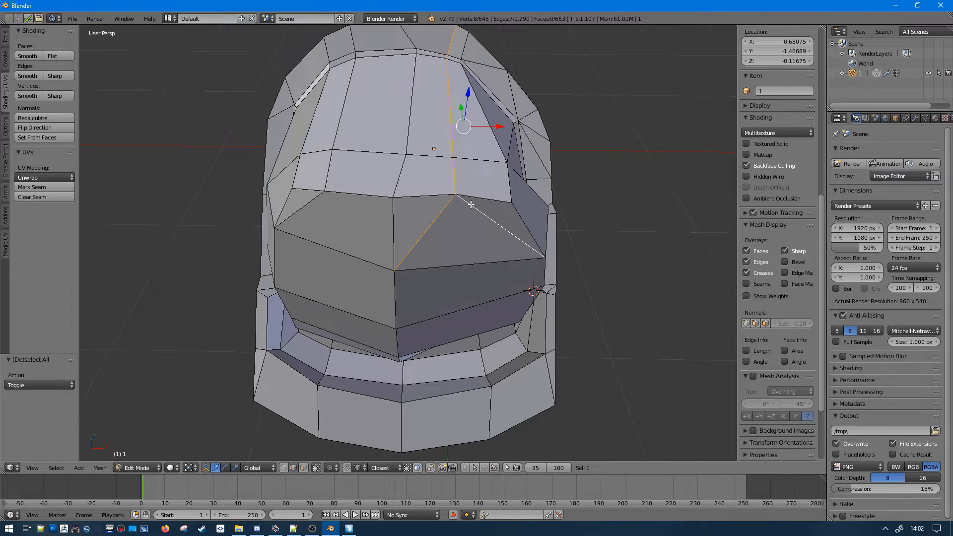
{"action": "key", "text": "ctrl+x"}
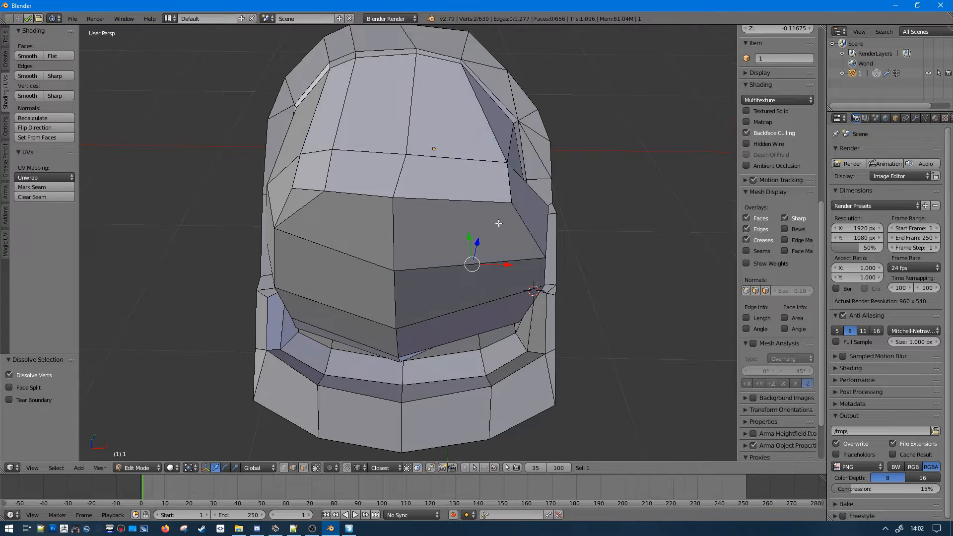
{"action": "middle_click_drag", "start_coordinate": [498, 224], "coordinate": [466, 171]}
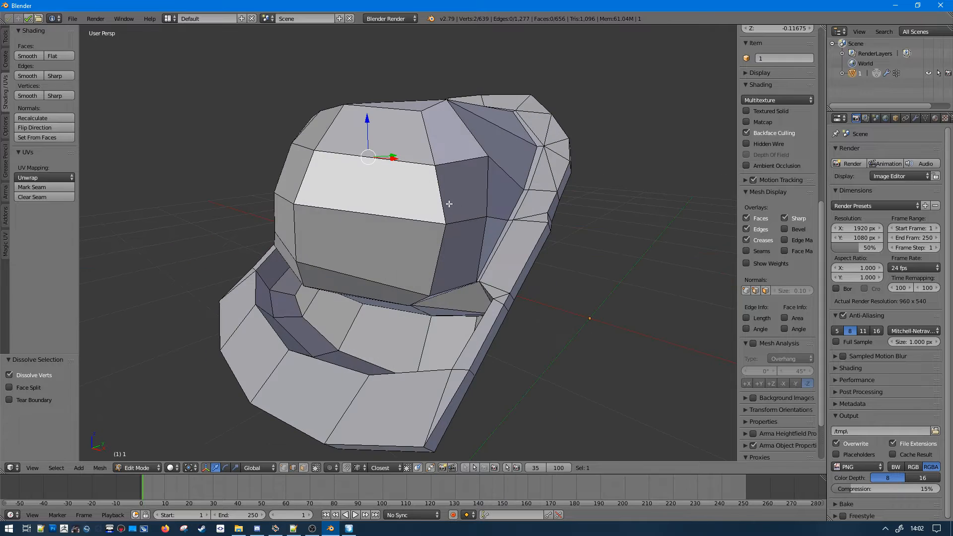
{"action": "mouse_move", "coordinate": [476, 223]}
{"action": "middle_mouse_down"}
{"action": "mouse_move", "coordinate": [511, 240]}
{"action": "mouse_move", "coordinate": [469, 229]}
{"action": "middle_mouse_up"}
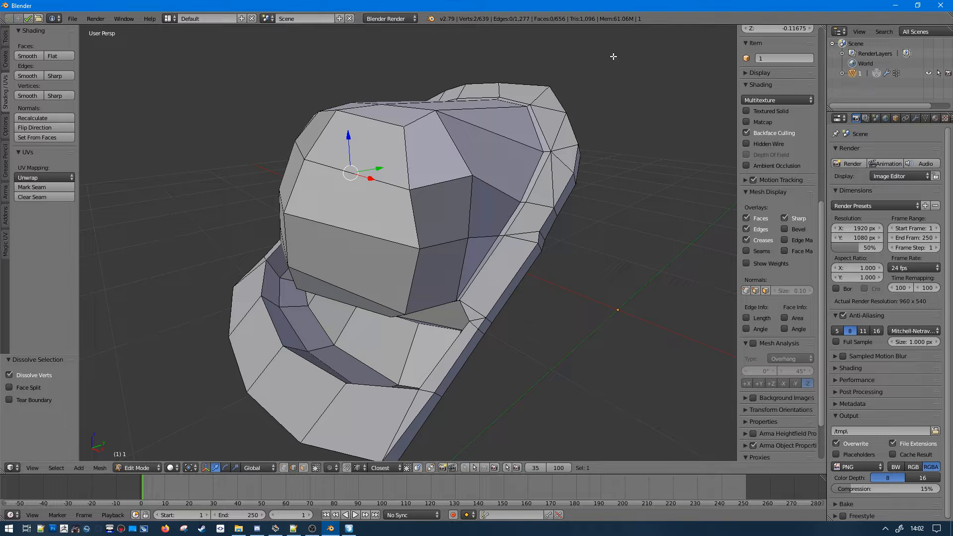
{"action": "middle_click_drag", "start_coordinate": [526, 243], "coordinate": [480, 306]}
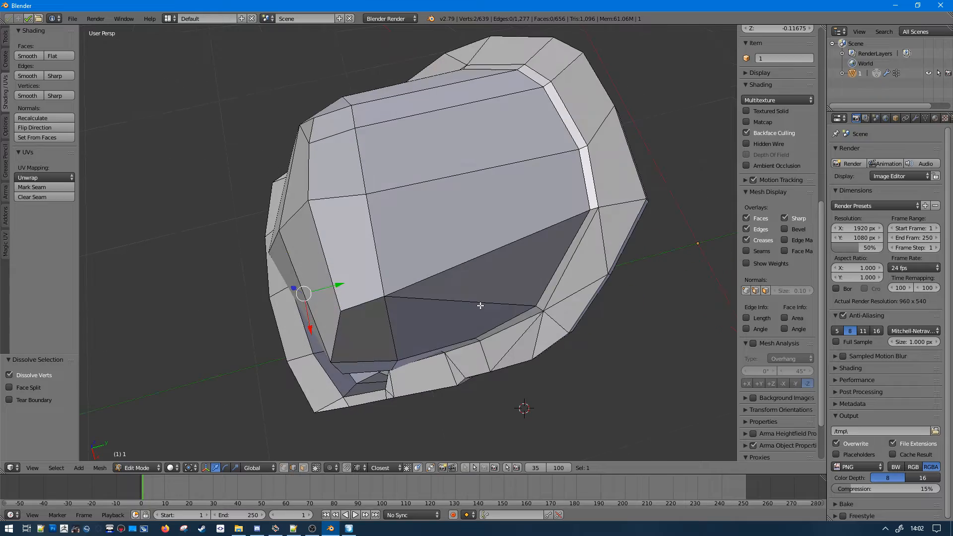
{"action": "right_click", "coordinate": [581, 249], "text": "alt"}
{"action": "middle_click_drag", "start_coordinate": [581, 249], "coordinate": [486, 172]}
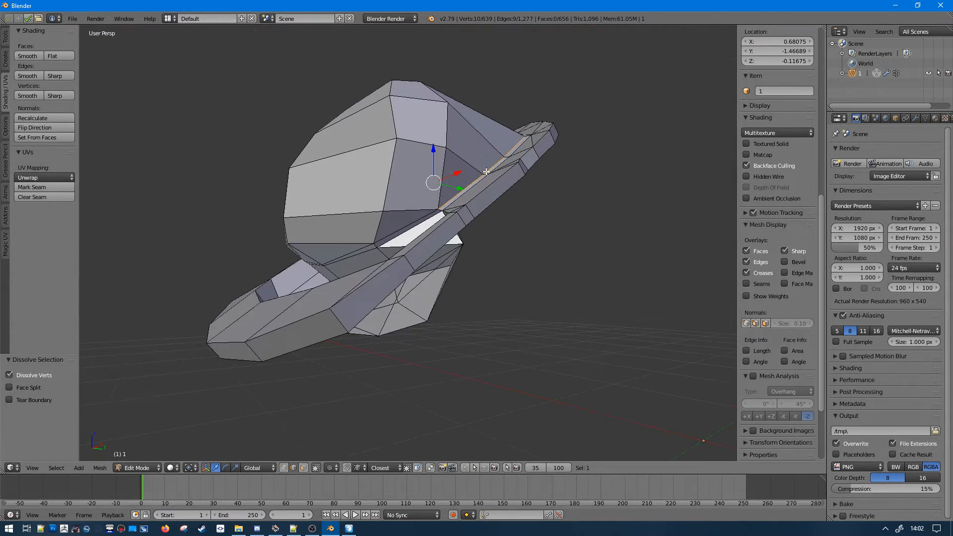
{"action": "right_click", "coordinate": [416, 217], "text": "shift"}
{"action": "mouse_move", "coordinate": [416, 217]}
{"action": "middle_mouse_down"}
{"action": "mouse_move", "coordinate": [441, 214]}
{"action": "mouse_move", "coordinate": [413, 214]}
{"action": "middle_mouse_up"}
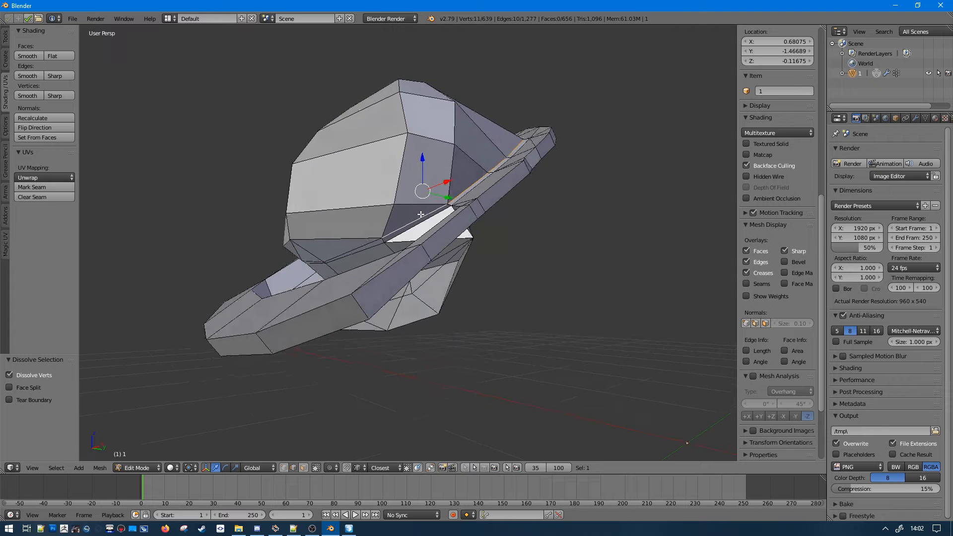
{"action": "scroll", "coordinate": [331, 361], "scroll_direction": "up", "scroll_amount": 2}
{"action": "key", "text": "a"}
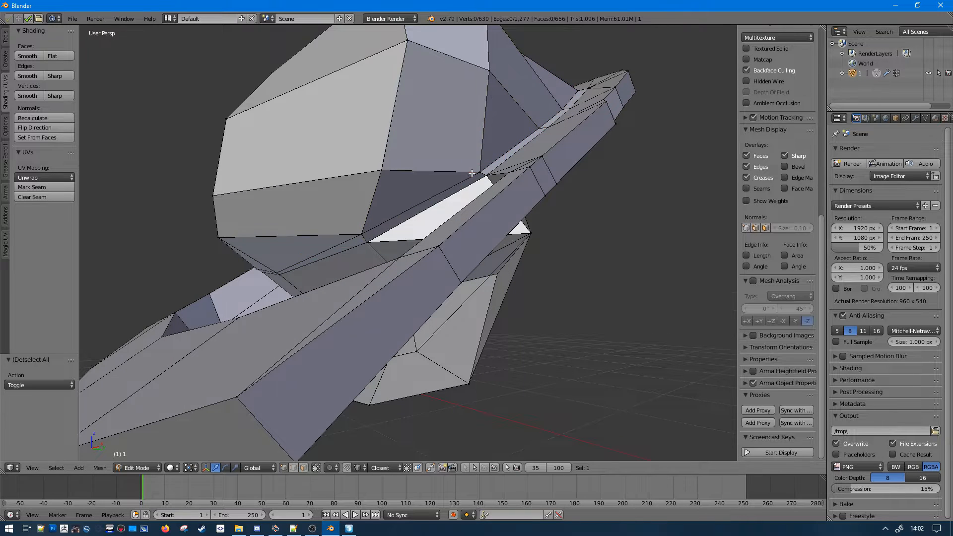
- Merge the two close vertices where the housing's side meets the rim at their center
{"action": "right_click", "coordinate": [483, 149]}
{"action": "key", "text": "alt+m"}
{"action": "left_click", "coordinate": [495, 218]}
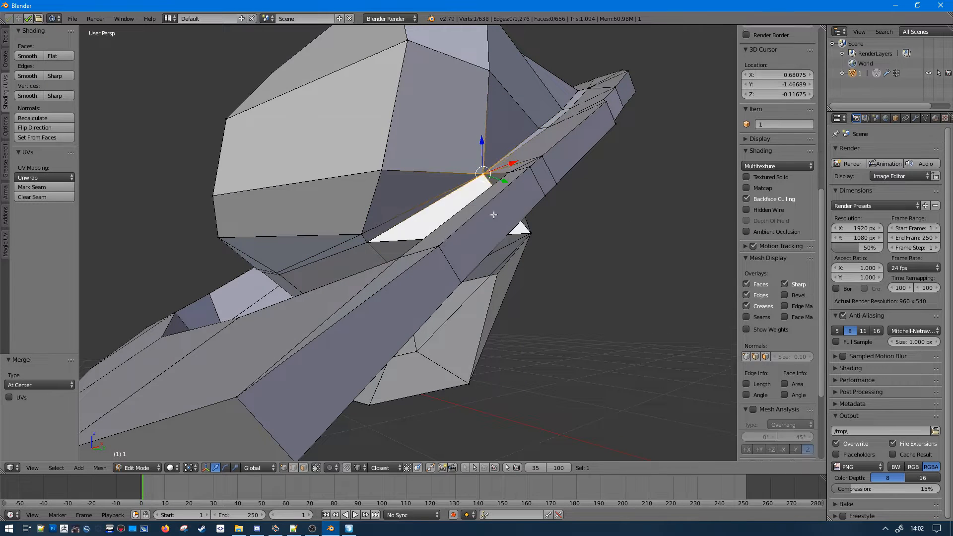
- Dissolve the edge loop that runs along the narrow strip between the gun housing and the rim
{"action": "scroll", "coordinate": [471, 245], "scroll_direction": "up", "scroll_amount": 3}
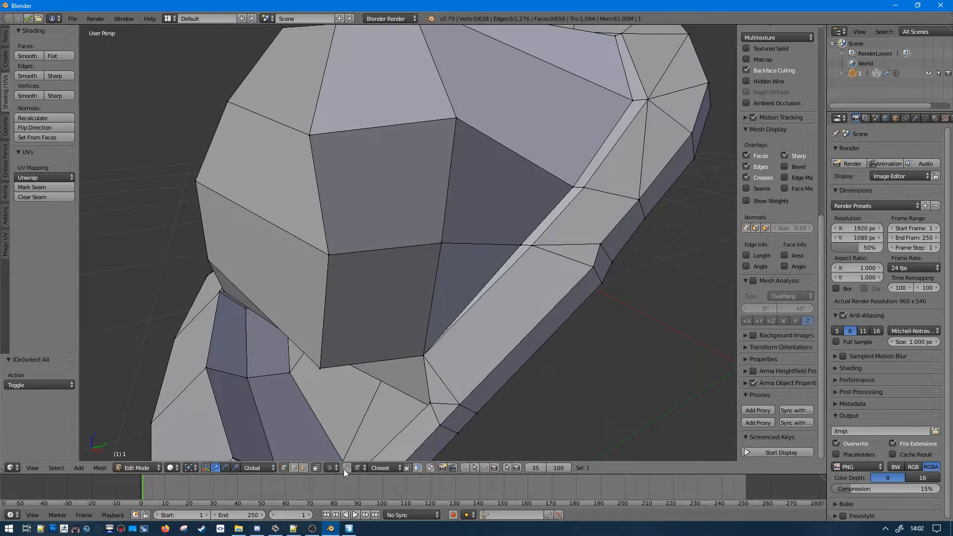
{"action": "right_click", "coordinate": [549, 208], "text": "alt"}
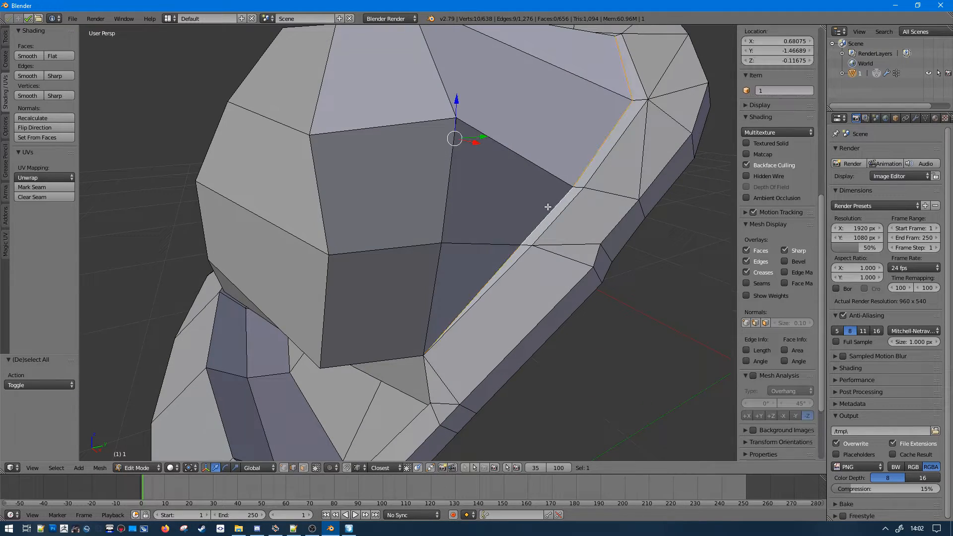
{"action": "scroll", "coordinate": [541, 208], "scroll_direction": "down", "scroll_amount": 3}
{"action": "middle_click_drag", "start_coordinate": [502, 213], "coordinate": [359, 232]}
{"action": "key", "text": "ctrl+x"}
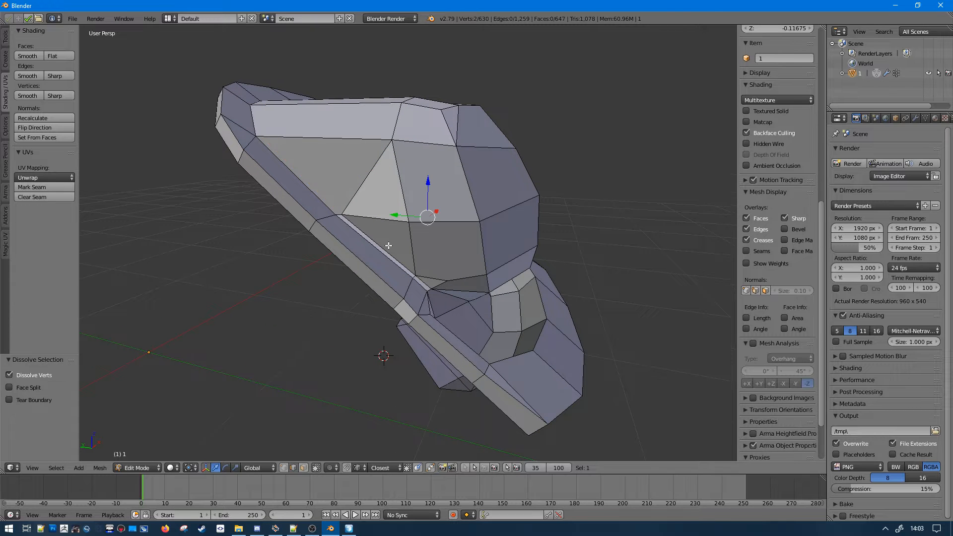
- Merge the two close vertices midway along the rim on the housing's opposite side into one
{"action": "right_click", "coordinate": [344, 218]}
{"action": "right_click", "coordinate": [336, 216], "text": "shift"}
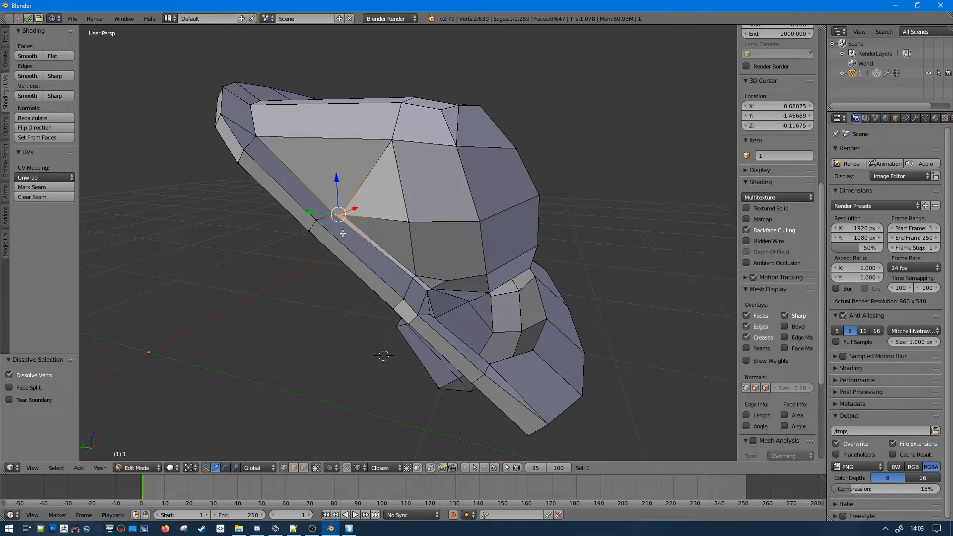
{"action": "key", "text": "alt+m"}
{"action": "key", "text": "Up"}
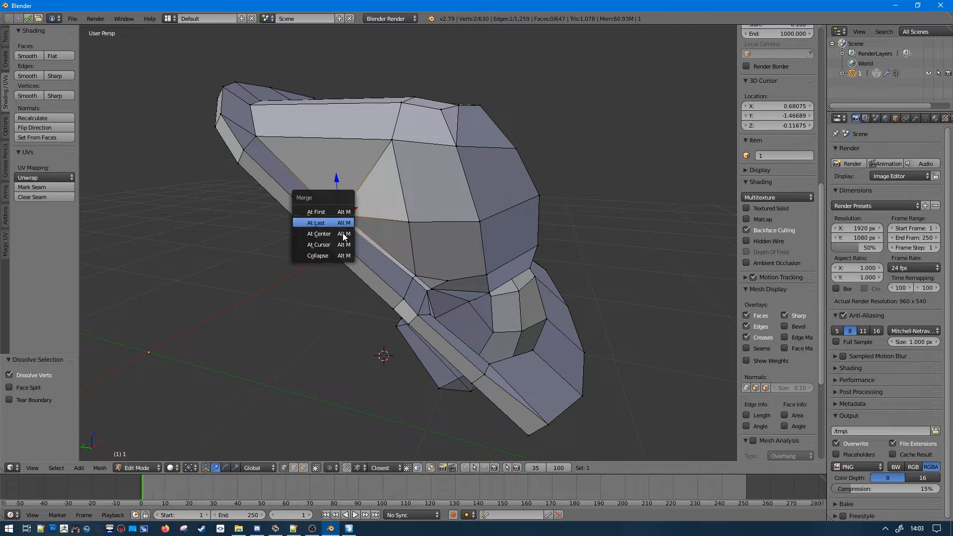
{"action": "key", "text": "Return"}
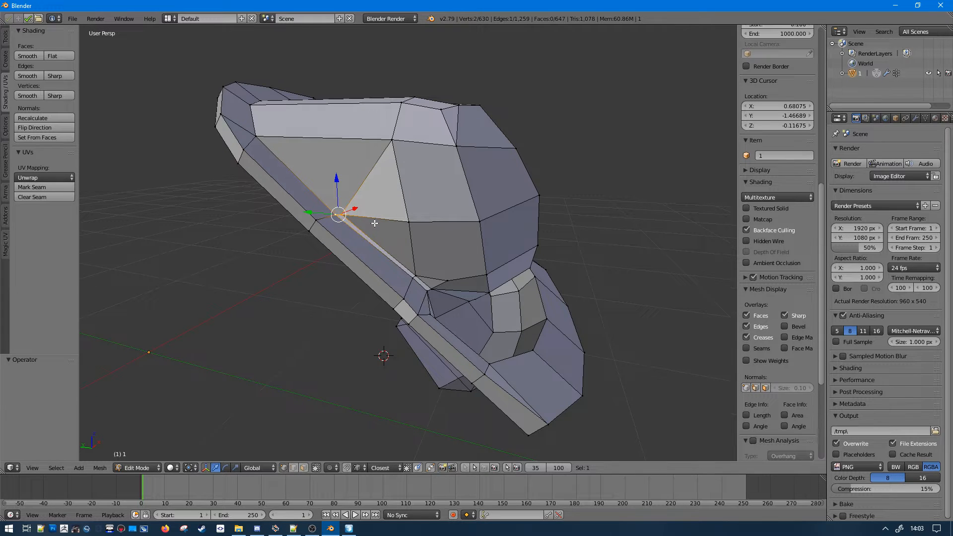
{"action": "key", "text": "alt+m"}
{"action": "left_click", "coordinate": [376, 224]}
{"action": "key", "text": "a"}
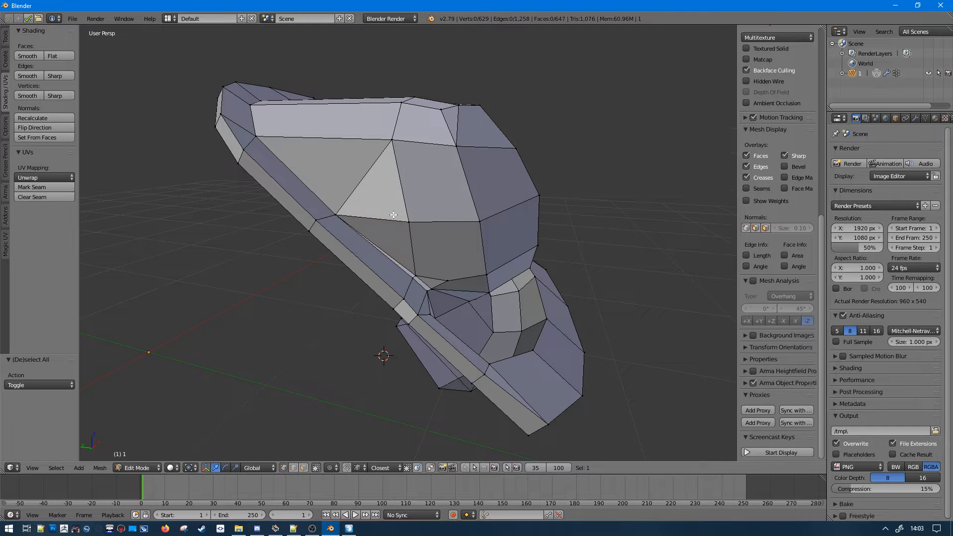
- Merge two pairs of close vertices at the housing's lower corner beside the rim, each at the last selected vertex
{"action": "right_click", "coordinate": [426, 268]}
{"action": "right_click", "coordinate": [408, 284], "text": "shift"}
{"action": "key", "text": "alt+m"}
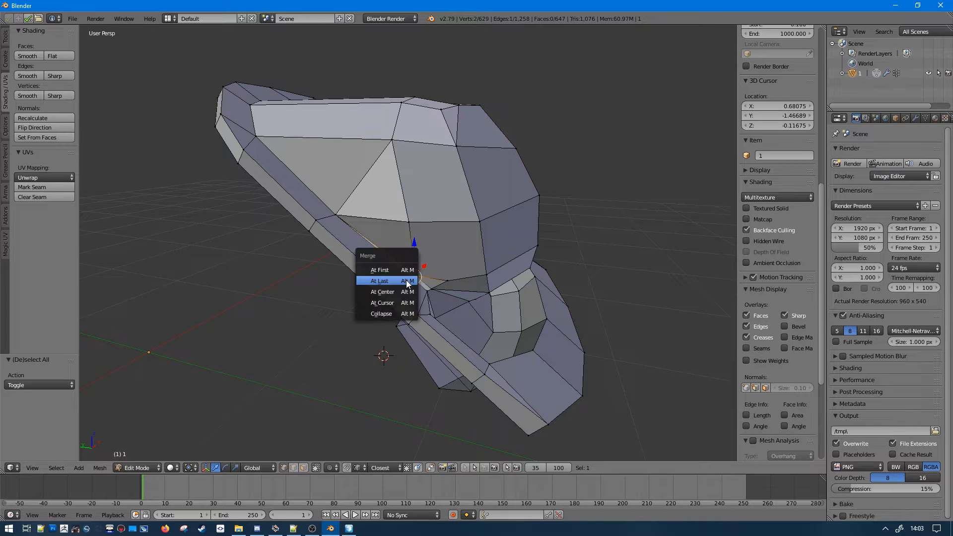
{"action": "left_click", "coordinate": [408, 281]}
{"action": "middle_click_drag", "start_coordinate": [407, 281], "coordinate": [293, 267]}
{"action": "scroll", "coordinate": [308, 261], "scroll_direction": "up", "scroll_amount": 5}
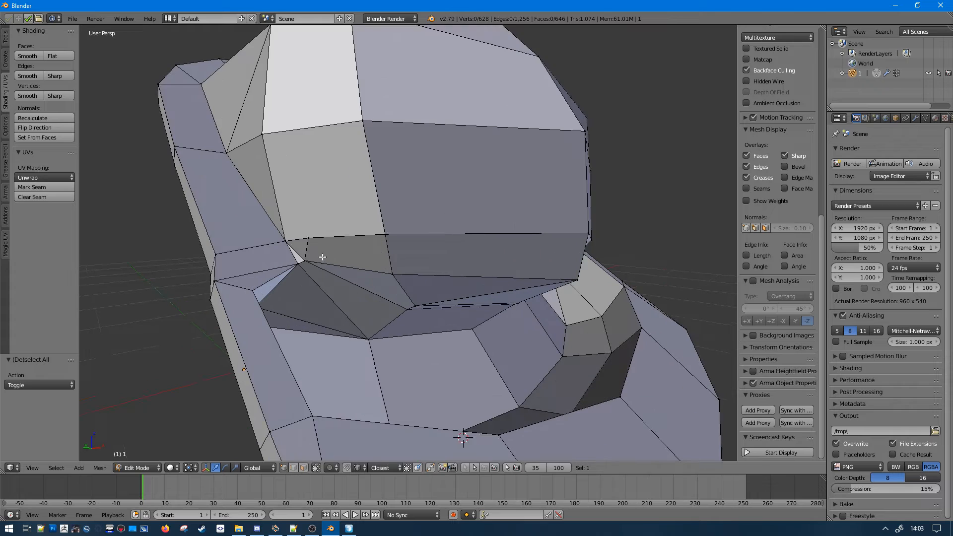
{"action": "right_click", "coordinate": [301, 265], "text": "shift"}
{"action": "key", "text": "alt+m"}
{"action": "left_click", "coordinate": [304, 266]}
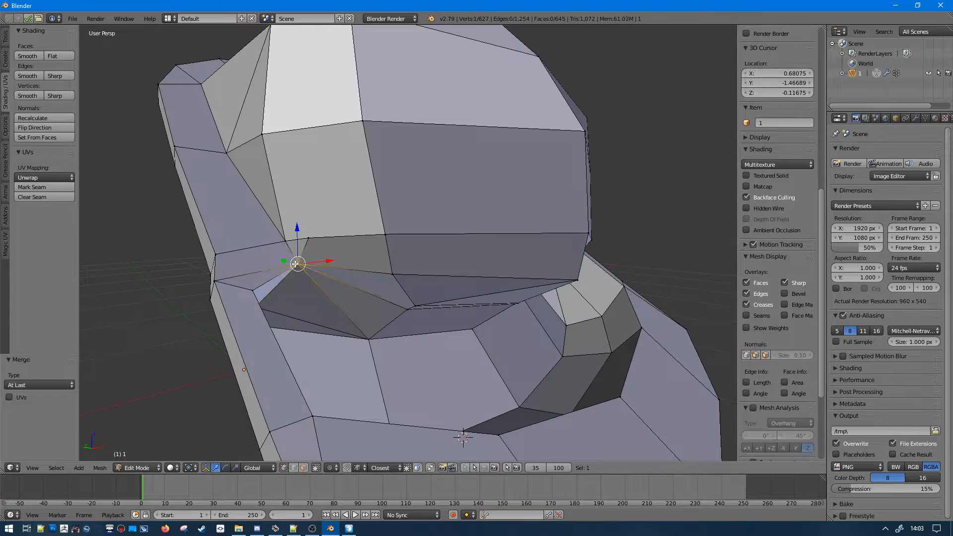
- Merge the two close vertices at one lower front corner of the gun housing, just above the rim
{"action": "middle_click_drag", "start_coordinate": [413, 236], "coordinate": [474, 236]}
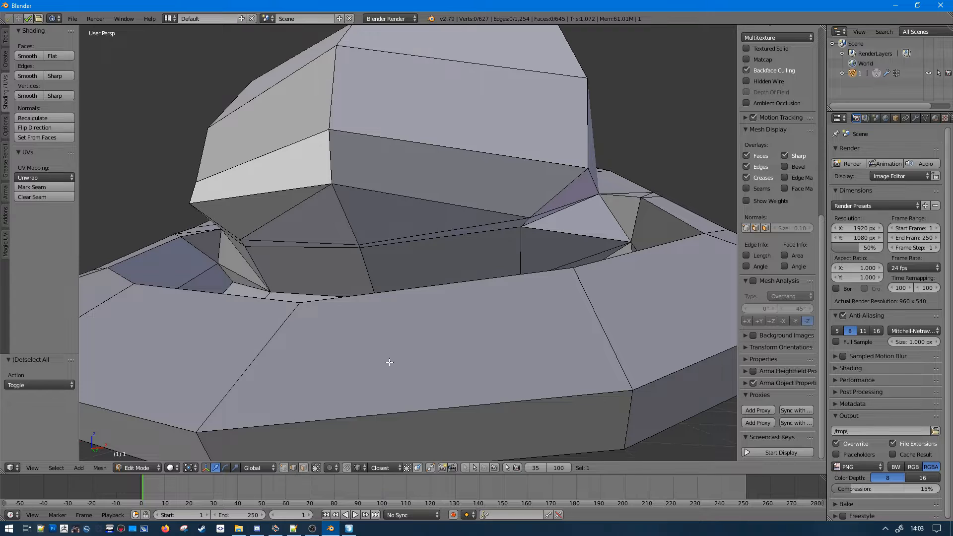
{"action": "middle_click_drag", "start_coordinate": [566, 204], "coordinate": [417, 223]}
{"action": "key", "text": "a"}
{"action": "scroll", "coordinate": [401, 192], "scroll_direction": "down", "scroll_amount": 5}
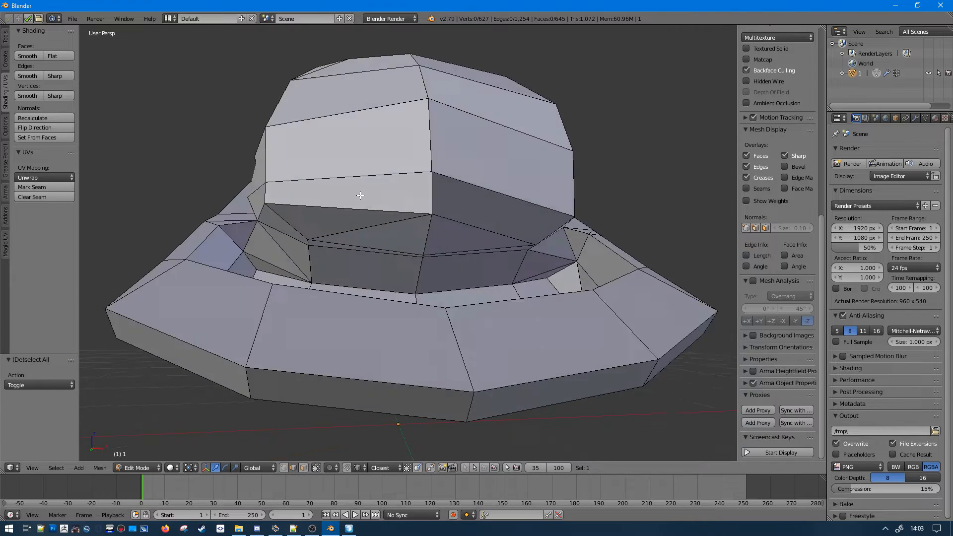
{"action": "mouse_move", "coordinate": [357, 196]}
{"action": "middle_mouse_down"}
{"action": "mouse_move", "coordinate": [354, 183]}
{"action": "mouse_move", "coordinate": [332, 179]}
{"action": "mouse_move", "coordinate": [358, 181]}
{"action": "middle_mouse_up"}
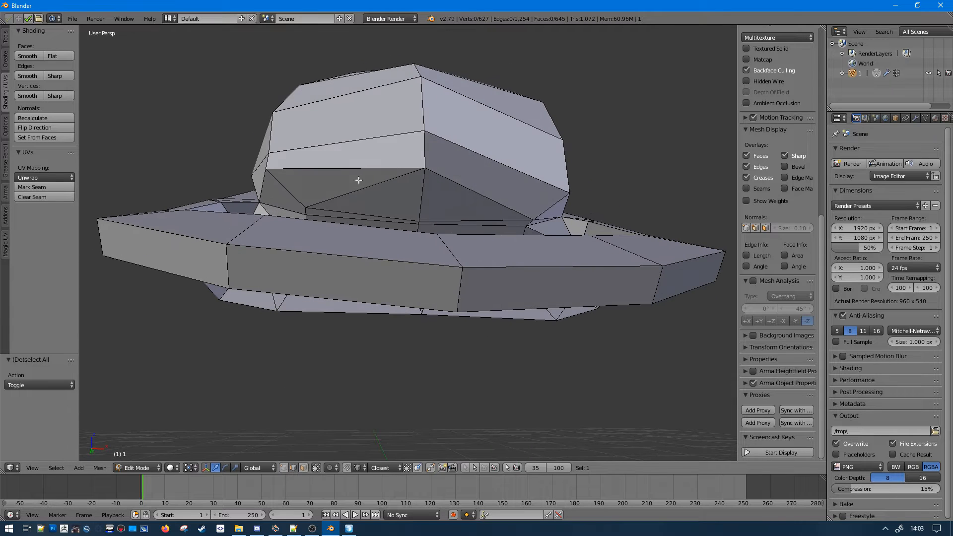
{"action": "right_click", "coordinate": [350, 189]}
{"action": "right_click", "coordinate": [470, 214], "text": "ctrl"}
{"action": "key", "text": "a"}
{"action": "right_click", "coordinate": [307, 222]}
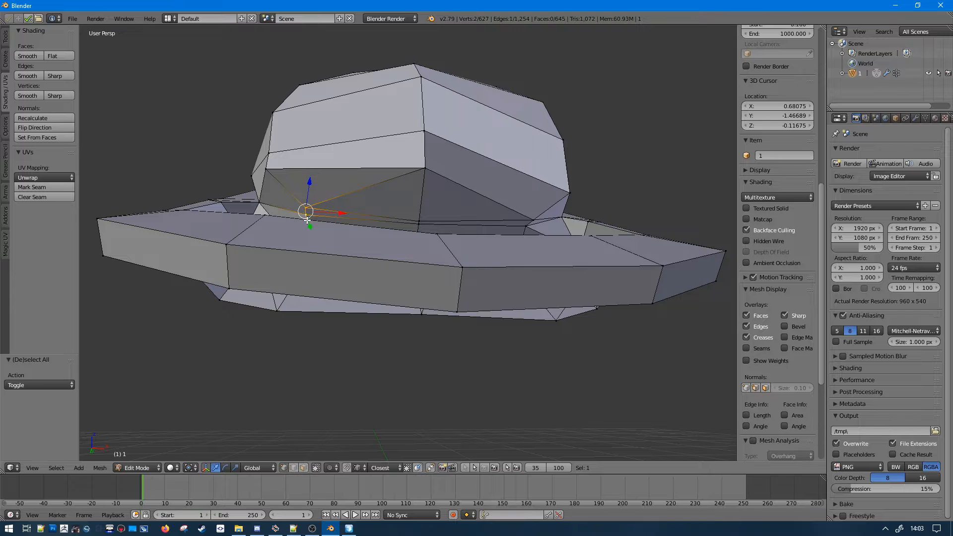
{"action": "key", "text": "alt+m"}
{"action": "left_click", "coordinate": [308, 222]}
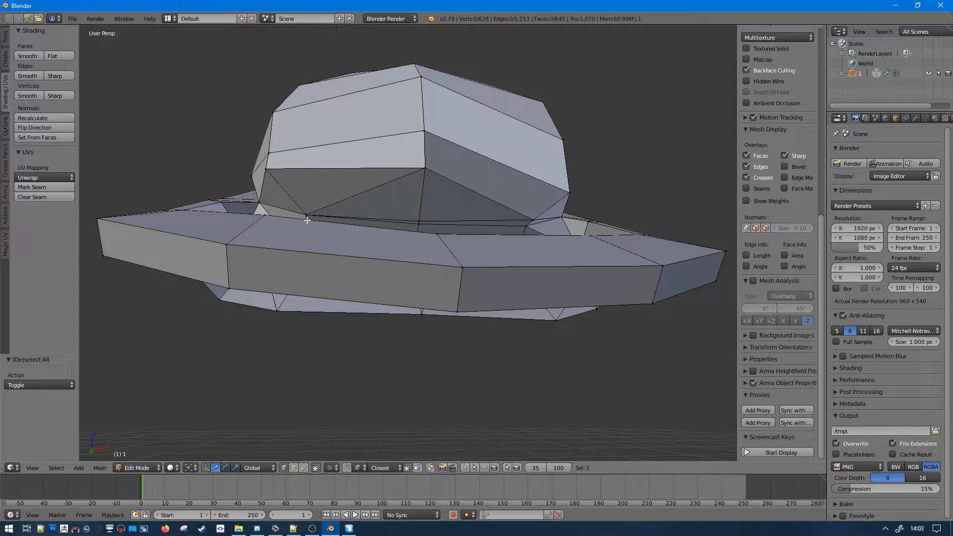
- Merge the matching pair of close vertices at the housing's opposite lower front corner, at the last selected vertex
{"action": "right_click", "coordinate": [516, 217]}
{"action": "right_click", "coordinate": [525, 221]}
{"action": "key", "text": "alt+m"}
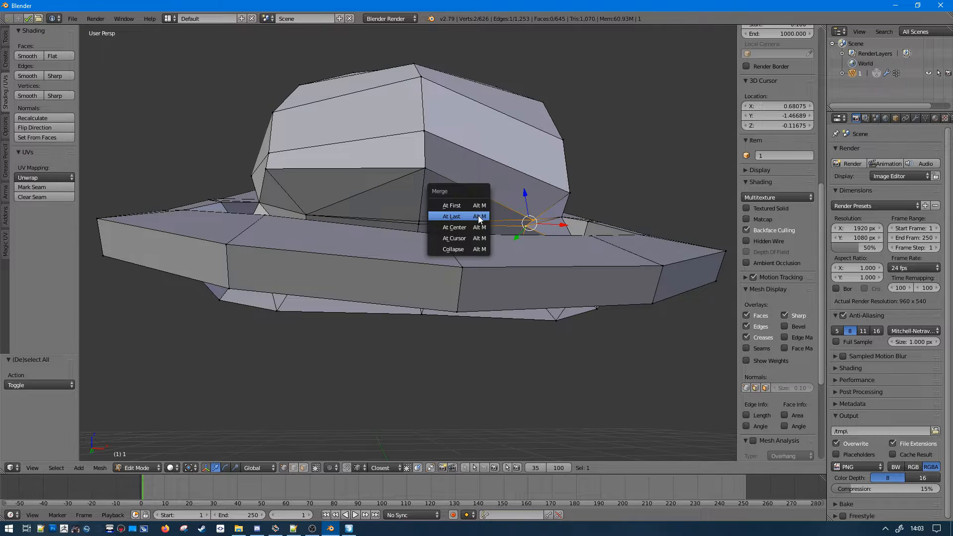
{"action": "left_click", "coordinate": [480, 220]}
- Dissolve the diagonal edge on the lower front face of the housing
{"action": "mouse_move", "coordinate": [476, 215]}
{"action": "middle_mouse_down"}
{"action": "mouse_move", "coordinate": [450, 214]}
{"action": "mouse_move", "coordinate": [562, 184]}
{"action": "mouse_move", "coordinate": [464, 201]}
{"action": "middle_mouse_up"}
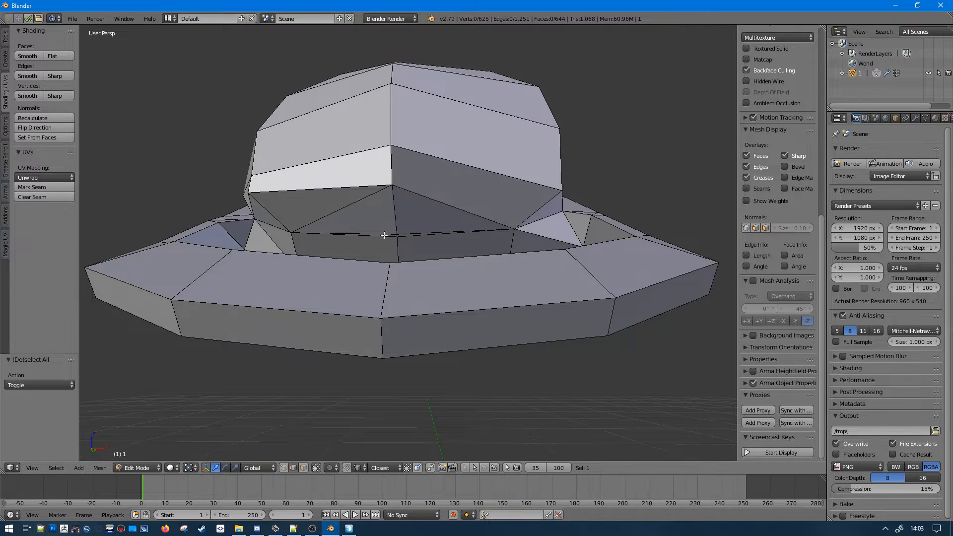
{"action": "middle_click_drag", "start_coordinate": [384, 235], "coordinate": [387, 185]}
{"action": "right_click", "coordinate": [397, 183]}
{"action": "key", "text": "ctrl+x"}
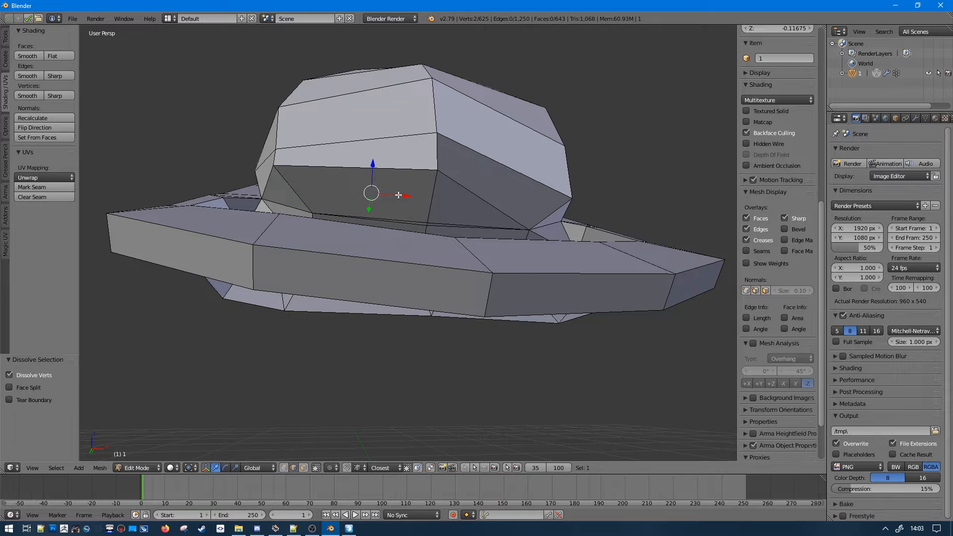
{"action": "middle_click_drag", "start_coordinate": [510, 116], "coordinate": [385, 243]}
{"action": "key", "text": "k"}
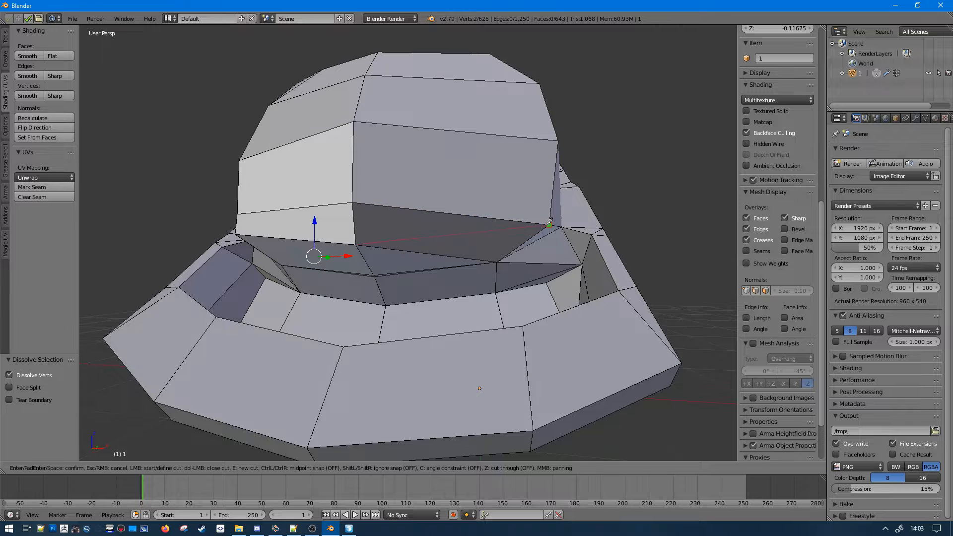
{"action": "key", "text": "Escape"}
- Dissolve the edges that form the thin strip along the lower front of the housing
{"action": "middle_click_drag", "start_coordinate": [549, 224], "coordinate": [482, 208]}
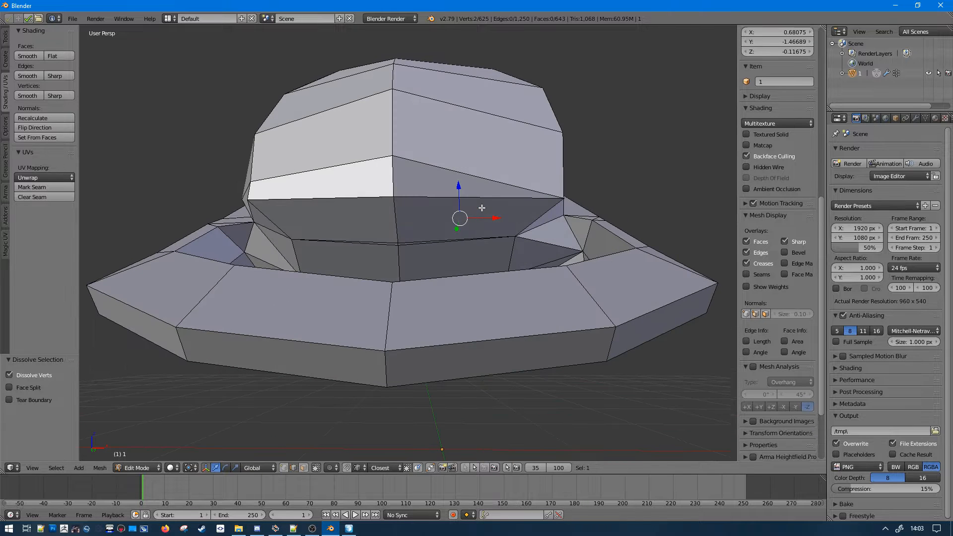
{"action": "right_click", "coordinate": [407, 232], "text": "alt"}
{"action": "right_click", "coordinate": [419, 239], "text": "alt+shift"}
{"action": "key", "text": "a"}
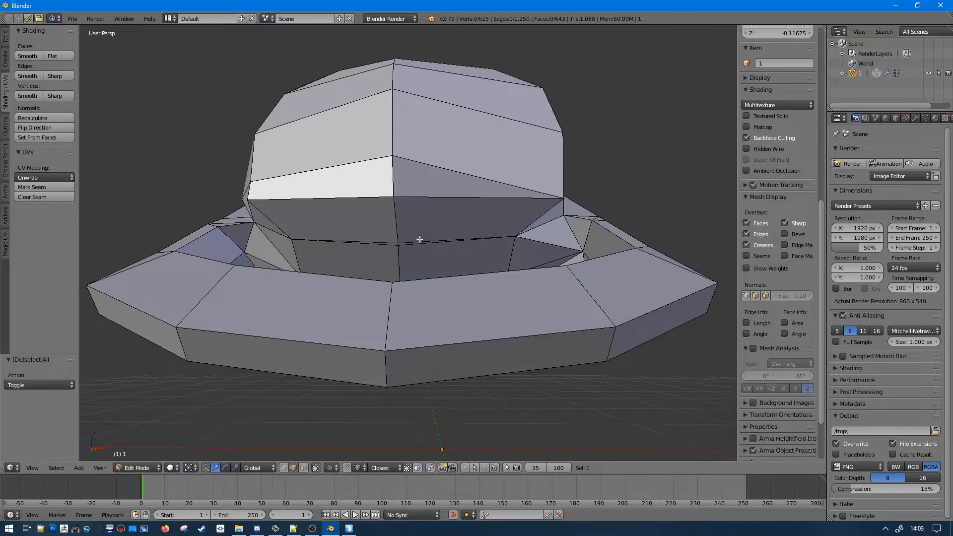
{"action": "right_click", "coordinate": [419, 239], "text": "alt"}
{"action": "middle_click_drag", "start_coordinate": [414, 221], "coordinate": [411, 240]}
- Knife a new edge across the housing's lower front face around to the side corner vertex, and dissolve the old diagonal
{"action": "middle_click_drag", "start_coordinate": [550, 224], "coordinate": [470, 213]}
{"action": "key", "text": "k"}
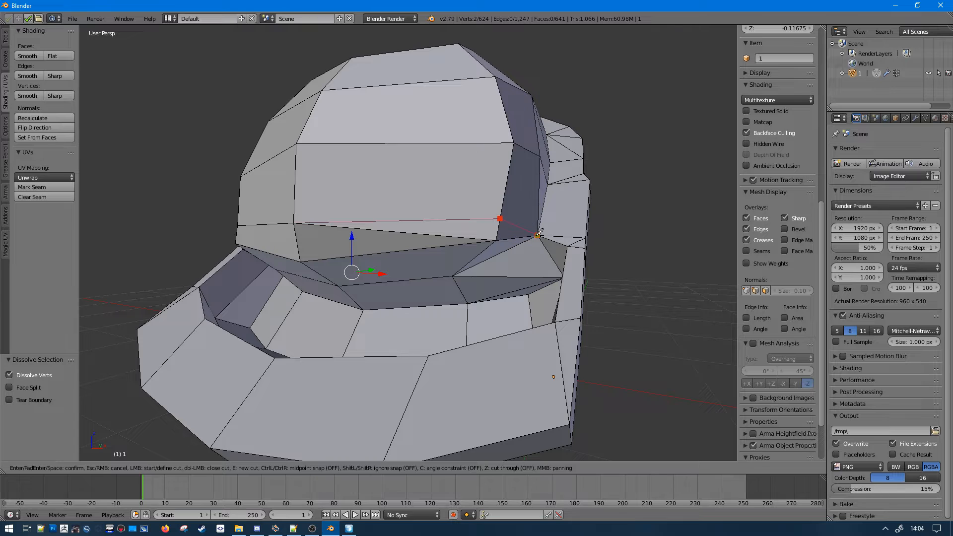
{"action": "key", "text": "Return"}
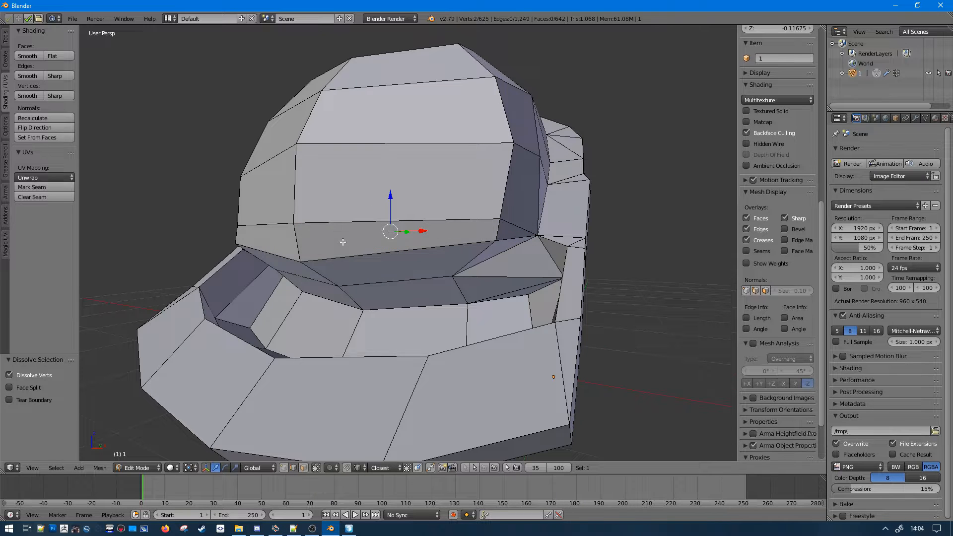
- Dissolve the surplus short edges on the housing's lower side face near the rim
{"action": "mouse_move", "coordinate": [343, 241]}
{"action": "middle_mouse_down"}
{"action": "mouse_move", "coordinate": [432, 248]}
{"action": "mouse_move", "coordinate": [370, 234]}
{"action": "mouse_move", "coordinate": [379, 221]}
{"action": "mouse_move", "coordinate": [345, 233]}
{"action": "mouse_move", "coordinate": [470, 250]}
{"action": "mouse_move", "coordinate": [437, 228]}
{"action": "mouse_move", "coordinate": [333, 241]}
{"action": "middle_mouse_up"}
{"action": "right_click", "coordinate": [371, 252]}
{"action": "key", "text": "ctrl+x"}
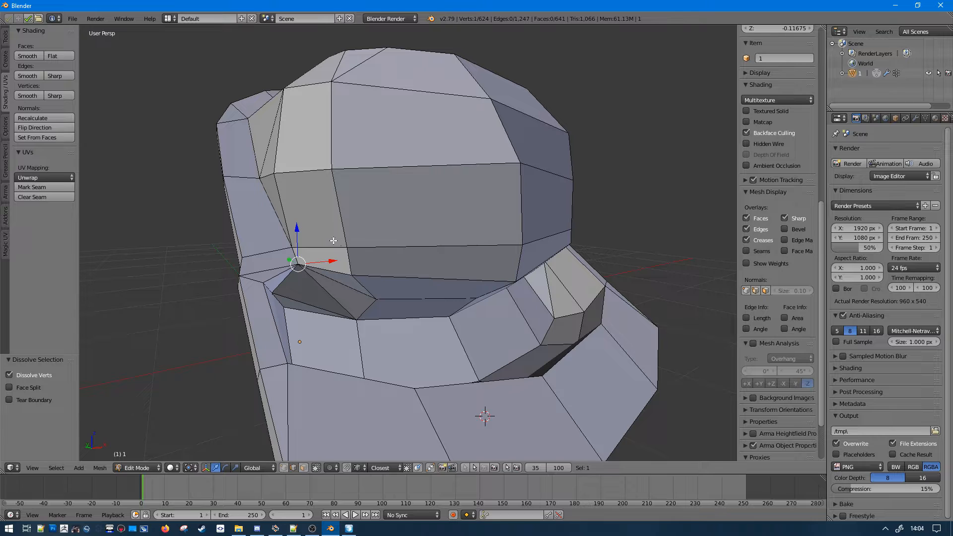
{"action": "right_click", "coordinate": [333, 241], "text": "shift"}
{"action": "key", "text": "ctrl+x"}
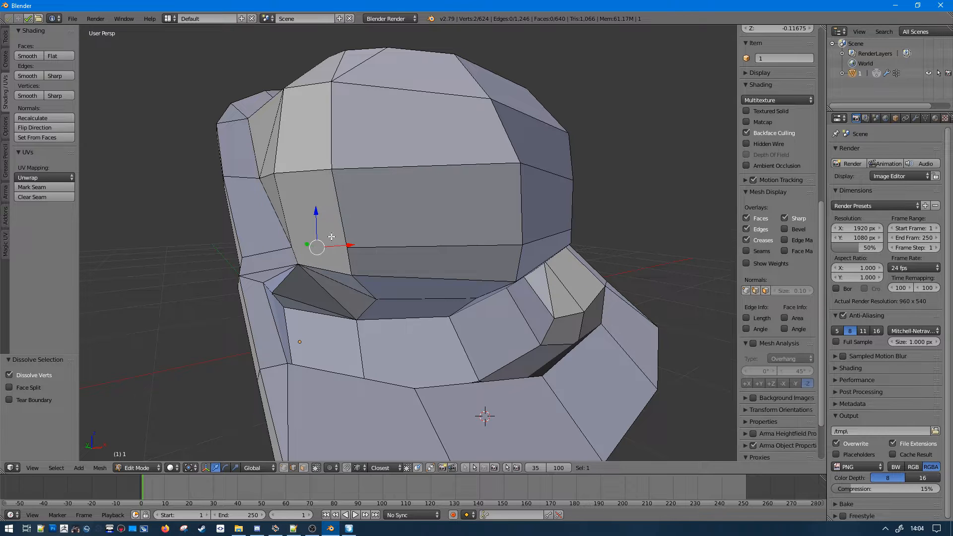
- Triangulate the merged side face at the housing's lower corner and dissolve the surplus diagonals
{"action": "left_click", "coordinate": [303, 468]}
{"action": "right_click", "coordinate": [316, 237]}
{"action": "key", "text": "ctrl+t"}
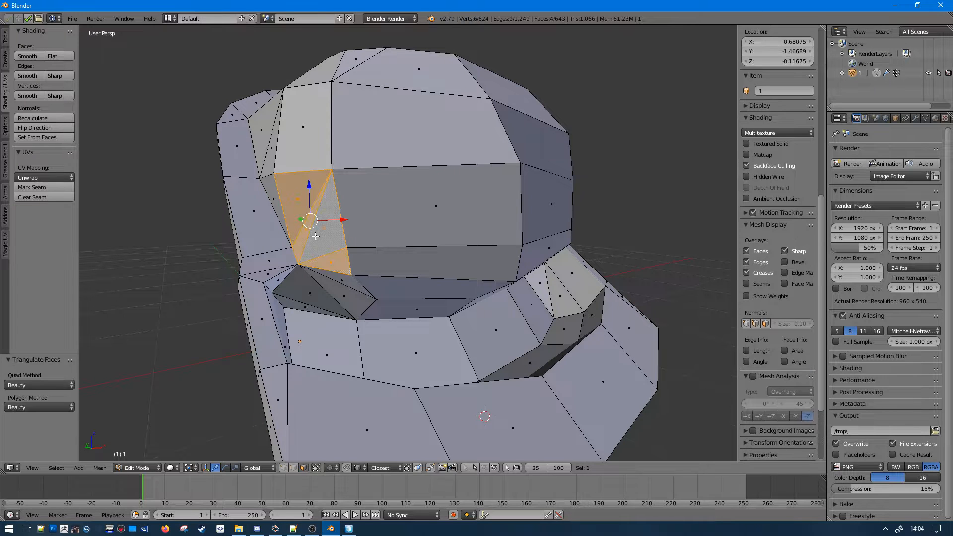
{"action": "key", "text": "a"}
{"action": "right_click", "coordinate": [294, 213]}
{"action": "middle_click_drag", "start_coordinate": [294, 213], "coordinate": [357, 233]}
{"action": "key", "text": "ctrl+x"}
{"action": "key", "text": "a"}
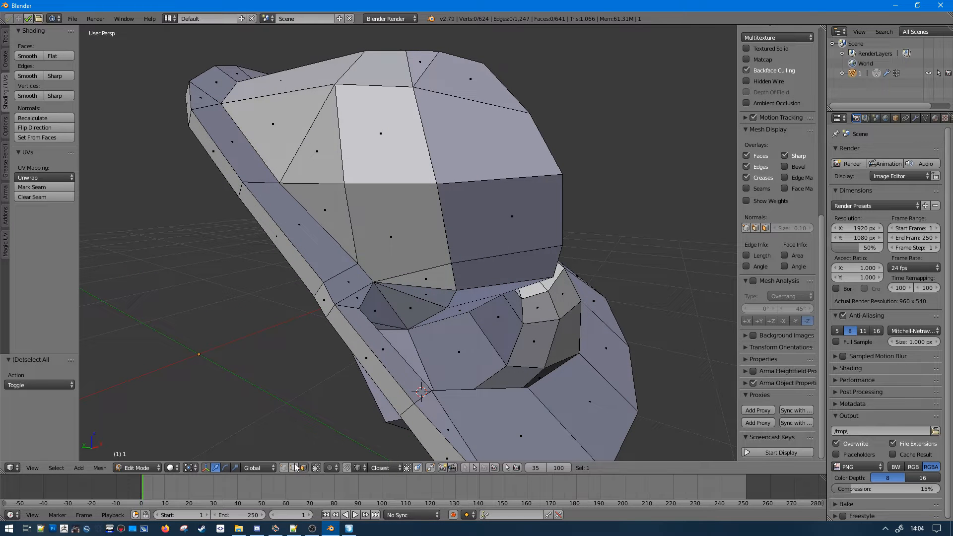
- Dissolve the surplus edges that cross the rim beside the housing's lower corners on both sides
{"action": "right_click", "coordinate": [342, 280], "text": "alt"}
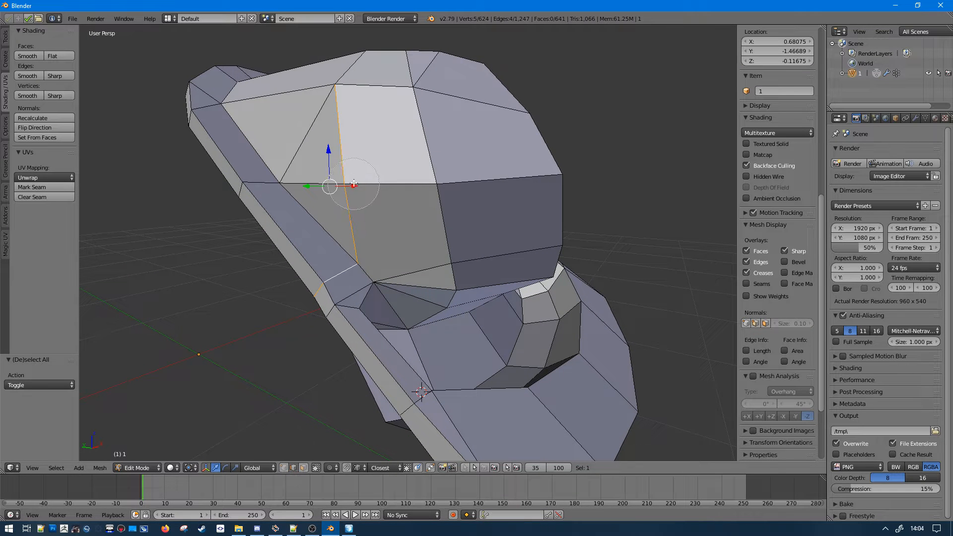
{"action": "middle_click_drag", "start_coordinate": [348, 170], "coordinate": [248, 187]}
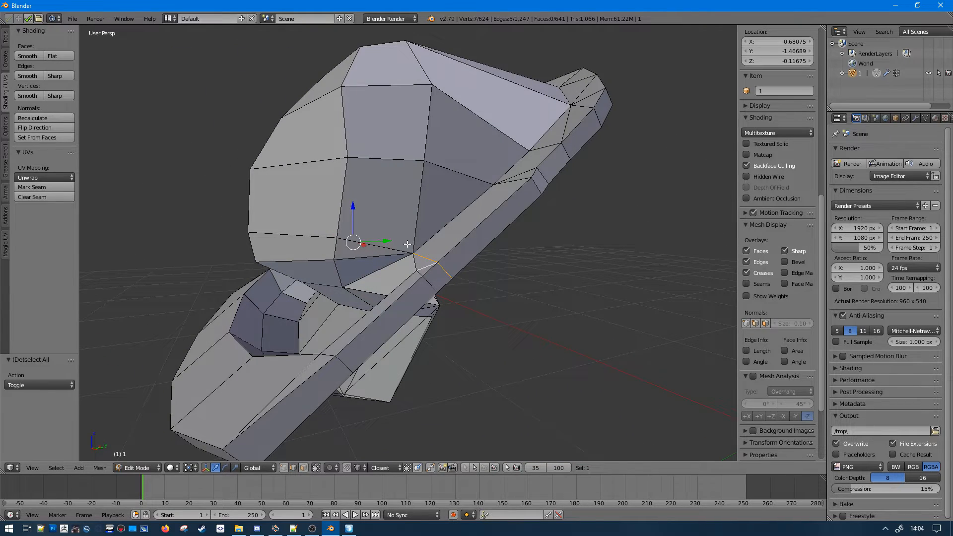
{"action": "key", "text": "ctrl+x"}
- Merge the housing's loose lower side vertex into the neighbouring corner vertex by the rim, at the last selected vertex
{"action": "middle_click_drag", "start_coordinate": [411, 249], "coordinate": [402, 282]}
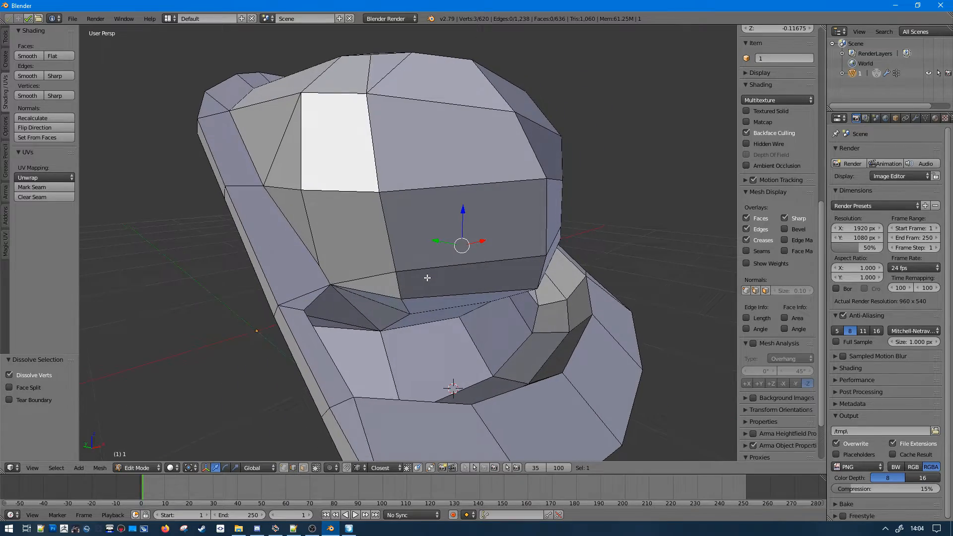
{"action": "right_click", "coordinate": [306, 251]}
{"action": "middle_click_drag", "start_coordinate": [307, 252], "coordinate": [345, 235]}
{"action": "key", "text": "a"}
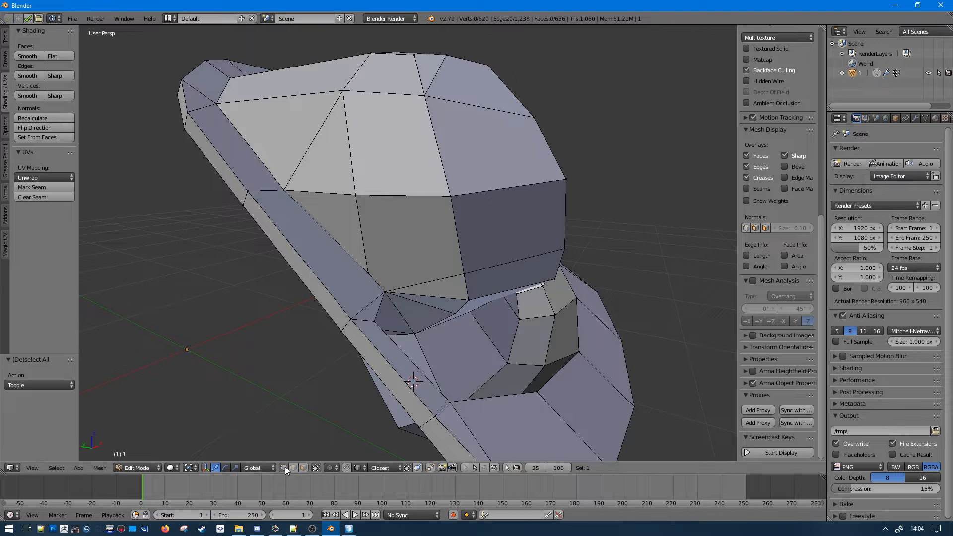
{"action": "right_click", "coordinate": [367, 276]}
{"action": "right_click", "coordinate": [384, 294], "text": "shift"}
{"action": "key", "text": "alt+m"}
{"action": "left_click", "coordinate": [371, 276]}
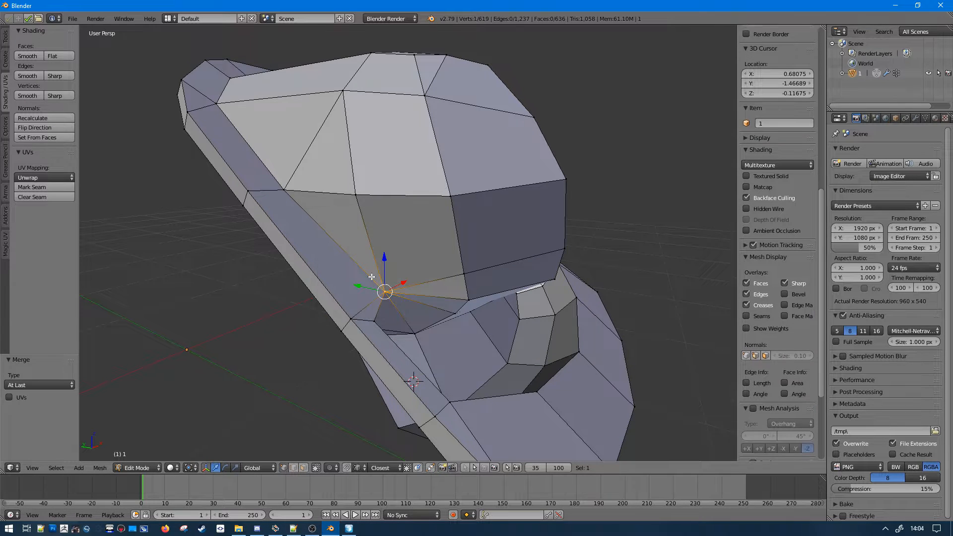
{"action": "key", "text": "a"}
- Dissolve the edge loop above the housing's narrow bottom band and the surplus lengthwise edges over its top
{"action": "middle_click_drag", "start_coordinate": [606, 198], "coordinate": [378, 430]}
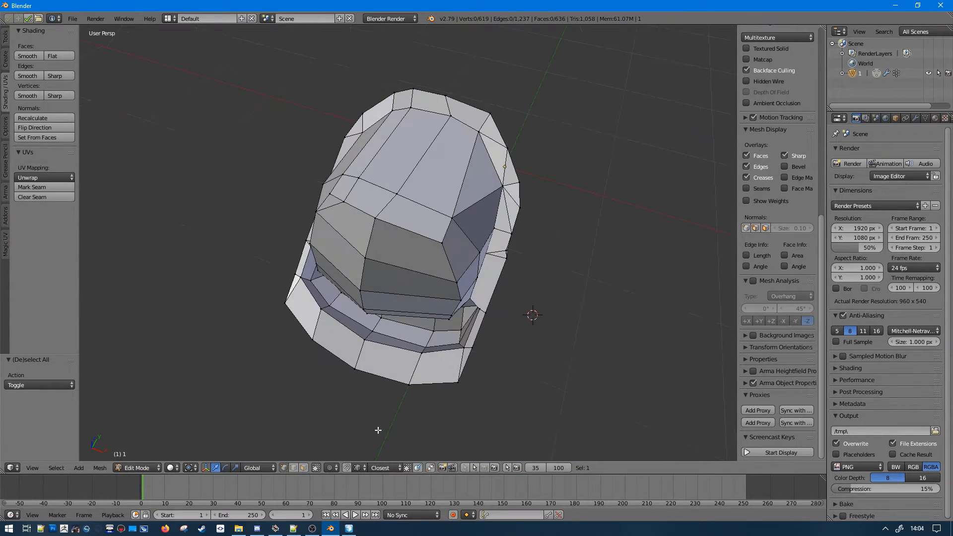
{"action": "middle_click_drag", "start_coordinate": [318, 447], "coordinate": [503, 147]}
{"action": "right_click", "coordinate": [444, 225], "text": "alt"}
{"action": "key", "text": "ctrl+x"}
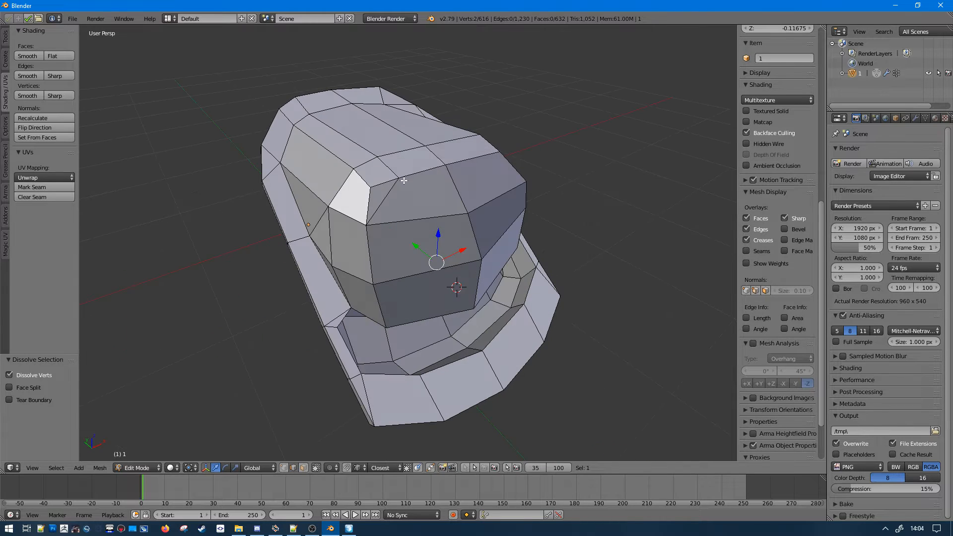
{"action": "right_click", "coordinate": [393, 193], "text": "alt+shift"}
{"action": "key", "text": "ctrl+x"}
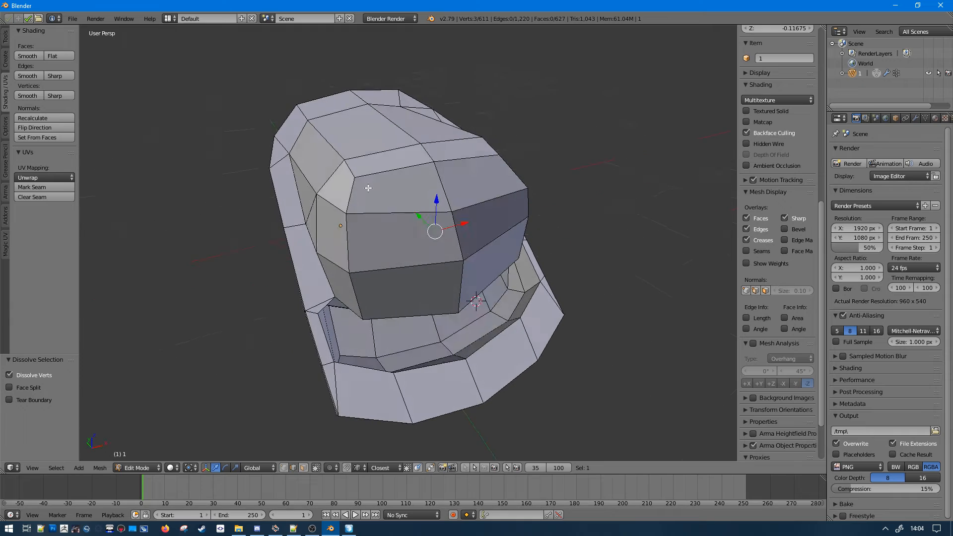
- Dissolve the edges that cross the rim beside the housing together with the adjoining surplus edge on the housing
{"action": "right_click", "coordinate": [294, 225], "text": "alt"}
{"action": "mouse_move", "coordinate": [376, 213]}
{"action": "middle_mouse_down"}
{"action": "mouse_move", "coordinate": [427, 196]}
{"action": "mouse_move", "coordinate": [383, 222]}
{"action": "middle_mouse_up"}
{"action": "right_click", "coordinate": [430, 196], "text": "shift"}
{"action": "key", "text": "ctrl+x"}
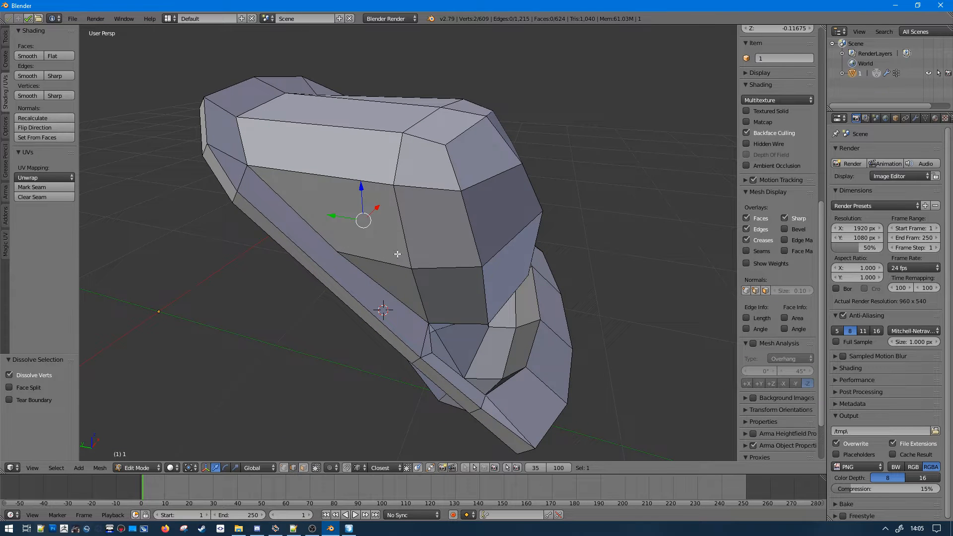
- Dissolve the horizontal edge on the housing's side face and triangulate the resulting face
{"action": "right_click", "coordinate": [373, 242]}
{"action": "key", "text": "ctrl+x"}
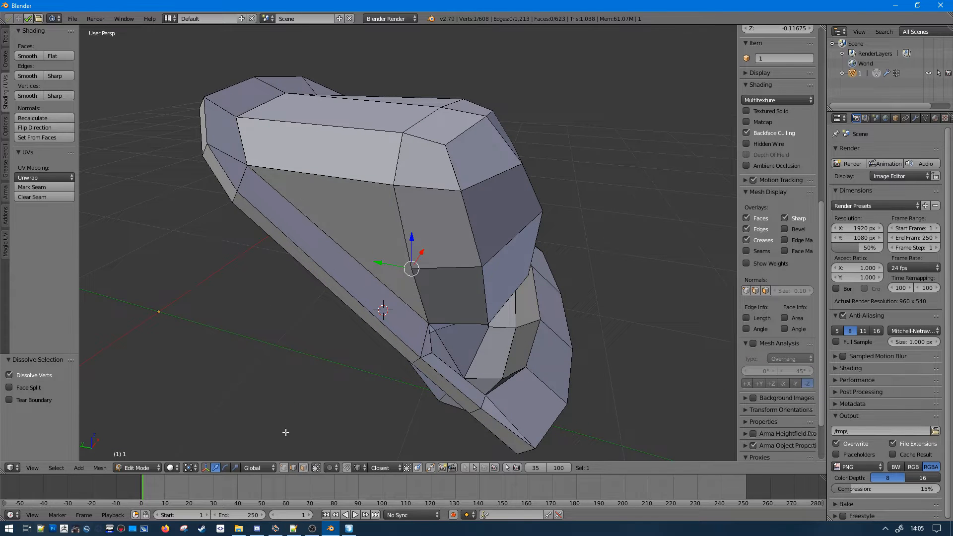
{"action": "left_click", "coordinate": [305, 469]}
{"action": "right_click", "coordinate": [400, 194]}
{"action": "right_click", "coordinate": [380, 218]}
{"action": "middle_click_drag", "start_coordinate": [380, 222], "coordinate": [348, 355]}
{"action": "key", "text": "ctrl+t"}
{"action": "key", "text": "a"}
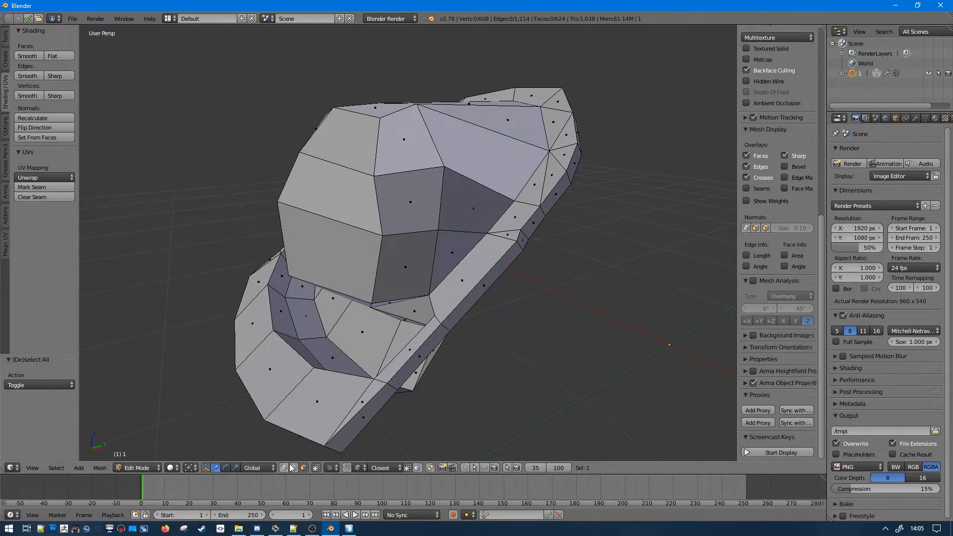
- Knife an edge from the housing's upper side vertex to the rim vertex on the opposite side, and dissolve the old diagonal
{"action": "mouse_move", "coordinate": [396, 231]}
{"action": "middle_mouse_down"}
{"action": "mouse_move", "coordinate": [511, 240]}
{"action": "mouse_move", "coordinate": [391, 240]}
{"action": "middle_mouse_up"}
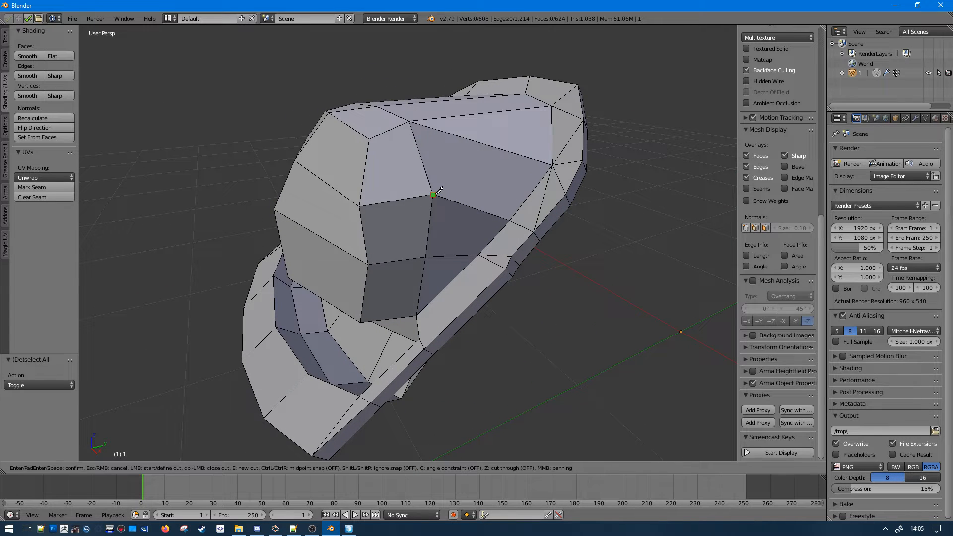
{"action": "left_click", "coordinate": [555, 165]}
{"action": "key", "text": "Return"}
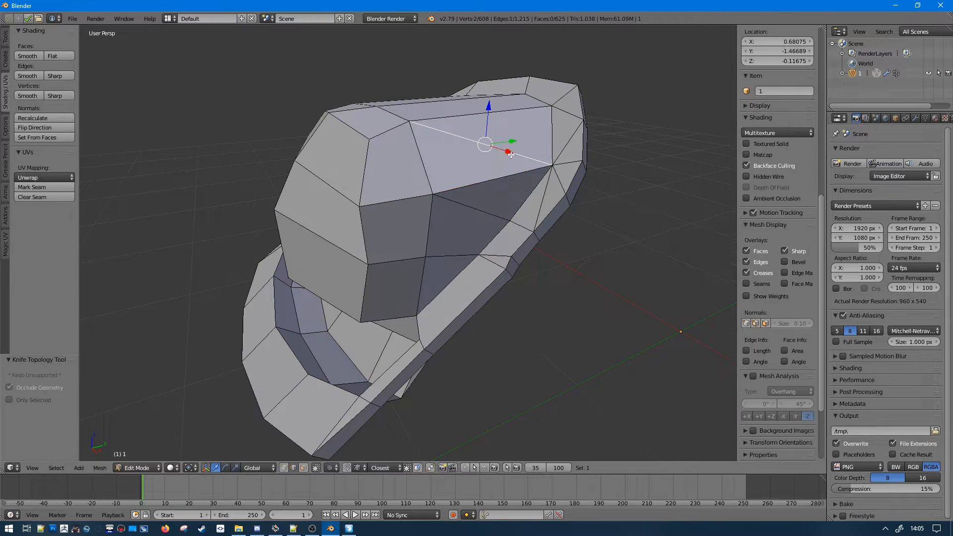
{"action": "mouse_move", "coordinate": [506, 156]}
{"action": "middle_mouse_down"}
{"action": "mouse_move", "coordinate": [569, 362]}
{"action": "mouse_move", "coordinate": [591, 196]}
{"action": "mouse_move", "coordinate": [628, 174]}
{"action": "mouse_move", "coordinate": [498, 148]}
{"action": "middle_mouse_up"}
{"action": "key", "text": "ctrl+x"}
- Dissolve the edge chain that runs from the housing's upper side vertex down across the rim
{"action": "middle_click_drag", "start_coordinate": [365, 179], "coordinate": [487, 204]}
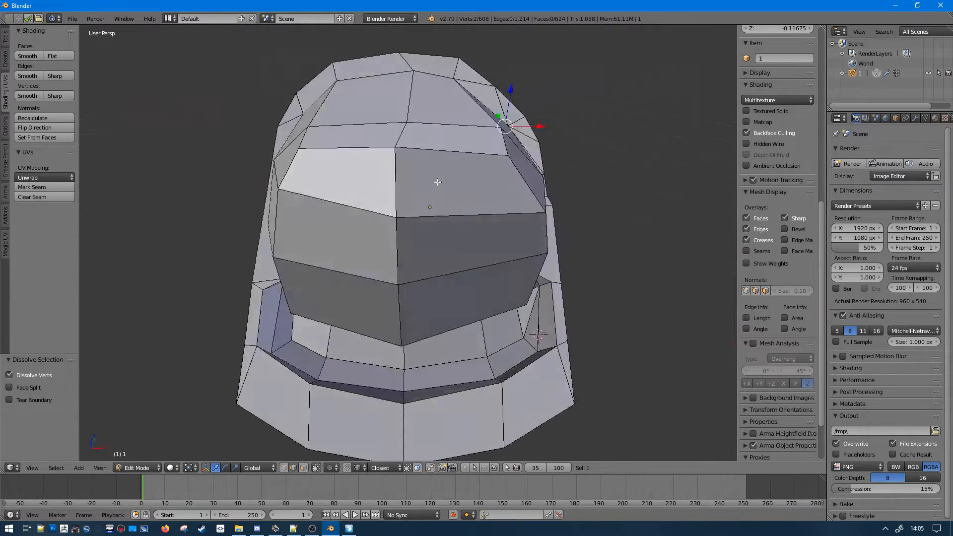
{"action": "right_click", "coordinate": [502, 195]}
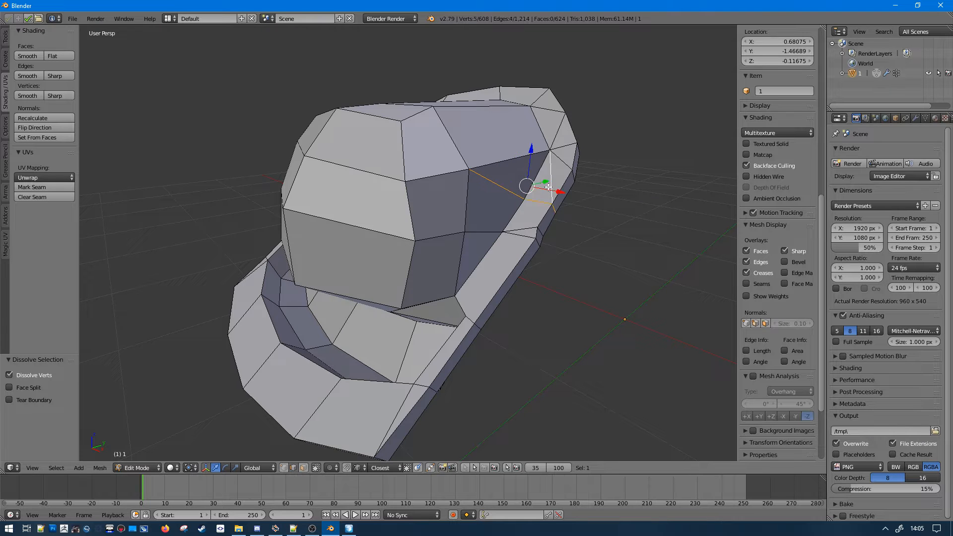
{"action": "key", "text": "ctrl+x"}
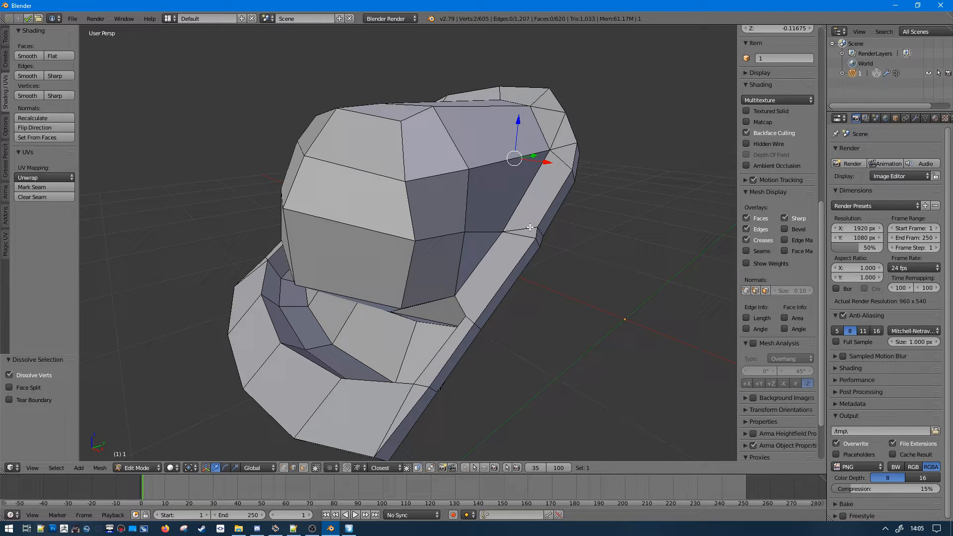
- Dissolve the short horizontal edge chain that crosses the housing's side face and the rim next to it
{"action": "right_click", "coordinate": [525, 231], "text": "shift"}
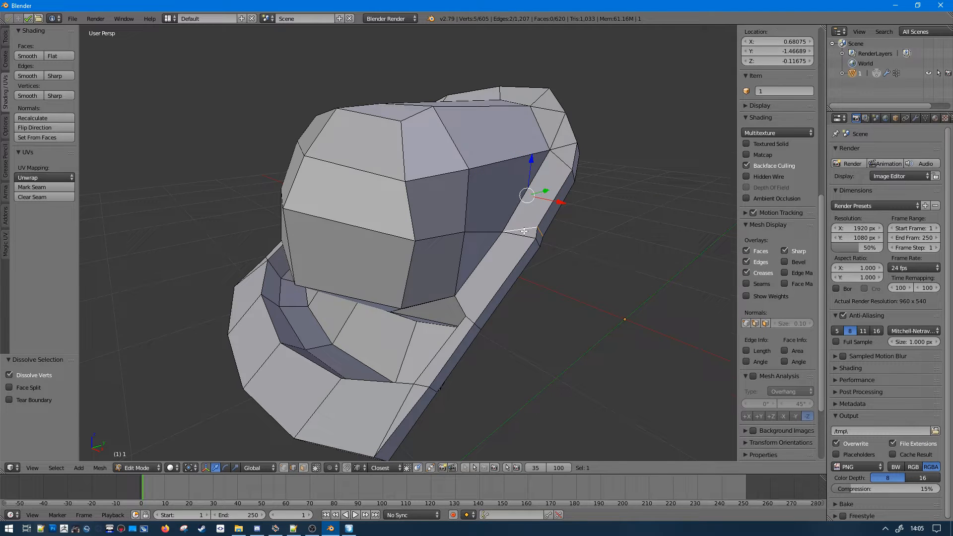
{"action": "scroll", "coordinate": [521, 234], "scroll_direction": "down", "scroll_amount": 3}
{"action": "middle_click_drag", "start_coordinate": [521, 234], "coordinate": [482, 221]}
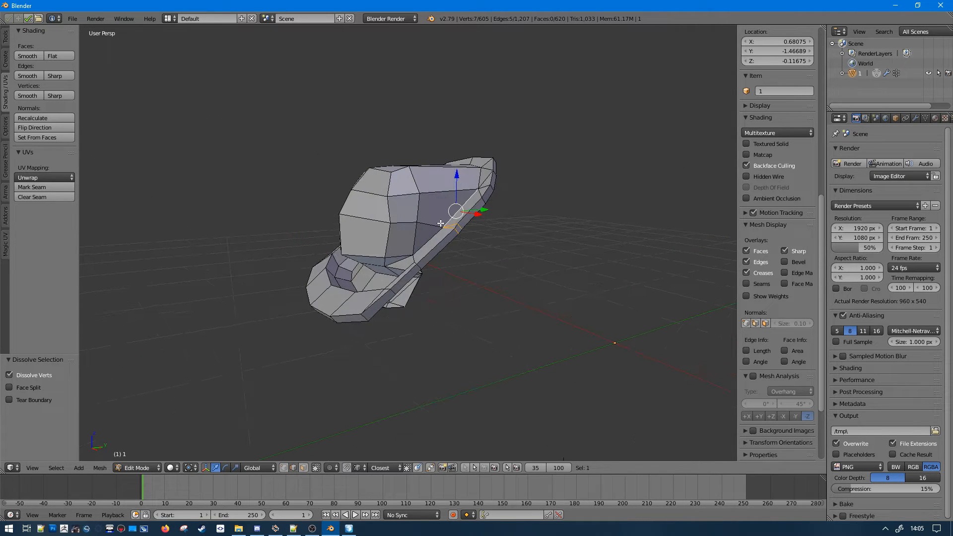
{"action": "key", "text": "ctrl+x"}
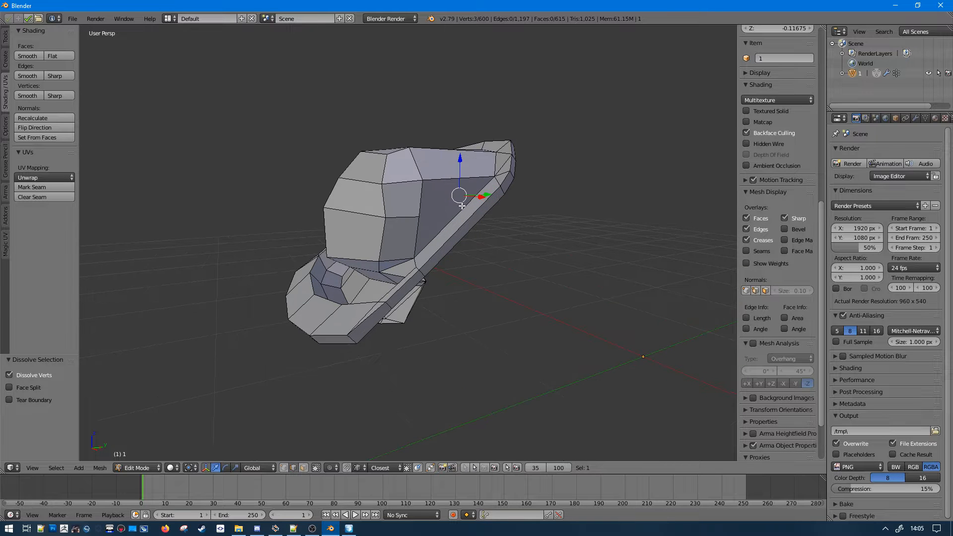
- Knife an edge from the housing's side vertex to the vertex at the upper inner corner of the rim
{"action": "scroll", "coordinate": [461, 205], "scroll_direction": "up", "scroll_amount": 1}
{"action": "key", "text": "k"}
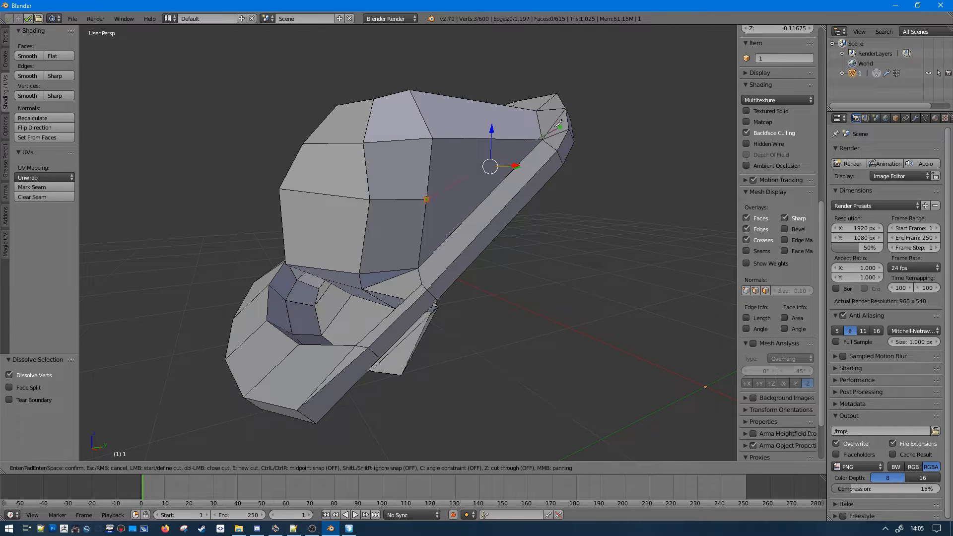
{"action": "left_click", "coordinate": [544, 140]}
{"action": "key", "text": "space"}
- Reveal the hidden hull and mantlet parts, examine how the housing and rim fit against them, and isolate the housing and rim
{"action": "mouse_move", "coordinate": [543, 139]}
{"action": "middle_mouse_down"}
{"action": "mouse_move", "coordinate": [579, 203]}
{"action": "mouse_move", "coordinate": [553, 188]}
{"action": "mouse_move", "coordinate": [584, 179]}
{"action": "mouse_move", "coordinate": [647, 196]}
{"action": "mouse_move", "coordinate": [398, 202]}
{"action": "mouse_move", "coordinate": [370, 255]}
{"action": "mouse_move", "coordinate": [445, 251]}
{"action": "mouse_move", "coordinate": [493, 272]}
{"action": "mouse_move", "coordinate": [384, 259]}
{"action": "mouse_move", "coordinate": [355, 243]}
{"action": "mouse_move", "coordinate": [353, 275]}
{"action": "mouse_move", "coordinate": [457, 393]}
{"action": "mouse_move", "coordinate": [398, 329]}
{"action": "mouse_move", "coordinate": [245, 281]}
{"action": "mouse_move", "coordinate": [486, 344]}
{"action": "mouse_move", "coordinate": [387, 309]}
{"action": "middle_mouse_up"}
{"action": "key", "text": "a"}
{"action": "right_click", "coordinate": [356, 231]}
{"action": "key", "text": "alt+h"}
{"action": "middle_click_drag", "start_coordinate": [568, 269], "coordinate": [449, 315]}
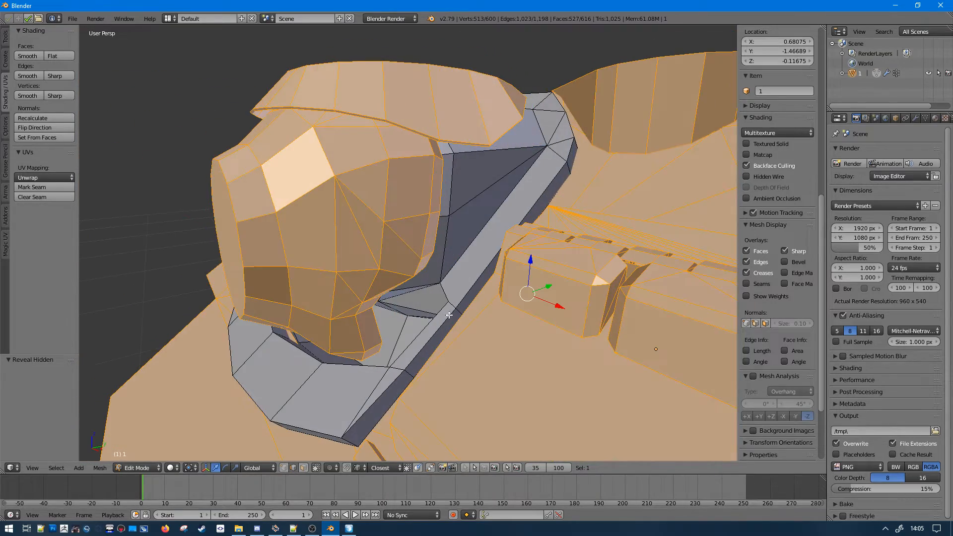
{"action": "middle_click_drag", "start_coordinate": [311, 356], "coordinate": [454, 341]}
{"action": "middle_click_drag", "start_coordinate": [410, 297], "coordinate": [351, 289]}
{"action": "key", "text": "a"}
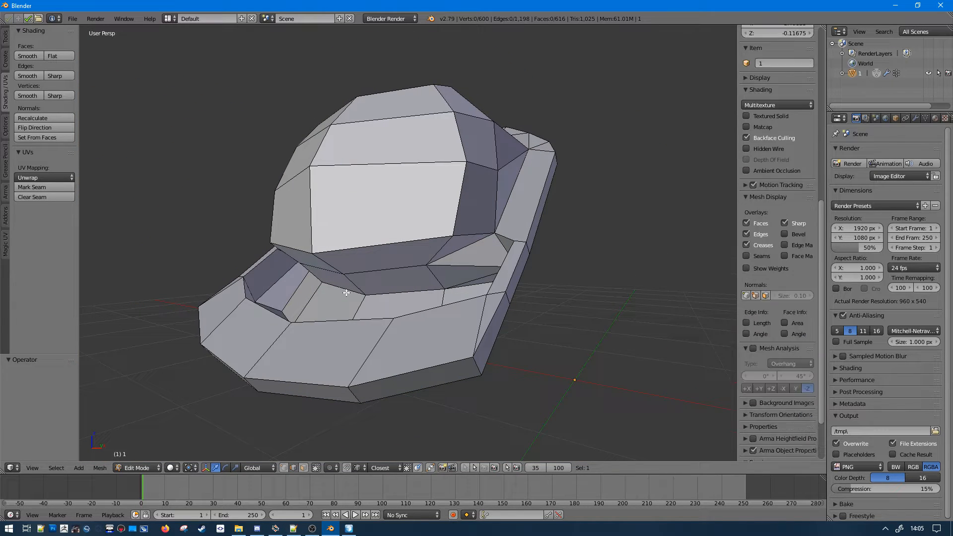
{"action": "key", "text": "alt+h"}
{"action": "middle_click_drag", "start_coordinate": [346, 293], "coordinate": [393, 308]}
{"action": "middle_click_drag", "start_coordinate": [371, 371], "coordinate": [405, 286]}
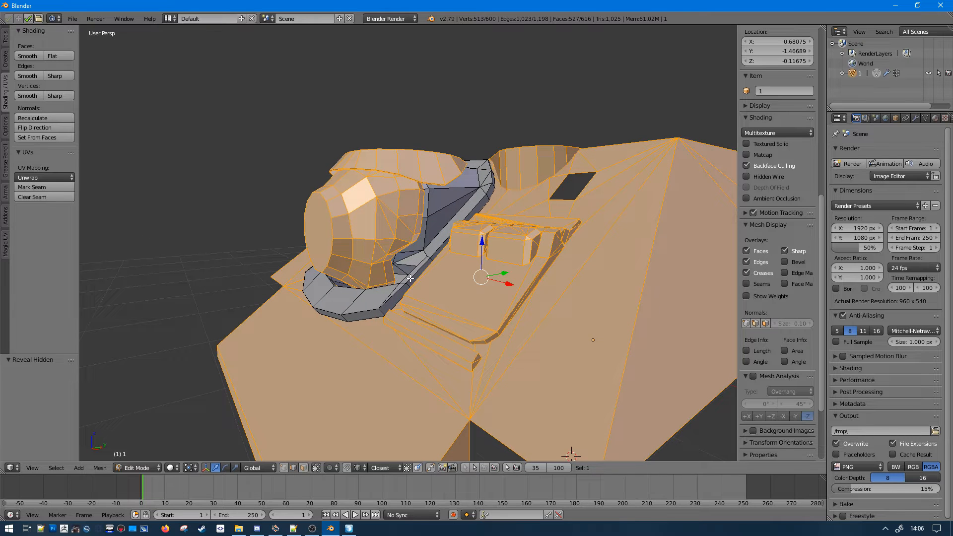
{"action": "scroll", "coordinate": [402, 276], "scroll_direction": "up", "scroll_amount": 3}
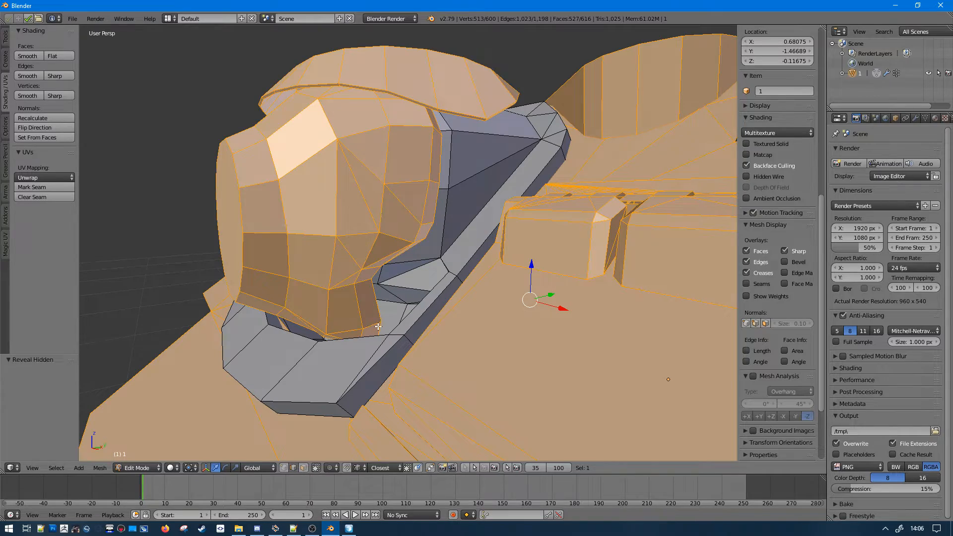
{"action": "scroll", "coordinate": [379, 327], "scroll_direction": "down", "scroll_amount": 4}
{"action": "middle_click_drag", "start_coordinate": [379, 327], "coordinate": [500, 251]}
{"action": "key", "text": "h"}
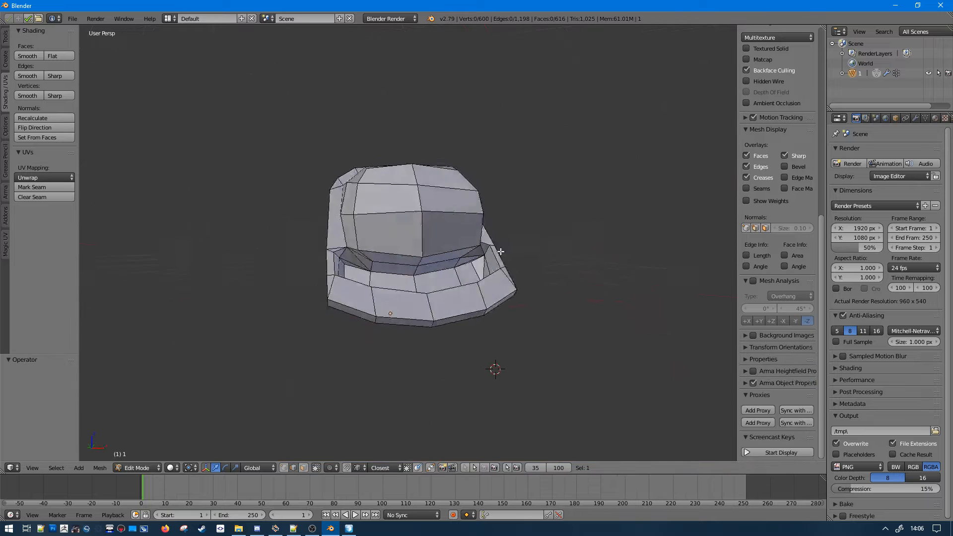
- Remove the recessed groove faces between the housing's base and the front part of the rim
{"action": "scroll", "coordinate": [441, 287], "scroll_direction": "up", "scroll_amount": 4}
{"action": "left_click", "coordinate": [304, 467]}
{"action": "middle_click_drag", "start_coordinate": [335, 408], "coordinate": [305, 358]}
{"action": "key", "text": "c"}
{"action": "left_click_drag", "start_coordinate": [300, 296], "coordinate": [293, 264]}
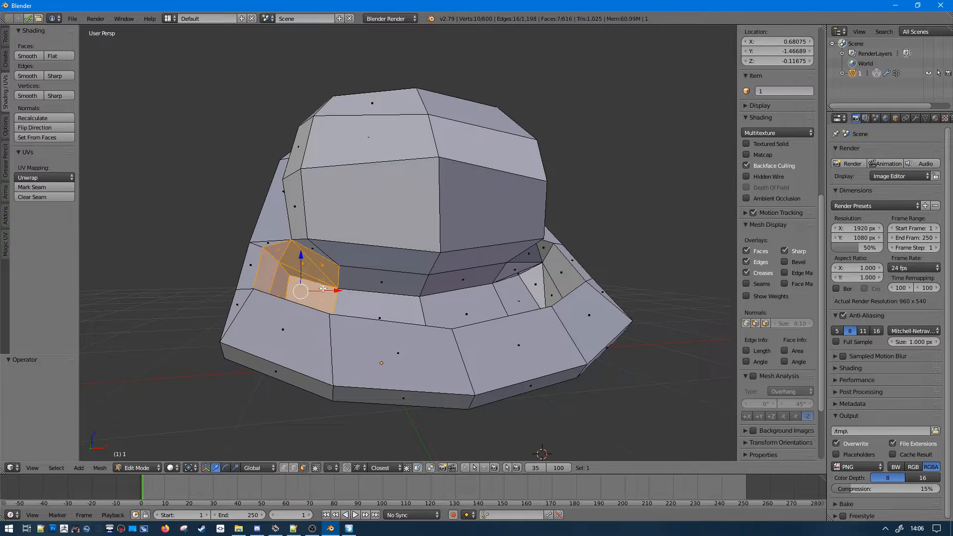
{"action": "mouse_move", "coordinate": [323, 289]}
{"action": "middle_mouse_down"}
{"action": "mouse_move", "coordinate": [317, 309]}
{"action": "mouse_move", "coordinate": [453, 312]}
{"action": "mouse_move", "coordinate": [528, 296]}
{"action": "middle_mouse_up"}
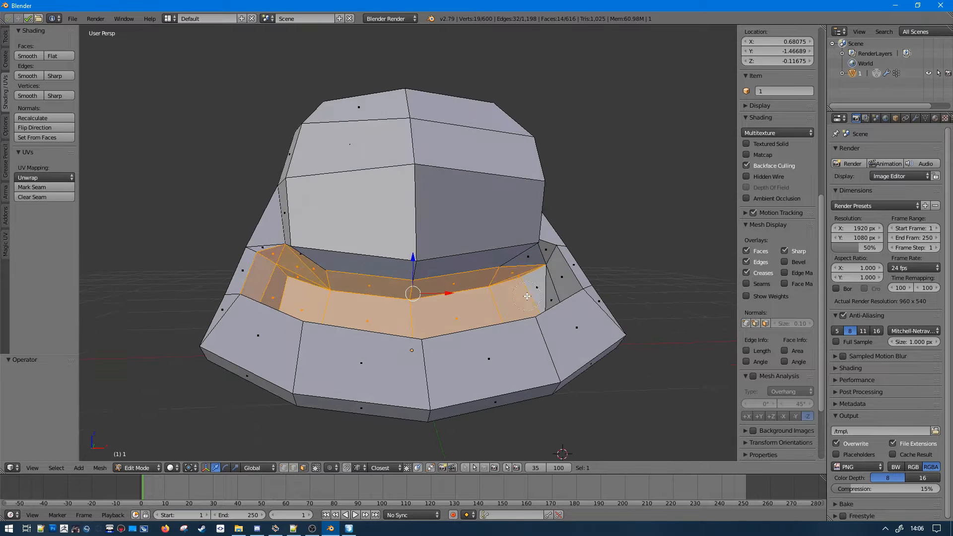
{"action": "scroll", "coordinate": [539, 295], "scroll_direction": "up", "scroll_amount": 2}
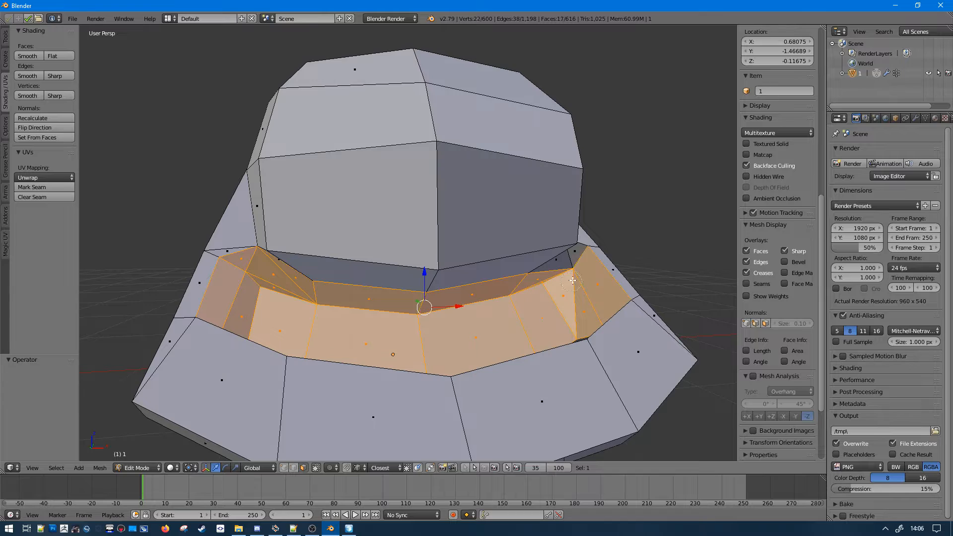
{"action": "middle_click_drag", "start_coordinate": [561, 267], "coordinate": [326, 336]}
{"action": "middle_click_drag", "start_coordinate": [284, 292], "coordinate": [352, 337]}
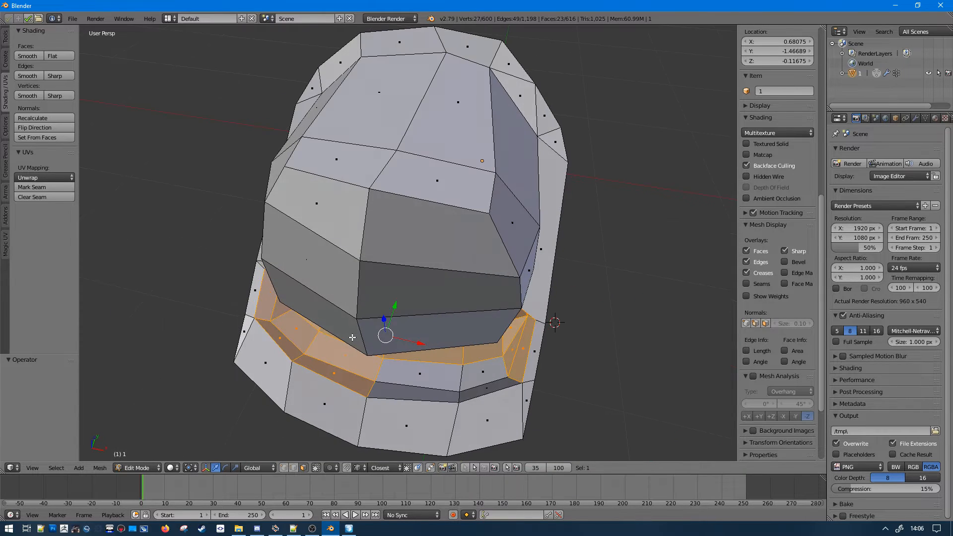
- Fill the gap between the housing's base and the rim with new faces
{"action": "right_click", "coordinate": [485, 376]}
{"action": "mouse_move", "coordinate": [485, 376]}
{"action": "middle_mouse_down"}
{"action": "mouse_move", "coordinate": [472, 353]}
{"action": "mouse_move", "coordinate": [504, 332]}
{"action": "mouse_move", "coordinate": [482, 301]}
{"action": "mouse_move", "coordinate": [412, 298]}
{"action": "mouse_move", "coordinate": [370, 309]}
{"action": "mouse_move", "coordinate": [457, 308]}
{"action": "middle_mouse_up"}
{"action": "key", "text": "f"}
{"action": "key", "text": "f"}
{"action": "key", "text": "a"}
{"action": "right_click", "coordinate": [421, 319]}
{"action": "right_click", "coordinate": [378, 308], "text": "shift"}
{"action": "key", "text": "f"}
{"action": "key", "text": "a"}
{"action": "right_click", "coordinate": [327, 305]}
{"action": "key", "text": "a"}
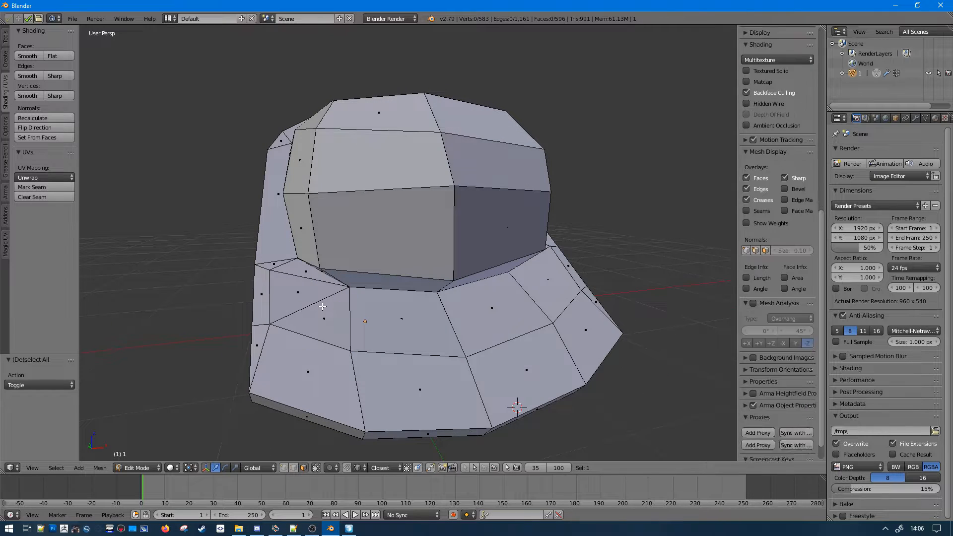
- Join the two adjacent triangular faces at the side of the newly filled band into one face
{"action": "right_click", "coordinate": [307, 297]}
{"action": "right_click", "coordinate": [316, 313], "text": "shift"}
{"action": "key", "text": "f"}
{"action": "key", "text": "a"}
{"action": "middle_click_drag", "start_coordinate": [318, 314], "coordinate": [403, 321]}
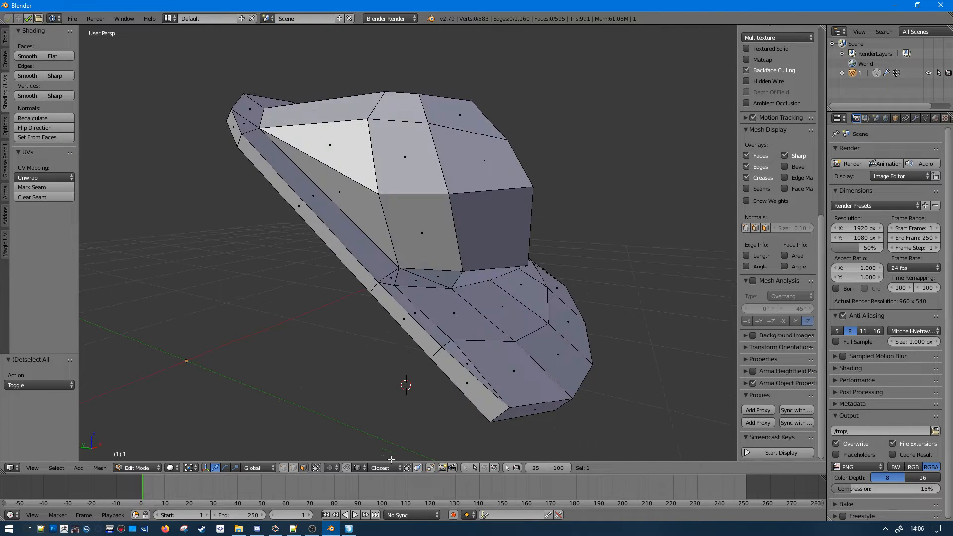
- Dissolve the edge loop that runs across the middle of the rim's upper surface in front of the housing
{"action": "right_click", "coordinate": [491, 341], "text": "alt"}
{"action": "middle_click_drag", "start_coordinate": [491, 341], "coordinate": [481, 295]}
{"action": "key", "text": "ctrl+x"}
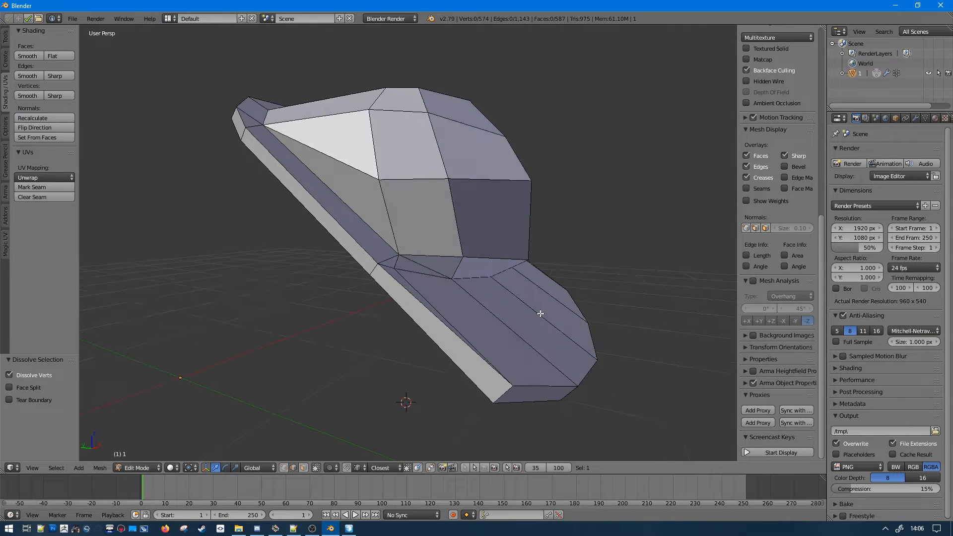
- Check the rim against the revealed hull, and dissolve the edge loop around the narrow transition band at the housing's base
{"action": "key", "text": "alt+h"}
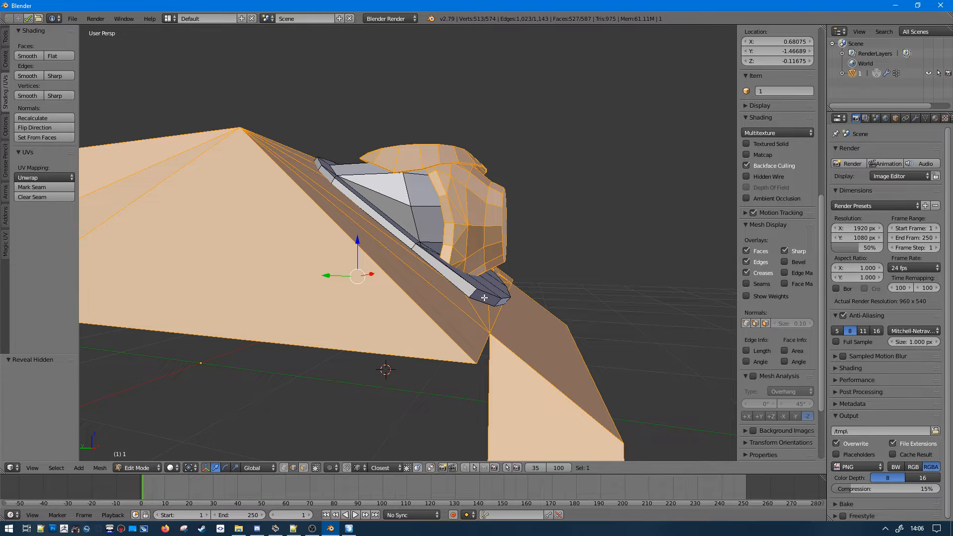
{"action": "scroll", "coordinate": [517, 368], "scroll_direction": "down", "scroll_amount": 5}
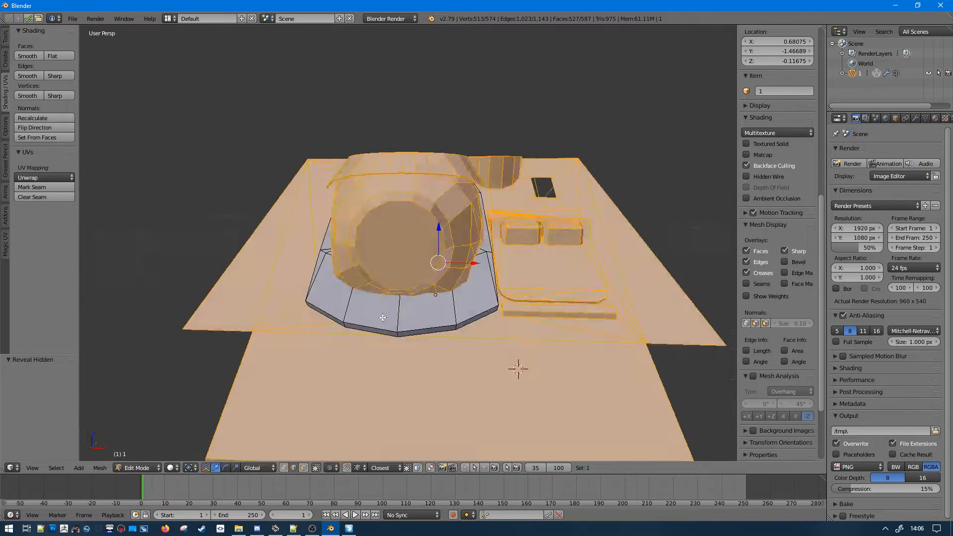
{"action": "middle_click_drag", "start_coordinate": [517, 369], "coordinate": [538, 386]}
{"action": "key", "text": "h"}
{"action": "scroll", "coordinate": [440, 298], "scroll_direction": "up", "scroll_amount": 5}
{"action": "middle_click_drag", "start_coordinate": [440, 298], "coordinate": [480, 275]}
{"action": "right_click", "coordinate": [429, 269], "text": "alt"}
{"action": "key", "text": "a"}
{"action": "right_click", "coordinate": [482, 248], "text": "alt"}
{"action": "middle_click_drag", "start_coordinate": [531, 294], "coordinate": [330, 273]}
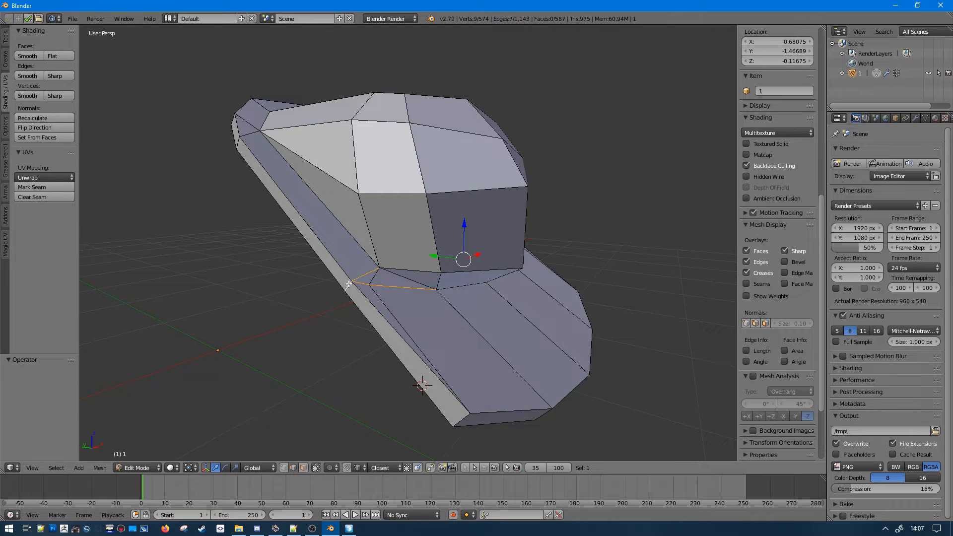
{"action": "key", "text": "ctrl+x"}
- Select the closed edge loop where the housing meets the rim
{"action": "middle_click_drag", "start_coordinate": [334, 320], "coordinate": [444, 336]}
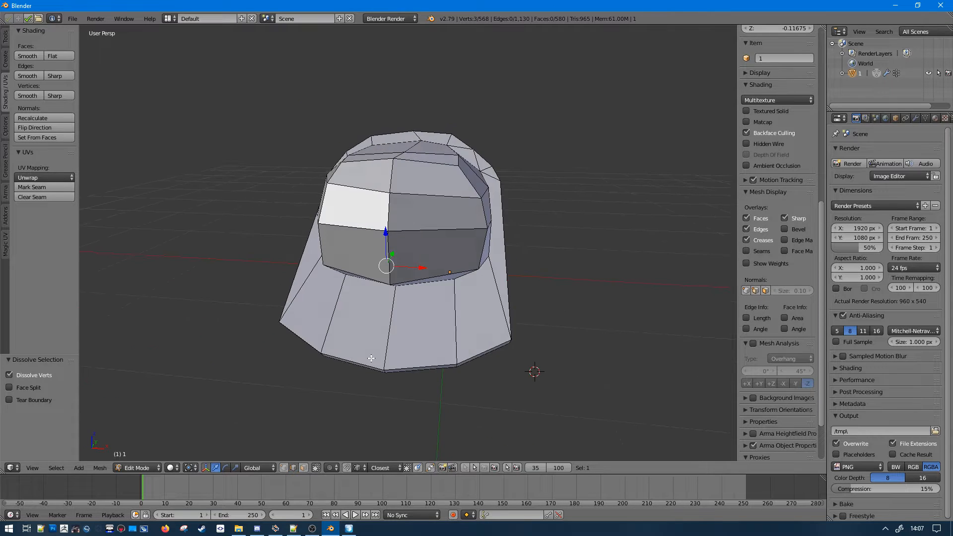
{"action": "key", "text": "alt+h"}
{"action": "middle_click_drag", "start_coordinate": [435, 300], "coordinate": [481, 282]}
{"action": "key", "text": "ctrl+z"}
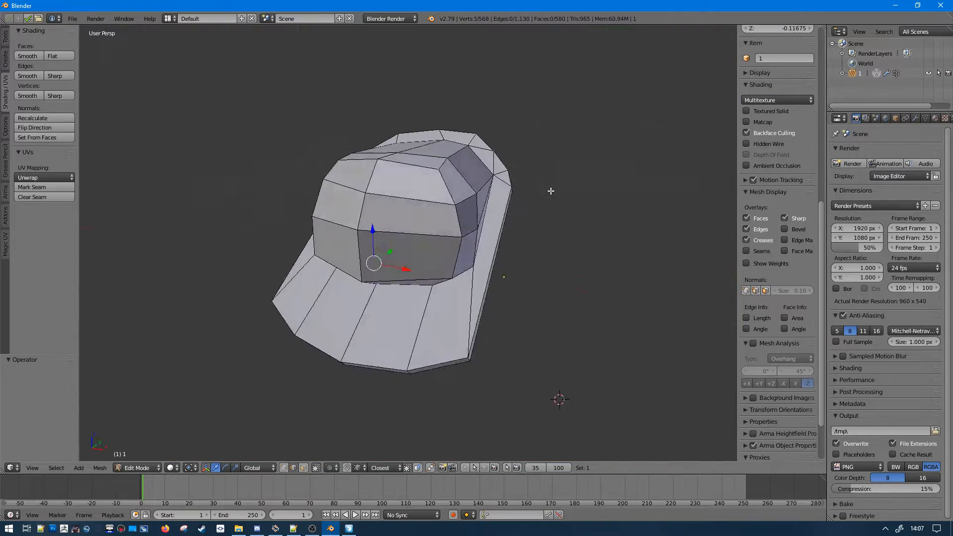
{"action": "right_click", "coordinate": [495, 195]}
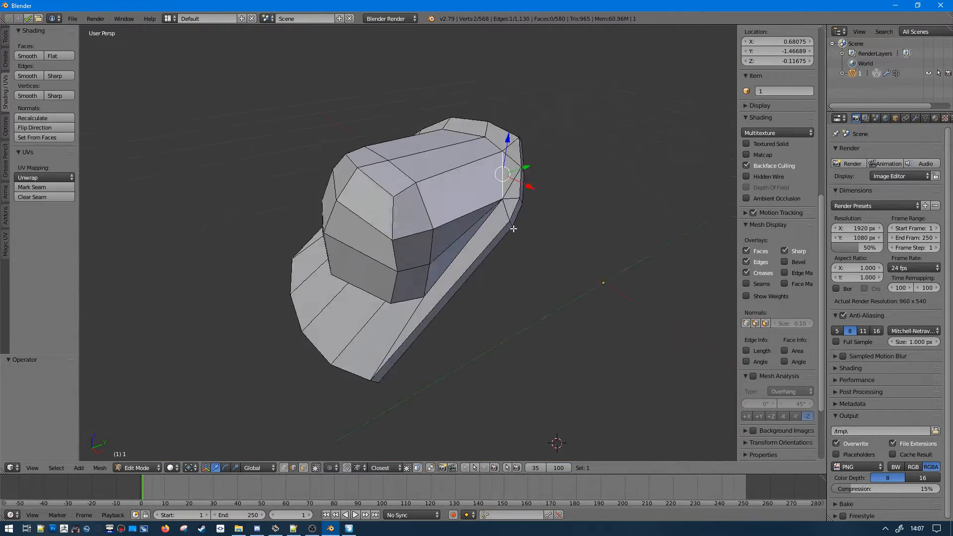
{"action": "middle_click_drag", "start_coordinate": [513, 229], "coordinate": [527, 203]}
{"action": "middle_click_drag", "start_coordinate": [448, 295], "coordinate": [499, 276]}
{"action": "right_click", "coordinate": [351, 223], "text": "alt+shift"}
{"action": "middle_click_drag", "start_coordinate": [351, 223], "coordinate": [380, 217]}
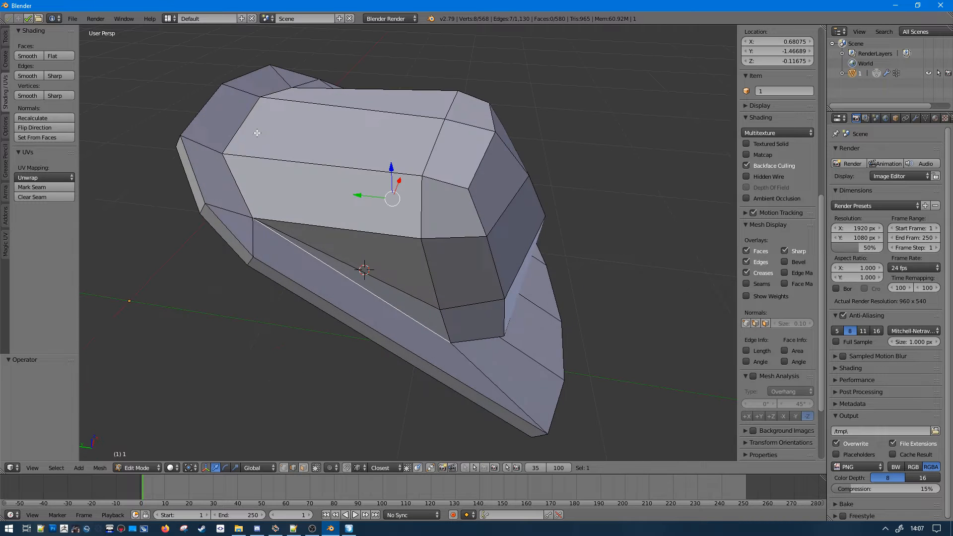
{"action": "right_click", "coordinate": [260, 134], "text": "alt+shift"}
{"action": "middle_click_drag", "start_coordinate": [259, 134], "coordinate": [230, 157]}
- Try to dissolve the selected loop between the housing and the rim, and undo it
{"action": "key", "text": "ctrl+x"}
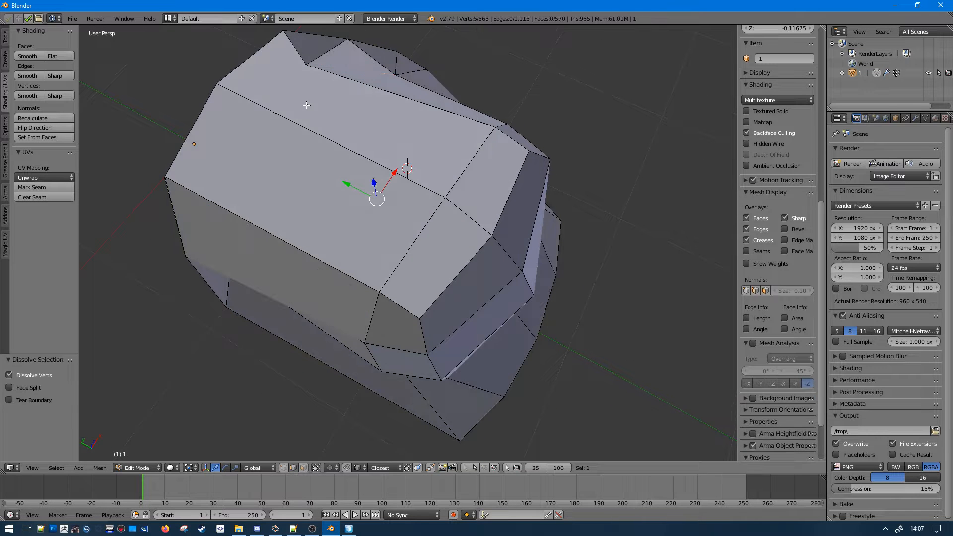
{"action": "middle_click_drag", "start_coordinate": [309, 103], "coordinate": [343, 74]}
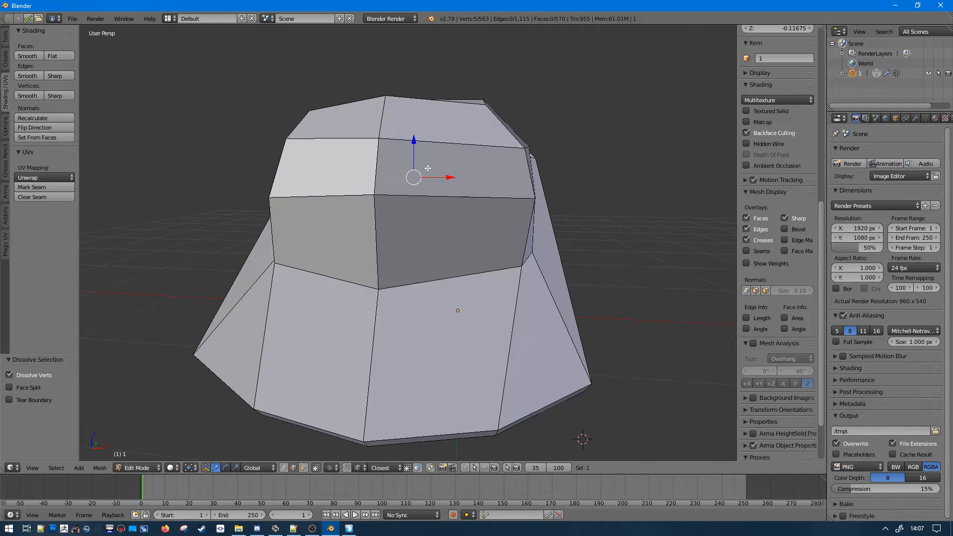
{"action": "key", "text": "ctrl+z"}
- Split the housing from the rim along the selected loop and cap the housing's open underside with triangles
{"action": "scroll", "coordinate": [463, 199], "scroll_direction": "down", "scroll_amount": 1}
{"action": "middle_click_drag", "start_coordinate": [463, 198], "coordinate": [414, 215]}
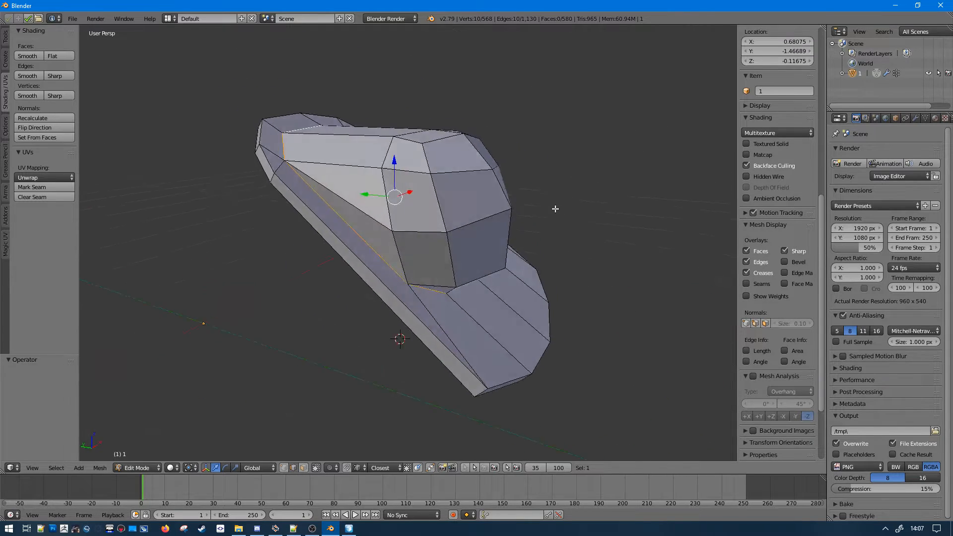
{"action": "middle_click_drag", "start_coordinate": [486, 169], "coordinate": [476, 142]}
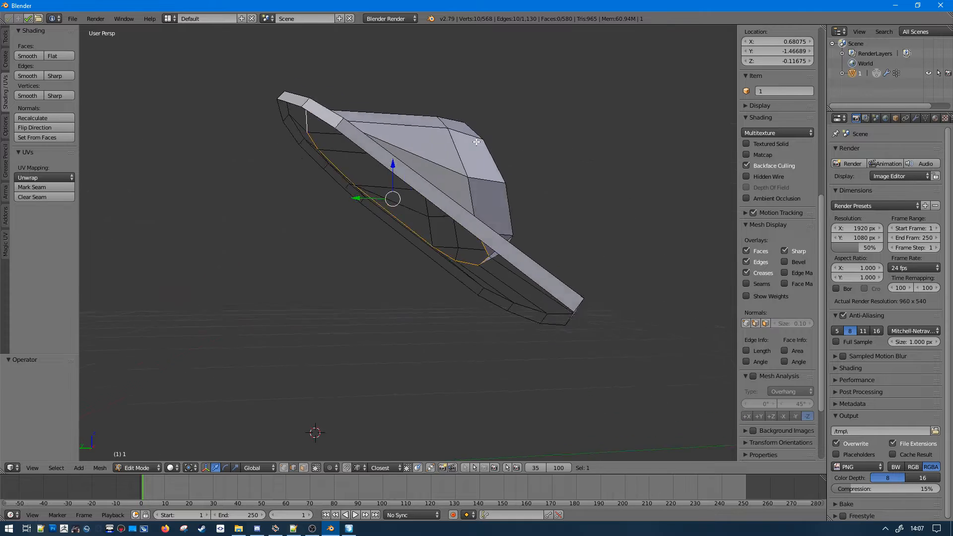
{"action": "mouse_move", "coordinate": [514, 98]}
{"action": "middle_mouse_down"}
{"action": "mouse_move", "coordinate": [409, 201]}
{"action": "mouse_move", "coordinate": [423, 175]}
{"action": "middle_mouse_up"}
{"action": "key", "text": "f"}
{"action": "middle_click_drag", "start_coordinate": [475, 204], "coordinate": [523, 198]}
{"action": "key", "text": "a"}
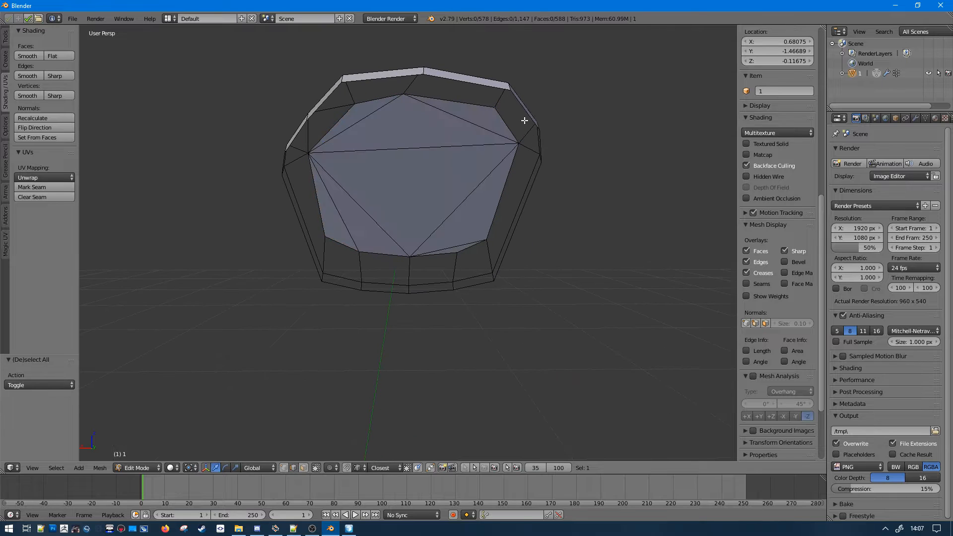
- Select the whole linked housing component and hide it to isolate the rim
{"action": "right_click", "coordinate": [520, 106]}
{"action": "key", "text": "a"}
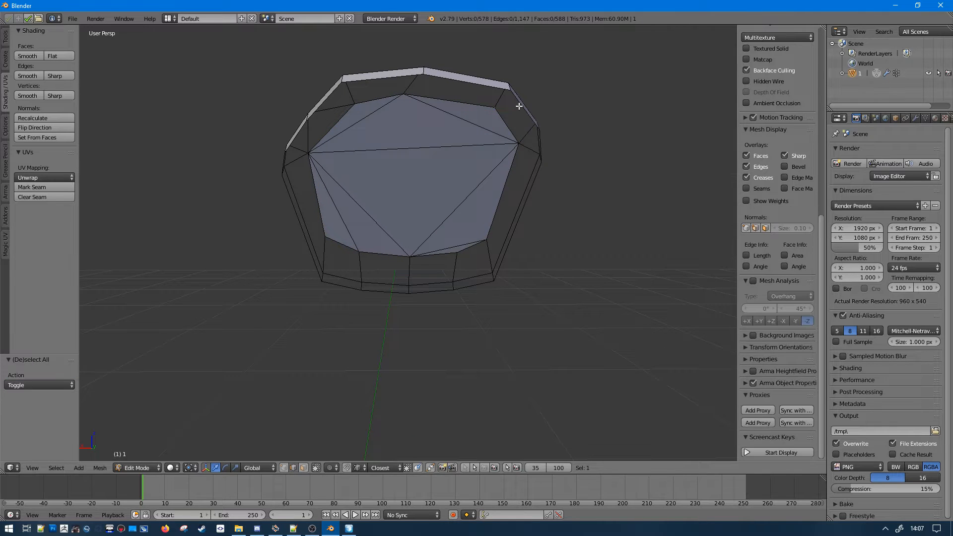
{"action": "right_click", "coordinate": [431, 174]}
{"action": "key", "text": "ctrl+l"}
{"action": "middle_click_drag", "start_coordinate": [431, 173], "coordinate": [520, 192]}
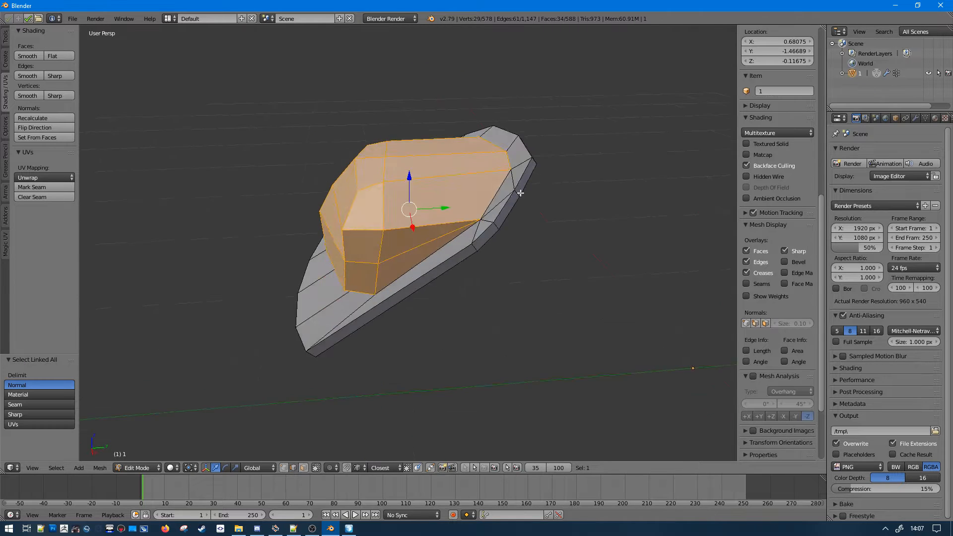
{"action": "key", "text": "h"}
- Fill the rim's central opening and its open underside with one face each
{"action": "middle_click_drag", "start_coordinate": [497, 236], "coordinate": [567, 227]}
{"action": "right_click", "coordinate": [482, 225], "text": "alt"}
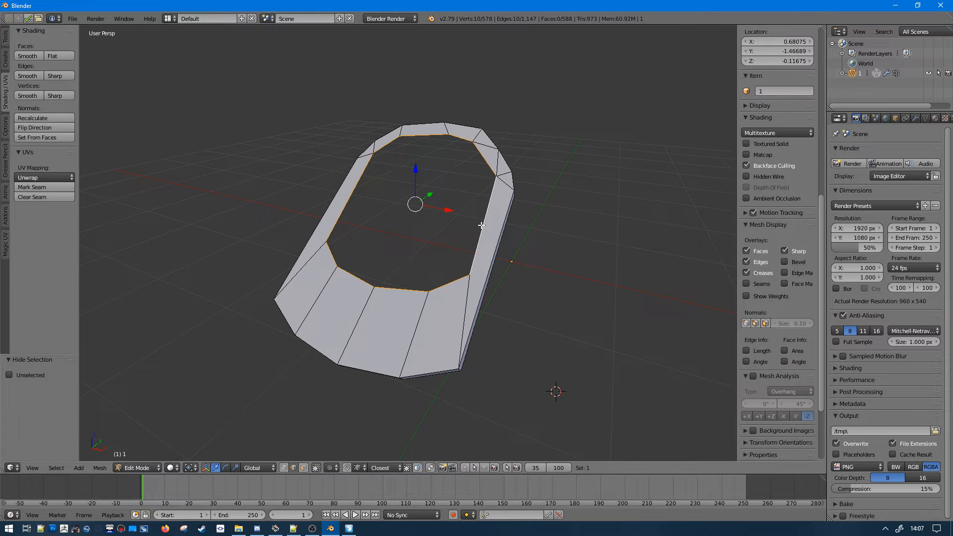
{"action": "key", "text": "f"}
{"action": "key", "text": "a"}
{"action": "middle_click_drag", "start_coordinate": [472, 260], "coordinate": [475, 297]}
{"action": "right_click", "coordinate": [381, 178], "text": "alt"}
{"action": "key", "text": "f"}
{"action": "key", "text": "a"}
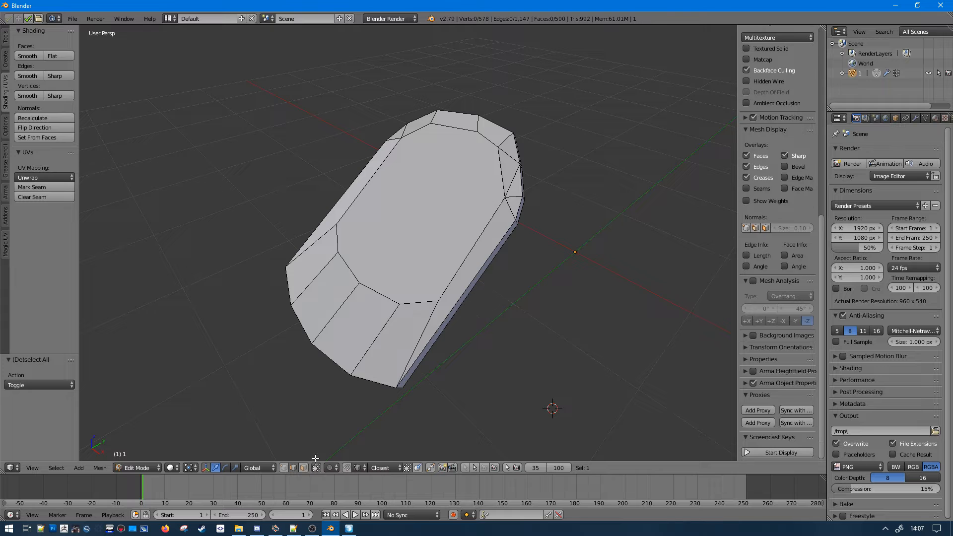
- Dissolve the inner edges of the rim's upper surface so that it becomes a single face
{"action": "key", "text": "alt+h"}
{"action": "key", "text": "x"}
{"action": "left_click", "coordinate": [398, 312]}
{"action": "middle_click_drag", "start_coordinate": [398, 317], "coordinate": [443, 241]}
{"action": "key", "text": "a"}
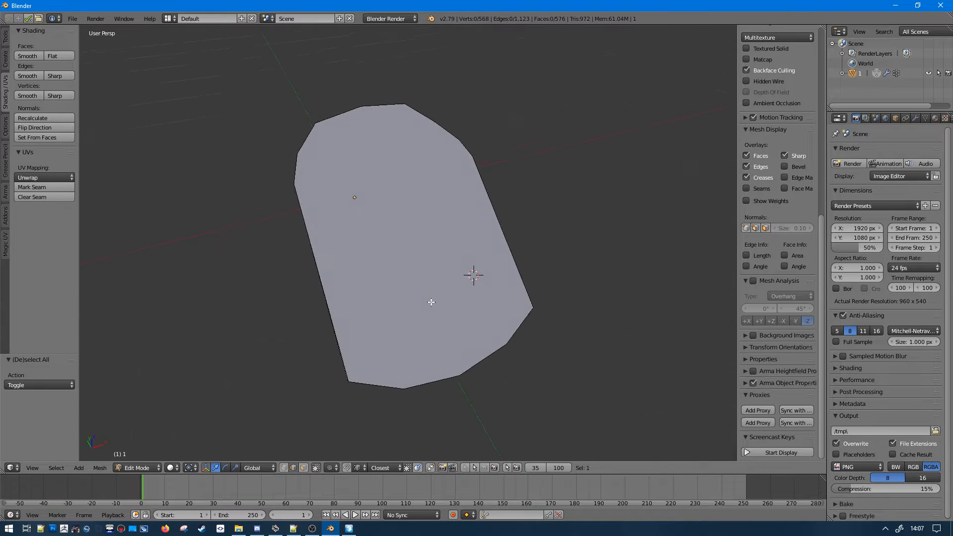
- Triangulate the rim component and reveal the hidden parts
{"action": "key", "text": "l"}
{"action": "key", "text": "a"}
{"action": "key", "text": "alt+h"}
{"action": "key", "text": "a"}
- Hide the linked mantlet and the cover above it to expose the housing on the hull
{"action": "right_click", "coordinate": [435, 204]}
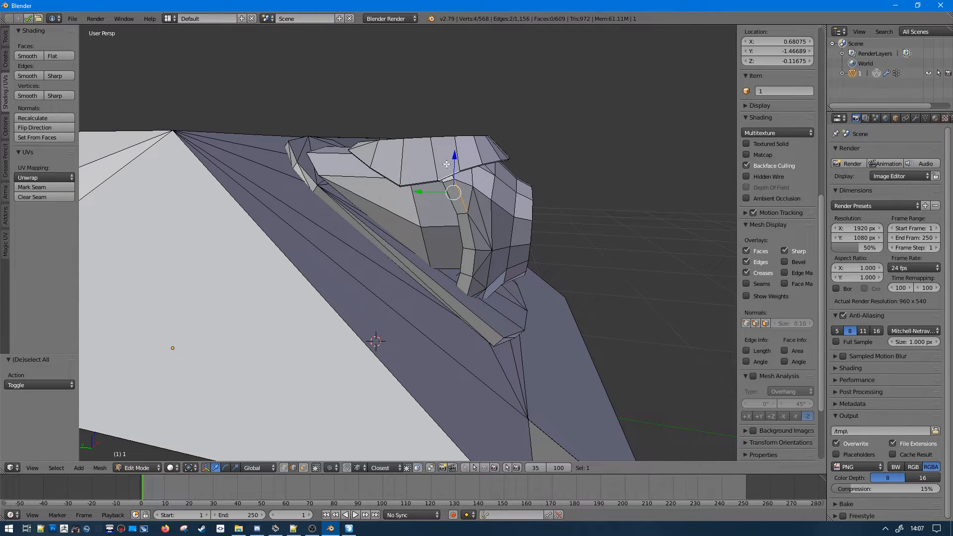
{"action": "key", "text": "l"}
{"action": "key", "text": "h"}
{"action": "middle_click_drag", "start_coordinate": [447, 164], "coordinate": [423, 173]}
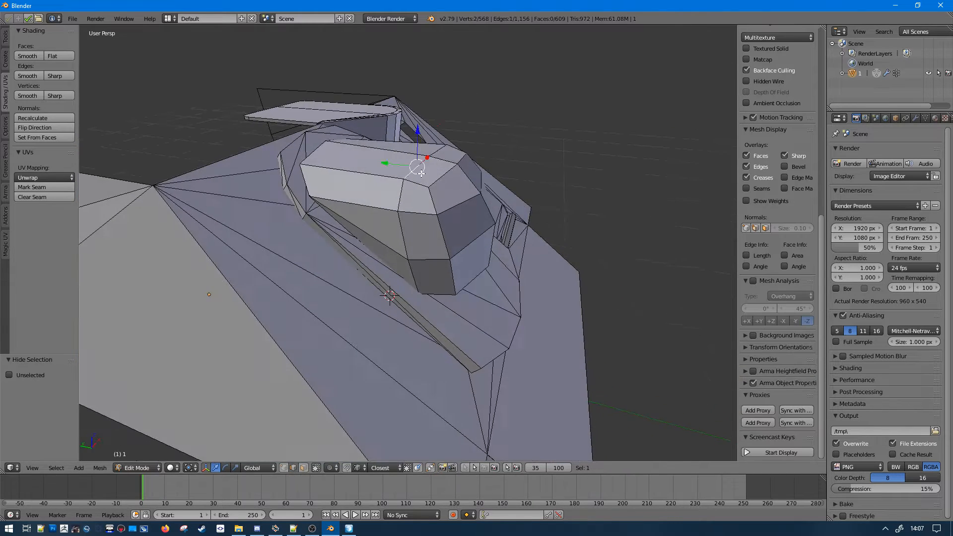
- Select the whole linked gun housing and test-move it to check that it is detached from the hull
{"action": "key", "text": "g"}
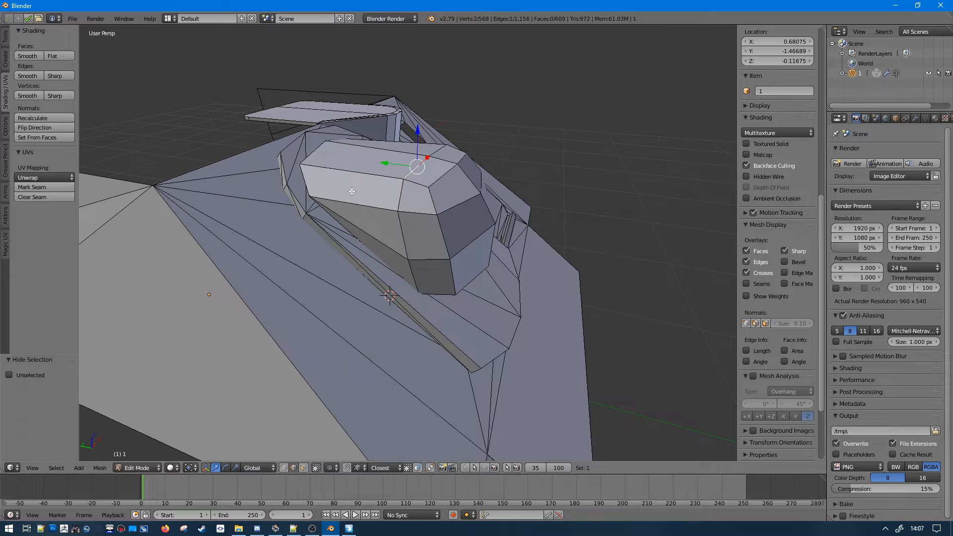
{"action": "middle_click_drag", "start_coordinate": [196, 210], "coordinate": [477, 224]}
{"action": "key", "text": "g"}
{"action": "right_click", "coordinate": [285, 96]}
{"action": "middle_click_drag", "start_coordinate": [280, 94], "coordinate": [364, 94]}
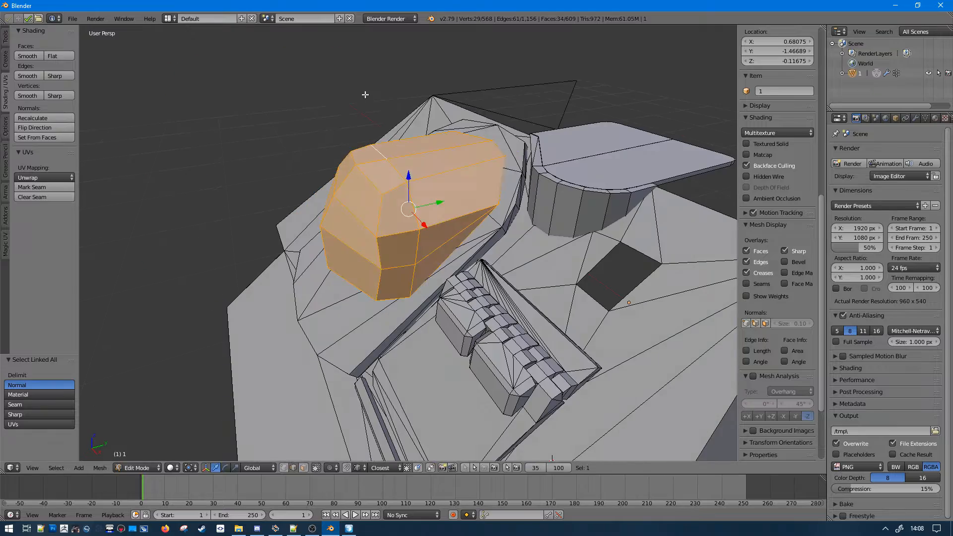
{"action": "key", "text": "g"}
{"action": "right_click", "coordinate": [290, 340]}
{"action": "middle_click_drag", "start_coordinate": [291, 341], "coordinate": [457, 287]}
- Reveal all hidden parts and hide the complete linked rim around the gun
{"action": "key", "text": "alt+h"}
{"action": "middle_click_drag", "start_coordinate": [502, 267], "coordinate": [344, 259]}
{"action": "key", "text": "a"}
{"action": "scroll", "coordinate": [344, 259], "scroll_direction": "down", "scroll_amount": 3}
{"action": "right_click", "coordinate": [443, 220]}
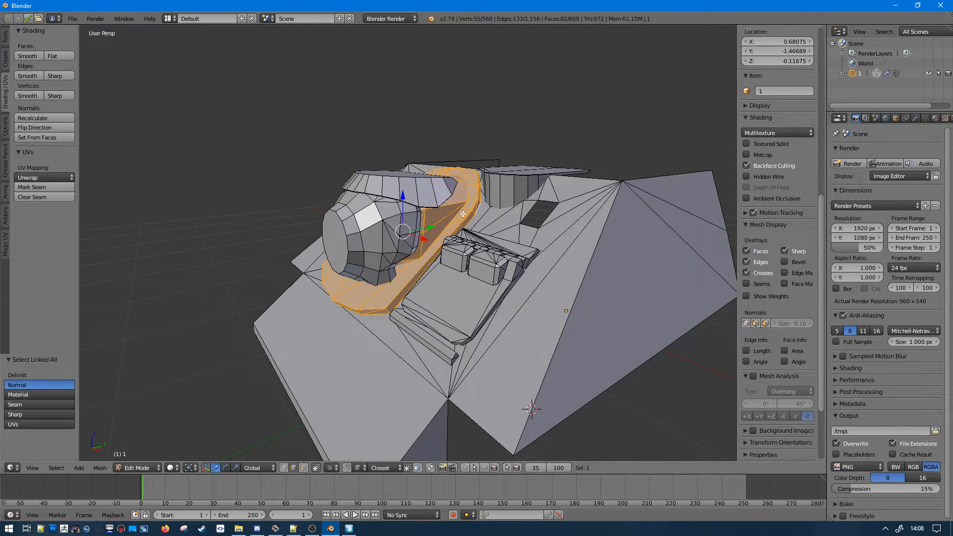
{"action": "middle_click_drag", "start_coordinate": [463, 213], "coordinate": [637, 227]}
{"action": "key", "text": "h"}
- Hide the linked mantlet, the cover above it and the housing to expose the gun opening in the front plate
{"action": "scroll", "coordinate": [358, 228], "scroll_direction": "down", "scroll_amount": 4}
{"action": "middle_click_drag", "start_coordinate": [359, 229], "coordinate": [457, 272]}
{"action": "right_click", "coordinate": [436, 229]}
{"action": "right_click", "coordinate": [460, 243], "text": "shift"}
{"action": "key", "text": "h"}
{"action": "middle_click_drag", "start_coordinate": [414, 290], "coordinate": [380, 168]}
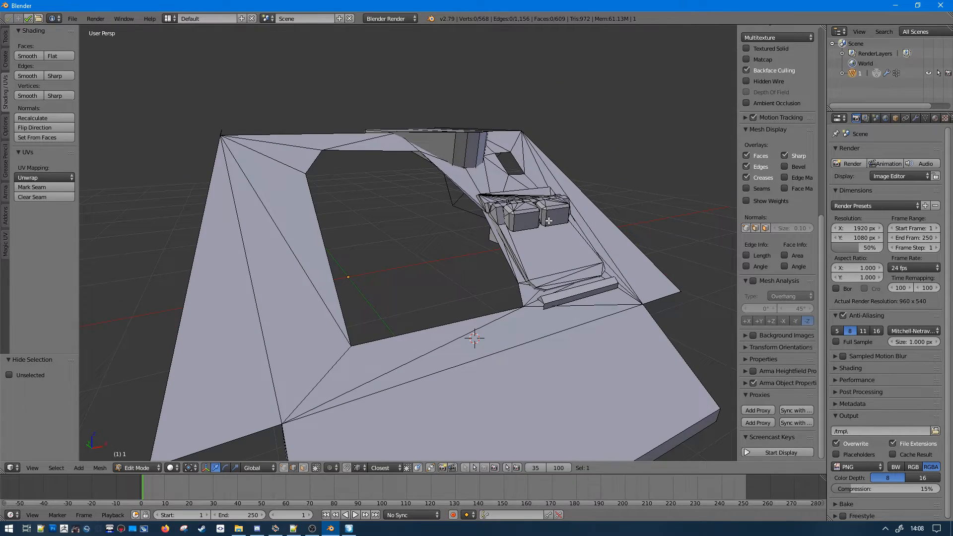
- Fill the large gun opening and the small square opening in the front plate with one face each
{"action": "middle_click_drag", "start_coordinate": [549, 220], "coordinate": [512, 244]}
{"action": "right_click", "coordinate": [487, 194], "text": "alt"}
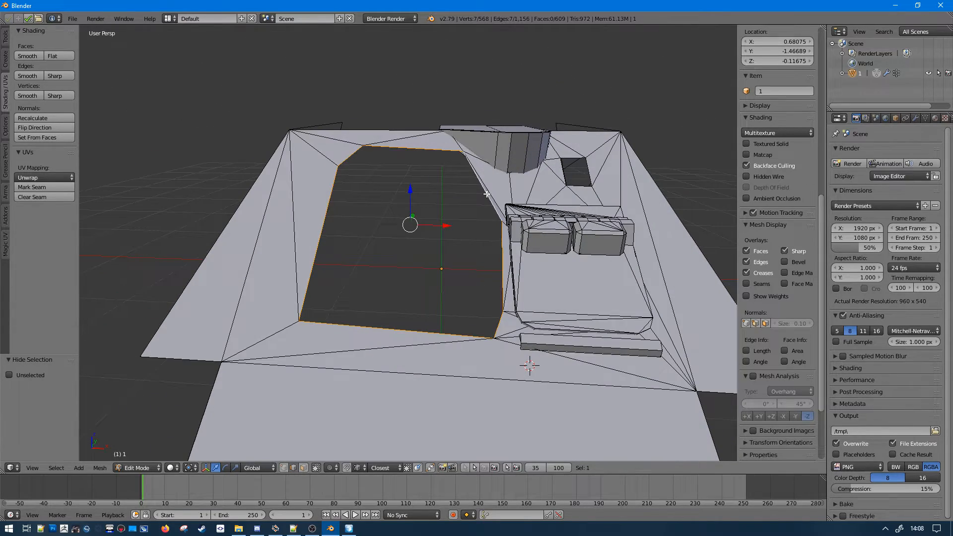
{"action": "middle_click_drag", "start_coordinate": [487, 194], "coordinate": [550, 174]}
{"action": "key", "text": "f"}
{"action": "key", "text": "a"}
{"action": "right_click", "coordinate": [459, 174], "text": "alt"}
{"action": "key", "text": "a"}
{"action": "scroll", "coordinate": [460, 173], "scroll_direction": "up", "scroll_amount": 3}
{"action": "left_click_drag", "start_coordinate": [572, 186], "coordinate": [595, 209]}
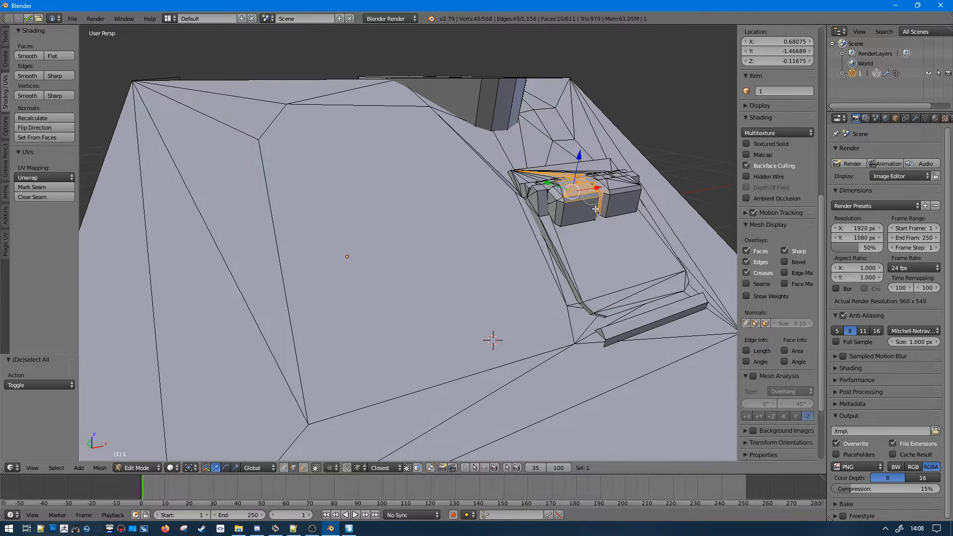
{"action": "key", "text": "a"}
{"action": "key", "text": "a"}
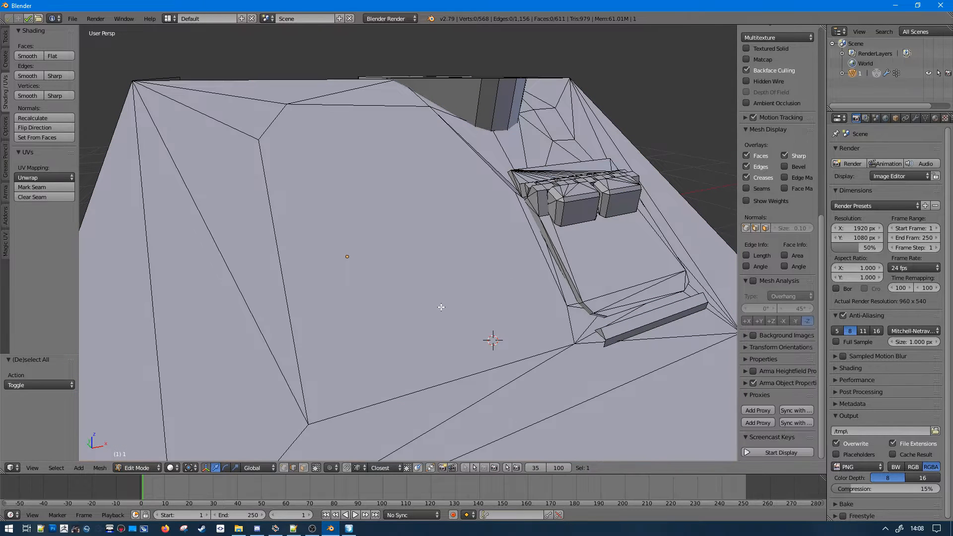
- Select the linked hull shell, invert the selection and hide all other parts to isolate the hull
{"action": "right_click", "coordinate": [481, 400]}
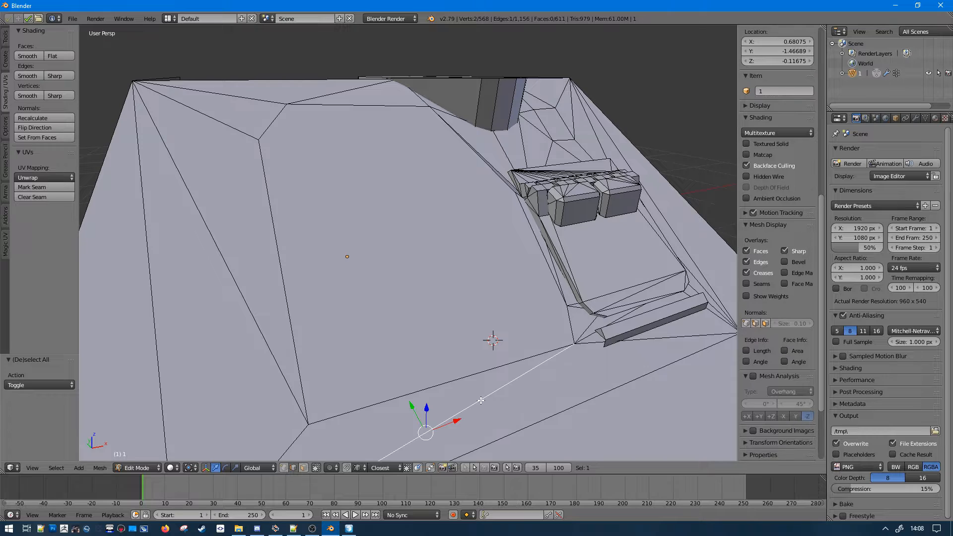
{"action": "key", "text": "ctrl+l"}
{"action": "scroll", "coordinate": [553, 301], "scroll_direction": "down", "scroll_amount": 4}
{"action": "middle_click_drag", "start_coordinate": [553, 301], "coordinate": [493, 309]}
{"action": "key", "text": "ctrl+i"}
{"action": "key", "text": "h"}
- Select the edges around the notch in the front plate's upper edge and fill it with a face
{"action": "scroll", "coordinate": [552, 297], "scroll_direction": "up", "scroll_amount": 4}
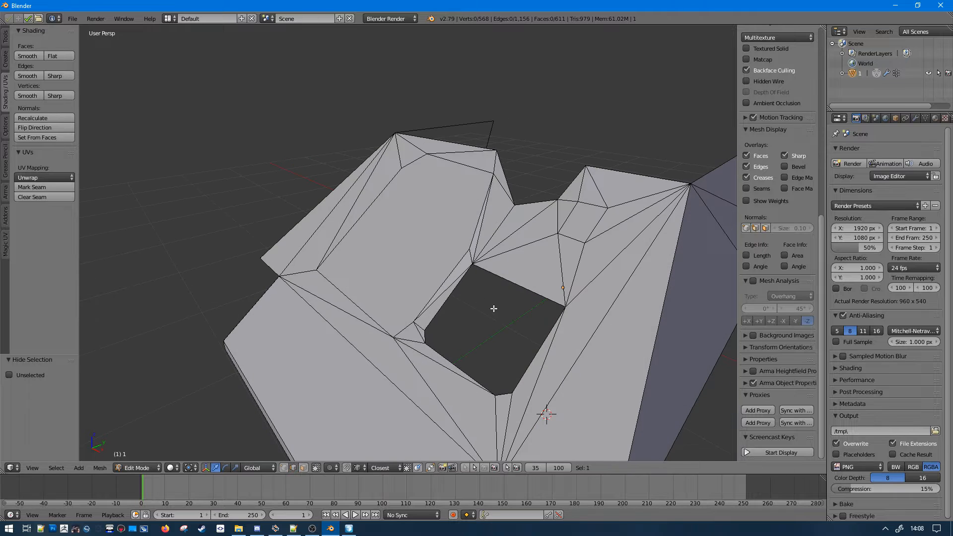
{"action": "right_click", "coordinate": [532, 202]}
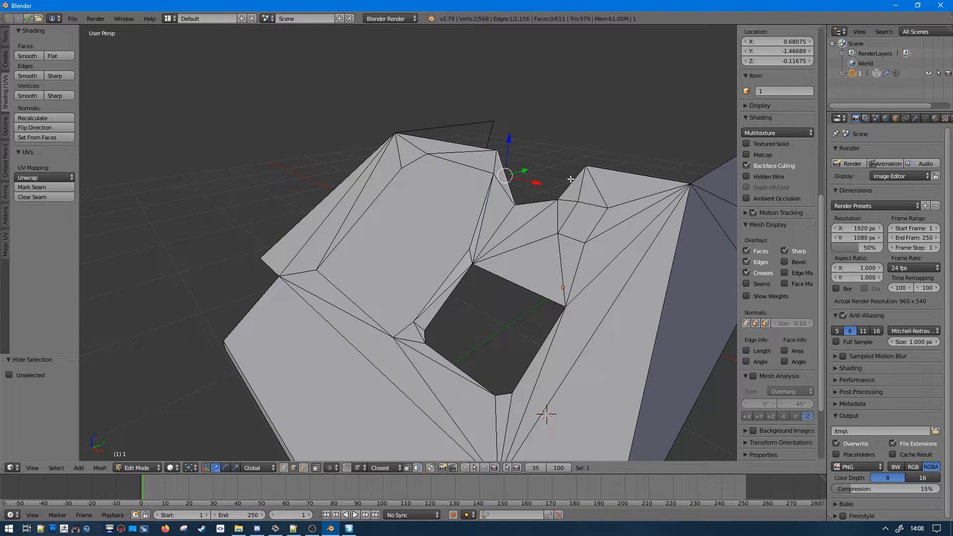
{"action": "middle_click_drag", "start_coordinate": [540, 203], "coordinate": [470, 261]}
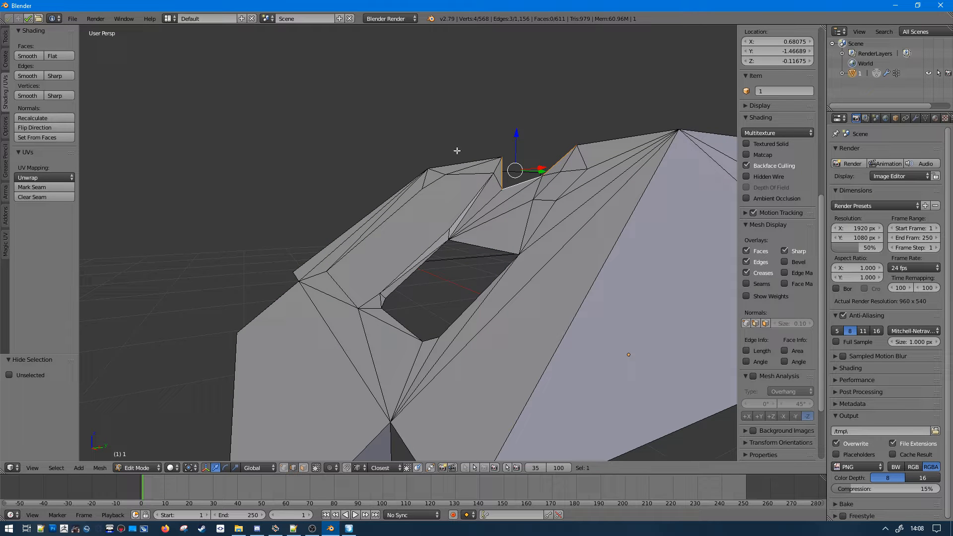
{"action": "middle_click_drag", "start_coordinate": [627, 168], "coordinate": [564, 208]}
{"action": "key", "text": "f"}
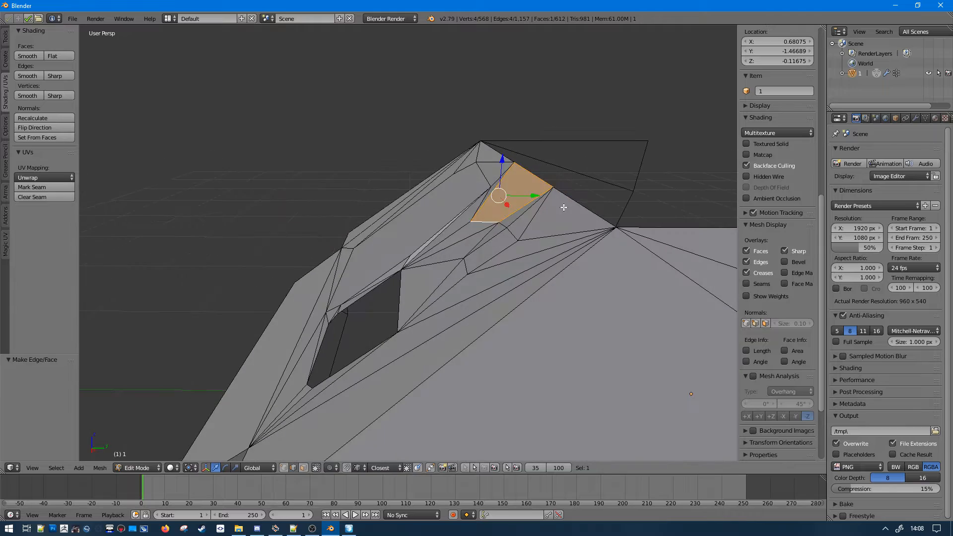
{"action": "key", "text": "a"}
{"action": "middle_click_drag", "start_coordinate": [468, 215], "coordinate": [511, 211]}
{"action": "right_click", "coordinate": [511, 211]}
{"action": "key", "text": "ctrl+l"}
{"action": "key", "text": "x"}
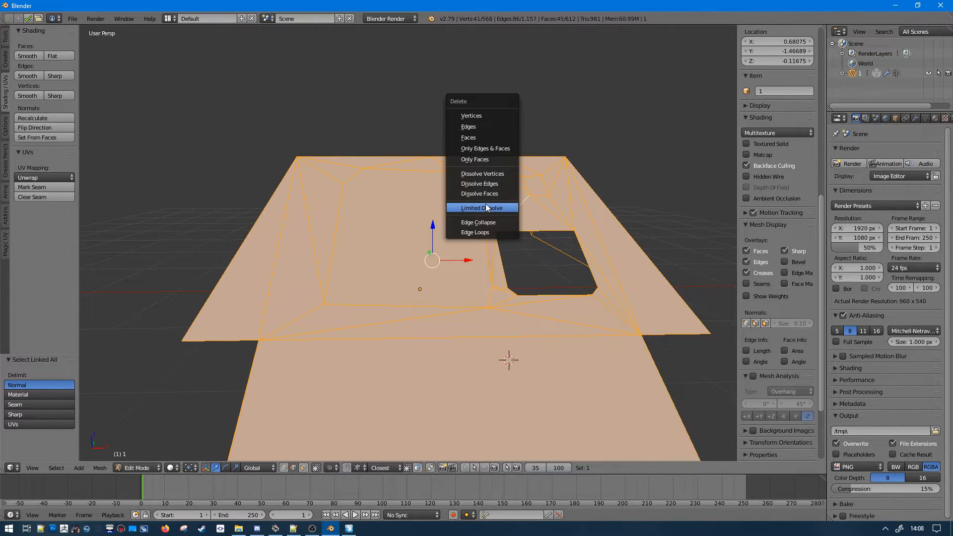
{"action": "key", "text": "Escape"}
{"action": "middle_click_drag", "start_coordinate": [332, 234], "coordinate": [296, 456]}
{"action": "key", "text": "a"}
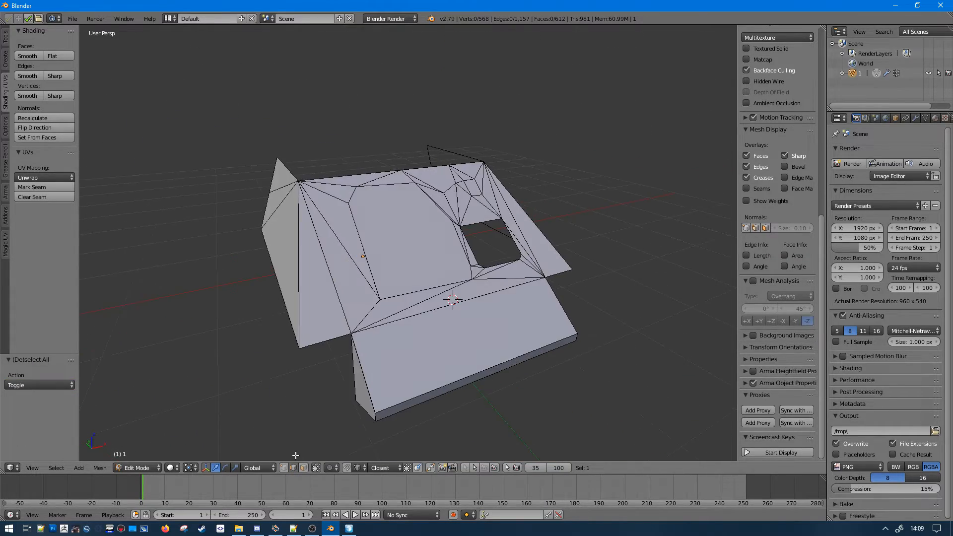
- Merge the front plate's faces around the filled gun opening into a single face
{"action": "left_click_drag", "start_coordinate": [332, 281], "coordinate": [354, 209]}
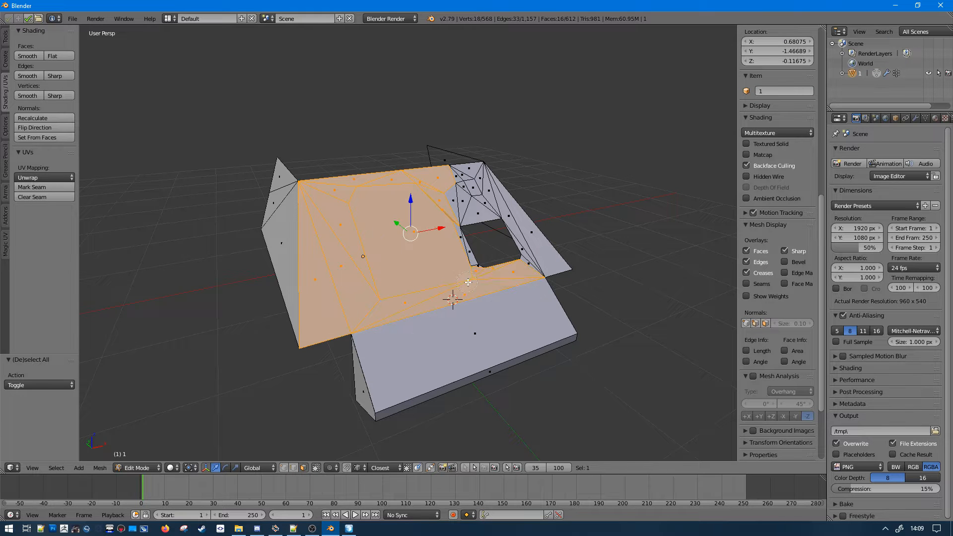
{"action": "right_click", "coordinate": [458, 258]}
{"action": "middle_click_drag", "start_coordinate": [458, 259], "coordinate": [403, 275]}
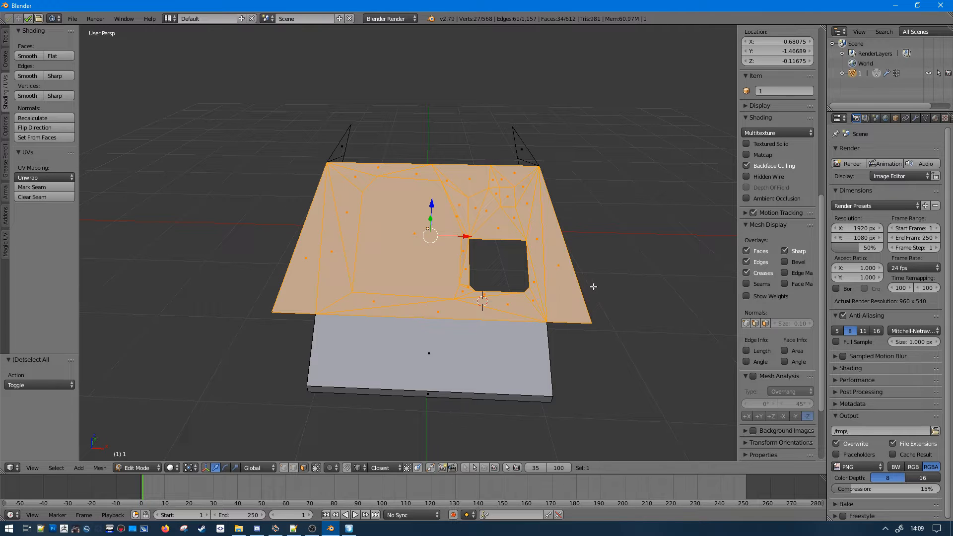
{"action": "middle_click_drag", "start_coordinate": [587, 283], "coordinate": [533, 262]}
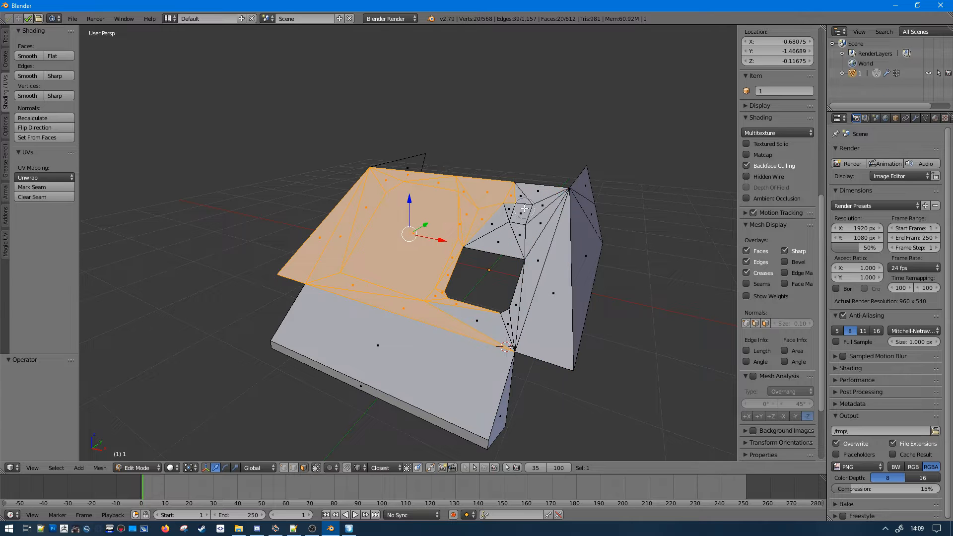
{"action": "key", "text": "f"}
{"action": "middle_click_drag", "start_coordinate": [501, 277], "coordinate": [499, 239]}
{"action": "scroll", "coordinate": [521, 237], "scroll_direction": "up", "scroll_amount": 3}
{"action": "key", "text": "ctrl+z"}
{"action": "key", "text": "ctrl+z"}
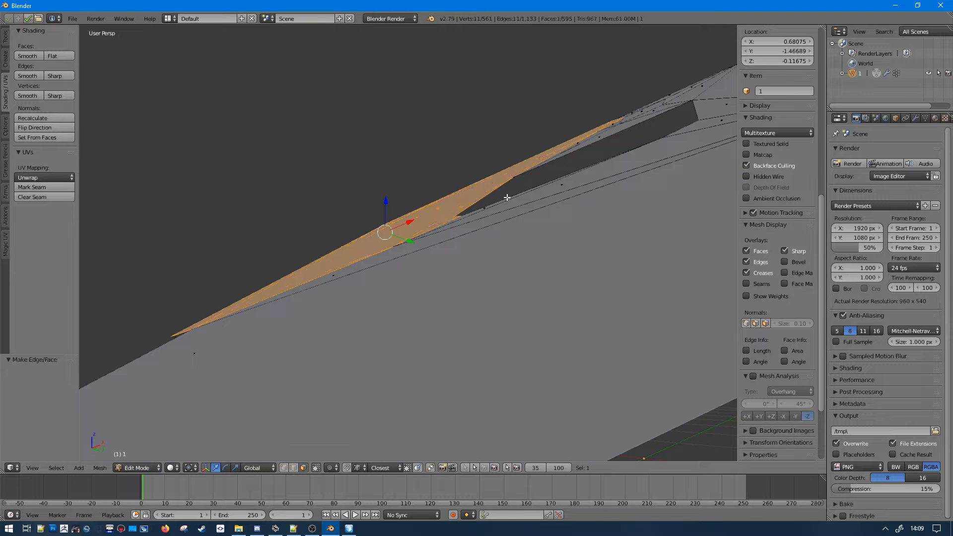
- Merge the small faces above and below the hatch opening into the large front plate face
{"action": "scroll", "coordinate": [520, 192], "scroll_direction": "down", "scroll_amount": 3}
{"action": "middle_click_drag", "start_coordinate": [522, 192], "coordinate": [561, 218]}
{"action": "key", "text": "a"}
{"action": "key", "text": "c"}
{"action": "mouse_move", "coordinate": [525, 191]}
{"action": "left_mouse_down"}
{"action": "mouse_move", "coordinate": [564, 187]}
{"action": "mouse_move", "coordinate": [552, 177]}
{"action": "left_mouse_up"}
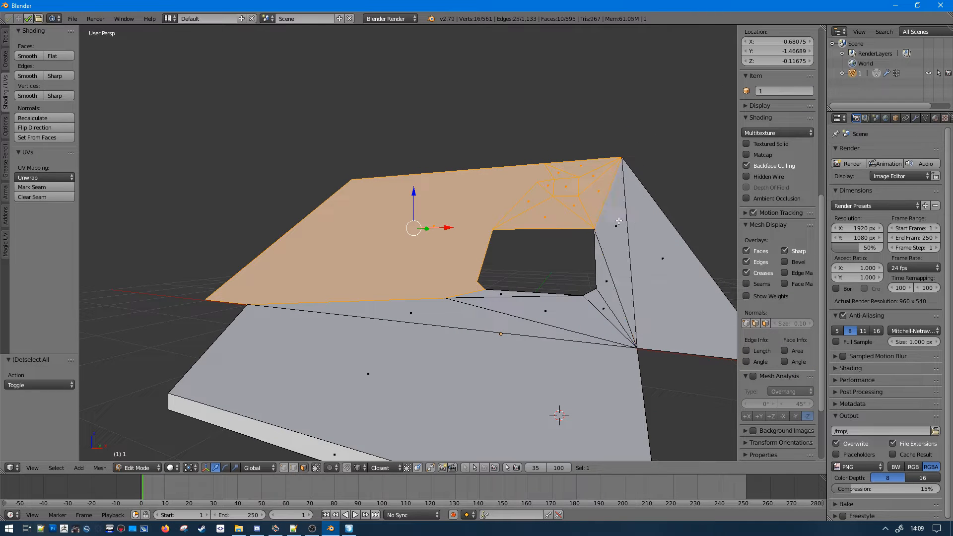
{"action": "key", "text": "a"}
{"action": "key", "text": "c"}
{"action": "mouse_move", "coordinate": [520, 309]}
{"action": "left_mouse_down"}
{"action": "mouse_move", "coordinate": [457, 312]}
{"action": "mouse_move", "coordinate": [478, 306]}
{"action": "left_mouse_up"}
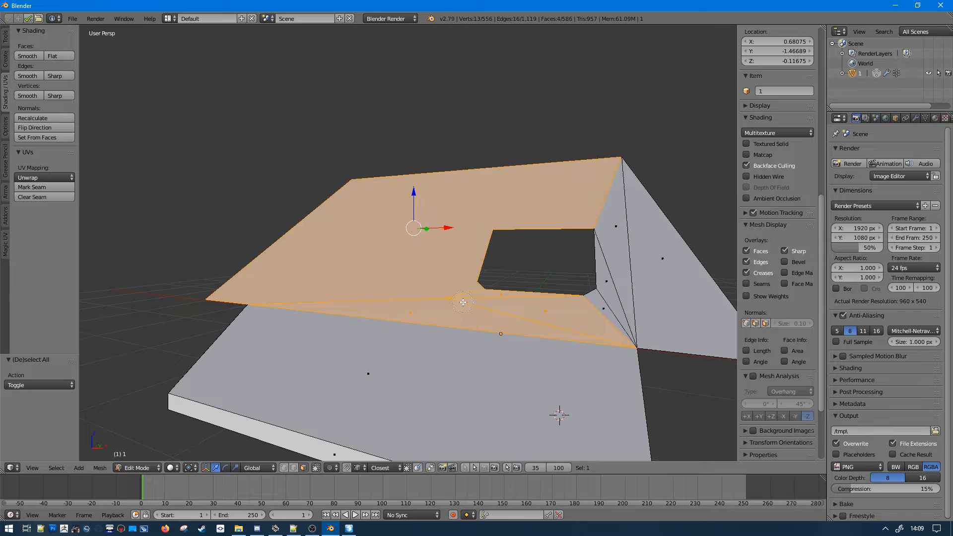
{"action": "key", "text": "a"}
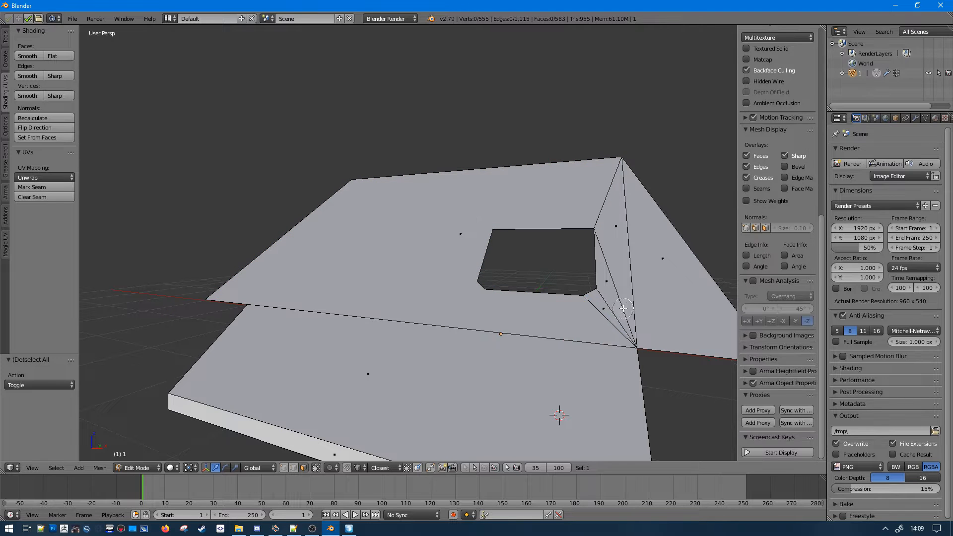
- Merge the narrow triangles between the hatch opening and the front plate's outer edge into one face
{"action": "key", "text": "c"}
{"action": "left_click_drag", "start_coordinate": [624, 310], "coordinate": [619, 305]}
{"action": "key", "text": "f"}
{"action": "key", "text": "a"}
- Triangulate the two front plate faces and convert the triangles to quads with 40° maximum face and shape angles
{"action": "middle_click_drag", "start_coordinate": [591, 253], "coordinate": [613, 277]}
{"action": "right_click", "coordinate": [613, 278]}
{"action": "right_click", "coordinate": [503, 172], "text": "shift"}
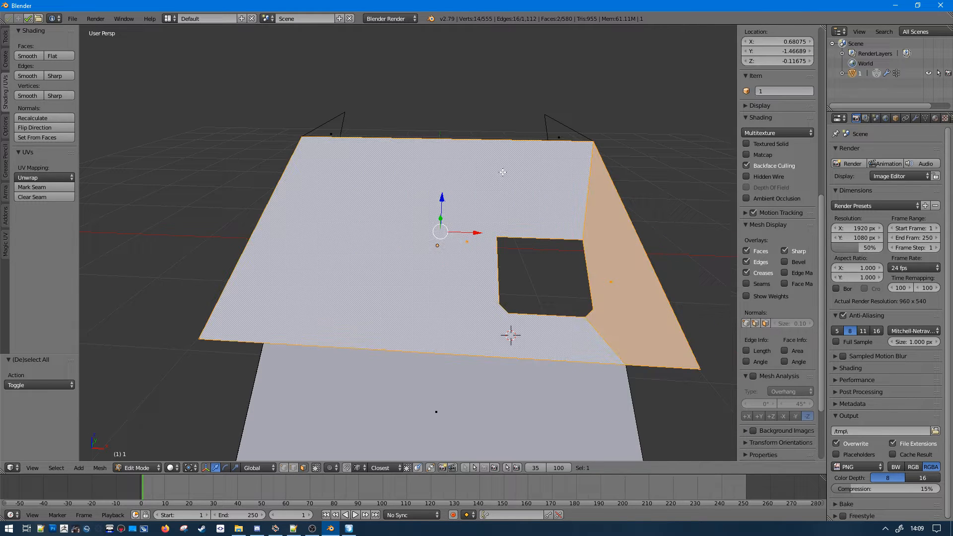
{"action": "key", "text": "ctrl+t"}
{"action": "key", "text": "a"}
{"action": "key", "text": "ctrl+z"}
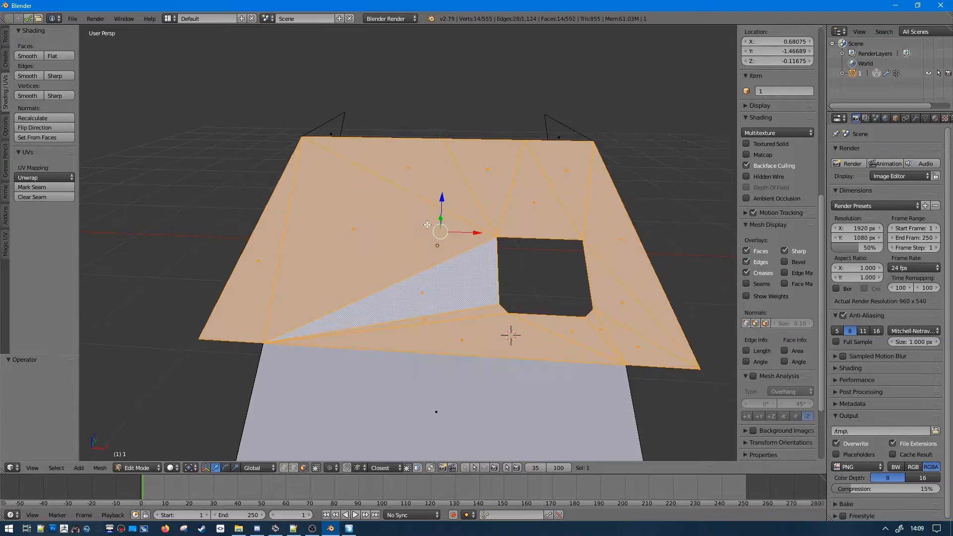
{"action": "middle_click_drag", "start_coordinate": [422, 228], "coordinate": [467, 278]}
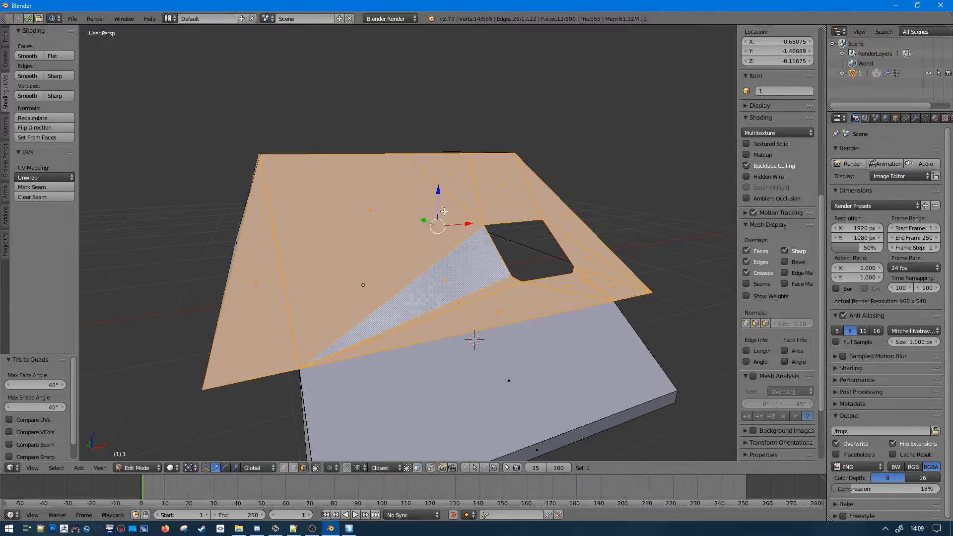
{"action": "key", "text": "a"}
{"action": "right_click", "coordinate": [488, 311]}
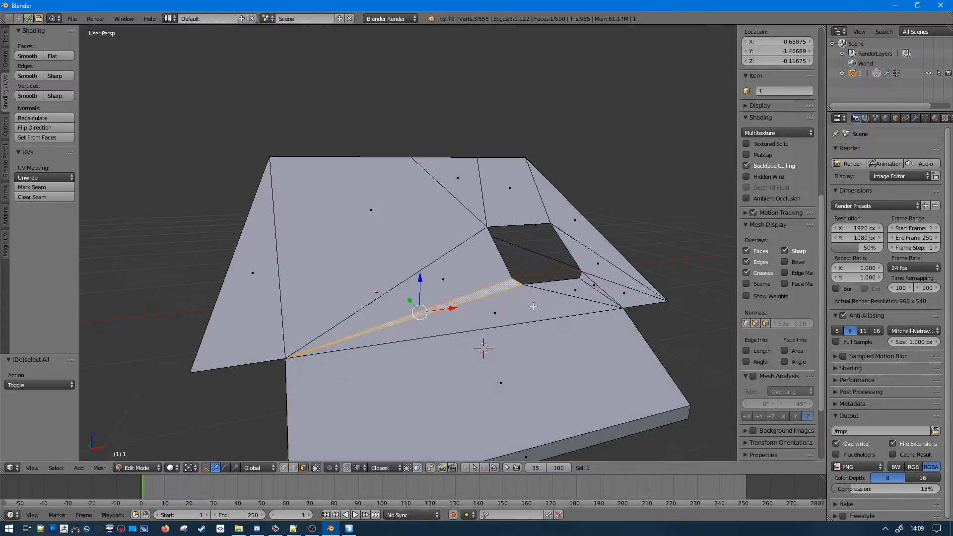
{"action": "middle_click_drag", "start_coordinate": [494, 317], "coordinate": [350, 327]}
{"action": "key", "text": "a"}
{"action": "right_click", "coordinate": [485, 294]}
{"action": "left_click_drag", "start_coordinate": [330, 307], "coordinate": [436, 306]}
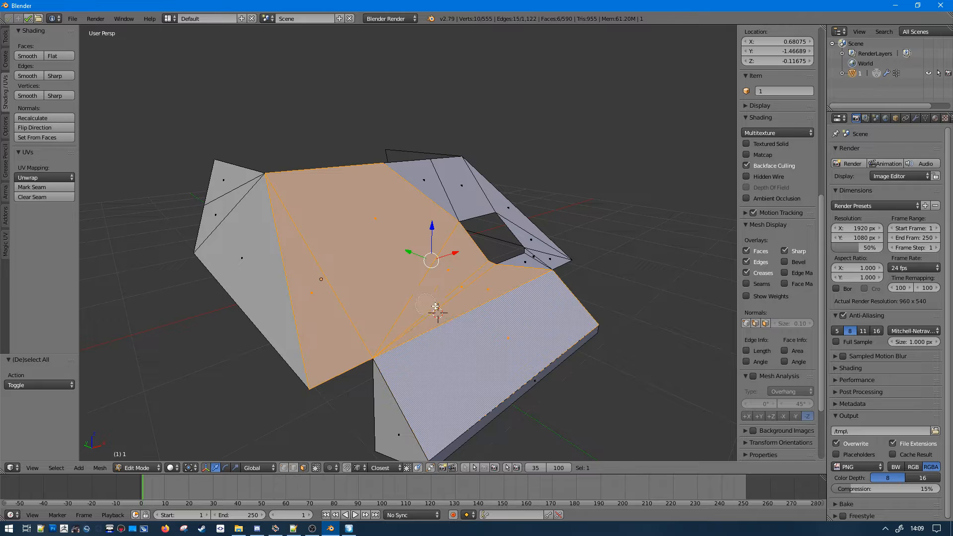
{"action": "middle_click_drag", "start_coordinate": [450, 320], "coordinate": [524, 340]}
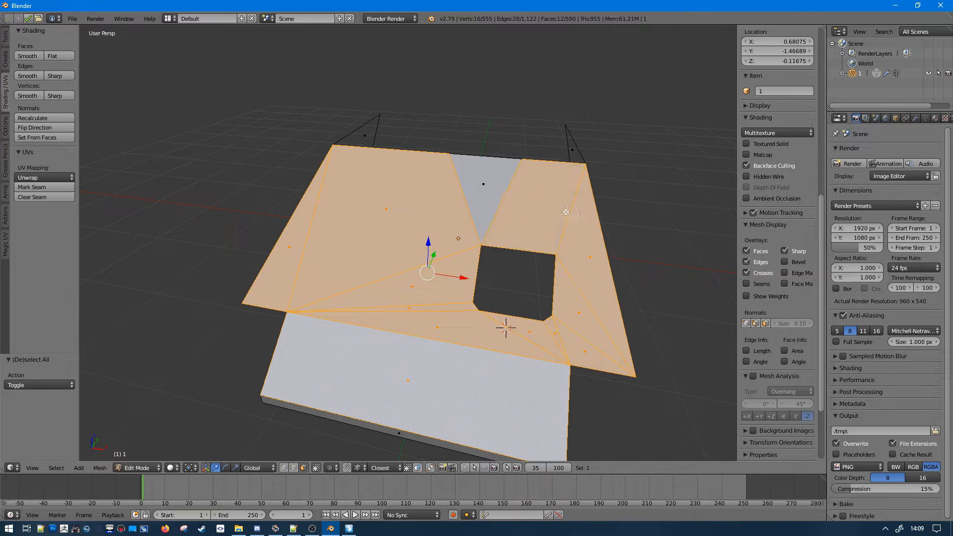
{"action": "left_click_drag", "start_coordinate": [566, 212], "coordinate": [466, 186]}
{"action": "right_click", "coordinate": [466, 186]}
{"action": "middle_click_drag", "start_coordinate": [467, 186], "coordinate": [558, 147]}
{"action": "key", "text": "a"}
{"action": "mouse_move", "coordinate": [548, 231]}
{"action": "middle_mouse_down"}
{"action": "mouse_move", "coordinate": [500, 247]}
{"action": "mouse_move", "coordinate": [477, 287]}
{"action": "middle_mouse_up"}
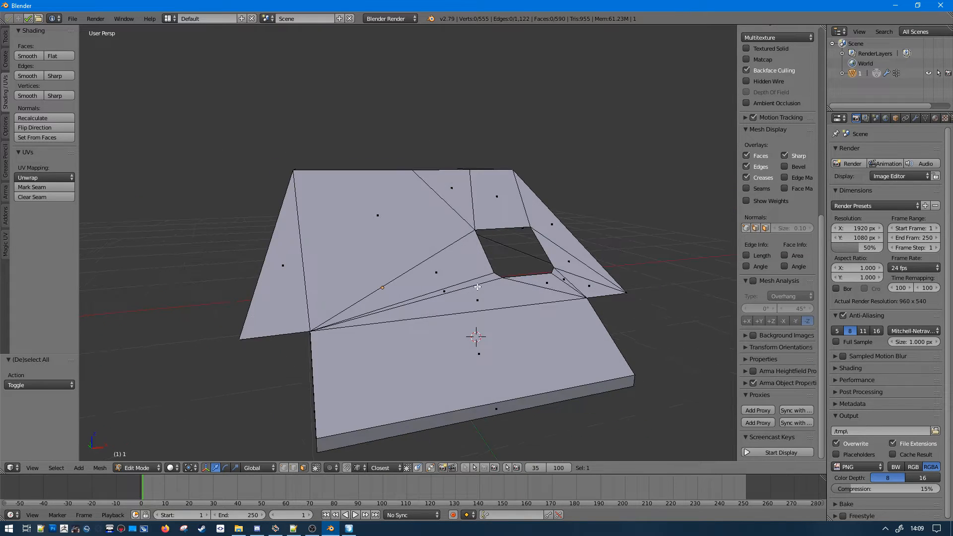
{"action": "right_click", "coordinate": [477, 287]}
{"action": "key", "text": "a"}
{"action": "middle_click_drag", "start_coordinate": [415, 334], "coordinate": [478, 334]}
{"action": "right_click", "coordinate": [283, 303]}
{"action": "key", "text": "a"}
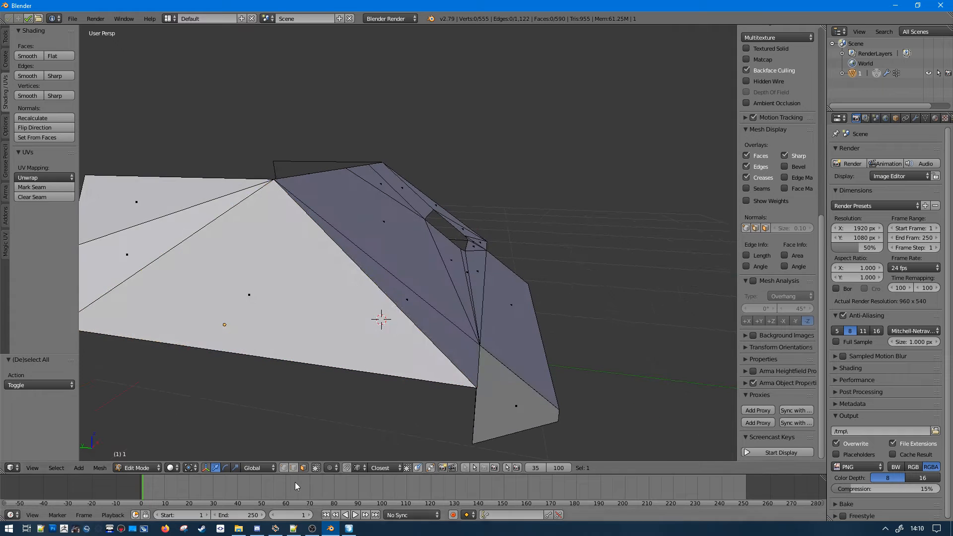
- Rip the lower nose's side face loose along its three outer edges, leaving the vertices in place
{"action": "scroll", "coordinate": [404, 283], "scroll_direction": "down", "scroll_amount": 3}
{"action": "right_click", "coordinate": [384, 273]}
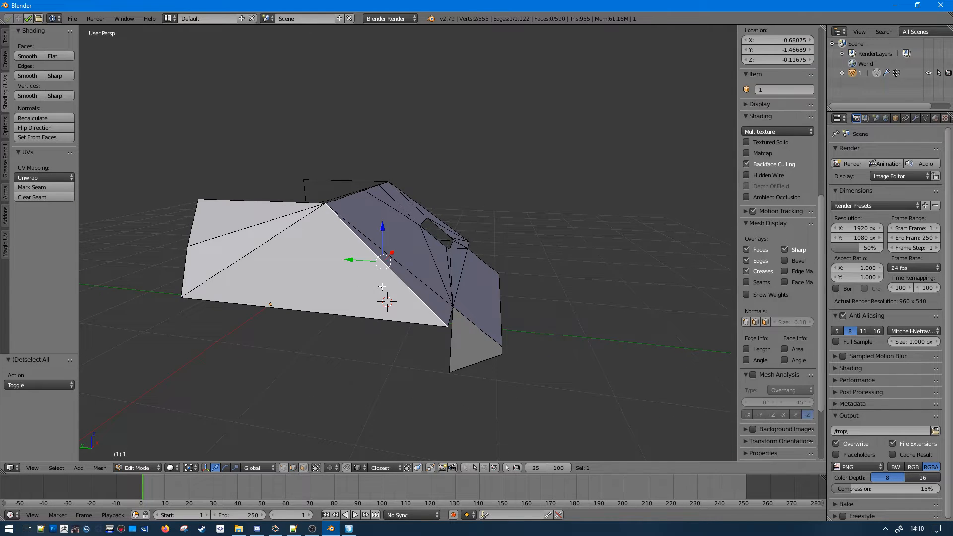
{"action": "middle_click_drag", "start_coordinate": [385, 273], "coordinate": [387, 322]}
{"action": "key", "text": "a"}
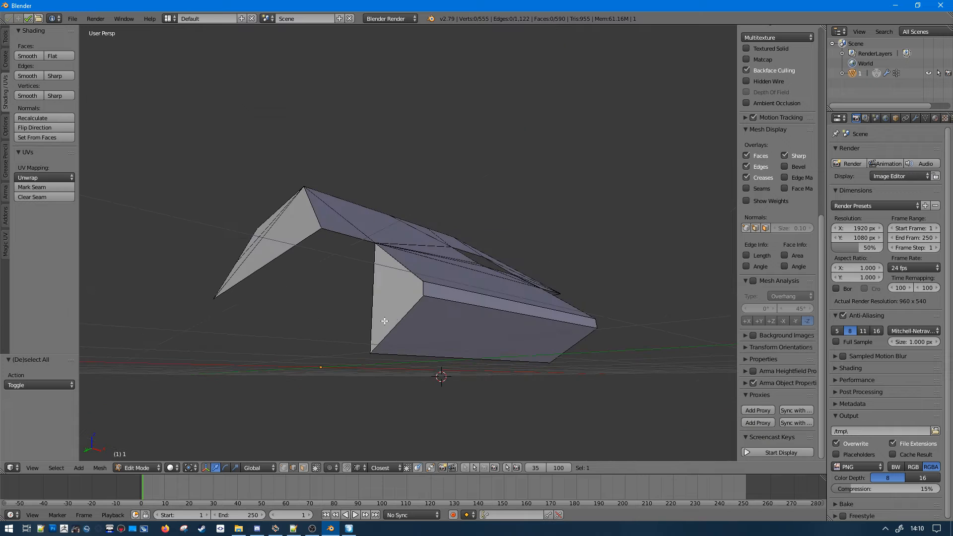
{"action": "right_click", "coordinate": [396, 320]}
{"action": "middle_click_drag", "start_coordinate": [422, 279], "coordinate": [454, 307]}
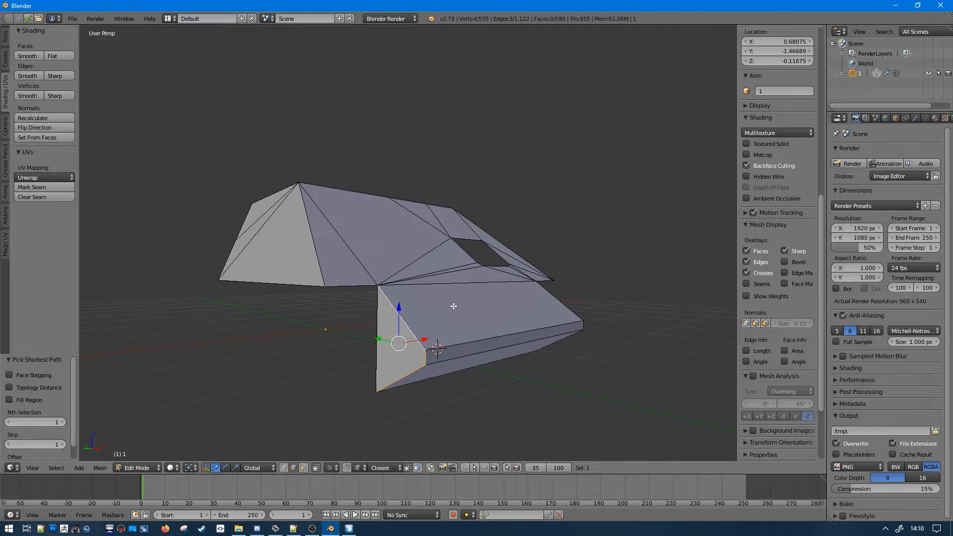
{"action": "key", "text": "v"}
{"action": "right_click", "coordinate": [510, 386]}
{"action": "key", "text": "a"}
- Rip the long front edge of the lower nose without moving it
{"action": "middle_click_drag", "start_coordinate": [571, 339], "coordinate": [555, 336]}
{"action": "right_click", "coordinate": [491, 340]}
{"action": "key", "text": "v"}
{"action": "right_click", "coordinate": [487, 383]}
- Rip the opposite side face of the lower nose loose along its three outer edges, keeping its position
{"action": "middle_click_drag", "start_coordinate": [485, 381], "coordinate": [408, 337]}
{"action": "middle_click_drag", "start_coordinate": [333, 302], "coordinate": [370, 325]}
{"action": "right_click", "coordinate": [373, 341], "text": "ctrl"}
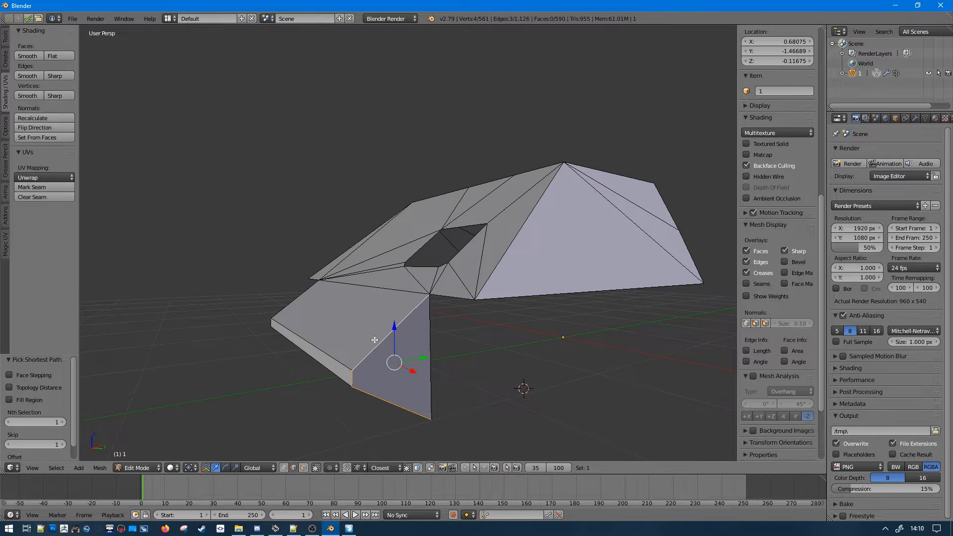
{"action": "key", "text": "v"}
{"action": "right_click", "coordinate": [315, 282]}
{"action": "key", "text": "a"}
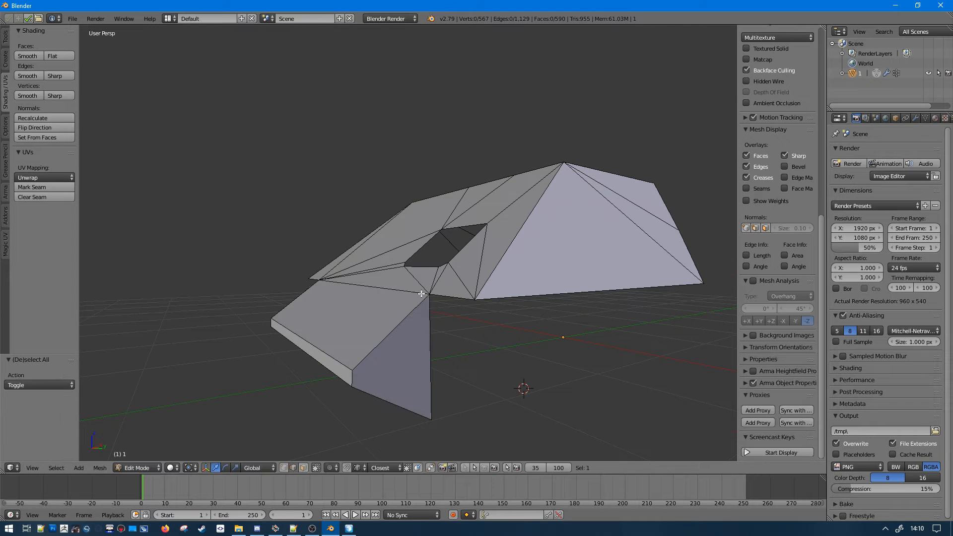
- Rip the shared edge between the front plate and the lower nose plate, leaving both in place
{"action": "right_click", "coordinate": [415, 285]}
{"action": "key", "text": "v"}
{"action": "right_click", "coordinate": [332, 299]}
{"action": "key", "text": "a"}
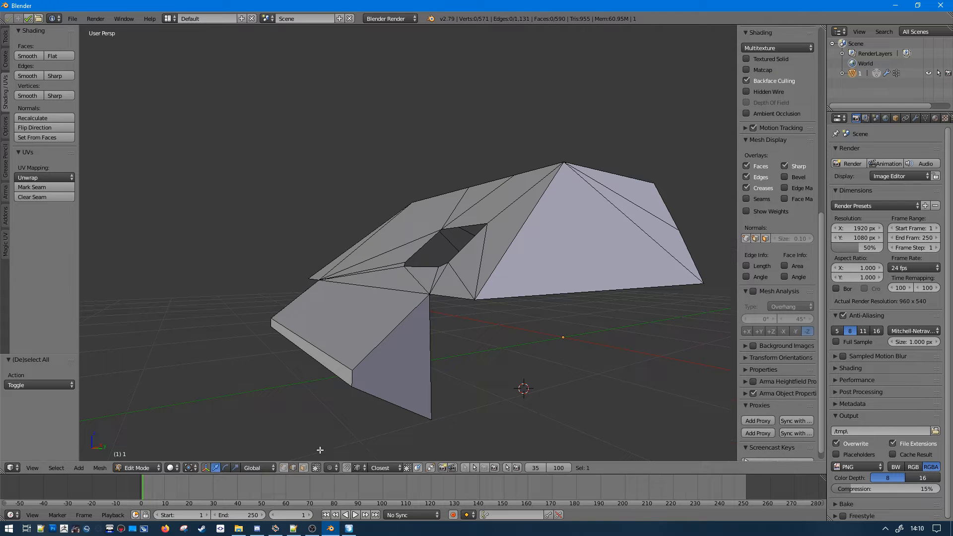
- Check that the lower nose's sloped top plate and narrow front strip are detached by test-moving each face and cancelling
{"action": "left_click", "coordinate": [304, 467]}
{"action": "right_click", "coordinate": [338, 338]}
{"action": "key", "text": "g"}
{"action": "right_click", "coordinate": [241, 373]}
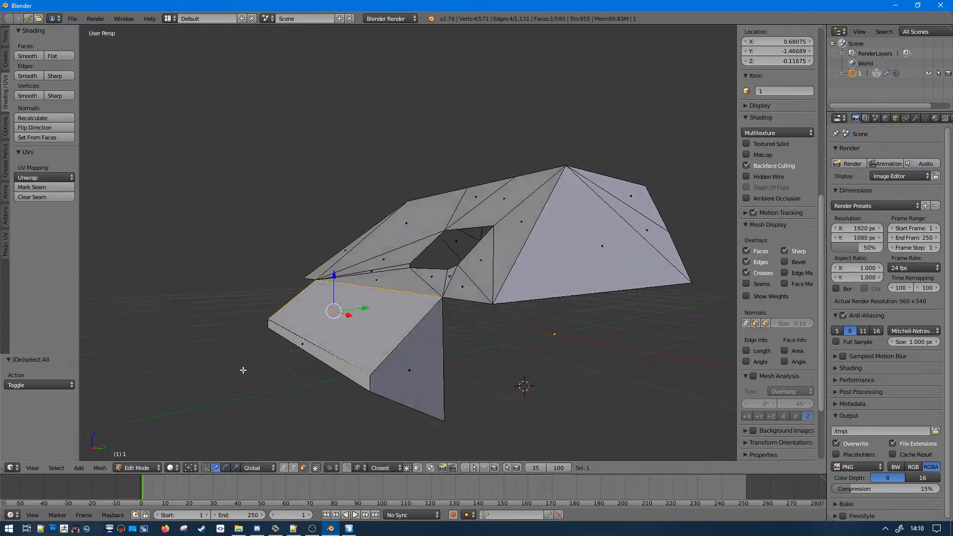
{"action": "middle_click_drag", "start_coordinate": [241, 372], "coordinate": [464, 334]}
{"action": "key", "text": "g"}
{"action": "right_click", "coordinate": [581, 238]}
{"action": "middle_click_drag", "start_coordinate": [581, 237], "coordinate": [624, 226]}
{"action": "right_click", "coordinate": [559, 333]}
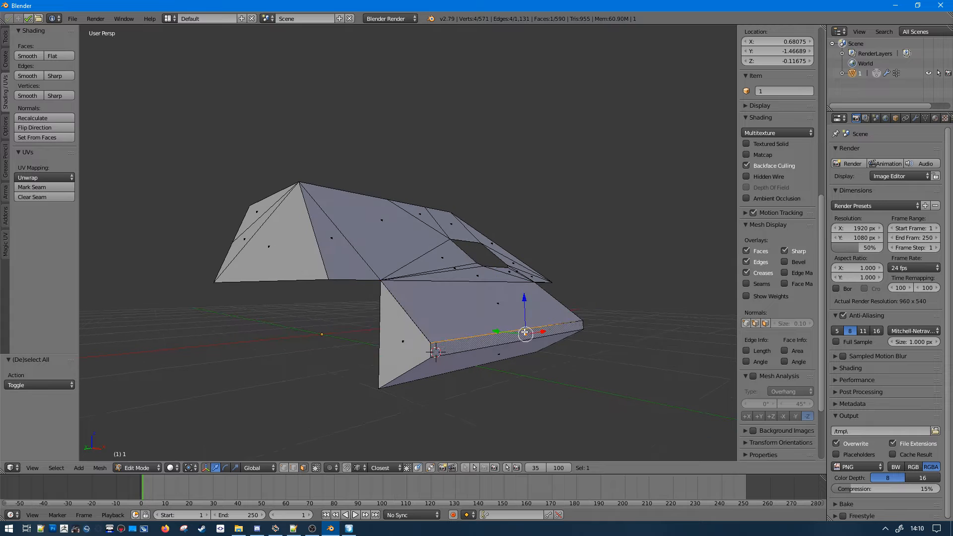
{"action": "key", "text": "g"}
{"action": "right_click", "coordinate": [630, 376]}
- Test-move the lower nose's underside and one side face to check their separation, cancelling each move
{"action": "middle_click_drag", "start_coordinate": [554, 341], "coordinate": [533, 318]}
{"action": "right_click", "coordinate": [533, 318]}
{"action": "key", "text": "g"}
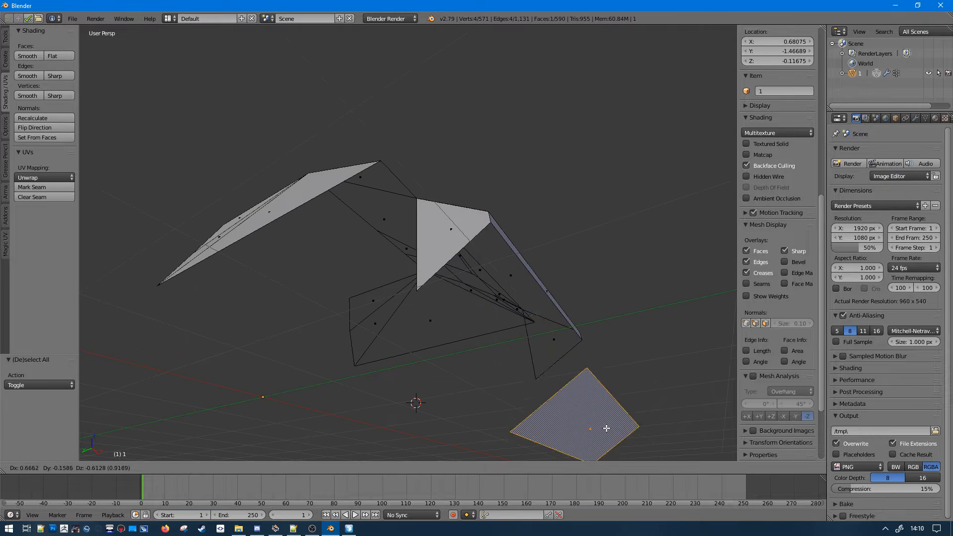
{"action": "right_click", "coordinate": [606, 428]}
{"action": "right_click", "coordinate": [448, 244]}
{"action": "middle_click_drag", "start_coordinate": [447, 244], "coordinate": [464, 277]}
{"action": "key", "text": "g"}
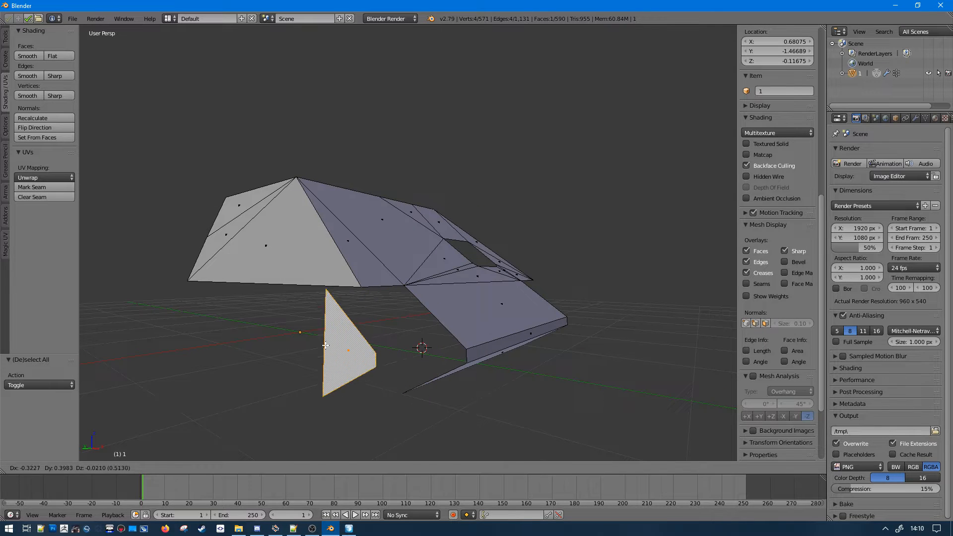
{"action": "right_click", "coordinate": [325, 346]}
- Recheck the lower nose's side face for leftover connections by test-moving it from several angles and cancelling
{"action": "scroll", "coordinate": [419, 322], "scroll_direction": "up", "scroll_amount": 4}
{"action": "middle_click_drag", "start_coordinate": [470, 351], "coordinate": [481, 307]}
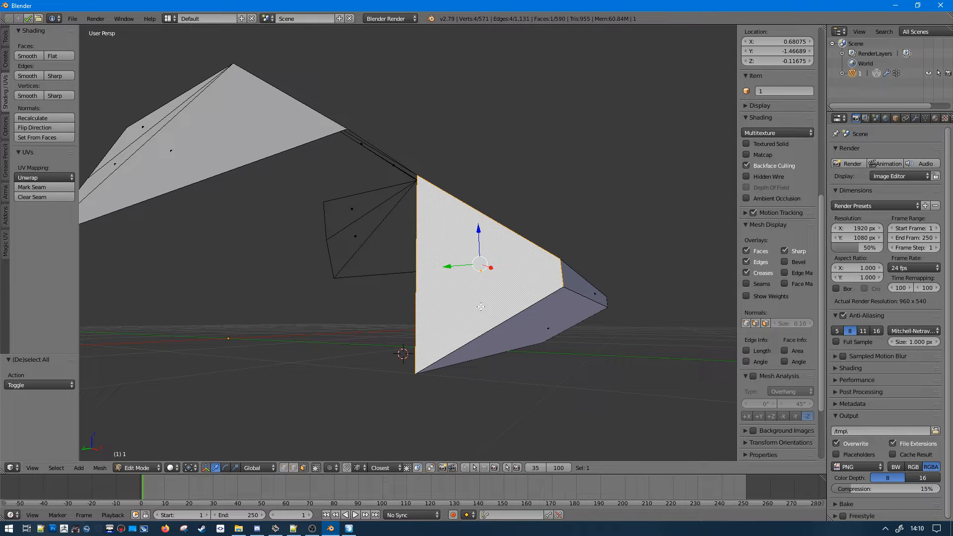
{"action": "key", "text": "g"}
{"action": "right_click", "coordinate": [343, 186]}
{"action": "middle_click_drag", "start_coordinate": [656, 335], "coordinate": [554, 343]}
{"action": "key", "text": "g"}
{"action": "right_click", "coordinate": [469, 244]}
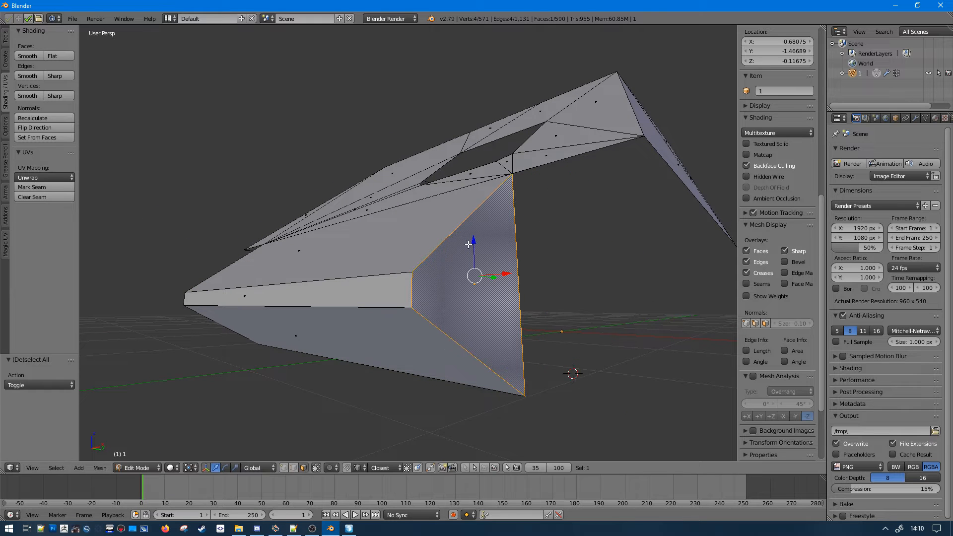
- Rip the edges running from the gun opening's lower corner to both lower corners of the front plate, leaving the vertices in place
{"action": "middle_click_drag", "start_coordinate": [545, 251], "coordinate": [566, 278]}
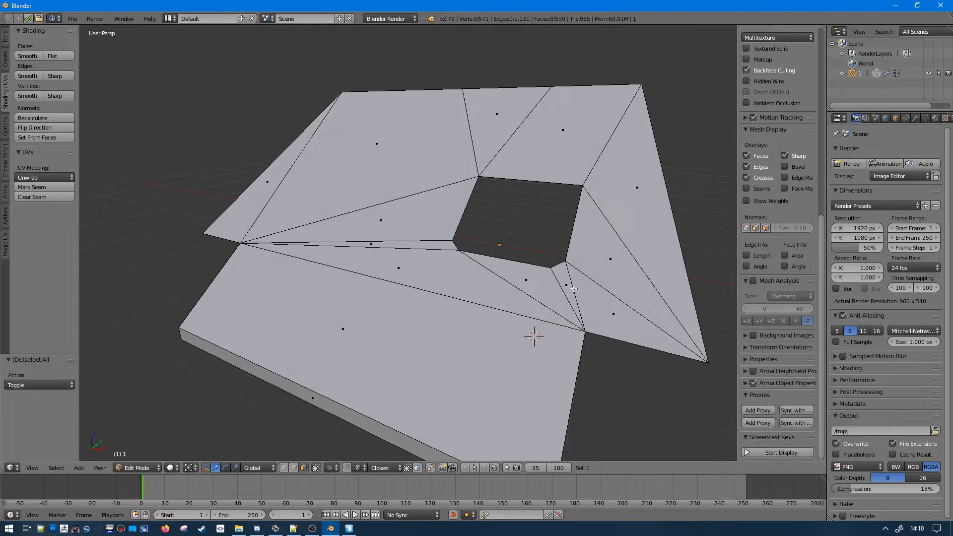
{"action": "right_click", "coordinate": [562, 273]}
{"action": "key", "text": "g"}
{"action": "right_click", "coordinate": [563, 272]}
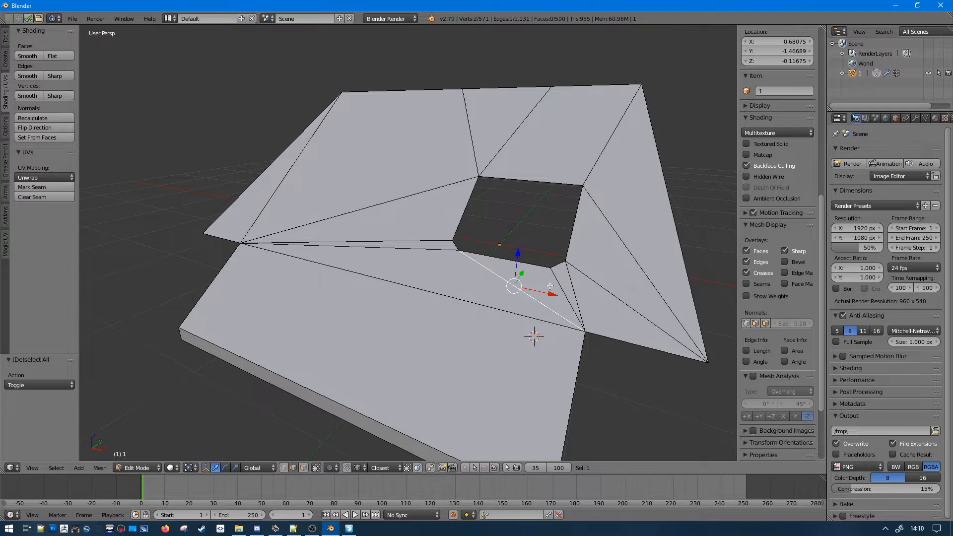
{"action": "key", "text": "v"}
{"action": "right_click", "coordinate": [488, 316]}
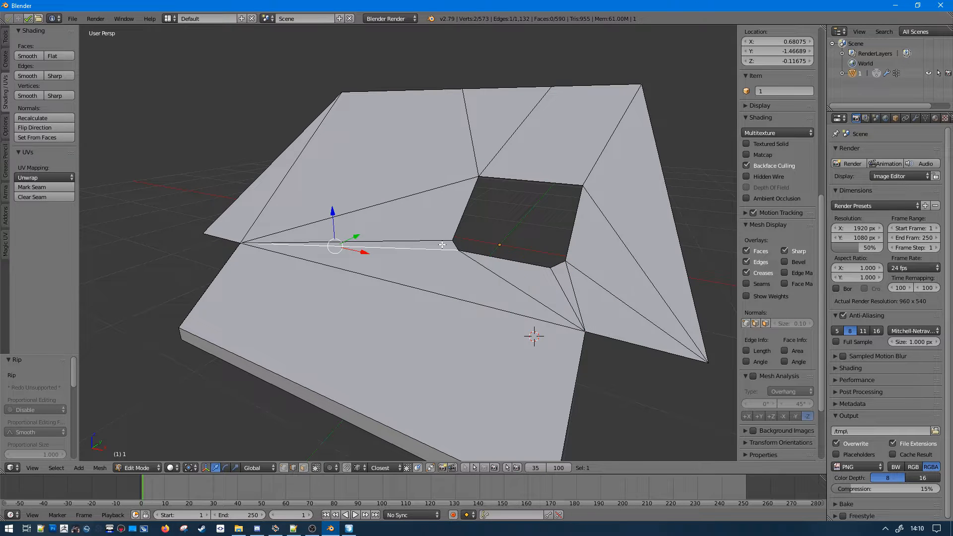
{"action": "key", "text": "v"}
{"action": "key", "text": "v"}
{"action": "right_click", "coordinate": [321, 121]}
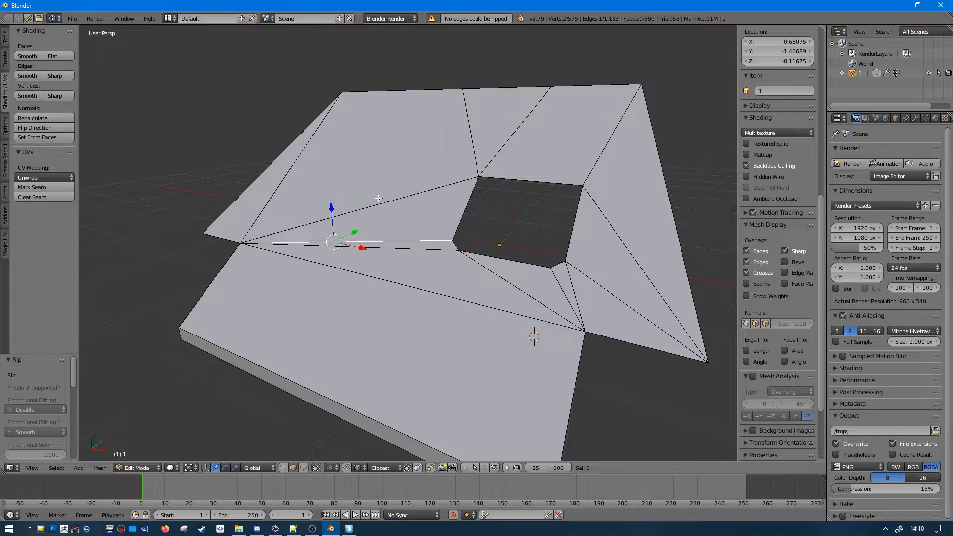
- Rip the edges running from the gun opening's upper corner to the front plate's lower corner and top border, without moving them
{"action": "right_click", "coordinate": [359, 206]}
{"action": "key", "text": "v"}
{"action": "right_click", "coordinate": [452, 139]}
{"action": "right_click", "coordinate": [463, 138]}
{"action": "key", "text": "v"}
{"action": "right_click", "coordinate": [491, 144]}
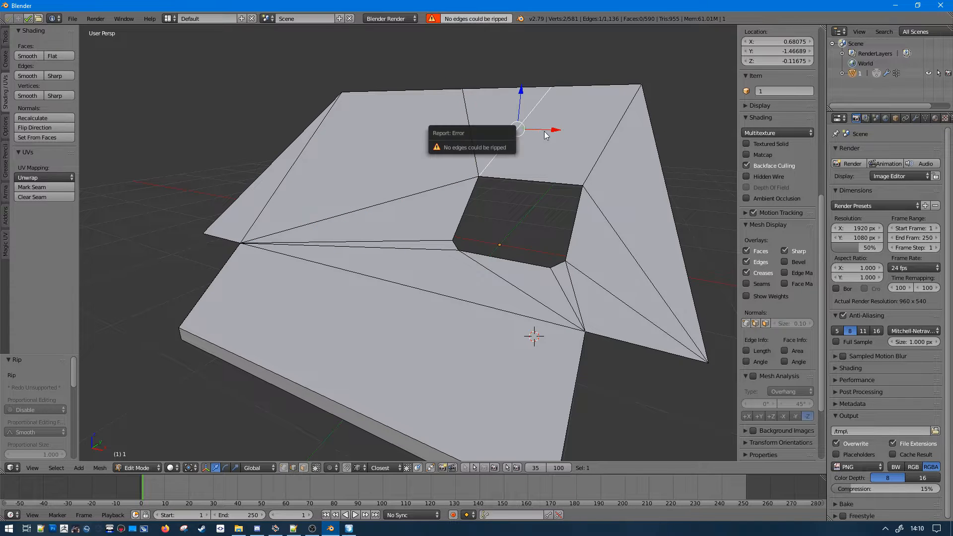
{"action": "key", "text": "v"}
{"action": "right_click", "coordinate": [627, 130]}
- Rip the four edges fanning from the gun opening to the adjacent lower corners of the plate, keeping their positions
{"action": "right_click", "coordinate": [606, 215]}
{"action": "key", "text": "v"}
{"action": "right_click", "coordinate": [645, 241]}
{"action": "right_click", "coordinate": [614, 299]}
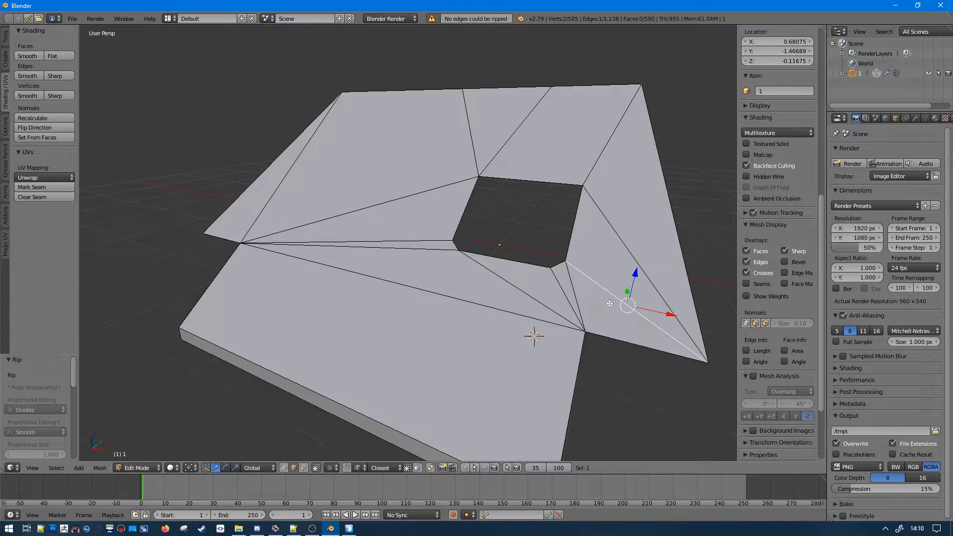
{"action": "key", "text": "v"}
{"action": "right_click", "coordinate": [611, 276]}
{"action": "right_click", "coordinate": [578, 291]}
{"action": "key", "text": "v"}
{"action": "right_click", "coordinate": [607, 315]}
{"action": "right_click", "coordinate": [558, 280]}
{"action": "key", "text": "v"}
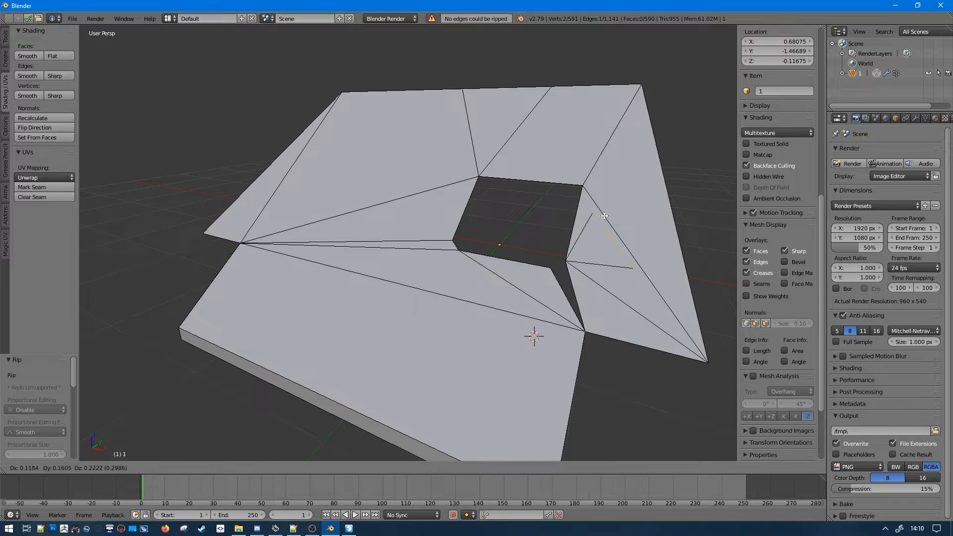
{"action": "right_click", "coordinate": [605, 215]}
{"action": "key", "text": "a"}
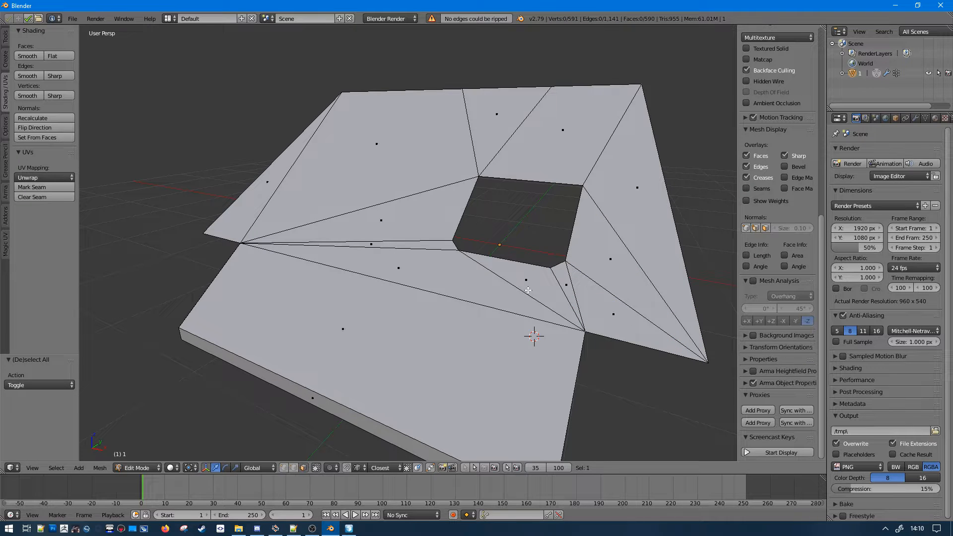
- Check that the small triangle below the gun opening is detached by test-moving it and cancelling
{"action": "right_click", "coordinate": [559, 283]}
{"action": "middle_click_drag", "start_coordinate": [580, 318], "coordinate": [529, 295]}
{"action": "key", "text": "g"}
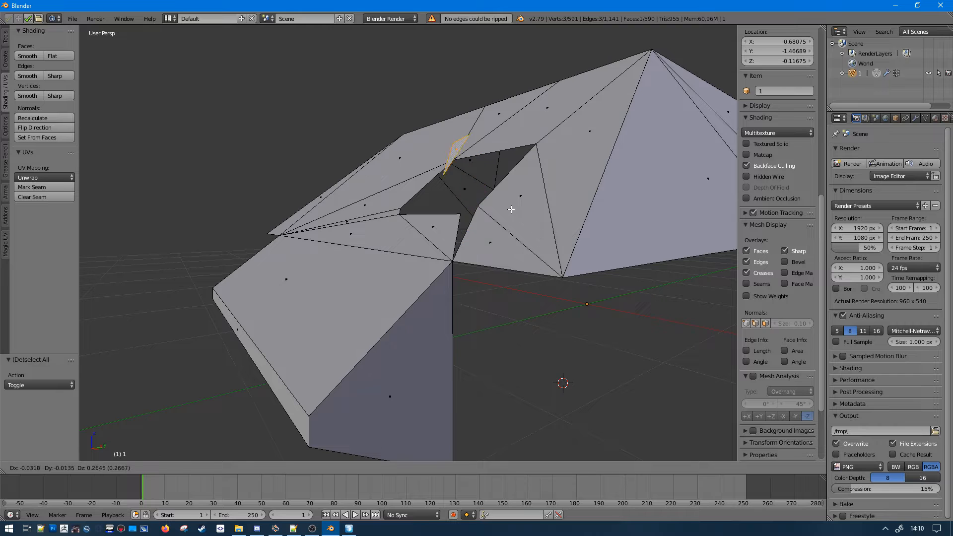
{"action": "right_click", "coordinate": [395, 130]}
{"action": "middle_click_drag", "start_coordinate": [395, 130], "coordinate": [444, 149]}
{"action": "key", "text": "g"}
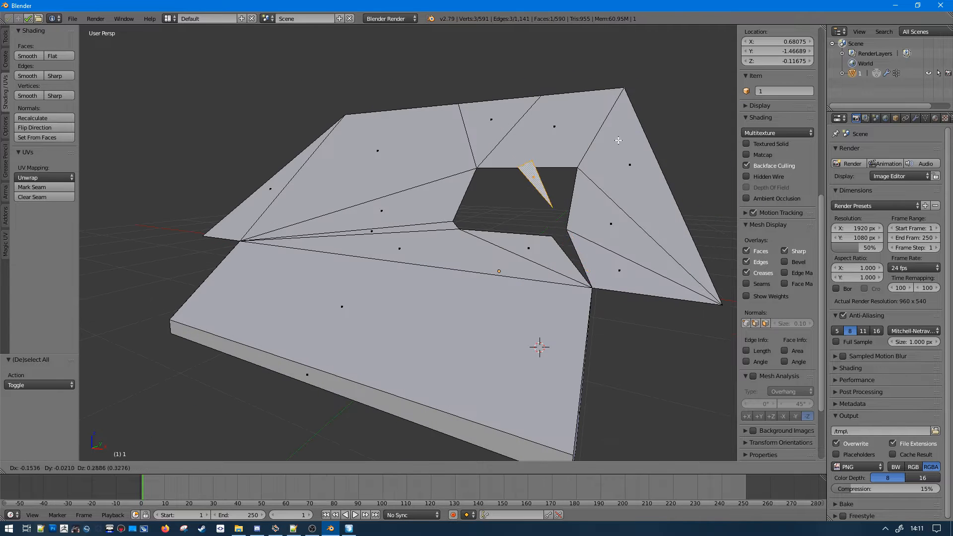
{"action": "right_click", "coordinate": [595, 119]}
{"action": "key", "text": "a"}
- Try triangulating the quad face directly above the gun opening
{"action": "right_click", "coordinate": [523, 137]}
{"action": "middle_click_drag", "start_coordinate": [524, 137], "coordinate": [482, 234]}
{"action": "scroll", "coordinate": [483, 234], "scroll_direction": "up", "scroll_amount": 1}
{"action": "key", "text": "ctrl+z"}
{"action": "key", "text": "ctrl+t"}
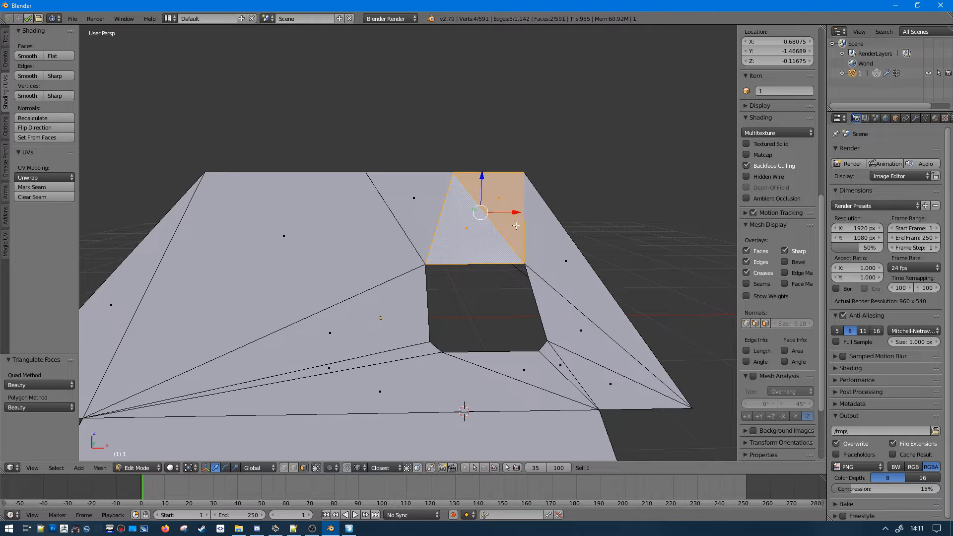
{"action": "key", "text": "a"}
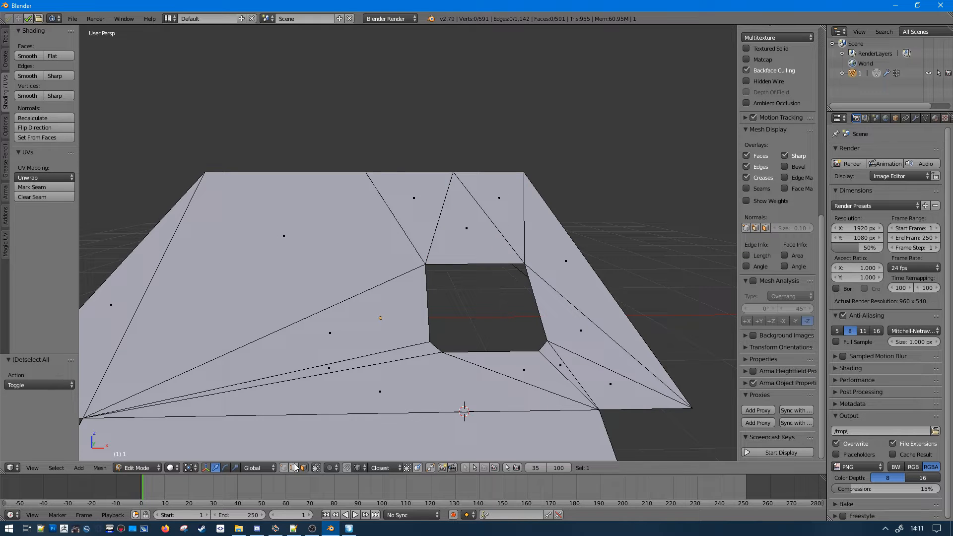
- Try ripping the new diagonal above the gun opening, and undo both the rip and the triangulation
{"action": "right_click", "coordinate": [479, 199]}
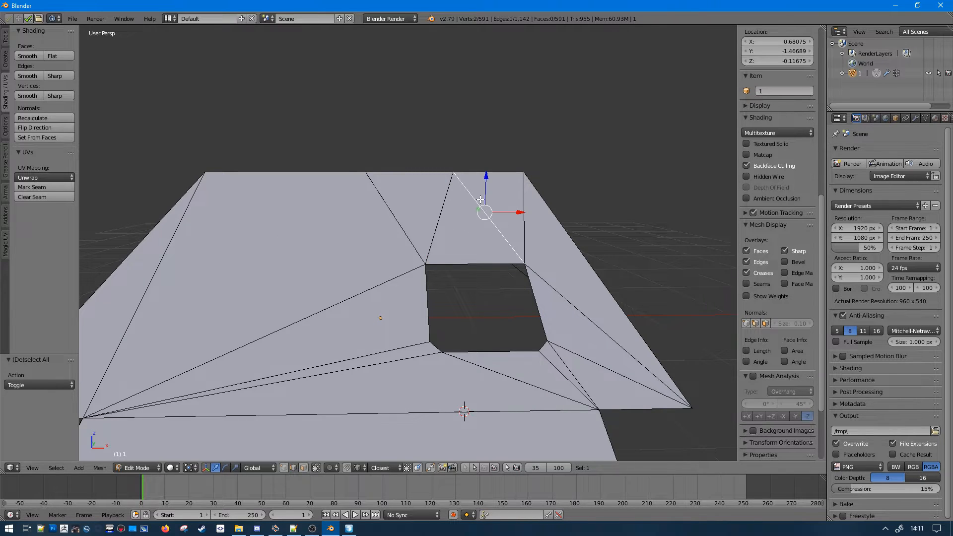
{"action": "middle_click_drag", "start_coordinate": [492, 206], "coordinate": [519, 208], "text": "shift"}
{"action": "scroll", "coordinate": [484, 217], "scroll_direction": "up", "scroll_amount": 1}
{"action": "key", "text": "shift+d"}
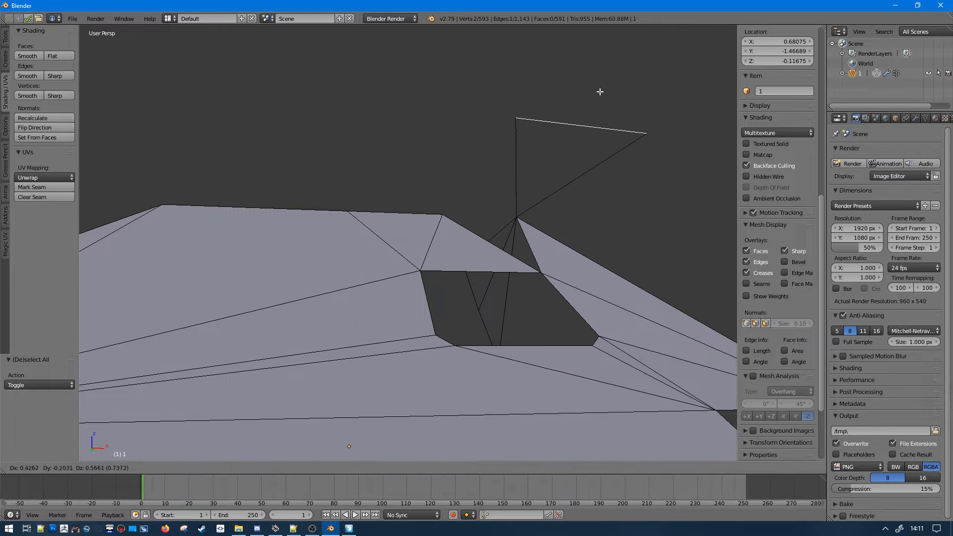
{"action": "right_click", "coordinate": [560, 174]}
{"action": "key", "text": "ctrl+z"}
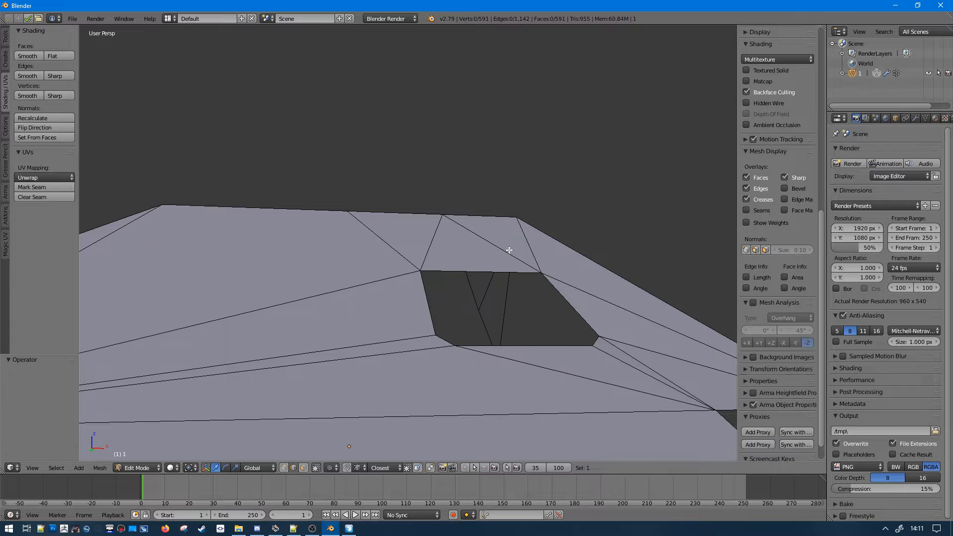
{"action": "key", "text": "3"}
{"action": "right_click", "coordinate": [500, 249]}
{"action": "key", "text": "a"}
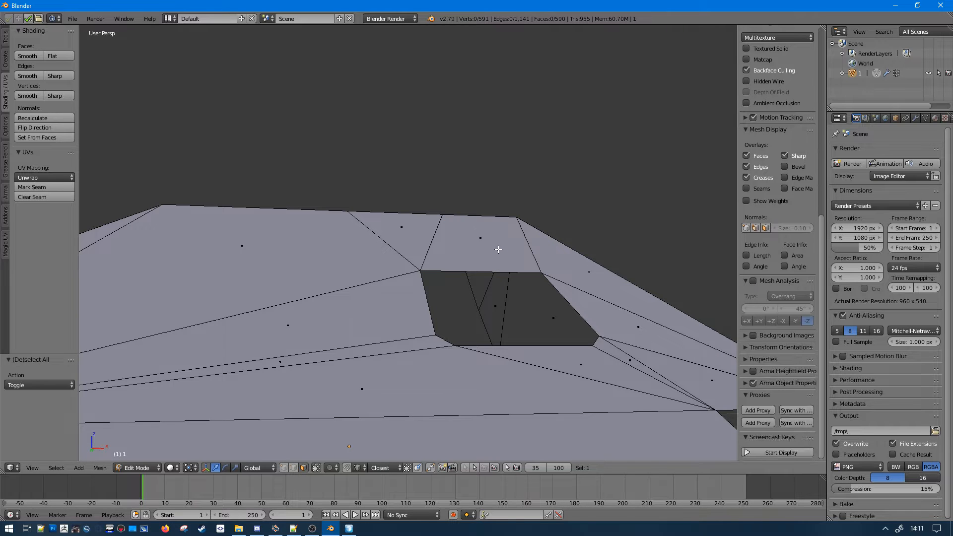
- Test-move the quad above the gun opening and the large front plate face to check their separation, cancelling each move
{"action": "right_click", "coordinate": [480, 253]}
{"action": "key", "text": "g"}
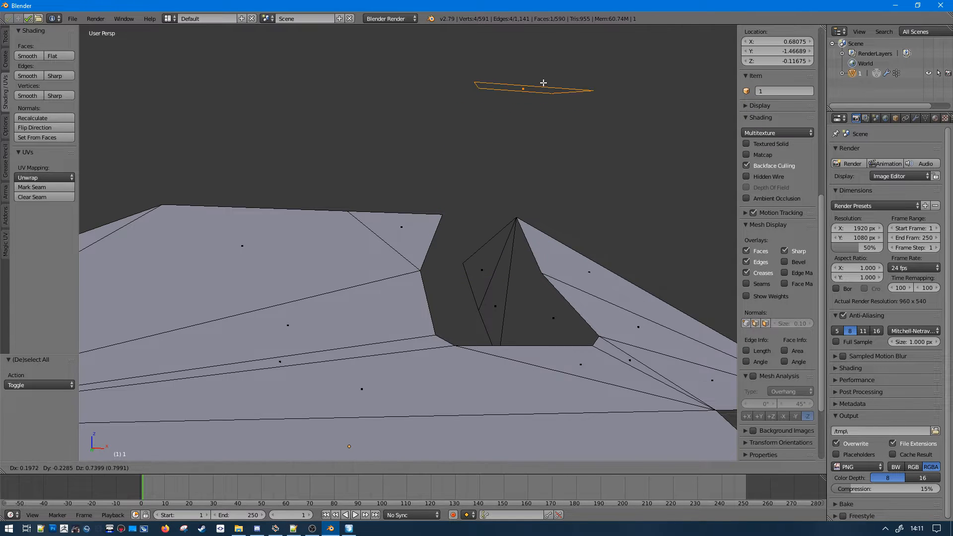
{"action": "right_click", "coordinate": [539, 147]}
{"action": "key", "text": "a"}
{"action": "right_click", "coordinate": [338, 236]}
{"action": "key", "text": "g"}
{"action": "right_click", "coordinate": [398, 169]}
{"action": "scroll", "coordinate": [339, 241], "scroll_direction": "down", "scroll_amount": 3}
{"action": "middle_click_drag", "start_coordinate": [398, 169], "coordinate": [256, 186]}
{"action": "key", "text": "g"}
{"action": "right_click", "coordinate": [402, 137]}
{"action": "key", "text": "a"}
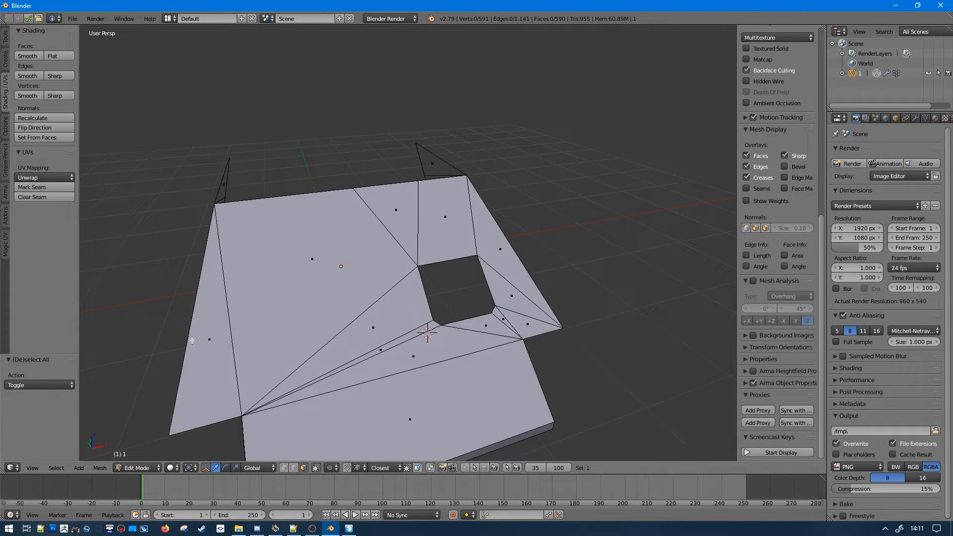
- Examine the side wall's diagonal edges for flatness, using a front orthographic wireframe view
{"action": "middle_click_drag", "start_coordinate": [281, 319], "coordinate": [377, 300]}
{"action": "right_click", "coordinate": [328, 349]}
{"action": "scroll", "coordinate": [328, 349], "scroll_direction": "down", "scroll_amount": 4}
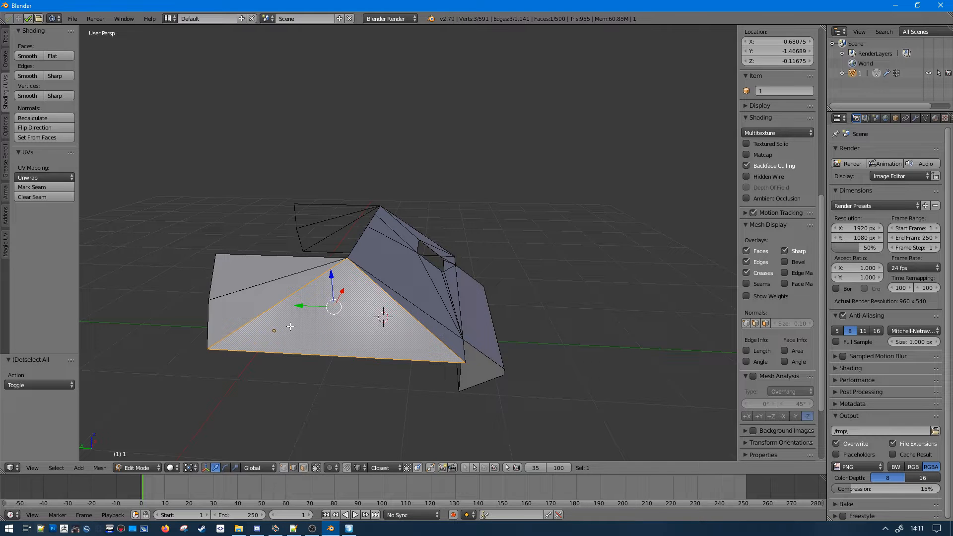
{"action": "right_click", "coordinate": [286, 293]}
{"action": "middle_click_drag", "start_coordinate": [287, 293], "coordinate": [392, 270]}
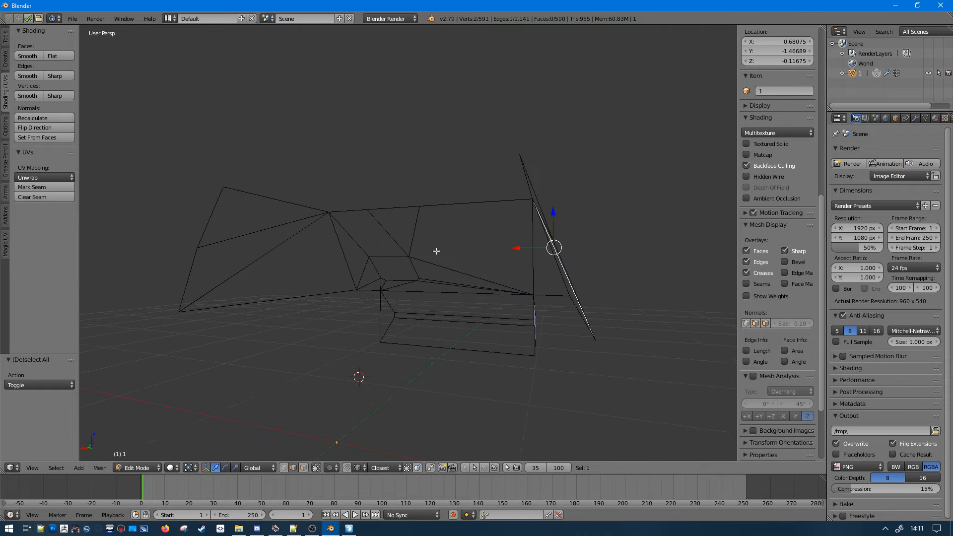
{"action": "key", "text": "z"}
{"action": "key", "text": "KP_1"}
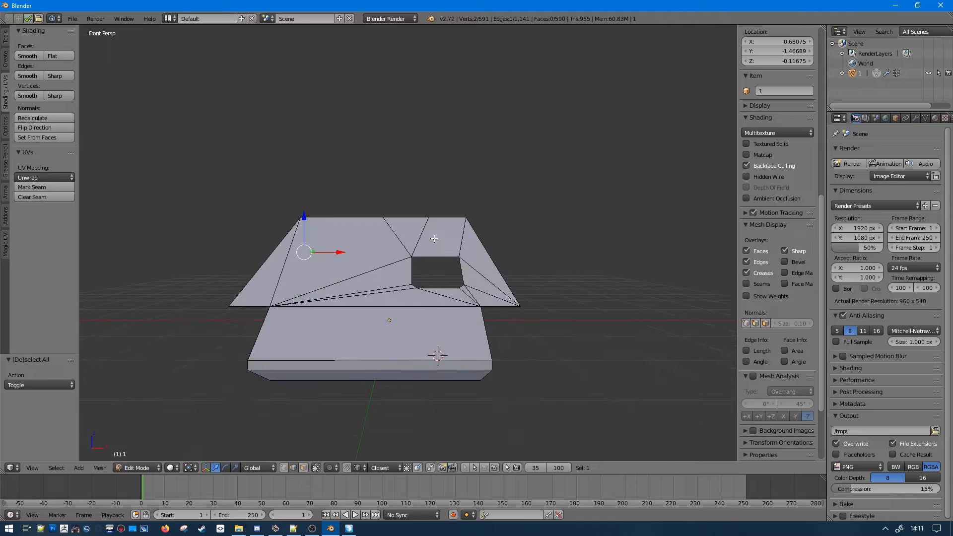
{"action": "key", "text": "KP_5"}
{"action": "key", "text": "z"}
{"action": "key", "text": "KP_Decimal"}
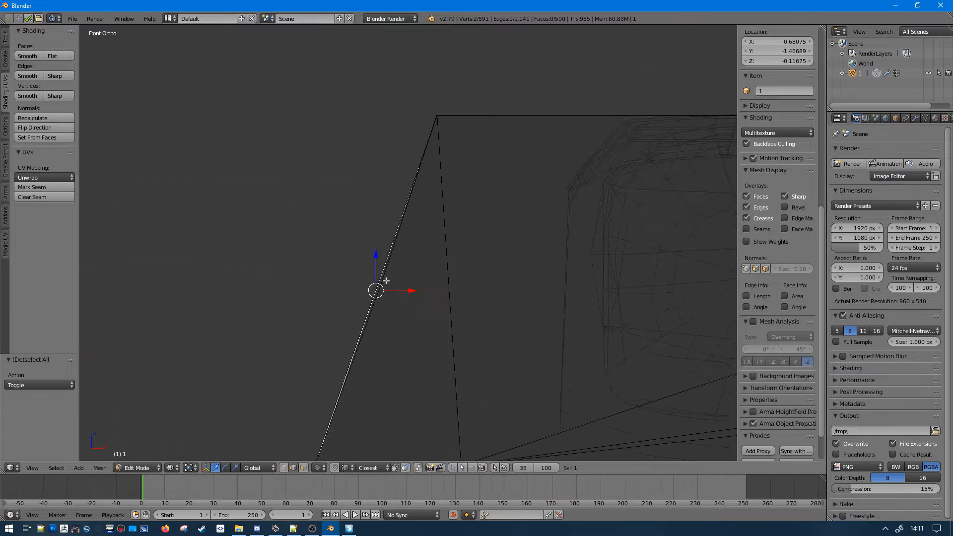
{"action": "middle_click_drag", "start_coordinate": [386, 281], "coordinate": [424, 244]}
- Dissolve only the upper diagonal edge of the side wall together with its vertex on the rear border
{"action": "right_click", "coordinate": [387, 252], "text": "shift"}
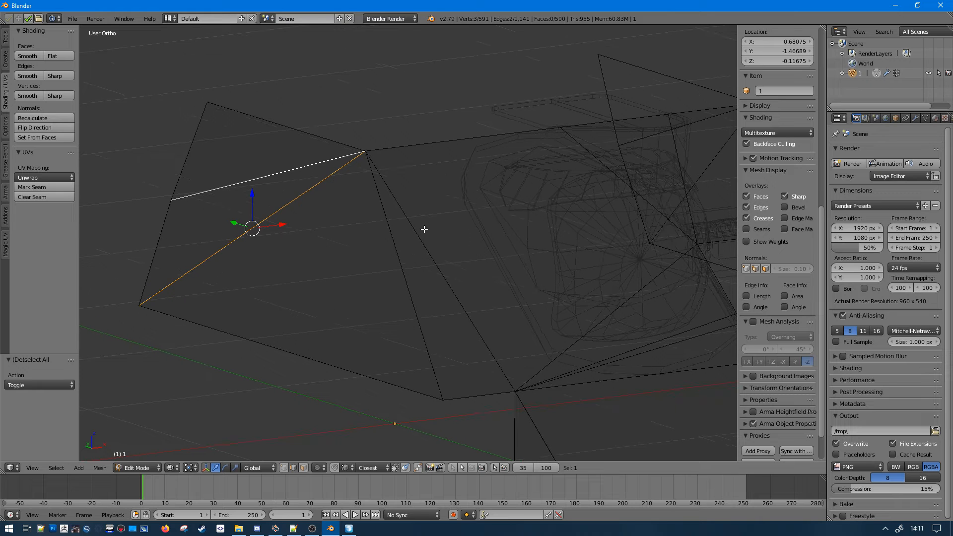
{"action": "key", "text": "ctrl+x"}
{"action": "key", "text": "ctrl+z"}
{"action": "key", "text": "ctrl+x"}
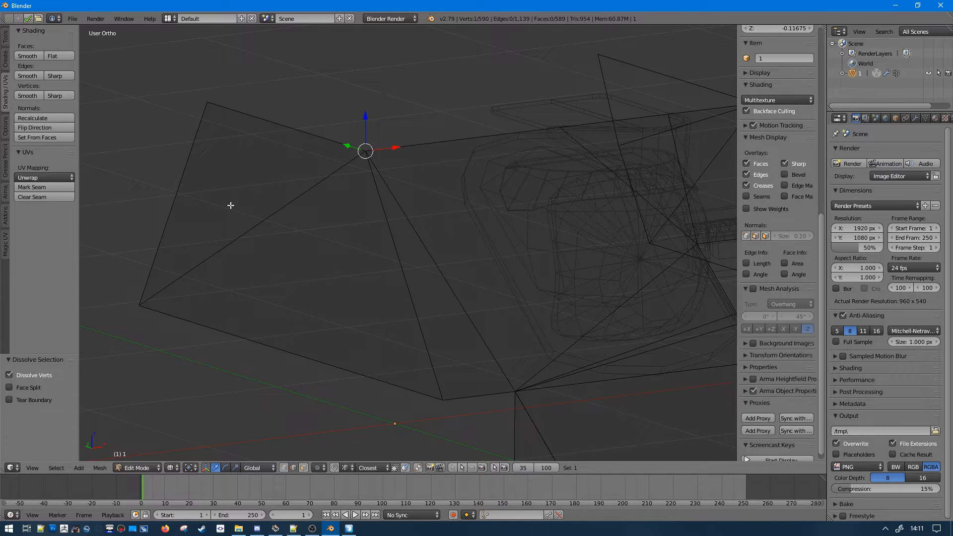
- Try moving and dissolving the side wall's remaining diagonal edge, and restore it
{"action": "right_click", "coordinate": [231, 206]}
{"action": "key", "text": "g"}
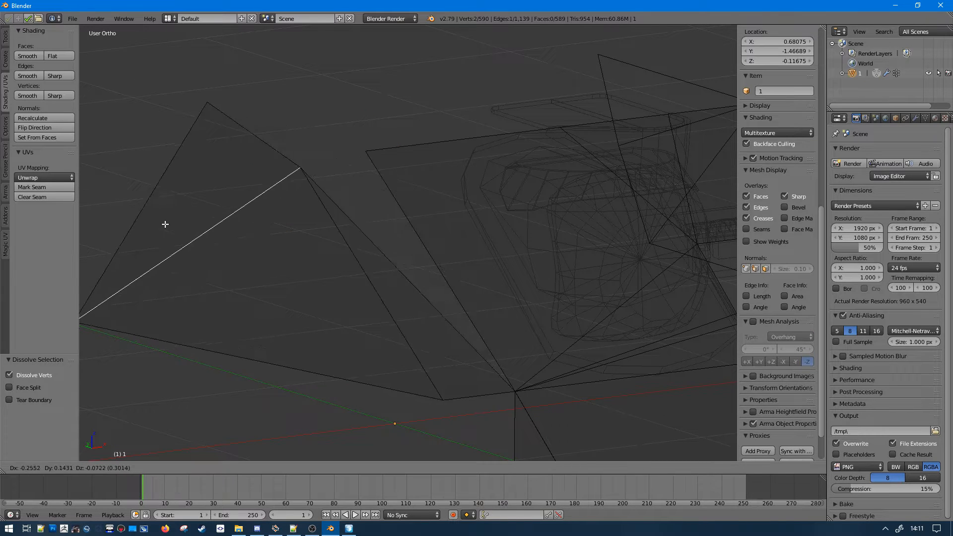
{"action": "right_click", "coordinate": [165, 224]}
{"action": "key", "text": "ctrl+x"}
{"action": "key", "text": "ctrl+z"}
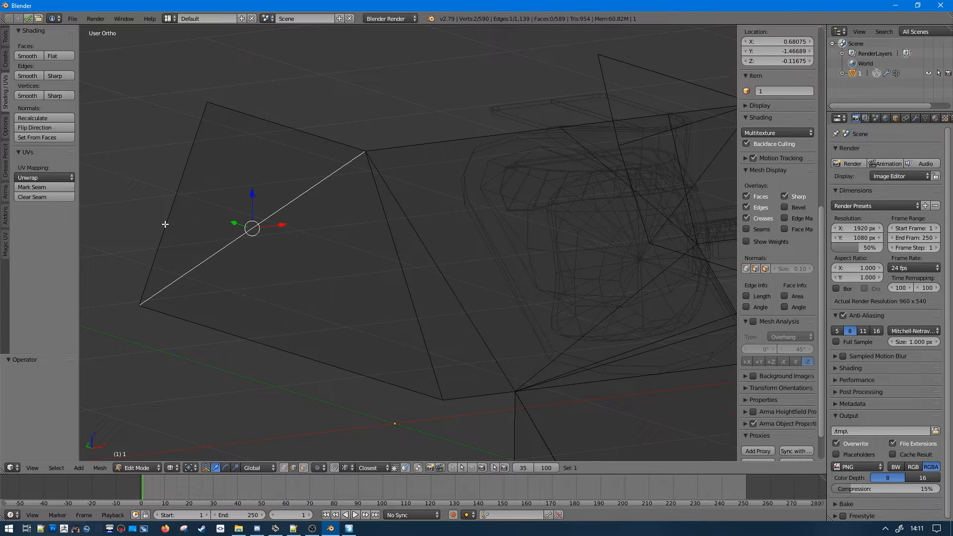
- Rip the side wall's remaining diagonal edge, leaving the vertices in place
{"action": "key", "text": "a"}
{"action": "right_click", "coordinate": [293, 227]}
{"action": "key", "text": "v"}
{"action": "right_click", "coordinate": [309, 267]}
{"action": "key", "text": "z"}
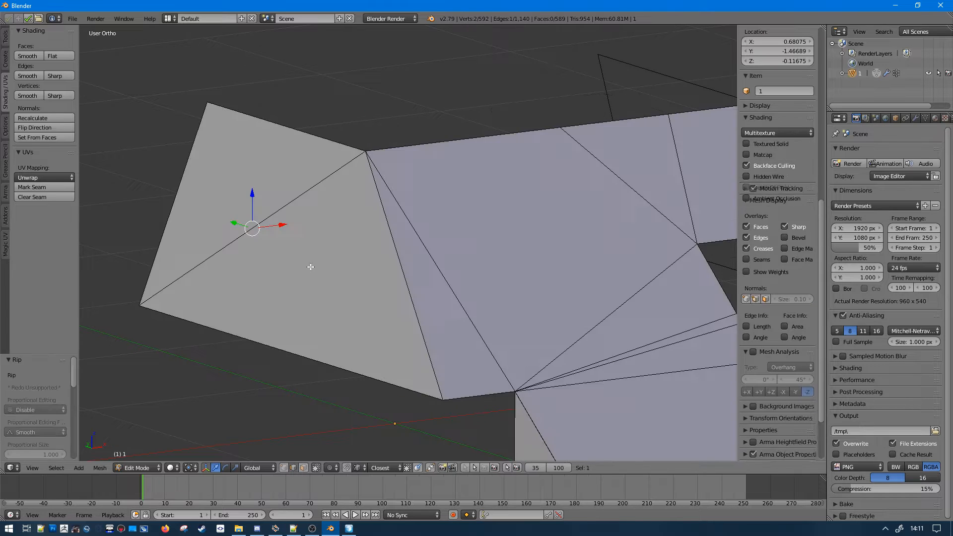
- Dissolve the upper diagonal edge and its rear border vertex on the opposite side wall, and select the remaining diagonal
{"action": "scroll", "coordinate": [311, 269], "scroll_direction": "down", "scroll_amount": 2}
{"action": "mouse_move", "coordinate": [311, 268]}
{"action": "middle_mouse_down"}
{"action": "mouse_move", "coordinate": [361, 251]}
{"action": "mouse_move", "coordinate": [650, 254]}
{"action": "middle_mouse_up"}
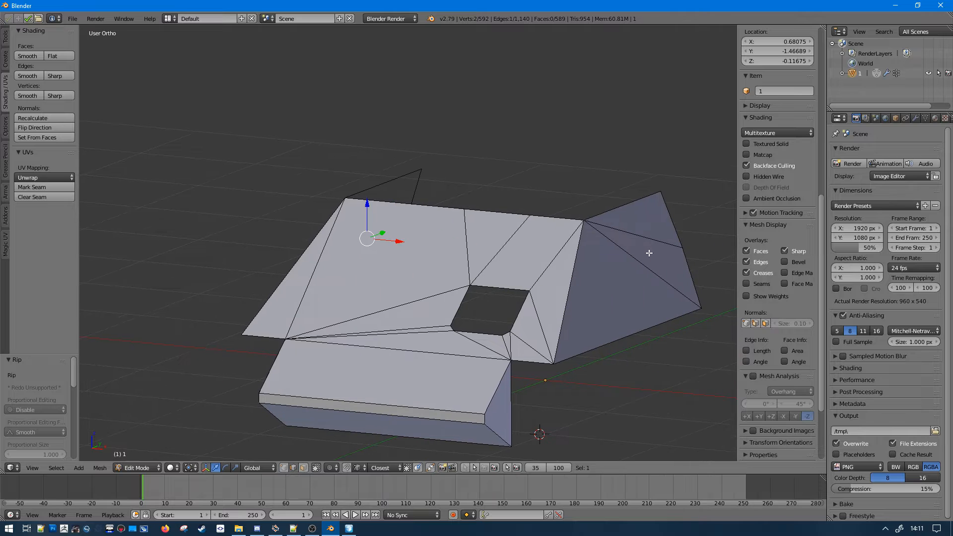
{"action": "key", "text": "ctrl+x"}
{"action": "right_click", "coordinate": [634, 245]}
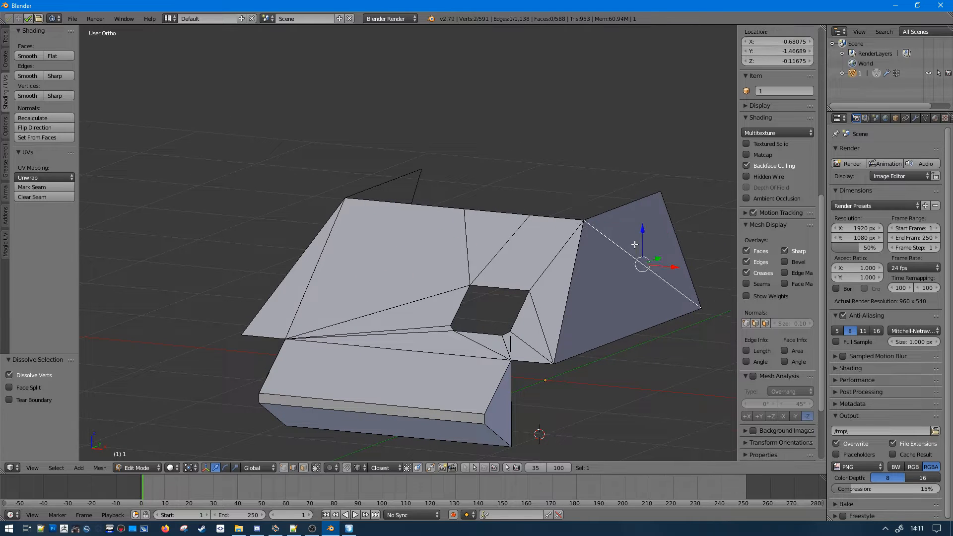
- Rip the side wall's diagonal edge and the edge joining that wall to the sloped front plate, leaving the vertices in place
{"action": "key", "text": "v"}
{"action": "right_click", "coordinate": [648, 295]}
{"action": "right_click", "coordinate": [585, 287]}
{"action": "key", "text": "v"}
{"action": "right_click", "coordinate": [600, 296]}
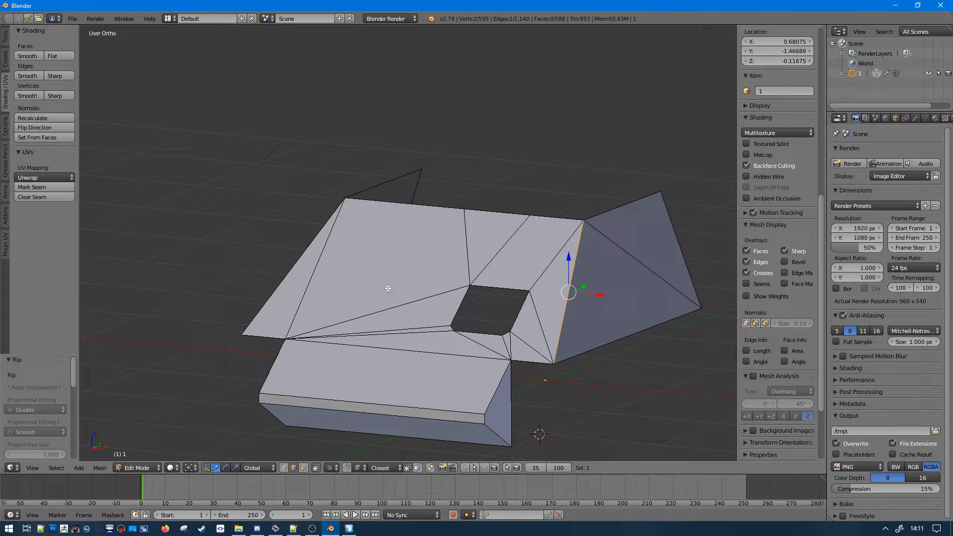
- Rip the edge joining the front plate to the opposite side wall in place, try ripping that wall's diagonal, and clear the selection
{"action": "right_click", "coordinate": [305, 256]}
{"action": "key", "text": "v"}
{"action": "right_click", "coordinate": [237, 267]}
{"action": "middle_click_drag", "start_coordinate": [236, 267], "coordinate": [310, 274]}
{"action": "right_click", "coordinate": [292, 247]}
{"action": "key", "text": "v"}
{"action": "key", "text": "a"}
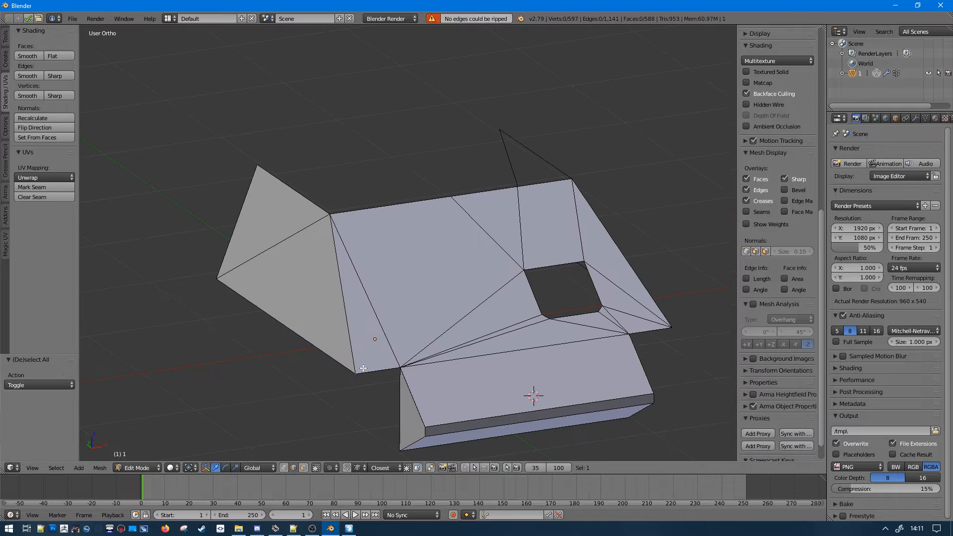
- Test-move the large faces of the upper front plate one by one, cancelling each move, to check whether they are separated
{"action": "right_click", "coordinate": [402, 271]}
{"action": "key", "text": "g"}
{"action": "right_click", "coordinate": [467, 198]}
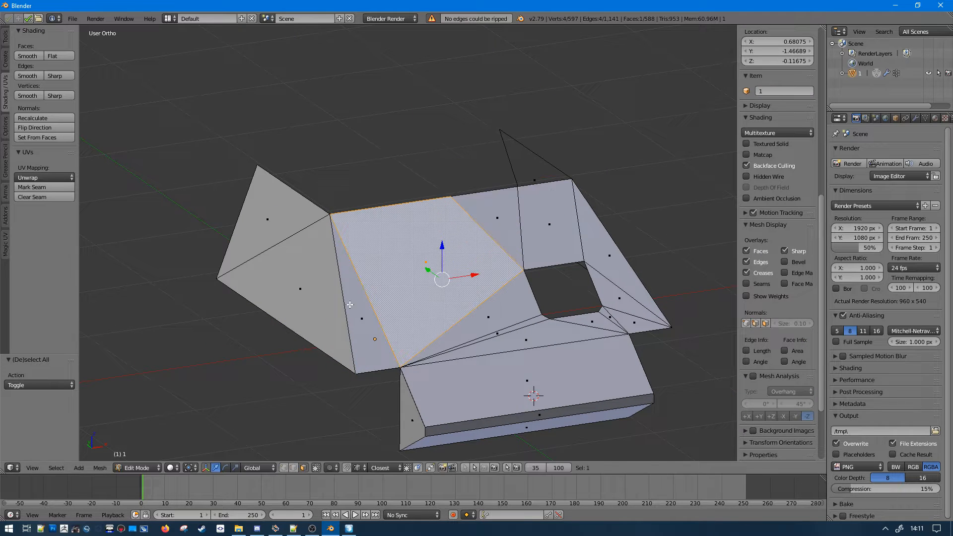
{"action": "right_click", "coordinate": [342, 306]}
{"action": "right_click", "coordinate": [356, 314]}
{"action": "key", "text": "g"}
{"action": "right_click", "coordinate": [440, 217]}
{"action": "right_click", "coordinate": [477, 310]}
{"action": "key", "text": "g"}
{"action": "right_click", "coordinate": [571, 217]}
{"action": "right_click", "coordinate": [555, 219]}
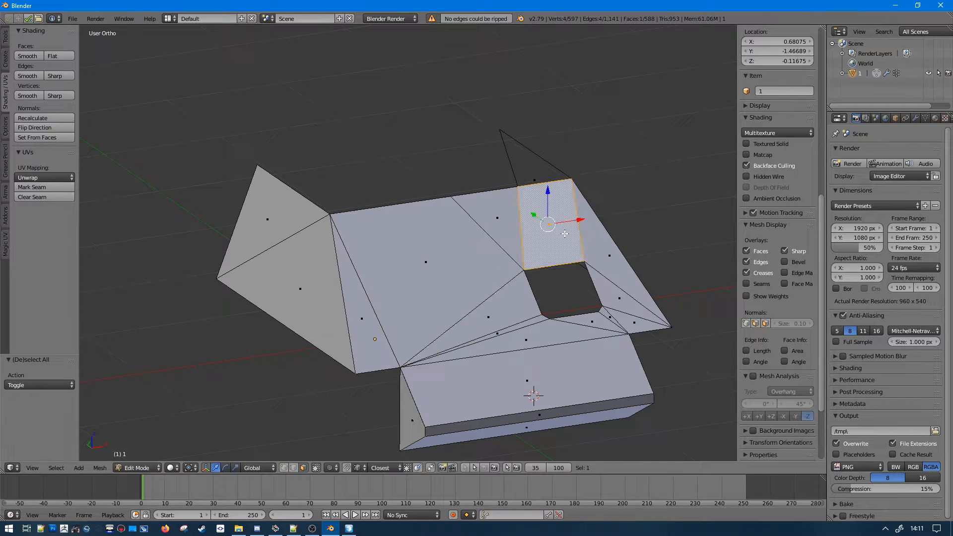
{"action": "key", "text": "g"}
{"action": "right_click", "coordinate": [582, 149]}
{"action": "right_click", "coordinate": [505, 202]}
{"action": "key", "text": "g"}
{"action": "right_click", "coordinate": [543, 117]}
{"action": "right_click", "coordinate": [586, 262]}
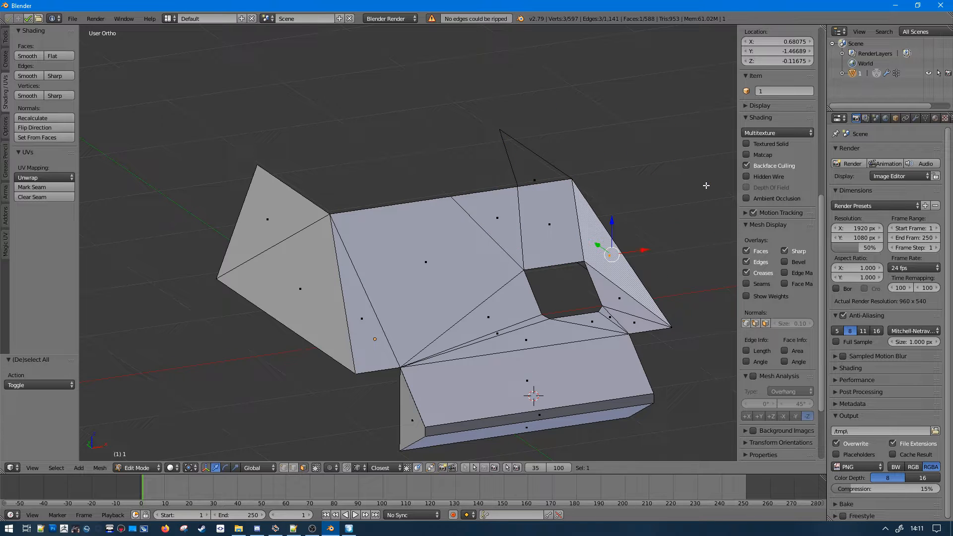
- Test-move the small triangular faces around the hatch opening, cancelling each move, to check whether they are detached
{"action": "right_click", "coordinate": [607, 287]}
{"action": "key", "text": "g"}
{"action": "right_click", "coordinate": [678, 206]}
{"action": "right_click", "coordinate": [609, 323]}
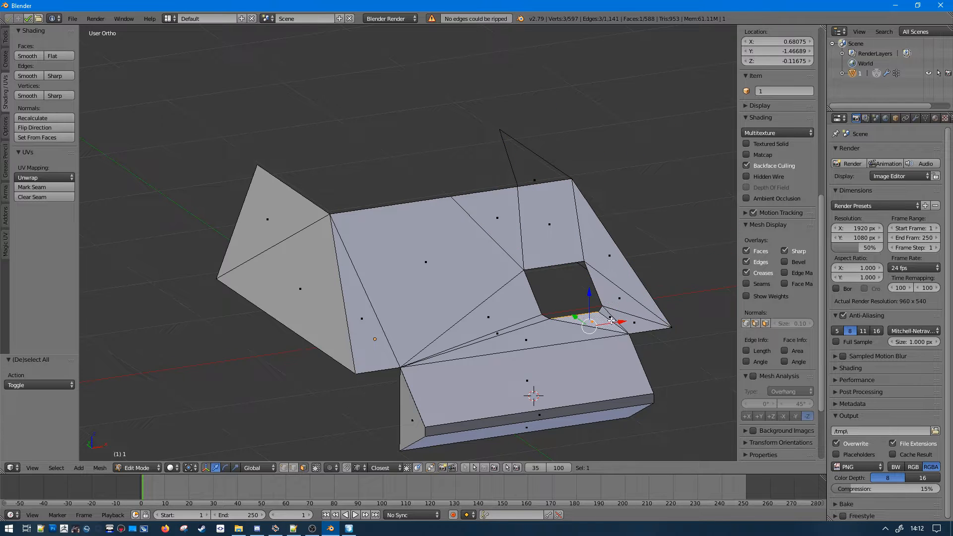
{"action": "right_click", "coordinate": [613, 321]}
{"action": "key", "text": "g"}
{"action": "right_click", "coordinate": [655, 306]}
{"action": "right_click", "coordinate": [638, 322]}
{"action": "key", "text": "g"}
{"action": "right_click", "coordinate": [656, 302]}
{"action": "right_click", "coordinate": [594, 321]}
{"action": "key", "text": "g"}
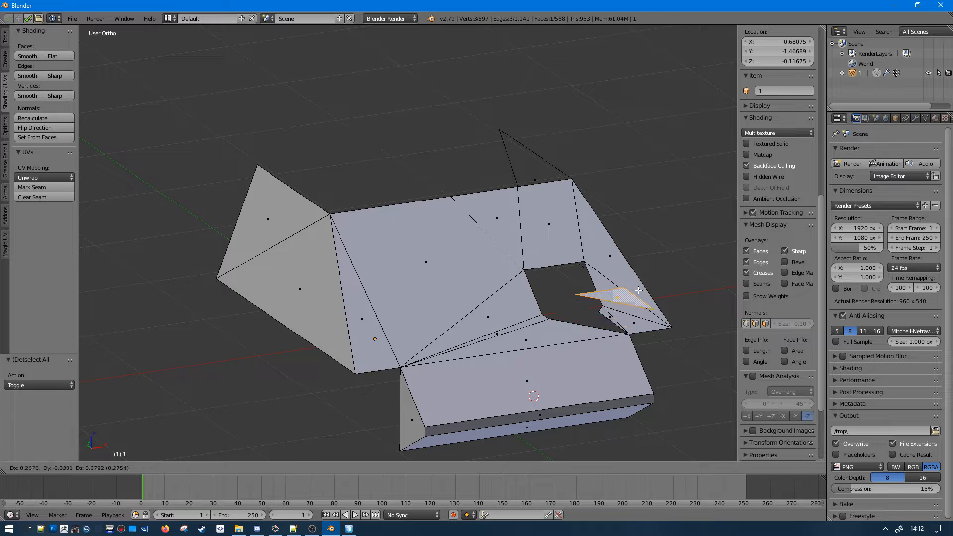
{"action": "right_click", "coordinate": [619, 292]}
{"action": "right_click", "coordinate": [563, 329]}
{"action": "key", "text": "g"}
{"action": "right_click", "coordinate": [556, 284]}
{"action": "right_click", "coordinate": [500, 332]}
{"action": "right_click", "coordinate": [510, 297]}
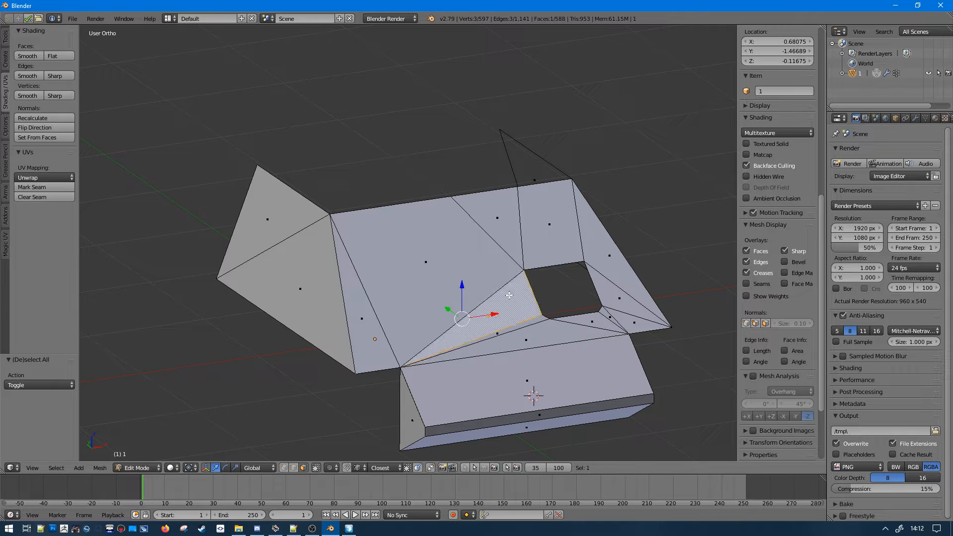
{"action": "key", "text": "g"}
{"action": "right_click", "coordinate": [552, 240]}
{"action": "right_click", "coordinate": [521, 341]}
- Check the lower front plate and the side wall faces for separation with cancelled test moves
{"action": "right_click", "coordinate": [544, 367]}
{"action": "key", "text": "g"}
{"action": "right_click", "coordinate": [654, 328]}
{"action": "middle_click_drag", "start_coordinate": [656, 320], "coordinate": [578, 296]}
{"action": "right_click", "coordinate": [580, 285]}
{"action": "key", "text": "g"}
{"action": "right_click", "coordinate": [630, 217]}
{"action": "right_click", "coordinate": [642, 238]}
{"action": "key", "text": "g"}
{"action": "right_click", "coordinate": [687, 196]}
- Select all faces of the upper and lower sloped front plates, leaving the side wall triangle out of the selection
{"action": "middle_click_drag", "start_coordinate": [446, 179], "coordinate": [576, 244]}
{"action": "key", "text": "a"}
{"action": "scroll", "coordinate": [530, 223], "scroll_direction": "down", "scroll_amount": 3}
{"action": "right_click", "coordinate": [502, 311]}
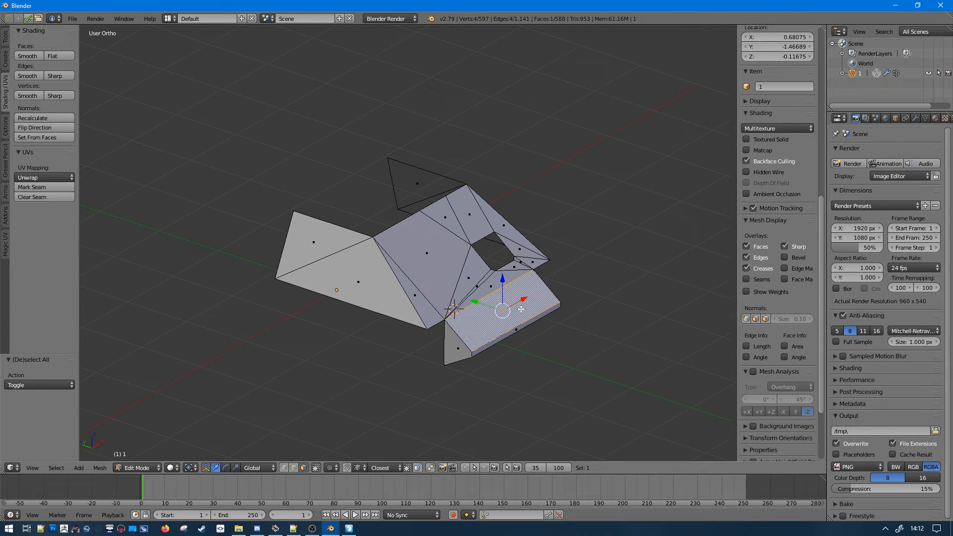
{"action": "right_click", "coordinate": [435, 243], "text": "ctrl"}
{"action": "middle_click_drag", "start_coordinate": [435, 244], "coordinate": [474, 304]}
{"action": "right_click", "coordinate": [474, 303], "text": "ctrl"}
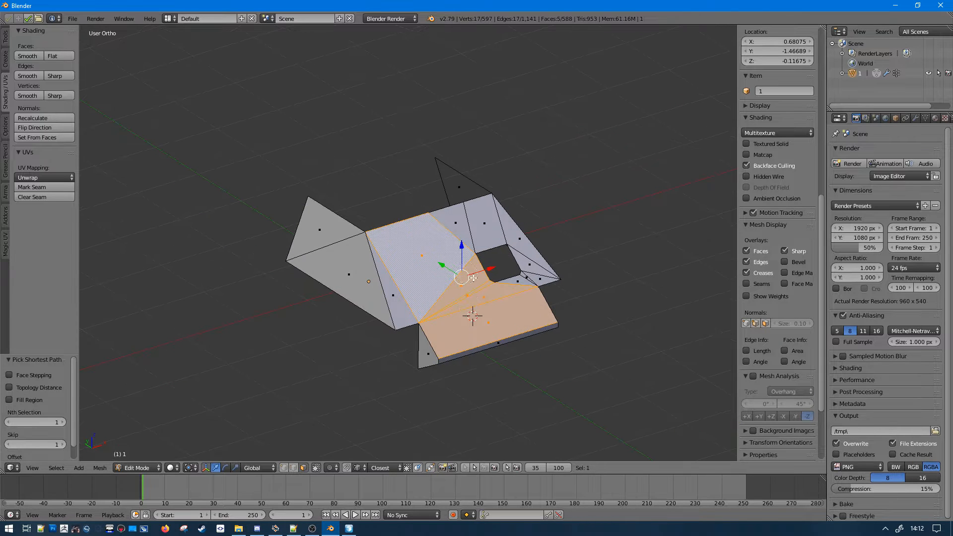
{"action": "right_click", "coordinate": [529, 263], "text": "ctrl"}
{"action": "right_click", "coordinate": [467, 219], "text": "ctrl"}
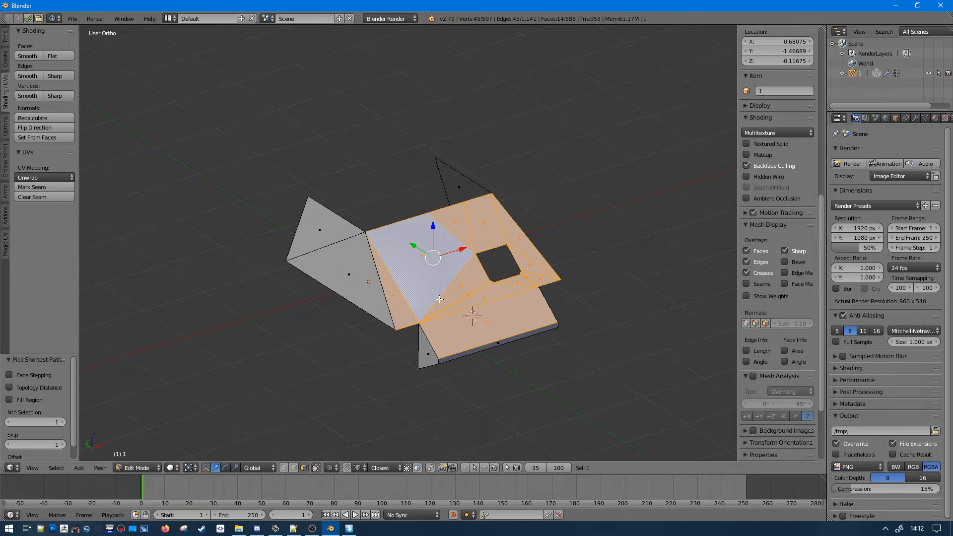
{"action": "middle_click_drag", "start_coordinate": [440, 299], "coordinate": [316, 275]}
{"action": "right_click", "coordinate": [478, 268], "text": "shift"}
{"action": "key", "text": "KP_3"}
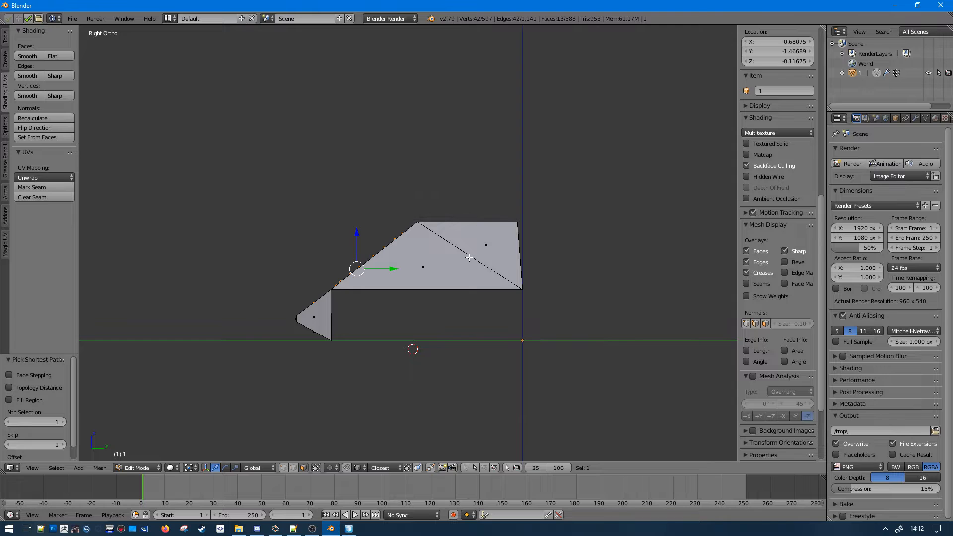
{"action": "scroll", "coordinate": [469, 257], "scroll_direction": "up", "scroll_amount": 4}
{"action": "key", "text": "z"}
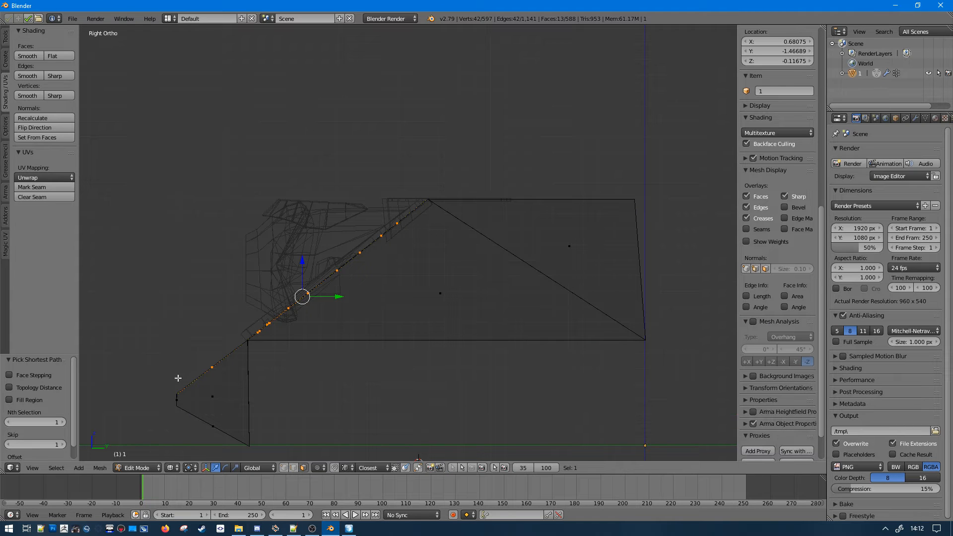
{"action": "middle_click_drag", "start_coordinate": [315, 313], "coordinate": [364, 221], "text": "shift"}
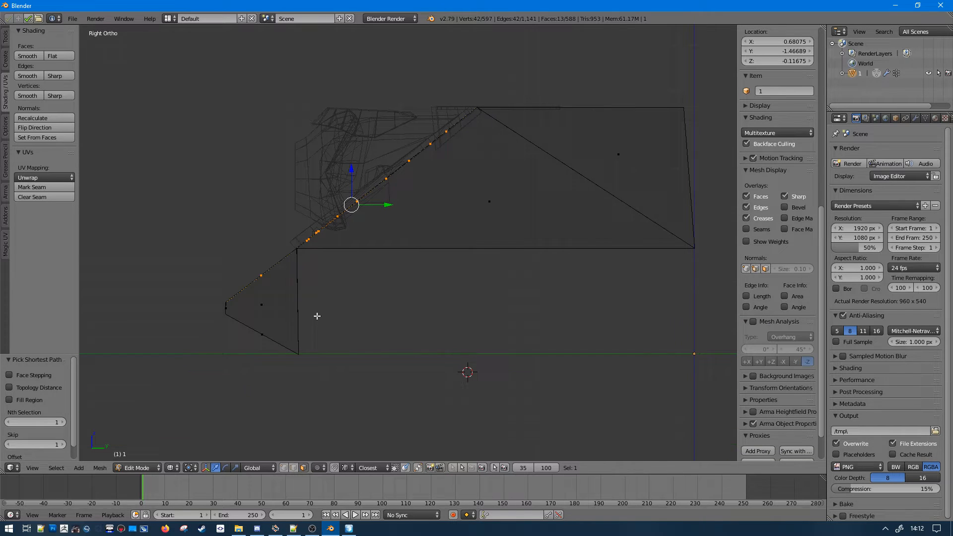
{"action": "right_click", "coordinate": [256, 342], "text": "shift"}
{"action": "middle_click_drag", "start_coordinate": [256, 342], "coordinate": [300, 298]}
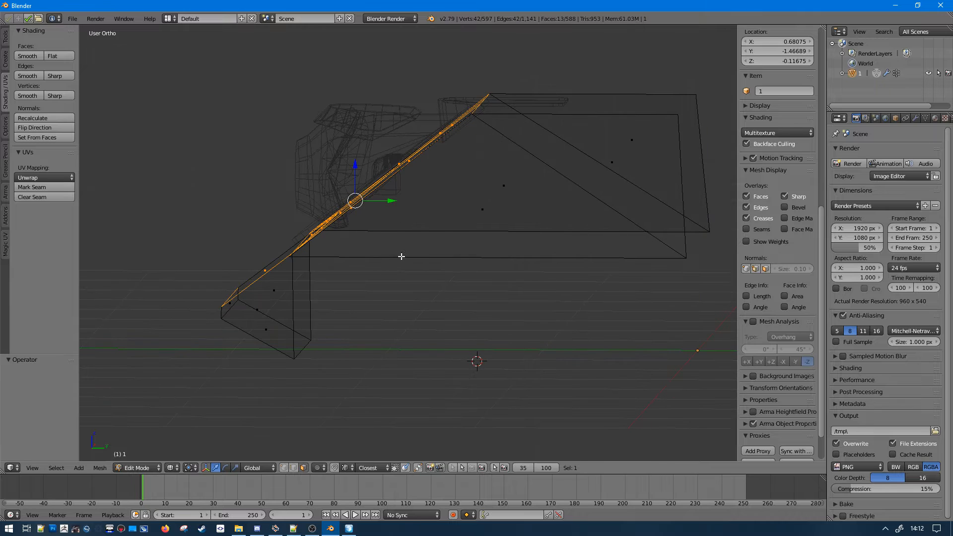
{"action": "key", "text": "e"}
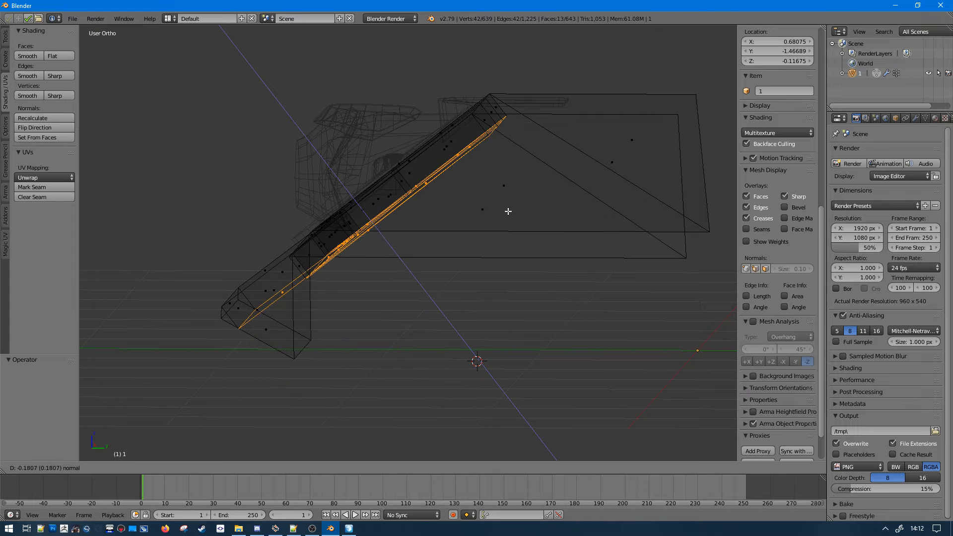
{"action": "key", "text": "Escape"}
{"action": "key", "text": "KP_3"}
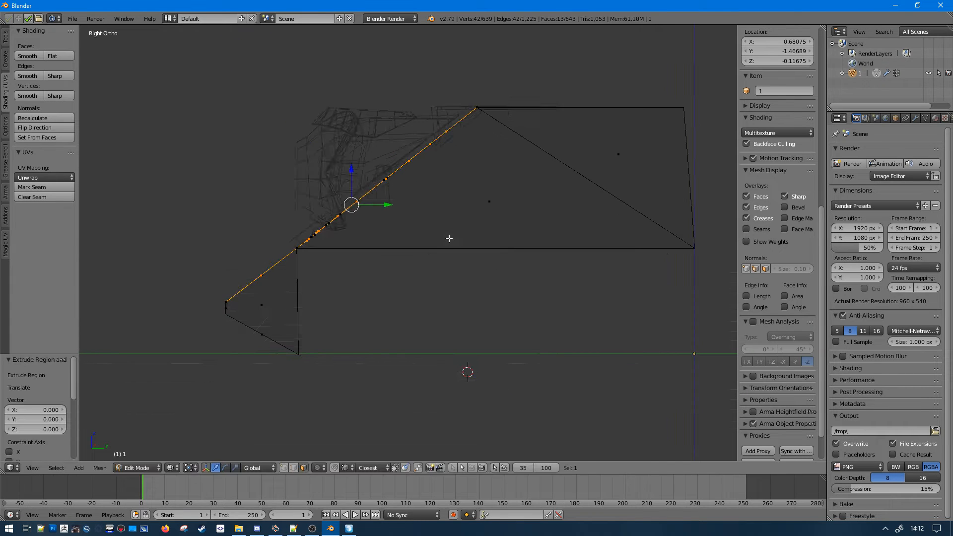
{"action": "key", "text": "ctrl+z"}
- Try extruding the selected front plate faces inward along their normal by -0.05
{"action": "key", "text": "e"}
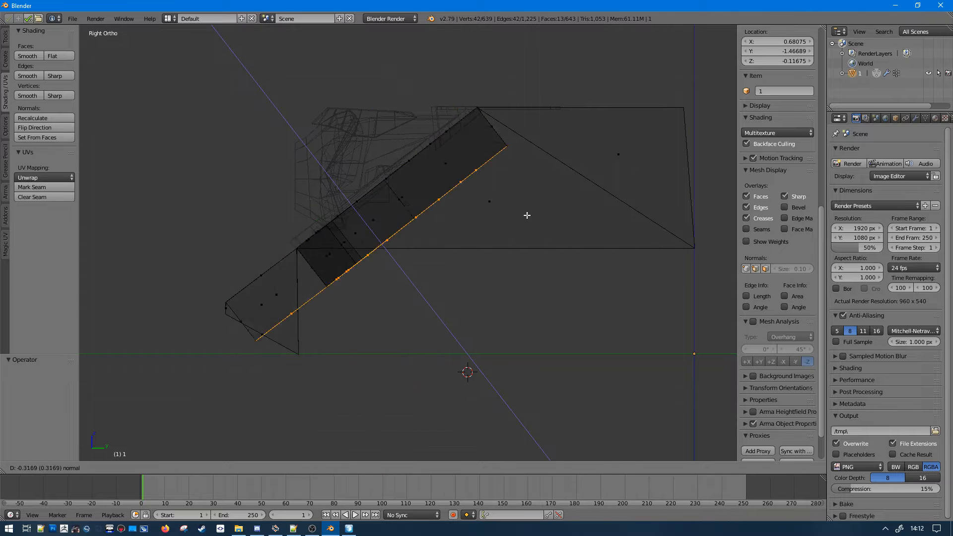
{"action": "left_click", "coordinate": [512, 174]}
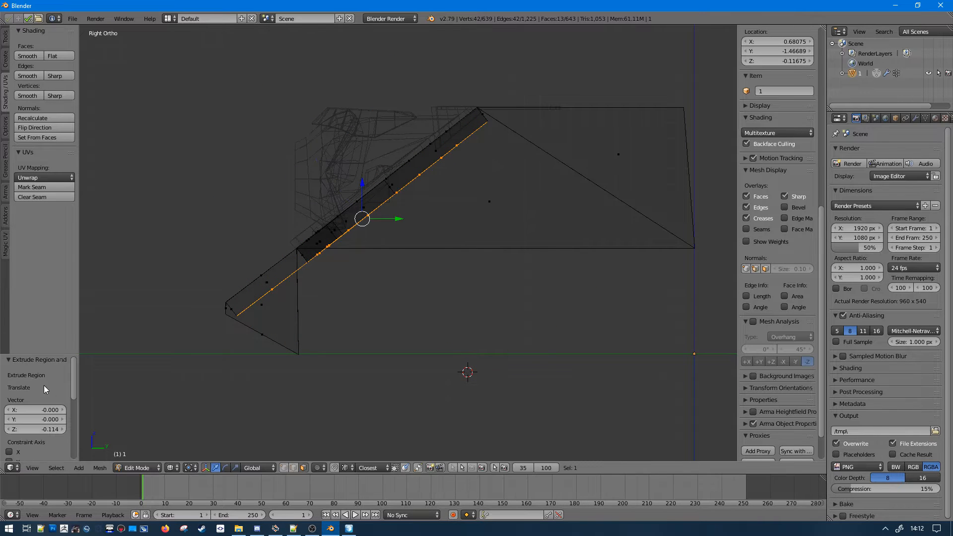
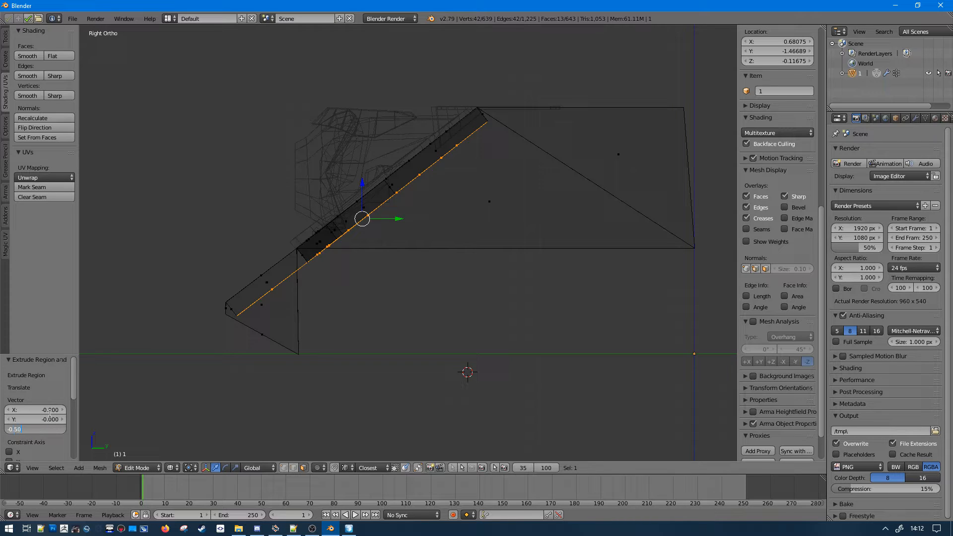
{"action": "key", "text": "Return"}
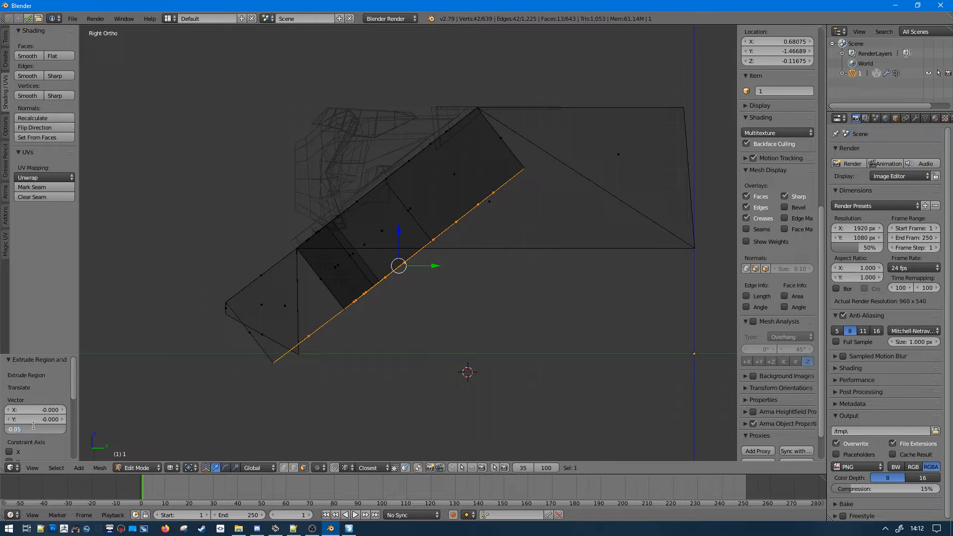
{"action": "key", "text": "Return"}
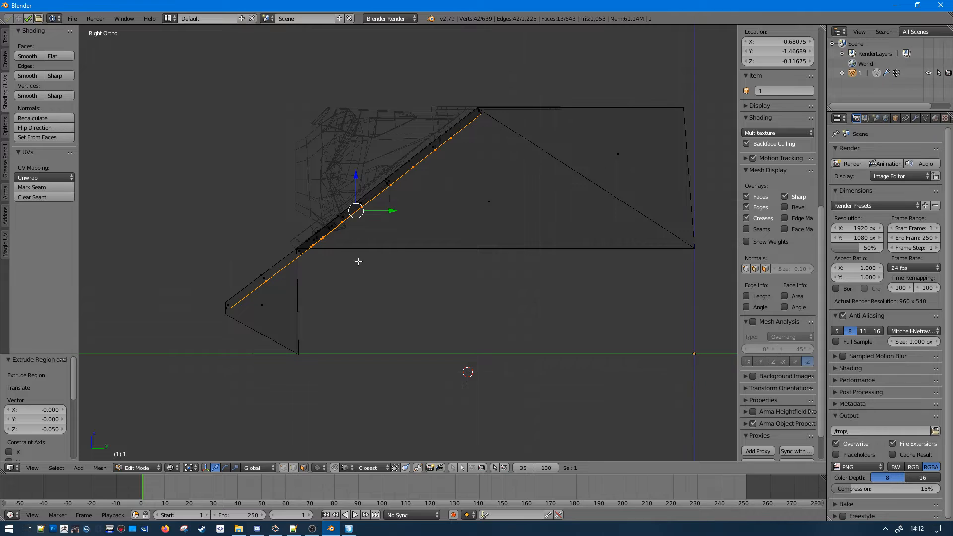
- Select everything linked to the extruded front faces, recalculate the normals, and clear the selection
{"action": "key", "text": "z"}
{"action": "middle_click_drag", "start_coordinate": [359, 261], "coordinate": [477, 227]}
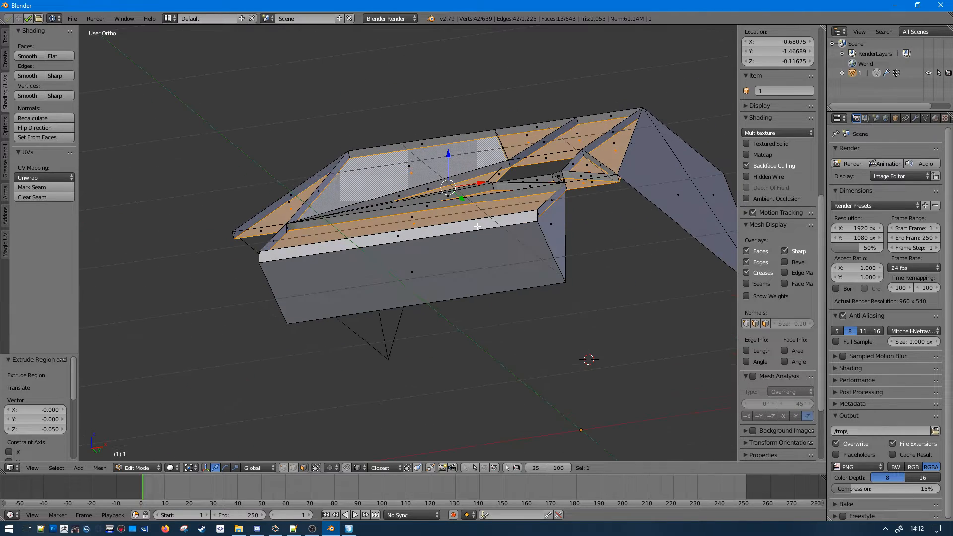
{"action": "key", "text": "ctrl+l"}
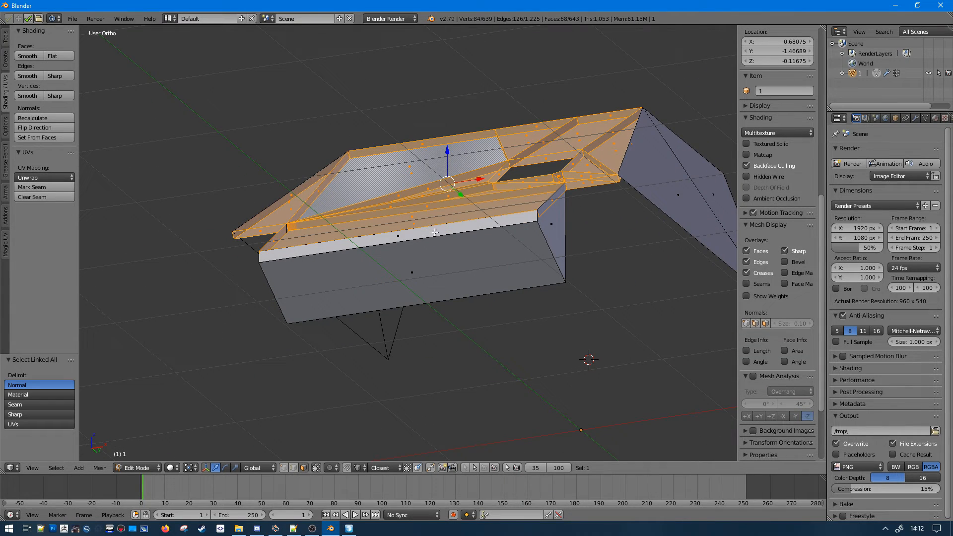
{"action": "middle_click_drag", "start_coordinate": [371, 163], "coordinate": [19, 171]}
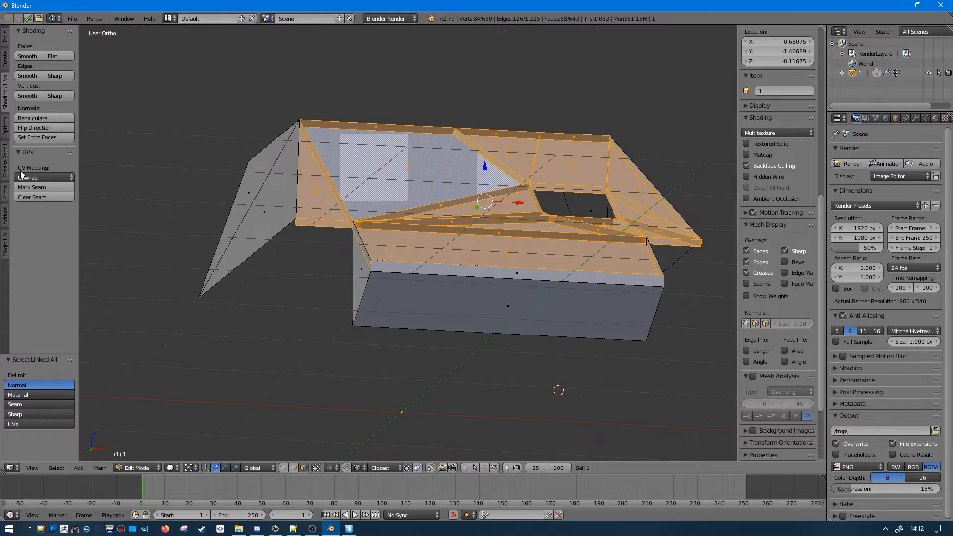
{"action": "left_click", "coordinate": [35, 118]}
{"action": "middle_click_drag", "start_coordinate": [298, 164], "coordinate": [477, 136]}
{"action": "key", "text": "a"}
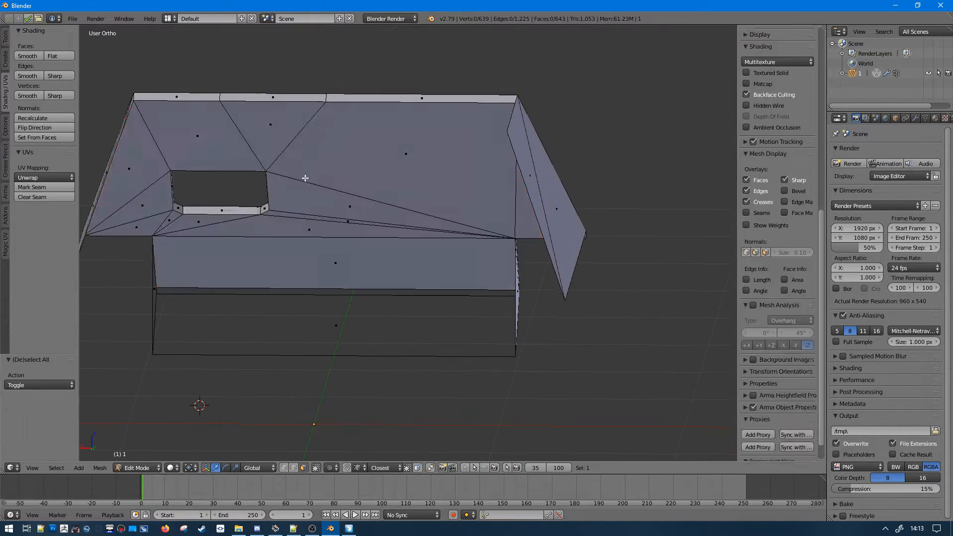
- Select the extruded pieces beside the hatch opening as linked components and test-move them, cancelling each move
{"action": "scroll", "coordinate": [338, 156], "scroll_direction": "up", "scroll_amount": 4}
{"action": "key", "text": "Tab"}
{"action": "middle_click_drag", "start_coordinate": [339, 156], "coordinate": [402, 214]}
{"action": "key", "text": "Tab"}
{"action": "right_click", "coordinate": [401, 214]}
{"action": "key", "text": "ctrl+l"}
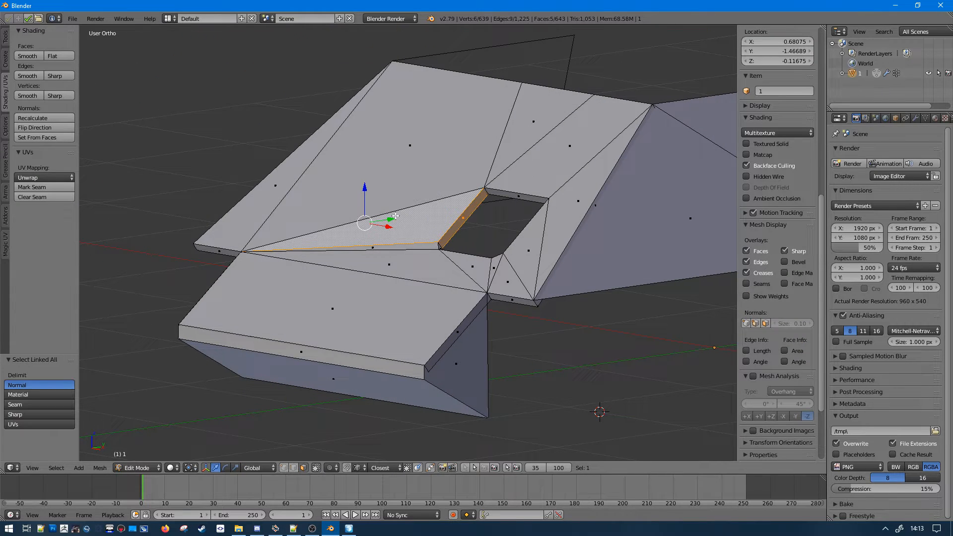
{"action": "key", "text": "g"}
{"action": "key", "text": "Escape"}
{"action": "right_click", "coordinate": [449, 172]}
{"action": "key", "text": "g"}
{"action": "right_click", "coordinate": [351, 85]}
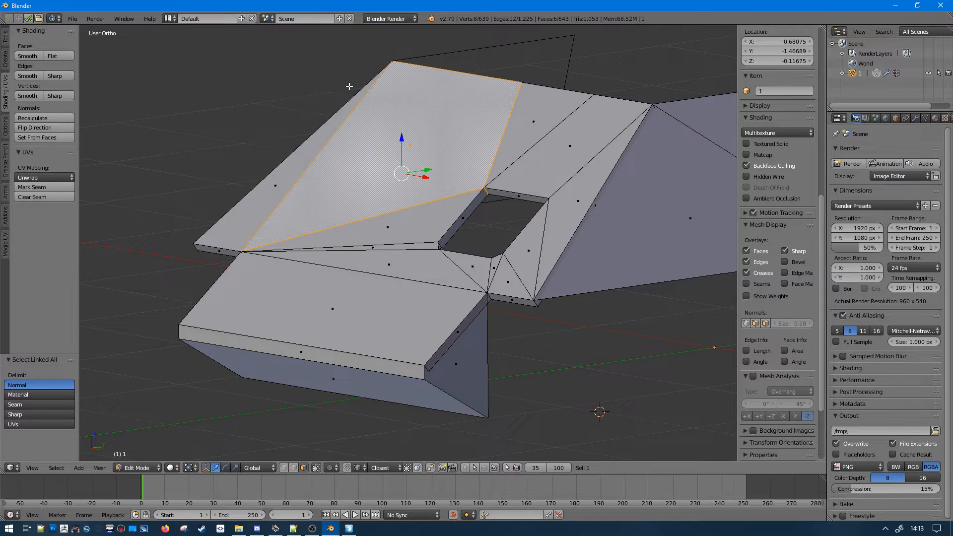
- Examine the extruded front plate from several angles, especially around the hatch opening and at the junction with the nose
{"action": "middle_click_drag", "start_coordinate": [351, 84], "coordinate": [480, 111]}
{"action": "right_click", "coordinate": [480, 111]}
{"action": "middle_click_drag", "start_coordinate": [526, 169], "coordinate": [522, 166]}
{"action": "scroll", "coordinate": [522, 166], "scroll_direction": "up", "scroll_amount": 1}
{"action": "key", "text": "a"}
{"action": "middle_click_drag", "start_coordinate": [614, 166], "coordinate": [538, 247], "text": "shift"}
{"action": "scroll", "coordinate": [528, 295], "scroll_direction": "down", "scroll_amount": 3}
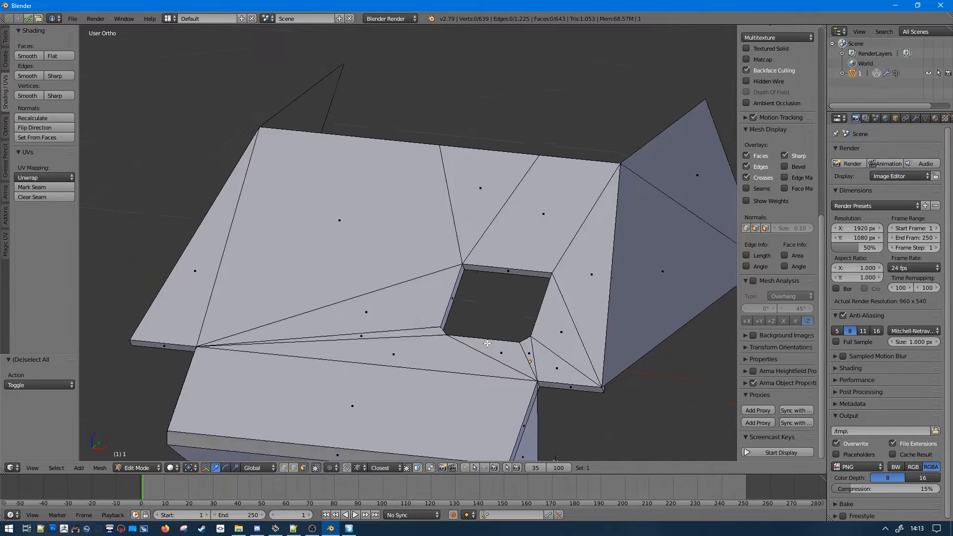
{"action": "middle_click_drag", "start_coordinate": [469, 371], "coordinate": [507, 394]}
{"action": "middle_click_drag", "start_coordinate": [556, 366], "coordinate": [547, 236], "text": "shift"}
{"action": "scroll", "coordinate": [547, 237], "scroll_direction": "up", "scroll_amount": 8}
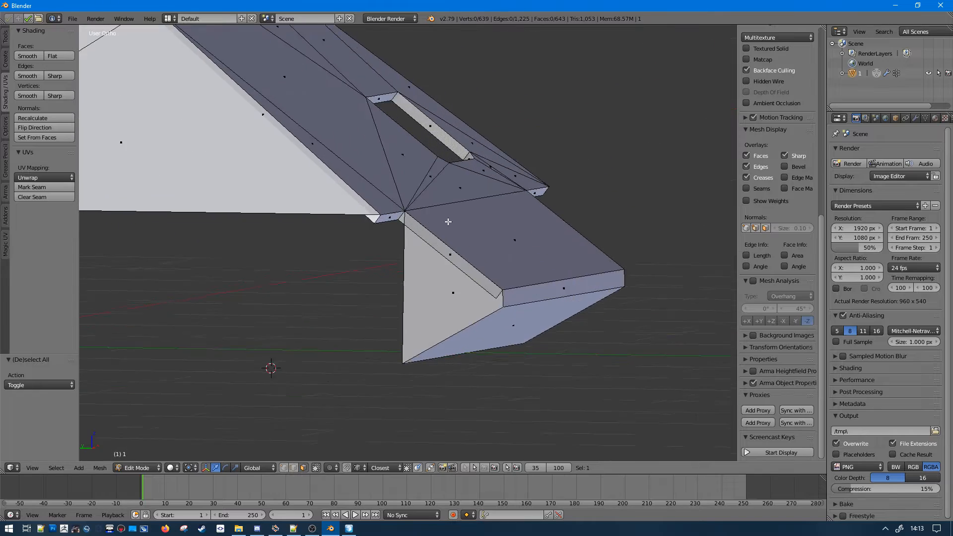
{"action": "scroll", "coordinate": [545, 112], "scroll_direction": "down", "scroll_amount": 4}
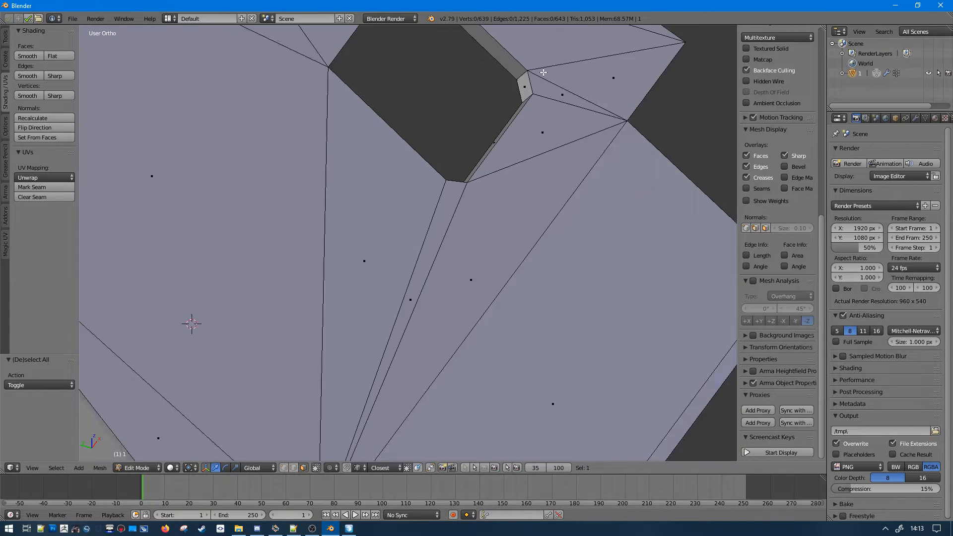
{"action": "middle_click_drag", "start_coordinate": [543, 72], "coordinate": [557, 232], "text": "shift"}
{"action": "middle_click_drag", "start_coordinate": [368, 129], "coordinate": [302, 66]}
{"action": "middle_click_drag", "start_coordinate": [449, 239], "coordinate": [467, 249]}
{"action": "scroll", "coordinate": [540, 265], "scroll_direction": "down", "scroll_amount": 6}
- Undo the normal recalculation and the extrusion, going back to the selected front plate faces
{"action": "key", "text": "ctrl+z"}
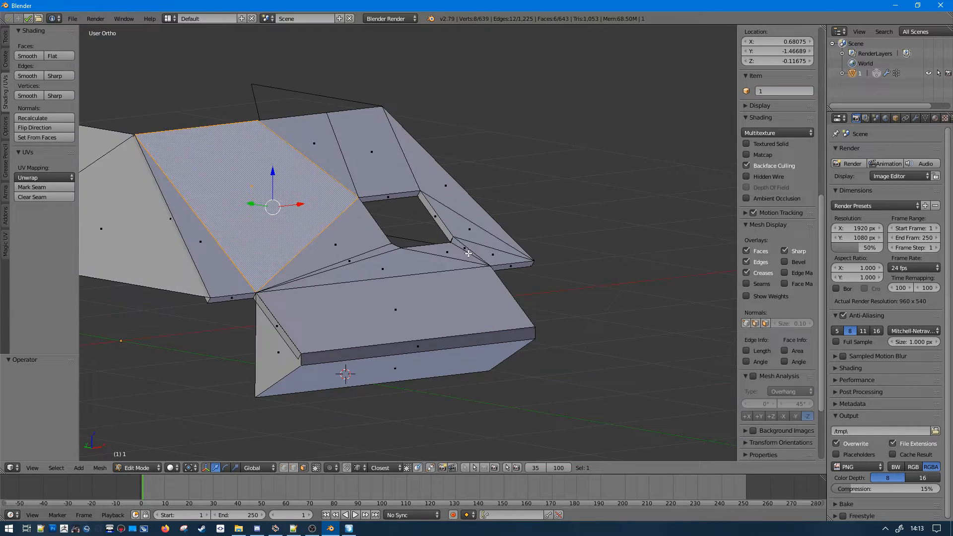
{"action": "key", "text": "ctrl+z"}
{"action": "key", "text": "ctrl+z"}
{"action": "key", "text": "ctrl+z"}
{"action": "key", "text": "ctrl+z"}
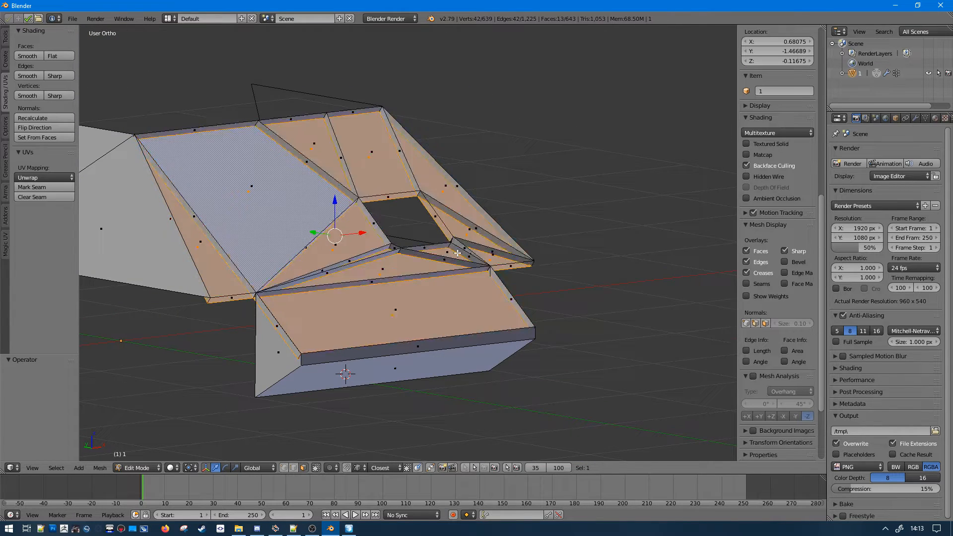
{"action": "key", "text": "ctrl+z"}
- Try to extrude the selected front plate faces together with the lower nose face inward by about 0.099
{"action": "middle_click_drag", "start_coordinate": [399, 277], "coordinate": [596, 244]}
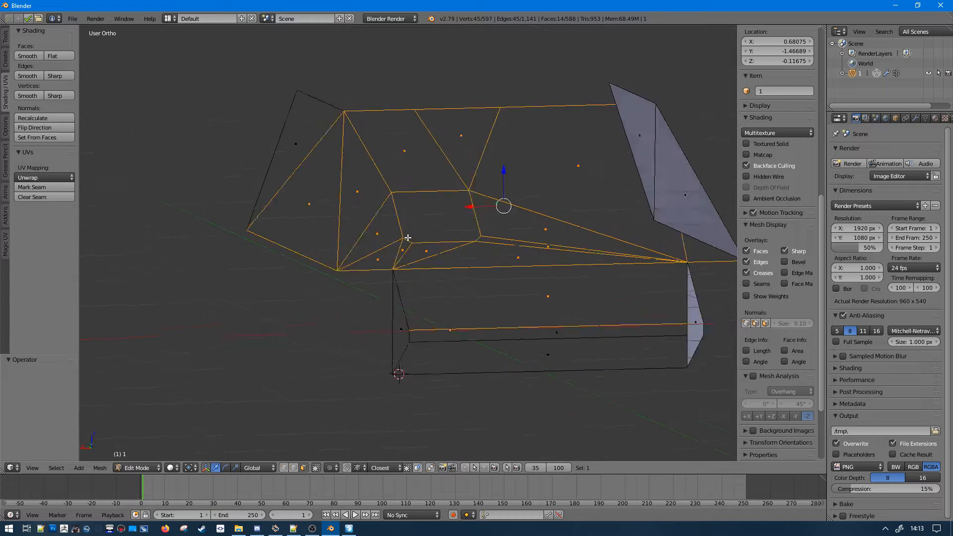
{"action": "middle_click_drag", "start_coordinate": [409, 238], "coordinate": [459, 268]}
{"action": "right_click", "coordinate": [390, 262], "text": "shift"}
{"action": "middle_click_drag", "start_coordinate": [390, 262], "coordinate": [498, 202]}
{"action": "right_click", "coordinate": [321, 329], "text": "shift"}
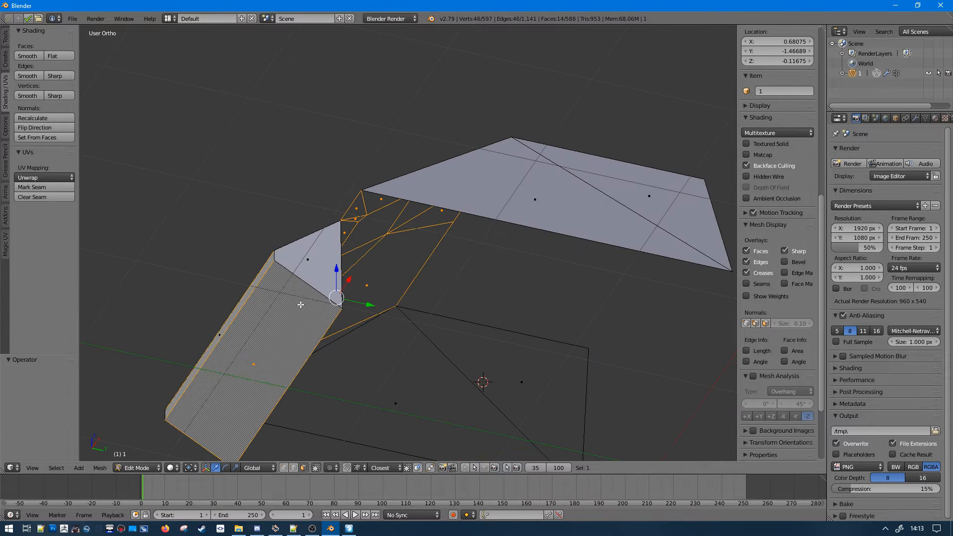
{"action": "middle_click_drag", "start_coordinate": [300, 305], "coordinate": [305, 334]}
{"action": "key", "text": "KP_3"}
{"action": "key", "text": "z"}
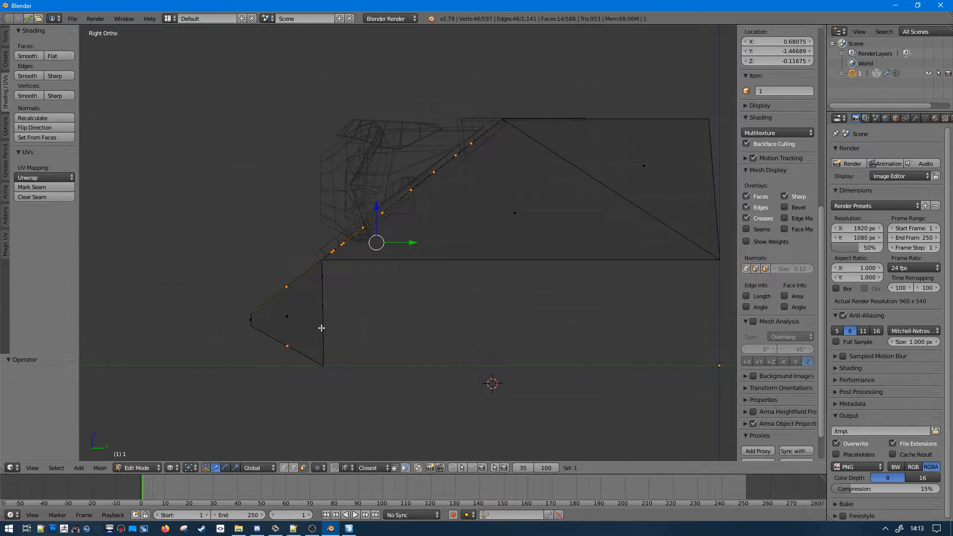
{"action": "key", "text": "e"}
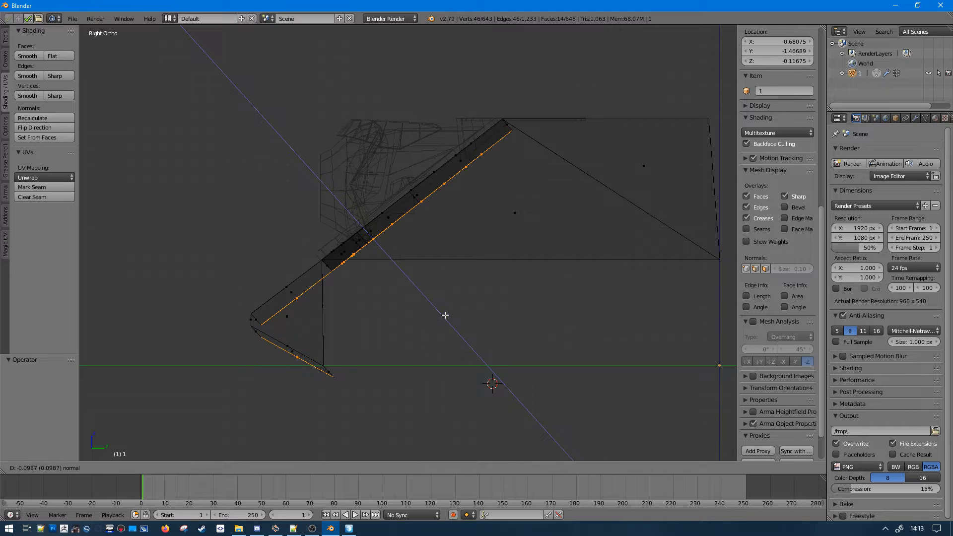
{"action": "left_click", "coordinate": [445, 315]}
{"action": "mouse_move", "coordinate": [406, 333]}
{"action": "middle_mouse_down"}
{"action": "mouse_move", "coordinate": [439, 292]}
{"action": "mouse_move", "coordinate": [371, 287]}
{"action": "mouse_move", "coordinate": [367, 319]}
{"action": "middle_mouse_up"}
{"action": "key", "text": "z"}
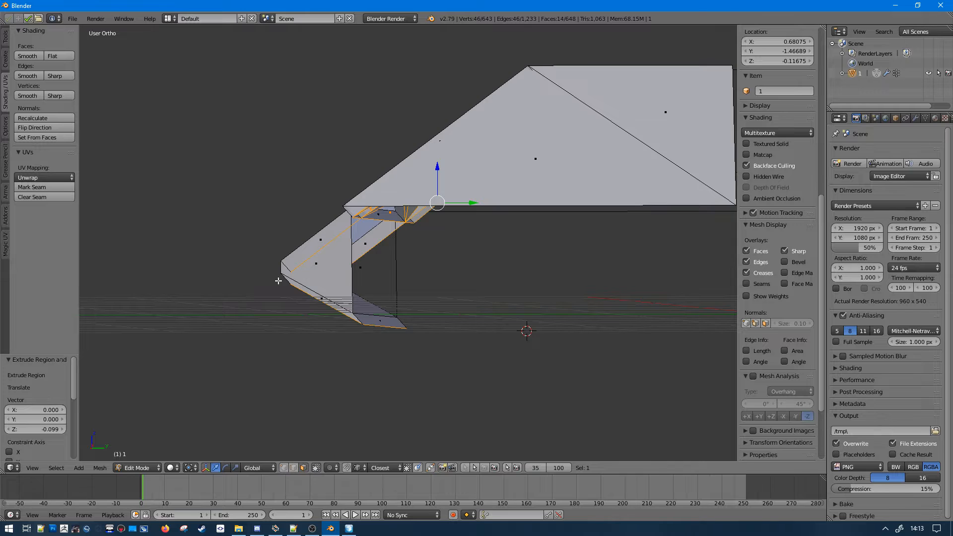
- Undo the combined extrusion and return to having only the front plate faces selected
{"action": "middle_click_drag", "start_coordinate": [278, 281], "coordinate": [296, 280]}
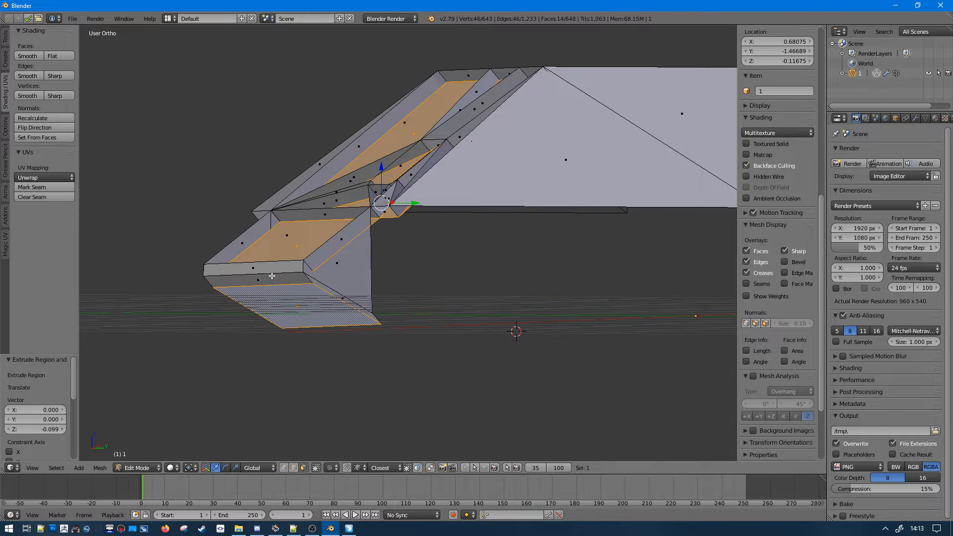
{"action": "key", "text": "ctrl+z"}
{"action": "key", "text": "ctrl+z"}
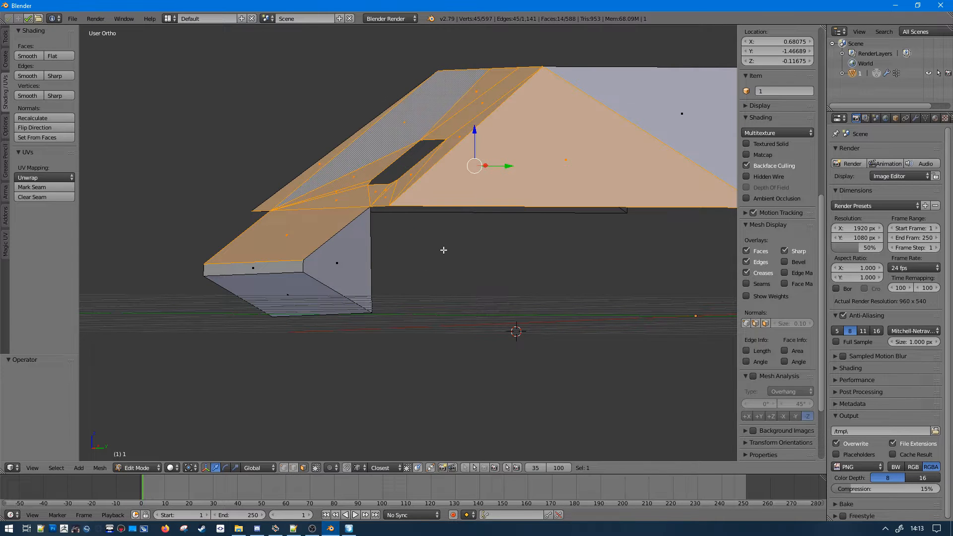
{"action": "key", "text": "ctrl+z"}
- Extrude the selected front plate faces inward along their normals, with the Z vector set to -0.05
{"action": "key", "text": "KP_3"}
{"action": "key", "text": "z"}
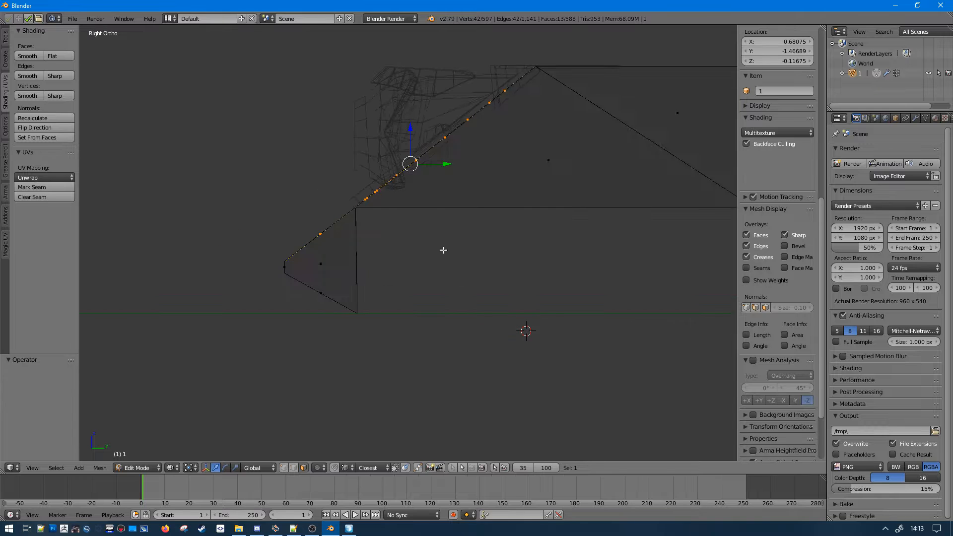
{"action": "key", "text": "e"}
{"action": "left_click", "coordinate": [123, 253]}
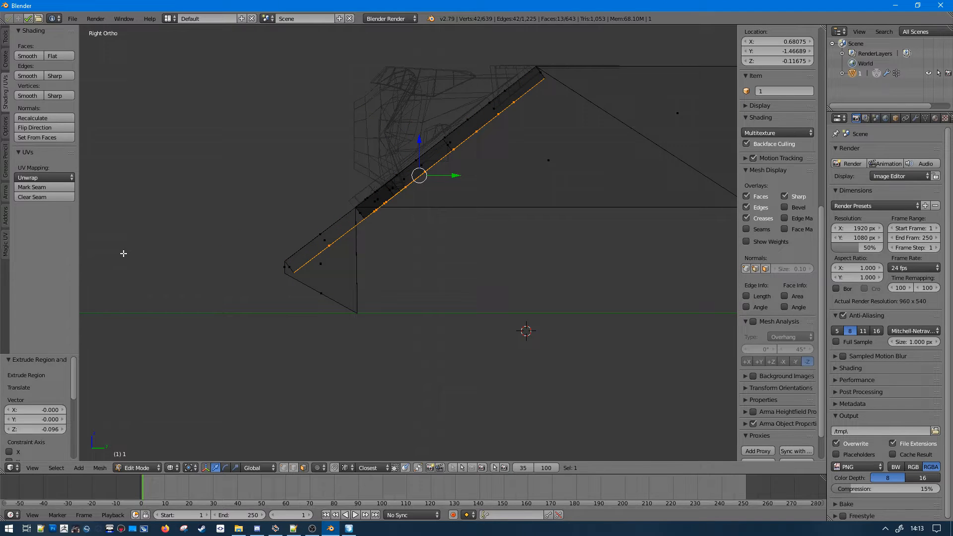
{"action": "left_click", "coordinate": [41, 429]}
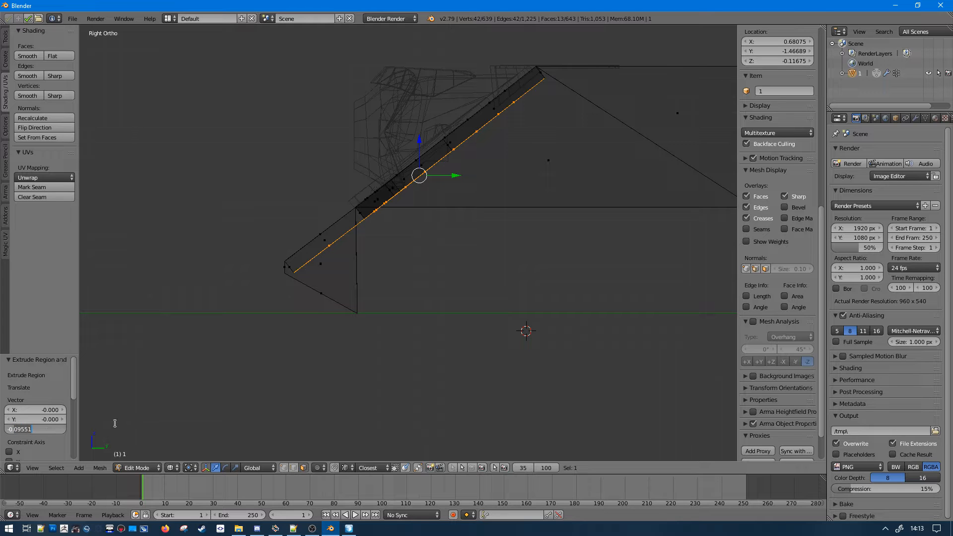
{"action": "key", "text": "Return"}
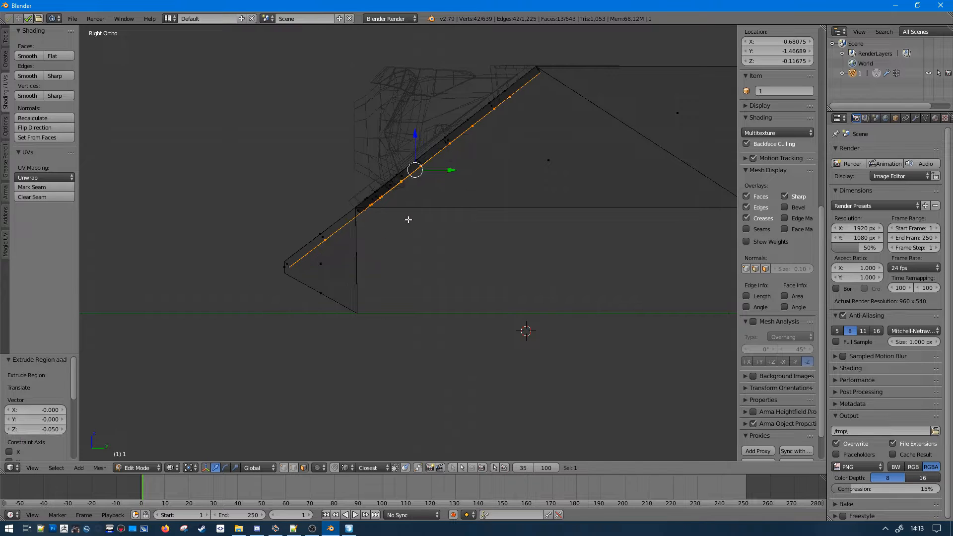
- Select only the narrow face at the nose tip and extrude it inward with the Z vector set to -0.05
{"action": "key", "text": "a"}
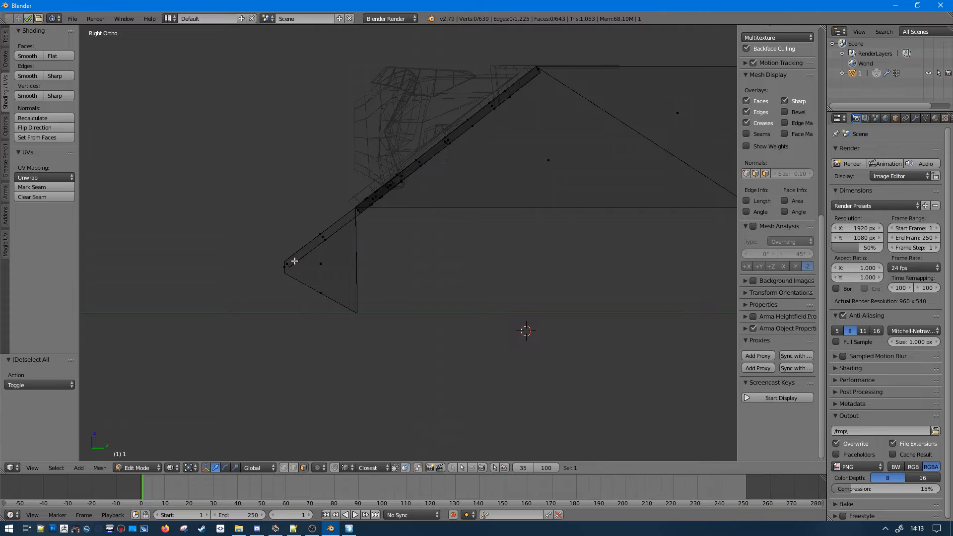
{"action": "middle_click_drag", "start_coordinate": [295, 261], "coordinate": [300, 270]}
{"action": "key", "text": "z"}
{"action": "right_click", "coordinate": [272, 265]}
{"action": "key", "text": "KP_3"}
{"action": "key", "text": "z"}
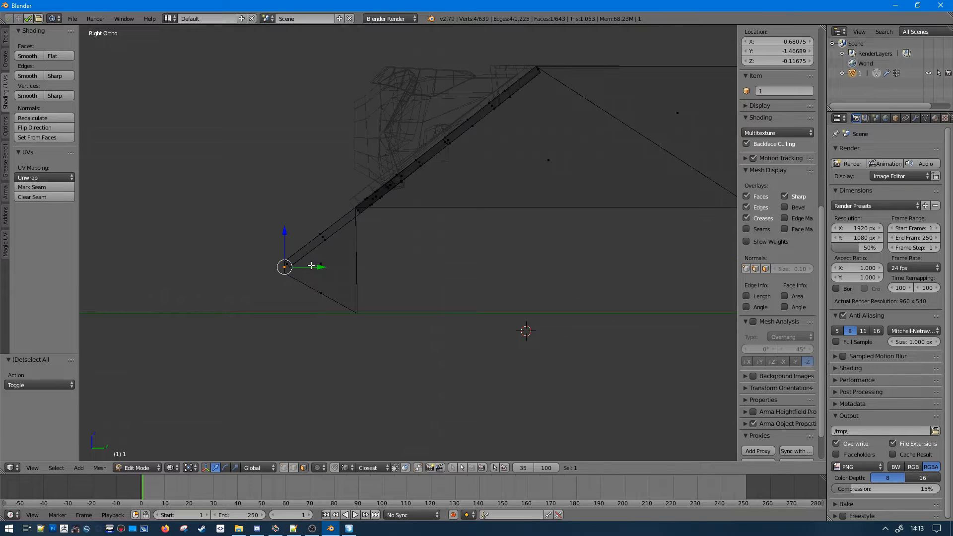
{"action": "key", "text": "e"}
{"action": "left_click", "coordinate": [349, 286]}
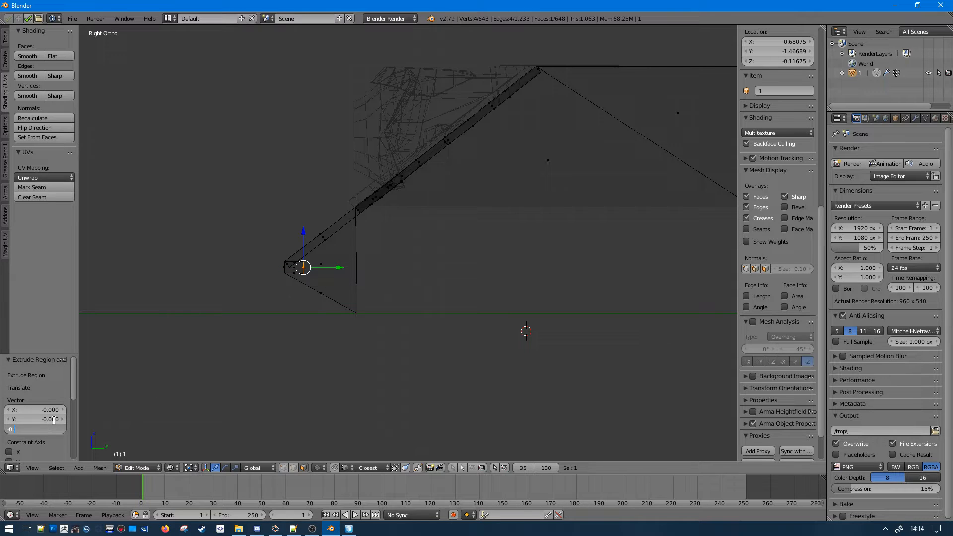
{"action": "key", "text": "Return"}
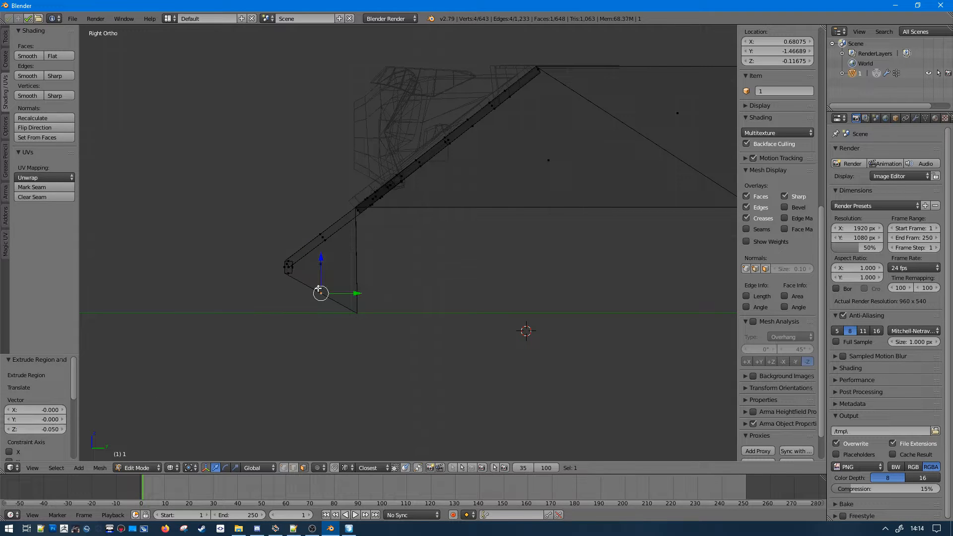
- Extrude the lower nose face inward, clear the selection, and return to solid shading
{"action": "key", "text": "e"}
{"action": "left_click", "coordinate": [335, 285]}
{"action": "key", "text": "a"}
{"action": "key", "text": "z"}
- Select both hull side faces on the negative X side and extrude them inward with the Z vector at -0.04
{"action": "middle_click_drag", "start_coordinate": [387, 292], "coordinate": [484, 295]}
{"action": "right_click", "coordinate": [140, 209]}
{"action": "middle_click_drag", "start_coordinate": [240, 292], "coordinate": [256, 305]}
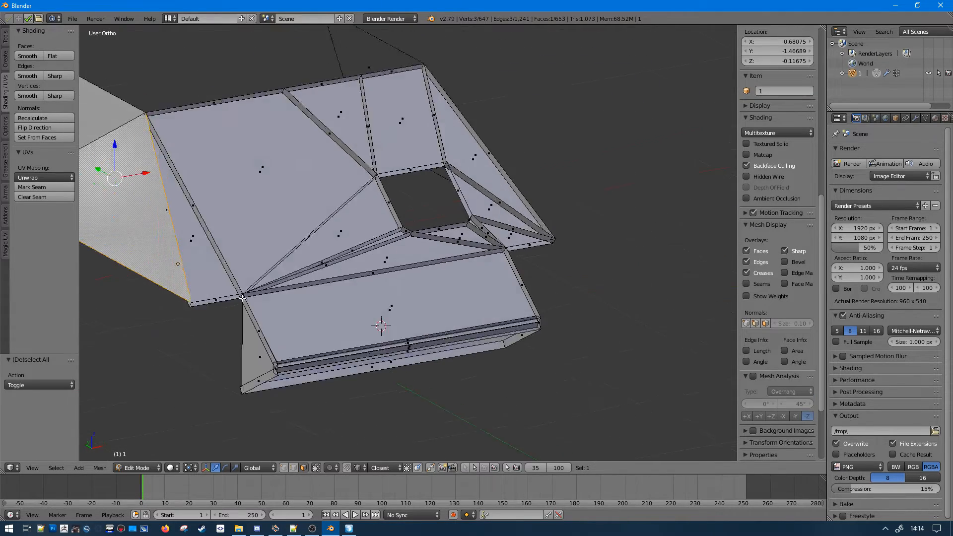
{"action": "scroll", "coordinate": [178, 260], "scroll_direction": "down", "scroll_amount": 2}
{"action": "right_click", "coordinate": [138, 149], "text": "ctrl"}
{"action": "middle_click_drag", "start_coordinate": [138, 149], "coordinate": [518, 164]}
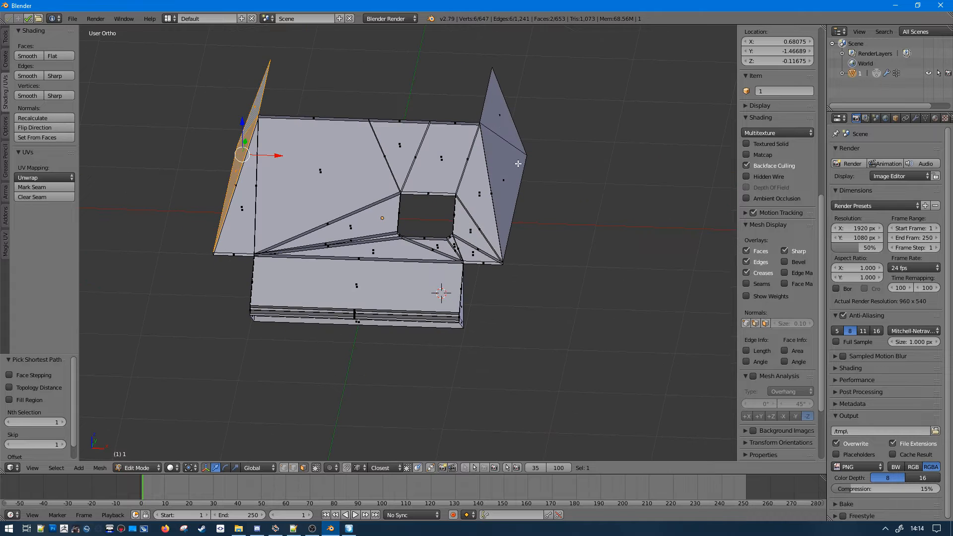
{"action": "key", "text": "e"}
{"action": "left_click", "coordinate": [305, 182]}
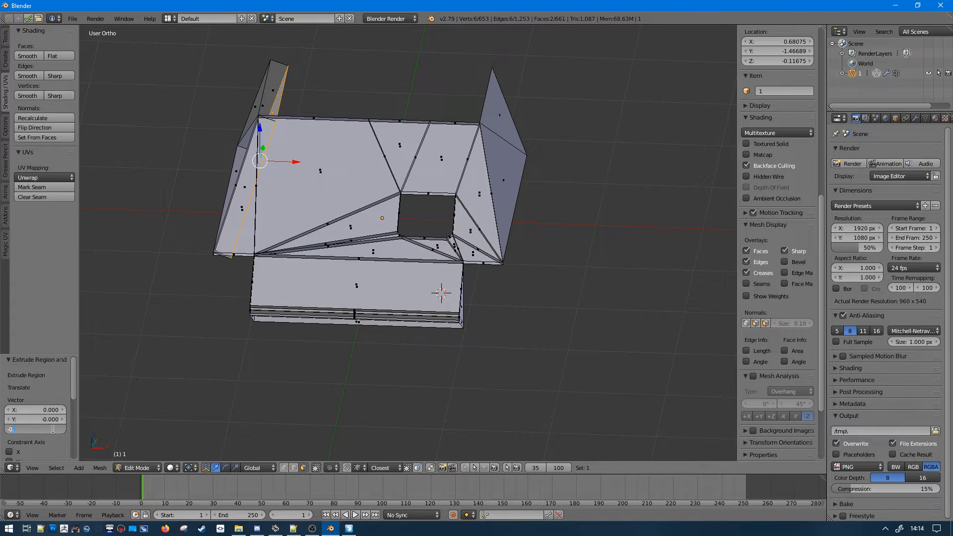
{"action": "key", "text": "Return"}
- Select both hull side faces on the positive X side and extrude them inward with the Z vector at -0.04
{"action": "right_click", "coordinate": [503, 180]}
{"action": "right_click", "coordinate": [500, 115], "text": "shift"}
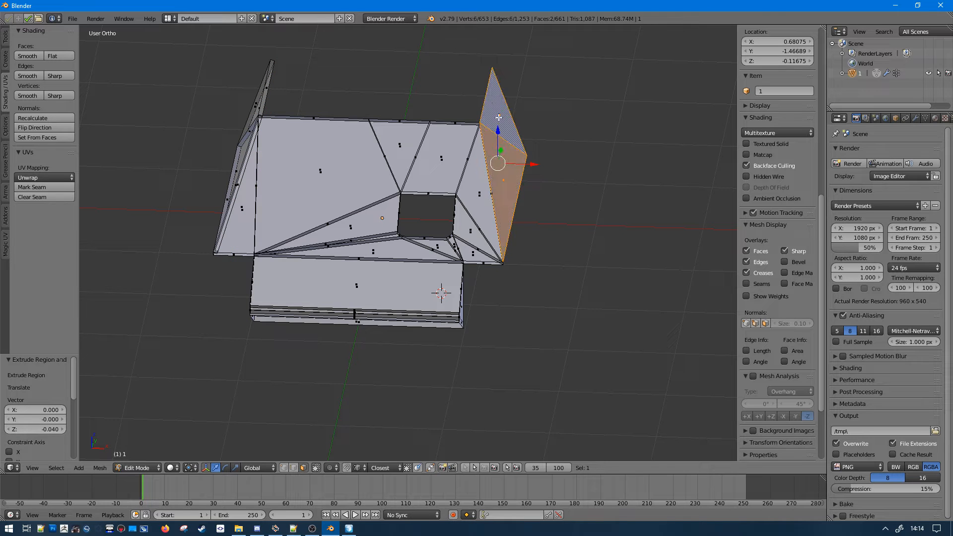
{"action": "key", "text": "e"}
{"action": "left_click", "coordinate": [534, 212]}
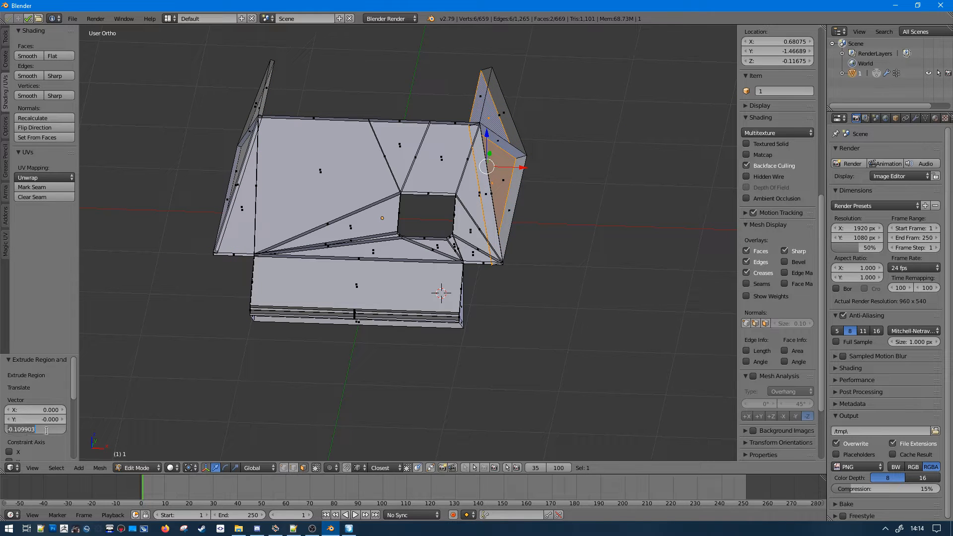
{"action": "type", "text": "4"}
{"action": "key", "text": "Return"}
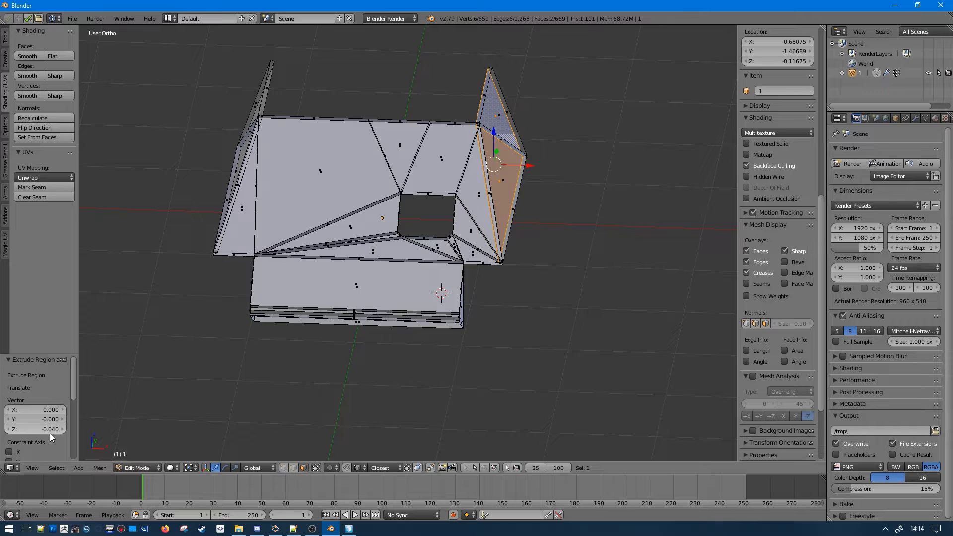
- Select the nose's end face on the negative X side and extrude it inward with the Z vector at -0.04
{"action": "middle_click_drag", "start_coordinate": [347, 323], "coordinate": [404, 272]}
{"action": "right_click", "coordinate": [340, 278]}
{"action": "middle_click_drag", "start_coordinate": [340, 278], "coordinate": [308, 296]}
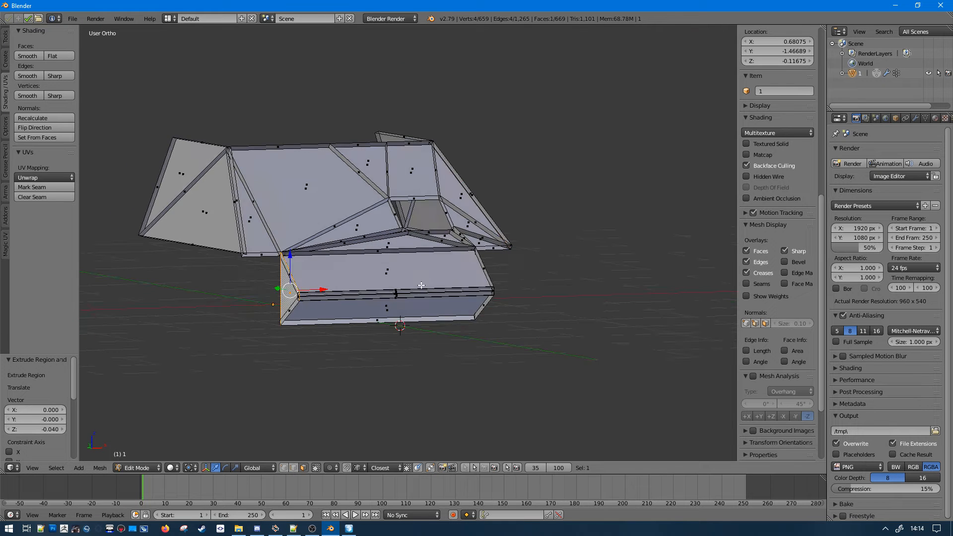
{"action": "middle_click_drag", "start_coordinate": [422, 286], "coordinate": [394, 301]}
{"action": "key", "text": "e"}
{"action": "left_click", "coordinate": [383, 305]}
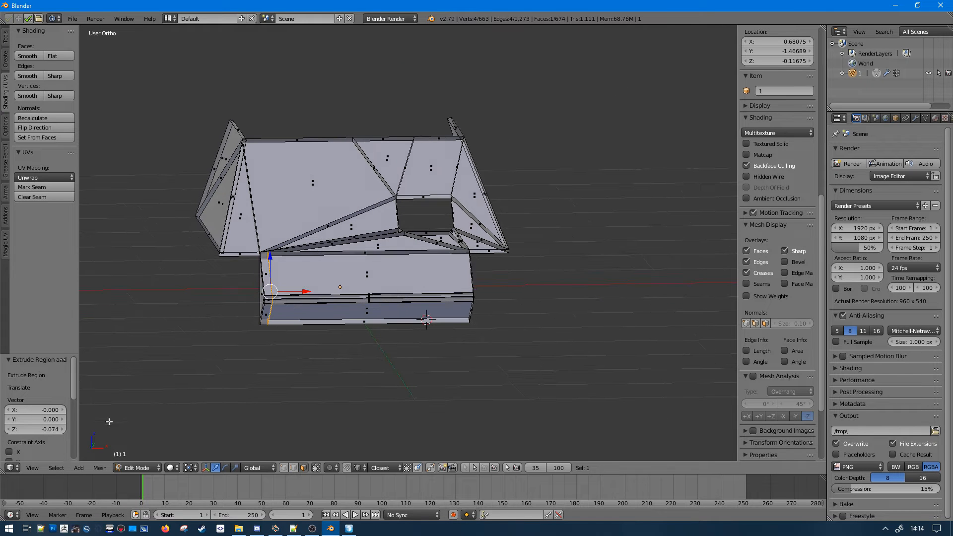
{"action": "left_click", "coordinate": [52, 429]}
{"action": "type", "text": "-0.04"}
{"action": "key", "text": "Return"}
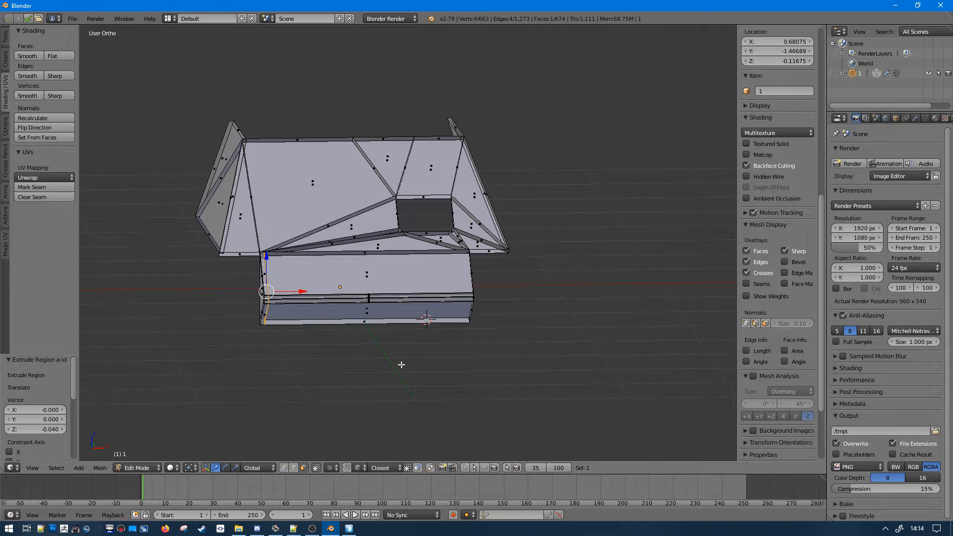
- Select the nose's end face on the positive X side and extrude it inward with the Z vector at -0.04
{"action": "middle_click_drag", "start_coordinate": [401, 365], "coordinate": [359, 343]}
{"action": "right_click", "coordinate": [426, 291]}
{"action": "middle_click_drag", "start_coordinate": [427, 291], "coordinate": [455, 326]}
{"action": "key", "text": "e"}
{"action": "left_click", "coordinate": [451, 334]}
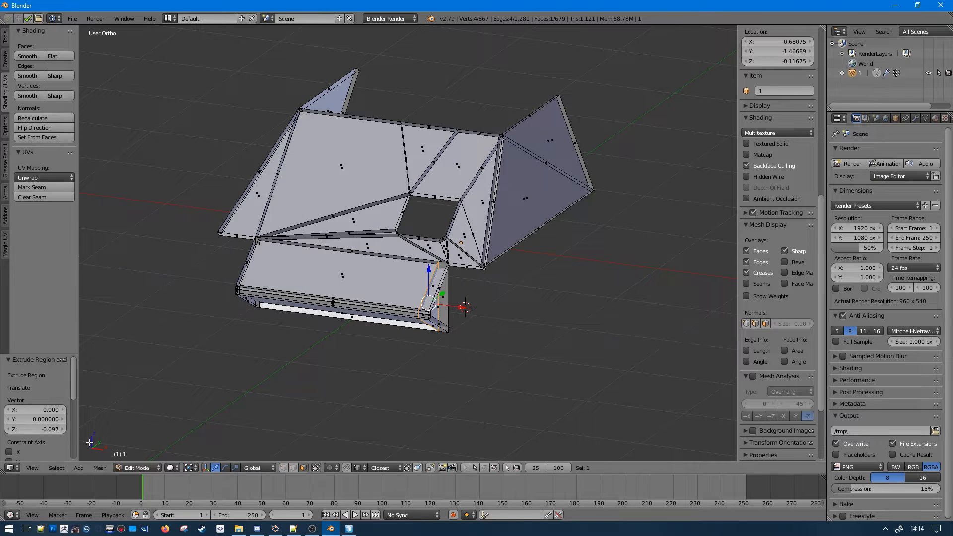
{"action": "left_click", "coordinate": [19, 430]}
{"action": "type", "text": "-0.0"}
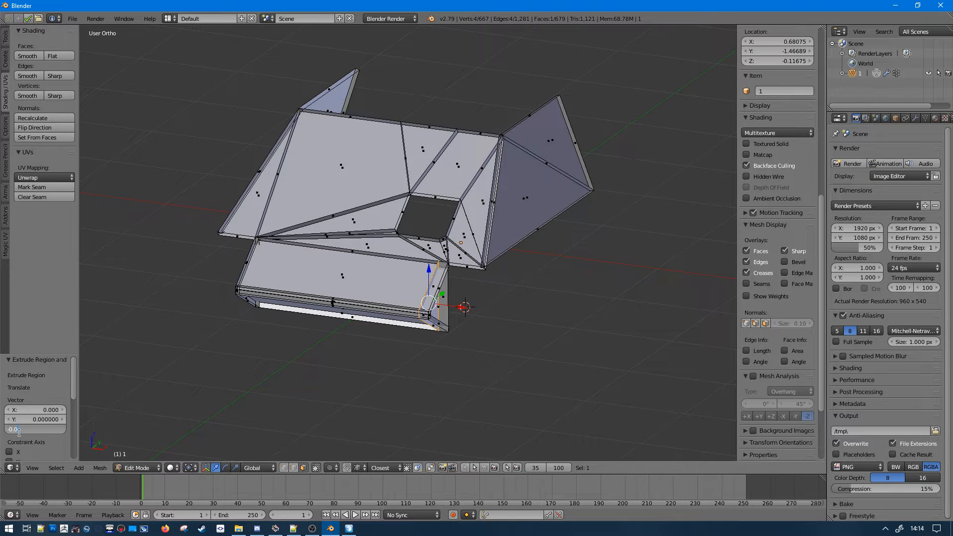
{"action": "type", "text": "4"}
{"action": "key", "text": "Return"}
- Select the whole visible mesh, recalculate its normals, and clear the selection
{"action": "middle_click_drag", "start_coordinate": [250, 294], "coordinate": [299, 183]}
{"action": "key", "text": "a"}
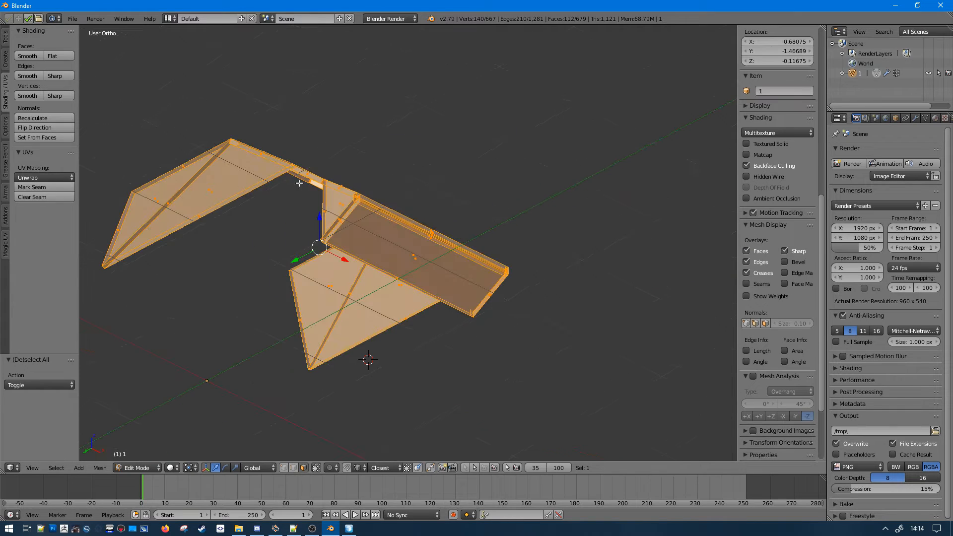
{"action": "left_click", "coordinate": [26, 116]}
{"action": "key", "text": "a"}
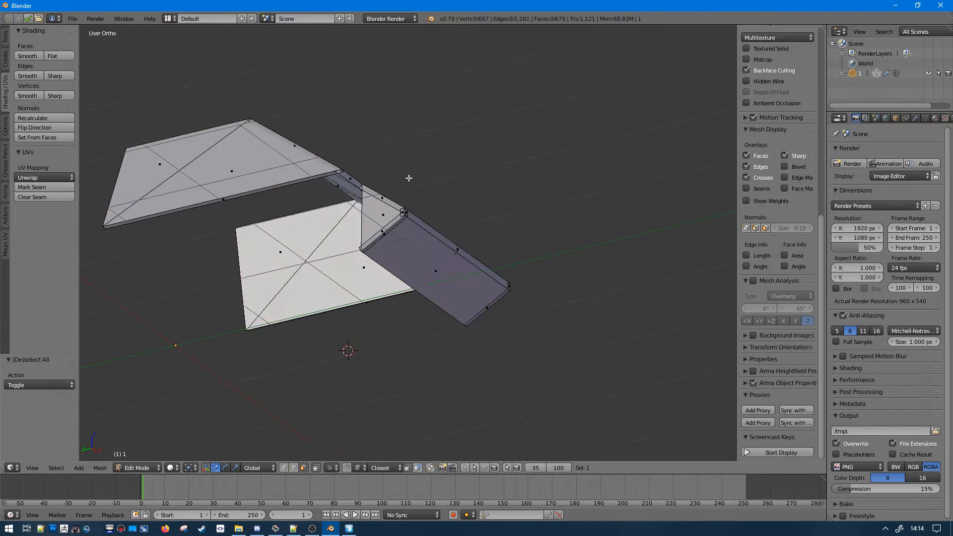
- Inspect the nose corner on the negative X side by selecting the end plate and upper nose plate as linked components
{"action": "mouse_move", "coordinate": [408, 179]}
{"action": "middle_mouse_down"}
{"action": "mouse_move", "coordinate": [476, 238]}
{"action": "mouse_move", "coordinate": [574, 210]}
{"action": "middle_mouse_up"}
{"action": "scroll", "coordinate": [483, 244], "scroll_direction": "up", "scroll_amount": 5}
{"action": "scroll", "coordinate": [483, 244], "scroll_direction": "up", "scroll_amount": 2}
{"action": "right_click", "coordinate": [489, 228]}
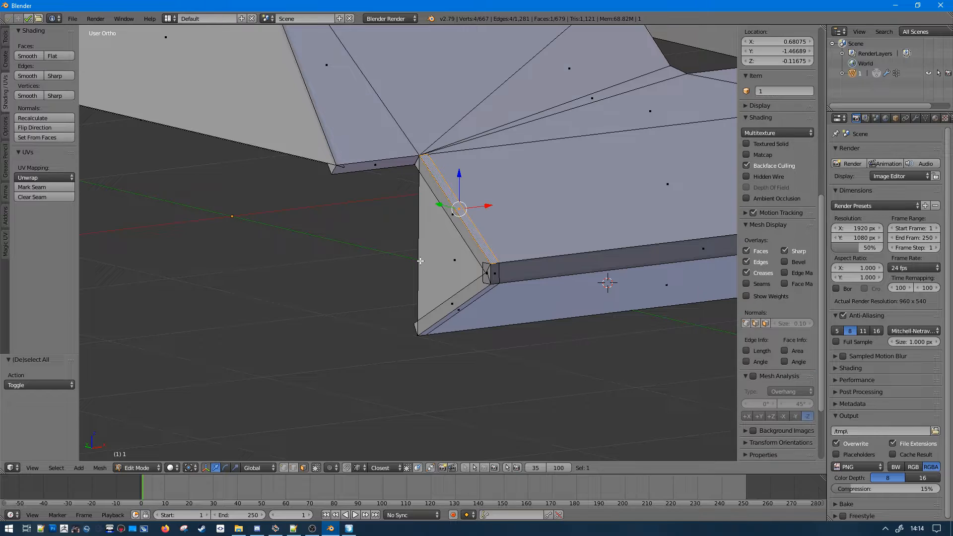
{"action": "right_click", "coordinate": [420, 260]}
{"action": "key", "text": "a"}
{"action": "right_click", "coordinate": [443, 251]}
{"action": "right_click", "coordinate": [506, 222], "text": "shift"}
{"action": "key", "text": "ctrl+l"}
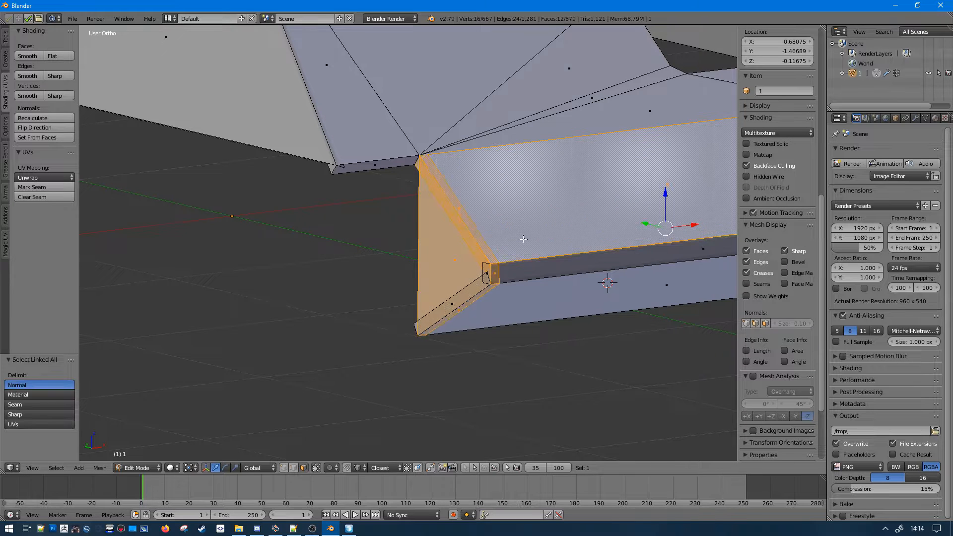
{"action": "middle_click_drag", "start_coordinate": [523, 240], "coordinate": [496, 228]}
{"action": "key", "text": "a"}
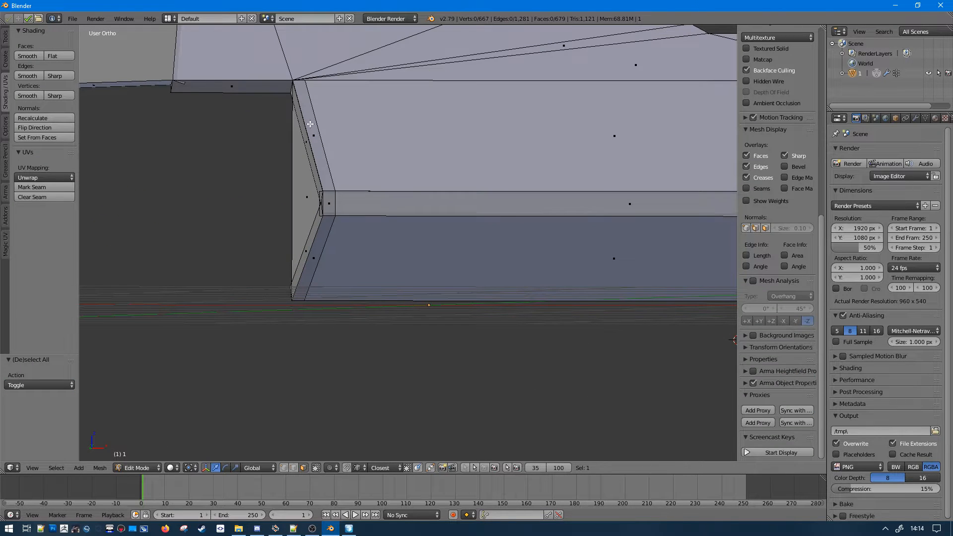
- Test-move the upper nose plate and the nose end plate as separate linked components, cancelling each move and clearing the selection
{"action": "middle_click_drag", "start_coordinate": [310, 123], "coordinate": [398, 198]}
{"action": "right_click", "coordinate": [443, 197]}
{"action": "key", "text": "ctrl+l"}
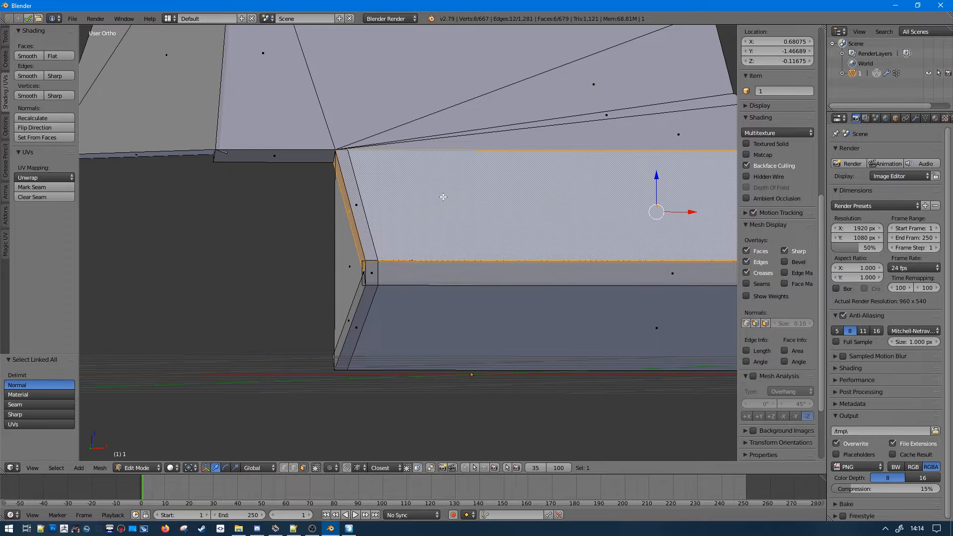
{"action": "key", "text": "g"}
{"action": "key", "text": "Escape"}
{"action": "right_click", "coordinate": [348, 239]}
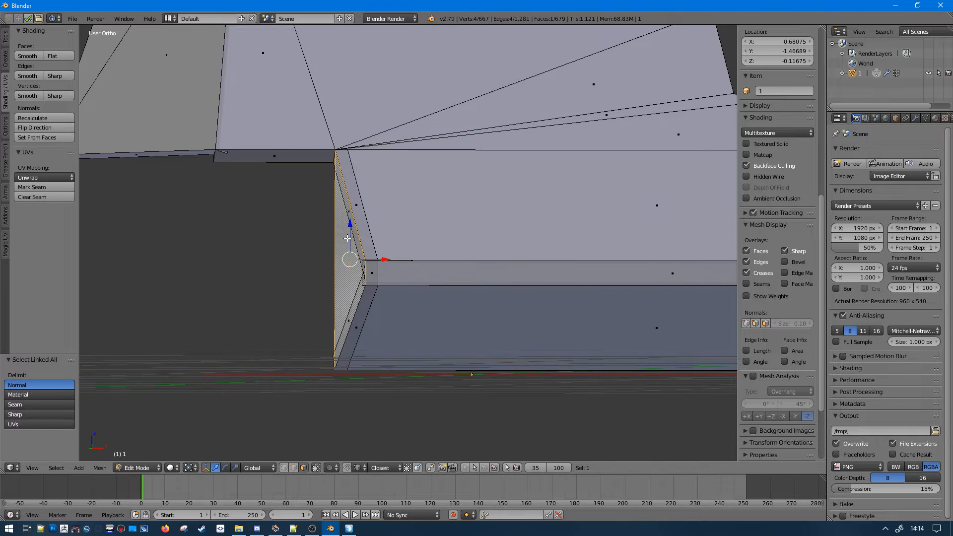
{"action": "key", "text": "ctrl+l"}
{"action": "key", "text": "g"}
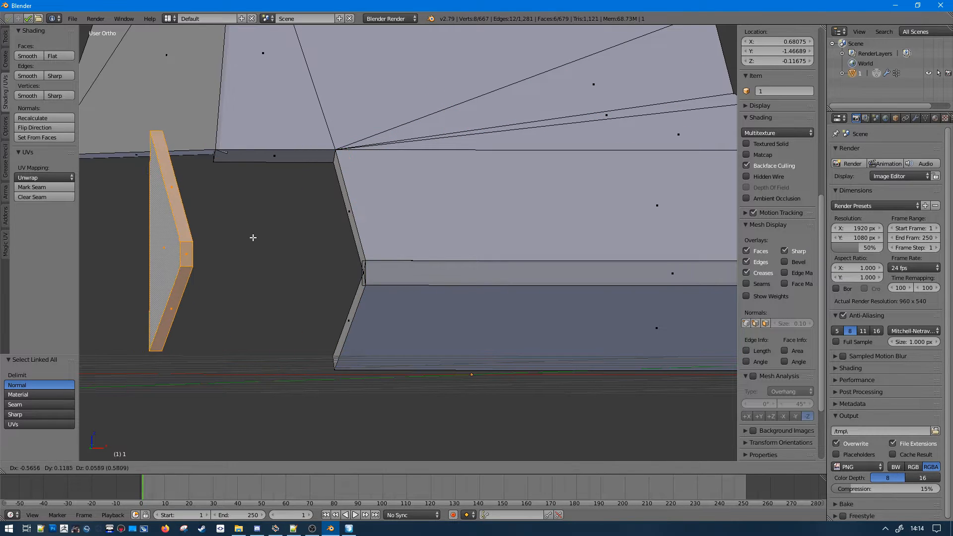
{"action": "key", "text": "Escape"}
{"action": "key", "text": "a"}
{"action": "right_click", "coordinate": [396, 208]}
{"action": "right_click", "coordinate": [398, 207]}
{"action": "scroll", "coordinate": [357, 248], "scroll_direction": "down", "scroll_amount": 2}
{"action": "key", "text": "a"}
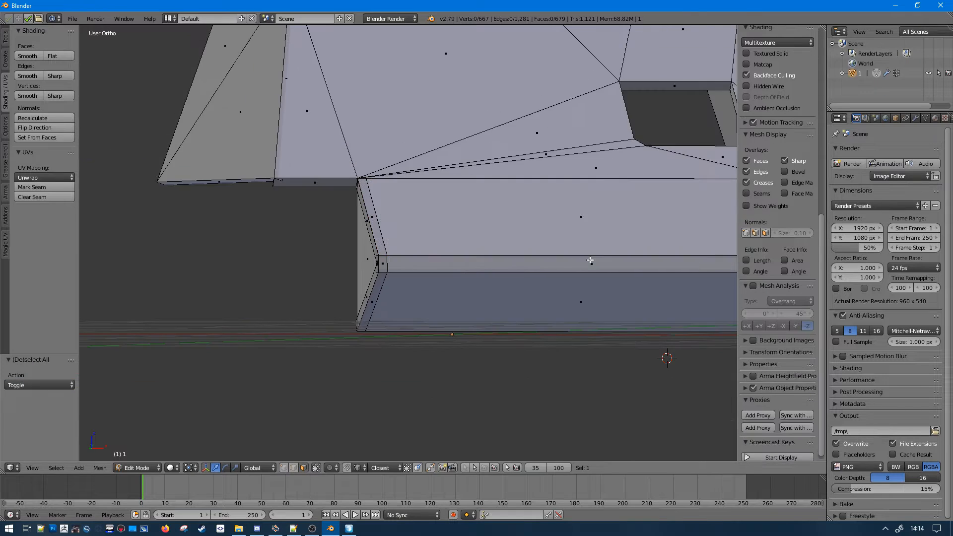
- Test-move the linked front edge strip between the upper and lower nose plates, cancel the move, and inspect the nose corner
{"action": "mouse_move", "coordinate": [590, 260]}
{"action": "middle_mouse_down"}
{"action": "mouse_move", "coordinate": [623, 270]}
{"action": "mouse_move", "coordinate": [544, 252]}
{"action": "mouse_move", "coordinate": [619, 254]}
{"action": "mouse_move", "coordinate": [597, 250]}
{"action": "middle_mouse_up"}
{"action": "scroll", "coordinate": [534, 251], "scroll_direction": "up", "scroll_amount": 4}
{"action": "scroll", "coordinate": [534, 251], "scroll_direction": "down", "scroll_amount": 4}
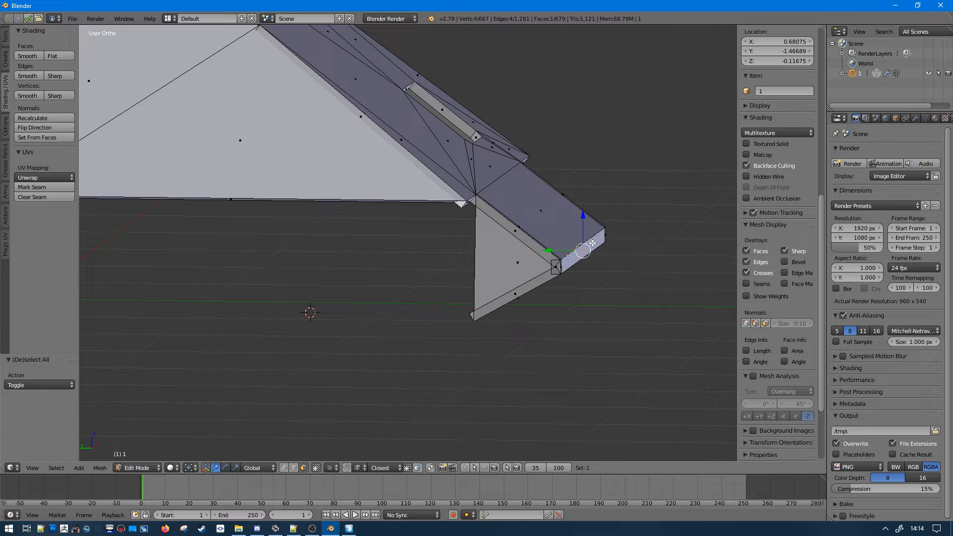
{"action": "key", "text": "ctrl+l"}
{"action": "key", "text": "g"}
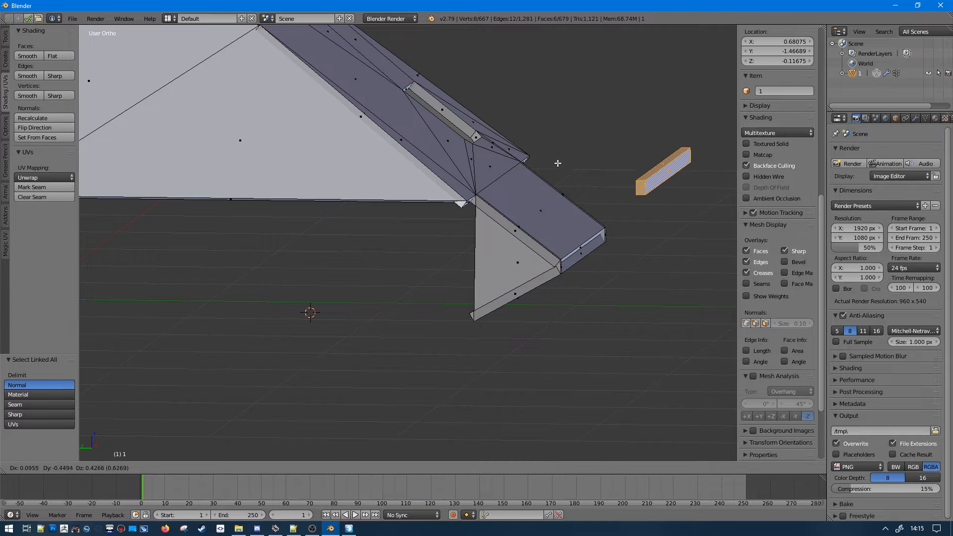
{"action": "right_click", "coordinate": [545, 145]}
{"action": "middle_click_drag", "start_coordinate": [607, 176], "coordinate": [459, 187], "text": "shift"}
{"action": "scroll", "coordinate": [479, 283], "scroll_direction": "up", "scroll_amount": 3}
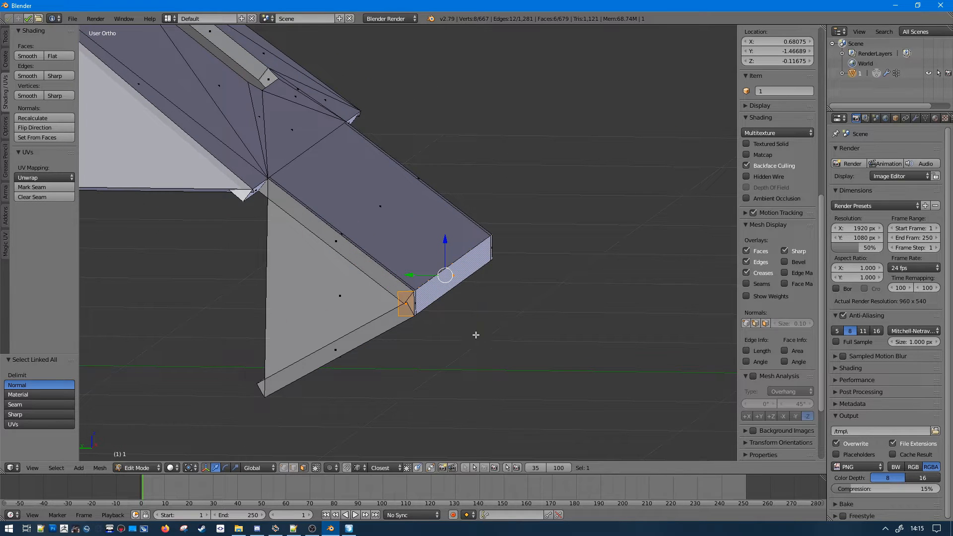
{"action": "key", "text": "KP_2"}
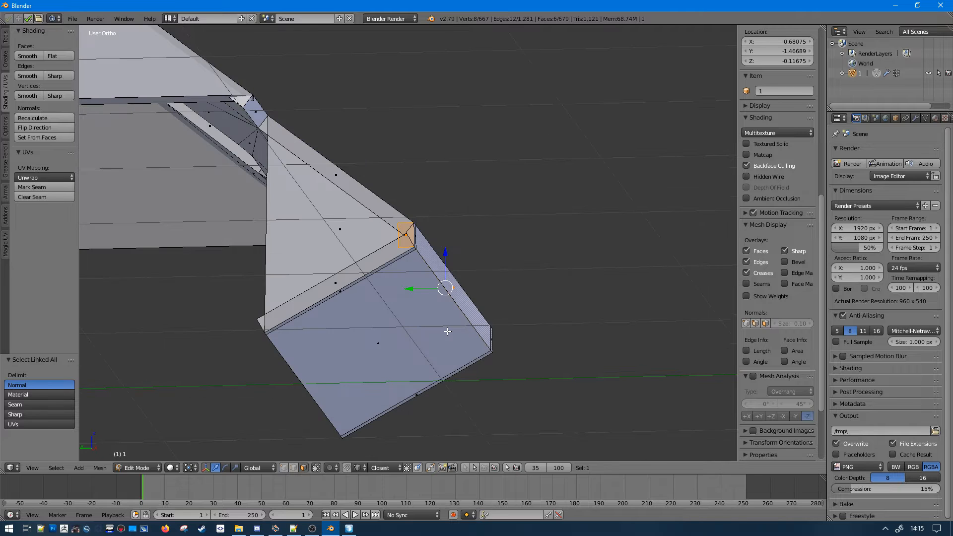
- In the right side view, switch to vertex selection, select the front strip's two inner vertices, and show the mesh see-through
{"action": "key", "text": "KP_3"}
{"action": "scroll", "coordinate": [448, 331], "scroll_direction": "up", "scroll_amount": 4}
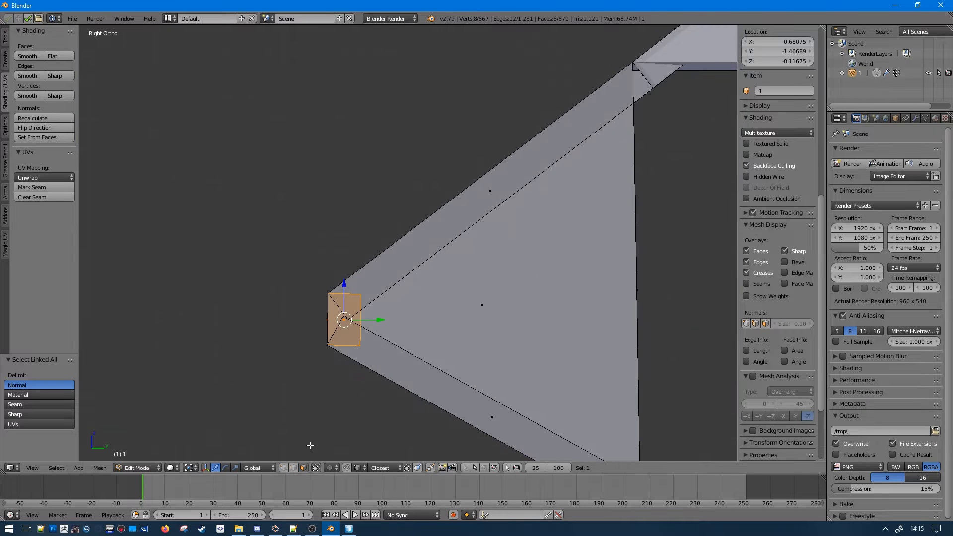
{"action": "left_click", "coordinate": [283, 468]}
{"action": "key", "text": "a"}
{"action": "right_click", "coordinate": [361, 294]}
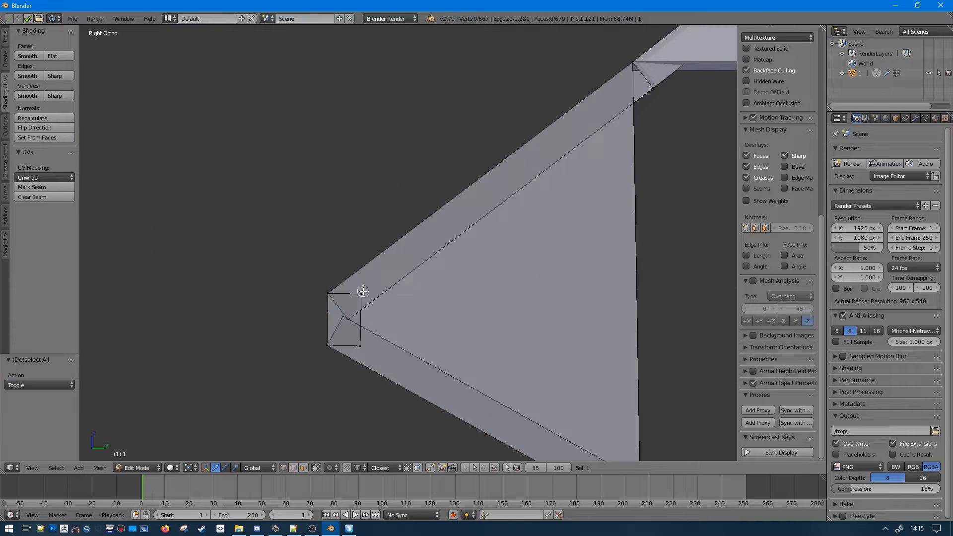
{"action": "right_click", "coordinate": [376, 342], "text": "shift"}
{"action": "key", "text": "alt+z"}
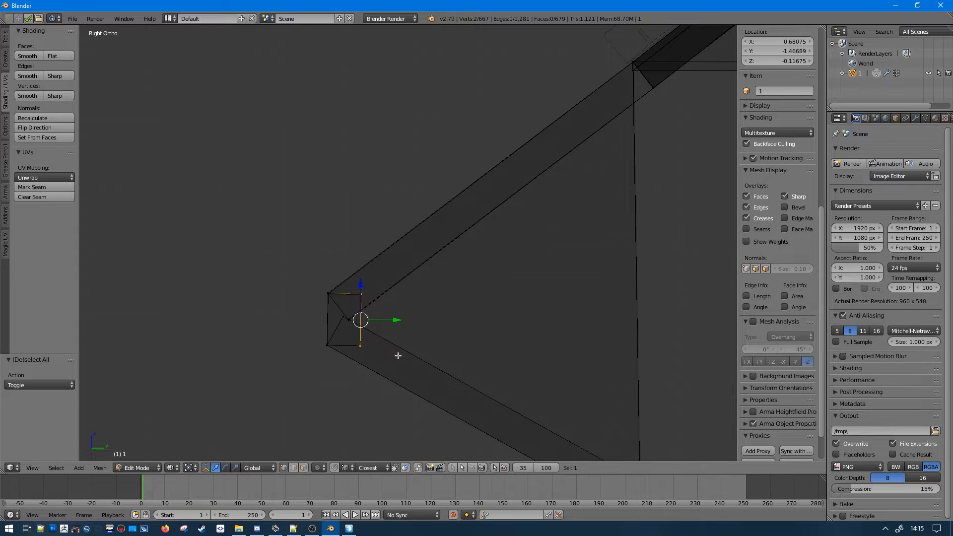
- Try scaling the two inner vertices of the front strip to about 0.127 along Z, and undo the attempt
{"action": "key", "text": "s"}
{"action": "key", "text": "z"}
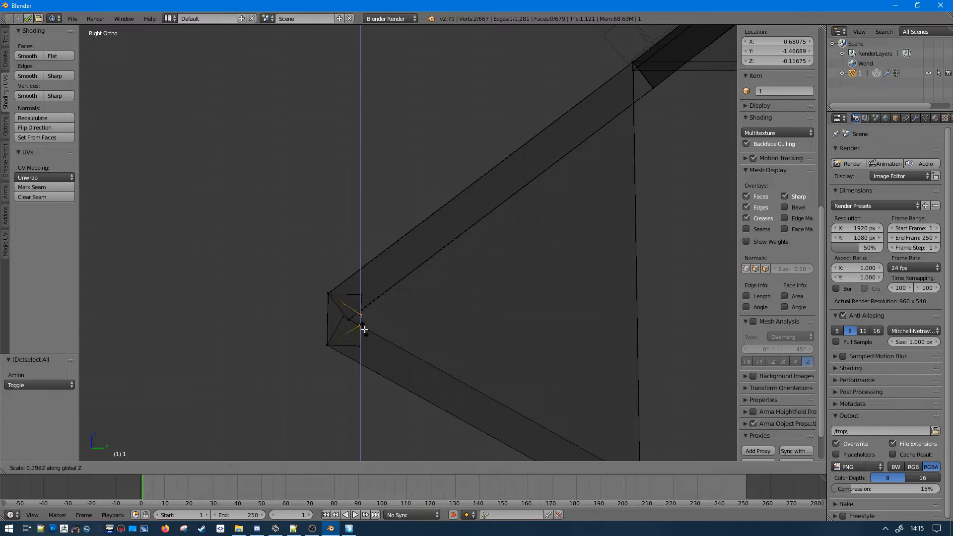
{"action": "left_click", "coordinate": [362, 327]}
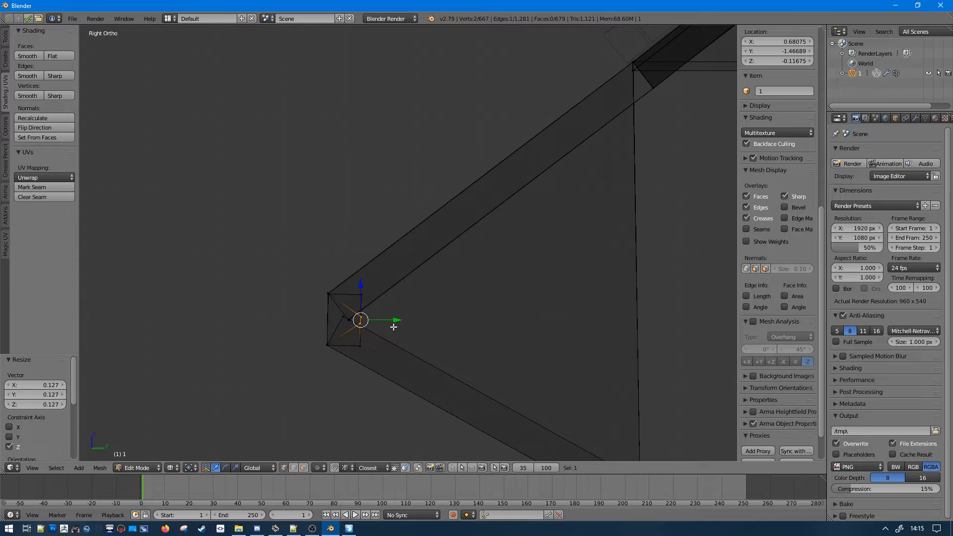
{"action": "left_click_drag", "start_coordinate": [396, 319], "coordinate": [380, 320]}
{"action": "key", "text": "ctrl+z"}
{"action": "key", "text": "ctrl+z"}
- Try adding the overlapping inner vertices of the front strip to the selection and scaling them to about 0.085 along Z
{"action": "key", "text": "c"}
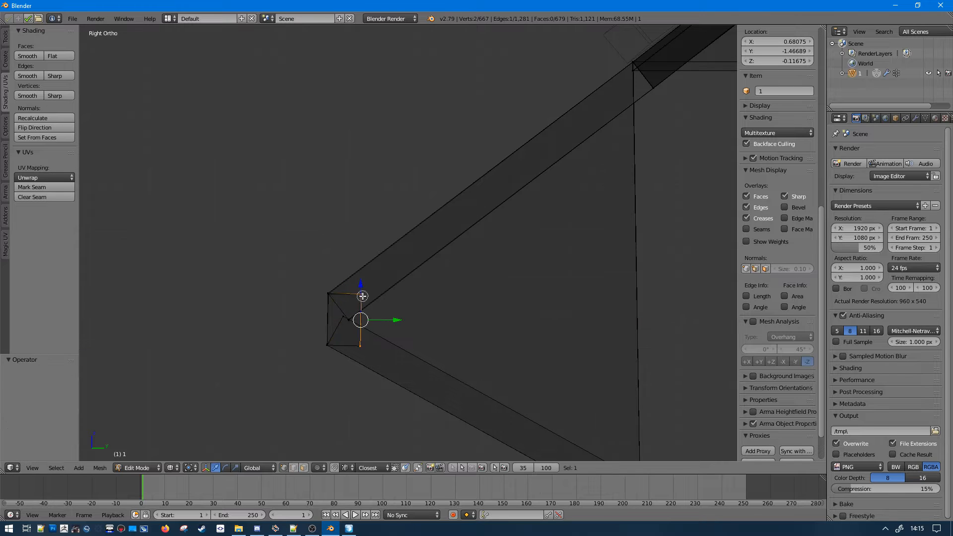
{"action": "left_click", "coordinate": [363, 296]}
{"action": "left_click", "coordinate": [362, 343]}
{"action": "key", "text": "Escape"}
{"action": "key", "text": "s"}
{"action": "key", "text": "z"}
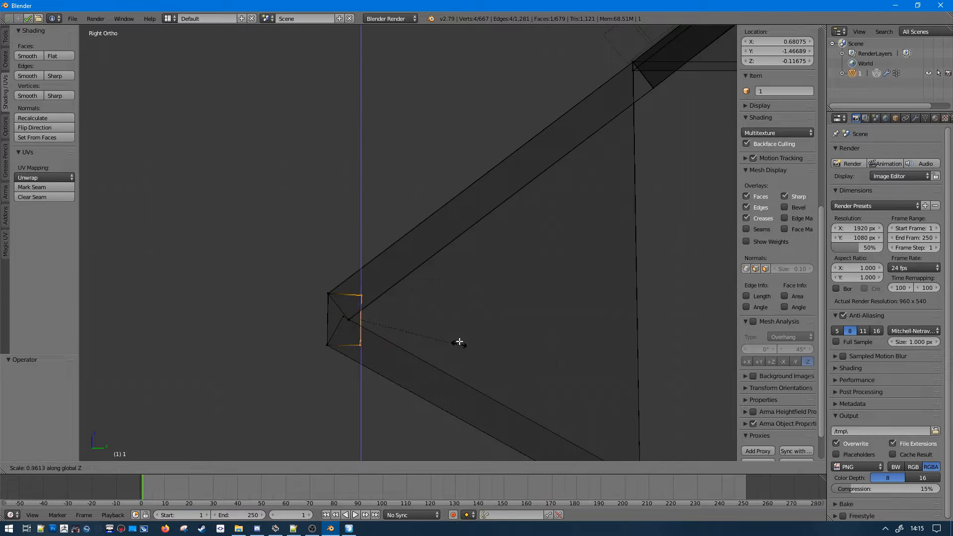
{"action": "left_click", "coordinate": [368, 323]}
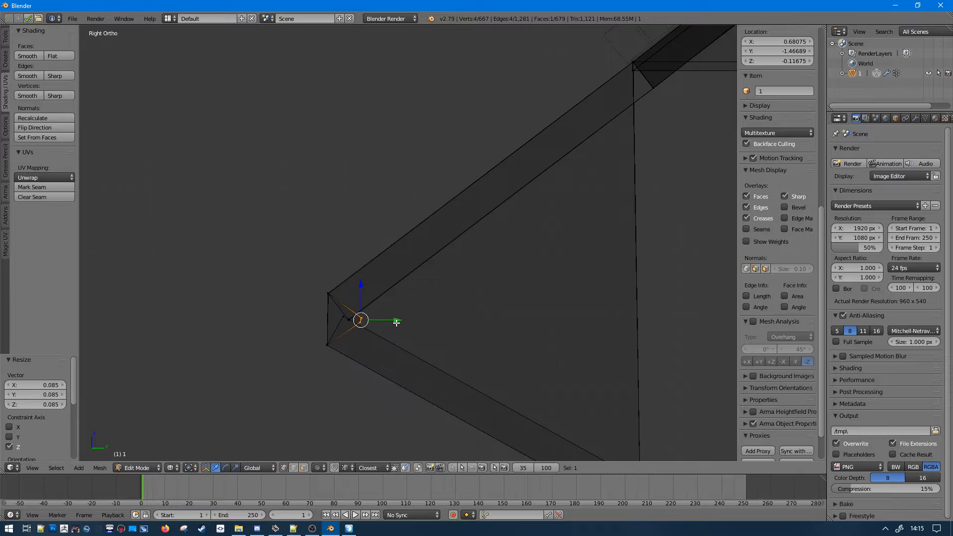
- Try shifting the strip's inner vertices about -0.031 and then 0.003 along Y, and undo the moves and the scaling
{"action": "key", "text": "g"}
{"action": "key", "text": "y"}
{"action": "left_click", "coordinate": [380, 316]}
{"action": "key", "text": "g"}
{"action": "key", "text": "z"}
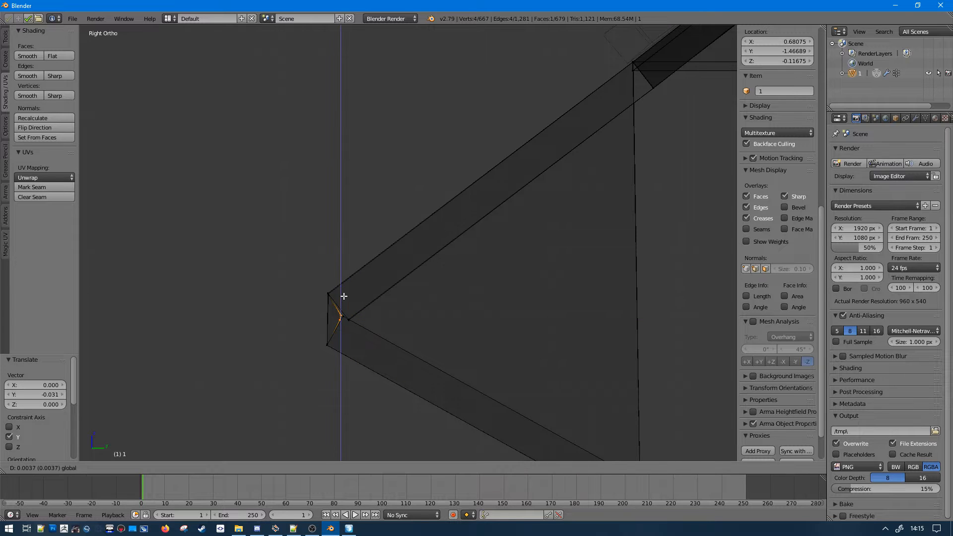
{"action": "key", "text": "Escape"}
{"action": "key", "text": "g"}
{"action": "key", "text": "y"}
{"action": "left_click", "coordinate": [371, 318]}
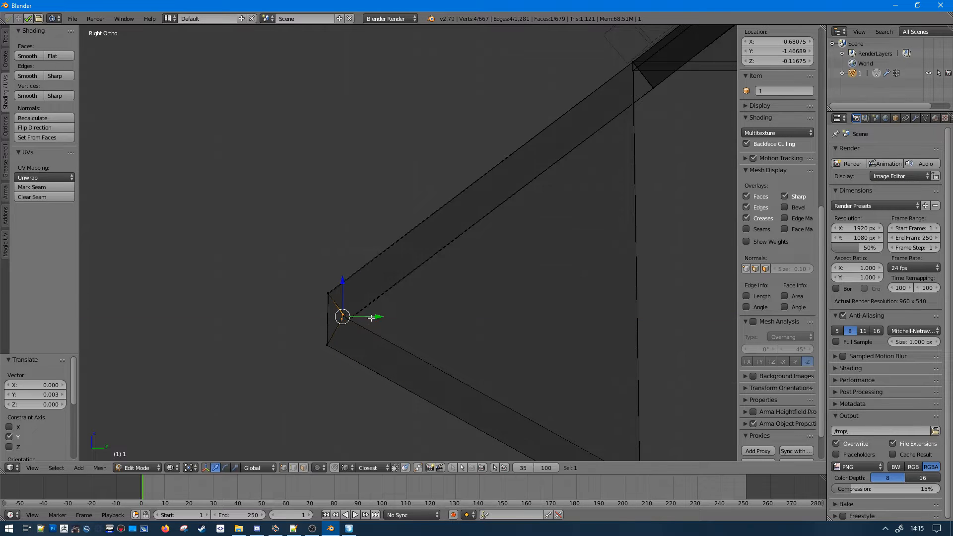
{"action": "key", "text": "ctrl+z"}
{"action": "key", "text": "ctrl+z"}
{"action": "key", "text": "ctrl+z"}
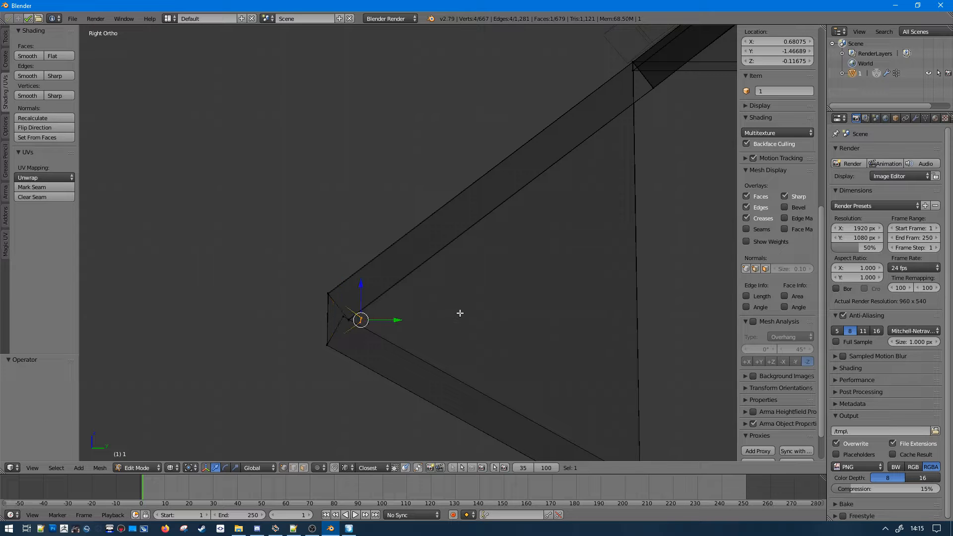
- Clear the selection, return to solid shading, and examine the nose corner and its end strip up close
{"action": "key", "text": "a"}
{"action": "scroll", "coordinate": [461, 314], "scroll_direction": "down", "scroll_amount": 4}
{"action": "key", "text": "z"}
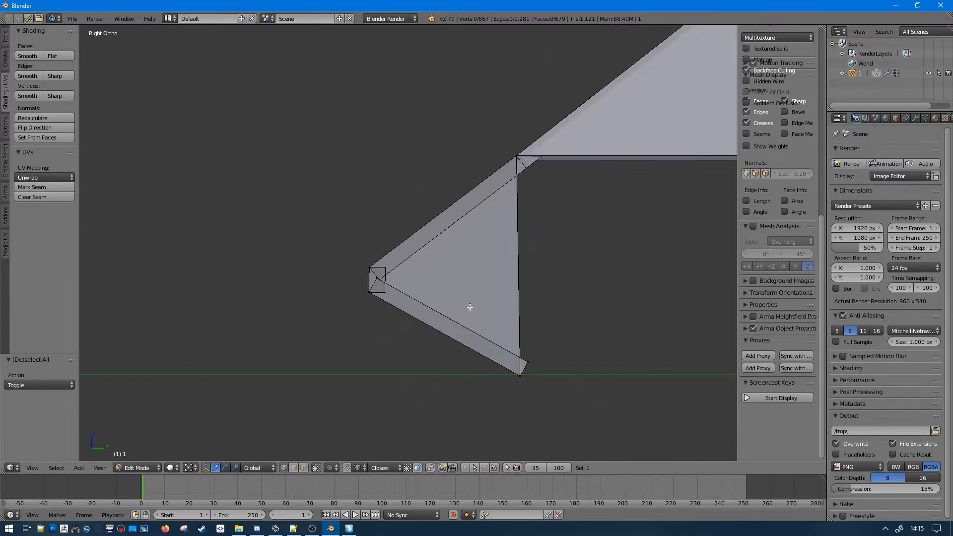
{"action": "scroll", "coordinate": [481, 296], "scroll_direction": "down", "scroll_amount": 2}
{"action": "middle_click_drag", "start_coordinate": [485, 291], "coordinate": [508, 303]}
{"action": "right_click", "coordinate": [497, 280]}
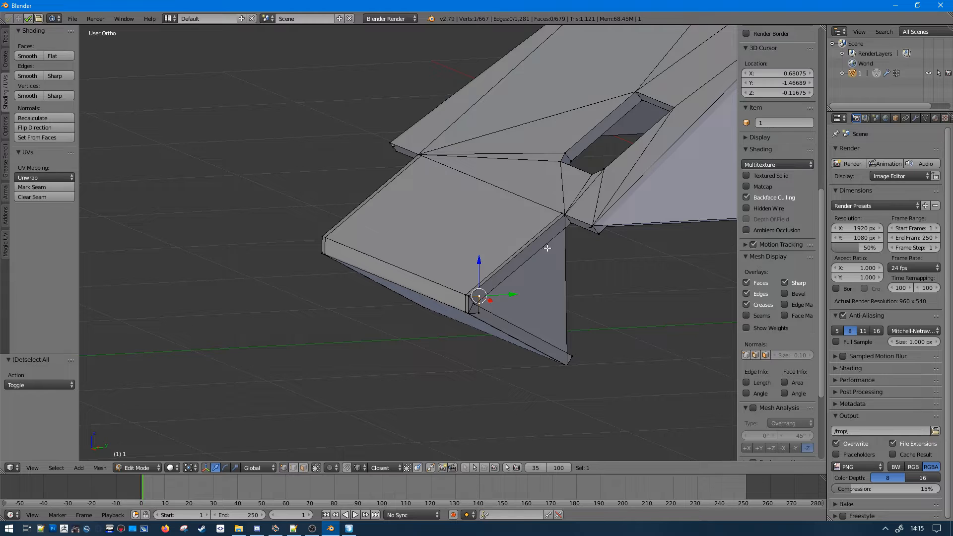
{"action": "key", "text": "Tab"}
{"action": "key", "text": "Tab"}
{"action": "middle_click_drag", "start_coordinate": [538, 240], "coordinate": [530, 273]}
{"action": "key", "text": "a"}
{"action": "scroll", "coordinate": [587, 279], "scroll_direction": "up", "scroll_amount": 2}
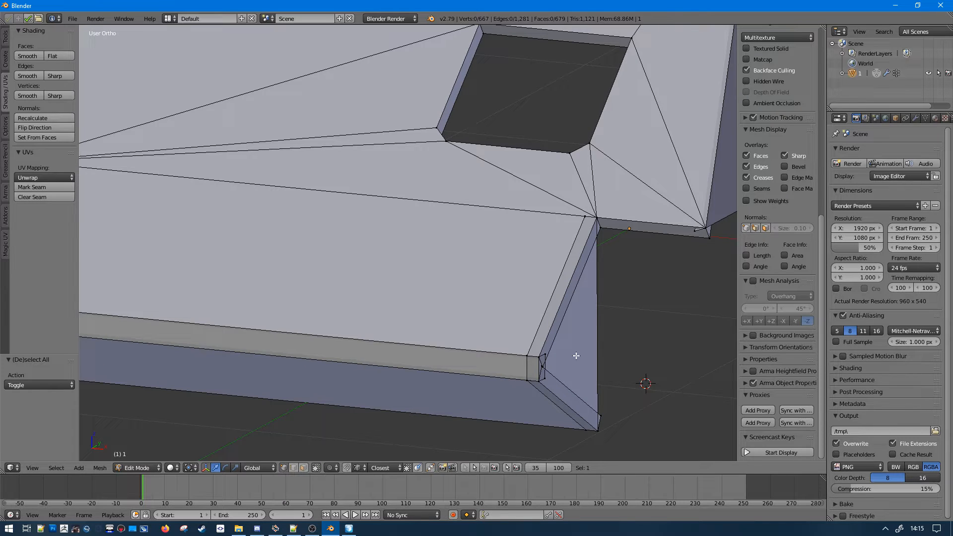
- Check the vertices where the nose side plate meets the upper hull plate, and clear the selection
{"action": "right_click", "coordinate": [586, 219]}
{"action": "right_click", "coordinate": [600, 232]}
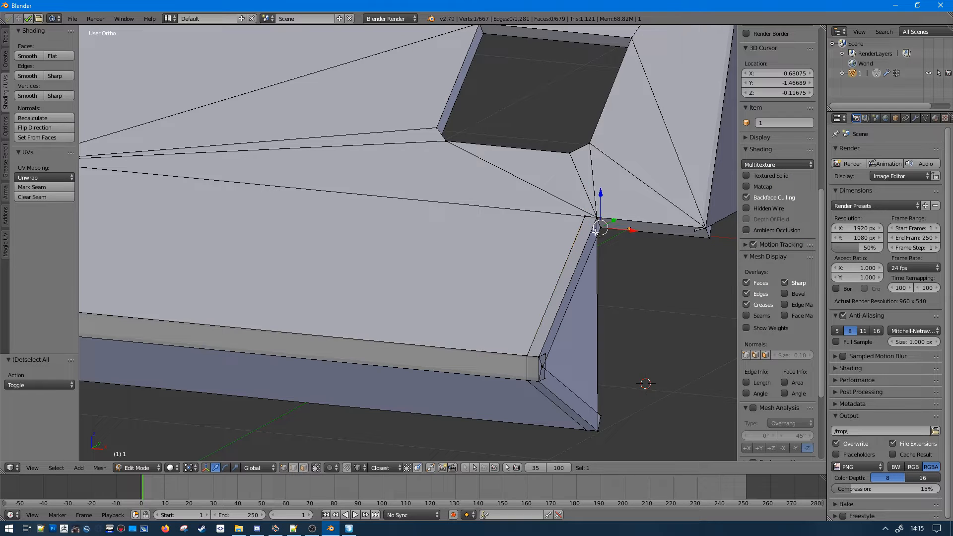
{"action": "right_click", "coordinate": [600, 233]}
{"action": "right_click", "coordinate": [599, 231]}
{"action": "middle_click_drag", "start_coordinate": [476, 300], "coordinate": [371, 276]}
{"action": "middle_click_drag", "start_coordinate": [372, 237], "coordinate": [413, 277]}
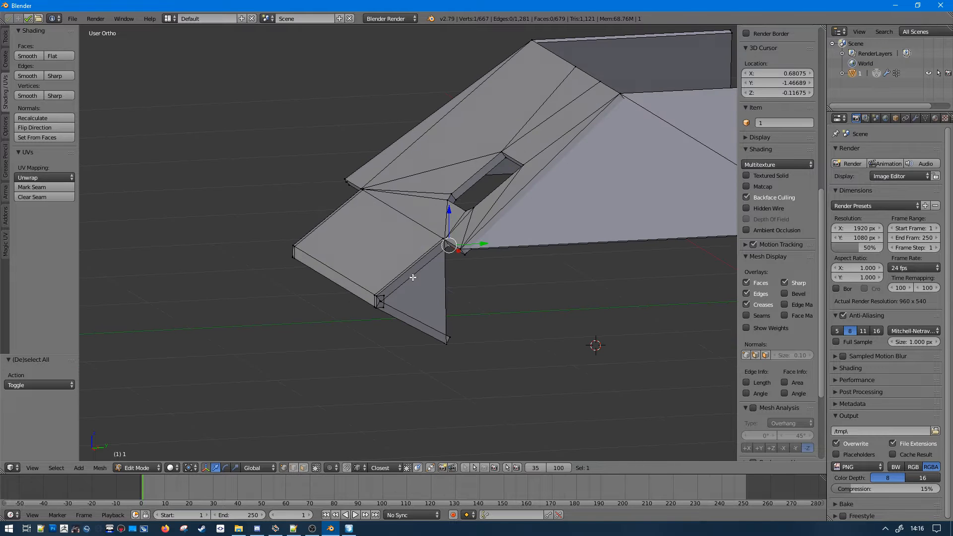
{"action": "middle_click_drag", "start_coordinate": [428, 243], "coordinate": [538, 266]}
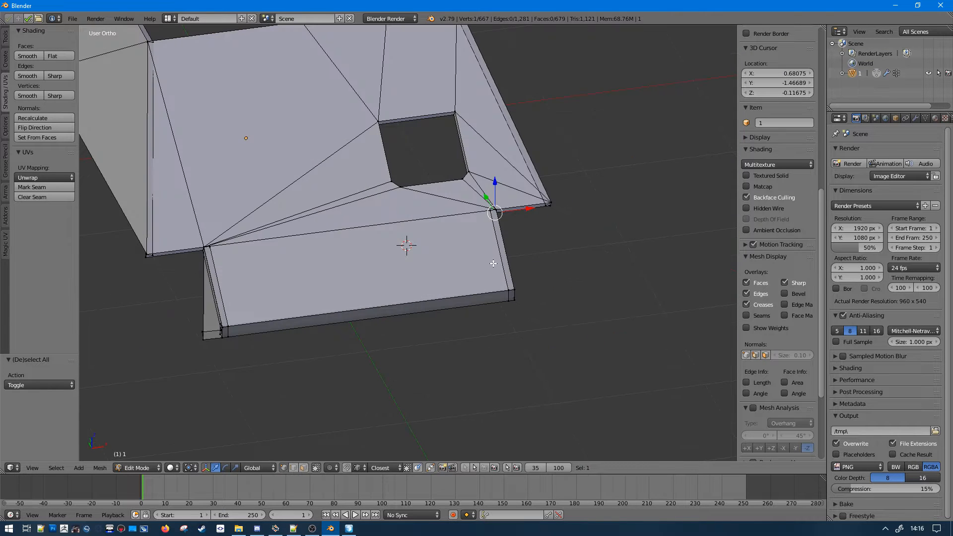
{"action": "middle_click_drag", "start_coordinate": [433, 192], "coordinate": [489, 313], "text": "shift"}
{"action": "key", "text": "a"}
- Examine the hull and nose plates from all around, including the hatch opening and the front strip's corner
{"action": "middle_click_drag", "start_coordinate": [376, 280], "coordinate": [463, 272]}
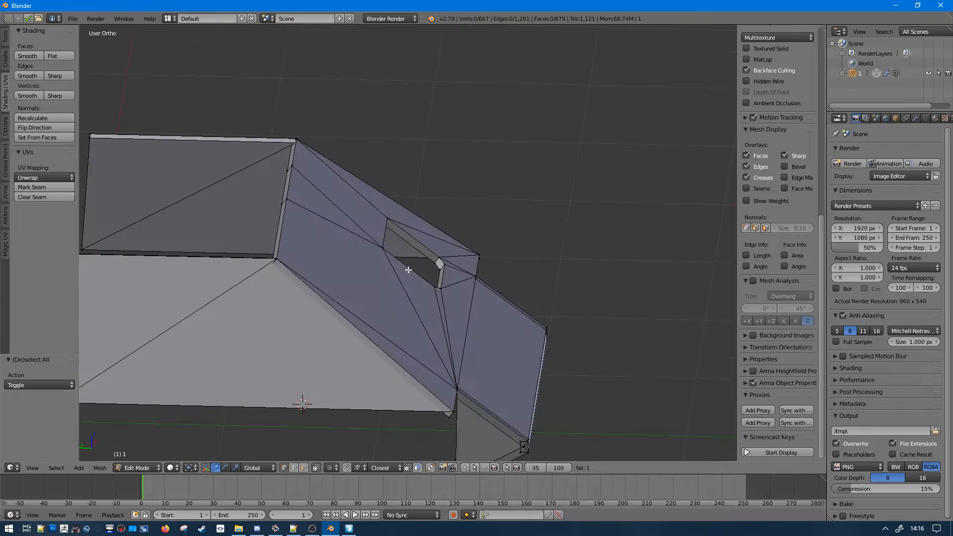
{"action": "middle_click_drag", "start_coordinate": [406, 260], "coordinate": [498, 300]}
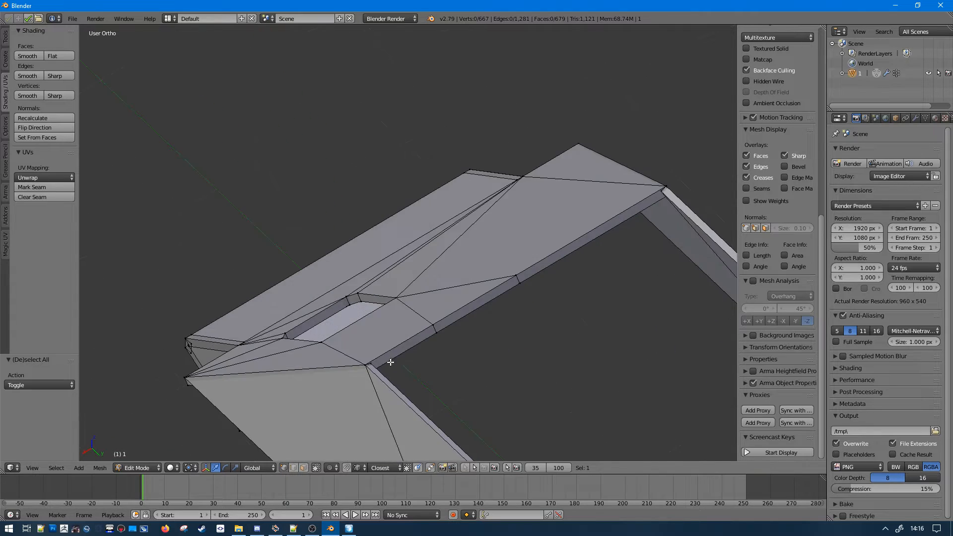
{"action": "middle_click_drag", "start_coordinate": [391, 363], "coordinate": [363, 394]}
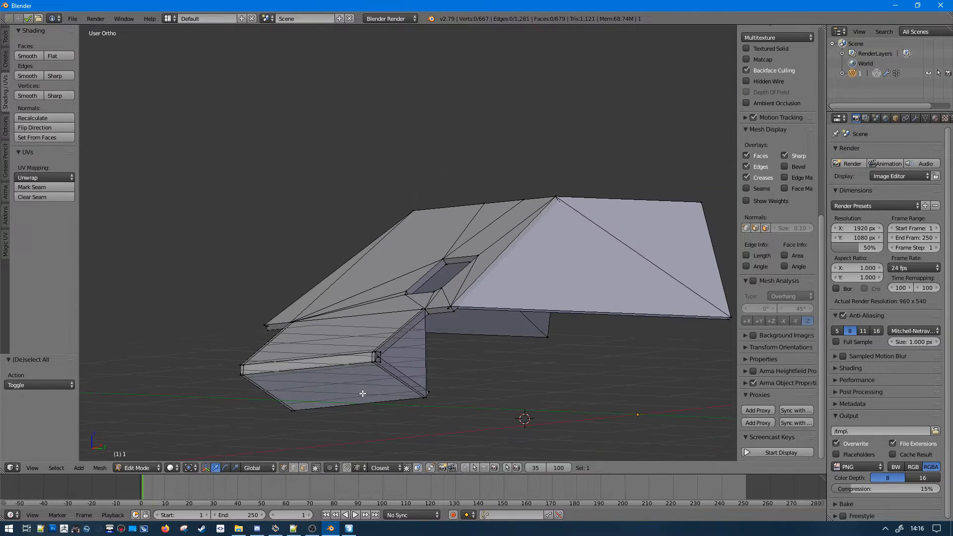
{"action": "middle_click_drag", "start_coordinate": [411, 308], "coordinate": [435, 394]}
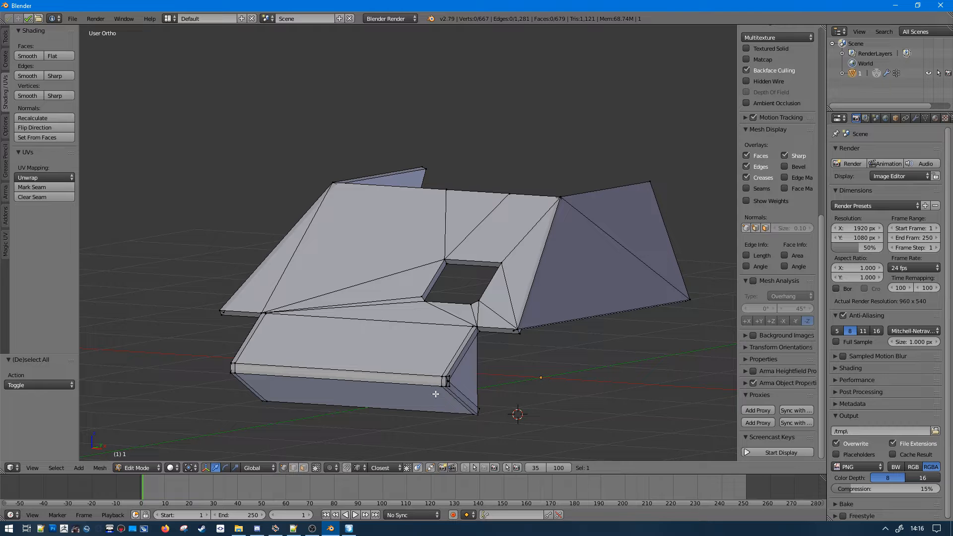
{"action": "middle_click_drag", "start_coordinate": [472, 344], "coordinate": [345, 353]}
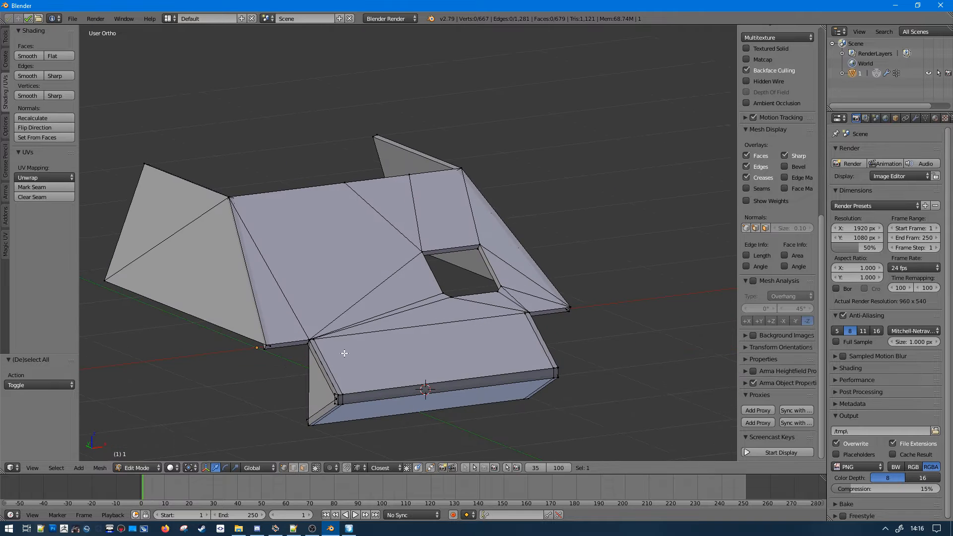
{"action": "middle_click_drag", "start_coordinate": [288, 422], "coordinate": [458, 377]}
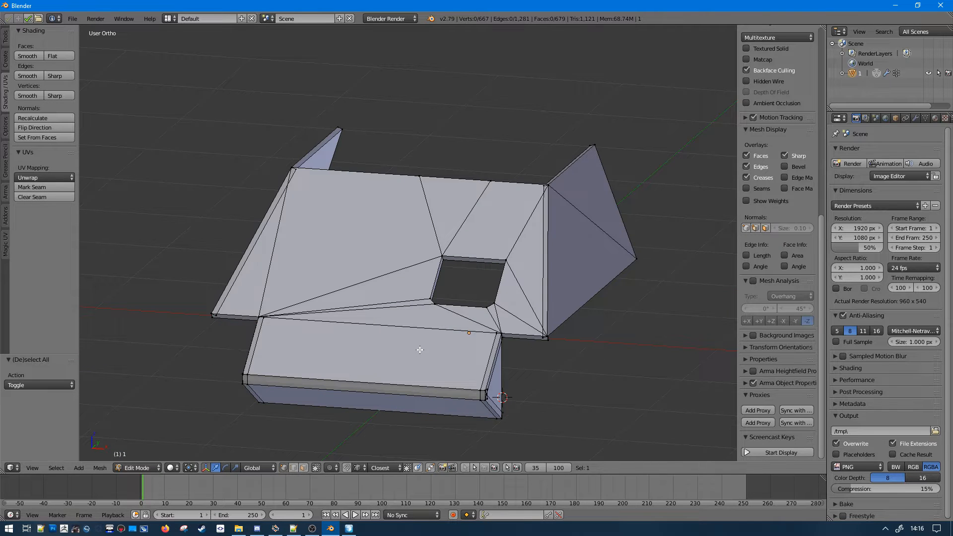
{"action": "middle_click_drag", "start_coordinate": [420, 350], "coordinate": [445, 398]}
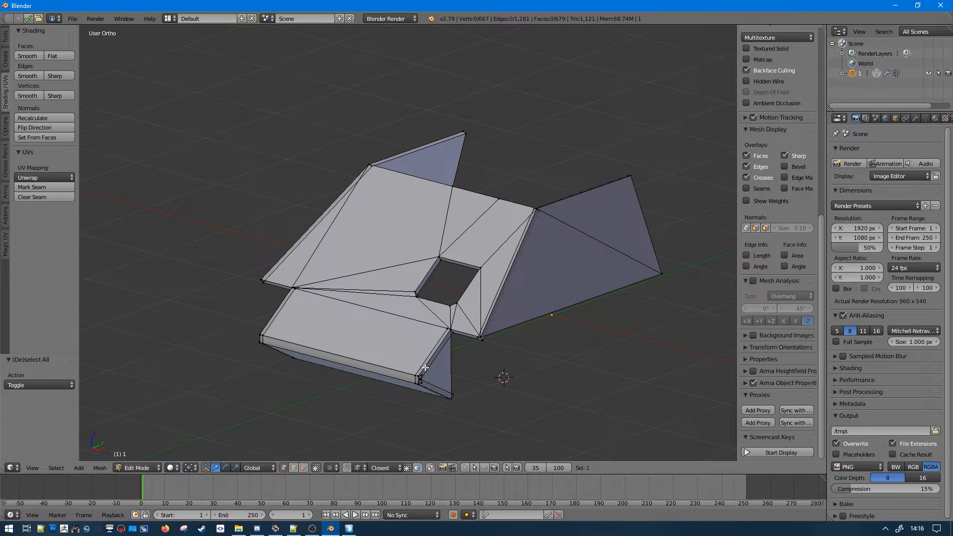
{"action": "middle_click_drag", "start_coordinate": [425, 368], "coordinate": [472, 317]}
{"action": "scroll", "coordinate": [484, 317], "scroll_direction": "up", "scroll_amount": 6}
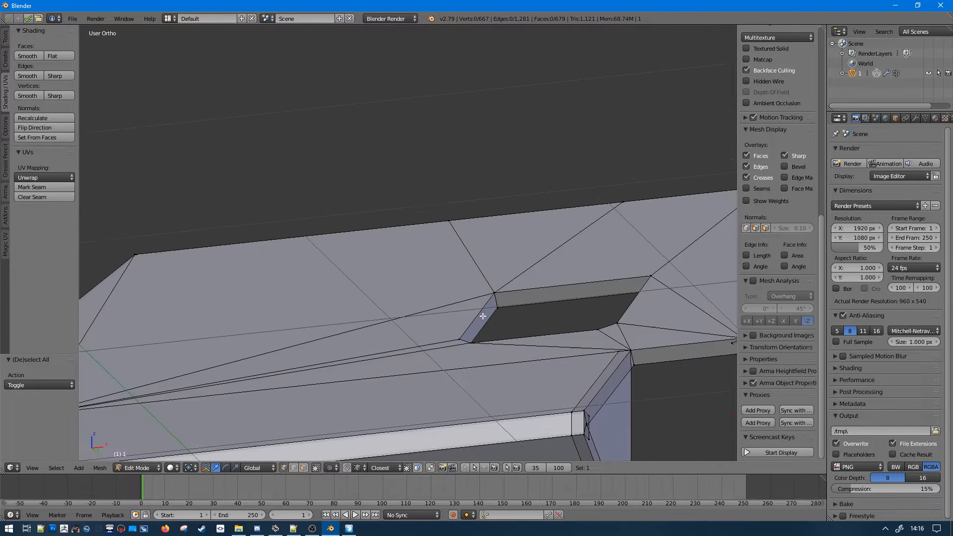
{"action": "scroll", "coordinate": [649, 275], "scroll_direction": "down", "scroll_amount": 3}
{"action": "middle_click_drag", "start_coordinate": [550, 286], "coordinate": [528, 361]}
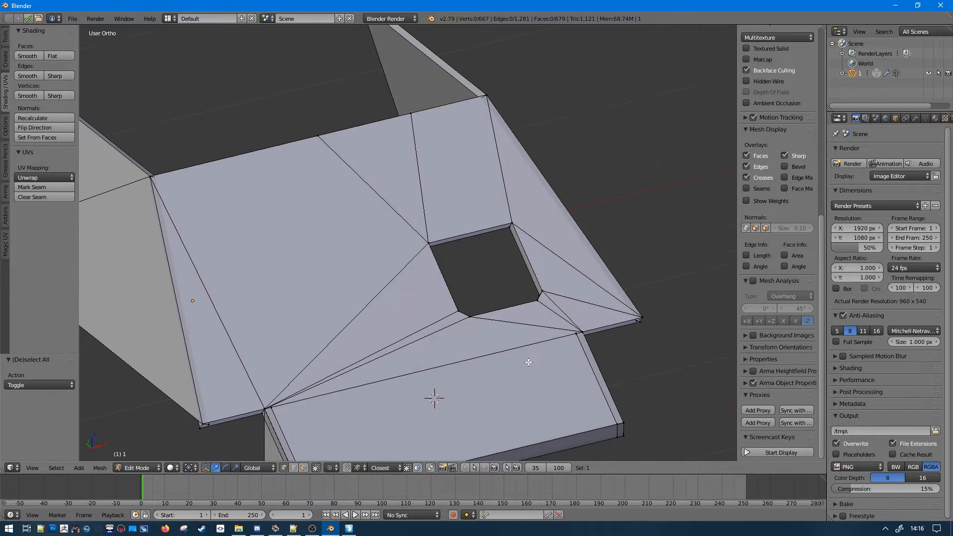
{"action": "middle_click_drag", "start_coordinate": [449, 344], "coordinate": [492, 297]}
{"action": "scroll", "coordinate": [498, 327], "scroll_direction": "down", "scroll_amount": 4}
{"action": "scroll", "coordinate": [464, 353], "scroll_direction": "up", "scroll_amount": 1}
{"action": "scroll", "coordinate": [491, 297], "scroll_direction": "up", "scroll_amount": 5}
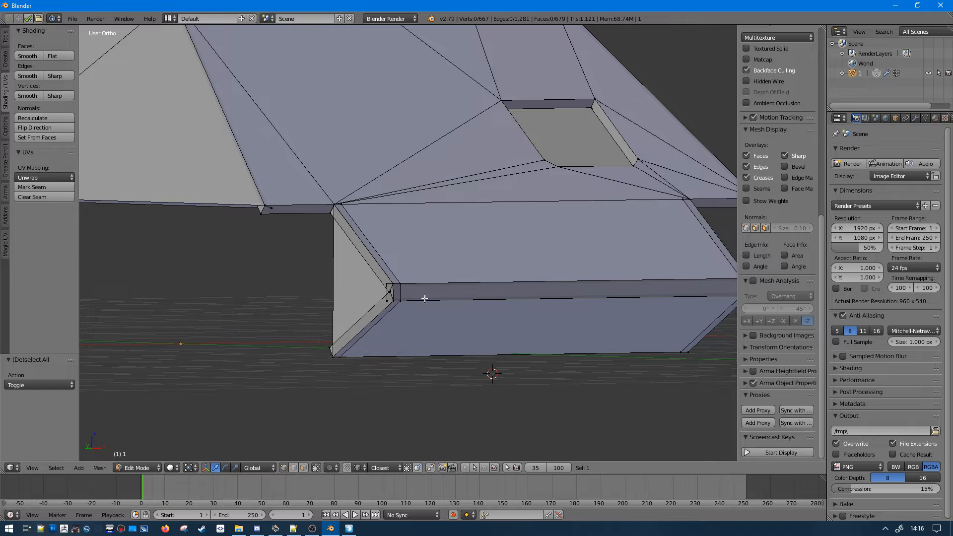
{"action": "scroll", "coordinate": [409, 319], "scroll_direction": "up", "scroll_amount": 4}
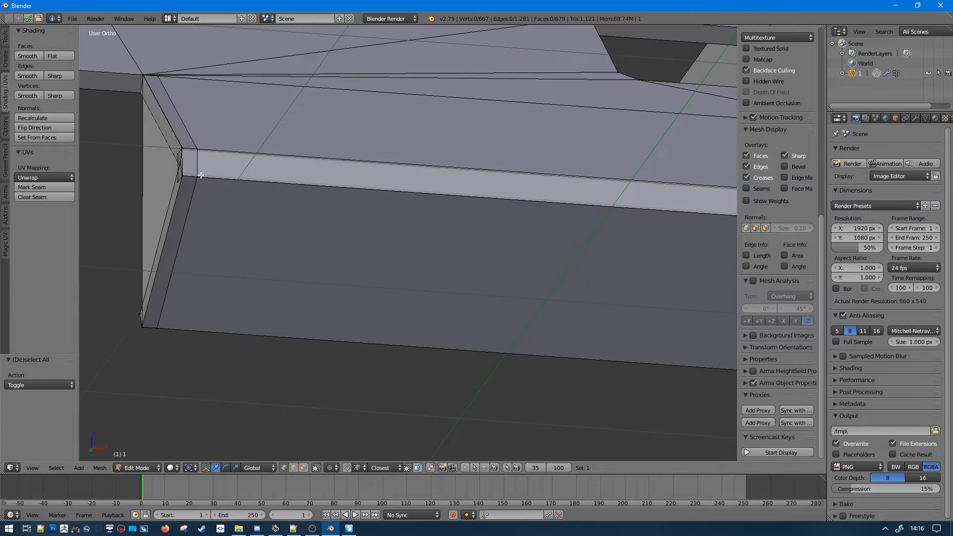
{"action": "middle_click_drag", "start_coordinate": [201, 174], "coordinate": [242, 154]}
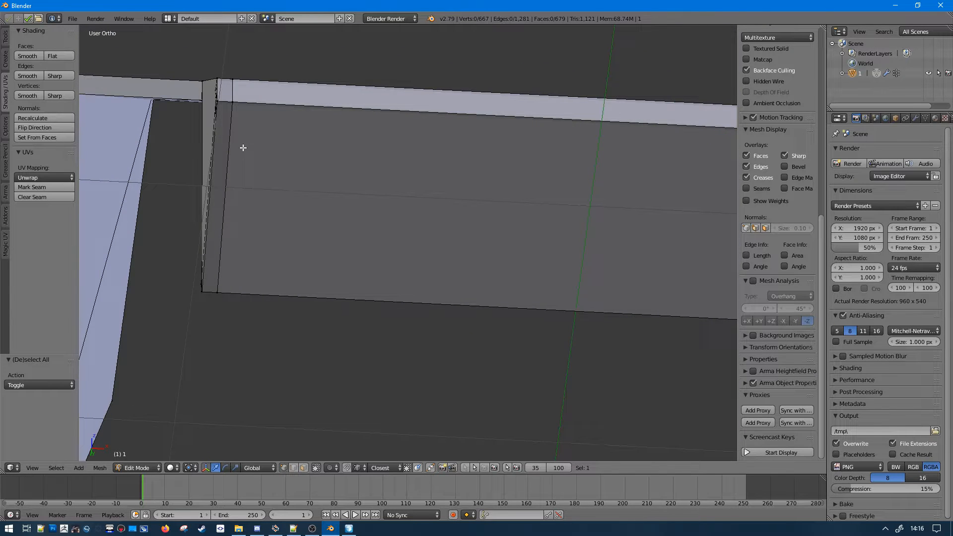
- Examine the alignment of the nose plates and side plates from the front view and from underneath
{"action": "key", "text": "KP_1"}
{"action": "scroll", "coordinate": [243, 148], "scroll_direction": "down", "scroll_amount": 4}
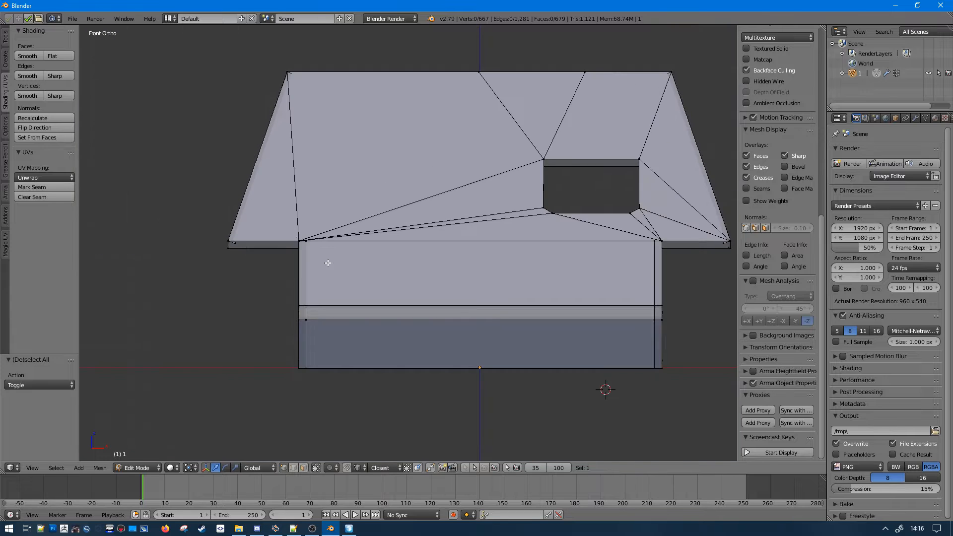
{"action": "key", "text": "KP_8"}
{"action": "key", "text": "KP_8"}
{"action": "key", "text": "KP_8"}
{"action": "key", "text": "KP_8"}
{"action": "key", "text": "KP_8"}
{"action": "key", "text": "KP_8"}
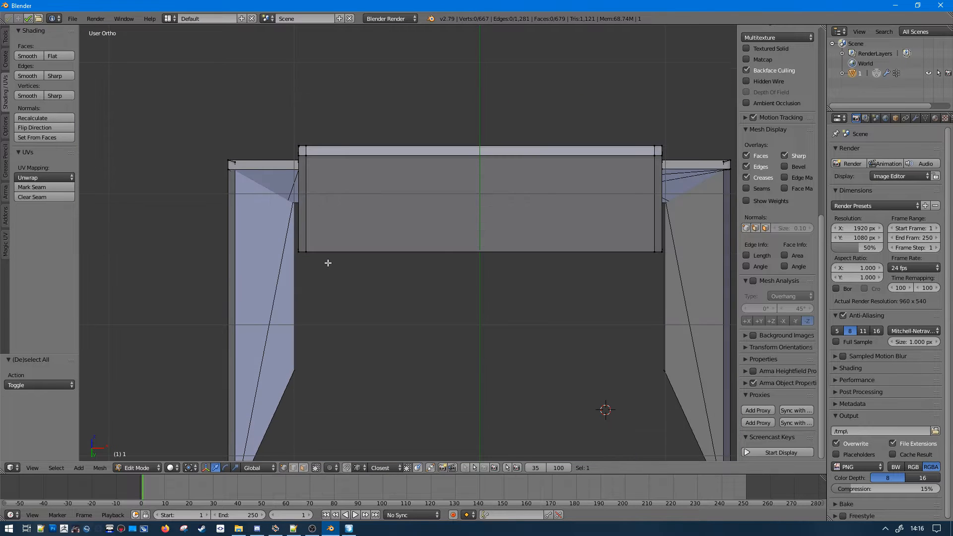
{"action": "key", "text": "ctrl+KP_8"}
{"action": "key", "text": "ctrl+KP_2"}
{"action": "key", "text": "ctrl+KP_2"}
- Reveal all hidden mesh geometry and clear the selection
{"action": "middle_click_drag", "start_coordinate": [374, 230], "coordinate": [334, 227]}
{"action": "scroll", "coordinate": [408, 304], "scroll_direction": "down", "scroll_amount": 4}
{"action": "scroll", "coordinate": [473, 309], "scroll_direction": "up", "scroll_amount": 4}
{"action": "key", "text": "a"}
{"action": "key", "text": "a"}
{"action": "key", "text": "alt+h"}
{"action": "key", "text": "a"}
- Check the linked geometry of the collar around the gun mount, clear it, and select two vertices on the gun mount
{"action": "right_click", "coordinate": [460, 227]}
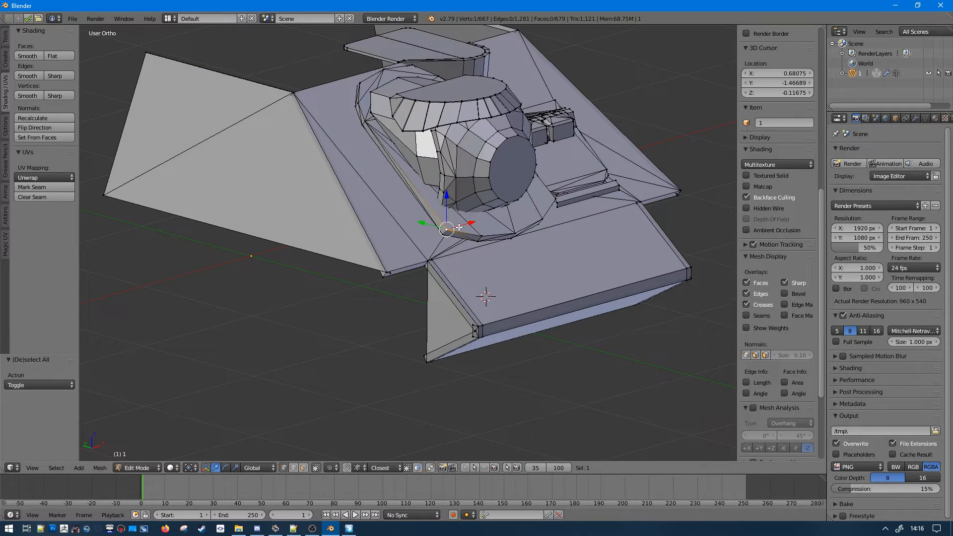
{"action": "key", "text": "ctrl+l"}
{"action": "key", "text": "a"}
{"action": "right_click", "coordinate": [474, 177]}
{"action": "right_click", "coordinate": [477, 97], "text": "shift"}
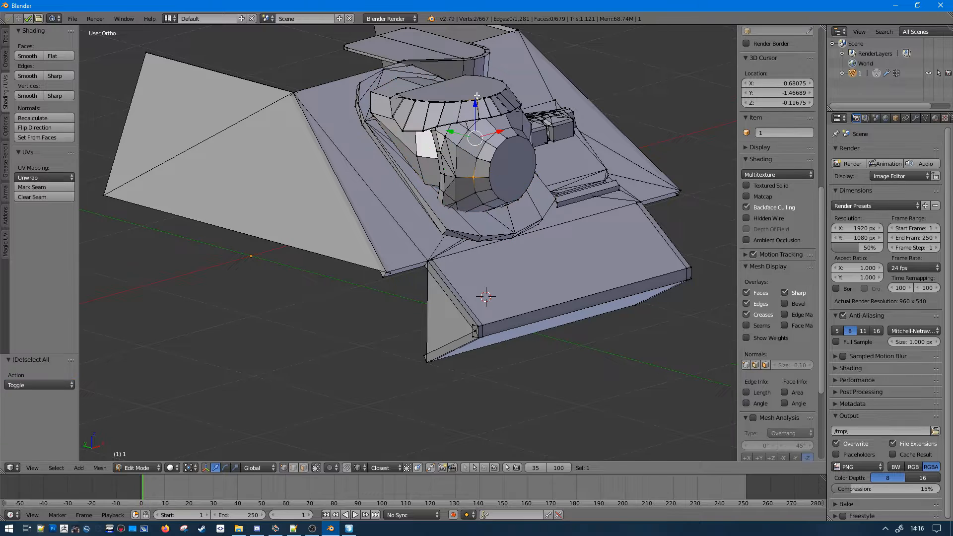
- Hide the hooded outer shell of the rounded housing and select all linked geometry of the rounded body inside it
{"action": "key", "text": "ctrl+l"}
{"action": "key", "text": "h"}
{"action": "middle_click_drag", "start_coordinate": [517, 83], "coordinate": [490, 156]}
{"action": "right_click", "coordinate": [432, 103]}
{"action": "key", "text": "ctrl+l"}
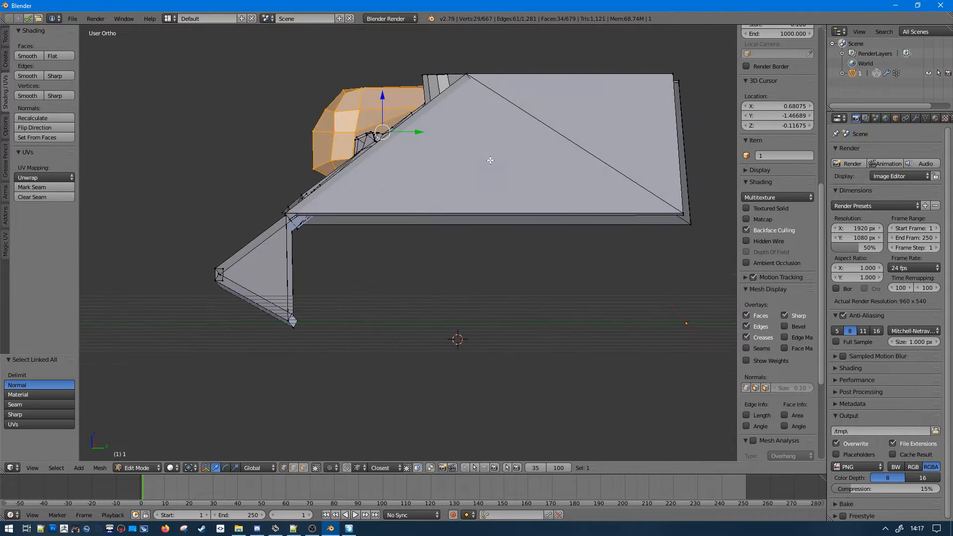
- Test-move the rounded inner body from several angles to check its extent, cancelling each move
{"action": "key", "text": "g"}
{"action": "right_click", "coordinate": [326, 99]}
{"action": "middle_click_drag", "start_coordinate": [326, 98], "coordinate": [284, 102]}
{"action": "key", "text": "g"}
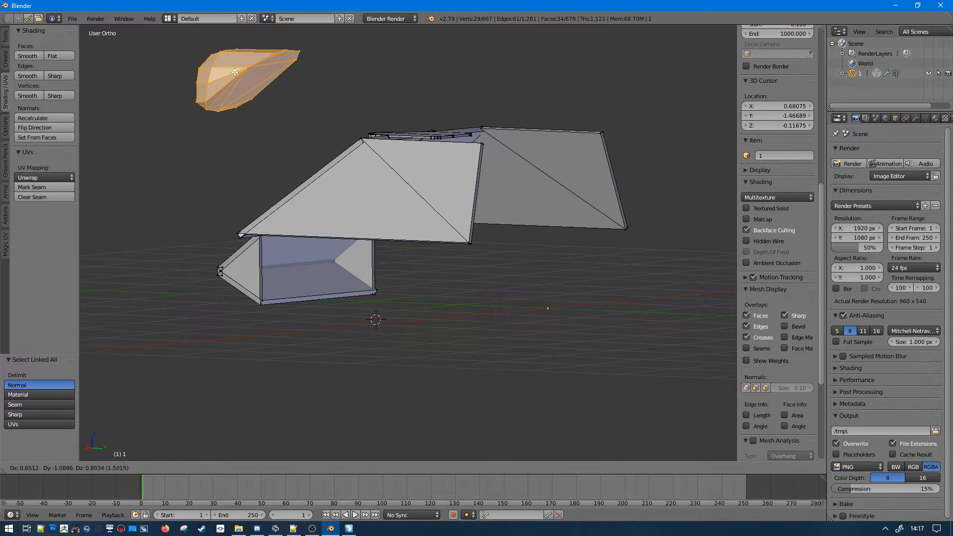
{"action": "right_click", "coordinate": [239, 71]}
{"action": "middle_click_drag", "start_coordinate": [239, 70], "coordinate": [436, 234]}
{"action": "key", "text": "g"}
{"action": "right_click", "coordinate": [475, 239]}
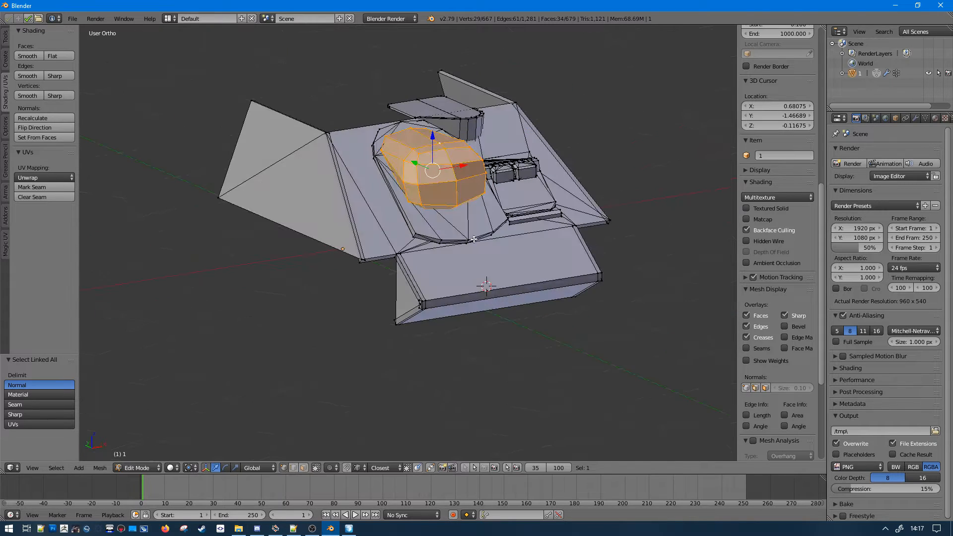
- Select the linked base plate under the rounded body and test-move it to check its extent, cancelling the move
{"action": "middle_click_drag", "start_coordinate": [451, 164], "coordinate": [419, 162]}
{"action": "key", "text": "a"}
{"action": "right_click", "coordinate": [457, 233]}
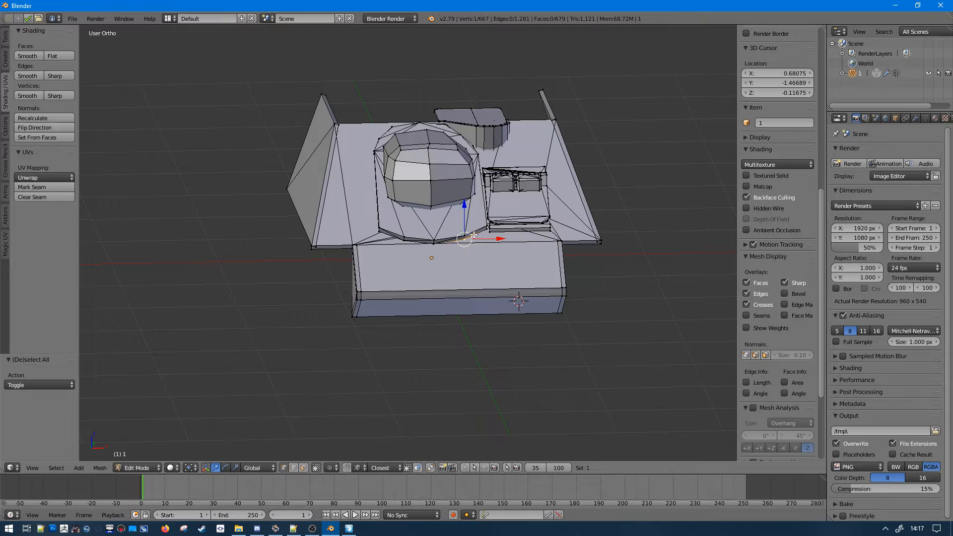
{"action": "key", "text": "ctrl+l"}
{"action": "middle_click_drag", "start_coordinate": [473, 235], "coordinate": [486, 185]}
{"action": "key", "text": "g"}
{"action": "right_click", "coordinate": [396, 123]}
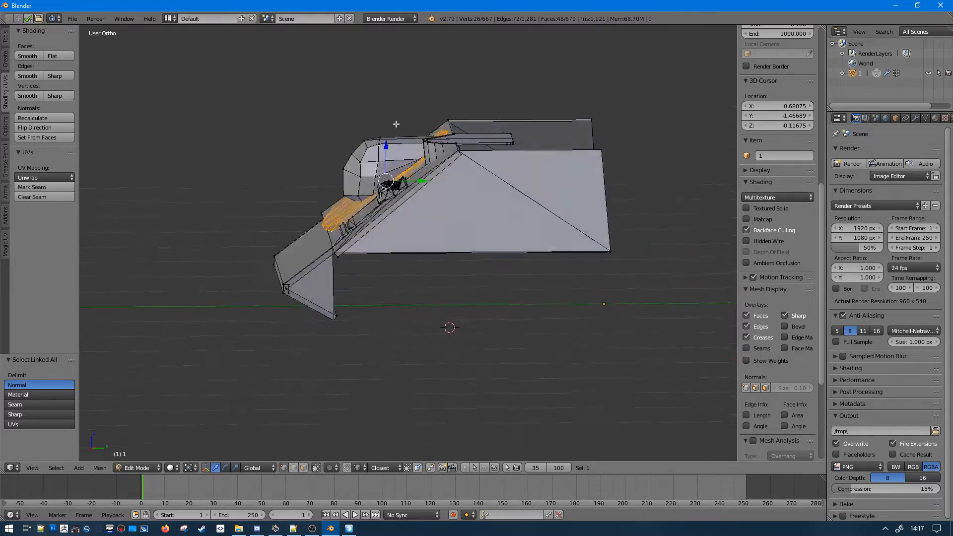
- Add the rounded body to the base plate selection with its linked geometry and hide both pieces
{"action": "middle_click_drag", "start_coordinate": [396, 123], "coordinate": [436, 141]}
{"action": "right_click", "coordinate": [435, 141], "text": "shift"}
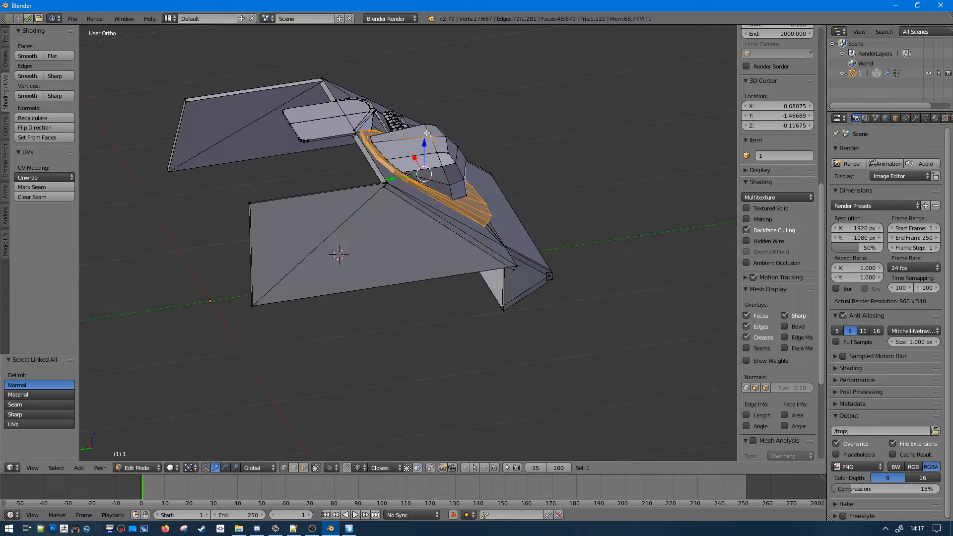
{"action": "key", "text": "ctrl+l"}
{"action": "key", "text": "h"}
{"action": "middle_click_drag", "start_coordinate": [492, 154], "coordinate": [406, 163]}
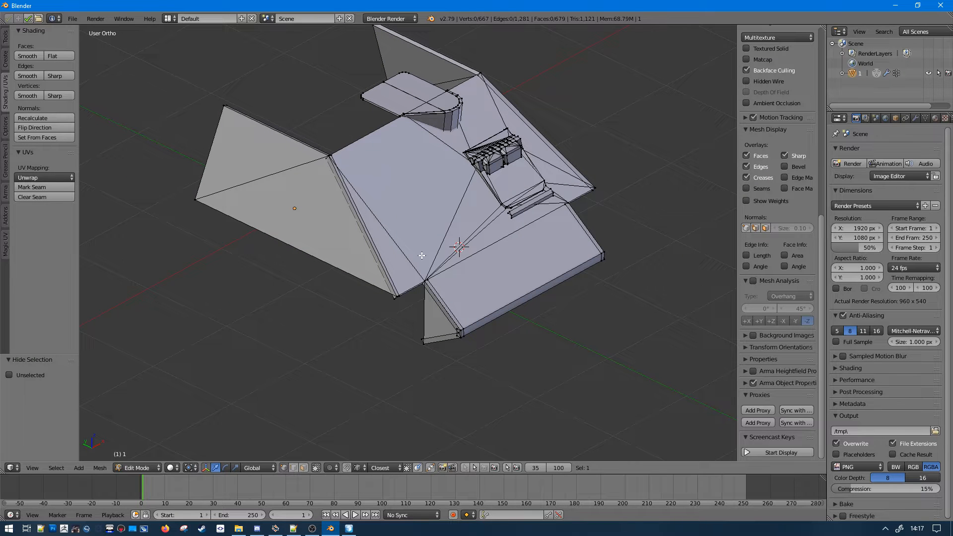
- Select the linked hull piece at its front corner and test-move it, cancelling the move
{"action": "right_click", "coordinate": [431, 274]}
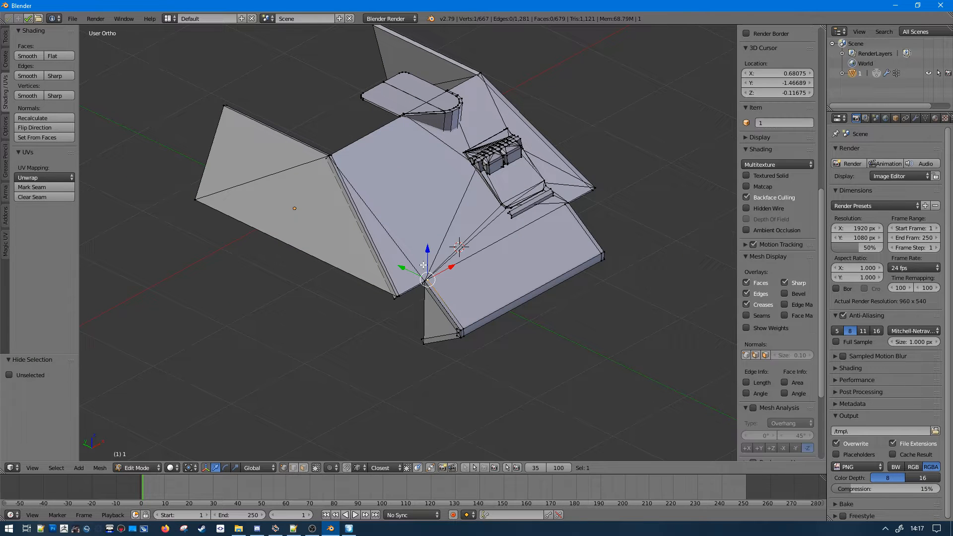
{"action": "key", "text": "ctrl+l"}
{"action": "key", "text": "g"}
{"action": "right_click", "coordinate": [385, 307]}
- Reveal all hidden geometry and clear the selection
{"action": "key", "text": "a"}
{"action": "middle_click_drag", "start_coordinate": [428, 192], "coordinate": [339, 185]}
{"action": "key", "text": "alt+h"}
{"action": "key", "text": "a"}
- Select the curved wall beneath the flat flap panel with its linked geometry to check which faces belong to it
{"action": "scroll", "coordinate": [429, 152], "scroll_direction": "up", "scroll_amount": 5}
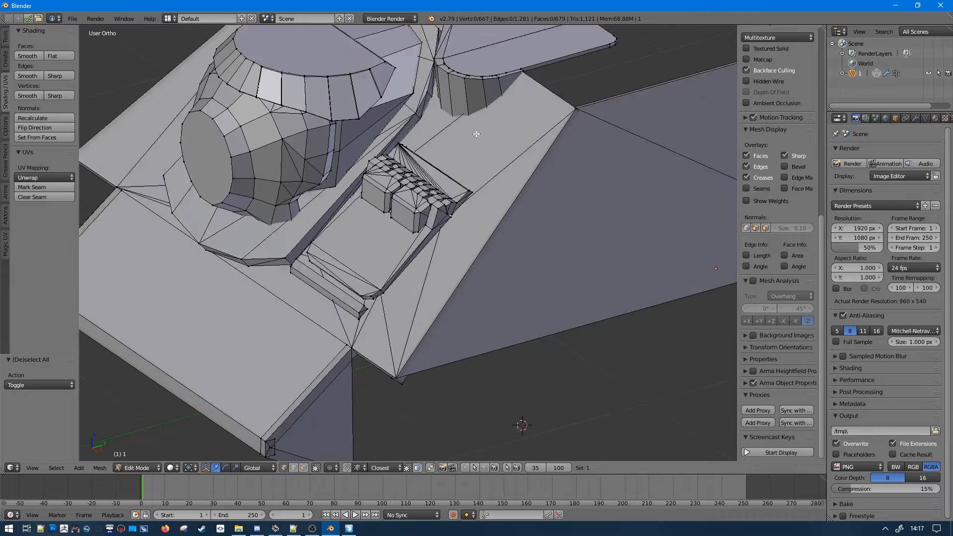
{"action": "right_click", "coordinate": [451, 94]}
{"action": "middle_click_drag", "start_coordinate": [456, 82], "coordinate": [441, 176], "text": "shift"}
{"action": "key", "text": "ctrl+l"}
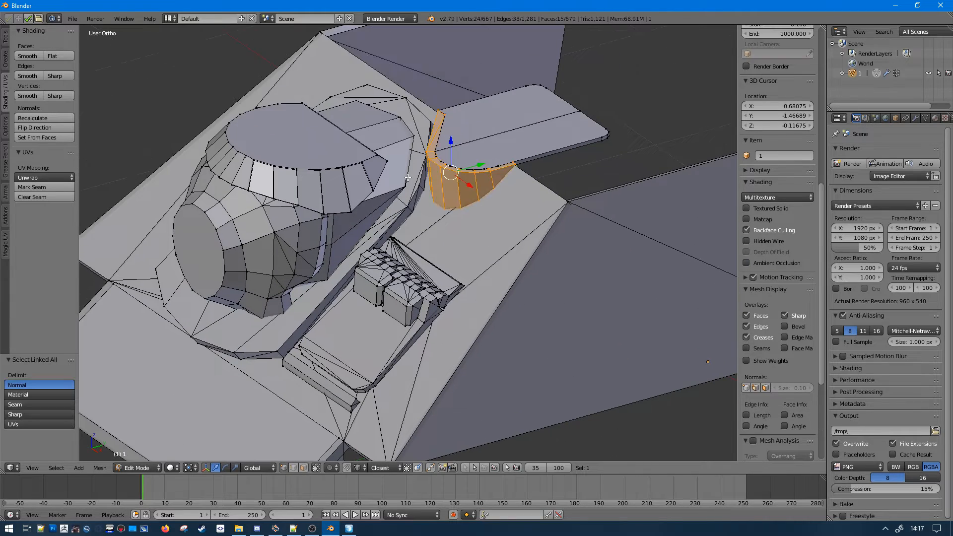
- Select both linked halves of the flat flap panel in wireframe display, hide them, and return to solid display
{"action": "middle_click_drag", "start_coordinate": [526, 199], "coordinate": [520, 225]}
{"action": "right_click", "coordinate": [602, 186]}
{"action": "key", "text": "z"}
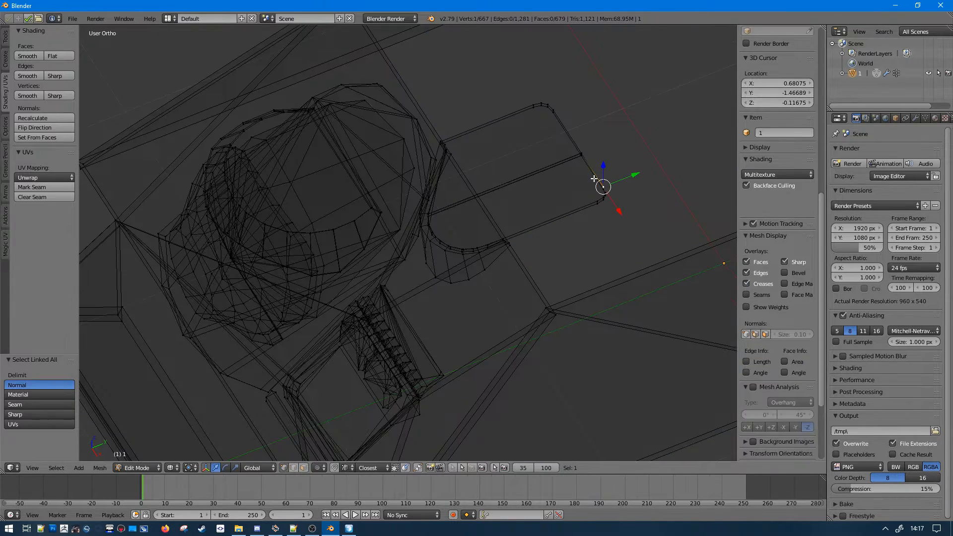
{"action": "key", "text": "c"}
{"action": "left_click", "coordinate": [585, 153]}
{"action": "right_click", "coordinate": [583, 154]}
{"action": "key", "text": "ctrl+l"}
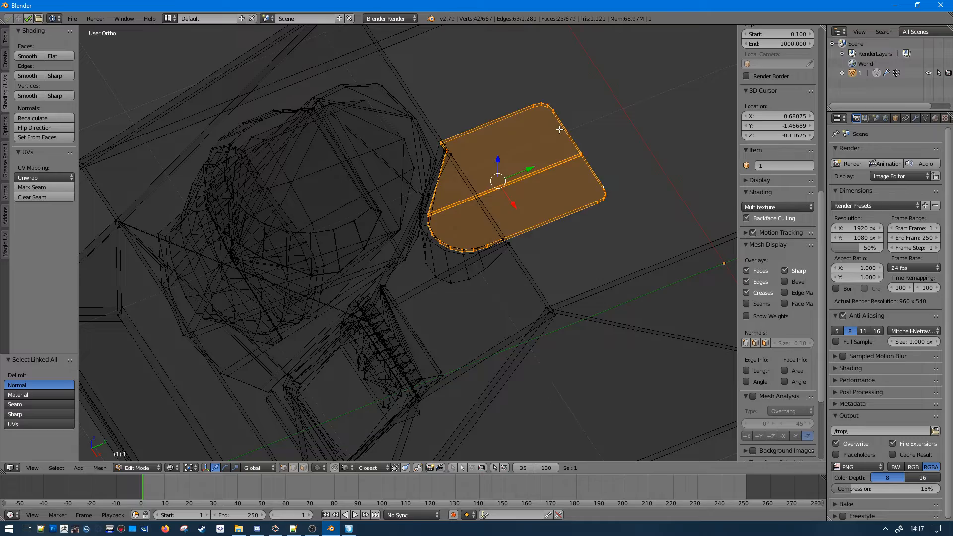
{"action": "key", "text": "h"}
{"action": "mouse_move", "coordinate": [560, 129]}
{"action": "middle_mouse_down"}
{"action": "mouse_move", "coordinate": [498, 189]}
{"action": "mouse_move", "coordinate": [457, 170]}
{"action": "mouse_move", "coordinate": [357, 186]}
{"action": "mouse_move", "coordinate": [330, 151]}
{"action": "mouse_move", "coordinate": [326, 260]}
{"action": "mouse_move", "coordinate": [349, 250]}
{"action": "mouse_move", "coordinate": [313, 306]}
{"action": "middle_mouse_up"}
{"action": "key", "text": "z"}
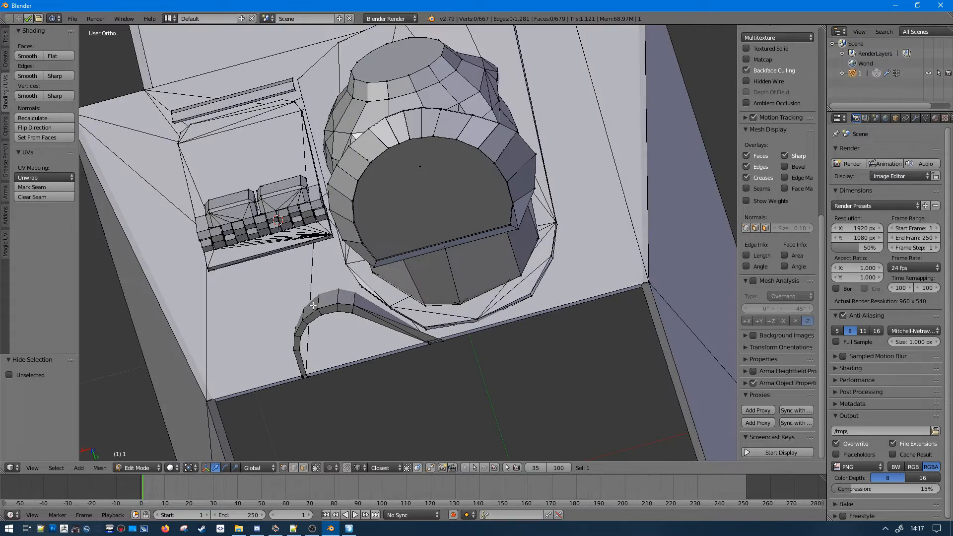
- Examine the exposed curved wall and the surrounding hull parts from the front, above and behind
{"action": "mouse_move", "coordinate": [414, 335]}
{"action": "middle_mouse_down"}
{"action": "mouse_move", "coordinate": [249, 409]}
{"action": "mouse_move", "coordinate": [499, 231]}
{"action": "mouse_move", "coordinate": [493, 197]}
{"action": "mouse_move", "coordinate": [559, 199]}
{"action": "middle_mouse_up"}
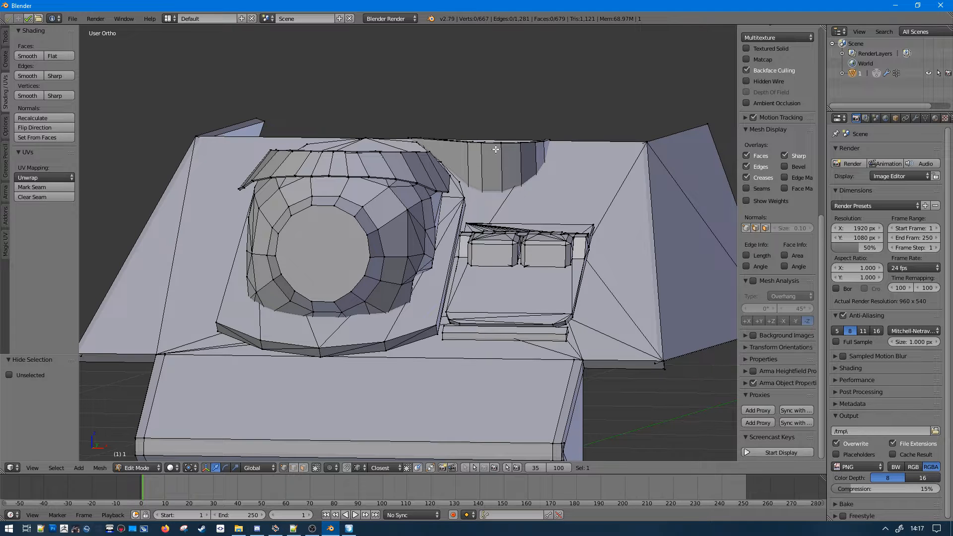
{"action": "middle_click_drag", "start_coordinate": [545, 170], "coordinate": [517, 143]}
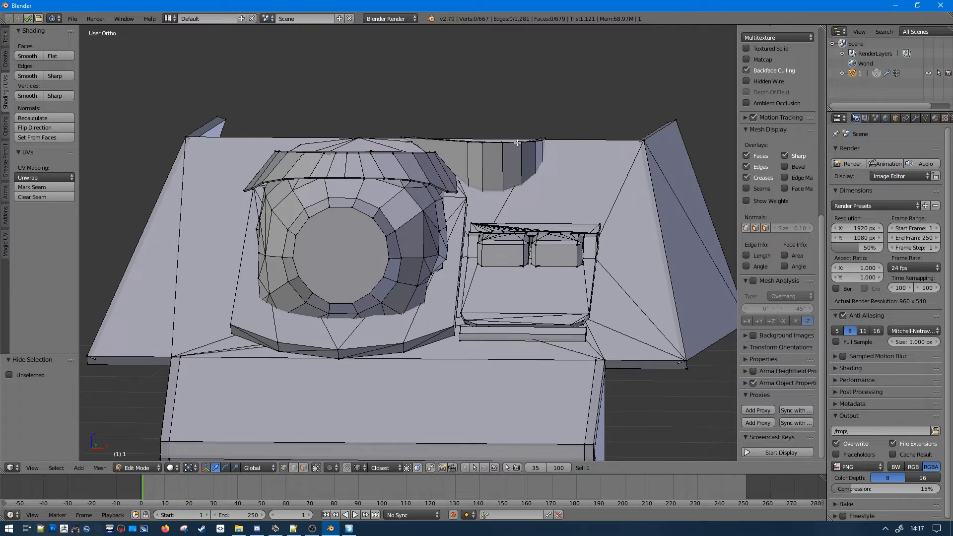
{"action": "middle_click_drag", "start_coordinate": [527, 217], "coordinate": [519, 314]}
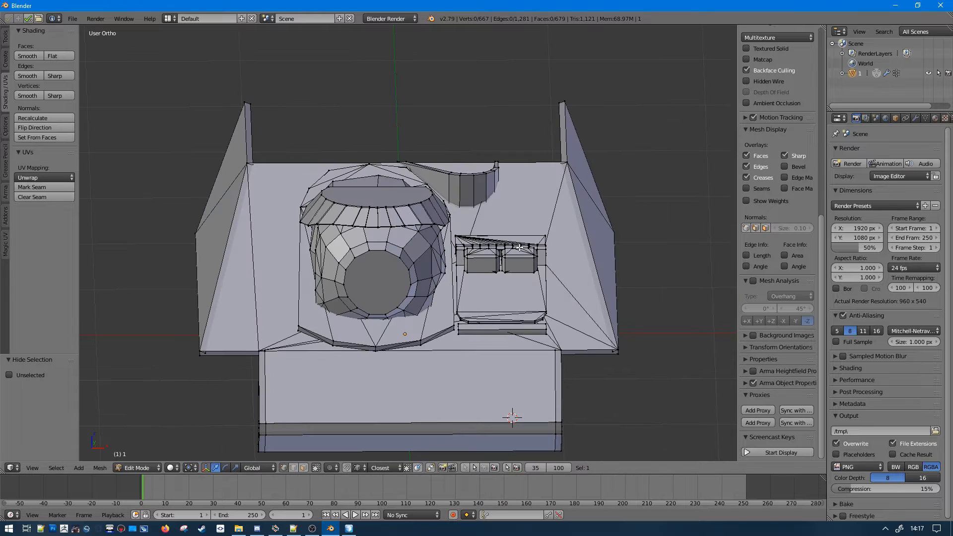
{"action": "scroll", "coordinate": [507, 325], "scroll_direction": "up", "scroll_amount": 2}
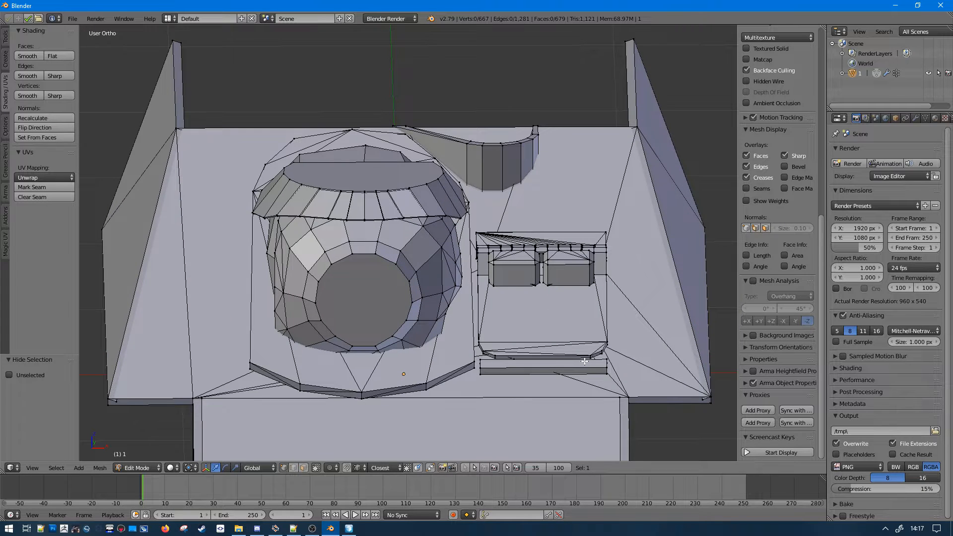
{"action": "middle_click_drag", "start_coordinate": [570, 296], "coordinate": [449, 257]}
{"action": "middle_click_drag", "start_coordinate": [443, 238], "coordinate": [398, 215]}
{"action": "scroll", "coordinate": [458, 172], "scroll_direction": "down", "scroll_amount": 2}
{"action": "scroll", "coordinate": [425, 185], "scroll_direction": "up", "scroll_amount": 3}
{"action": "scroll", "coordinate": [398, 215], "scroll_direction": "up", "scroll_amount": 2}
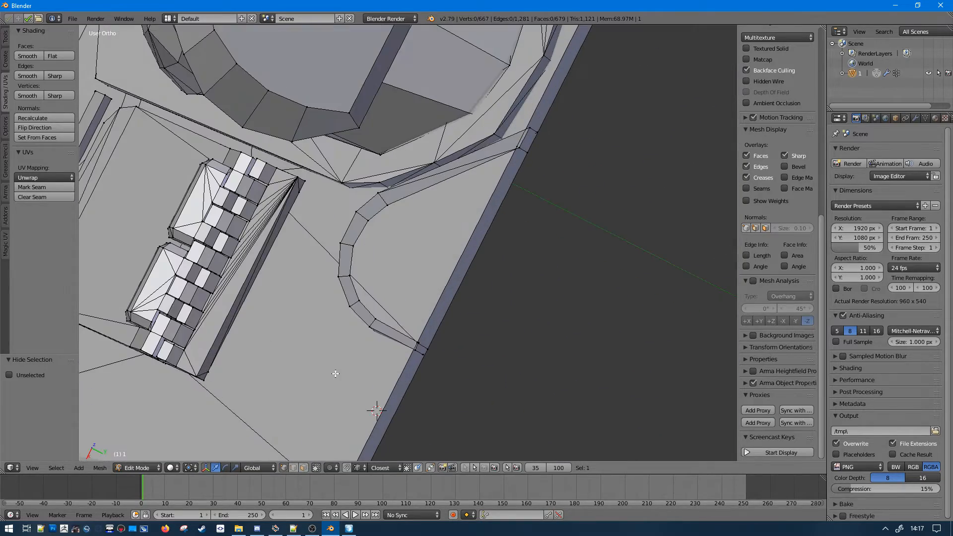
- Switch to edge selection and select the entire curved wall through its linked geometry
{"action": "left_click", "coordinate": [296, 469]}
{"action": "middle_click_drag", "start_coordinate": [336, 285], "coordinate": [370, 159]}
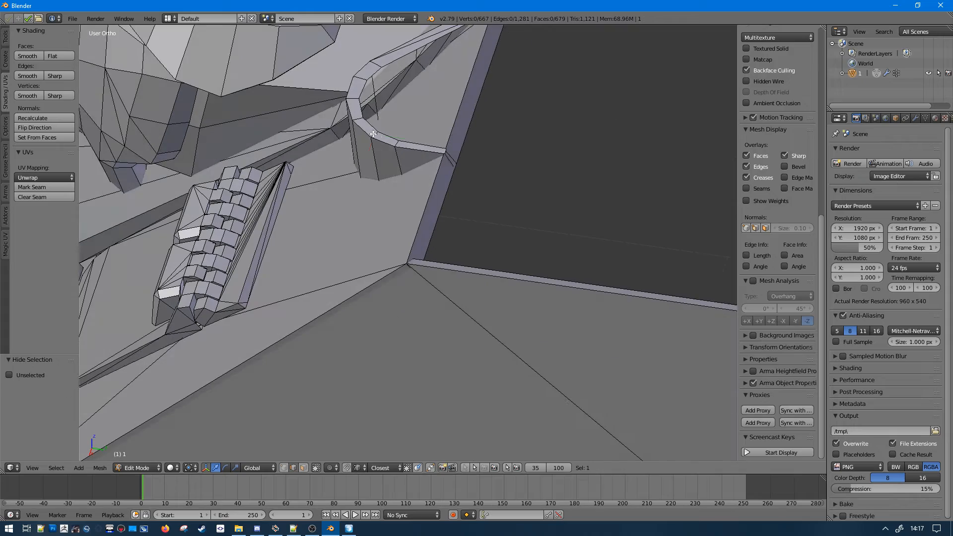
{"action": "right_click", "coordinate": [375, 134]}
{"action": "key", "text": "ctrl+l"}
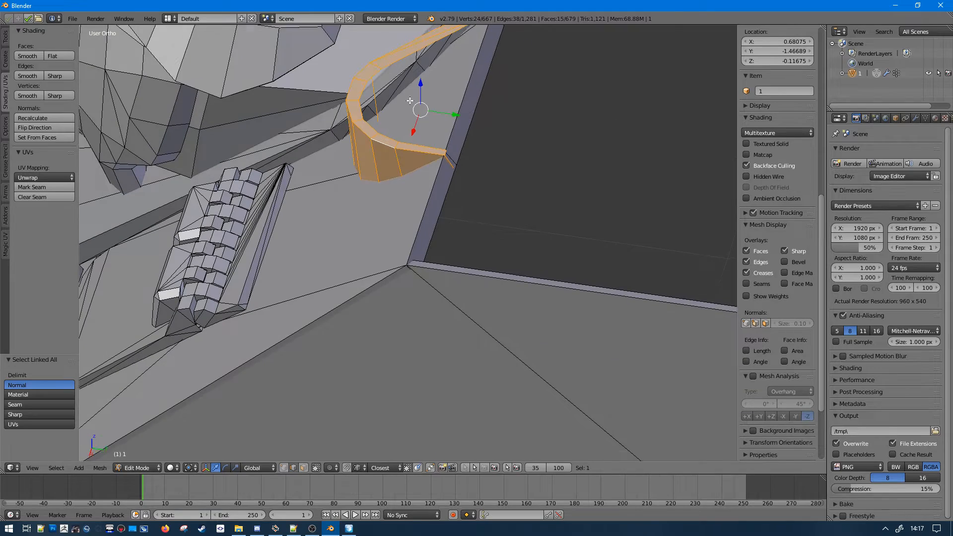
{"action": "middle_click_drag", "start_coordinate": [398, 125], "coordinate": [531, 209]}
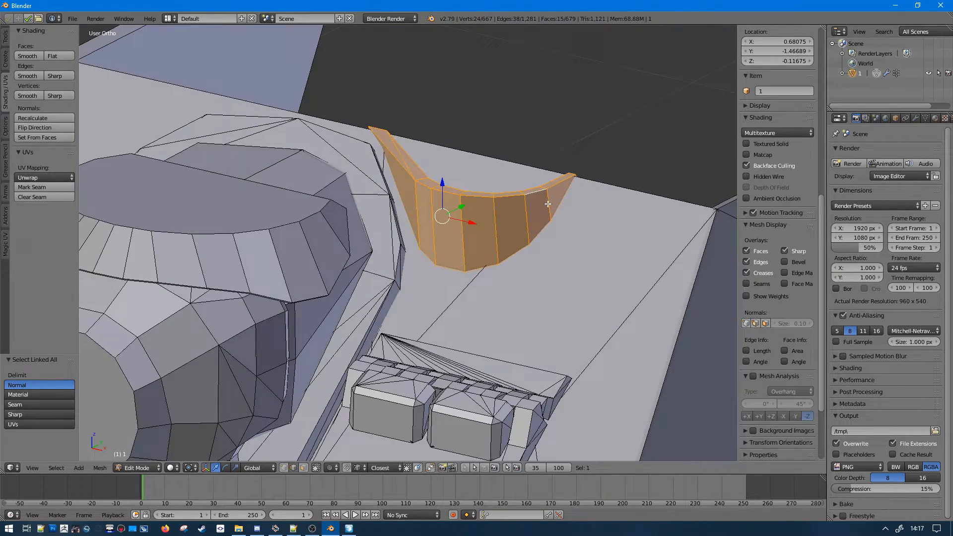
- Try to simplify the curved wall by dissolving alternate vertical edge loops, and undo the dissolve
{"action": "right_click", "coordinate": [548, 204]}
{"action": "key", "text": "a"}
{"action": "right_click", "coordinate": [526, 211]}
{"action": "right_click", "coordinate": [457, 213], "text": "shift"}
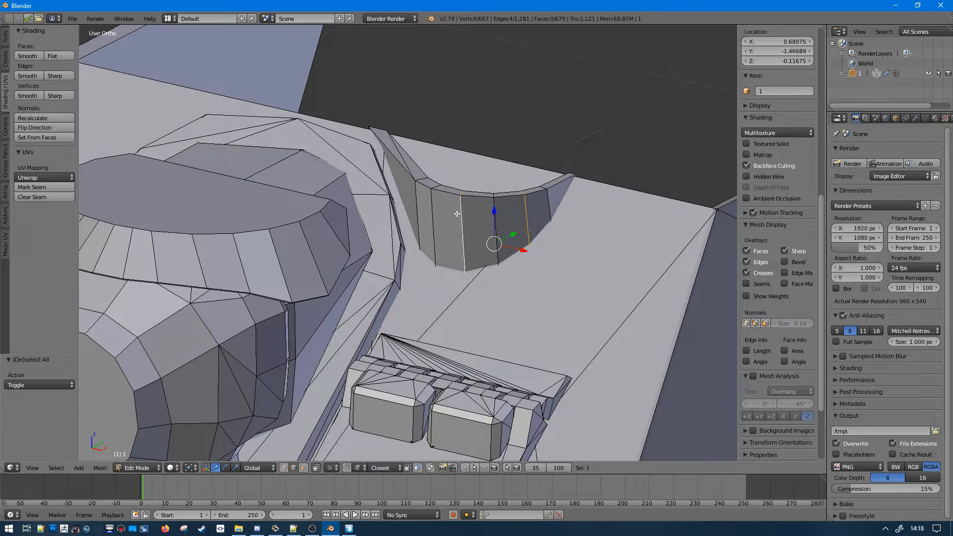
{"action": "middle_click_drag", "start_coordinate": [423, 197], "coordinate": [455, 253]}
{"action": "key", "text": "a"}
{"action": "right_click", "coordinate": [455, 253], "text": "alt"}
{"action": "right_click", "coordinate": [518, 251], "text": "alt+shift"}
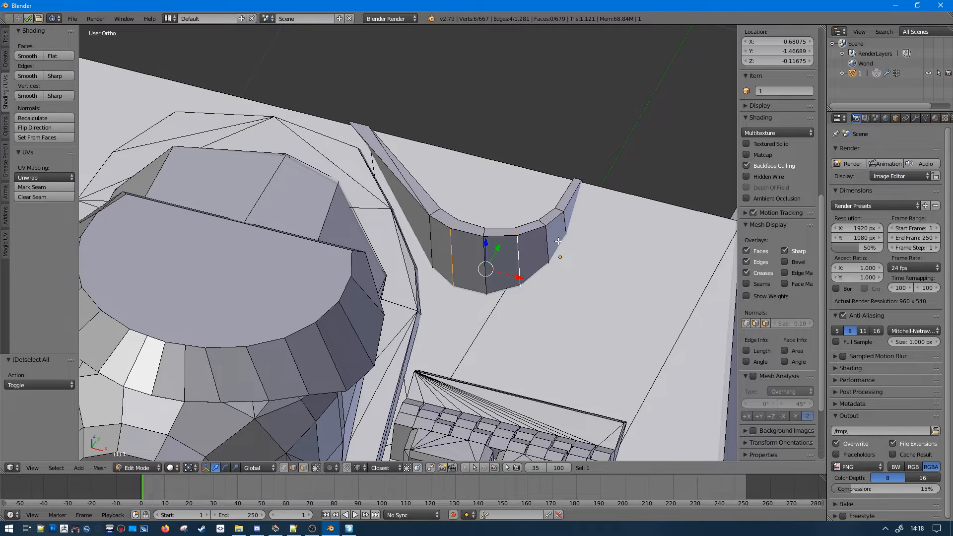
{"action": "right_click", "coordinate": [566, 217], "text": "alt+shift"}
{"action": "key", "text": "ctrl+x"}
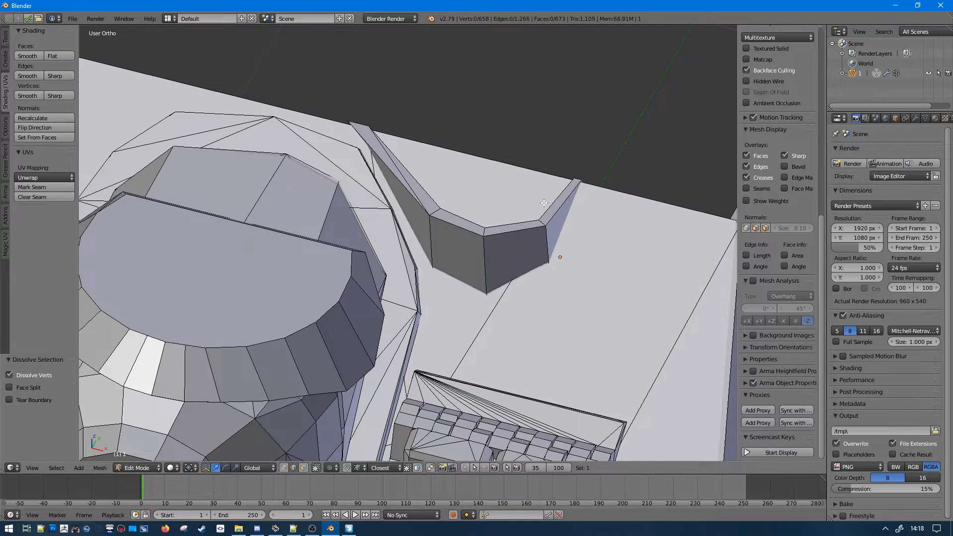
{"action": "key", "text": "ctrl+z"}
- Isolate the curved wall by selecting its linked geometry, inverting the selection and hiding everything else
{"action": "middle_click_drag", "start_coordinate": [539, 228], "coordinate": [448, 240]}
{"action": "right_click", "coordinate": [444, 236]}
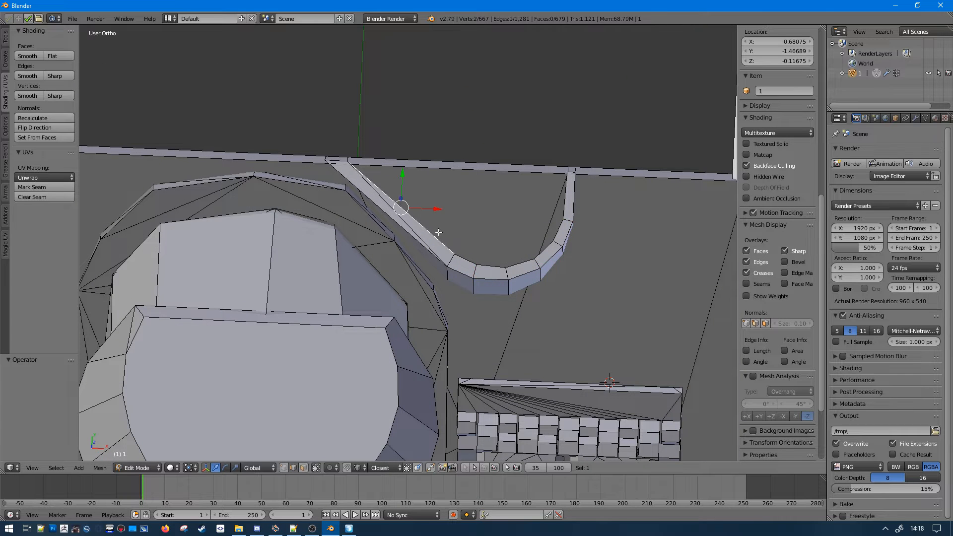
{"action": "key", "text": "ctrl+l"}
{"action": "key", "text": "a"}
{"action": "right_click", "coordinate": [472, 272]}
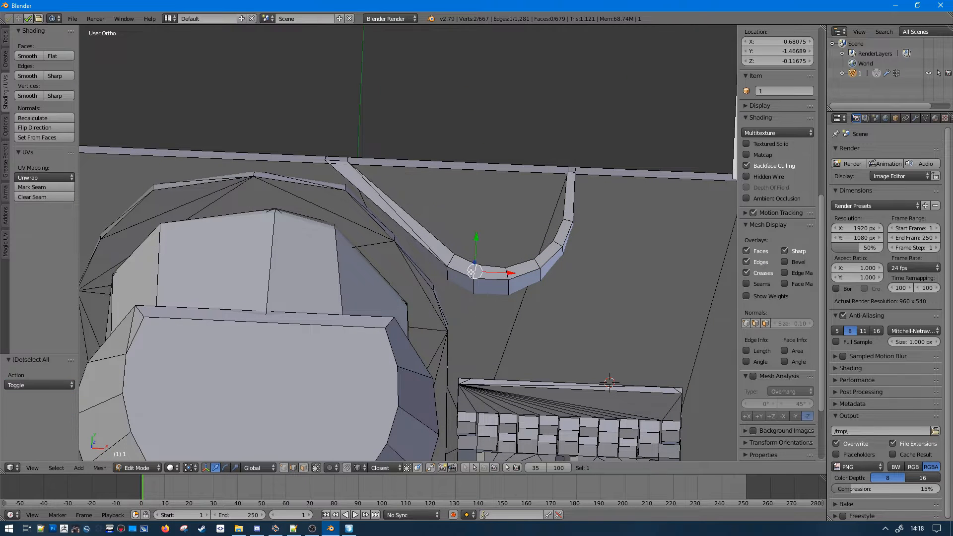
{"action": "key", "text": "ctrl+l"}
{"action": "middle_click_drag", "start_coordinate": [469, 262], "coordinate": [94, 268]}
{"action": "key", "text": "ctrl+i"}
{"action": "key", "text": "h"}
- Try to dissolve the diagonal edge on the curved wall's long straight arm, and undo it
{"action": "right_click", "coordinate": [411, 203]}
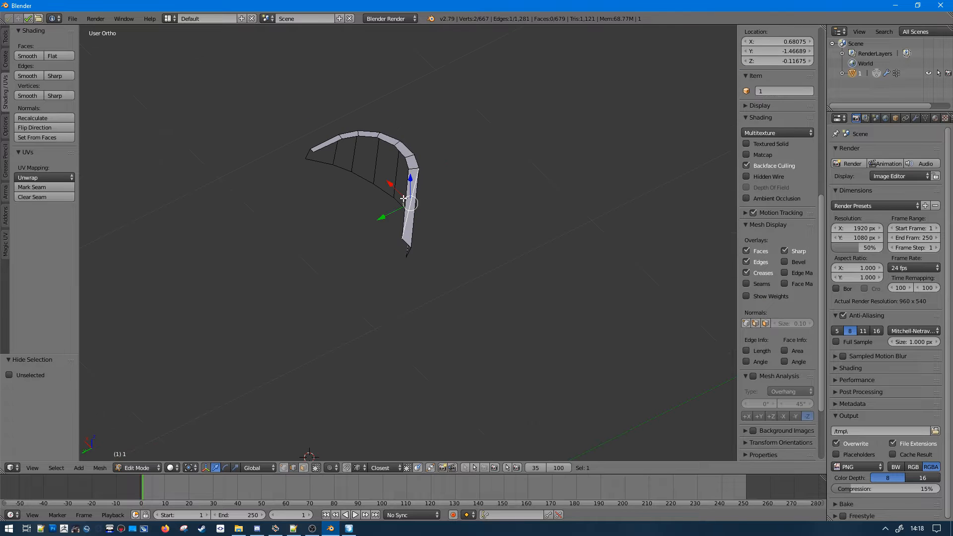
{"action": "key", "text": "ctrl+x"}
{"action": "key", "text": "ctrl+z"}
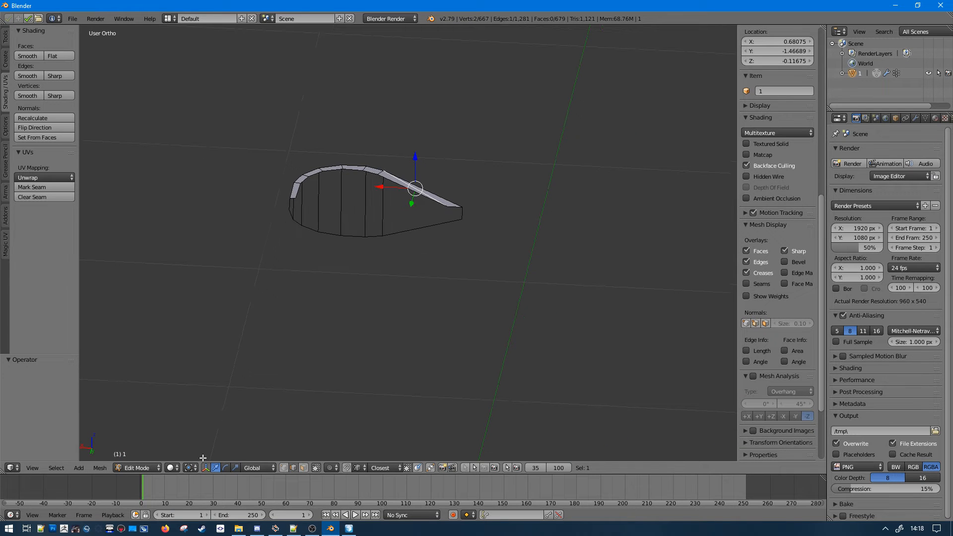
- Select the narrow top-rim faces of the curved wall in face selection mode and delete the faces
{"action": "key", "text": "KP_7"}
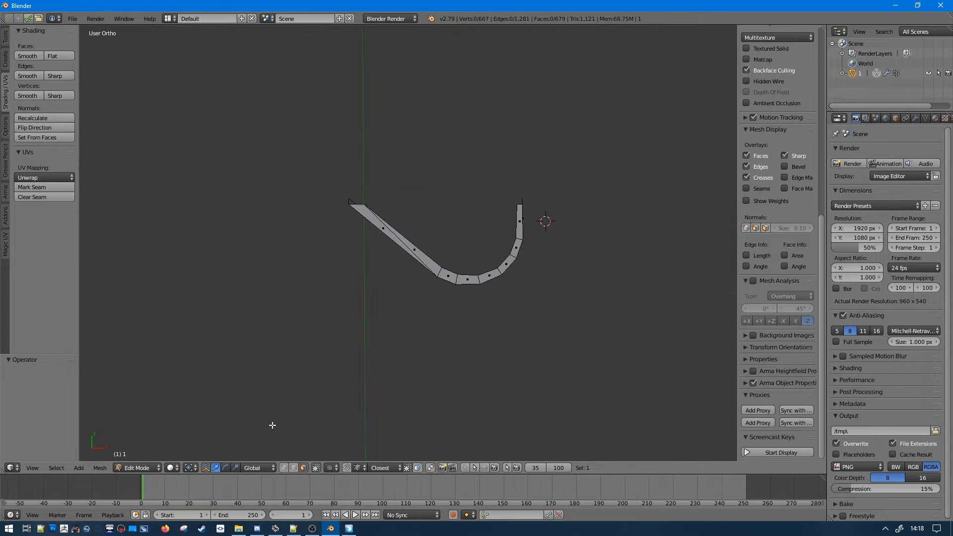
{"action": "key", "text": "a"}
{"action": "key", "text": "a"}
{"action": "key", "text": "c"}
{"action": "left_click_drag", "start_coordinate": [393, 235], "coordinate": [457, 270]}
{"action": "middle_click_drag", "start_coordinate": [510, 220], "coordinate": [343, 474]}
{"action": "key", "text": "x"}
{"action": "left_click", "coordinate": [435, 141]}
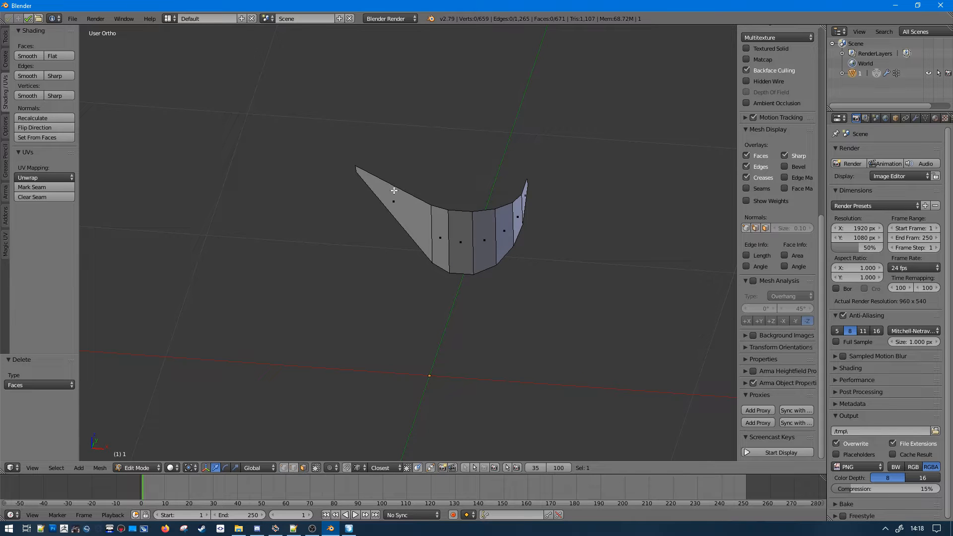
- Rip the curved wall along each of its vertical edges, leaving the ripped edges in place, to separate its panels
{"action": "right_click", "coordinate": [394, 191]}
{"action": "middle_click_drag", "start_coordinate": [462, 239], "coordinate": [443, 332]}
{"action": "key", "text": "a"}
{"action": "right_click", "coordinate": [439, 242]}
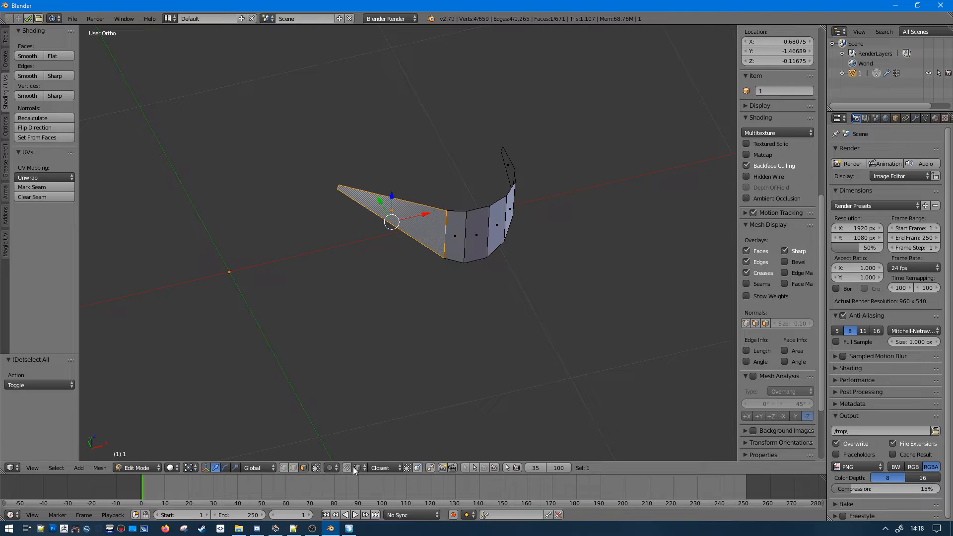
{"action": "right_click", "coordinate": [463, 258]}
{"action": "key", "text": "v"}
{"action": "left_click", "coordinate": [477, 250]}
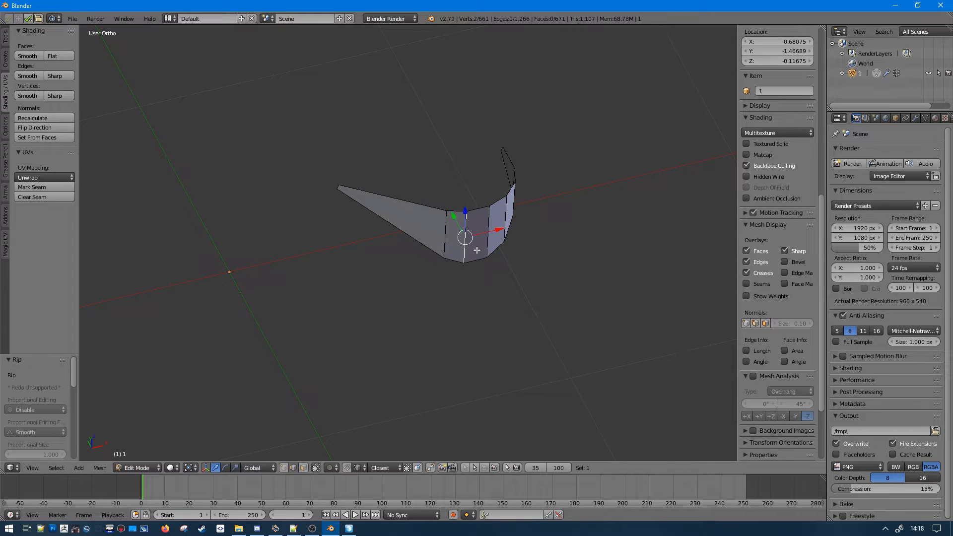
{"action": "key", "text": "v"}
{"action": "left_click", "coordinate": [494, 242]}
{"action": "key", "text": "v"}
{"action": "middle_click_drag", "start_coordinate": [493, 203], "coordinate": [475, 237]}
{"action": "key", "text": "v"}
{"action": "left_click", "coordinate": [519, 208]}
{"action": "key", "text": "v"}
{"action": "right_click", "coordinate": [502, 249]}
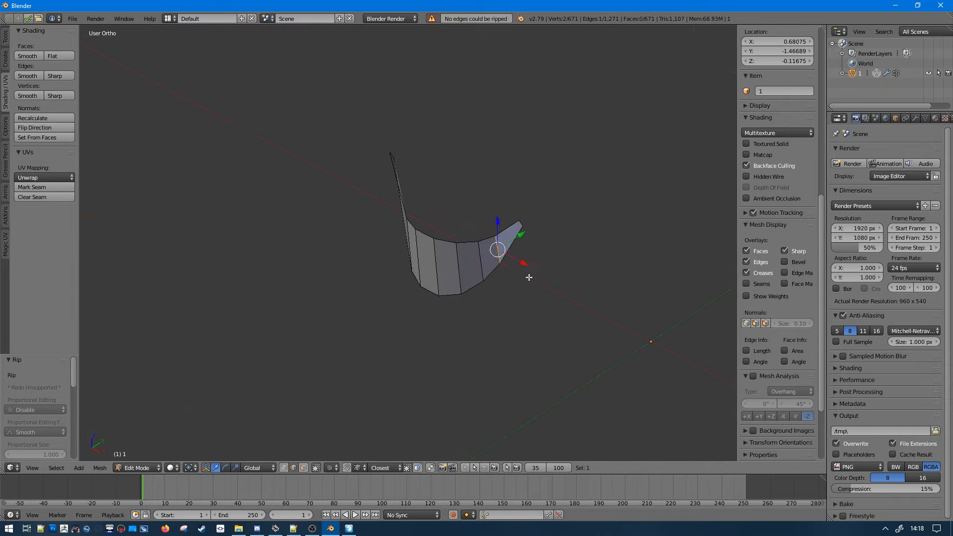
- Switch to face selection, select all separated wall panels and extrude them by -0.142 toward the inner side of the curve
{"action": "key", "text": "a"}
{"action": "left_click", "coordinate": [304, 468]}
{"action": "right_click", "coordinate": [441, 279]}
{"action": "middle_click_drag", "start_coordinate": [441, 279], "coordinate": [469, 337]}
{"action": "key", "text": "a"}
{"action": "middle_click_drag", "start_coordinate": [449, 248], "coordinate": [556, 308]}
{"action": "key", "text": "a"}
{"action": "key", "text": "KP_7"}
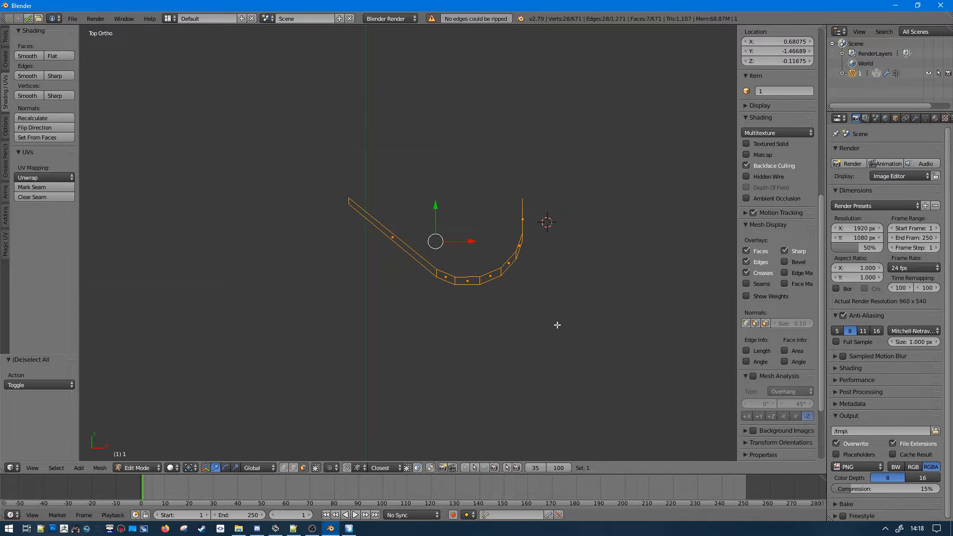
{"action": "key", "text": "e"}
{"action": "left_click", "coordinate": [536, 305]}
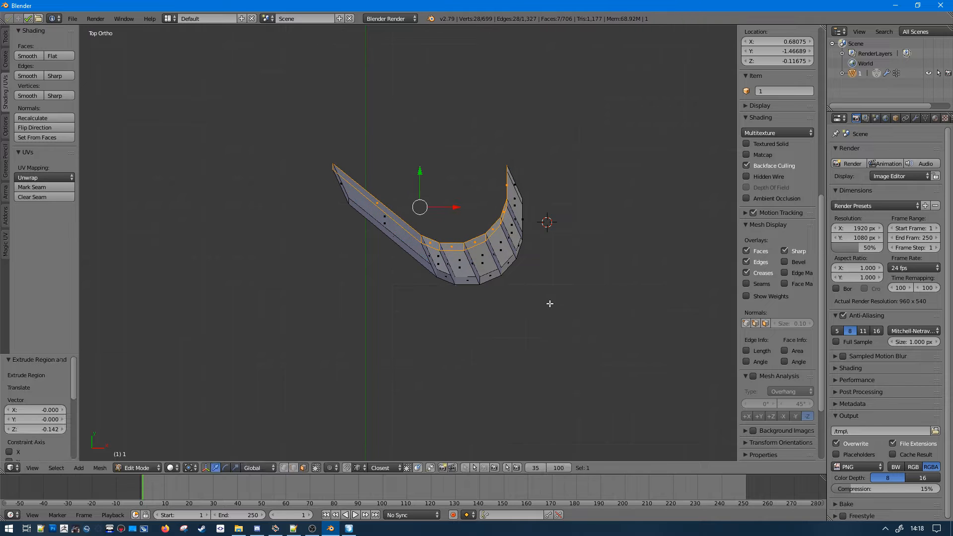
- Undo the fill and the region extrusion of the curved wall panels, and isolate the seven flat panel faces
{"action": "mouse_move", "coordinate": [549, 300]}
{"action": "middle_mouse_down"}
{"action": "mouse_move", "coordinate": [568, 296]}
{"action": "mouse_move", "coordinate": [594, 208]}
{"action": "mouse_move", "coordinate": [462, 255]}
{"action": "mouse_move", "coordinate": [500, 270]}
{"action": "mouse_move", "coordinate": [514, 292]}
{"action": "mouse_move", "coordinate": [473, 249]}
{"action": "mouse_move", "coordinate": [458, 255]}
{"action": "mouse_move", "coordinate": [385, 207]}
{"action": "mouse_move", "coordinate": [435, 223]}
{"action": "middle_mouse_up"}
{"action": "key", "text": "KP_7"}
{"action": "key", "text": "ctrl+z"}
{"action": "key", "text": "ctrl+z"}
{"action": "key", "text": "z"}
{"action": "key", "text": "a"}
{"action": "key", "text": "KP_7"}
{"action": "key", "text": "shift+h"}
{"action": "key", "text": "z"}
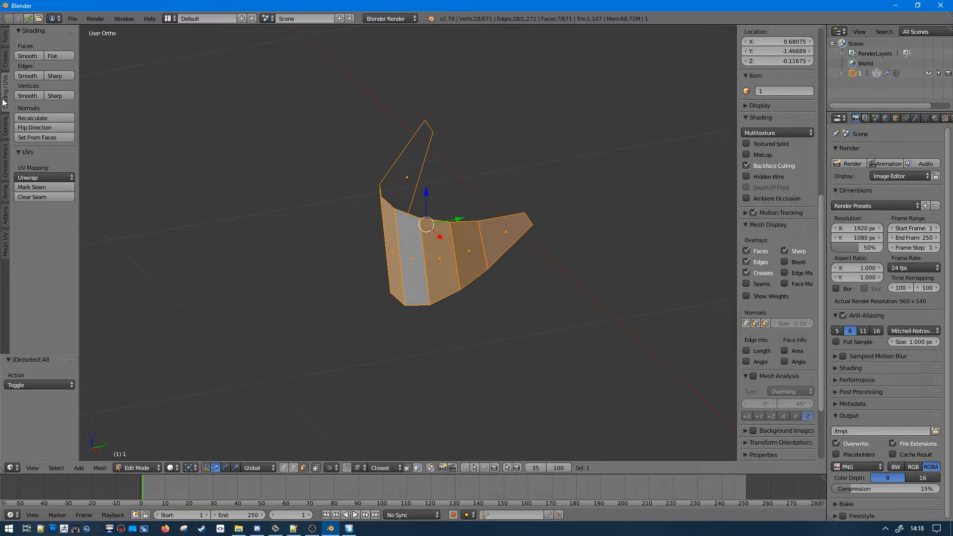
- Try to extrude the selected wall panels as one region, and undo it
{"action": "left_click", "coordinate": [6, 46]}
{"action": "left_click", "coordinate": [50, 186]}
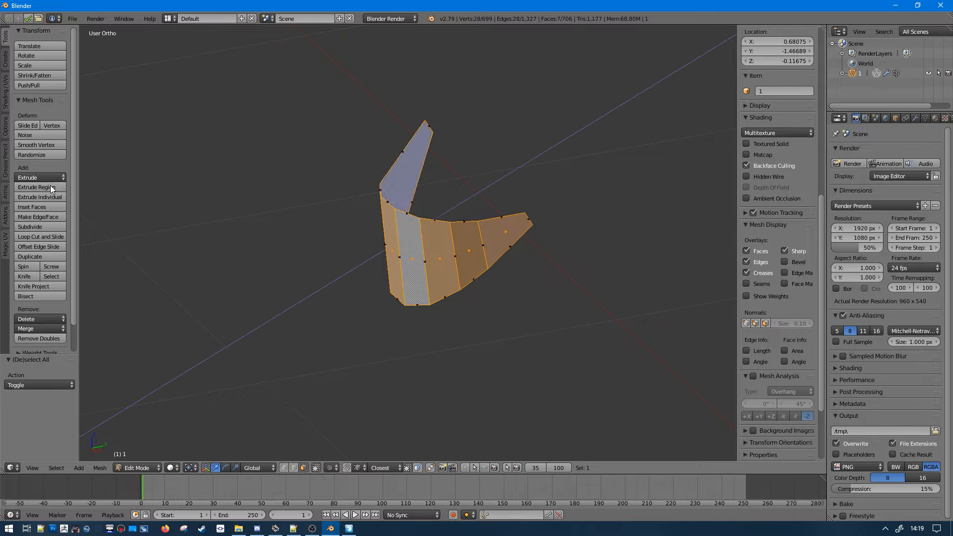
{"action": "right_click", "coordinate": [122, 233]}
{"action": "key", "text": "ctrl+z"}
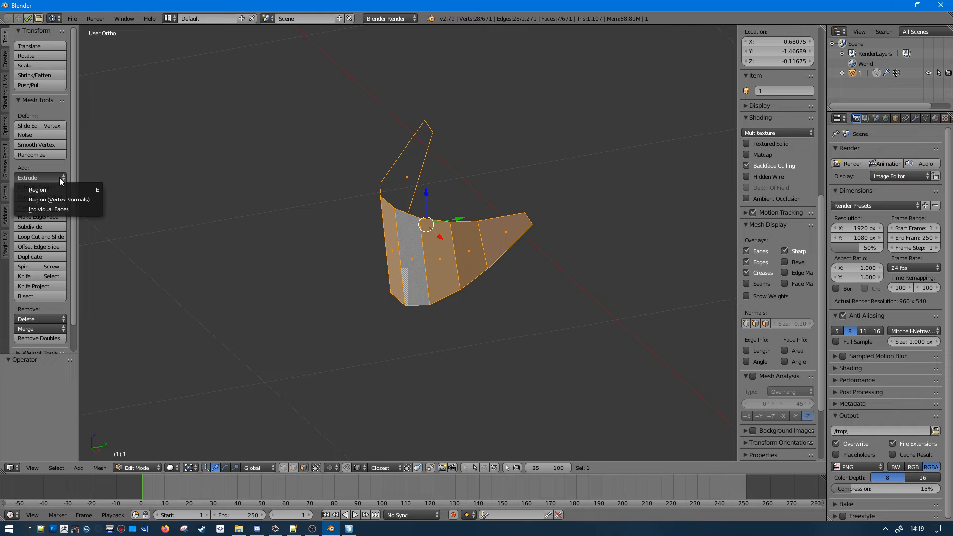
- Extrude the selected wall panels as individual faces with an offset of about 0.026 to give each panel thickness
{"action": "left_click", "coordinate": [72, 208]}
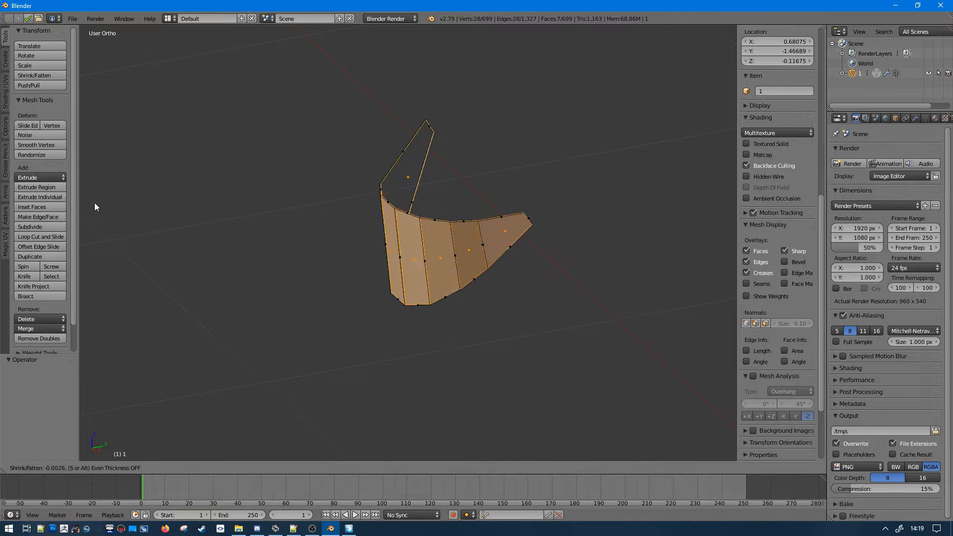
{"action": "left_click", "coordinate": [97, 207]}
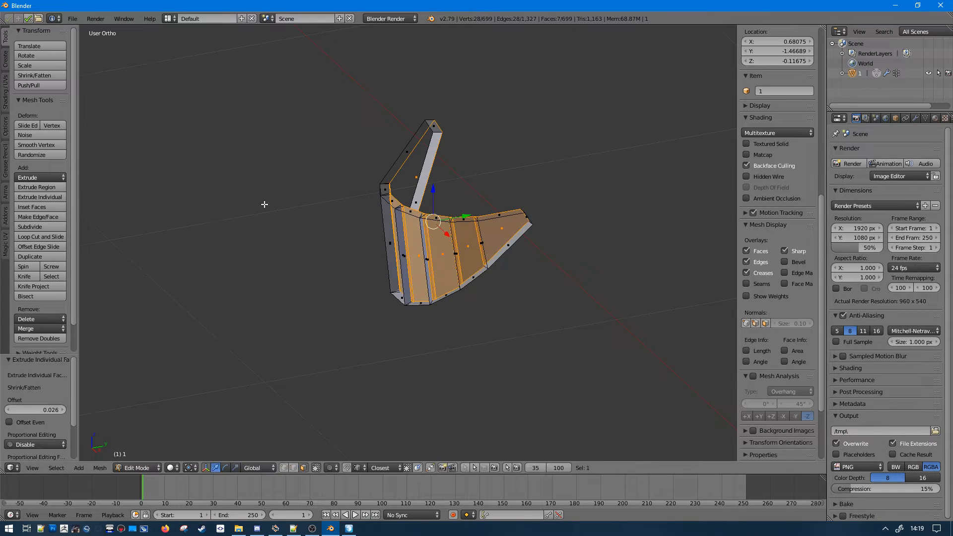
{"action": "middle_click_drag", "start_coordinate": [265, 204], "coordinate": [329, 274]}
{"action": "scroll", "coordinate": [421, 314], "scroll_direction": "up", "scroll_amount": 2}
{"action": "middle_click_drag", "start_coordinate": [421, 314], "coordinate": [505, 241]}
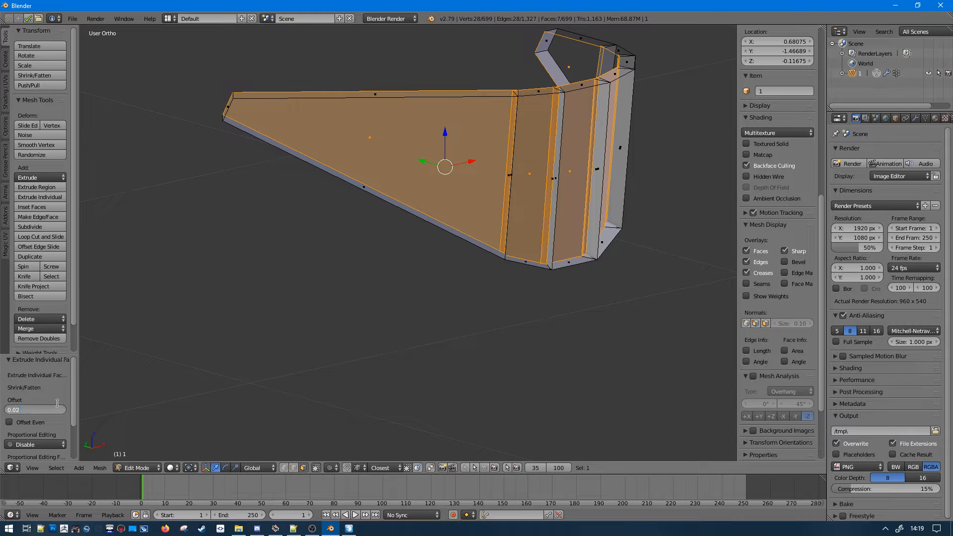
{"action": "middle_click_drag", "start_coordinate": [459, 166], "coordinate": [488, 193]}
- Select all faces of the extruded wall panels, recalculate their normals and clear the selection
{"action": "key", "text": "a"}
{"action": "key", "text": "a"}
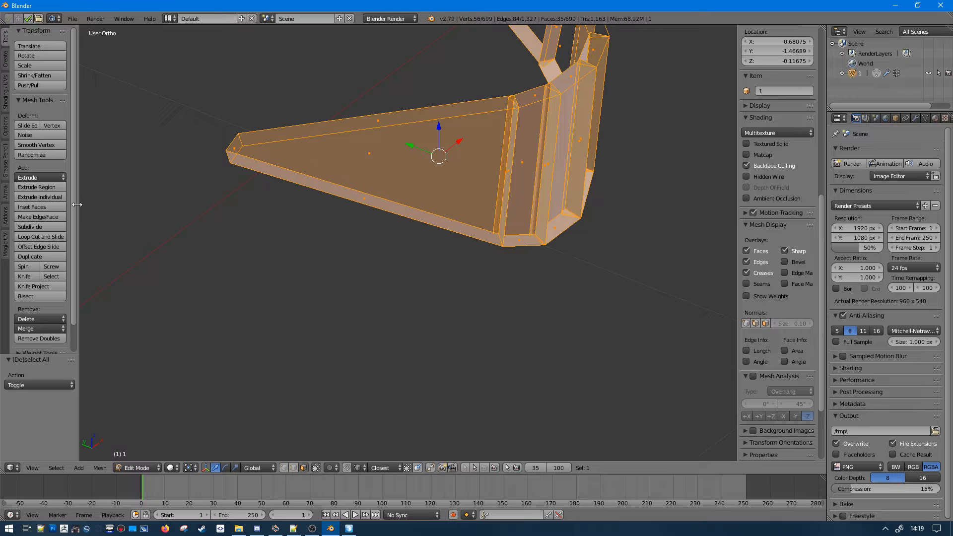
{"action": "left_click", "coordinate": [10, 82]}
{"action": "left_click", "coordinate": [36, 118]}
{"action": "middle_click_drag", "start_coordinate": [496, 164], "coordinate": [649, 231]}
{"action": "key", "text": "a"}
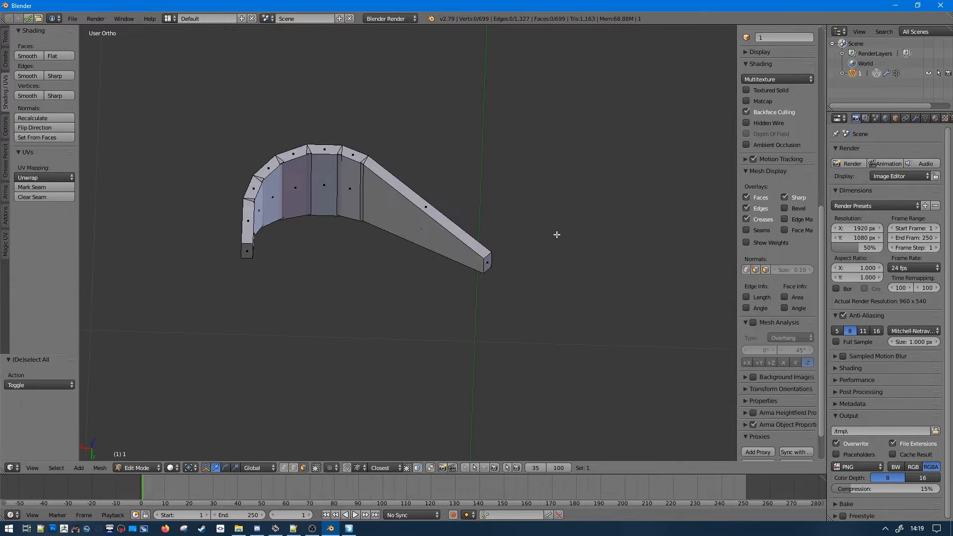
- Select the long straight arm panel with its linked geometry and test-move it to check its separation, cancelling the move
{"action": "right_click", "coordinate": [439, 227]}
{"action": "key", "text": "ctrl+l"}
{"action": "key", "text": "g"}
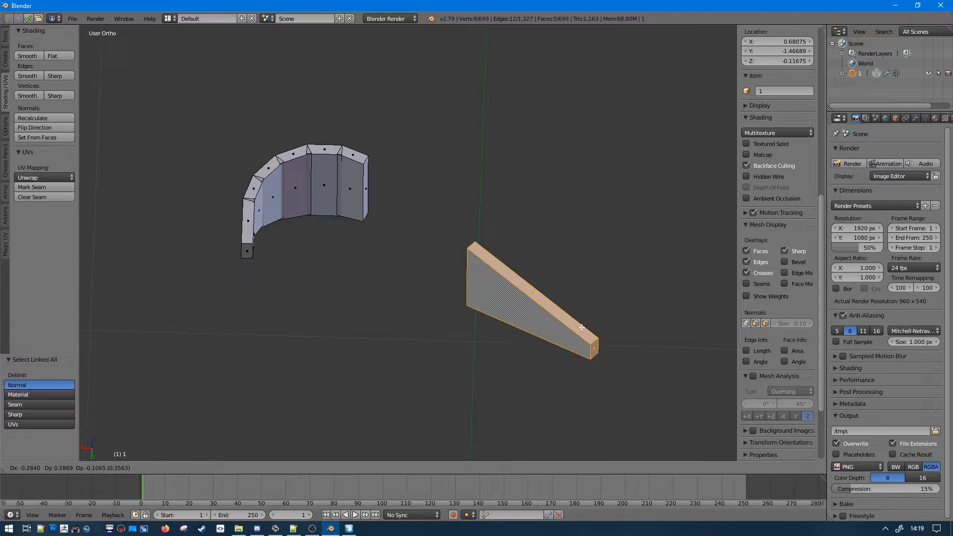
{"action": "right_click", "coordinate": [552, 312]}
{"action": "key", "text": "a"}
- Examine the extruded panels for open sides using non-manifold edge selection and the long arm panel's linked geometry
{"action": "left_click", "coordinate": [294, 468]}
{"action": "middle_click_drag", "start_coordinate": [427, 280], "coordinate": [291, 258]}
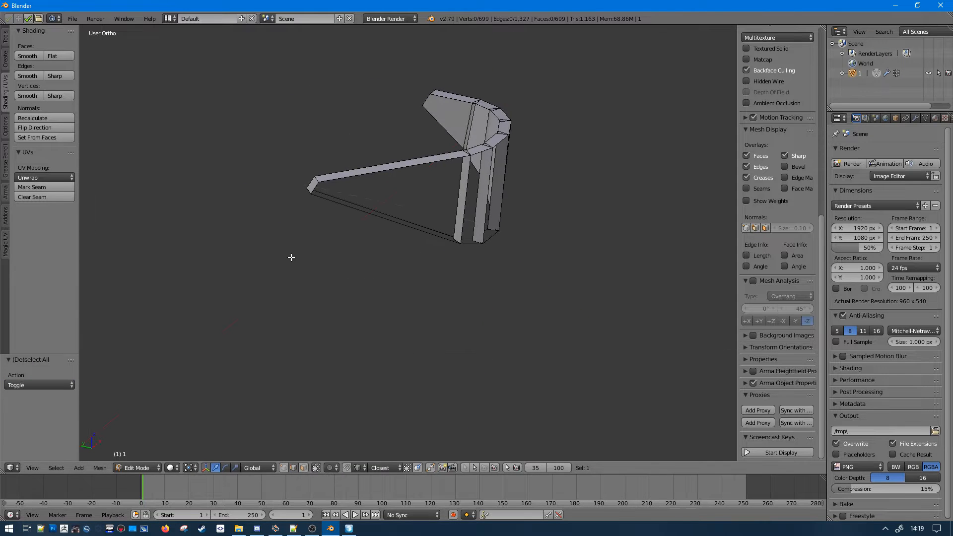
{"action": "key", "text": "ctrl+shift+alt+m"}
{"action": "middle_click_drag", "start_coordinate": [363, 205], "coordinate": [437, 140]}
{"action": "key", "text": "a"}
{"action": "scroll", "coordinate": [468, 194], "scroll_direction": "up", "scroll_amount": 4}
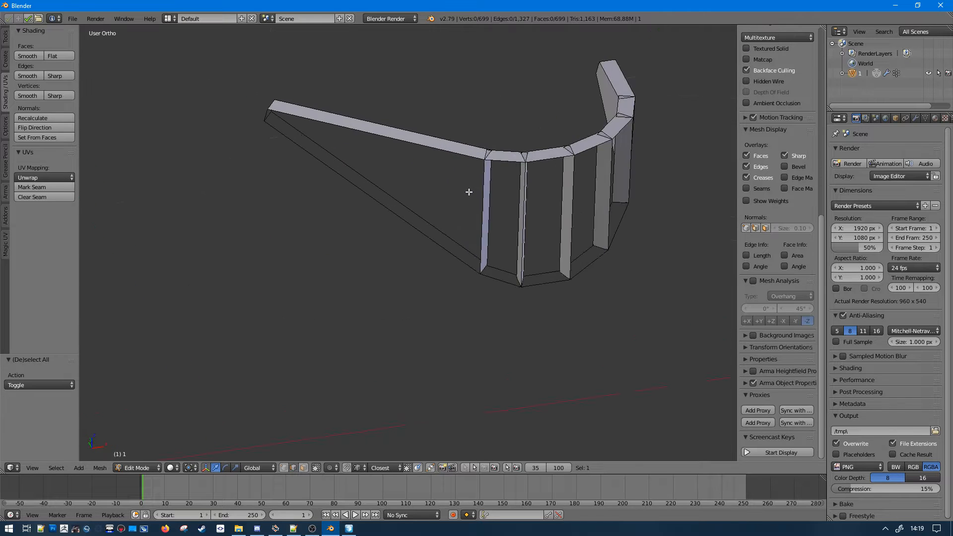
{"action": "right_click", "coordinate": [472, 133]}
{"action": "key", "text": "a"}
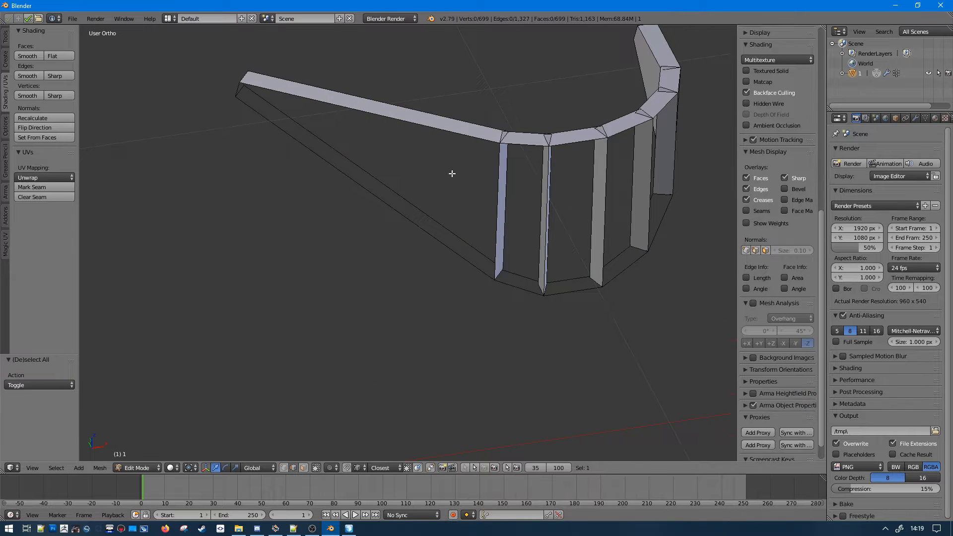
{"action": "right_click", "coordinate": [374, 174]}
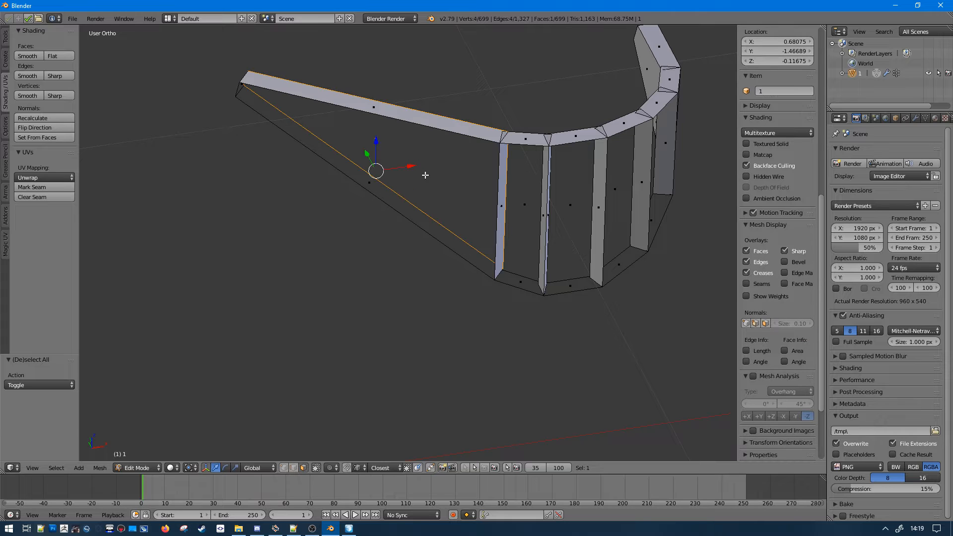
{"action": "key", "text": "ctrl+l"}
{"action": "middle_click_drag", "start_coordinate": [573, 184], "coordinate": [379, 177]}
{"action": "key", "text": "a"}
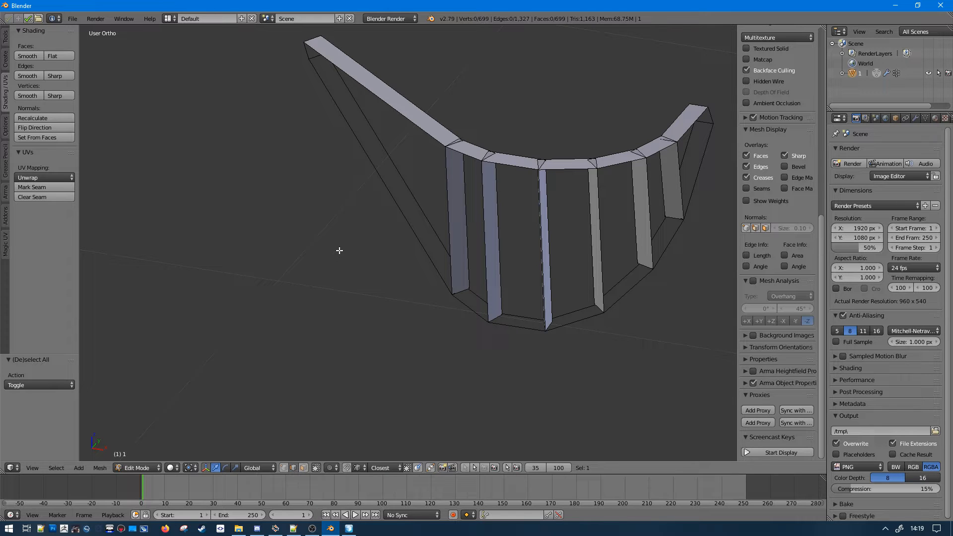
- Select all non-manifold edges of the wall panels and fill them with faces to close the open sides
{"action": "key", "text": "ctrl+shift+alt+m"}
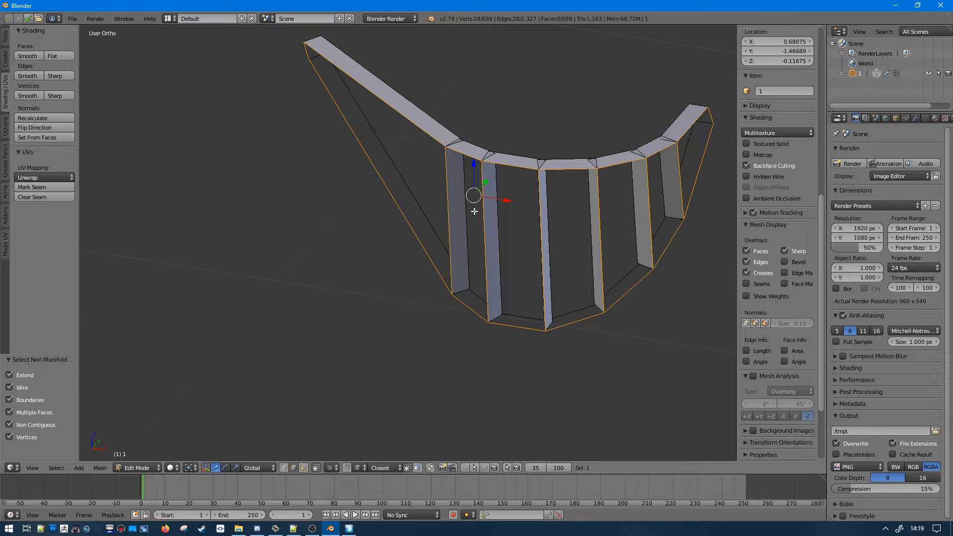
{"action": "middle_click_drag", "start_coordinate": [475, 211], "coordinate": [482, 176]}
{"action": "middle_click_drag", "start_coordinate": [460, 137], "coordinate": [566, 96]}
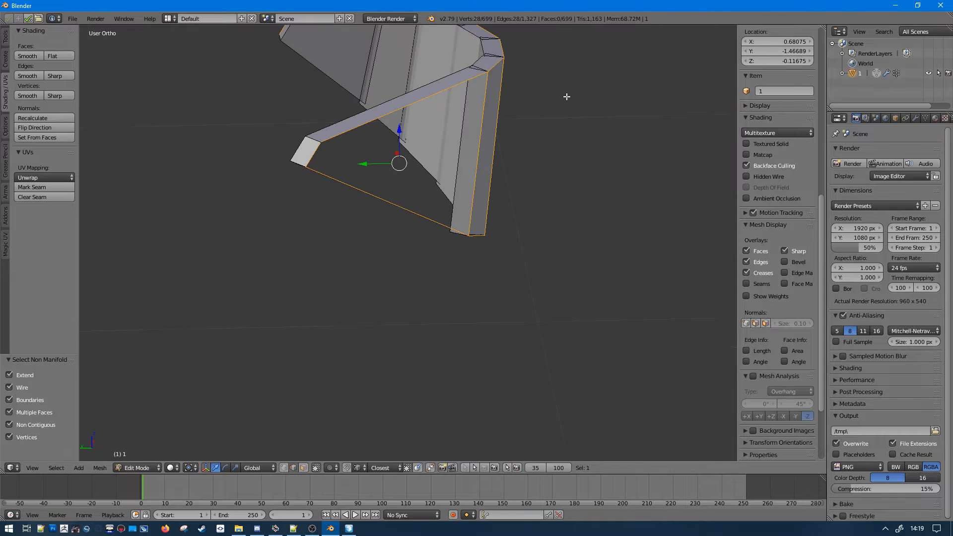
{"action": "scroll", "coordinate": [516, 117], "scroll_direction": "down", "scroll_amount": 10}
{"action": "middle_click_drag", "start_coordinate": [470, 138], "coordinate": [456, 206]}
{"action": "scroll", "coordinate": [482, 186], "scroll_direction": "up", "scroll_amount": 2}
{"action": "scroll", "coordinate": [484, 205], "scroll_direction": "up", "scroll_amount": 2}
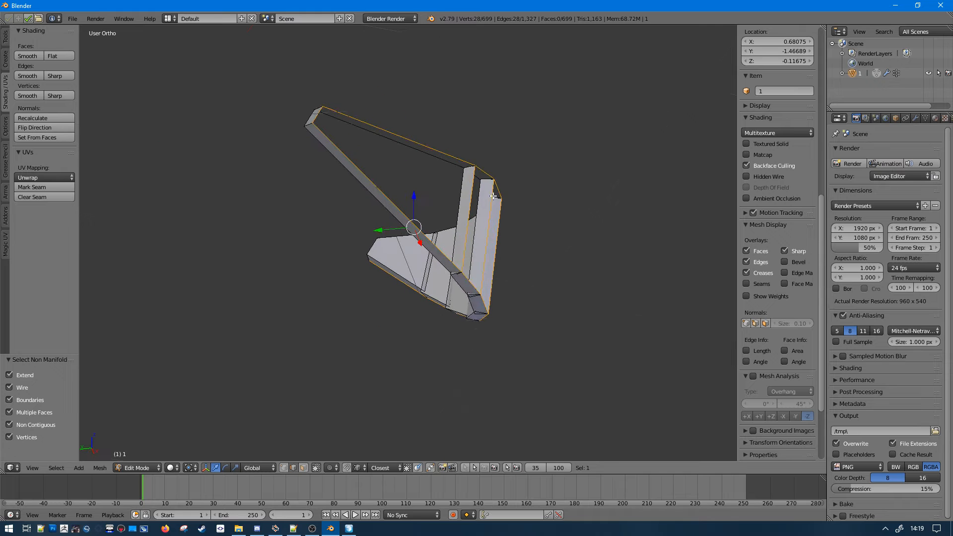
{"action": "key", "text": "f"}
{"action": "middle_click_drag", "start_coordinate": [515, 204], "coordinate": [452, 158]}
{"action": "key", "text": "a"}
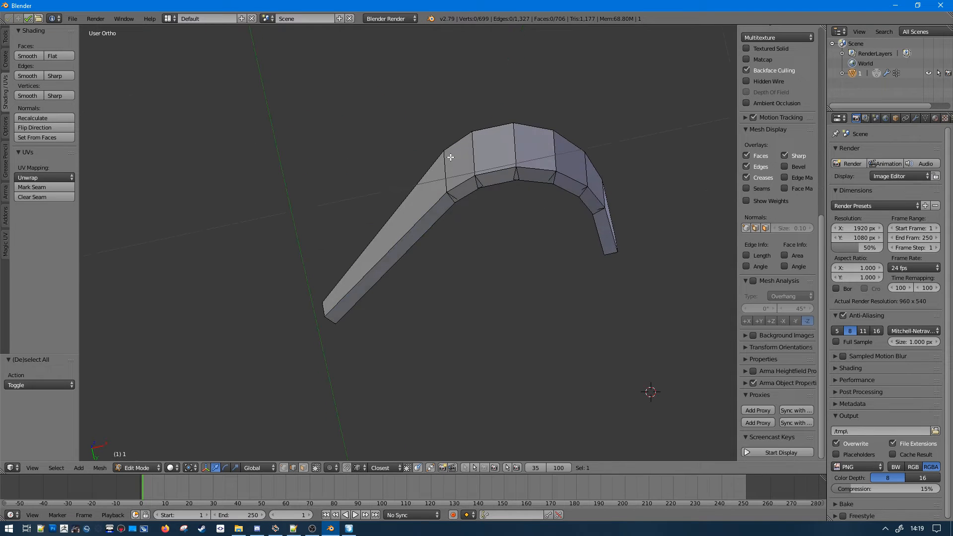
- Select individual panels of the curve with their linked geometry and test-move them to check their separation, cancelling each move
{"action": "right_click", "coordinate": [450, 161]}
{"action": "right_click", "coordinate": [462, 181]}
{"action": "key", "text": "ctrl+l"}
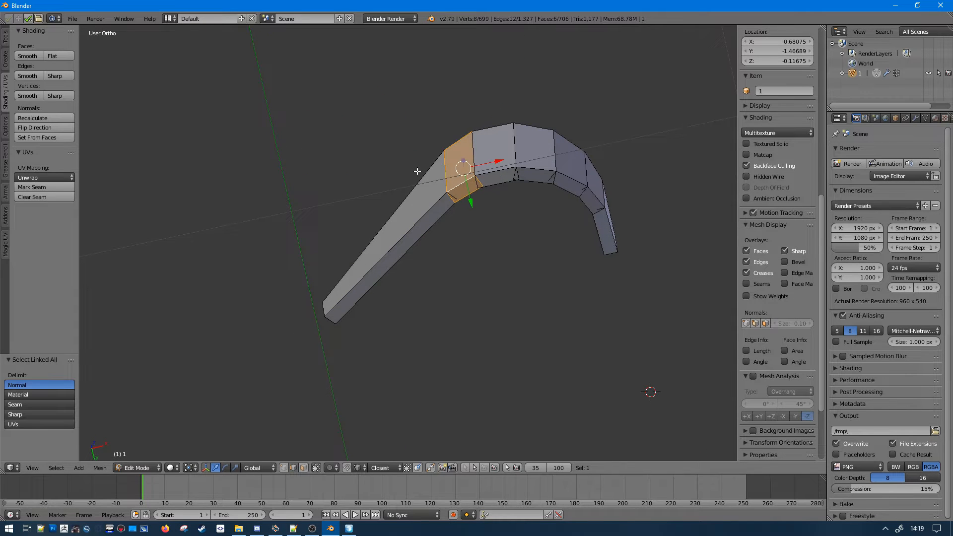
{"action": "key", "text": "g"}
{"action": "key", "text": "Escape"}
{"action": "middle_click_drag", "start_coordinate": [383, 121], "coordinate": [524, 273]}
{"action": "key", "text": "g"}
{"action": "key", "text": "Escape"}
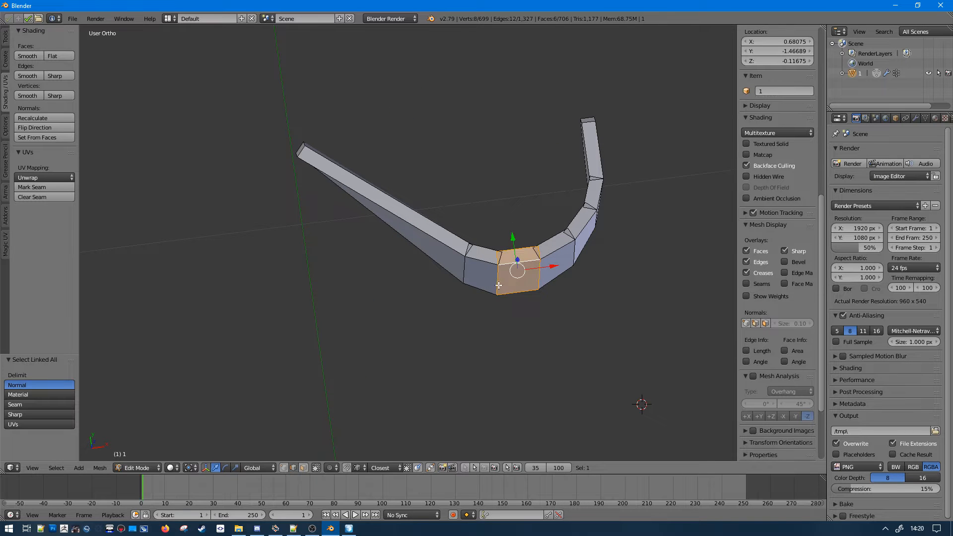
{"action": "key", "text": "g"}
{"action": "right_click", "coordinate": [558, 395]}
- Clear the selection and reveal all hidden parts of the hull mesh
{"action": "key", "text": "a"}
{"action": "key", "text": "alt+h"}
{"action": "middle_click_drag", "start_coordinate": [564, 402], "coordinate": [358, 195]}
{"action": "key", "text": "a"}
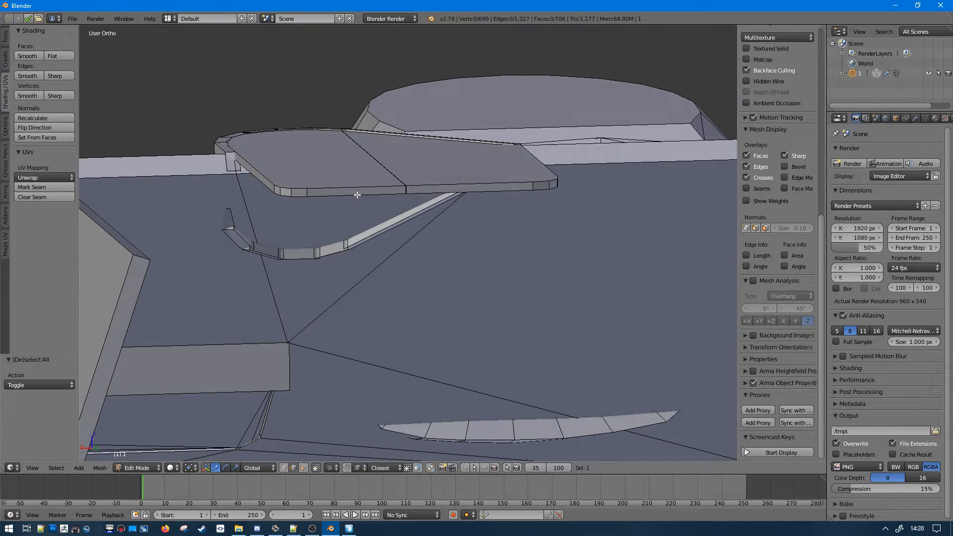
- Select one half of the flat plate above the curved wall and test-move its linked geometry, cancelling each move
{"action": "right_click", "coordinate": [357, 195]}
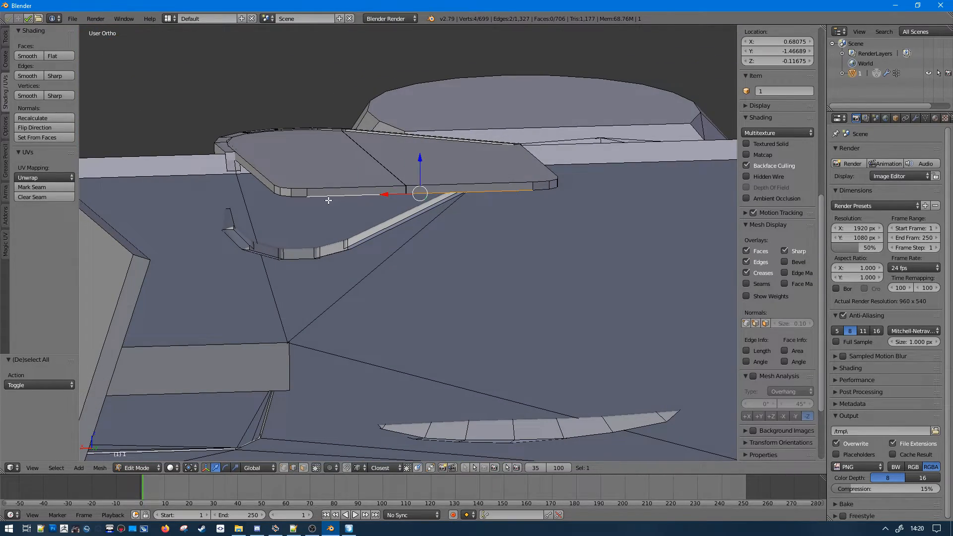
{"action": "key", "text": "a"}
{"action": "middle_click_drag", "start_coordinate": [291, 386], "coordinate": [289, 357]}
{"action": "right_click", "coordinate": [315, 90]}
{"action": "right_click", "coordinate": [347, 49]}
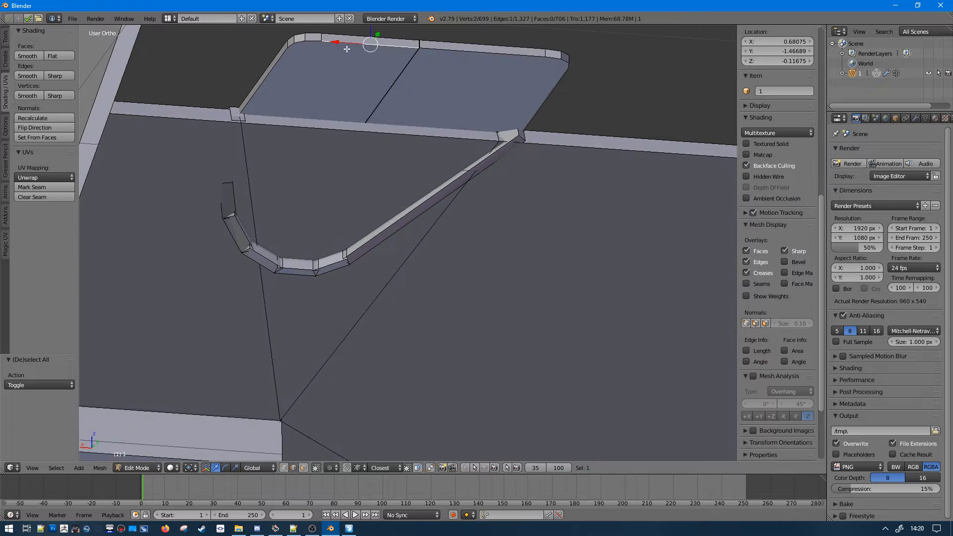
{"action": "key", "text": "ctrl+l"}
{"action": "key", "text": "g"}
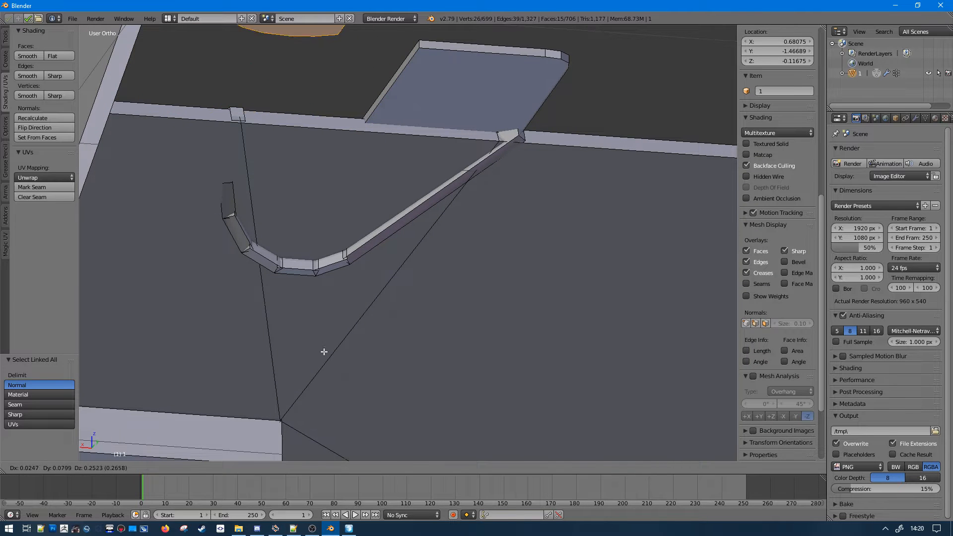
{"action": "right_click", "coordinate": [342, 287]}
{"action": "middle_click_drag", "start_coordinate": [341, 287], "coordinate": [385, 344]}
{"action": "key", "text": "g"}
{"action": "right_click", "coordinate": [521, 366]}
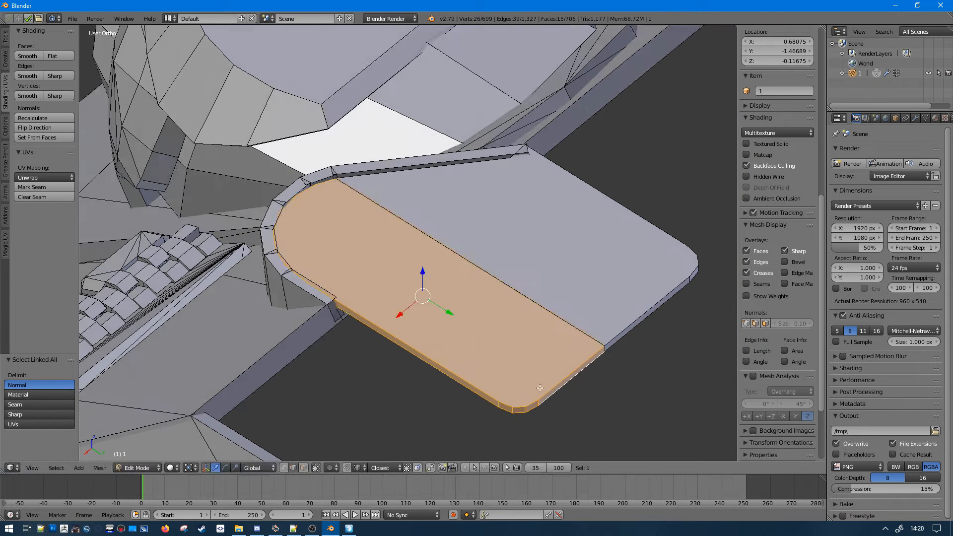
{"action": "middle_click_drag", "start_coordinate": [483, 366], "coordinate": [490, 232]}
- Select one box in the hull's recess with its linked geometry and test-move it, cancelling the move
{"action": "key", "text": "a"}
{"action": "scroll", "coordinate": [482, 223], "scroll_direction": "up", "scroll_amount": 4}
{"action": "right_click", "coordinate": [423, 185]}
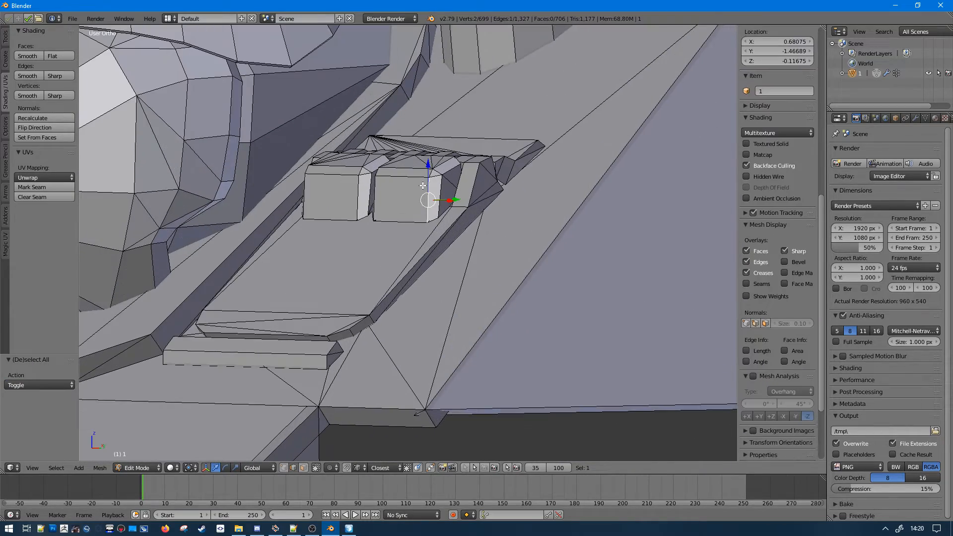
{"action": "key", "text": "ctrl+l"}
{"action": "key", "text": "g"}
{"action": "right_click", "coordinate": [336, 133]}
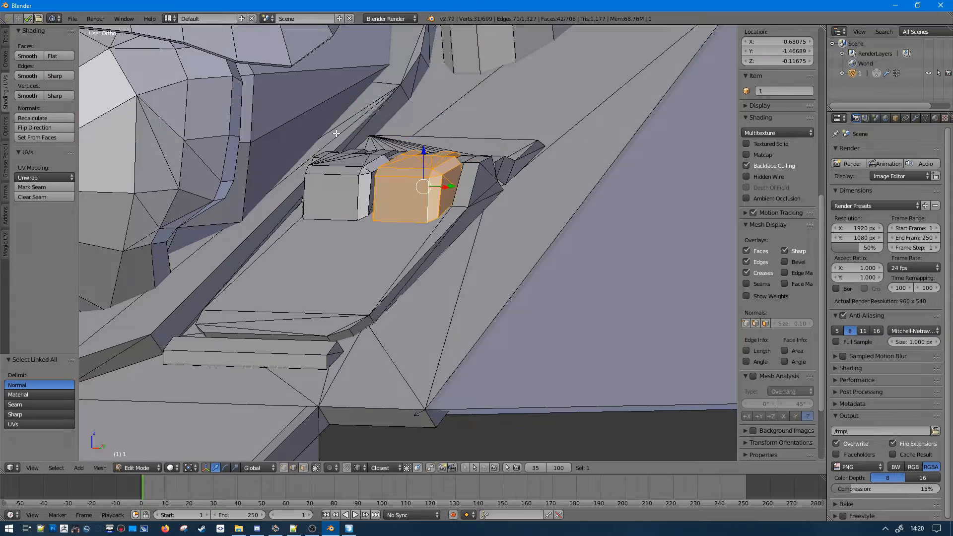
- Extend the linked selection to the second box, the segmented strip and the recess parts, and cancel a test move
{"action": "middle_click_drag", "start_coordinate": [325, 171], "coordinate": [314, 228]}
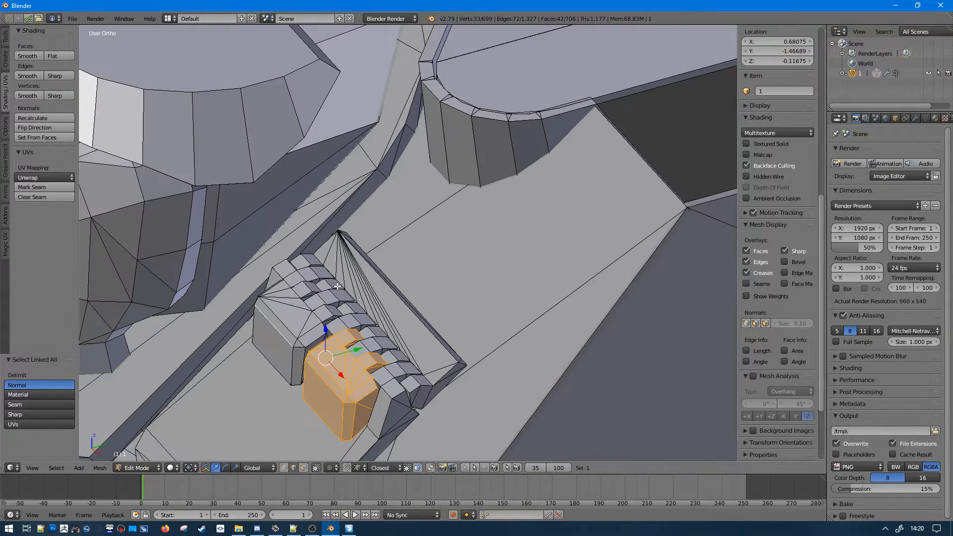
{"action": "key", "text": "ctrl+l"}
{"action": "scroll", "coordinate": [396, 324], "scroll_direction": "down", "scroll_amount": 3}
{"action": "middle_click_drag", "start_coordinate": [360, 394], "coordinate": [405, 337], "text": "shift"}
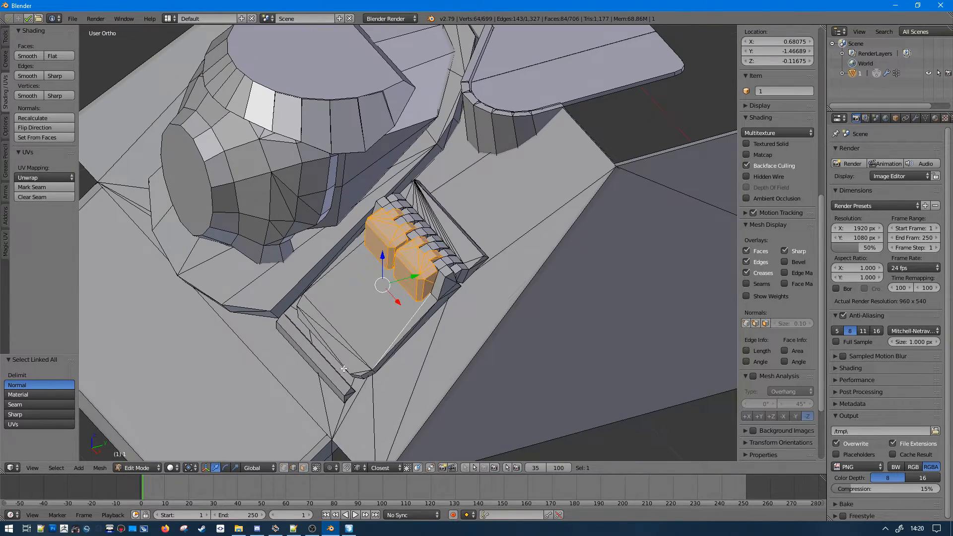
{"action": "middle_click_drag", "start_coordinate": [434, 240], "coordinate": [397, 275]}
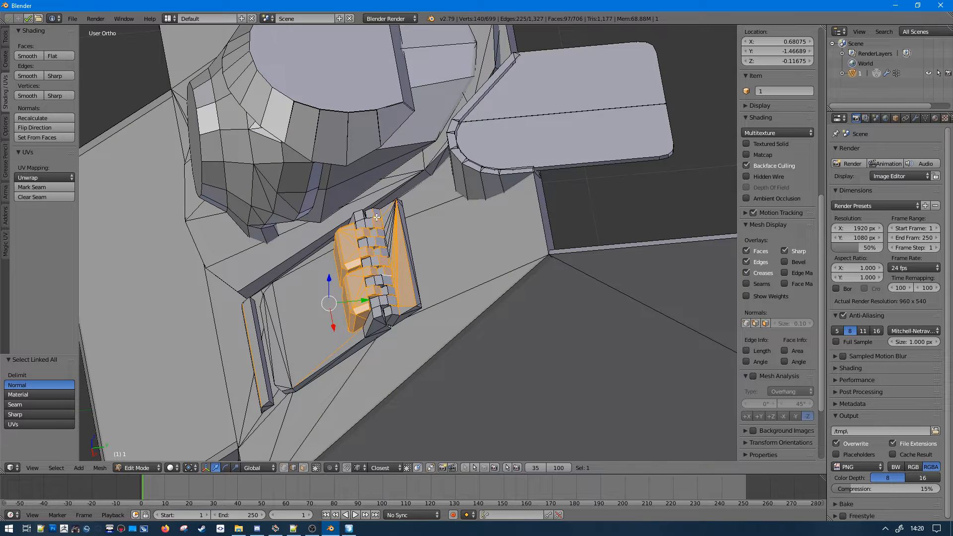
{"action": "key", "text": "ctrl+l"}
{"action": "scroll", "coordinate": [334, 227], "scroll_direction": "down", "scroll_amount": 4}
{"action": "key", "text": "g"}
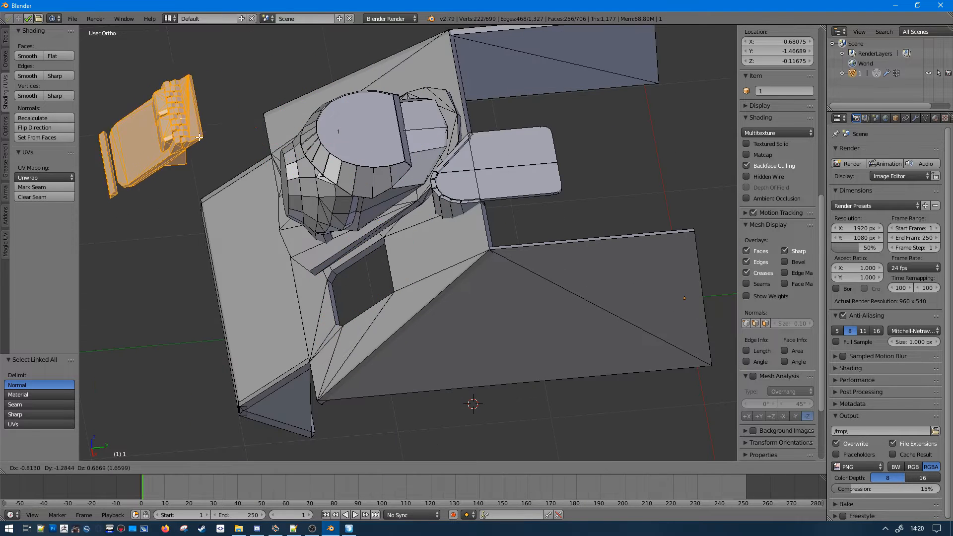
{"action": "key", "text": "Escape"}
- Invert the selection and hide the rest of the hull to isolate the recess assembly
{"action": "key", "text": "ctrl+i"}
{"action": "key", "text": "h"}
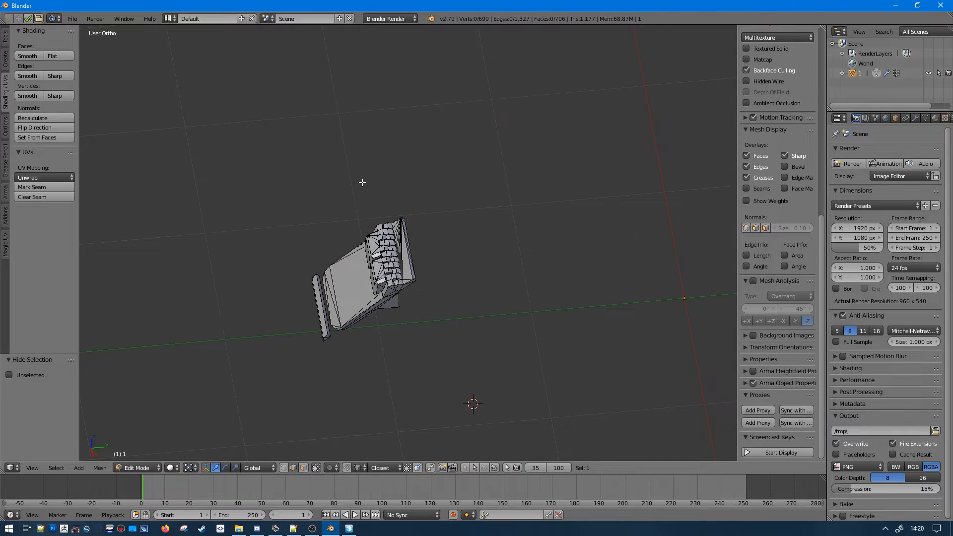
{"action": "middle_click_drag", "start_coordinate": [389, 176], "coordinate": [467, 254]}
{"action": "scroll", "coordinate": [459, 251], "scroll_direction": "up", "scroll_amount": 2}
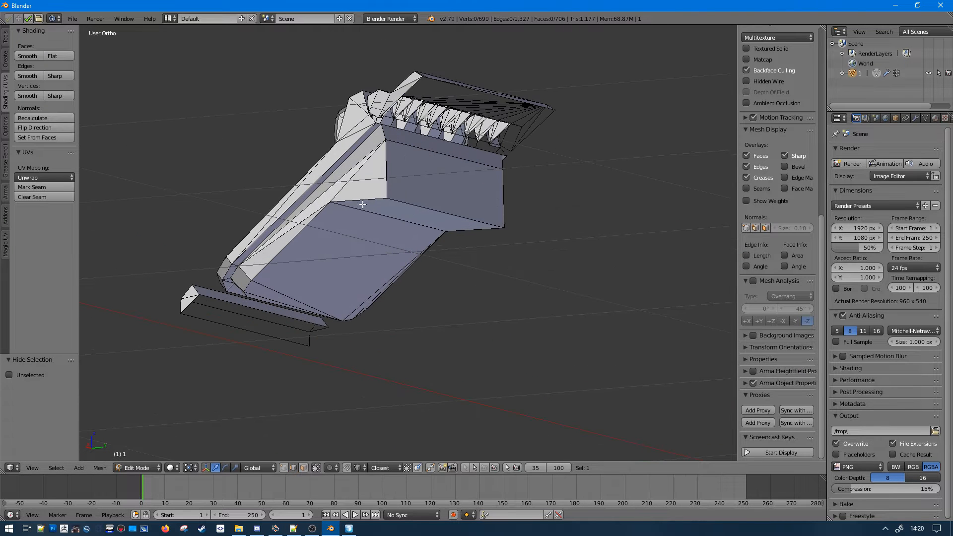
- Rip the recess casing along its lower cross edges, including the end wall's lower edge, leaving the ripped edges in place
{"action": "right_click", "coordinate": [359, 175]}
{"action": "right_click", "coordinate": [371, 222], "text": "ctrl"}
{"action": "scroll", "coordinate": [343, 215], "scroll_direction": "up", "scroll_amount": 1}
{"action": "middle_click_drag", "start_coordinate": [371, 222], "coordinate": [335, 200]}
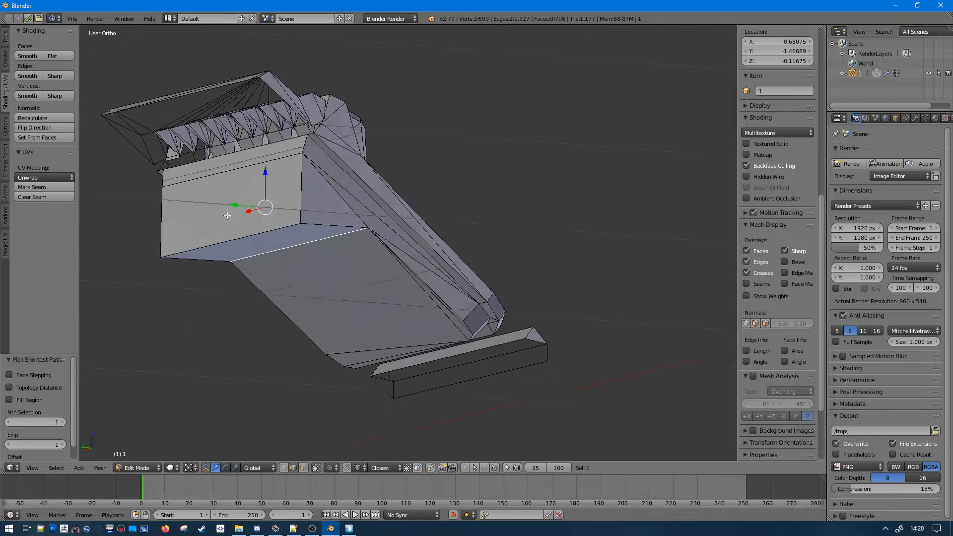
{"action": "right_click", "coordinate": [335, 196], "text": "ctrl"}
{"action": "key", "text": "v"}
{"action": "right_click", "coordinate": [259, 231]}
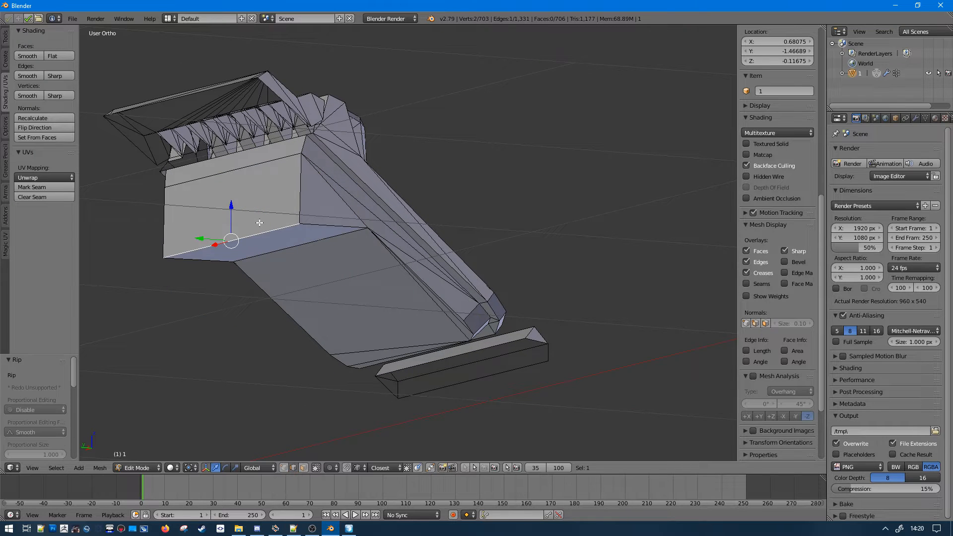
- Delete the ripped end-panel faces of the recess casing and fill the opening with a single face
{"action": "key", "text": "l"}
{"action": "key", "text": "x"}
{"action": "left_click", "coordinate": [259, 225]}
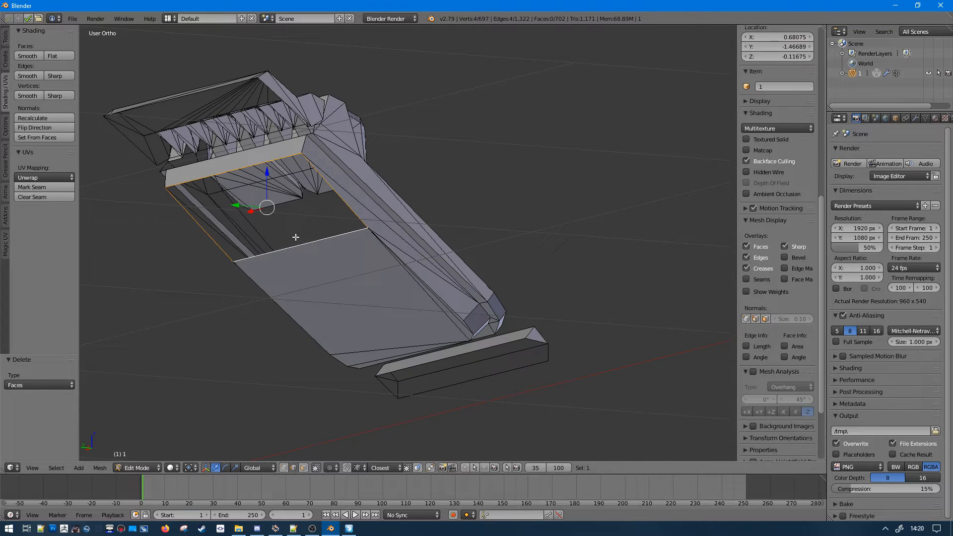
{"action": "key", "text": "f"}
{"action": "key", "text": "a"}
{"action": "middle_click_drag", "start_coordinate": [296, 237], "coordinate": [382, 255]}
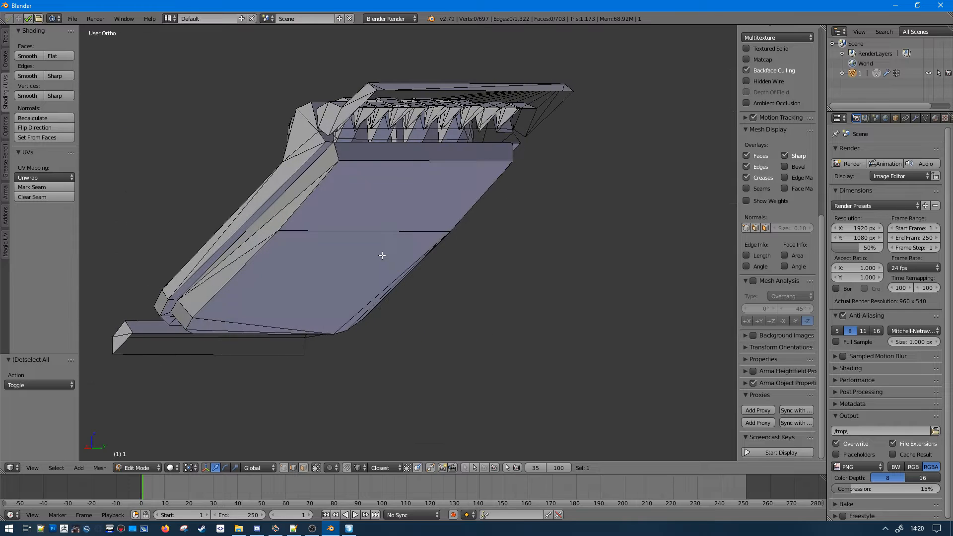
- Select the casing with its linked geometry and examine which parts are still connected to it
{"action": "right_click", "coordinate": [382, 250]}
{"action": "key", "text": "ctrl+l"}
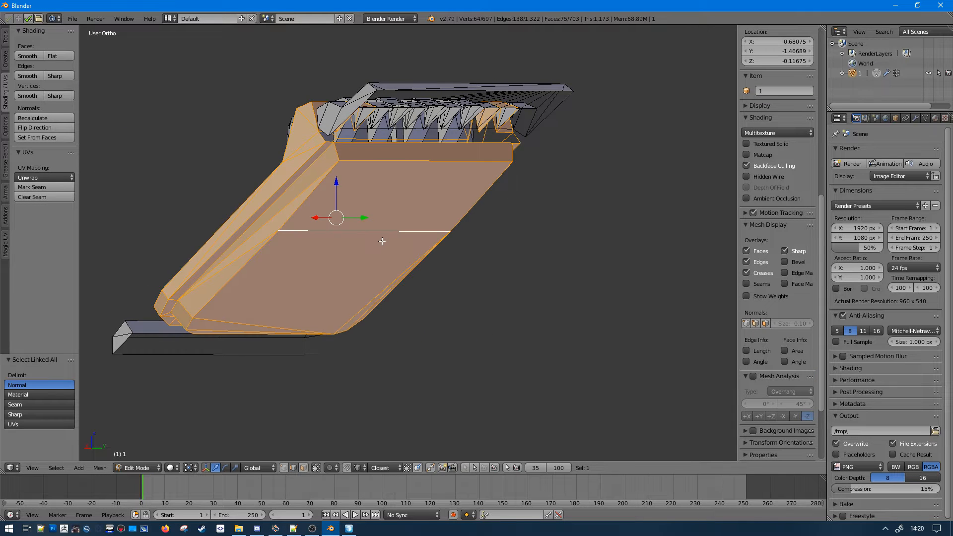
{"action": "middle_click_drag", "start_coordinate": [382, 250], "coordinate": [485, 241]}
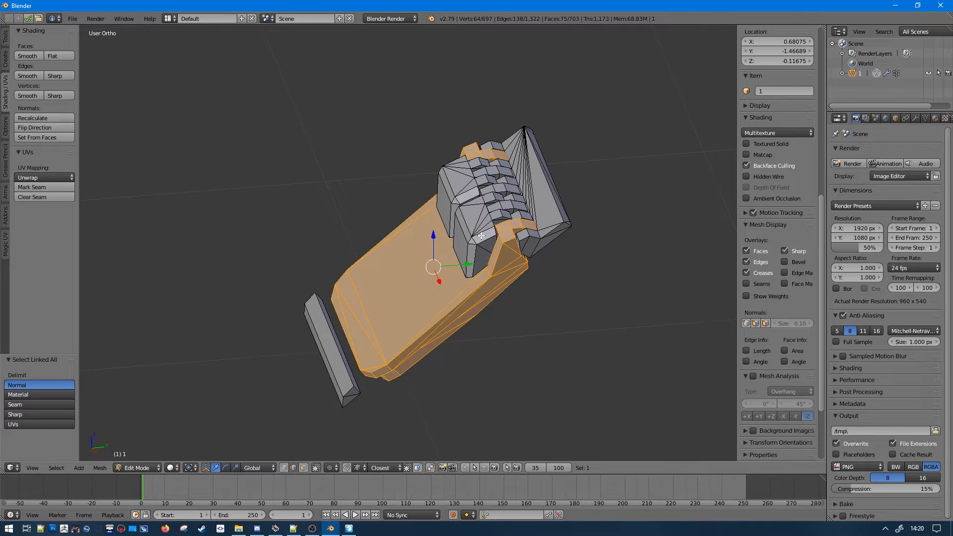
- Select the two boxes with their linked geometry, test-move them with the move cancelled, and hide them
{"action": "key", "text": "KP_3"}
{"action": "scroll", "coordinate": [483, 229], "scroll_direction": "up", "scroll_amount": 3}
{"action": "right_click", "coordinate": [470, 132]}
{"action": "middle_click_drag", "start_coordinate": [470, 132], "coordinate": [498, 145]}
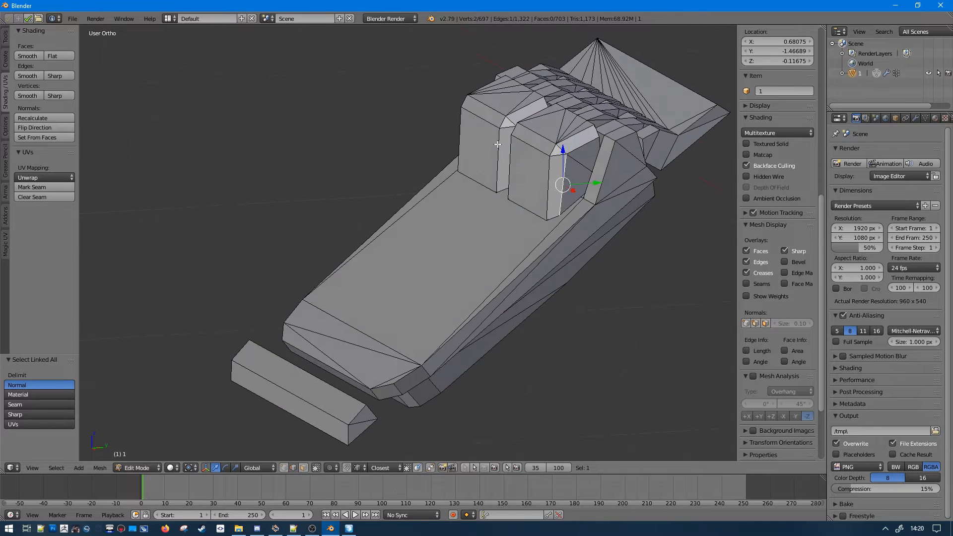
{"action": "key", "text": "ctrl+l"}
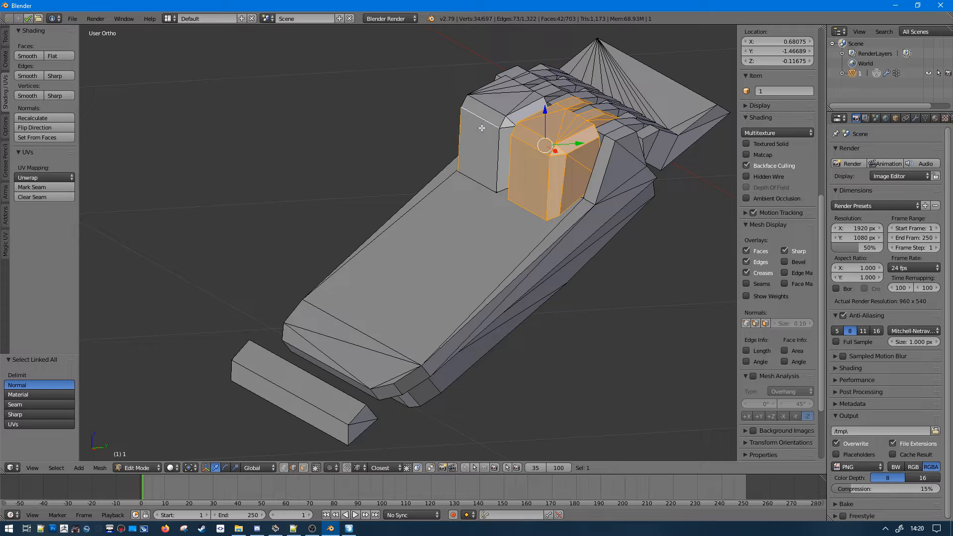
{"action": "key", "text": "ctrl+l"}
{"action": "middle_click_drag", "start_coordinate": [530, 190], "coordinate": [461, 124]}
{"action": "key", "text": "g"}
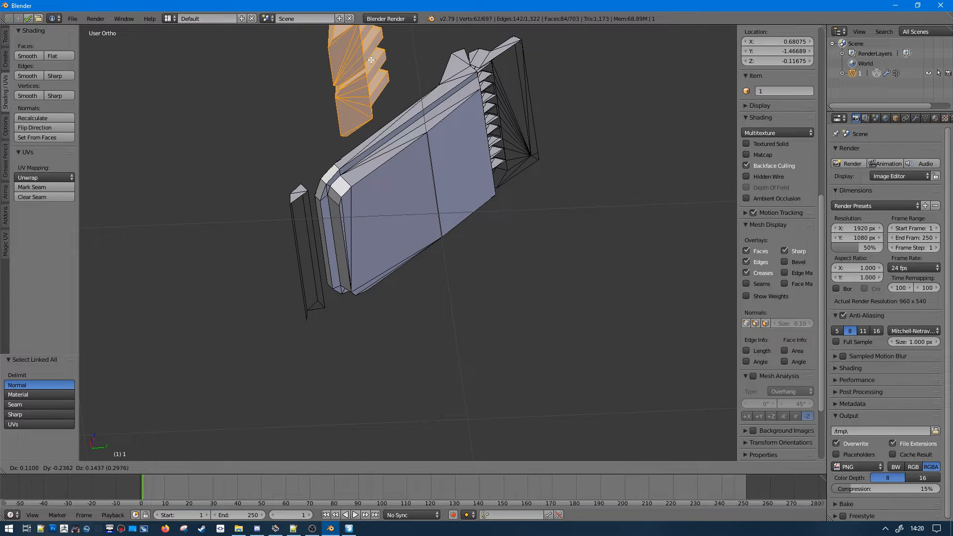
{"action": "right_click", "coordinate": [371, 60]}
{"action": "middle_click_drag", "start_coordinate": [371, 60], "coordinate": [419, 129]}
{"action": "key", "text": "h"}
- Duplicate the four outer side faces of the casing's bracket in place and hide the copy
{"action": "middle_click_drag", "start_coordinate": [502, 149], "coordinate": [528, 283]}
{"action": "key", "text": "KP_3"}
{"action": "scroll", "coordinate": [527, 283], "scroll_direction": "up", "scroll_amount": 5}
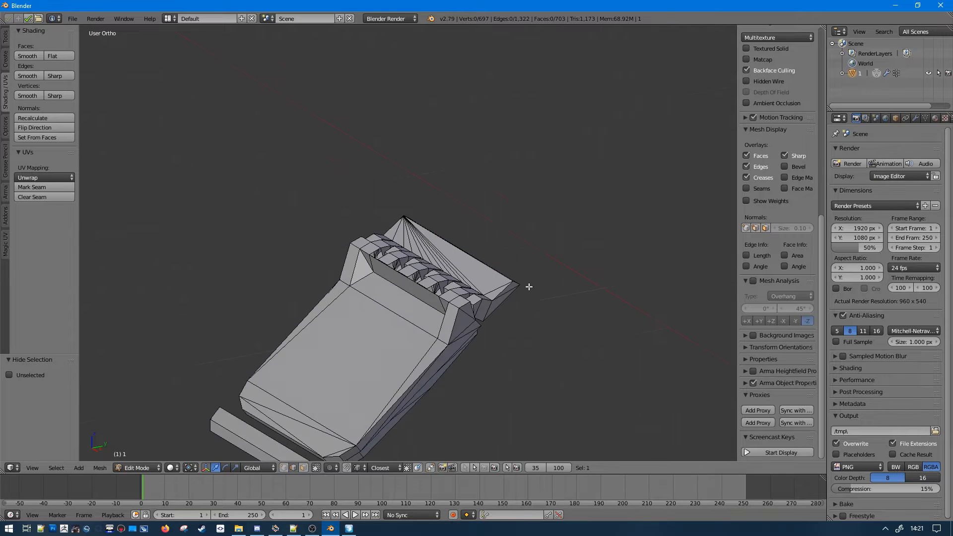
{"action": "right_click", "coordinate": [494, 343]}
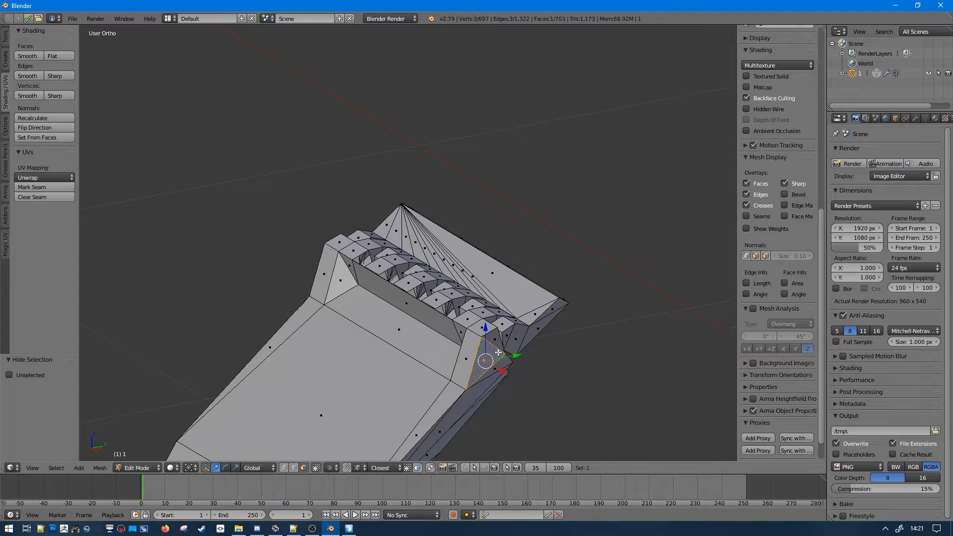
{"action": "middle_click_drag", "start_coordinate": [507, 336], "coordinate": [537, 346]}
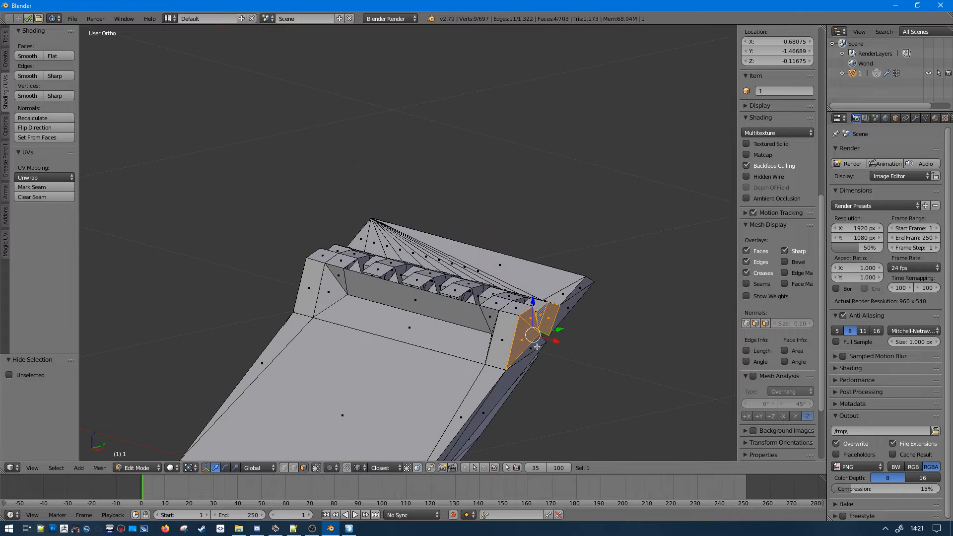
{"action": "key", "text": "shift+d"}
{"action": "right_click", "coordinate": [684, 281]}
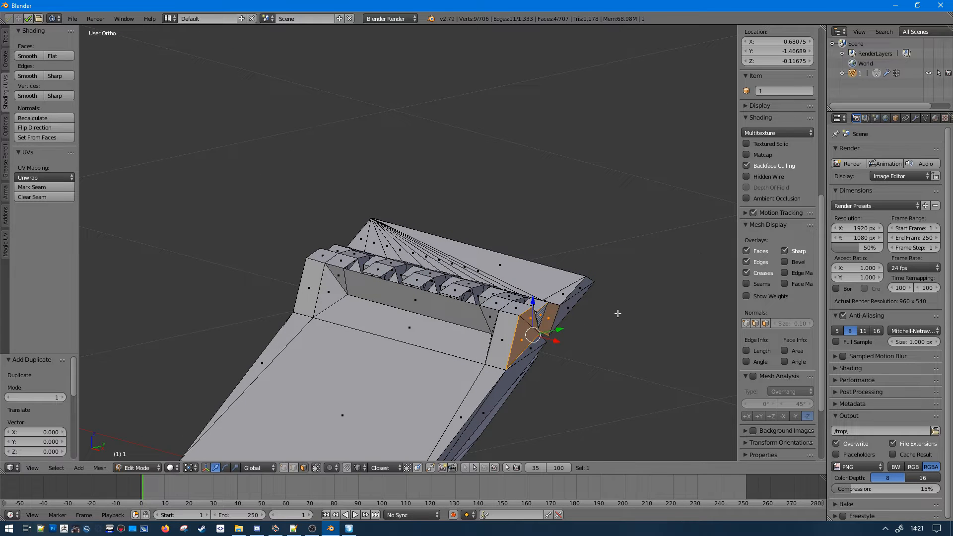
{"action": "key", "text": "h"}
- Circle-select the raised bracket and arched strip segments in a wireframe side view and delete their faces
{"action": "key", "text": "KP_3"}
{"action": "key", "text": "z"}
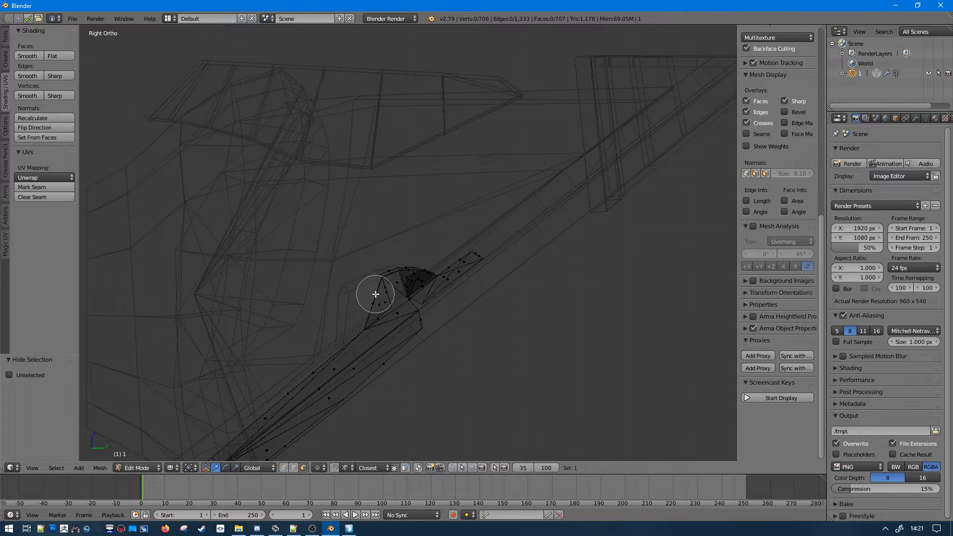
{"action": "left_click_drag", "start_coordinate": [376, 294], "coordinate": [411, 265]}
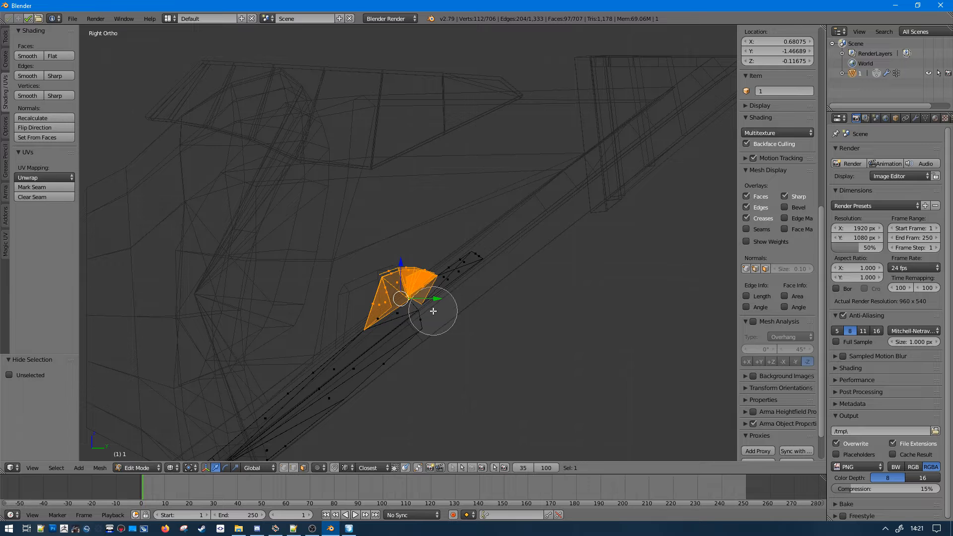
{"action": "key", "text": "Escape"}
{"action": "key", "text": "z"}
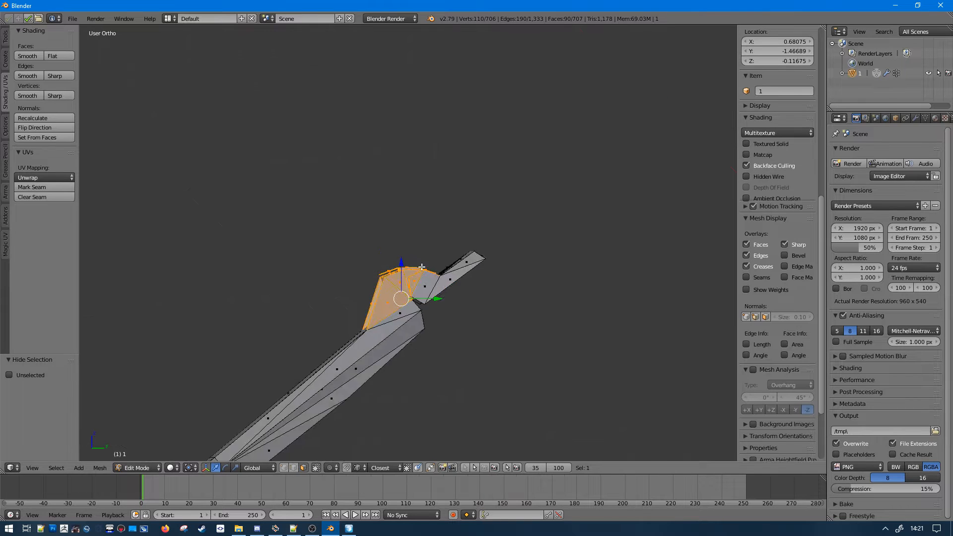
{"action": "middle_click_drag", "start_coordinate": [413, 261], "coordinate": [438, 284]}
{"action": "key", "text": "x"}
{"action": "left_click", "coordinate": [475, 334]}
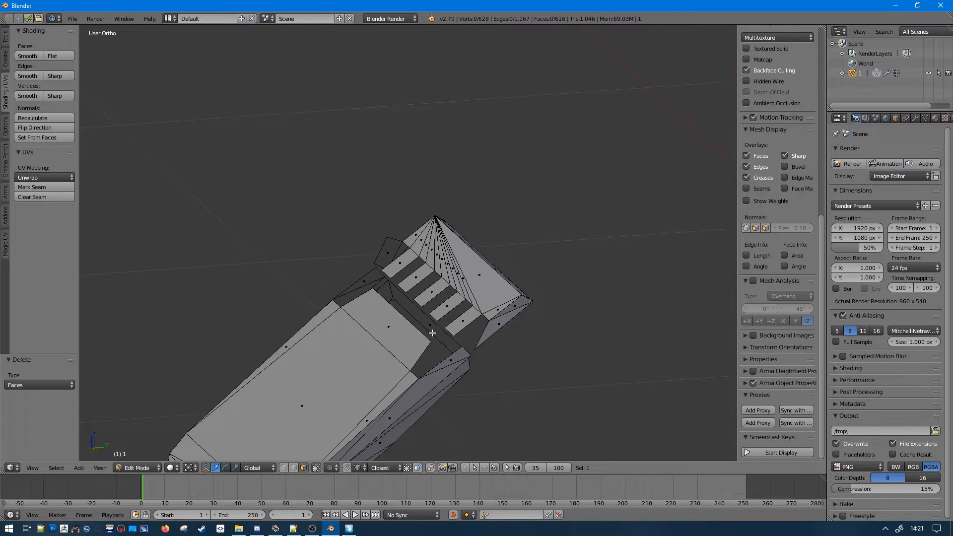
- Delete the six leftover tab faces along the edge of the end plate
{"action": "middle_click_drag", "start_coordinate": [475, 334], "coordinate": [344, 322]}
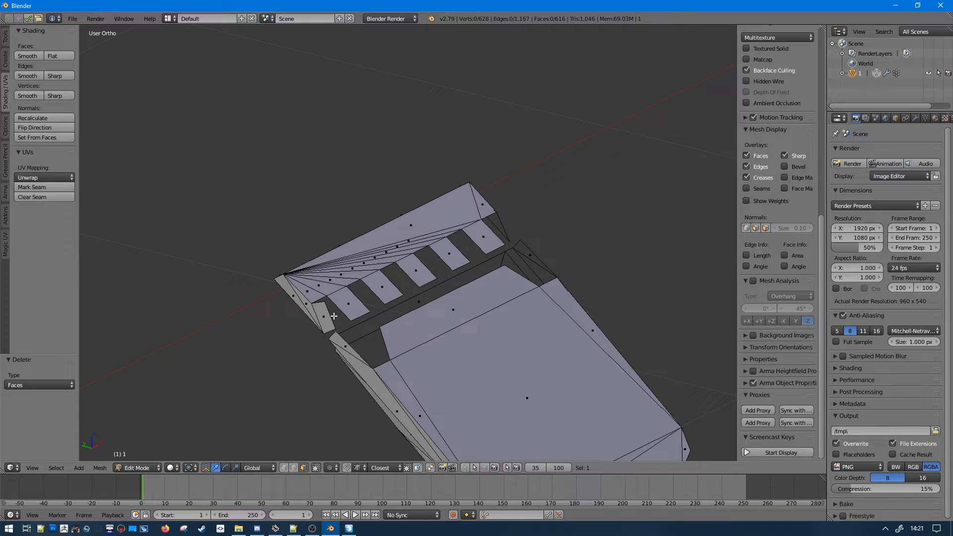
{"action": "right_click", "coordinate": [334, 316]}
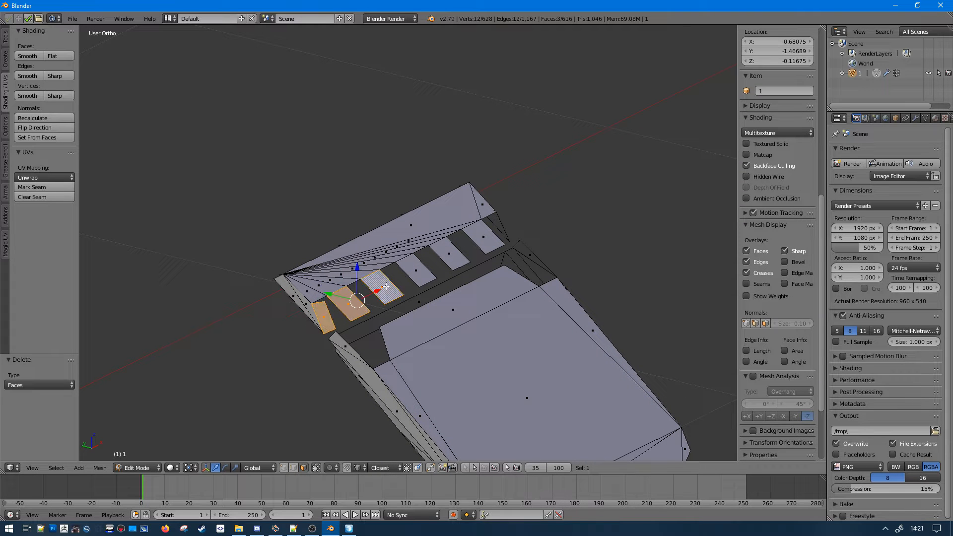
{"action": "right_click", "coordinate": [480, 239], "text": "shift"}
{"action": "middle_click_drag", "start_coordinate": [480, 238], "coordinate": [428, 226]}
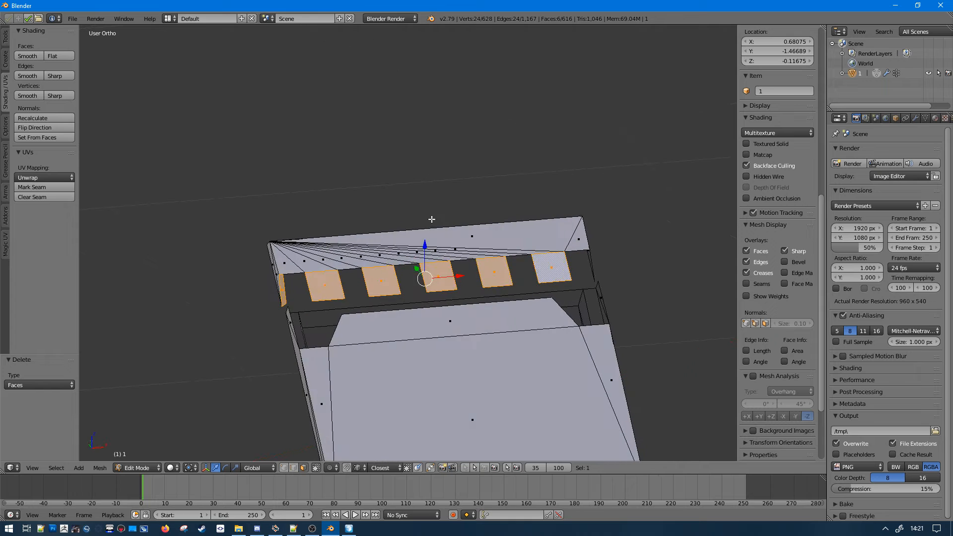
{"action": "key", "text": "x"}
{"action": "left_click", "coordinate": [432, 219]}
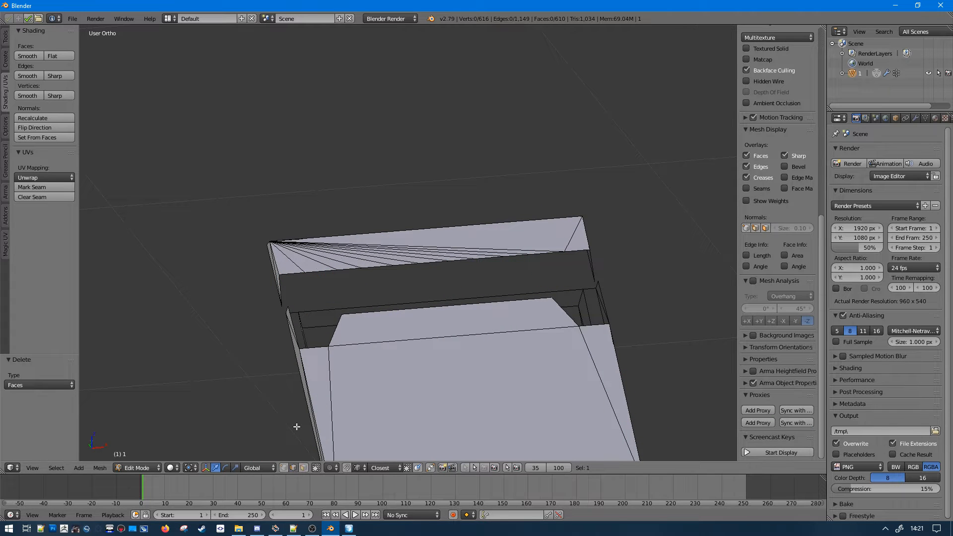
- Dissolve the fan of edges across the end plate and its remaining diagonal edge
{"action": "left_click_drag", "start_coordinate": [290, 254], "coordinate": [366, 249]}
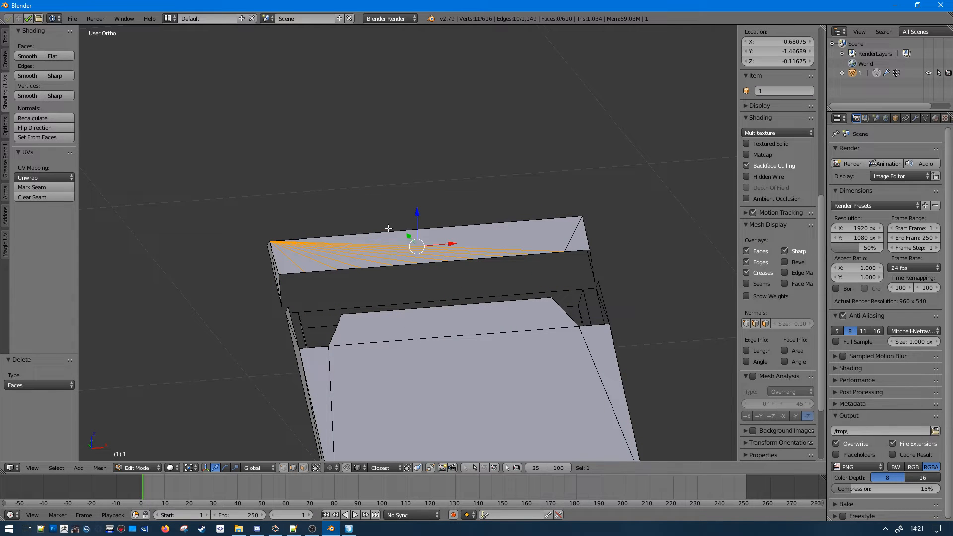
{"action": "key", "text": "ctrl+x"}
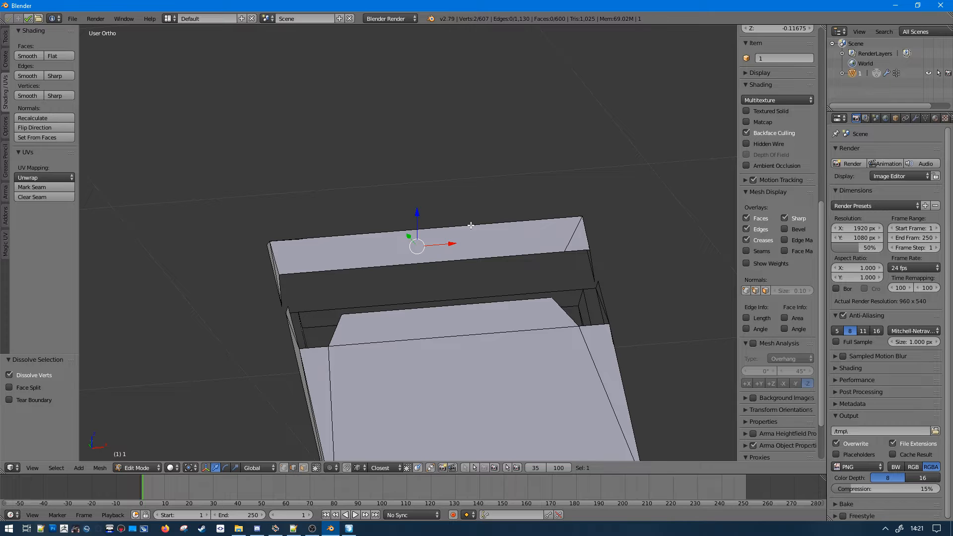
{"action": "key", "text": "c"}
{"action": "left_click", "coordinate": [564, 236]}
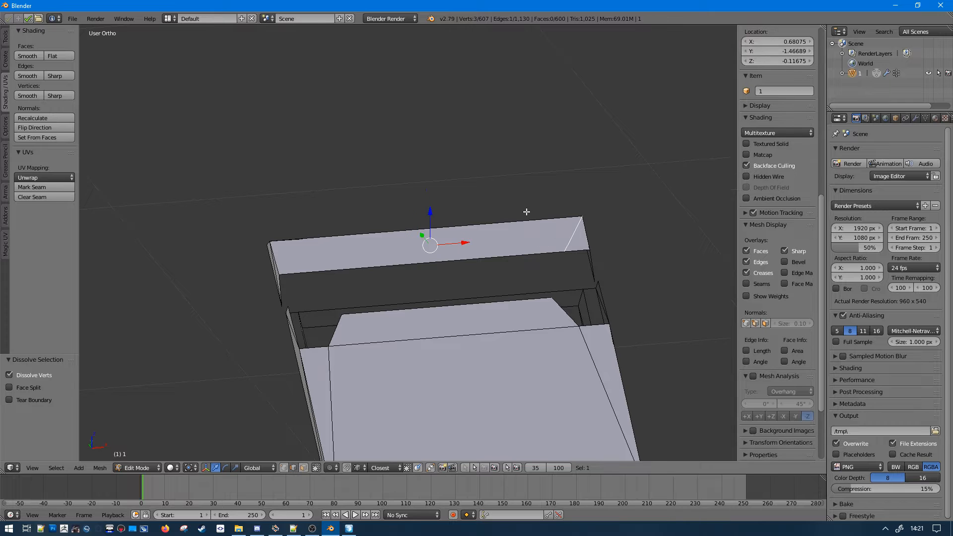
{"action": "key", "text": "ctrl+x"}
{"action": "left_click", "coordinate": [285, 468]}
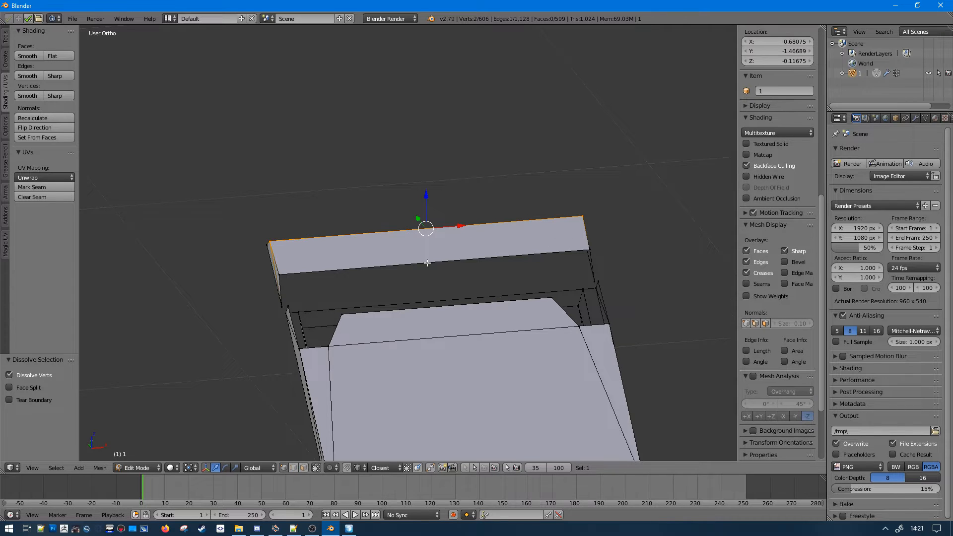
- Reveal all hidden geometry, then hide the two boxes in the recess again
{"action": "middle_click_drag", "start_coordinate": [422, 263], "coordinate": [543, 246]}
{"action": "key", "text": "a"}
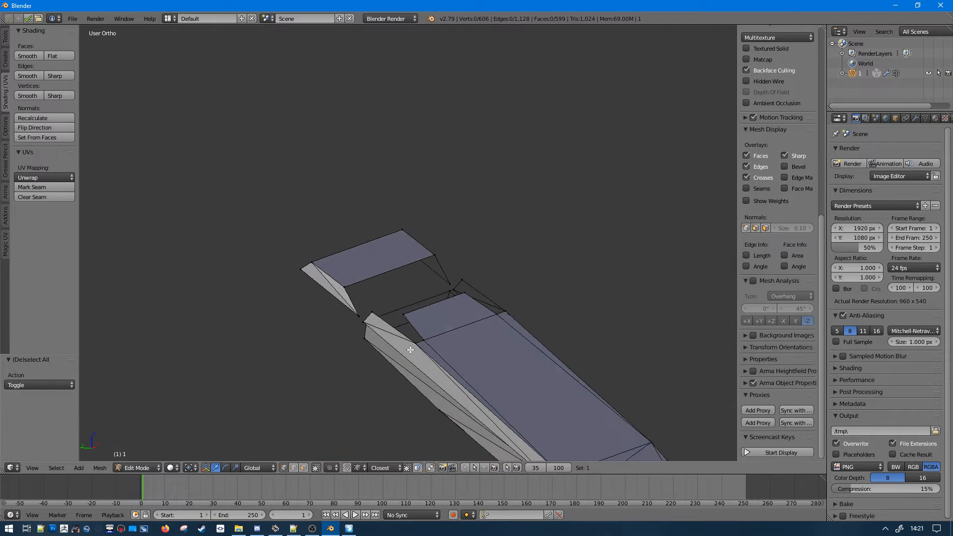
{"action": "key", "text": "alt+h"}
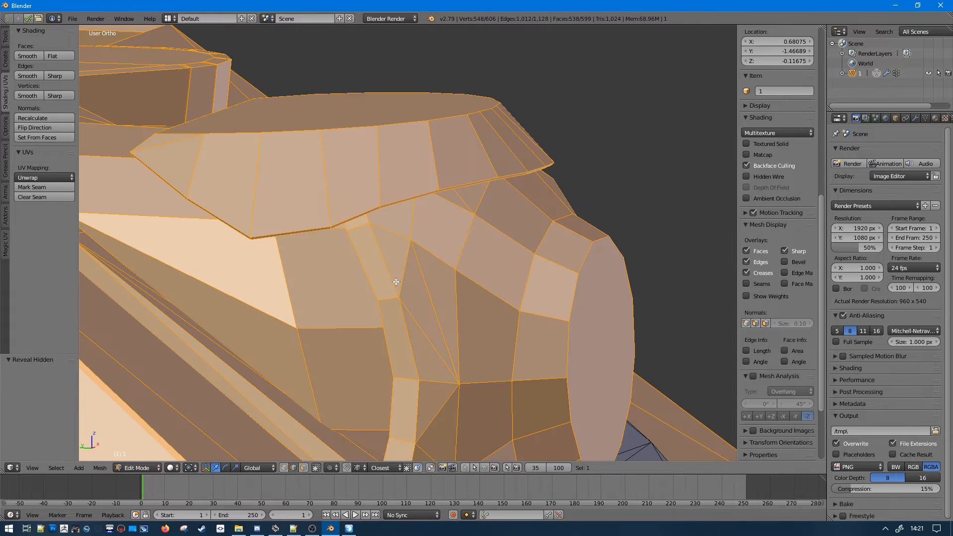
{"action": "middle_click_drag", "start_coordinate": [495, 263], "coordinate": [423, 270]}
{"action": "middle_click_drag", "start_coordinate": [505, 313], "coordinate": [445, 306]}
{"action": "scroll", "coordinate": [417, 294], "scroll_direction": "down", "scroll_amount": 4}
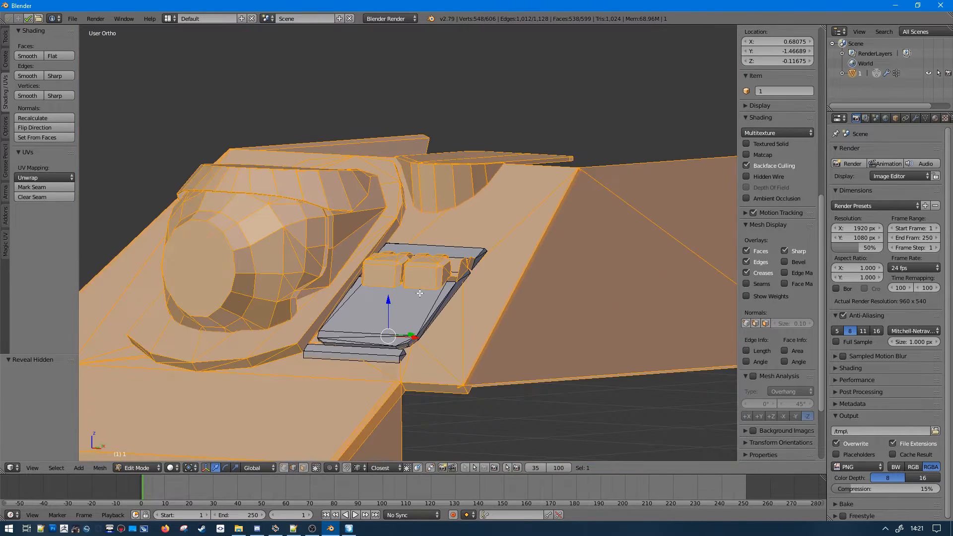
{"action": "scroll", "coordinate": [416, 293], "scroll_direction": "up", "scroll_amount": 3}
{"action": "key", "text": "a"}
{"action": "right_click", "coordinate": [359, 299]}
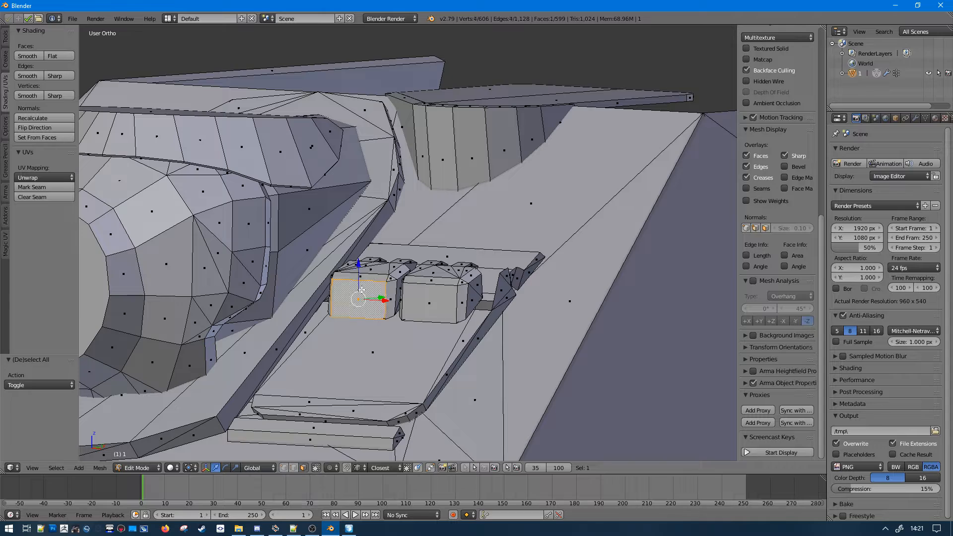
{"action": "right_click", "coordinate": [429, 303], "text": "shift"}
{"action": "key", "text": "h"}
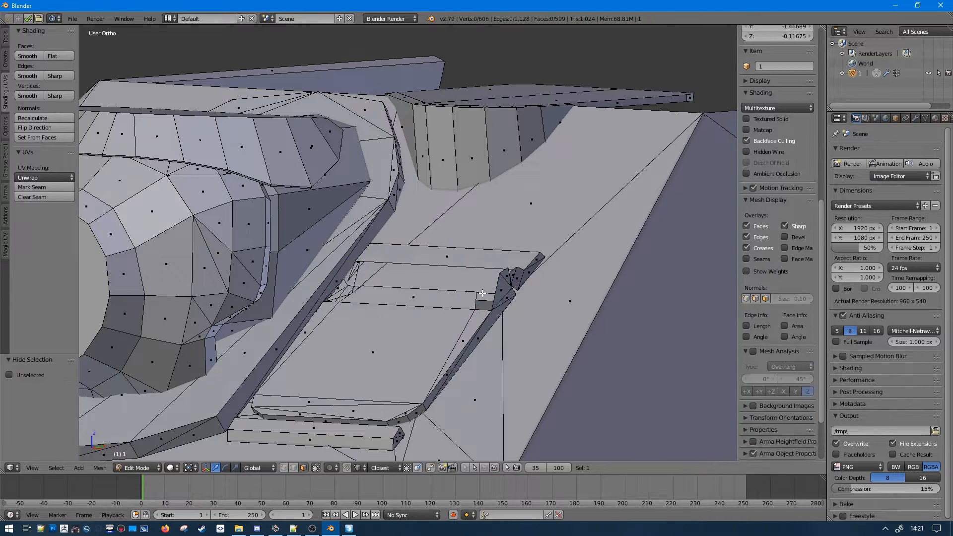
- Select the end plate, casing, side bracket and remaining recess pieces with linked geometry, and hide everything else
{"action": "middle_click_drag", "start_coordinate": [484, 272], "coordinate": [508, 281]}
{"action": "right_click", "coordinate": [498, 285]}
{"action": "right_click", "coordinate": [422, 343], "text": "shift"}
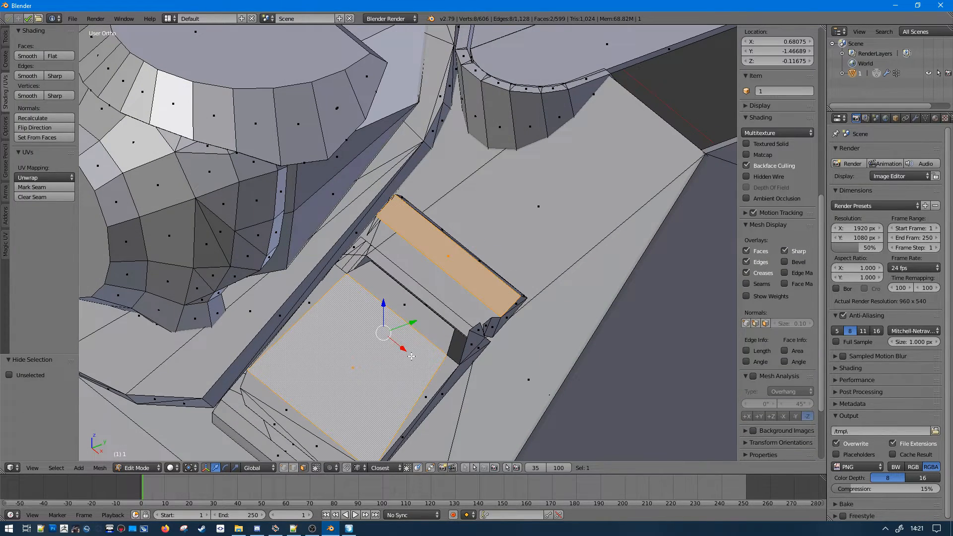
{"action": "right_click", "coordinate": [476, 338], "text": "shift"}
{"action": "key", "text": "ctrl+l"}
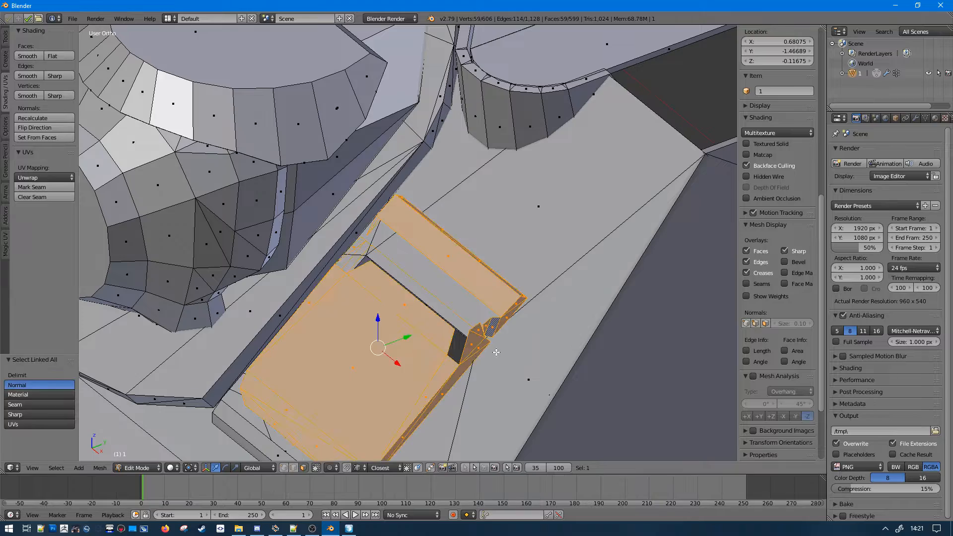
{"action": "middle_click_drag", "start_coordinate": [492, 328], "coordinate": [320, 355]}
{"action": "right_click", "coordinate": [462, 349], "text": "shift"}
{"action": "key", "text": "ctrl+l"}
{"action": "key", "text": "ctrl+i"}
{"action": "key", "text": "h"}
- Select the duplicated side-bracket faces and test-move them to check their separation, cancelling the move
{"action": "scroll", "coordinate": [476, 283], "scroll_direction": "up", "scroll_amount": 1}
{"action": "right_click", "coordinate": [545, 237]}
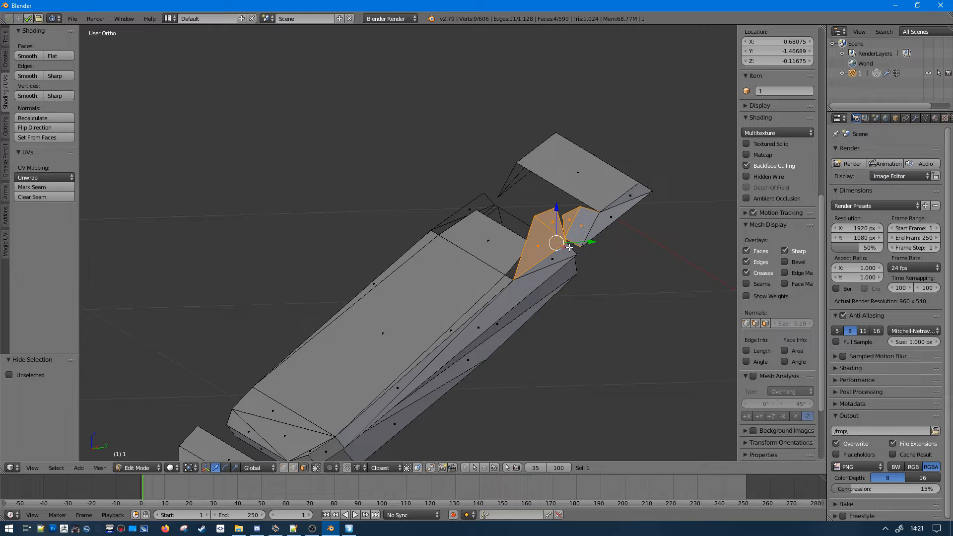
{"action": "key", "text": "g"}
{"action": "right_click", "coordinate": [475, 174]}
{"action": "middle_click_drag", "start_coordinate": [483, 182], "coordinate": [548, 204]}
{"action": "middle_click_drag", "start_coordinate": [632, 215], "coordinate": [496, 275]}
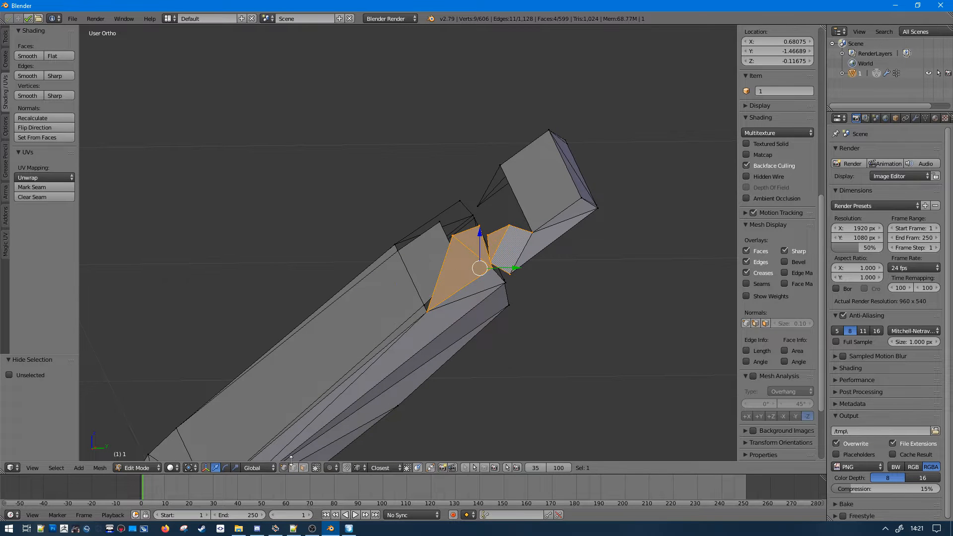
- Merge the two upper vertices across the bracket's gap using At Last
{"action": "scroll", "coordinate": [373, 277], "scroll_direction": "up", "scroll_amount": 4}
{"action": "key", "text": "a"}
{"action": "right_click", "coordinate": [374, 205]}
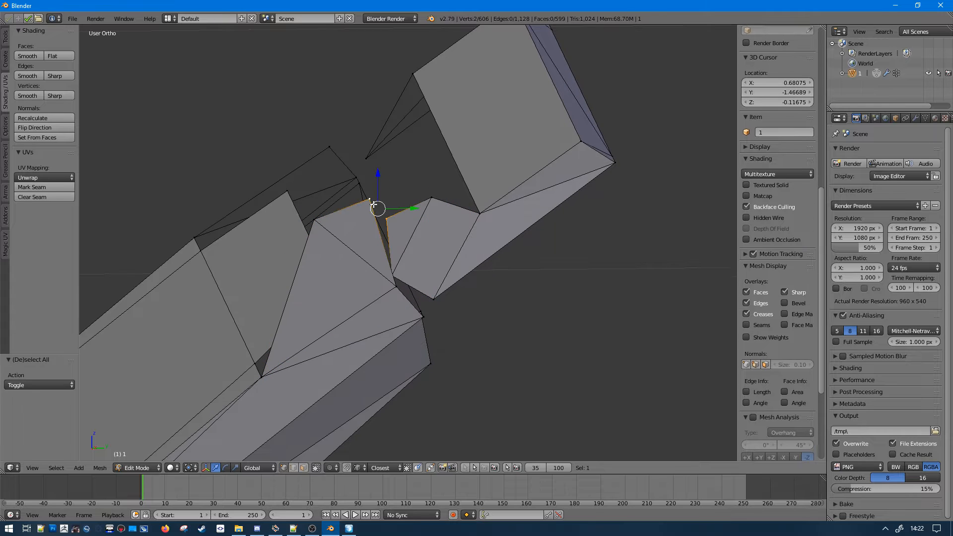
{"action": "key", "text": "alt+m"}
{"action": "left_click", "coordinate": [378, 193]}
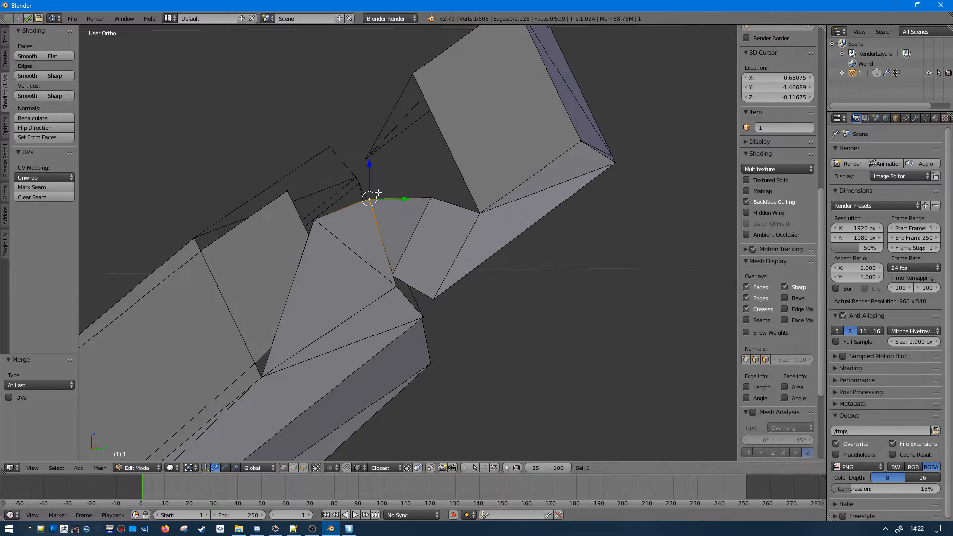
- Merge the two inner vertices at the base of the bracket's fan-shaped faces using At Last
{"action": "key", "text": "a"}
{"action": "key", "text": "z"}
{"action": "right_click", "coordinate": [395, 283]}
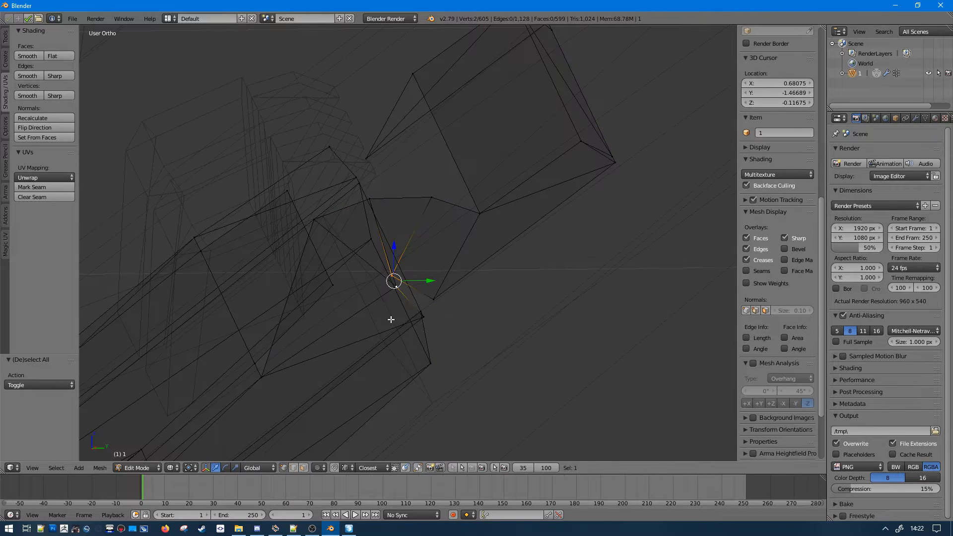
{"action": "key", "text": "z"}
{"action": "key", "text": "z"}
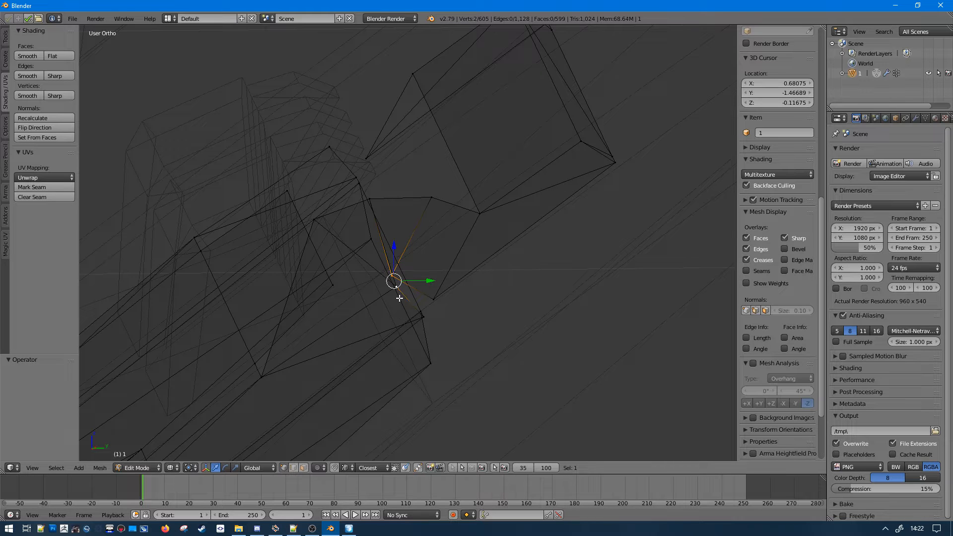
{"action": "key", "text": "alt+m"}
{"action": "left_click", "coordinate": [393, 295]}
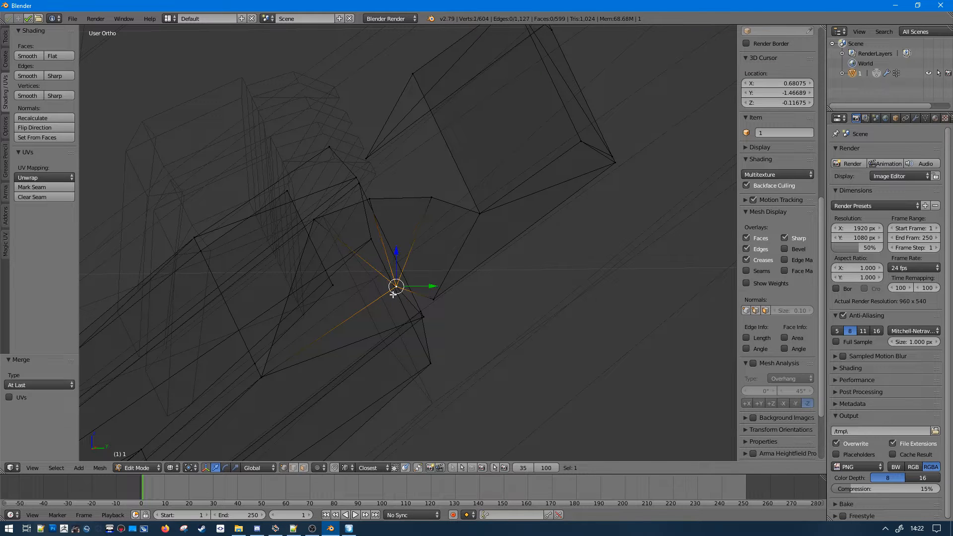
{"action": "key", "text": "a"}
{"action": "key", "text": "z"}
- Select the bracket's four fan-shaped side faces and test-move them to check their separation, cancelling the move
{"action": "left_click", "coordinate": [303, 469]}
{"action": "right_click", "coordinate": [334, 294]}
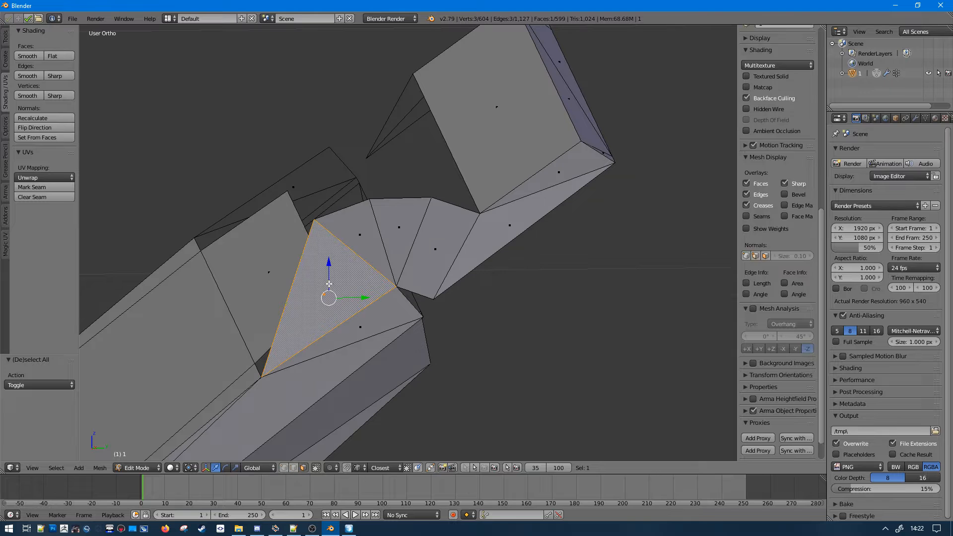
{"action": "right_click", "coordinate": [452, 242], "text": "ctrl"}
{"action": "middle_click_drag", "start_coordinate": [453, 242], "coordinate": [399, 264]}
{"action": "key", "text": "g"}
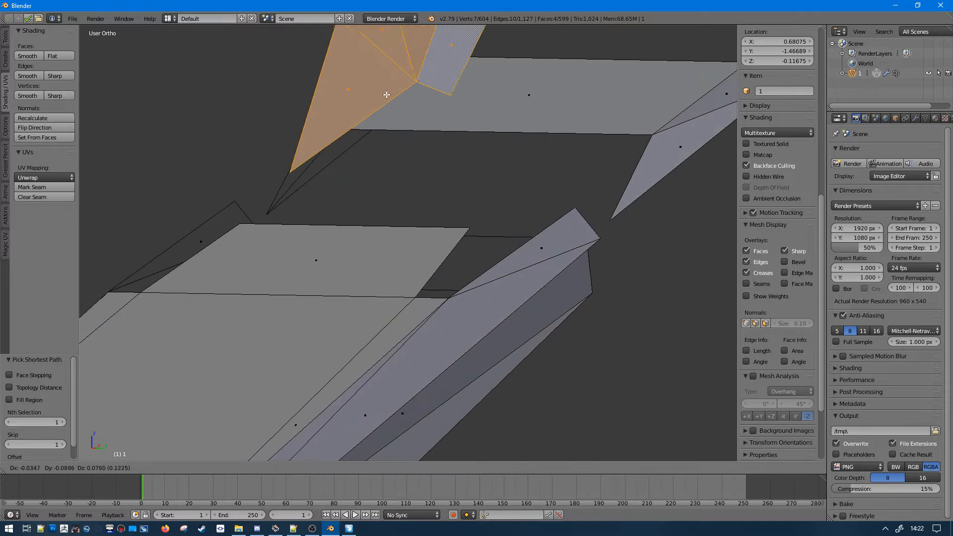
{"action": "right_click", "coordinate": [374, 89]}
- Extrude the four selected bracket faces by -0.578 along their normal to the opposite side of the casing
{"action": "scroll", "coordinate": [454, 153], "scroll_direction": "down", "scroll_amount": 4}
{"action": "middle_click_drag", "start_coordinate": [454, 153], "coordinate": [477, 162]}
{"action": "middle_click_drag", "start_coordinate": [489, 216], "coordinate": [513, 223]}
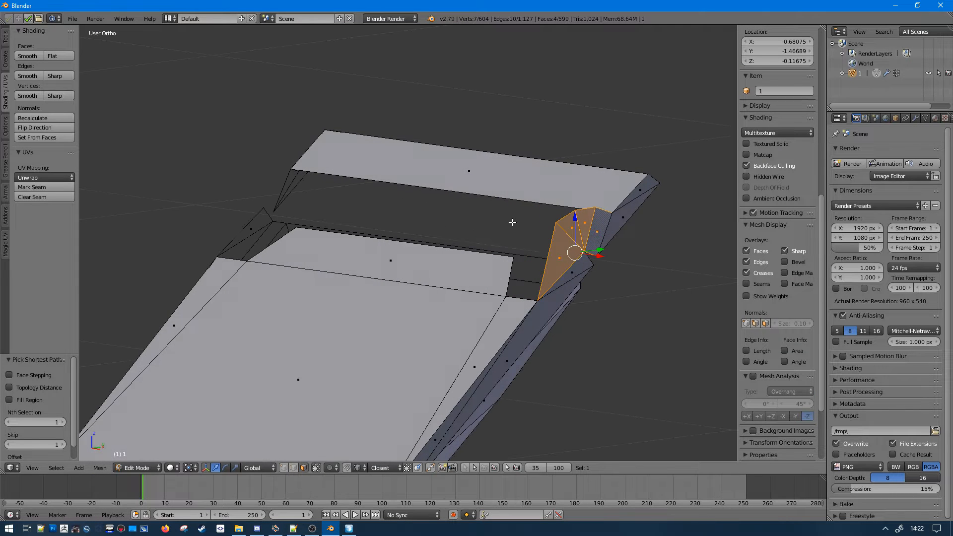
{"action": "key", "text": "e"}
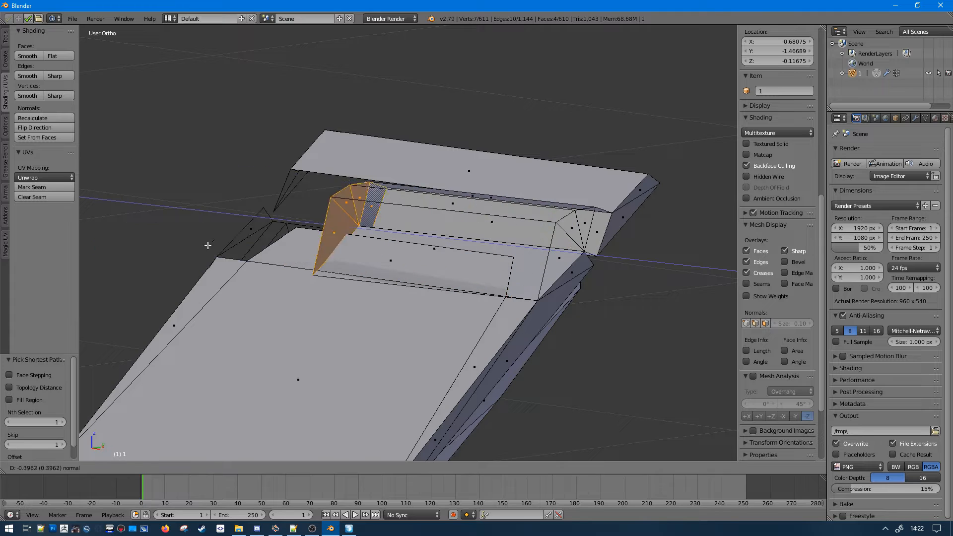
{"action": "left_click", "coordinate": [219, 257]}
- Move the extruded end faces by X -0.002, Y 0.014, Z 0.007 to align them with the end plate's far side
{"action": "middle_click_drag", "start_coordinate": [219, 257], "coordinate": [360, 238]}
{"action": "key", "text": "KP_1"}
{"action": "key", "text": "KP_3"}
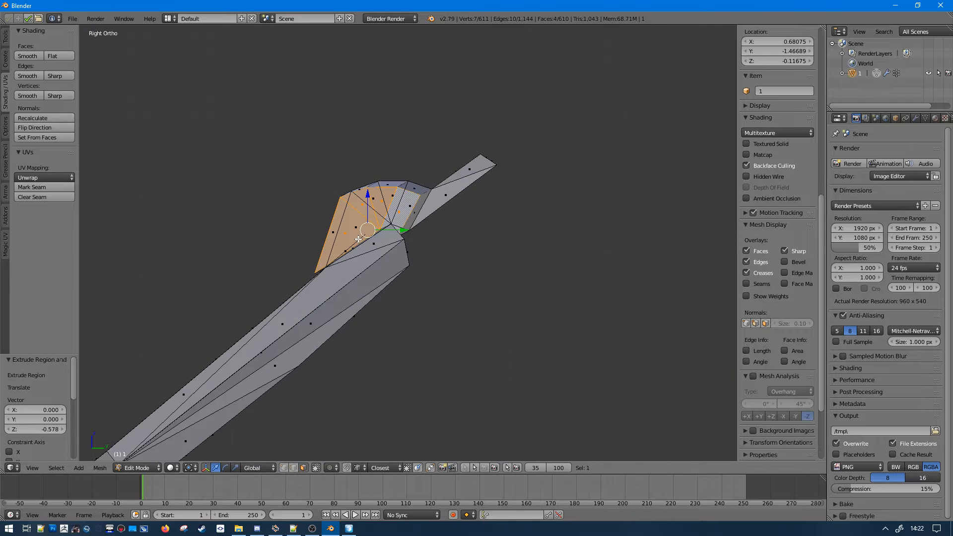
{"action": "key", "text": "KP_1"}
{"action": "key", "text": "ctrl+KP_3"}
{"action": "middle_click_drag", "start_coordinate": [559, 226], "coordinate": [515, 290], "text": "shift"}
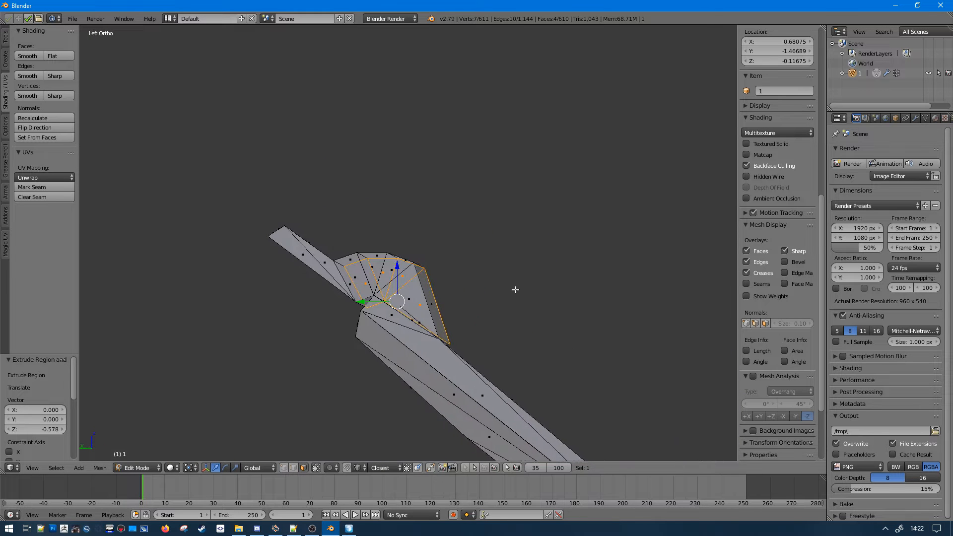
{"action": "scroll", "coordinate": [514, 289], "scroll_direction": "up", "scroll_amount": 4}
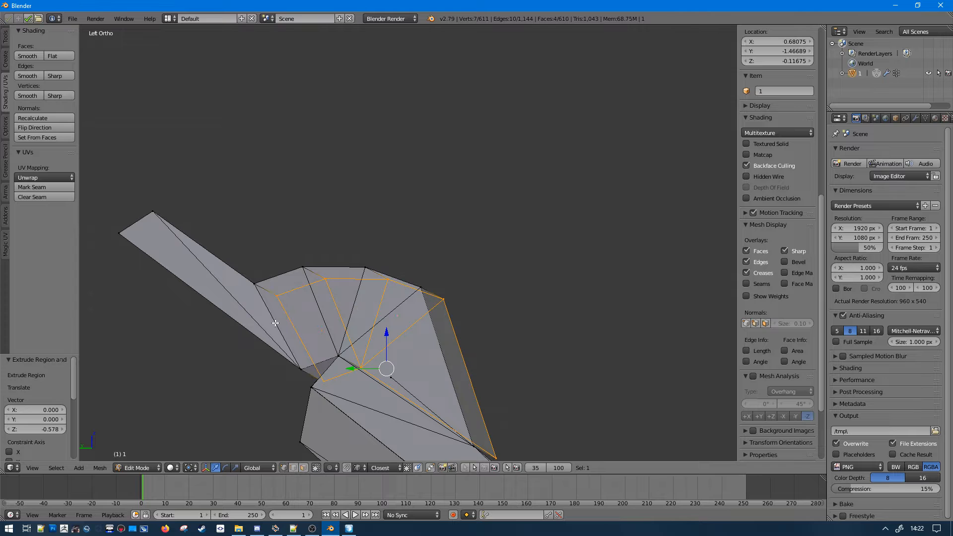
{"action": "right_click", "coordinate": [278, 299], "text": "shift"}
{"action": "right_click", "coordinate": [278, 299], "text": "shift"}
{"action": "scroll", "coordinate": [279, 300], "scroll_direction": "down", "scroll_amount": 1}
{"action": "middle_click_drag", "start_coordinate": [280, 300], "coordinate": [303, 356]}
{"action": "key", "text": "g"}
{"action": "left_click", "coordinate": [228, 319]}
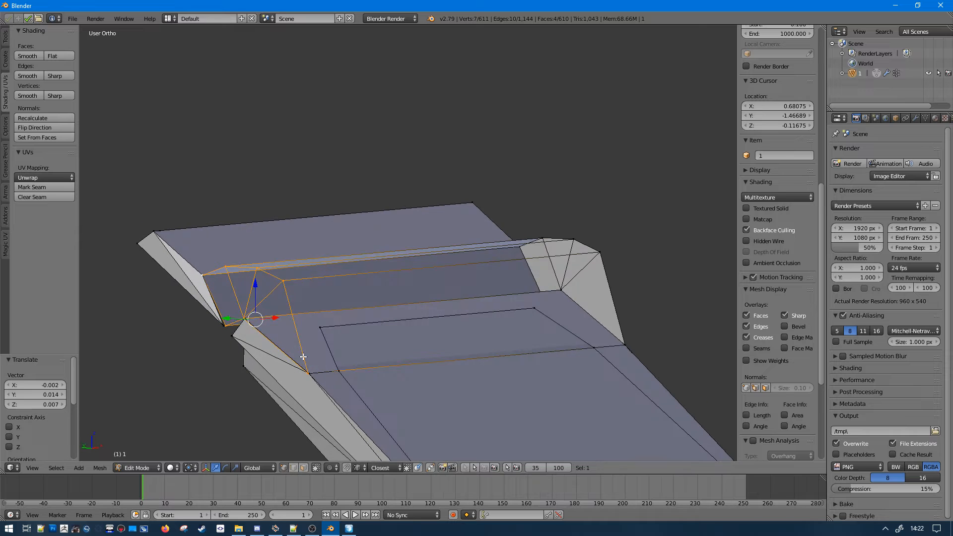
- Select the whole extruded block with linked geometry, recalculate its normals, and clear the selection
{"action": "key", "text": "ctrl+l"}
{"action": "left_click", "coordinate": [45, 130]}
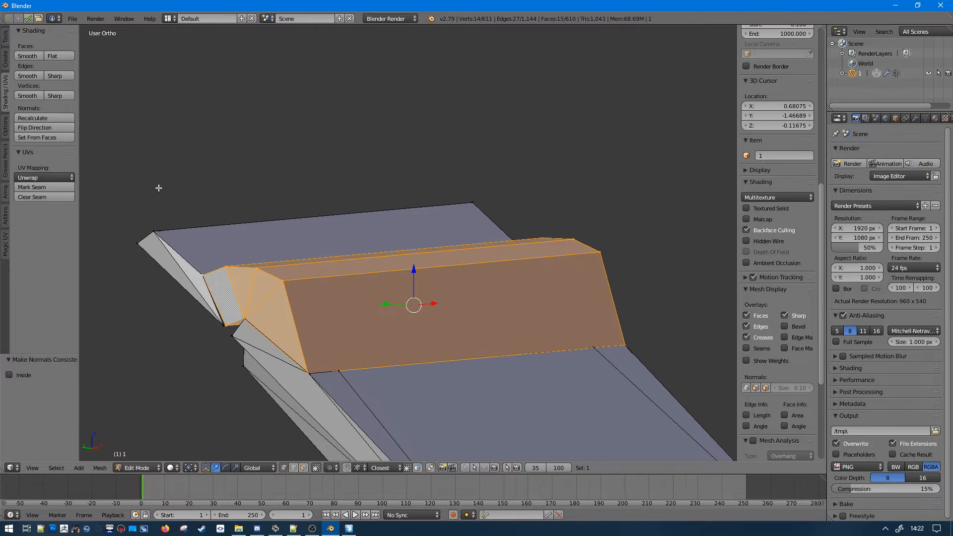
{"action": "middle_click_drag", "start_coordinate": [371, 255], "coordinate": [390, 286]}
{"action": "key", "text": "a"}
{"action": "scroll", "coordinate": [382, 290], "scroll_direction": "down", "scroll_amount": 3}
{"action": "right_click", "coordinate": [311, 255]}
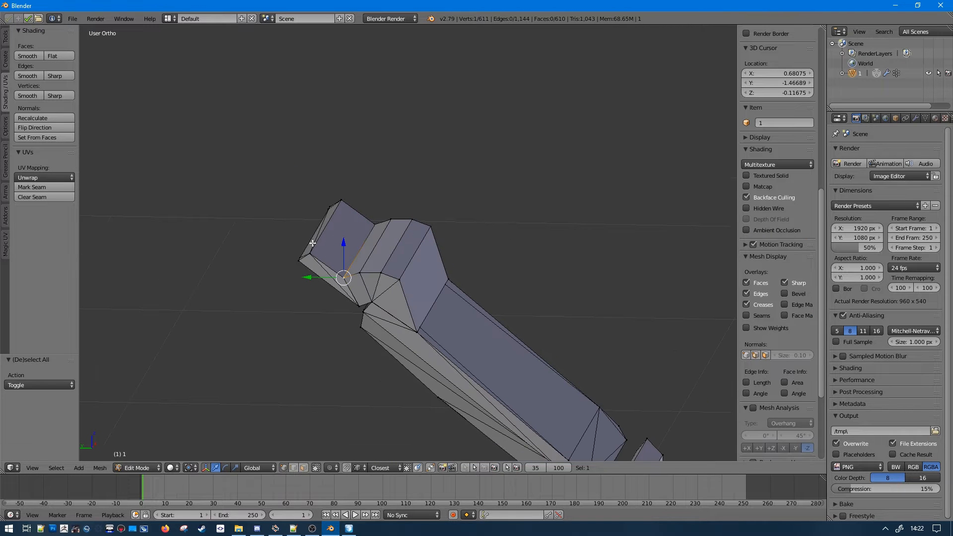
{"action": "middle_click_drag", "start_coordinate": [310, 254], "coordinate": [319, 272]}
{"action": "key", "text": "ctrl+l"}
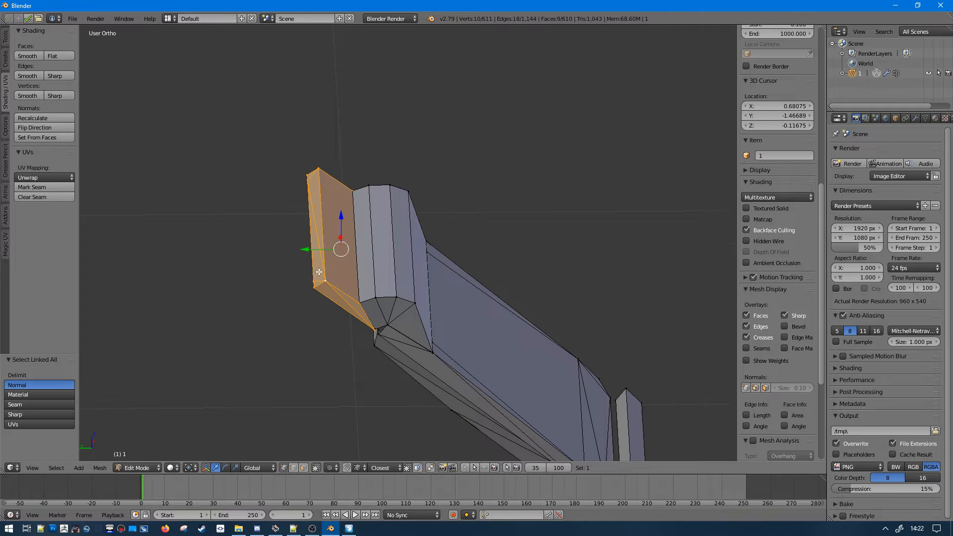
{"action": "key", "text": "ctrl+i"}
{"action": "key", "text": "a"}
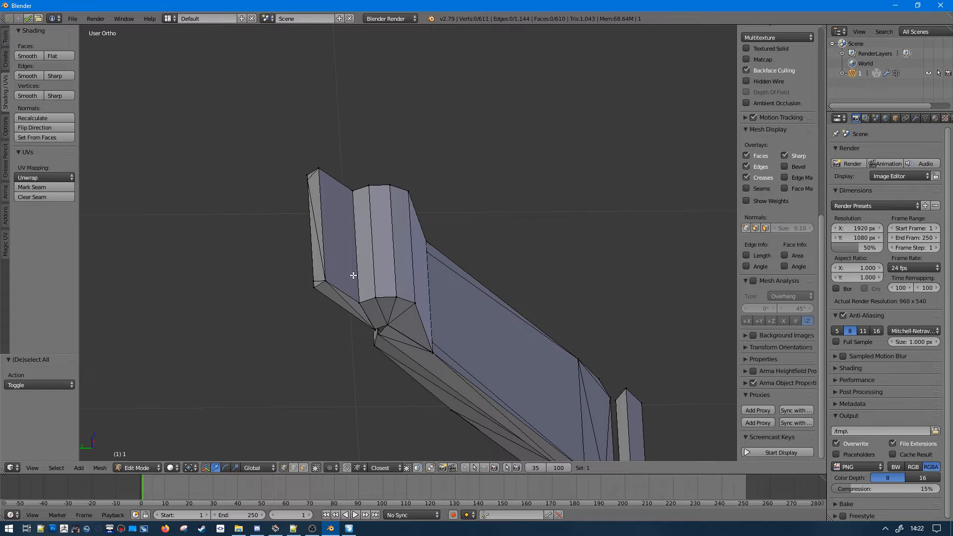
- Select the extruded block with linked geometry in edge mode and raise it 0.103 along global Z
{"action": "left_click", "coordinate": [294, 466]}
{"action": "right_click", "coordinate": [429, 294]}
{"action": "mouse_move", "coordinate": [429, 294]}
{"action": "middle_mouse_down"}
{"action": "mouse_move", "coordinate": [405, 272]}
{"action": "mouse_move", "coordinate": [396, 292]}
{"action": "mouse_move", "coordinate": [414, 291]}
{"action": "middle_mouse_up"}
{"action": "key", "text": "ctrl+l"}
{"action": "key", "text": "g"}
{"action": "key", "text": "z"}
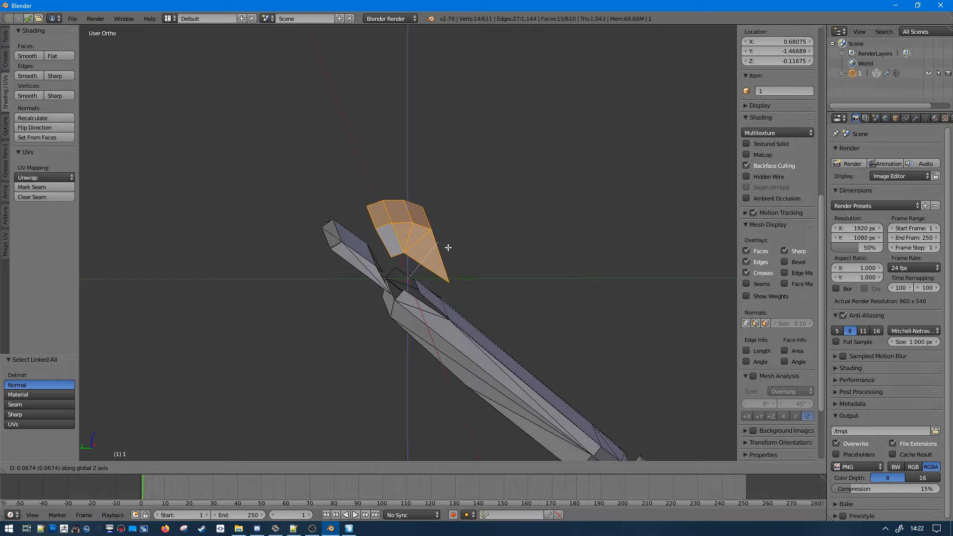
{"action": "right_click", "coordinate": [457, 213]}
{"action": "middle_click_drag", "start_coordinate": [451, 229], "coordinate": [436, 221]}
{"action": "middle_click_drag", "start_coordinate": [391, 251], "coordinate": [428, 245]}
{"action": "key", "text": "g"}
{"action": "key", "text": "z"}
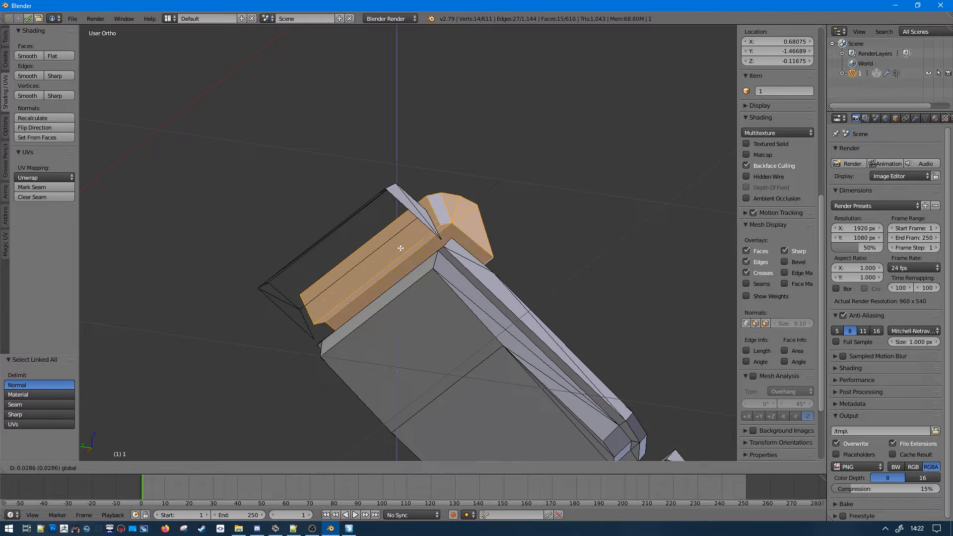
{"action": "left_click", "coordinate": [435, 200]}
- Dissolve the surplus fan edges on both ends of the raised block and the lengthwise edge inside it
{"action": "right_click", "coordinate": [439, 197]}
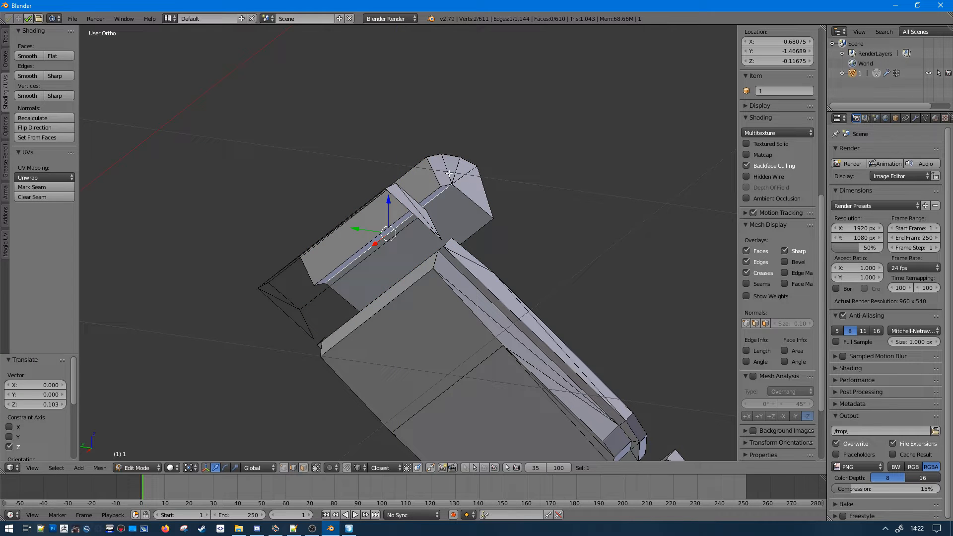
{"action": "middle_click_drag", "start_coordinate": [439, 196], "coordinate": [537, 192]}
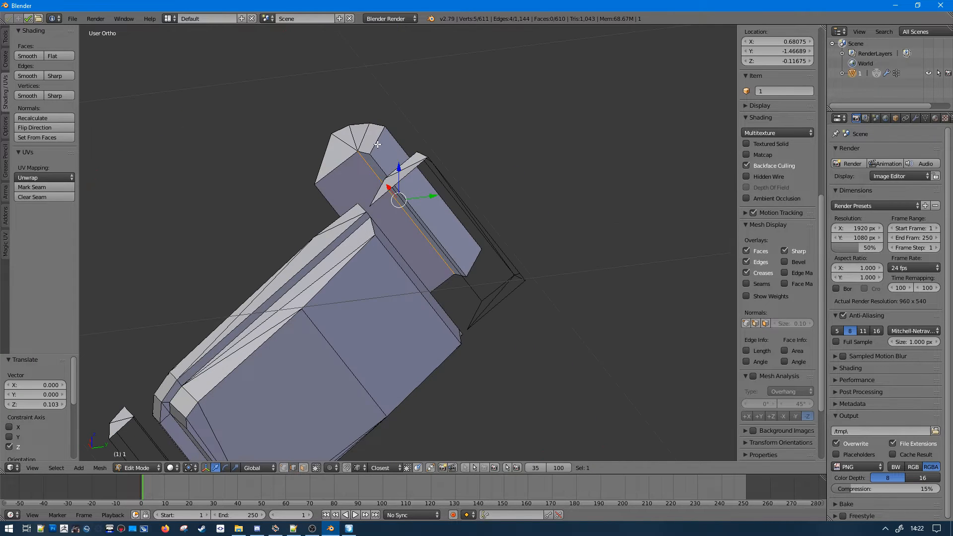
{"action": "key", "text": "ctrl+x"}
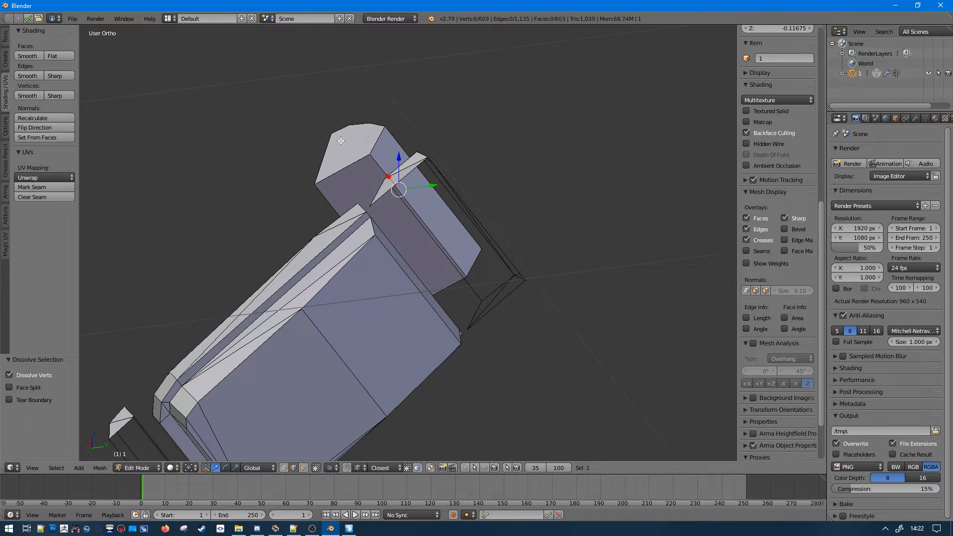
- Select the block with linked geometry and lower it along Z back onto the casing, ending with a -0.020 adjustment
{"action": "middle_click_drag", "start_coordinate": [341, 141], "coordinate": [391, 212]}
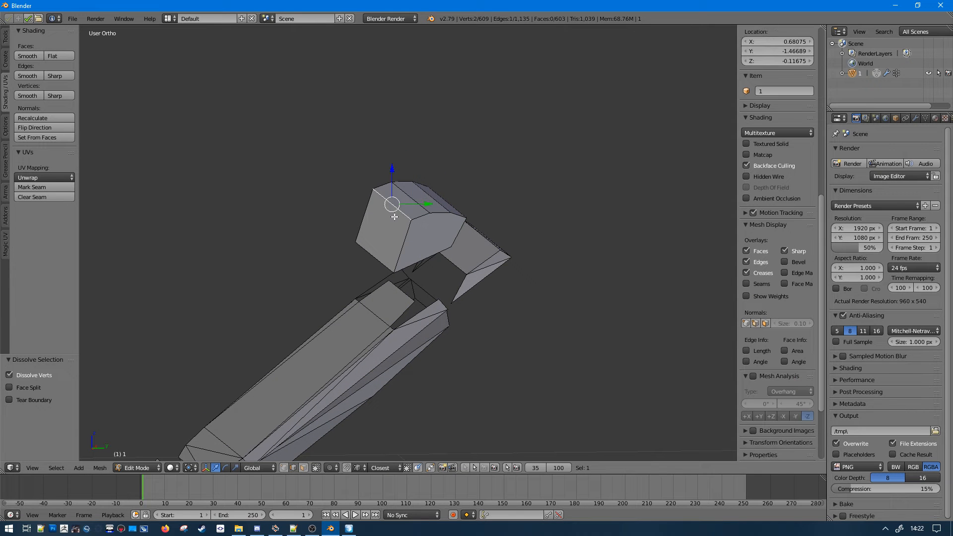
{"action": "key", "text": "ctrl+l"}
{"action": "left_click_drag", "start_coordinate": [407, 191], "coordinate": [448, 270]}
{"action": "right_click", "coordinate": [446, 254], "text": "shift"}
{"action": "right_click", "coordinate": [446, 255], "text": "shift"}
{"action": "middle_click_drag", "start_coordinate": [449, 271], "coordinate": [533, 298]}
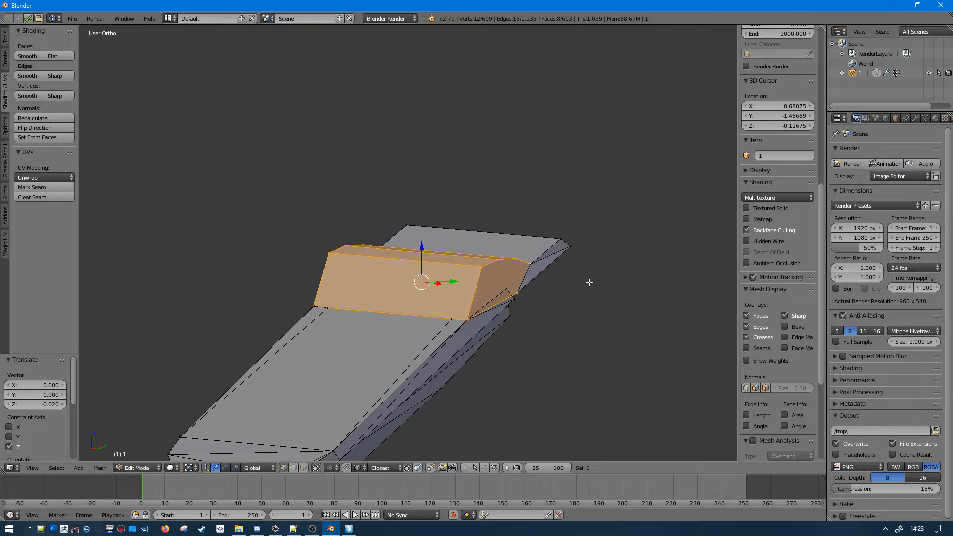
- Dissolve the remaining lengthwise edge on the block's underside
{"action": "middle_click_drag", "start_coordinate": [590, 283], "coordinate": [417, 312]}
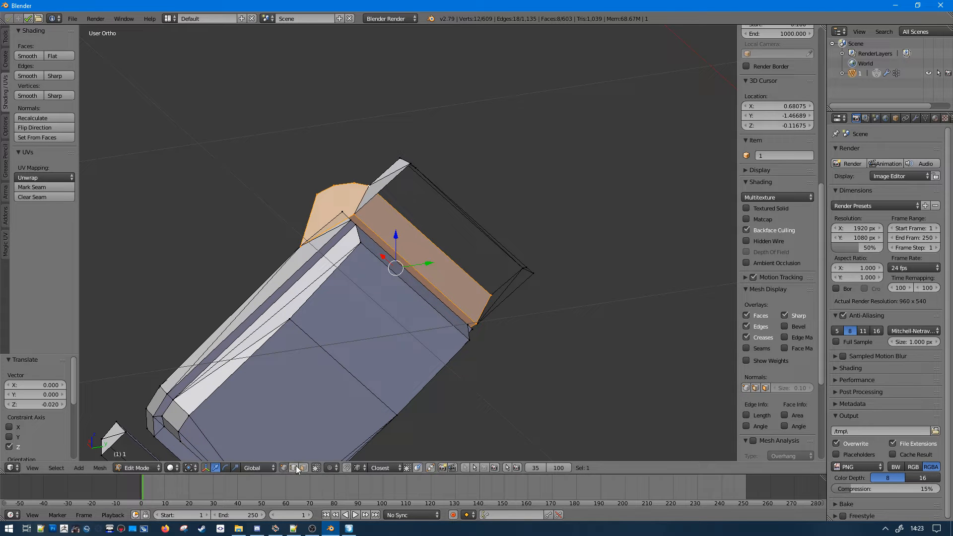
{"action": "right_click", "coordinate": [396, 248]}
{"action": "middle_click_drag", "start_coordinate": [395, 247], "coordinate": [407, 273]}
{"action": "key", "text": "ctrl+x"}
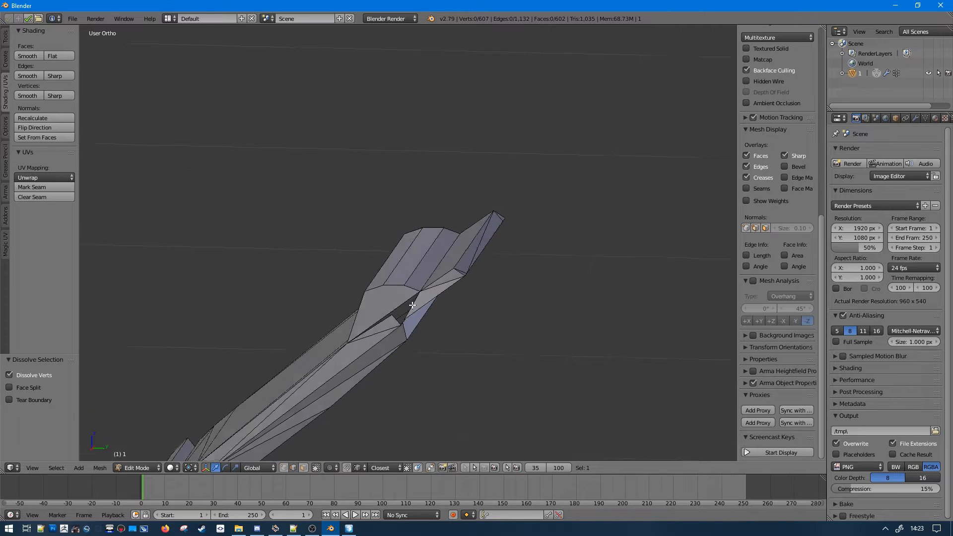
- Try to dissolve a lengthwise edge on the block's upper surface and undo it
{"action": "right_click", "coordinate": [400, 271]}
{"action": "key", "text": "ctrl+x"}
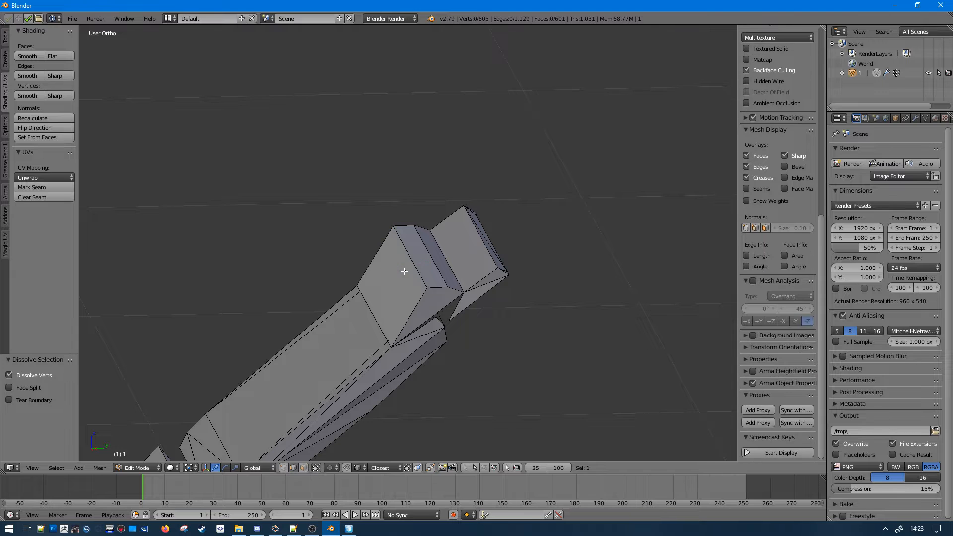
{"action": "key", "text": "ctrl+z"}
{"action": "key", "text": "a"}
- Select the end plate's lengthwise edge where it meets the block and test-move it, cancelling the move
{"action": "middle_click_drag", "start_coordinate": [396, 271], "coordinate": [503, 287]}
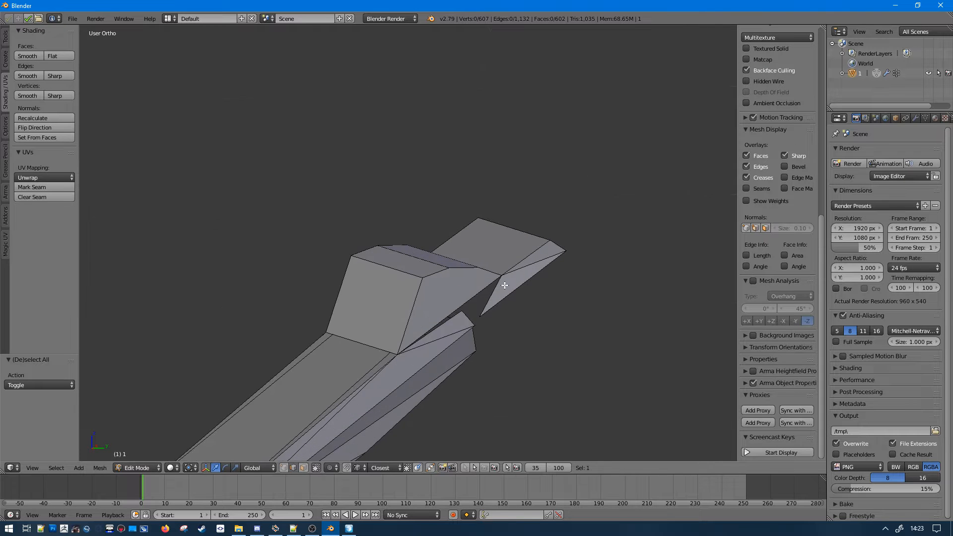
{"action": "right_click", "coordinate": [508, 275]}
{"action": "middle_click_drag", "start_coordinate": [520, 243], "coordinate": [487, 340]}
{"action": "right_click", "coordinate": [540, 279]}
{"action": "key", "text": "z"}
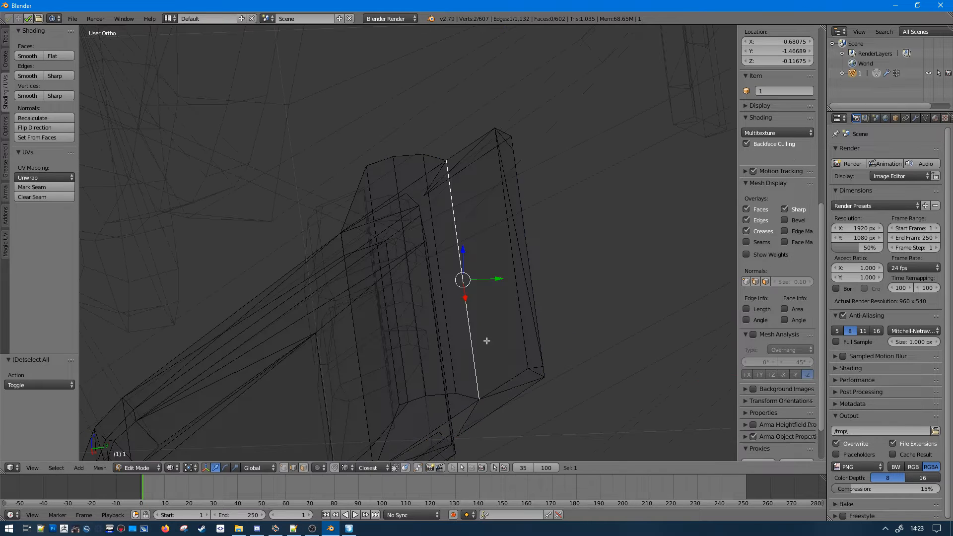
{"action": "key", "text": "g"}
{"action": "right_click", "coordinate": [456, 272]}
- Set the transform orientation to Normal and move the end plate's selected edge -0.056 along X to square the plate's profile
{"action": "key", "text": "z"}
{"action": "middle_click_drag", "start_coordinate": [465, 265], "coordinate": [476, 211]}
{"action": "key", "text": "KP_3"}
{"action": "scroll", "coordinate": [475, 211], "scroll_direction": "up", "scroll_amount": 3}
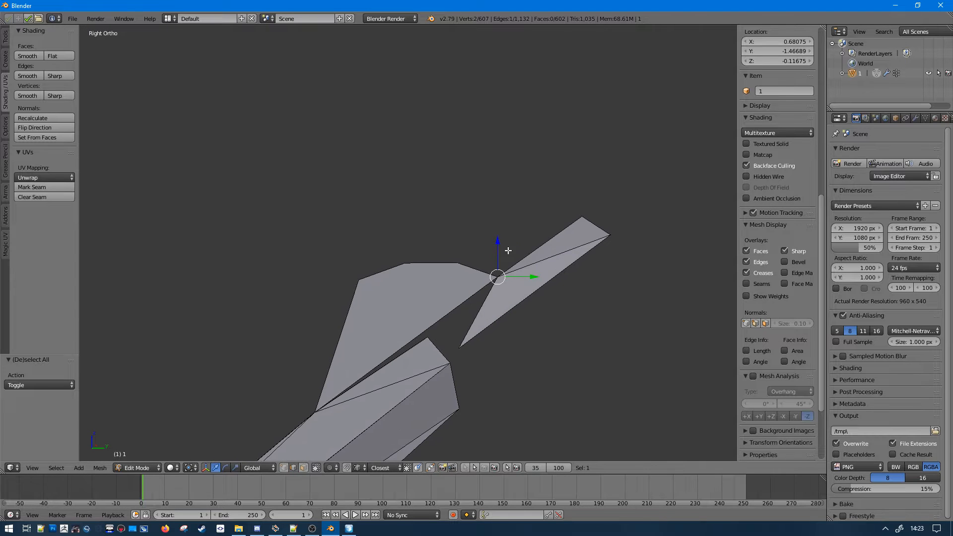
{"action": "key", "text": "g"}
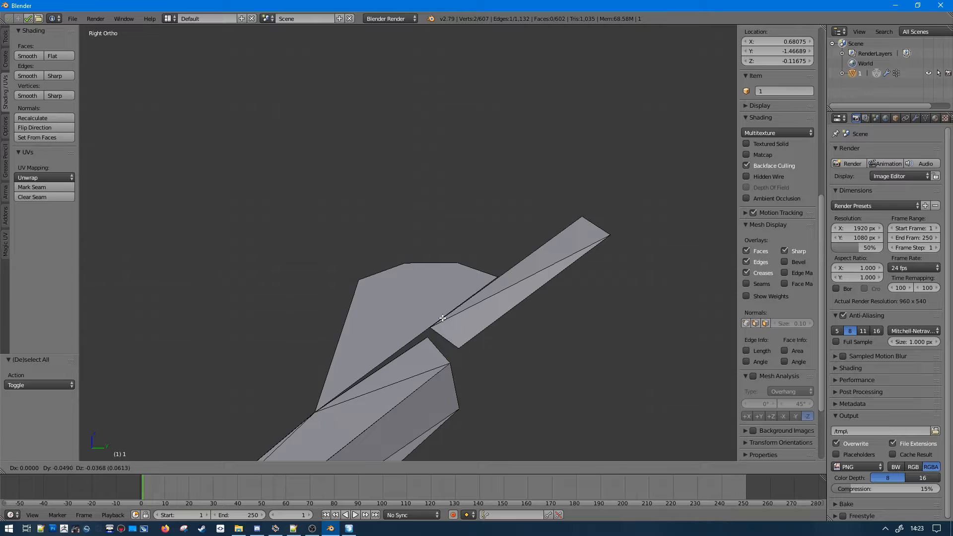
{"action": "right_click", "coordinate": [447, 316]}
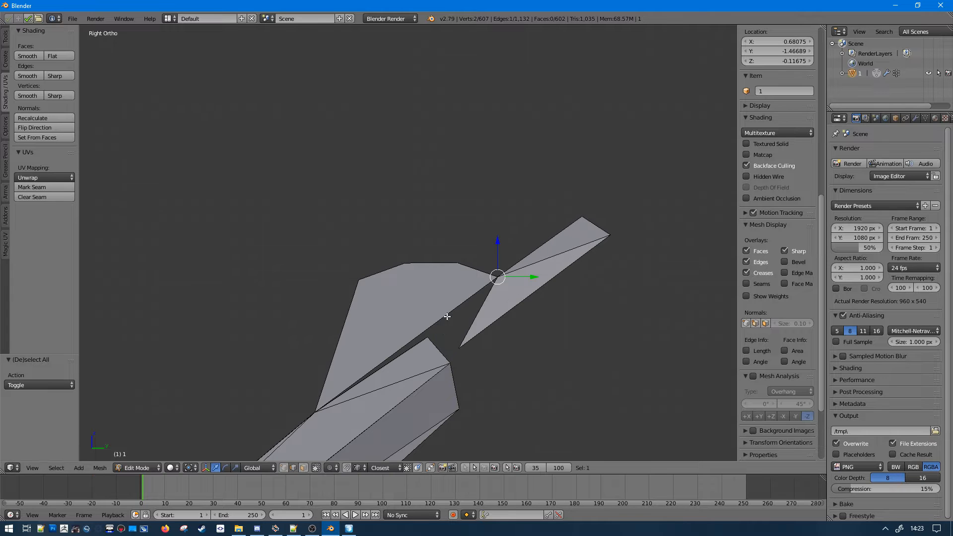
{"action": "left_click", "coordinate": [269, 467]}
{"action": "left_click", "coordinate": [273, 431]}
{"action": "left_click_drag", "start_coordinate": [517, 262], "coordinate": [489, 301]}
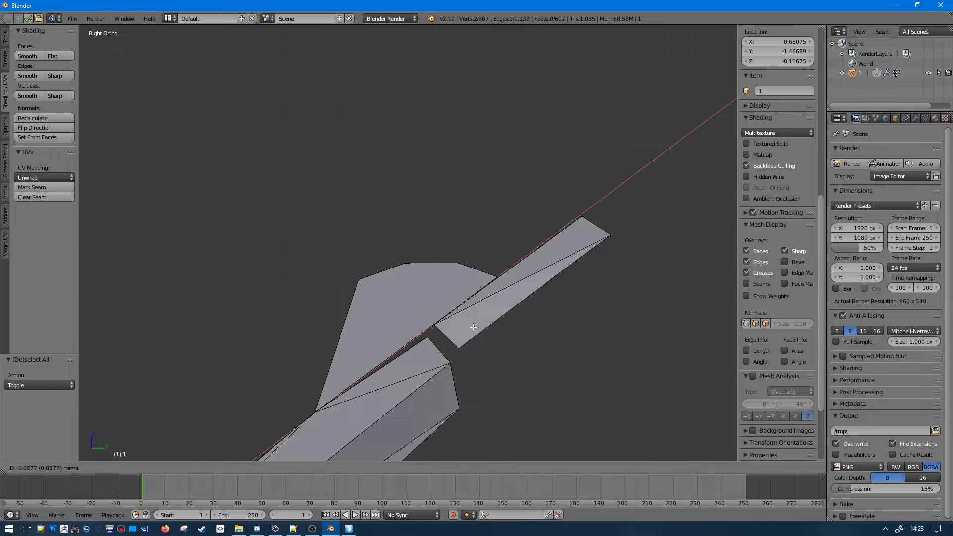
{"action": "left_click_drag", "start_coordinate": [477, 327], "coordinate": [476, 325]}
- Dissolve the diagonal edge across the end plate's side face
{"action": "right_click", "coordinate": [482, 301]}
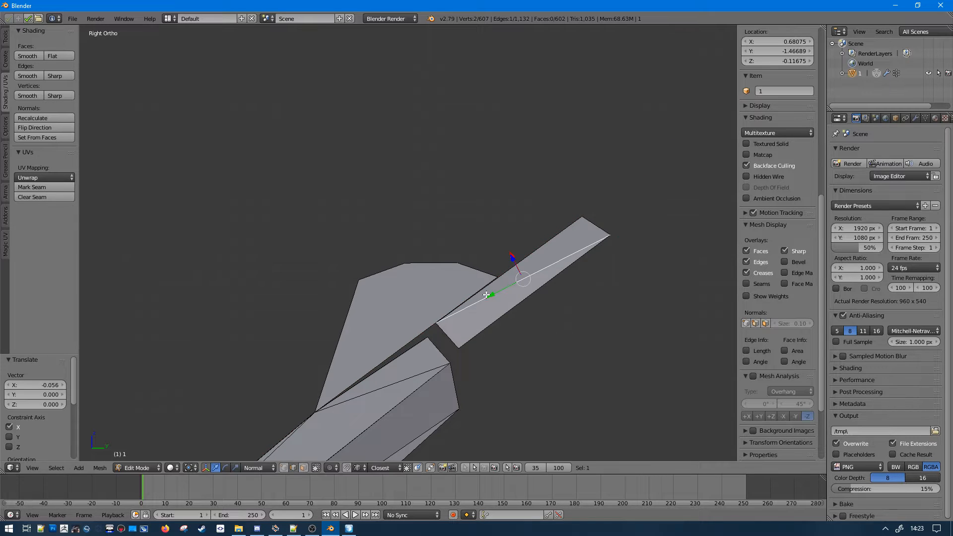
{"action": "key", "text": "ctrl+x"}
{"action": "scroll", "coordinate": [500, 297], "scroll_direction": "down", "scroll_amount": 1}
{"action": "middle_click_drag", "start_coordinate": [501, 297], "coordinate": [373, 317]}
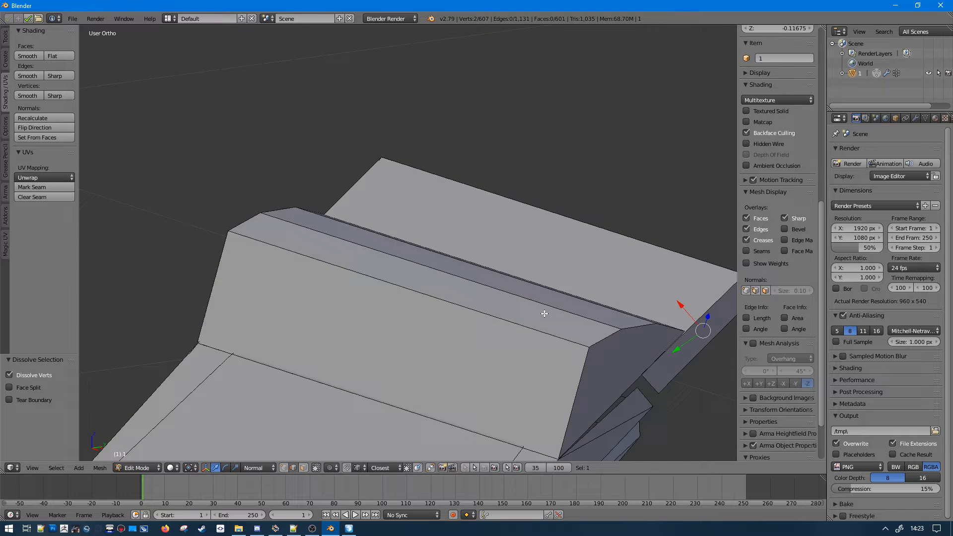
- Try to dissolve an edge at the end plate's opposite side and undo it
{"action": "right_click", "coordinate": [237, 328]}
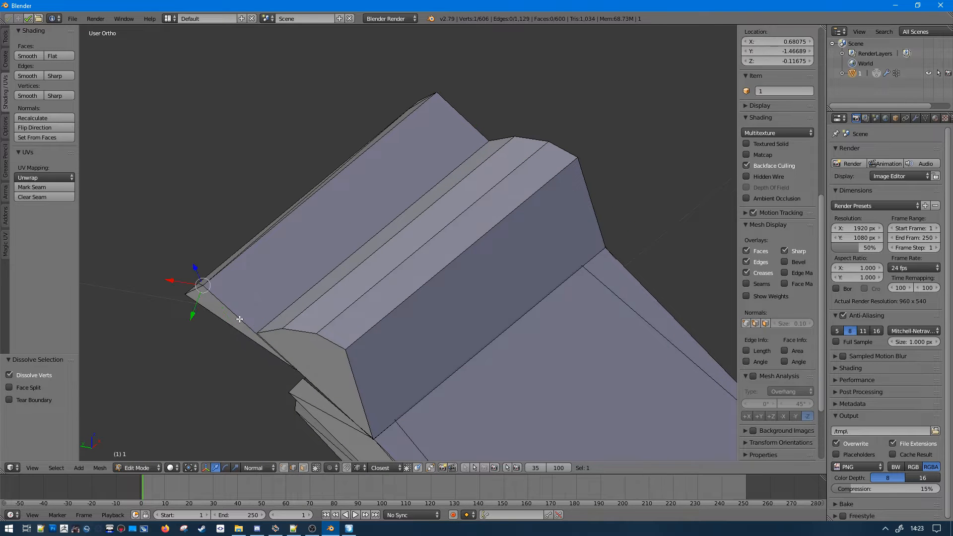
{"action": "key", "text": "ctrl+z"}
{"action": "middle_click_drag", "start_coordinate": [241, 320], "coordinate": [354, 266]}
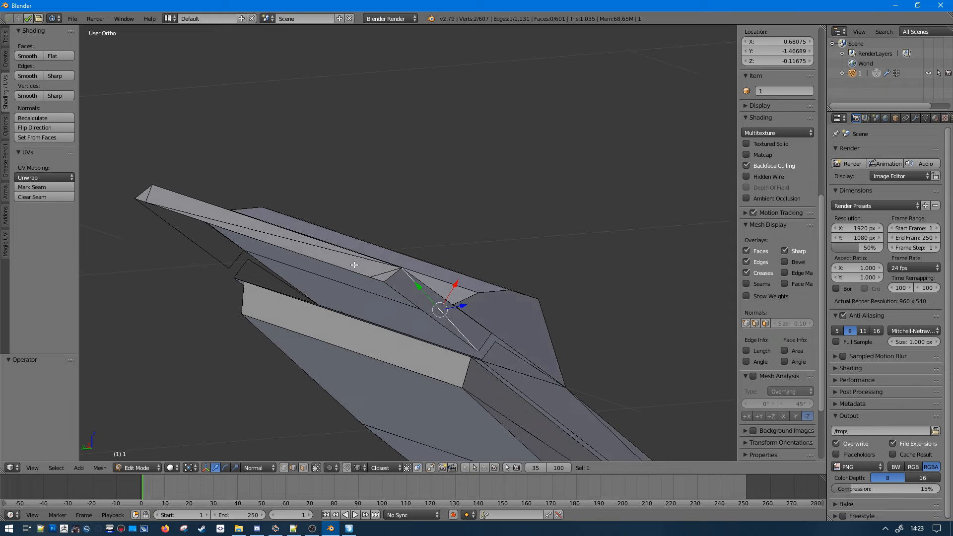
- Dissolve the lengthwise diagonal and the short corner edge on the end plate's long narrow face
{"action": "key", "text": "a"}
{"action": "right_click", "coordinate": [388, 276]}
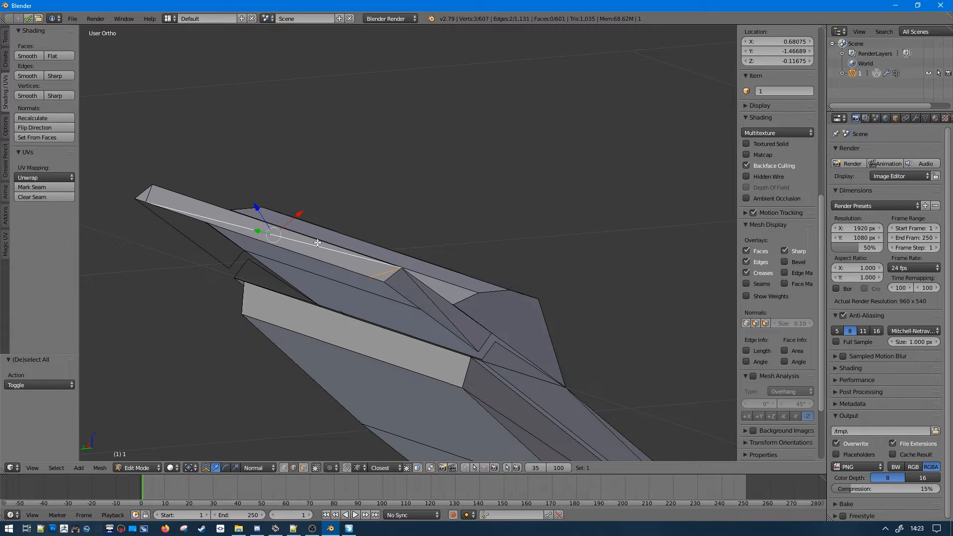
{"action": "key", "text": "ctrl+x"}
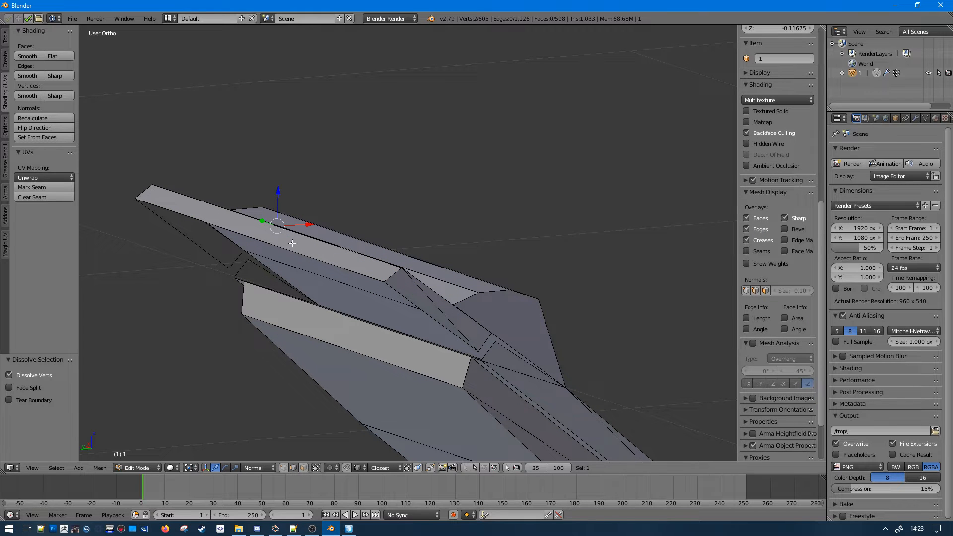
- Try to dissolve the diagonal edge on the end plate's short side face and undo it
{"action": "right_click", "coordinate": [414, 289]}
{"action": "key", "text": "ctrl+x"}
{"action": "key", "text": "ctrl+z"}
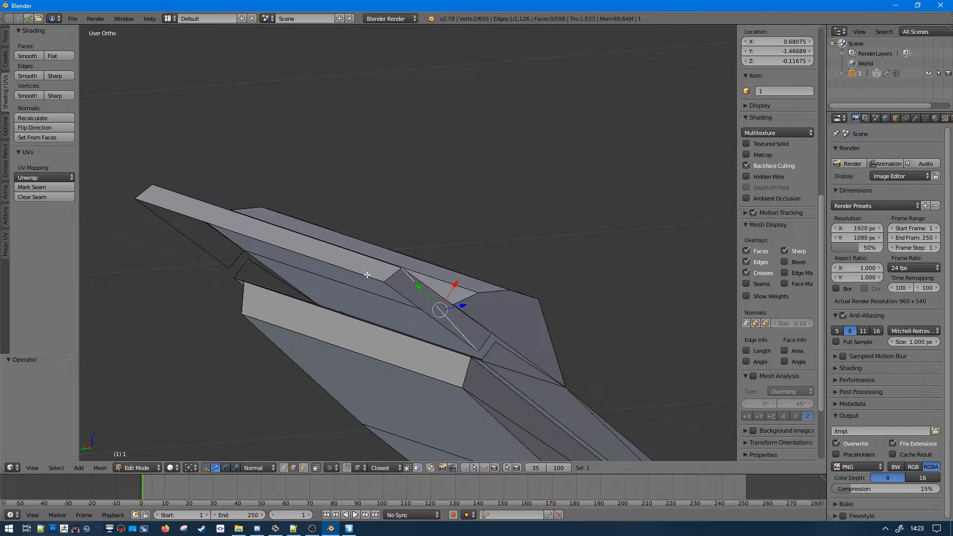
- Fill the open underside of the end plate with faces
{"action": "middle_click_drag", "start_coordinate": [367, 275], "coordinate": [353, 260]}
{"action": "key", "text": "alt+j"}
{"action": "key", "text": "a"}
{"action": "right_click", "coordinate": [354, 259]}
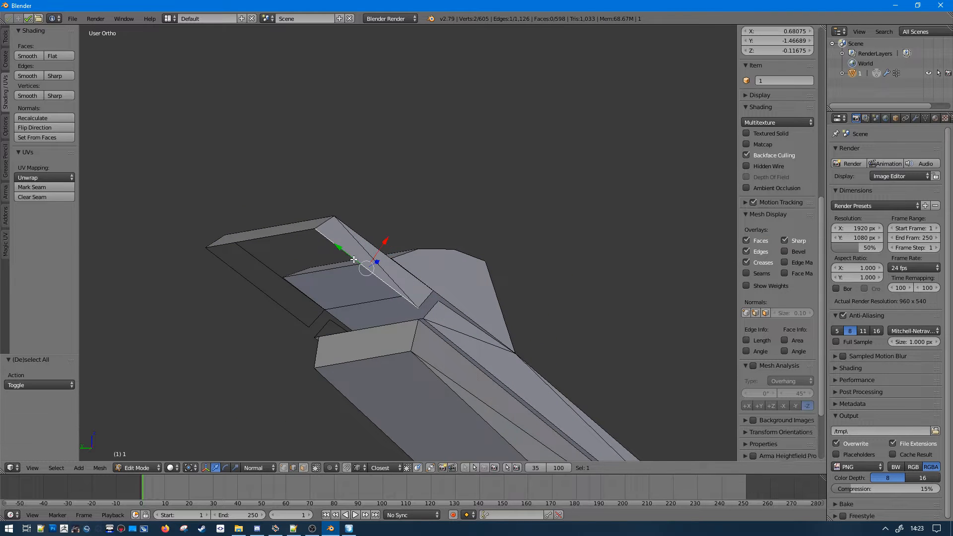
{"action": "key", "text": "ctrl+l"}
{"action": "key", "text": "a"}
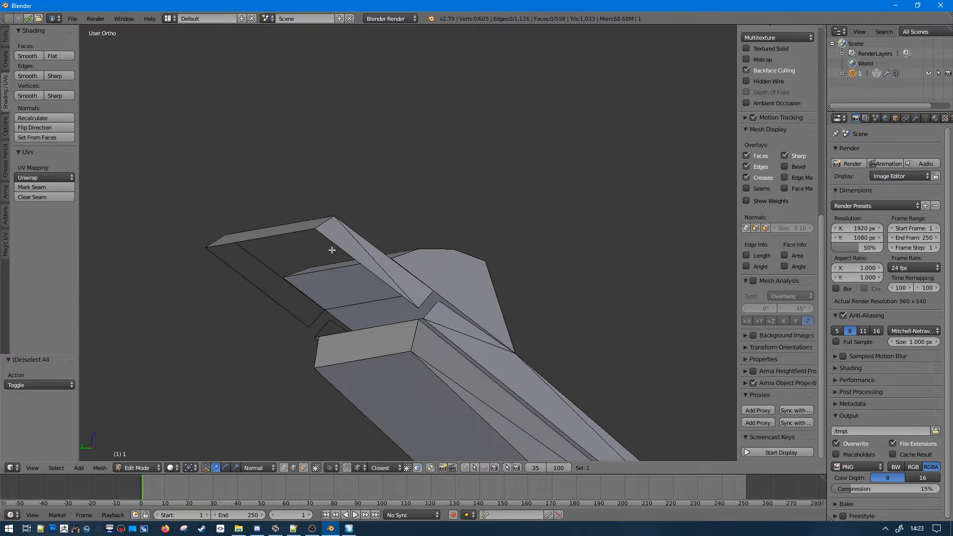
{"action": "right_click", "coordinate": [276, 238]}
{"action": "key", "text": "f"}
{"action": "key", "text": "a"}
- Merge the triangles on the end plate's short side face into one face and undo the surplus operations
{"action": "right_click", "coordinate": [376, 268], "text": "alt"}
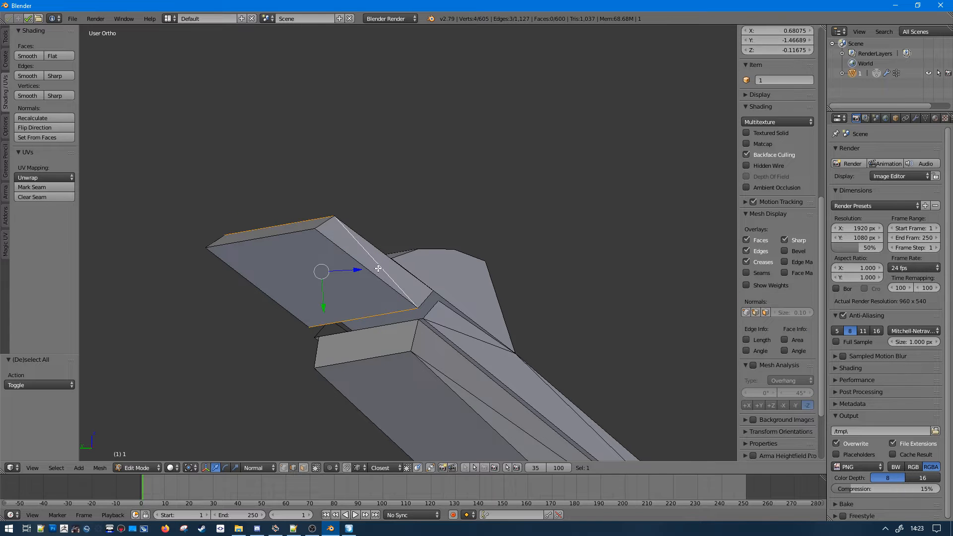
{"action": "key", "text": "f"}
{"action": "key", "text": "a"}
{"action": "right_click", "coordinate": [372, 255]}
{"action": "middle_click_drag", "start_coordinate": [372, 255], "coordinate": [275, 390]}
{"action": "key", "text": "ctrl+z"}
{"action": "key", "text": "ctrl+z"}
{"action": "key", "text": "ctrl+z"}
{"action": "key", "text": "a"}
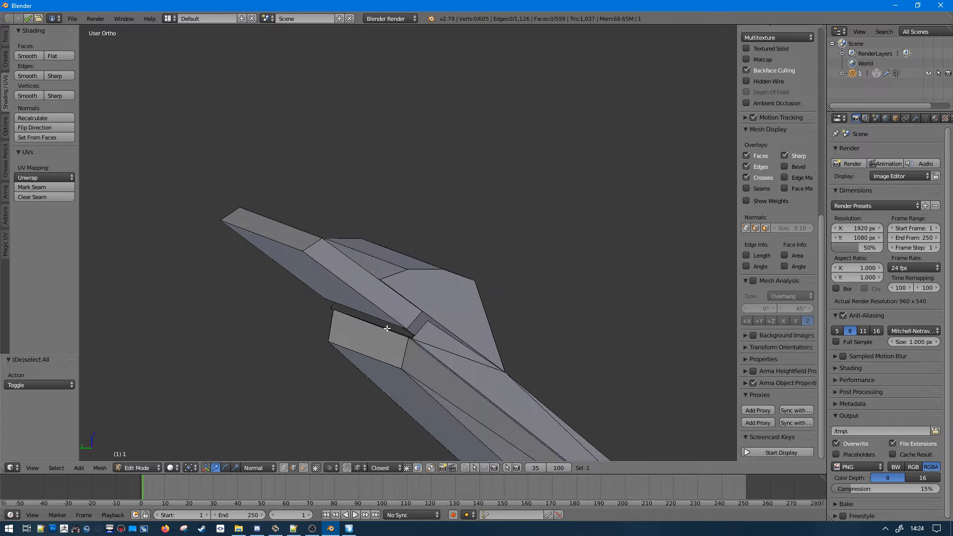
- Hide the bracket block and the end plate together with all their linked geometry
{"action": "mouse_move", "coordinate": [387, 328]}
{"action": "middle_mouse_down"}
{"action": "mouse_move", "coordinate": [340, 283]}
{"action": "mouse_move", "coordinate": [389, 313]}
{"action": "middle_mouse_up"}
{"action": "scroll", "coordinate": [388, 314], "scroll_direction": "up", "scroll_amount": 3}
{"action": "right_click", "coordinate": [351, 274]}
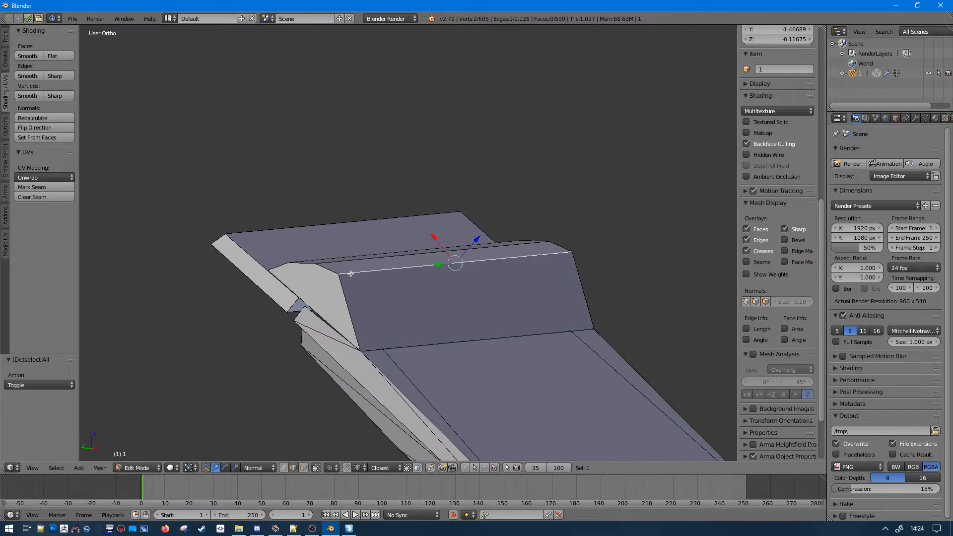
{"action": "right_click", "coordinate": [228, 234], "text": "shift"}
{"action": "key", "text": "ctrl+l"}
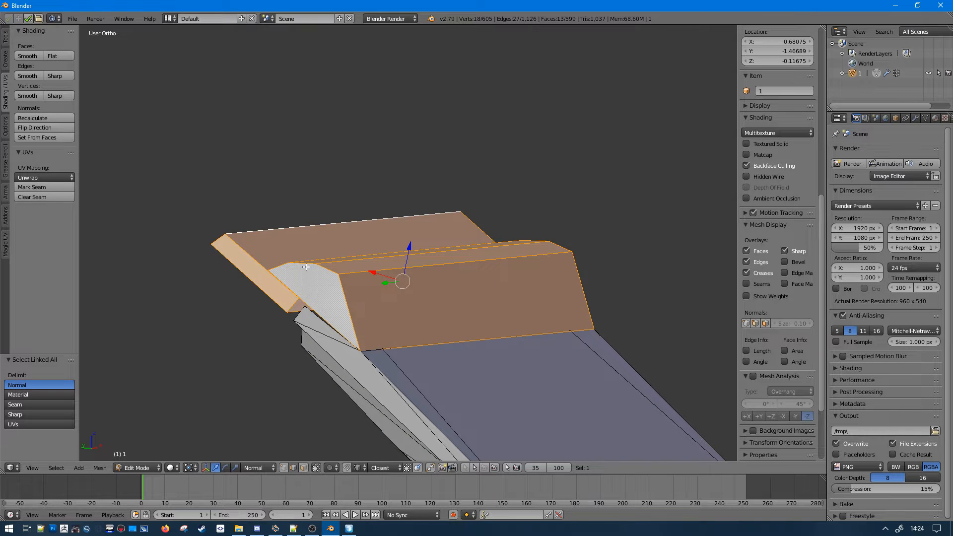
{"action": "key", "text": "h"}
- Fill the first gaps at the casing's open end with new faces, starting from their border edges
{"action": "middle_click_drag", "start_coordinate": [481, 310], "coordinate": [480, 375]}
{"action": "right_click", "coordinate": [421, 351]}
{"action": "right_click", "coordinate": [415, 343]}
{"action": "key", "text": "f"}
{"action": "key", "text": "a"}
{"action": "right_click", "coordinate": [531, 327]}
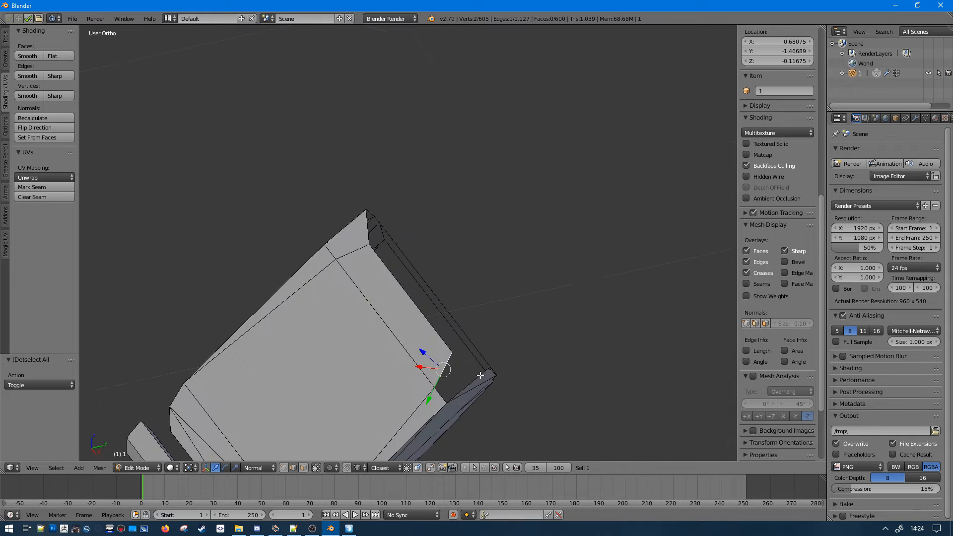
{"action": "key", "text": "f"}
- Close the remaining opening at the casing's end with faces, undoing the triangulation tried on it
{"action": "key", "text": "a"}
{"action": "right_click", "coordinate": [447, 344], "text": "alt"}
{"action": "middle_click_drag", "start_coordinate": [447, 344], "coordinate": [456, 302]}
{"action": "key", "text": "f"}
{"action": "key", "text": "ctrl+t"}
{"action": "key", "text": "ctrl+z"}
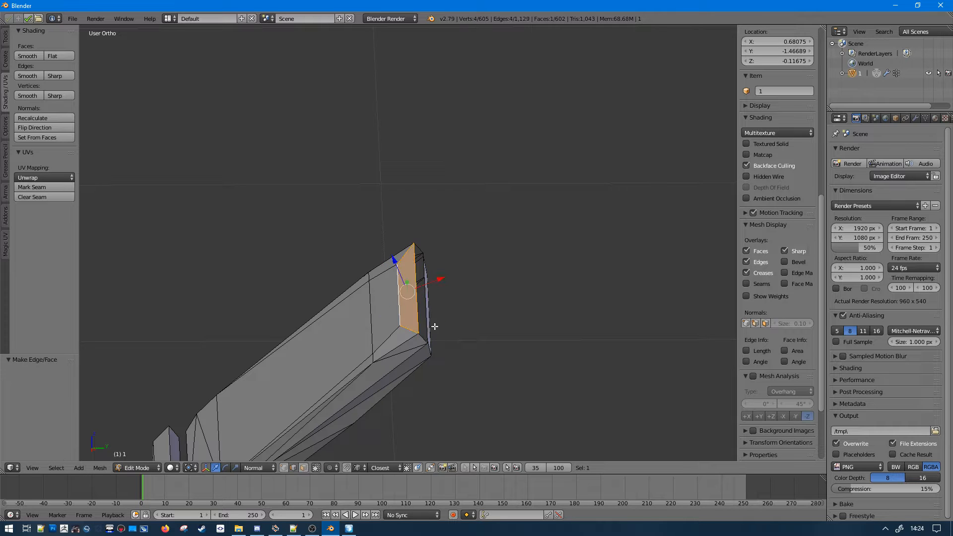
{"action": "key", "text": "f"}
- Select all geometry linked to the casing and examine whether it forms one connected piece, clearing the selection after the check
{"action": "middle_click_drag", "start_coordinate": [418, 290], "coordinate": [477, 309]}
{"action": "key", "text": "ctrl+l"}
{"action": "key", "text": "a"}
{"action": "right_click", "coordinate": [368, 324]}
{"action": "key", "text": "ctrl+l"}
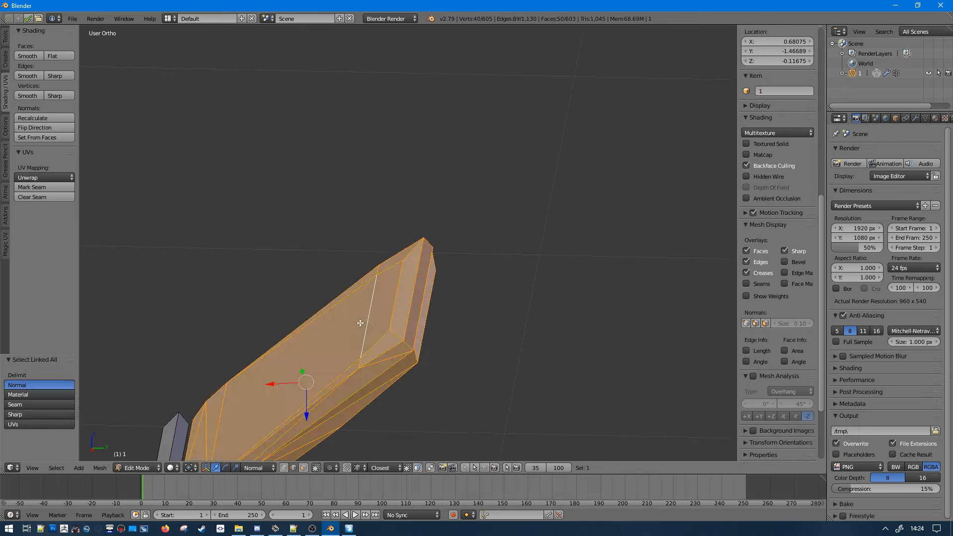
{"action": "middle_click_drag", "start_coordinate": [356, 322], "coordinate": [397, 348]}
{"action": "key", "text": "a"}
- Duplicate the casing's upper cover faces in place, including the sloped border faces and corners
{"action": "left_click", "coordinate": [303, 468]}
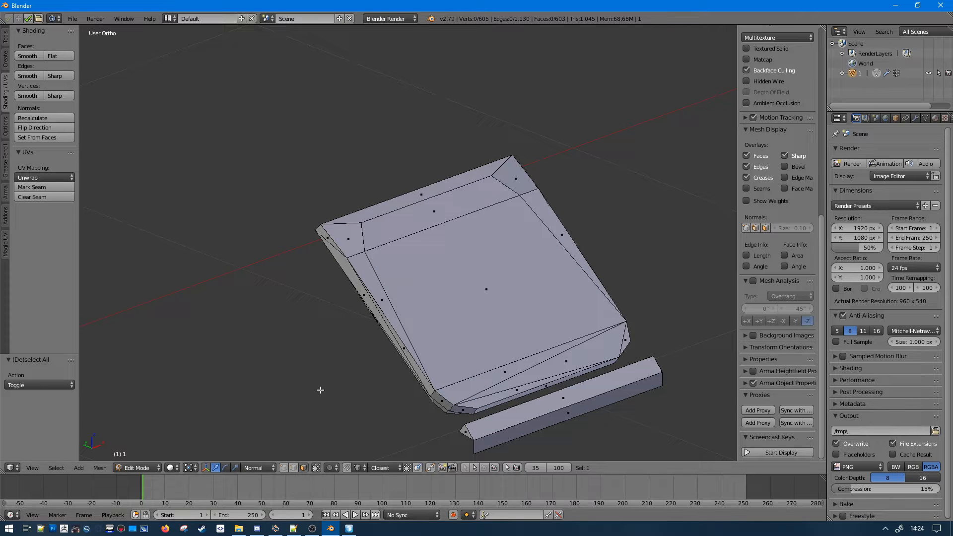
{"action": "right_click", "coordinate": [400, 203], "text": "shift"}
{"action": "right_click", "coordinate": [436, 220], "text": "shift"}
{"action": "scroll", "coordinate": [437, 222], "scroll_direction": "down", "scroll_amount": 3}
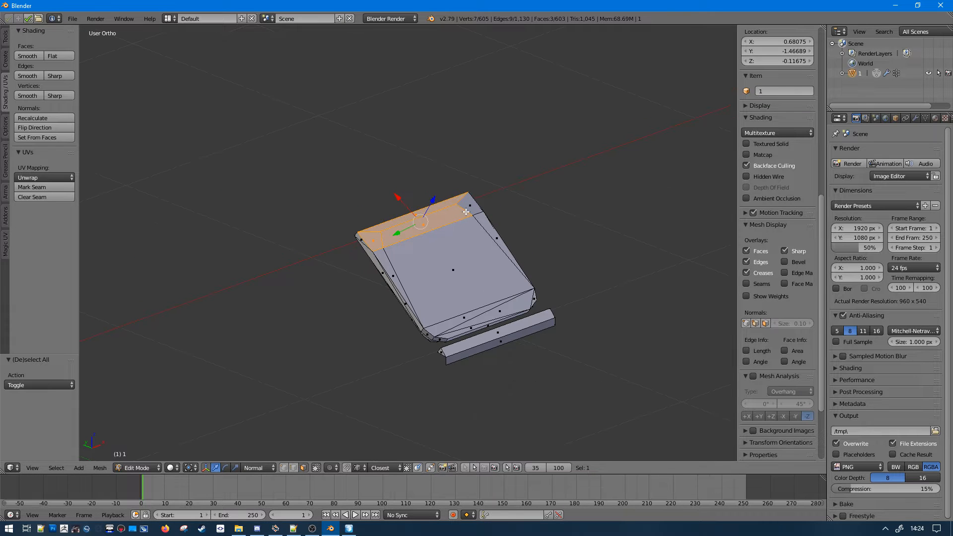
{"action": "scroll", "coordinate": [466, 212], "scroll_direction": "down", "scroll_amount": 2}
{"action": "scroll", "coordinate": [465, 211], "scroll_direction": "up", "scroll_amount": 3}
{"action": "key", "text": "c"}
{"action": "left_click_drag", "start_coordinate": [480, 195], "coordinate": [493, 248]}
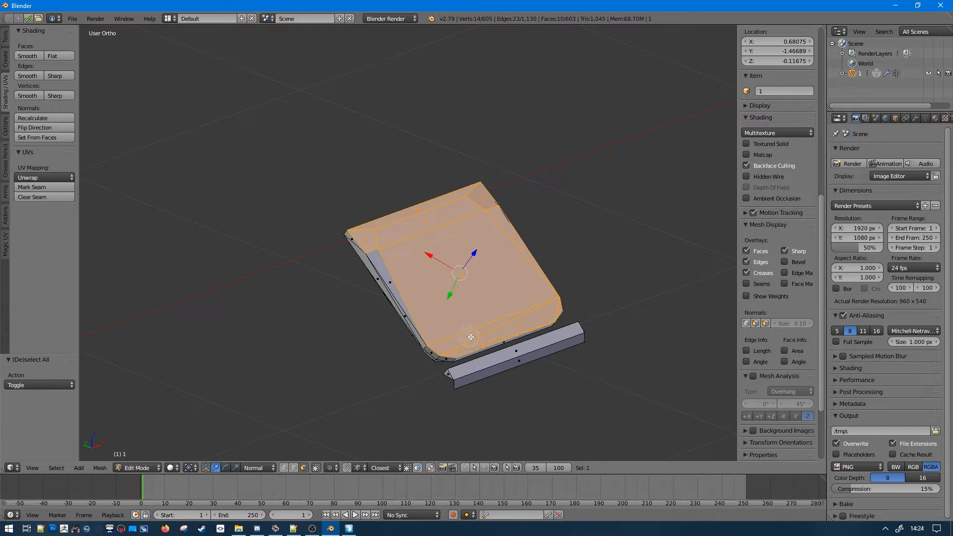
{"action": "middle_click_drag", "start_coordinate": [400, 269], "coordinate": [342, 223]}
{"action": "key", "text": "shift+d"}
{"action": "key", "text": "Escape"}
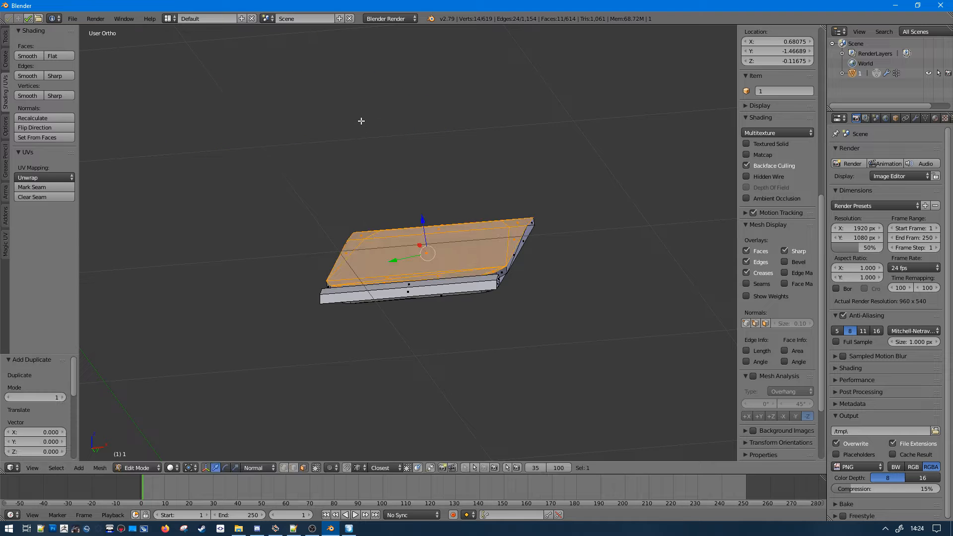
- Delete all linked faces of the original casing, keeping the duplicated cover
{"action": "key", "text": "ctrl+l"}
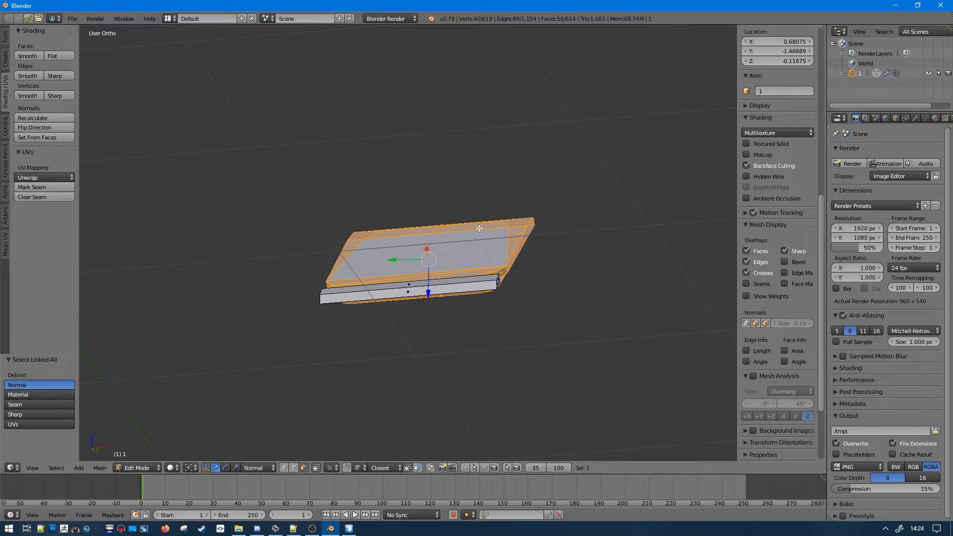
{"action": "key", "text": "x"}
{"action": "left_click", "coordinate": [479, 228]}
{"action": "middle_click_drag", "start_coordinate": [476, 228], "coordinate": [447, 203]}
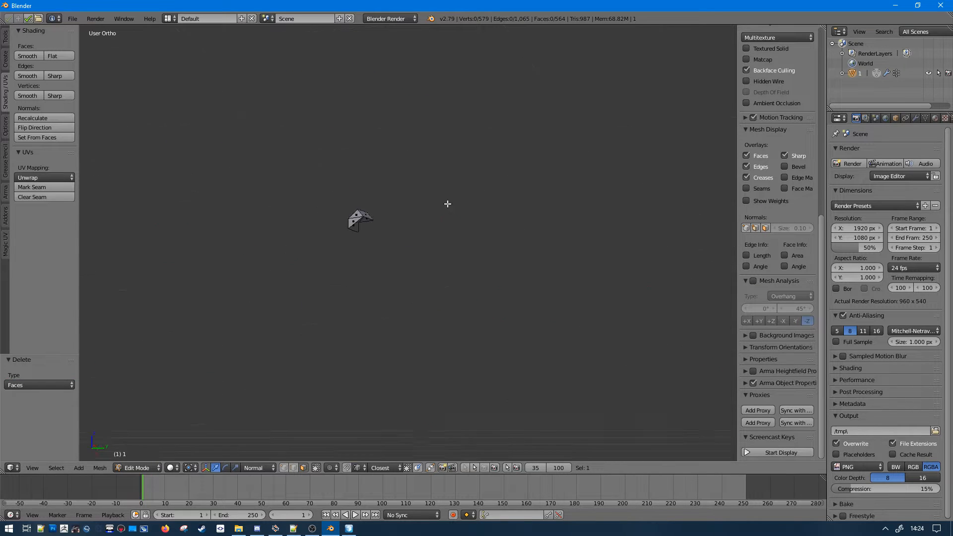
- Fill the open side of the small separate bar and convert its linked triangles to quads
{"action": "right_click", "coordinate": [392, 232]}
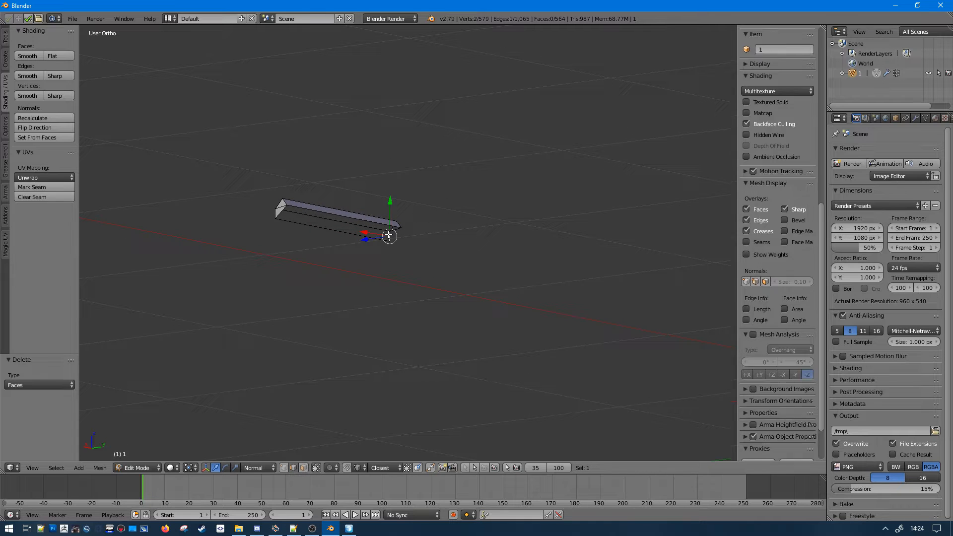
{"action": "key", "text": "a"}
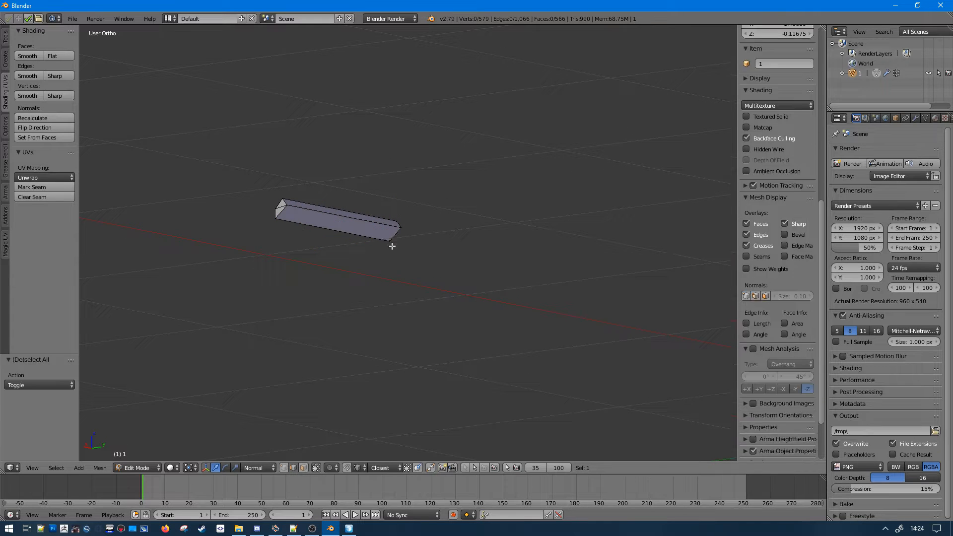
{"action": "middle_click_drag", "start_coordinate": [368, 235], "coordinate": [453, 236]}
{"action": "right_click", "coordinate": [453, 235]}
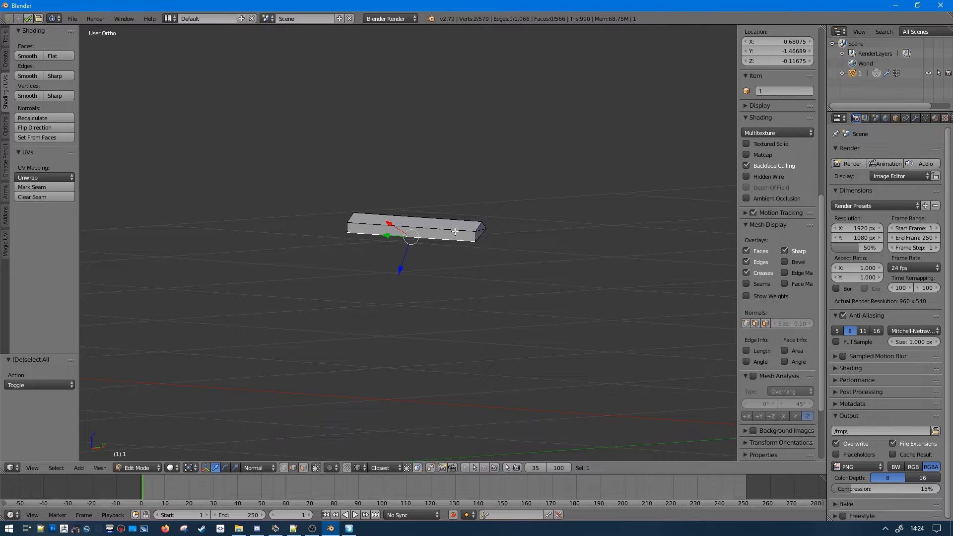
{"action": "key", "text": "ctrl+l"}
{"action": "key", "text": "alt+j"}
{"action": "key", "text": "a"}
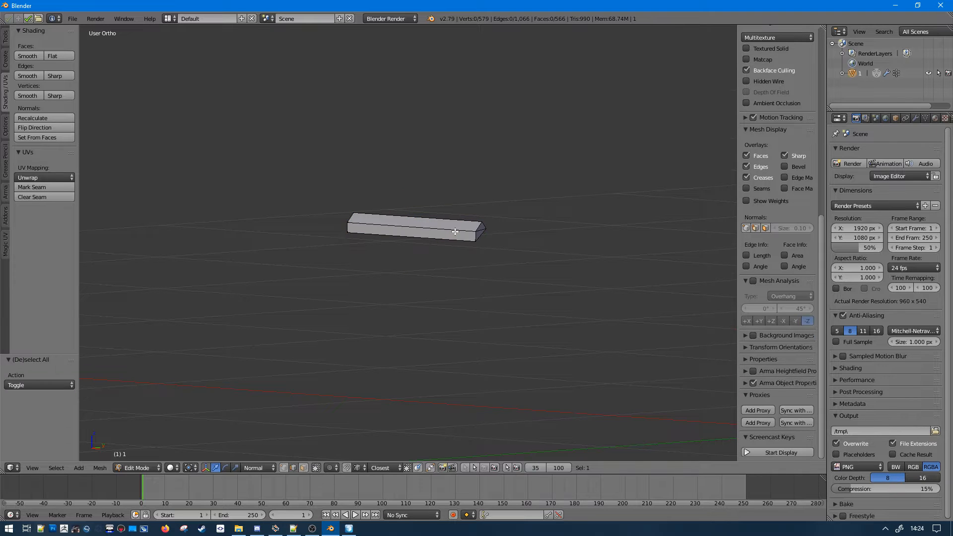
- Reveal the hidden geometry and isolate the duplicated casing cover by hiding everything else
{"action": "key", "text": "alt+h"}
{"action": "key", "text": "a"}
{"action": "middle_click_drag", "start_coordinate": [457, 231], "coordinate": [485, 250]}
{"action": "right_click", "coordinate": [493, 220]}
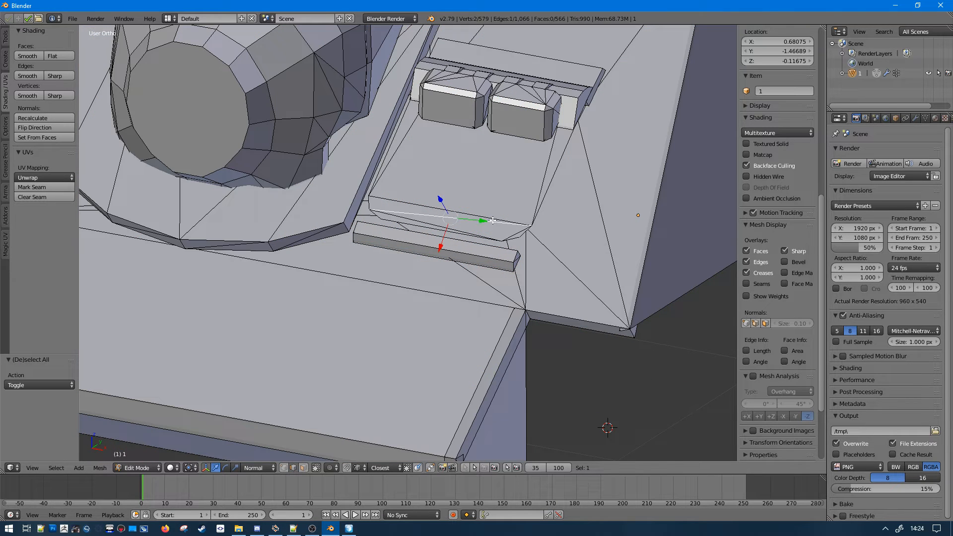
{"action": "key", "text": "ctrl+l"}
{"action": "key", "text": "ctrl+i"}
{"action": "middle_click_drag", "start_coordinate": [544, 225], "coordinate": [481, 184]}
{"action": "middle_click_drag", "start_coordinate": [482, 183], "coordinate": [500, 186]}
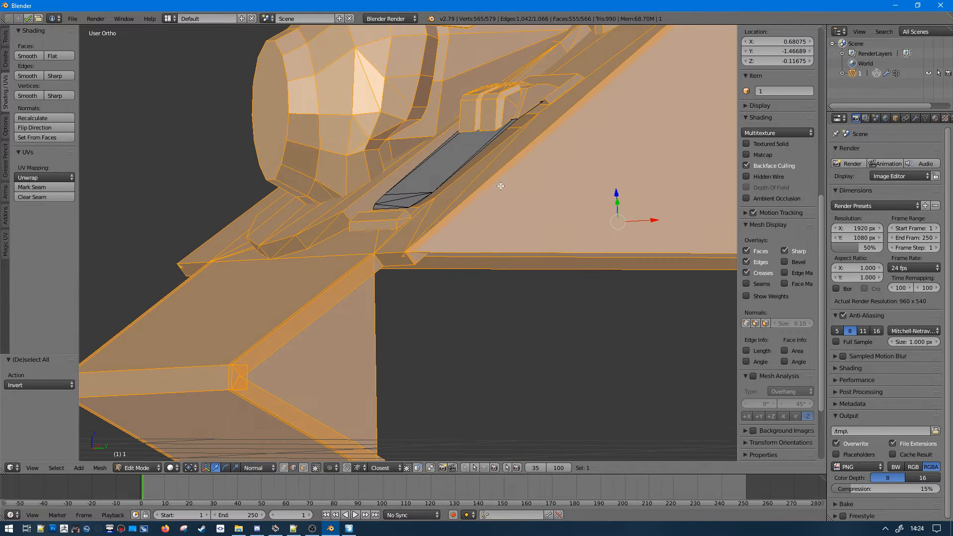
{"action": "key", "text": "h"}
- Try a Limited Dissolve on the whole casing cover and undo it
{"action": "right_click", "coordinate": [506, 118]}
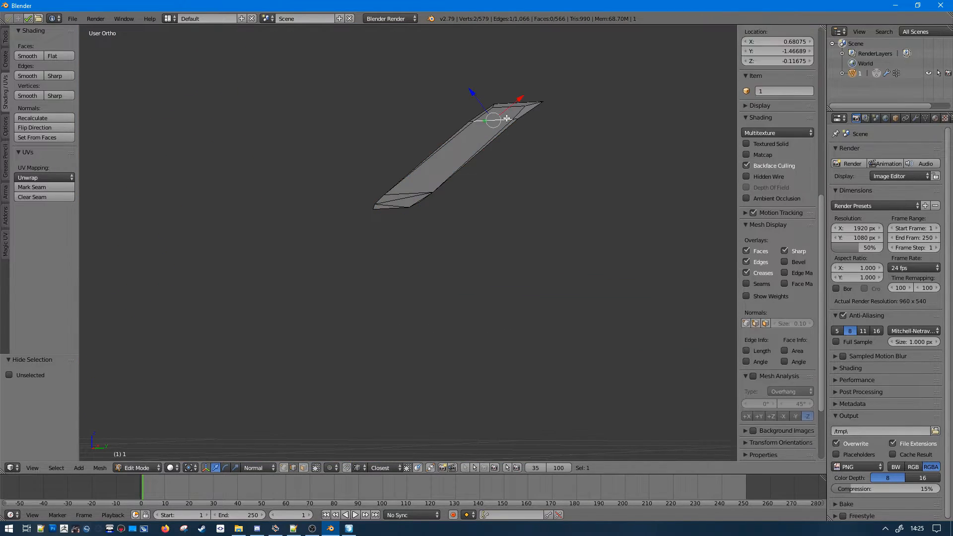
{"action": "key", "text": "a"}
{"action": "key", "text": "a"}
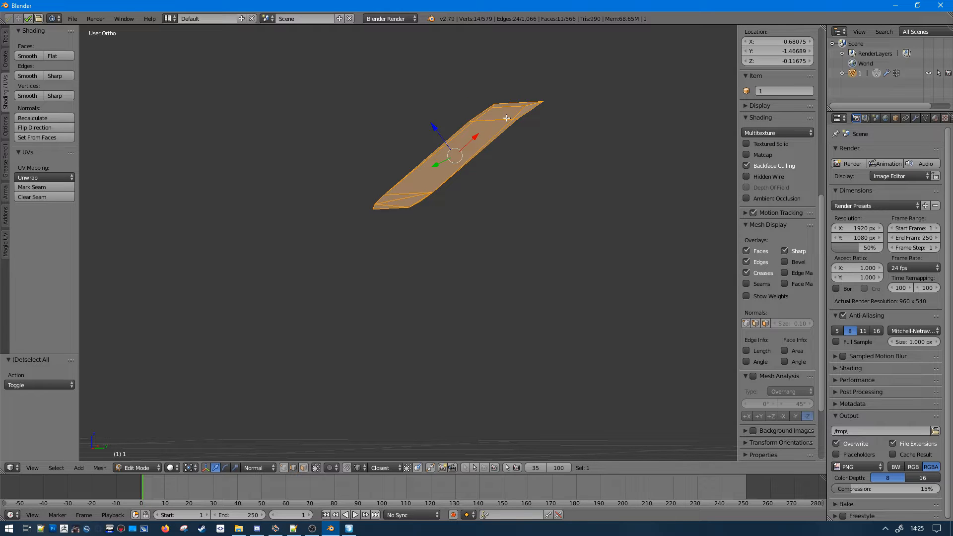
{"action": "key", "text": "x"}
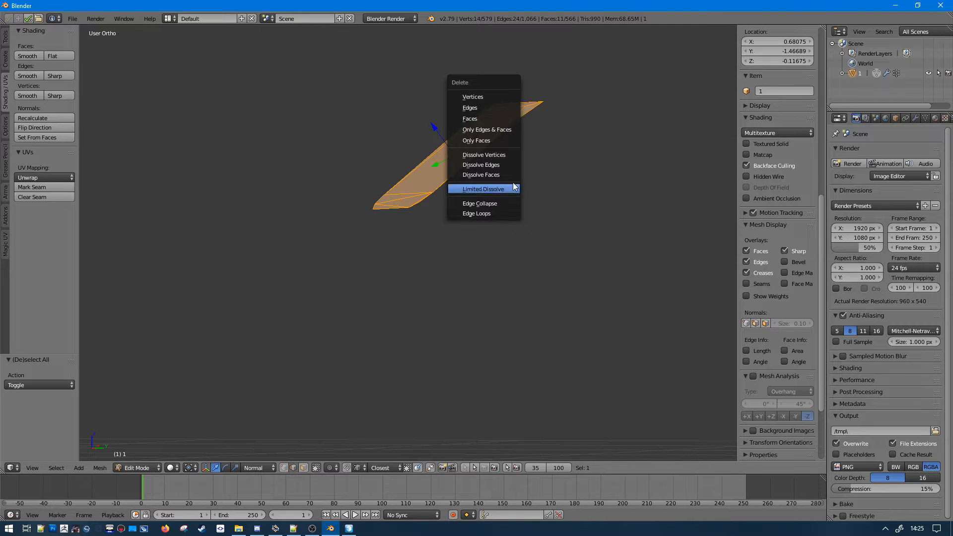
{"action": "left_click", "coordinate": [508, 187]}
{"action": "middle_click_drag", "start_coordinate": [509, 183], "coordinate": [471, 186]}
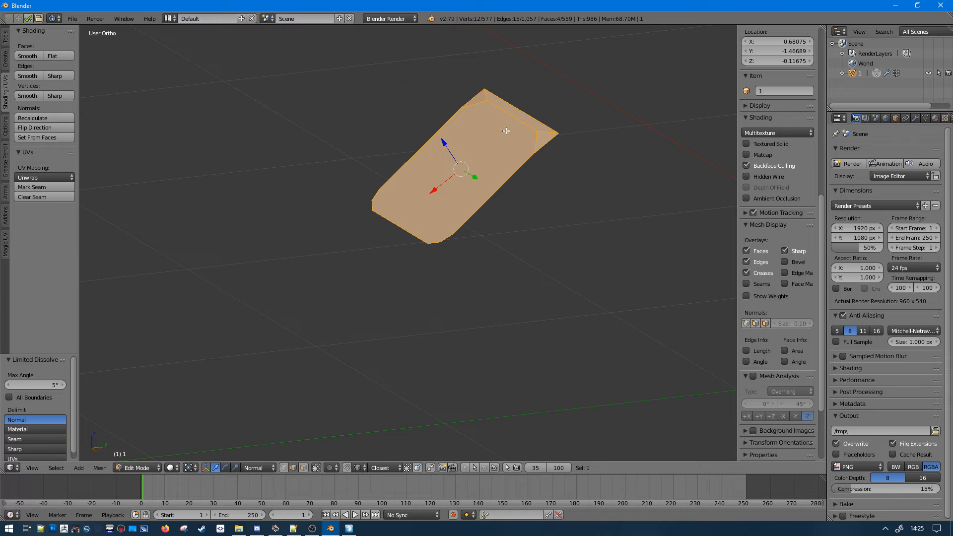
{"action": "middle_click_drag", "start_coordinate": [528, 129], "coordinate": [519, 121]}
{"action": "key", "text": "a"}
{"action": "key", "text": "a"}
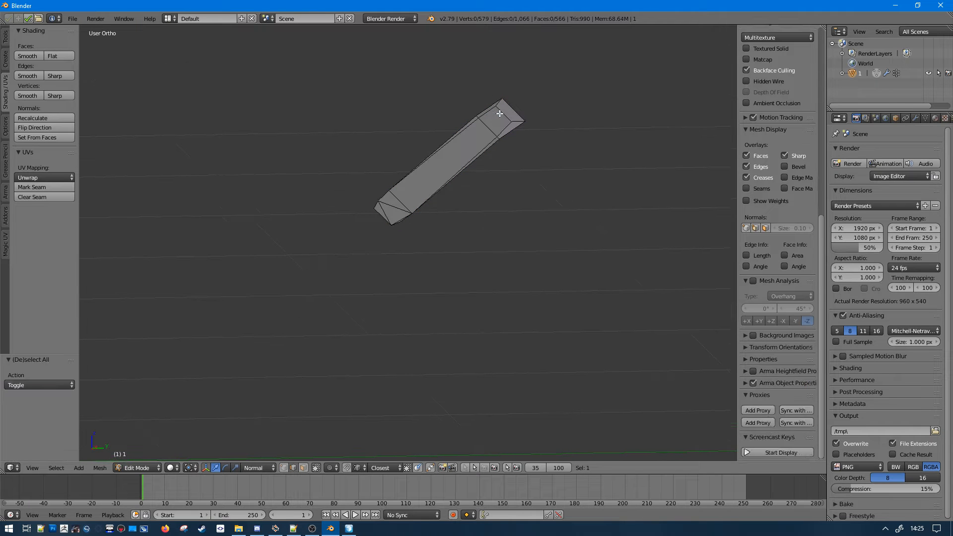
- Try to dissolve the inner border edges at the casing cover's upper end and undo it
{"action": "right_click", "coordinate": [517, 120]}
{"action": "right_click", "coordinate": [510, 124], "text": "shift"}
{"action": "right_click", "coordinate": [517, 123], "text": "shift"}
{"action": "middle_click_drag", "start_coordinate": [518, 124], "coordinate": [530, 134]}
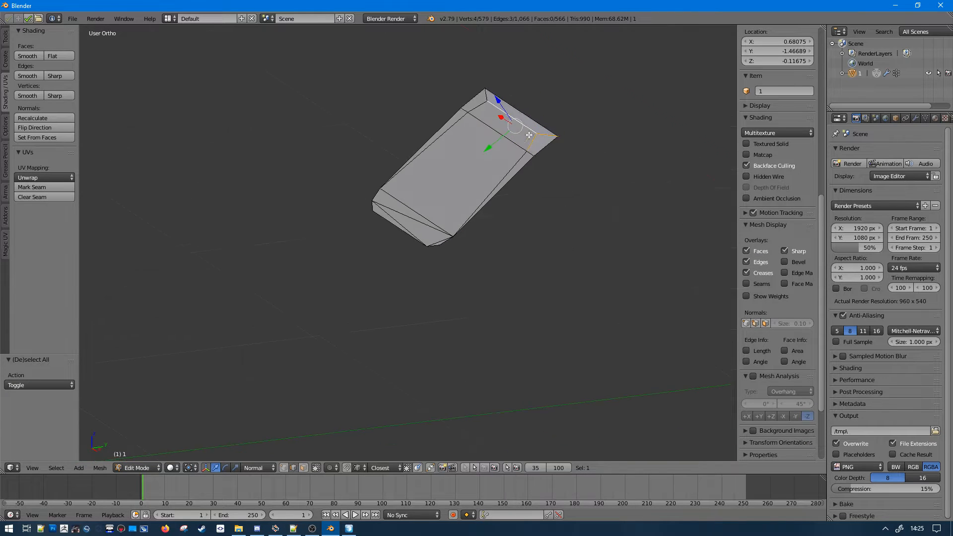
{"action": "key", "text": "ctrl+x"}
{"action": "key", "text": "ctrl+z"}
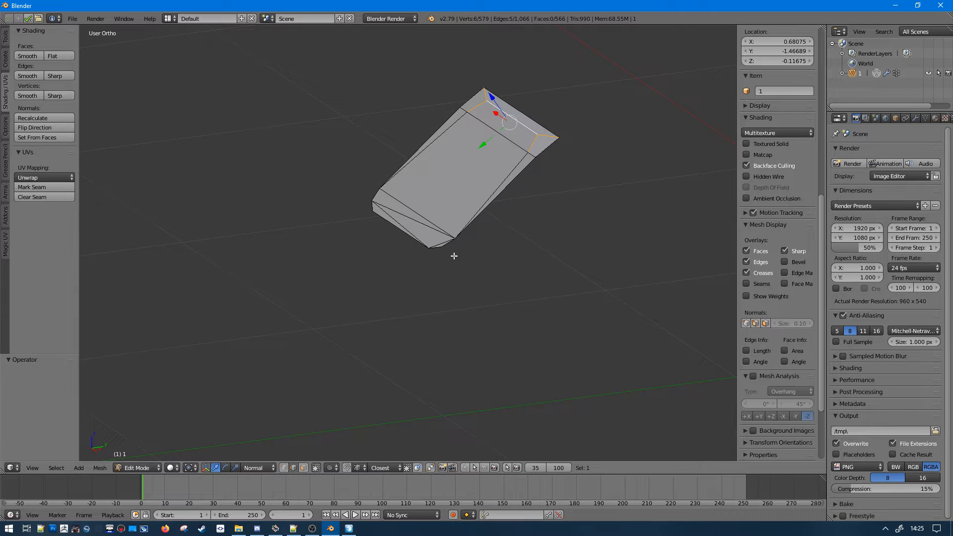
{"action": "key", "text": "a"}
{"action": "key", "text": "ctrl+z"}
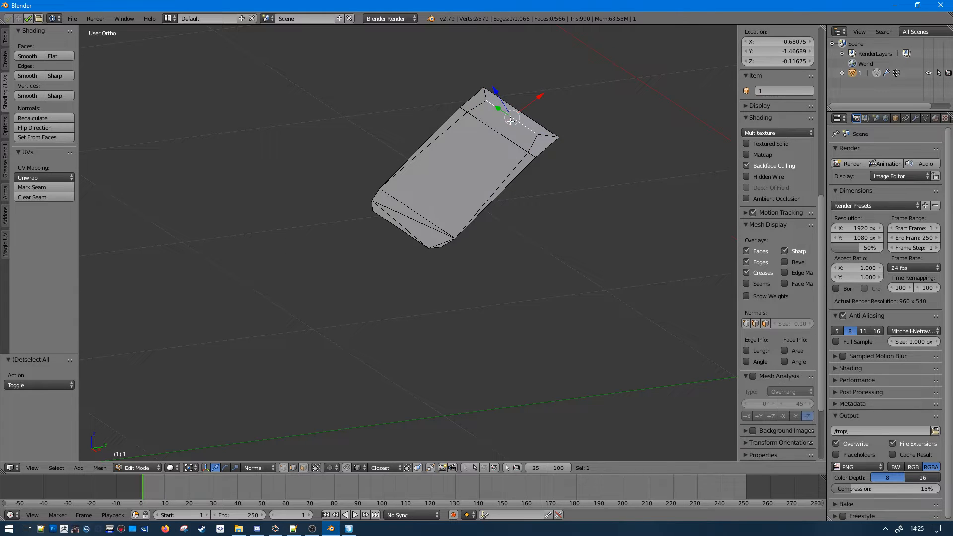
- Dissolve the casing cover's faces into a single face and triangulate it
{"action": "key", "text": "a"}
{"action": "key", "text": "l"}
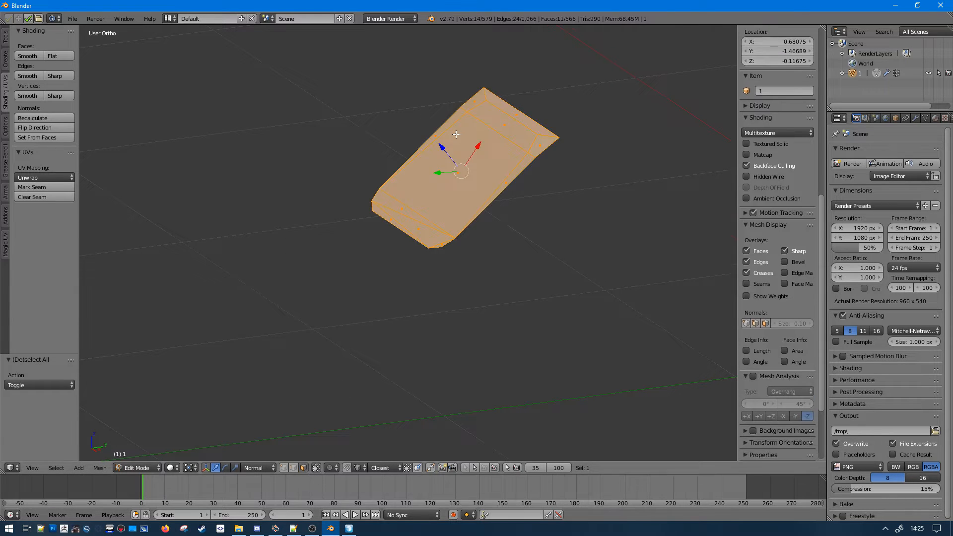
{"action": "key", "text": "ctrl+x"}
{"action": "key", "text": "ctrl+t"}
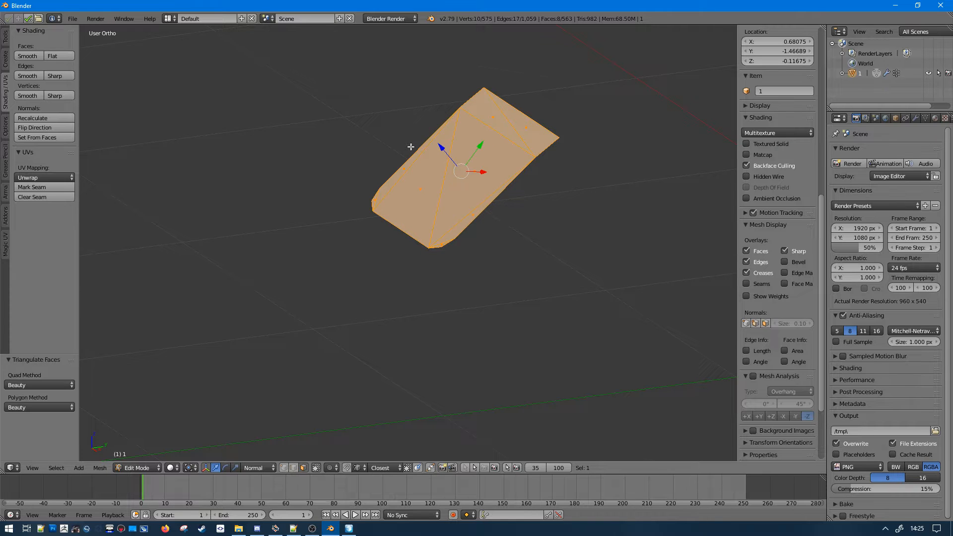
{"action": "middle_click_drag", "start_coordinate": [411, 147], "coordinate": [448, 252]}
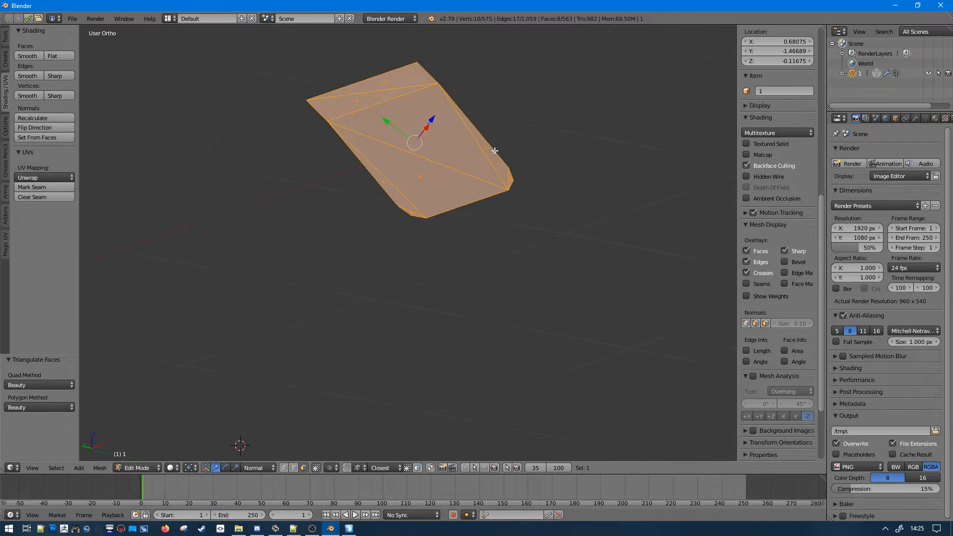
- Rip the fold edge between the casing cover's narrow upper strip and its main faces, leaving it in place
{"action": "scroll", "coordinate": [497, 164], "scroll_direction": "up", "scroll_amount": 3}
{"action": "key", "text": "a"}
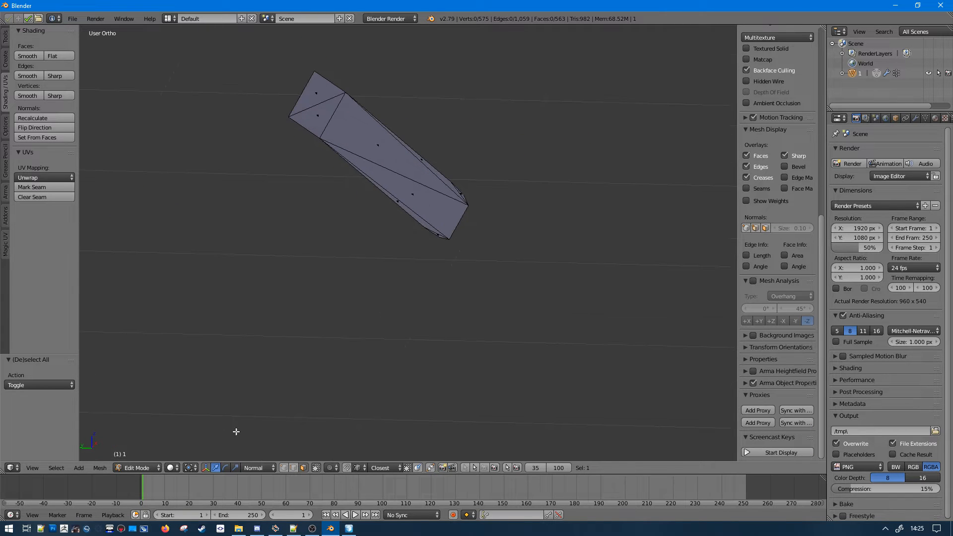
{"action": "right_click", "coordinate": [339, 110]}
{"action": "key", "text": "v"}
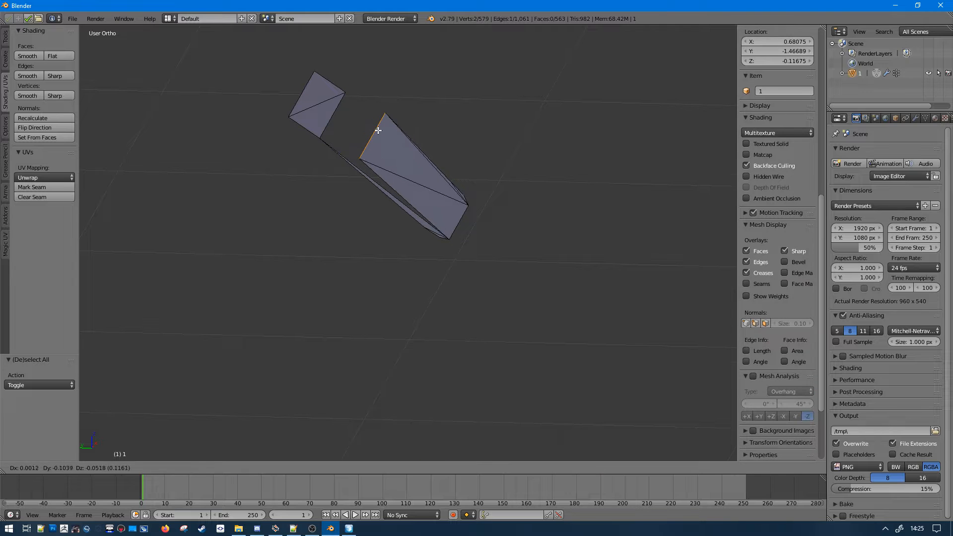
{"action": "right_click", "coordinate": [436, 103]}
{"action": "middle_click_drag", "start_coordinate": [436, 103], "coordinate": [362, 407]}
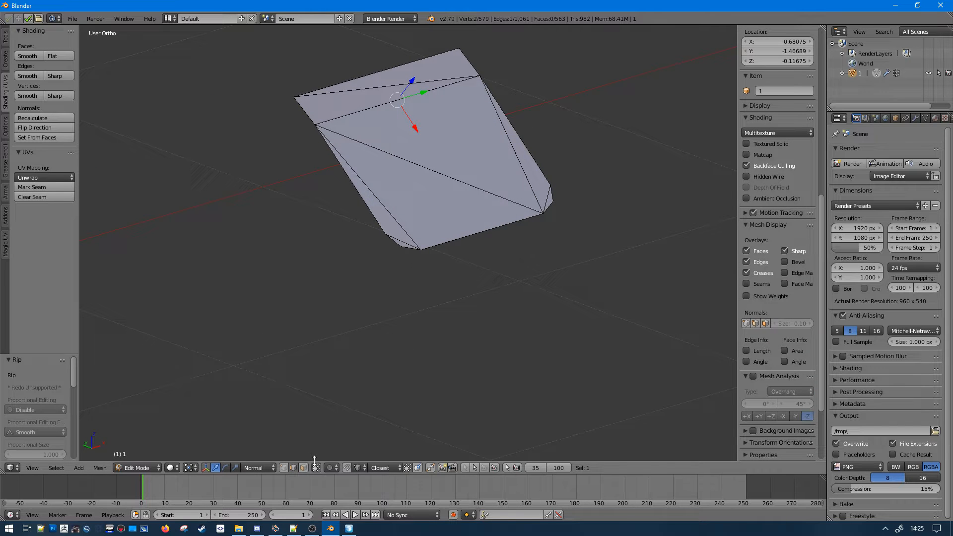
- Select the casing cover's main faces below the fold and remove their duplicate vertices
{"action": "key", "text": "a"}
{"action": "key", "text": "a"}
{"action": "right_click", "coordinate": [349, 231]}
{"action": "key", "text": "a"}
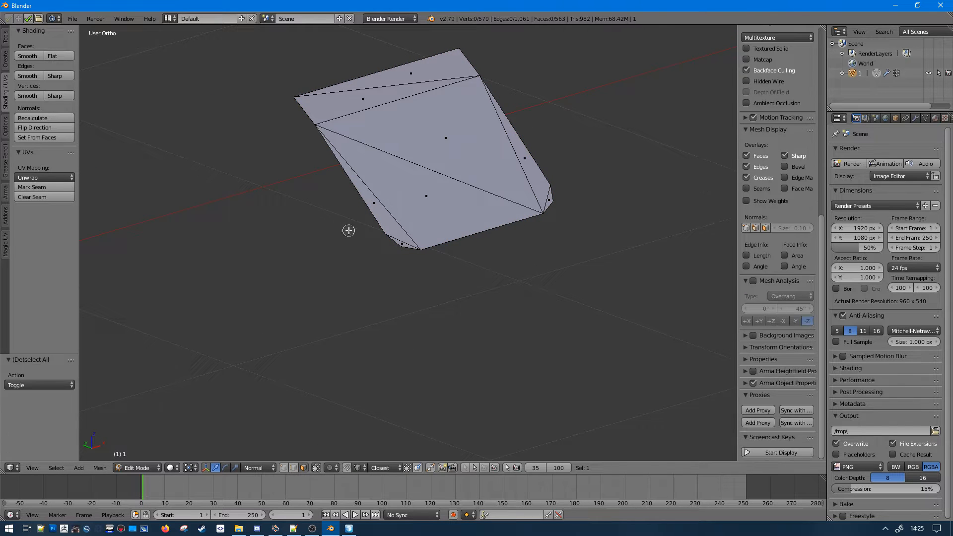
{"action": "key", "text": "c"}
{"action": "scroll", "coordinate": [351, 230], "scroll_direction": "down", "scroll_amount": 11}
{"action": "mouse_move", "coordinate": [361, 232]}
{"action": "left_mouse_down"}
{"action": "mouse_move", "coordinate": [469, 194]}
{"action": "mouse_move", "coordinate": [555, 147]}
{"action": "left_mouse_up"}
{"action": "right_click", "coordinate": [549, 145]}
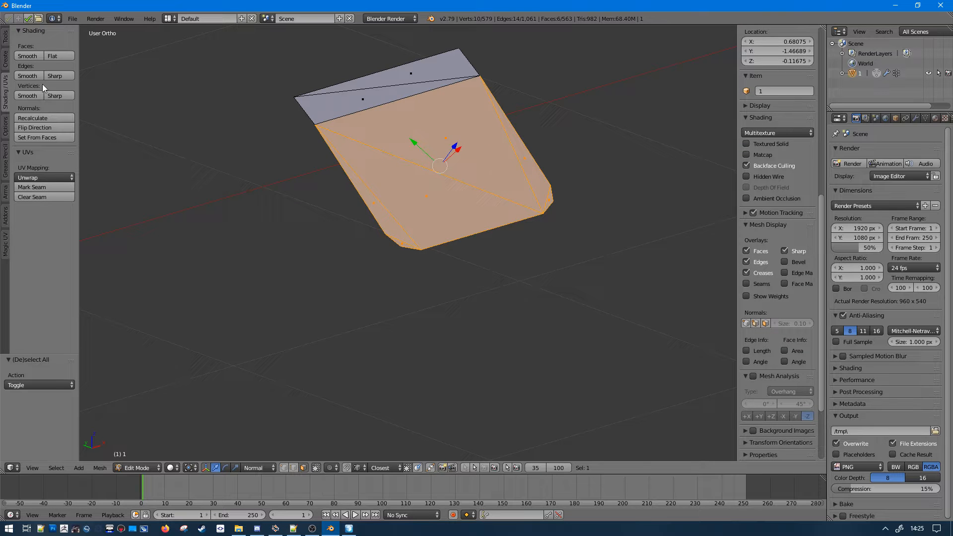
{"action": "left_click", "coordinate": [6, 44]}
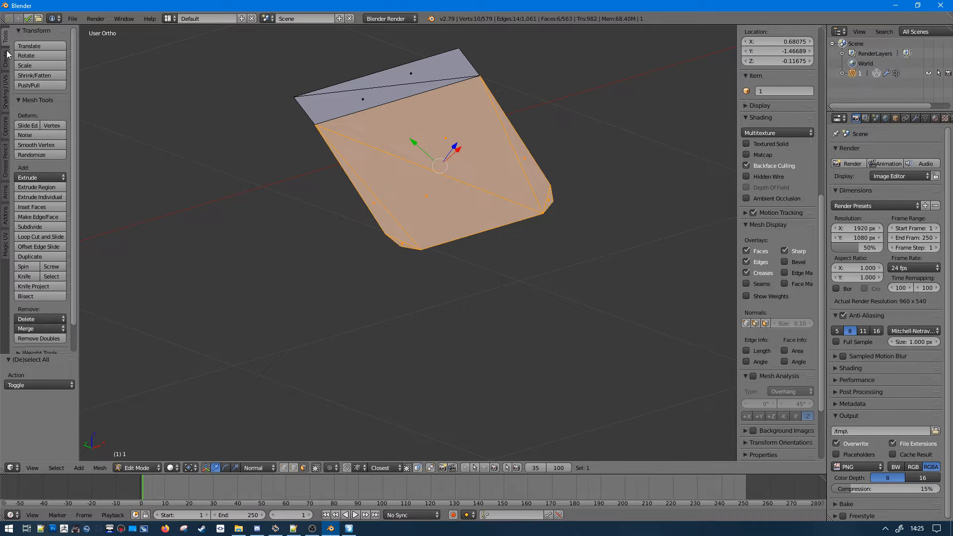
{"action": "left_click", "coordinate": [47, 337]}
- Join the two triangles of the casing cover's narrow upper strip into one face
{"action": "middle_click_drag", "start_coordinate": [206, 249], "coordinate": [511, 169]}
{"action": "key", "text": "a"}
{"action": "key", "text": "a"}
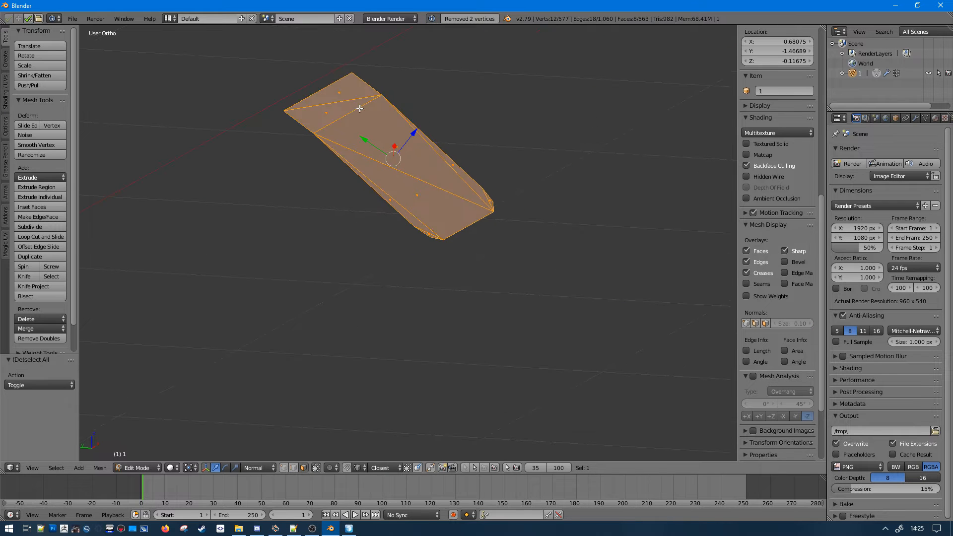
{"action": "right_click", "coordinate": [344, 93]}
{"action": "right_click", "coordinate": [351, 102], "text": "shift"}
{"action": "key", "text": "f"}
{"action": "key", "text": "a"}
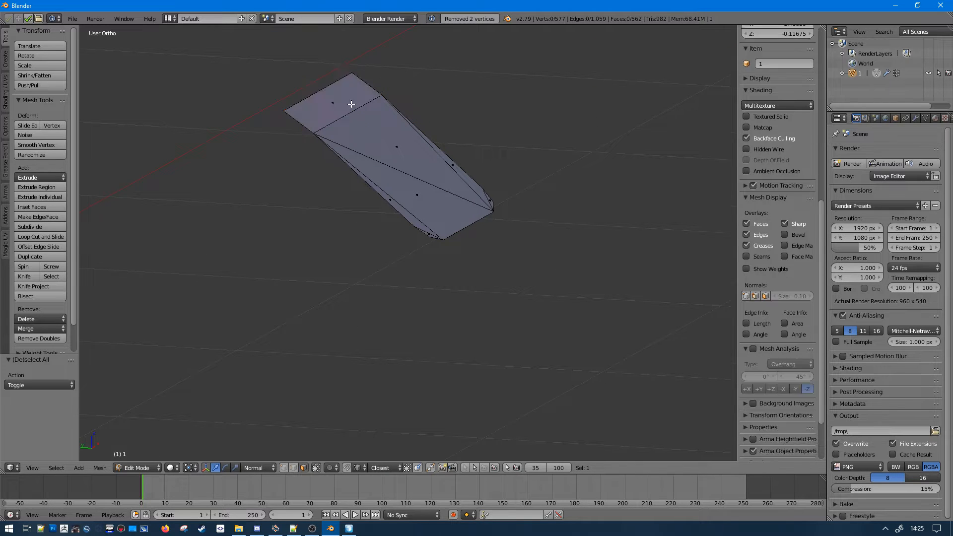
- Extrude the whole casing cover along its normal with a Z value of -0.07
{"action": "key", "text": "a"}
{"action": "middle_click_drag", "start_coordinate": [377, 144], "coordinate": [404, 139]}
{"action": "key", "text": "e"}
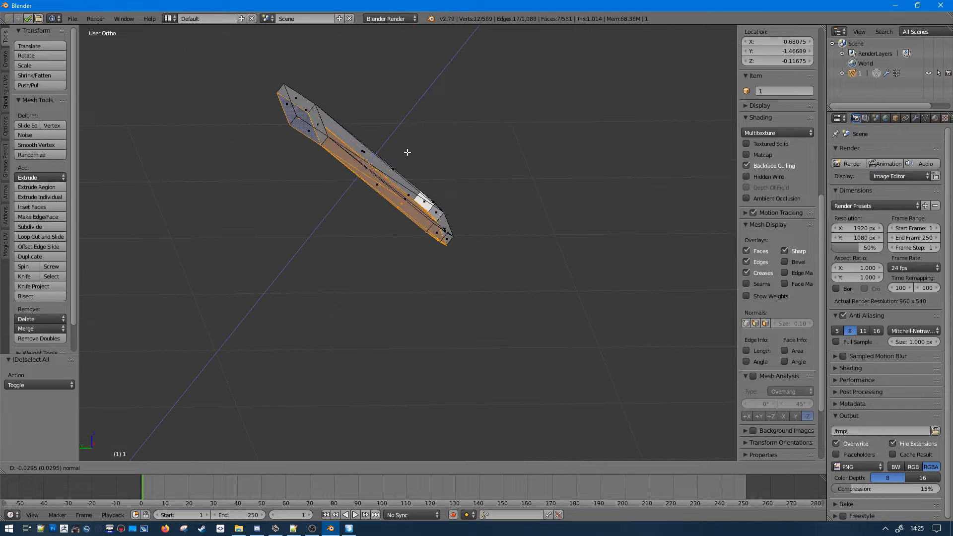
{"action": "left_click", "coordinate": [402, 157]}
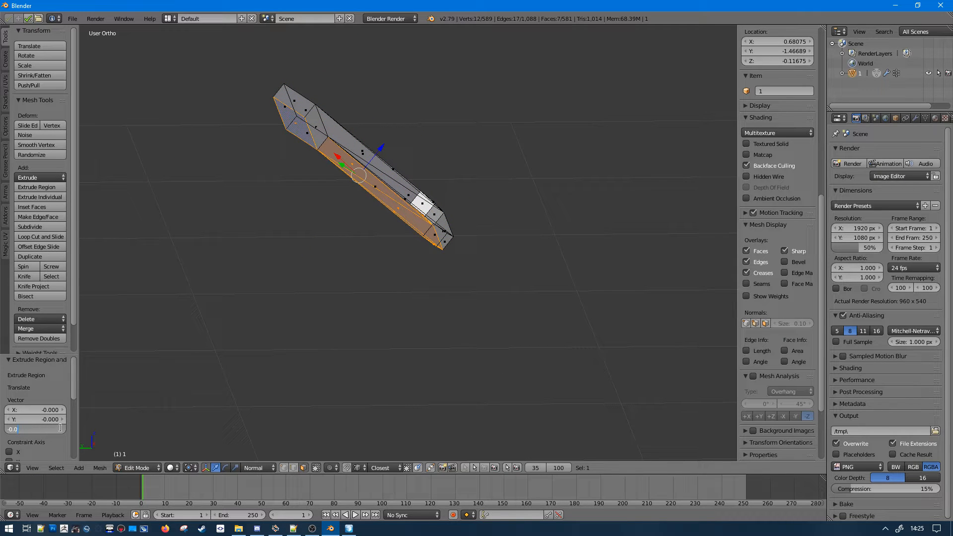
{"action": "key", "text": "Return"}
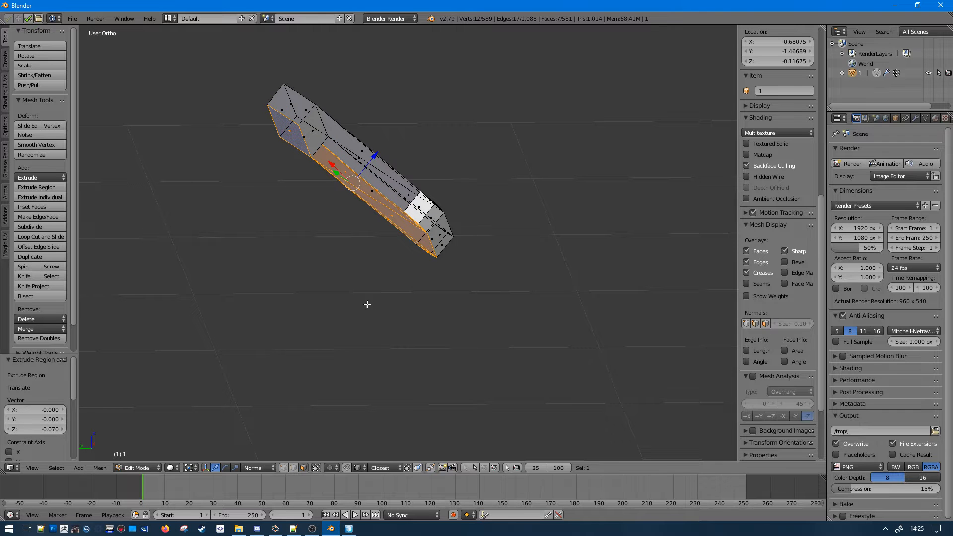
- Recalculate the normals of the whole thickened casing cover
{"action": "middle_click_drag", "start_coordinate": [367, 304], "coordinate": [274, 327]}
{"action": "key", "text": "a"}
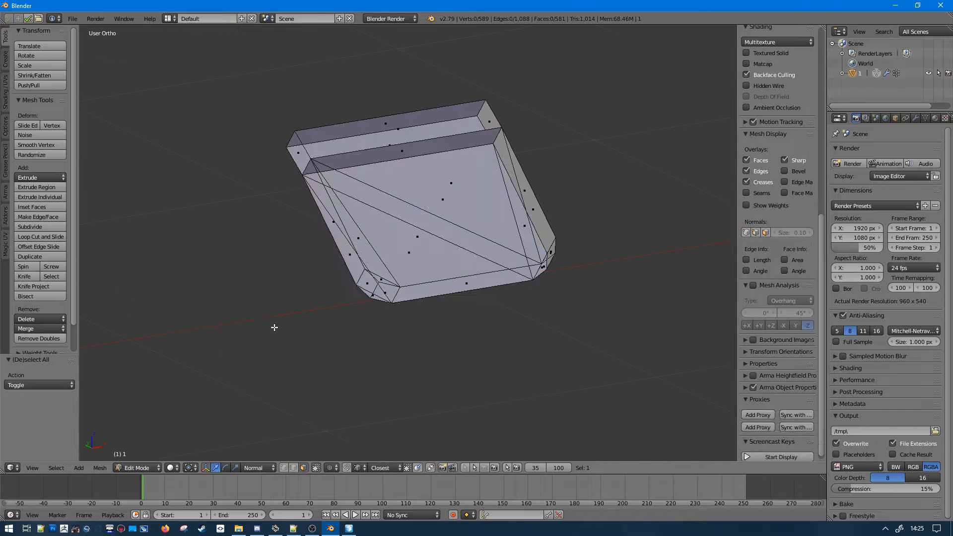
{"action": "key", "text": "a"}
{"action": "left_click", "coordinate": [6, 103]}
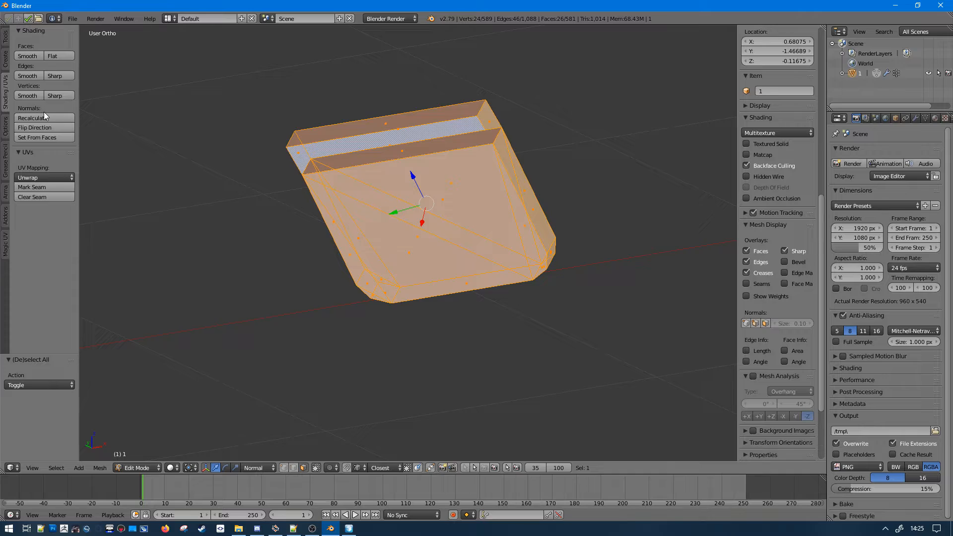
{"action": "left_click", "coordinate": [47, 115]}
{"action": "middle_click_drag", "start_coordinate": [236, 127], "coordinate": [293, 91]}
- Reveal the hidden geometry and isolate the toothed bracket block by hiding everything not linked to it
{"action": "key", "text": "a"}
{"action": "key", "text": "alt+h"}
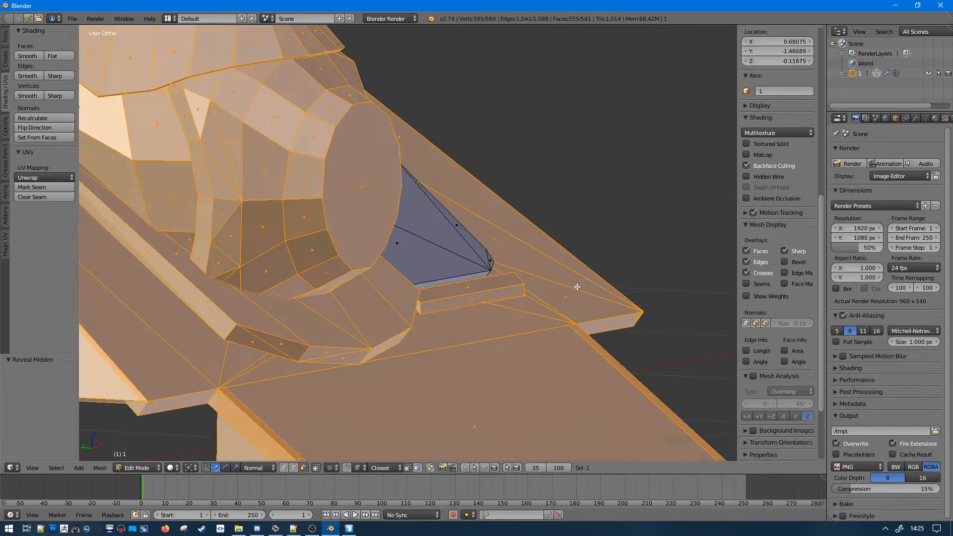
{"action": "middle_click_drag", "start_coordinate": [577, 287], "coordinate": [504, 237]}
{"action": "key", "text": "a"}
{"action": "right_click", "coordinate": [529, 219]}
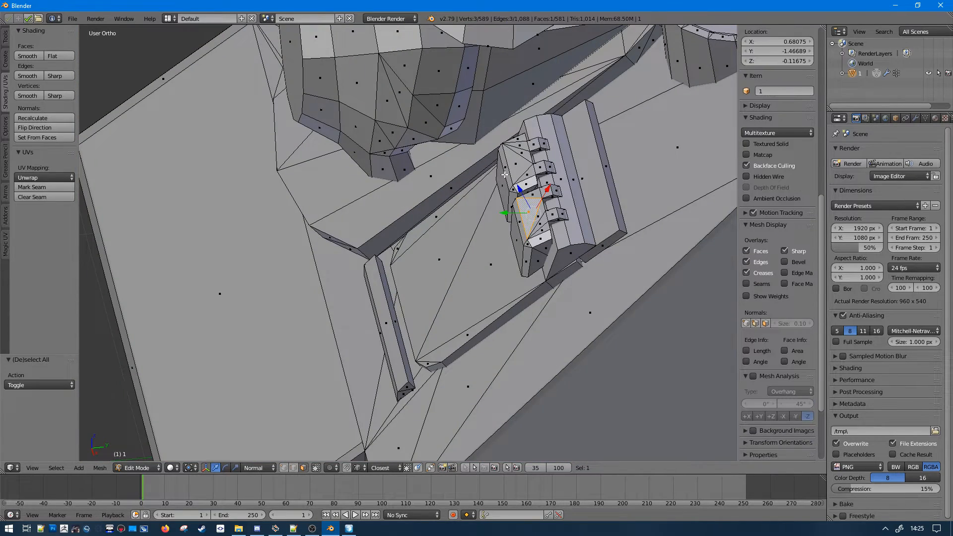
{"action": "key", "text": "ctrl+l"}
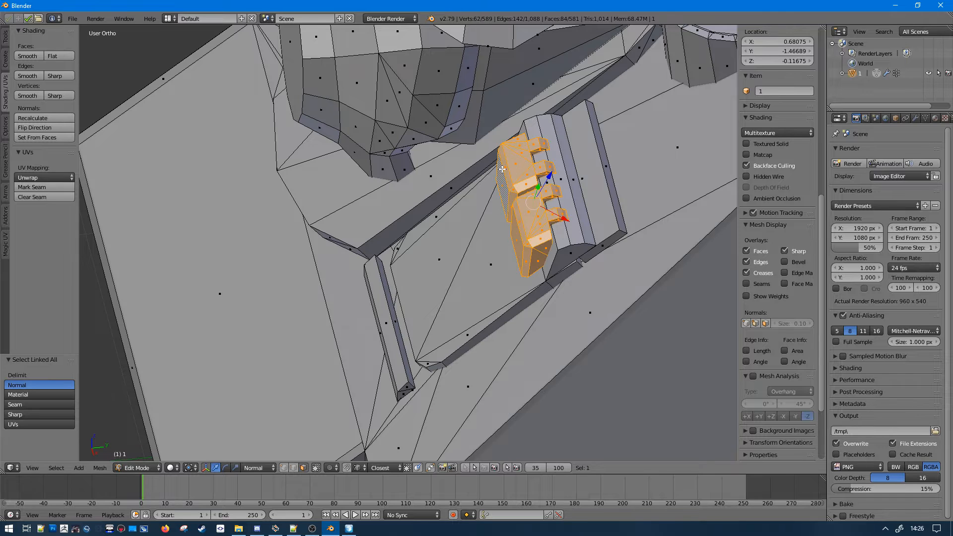
{"action": "key", "text": "ctrl+i"}
{"action": "key", "text": "h"}
- Delete the faces of the bracket block's toothed side, including those hidden behind, working in the right side view
{"action": "mouse_move", "coordinate": [503, 169]}
{"action": "middle_mouse_down"}
{"action": "mouse_move", "coordinate": [520, 147]}
{"action": "mouse_move", "coordinate": [462, 159]}
{"action": "mouse_move", "coordinate": [519, 167]}
{"action": "mouse_move", "coordinate": [400, 288]}
{"action": "middle_mouse_up"}
{"action": "key", "text": "KP_3"}
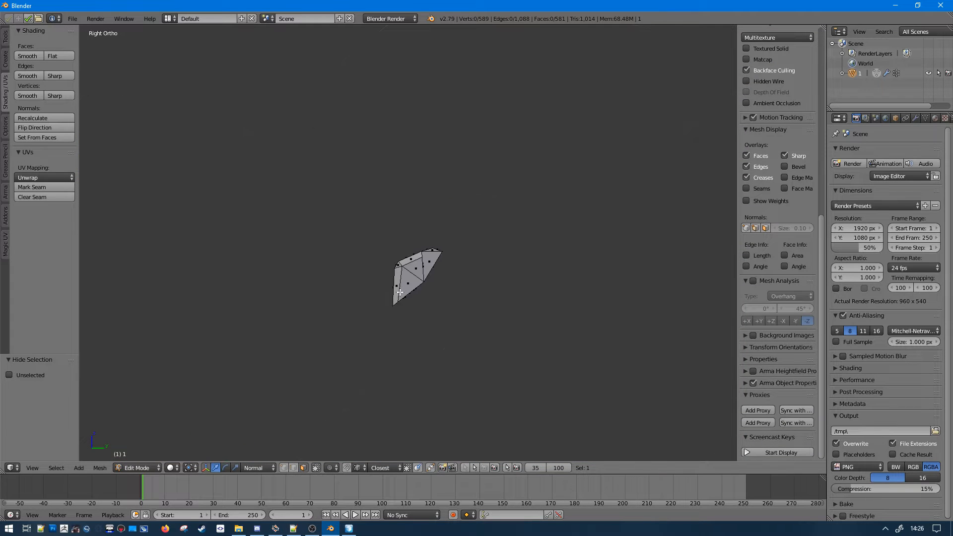
{"action": "scroll", "coordinate": [522, 273], "scroll_direction": "up", "scroll_amount": 4}
{"action": "key", "text": "z"}
{"action": "key", "text": "c"}
{"action": "scroll", "coordinate": [469, 294], "scroll_direction": "down", "scroll_amount": 1}
{"action": "scroll", "coordinate": [477, 288], "scroll_direction": "up", "scroll_amount": 3}
{"action": "left_click", "coordinate": [482, 283]}
{"action": "right_click", "coordinate": [483, 282]}
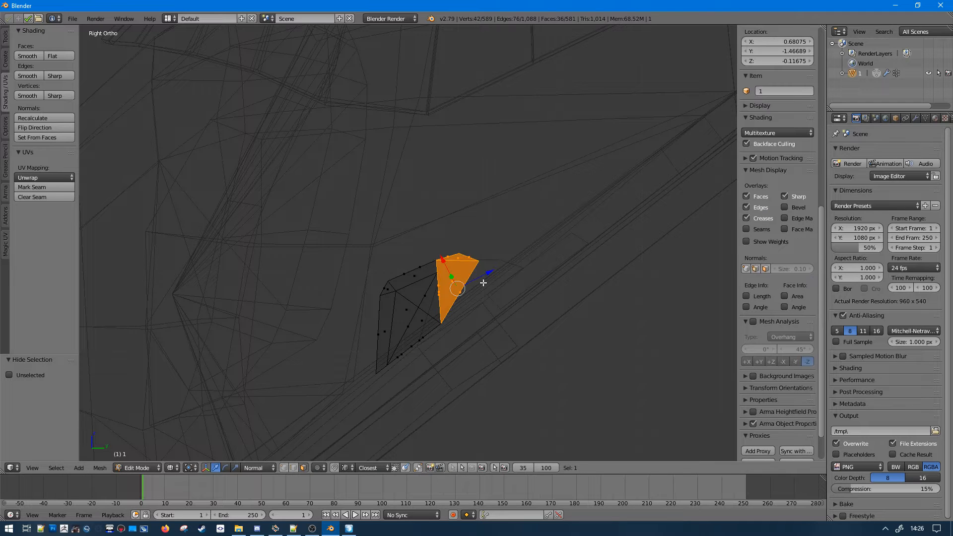
{"action": "key", "text": "x"}
{"action": "left_click", "coordinate": [483, 282]}
{"action": "key", "text": "z"}
- Clean up all remaining bracket block geometry with a Limited Dissolve
{"action": "middle_click_drag", "start_coordinate": [427, 343], "coordinate": [358, 405]}
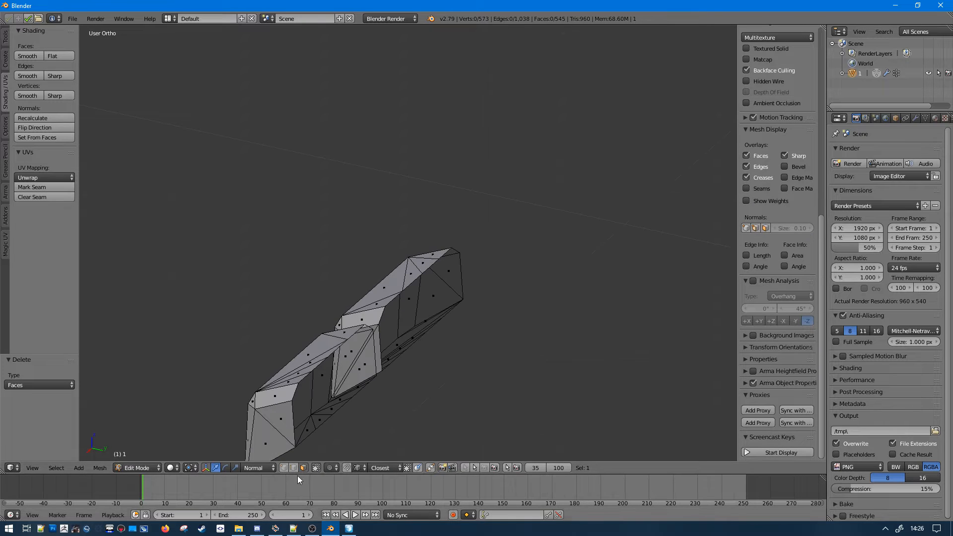
{"action": "left_click", "coordinate": [293, 468]}
{"action": "right_click", "coordinate": [314, 373], "text": "alt"}
{"action": "key", "text": "a"}
{"action": "right_click", "coordinate": [413, 327], "text": "alt"}
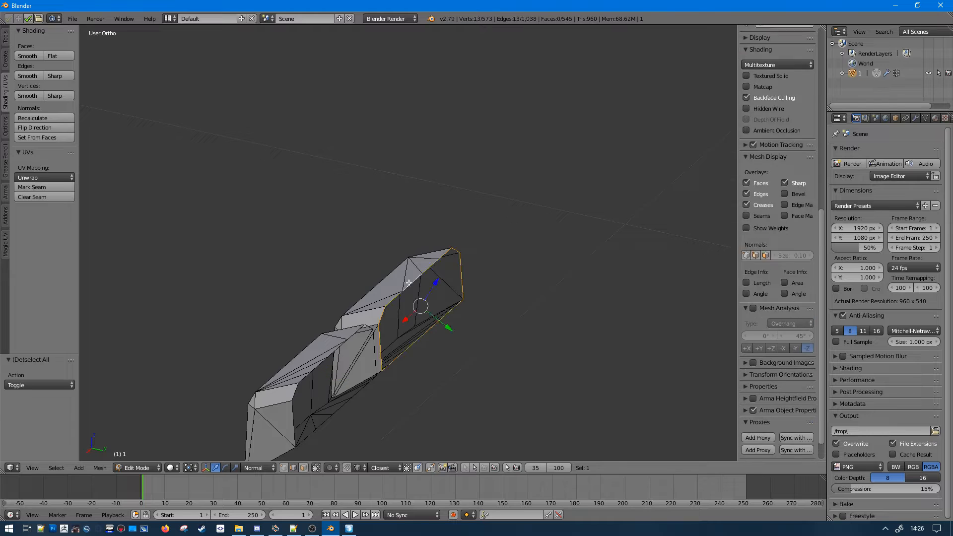
{"action": "key", "text": "a"}
{"action": "key", "text": "a"}
{"action": "key", "text": "x"}
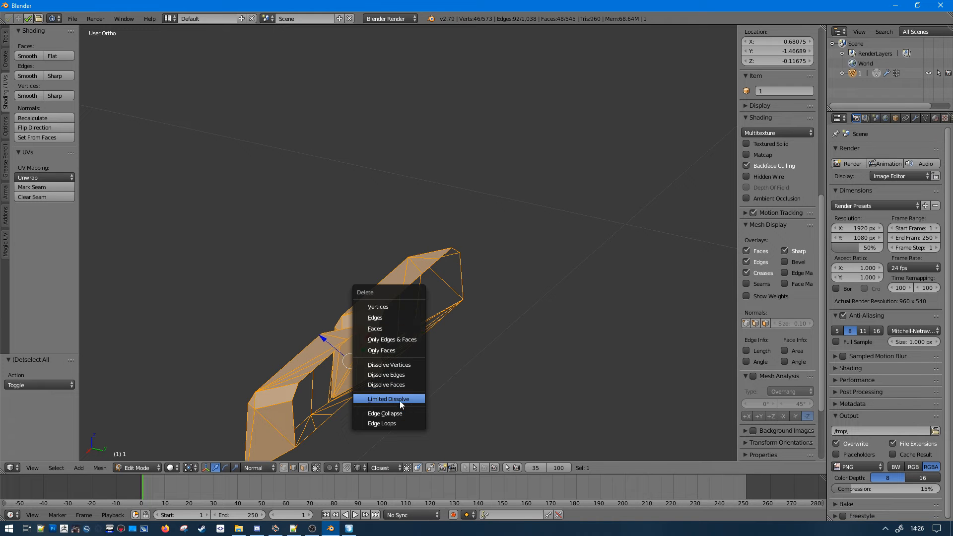
{"action": "left_click", "coordinate": [400, 400]}
- Reveal the hidden geometry and fill the bracket block's open border with faces
{"action": "middle_click_drag", "start_coordinate": [405, 393], "coordinate": [223, 303]}
{"action": "key", "text": "a"}
{"action": "key", "text": "alt+h"}
{"action": "key", "text": "a"}
{"action": "right_click", "coordinate": [413, 306], "text": "alt"}
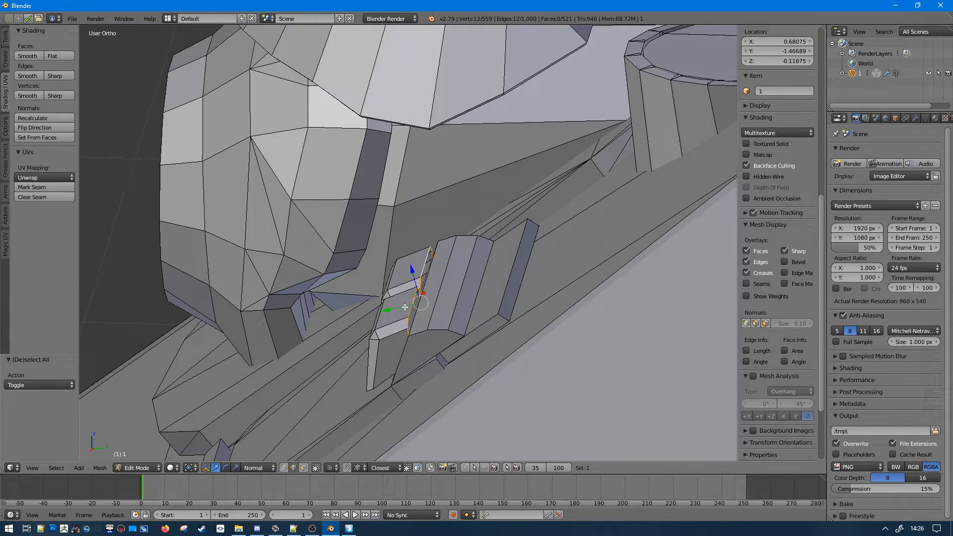
{"action": "left_click_drag", "start_coordinate": [405, 307], "coordinate": [423, 311]}
{"action": "scroll", "coordinate": [420, 318], "scroll_direction": "down", "scroll_amount": 3}
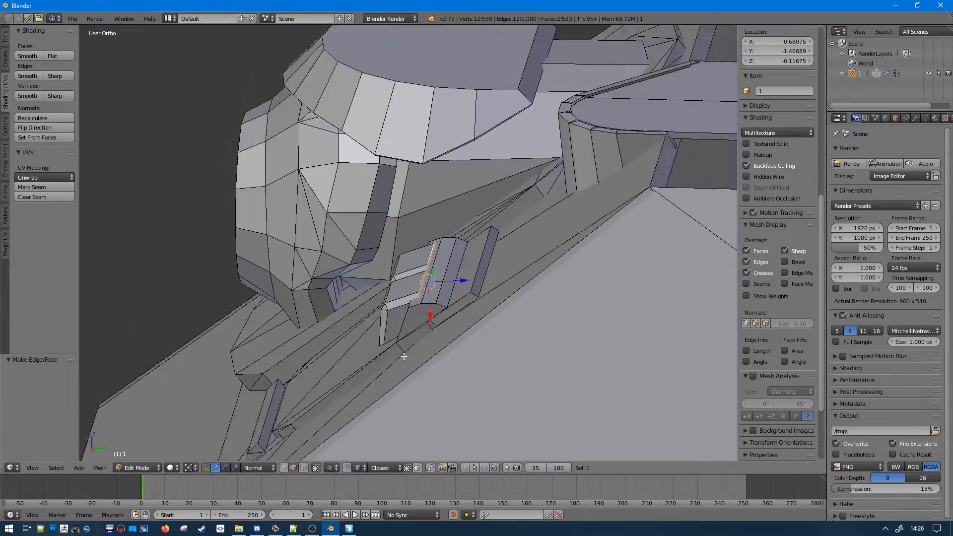
- Examine the rebuilt casing cover and bracket blocks in the hull recess from several angles
{"action": "middle_click_drag", "start_coordinate": [404, 357], "coordinate": [477, 286]}
{"action": "key", "text": "a"}
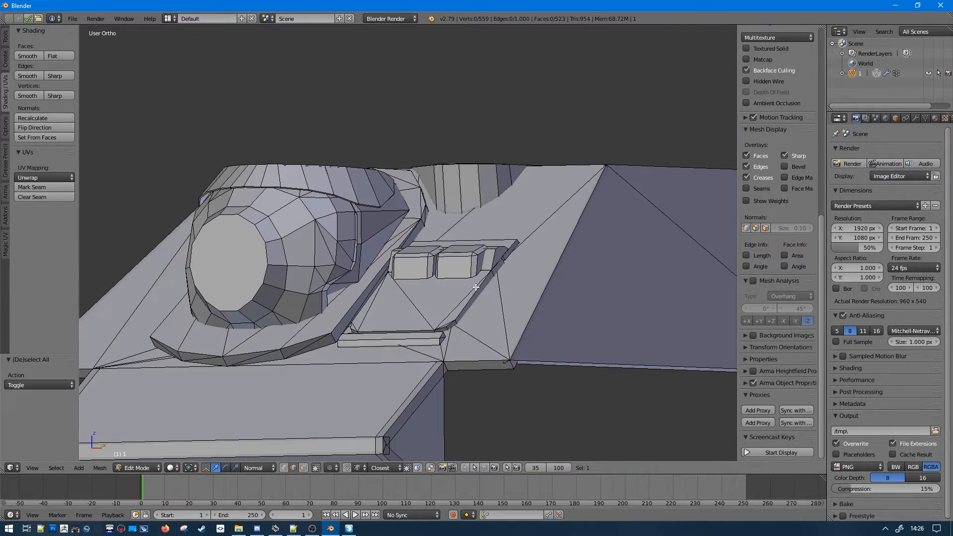
{"action": "right_click", "coordinate": [462, 273]}
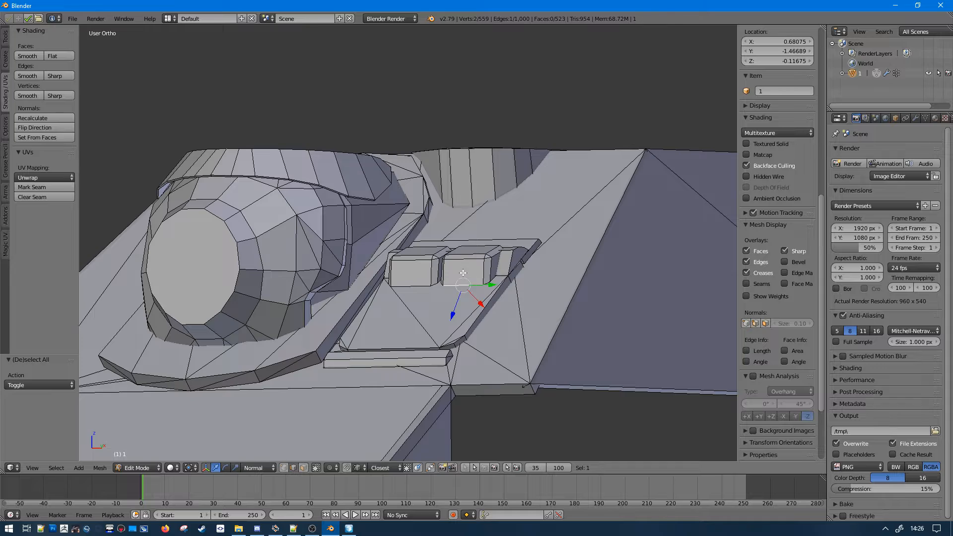
{"action": "scroll", "coordinate": [497, 326], "scroll_direction": "down", "scroll_amount": 2}
{"action": "middle_click_drag", "start_coordinate": [468, 326], "coordinate": [447, 355]}
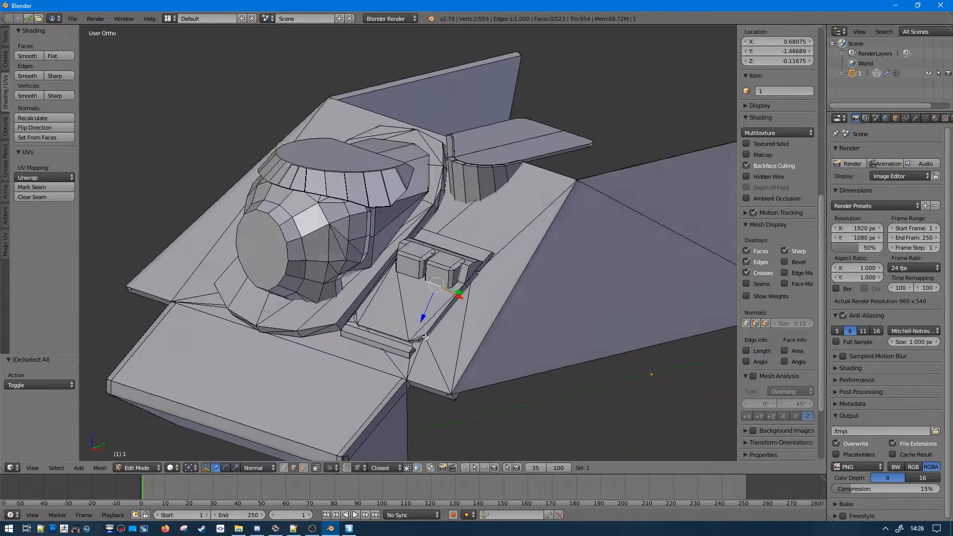
{"action": "scroll", "coordinate": [447, 343], "scroll_direction": "down", "scroll_amount": 3}
{"action": "key", "text": "a"}
{"action": "middle_click_drag", "start_coordinate": [447, 283], "coordinate": [438, 215]}
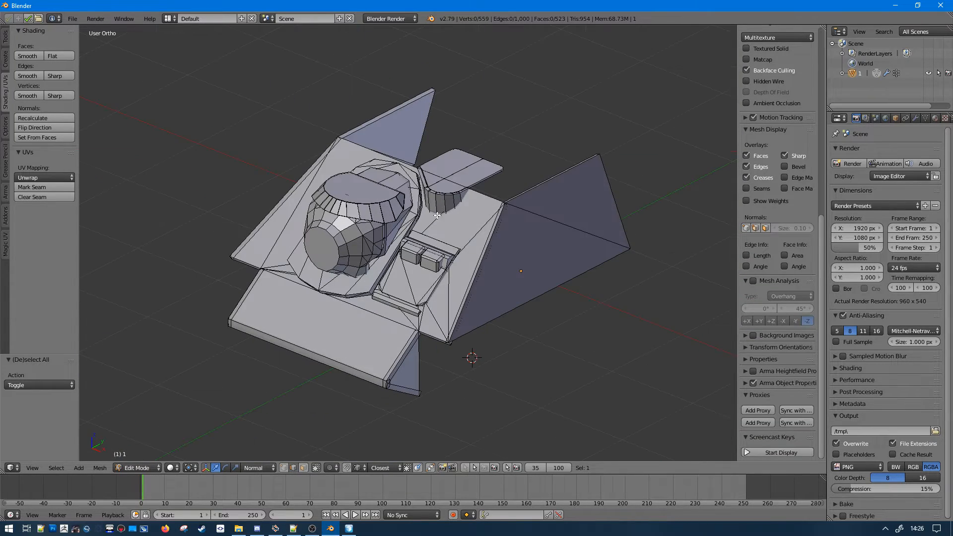
- Try to select the geometry assigned to the poklop_loader_top vertex group
{"action": "left_click", "coordinate": [915, 118]}
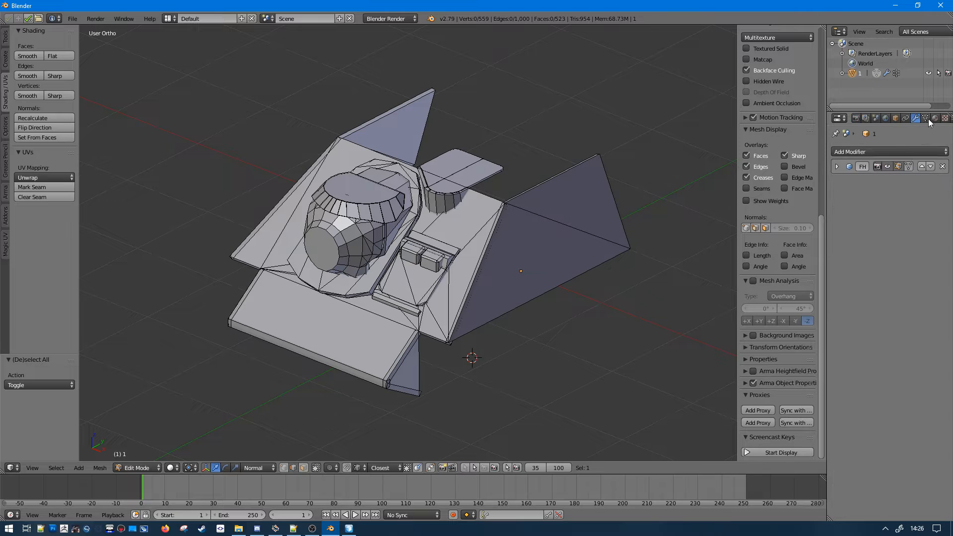
{"action": "left_click", "coordinate": [926, 119]}
{"action": "scroll", "coordinate": [894, 253], "scroll_direction": "up", "scroll_amount": 5}
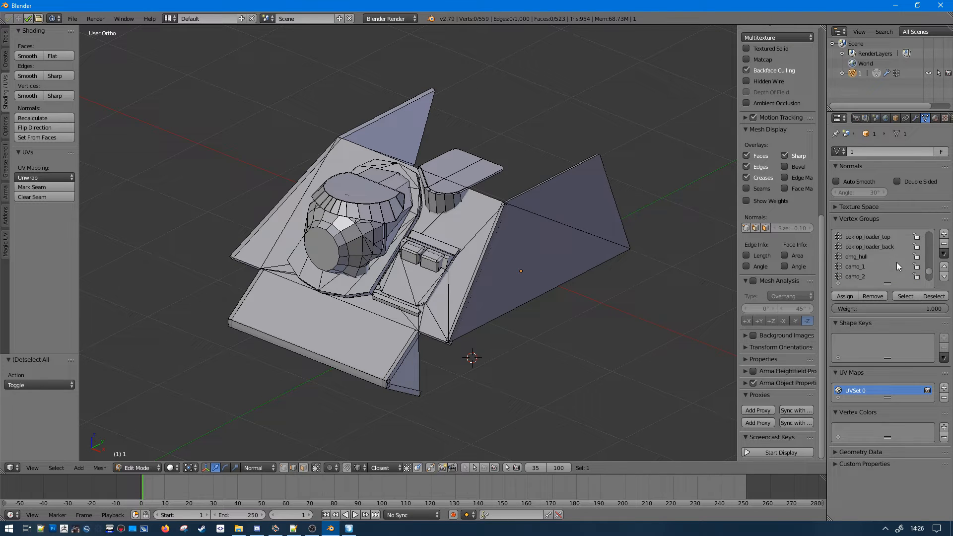
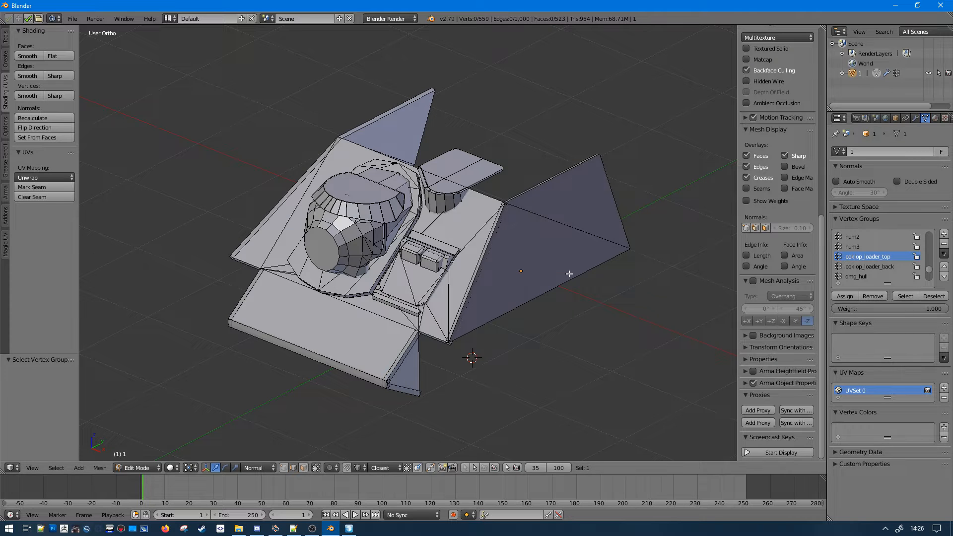
{"action": "key", "text": "a"}
{"action": "key", "text": "a"}
{"action": "key", "text": "a"}
- Select the geometry of the poklop_driver vertex group and extend the selection to all linked parts
{"action": "left_click", "coordinate": [859, 222]}
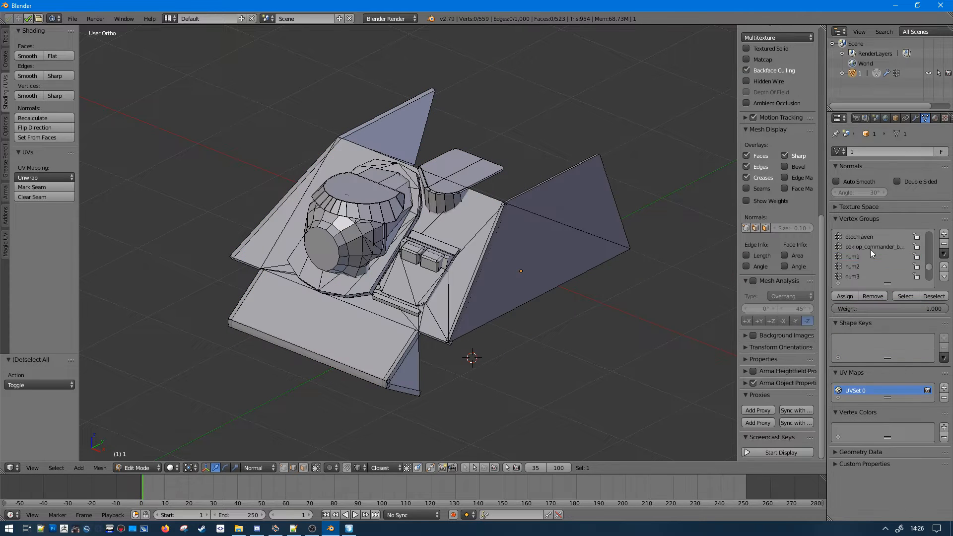
{"action": "scroll", "coordinate": [880, 263], "scroll_direction": "up", "scroll_amount": 4}
{"action": "scroll", "coordinate": [881, 264], "scroll_direction": "up", "scroll_amount": 5}
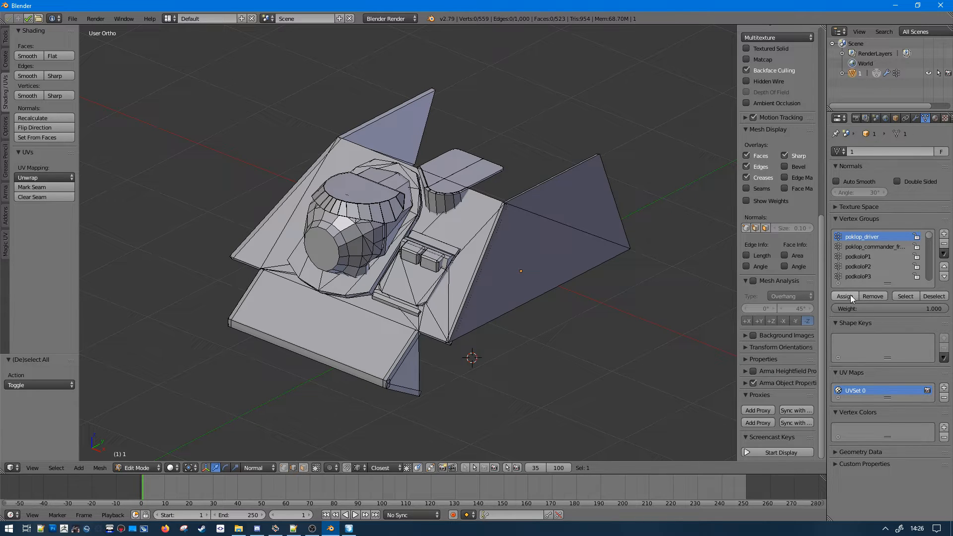
{"action": "left_click", "coordinate": [905, 295]}
{"action": "middle_click_drag", "start_coordinate": [517, 298], "coordinate": [464, 280]}
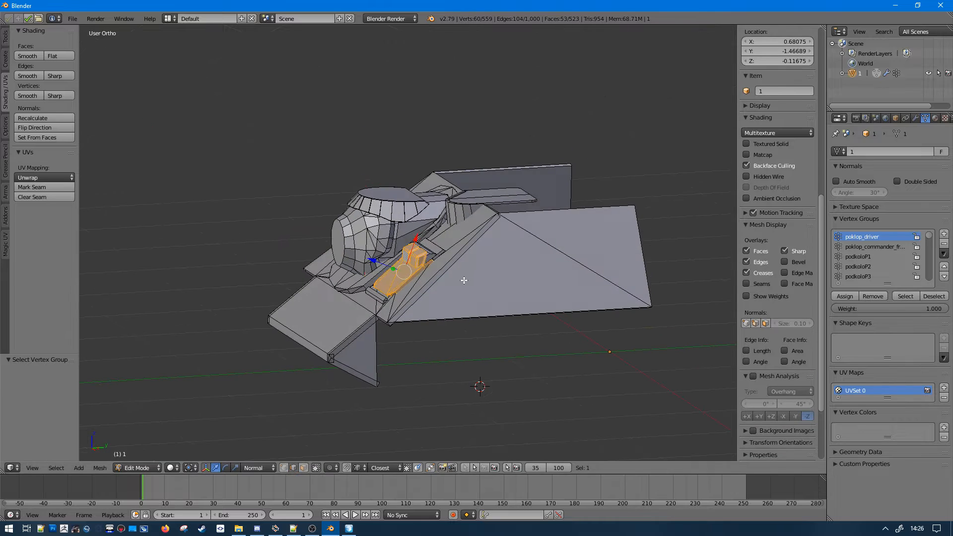
{"action": "key", "text": "g"}
{"action": "right_click", "coordinate": [437, 314]}
{"action": "scroll", "coordinate": [436, 314], "scroll_direction": "up", "scroll_amount": 5}
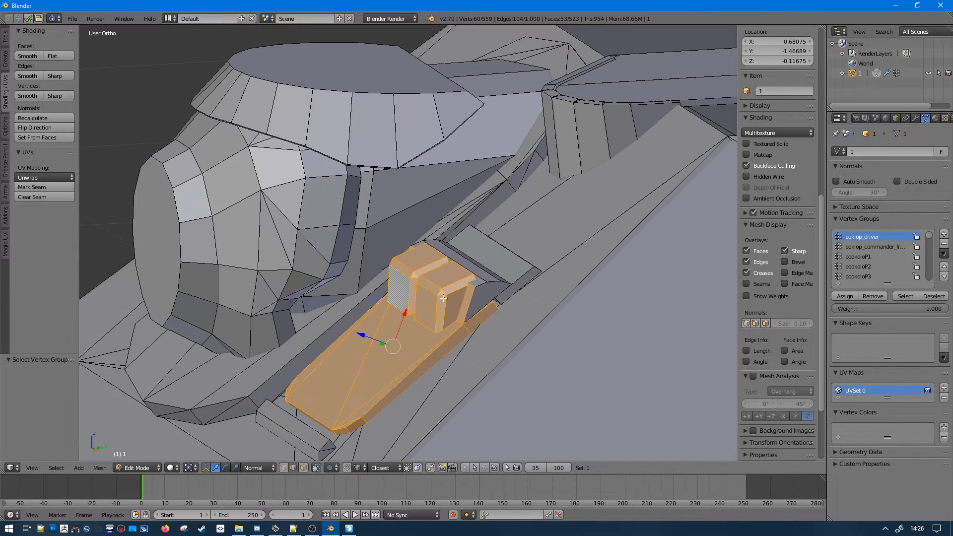
{"action": "key", "text": "ctrl+l"}
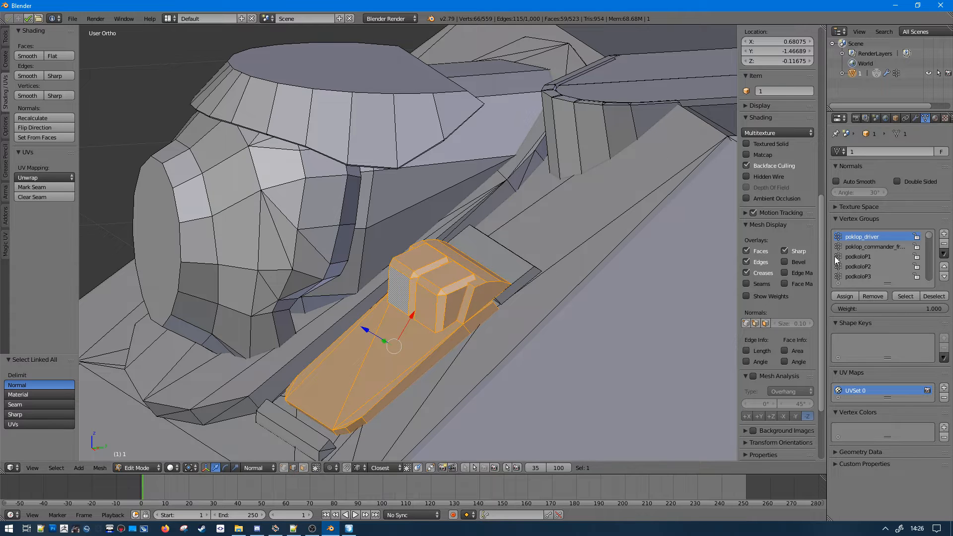
- Assign the selected cover and bracket blocks to the poklop_driver vertex group and check their separation with trial moves
{"action": "left_click", "coordinate": [843, 298]}
{"action": "key", "text": "g"}
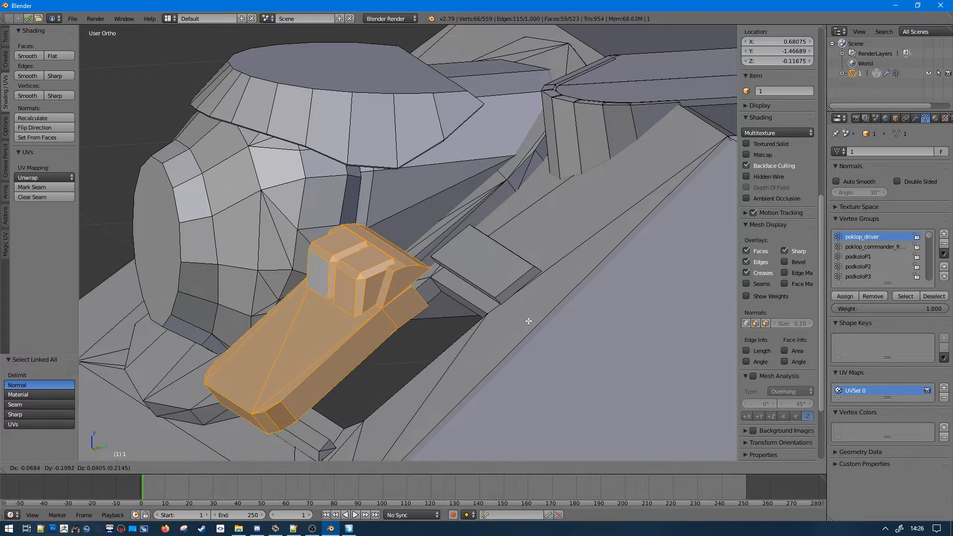
{"action": "right_click", "coordinate": [517, 320]}
{"action": "middle_click_drag", "start_coordinate": [497, 348], "coordinate": [474, 318]}
{"action": "key", "text": "g"}
{"action": "right_click", "coordinate": [322, 251]}
{"action": "middle_click_drag", "start_coordinate": [323, 253], "coordinate": [405, 348]}
{"action": "key", "text": "g"}
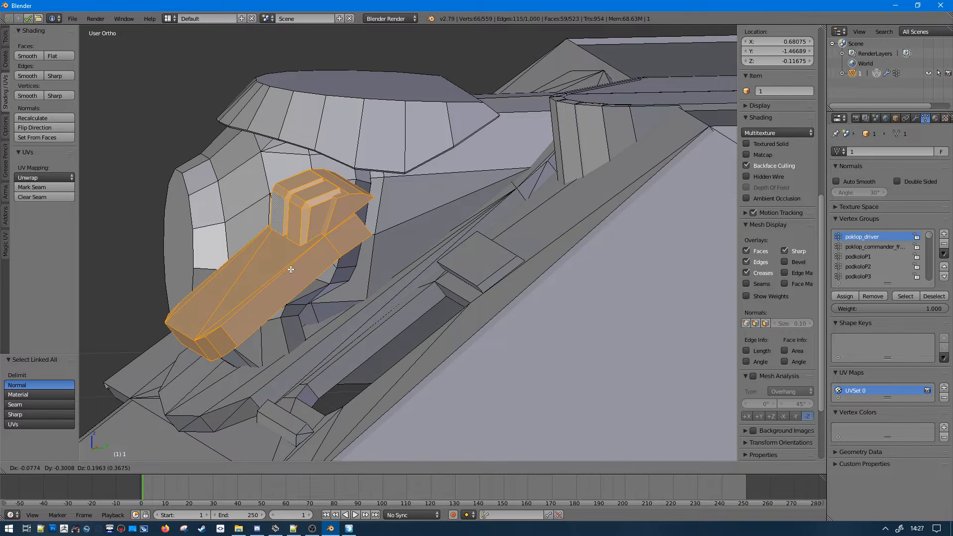
{"action": "right_click", "coordinate": [292, 270]}
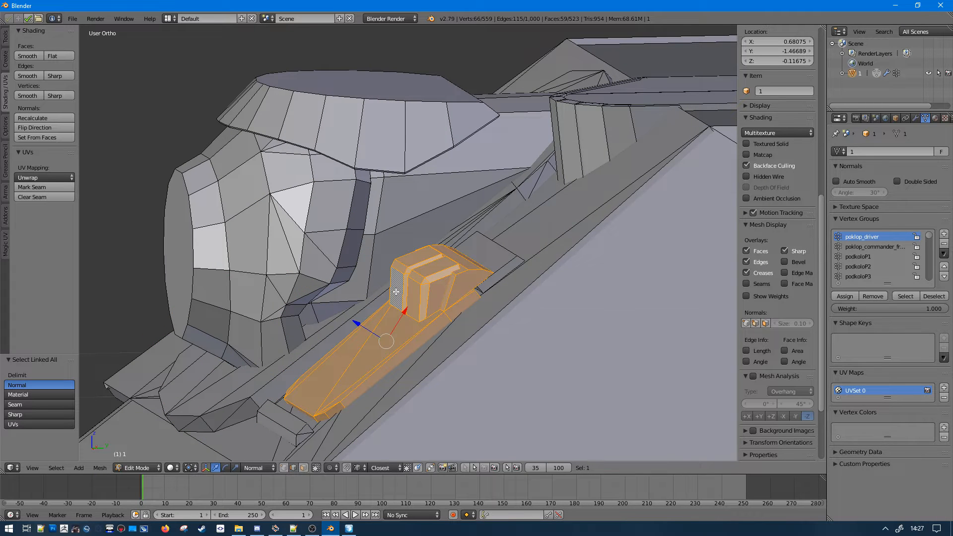
{"action": "mouse_move", "coordinate": [393, 328]}
{"action": "middle_mouse_down"}
{"action": "mouse_move", "coordinate": [497, 358]}
{"action": "mouse_move", "coordinate": [634, 420]}
{"action": "mouse_move", "coordinate": [428, 366]}
{"action": "middle_mouse_up"}
{"action": "key", "text": "g"}
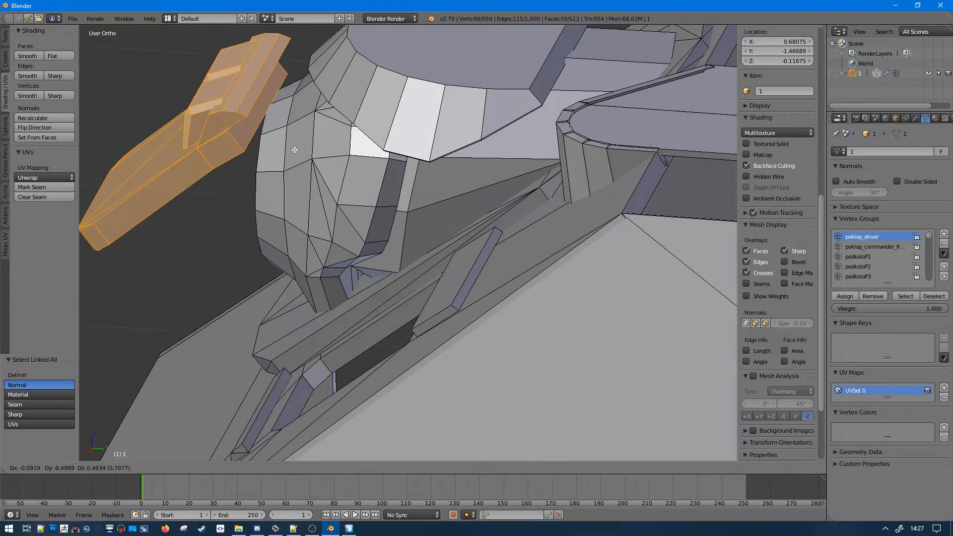
{"action": "right_click", "coordinate": [295, 152]}
{"action": "mouse_move", "coordinate": [298, 158]}
{"action": "middle_mouse_down"}
{"action": "mouse_move", "coordinate": [349, 208]}
{"action": "mouse_move", "coordinate": [566, 262]}
{"action": "middle_mouse_up"}
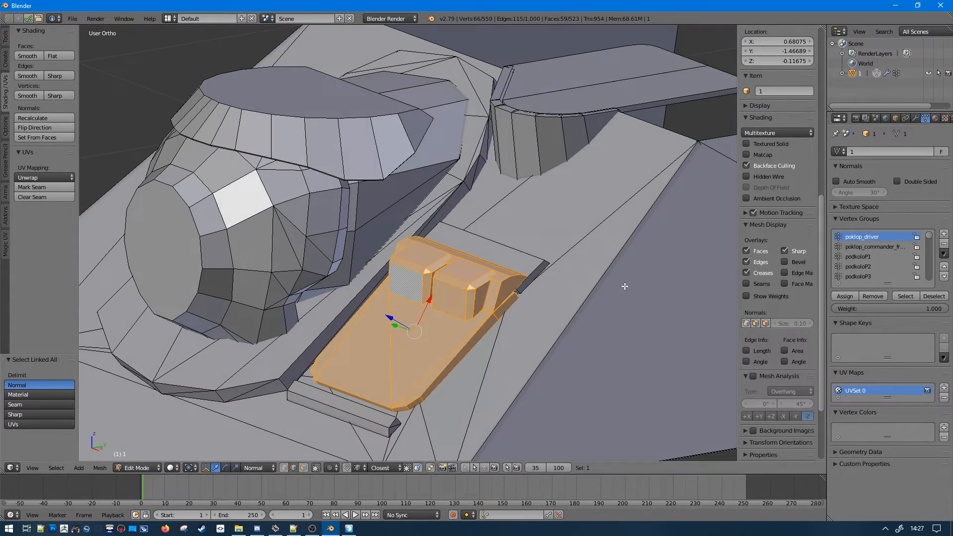
- Replace the selection with the geometry of the otochlaven vertex group
{"action": "key", "text": "a"}
{"action": "scroll", "coordinate": [646, 287], "scroll_direction": "down", "scroll_amount": 2}
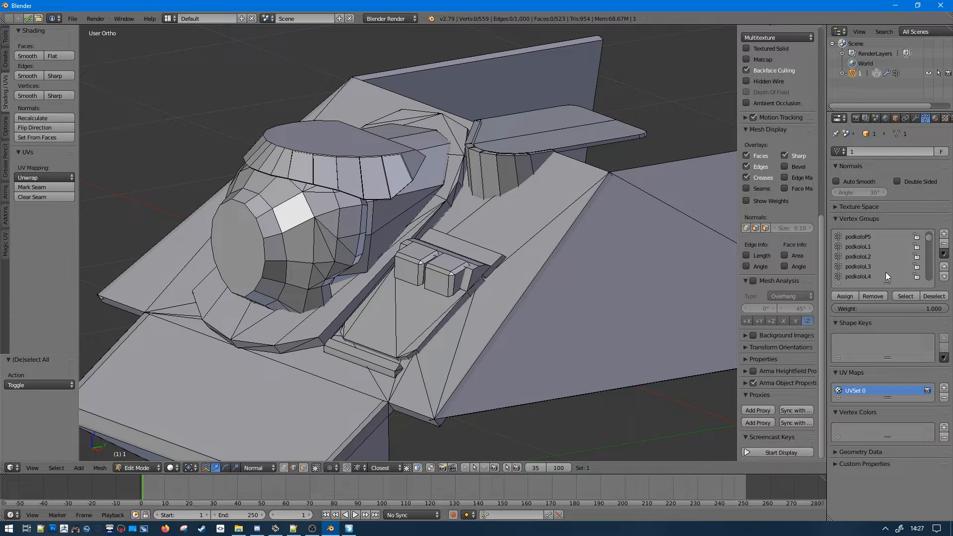
{"action": "scroll", "coordinate": [886, 272], "scroll_direction": "down", "scroll_amount": 5}
{"action": "scroll", "coordinate": [872, 252], "scroll_direction": "down", "scroll_amount": 4}
{"action": "left_click", "coordinate": [895, 297]}
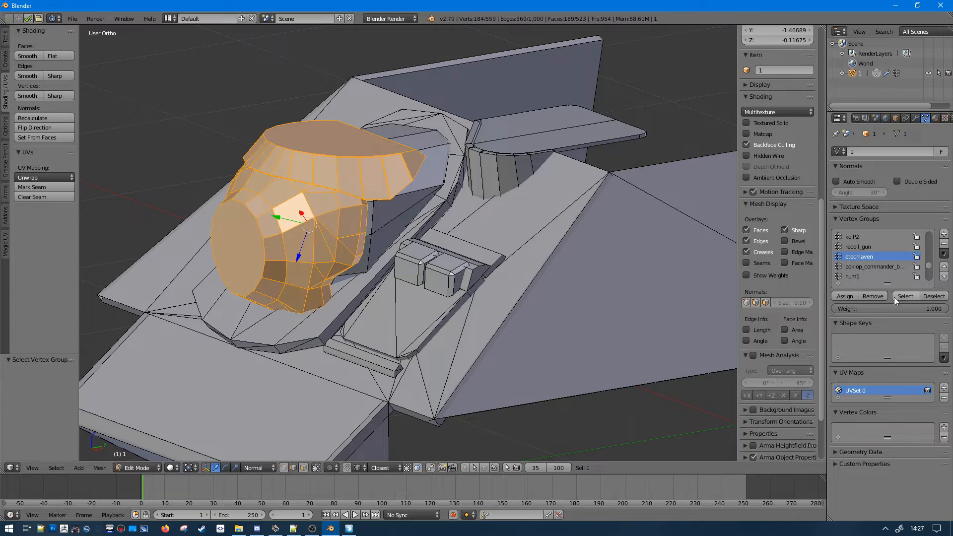
- Check which geometry belongs to the otochlaven group by test-moving the gun mantlet away from the hull
{"action": "middle_click_drag", "start_coordinate": [470, 266], "coordinate": [444, 236]}
{"action": "key", "text": "g"}
{"action": "right_click", "coordinate": [313, 124]}
{"action": "scroll", "coordinate": [322, 123], "scroll_direction": "down", "scroll_amount": 6}
{"action": "middle_click_drag", "start_coordinate": [407, 174], "coordinate": [528, 237]}
{"action": "key", "text": "g"}
{"action": "right_click", "coordinate": [469, 176]}
{"action": "middle_click_drag", "start_coordinate": [417, 180], "coordinate": [546, 251]}
- Isolate the gun mantlet by inverting the selection and hiding all other geometry
{"action": "key", "text": "ctrl+i"}
{"action": "key", "text": "h"}
{"action": "scroll", "coordinate": [519, 258], "scroll_direction": "up", "scroll_amount": 3}
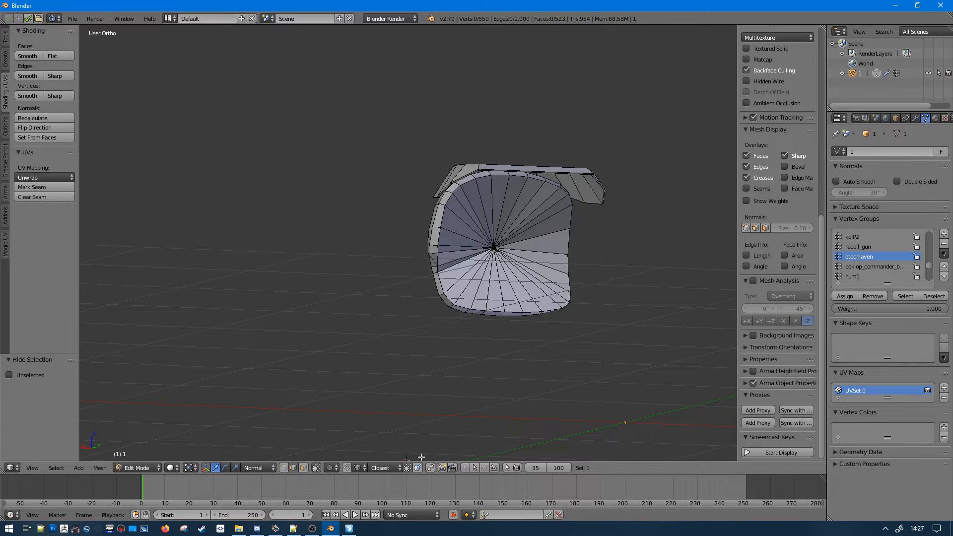
{"action": "key", "text": "c"}
{"action": "left_click", "coordinate": [501, 245]}
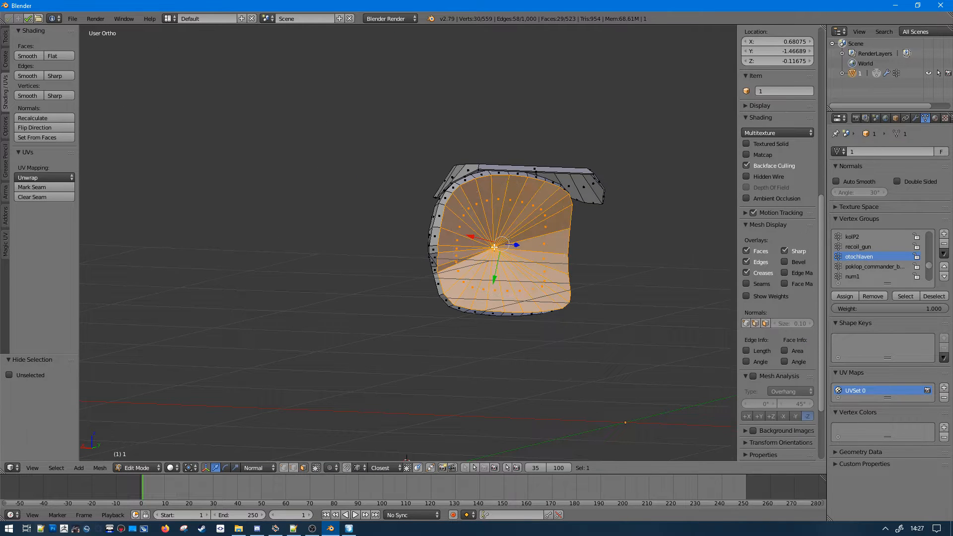
{"action": "right_click", "coordinate": [502, 245]}
{"action": "key", "text": "a"}
- Select the mantlet cap's linked faces with the UVs delimit and delete these faces
{"action": "mouse_move", "coordinate": [526, 243]}
{"action": "middle_mouse_down"}
{"action": "mouse_move", "coordinate": [453, 258]}
{"action": "mouse_move", "coordinate": [400, 241]}
{"action": "mouse_move", "coordinate": [444, 286]}
{"action": "mouse_move", "coordinate": [385, 259]}
{"action": "mouse_move", "coordinate": [311, 201]}
{"action": "mouse_move", "coordinate": [311, 186]}
{"action": "middle_mouse_up"}
{"action": "scroll", "coordinate": [444, 285], "scroll_direction": "up", "scroll_amount": 3}
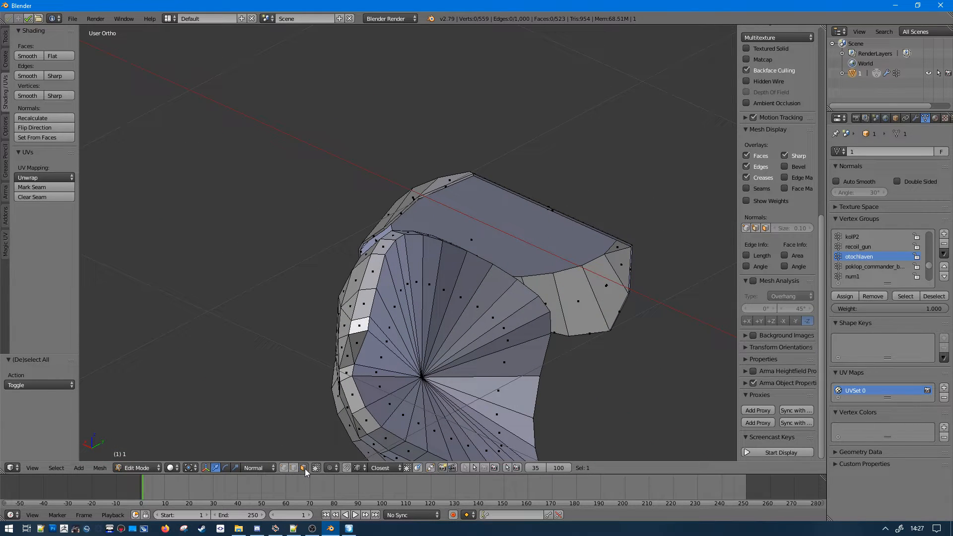
{"action": "middle_click_drag", "start_coordinate": [401, 331], "coordinate": [391, 277]}
{"action": "right_click", "coordinate": [429, 302]}
{"action": "key", "text": "ctrl+l"}
{"action": "left_click", "coordinate": [35, 425]}
{"action": "right_click", "coordinate": [359, 320], "text": "shift"}
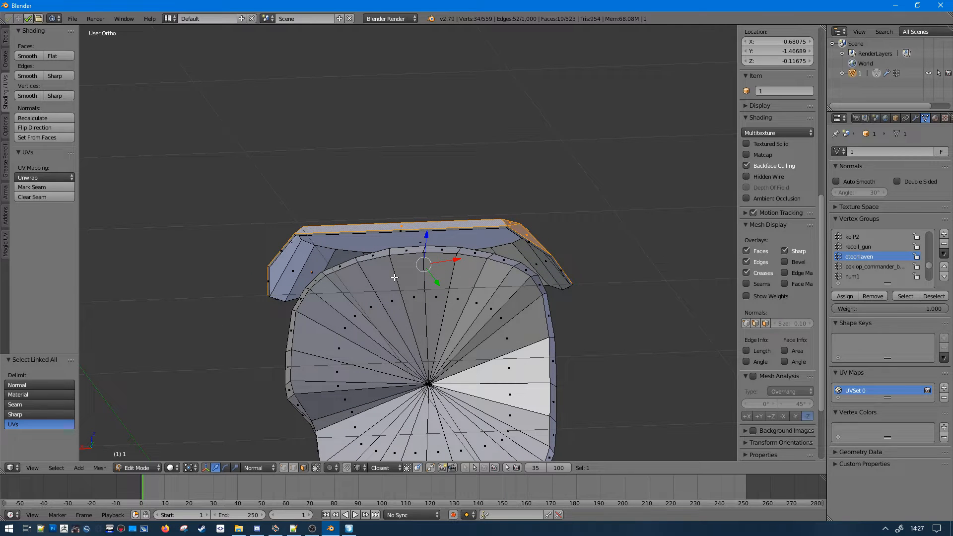
{"action": "key", "text": "a"}
{"action": "right_click", "coordinate": [361, 251]}
{"action": "key", "text": "ctrl+l"}
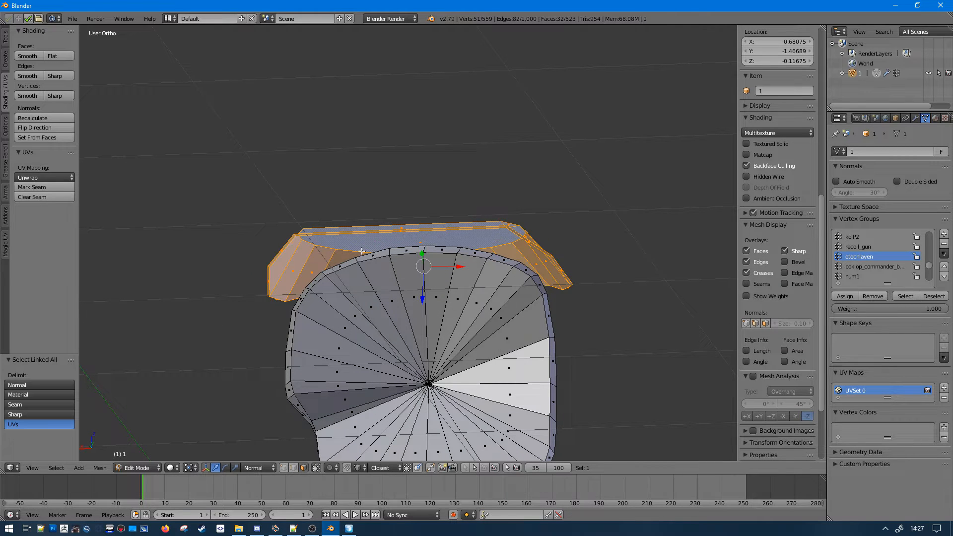
{"action": "middle_click_drag", "start_coordinate": [362, 251], "coordinate": [527, 290]}
{"action": "key", "text": "x"}
{"action": "left_click", "coordinate": [527, 289]}
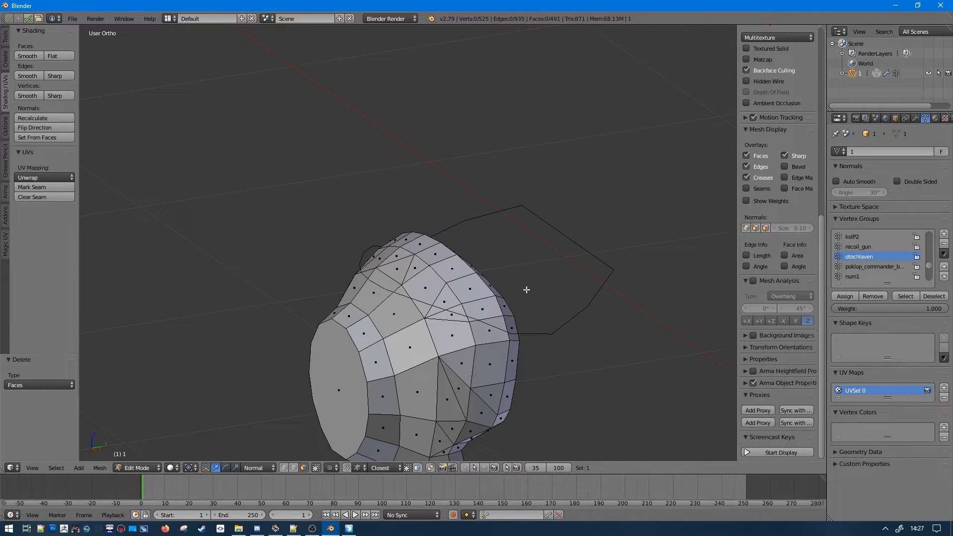
- Reveal the hidden geometry, select the mantlet body and cap as linked parts, and hide everything else
{"action": "key", "text": "alt+h"}
{"action": "middle_click_drag", "start_coordinate": [443, 297], "coordinate": [412, 264]}
{"action": "key", "text": "a"}
{"action": "right_click", "coordinate": [425, 332]}
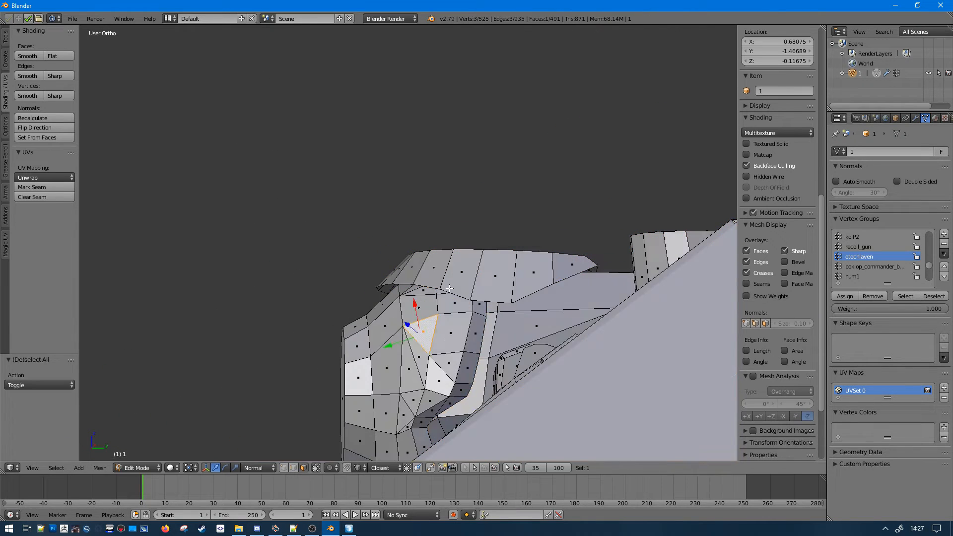
{"action": "right_click", "coordinate": [449, 287], "text": "shift"}
{"action": "key", "text": "ctrl+l"}
{"action": "key", "text": "ctrl+i"}
{"action": "key", "text": "h"}
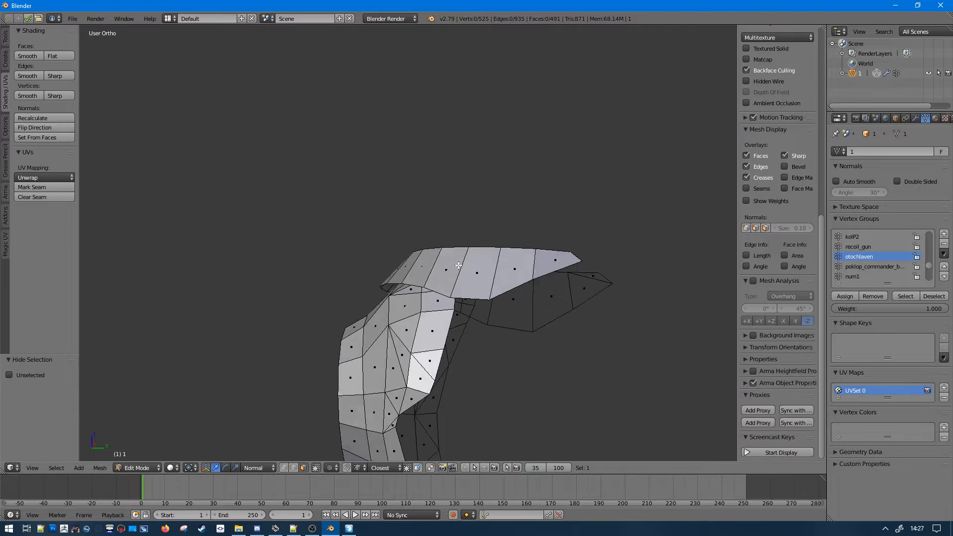
- Try to fill the cap's open underside from its border edge loop with a single face
{"action": "middle_click_drag", "start_coordinate": [459, 266], "coordinate": [450, 332]}
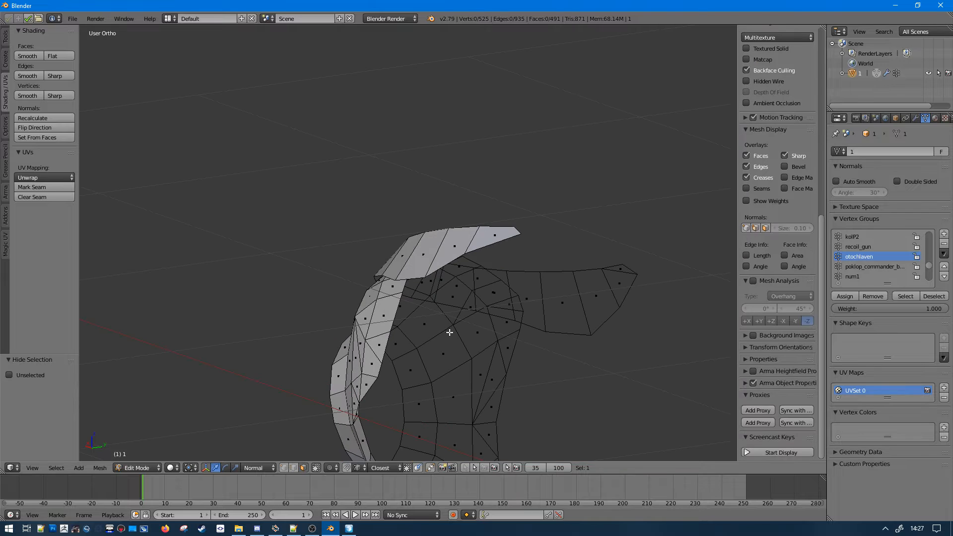
{"action": "right_click", "coordinate": [452, 261], "text": "alt"}
{"action": "middle_click_drag", "start_coordinate": [453, 260], "coordinate": [464, 310]}
{"action": "key", "text": "f"}
{"action": "middle_click_drag", "start_coordinate": [601, 273], "coordinate": [556, 266]}
{"action": "key", "text": "ctrl+z"}
{"action": "key", "text": "a"}
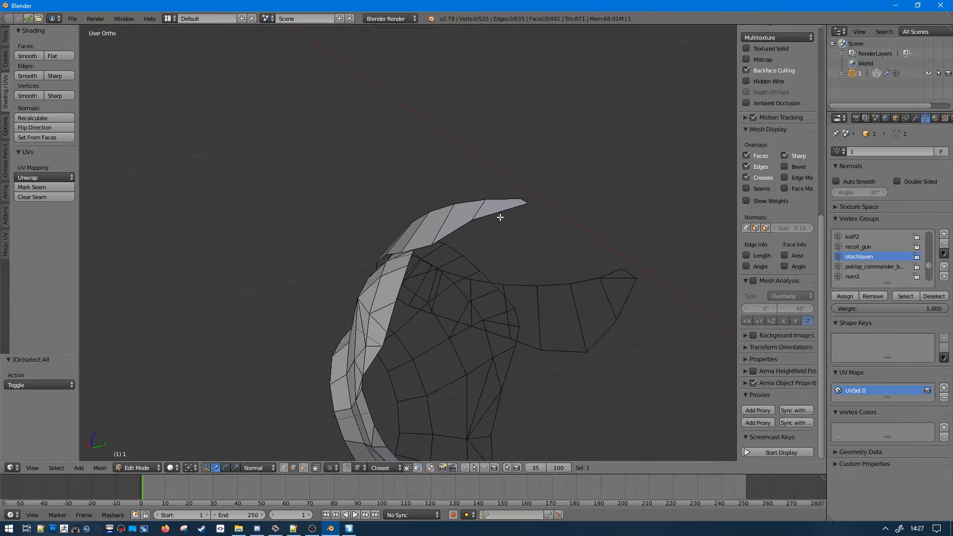
- Close the cap's open underside with a series of faces bridging its opposite rim edges
{"action": "right_click", "coordinate": [501, 218]}
{"action": "right_click", "coordinate": [629, 298], "text": "shift"}
{"action": "key", "text": "f"}
{"action": "key", "text": "a"}
{"action": "right_click", "coordinate": [567, 286]}
{"action": "key", "text": "f"}
{"action": "key", "text": "f"}
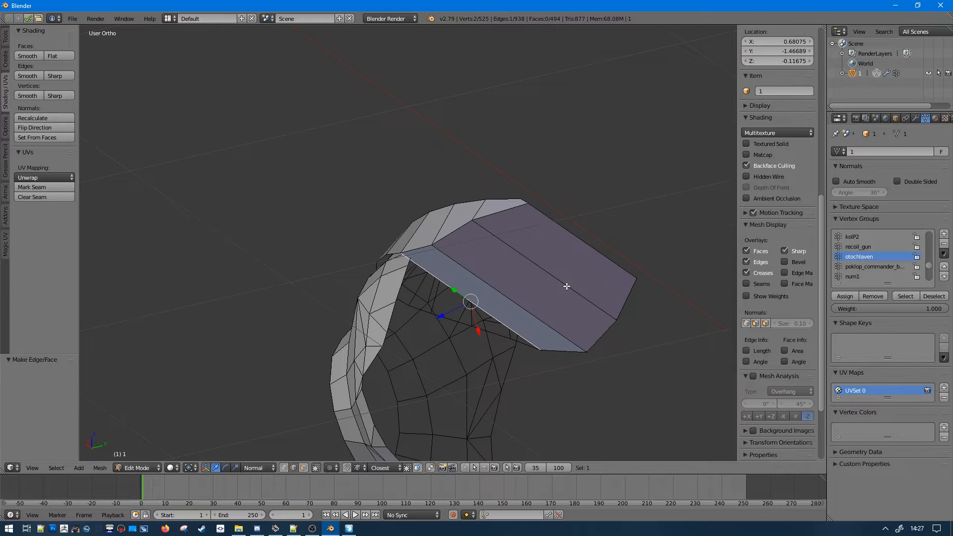
{"action": "key", "text": "f"}
{"action": "key", "text": "f"}
{"action": "middle_click_drag", "start_coordinate": [495, 259], "coordinate": [591, 270]}
{"action": "key", "text": "f"}
{"action": "key", "text": "f"}
{"action": "key", "text": "f"}
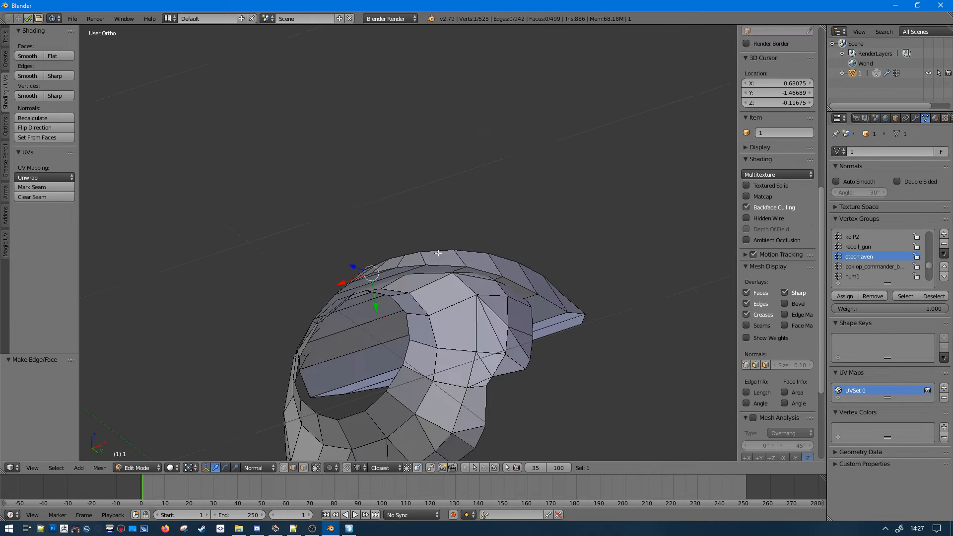
- Reveal the hidden geometry, clear the selection and switch to face selection
{"action": "mouse_move", "coordinate": [438, 253]}
{"action": "middle_mouse_down"}
{"action": "mouse_move", "coordinate": [397, 249]}
{"action": "mouse_move", "coordinate": [434, 238]}
{"action": "middle_mouse_up"}
{"action": "key", "text": "a"}
{"action": "key", "text": "alt+h"}
{"action": "key", "text": "a"}
{"action": "right_click", "coordinate": [396, 273]}
{"action": "left_click", "coordinate": [304, 468]}
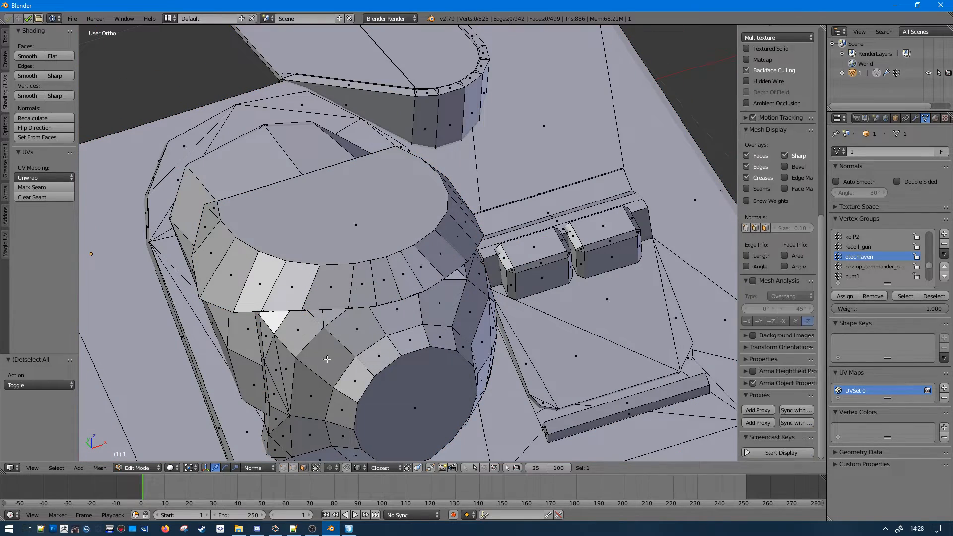
- Select the mantlet cap's linked faces and run Remove Doubles on them
{"action": "right_click", "coordinate": [347, 293]}
{"action": "key", "text": "ctrl+l"}
{"action": "middle_click_drag", "start_coordinate": [352, 294], "coordinate": [313, 282]}
{"action": "right_click", "coordinate": [310, 281], "text": "shift"}
{"action": "right_click", "coordinate": [309, 281], "text": "shift"}
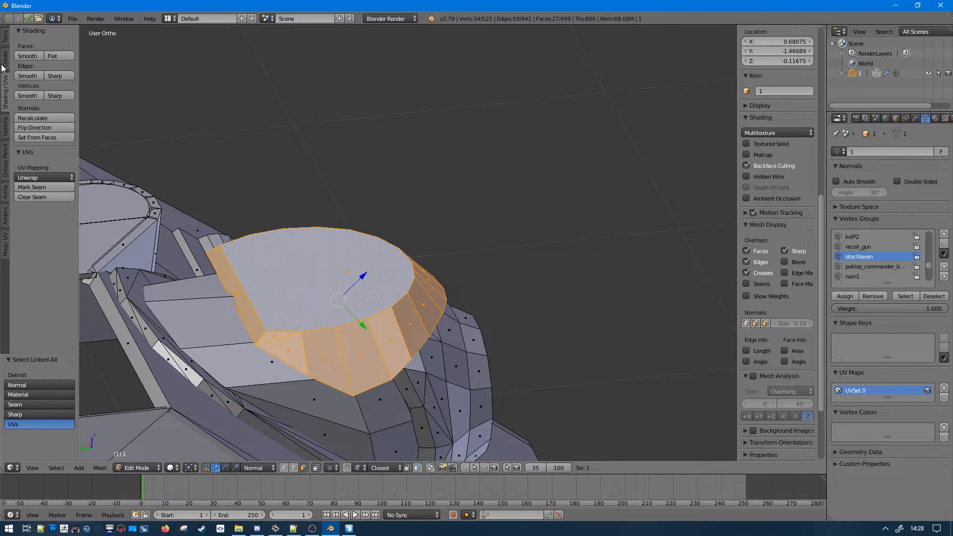
{"action": "left_click", "coordinate": [6, 43]}
{"action": "scroll", "coordinate": [40, 306], "scroll_direction": "down", "scroll_amount": 2}
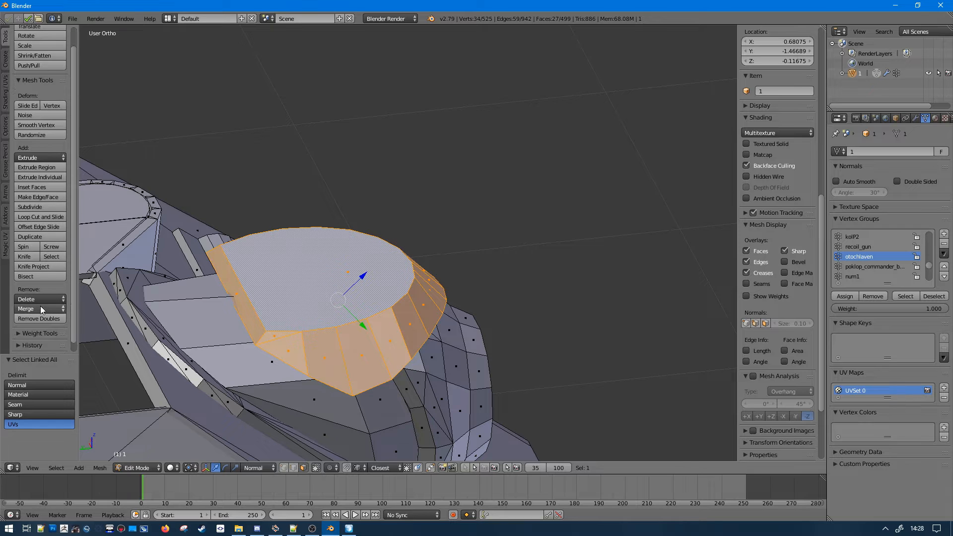
{"action": "left_click", "coordinate": [49, 319]}
{"action": "middle_click_drag", "start_coordinate": [298, 293], "coordinate": [359, 333]}
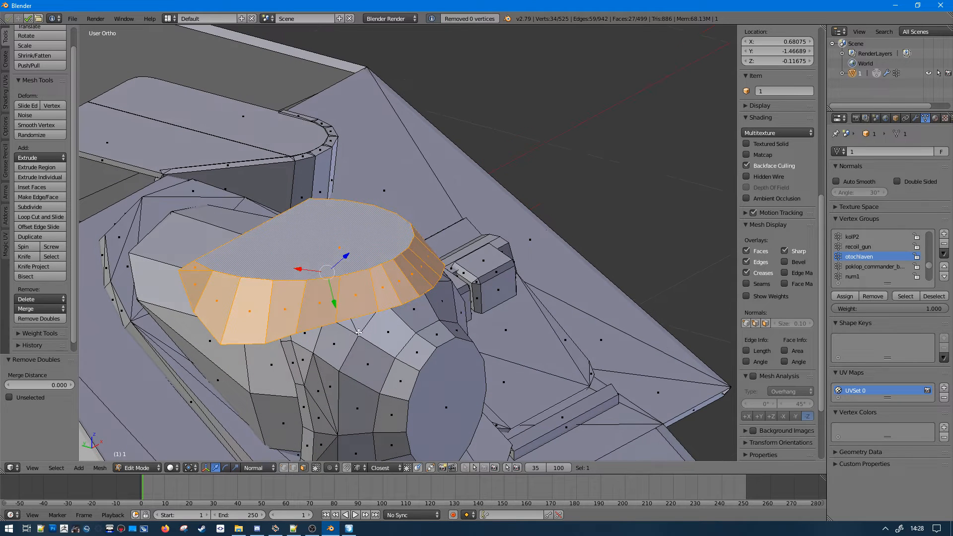
- Extend the selection from the cap to the linked faces of the mantlet body
{"action": "right_click", "coordinate": [409, 341], "text": "shift"}
{"action": "key", "text": "ctrl+i"}
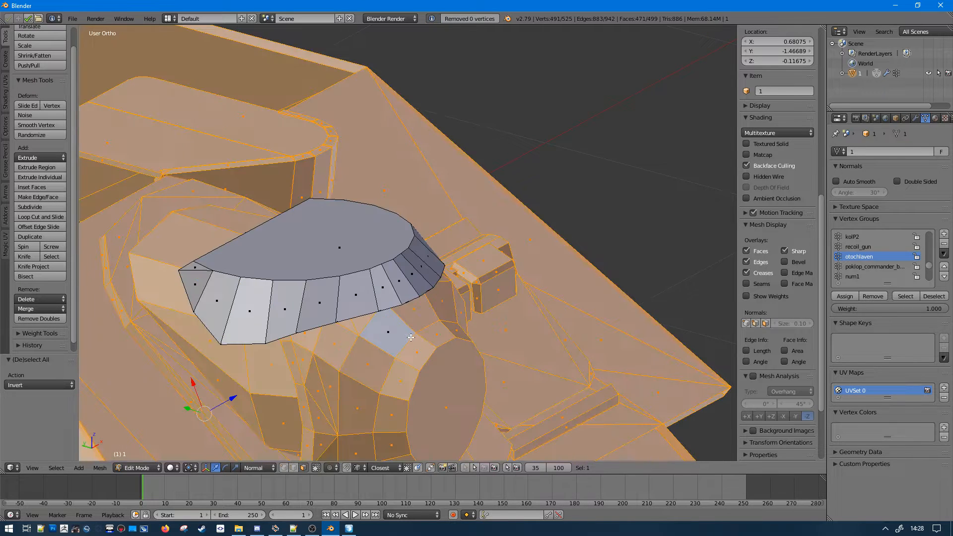
{"action": "key", "text": "ctrl+z"}
{"action": "right_click", "coordinate": [404, 354], "text": "shift"}
{"action": "key", "text": "ctrl+l"}
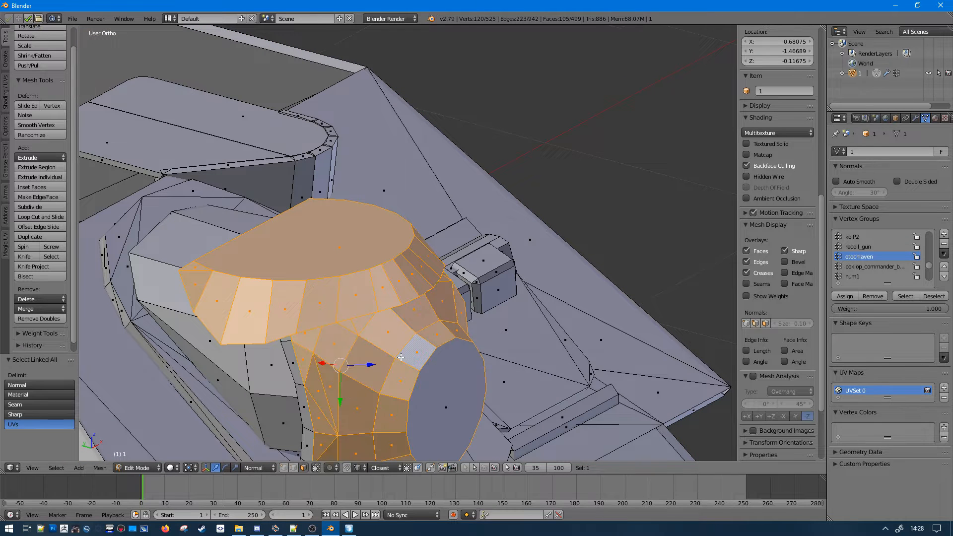
{"action": "key", "text": "ctrl+i"}
{"action": "middle_click_drag", "start_coordinate": [401, 358], "coordinate": [493, 321]}
{"action": "key", "text": "ctrl+z"}
- Extend the linked selection with the Normal delimit to include the round front face, and hide all other geometry
{"action": "middle_click_drag", "start_coordinate": [437, 331], "coordinate": [303, 343]}
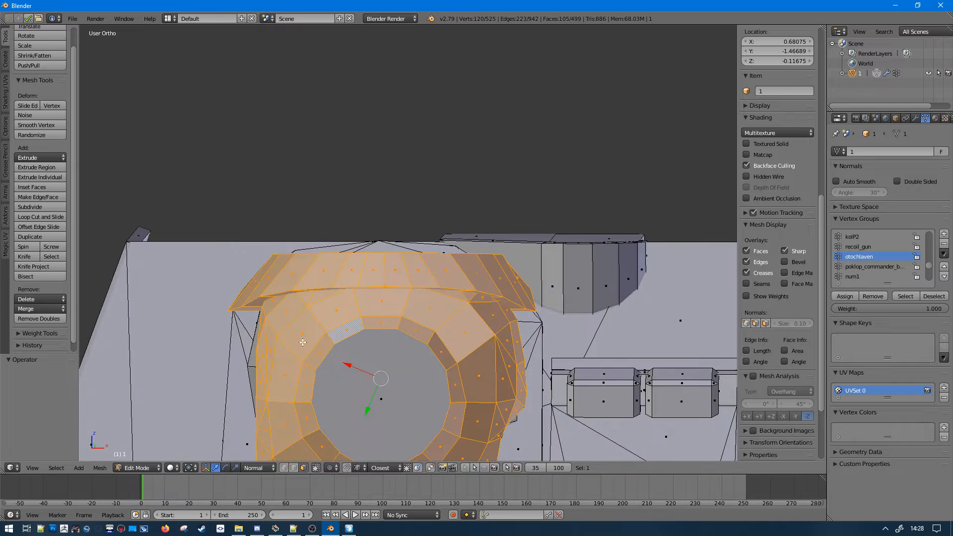
{"action": "key", "text": "ctrl+l"}
{"action": "left_click", "coordinate": [42, 384]}
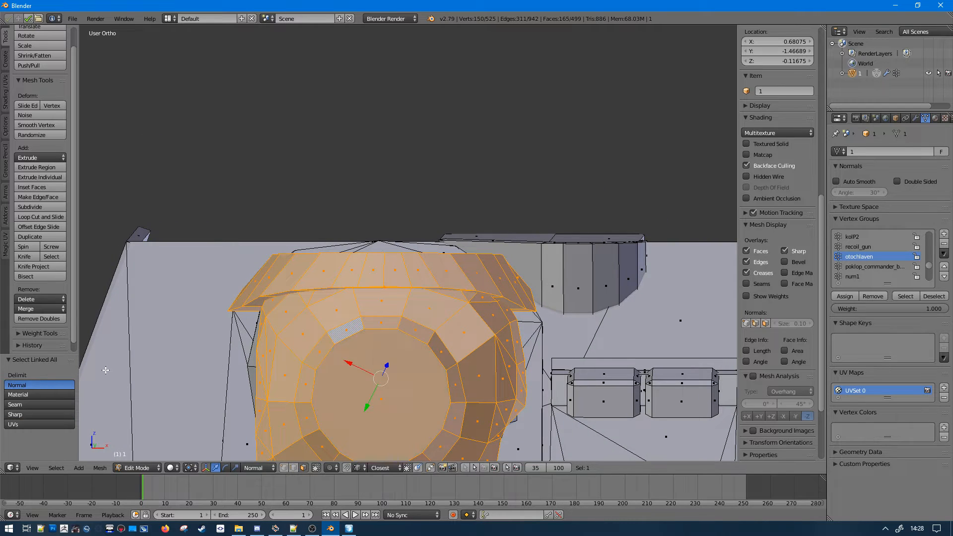
{"action": "middle_click_drag", "start_coordinate": [387, 343], "coordinate": [548, 347]}
{"action": "key", "text": "ctrl+i"}
{"action": "key", "text": "h"}
- Dissolve the edge loop surrounding the mantlet's round front face
{"action": "left_click", "coordinate": [449, 310]}
{"action": "right_click", "coordinate": [449, 311]}
{"action": "middle_click_drag", "start_coordinate": [415, 393], "coordinate": [419, 319]}
{"action": "key", "text": "a"}
{"action": "scroll", "coordinate": [449, 363], "scroll_direction": "up", "scroll_amount": 2}
{"action": "middle_click_drag", "start_coordinate": [342, 389], "coordinate": [397, 379]}
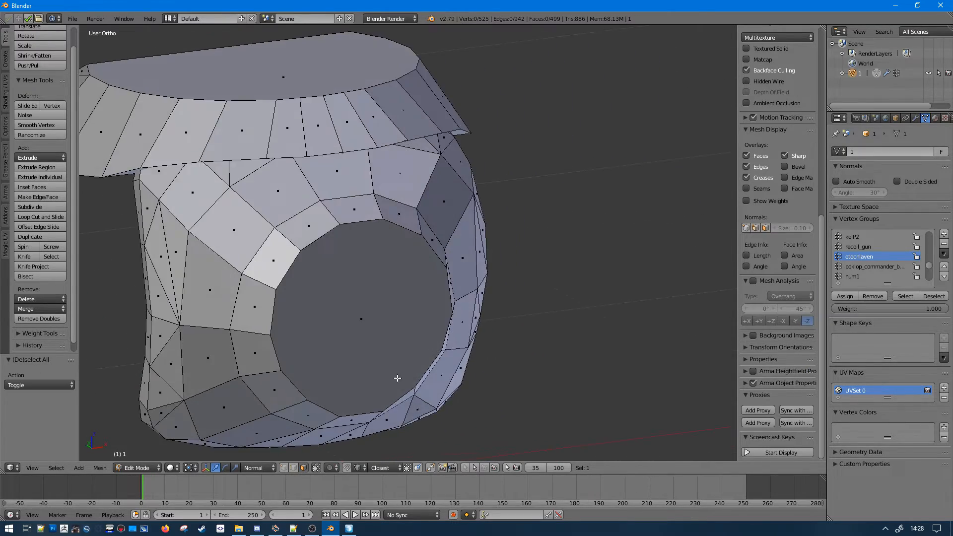
{"action": "right_click", "coordinate": [241, 307], "text": "alt"}
{"action": "key", "text": "ctrl+x"}
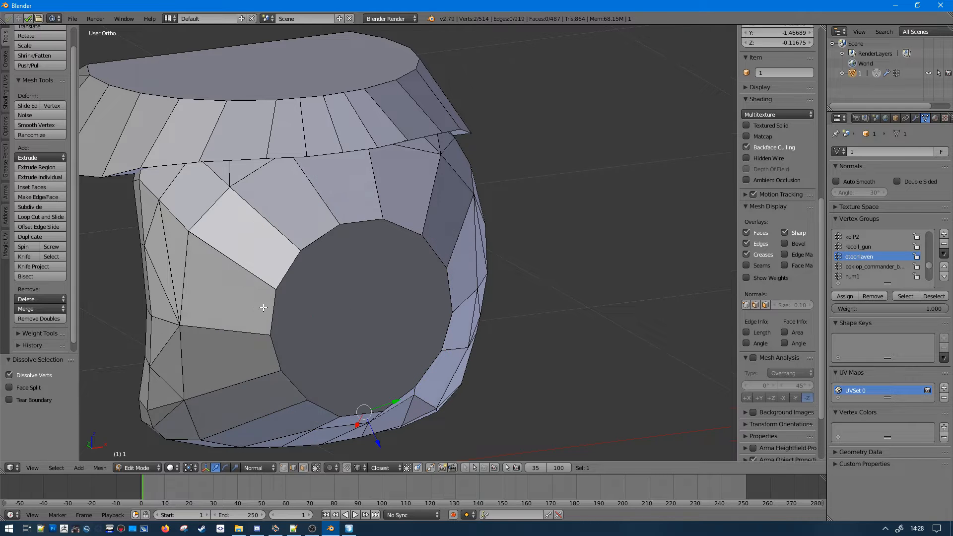
- Dissolve the surplus edges on the lower mantlet body below the round front face
{"action": "scroll", "coordinate": [258, 294], "scroll_direction": "down", "scroll_amount": 3}
{"action": "middle_click_drag", "start_coordinate": [257, 294], "coordinate": [503, 372]}
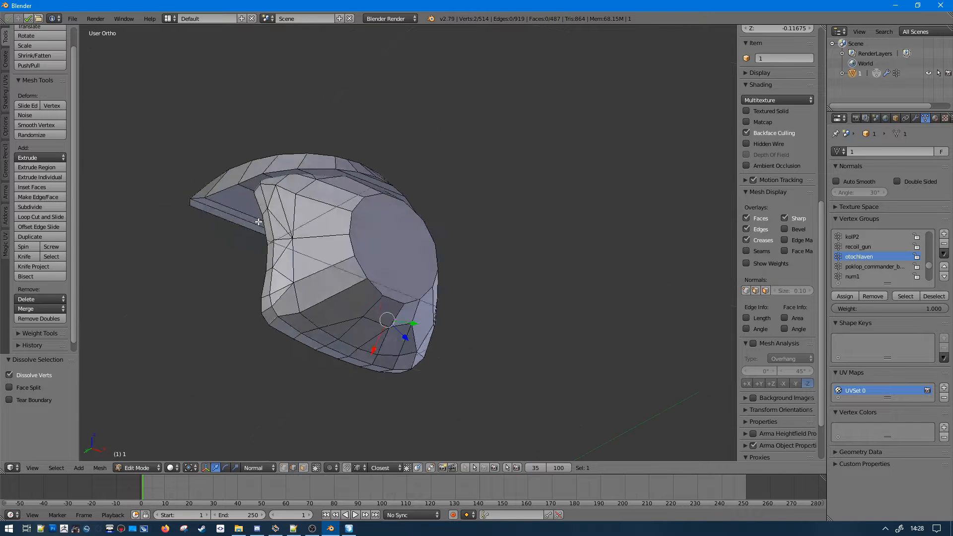
{"action": "key", "text": "ctrl+z"}
{"action": "key", "text": "ctrl+x"}
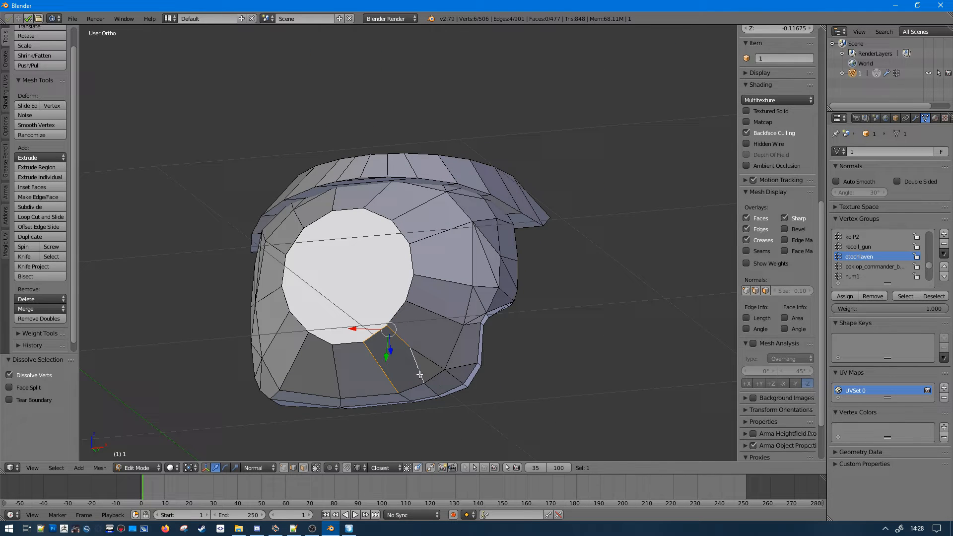
{"action": "key", "text": "a"}
{"action": "right_click", "coordinate": [417, 374]}
{"action": "right_click", "coordinate": [466, 363], "text": "ctrl"}
{"action": "key", "text": "ctrl+x"}
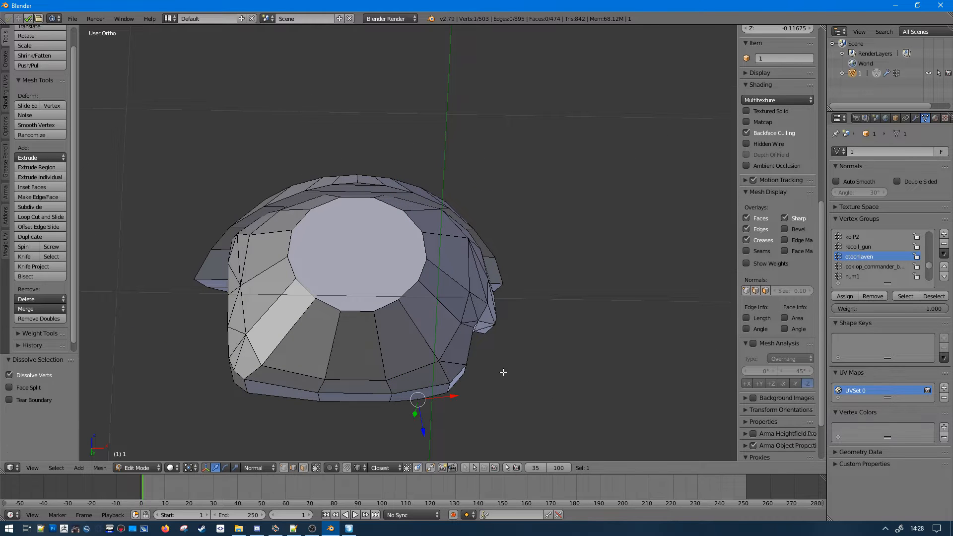
{"action": "key", "text": "KP_7"}
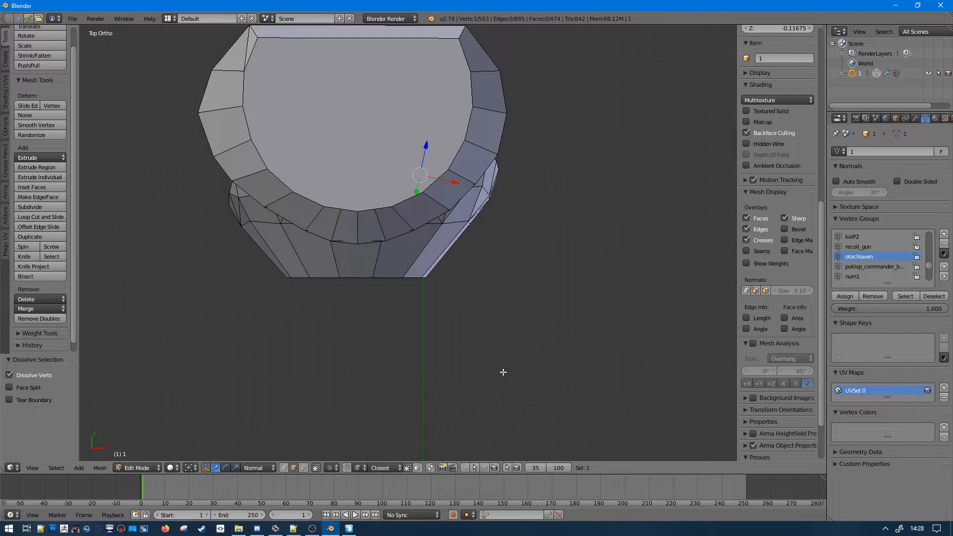
{"action": "key", "text": "KP_1"}
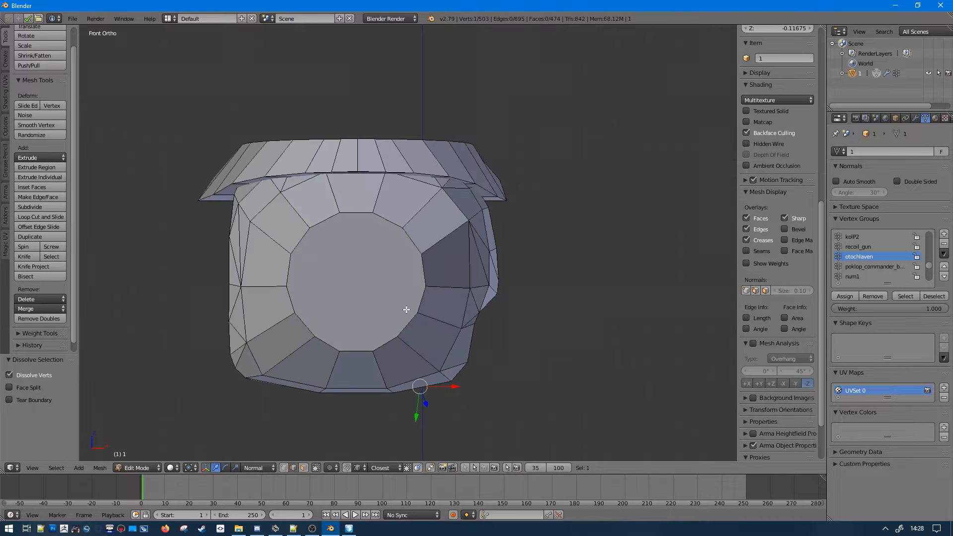
{"action": "middle_click_drag", "start_coordinate": [380, 322], "coordinate": [471, 328]}
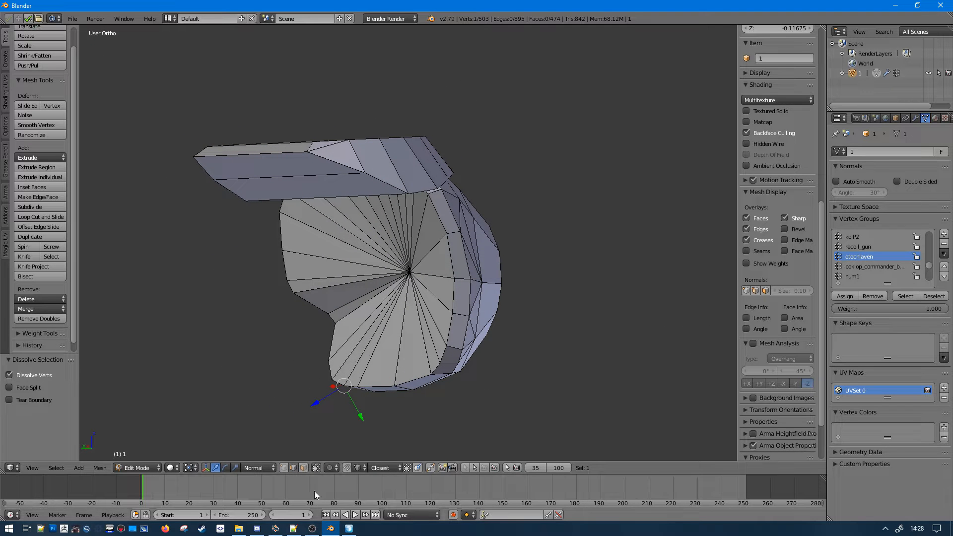
- Try to delete the fan-shaped inner cap faces of the mantlet together with the narrow rim strip around them
{"action": "left_click", "coordinate": [303, 467]}
{"action": "key", "text": "c"}
{"action": "key", "text": "c"}
{"action": "left_click", "coordinate": [390, 271]}
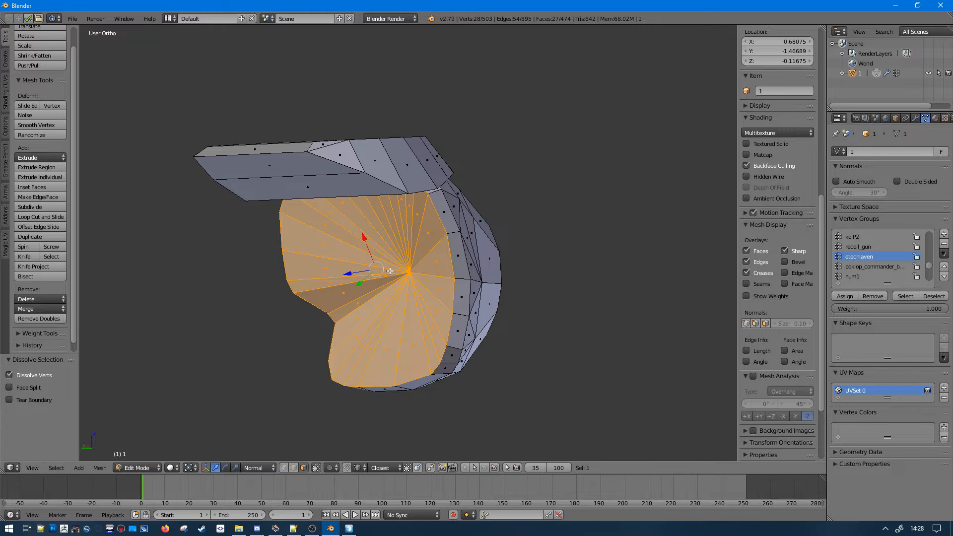
{"action": "key", "text": "KP_3"}
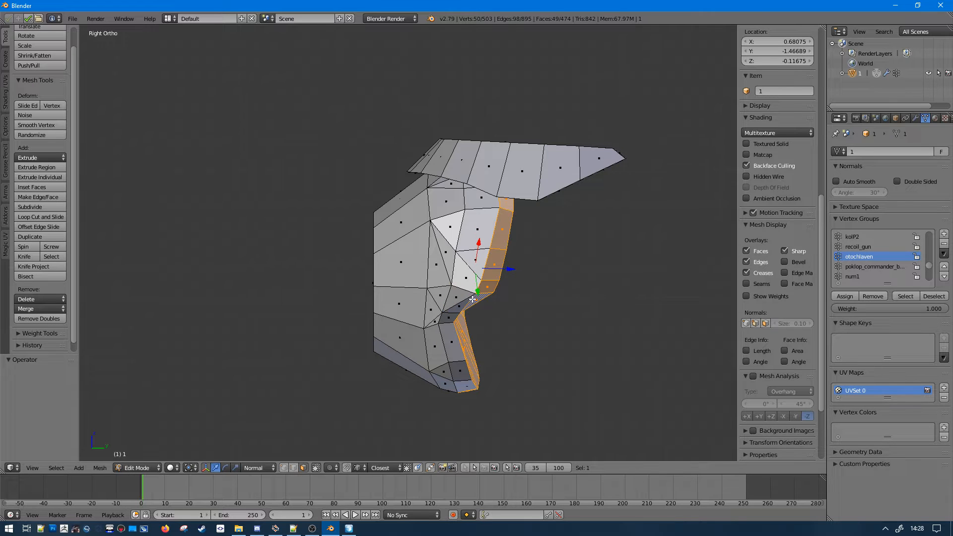
{"action": "left_click", "coordinate": [446, 336], "text": "ctrl"}
{"action": "left_click", "coordinate": [465, 384], "text": "ctrl"}
{"action": "middle_click_drag", "start_coordinate": [464, 384], "coordinate": [258, 364]}
{"action": "key", "text": "z"}
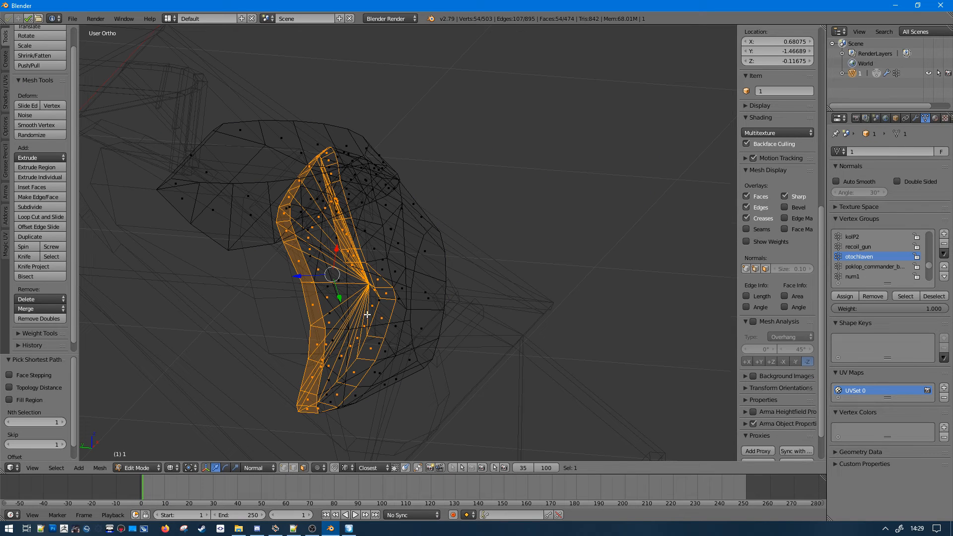
{"action": "key", "text": "x"}
{"action": "left_click", "coordinate": [367, 315]}
{"action": "key", "text": "z"}
{"action": "mouse_move", "coordinate": [368, 314]}
{"action": "middle_mouse_down"}
{"action": "mouse_move", "coordinate": [428, 287]}
{"action": "mouse_move", "coordinate": [385, 330]}
{"action": "middle_mouse_up"}
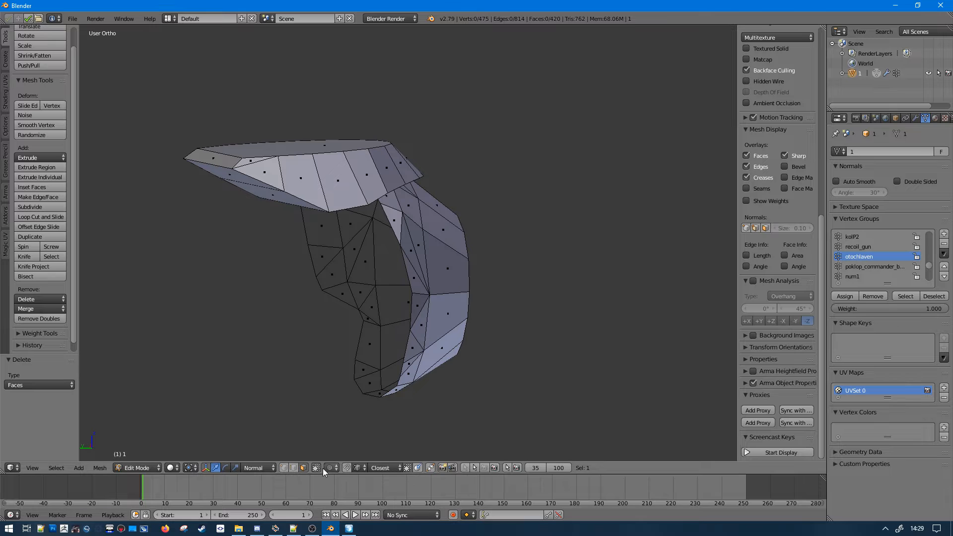
- Try to fill the open inner border of the mantlet shell along the notch with a new face
{"action": "right_click", "coordinate": [351, 374]}
{"action": "right_click", "coordinate": [336, 301], "text": "ctrl"}
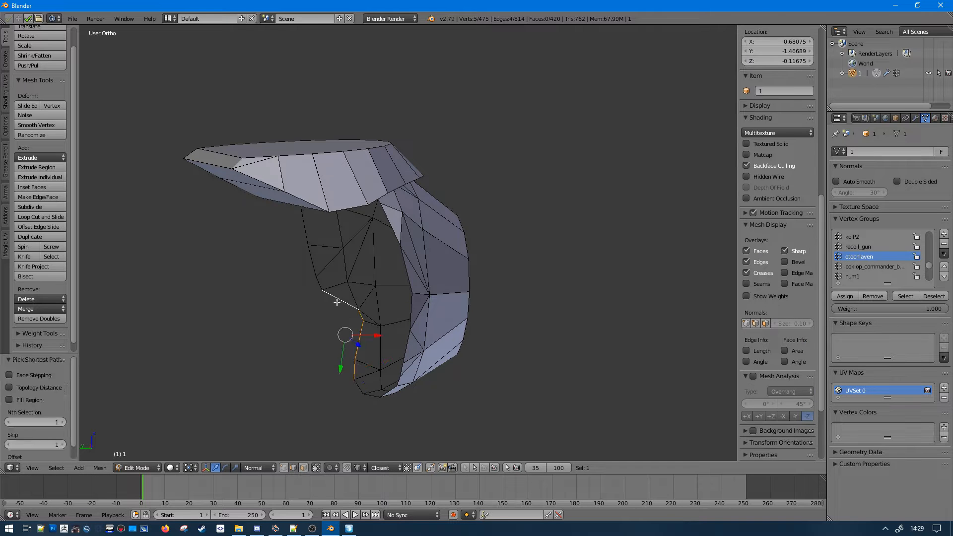
{"action": "key", "text": "f"}
{"action": "middle_click_drag", "start_coordinate": [327, 351], "coordinate": [436, 290]}
{"action": "key", "text": "a"}
{"action": "key", "text": "ctrl+Tab"}
{"action": "key", "text": "3"}
{"action": "key", "text": "alt+h"}
{"action": "key", "text": "a"}
{"action": "middle_click_drag", "start_coordinate": [502, 283], "coordinate": [629, 270]}
{"action": "key", "text": "a"}
{"action": "right_click", "coordinate": [499, 281]}
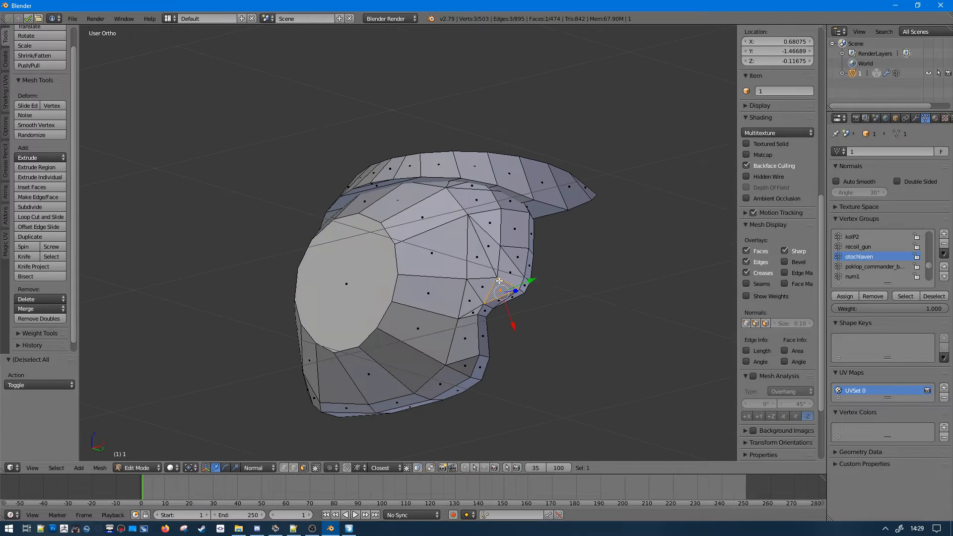
{"action": "key", "text": "ctrl+l"}
{"action": "key", "text": "a"}
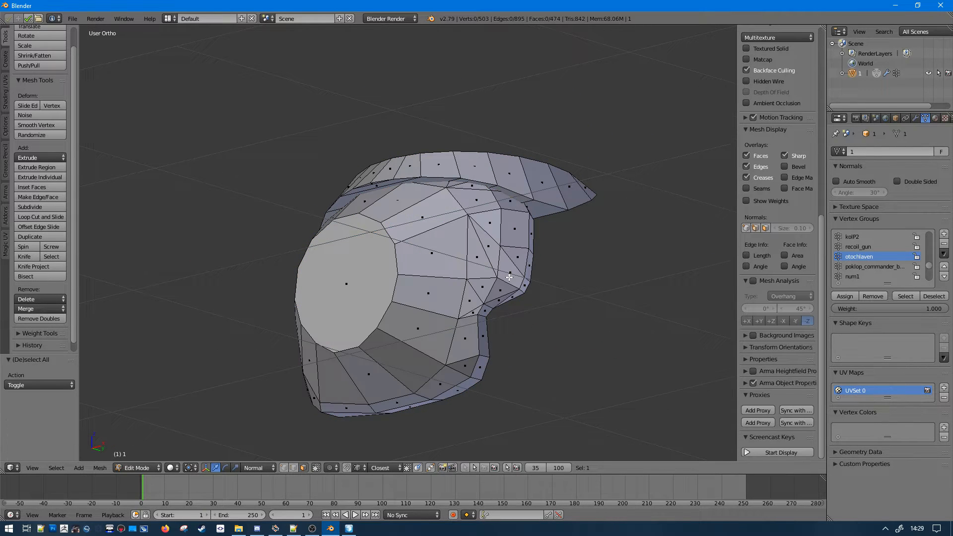
{"action": "right_click", "coordinate": [487, 251]}
{"action": "middle_click_drag", "start_coordinate": [488, 251], "coordinate": [406, 278]}
{"action": "key", "text": "a"}
{"action": "right_click", "coordinate": [454, 241]}
{"action": "key", "text": "a"}
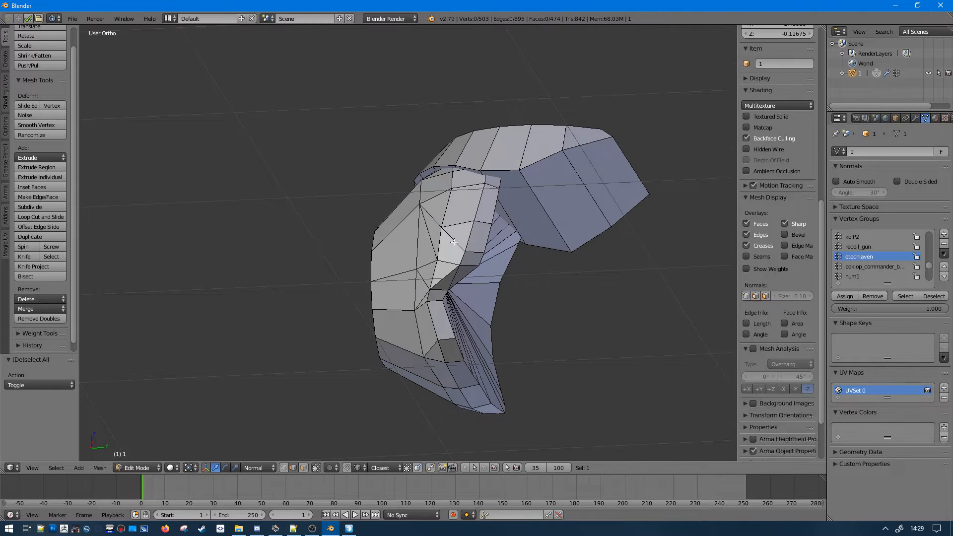
- Dissolve the surplus edge paths running across the side of the mantlet body and its rear rim
{"action": "right_click", "coordinate": [454, 241], "text": "alt"}
{"action": "middle_click_drag", "start_coordinate": [395, 243], "coordinate": [327, 303]}
{"action": "key", "text": "ctrl+x"}
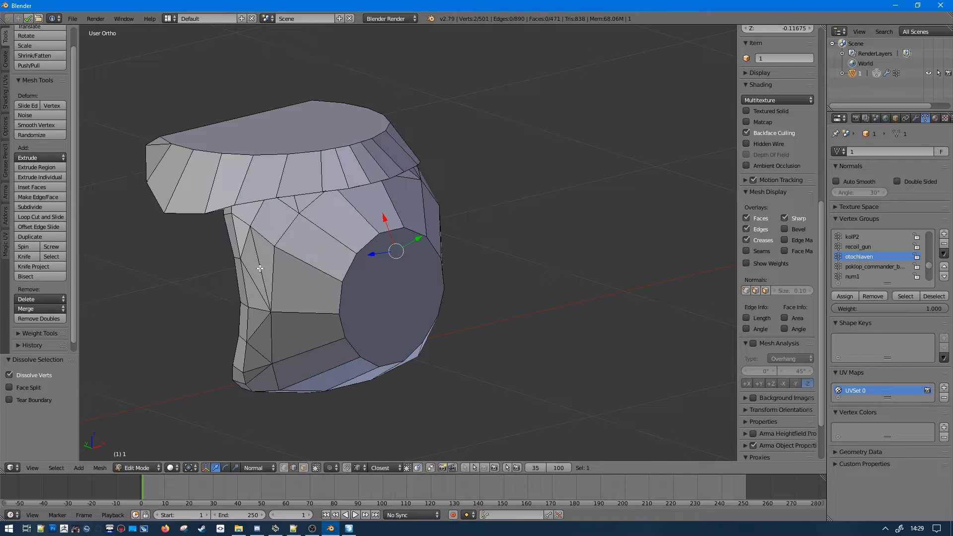
{"action": "middle_click_drag", "start_coordinate": [260, 268], "coordinate": [326, 236]}
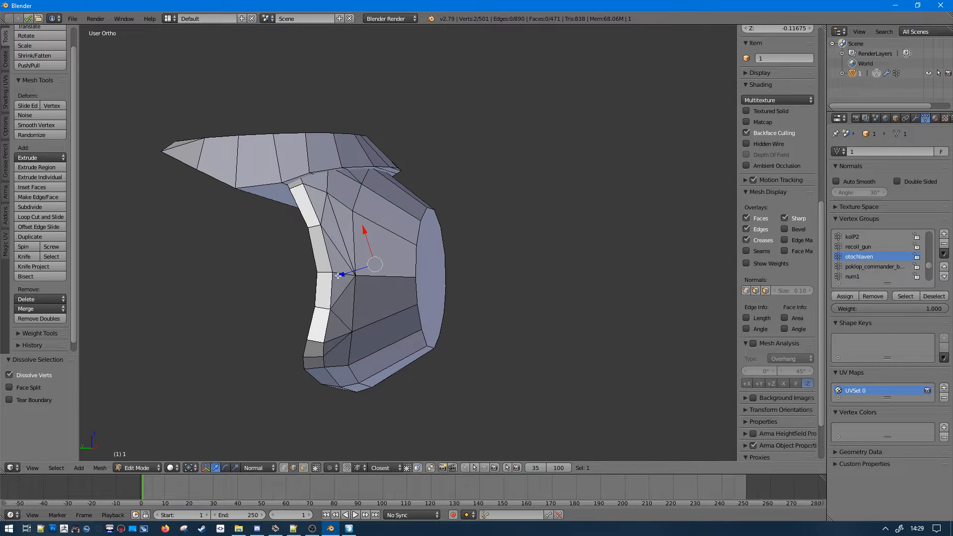
{"action": "middle_click_drag", "start_coordinate": [339, 305], "coordinate": [462, 304]}
{"action": "right_click", "coordinate": [276, 292]}
{"action": "right_click", "coordinate": [255, 305], "text": "shift"}
{"action": "right_click", "coordinate": [459, 290], "text": "shift"}
{"action": "key", "text": "ctrl+x"}
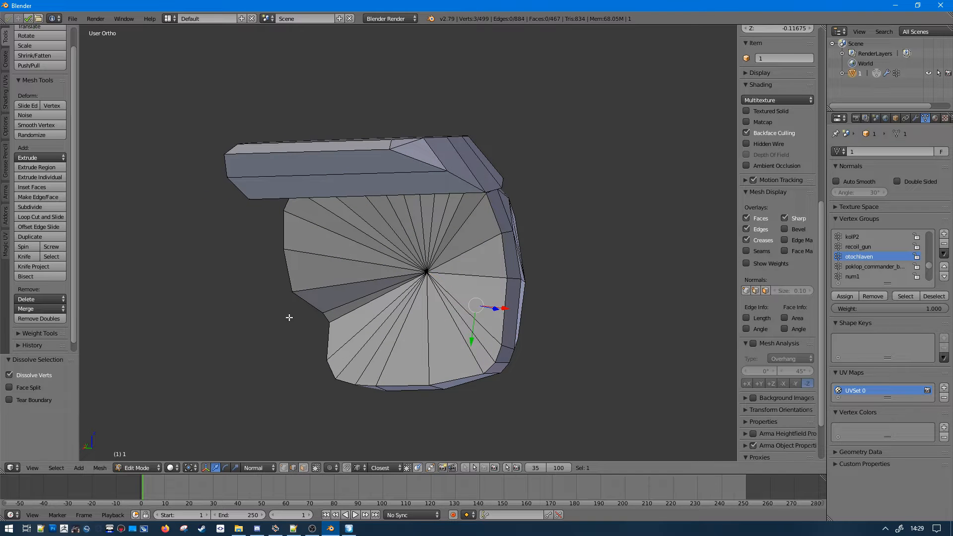
- Dissolve the diagonal and surplus edges on the un-notched side of the mantlet body, between the round front face and rear rim
{"action": "middle_click_drag", "start_coordinate": [290, 318], "coordinate": [140, 323]}
{"action": "right_click", "coordinate": [259, 263], "text": "shift"}
{"action": "right_click", "coordinate": [256, 230], "text": "shift"}
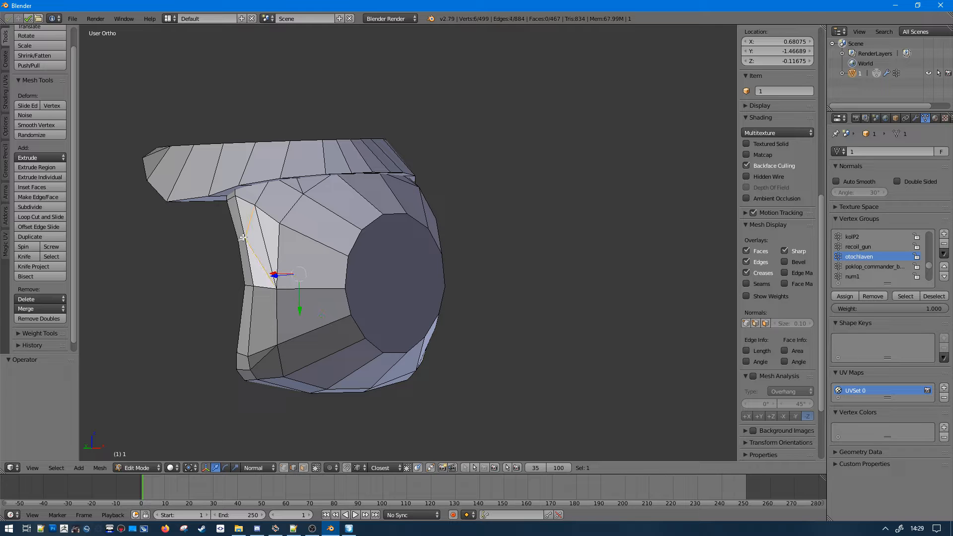
{"action": "key", "text": "ctrl+x"}
{"action": "middle_click_drag", "start_coordinate": [243, 238], "coordinate": [339, 234]}
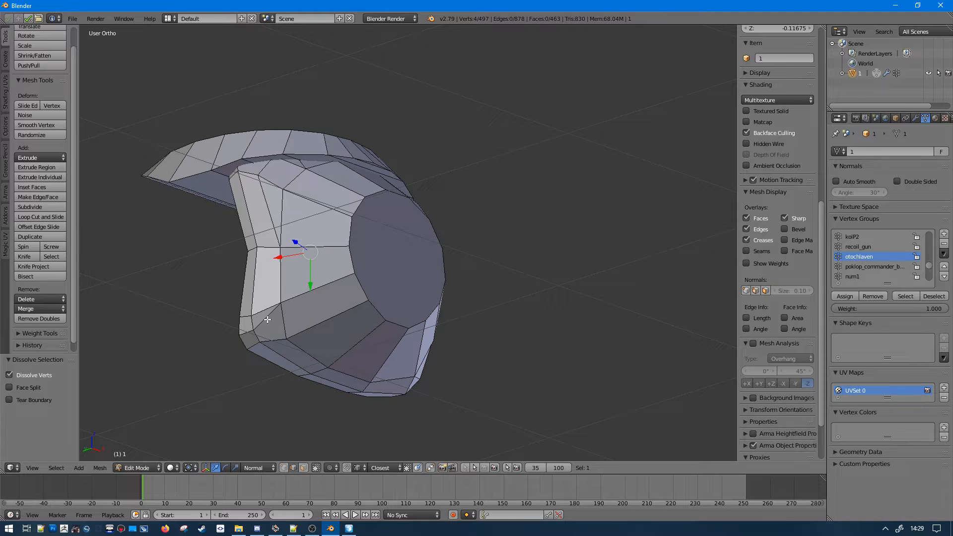
{"action": "key", "text": "ctrl+x"}
- Try to dissolve the edge path through the lower corner of the mantlet body on the notched side
{"action": "middle_click_drag", "start_coordinate": [263, 325], "coordinate": [149, 338]}
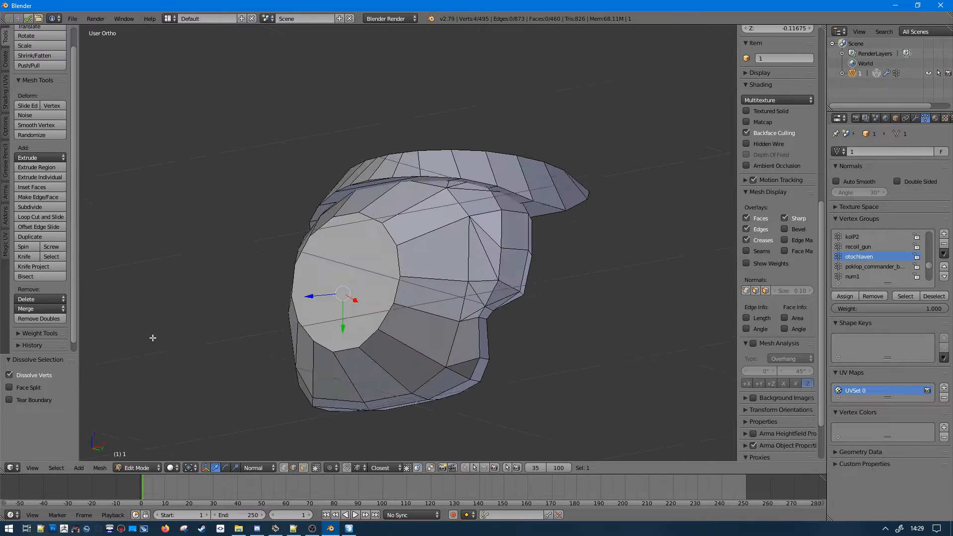
{"action": "right_click", "coordinate": [454, 360], "text": "alt+shift"}
{"action": "key", "text": "ctrl+x"}
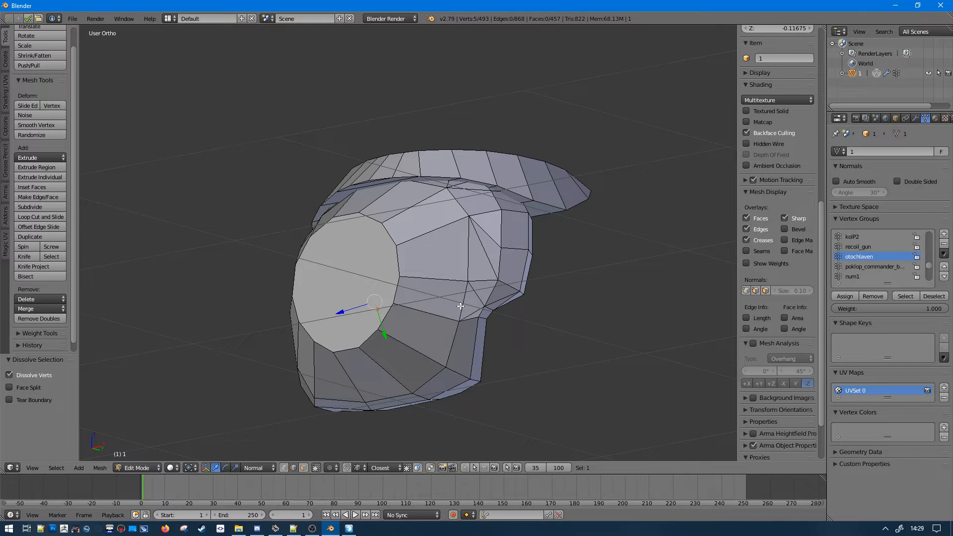
{"action": "middle_click_drag", "start_coordinate": [461, 306], "coordinate": [505, 310]}
{"action": "key", "text": "ctrl+z"}
{"action": "key", "text": "a"}
{"action": "right_click", "coordinate": [452, 377], "text": "alt+shift"}
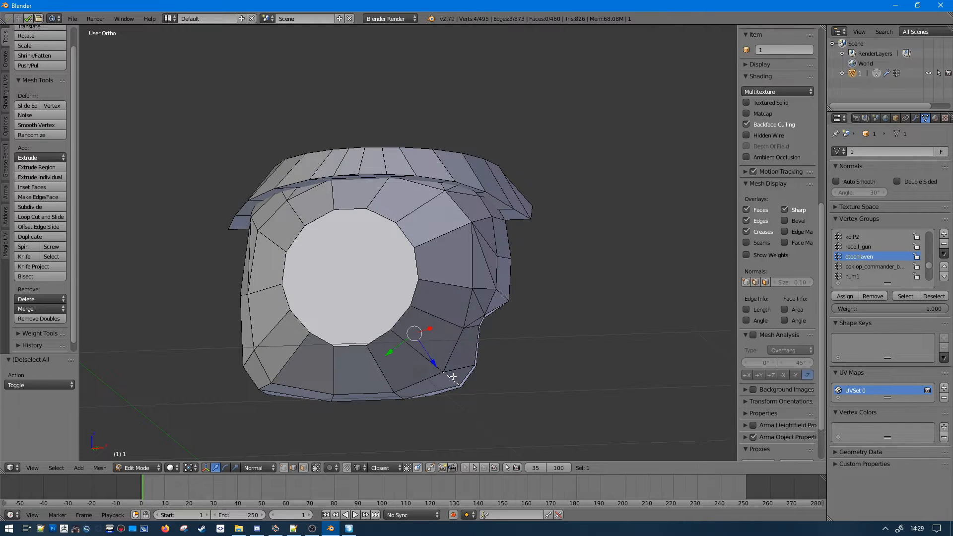
{"action": "key", "text": "a"}
- Dissolve the surplus edges around the notch on the side and rear rim of the mantlet body
{"action": "middle_click_drag", "start_coordinate": [453, 376], "coordinate": [468, 346]}
{"action": "right_click", "coordinate": [470, 309], "text": "alt"}
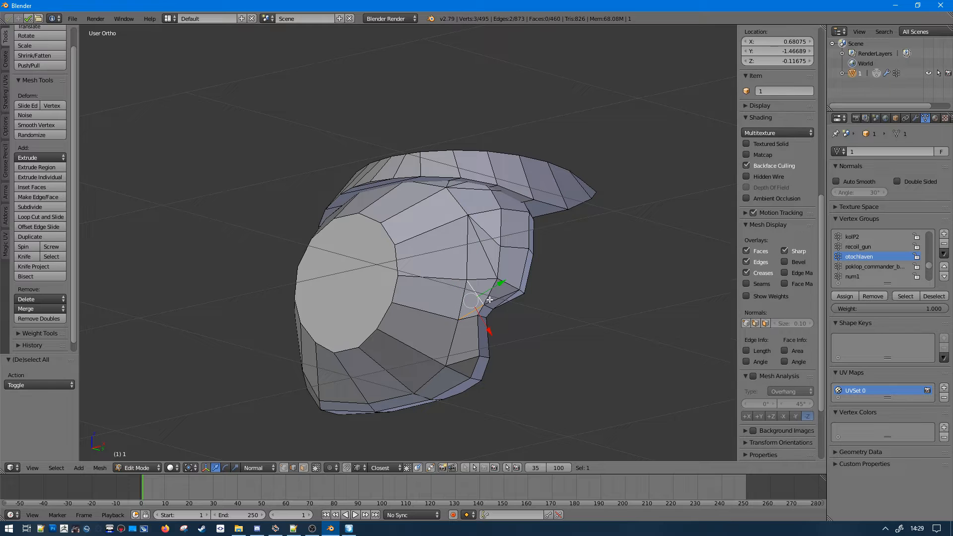
{"action": "right_click", "coordinate": [489, 308], "text": "shift"}
{"action": "middle_click_drag", "start_coordinate": [488, 308], "coordinate": [377, 289]}
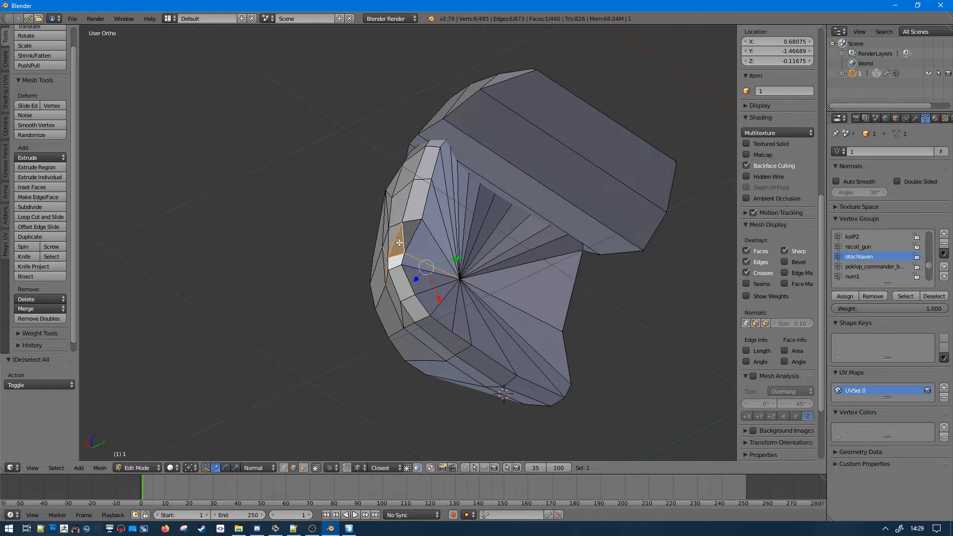
{"action": "key", "text": "ctrl+x"}
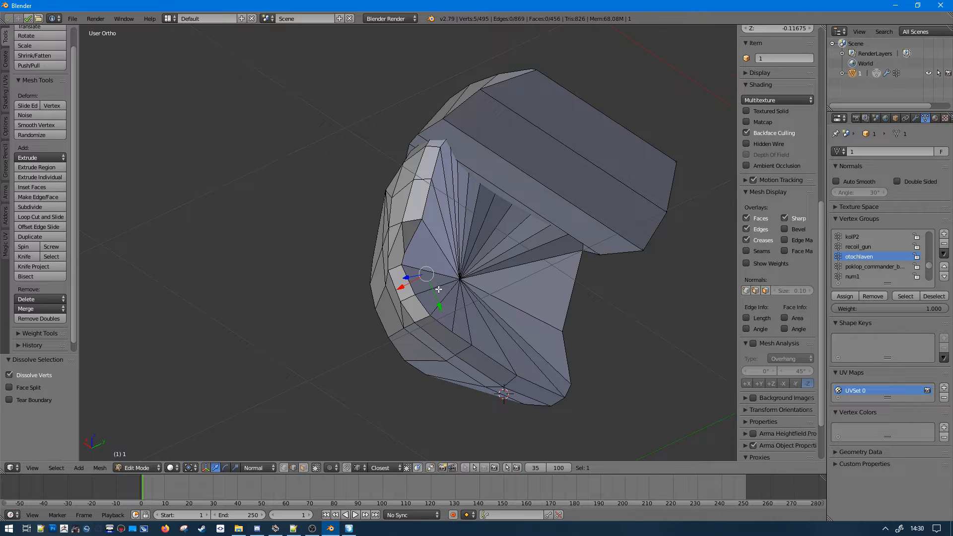
{"action": "middle_click_drag", "start_coordinate": [439, 290], "coordinate": [505, 299]}
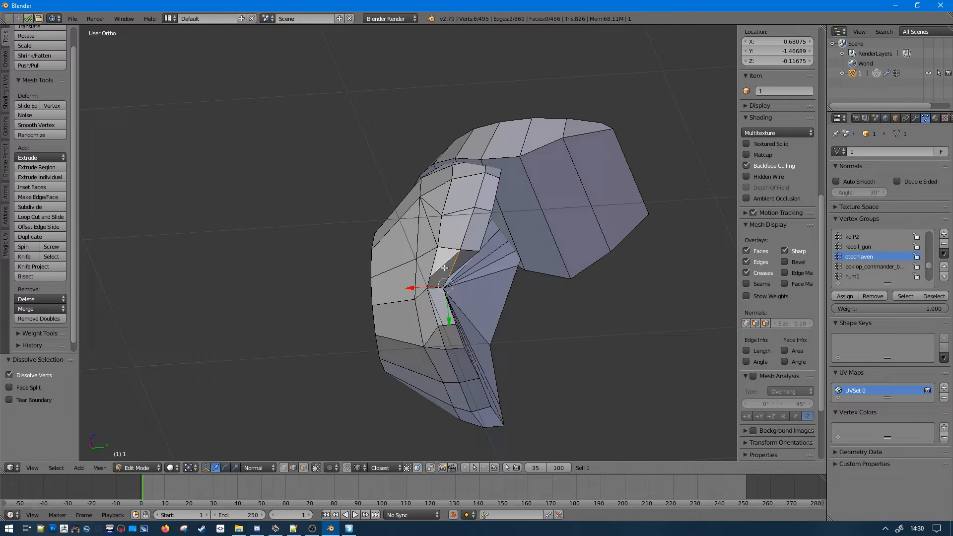
{"action": "key", "text": "ctrl+x"}
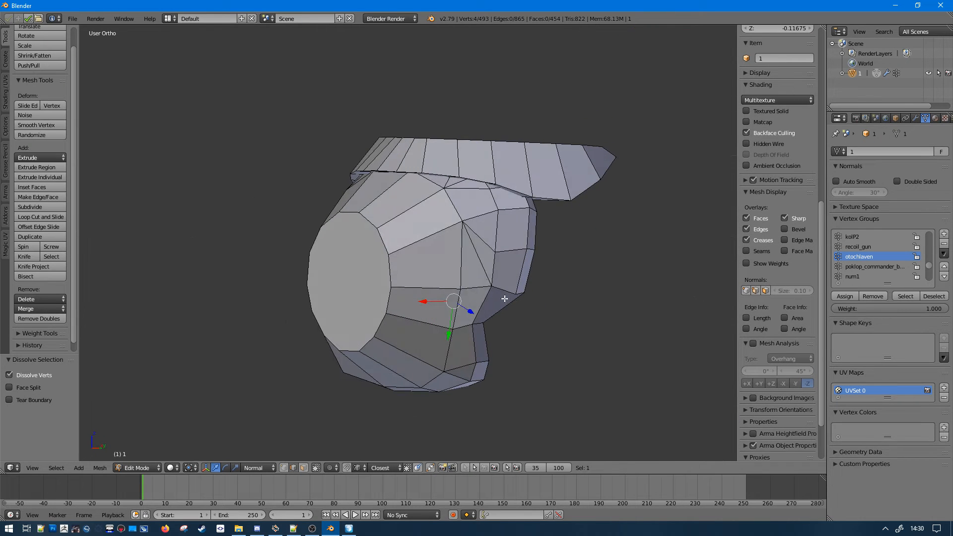
- Dissolve the diagonal edge on the side face above the notch and the crosswise edge path leading to the rear rim
{"action": "right_click", "coordinate": [480, 262]}
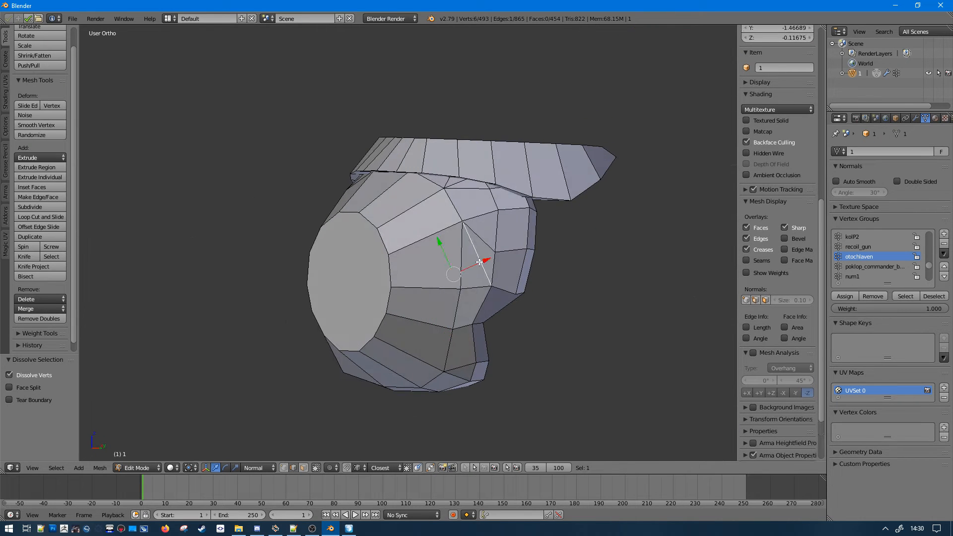
{"action": "key", "text": "ctrl+x"}
{"action": "key", "text": "a"}
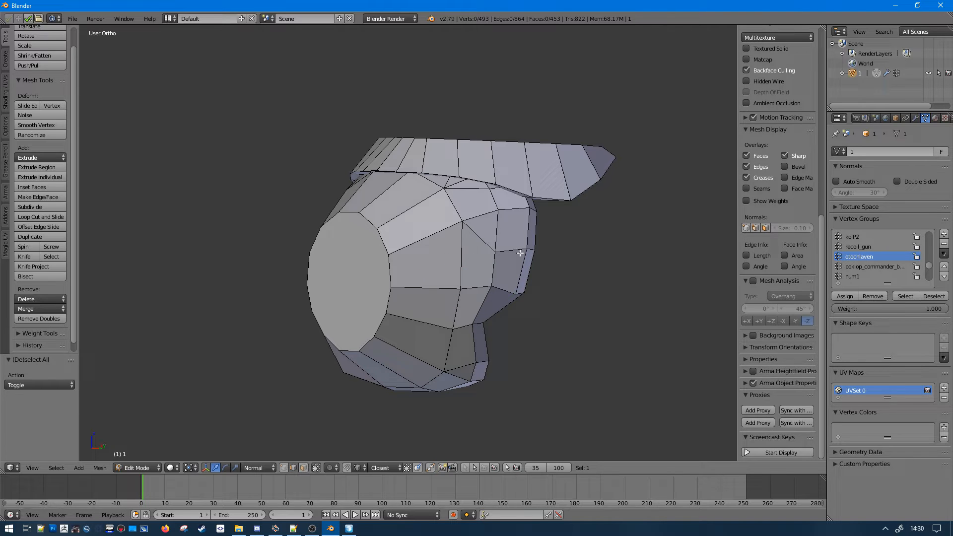
{"action": "right_click", "coordinate": [520, 254], "text": "alt"}
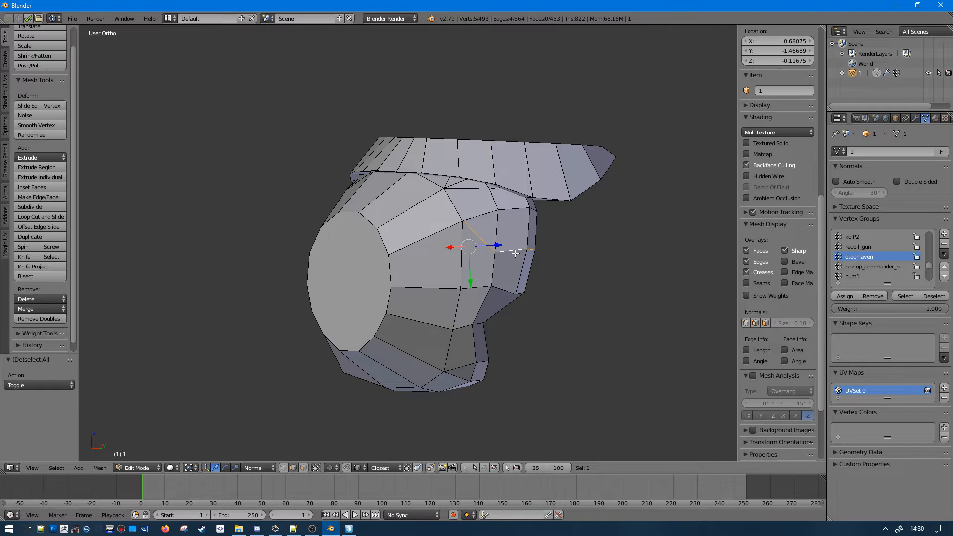
{"action": "middle_click_drag", "start_coordinate": [520, 253], "coordinate": [521, 204]}
{"action": "key", "text": "ctrl+x"}
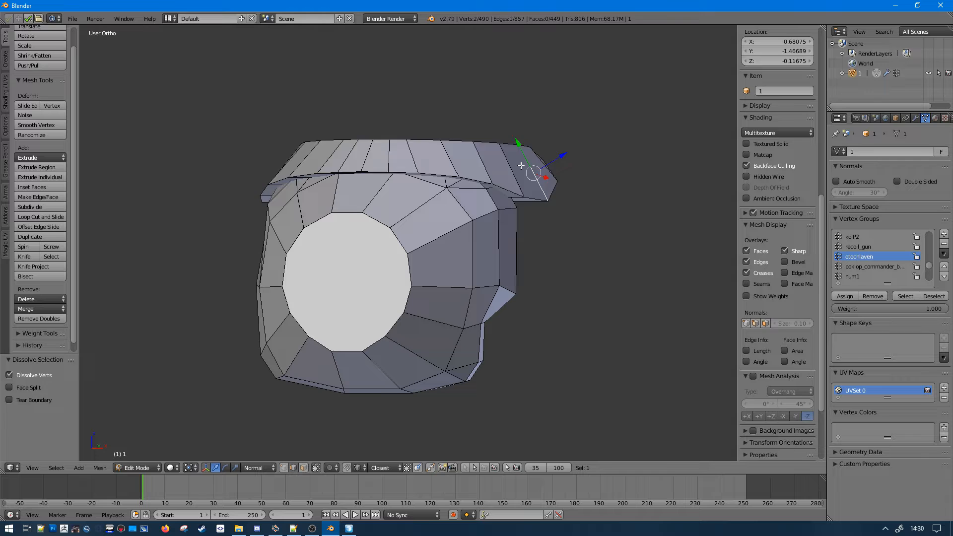
- Hide the overhanging visor plate above the mantlet body
{"action": "key", "text": "h"}
{"action": "right_click", "coordinate": [489, 171], "text": "alt"}
{"action": "key", "text": "a"}
- Dissolve the diagonal and surplus lengthwise edges across the top of the mantlet body
{"action": "right_click", "coordinate": [368, 152]}
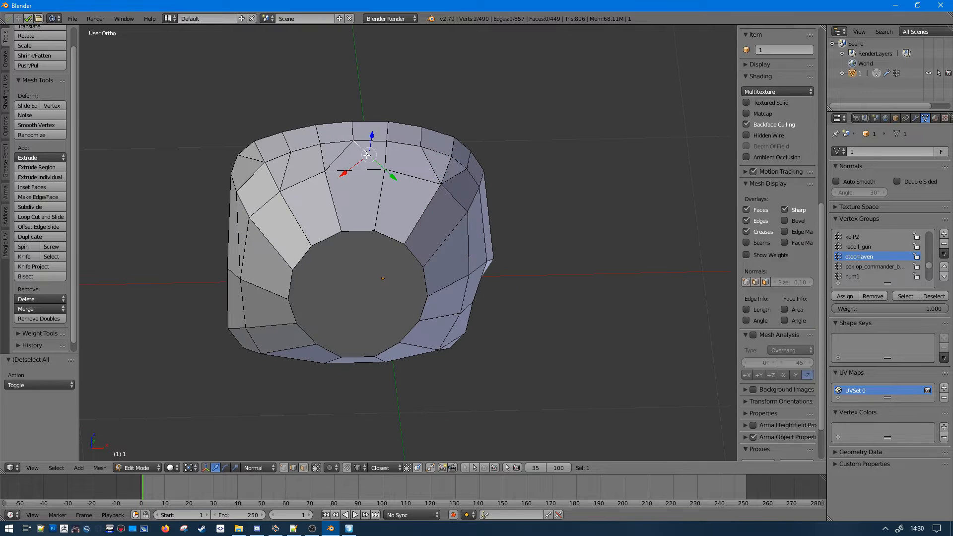
{"action": "right_click", "coordinate": [344, 151], "text": "shift"}
{"action": "middle_click_drag", "start_coordinate": [352, 135], "coordinate": [407, 208]}
{"action": "key", "text": "ctrl+x"}
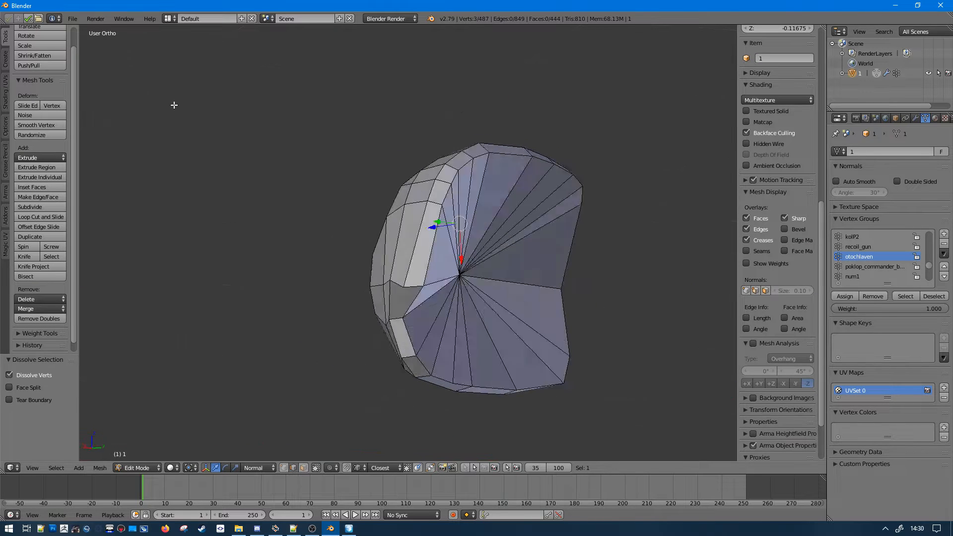
{"action": "right_click", "coordinate": [448, 178], "text": "alt+shift"}
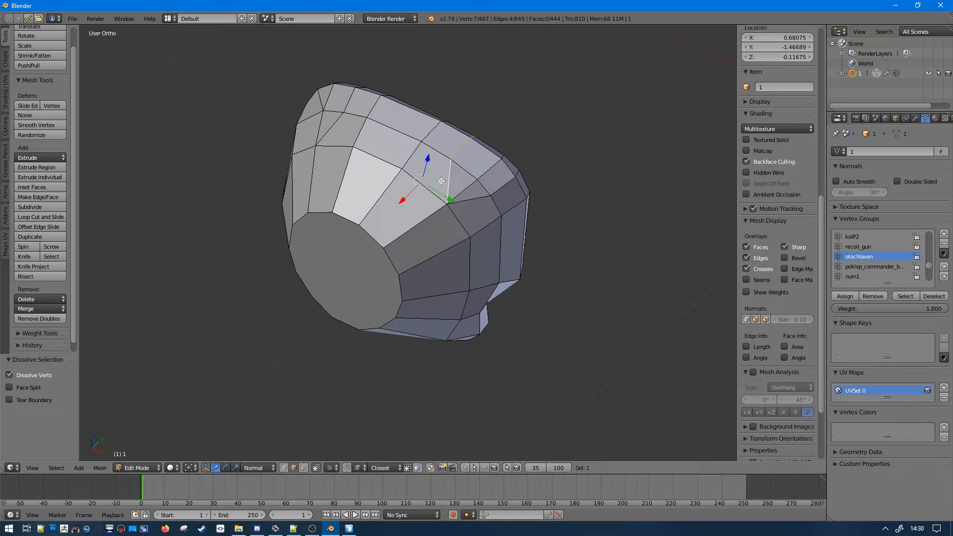
{"action": "middle_click_drag", "start_coordinate": [449, 178], "coordinate": [397, 155]}
{"action": "key", "text": "ctrl+x"}
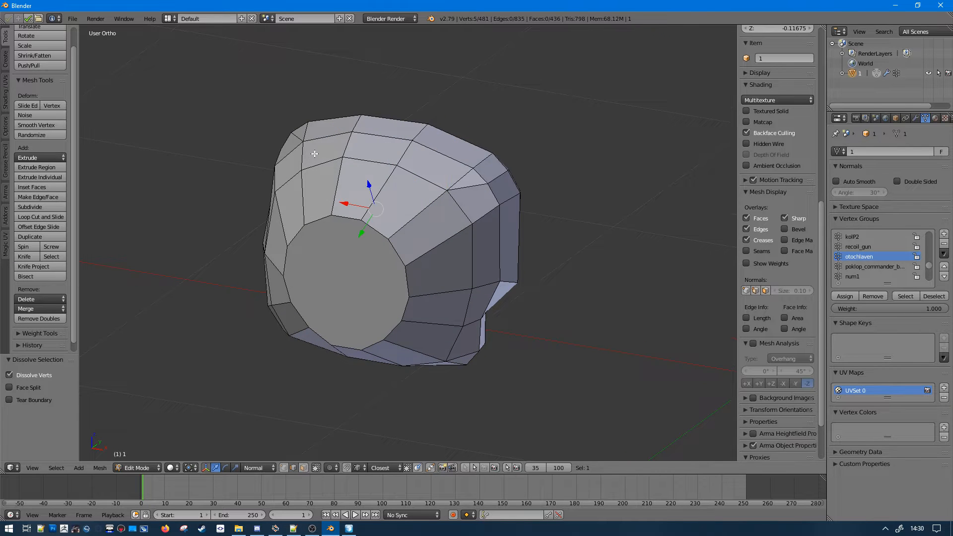
- Dissolve the surplus edge paths at both upper corners of the mantlet body
{"action": "middle_click_drag", "start_coordinate": [314, 154], "coordinate": [375, 155]}
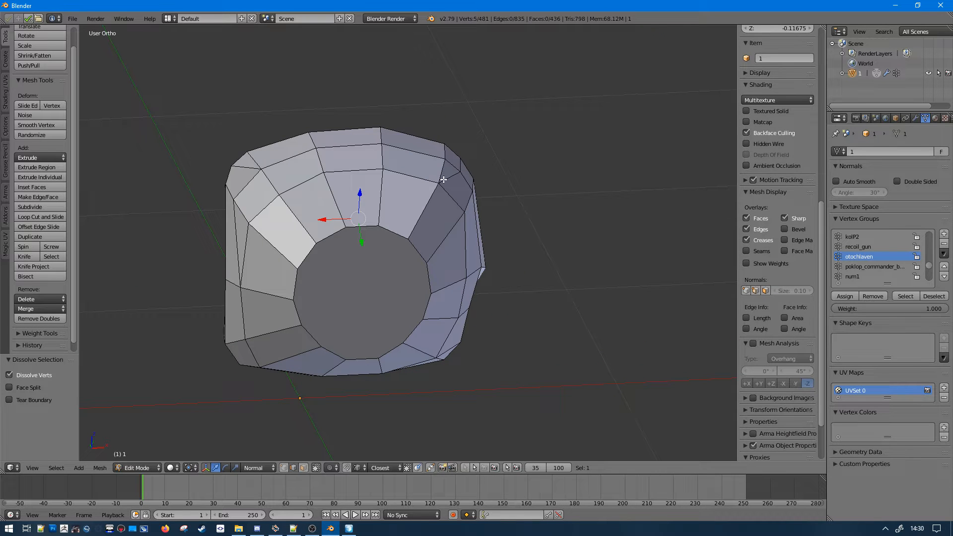
{"action": "right_click", "coordinate": [443, 179], "text": "alt+shift"}
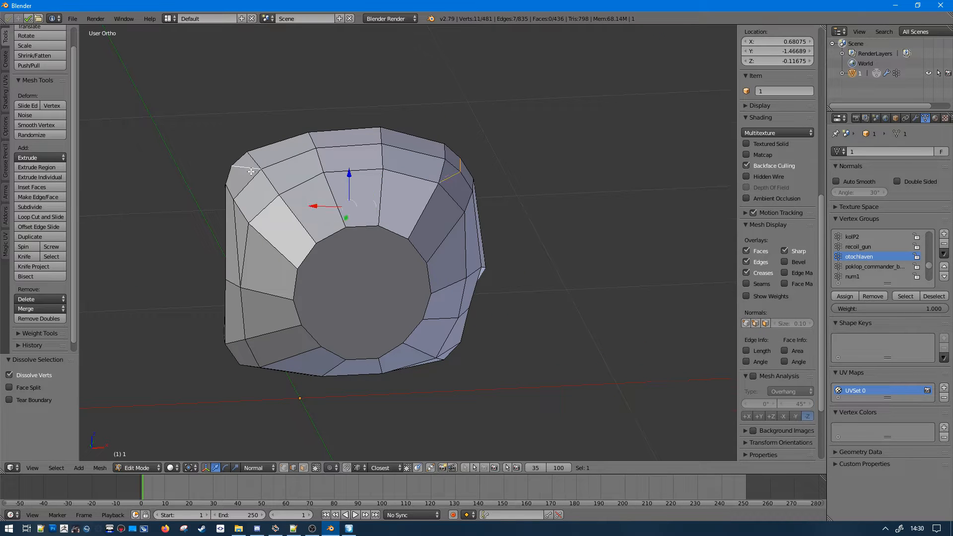
{"action": "middle_click_drag", "start_coordinate": [251, 171], "coordinate": [433, 173]}
{"action": "key", "text": "ctrl+x"}
- Try to dissolve the edge loop around the mantlet body just in front of the rear rim
{"action": "middle_click_drag", "start_coordinate": [536, 194], "coordinate": [586, 270]}
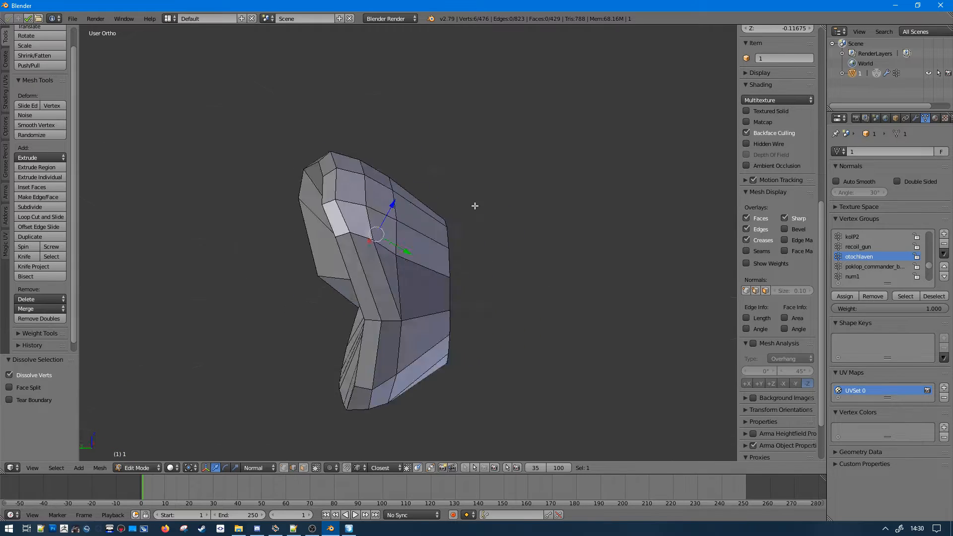
{"action": "right_click", "coordinate": [296, 242], "text": "alt+shift"}
{"action": "key", "text": "a"}
{"action": "right_click", "coordinate": [277, 226]}
{"action": "middle_click_drag", "start_coordinate": [277, 226], "coordinate": [346, 247]}
{"action": "right_click", "coordinate": [488, 272], "text": "alt"}
{"action": "key", "text": "ctrl+x"}
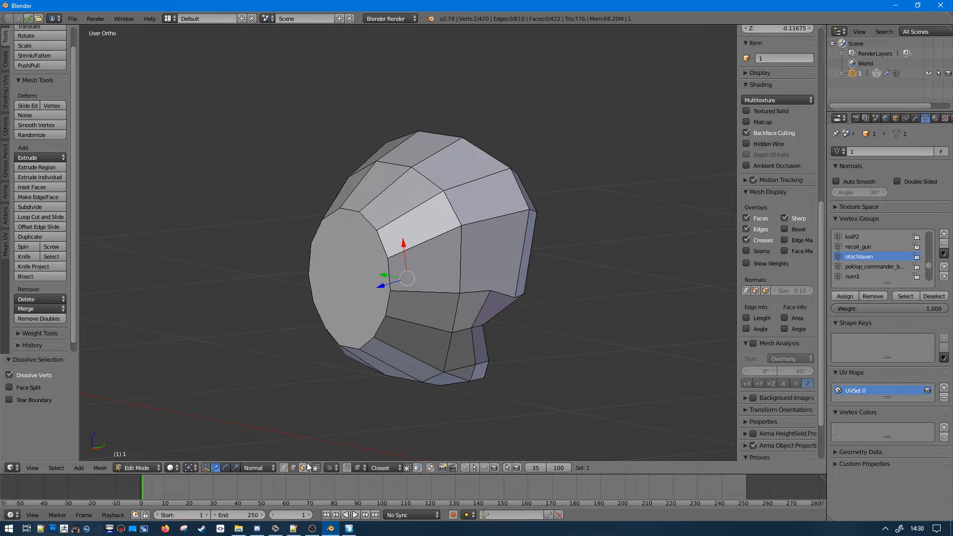
- Try to triangulate the large side face above the notch, and undo back past the edge loop dissolve
{"action": "left_click", "coordinate": [305, 467]}
{"action": "right_click", "coordinate": [499, 279]}
{"action": "key", "text": "ctrl+t"}
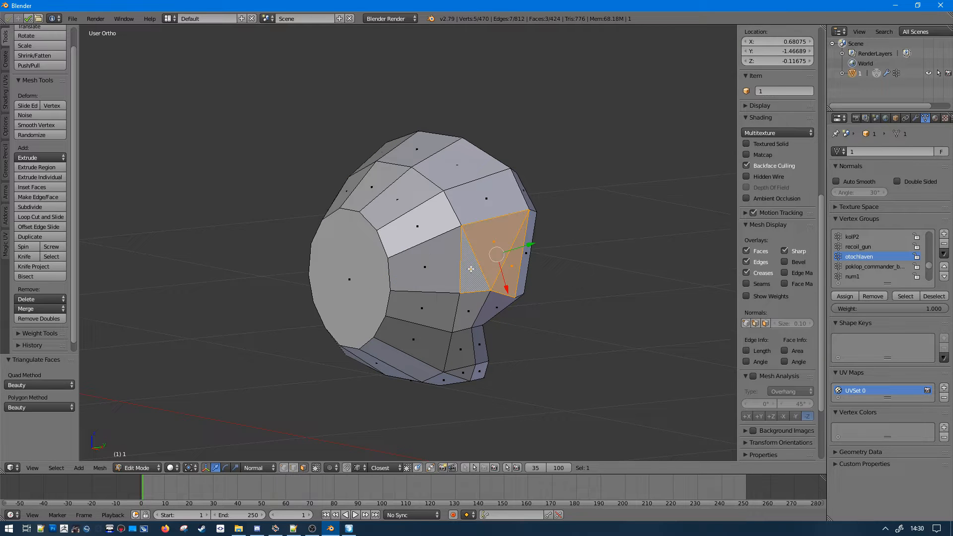
{"action": "key", "text": "a"}
{"action": "middle_click_drag", "start_coordinate": [404, 289], "coordinate": [314, 377]}
{"action": "key", "text": "ctrl+z"}
{"action": "key", "text": "a"}
{"action": "key", "text": "a"}
- Cut a diagonal edge with the Knife across the side face above the notch, from its lower front corner to its upper rear corner
{"action": "right_click", "coordinate": [258, 307]}
{"action": "middle_click_drag", "start_coordinate": [257, 307], "coordinate": [139, 303]}
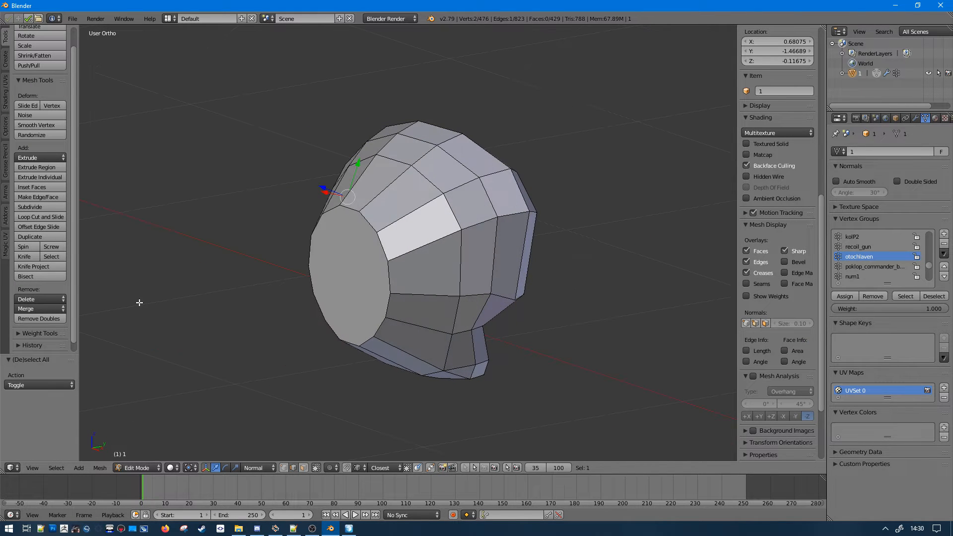
{"action": "key", "text": "k"}
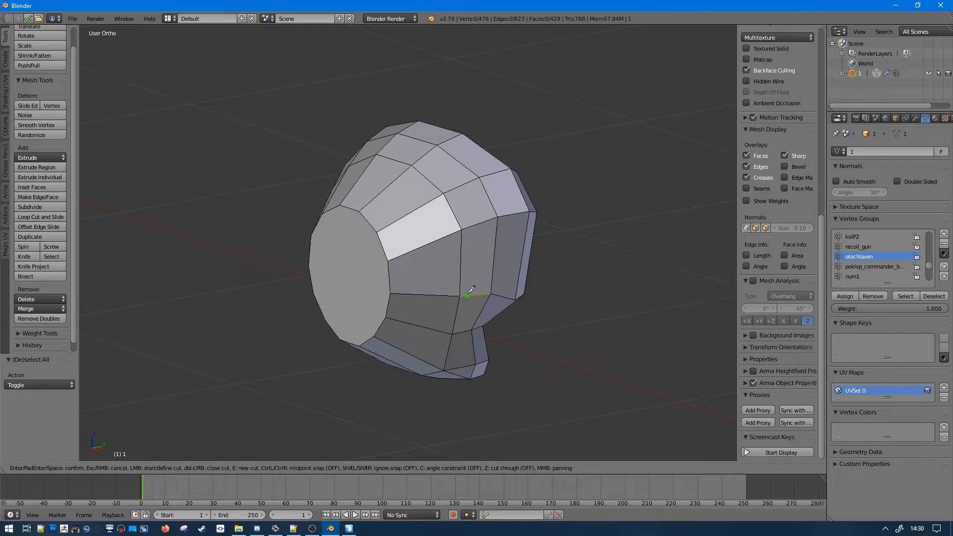
{"action": "left_click", "coordinate": [498, 217]}
{"action": "key", "text": "Return"}
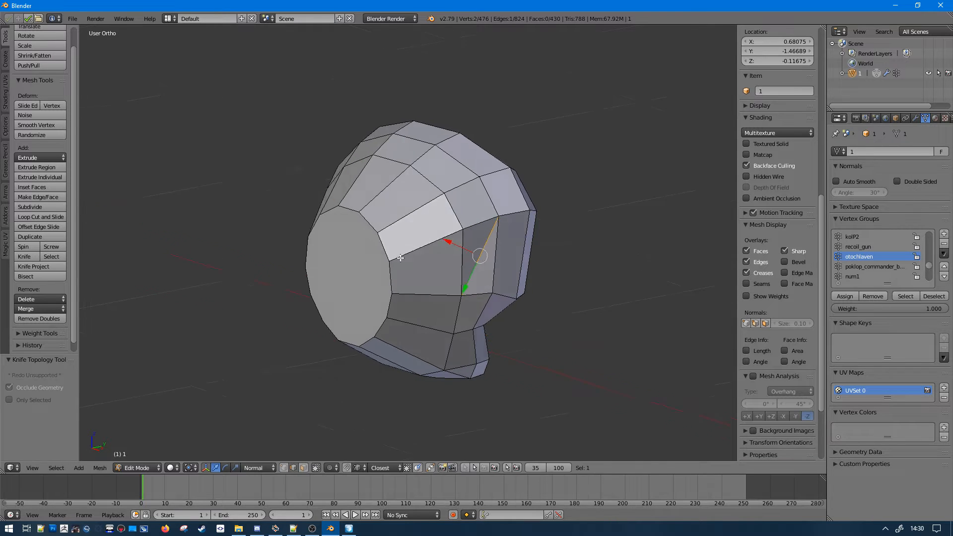
- Dissolve the upper part of the middle edge loop around the mantlet body, up to the diagonal cut
{"action": "middle_click_drag", "start_coordinate": [498, 217], "coordinate": [408, 304]}
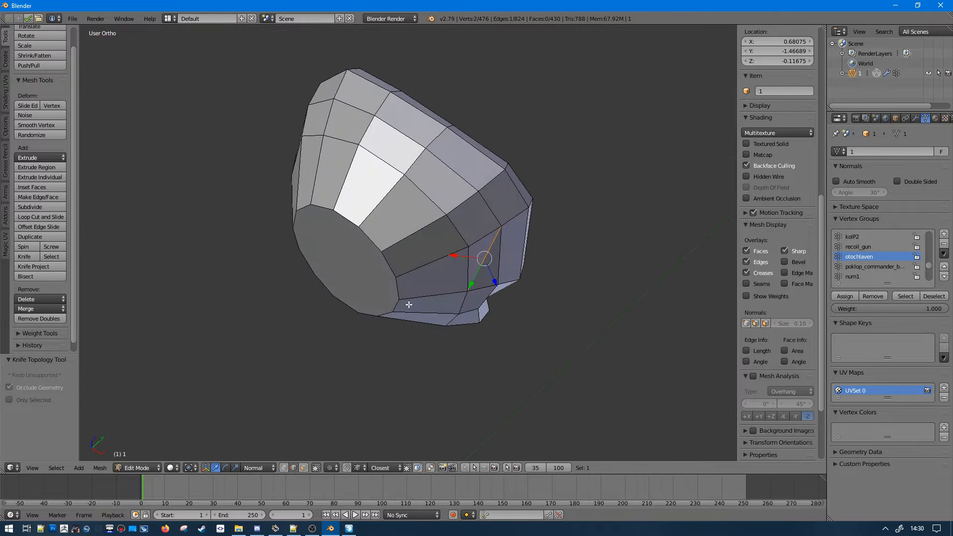
{"action": "key", "text": "a"}
{"action": "right_click", "coordinate": [453, 235], "text": "alt"}
{"action": "middle_click_drag", "start_coordinate": [453, 235], "coordinate": [350, 183]}
{"action": "key", "text": "a"}
{"action": "right_click", "coordinate": [471, 225], "text": "alt"}
{"action": "key", "text": "ctrl+x"}
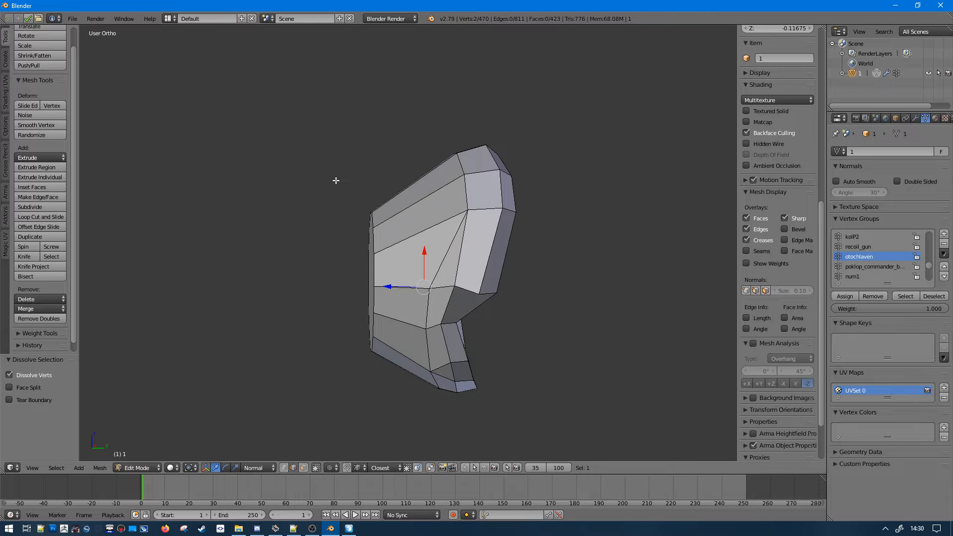
{"action": "right_click", "coordinate": [440, 264], "text": "alt+shift"}
{"action": "middle_click_drag", "start_coordinate": [368, 293], "coordinate": [486, 301]}
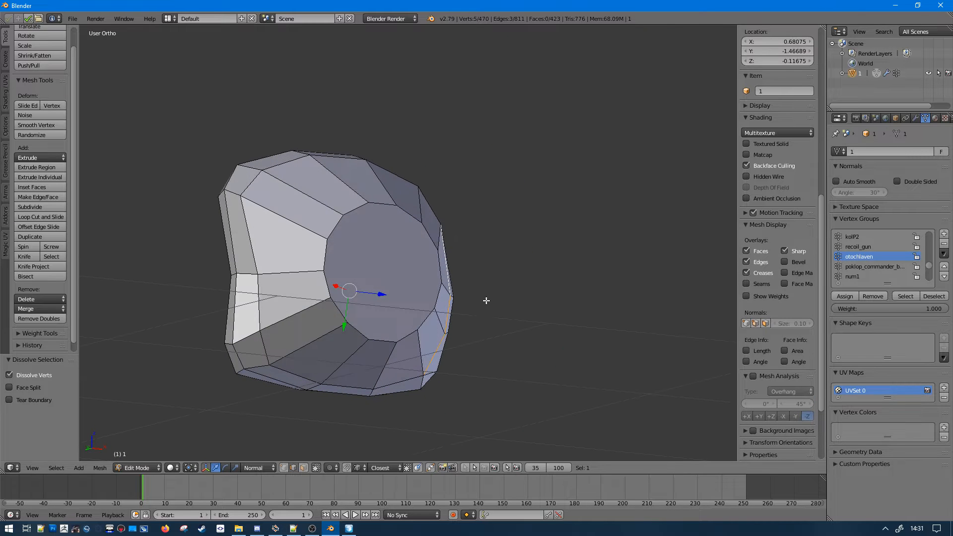
{"action": "middle_click_drag", "start_coordinate": [277, 336], "coordinate": [269, 282]}
{"action": "key", "text": "a"}
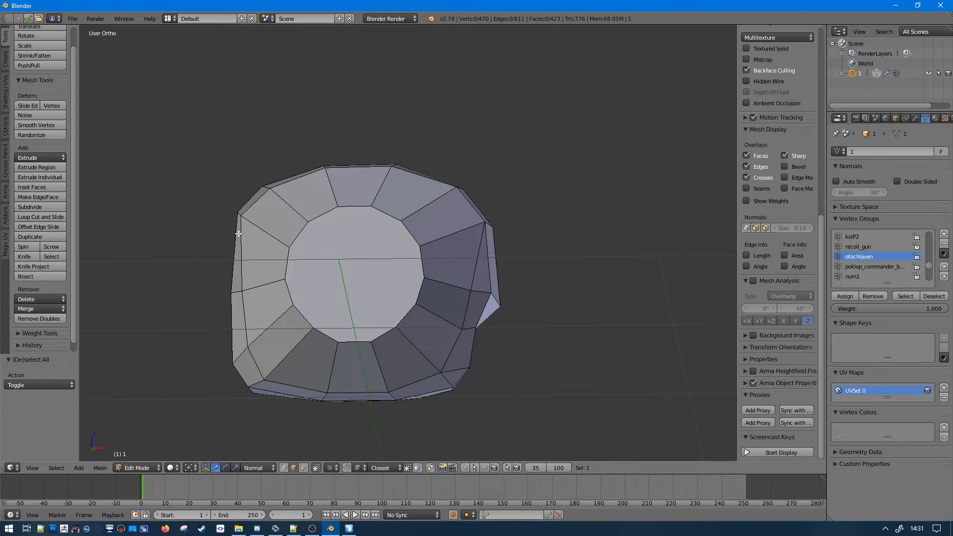
{"action": "middle_click_drag", "start_coordinate": [238, 233], "coordinate": [290, 282]}
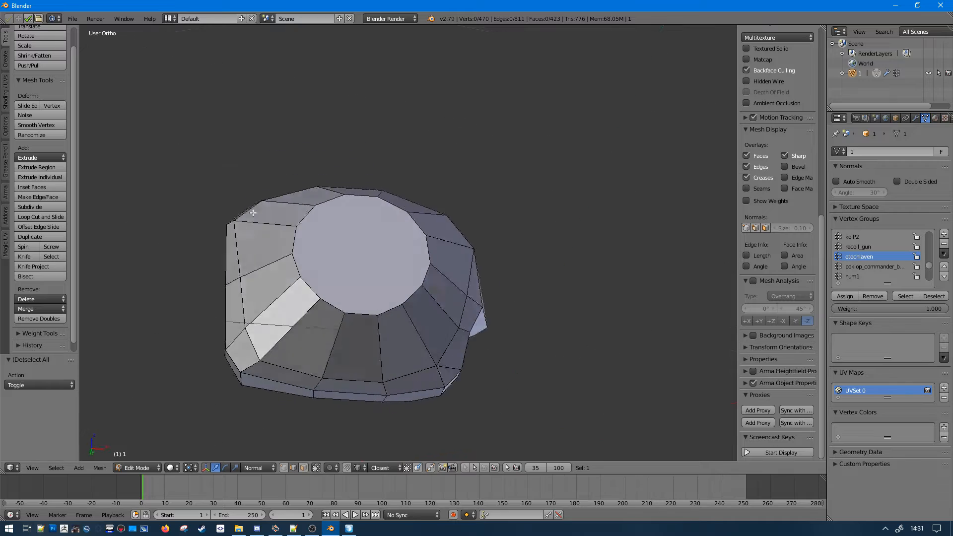
{"action": "middle_click_drag", "start_coordinate": [214, 241], "coordinate": [255, 253]}
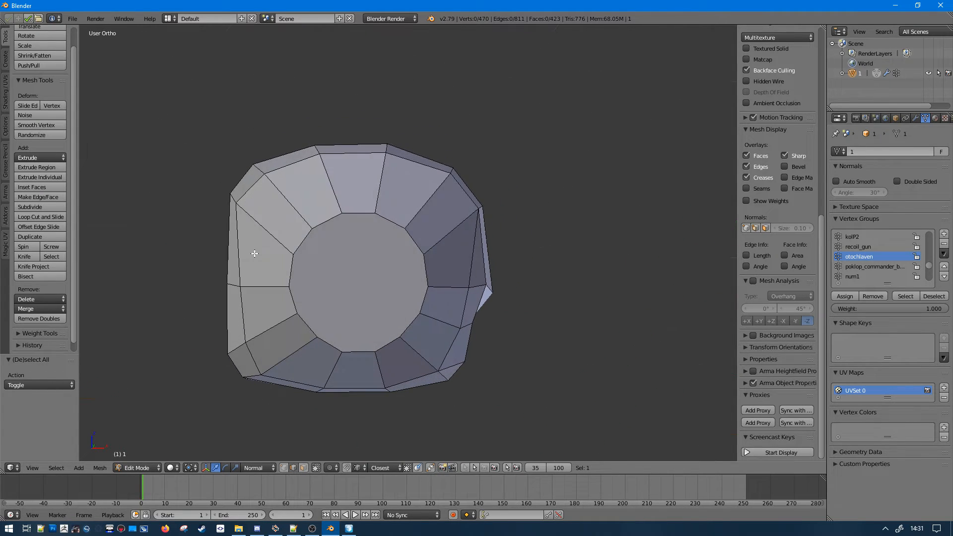
- Cut a diagonal edge with the Knife across the narrow side strip on the opposite side of the mantlet body
{"action": "right_click", "coordinate": [469, 247]}
{"action": "middle_click_drag", "start_coordinate": [470, 247], "coordinate": [422, 313]}
{"action": "right_click", "coordinate": [403, 377], "text": "ctrl"}
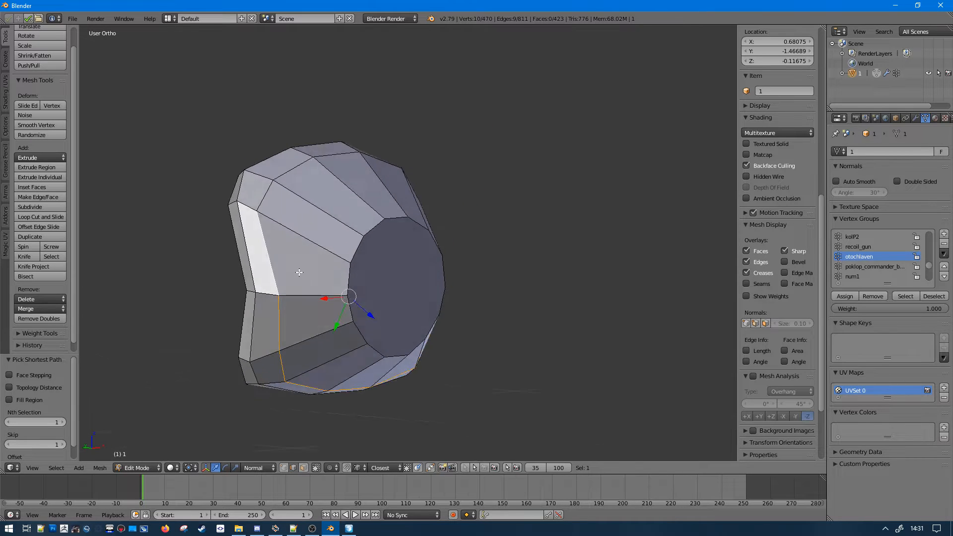
{"action": "middle_click_drag", "start_coordinate": [298, 290], "coordinate": [199, 315]}
{"action": "middle_click_drag", "start_coordinate": [239, 304], "coordinate": [295, 255]}
{"action": "key", "text": "a"}
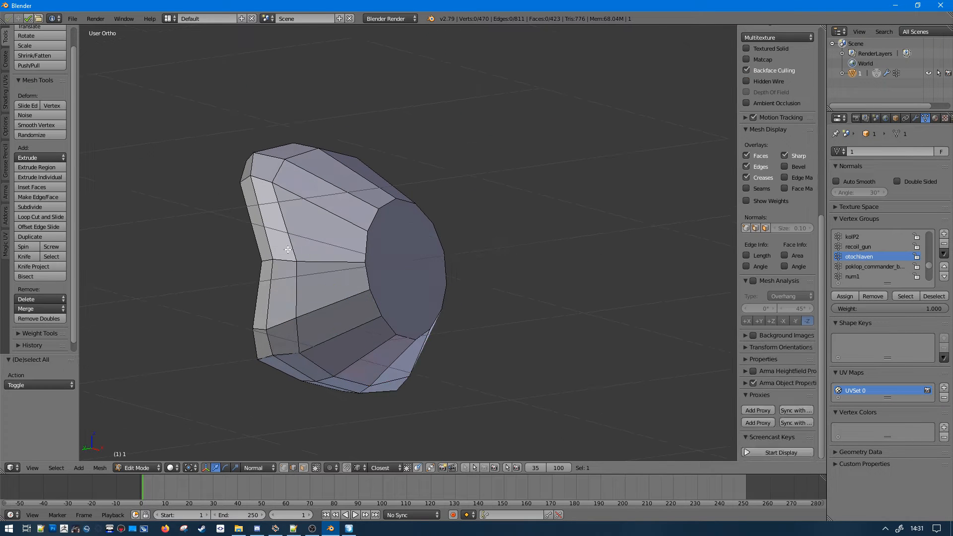
{"action": "key", "text": "k"}
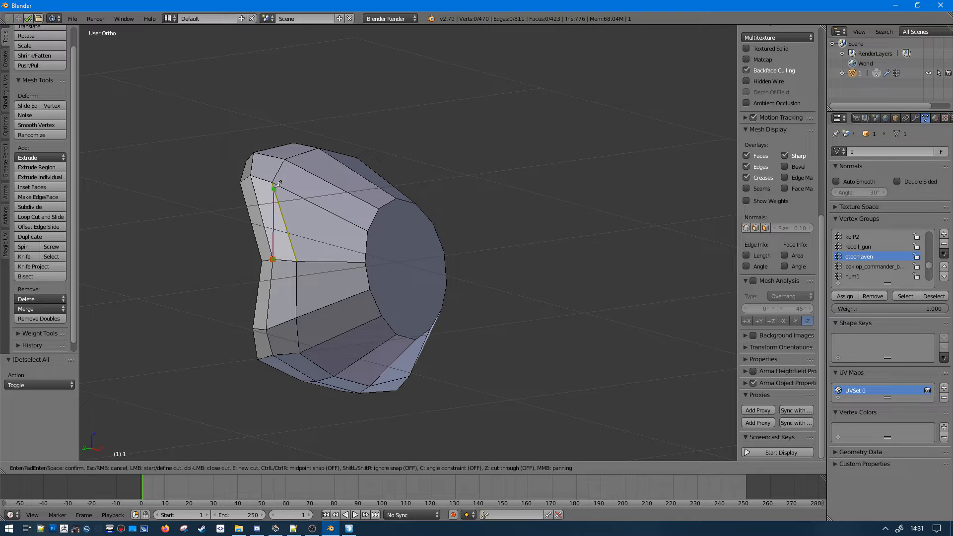
{"action": "key", "text": "Return"}
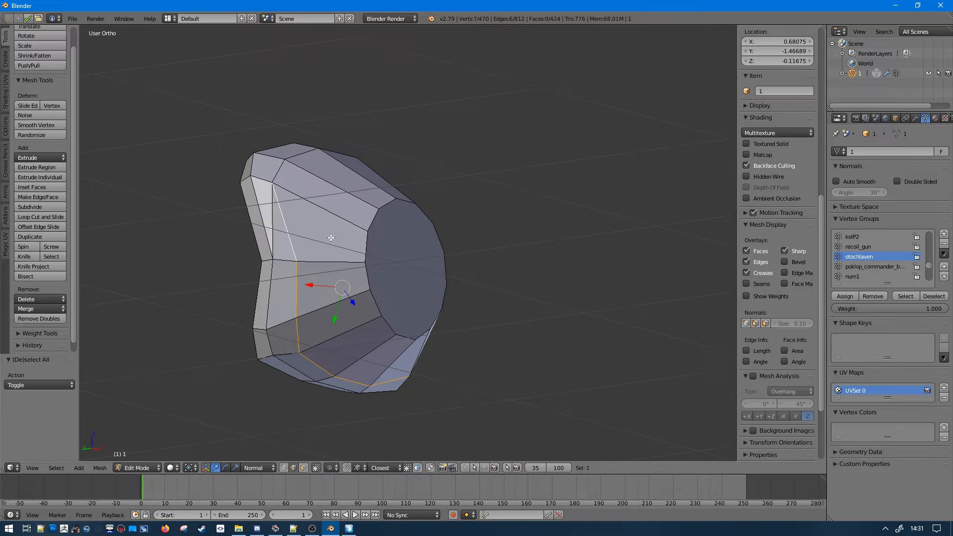
- Dissolve the remaining lower part of the middle edge loop around the mantlet body
{"action": "middle_click_drag", "start_coordinate": [280, 213], "coordinate": [388, 318]}
{"action": "middle_click_drag", "start_coordinate": [466, 302], "coordinate": [443, 322]}
{"action": "key", "text": "ctrl+x"}
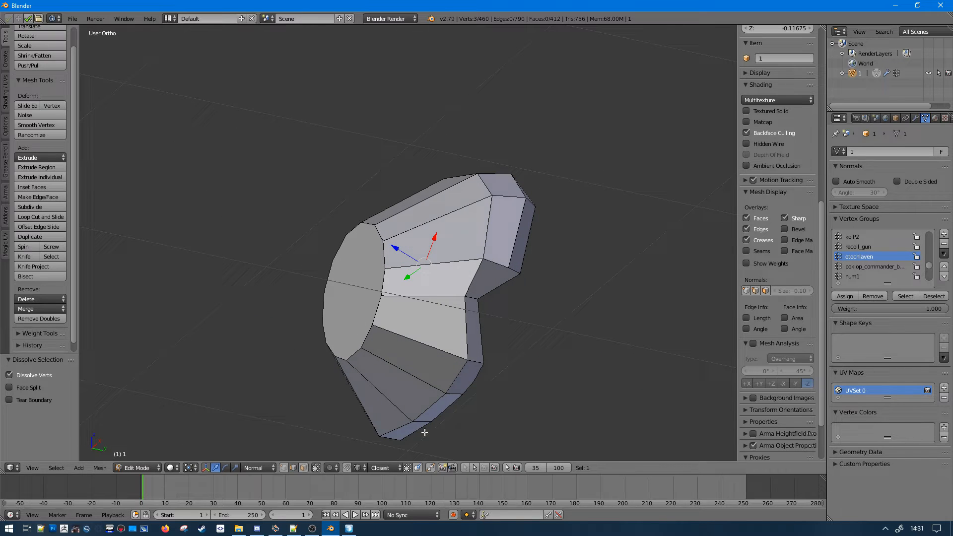
- Try to cut an edge across the face at the notch with the Knife
{"action": "key", "text": "k"}
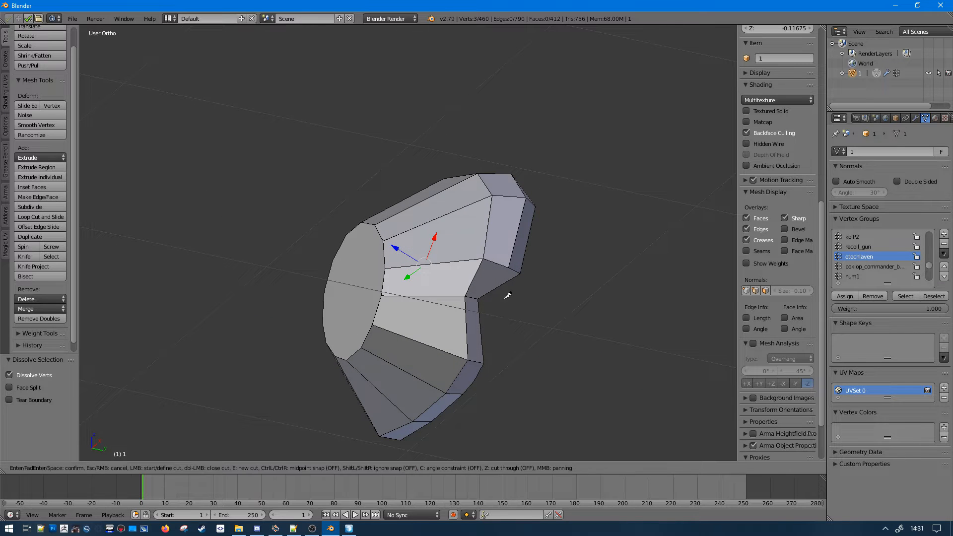
{"action": "left_click", "coordinate": [466, 296]}
{"action": "key", "text": "Return"}
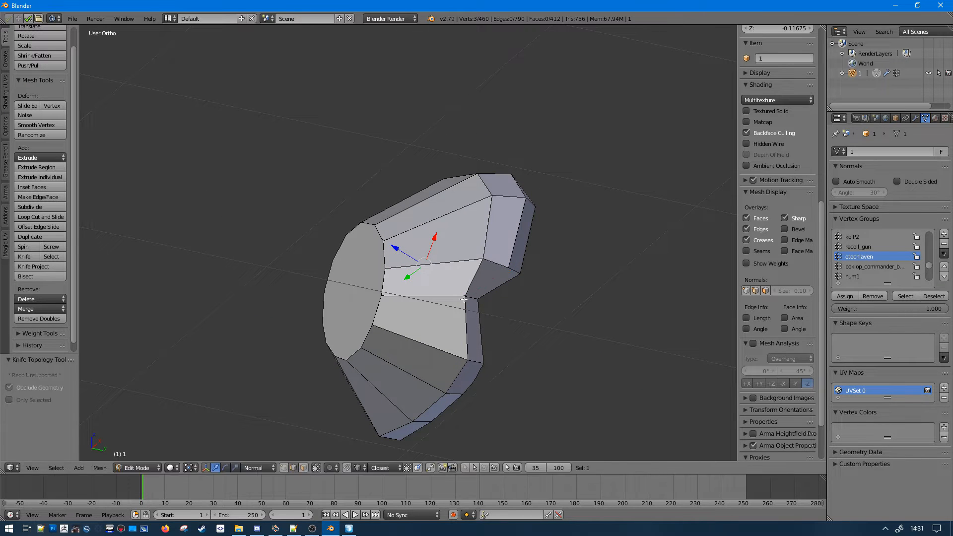
- Triangulate the face at the notch on the side of the mantlet body
{"action": "middle_click_drag", "start_coordinate": [465, 295], "coordinate": [426, 320]}
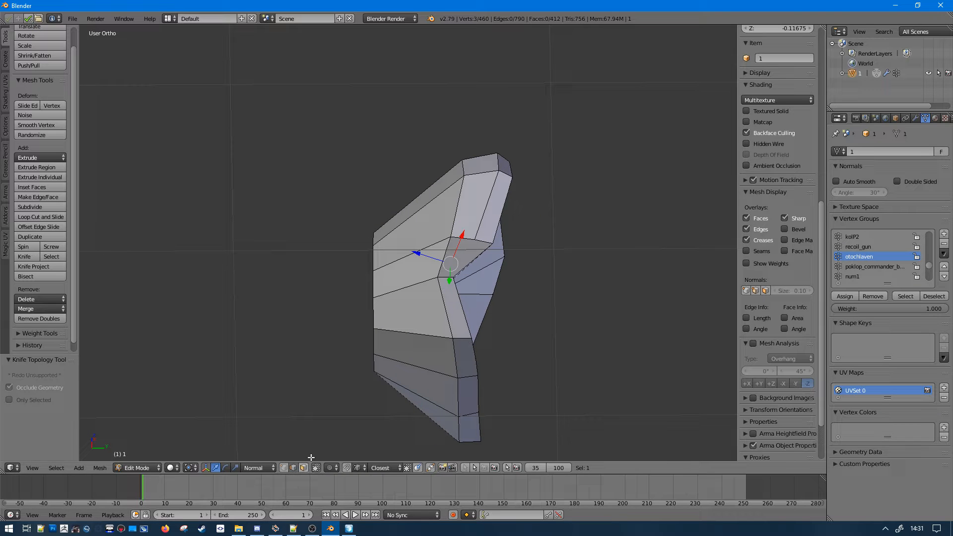
{"action": "left_click", "coordinate": [304, 469]}
{"action": "right_click", "coordinate": [456, 261]}
{"action": "key", "text": "ctrl+t"}
{"action": "key", "text": "a"}
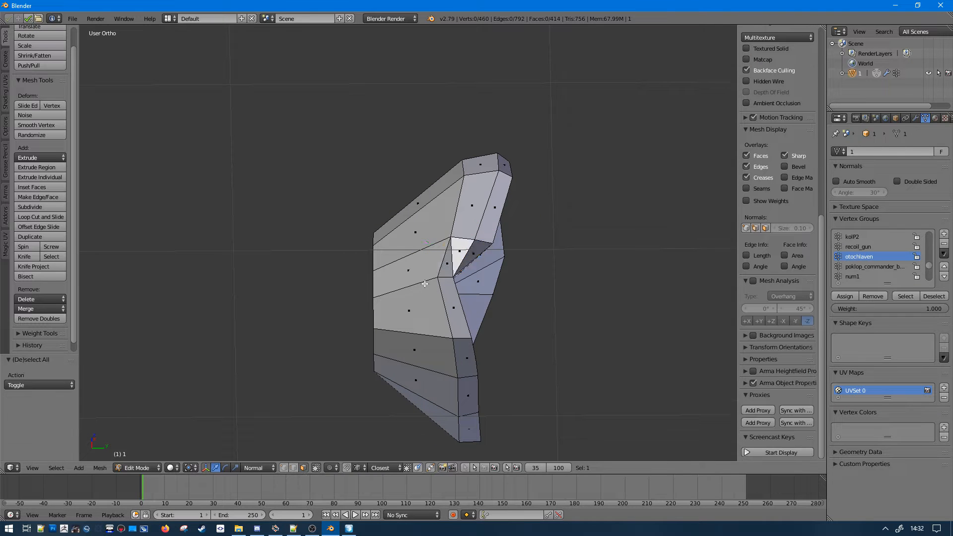
- Merge two adjoining triangles at the notch into a single face
{"action": "middle_click_drag", "start_coordinate": [424, 281], "coordinate": [489, 345]}
{"action": "right_click", "coordinate": [447, 300]}
{"action": "right_click", "coordinate": [448, 294], "text": "shift"}
{"action": "scroll", "coordinate": [466, 357], "scroll_direction": "up", "scroll_amount": 4}
{"action": "key", "text": "f"}
{"action": "key", "text": "a"}
- Try a diagonal Knife cut across the merged notch face, and undo it
{"action": "key", "text": "k"}
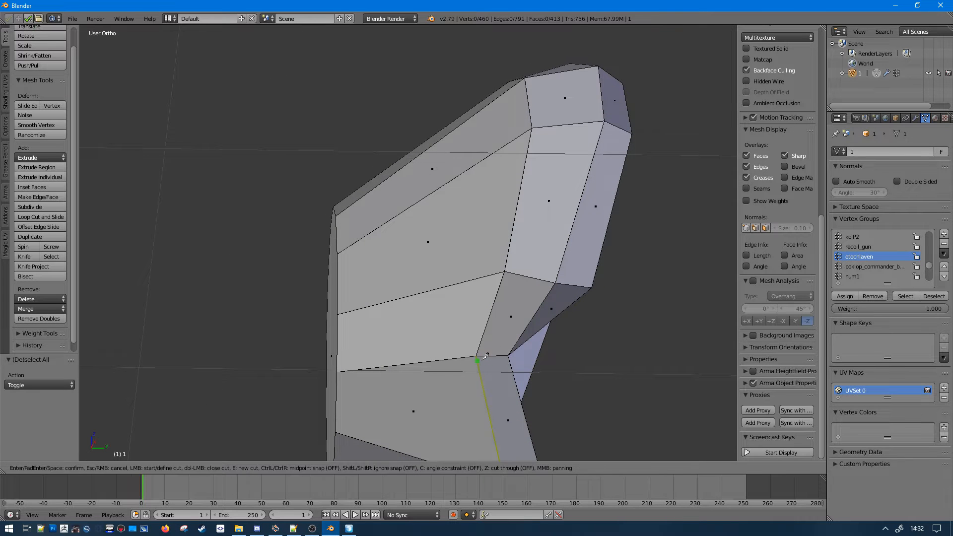
{"action": "key", "text": "Return"}
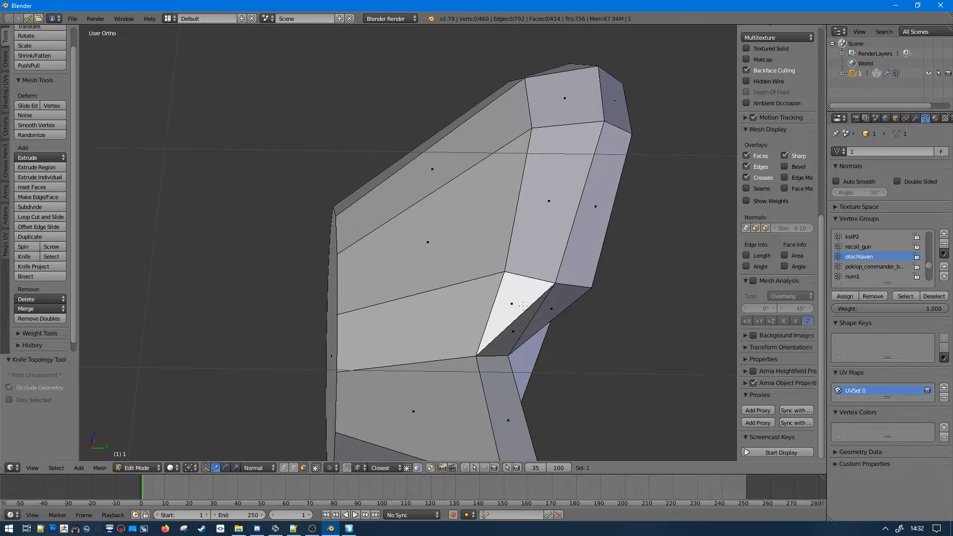
{"action": "middle_click_drag", "start_coordinate": [556, 281], "coordinate": [409, 447]}
{"action": "key", "text": "ctrl+z"}
- Try to merge and triangulate the fan of faces closing the mantlet's rear, and delete those faces
{"action": "scroll", "coordinate": [408, 447], "scroll_direction": "down", "scroll_amount": 5}
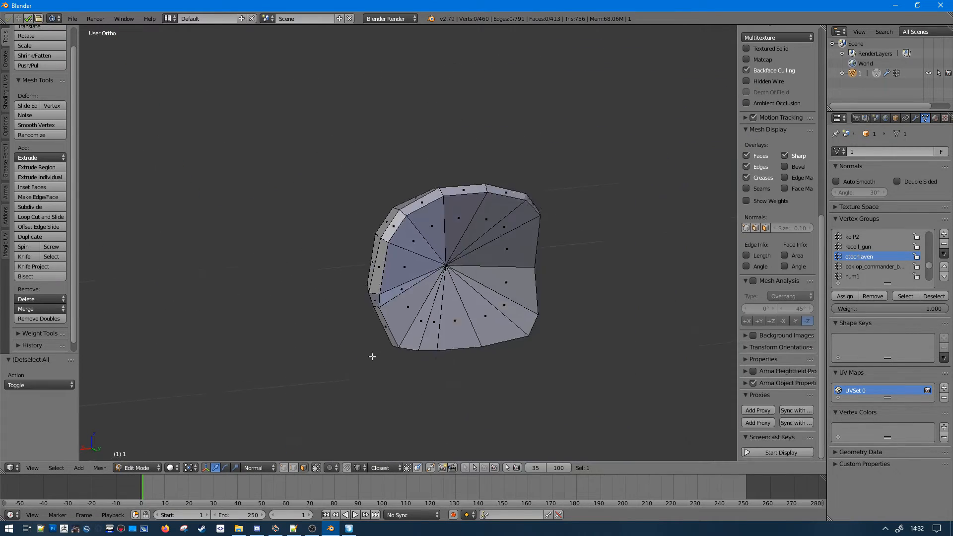
{"action": "mouse_move", "coordinate": [372, 356]}
{"action": "middle_mouse_down"}
{"action": "mouse_move", "coordinate": [464, 343]}
{"action": "mouse_move", "coordinate": [340, 328]}
{"action": "mouse_move", "coordinate": [392, 261]}
{"action": "middle_mouse_up"}
{"action": "key", "text": "c"}
{"action": "left_click_drag", "start_coordinate": [393, 262], "coordinate": [464, 253]}
{"action": "right_click", "coordinate": [464, 253]}
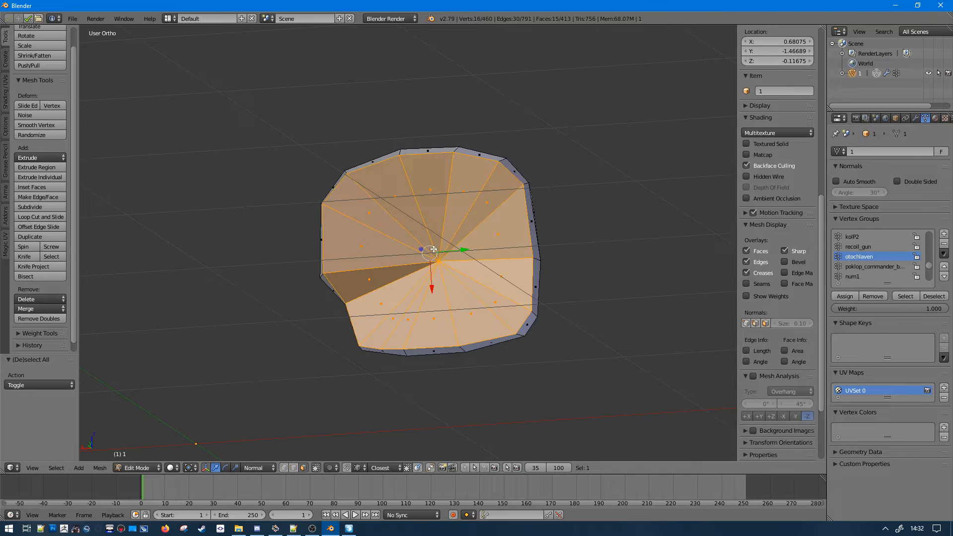
{"action": "mouse_move", "coordinate": [465, 253]}
{"action": "middle_mouse_down"}
{"action": "mouse_move", "coordinate": [430, 264]}
{"action": "mouse_move", "coordinate": [520, 264]}
{"action": "mouse_move", "coordinate": [517, 291]}
{"action": "mouse_move", "coordinate": [321, 288]}
{"action": "middle_mouse_up"}
{"action": "key", "text": "f"}
{"action": "key", "text": "ctrl+t"}
{"action": "key", "text": "ctrl+z"}
{"action": "key", "text": "x"}
{"action": "left_click", "coordinate": [366, 296]}
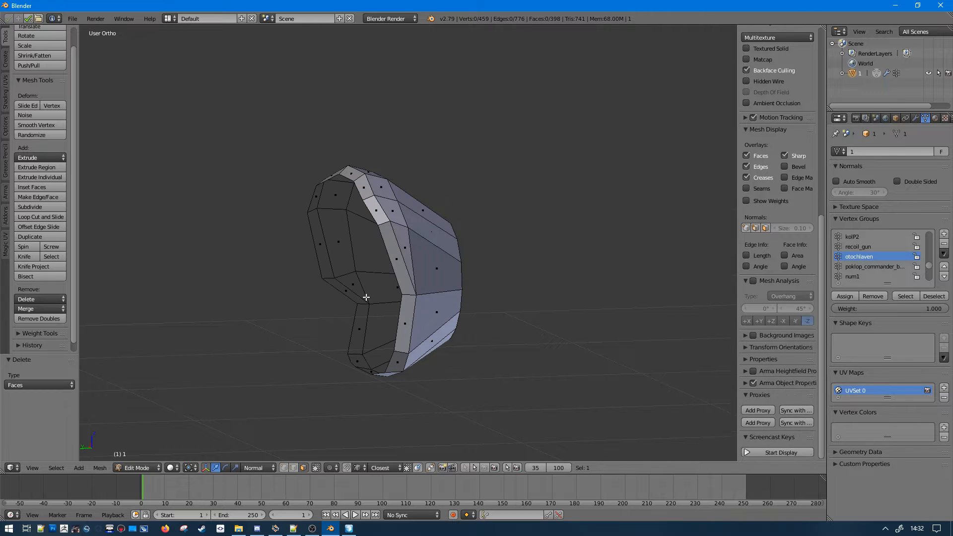
- Bridge the open rear of the mantlet with a face between the opposite top and bottom middle rim edges
{"action": "middle_click_drag", "start_coordinate": [305, 449], "coordinate": [449, 149]}
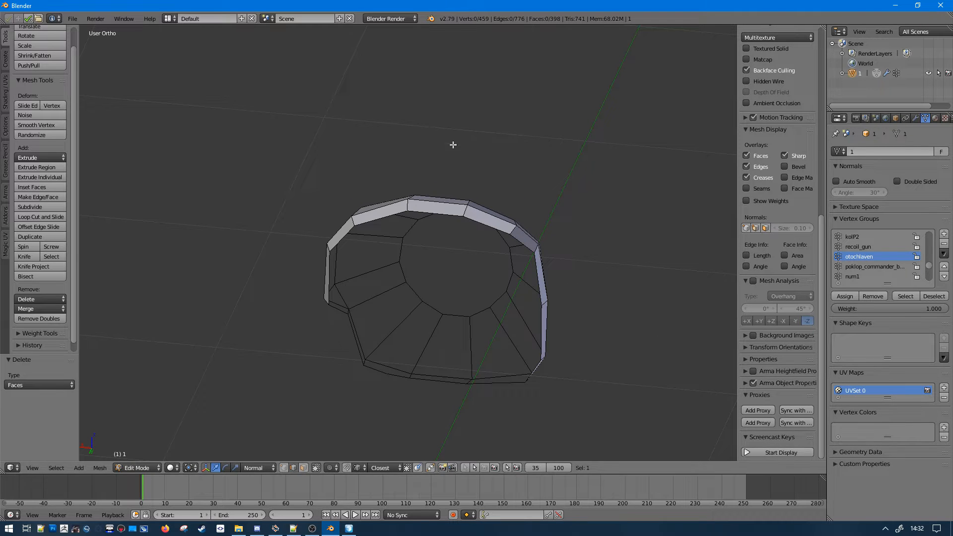
{"action": "right_click", "coordinate": [435, 204]}
{"action": "key", "text": "a"}
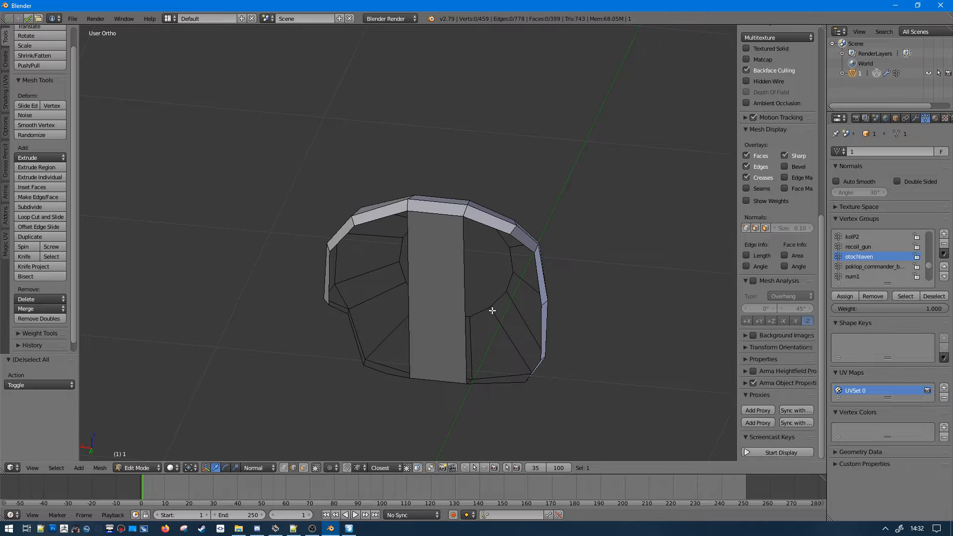
- Fill the rear opening on one side of the bridging face and triangulate the new face
{"action": "middle_click_drag", "start_coordinate": [492, 311], "coordinate": [440, 298]}
{"action": "right_click", "coordinate": [439, 297], "text": "alt"}
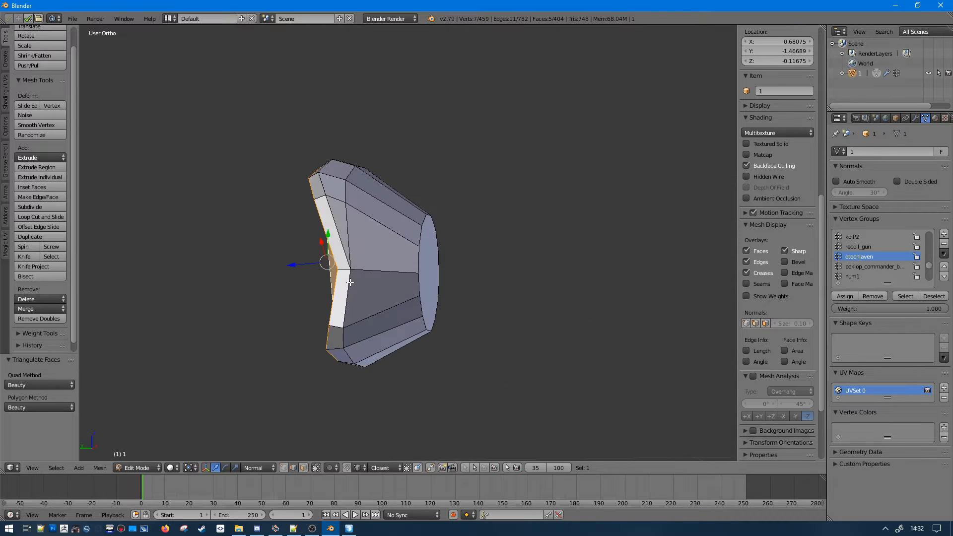
{"action": "middle_click_drag", "start_coordinate": [351, 282], "coordinate": [506, 280]}
{"action": "key", "text": "a"}
- Try to fill and triangulate the rear opening on the notch side of the bridging face, and undo the fill
{"action": "right_click", "coordinate": [465, 255], "text": "alt"}
{"action": "middle_click_drag", "start_coordinate": [534, 331], "coordinate": [475, 265]}
{"action": "key", "text": "f"}
{"action": "key", "text": "a"}
{"action": "middle_click_drag", "start_coordinate": [568, 280], "coordinate": [404, 291]}
{"action": "key", "text": "alt+h"}
{"action": "key", "text": "h"}
{"action": "right_click", "coordinate": [476, 283], "text": "alt"}
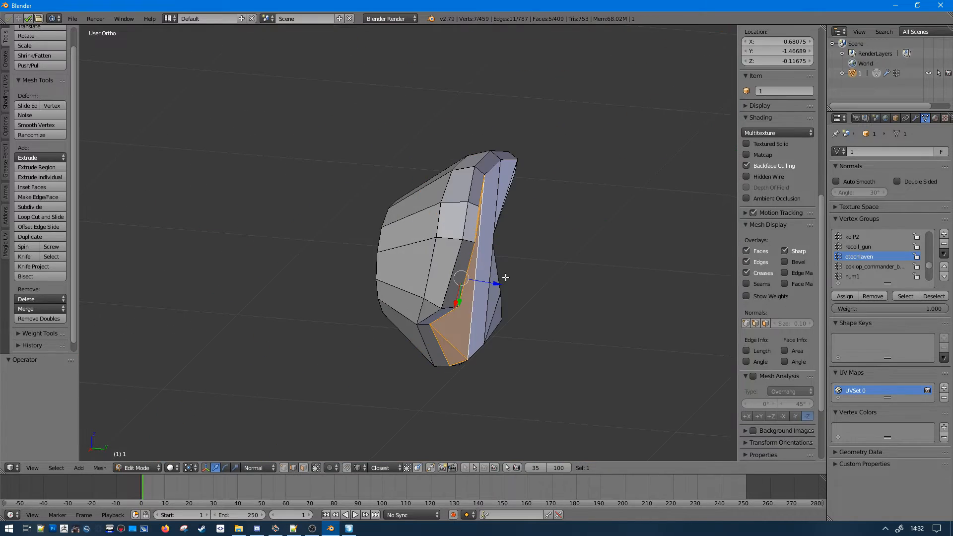
{"action": "middle_click_drag", "start_coordinate": [506, 277], "coordinate": [494, 253]}
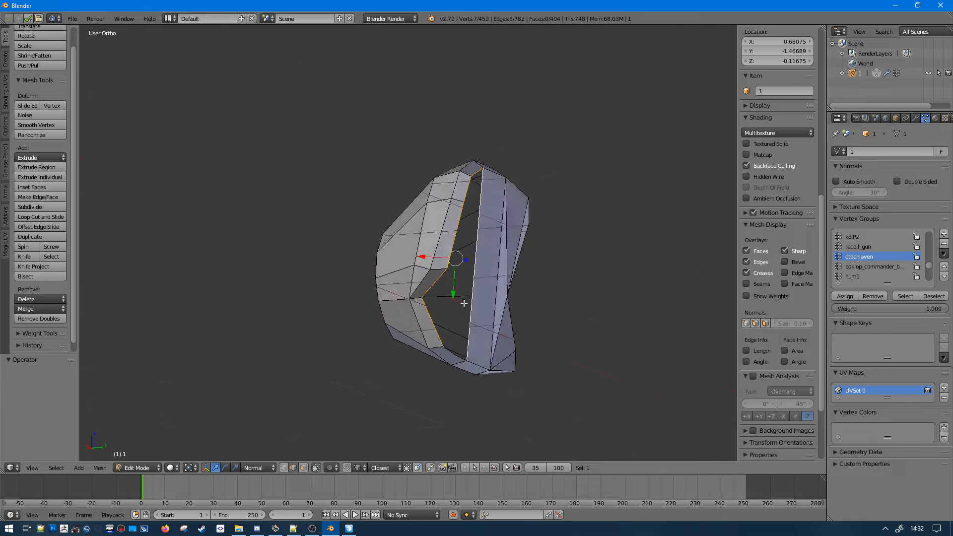
- Try to fill a triangle between the rear rim edges at the notch
{"action": "key", "text": "a"}
{"action": "middle_click_drag", "start_coordinate": [464, 303], "coordinate": [379, 334]}
{"action": "right_click", "coordinate": [428, 311]}
{"action": "key", "text": "a"}
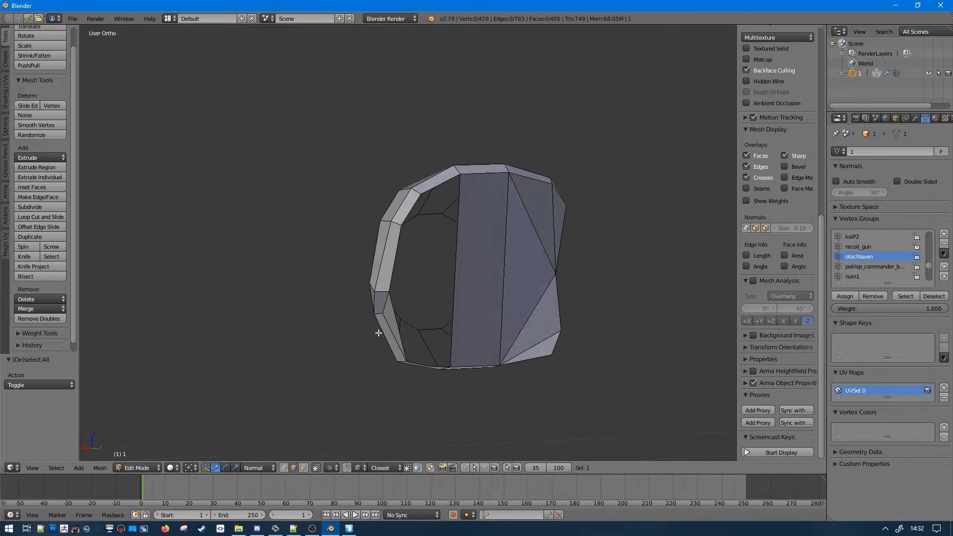
- Try to dissolve the rim edges around the notch, and undo back past the notch triangle
{"action": "middle_click_drag", "start_coordinate": [484, 332], "coordinate": [534, 282]}
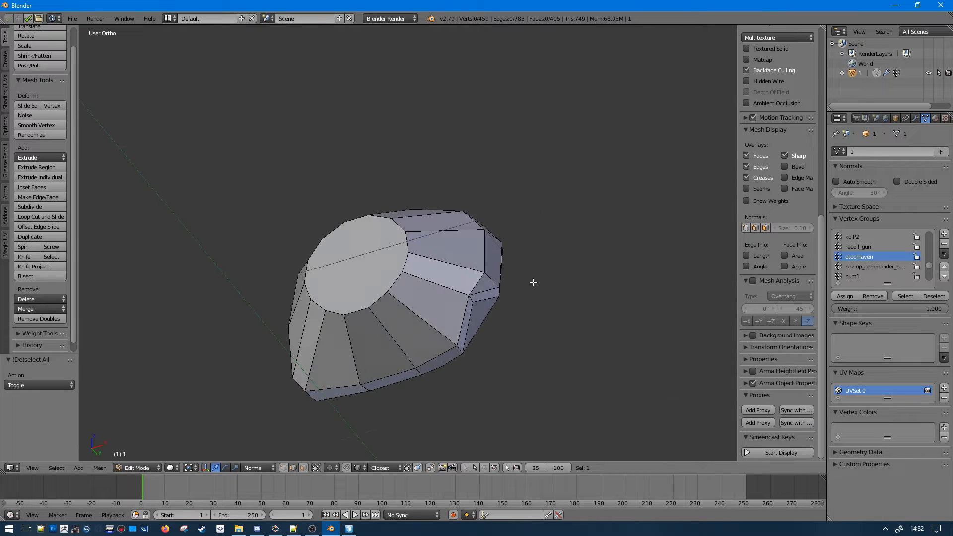
{"action": "right_click", "coordinate": [480, 299]}
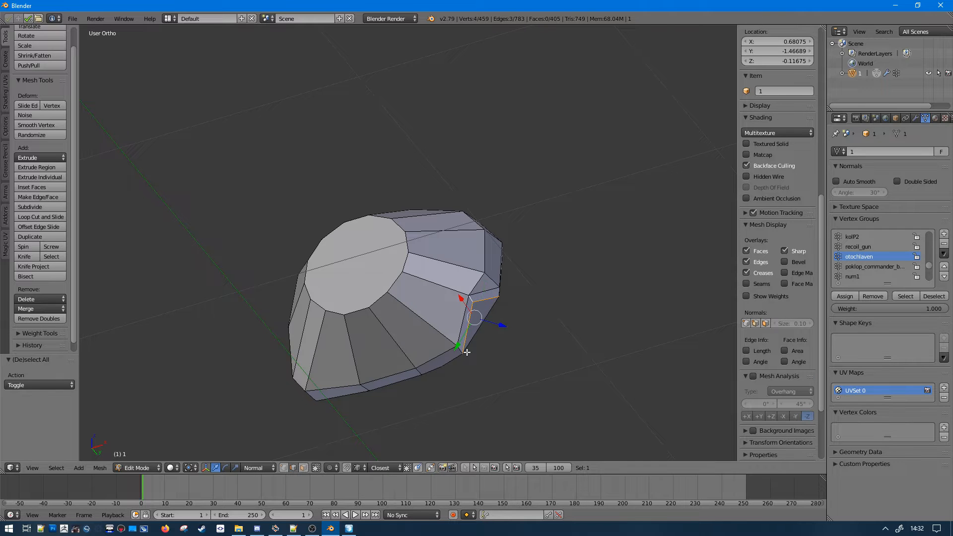
{"action": "key", "text": "ctrl+x"}
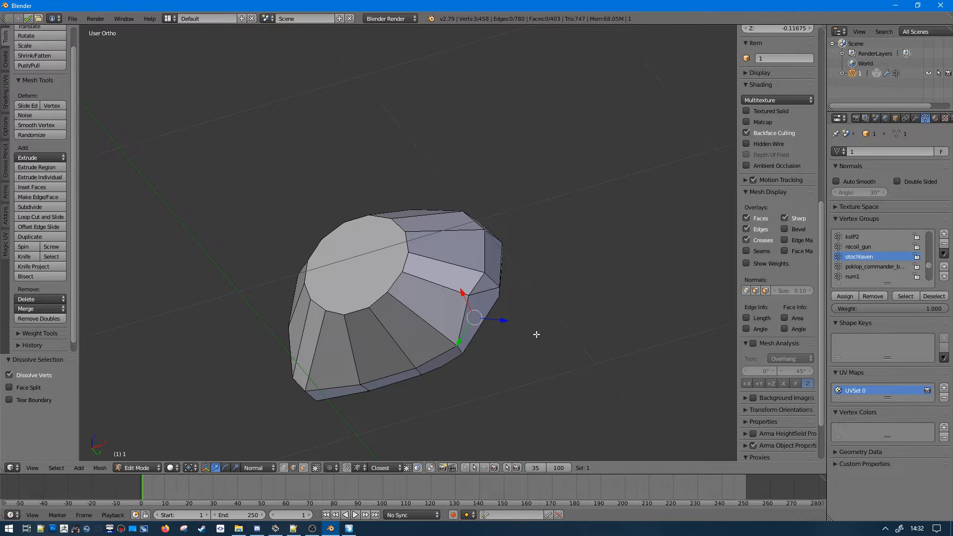
{"action": "mouse_move", "coordinate": [536, 334]}
{"action": "middle_mouse_down"}
{"action": "mouse_move", "coordinate": [500, 326]}
{"action": "mouse_move", "coordinate": [424, 366]}
{"action": "mouse_move", "coordinate": [396, 313]}
{"action": "mouse_move", "coordinate": [544, 326]}
{"action": "middle_mouse_up"}
{"action": "key", "text": "ctrl+z"}
{"action": "key", "text": "ctrl+z"}
{"action": "key", "text": "ctrl+z"}
- Fill the remaining rear opening on the notch side with a single face
{"action": "key", "text": "a"}
{"action": "right_click", "coordinate": [393, 308], "text": "alt"}
{"action": "key", "text": "f"}
{"action": "key", "text": "a"}
{"action": "key", "text": "ctrl+z"}
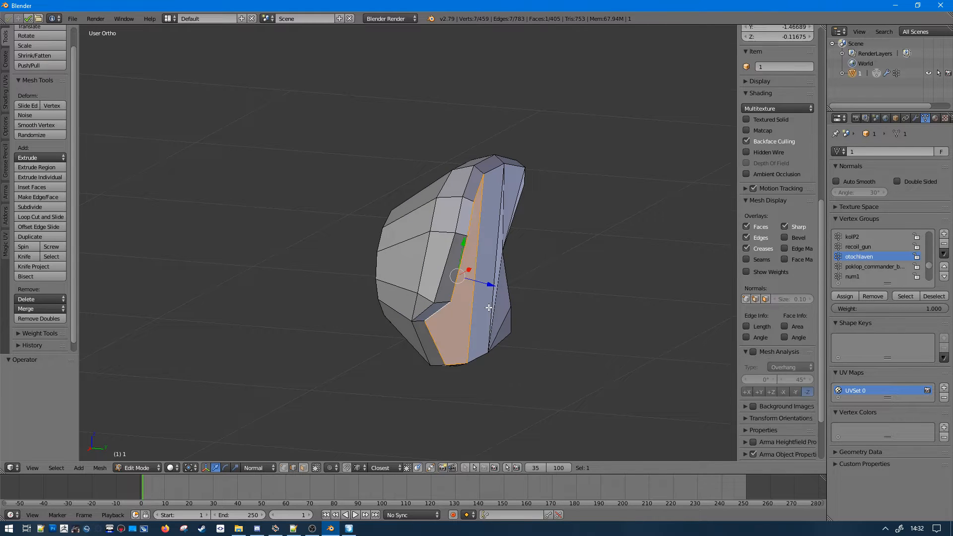
- Reveal all hidden parts of the model and clear the selection
{"action": "middle_click_drag", "start_coordinate": [489, 307], "coordinate": [356, 241]}
{"action": "key", "text": "a"}
{"action": "key", "text": "alt+h"}
{"action": "key", "text": "a"}
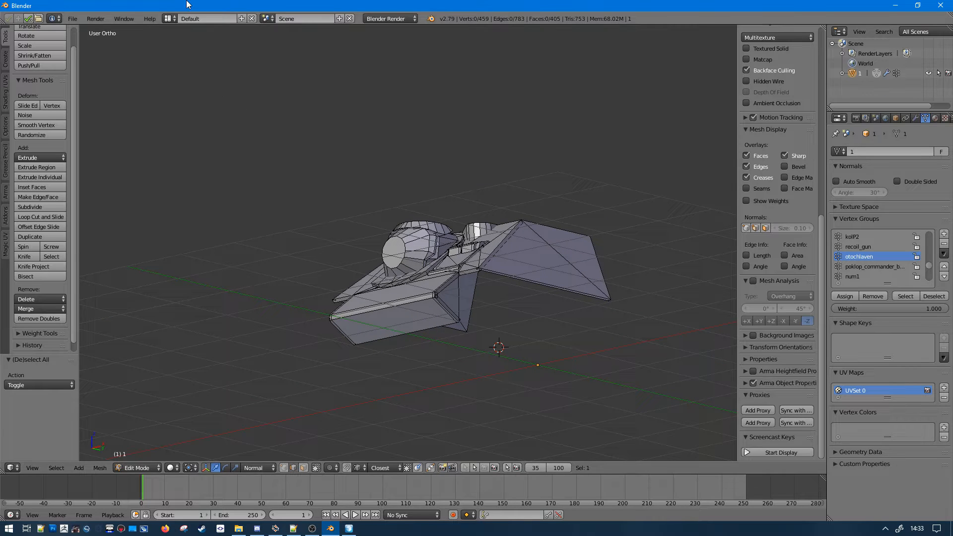
- Export the model as an Arma 2/3 P3D file named untitled.p3d into the Tanks_m folder
{"action": "left_click", "coordinate": [71, 19]}
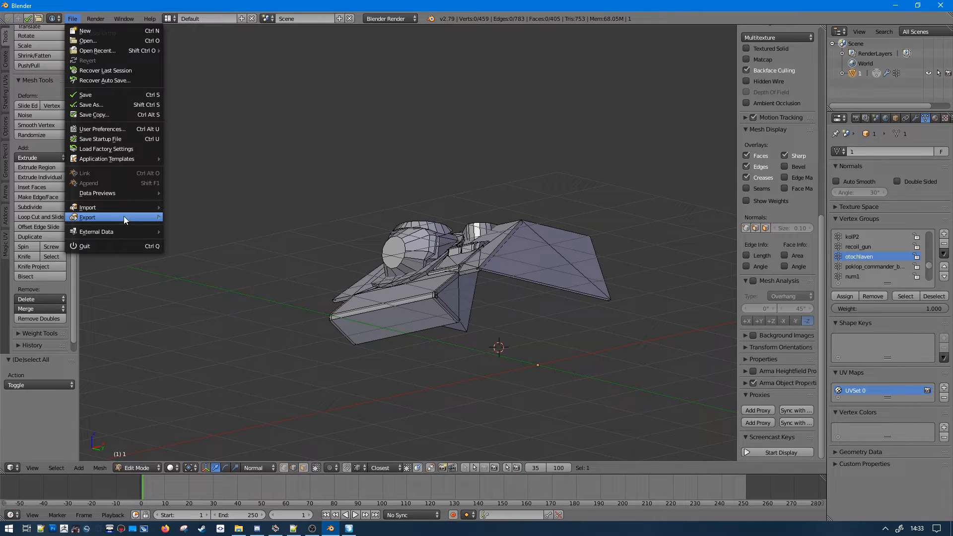
{"action": "mouse_move", "coordinate": [130, 217]}
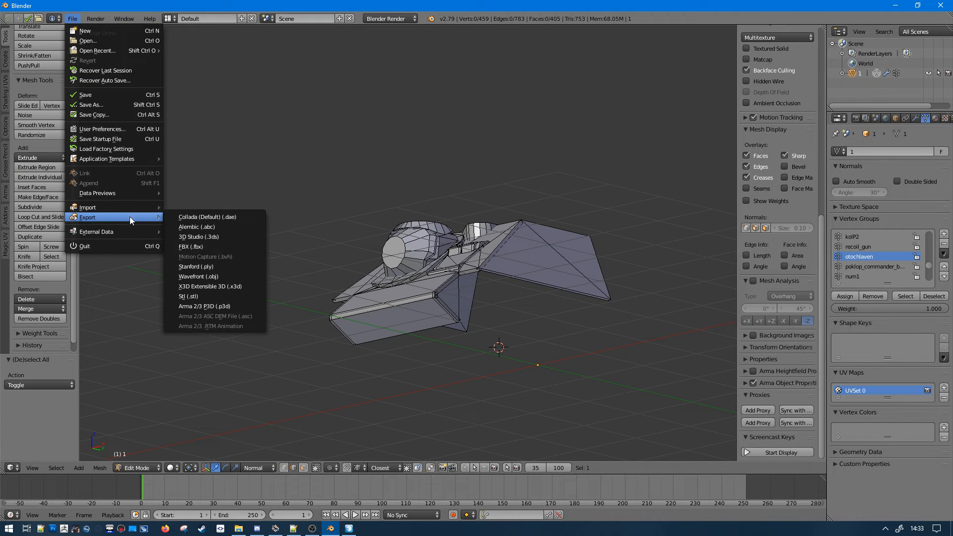
{"action": "left_click", "coordinate": [236, 309]}
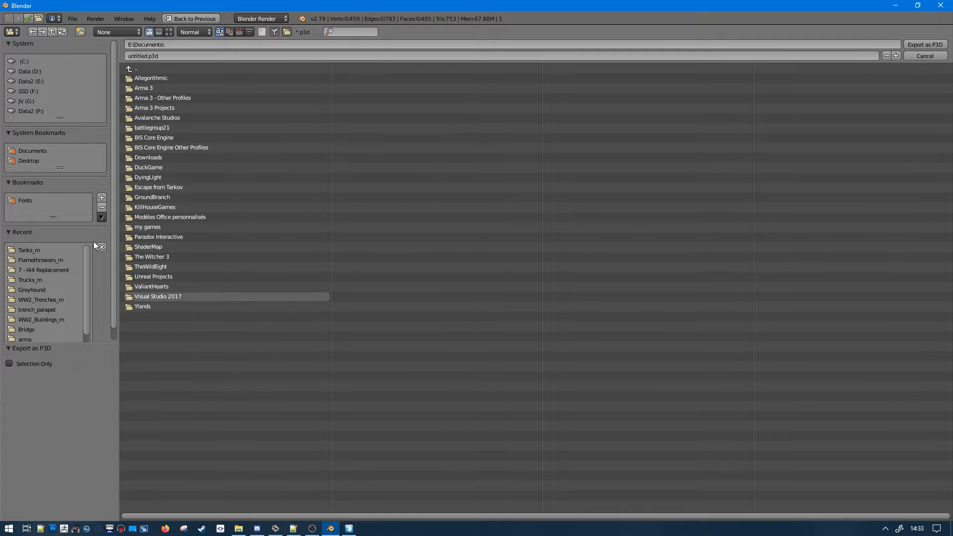
{"action": "left_click", "coordinate": [41, 250]}
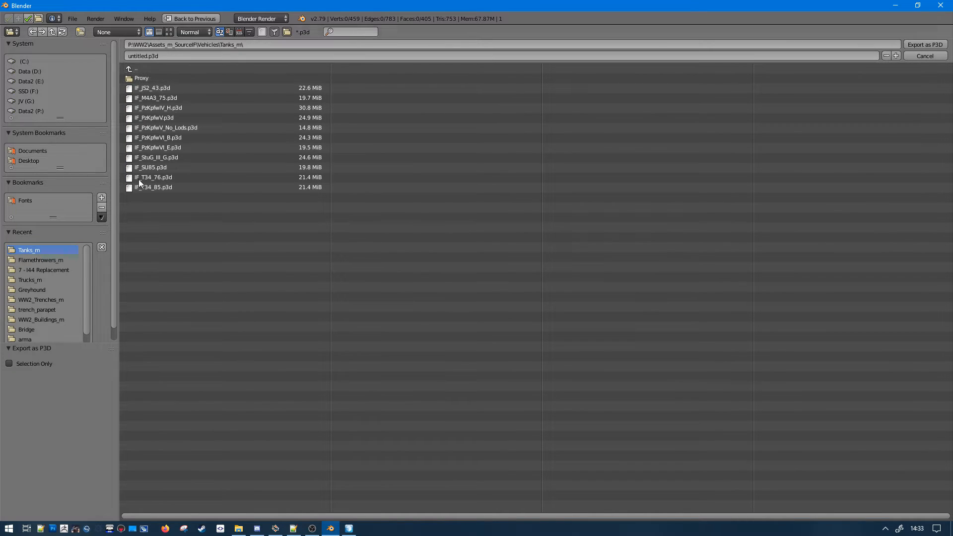
{"action": "left_click", "coordinate": [912, 44]}
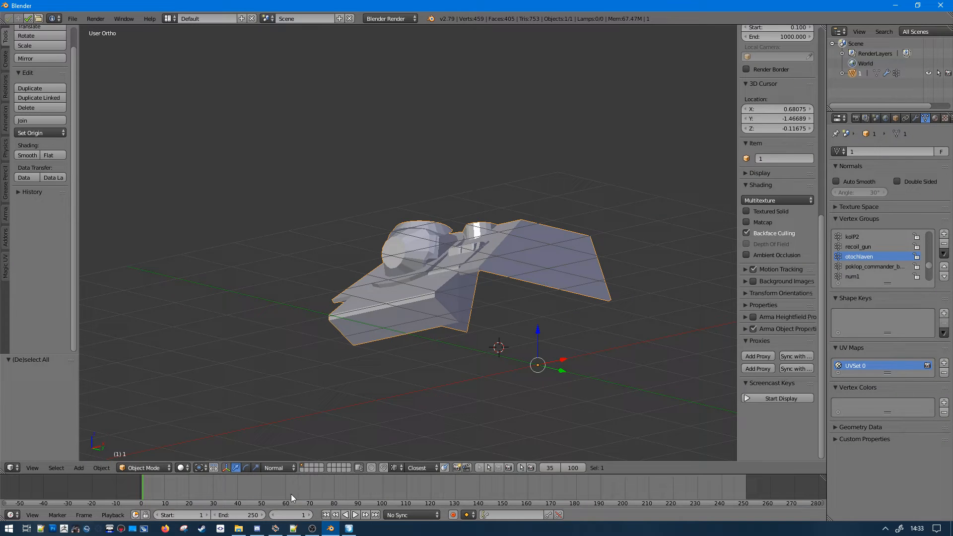
- Switch to File Explorer, go to P:\WW2\Assets_m_SourceIF\Vehicles\Tanks_m, and open untitled.p3d in Object Builder
{"action": "left_click", "coordinate": [243, 530]}
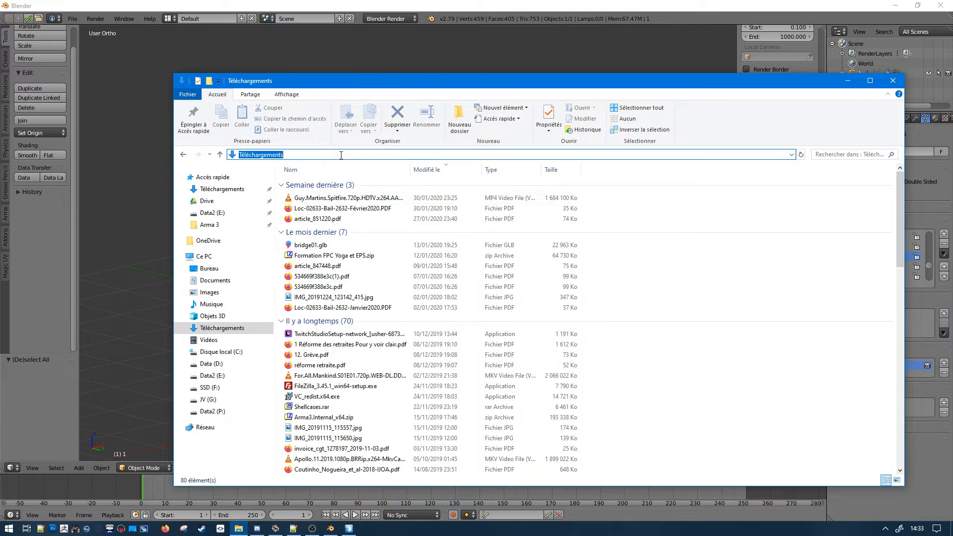
{"action": "type", "text": "p:/ww2"}
{"action": "key", "text": "Return"}
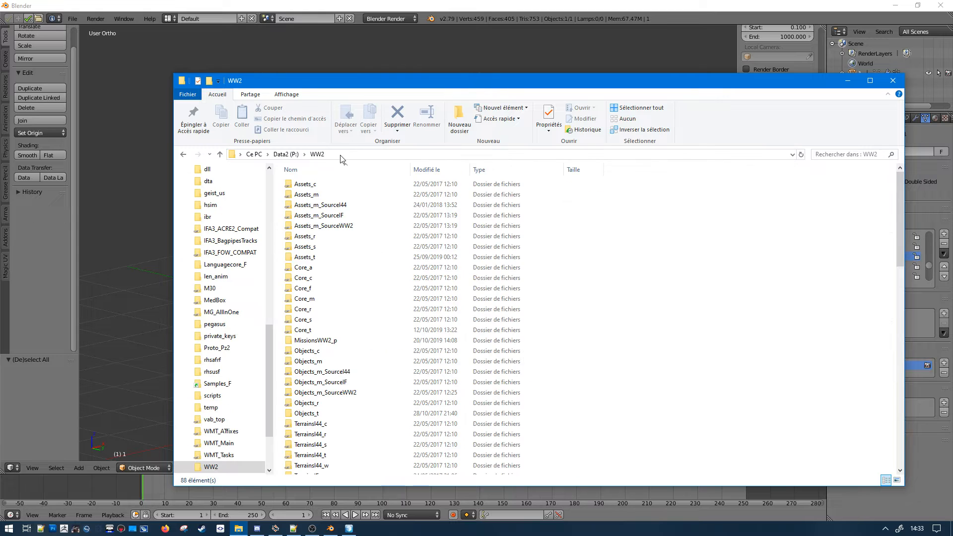
{"action": "double_click", "coordinate": [346, 219]}
{"action": "double_click", "coordinate": [337, 215]}
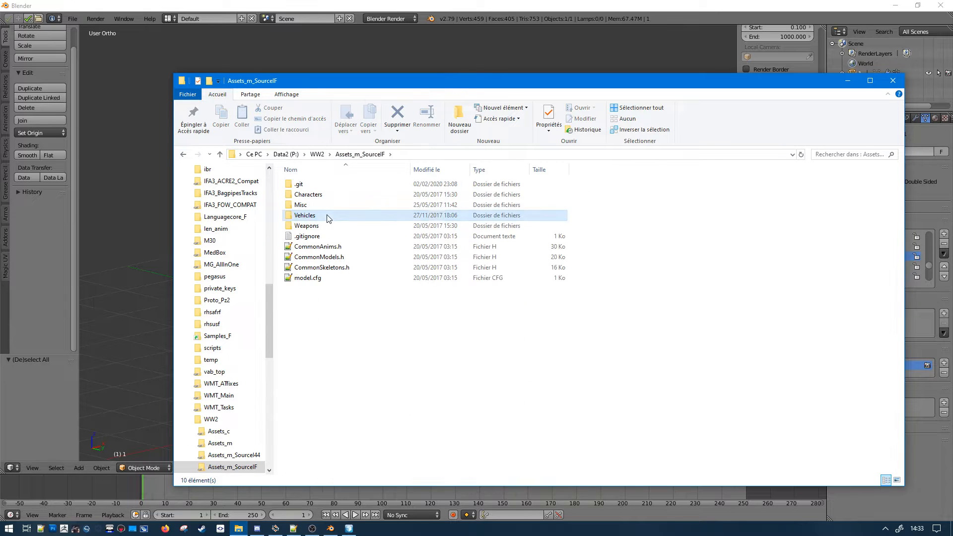
{"action": "double_click", "coordinate": [312, 247]}
{"action": "scroll", "coordinate": [356, 341], "scroll_direction": "down", "scroll_amount": 3}
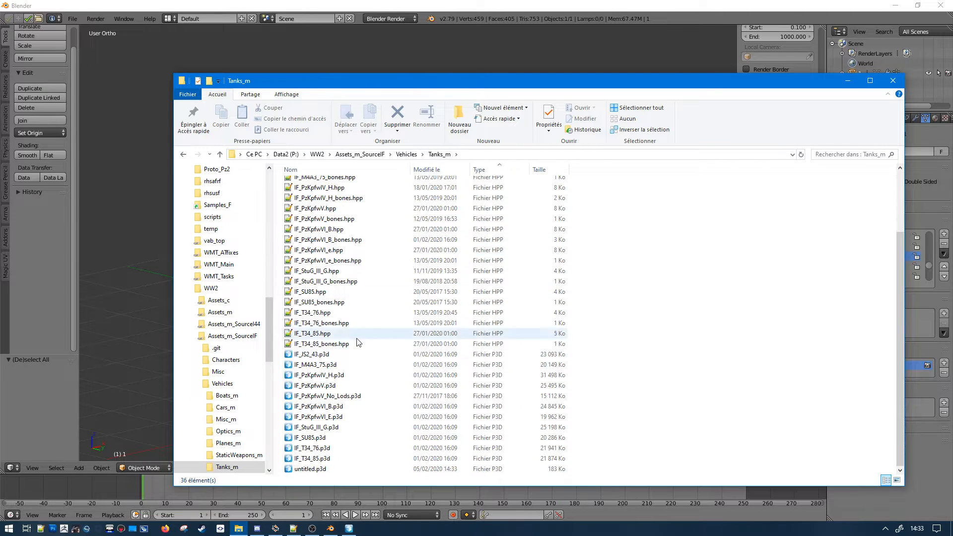
{"action": "double_click", "coordinate": [308, 469]}
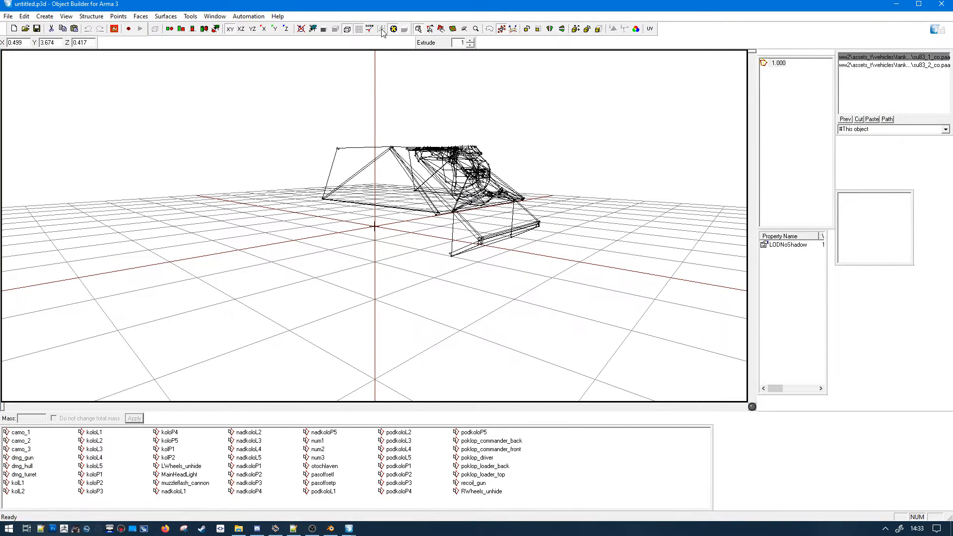
- Show the model with solid shading and apply sharp edges to the whole mesh
{"action": "left_click", "coordinate": [324, 29]}
{"action": "middle_click_drag", "start_coordinate": [311, 174], "coordinate": [300, 178]}
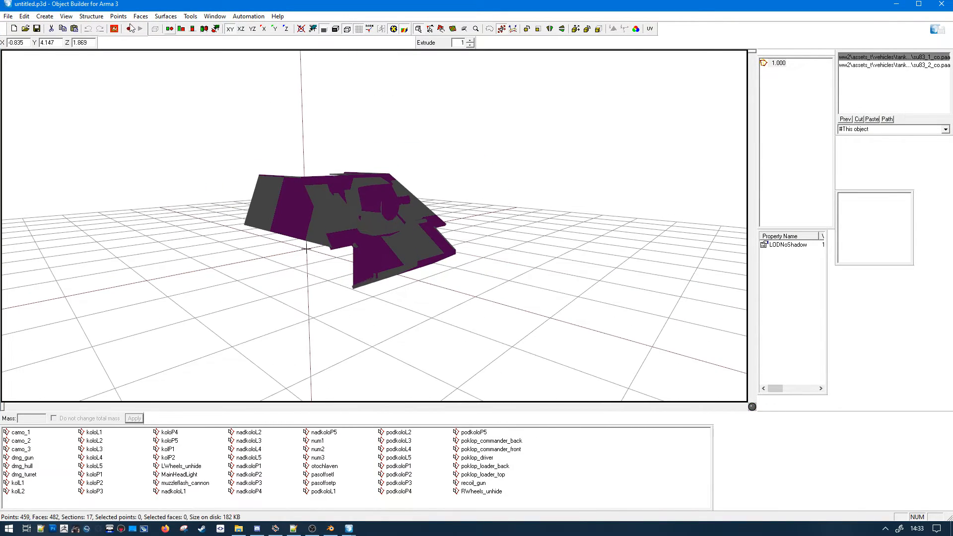
{"action": "left_click", "coordinate": [92, 16]}
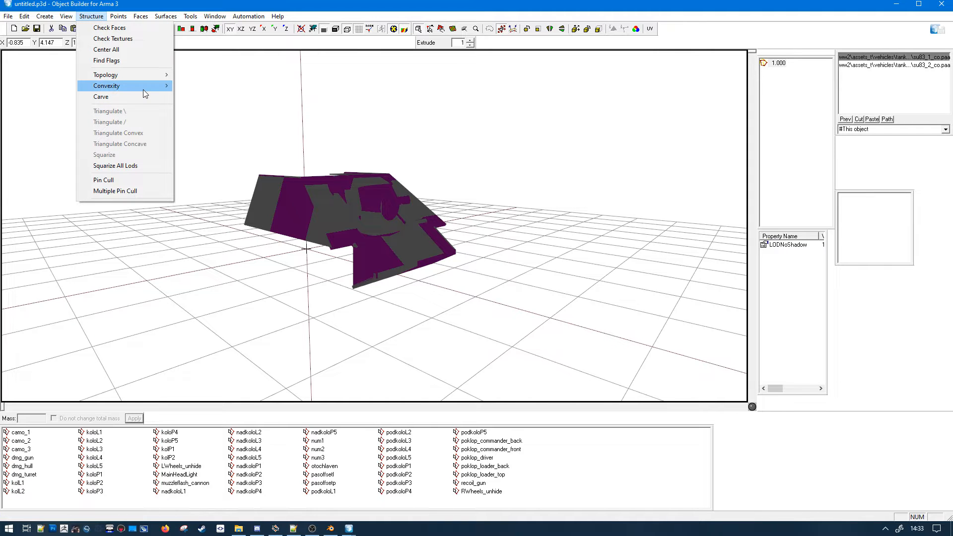
{"action": "left_click", "coordinate": [403, 181]}
{"action": "key", "text": "ctrl+a"}
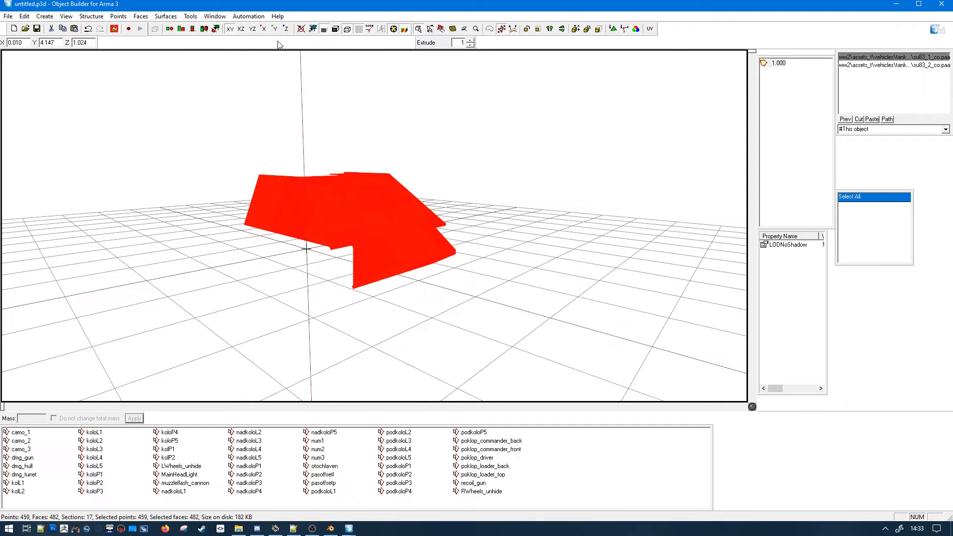
{"action": "key", "text": "u"}
{"action": "left_click", "coordinate": [299, 178]}
{"action": "middle_click_drag", "start_coordinate": [320, 238], "coordinate": [332, 278]}
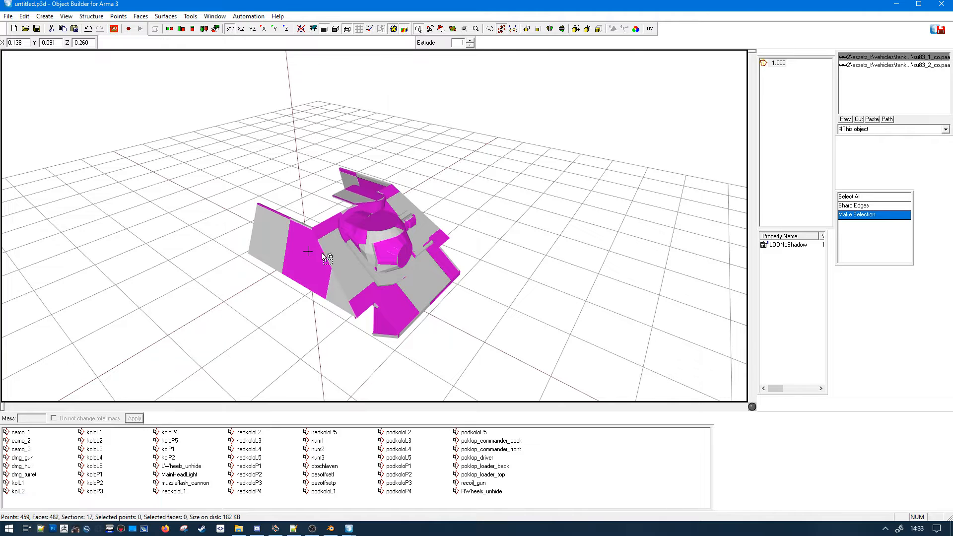
- Select the entire model and build a Component Convex Hull from it
{"action": "left_click", "coordinate": [92, 17]}
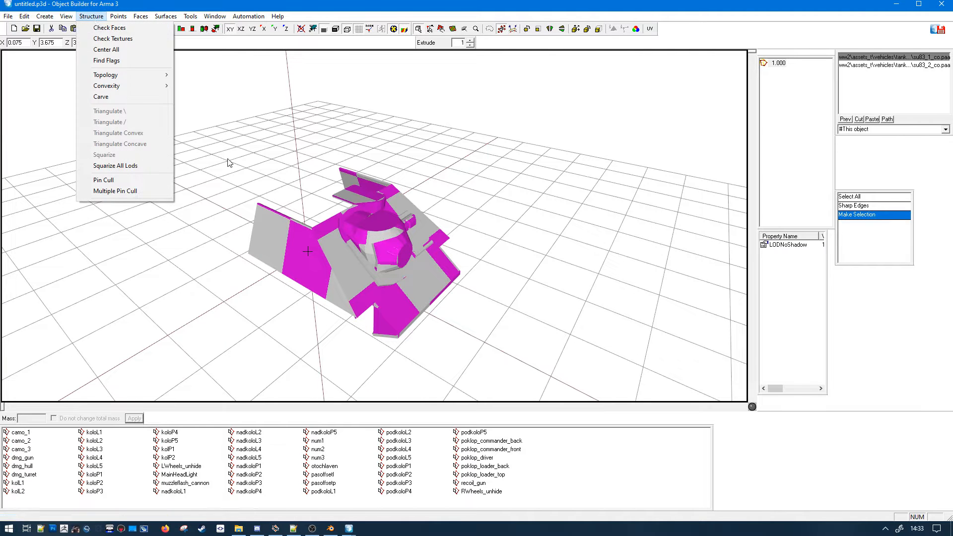
{"action": "left_click", "coordinate": [228, 163]}
{"action": "key", "text": "ctrl+a"}
{"action": "left_click", "coordinate": [105, 17]}
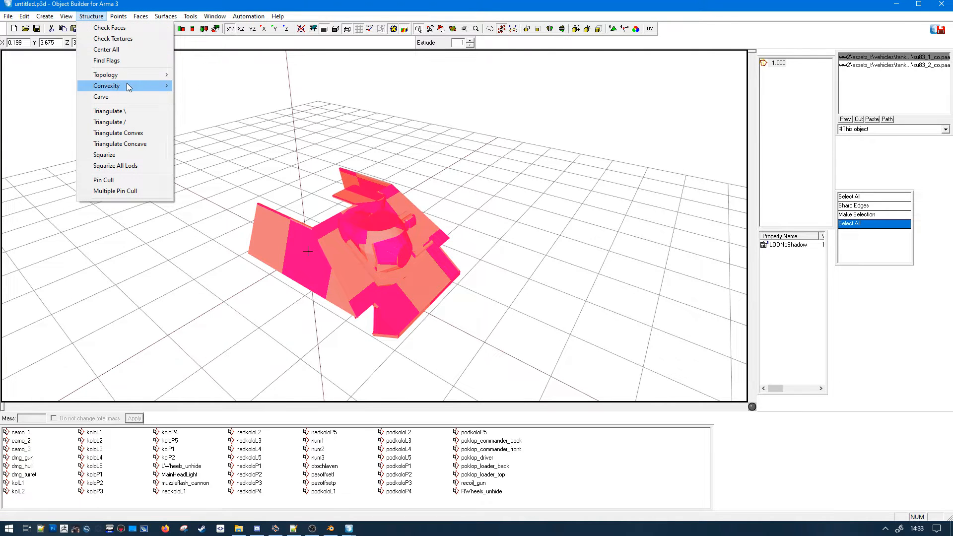
{"action": "mouse_move", "coordinate": [128, 87]}
{"action": "left_click", "coordinate": [228, 108]}
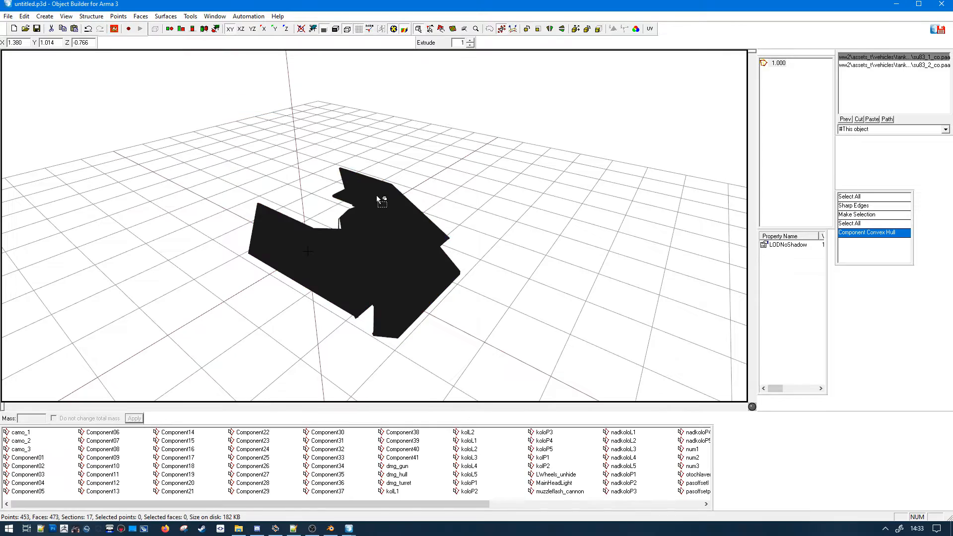
- Apply sharp edges to all convex components and check the mantlet and front plates up close
{"action": "key", "text": "ctrl+a"}
{"action": "key", "text": "i"}
{"action": "left_click", "coordinate": [480, 273]}
{"action": "middle_click_drag", "start_coordinate": [479, 273], "coordinate": [494, 261]}
{"action": "scroll", "coordinate": [494, 261], "scroll_direction": "up", "scroll_amount": 4}
{"action": "left_click_drag", "start_coordinate": [433, 275], "coordinate": [476, 289]}
{"action": "left_click", "coordinate": [463, 300]}
{"action": "left_click", "coordinate": [476, 289]}
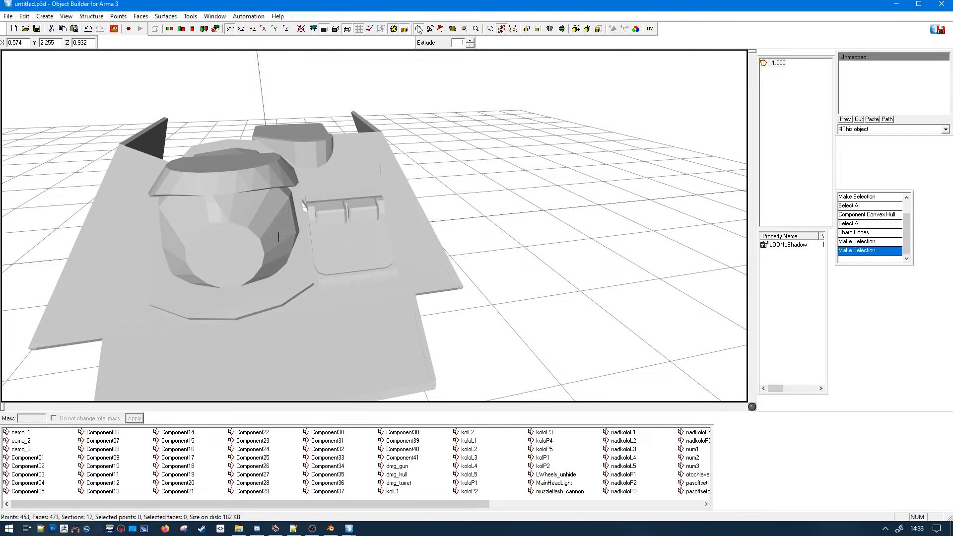
- Select the side component of the lower front hull and examine its hull shape from underneath
{"action": "left_click", "coordinate": [133, 225]}
{"action": "middle_click_drag", "start_coordinate": [219, 272], "coordinate": [220, 274]}
{"action": "middle_click_drag", "start_coordinate": [281, 378], "coordinate": [421, 327]}
{"action": "left_click", "coordinate": [549, 273], "text": "ctrl"}
{"action": "middle_click_drag", "start_coordinate": [549, 273], "coordinate": [554, 273]}
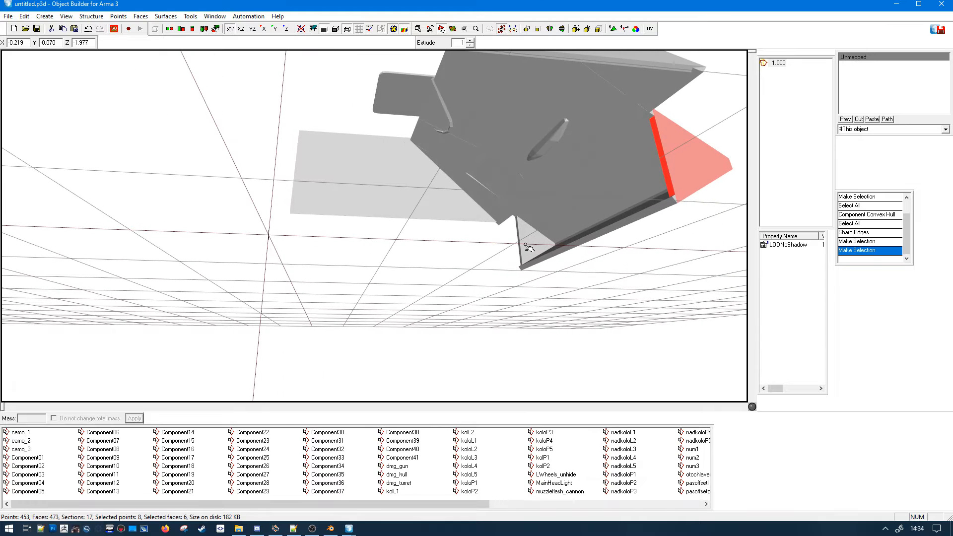
- Undo the recent selections, the sharp edges and the Component Convex Hull
{"action": "key", "text": "ctrl+z"}
{"action": "key", "text": "ctrl+z"}
{"action": "key", "text": "ctrl+z"}
{"action": "key", "text": "ctrl+z"}
{"action": "key", "text": "ctrl+y"}
{"action": "key", "text": "ctrl+y"}
{"action": "key", "text": "ctrl+y"}
{"action": "key", "text": "ctrl+y"}
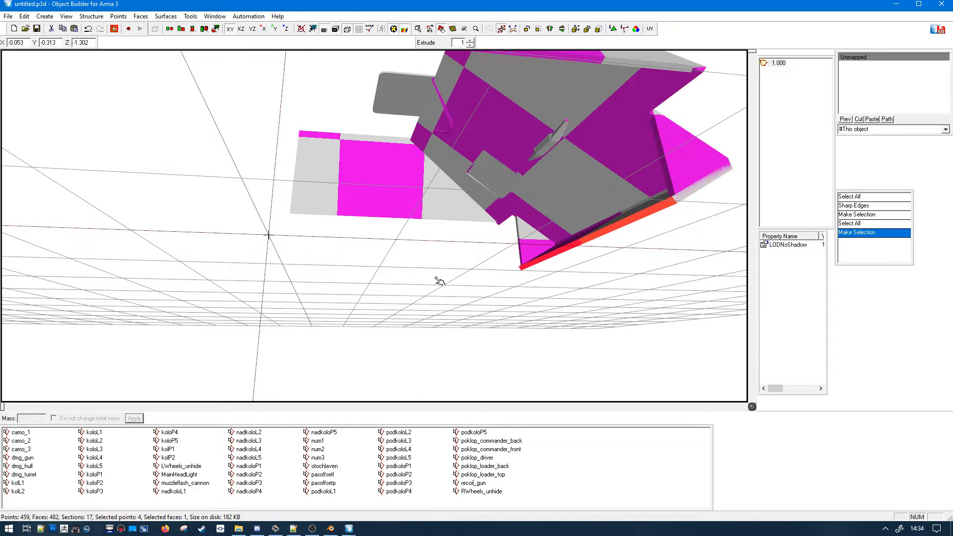
- Rebuild the Component Convex Hull and apply sharp edges to the whole model
{"action": "left_click", "coordinate": [91, 16]}
{"action": "mouse_move", "coordinate": [109, 89]}
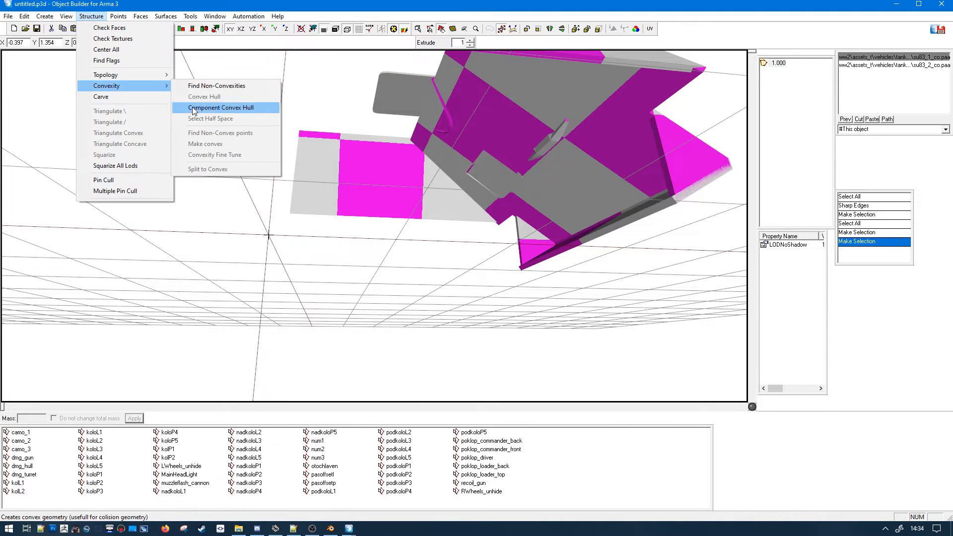
{"action": "left_click", "coordinate": [212, 99]}
{"action": "middle_click_drag", "start_coordinate": [500, 217], "coordinate": [502, 233]}
{"action": "key", "text": "ctrl+a"}
{"action": "key", "text": "u"}
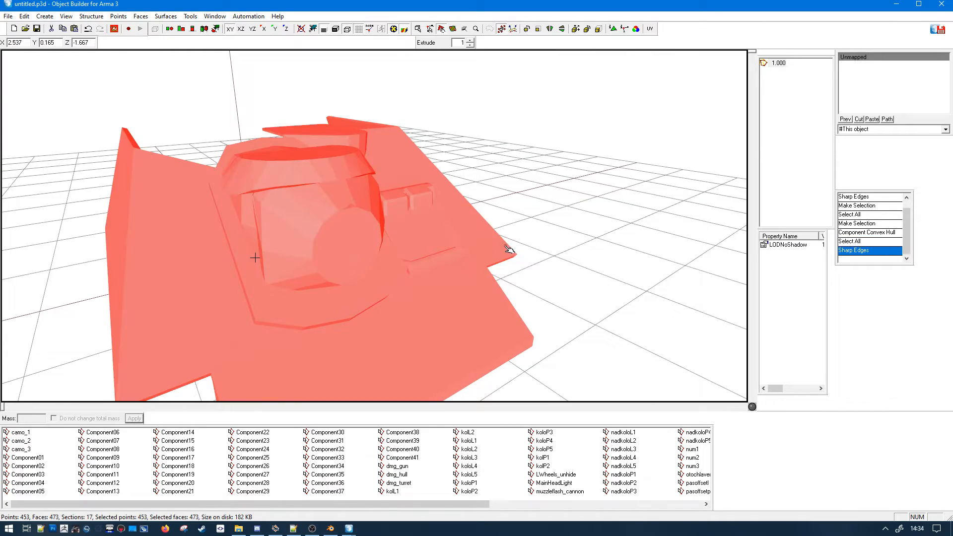
- Pull the rear triangular component of one side plate away from the hull and delete it
{"action": "left_click", "coordinate": [463, 269]}
{"action": "middle_click_drag", "start_coordinate": [463, 269], "coordinate": [554, 231]}
{"action": "scroll", "coordinate": [554, 231], "scroll_direction": "up", "scroll_amount": 4}
{"action": "scroll", "coordinate": [554, 231], "scroll_direction": "down", "scroll_amount": 5}
{"action": "double_click", "coordinate": [539, 263]}
{"action": "middle_click_drag", "start_coordinate": [540, 262], "coordinate": [540, 262]}
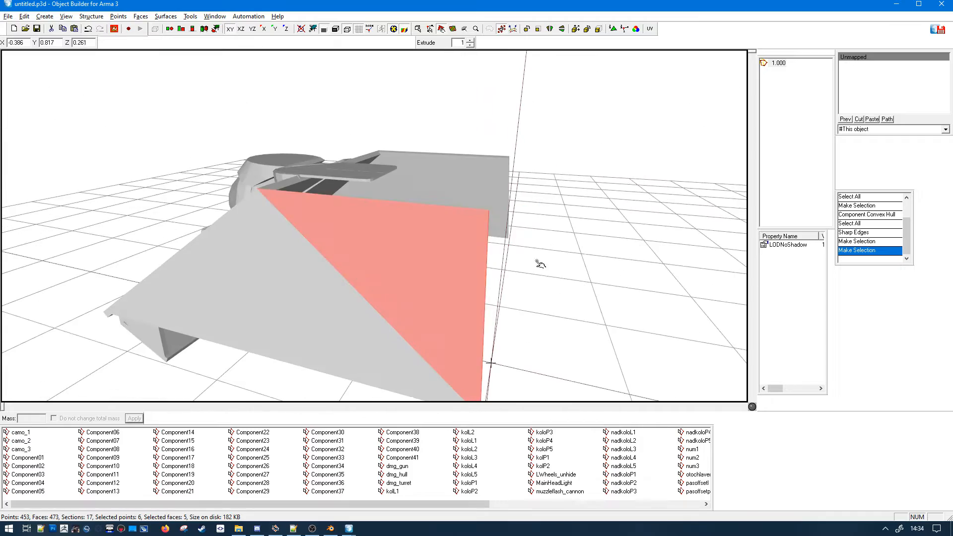
{"action": "right_click_drag", "start_coordinate": [540, 263], "coordinate": [697, 138]}
{"action": "middle_click_drag", "start_coordinate": [636, 181], "coordinate": [611, 187]}
{"action": "scroll", "coordinate": [636, 181], "scroll_direction": "down", "scroll_amount": 3}
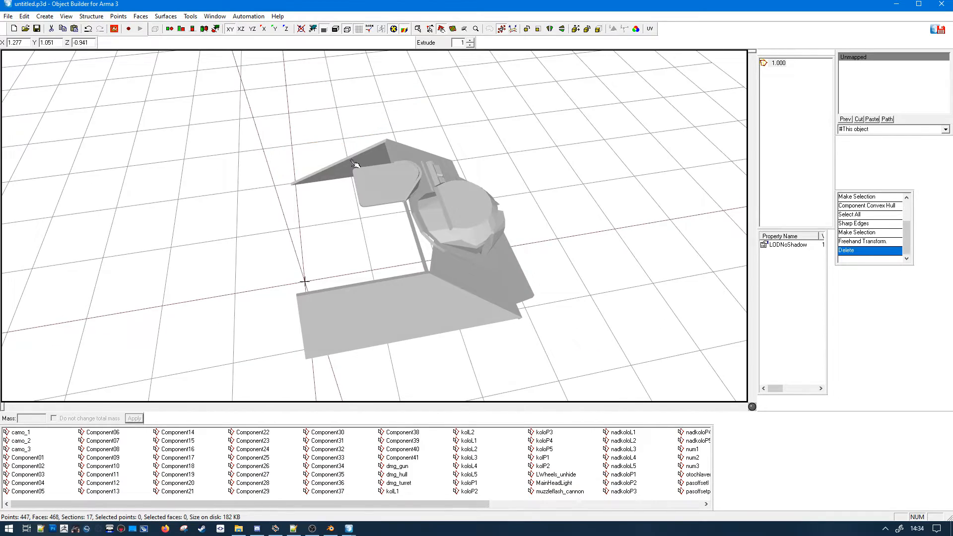
- Pull out and delete the remaining triangular component of the same side plate
{"action": "right_click_drag", "start_coordinate": [297, 98], "coordinate": [297, 98]}
{"action": "middle_click_drag", "start_coordinate": [287, 179], "coordinate": [286, 178]}
{"action": "key", "text": "Delete"}
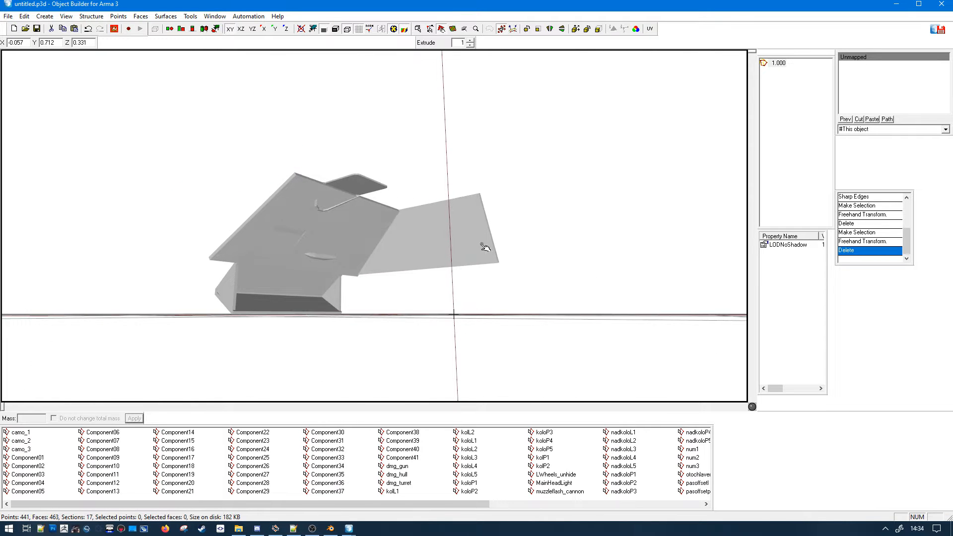
- Delete both triangular components of the opposite side plate
{"action": "middle_click_drag", "start_coordinate": [550, 304], "coordinate": [549, 304]}
{"action": "key", "text": "Delete"}
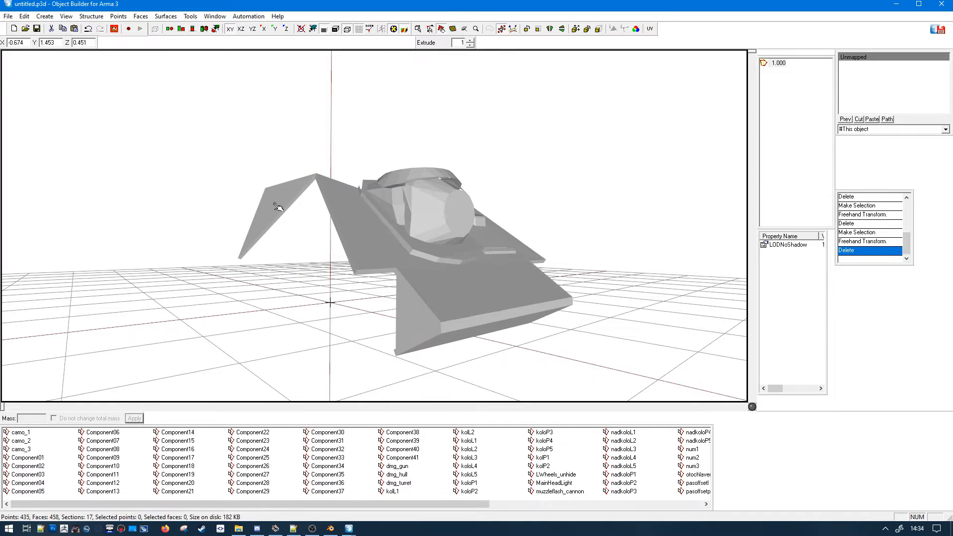
{"action": "right_click_drag", "start_coordinate": [304, 251], "coordinate": [224, 192]}
{"action": "middle_click_drag", "start_coordinate": [337, 189], "coordinate": [340, 193]}
{"action": "key", "text": "Delete"}
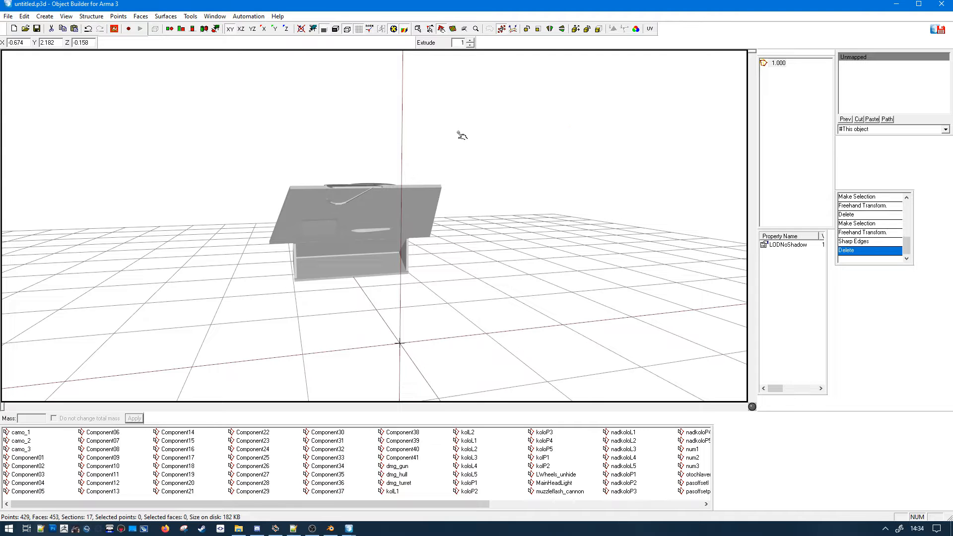
- Find the non-closed parts of the model and display its points and edges
{"action": "middle_click_drag", "start_coordinate": [415, 155], "coordinate": [422, 158]}
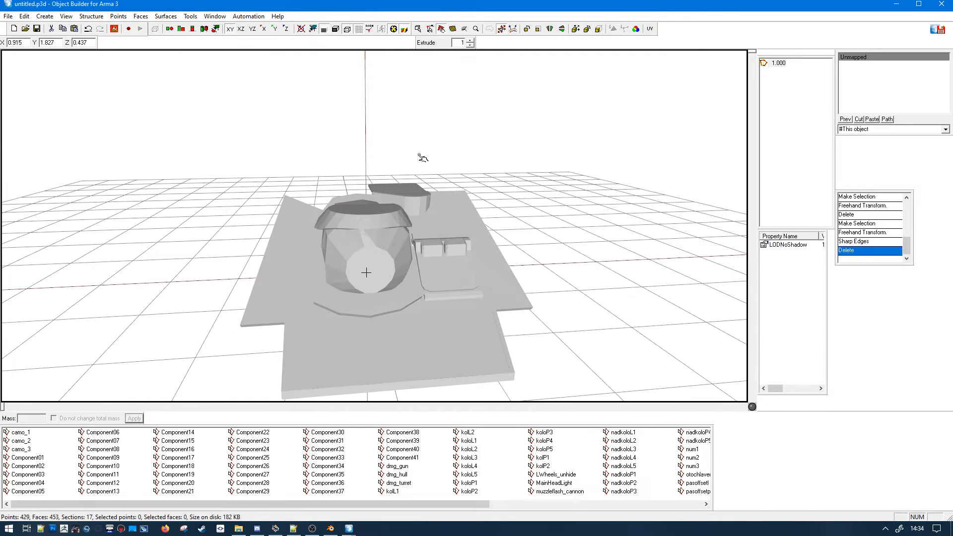
{"action": "left_click", "coordinate": [92, 16]}
{"action": "mouse_move", "coordinate": [123, 76]}
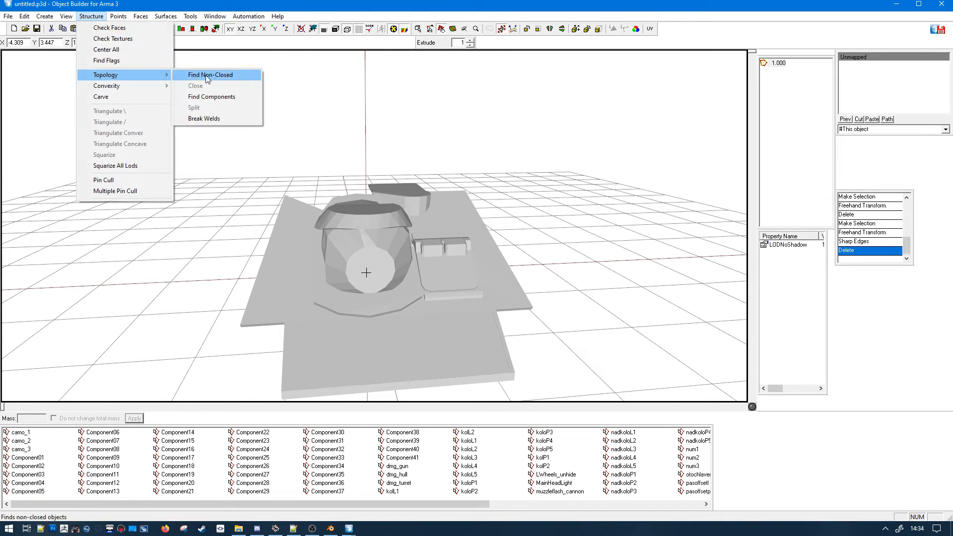
{"action": "left_click", "coordinate": [205, 75]}
{"action": "left_click", "coordinate": [336, 30]}
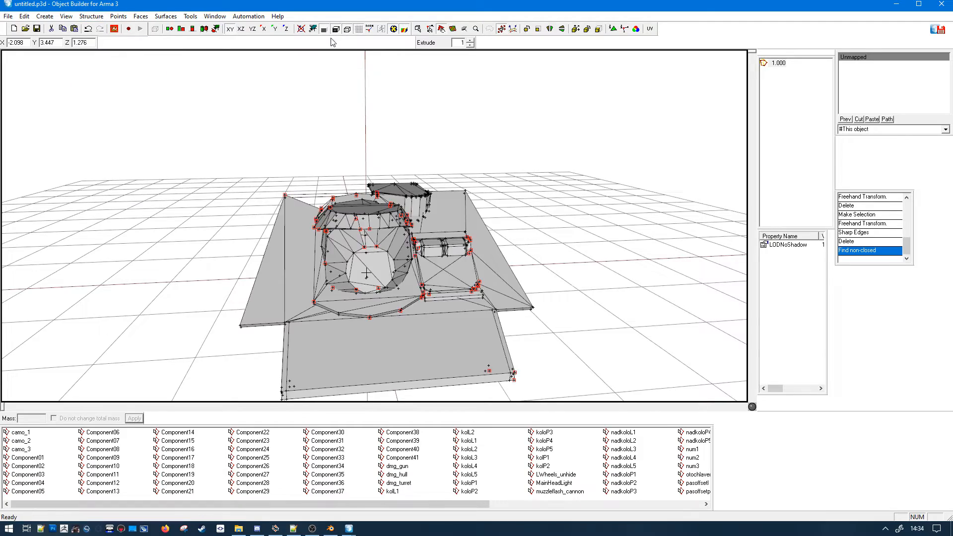
- Try to pull the non-closed points away from the model, and undo that move
{"action": "middle_click_drag", "start_coordinate": [291, 259], "coordinate": [293, 261]}
{"action": "right_click_drag", "start_coordinate": [293, 261], "coordinate": [492, 197]}
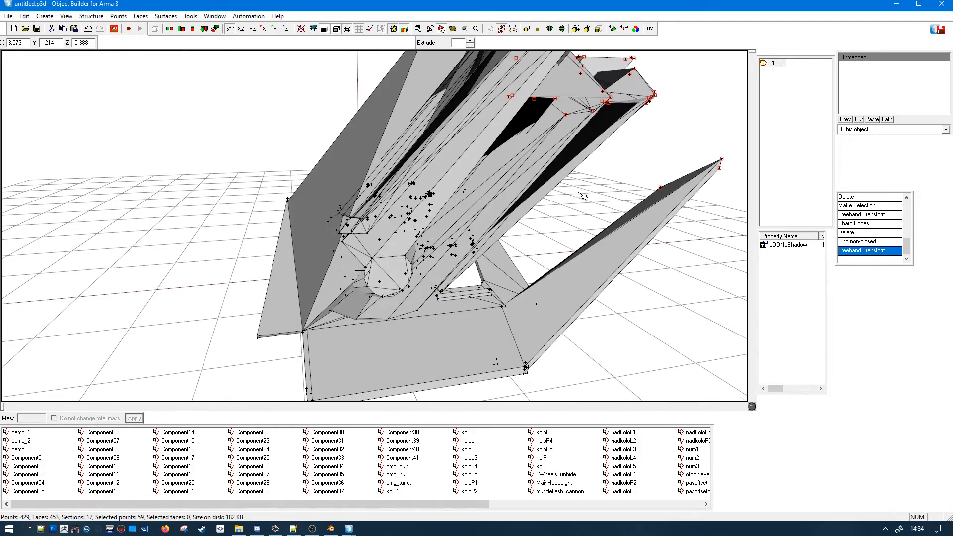
{"action": "scroll", "coordinate": [582, 196], "scroll_direction": "down", "scroll_amount": 5}
{"action": "key", "text": "ctrl+z"}
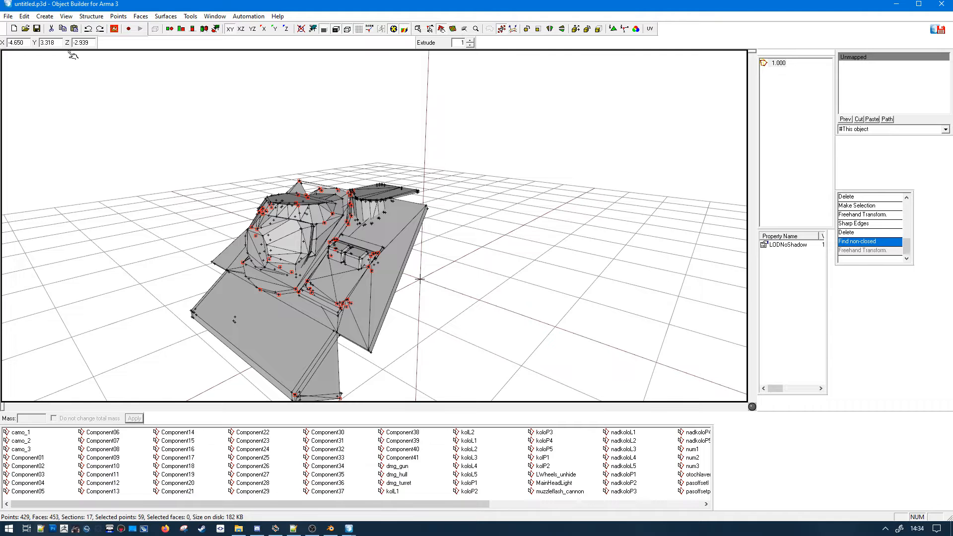
- Select the faces belonging to the non-closed points and move the selection upward off the model
{"action": "left_click", "coordinate": [91, 16]}
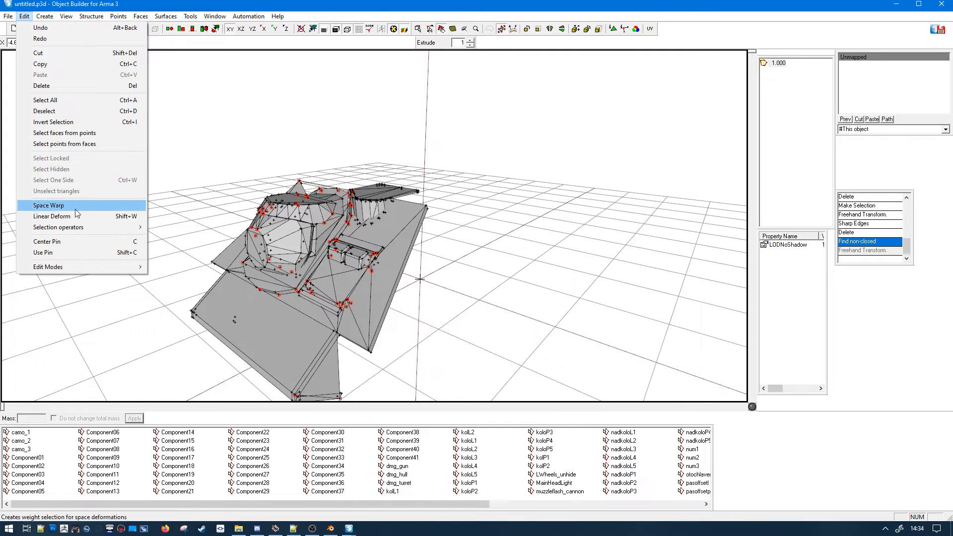
{"action": "left_click", "coordinate": [94, 134]}
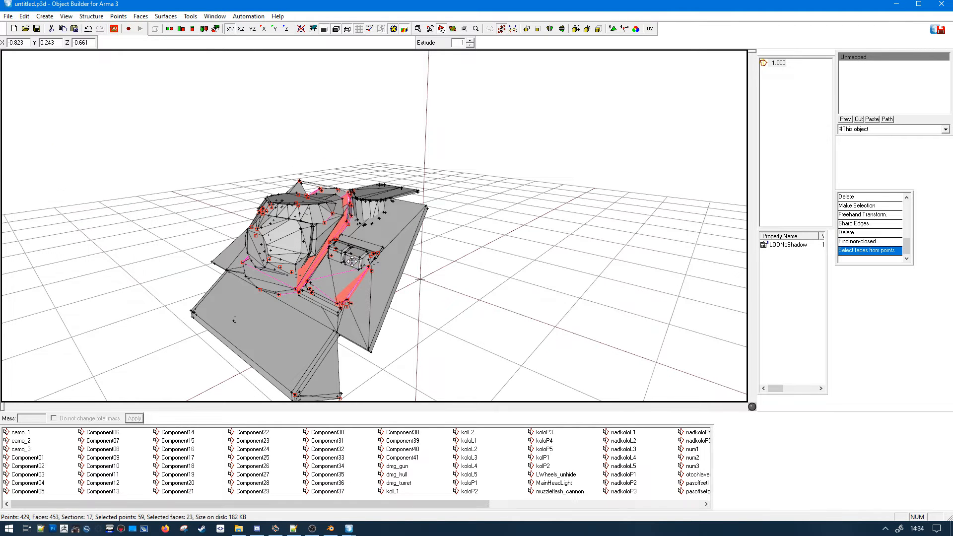
{"action": "mouse_move", "coordinate": [347, 257]}
{"action": "right_mouse_down"}
{"action": "mouse_move", "coordinate": [330, 154]}
{"action": "mouse_move", "coordinate": [303, 166]}
{"action": "right_mouse_up"}
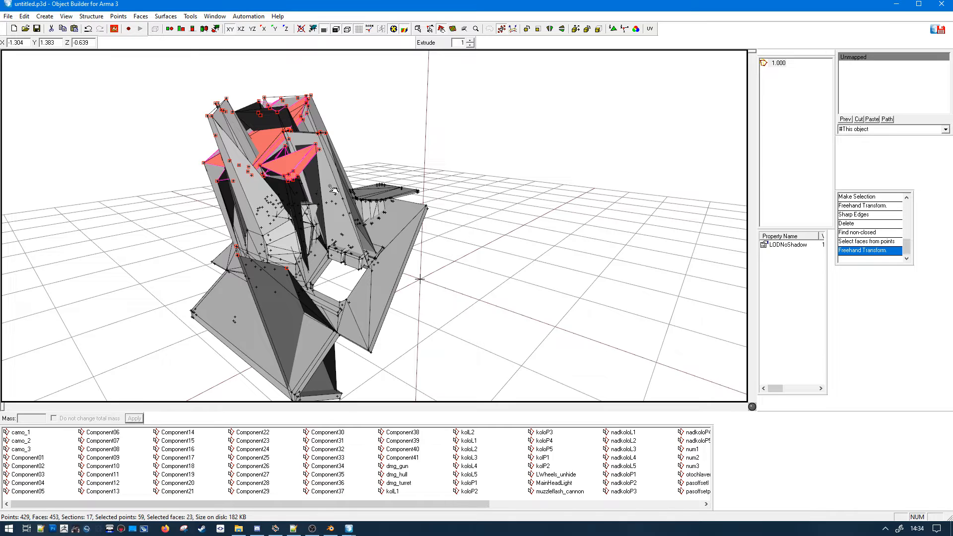
- Undo the upward move of the selection, pull the outermost side plate component away from the hull and delete it
{"action": "key", "text": "ctrl+z"}
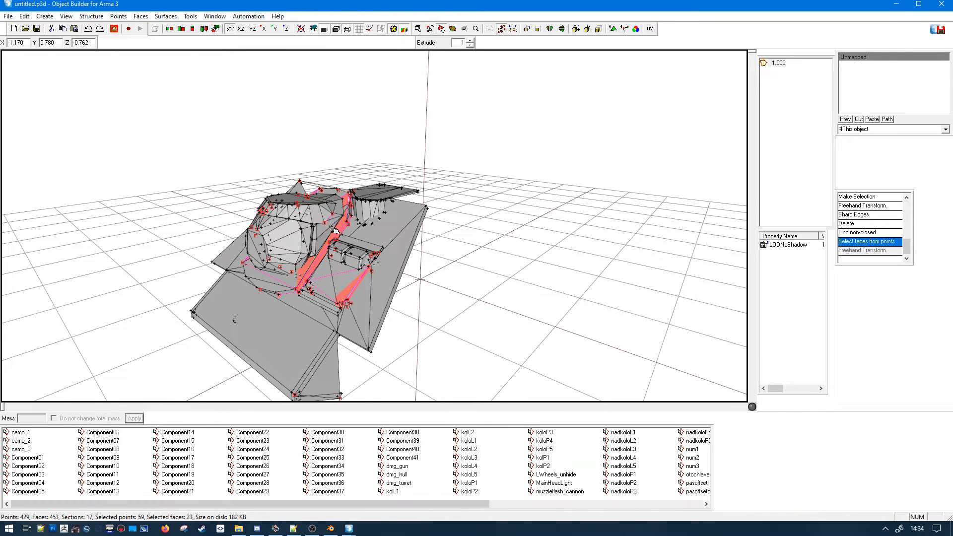
{"action": "middle_click_drag", "start_coordinate": [332, 226], "coordinate": [347, 246]}
{"action": "left_click", "coordinate": [462, 293]}
{"action": "left_click", "coordinate": [316, 257]}
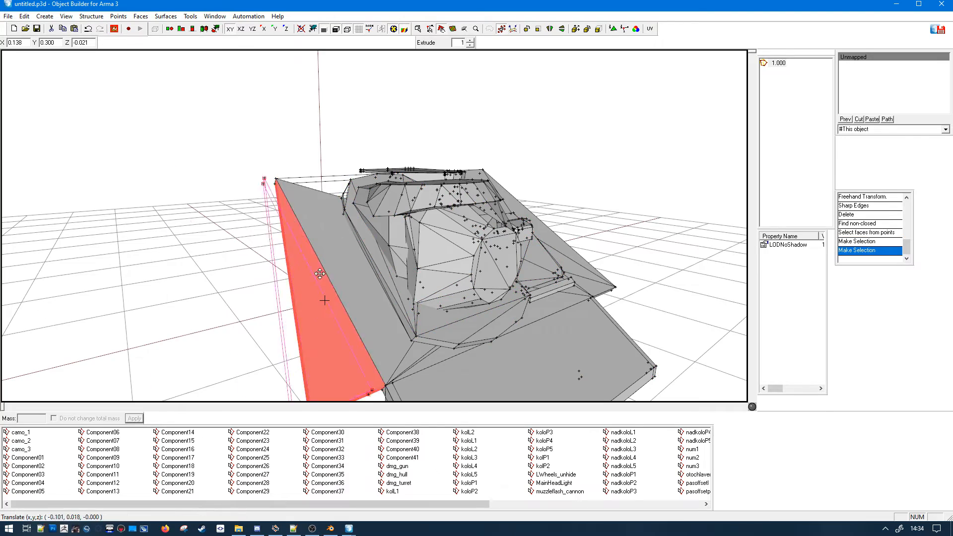
{"action": "right_click_drag", "start_coordinate": [319, 274], "coordinate": [277, 266]}
{"action": "middle_click_drag", "start_coordinate": [276, 266], "coordinate": [277, 278]}
{"action": "middle_click_drag", "start_coordinate": [362, 294], "coordinate": [470, 255]}
{"action": "scroll", "coordinate": [364, 294], "scroll_direction": "up", "scroll_amount": 5}
{"action": "key", "text": "Delete"}
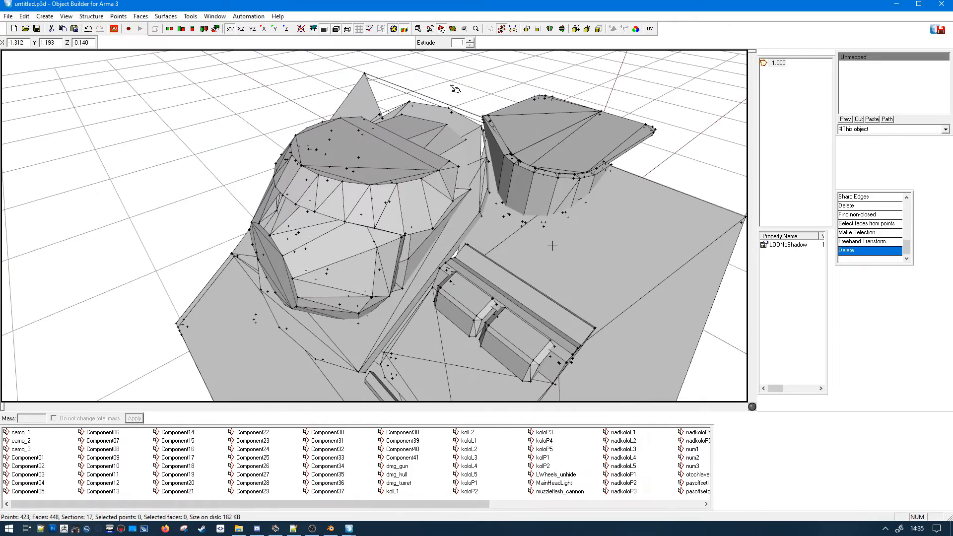
- Try moving the sloped plate beside the mantlet off the model, and undo both moves
{"action": "middle_click_drag", "start_coordinate": [456, 88], "coordinate": [390, 99]}
{"action": "left_click", "coordinate": [345, 99]}
{"action": "right_click_drag", "start_coordinate": [346, 98], "coordinate": [357, 52]}
{"action": "middle_click_drag", "start_coordinate": [377, 90], "coordinate": [420, 107]}
{"action": "scroll", "coordinate": [420, 107], "scroll_direction": "down", "scroll_amount": 3}
{"action": "right_click_drag", "start_coordinate": [416, 122], "coordinate": [242, 161]}
{"action": "mouse_move", "coordinate": [274, 143]}
{"action": "middle_mouse_down"}
{"action": "mouse_move", "coordinate": [287, 118]}
{"action": "mouse_move", "coordinate": [260, 179]}
{"action": "middle_mouse_up"}
{"action": "key", "text": "ctrl+z"}
{"action": "key", "text": "ctrl+z"}
- Switch to Blender and isolate the sloped plate beside the mantlet in Edit Mode by hiding all other geometry
{"action": "key", "text": "alt+Tab"}
{"action": "middle_click_drag", "start_coordinate": [407, 266], "coordinate": [487, 315]}
{"action": "scroll", "coordinate": [379, 248], "scroll_direction": "up", "scroll_amount": 2}
{"action": "key", "text": "Tab"}
{"action": "right_click", "coordinate": [308, 256]}
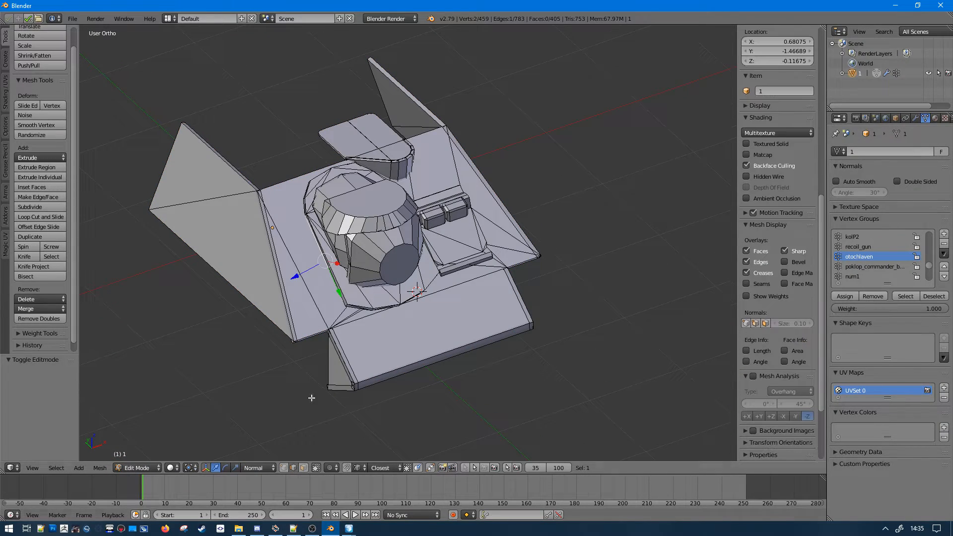
{"action": "left_click", "coordinate": [303, 468]}
{"action": "right_click", "coordinate": [319, 289]}
{"action": "key", "text": "ctrl+i"}
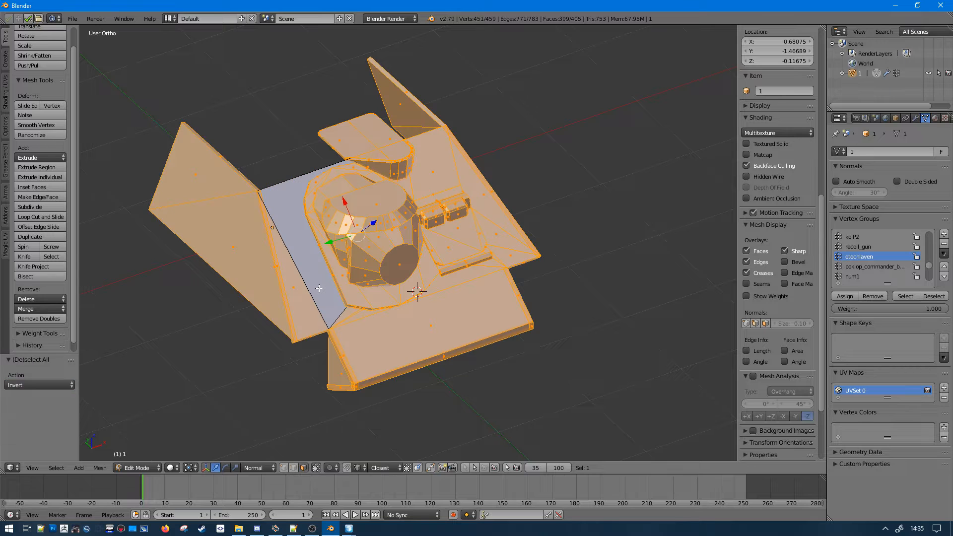
{"action": "key", "text": "h"}
{"action": "middle_click_drag", "start_coordinate": [319, 287], "coordinate": [276, 189]}
{"action": "right_click", "coordinate": [416, 268]}
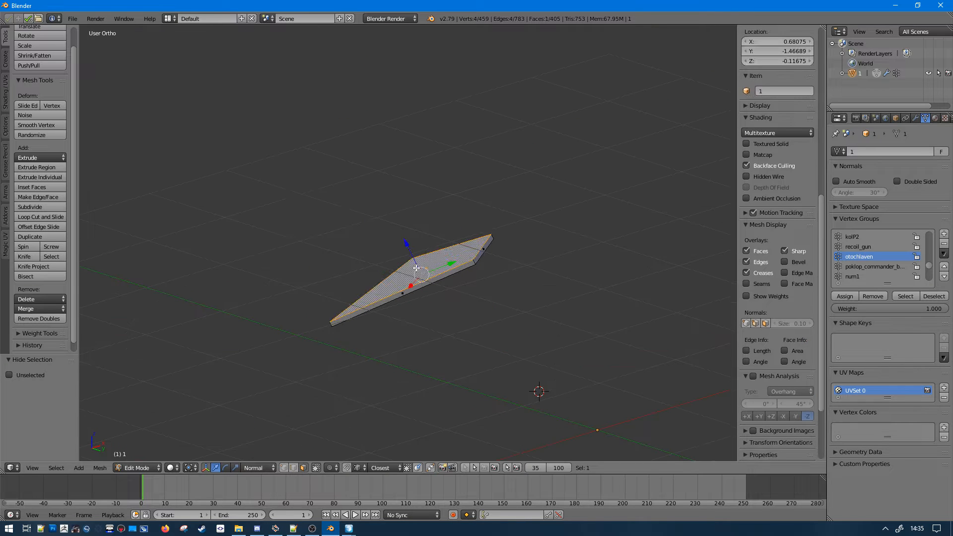
- Select the whole isolated plate and apply the Make Planar Faces cleanup
{"action": "key", "text": "a"}
{"action": "key", "text": "a"}
{"action": "middle_click_drag", "start_coordinate": [450, 272], "coordinate": [655, 330]}
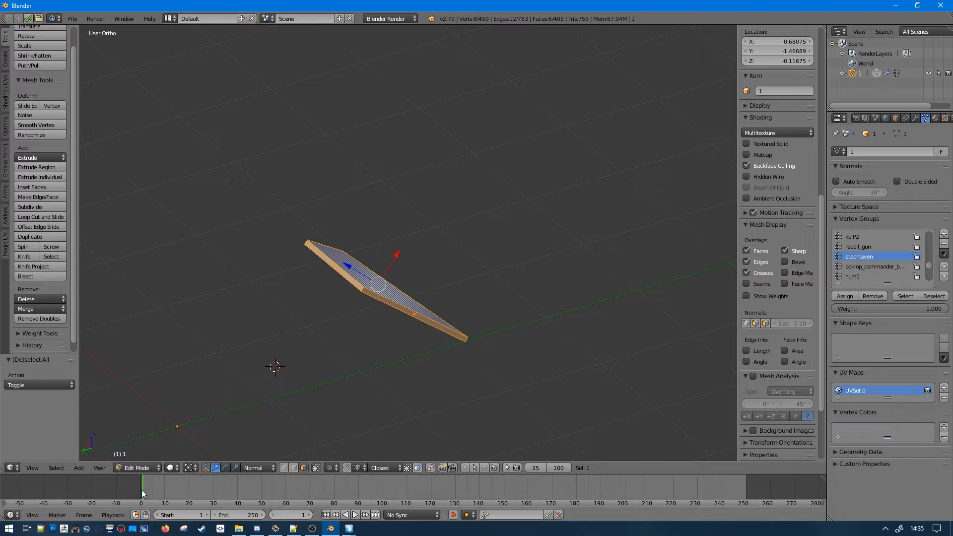
{"action": "left_click", "coordinate": [101, 468]}
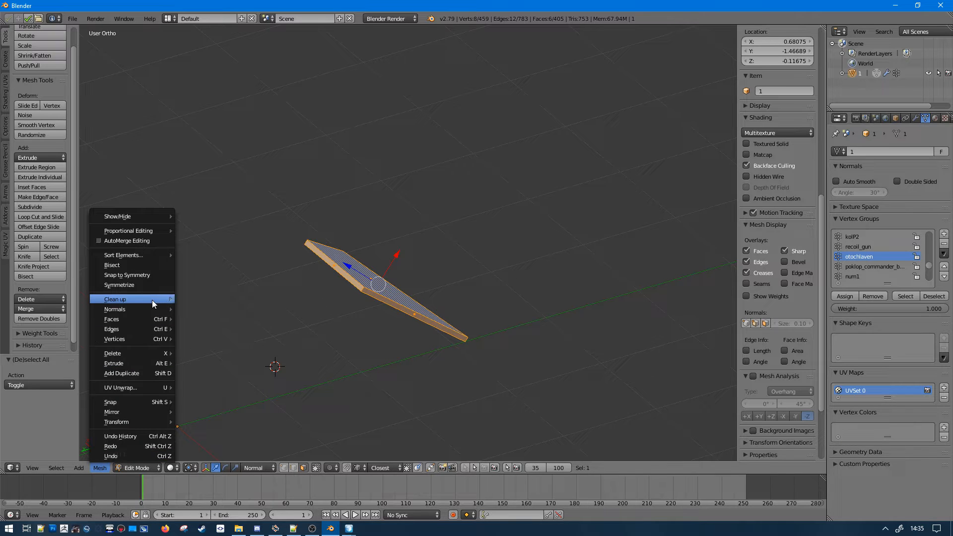
{"action": "mouse_move", "coordinate": [153, 304]}
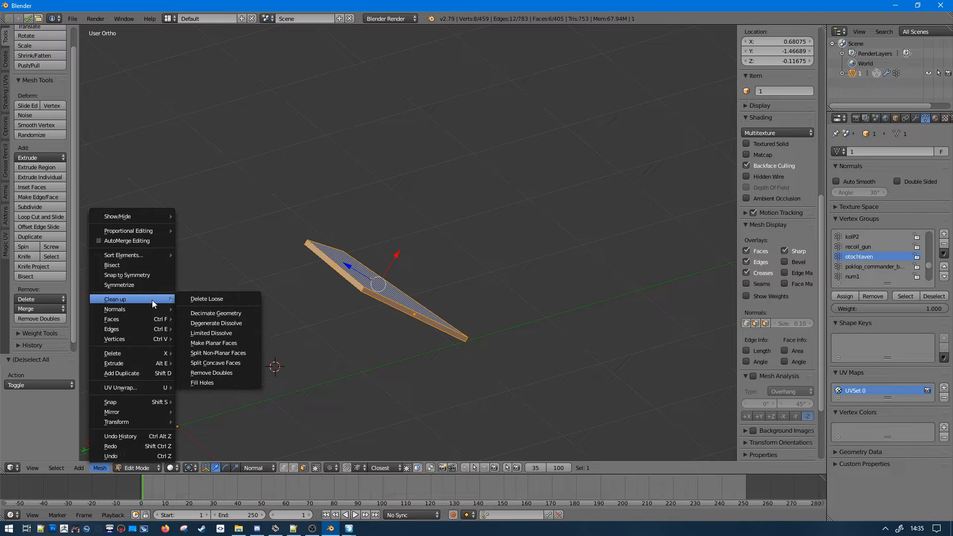
{"action": "left_click", "coordinate": [237, 347]}
{"action": "scroll", "coordinate": [295, 322], "scroll_direction": "up", "scroll_amount": 5}
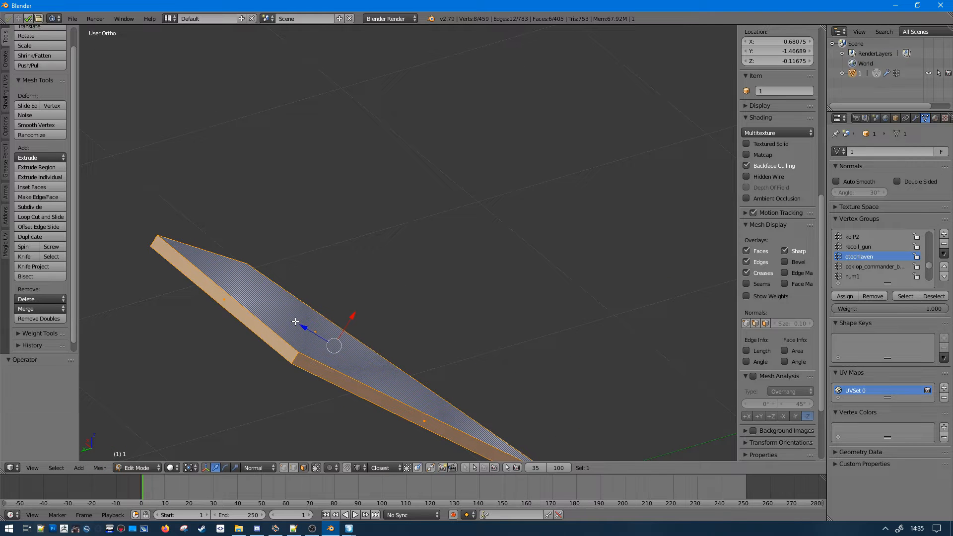
- Try to triangulate the large face of the isolated plate
{"action": "right_click", "coordinate": [296, 322]}
{"action": "key", "text": "ctrl+t"}
{"action": "middle_click_drag", "start_coordinate": [343, 304], "coordinate": [231, 270]}
{"action": "key", "text": "a"}
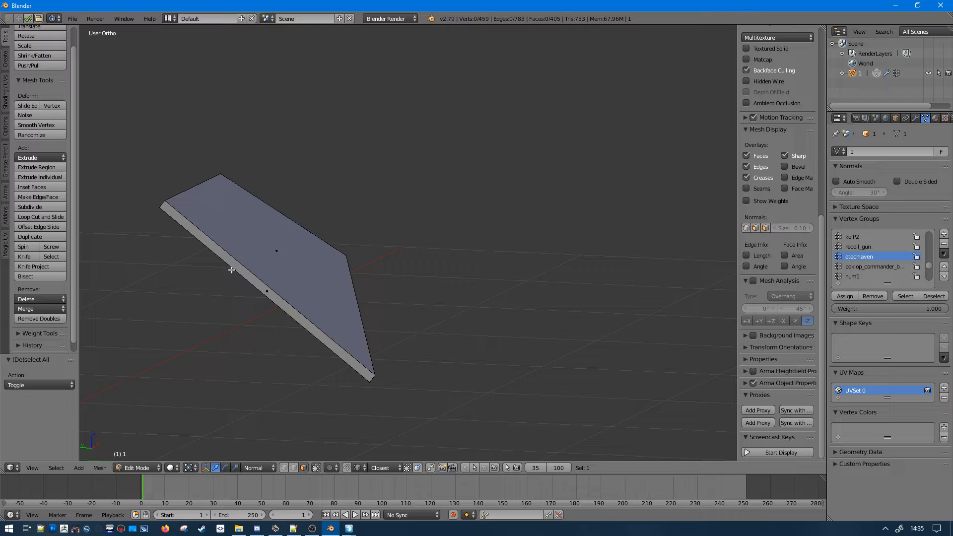
- Change to edge selection and apply Tris to Quads to the entire plate
{"action": "left_click", "coordinate": [294, 468]}
{"action": "right_click", "coordinate": [313, 342]}
{"action": "key", "text": "a"}
{"action": "key", "text": "a"}
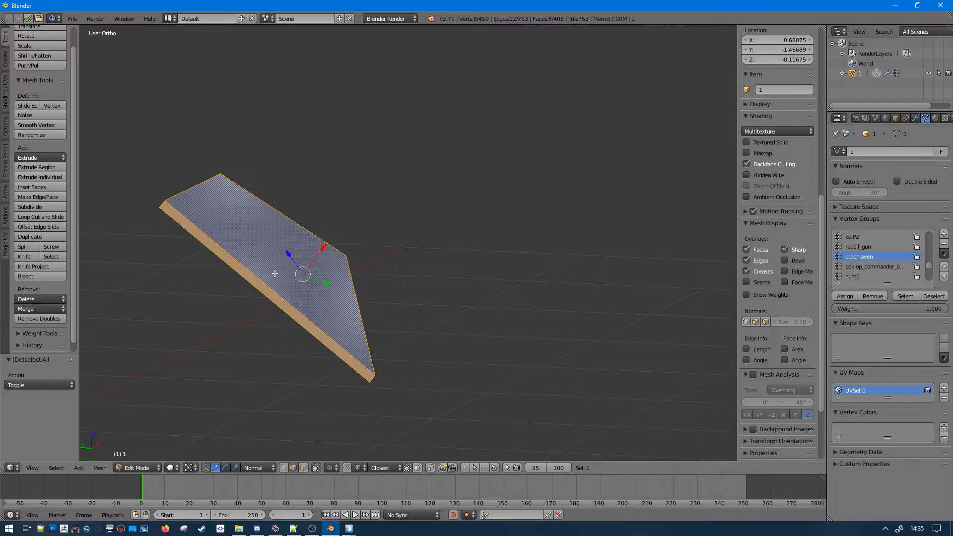
{"action": "key", "text": "alt+j"}
{"action": "middle_click_drag", "start_coordinate": [276, 273], "coordinate": [238, 282]}
{"action": "key", "text": "a"}
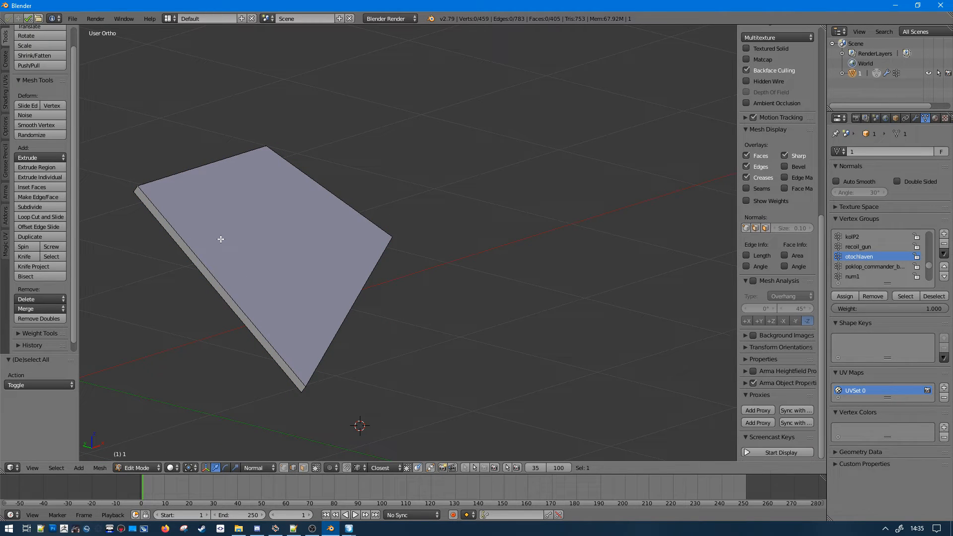
- Knife-cut both large faces of the plate corner to corner along the same diagonal
{"action": "key", "text": "k"}
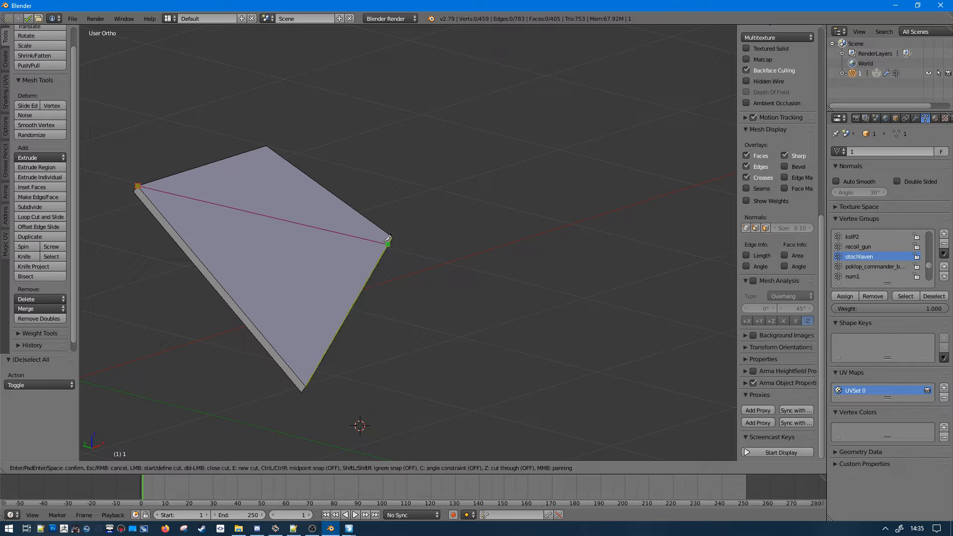
{"action": "left_click", "coordinate": [389, 238]}
{"action": "key", "text": "Return"}
{"action": "middle_click_drag", "start_coordinate": [318, 243], "coordinate": [381, 221]}
{"action": "key", "text": "a"}
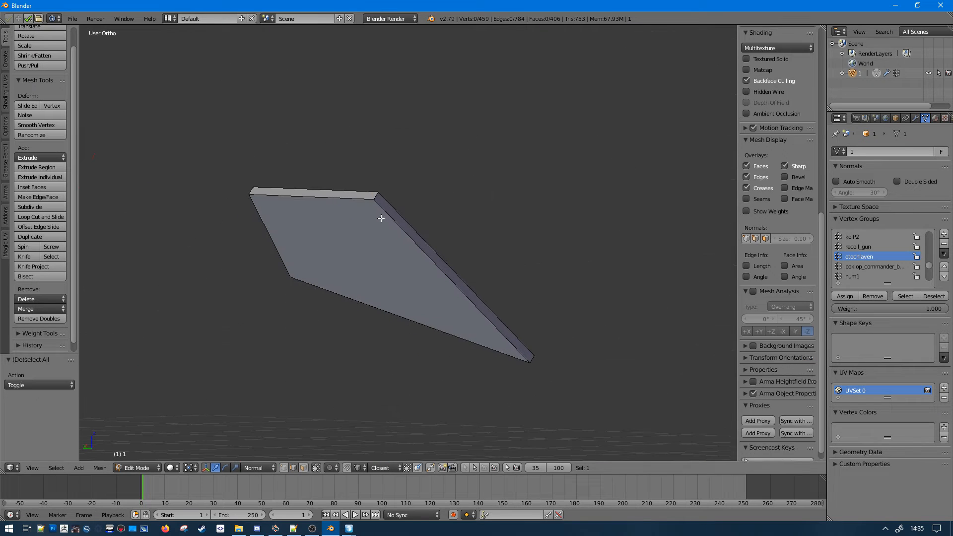
{"action": "key", "text": "k"}
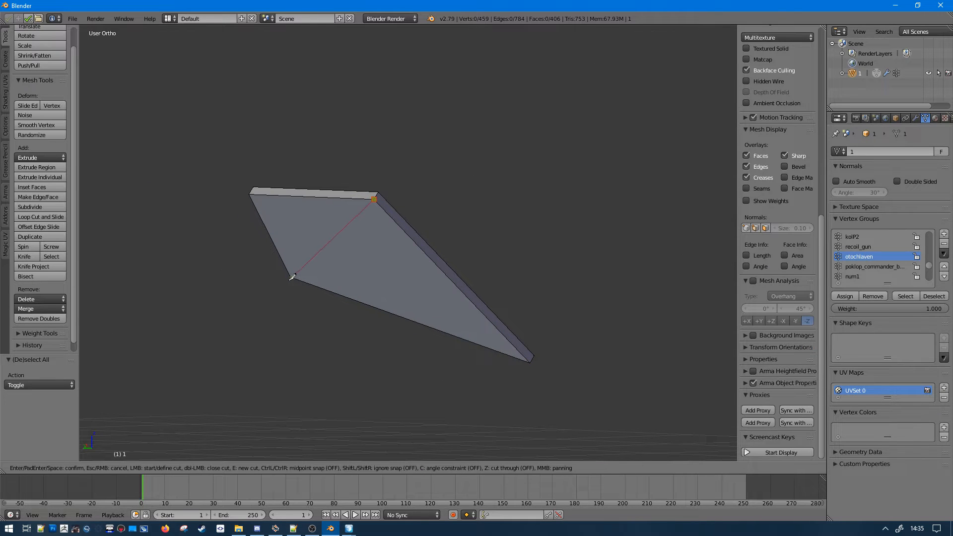
{"action": "middle_click_drag", "start_coordinate": [294, 275], "coordinate": [504, 283]}
{"action": "left_click", "coordinate": [344, 233]}
{"action": "key", "text": "Return"}
- Rip the plate apart along the diagonal edge loop, leaving both halves in place
{"action": "right_click", "coordinate": [388, 215], "text": "alt"}
{"action": "key", "text": "v"}
{"action": "right_click", "coordinate": [450, 124]}
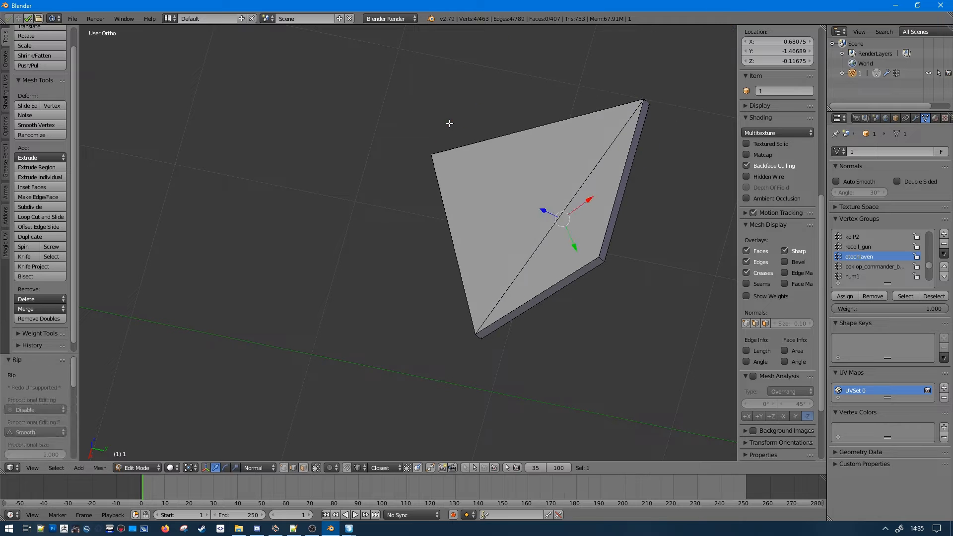
- Select the non-manifold edges along the diagonal split and fill them with faces to close both halves
{"action": "key", "text": "a"}
{"action": "key", "text": "ctrl+alt+shift+m"}
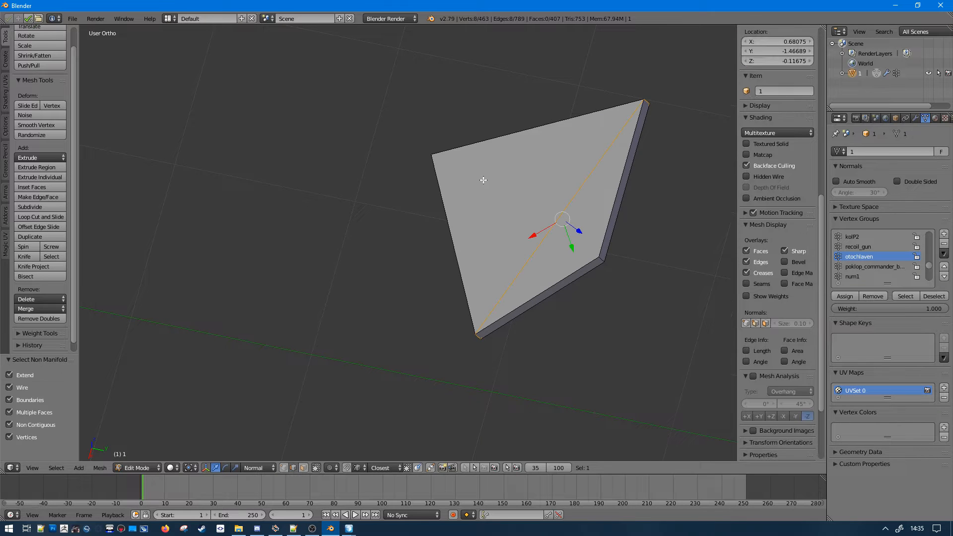
{"action": "key", "text": "z"}
{"action": "key", "text": "f"}
{"action": "key", "text": "a"}
{"action": "key", "text": "z"}
- Select one linked triangular half of the plate and try moving it to check the separation
{"action": "right_click", "coordinate": [606, 228]}
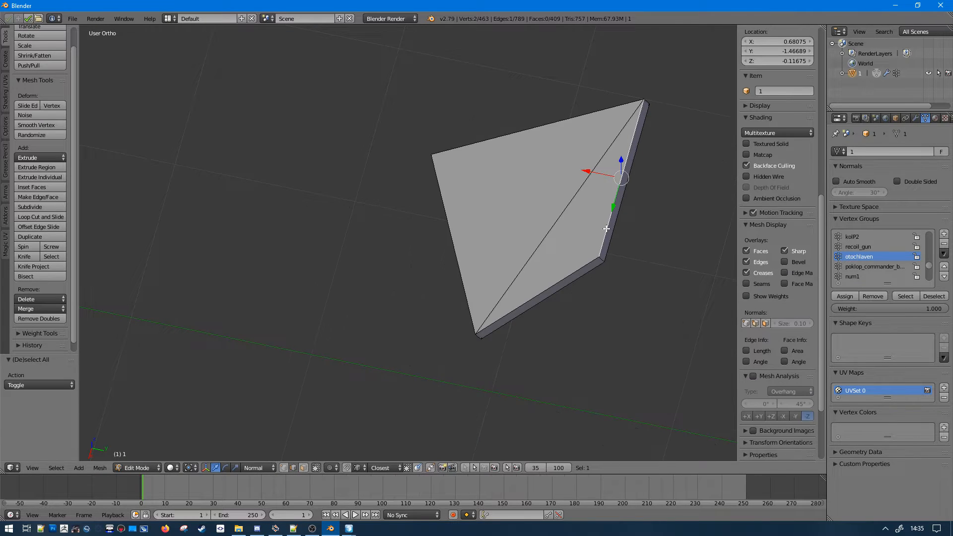
{"action": "key", "text": "ctrl+l"}
{"action": "scroll", "coordinate": [607, 228], "scroll_direction": "up", "scroll_amount": 1}
{"action": "key", "text": "g"}
{"action": "right_click", "coordinate": [692, 284]}
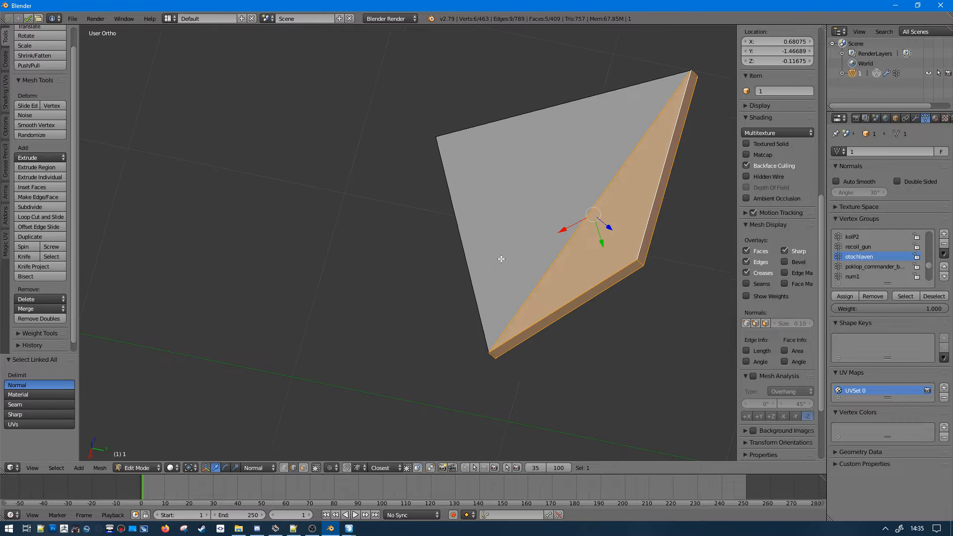
{"action": "middle_click_drag", "start_coordinate": [500, 258], "coordinate": [588, 209]}
{"action": "key", "text": "g"}
{"action": "left_click", "coordinate": [393, 214]}
{"action": "key", "text": "a"}
{"action": "scroll", "coordinate": [394, 214], "scroll_direction": "down", "scroll_amount": 2}
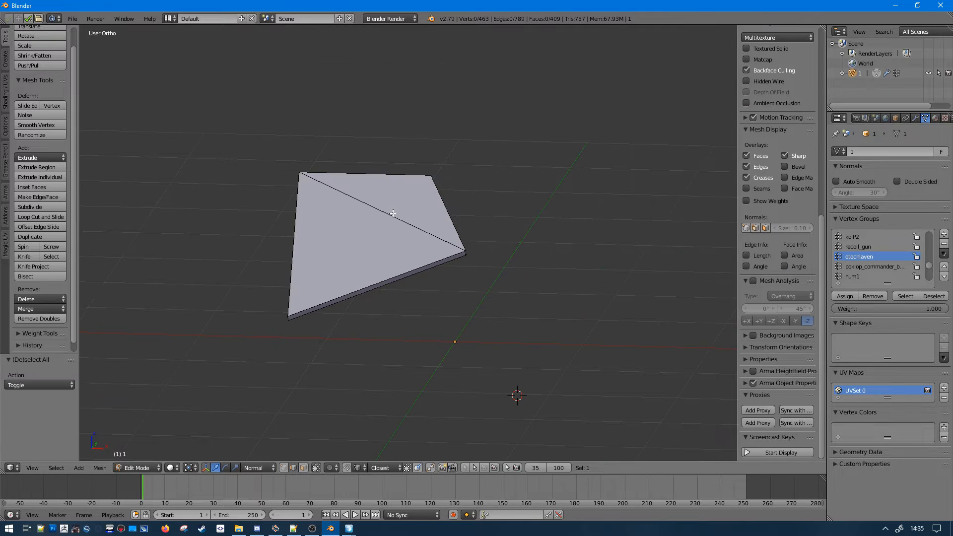
- Switch to untitled.p3d in Object Builder and delete the selected sloped plate beside the mantlet
{"action": "mouse_move", "coordinate": [349, 529]}
{"action": "mouse_move", "coordinate": [327, 493]}
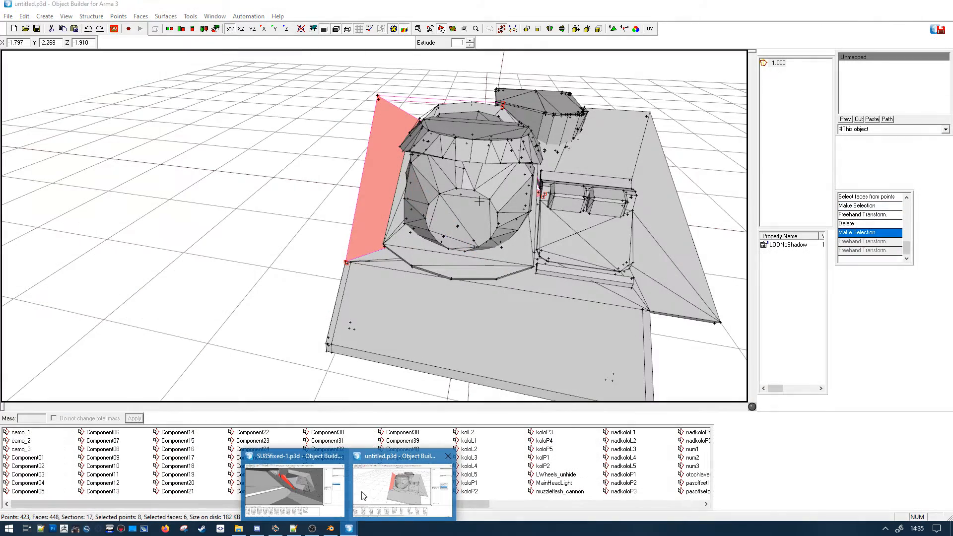
{"action": "left_click", "coordinate": [367, 496]}
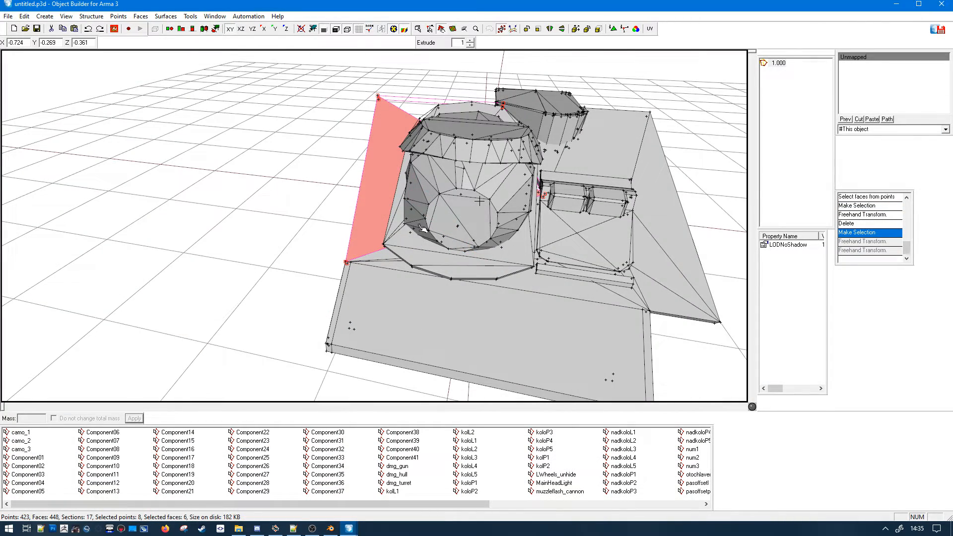
{"action": "key", "text": "Delete"}
- Pull the large front hull plate component away from the model and delete it
{"action": "scroll", "coordinate": [477, 345], "scroll_direction": "up", "scroll_amount": 3}
{"action": "left_click", "coordinate": [476, 345]}
{"action": "scroll", "coordinate": [476, 346], "scroll_direction": "down", "scroll_amount": 6}
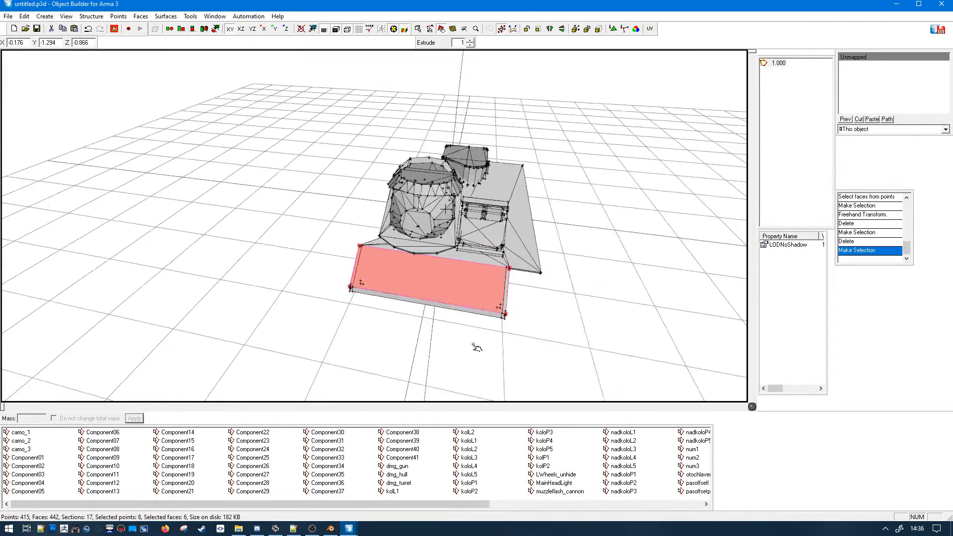
{"action": "scroll", "coordinate": [476, 346], "scroll_direction": "down", "scroll_amount": 1}
{"action": "right_click_drag", "start_coordinate": [476, 346], "coordinate": [409, 320]}
{"action": "middle_click_drag", "start_coordinate": [428, 315], "coordinate": [428, 315]}
{"action": "scroll", "coordinate": [428, 315], "scroll_direction": "up", "scroll_amount": 4}
{"action": "key", "text": "Delete"}
- Find the non-closed parts of the remaining model and examine the marked points on the lower front pieces
{"action": "middle_click_drag", "start_coordinate": [484, 237], "coordinate": [379, 261]}
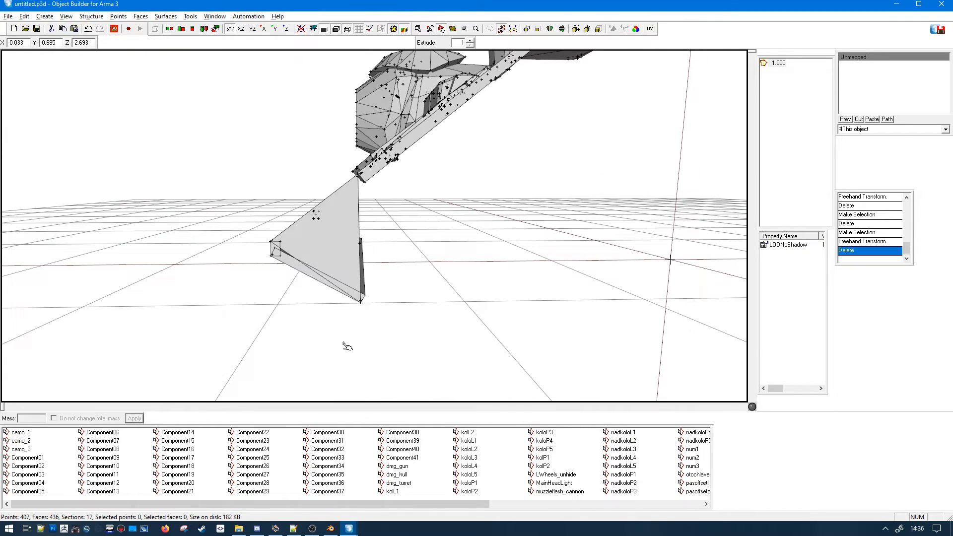
{"action": "left_click", "coordinate": [91, 16]}
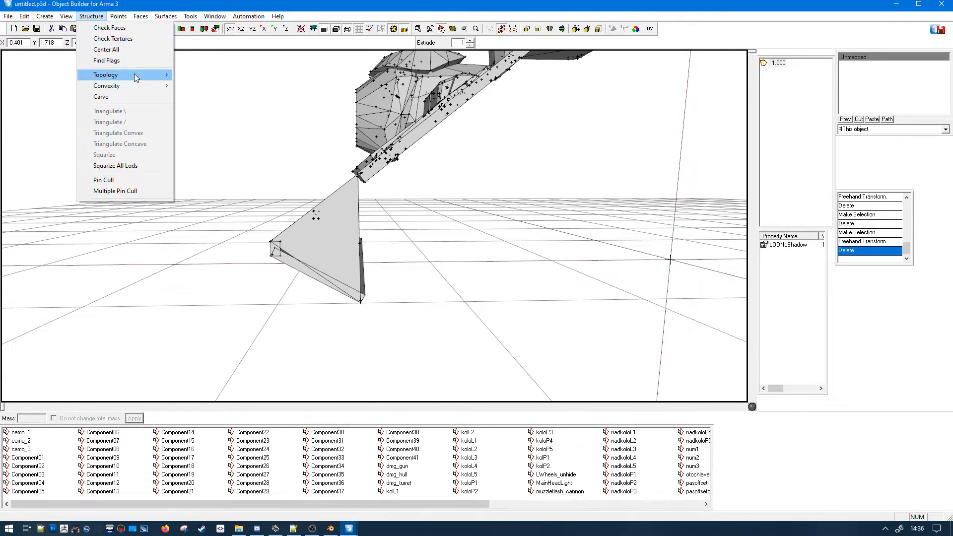
{"action": "mouse_move", "coordinate": [124, 74]}
{"action": "left_click", "coordinate": [211, 74]}
{"action": "middle_click_drag", "start_coordinate": [347, 276], "coordinate": [359, 277]}
{"action": "scroll", "coordinate": [484, 269], "scroll_direction": "up", "scroll_amount": 4}
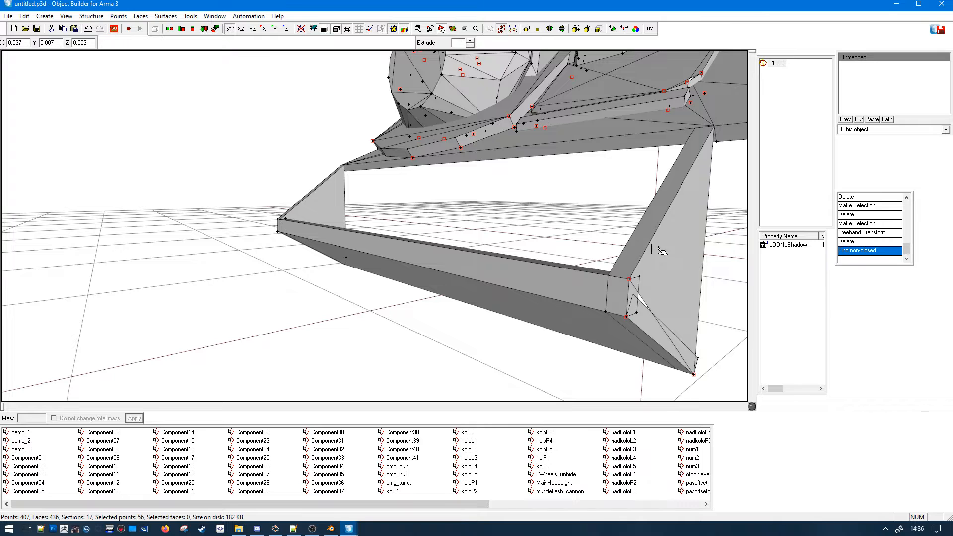
- Try moving the triangular side plate away from the lower frame, and undo the move
{"action": "left_click", "coordinate": [657, 249]}
{"action": "right_click_drag", "start_coordinate": [622, 261], "coordinate": [653, 252]}
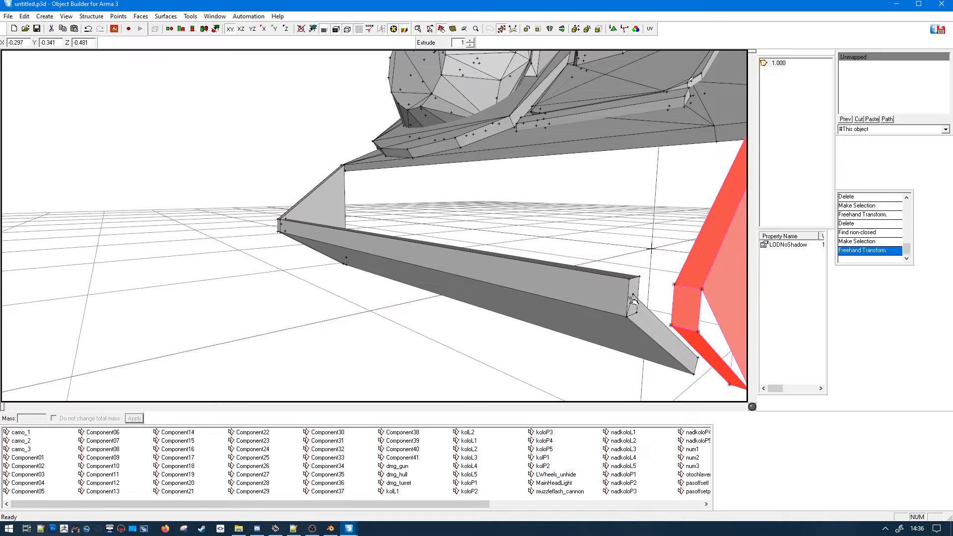
{"action": "middle_click_drag", "start_coordinate": [630, 298], "coordinate": [630, 298]}
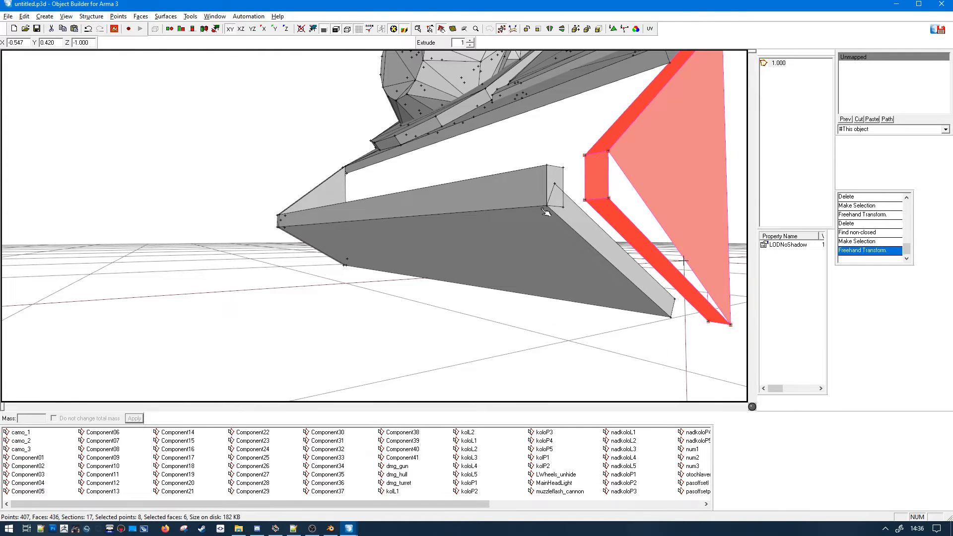
{"action": "middle_click_drag", "start_coordinate": [545, 211], "coordinate": [502, 234]}
{"action": "key", "text": "ctrl+z"}
{"action": "left_click", "coordinate": [498, 233]}
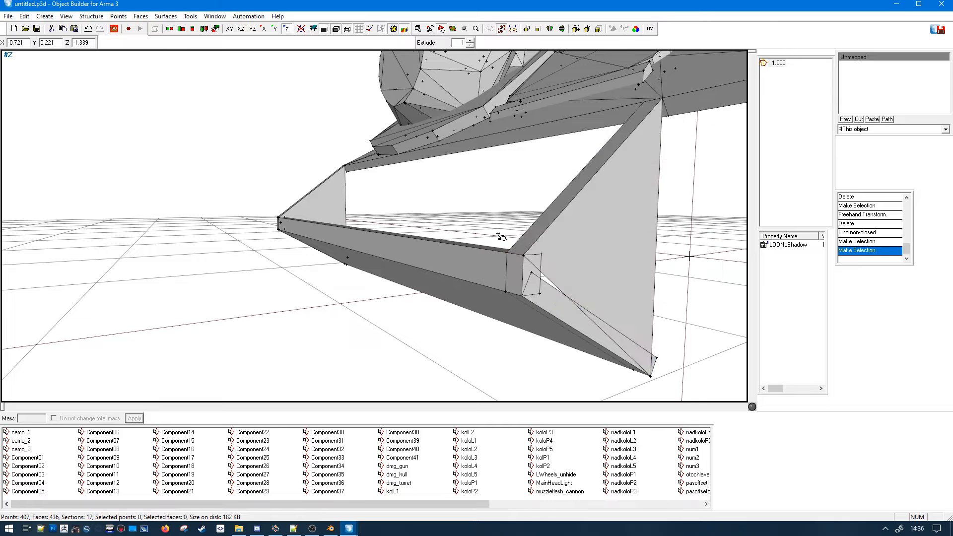
{"action": "middle_click_drag", "start_coordinate": [645, 274], "coordinate": [643, 273]}
{"action": "key", "text": "ctrl+z"}
{"action": "key", "text": "ctrl+z"}
- Shift the triangular side plate clear of the lower frame and select the frame's sloped underside panel for inspection
{"action": "double_click", "coordinate": [538, 202]}
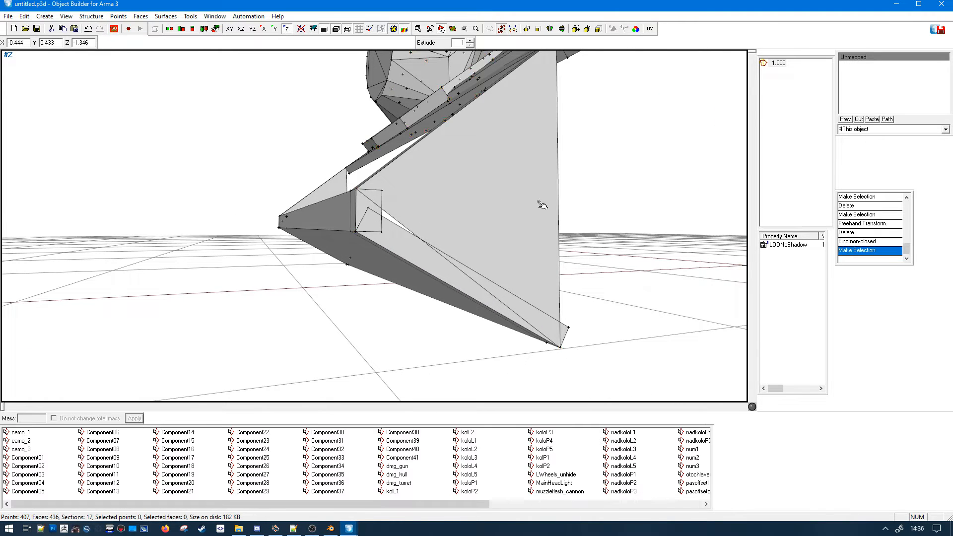
{"action": "middle_click_drag", "start_coordinate": [410, 245], "coordinate": [338, 258]}
{"action": "right_click_drag", "start_coordinate": [338, 258], "coordinate": [486, 279]}
{"action": "middle_click_drag", "start_coordinate": [518, 257], "coordinate": [543, 179]}
{"action": "scroll", "coordinate": [487, 264], "scroll_direction": "down", "scroll_amount": 5}
{"action": "scroll", "coordinate": [484, 261], "scroll_direction": "up", "scroll_amount": 5}
{"action": "left_click", "coordinate": [527, 255]}
- Switch to Blender and isolate the triangular side plate of the lower frame by hiding the rest of the mesh
{"action": "left_click", "coordinate": [330, 529]}
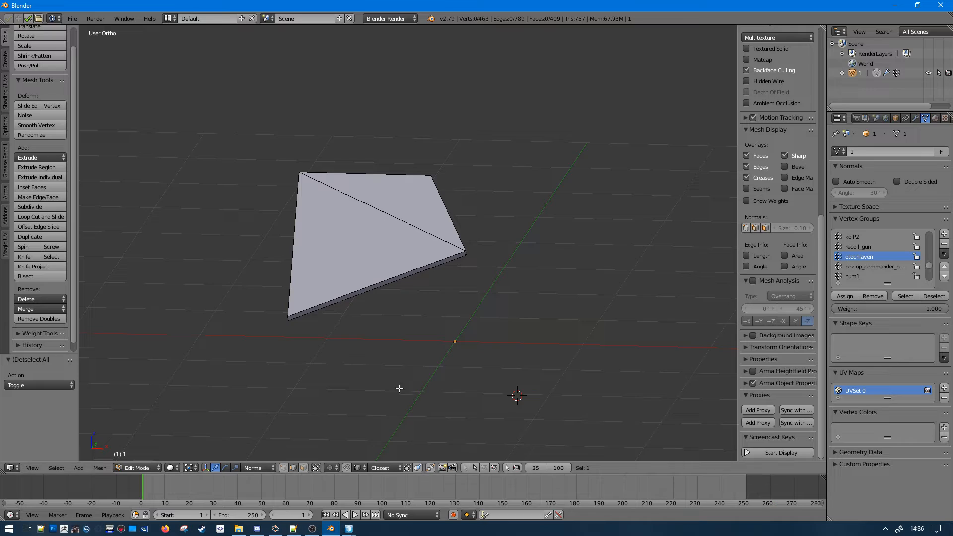
{"action": "right_click", "coordinate": [433, 360]}
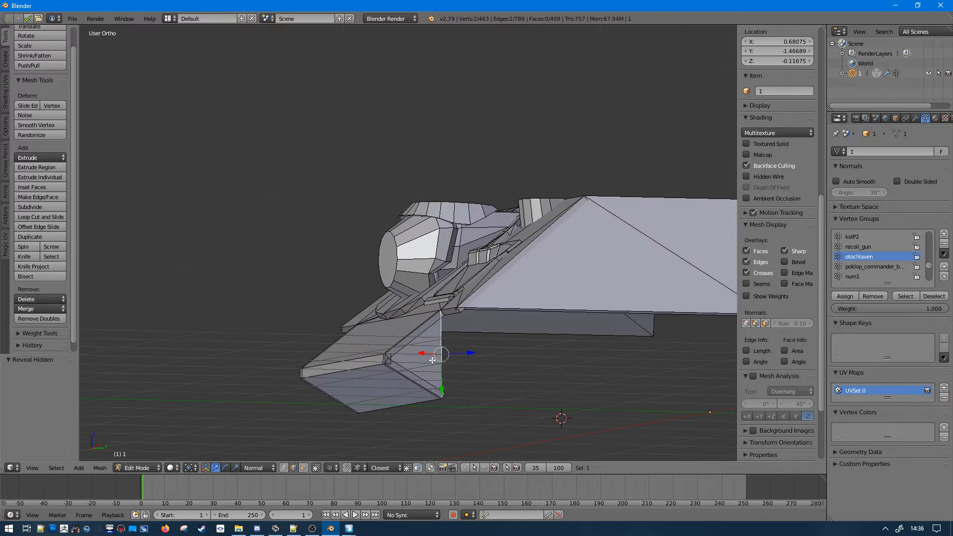
{"action": "key", "text": "ctrl+i"}
{"action": "key", "text": "h"}
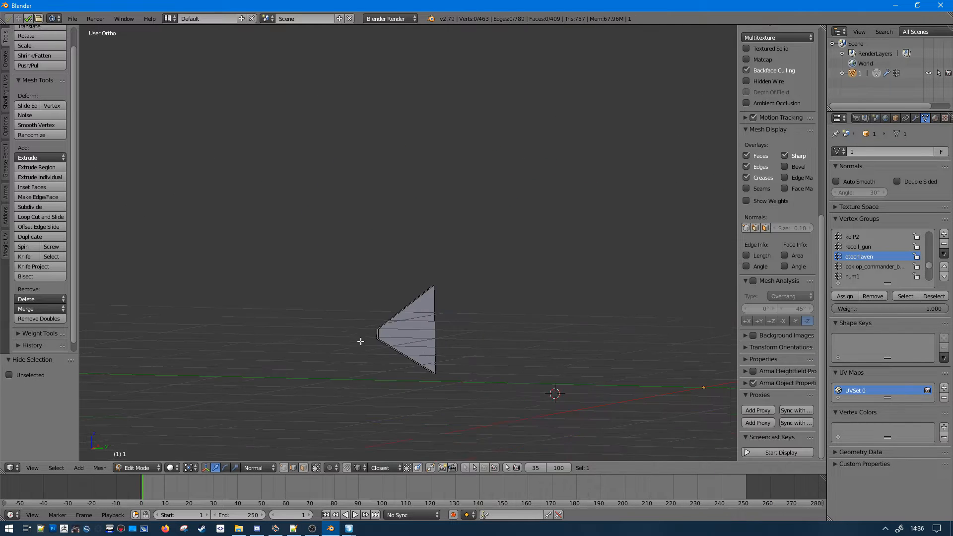
{"action": "key", "text": "a"}
{"action": "key", "text": "a"}
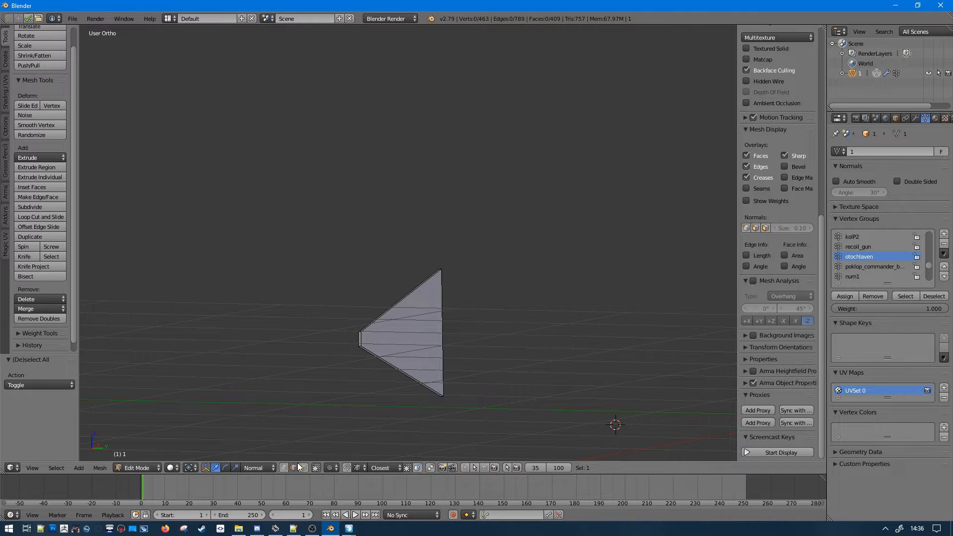
- Examine the isolated triangular plate from the right-side view in both wireframe and solid display
{"action": "middle_click_drag", "start_coordinate": [454, 318], "coordinate": [424, 199], "text": "shift"}
{"action": "scroll", "coordinate": [428, 218], "scroll_direction": "up", "scroll_amount": 2}
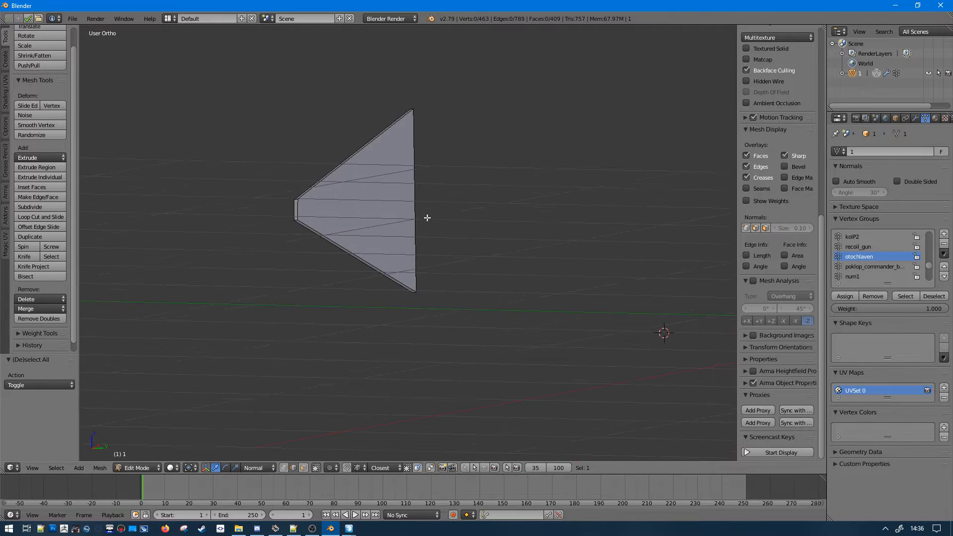
{"action": "key", "text": "KP_1"}
{"action": "key", "text": "KP_3"}
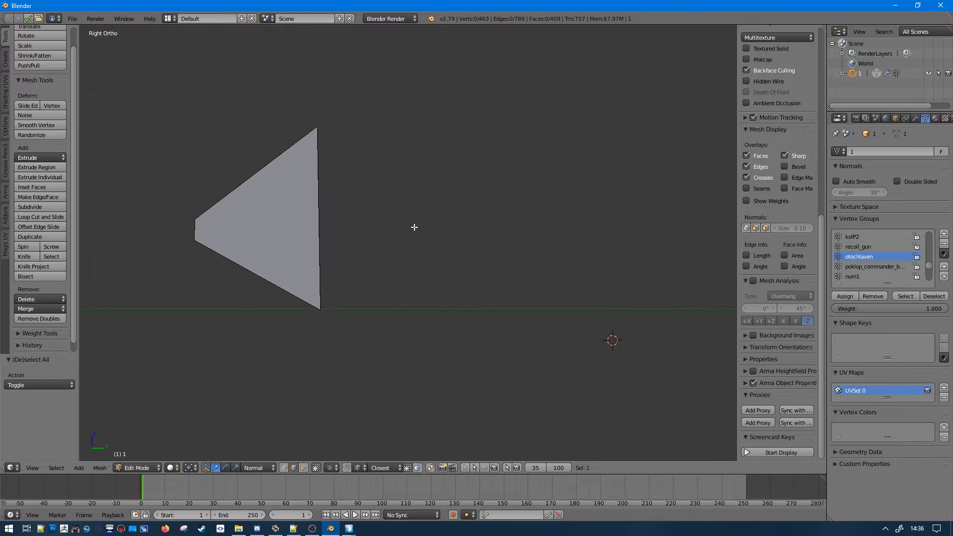
{"action": "key", "text": "z"}
{"action": "middle_click_drag", "start_coordinate": [235, 213], "coordinate": [389, 230], "text": "shift"}
{"action": "scroll", "coordinate": [389, 230], "scroll_direction": "up", "scroll_amount": 3}
{"action": "key", "text": "z"}
{"action": "key", "text": "z"}
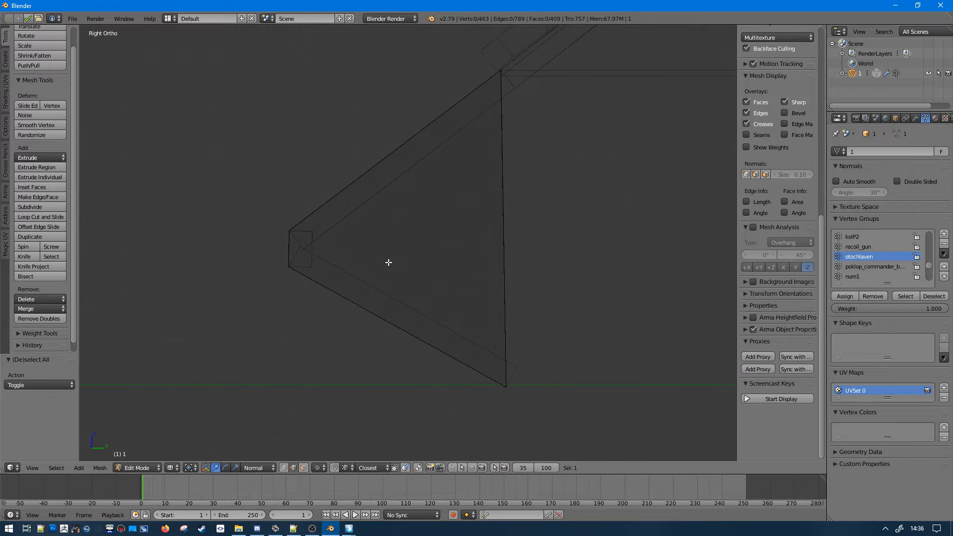
{"action": "key", "text": "z"}
- Knife-cut the plate's first large face from the upper corner of its short edge to the lowest corner
{"action": "mouse_move", "coordinate": [424, 262]}
{"action": "middle_mouse_down"}
{"action": "mouse_move", "coordinate": [340, 386]}
{"action": "mouse_move", "coordinate": [445, 383]}
{"action": "mouse_move", "coordinate": [297, 461]}
{"action": "middle_mouse_up"}
{"action": "key", "text": "k"}
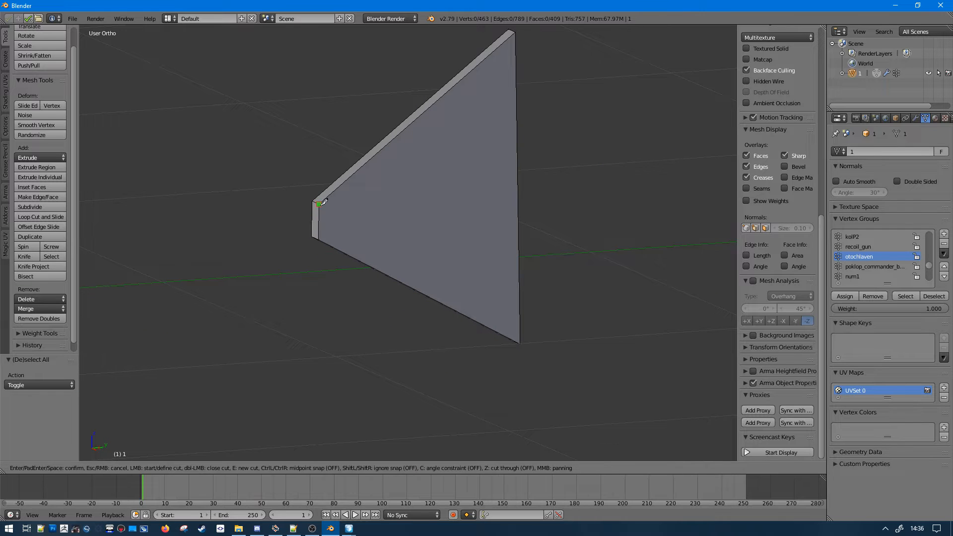
{"action": "left_click", "coordinate": [520, 343]}
{"action": "key", "text": "Return"}
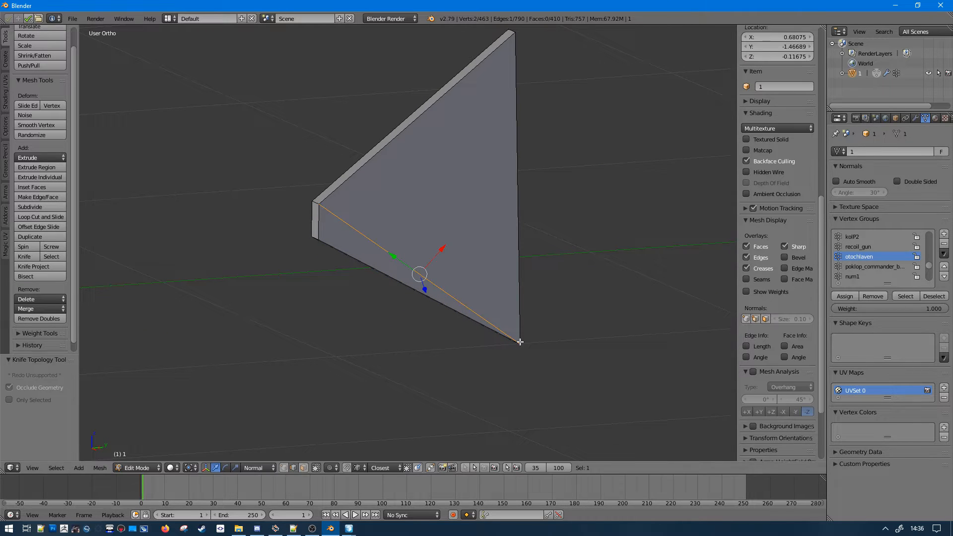
- Make the matching diagonal knife cut on the plate's opposite face, from the short edge's upper corner to the lowest corner
{"action": "scroll", "coordinate": [476, 318], "scroll_direction": "down", "scroll_amount": 2}
{"action": "middle_click_drag", "start_coordinate": [412, 297], "coordinate": [533, 322]}
{"action": "scroll", "coordinate": [532, 322], "scroll_direction": "up", "scroll_amount": 3}
{"action": "key", "text": "a"}
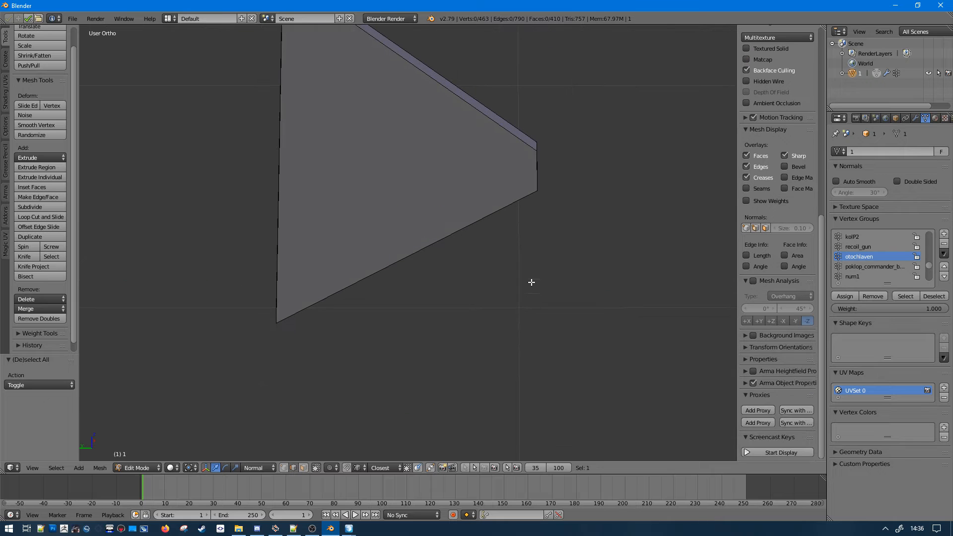
{"action": "key", "text": "k"}
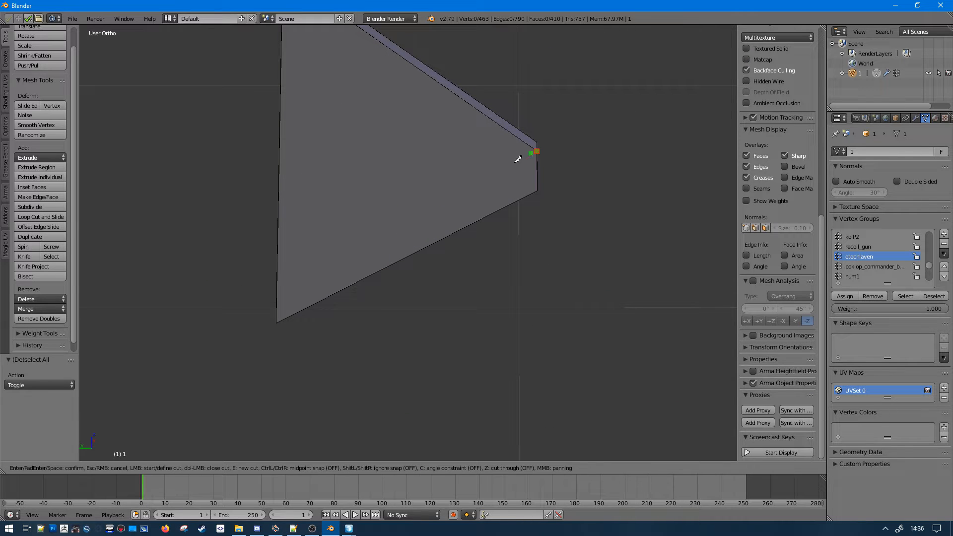
{"action": "left_click", "coordinate": [282, 322]}
{"action": "key", "text": "Return"}
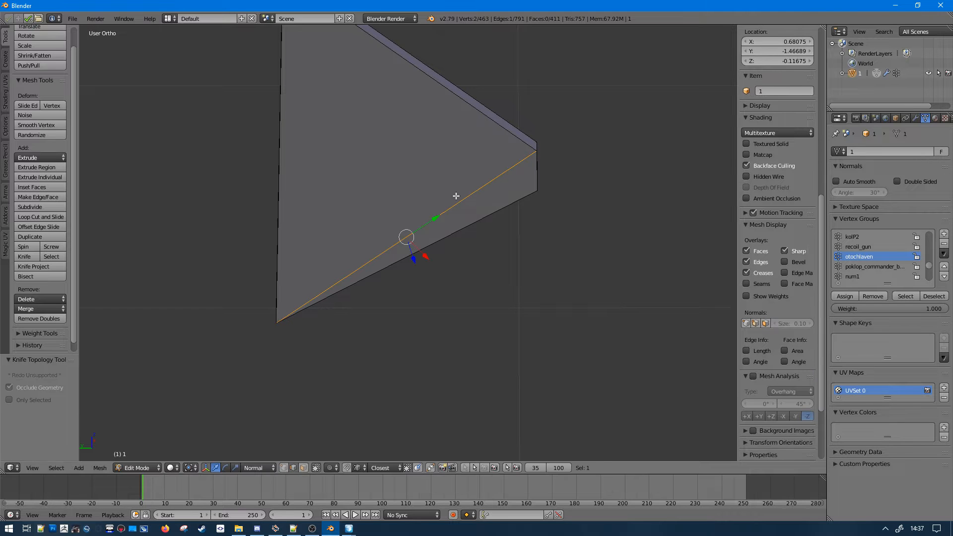
- Rip the plate apart in place along the diagonal cut and select its non-manifold geometry
{"action": "scroll", "coordinate": [447, 228], "scroll_direction": "down", "scroll_amount": 2}
{"action": "middle_click_drag", "start_coordinate": [426, 259], "coordinate": [688, 188]}
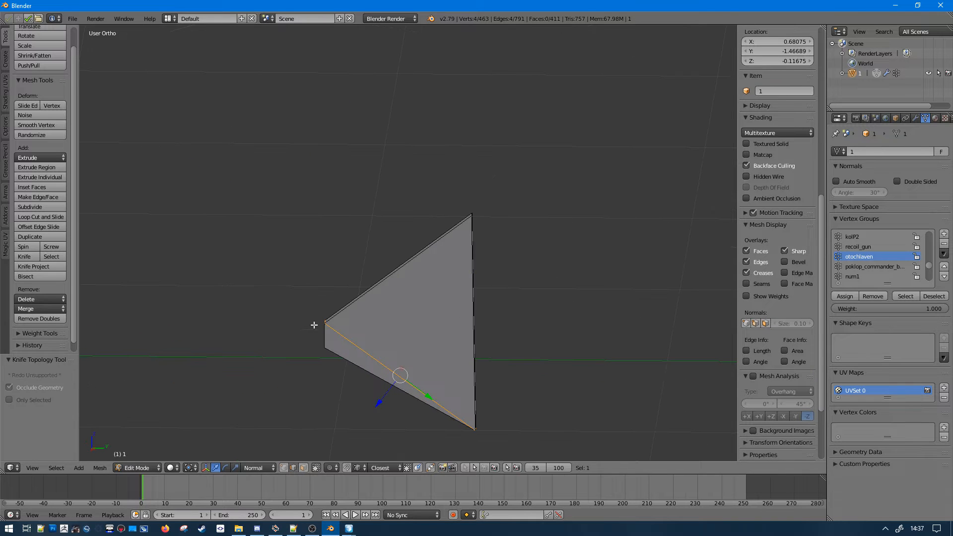
{"action": "key", "text": "v"}
{"action": "right_click", "coordinate": [405, 252]}
{"action": "key", "text": "a"}
{"action": "key", "text": "ctrl+alt+shift+m"}
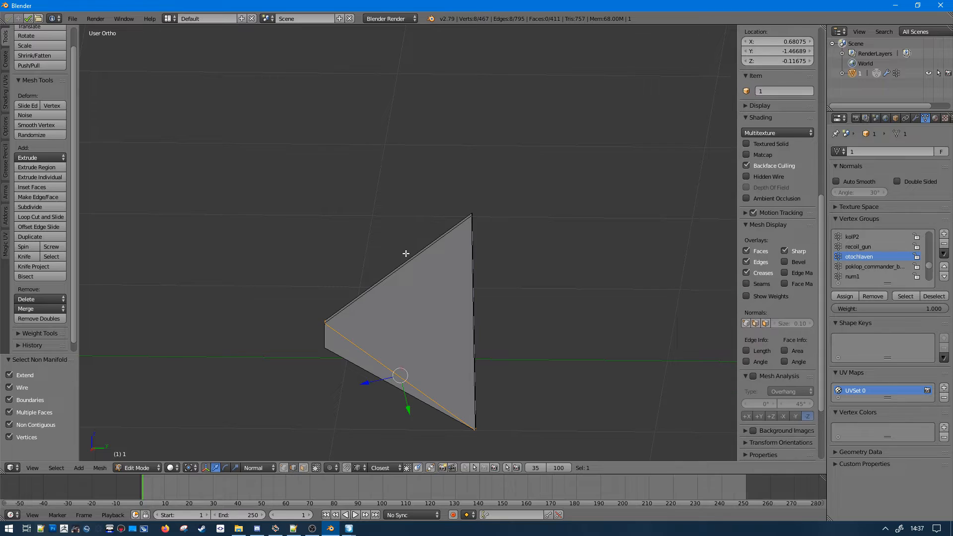
- Reveal the hidden parts of the mesh and clear the selection
{"action": "key", "text": "alt+h"}
{"action": "scroll", "coordinate": [406, 254], "scroll_direction": "down", "scroll_amount": 3}
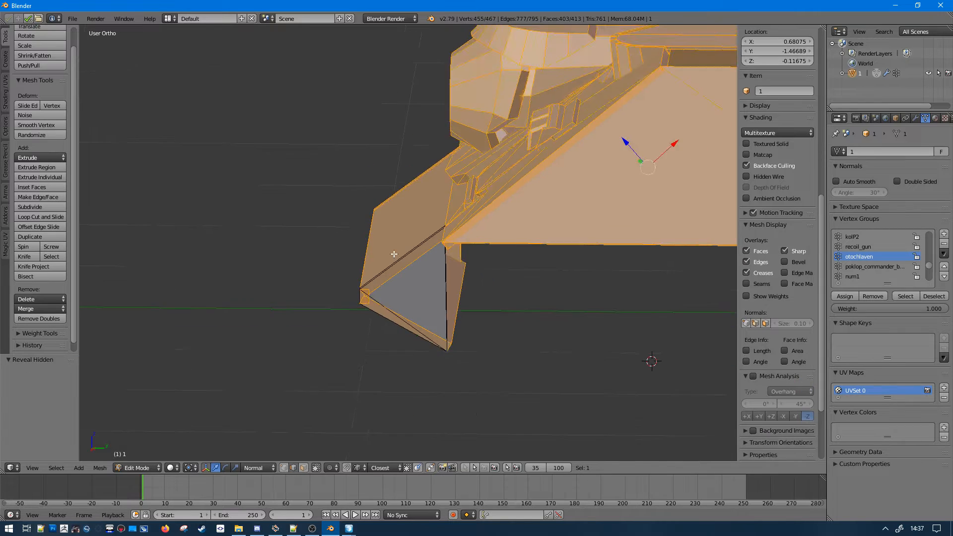
{"action": "middle_click_drag", "start_coordinate": [394, 255], "coordinate": [472, 255]}
{"action": "key", "text": "a"}
- Switch to Object Builder and undo the side plate move and selections back to the Find non-closed state
{"action": "left_click", "coordinate": [349, 531]}
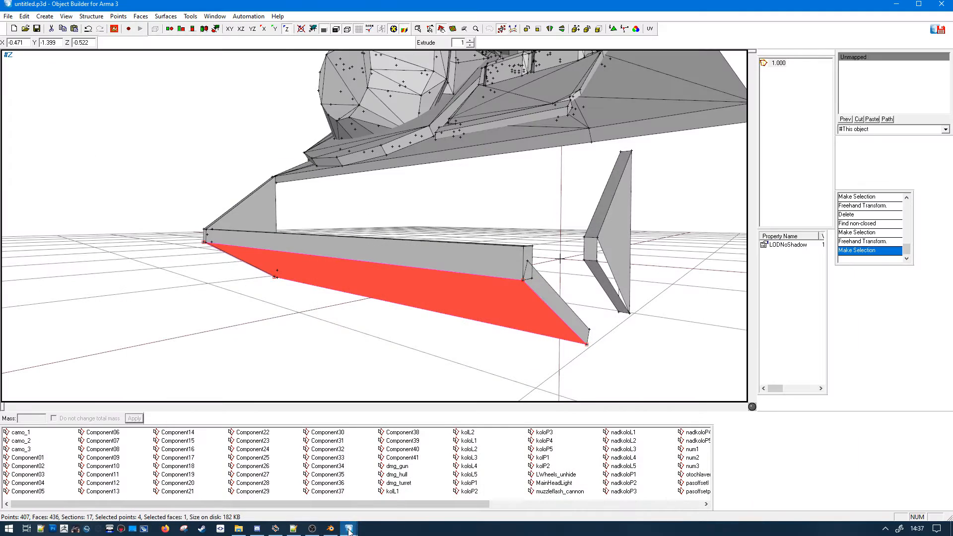
{"action": "scroll", "coordinate": [456, 253], "scroll_direction": "down", "scroll_amount": 1}
{"action": "scroll", "coordinate": [455, 254], "scroll_direction": "up", "scroll_amount": 3}
{"action": "scroll", "coordinate": [454, 254], "scroll_direction": "down", "scroll_amount": 4}
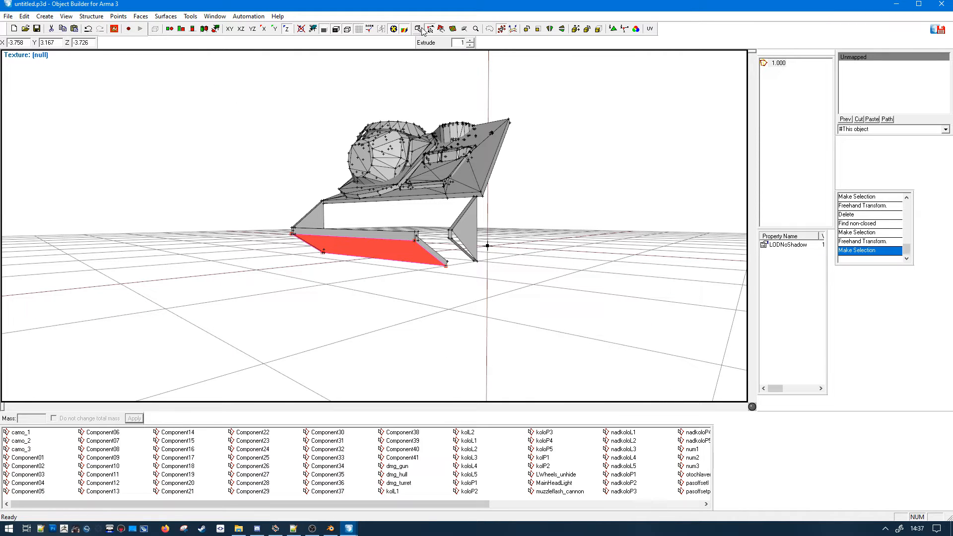
{"action": "key", "text": "ctrl+z"}
{"action": "key", "text": "ctrl+z"}
{"action": "key", "text": "ctrl+z"}
{"action": "key", "text": "ctrl+z"}
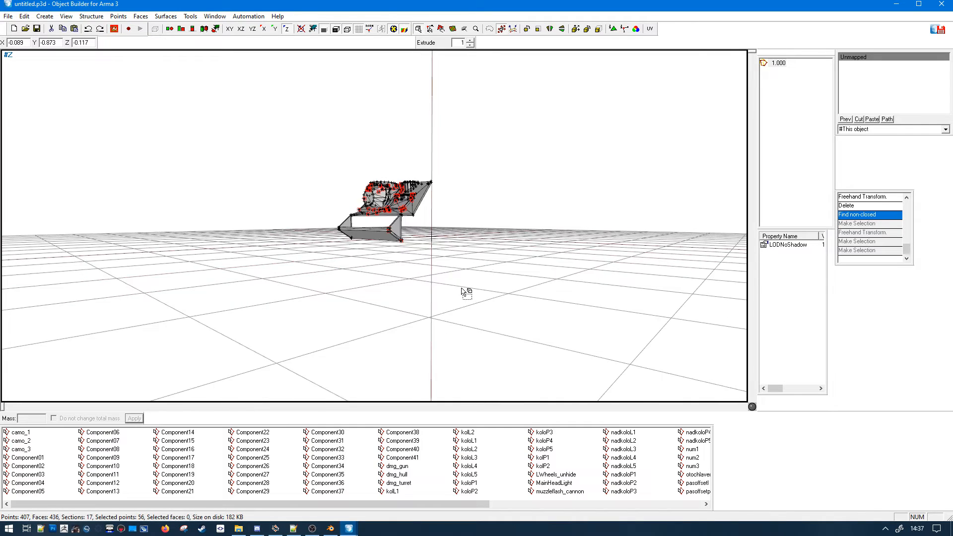
- Select the entire lower frame beneath the vehicle's upper parts and delete it
{"action": "scroll", "coordinate": [464, 291], "scroll_direction": "down", "scroll_amount": 1}
{"action": "left_click_drag", "start_coordinate": [428, 231], "coordinate": [442, 239]}
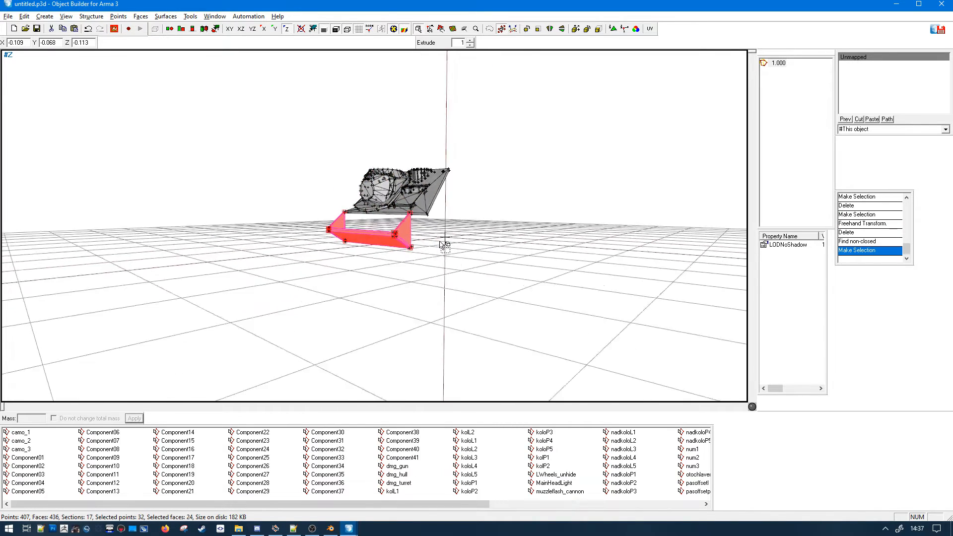
{"action": "scroll", "coordinate": [443, 243], "scroll_direction": "up", "scroll_amount": 5}
{"action": "key", "text": "Delete"}
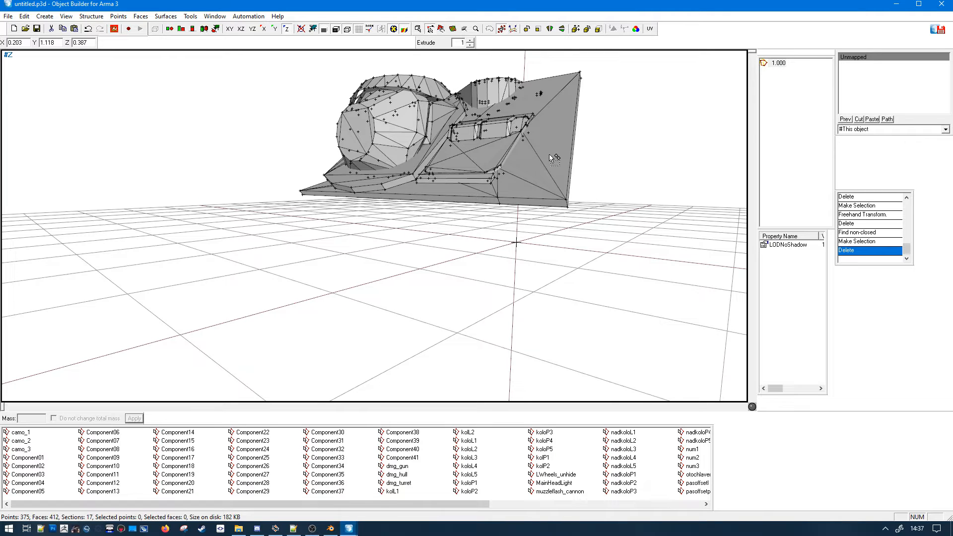
- Move the slanted side plate out of the remaining model and delete it
{"action": "left_click", "coordinate": [529, 129]}
{"action": "left_click", "coordinate": [534, 129]}
{"action": "left_click_drag", "start_coordinate": [552, 145], "coordinate": [586, 148]}
{"action": "middle_click_drag", "start_coordinate": [642, 150], "coordinate": [672, 187]}
{"action": "key", "text": "Delete"}
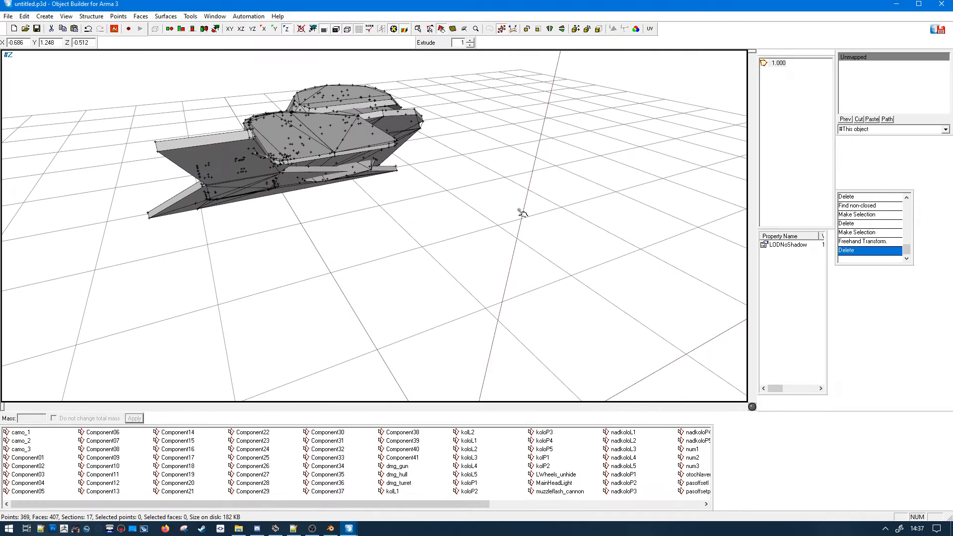
- Pull the large flat plate projecting from the hull's side away from the model and delete it
{"action": "left_click", "coordinate": [217, 148]}
{"action": "right_click_drag", "start_coordinate": [136, 88], "coordinate": [135, 64]}
{"action": "middle_click_drag", "start_coordinate": [209, 171], "coordinate": [209, 170]}
{"action": "key", "text": "Delete"}
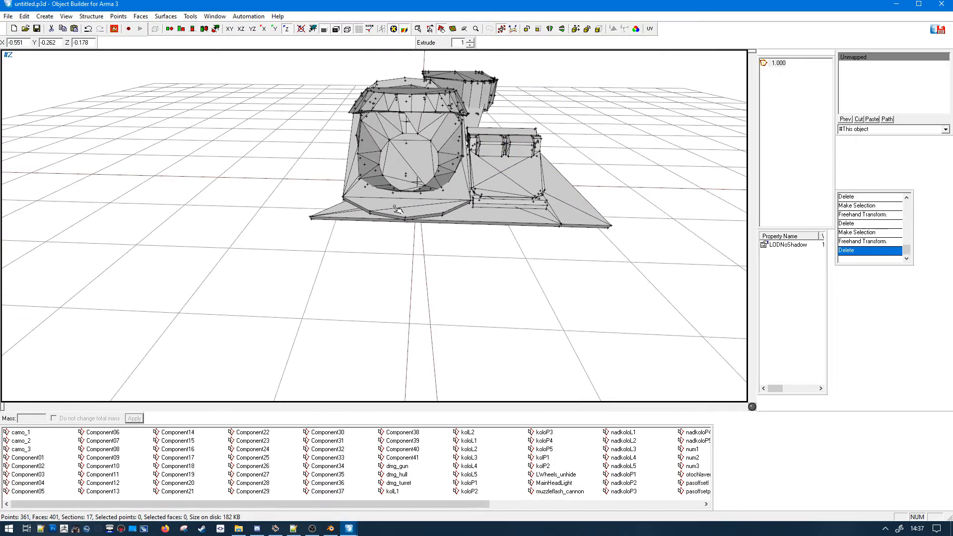
- Move the triangular base plate beside the small box section clear of the model and delete it
{"action": "left_click", "coordinate": [567, 217]}
{"action": "right_click_drag", "start_coordinate": [585, 238], "coordinate": [653, 370]}
{"action": "middle_click_drag", "start_coordinate": [653, 370], "coordinate": [647, 373]}
{"action": "key", "text": "Delete"}
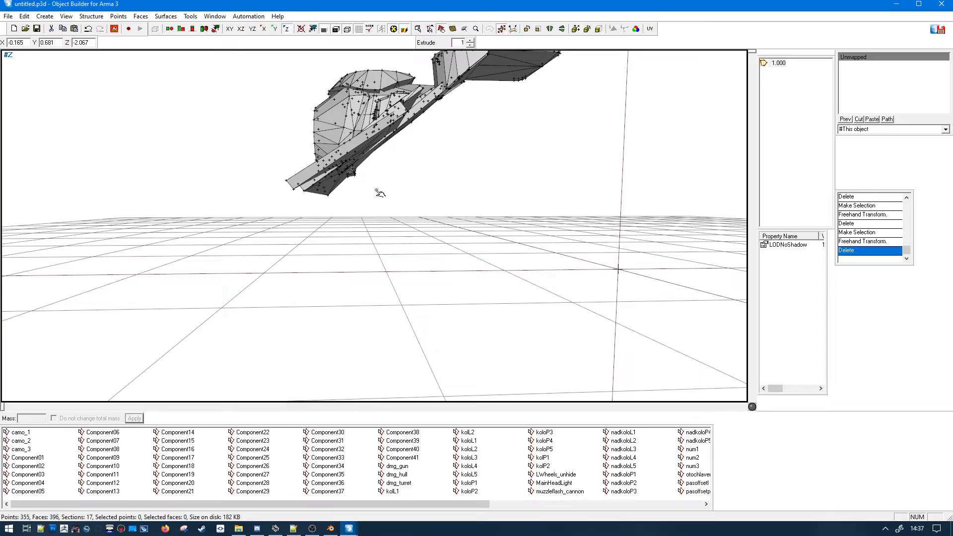
- Pull the narrow triangular wedge out of the model and delete it
{"action": "middle_click_drag", "start_coordinate": [377, 190], "coordinate": [376, 190]}
{"action": "left_click", "coordinate": [272, 119]}
{"action": "middle_click_drag", "start_coordinate": [272, 119], "coordinate": [273, 119]}
{"action": "right_click_drag", "start_coordinate": [288, 144], "coordinate": [422, 278]}
{"action": "mouse_move", "coordinate": [422, 278]}
{"action": "middle_mouse_down"}
{"action": "mouse_move", "coordinate": [434, 270]}
{"action": "mouse_move", "coordinate": [436, 287]}
{"action": "middle_mouse_up"}
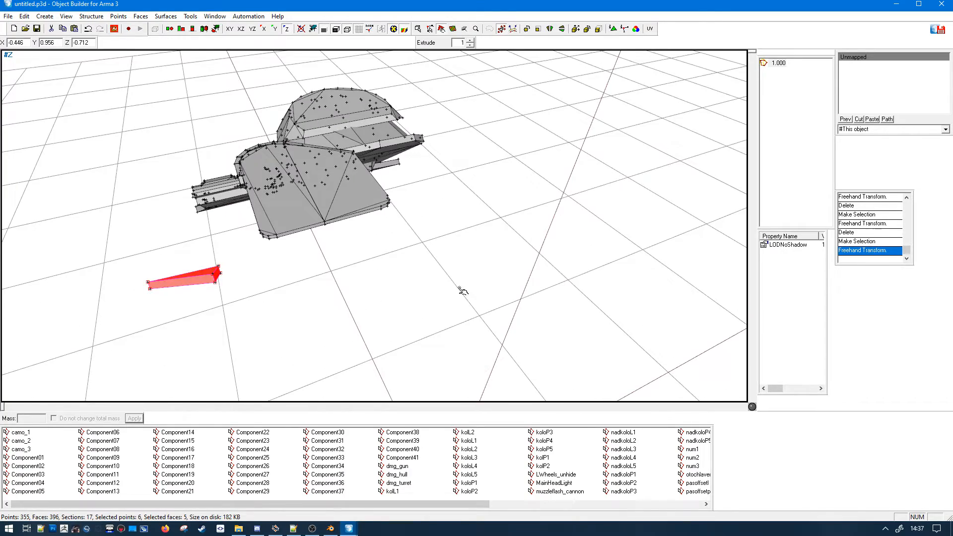
{"action": "middle_click_drag", "start_coordinate": [470, 238], "coordinate": [441, 150]}
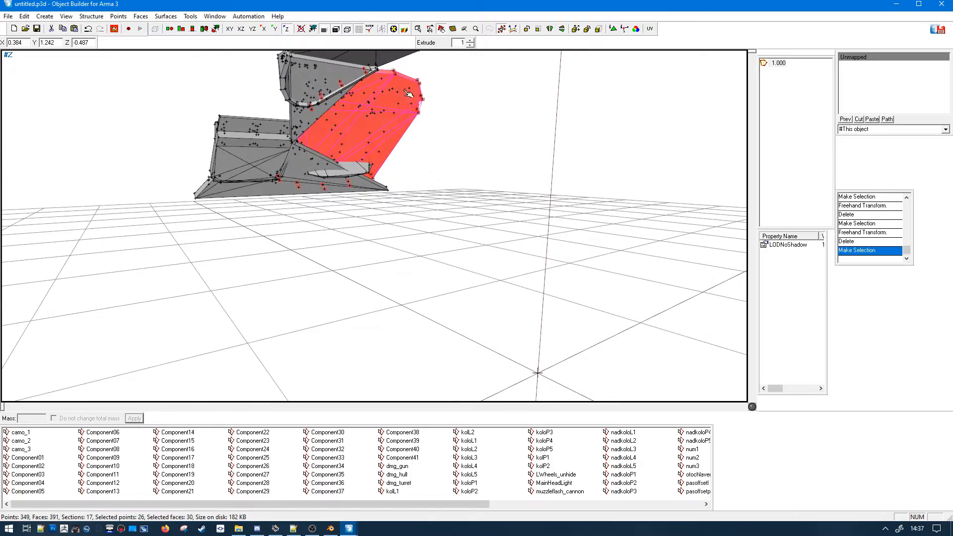
- Move the large rounded side panel away from the turret parts and deselect it
{"action": "mouse_move", "coordinate": [408, 93]}
{"action": "middle_mouse_down"}
{"action": "mouse_move", "coordinate": [393, 120]}
{"action": "mouse_move", "coordinate": [415, 134]}
{"action": "middle_mouse_up"}
{"action": "right_click_drag", "start_coordinate": [420, 253], "coordinate": [212, 233]}
{"action": "left_click", "coordinate": [258, 241]}
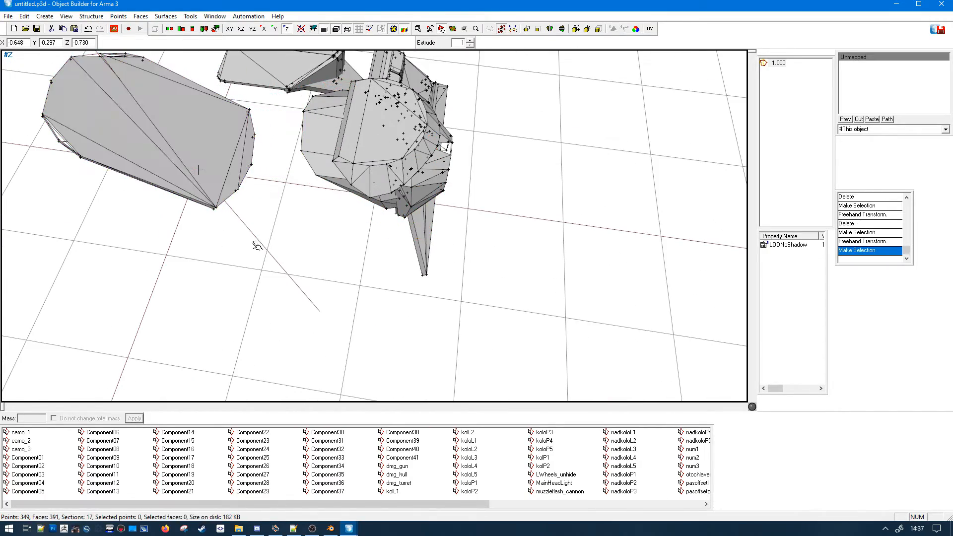
{"action": "middle_click_drag", "start_coordinate": [254, 243], "coordinate": [540, 196]}
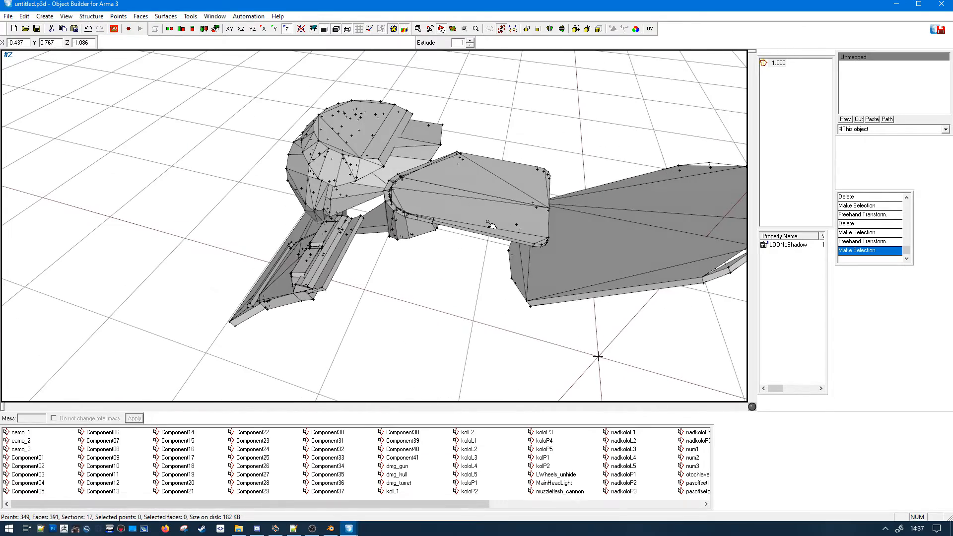
- Separate the narrow plate with one rounded end from its neighbours and delete it
{"action": "right_click_drag", "start_coordinate": [495, 254], "coordinate": [558, 288]}
{"action": "mouse_move", "coordinate": [558, 288]}
{"action": "middle_mouse_down"}
{"action": "mouse_move", "coordinate": [557, 309]}
{"action": "mouse_move", "coordinate": [566, 273]}
{"action": "mouse_move", "coordinate": [511, 321]}
{"action": "mouse_move", "coordinate": [482, 318]}
{"action": "middle_mouse_up"}
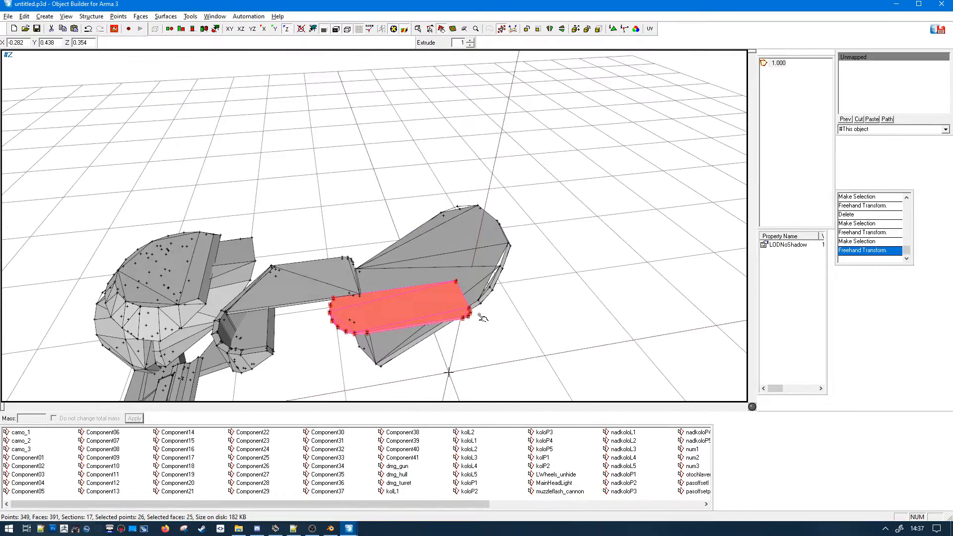
{"action": "key", "text": "Delete"}
- Select the flat four-cornered plate lying between the open curved shell and the large rounded panel
{"action": "double_click", "coordinate": [325, 278]}
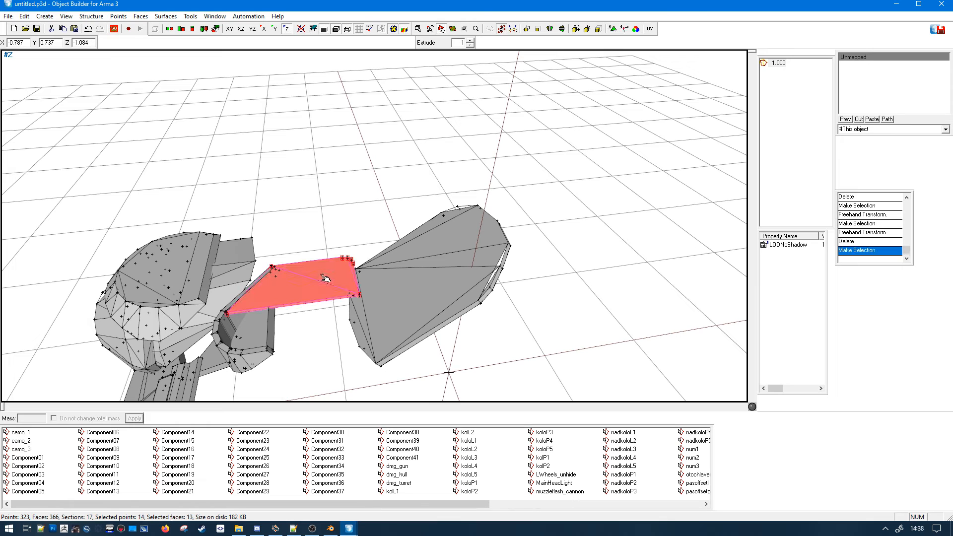
{"action": "middle_click_drag", "start_coordinate": [356, 308], "coordinate": [377, 281]}
{"action": "scroll", "coordinate": [377, 281], "scroll_direction": "up", "scroll_amount": 6}
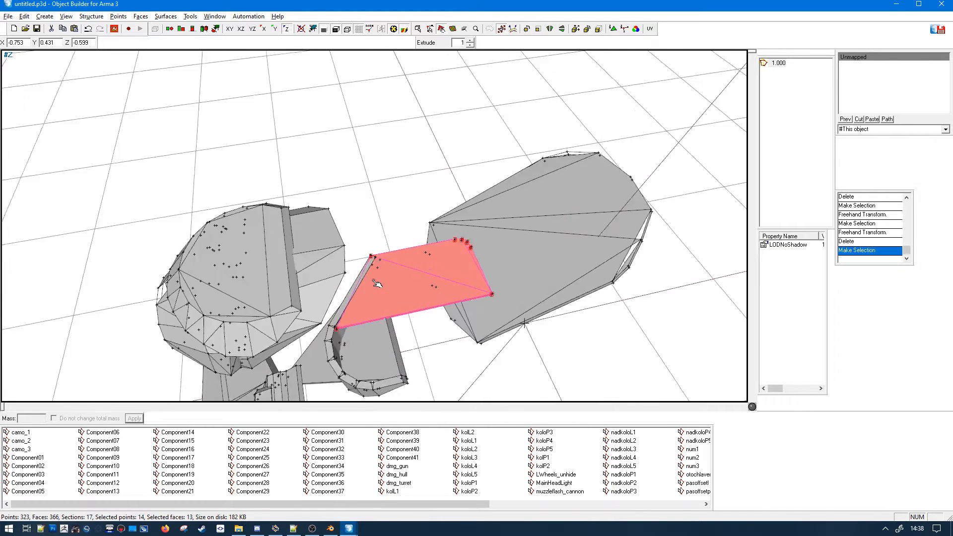
{"action": "middle_click_drag", "start_coordinate": [399, 327], "coordinate": [413, 302]}
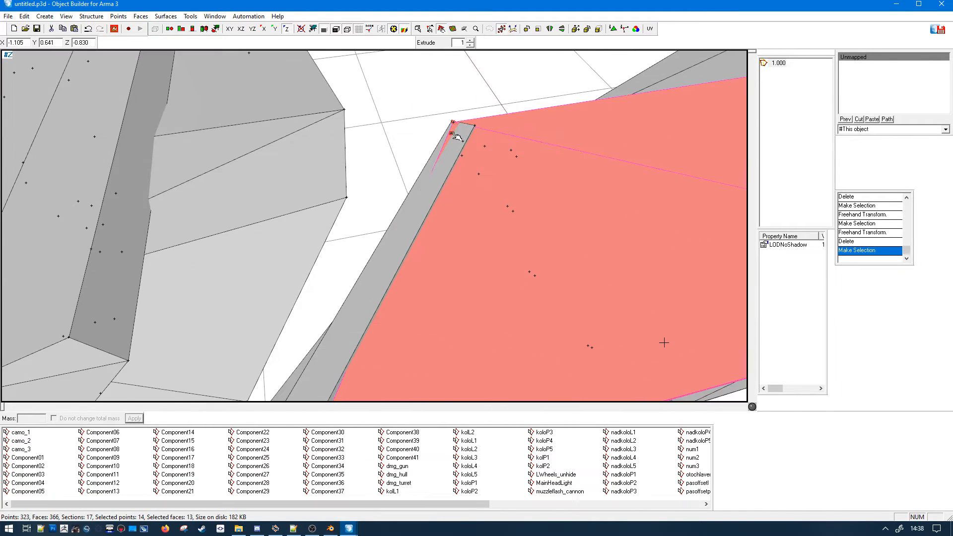
{"action": "middle_click_drag", "start_coordinate": [447, 189], "coordinate": [502, 273]}
{"action": "left_click_drag", "start_coordinate": [502, 275], "coordinate": [543, 277]}
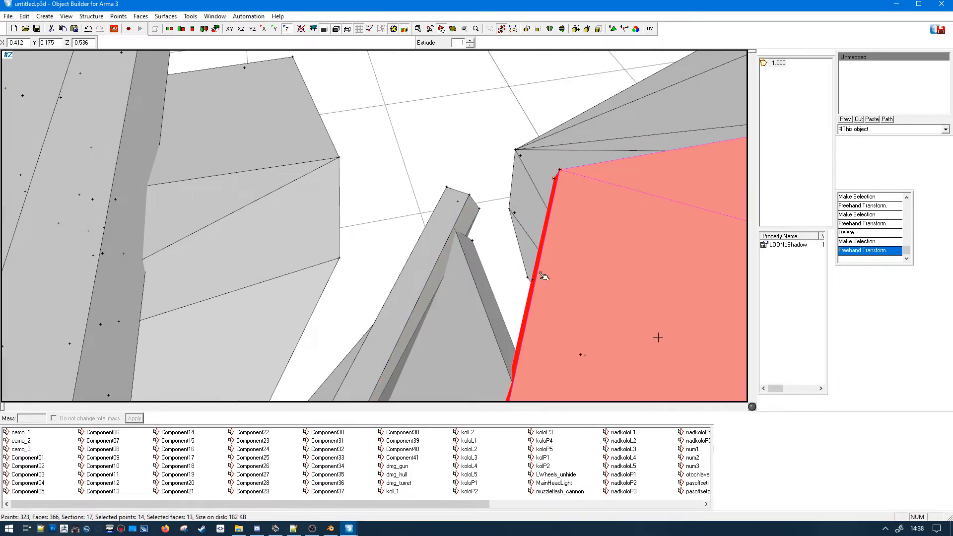
{"action": "scroll", "coordinate": [543, 276], "scroll_direction": "down", "scroll_amount": 4}
{"action": "scroll", "coordinate": [543, 277], "scroll_direction": "down", "scroll_amount": 3}
{"action": "key", "text": "ctrl+z"}
- Delete the selected flat plate covering the open curved shell
{"action": "middle_click_drag", "start_coordinate": [540, 279], "coordinate": [482, 222]}
{"action": "scroll", "coordinate": [506, 275], "scroll_direction": "down", "scroll_amount": 4}
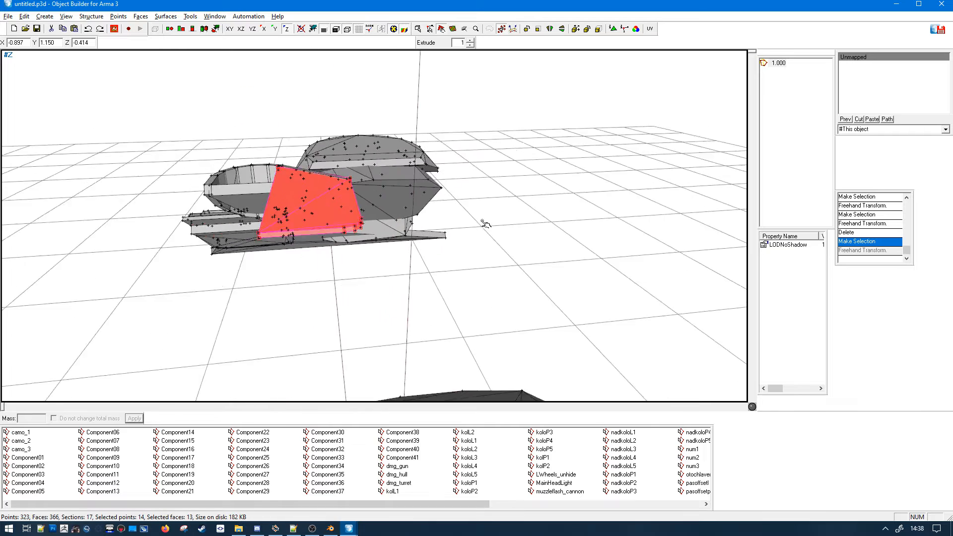
{"action": "scroll", "coordinate": [483, 222], "scroll_direction": "up", "scroll_amount": 4}
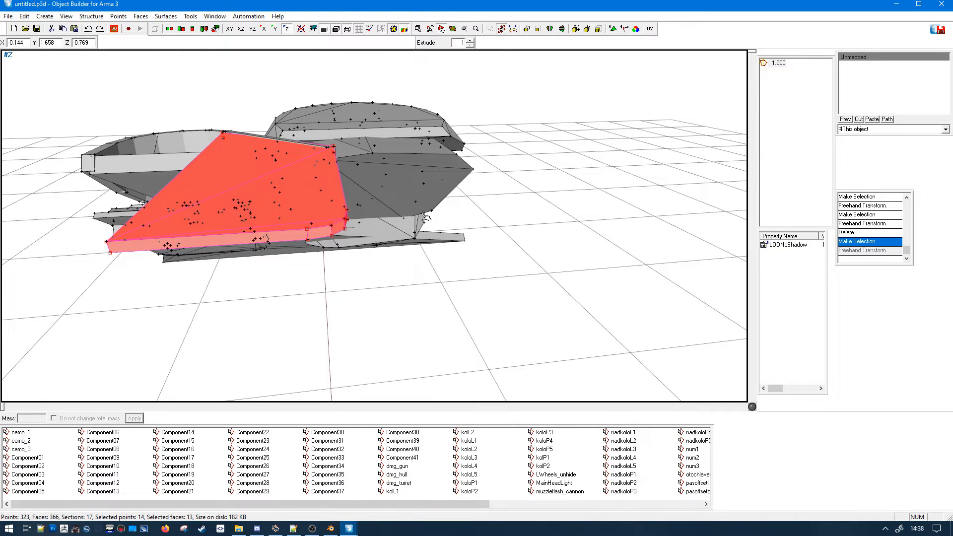
{"action": "middle_click_drag", "start_coordinate": [391, 165], "coordinate": [388, 185]}
{"action": "key", "text": "Delete"}
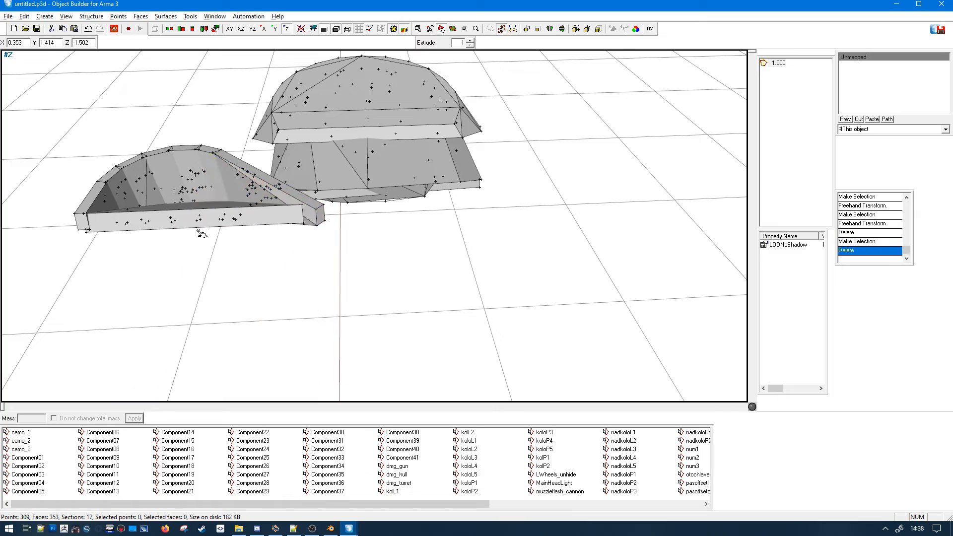
- Pull the narrow wedge-shaped end piece out of the open curved shell and deselect it
{"action": "middle_click_drag", "start_coordinate": [198, 231], "coordinate": [205, 232]}
{"action": "left_click", "coordinate": [370, 230]}
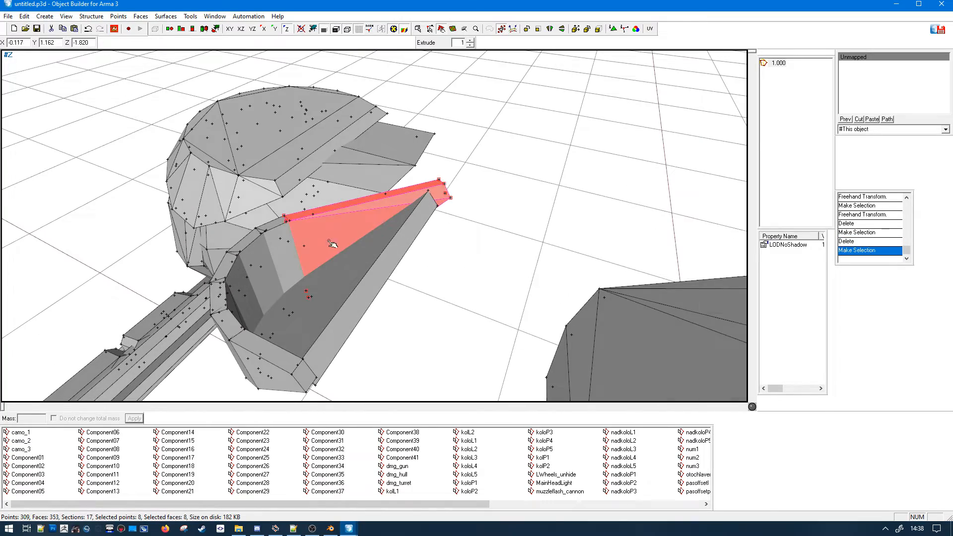
{"action": "right_click_drag", "start_coordinate": [328, 240], "coordinate": [462, 280]}
{"action": "mouse_move", "coordinate": [391, 250]}
{"action": "middle_mouse_down"}
{"action": "mouse_move", "coordinate": [414, 241]}
{"action": "mouse_move", "coordinate": [479, 256]}
{"action": "middle_mouse_up"}
{"action": "right_click", "coordinate": [588, 230]}
{"action": "key", "text": "Escape"}
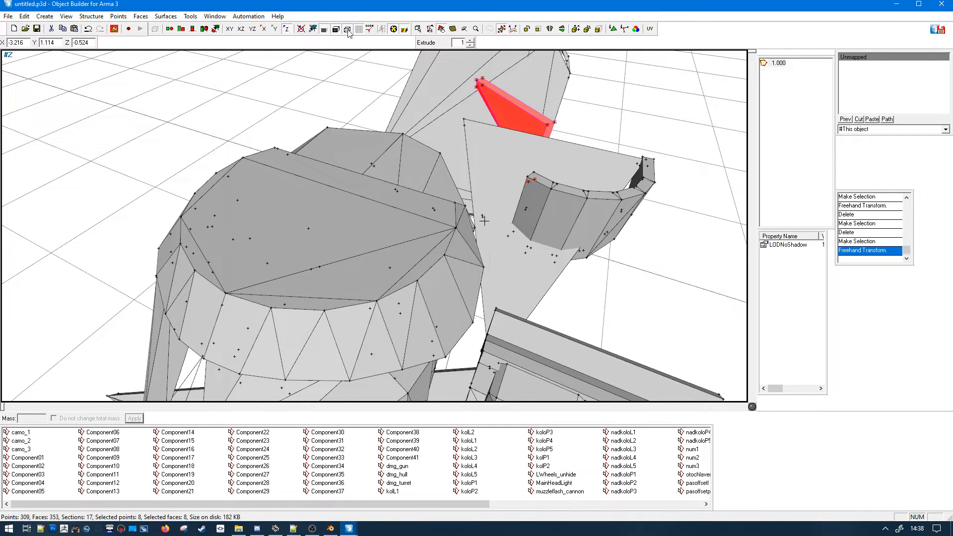
{"action": "left_click", "coordinate": [219, 114]}
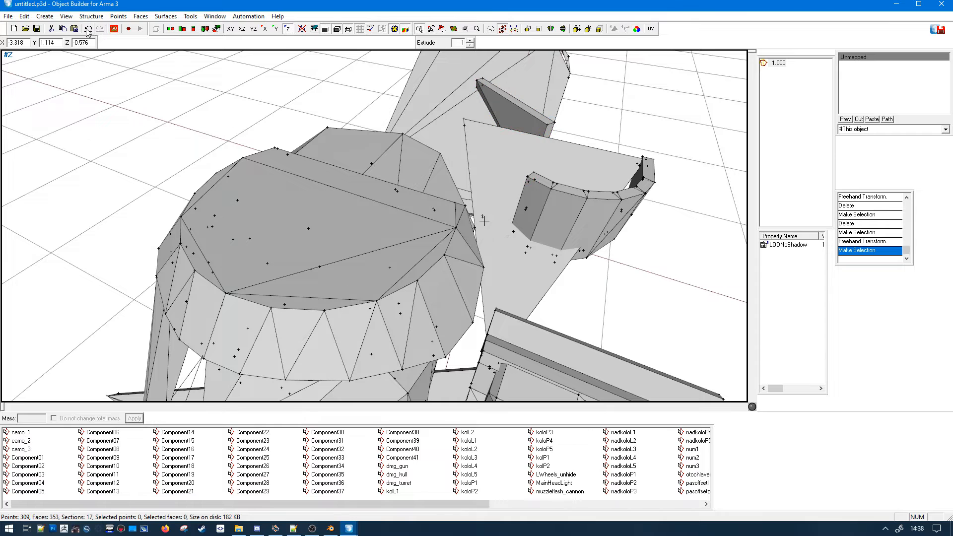
- Check the model for non-convex components with Find Non-Convexities
{"action": "left_click", "coordinate": [91, 16]}
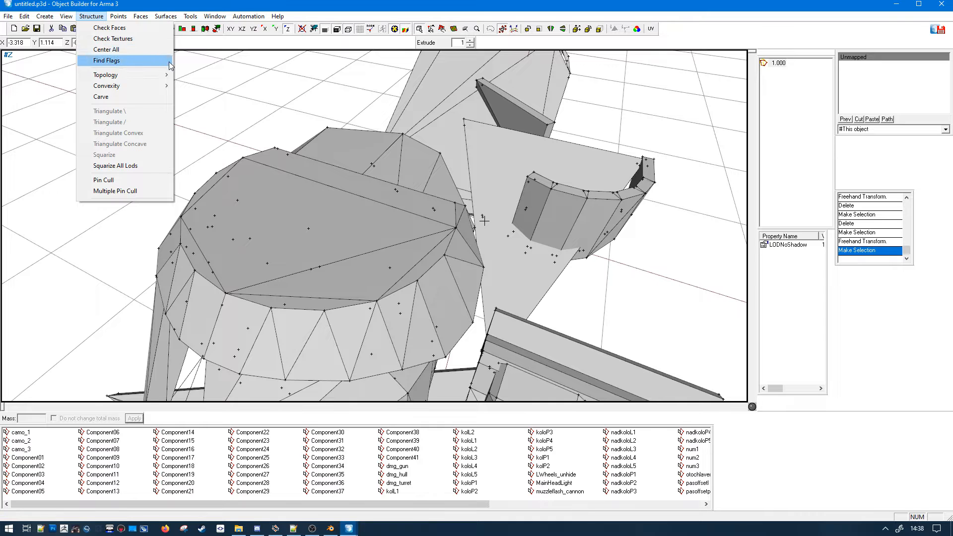
{"action": "mouse_move", "coordinate": [119, 85]}
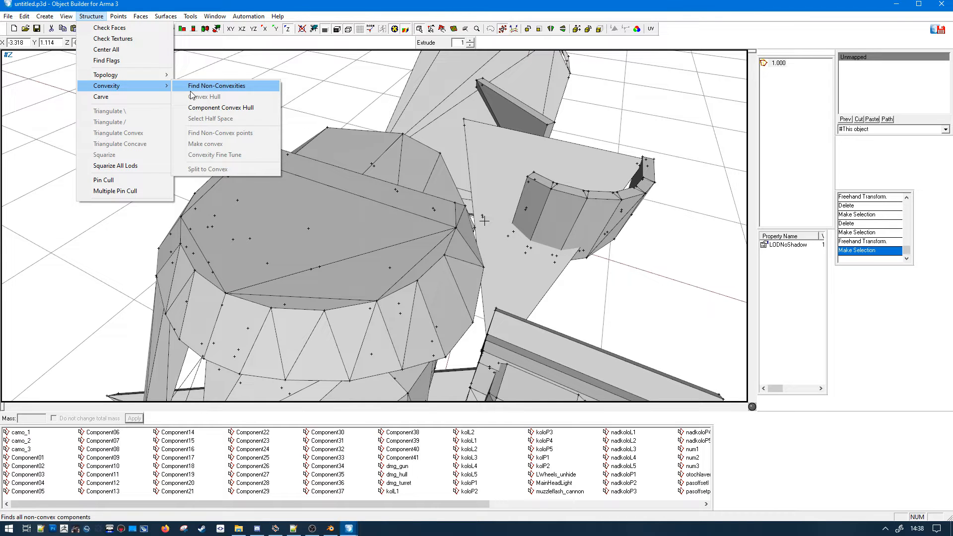
{"action": "left_click", "coordinate": [192, 89]}
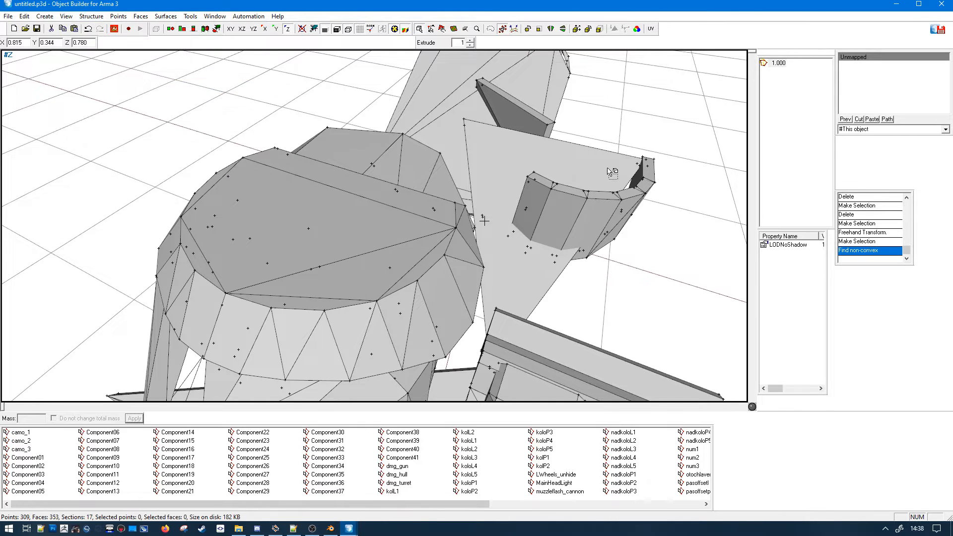
{"action": "scroll", "coordinate": [596, 117], "scroll_direction": "down", "scroll_amount": 10}
{"action": "scroll", "coordinate": [406, 156], "scroll_direction": "up", "scroll_amount": 8}
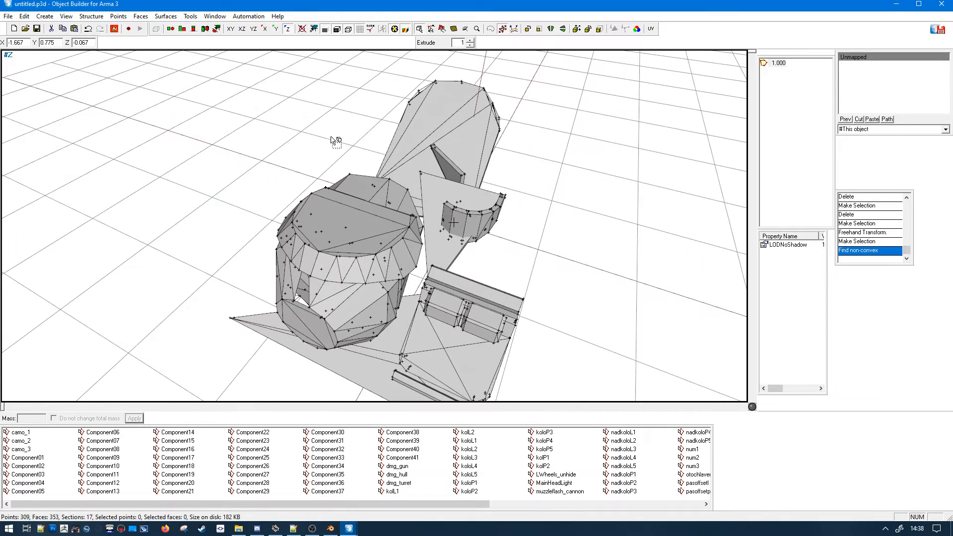
- Search the model for non-closed components, examine the flagged points, and clear the selection
{"action": "left_click", "coordinate": [91, 17]}
{"action": "mouse_move", "coordinate": [135, 85]}
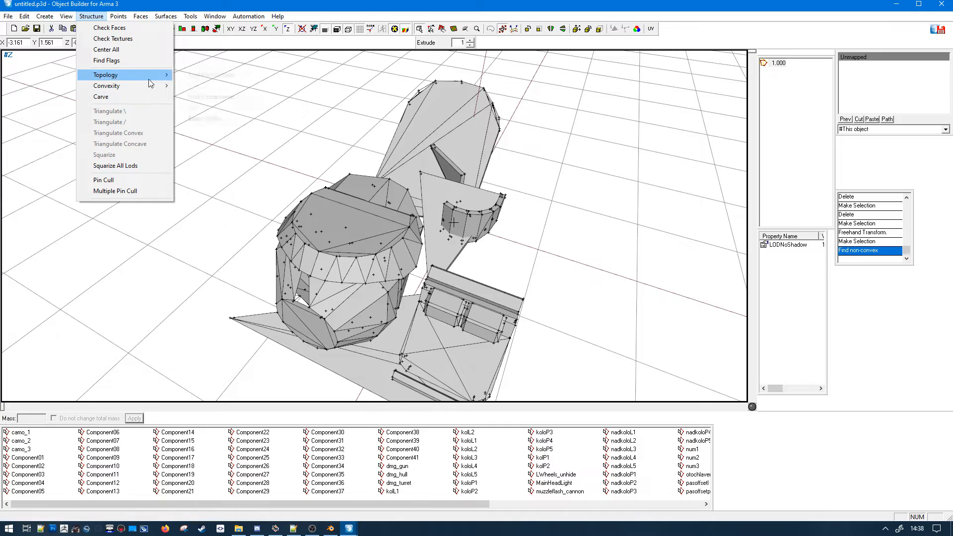
{"action": "left_click", "coordinate": [193, 75]}
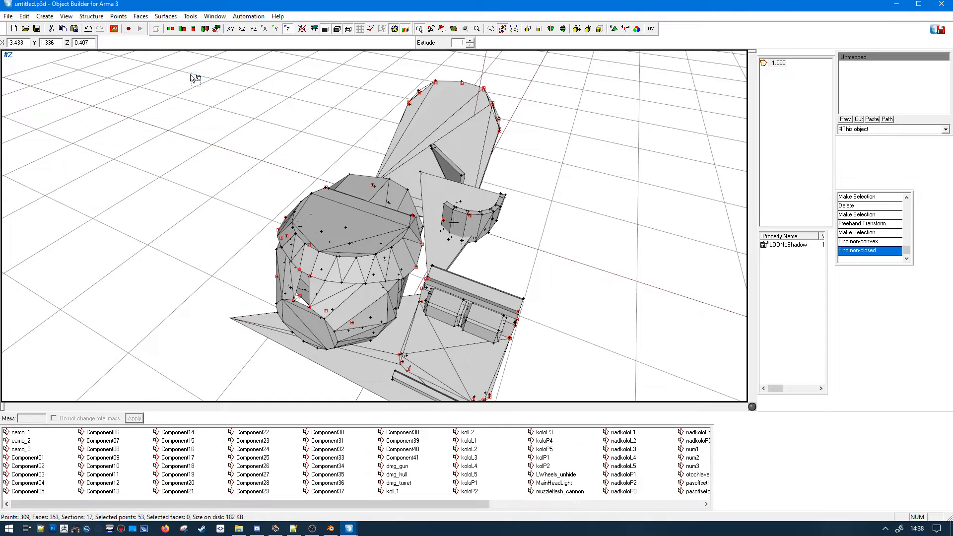
{"action": "middle_click_drag", "start_coordinate": [508, 227], "coordinate": [464, 159]}
{"action": "left_click", "coordinate": [500, 228]}
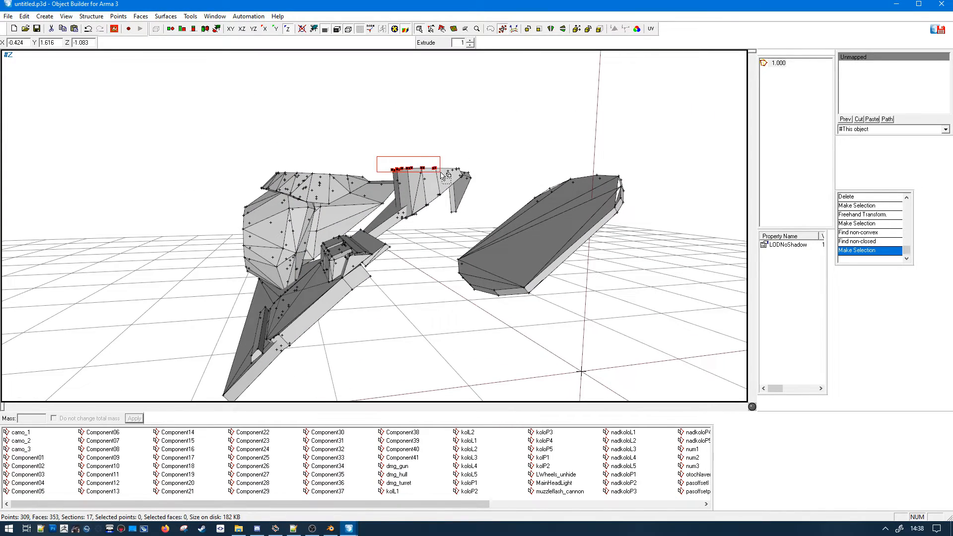
- Delete the open curved shell together with the loose wedge and the adjoining piece beside it
{"action": "key", "text": "Delete"}
{"action": "left_click_drag", "start_coordinate": [441, 173], "coordinate": [474, 187]}
{"action": "key", "text": "Delete"}
{"action": "left_click_drag", "start_coordinate": [467, 182], "coordinate": [543, 182]}
{"action": "mouse_move", "coordinate": [516, 263]}
{"action": "middle_mouse_down"}
{"action": "mouse_move", "coordinate": [494, 255]}
{"action": "mouse_move", "coordinate": [512, 260]}
{"action": "middle_mouse_up"}
{"action": "key", "text": "Delete"}
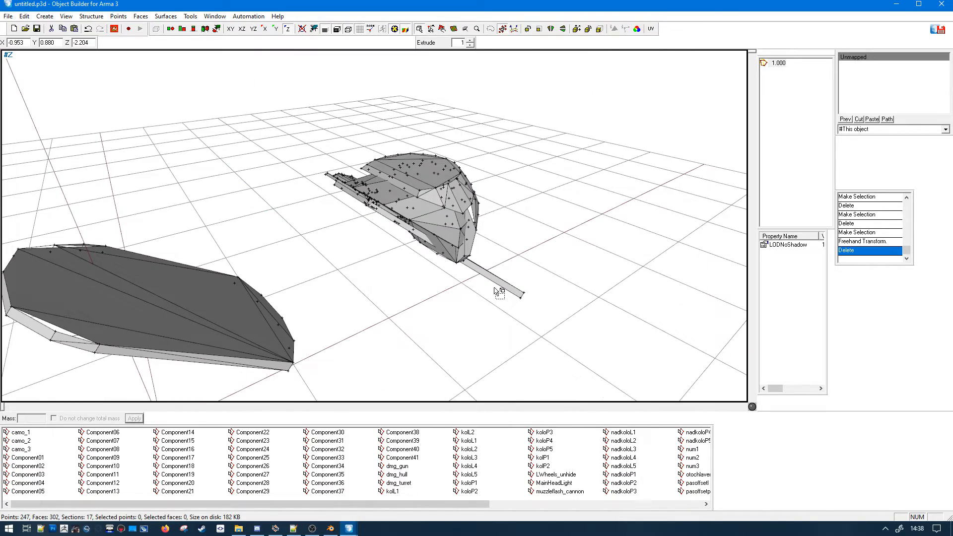
- Pull the faceted block out from behind the turret cap and delete it
{"action": "mouse_move", "coordinate": [498, 292]}
{"action": "middle_mouse_down"}
{"action": "mouse_move", "coordinate": [517, 270]}
{"action": "mouse_move", "coordinate": [498, 292]}
{"action": "middle_mouse_up"}
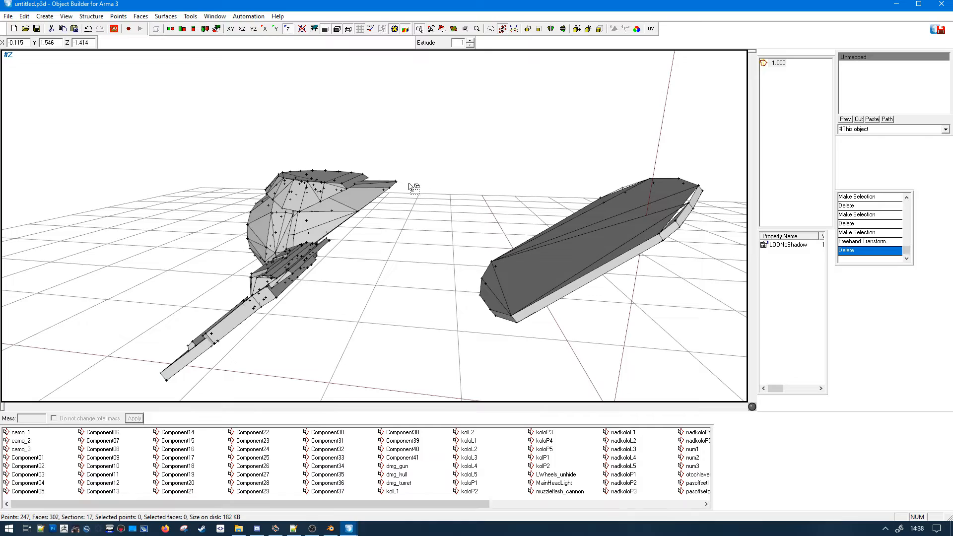
{"action": "left_click_drag", "start_coordinate": [387, 170], "coordinate": [440, 209]}
{"action": "left_click_drag", "start_coordinate": [456, 138], "coordinate": [578, 172], "text": "shift"}
{"action": "mouse_move", "coordinate": [417, 276]}
{"action": "middle_mouse_down"}
{"action": "mouse_move", "coordinate": [385, 291]}
{"action": "mouse_move", "coordinate": [379, 283]}
{"action": "mouse_move", "coordinate": [393, 278]}
{"action": "mouse_move", "coordinate": [401, 297]}
{"action": "middle_mouse_up"}
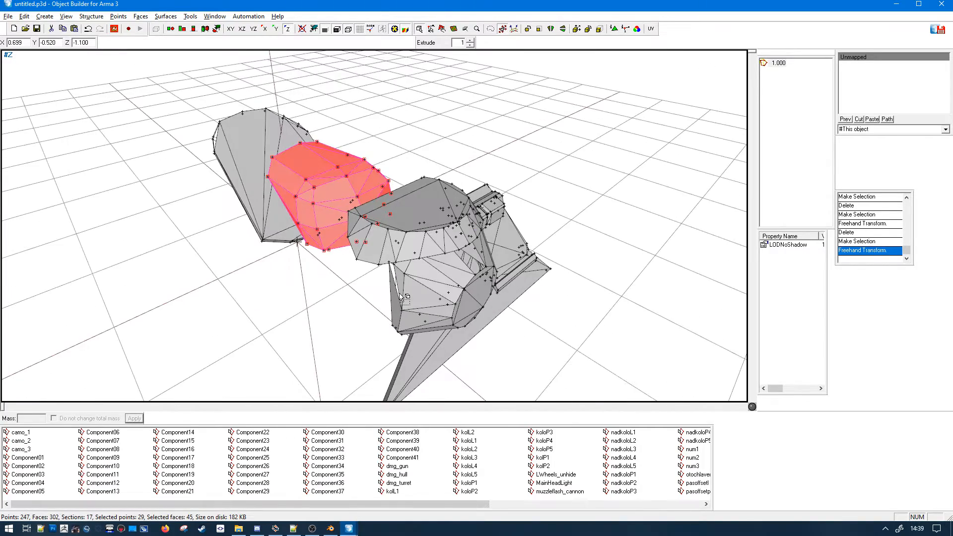
{"action": "key", "text": "Delete"}
- Move the shallow rounded turret cap away from the tall faceted turret body and deselect it
{"action": "middle_click_drag", "start_coordinate": [492, 119], "coordinate": [439, 227]}
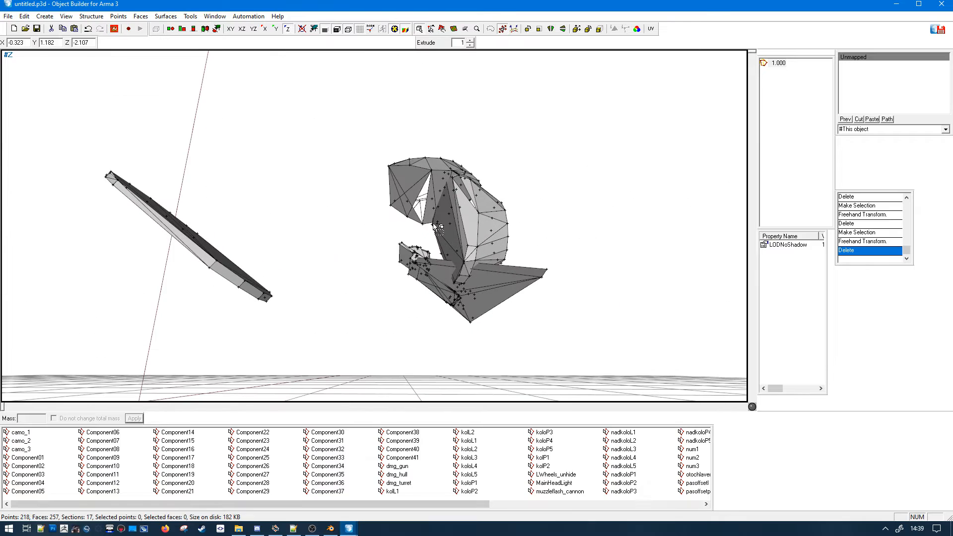
{"action": "left_click_drag", "start_coordinate": [411, 204], "coordinate": [416, 212]}
{"action": "right_click_drag", "start_coordinate": [416, 188], "coordinate": [315, 188]}
{"action": "left_click", "coordinate": [376, 270]}
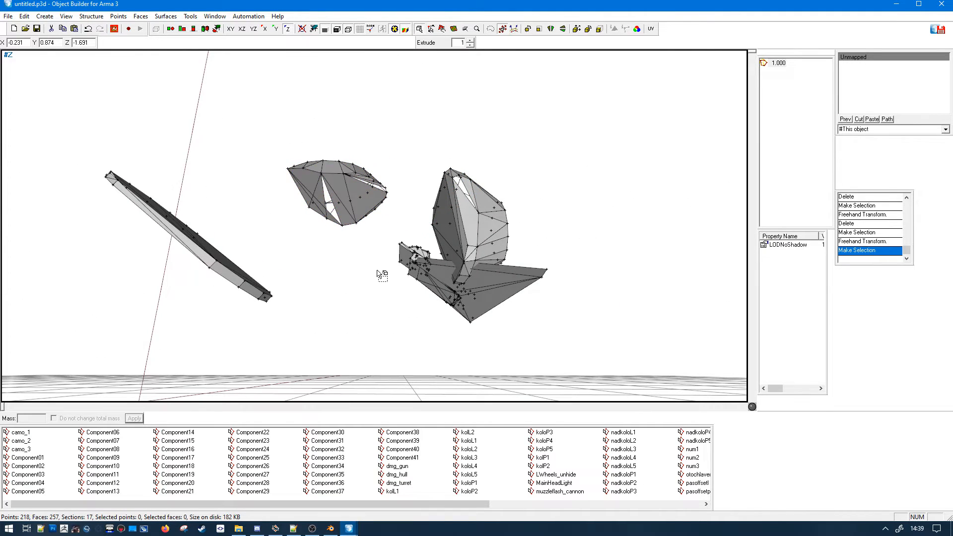
- Move the tall faceted turret body well clear of the base plates and deselect it
{"action": "middle_click_drag", "start_coordinate": [377, 271], "coordinate": [384, 247]}
{"action": "left_click_drag", "start_coordinate": [462, 162], "coordinate": [483, 197]}
{"action": "mouse_move", "coordinate": [527, 177]}
{"action": "right_mouse_down"}
{"action": "mouse_move", "coordinate": [635, 170]}
{"action": "mouse_move", "coordinate": [653, 184]}
{"action": "right_mouse_up"}
{"action": "left_click", "coordinate": [615, 293]}
{"action": "middle_click_drag", "start_coordinate": [483, 338], "coordinate": [486, 271]}
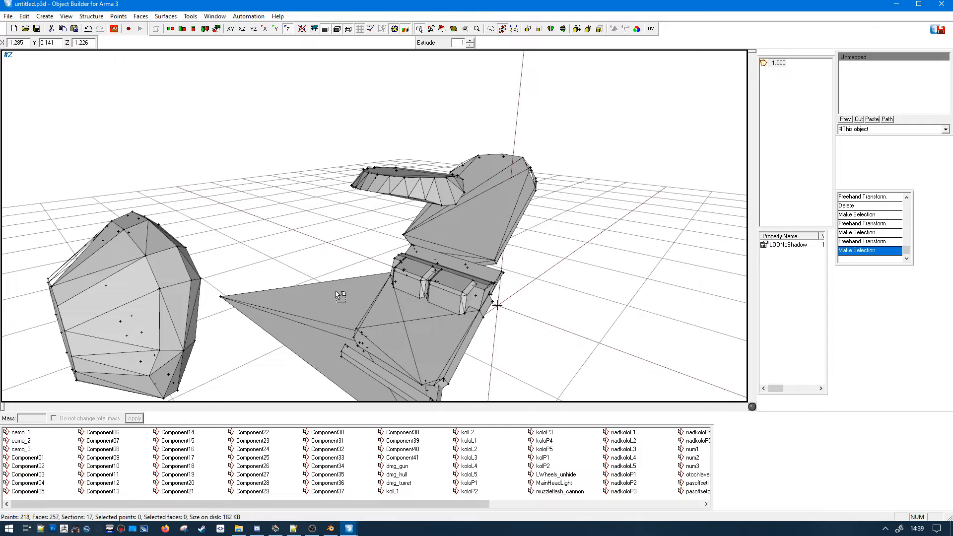
- Run the non-closed component search again on the separated parts and examine the flagged points
{"action": "middle_click_drag", "start_coordinate": [340, 295], "coordinate": [341, 294]}
{"action": "left_click", "coordinate": [91, 16]}
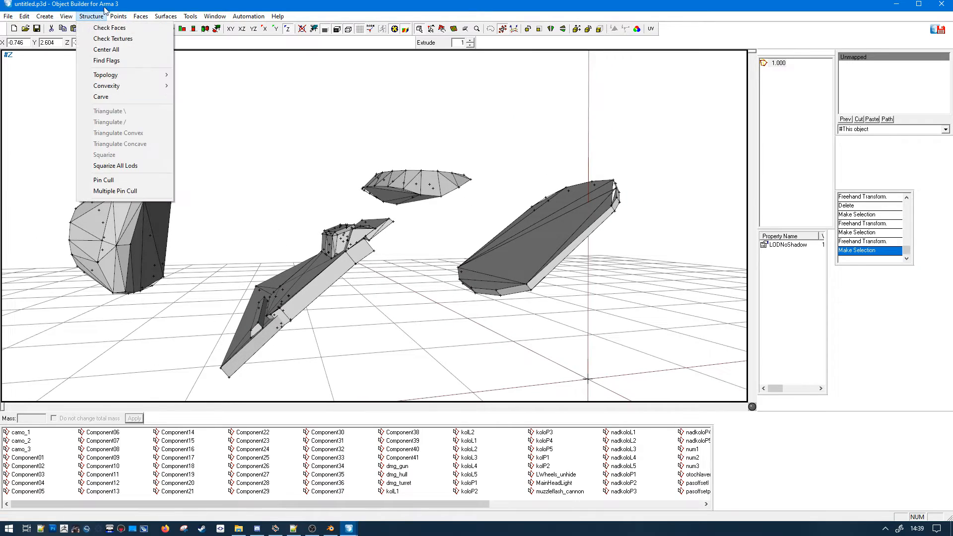
{"action": "left_click", "coordinate": [117, 75]}
{"action": "left_click", "coordinate": [203, 74]}
{"action": "middle_click_drag", "start_coordinate": [234, 116], "coordinate": [423, 265]}
{"action": "middle_click_drag", "start_coordinate": [482, 284], "coordinate": [482, 284]}
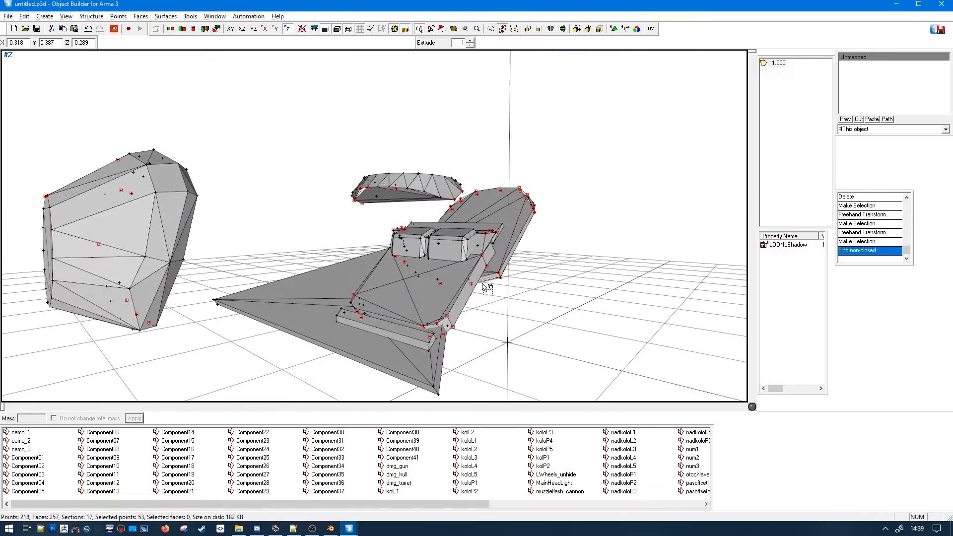
{"action": "left_click_drag", "start_coordinate": [443, 315], "coordinate": [545, 323]}
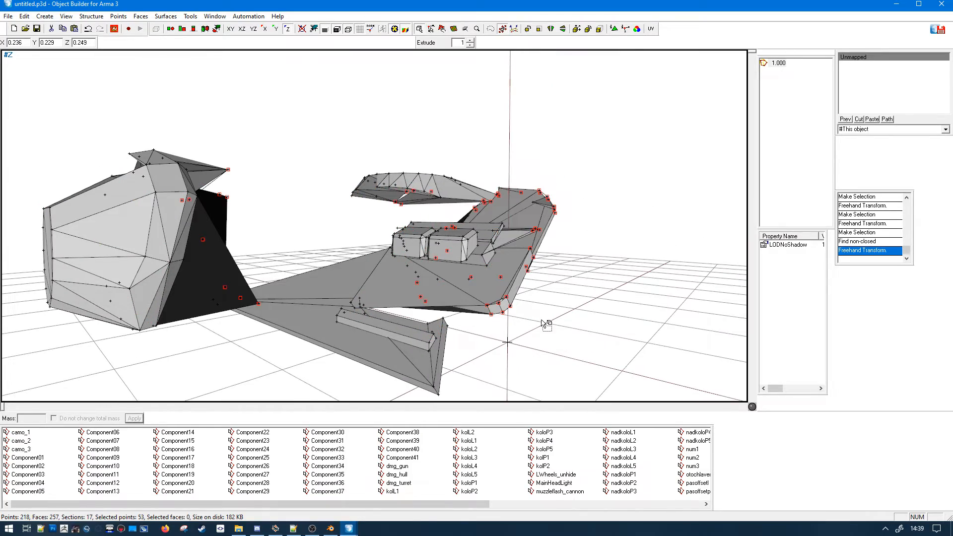
{"action": "middle_click_drag", "start_coordinate": [542, 320], "coordinate": [541, 320]}
{"action": "key", "text": "ctrl+z"}
- Clear the flagged points and shift the angled strip beside the small boxes on the base
{"action": "mouse_move", "coordinate": [435, 296]}
{"action": "middle_mouse_down"}
{"action": "mouse_move", "coordinate": [445, 295]}
{"action": "mouse_move", "coordinate": [432, 290]}
{"action": "middle_mouse_up"}
{"action": "left_click", "coordinate": [387, 247]}
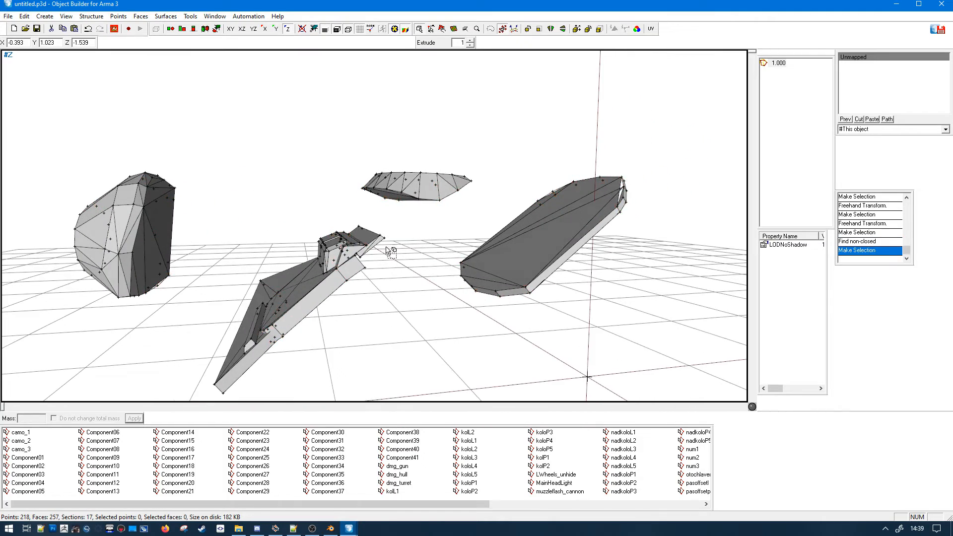
{"action": "scroll", "coordinate": [367, 213], "scroll_direction": "up", "scroll_amount": 5}
{"action": "left_click_drag", "start_coordinate": [287, 236], "coordinate": [298, 251]}
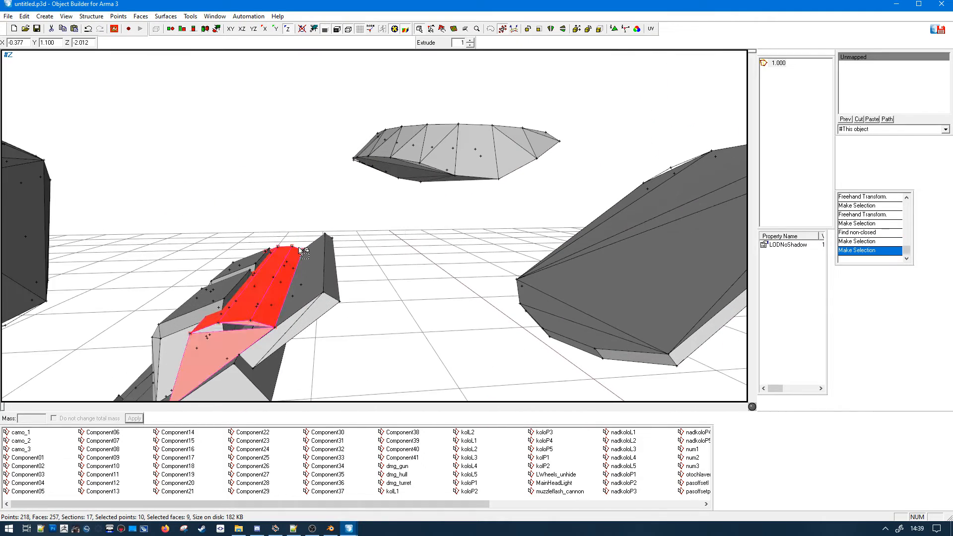
{"action": "right_click_drag", "start_coordinate": [300, 250], "coordinate": [320, 209]}
- Pull the four-cornered plate behind the angled strip clear of the base and deselect it
{"action": "left_click_drag", "start_coordinate": [331, 218], "coordinate": [339, 243]}
{"action": "mouse_move", "coordinate": [340, 245]}
{"action": "right_mouse_down"}
{"action": "mouse_move", "coordinate": [385, 250]}
{"action": "mouse_move", "coordinate": [411, 299]}
{"action": "right_mouse_up"}
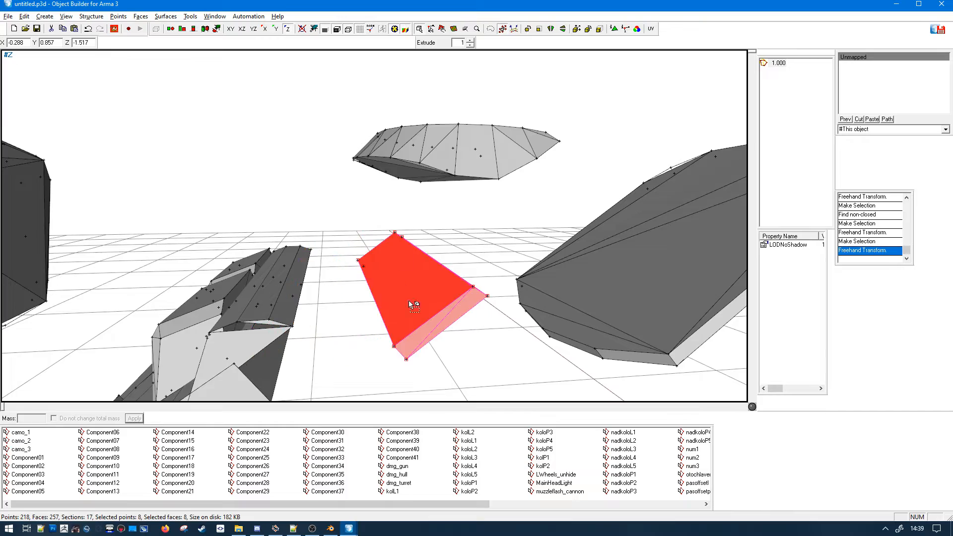
{"action": "mouse_move", "coordinate": [410, 300]}
{"action": "middle_mouse_down"}
{"action": "mouse_move", "coordinate": [379, 297]}
{"action": "mouse_move", "coordinate": [411, 301]}
{"action": "middle_mouse_up"}
{"action": "scroll", "coordinate": [410, 300], "scroll_direction": "down", "scroll_amount": 3}
{"action": "left_click", "coordinate": [411, 300]}
- Move the two small boxes off the base plate to a free spot near each other
{"action": "middle_click_drag", "start_coordinate": [468, 281], "coordinate": [464, 276]}
{"action": "left_click_drag", "start_coordinate": [443, 162], "coordinate": [465, 177]}
{"action": "right_click_drag", "start_coordinate": [453, 179], "coordinate": [565, 179]}
{"action": "mouse_move", "coordinate": [571, 237]}
{"action": "middle_mouse_down"}
{"action": "mouse_move", "coordinate": [571, 247]}
{"action": "mouse_move", "coordinate": [552, 234]}
{"action": "mouse_move", "coordinate": [423, 221]}
{"action": "mouse_move", "coordinate": [379, 260]}
{"action": "middle_mouse_up"}
{"action": "left_click", "coordinate": [551, 234]}
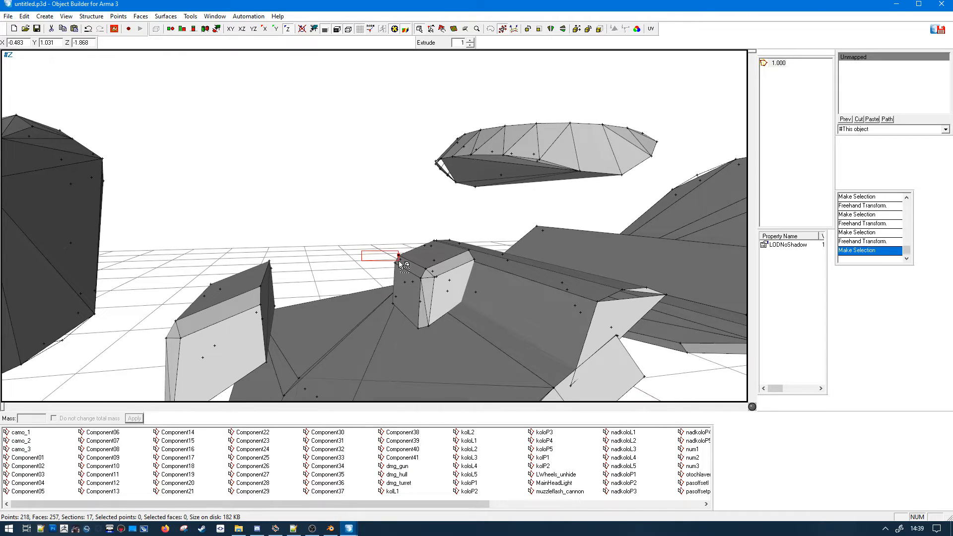
{"action": "left_click_drag", "start_coordinate": [400, 261], "coordinate": [400, 263]}
{"action": "mouse_move", "coordinate": [400, 263]}
{"action": "right_mouse_down"}
{"action": "mouse_move", "coordinate": [279, 262]}
{"action": "mouse_move", "coordinate": [301, 263]}
{"action": "right_mouse_up"}
- Pull the cut-cornered flat plate out of the base so it stands apart from the angled strip
{"action": "middle_click_drag", "start_coordinate": [382, 268], "coordinate": [379, 272]}
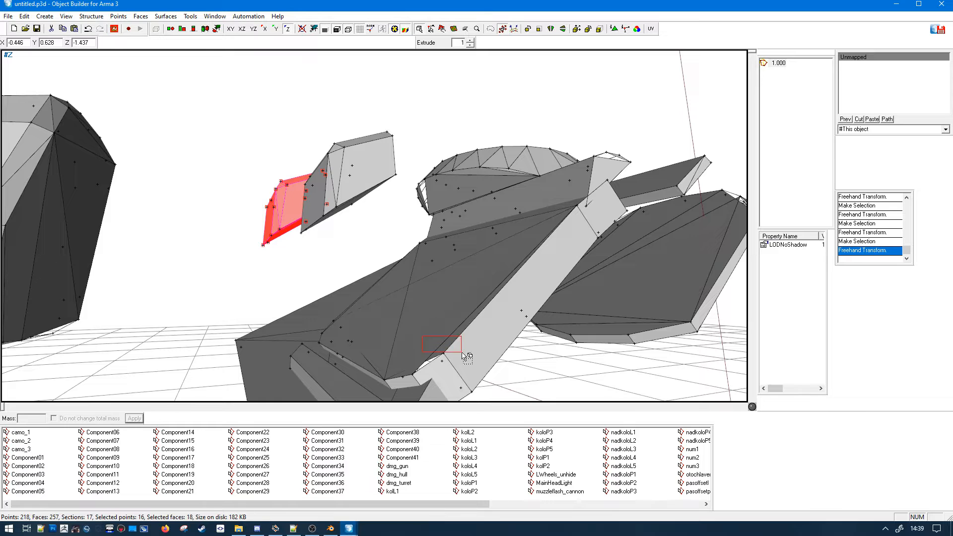
{"action": "left_click_drag", "start_coordinate": [463, 355], "coordinate": [466, 354]}
{"action": "right_click_drag", "start_coordinate": [466, 353], "coordinate": [583, 351]}
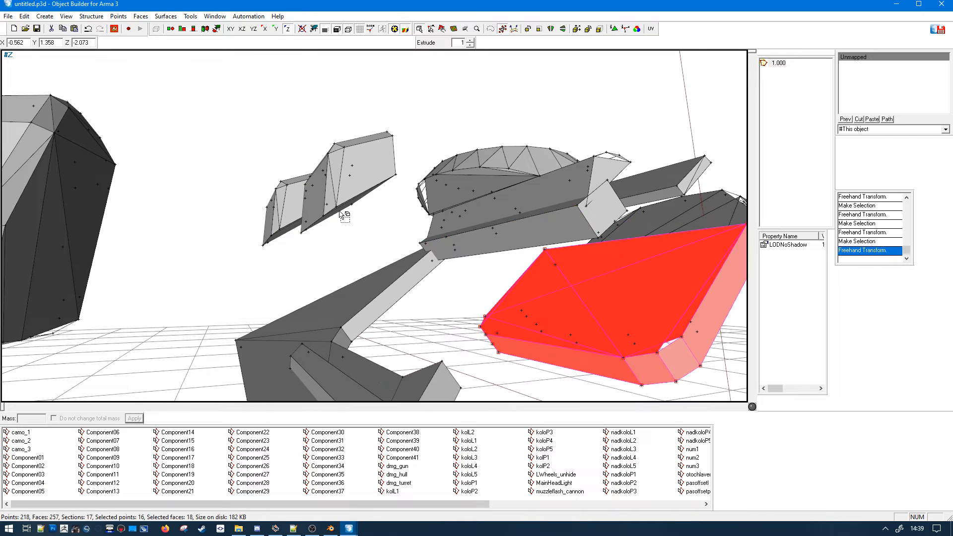
{"action": "middle_click_drag", "start_coordinate": [424, 190], "coordinate": [511, 216]}
{"action": "scroll", "coordinate": [511, 215], "scroll_direction": "down", "scroll_amount": 1}
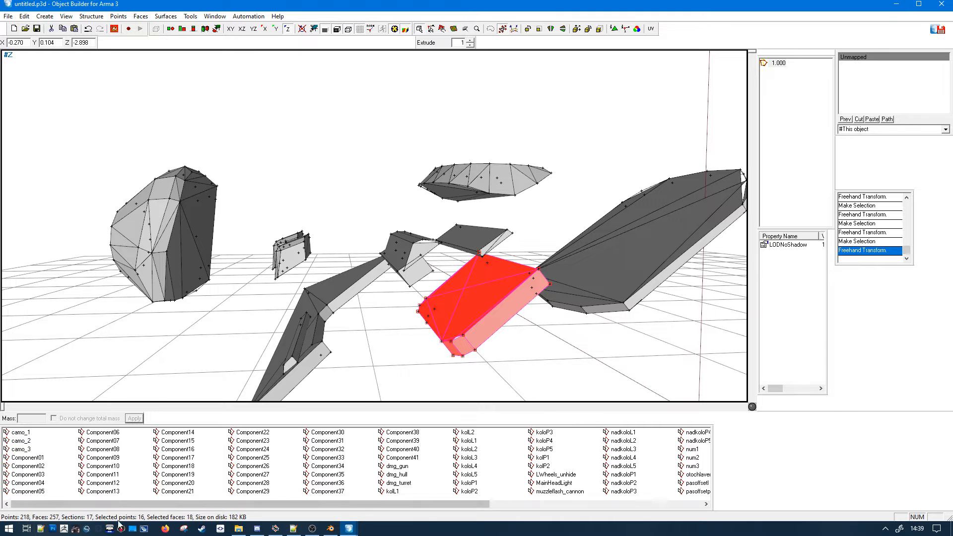
- Select one of the small boxes to check its point and face counts, and deselect it
{"action": "left_click_drag", "start_coordinate": [326, 245], "coordinate": [325, 245]}
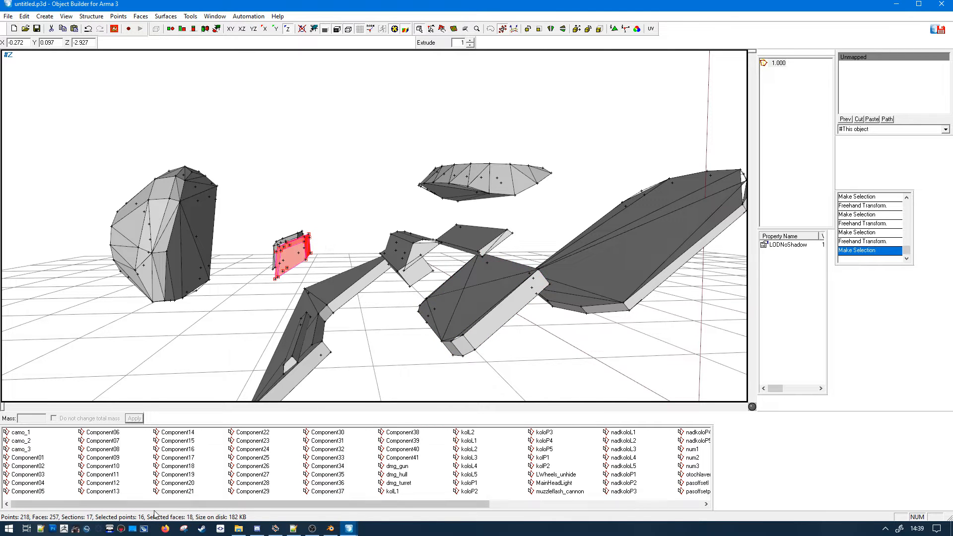
{"action": "left_click", "coordinate": [332, 255]}
{"action": "middle_click_drag", "start_coordinate": [332, 256], "coordinate": [365, 243]}
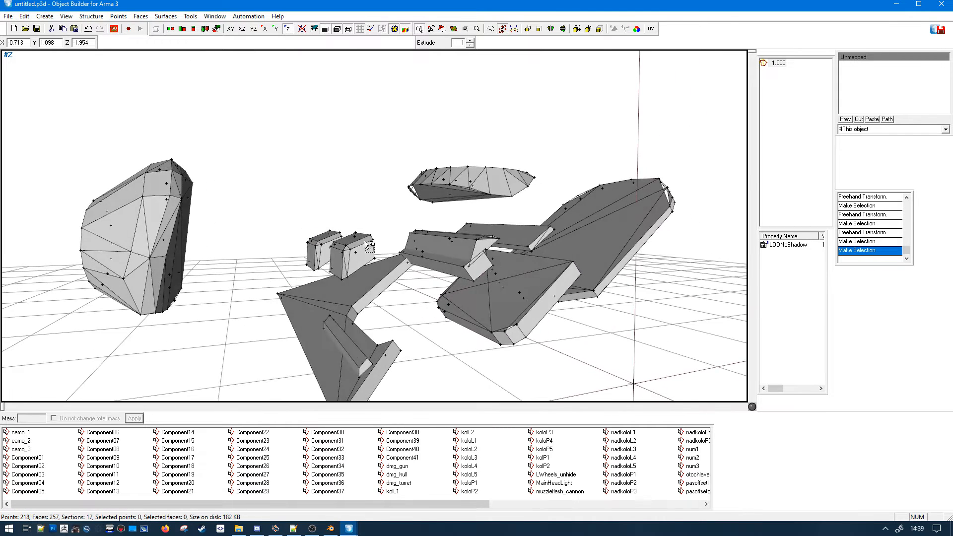
- Move the angled strip away from the small block underneath it
{"action": "left_click_drag", "start_coordinate": [497, 334], "coordinate": [532, 360]}
{"action": "left_click", "coordinate": [536, 355]}
{"action": "middle_click_drag", "start_coordinate": [528, 295], "coordinate": [531, 297]}
{"action": "left_click_drag", "start_coordinate": [366, 189], "coordinate": [394, 229]}
{"action": "middle_click_drag", "start_coordinate": [395, 229], "coordinate": [400, 243]}
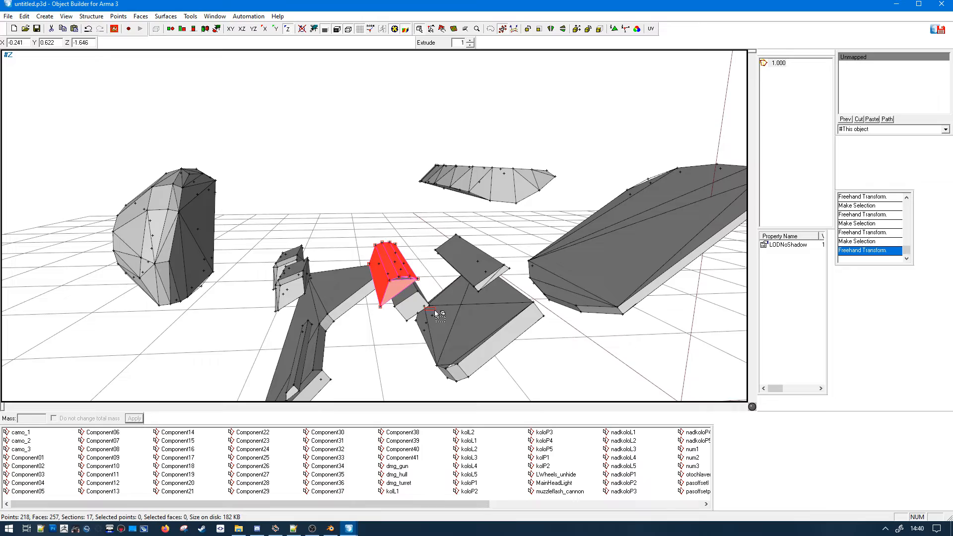
- Delete the small block beneath the angled strip
{"action": "left_click_drag", "start_coordinate": [435, 310], "coordinate": [436, 312]}
{"action": "left_click_drag", "start_coordinate": [416, 290], "coordinate": [431, 310]}
{"action": "middle_click_drag", "start_coordinate": [431, 310], "coordinate": [355, 310]}
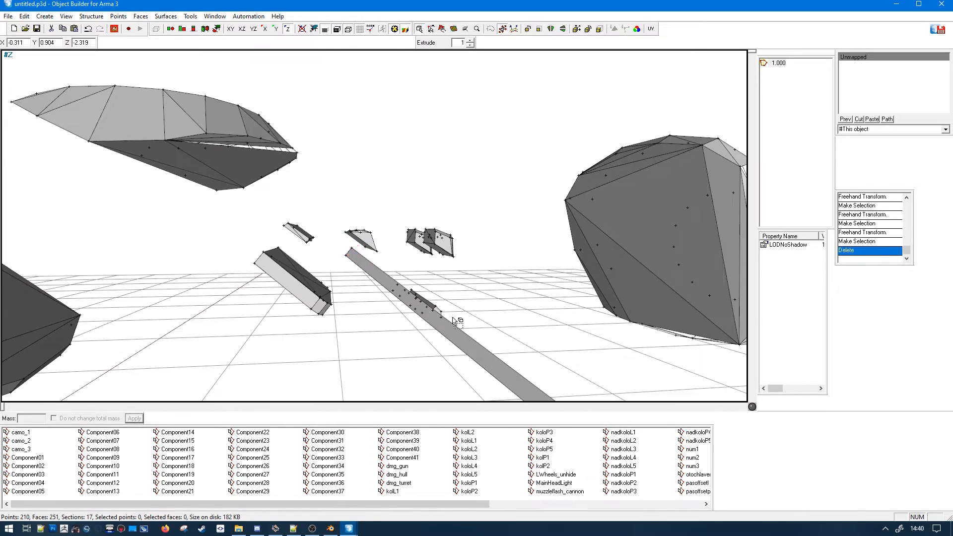
{"action": "middle_click_drag", "start_coordinate": [453, 318], "coordinate": [431, 326]}
{"action": "middle_click_drag", "start_coordinate": [341, 293], "coordinate": [269, 296]}
- Find the non-closed points again and delete the large base plate together with its inlaid piece
{"action": "left_click", "coordinate": [98, 17]}
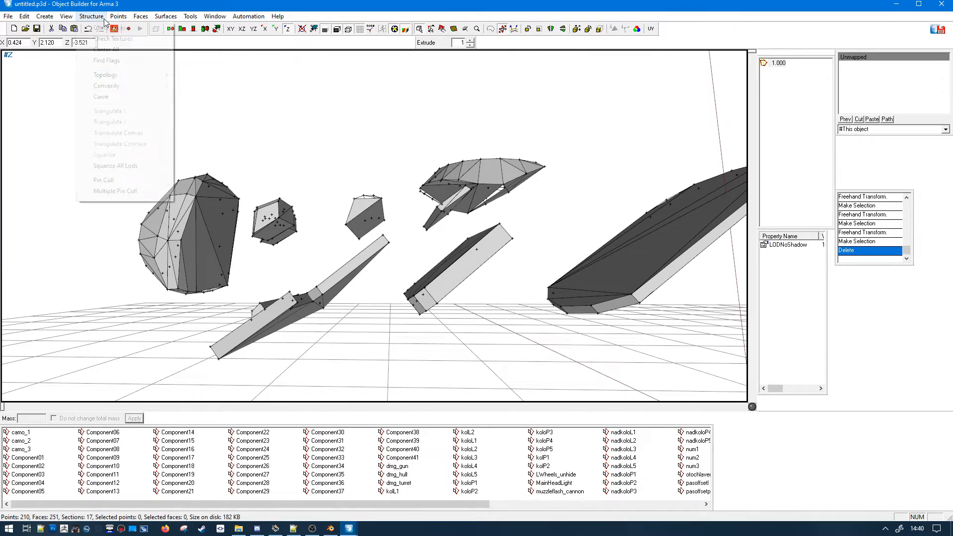
{"action": "mouse_move", "coordinate": [121, 75]}
{"action": "left_click", "coordinate": [206, 76]}
{"action": "middle_click_drag", "start_coordinate": [373, 298], "coordinate": [341, 321]}
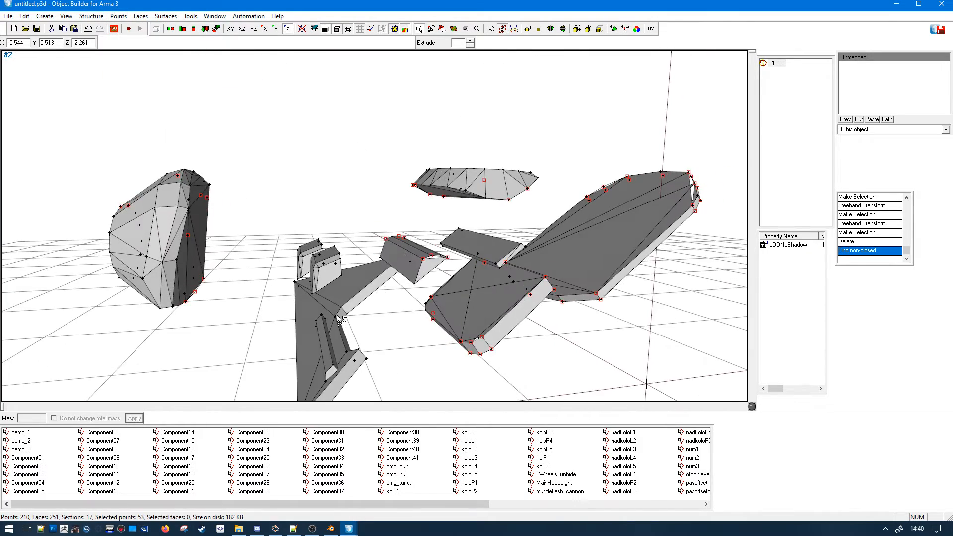
{"action": "left_click_drag", "start_coordinate": [374, 397], "coordinate": [373, 396]}
{"action": "key", "text": "Delete"}
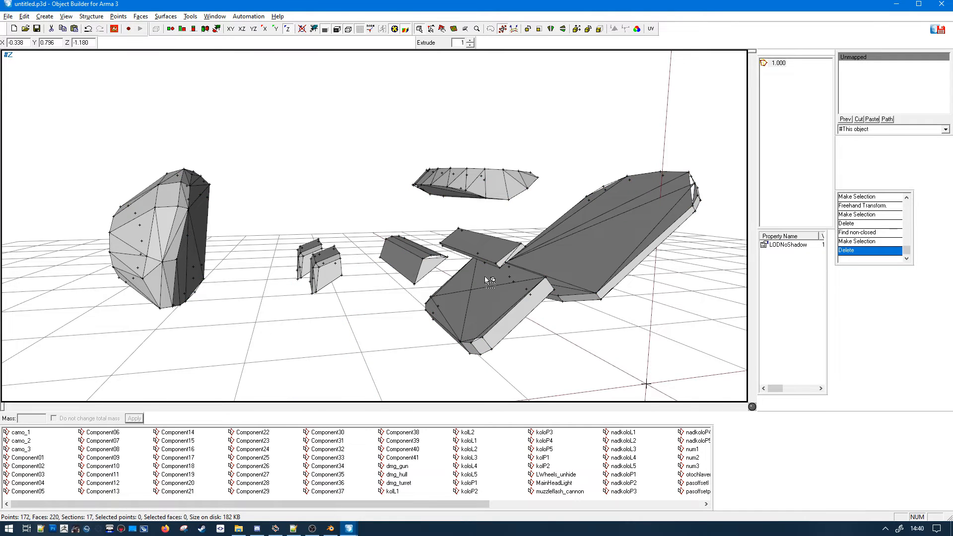
- Rerun the non-closed check and inspect the points of the four-cornered flat plate
{"action": "middle_click_drag", "start_coordinate": [485, 277], "coordinate": [485, 275]}
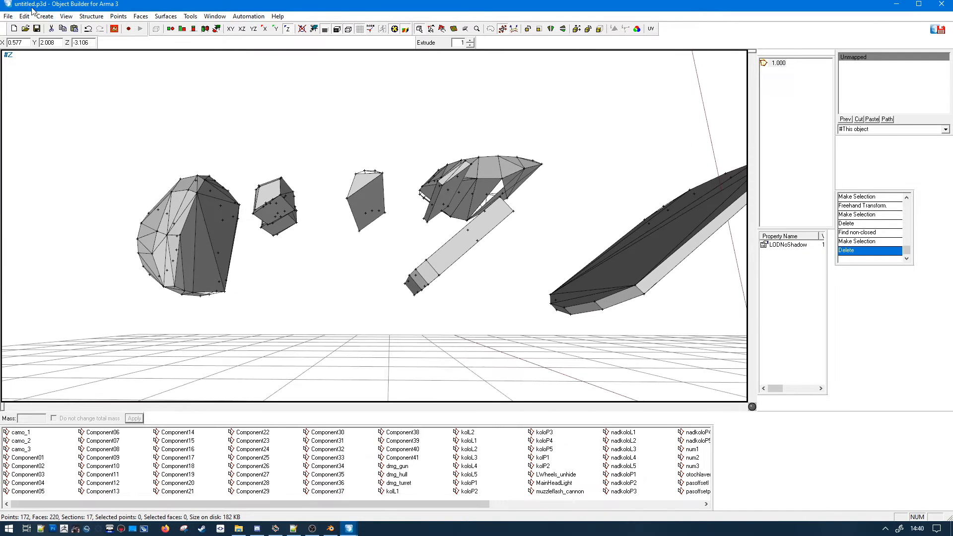
{"action": "left_click", "coordinate": [92, 16]}
{"action": "mouse_move", "coordinate": [134, 74]}
{"action": "left_click", "coordinate": [185, 76]}
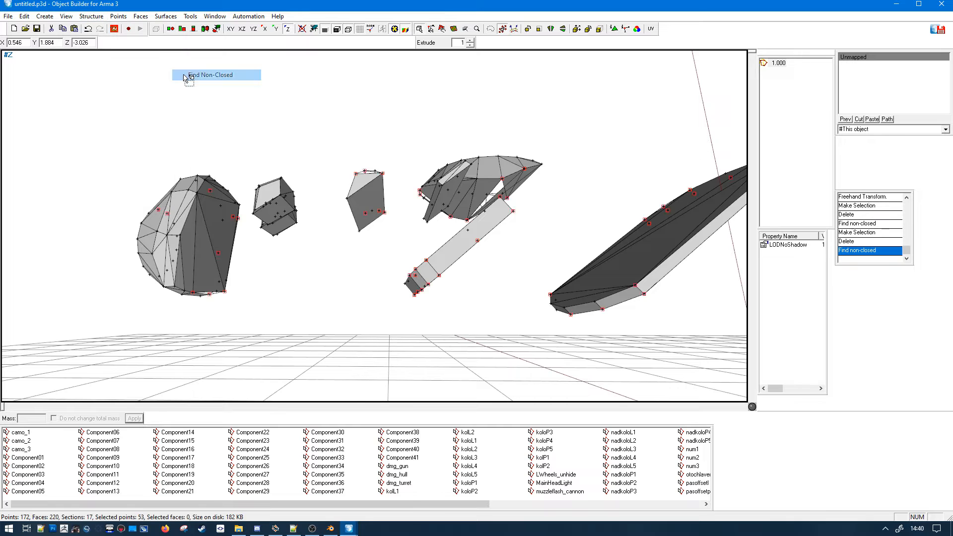
{"action": "middle_click_drag", "start_coordinate": [518, 214], "coordinate": [518, 214]}
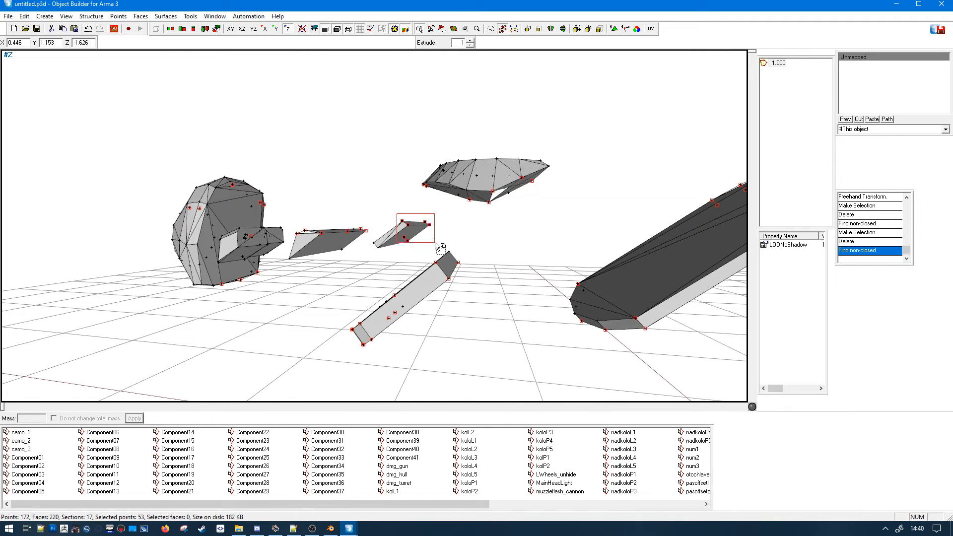
{"action": "left_click_drag", "start_coordinate": [394, 183], "coordinate": [398, 185]}
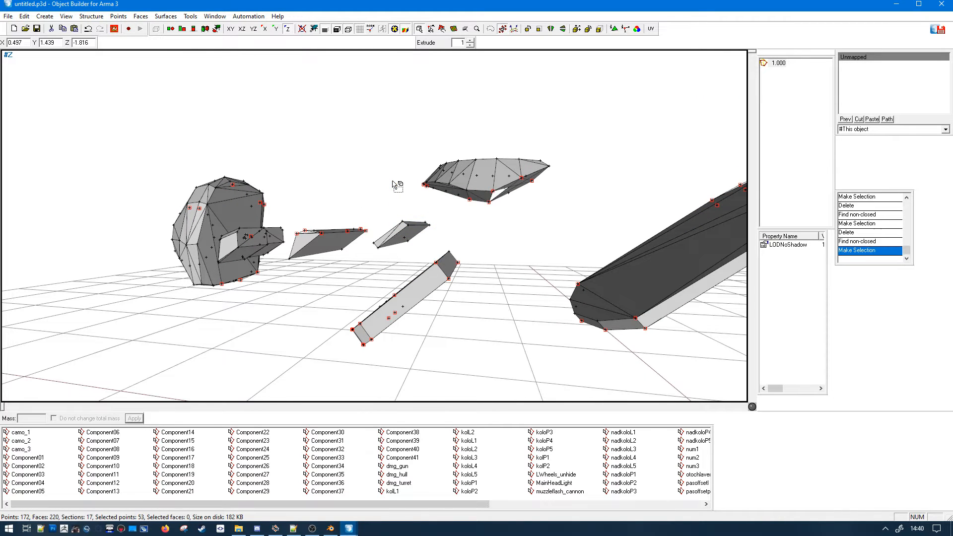
{"action": "middle_click_drag", "start_coordinate": [383, 208], "coordinate": [387, 206]}
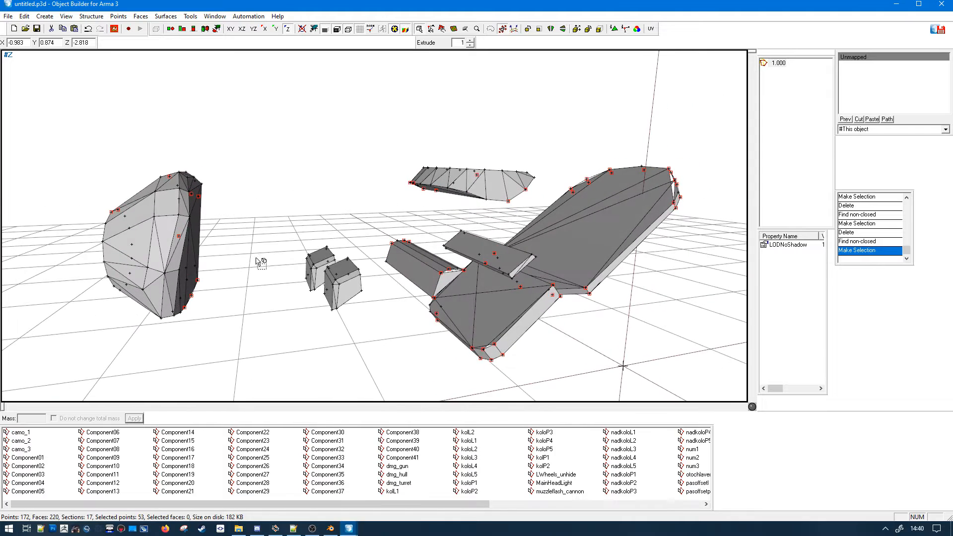
- Delete the two small boxes and the four-cornered flat plate
{"action": "left_click_drag", "start_coordinate": [257, 262], "coordinate": [389, 329]}
{"action": "middle_click_drag", "start_coordinate": [389, 328], "coordinate": [474, 240]}
{"action": "left_click_drag", "start_coordinate": [470, 238], "coordinate": [475, 242]}
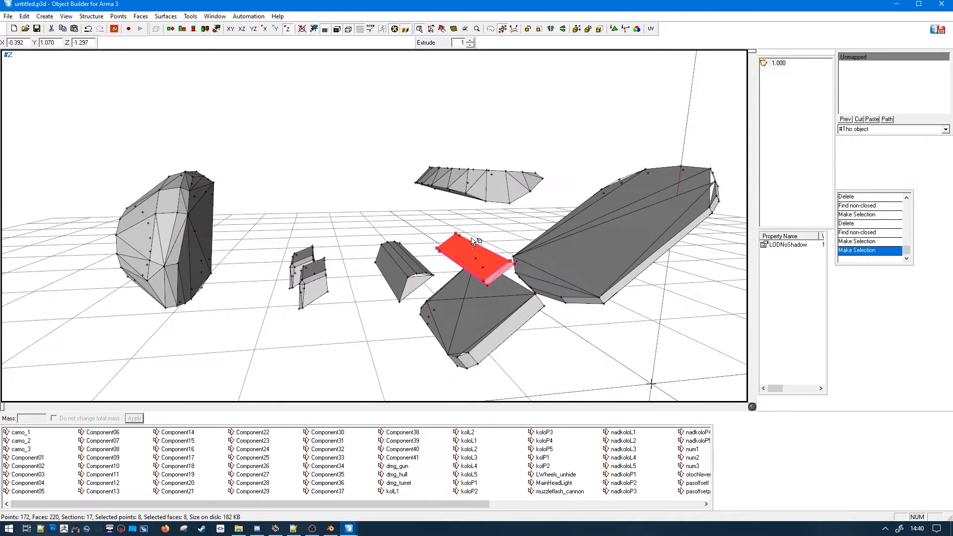
{"action": "left_click", "coordinate": [313, 283], "text": "ctrl"}
{"action": "key", "text": "Delete"}
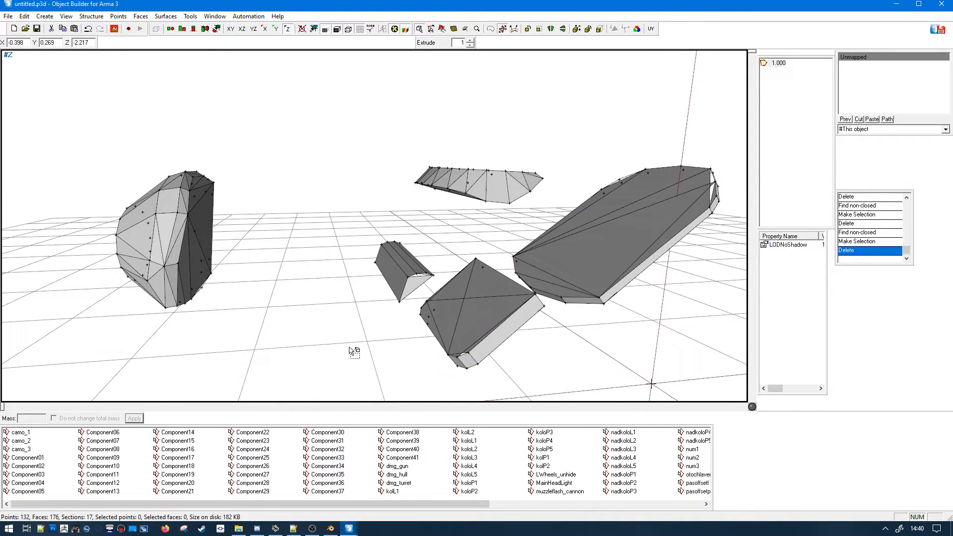
- Move the Object Builder window out of view and switch to Blender, where the model is open
{"action": "scroll", "coordinate": [585, 285], "scroll_direction": "down", "scroll_amount": 4}
{"action": "middle_click_drag", "start_coordinate": [584, 285], "coordinate": [562, 213]}
{"action": "left_click_drag", "start_coordinate": [492, 4], "coordinate": [952, 442]}
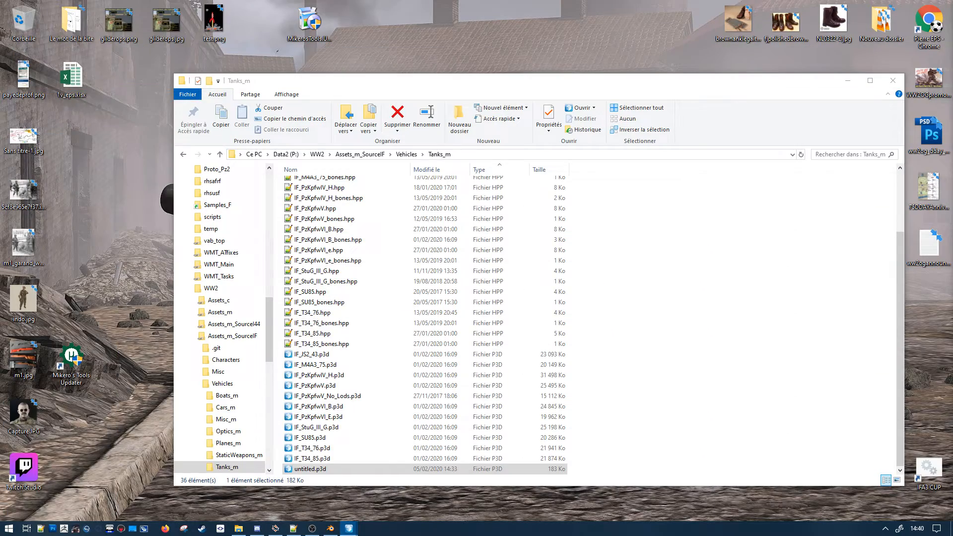
{"action": "left_click", "coordinate": [336, 532]}
- Isolate the ball mount, its collar, the surrounding ring plate, the cut-cornered plate and the angled strip by selecting linked geometry and hiding the rest
{"action": "middle_click_drag", "start_coordinate": [576, 158], "coordinate": [528, 198], "text": "shift"}
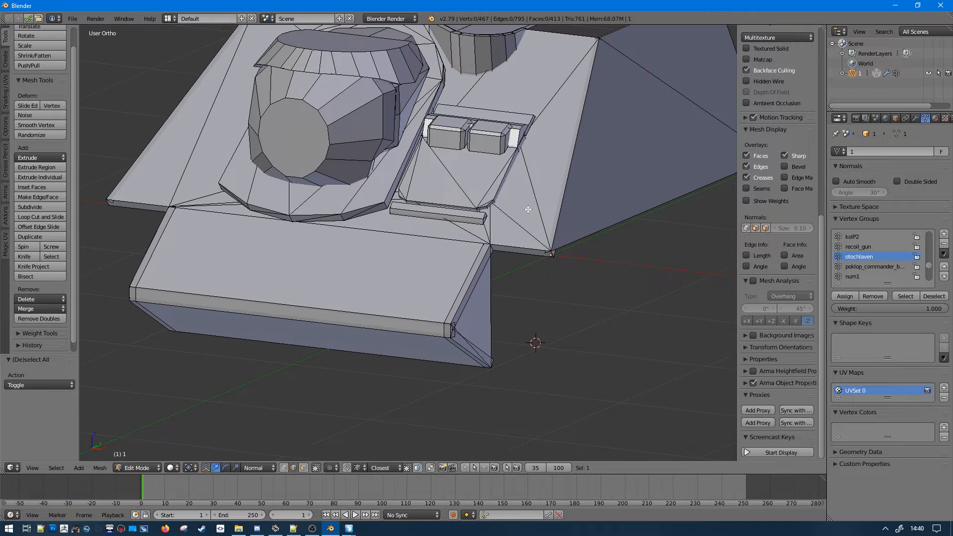
{"action": "scroll", "coordinate": [527, 198], "scroll_direction": "up", "scroll_amount": 2}
{"action": "right_click", "coordinate": [526, 151]}
{"action": "middle_click_drag", "start_coordinate": [549, 105], "coordinate": [445, 217], "text": "shift"}
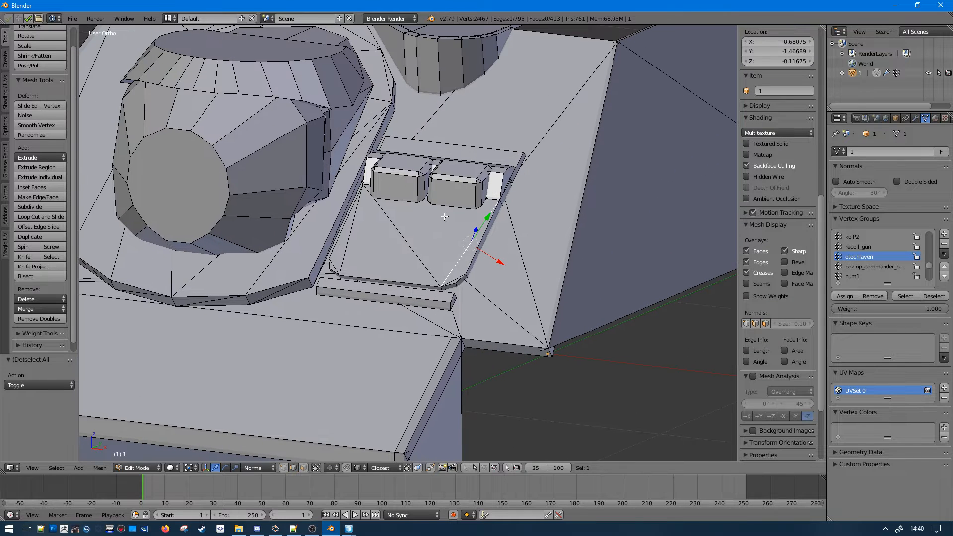
{"action": "scroll", "coordinate": [481, 233], "scroll_direction": "down", "scroll_amount": 2}
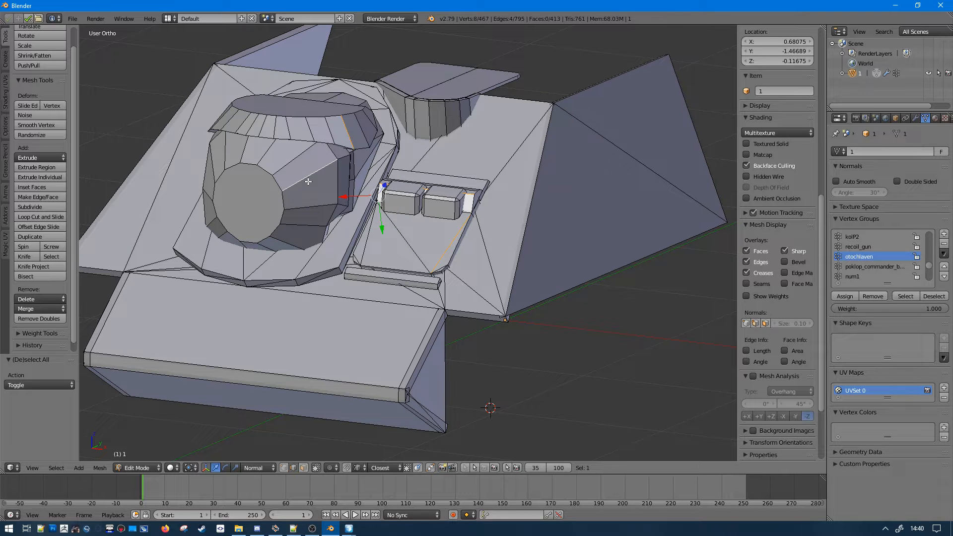
{"action": "middle_click_drag", "start_coordinate": [328, 189], "coordinate": [310, 191]}
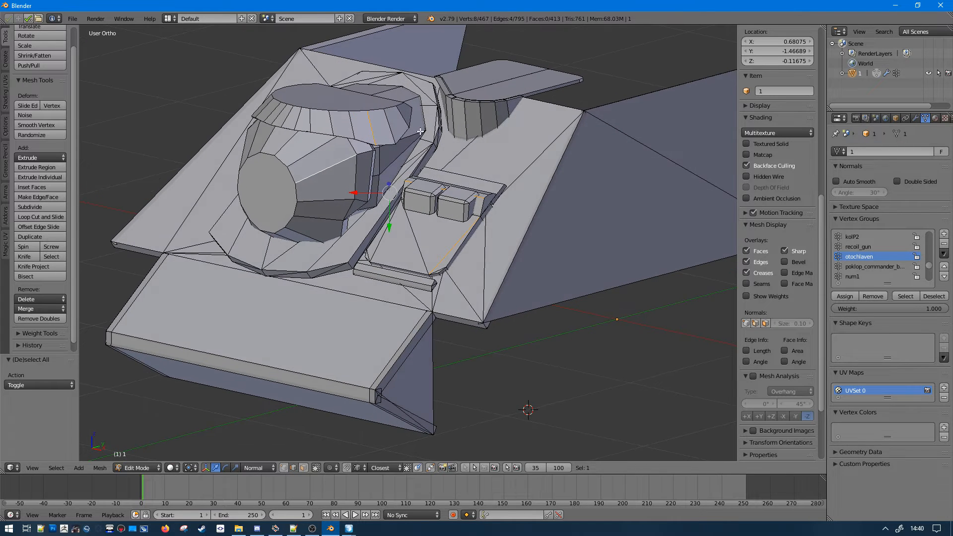
{"action": "key", "text": "ctrl+l"}
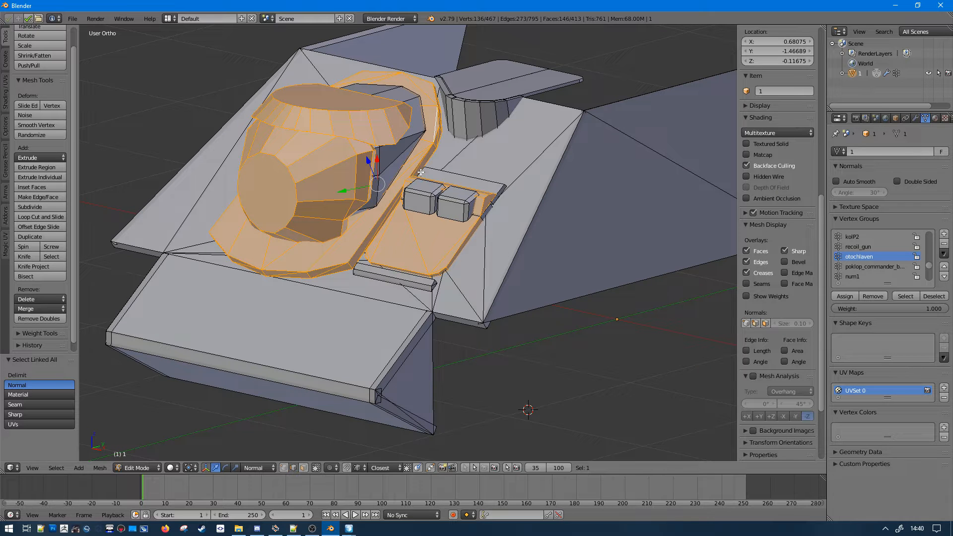
{"action": "key", "text": "ctrl+i"}
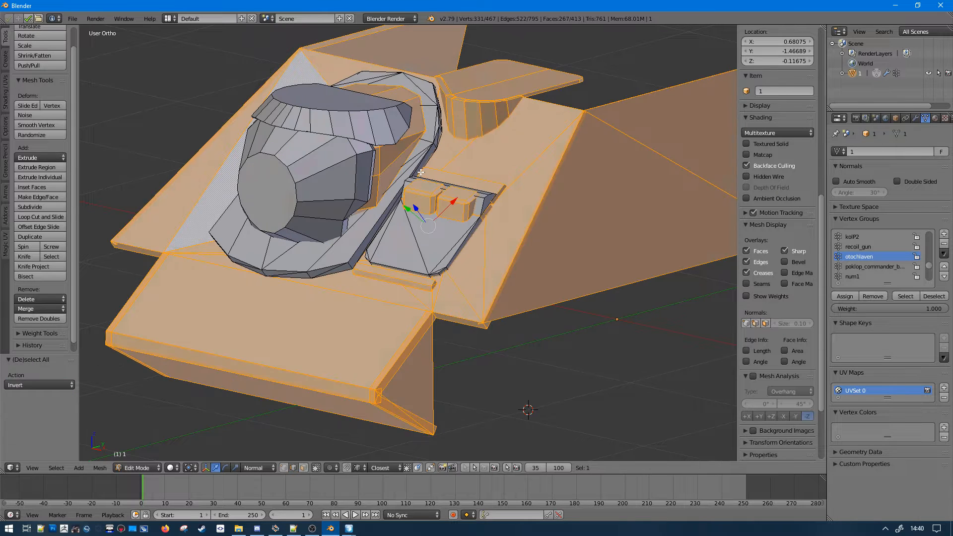
{"action": "key", "text": "h"}
{"action": "middle_click_drag", "start_coordinate": [549, 200], "coordinate": [467, 213]}
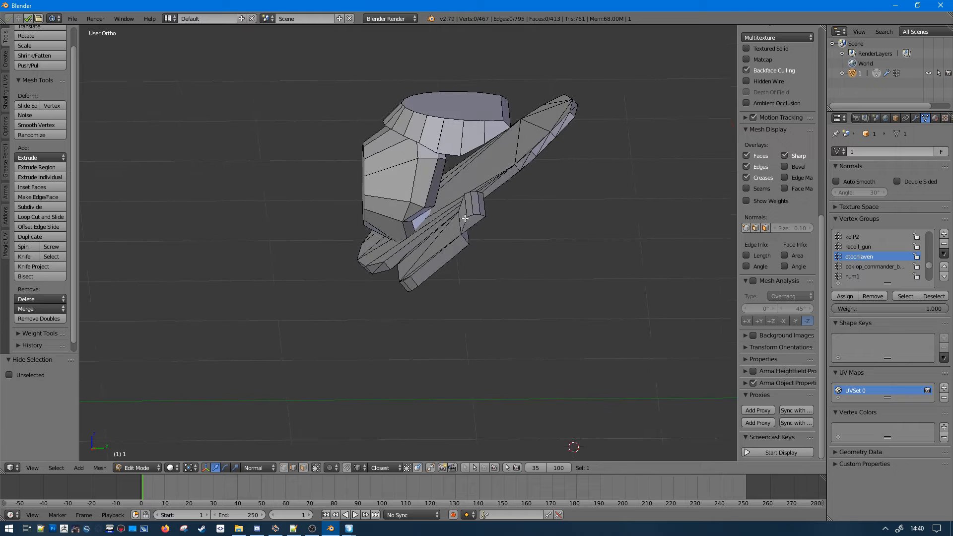
- Try triangulating the faces of the angled strip, and undo it
{"action": "scroll", "coordinate": [469, 213], "scroll_direction": "up", "scroll_amount": 2}
{"action": "right_click", "coordinate": [485, 216]}
{"action": "key", "text": "ctrl+l"}
{"action": "key", "text": "a"}
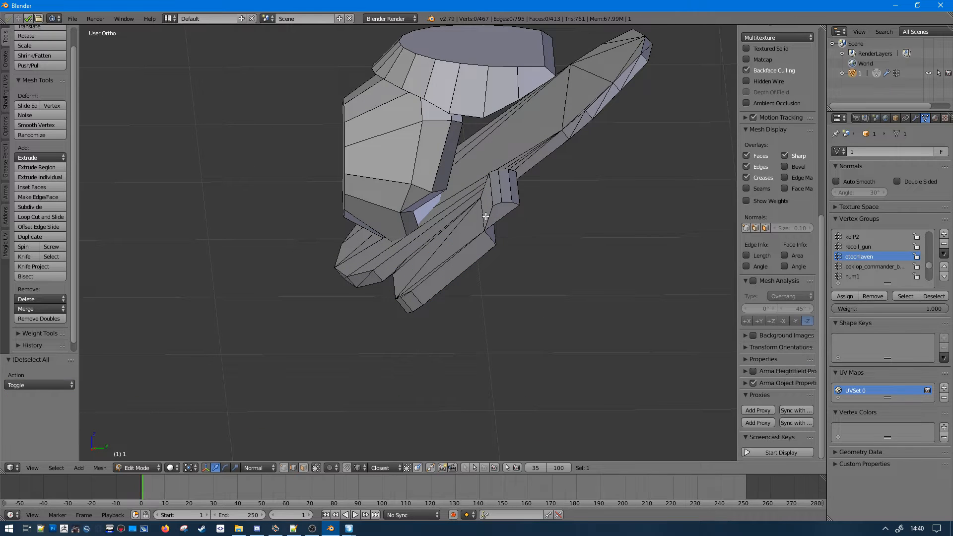
{"action": "right_click", "coordinate": [502, 206]}
{"action": "key", "text": "ctrl+l"}
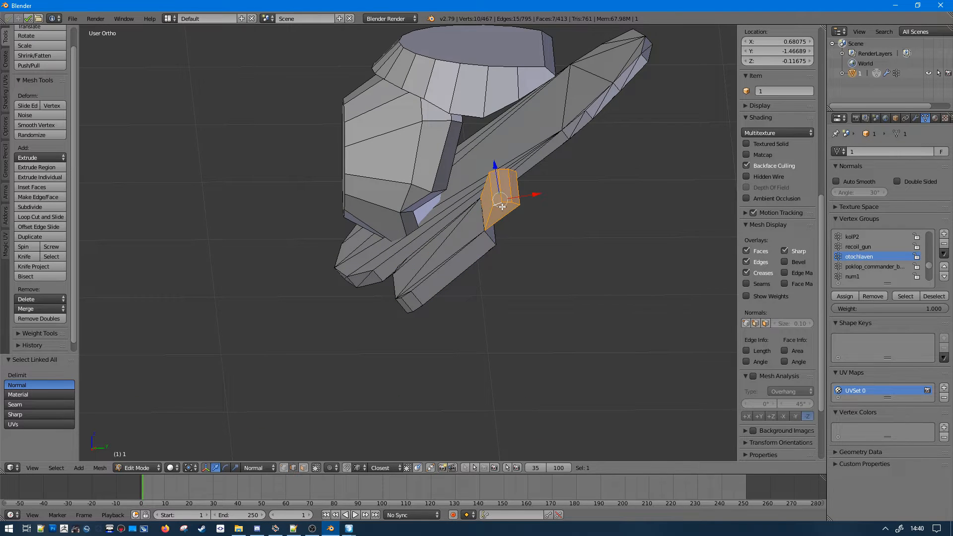
{"action": "key", "text": "ctrl+t"}
{"action": "middle_click_drag", "start_coordinate": [502, 207], "coordinate": [507, 229]}
{"action": "scroll", "coordinate": [546, 213], "scroll_direction": "up", "scroll_amount": 2}
{"action": "key", "text": "ctrl+z"}
{"action": "key", "text": "a"}
{"action": "scroll", "coordinate": [502, 233], "scroll_direction": "up", "scroll_amount": 5}
- Try a Knife cut across the angled strip's end face from its front corner to the pointed tip, and undo it
{"action": "key", "text": "k"}
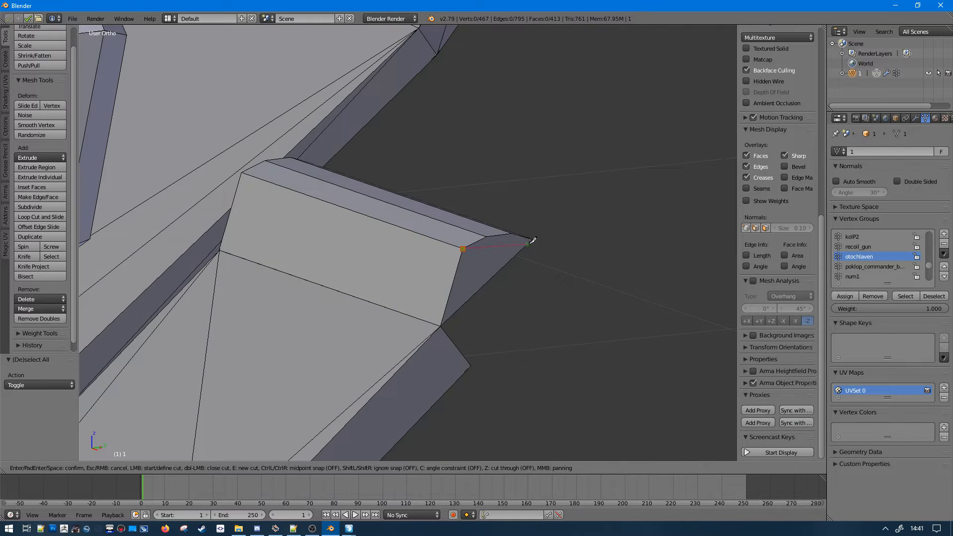
{"action": "left_click", "coordinate": [532, 239]}
{"action": "key", "text": "space"}
{"action": "middle_click_drag", "start_coordinate": [472, 257], "coordinate": [641, 309]}
{"action": "scroll", "coordinate": [455, 253], "scroll_direction": "down", "scroll_amount": 3}
{"action": "key", "text": "ctrl+z"}
{"action": "key", "text": "ctrl+z"}
{"action": "key", "text": "a"}
- Dissolve the two long bevel edges running along the top of the angled strip
{"action": "right_click", "coordinate": [431, 241]}
{"action": "key", "text": "a"}
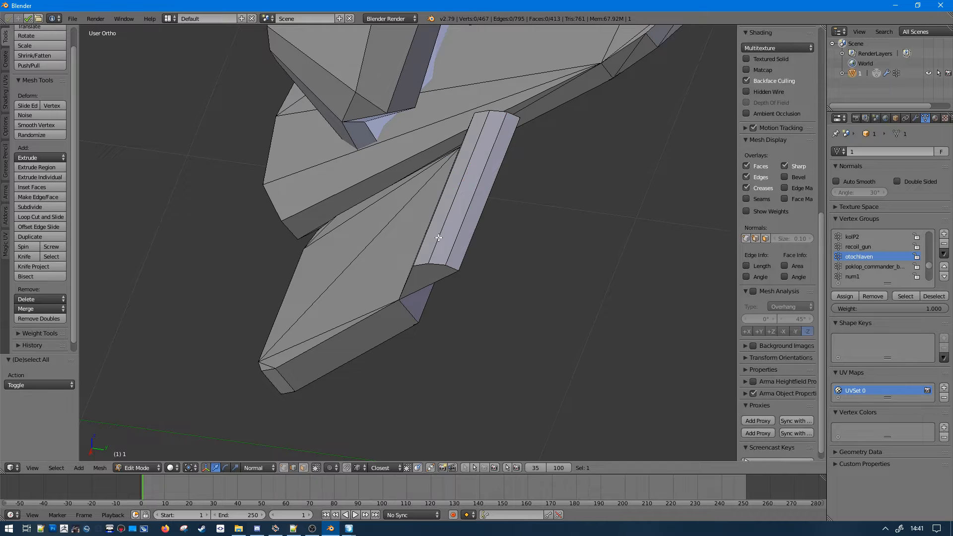
{"action": "right_click", "coordinate": [439, 236]}
{"action": "right_click", "coordinate": [455, 236], "text": "shift"}
{"action": "middle_click_drag", "start_coordinate": [455, 235], "coordinate": [495, 196]}
{"action": "key", "text": "ctrl+x"}
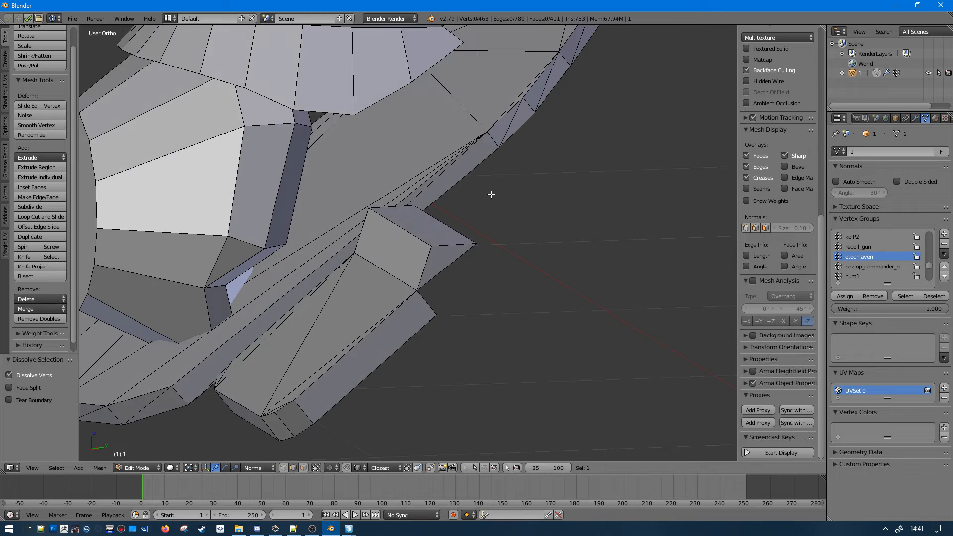
- Select the whole linked strip and hide it to inspect the cut-cornered plate
{"action": "right_click", "coordinate": [422, 237]}
{"action": "key", "text": "ctrl+l"}
{"action": "key", "text": "h"}
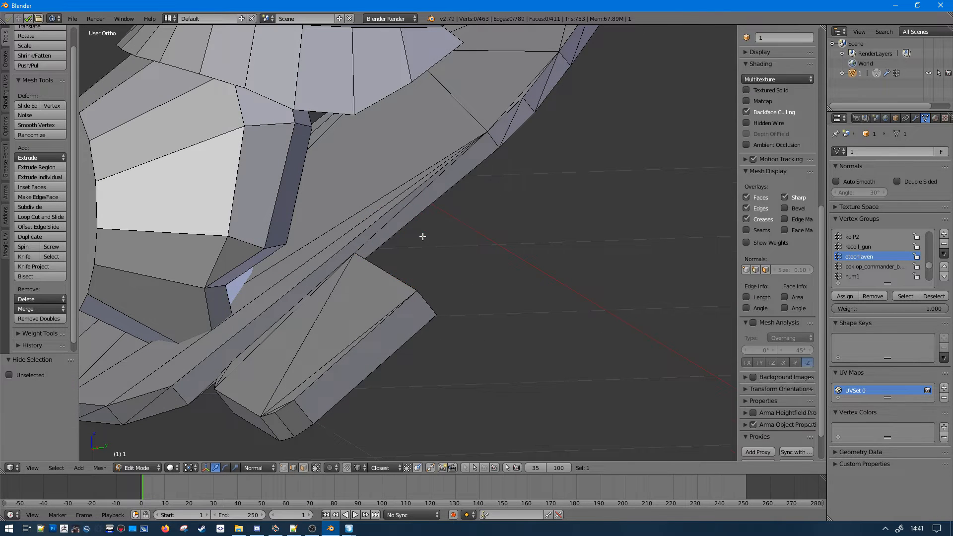
{"action": "scroll", "coordinate": [432, 258], "scroll_direction": "down", "scroll_amount": 3}
{"action": "scroll", "coordinate": [432, 259], "scroll_direction": "up", "scroll_amount": 1}
{"action": "middle_click_drag", "start_coordinate": [432, 259], "coordinate": [458, 260]}
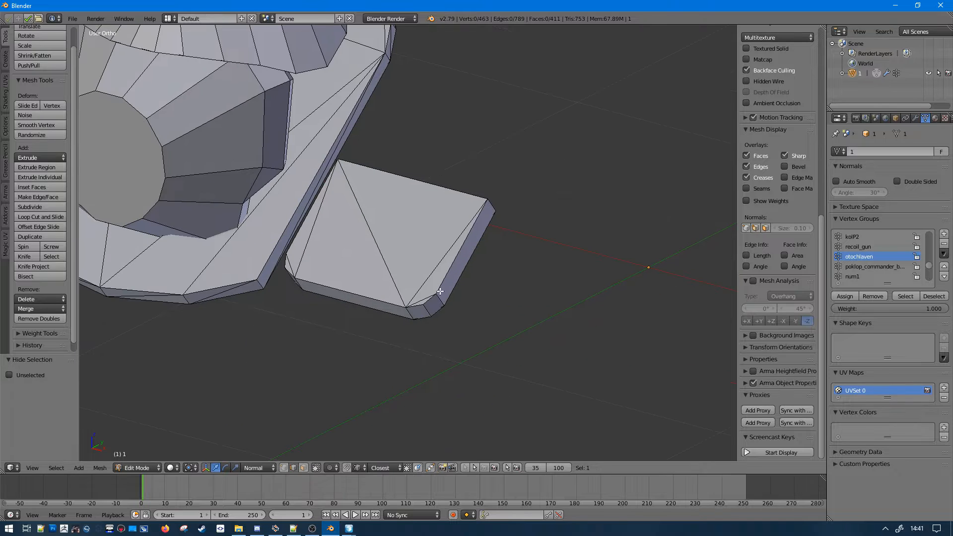
- Reveal the hidden geometry and undo back to before the strip's edges were dissolved
{"action": "key", "text": "alt+h"}
{"action": "middle_click_drag", "start_coordinate": [435, 298], "coordinate": [484, 224]}
{"action": "key", "text": "ctrl+z"}
{"action": "key", "text": "ctrl+z"}
{"action": "key", "text": "ctrl+z"}
{"action": "key", "text": "ctrl+z"}
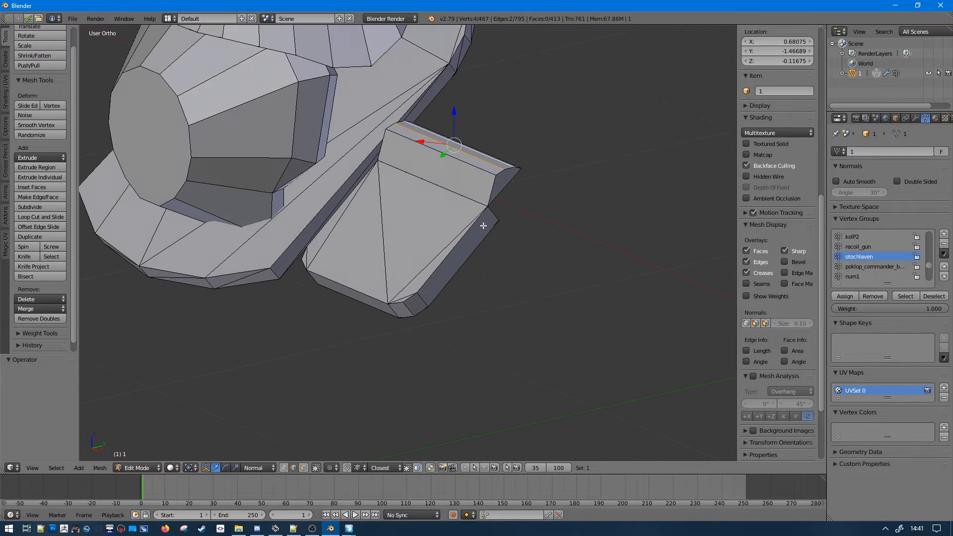
{"action": "key", "text": "ctrl+l"}
{"action": "scroll", "coordinate": [610, 249], "scroll_direction": "up", "scroll_amount": 4}
{"action": "middle_click_drag", "start_coordinate": [619, 204], "coordinate": [582, 184]}
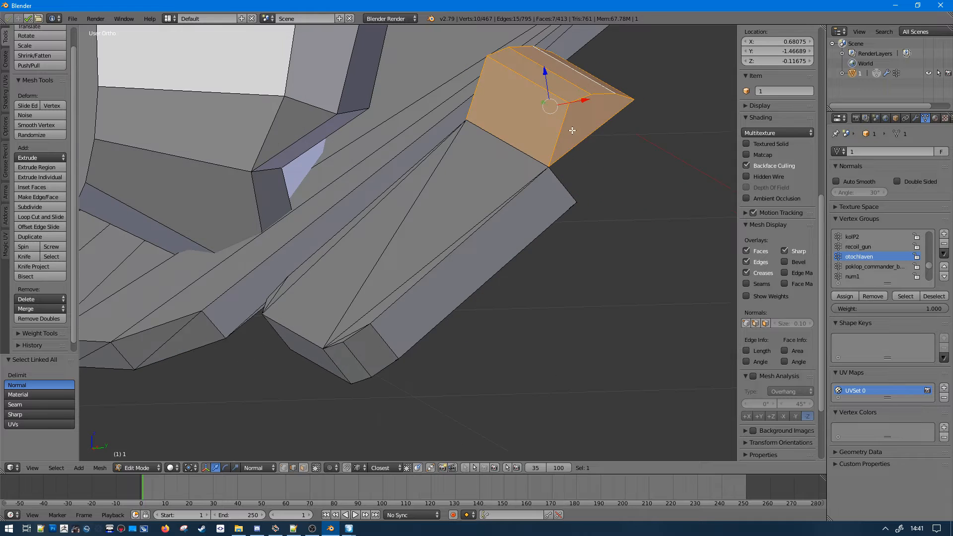
{"action": "key", "text": "a"}
{"action": "key", "text": "k"}
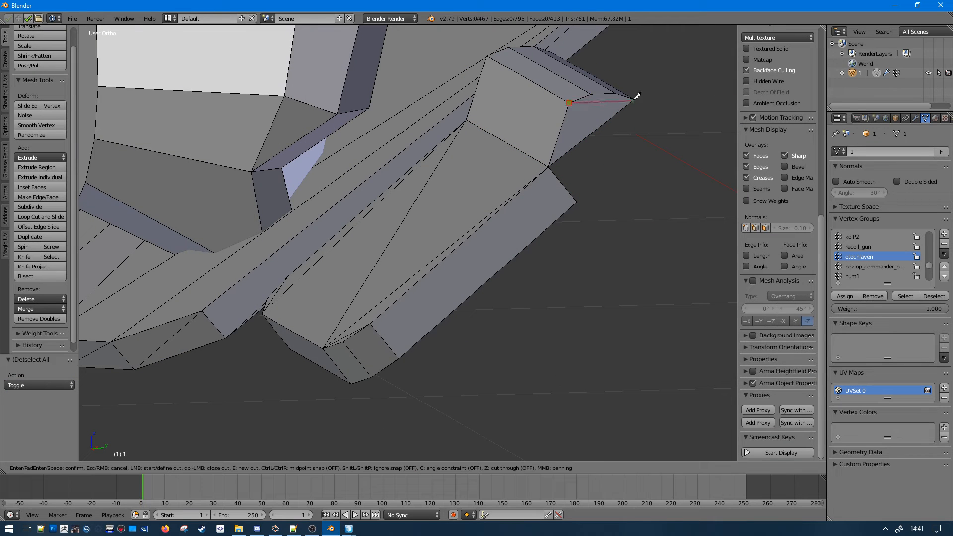
{"action": "key", "text": "Escape"}
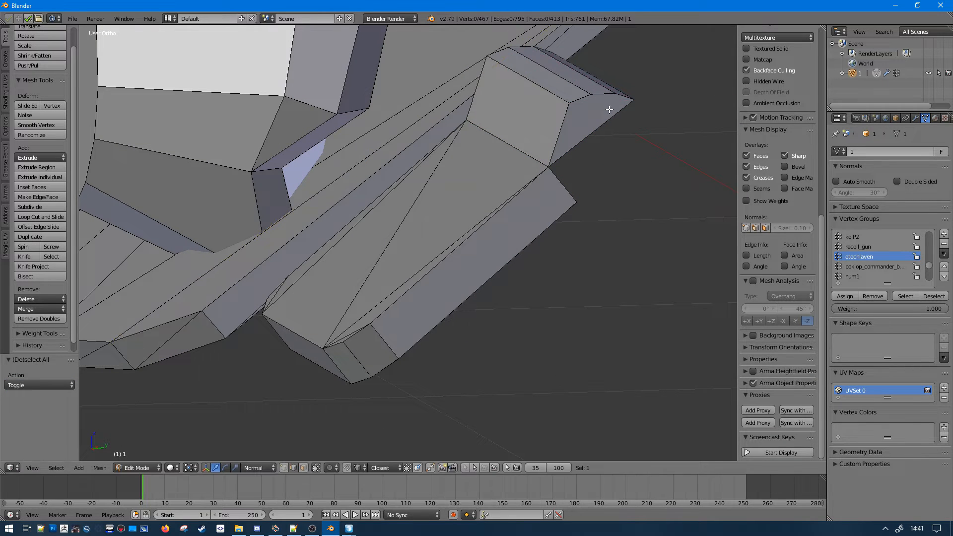
- Dissolve the angled strip's two bevel edges again to leave a simple wedge
{"action": "right_click", "coordinate": [586, 89]}
{"action": "key", "text": "ctrl+x"}
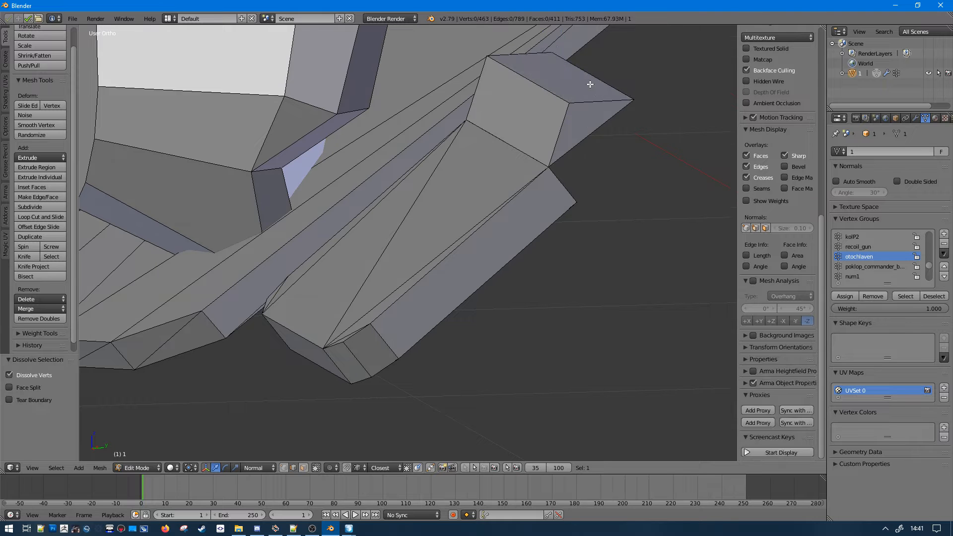
{"action": "middle_click_drag", "start_coordinate": [563, 136], "coordinate": [606, 134]}
- Hide the simplified strip and view the cut-cornered plate from above and below
{"action": "right_click", "coordinate": [591, 126]}
{"action": "key", "text": "ctrl+l"}
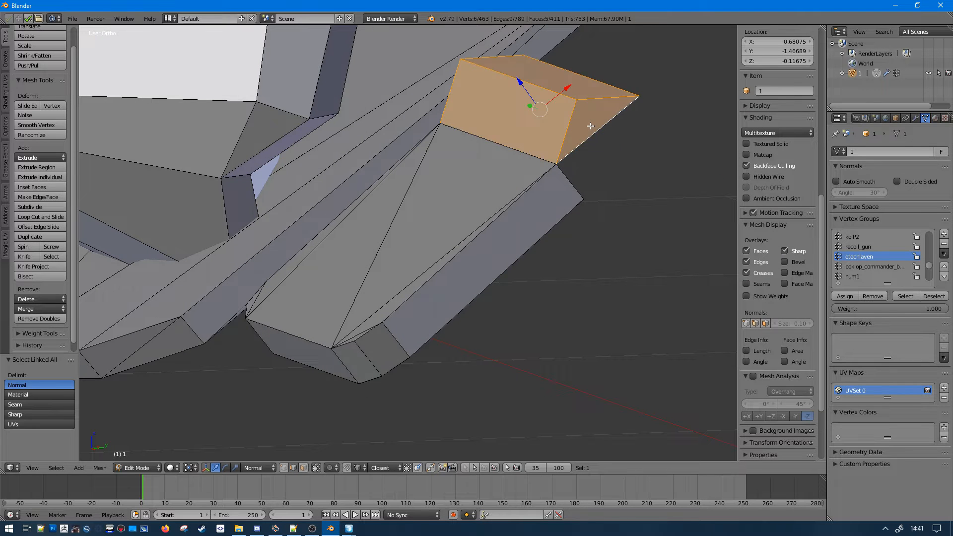
{"action": "key", "text": "h"}
{"action": "middle_click_drag", "start_coordinate": [609, 193], "coordinate": [596, 247]}
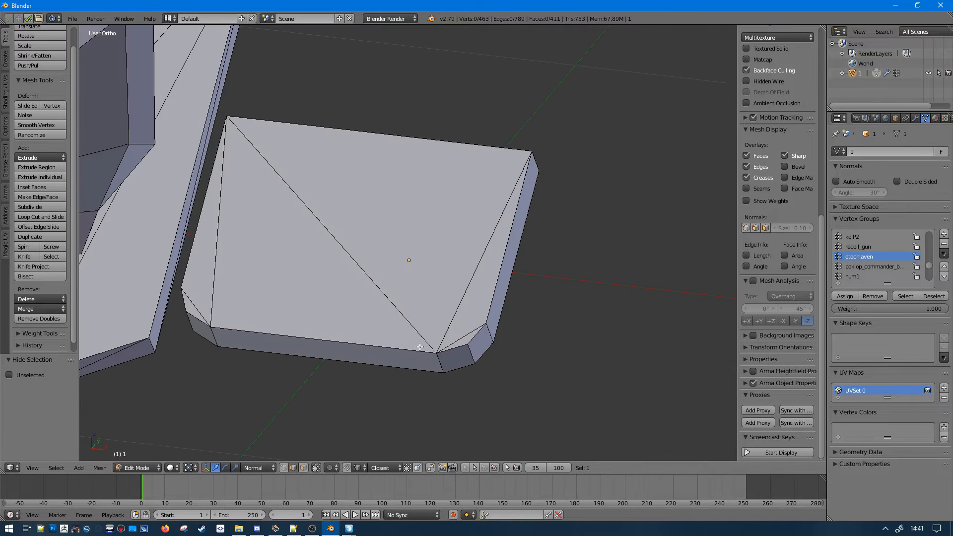
{"action": "middle_click_drag", "start_coordinate": [358, 323], "coordinate": [352, 186]}
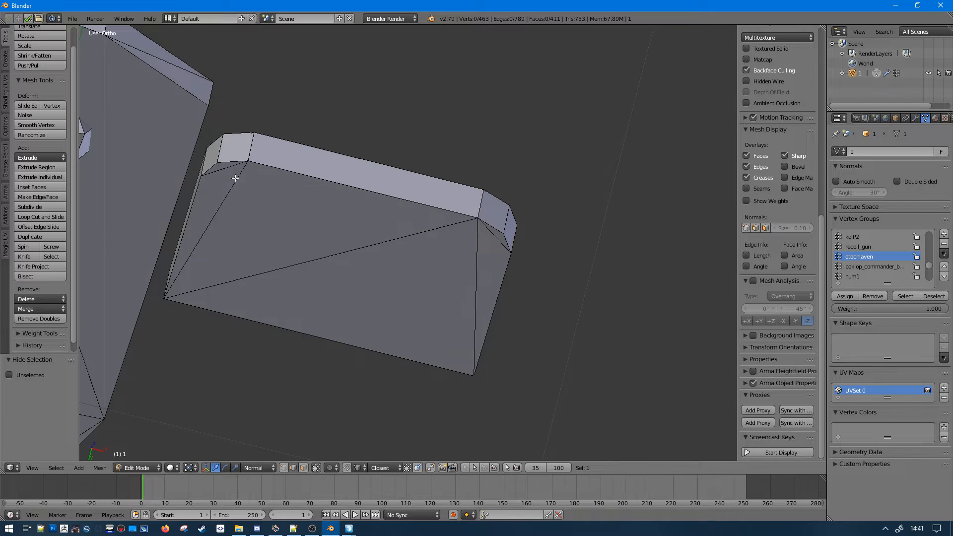
- Rip the plate along the edge loop that separates its outer cut corner, leaving the ripped edges in place
{"action": "middle_click_drag", "start_coordinate": [229, 270], "coordinate": [273, 313]}
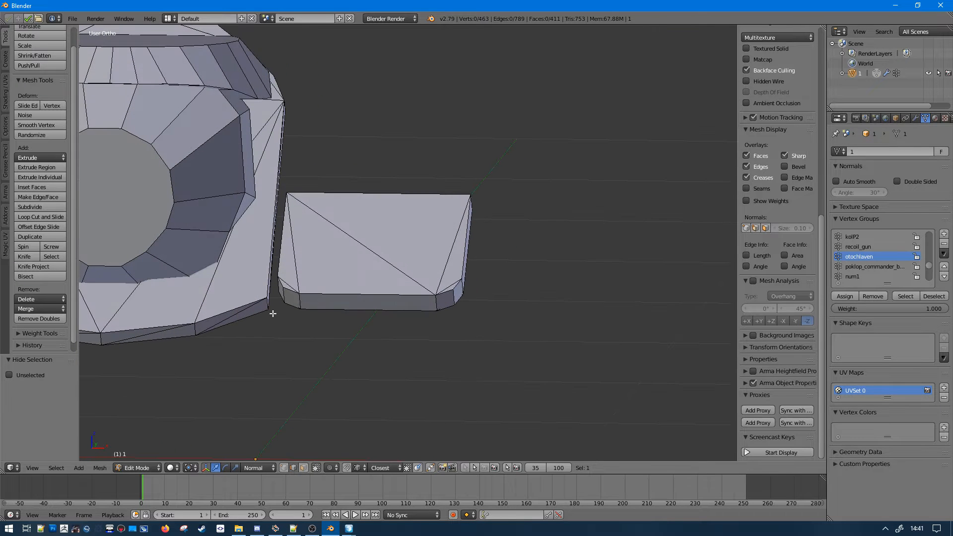
{"action": "right_click", "coordinate": [392, 269], "text": "alt+shift"}
{"action": "right_click", "coordinate": [441, 262], "text": "alt+shift"}
{"action": "key", "text": "a"}
{"action": "right_click", "coordinate": [430, 259]}
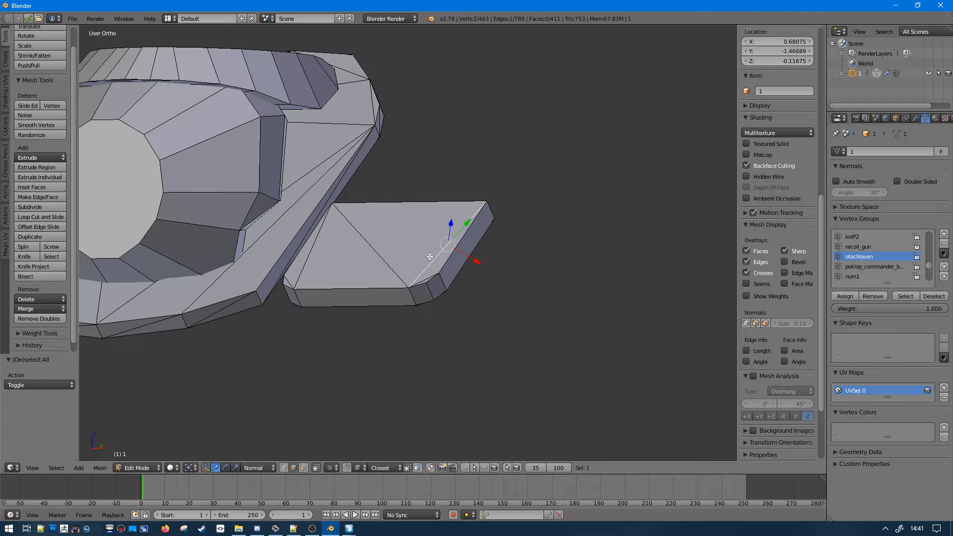
{"action": "middle_click_drag", "start_coordinate": [430, 258], "coordinate": [439, 322]}
{"action": "right_click", "coordinate": [411, 217], "text": "ctrl"}
{"action": "key", "text": "v"}
{"action": "right_click", "coordinate": [515, 306]}
{"action": "key", "text": "a"}
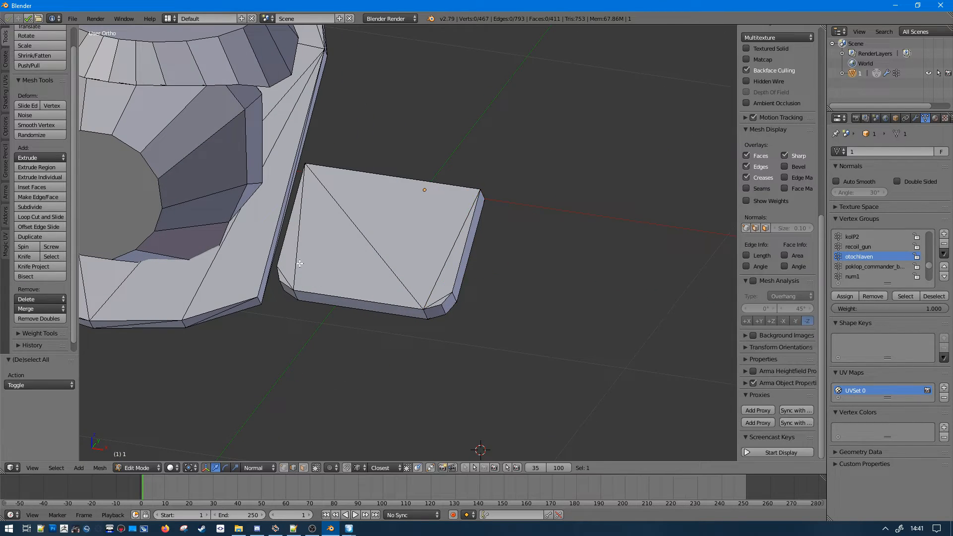
- Rip the plate along the matching edge loop that separates the cut corner beside the round housing
{"action": "right_click", "coordinate": [299, 263]}
{"action": "middle_click_drag", "start_coordinate": [300, 264], "coordinate": [292, 323]}
{"action": "right_click", "coordinate": [307, 268], "text": "ctrl"}
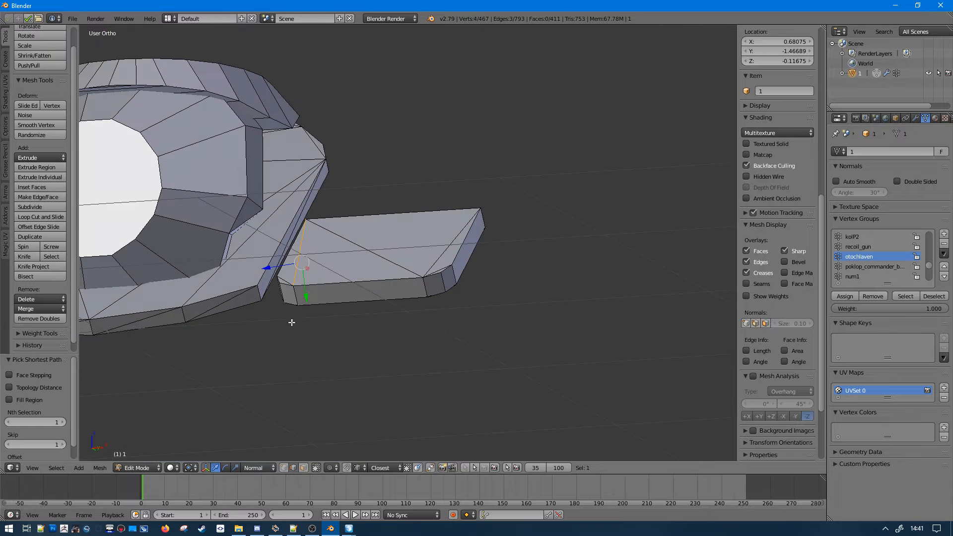
{"action": "key", "text": "v"}
{"action": "left_click", "coordinate": [354, 310]}
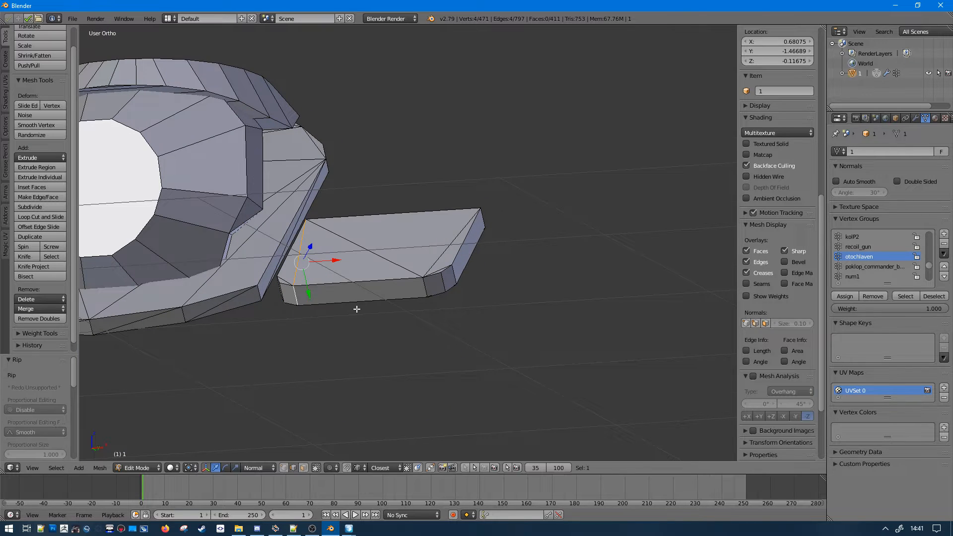
- Select all non-manifold edges of the split plate and fill its open ends with faces
{"action": "key", "text": "z"}
{"action": "key", "text": "ctrl+shift+alt+m"}
{"action": "middle_click_drag", "start_coordinate": [356, 309], "coordinate": [273, 284]}
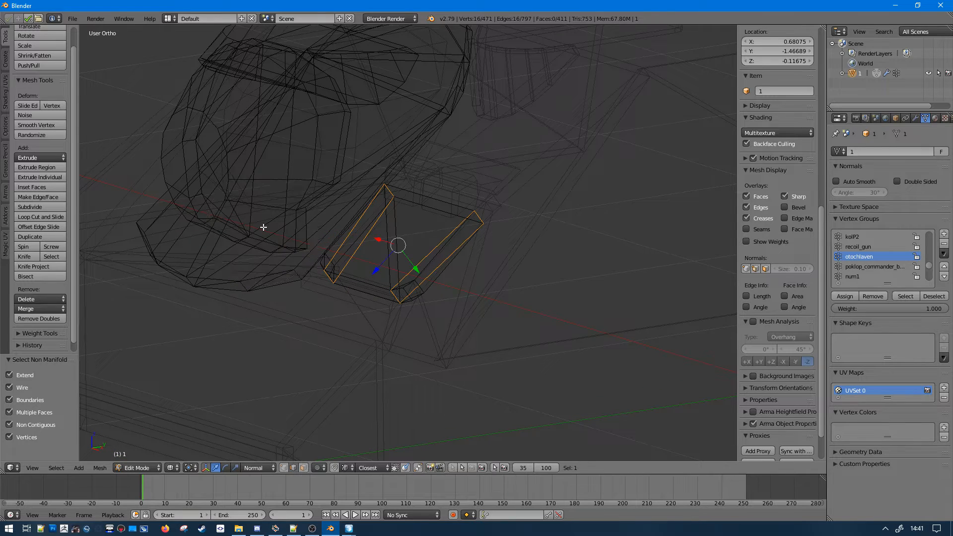
{"action": "key", "text": "z"}
{"action": "middle_click_drag", "start_coordinate": [322, 260], "coordinate": [482, 262]}
{"action": "key", "text": "f"}
{"action": "key", "text": "a"}
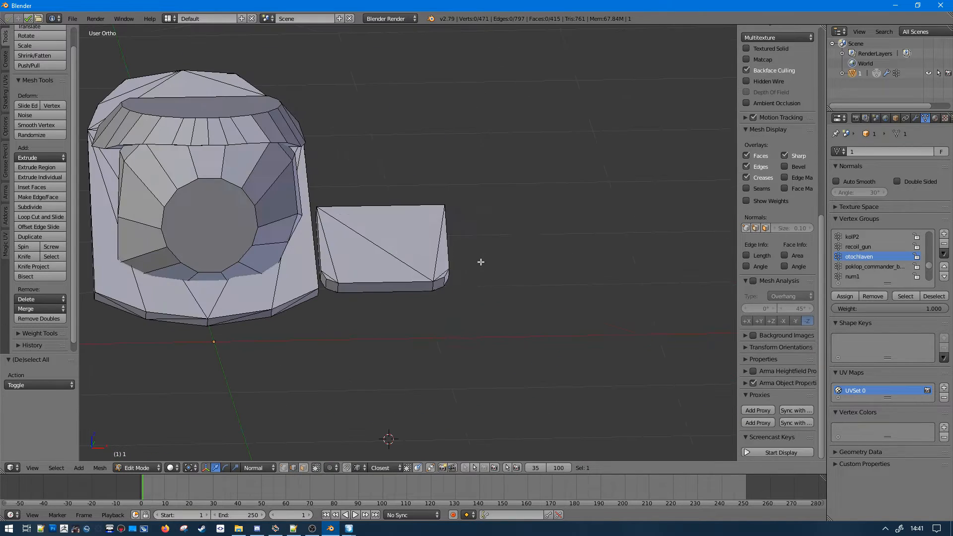
- Hide all linked pieces of the split plate and select the non-manifold geometry on the remaining housing
{"action": "key", "text": "l"}
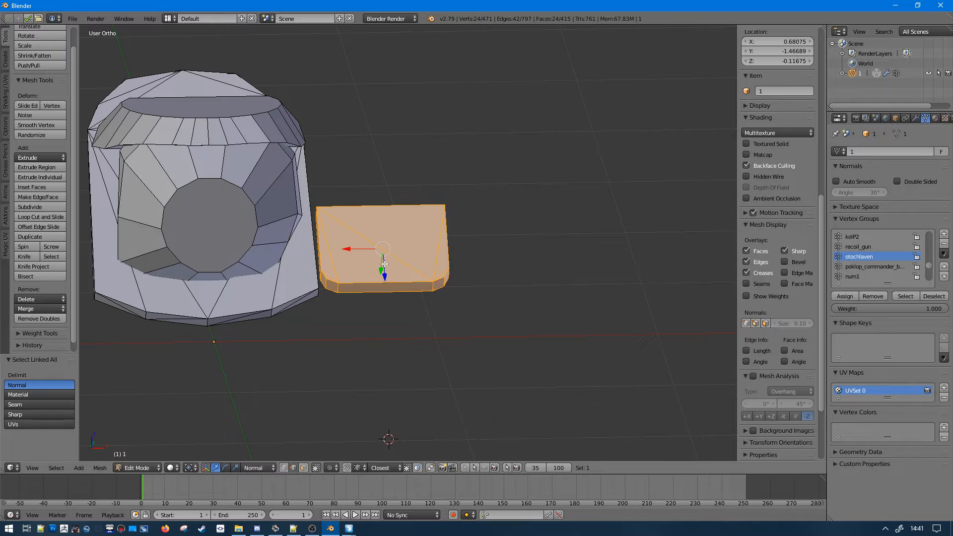
{"action": "key", "text": "h"}
{"action": "middle_click_drag", "start_coordinate": [425, 241], "coordinate": [203, 253]}
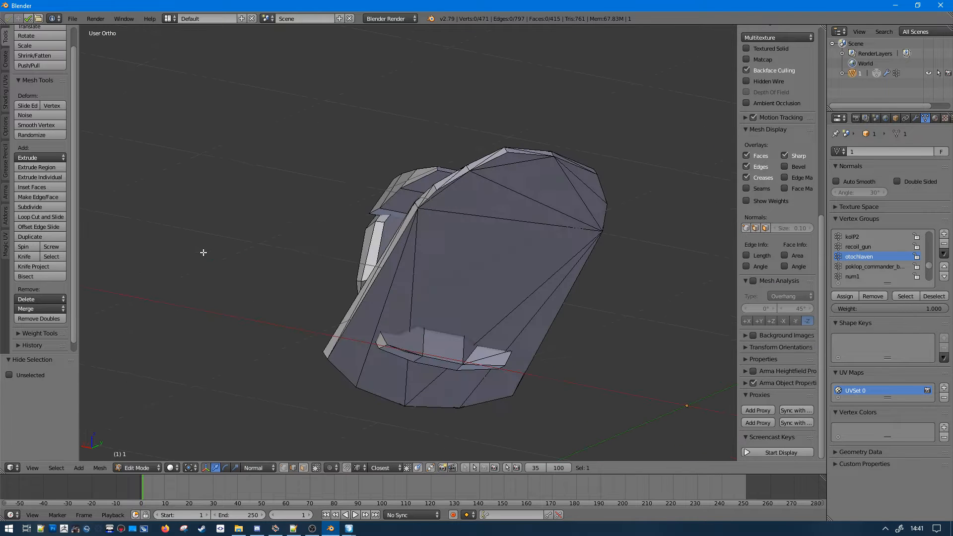
{"action": "key", "text": "ctrl+shift+alt+m"}
{"action": "middle_click_drag", "start_coordinate": [350, 245], "coordinate": [268, 151], "text": "shift"}
{"action": "scroll", "coordinate": [412, 127], "scroll_direction": "up", "scroll_amount": 6}
{"action": "middle_click_drag", "start_coordinate": [412, 127], "coordinate": [332, 236], "text": "shift"}
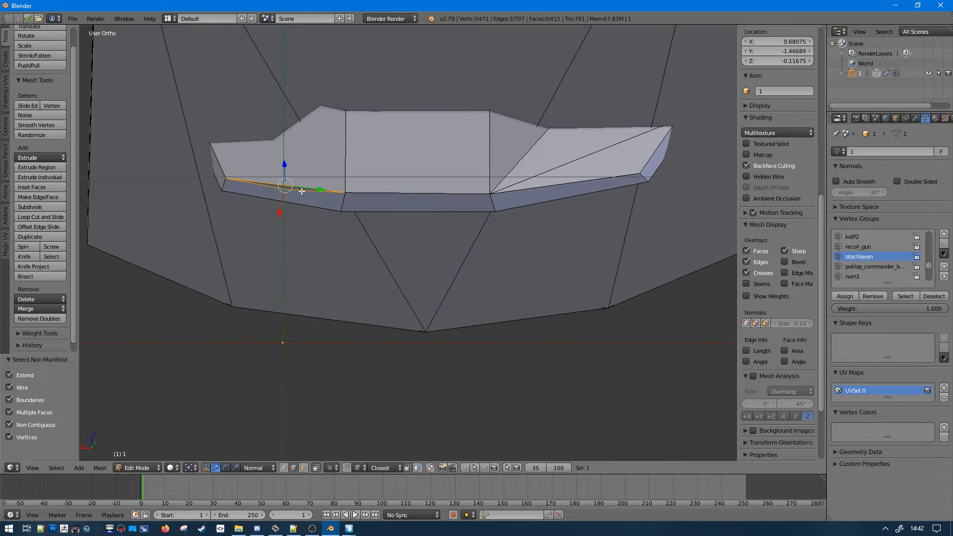
- Dissolve the stray non-manifold edge on the lip protruding through the back of the rounded plate
{"action": "middle_click_drag", "start_coordinate": [301, 191], "coordinate": [455, 198]}
{"action": "key", "text": "a"}
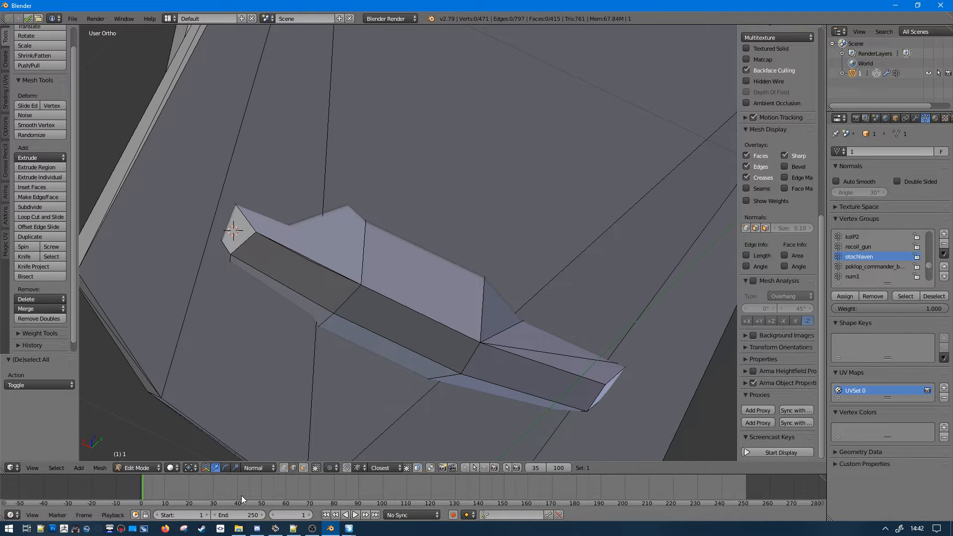
{"action": "right_click", "coordinate": [320, 268]}
{"action": "key", "text": "ctrl+x"}
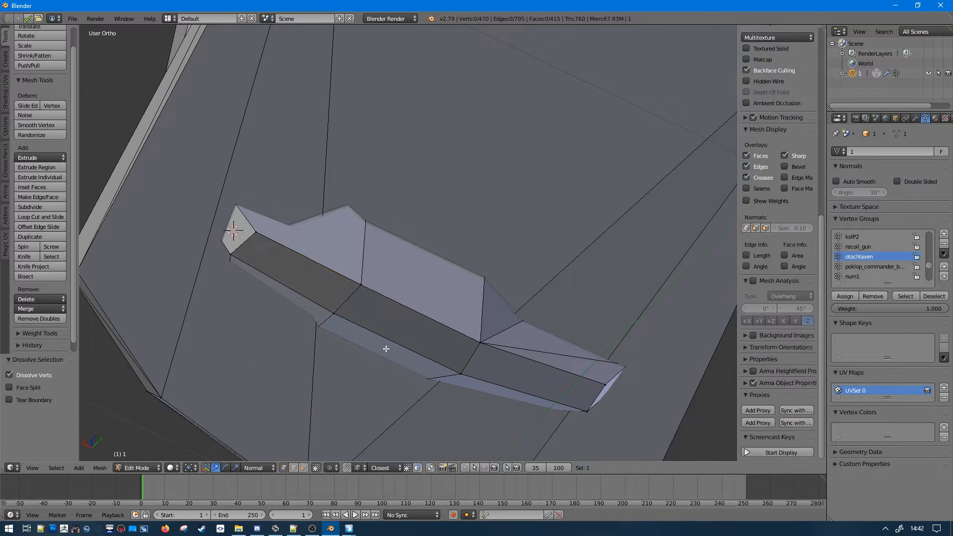
- Select the whole linked rounded backing plate and simplify it with Limited Dissolve
{"action": "scroll", "coordinate": [369, 334], "scroll_direction": "down", "scroll_amount": 7}
{"action": "middle_click_drag", "start_coordinate": [447, 304], "coordinate": [565, 382]}
{"action": "middle_click_drag", "start_coordinate": [388, 200], "coordinate": [434, 257], "text": "shift"}
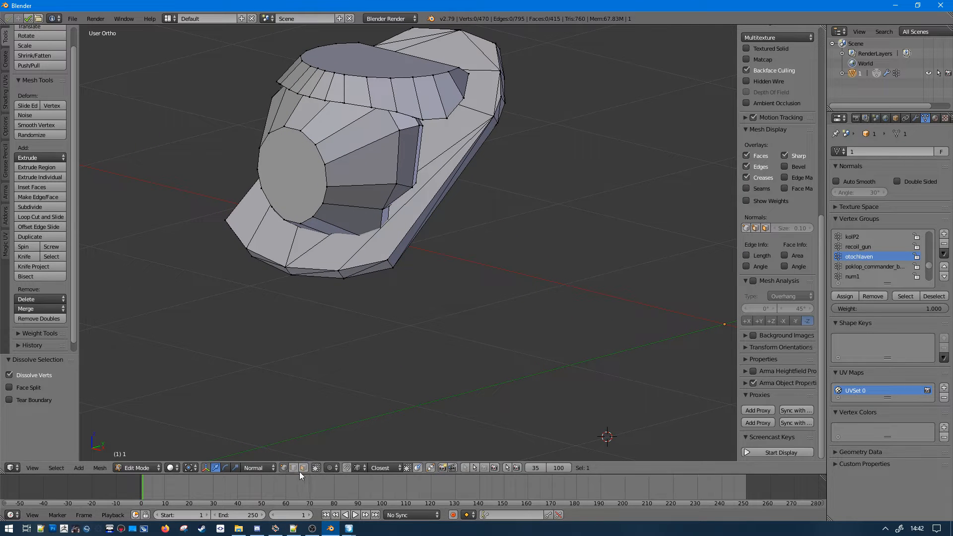
{"action": "right_click", "coordinate": [332, 261]}
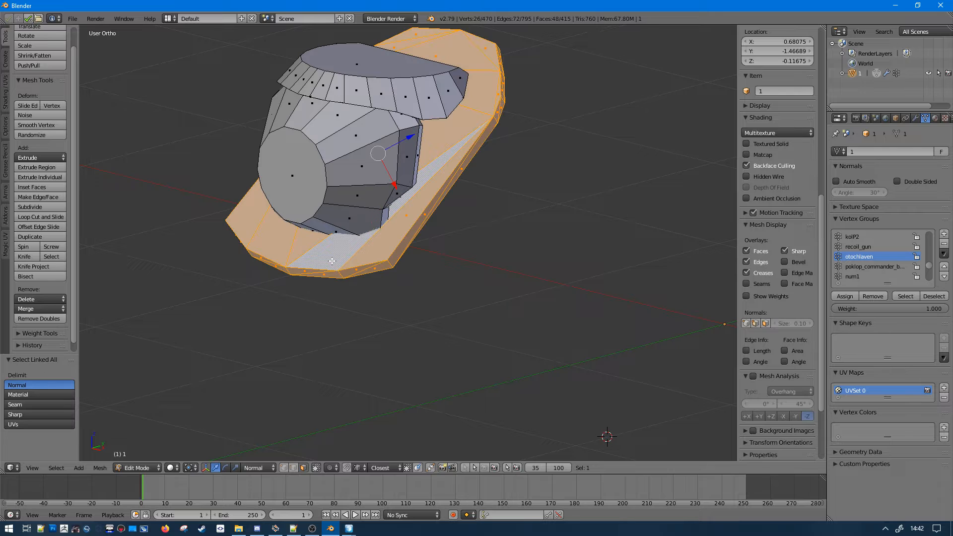
{"action": "key", "text": "x"}
{"action": "left_click", "coordinate": [308, 332]}
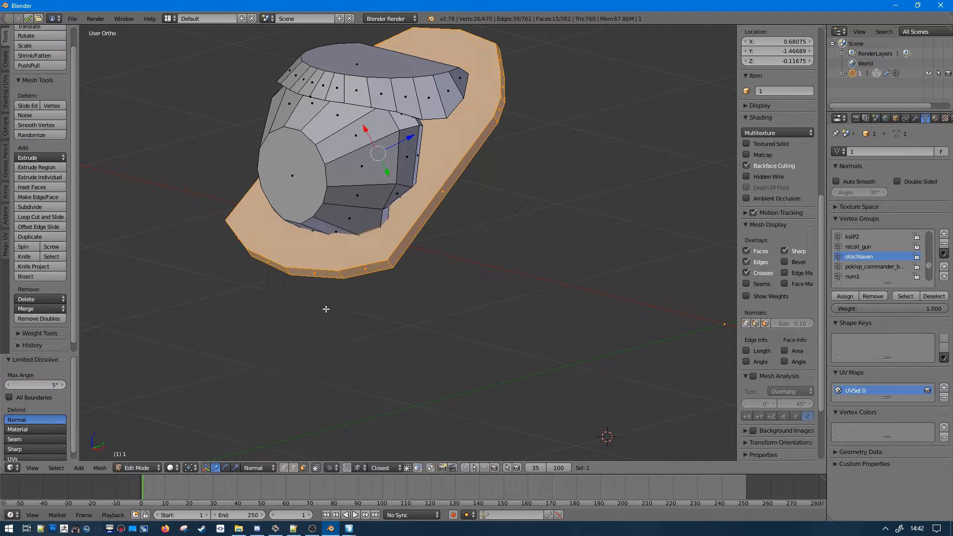
- Hide the linked housing parts in front of the rounded backing plate to isolate the plate
{"action": "middle_click_drag", "start_coordinate": [326, 309], "coordinate": [348, 368]}
{"action": "key", "text": "a"}
{"action": "right_click", "coordinate": [400, 234]}
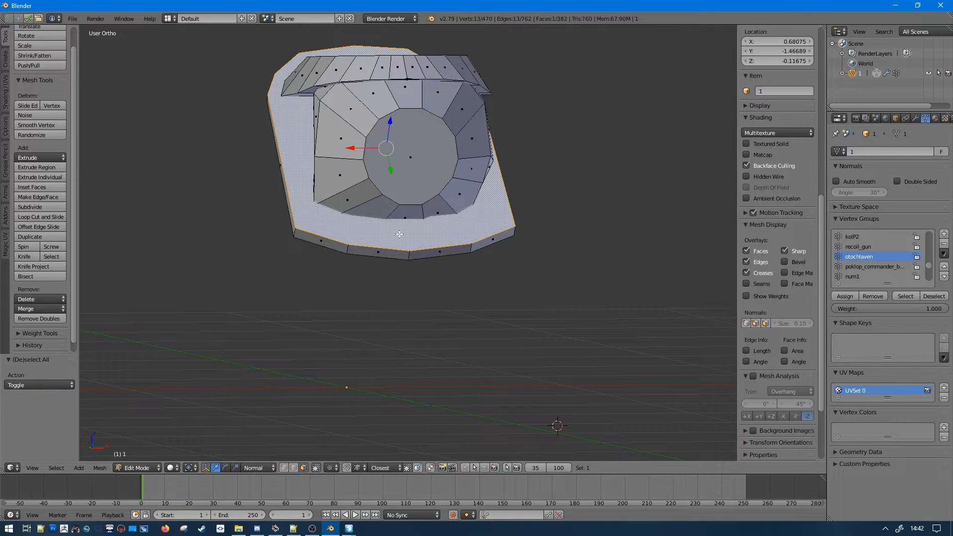
{"action": "middle_click_drag", "start_coordinate": [415, 242], "coordinate": [411, 291]}
{"action": "key", "text": "ctrl+z"}
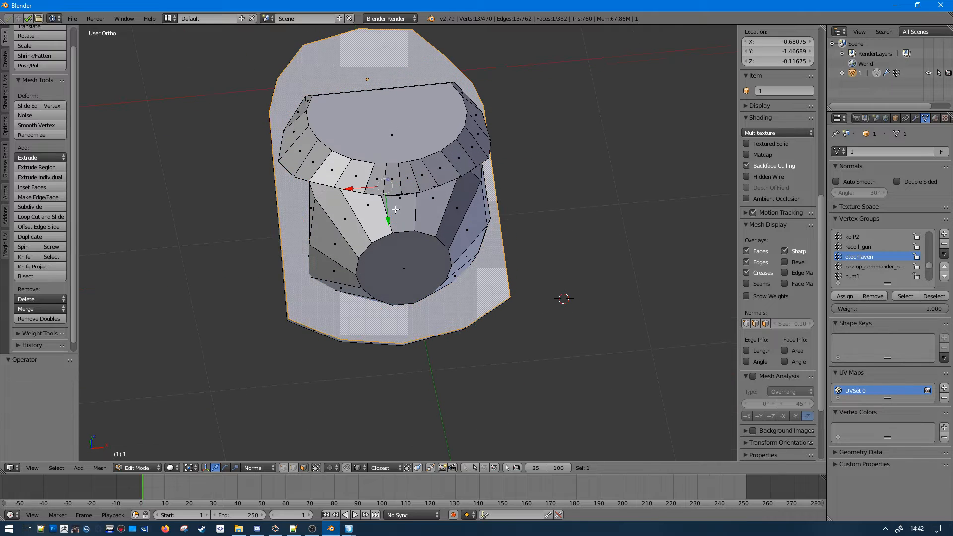
{"action": "right_click", "coordinate": [403, 206]}
{"action": "key", "text": "ctrl+l"}
{"action": "key", "text": "h"}
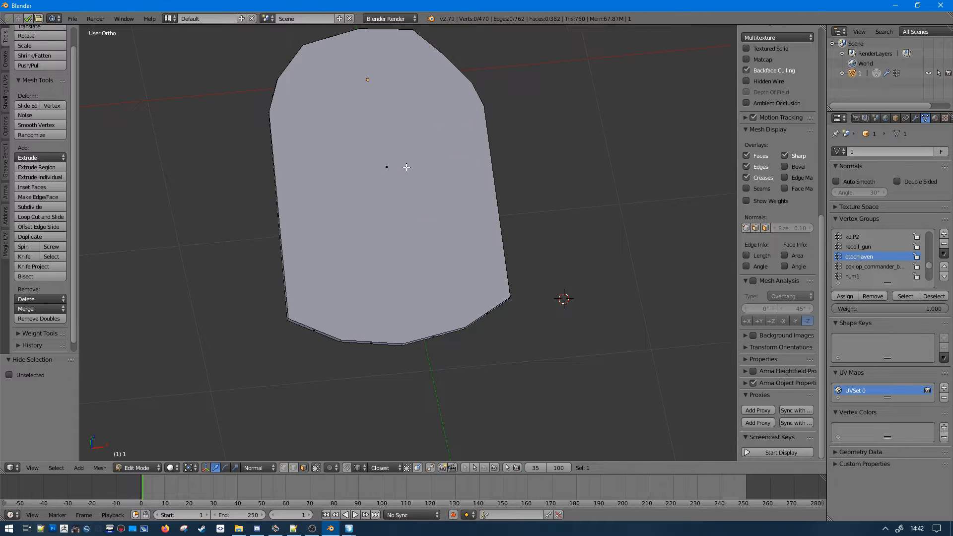
{"action": "scroll", "coordinate": [450, 165], "scroll_direction": "down", "scroll_amount": 2}
{"action": "middle_click_drag", "start_coordinate": [449, 165], "coordinate": [439, 168]}
{"action": "key", "text": "a"}
{"action": "key", "text": "a"}
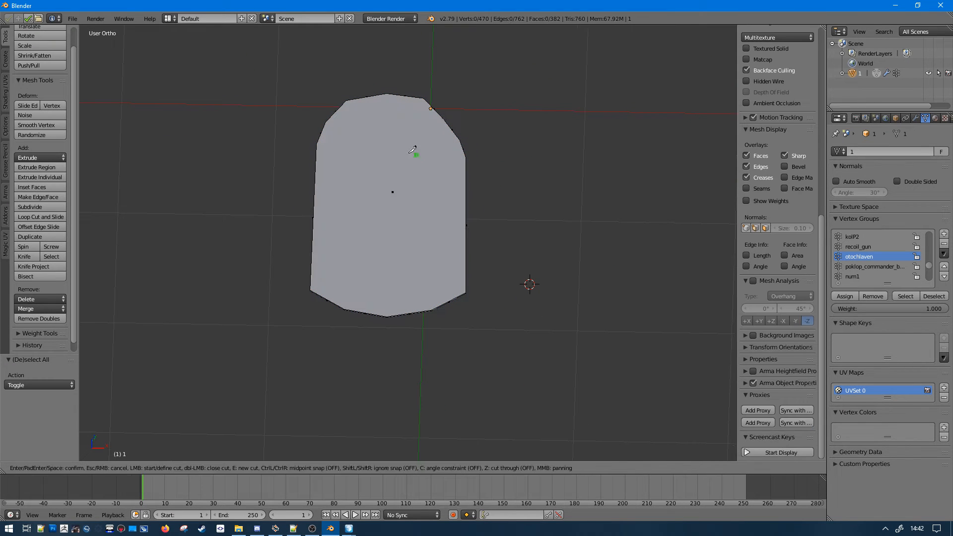
{"action": "middle_click_drag", "start_coordinate": [318, 144], "coordinate": [436, 122]}
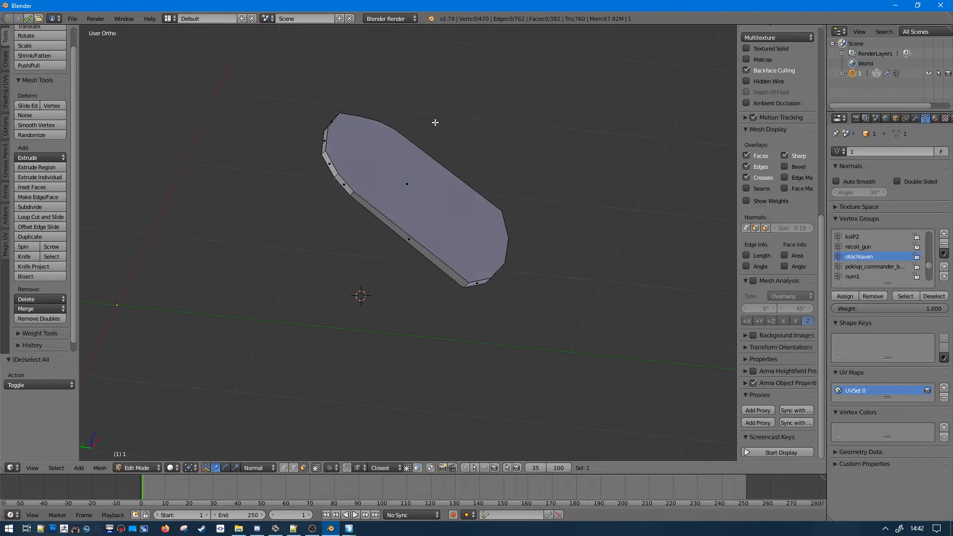
- Delete the rounded plate's large front and back faces, keeping only its rim
{"action": "middle_click_drag", "start_coordinate": [418, 169], "coordinate": [447, 179]}
{"action": "key", "text": "KP_3"}
{"action": "middle_click_drag", "start_coordinate": [439, 266], "coordinate": [525, 253]}
{"action": "right_click", "coordinate": [407, 271]}
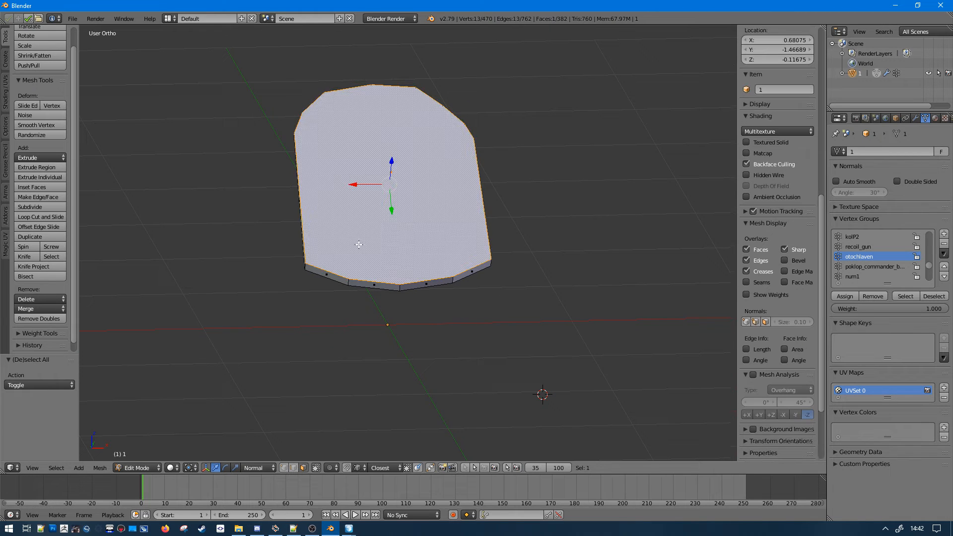
{"action": "key", "text": "z"}
{"action": "right_click", "coordinate": [391, 195], "text": "shift"}
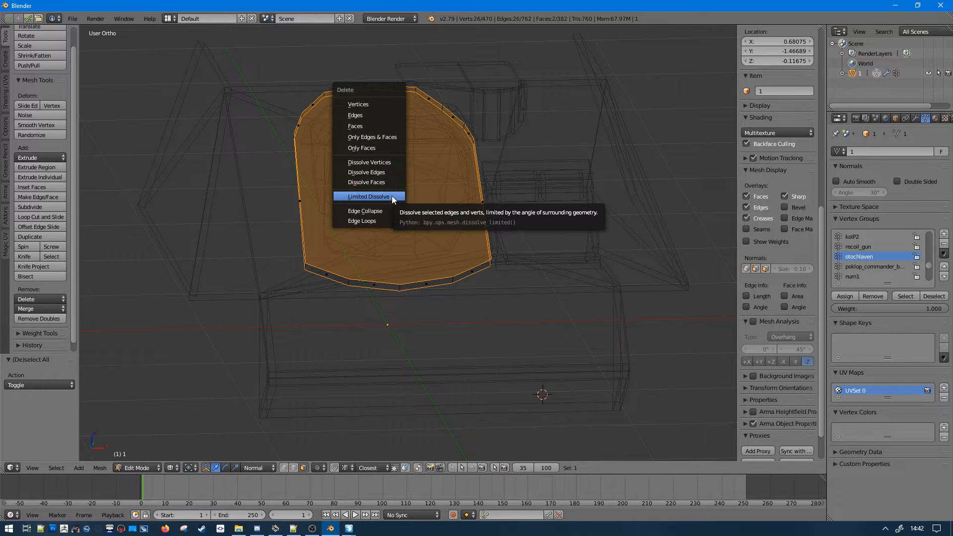
{"action": "key", "text": "f"}
{"action": "key", "text": "z"}
{"action": "middle_click_drag", "start_coordinate": [446, 184], "coordinate": [451, 155]}
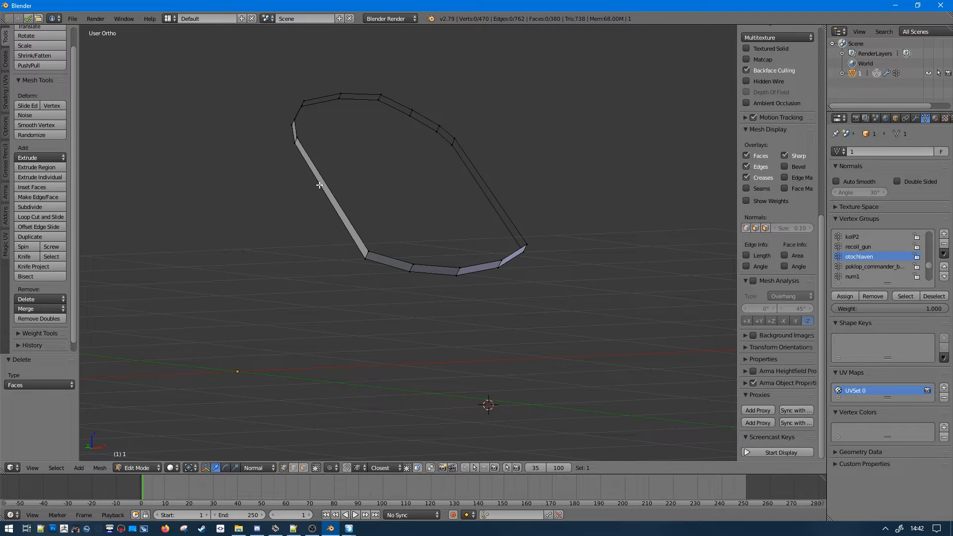
- Fill the first face of the front opening along one long side of the rim
{"action": "right_click", "coordinate": [332, 189]}
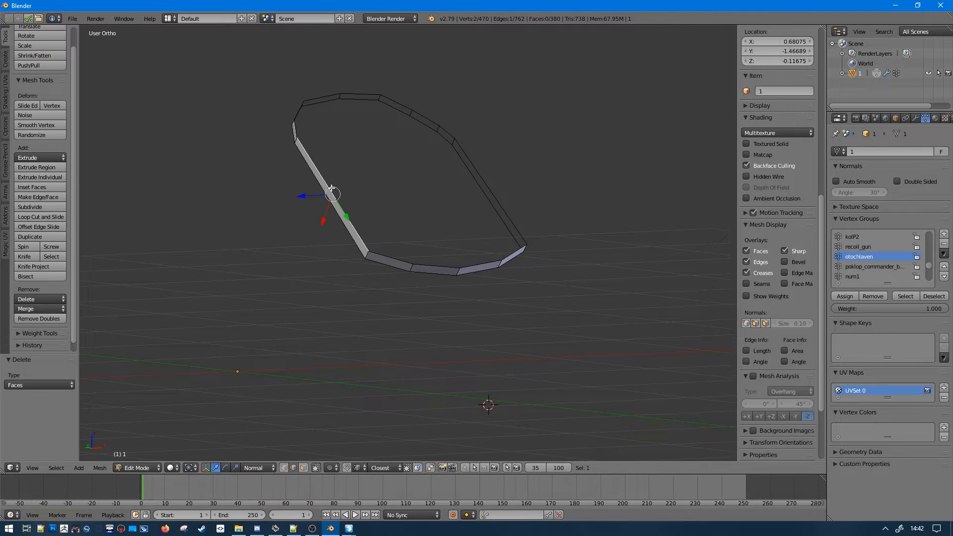
{"action": "key", "text": "f"}
{"action": "mouse_move", "coordinate": [332, 186]}
{"action": "middle_mouse_down"}
{"action": "mouse_move", "coordinate": [346, 187]}
{"action": "mouse_move", "coordinate": [316, 190]}
{"action": "middle_mouse_up"}
- Try to fill the rest of the front opening with adjoining strip faces, and undo back to the first face
{"action": "key", "text": "f"}
{"action": "key", "text": "f"}
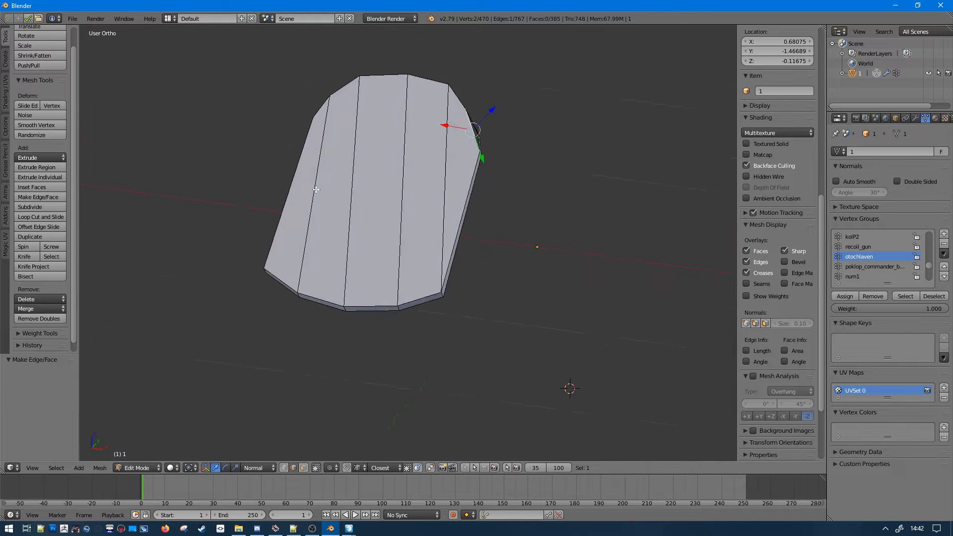
{"action": "key", "text": "ctrl+z"}
{"action": "key", "text": "ctrl+z"}
- Fill two adjoining strip faces across the middle of the front opening between opposite rim edges
{"action": "middle_click_drag", "start_coordinate": [392, 193], "coordinate": [370, 105]}
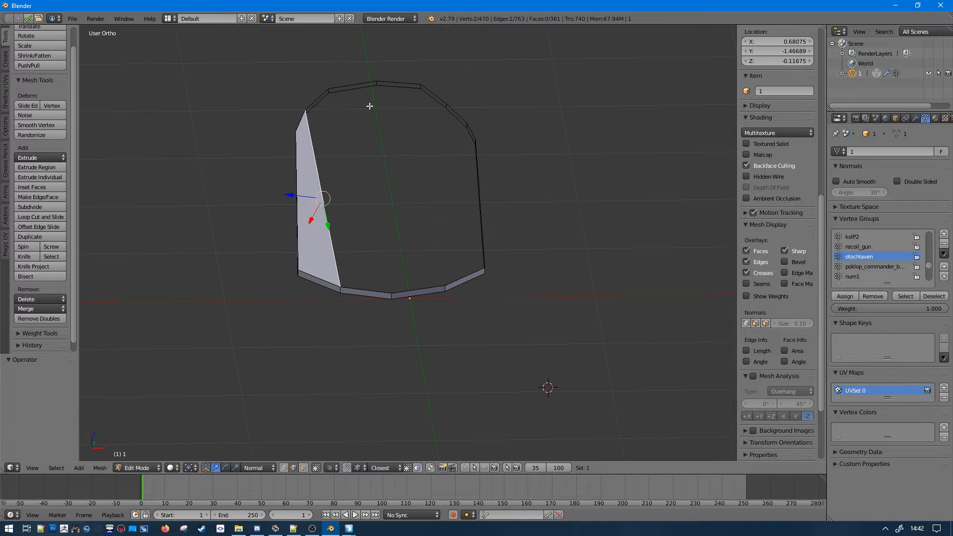
{"action": "key", "text": "f"}
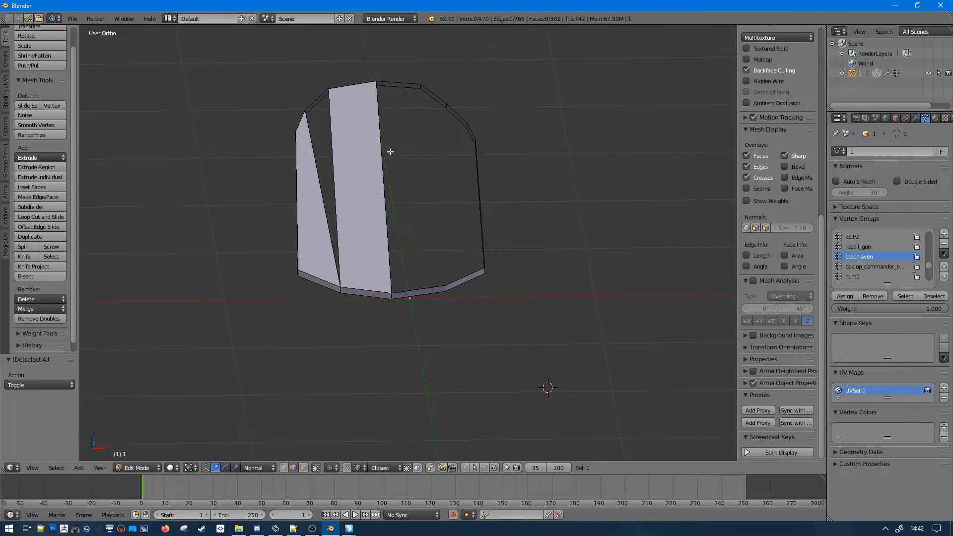
{"action": "key", "text": "f"}
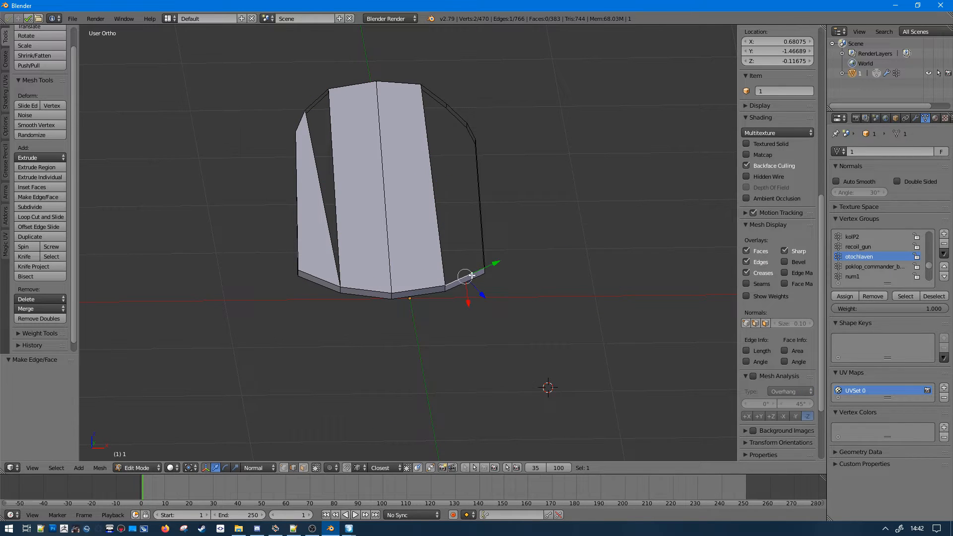
{"action": "middle_click_drag", "start_coordinate": [453, 116], "coordinate": [459, 185]}
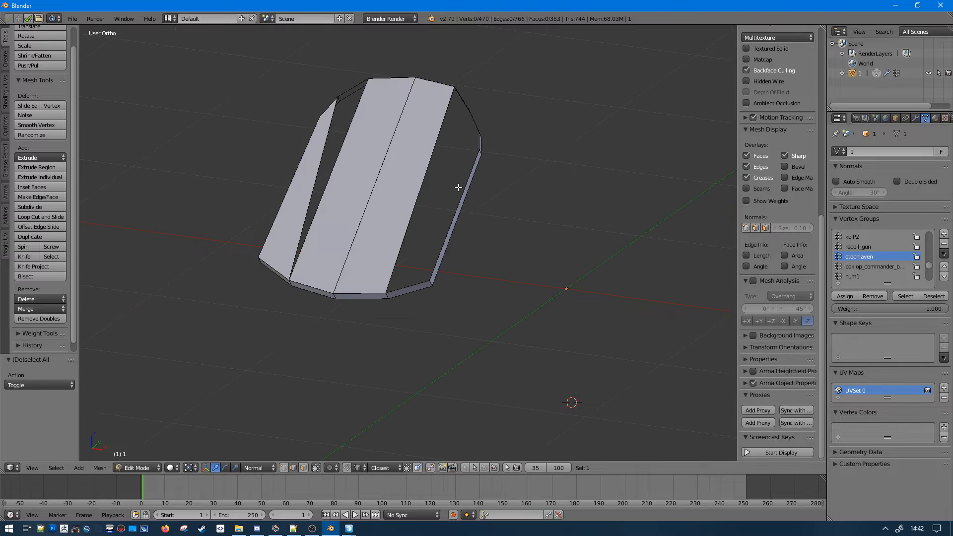
- Fill a four-sided face along the other long side of the front opening
{"action": "key", "text": "a"}
{"action": "right_click", "coordinate": [454, 207]}
{"action": "middle_click_drag", "start_coordinate": [403, 267], "coordinate": [439, 237]}
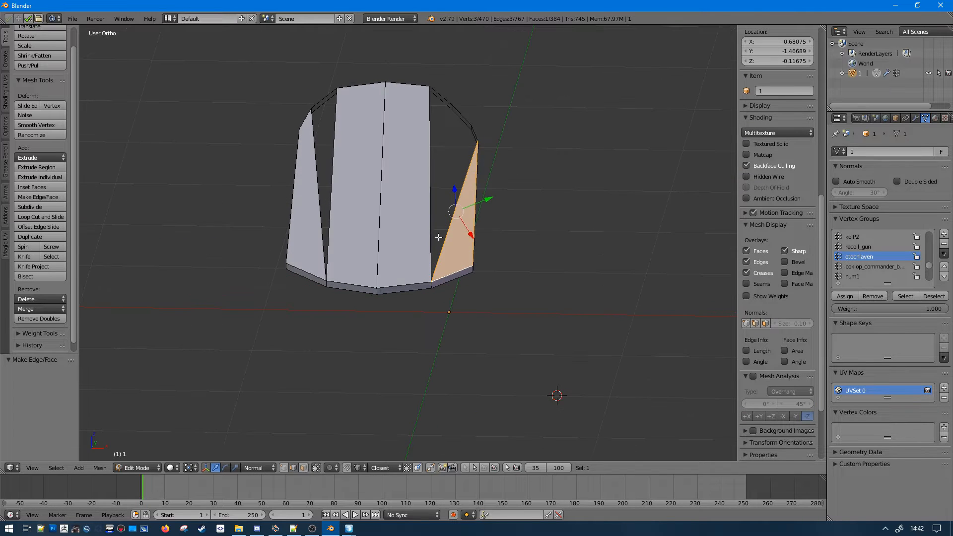
{"action": "right_click", "coordinate": [472, 208]}
{"action": "mouse_move", "coordinate": [471, 209]}
{"action": "middle_mouse_down"}
{"action": "mouse_move", "coordinate": [450, 208]}
{"action": "mouse_move", "coordinate": [473, 203]}
{"action": "middle_mouse_up"}
{"action": "key", "text": "f"}
{"action": "key", "text": "a"}
{"action": "middle_click_drag", "start_coordinate": [459, 115], "coordinate": [361, 144]}
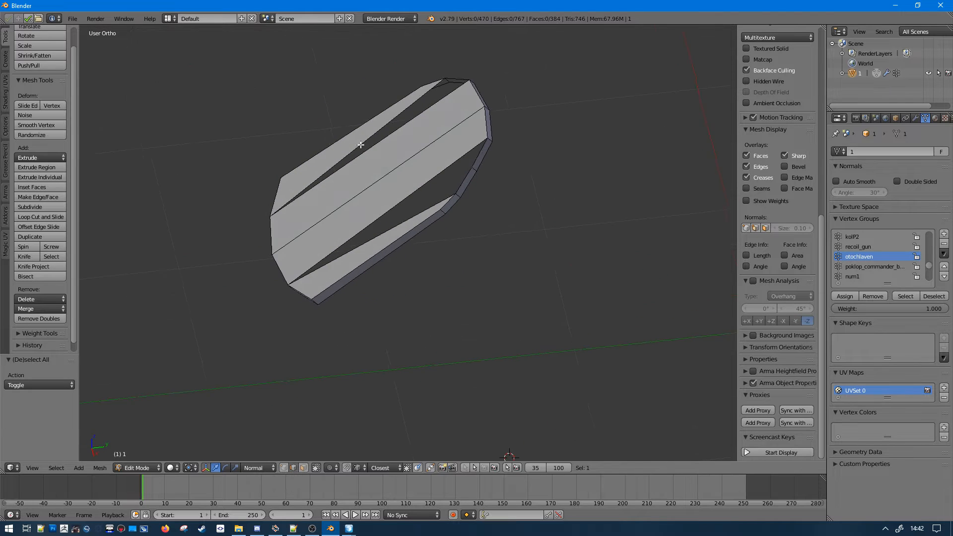
- Dissolve the surplus cross edge on the rim's rounded corner and fill the adjacent gap in the front
{"action": "right_click", "coordinate": [473, 168]}
{"action": "key", "text": "ctrl+x"}
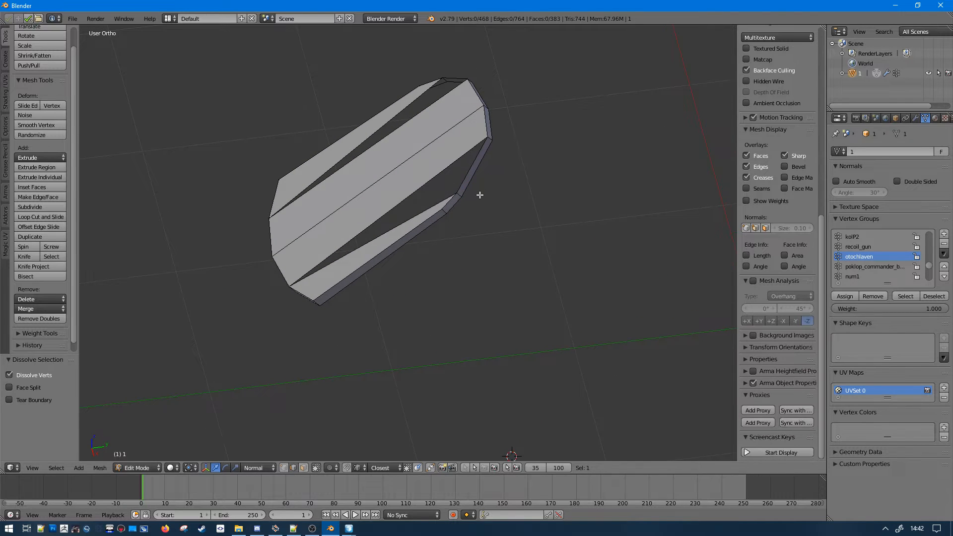
{"action": "scroll", "coordinate": [479, 195], "scroll_direction": "up", "scroll_amount": 1}
{"action": "right_click", "coordinate": [451, 194], "text": "alt"}
{"action": "key", "text": "f"}
{"action": "key", "text": "a"}
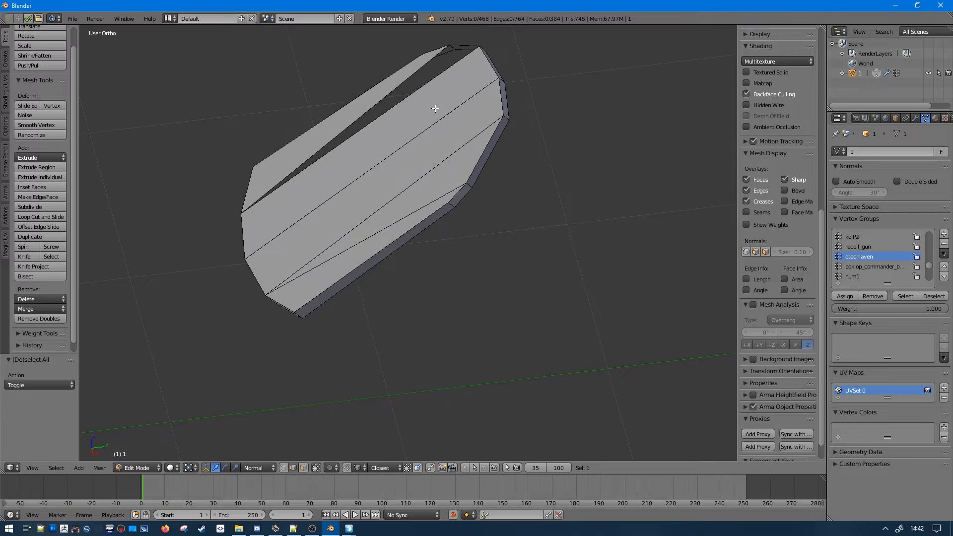
- Fill the last narrow gap in the front, between the middle strips and the first side face
{"action": "right_click", "coordinate": [423, 98], "text": "alt"}
{"action": "key", "text": "f"}
{"action": "key", "text": "a"}
{"action": "middle_click_drag", "start_coordinate": [425, 98], "coordinate": [388, 93]}
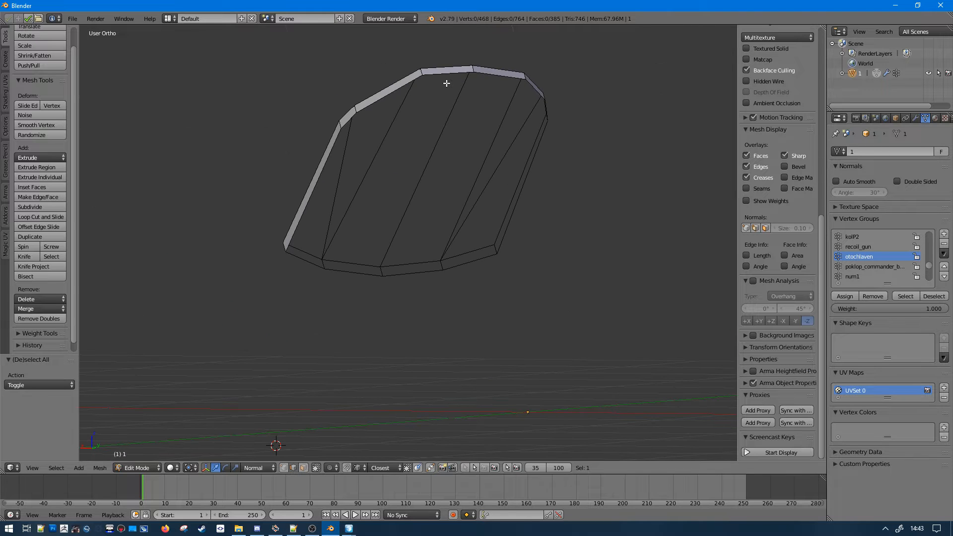
- Fill two adjoining strip faces across the middle of the plate's open back between opposite rim edges
{"action": "right_click", "coordinate": [446, 83]}
{"action": "key", "text": "f"}
{"action": "key", "text": "a"}
{"action": "right_click", "coordinate": [412, 276]}
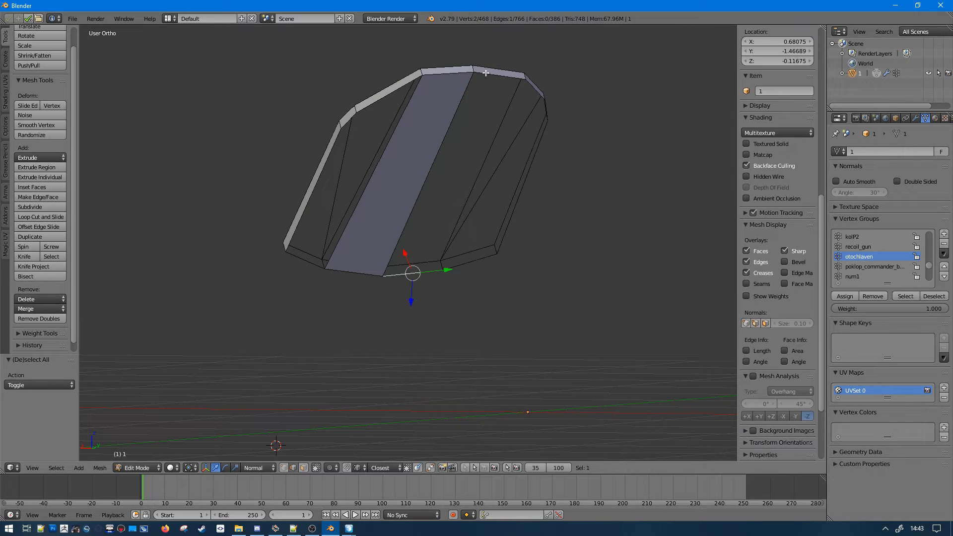
{"action": "right_click", "coordinate": [486, 74], "text": "shift"}
{"action": "key", "text": "f"}
{"action": "key", "text": "a"}
- Fill the faces beside the middle strips along one long side of the open back
{"action": "right_click", "coordinate": [396, 120]}
{"action": "middle_click_drag", "start_coordinate": [390, 125], "coordinate": [332, 121]}
{"action": "key", "text": "a"}
{"action": "right_click", "coordinate": [361, 88]}
{"action": "key", "text": "f"}
{"action": "key", "text": "a"}
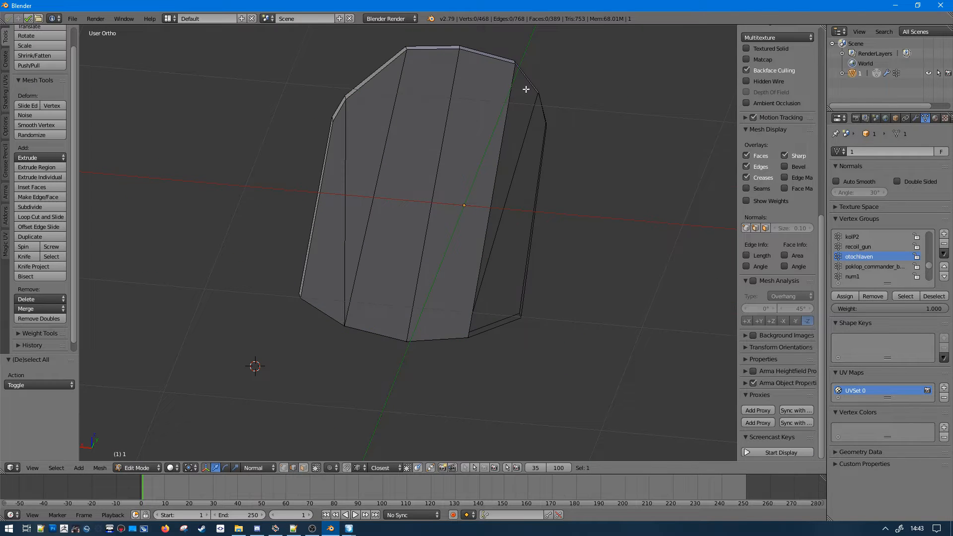
- Fill the other long side of the open back and the last narrow gap beside the middle strips
{"action": "middle_click_drag", "start_coordinate": [527, 89], "coordinate": [492, 114]}
{"action": "right_click", "coordinate": [493, 165]}
{"action": "key", "text": "f"}
{"action": "key", "text": "a"}
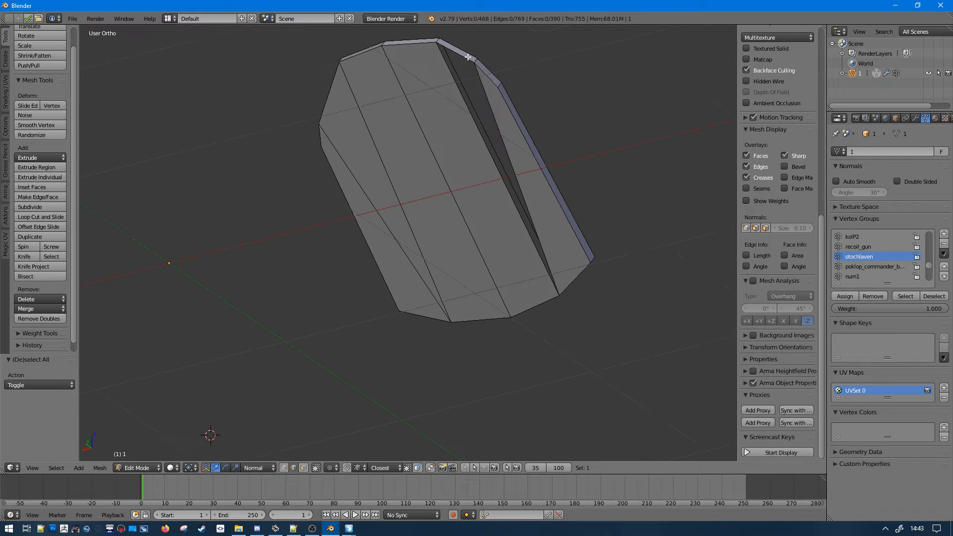
{"action": "right_click", "coordinate": [468, 57]}
{"action": "key", "text": "f"}
{"action": "middle_click_drag", "start_coordinate": [443, 75], "coordinate": [485, 196]}
- Dissolve the surplus diagonal edge loops across the plate's two outer strips
{"action": "right_click", "coordinate": [523, 219], "text": "alt"}
{"action": "middle_click_drag", "start_coordinate": [523, 219], "coordinate": [332, 203]}
{"action": "key", "text": "ctrl+x"}
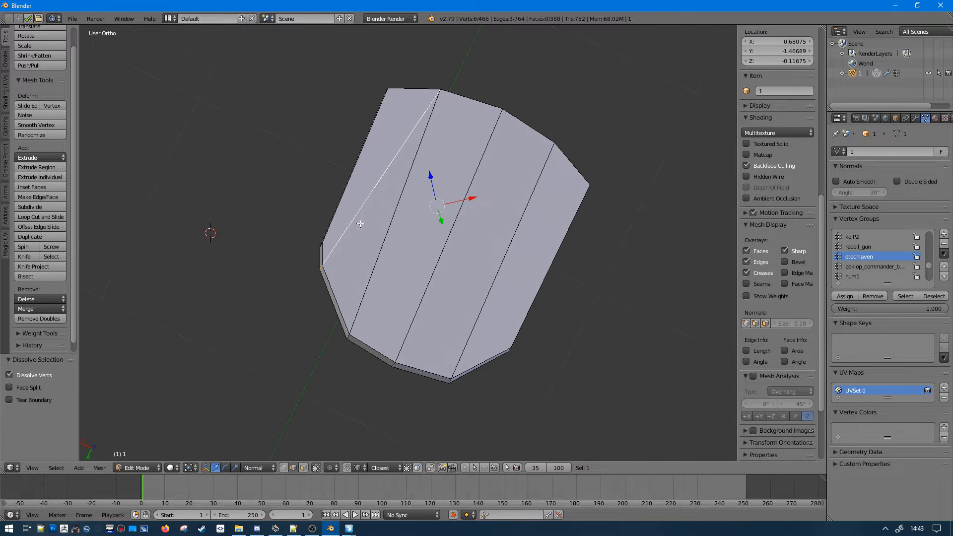
{"action": "key", "text": "ctrl+x"}
{"action": "key", "text": "a"}
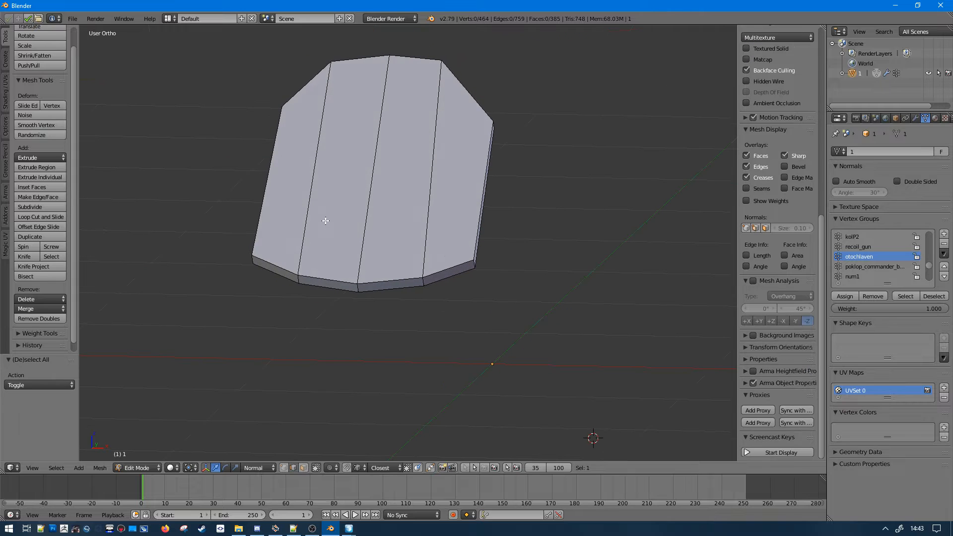
- Rip the plate apart along its three lengthwise edge loops, leaving the four pieces in place
{"action": "right_click", "coordinate": [327, 220], "text": "alt"}
{"action": "key", "text": "v"}
{"action": "right_click", "coordinate": [340, 223]}
{"action": "key", "text": "a"}
{"action": "right_click", "coordinate": [378, 225], "text": "alt"}
{"action": "key", "text": "v"}
{"action": "right_click", "coordinate": [442, 304]}
{"action": "key", "text": "a"}
{"action": "right_click", "coordinate": [435, 225], "text": "alt"}
{"action": "key", "text": "v"}
{"action": "right_click", "coordinate": [480, 310]}
{"action": "key", "text": "a"}
- Select the non-manifold edges of the ripped plate pieces in wireframe and fill their open sides
{"action": "key", "text": "z"}
{"action": "key", "text": "ctrl+shift+alt+m"}
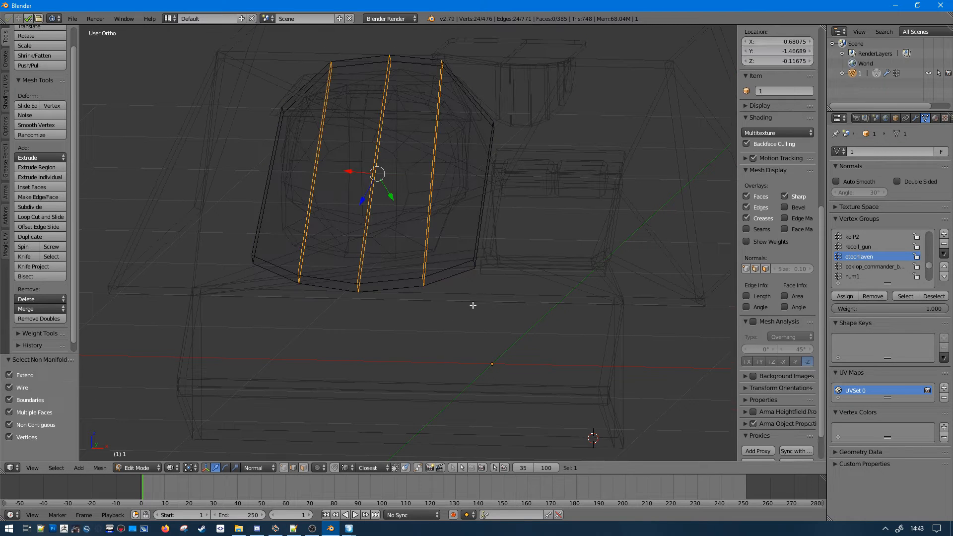
{"action": "key", "text": "a"}
{"action": "key", "text": "z"}
- Reveal the hidden geometry, select the linked rounded turret component and hide everything else
{"action": "scroll", "coordinate": [486, 307], "scroll_direction": "down", "scroll_amount": 3}
{"action": "key", "text": "alt+h"}
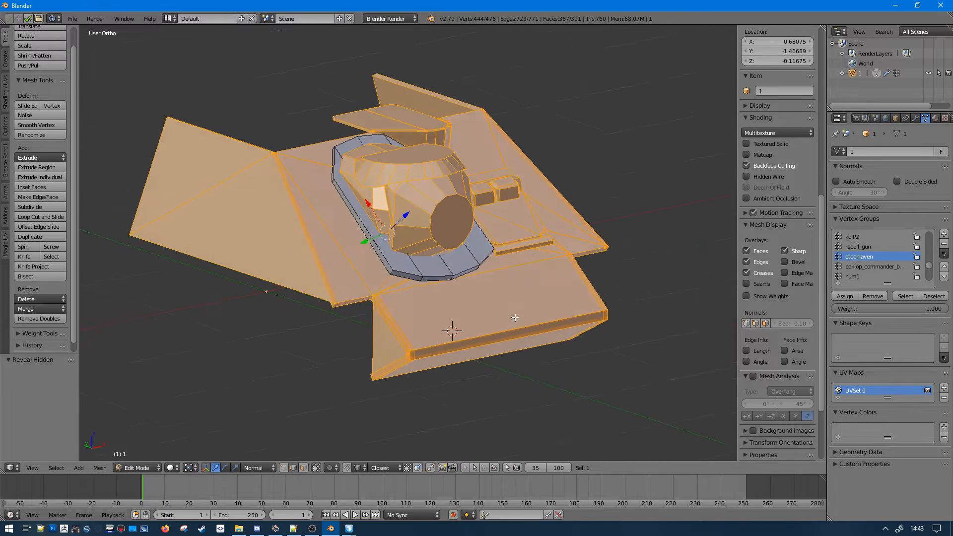
{"action": "key", "text": "a"}
{"action": "right_click", "coordinate": [457, 214]}
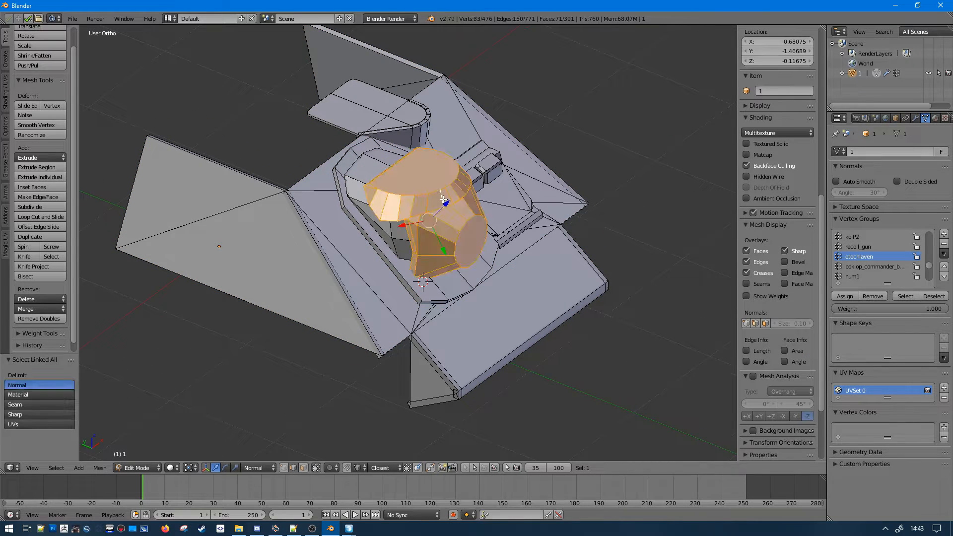
{"action": "key", "text": "ctrl+i"}
{"action": "key", "text": "h"}
{"action": "scroll", "coordinate": [536, 228], "scroll_direction": "up", "scroll_amount": 3}
{"action": "mouse_move", "coordinate": [565, 239]}
{"action": "middle_mouse_down"}
{"action": "mouse_move", "coordinate": [536, 228]}
{"action": "mouse_move", "coordinate": [554, 226]}
{"action": "middle_mouse_up"}
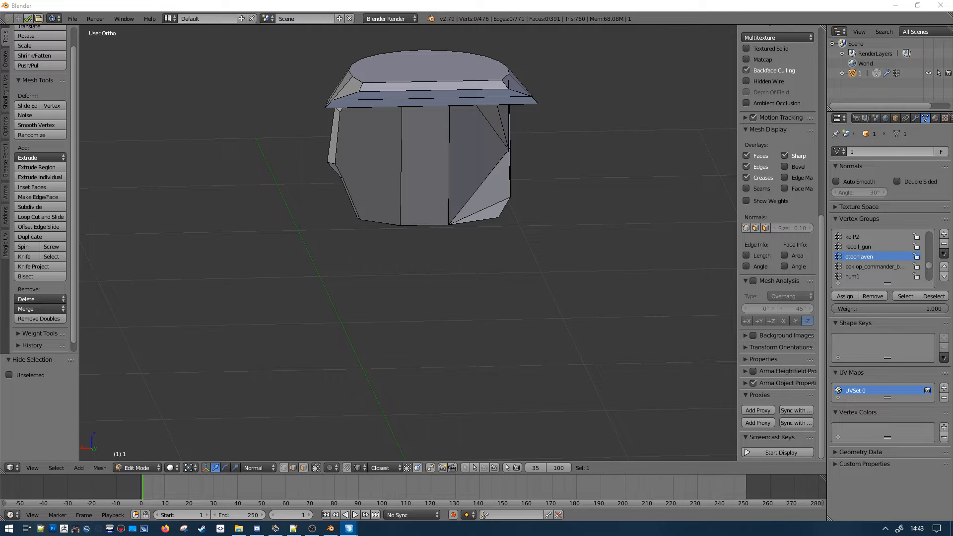
- Switch to Object Builder, examine the remaining non-closed components and return to Blender
{"action": "left_click_drag", "start_coordinate": [952, 6], "coordinate": [501, 1]}
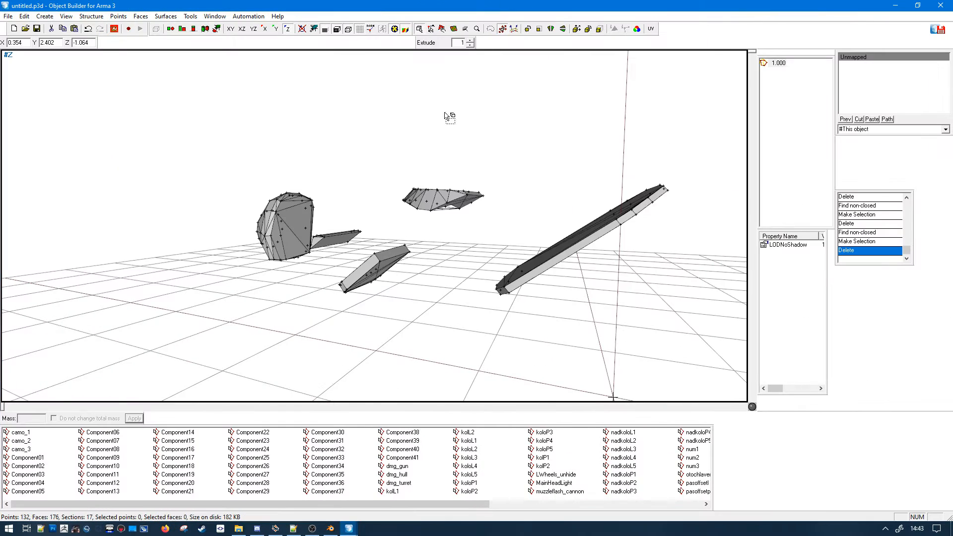
{"action": "scroll", "coordinate": [299, 245], "scroll_direction": "up", "scroll_amount": 5}
{"action": "scroll", "coordinate": [296, 246], "scroll_direction": "down", "scroll_amount": 2}
{"action": "middle_click_drag", "start_coordinate": [295, 243], "coordinate": [313, 228]}
{"action": "left_click", "coordinate": [893, 5]}
- Try to dissolve two cross edges in the middle of the cap's sloped band, undoing the change
{"action": "middle_click_drag", "start_coordinate": [431, 89], "coordinate": [628, 122]}
{"action": "middle_click_drag", "start_coordinate": [393, 157], "coordinate": [411, 223]}
{"action": "right_click", "coordinate": [401, 210]}
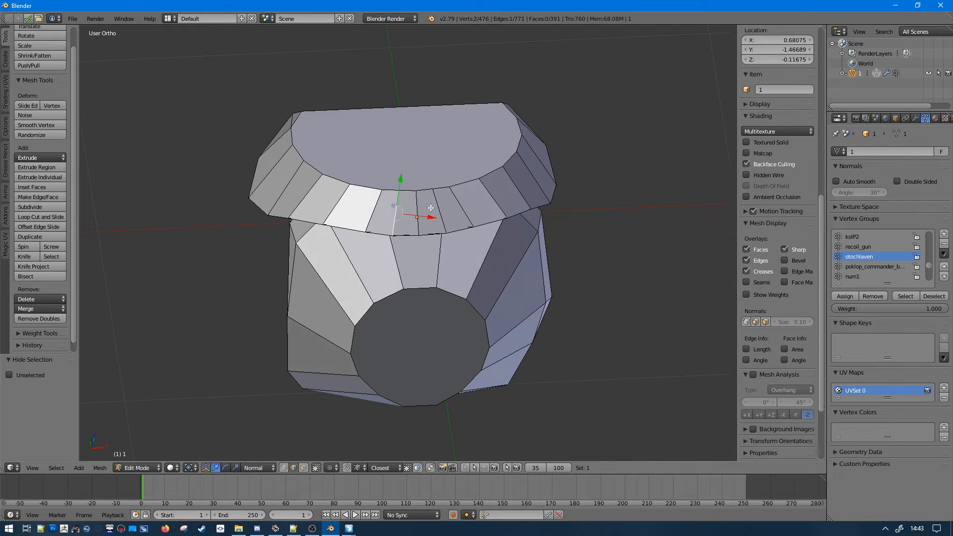
{"action": "right_click", "coordinate": [440, 208], "text": "shift"}
{"action": "key", "text": "ctrl+x"}
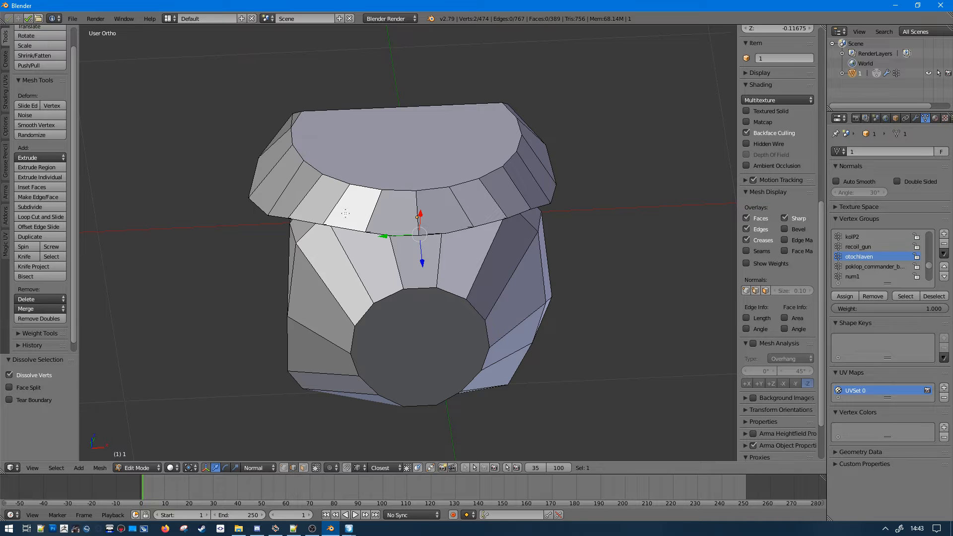
{"action": "middle_click_drag", "start_coordinate": [323, 205], "coordinate": [437, 232]}
{"action": "right_click", "coordinate": [353, 229], "text": "shift"}
{"action": "key", "text": "ctrl+z"}
- Try to dissolve several cross edges around the cap's sloped band, undoing the change
{"action": "middle_click_drag", "start_coordinate": [292, 188], "coordinate": [413, 253]}
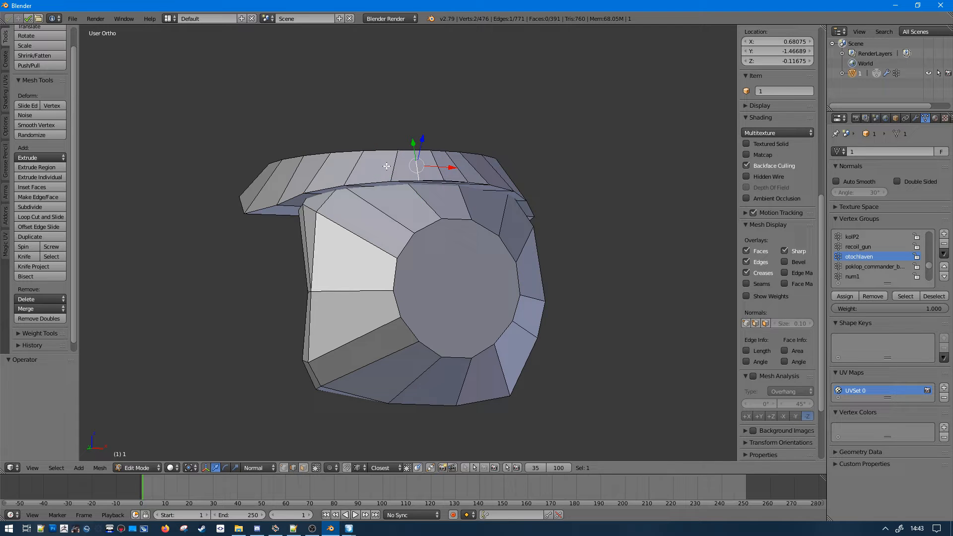
{"action": "key", "text": "a"}
{"action": "right_click", "coordinate": [382, 155], "text": "alt"}
{"action": "key", "text": "KP_1"}
{"action": "key", "text": "ctrl+x"}
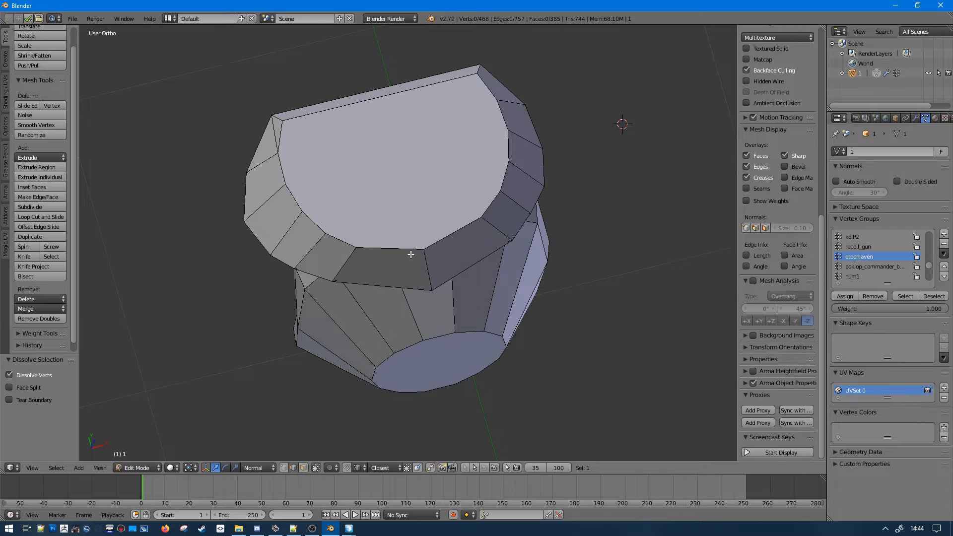
{"action": "key", "text": "ctrl+z"}
- Dissolve two pairs of cross edges on the cap's sloped band, first near the middle, then farther out
{"action": "key", "text": "a"}
{"action": "right_click", "coordinate": [391, 273]}
{"action": "right_click", "coordinate": [480, 259], "text": "shift"}
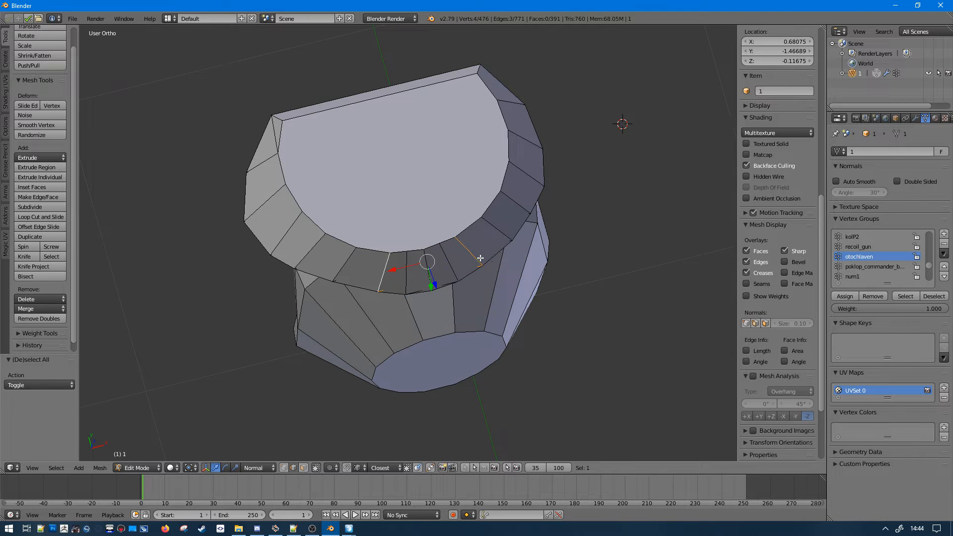
{"action": "key", "text": "ctrl+x"}
{"action": "right_click", "coordinate": [517, 205]}
{"action": "right_click", "coordinate": [303, 262], "text": "shift"}
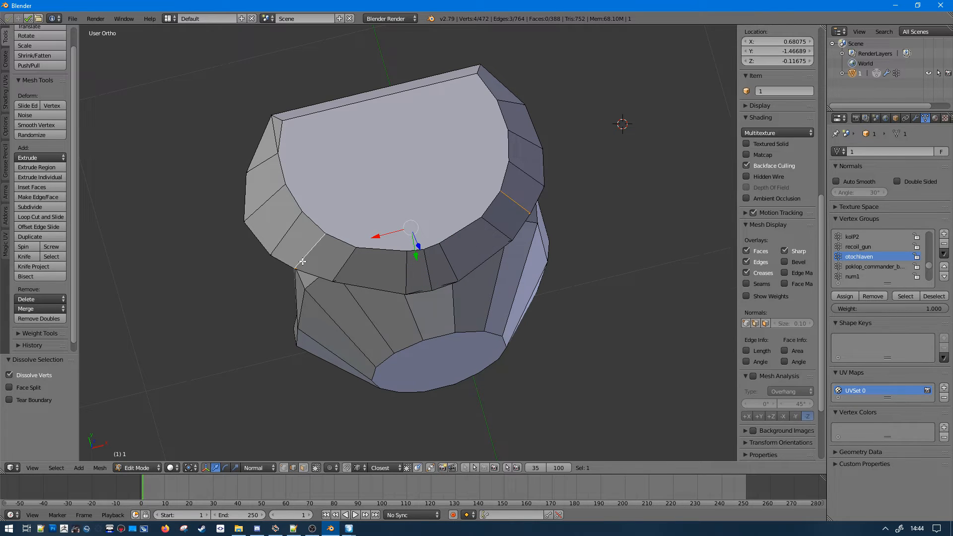
{"action": "key", "text": "ctrl+x"}
- Dissolve the surplus cross edge in the narrow middle of the cap's sloped band
{"action": "right_click", "coordinate": [276, 195], "text": "alt"}
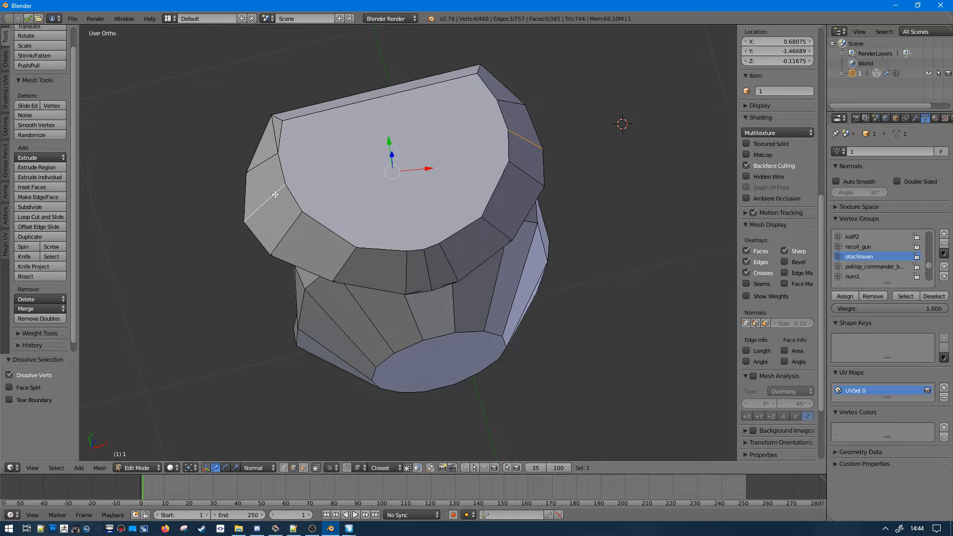
{"action": "key", "text": "a"}
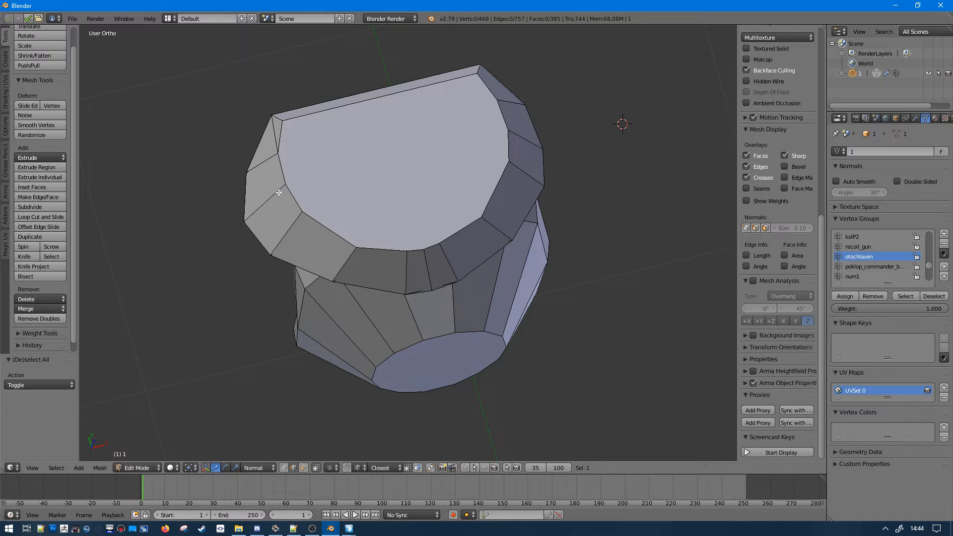
{"action": "right_click", "coordinate": [421, 268]}
{"action": "key", "text": "ctrl+x"}
{"action": "mouse_move", "coordinate": [430, 266]}
{"action": "middle_mouse_down"}
{"action": "mouse_move", "coordinate": [568, 215]}
{"action": "mouse_move", "coordinate": [495, 141]}
{"action": "mouse_move", "coordinate": [526, 124]}
{"action": "mouse_move", "coordinate": [443, 255]}
{"action": "middle_mouse_up"}
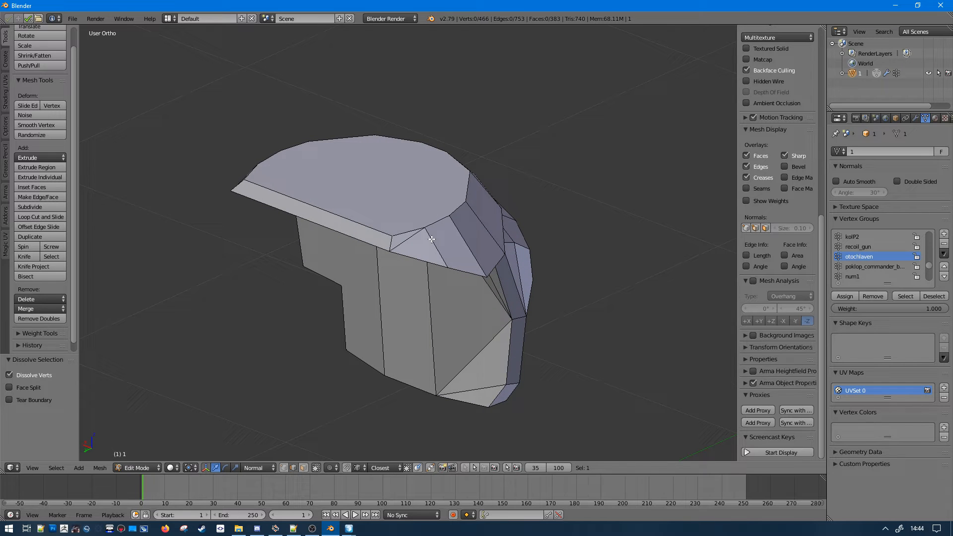
- Try to dissolve the long edge running along the cap's straight side, undoing the change
{"action": "right_click", "coordinate": [432, 240], "text": "alt"}
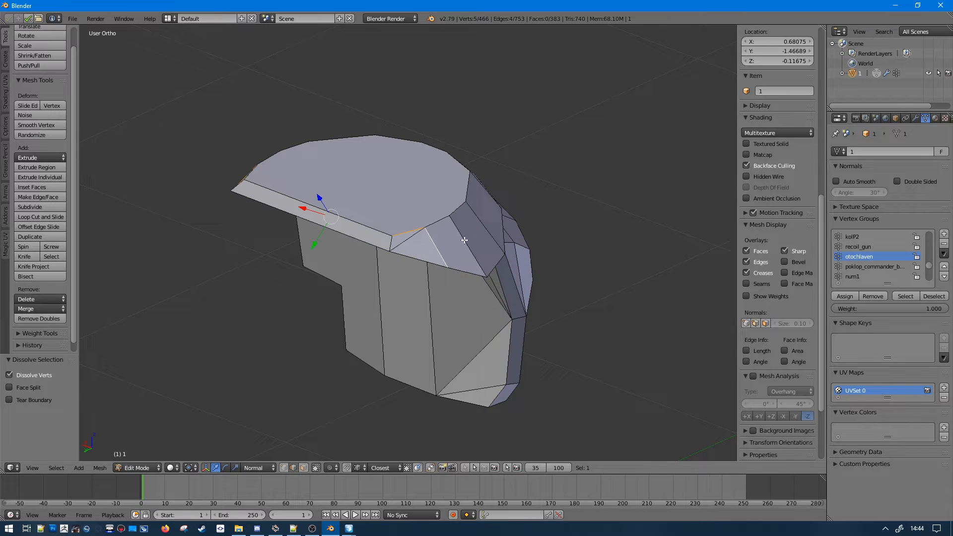
{"action": "middle_click_drag", "start_coordinate": [382, 271], "coordinate": [434, 187]}
{"action": "key", "text": "a"}
{"action": "scroll", "coordinate": [427, 228], "scroll_direction": "up", "scroll_amount": 2}
{"action": "right_click", "coordinate": [497, 194]}
{"action": "right_click", "coordinate": [430, 192]}
{"action": "key", "text": "a"}
{"action": "right_click", "coordinate": [447, 198]}
{"action": "key", "text": "ctrl+x"}
{"action": "key", "text": "ctrl+z"}
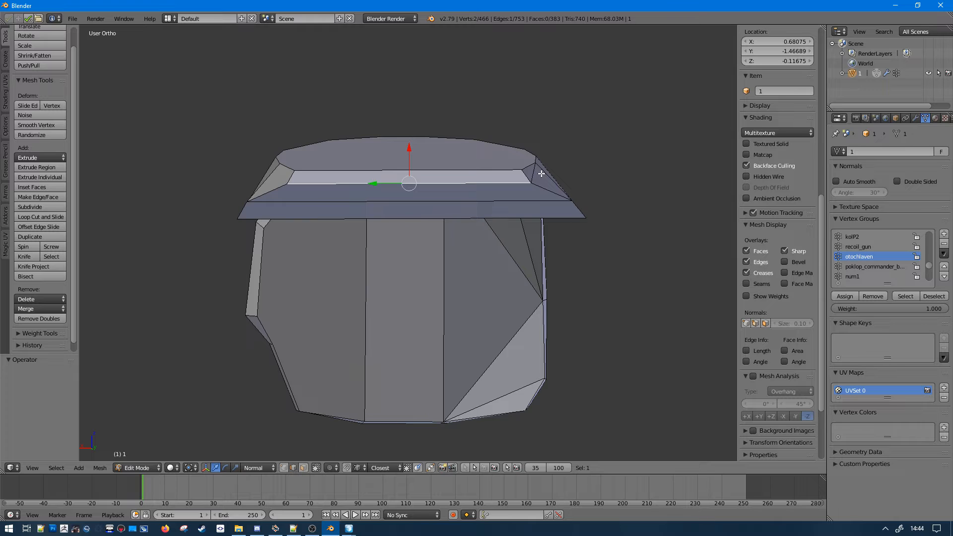
{"action": "key", "text": "ctrl+x"}
{"action": "middle_click_drag", "start_coordinate": [542, 173], "coordinate": [401, 231]}
{"action": "key", "text": "ctrl+z"}
{"action": "key", "text": "a"}
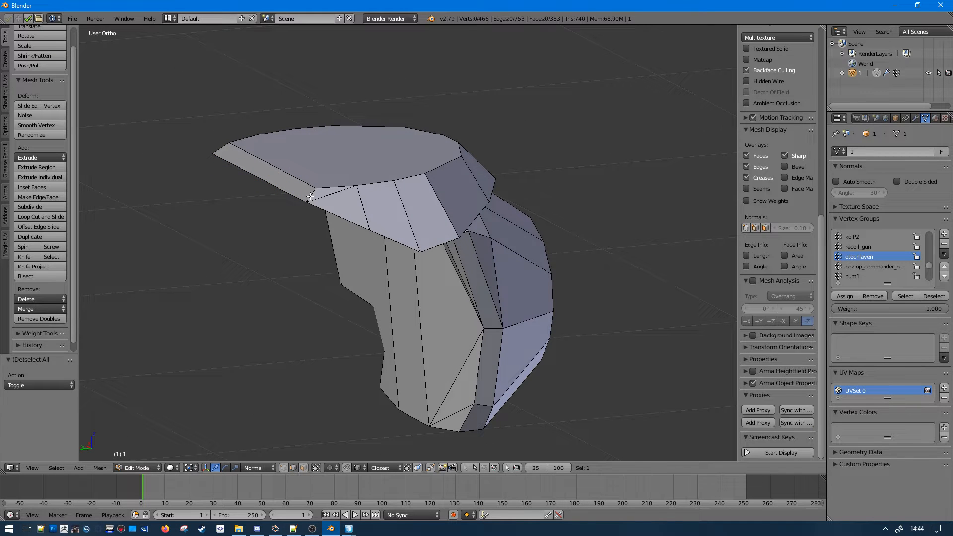
- Cut a diagonal edge across the cap's corner face beside its straight side with the Knife tool
{"action": "right_click", "coordinate": [315, 188], "text": "alt"}
{"action": "key", "text": "a"}
{"action": "right_click", "coordinate": [314, 192]}
{"action": "right_click", "coordinate": [327, 191]}
{"action": "middle_click_drag", "start_coordinate": [338, 192], "coordinate": [427, 198]}
{"action": "key", "text": "a"}
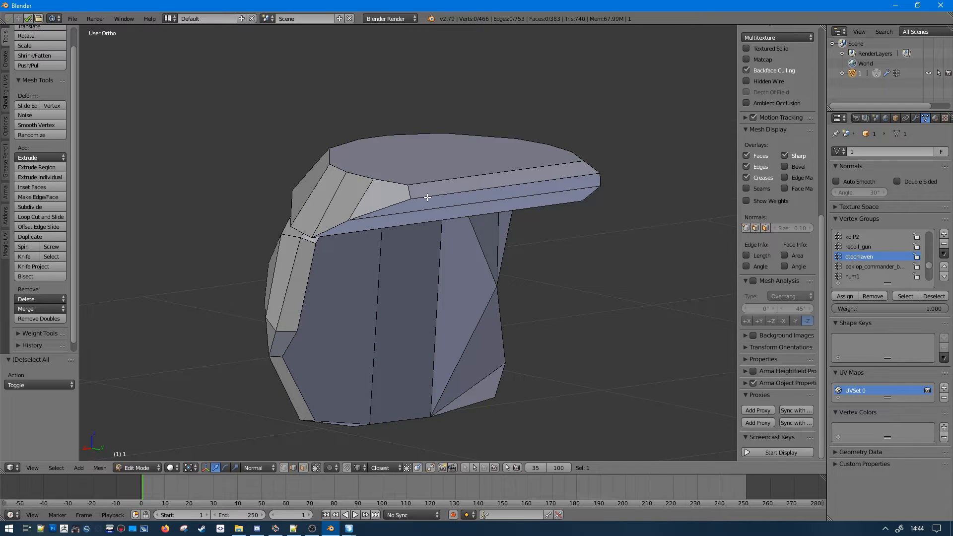
{"action": "key", "text": "Return"}
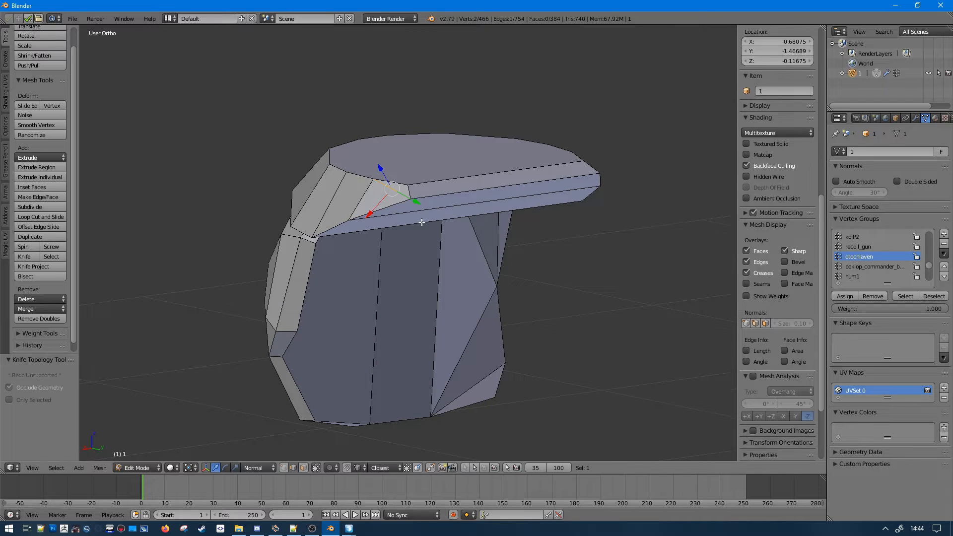
- Delete the large flat face on top of the cap
{"action": "middle_click_drag", "start_coordinate": [437, 189], "coordinate": [518, 196]}
{"action": "key", "text": "a"}
{"action": "right_click", "coordinate": [559, 179]}
{"action": "right_click", "coordinate": [527, 177]}
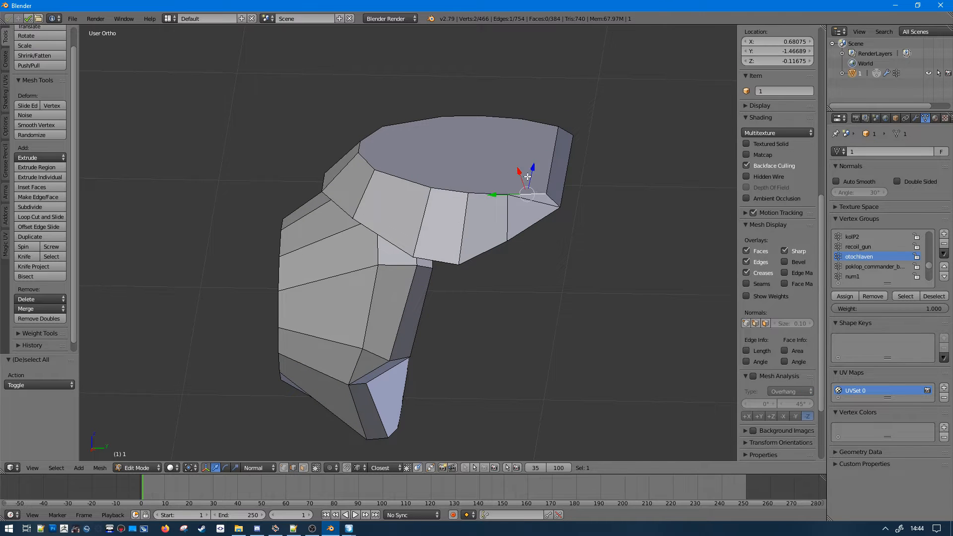
{"action": "key", "text": "a"}
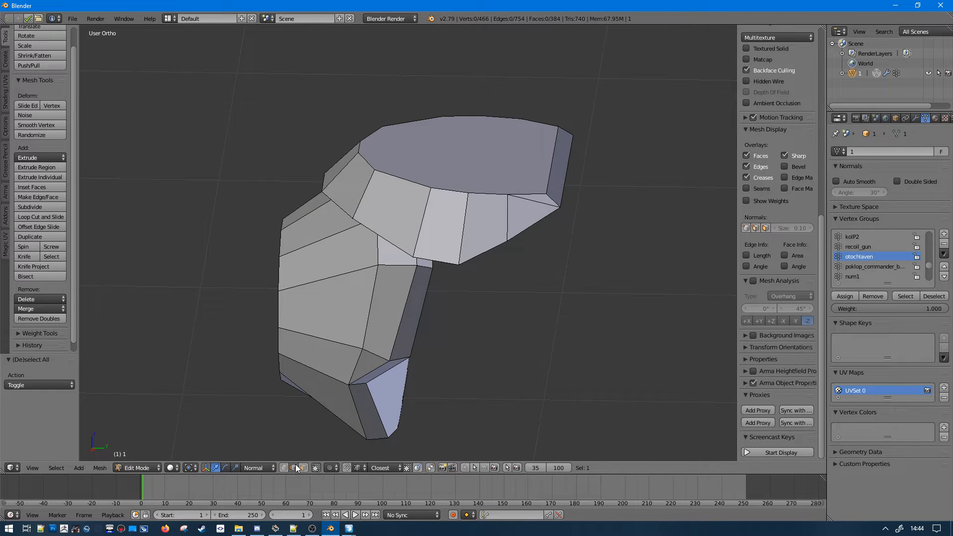
{"action": "right_click", "coordinate": [483, 146]}
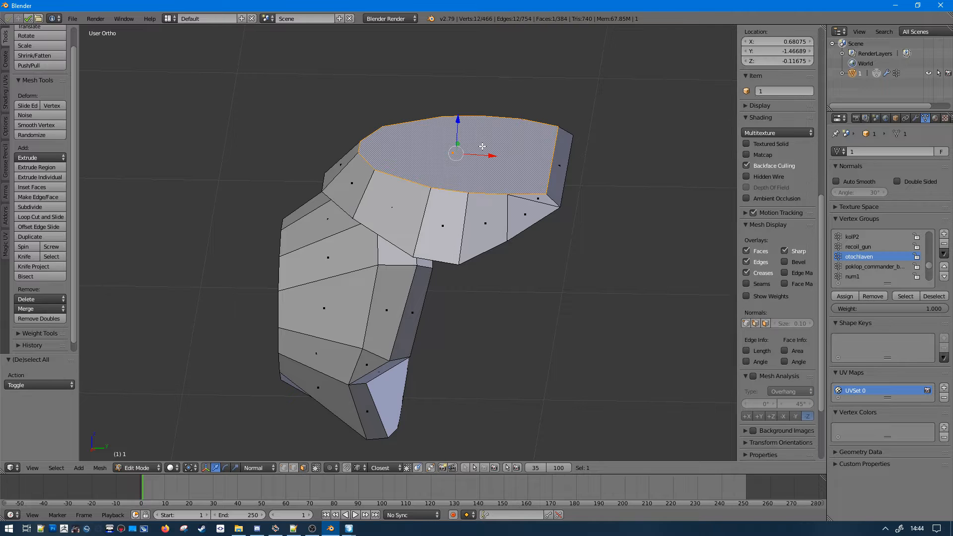
{"action": "key", "text": "x"}
{"action": "left_click", "coordinate": [482, 146]}
{"action": "middle_click_drag", "start_coordinate": [482, 146], "coordinate": [311, 412]}
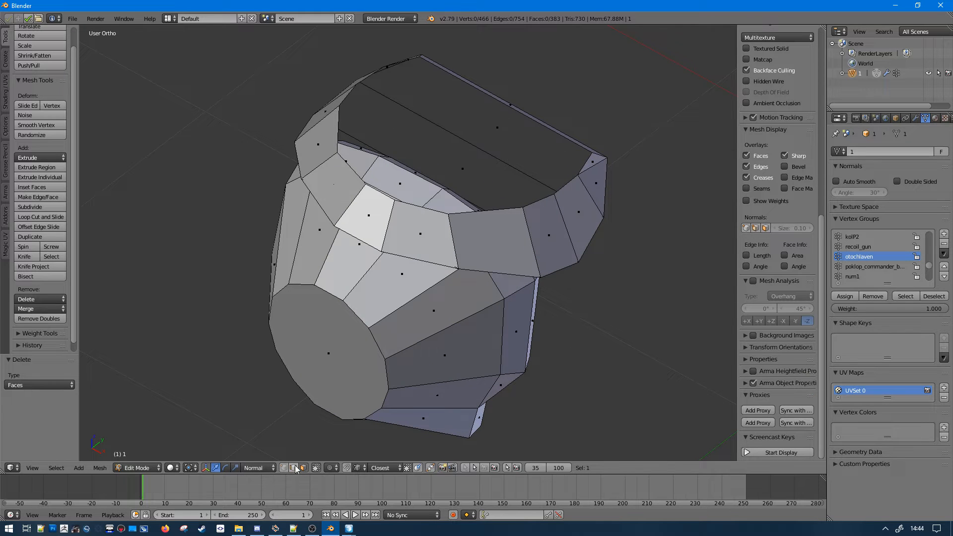
- Refill the cap's open top with five faces, working across from the curved rim edges
{"action": "right_click", "coordinate": [384, 193]}
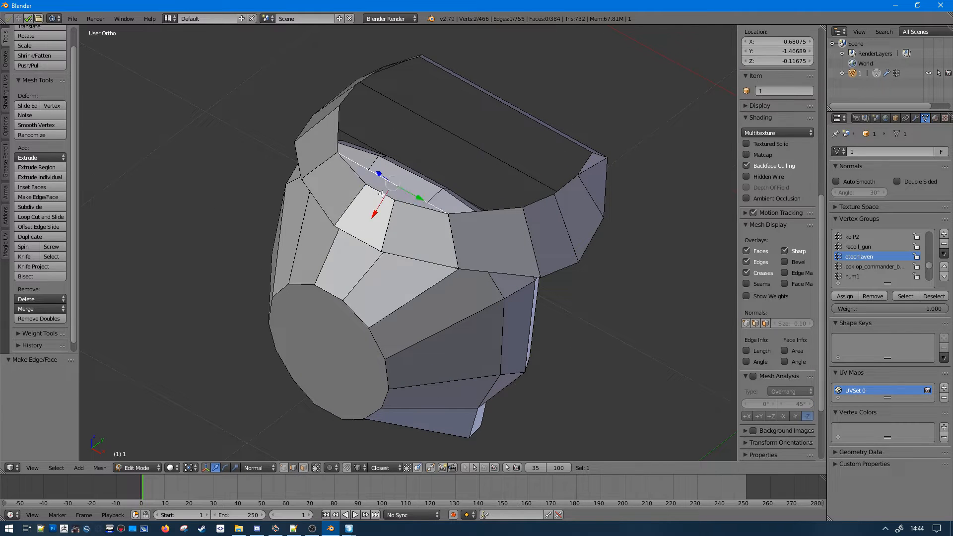
{"action": "key", "text": "f"}
{"action": "key", "text": "f"}
{"action": "key", "text": "f"}
{"action": "key", "text": "f"}
{"action": "key", "text": "f"}
- Hide the refilled cap to isolate the rounded body beneath it
{"action": "middle_click_drag", "start_coordinate": [384, 192], "coordinate": [374, 258]}
{"action": "key", "text": "a"}
{"action": "right_click", "coordinate": [380, 258]}
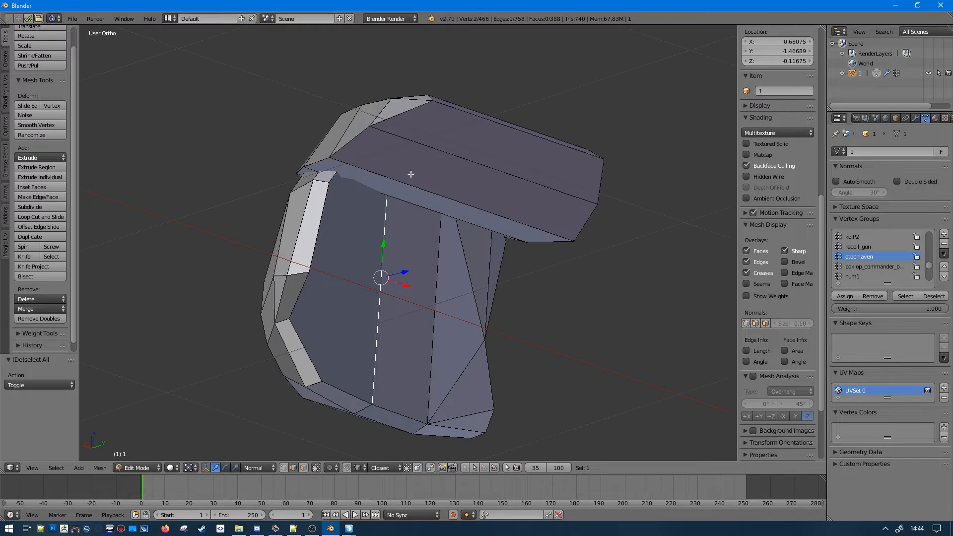
{"action": "middle_click_drag", "start_coordinate": [403, 200], "coordinate": [442, 278]}
{"action": "middle_click_drag", "start_coordinate": [335, 341], "coordinate": [387, 329]}
- Circle-select all faces on the body's flat back and delete them
{"action": "key", "text": "c"}
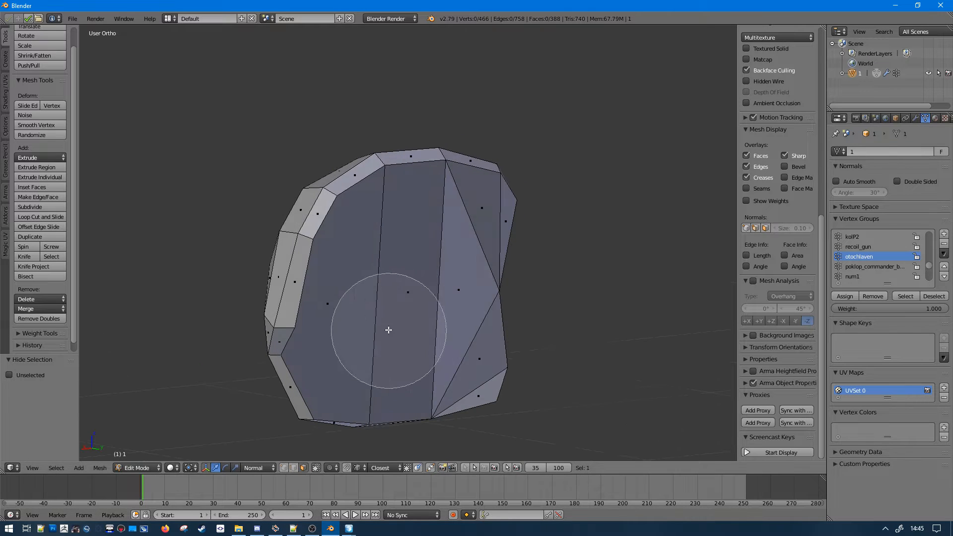
{"action": "left_click_drag", "start_coordinate": [387, 330], "coordinate": [422, 266]}
{"action": "right_click", "coordinate": [421, 266]}
{"action": "middle_click_drag", "start_coordinate": [421, 266], "coordinate": [405, 228]}
{"action": "key", "text": "c"}
{"action": "mouse_move", "coordinate": [406, 228]}
{"action": "left_mouse_down"}
{"action": "mouse_move", "coordinate": [461, 250]}
{"action": "mouse_move", "coordinate": [470, 334]}
{"action": "mouse_move", "coordinate": [470, 239]}
{"action": "left_mouse_up"}
{"action": "middle_click_drag", "start_coordinate": [470, 238], "coordinate": [435, 329]}
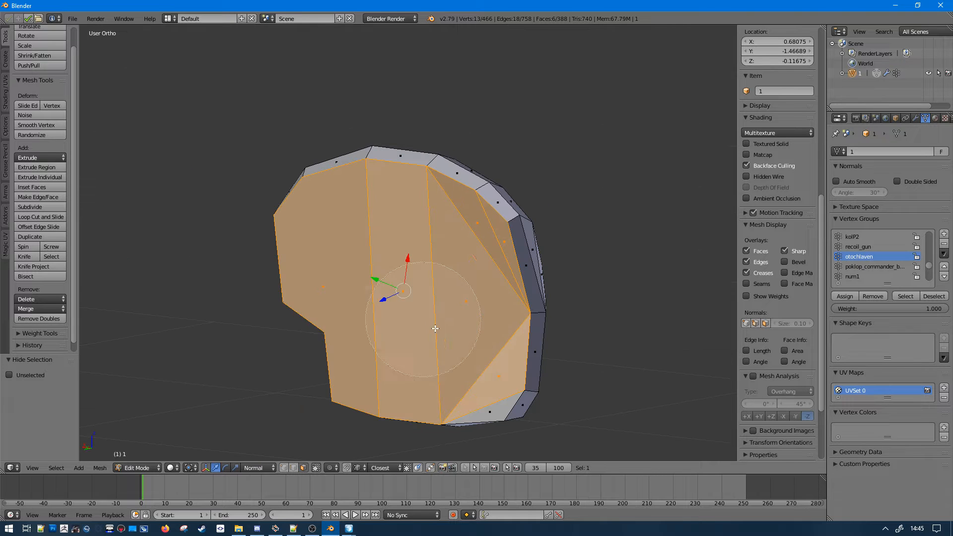
{"action": "left_click", "coordinate": [465, 357]}
{"action": "right_click", "coordinate": [465, 354]}
{"action": "key", "text": "x"}
{"action": "left_click", "coordinate": [454, 353]}
{"action": "middle_click_drag", "start_coordinate": [571, 312], "coordinate": [705, 311]}
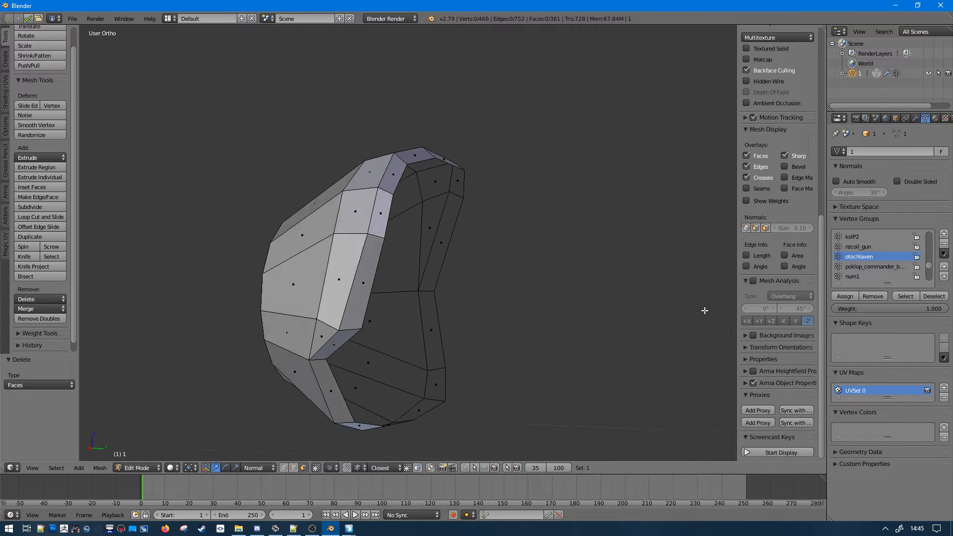
- Examine the notched open rim of the rounded body from the side and in wireframe, checking its edge loops
{"action": "key", "text": "KP_1"}
{"action": "key", "text": "KP_3"}
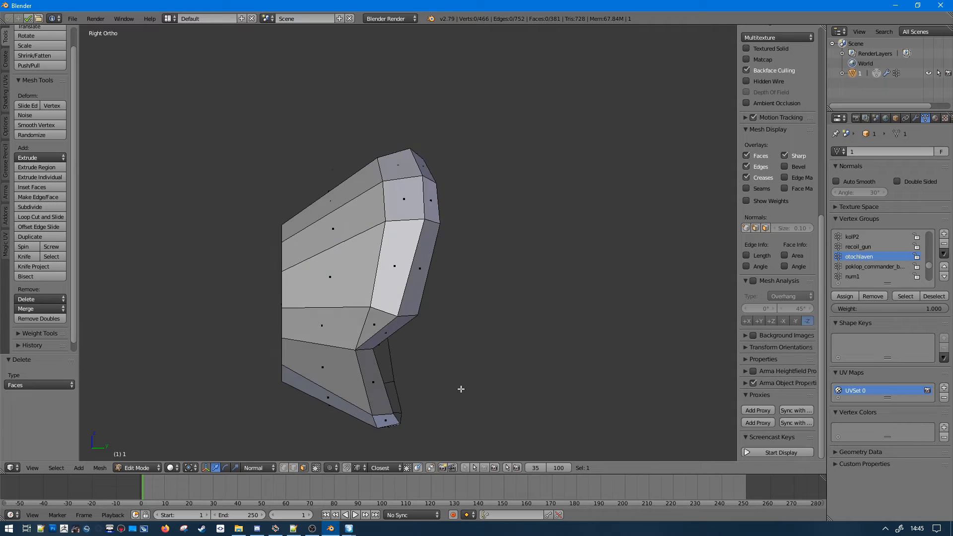
{"action": "key", "text": "z"}
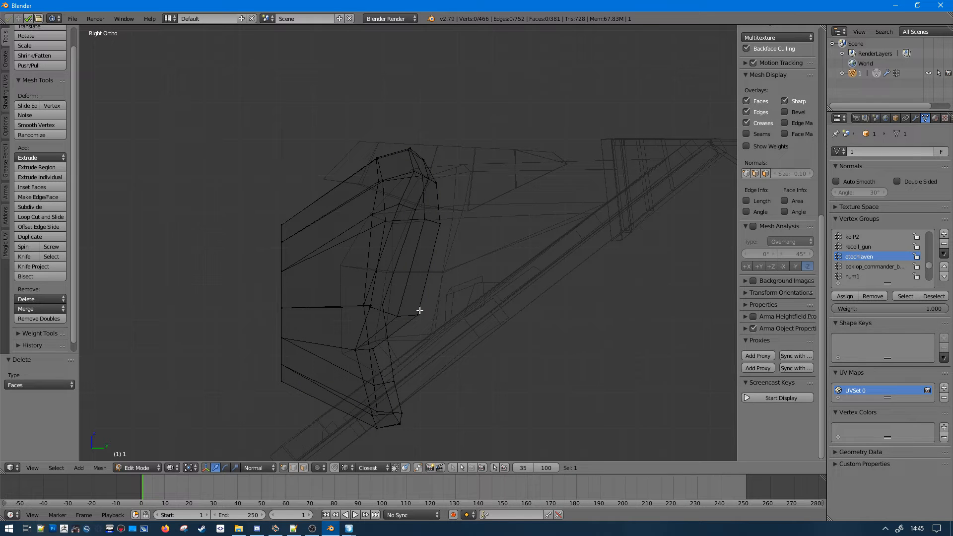
{"action": "middle_click_drag", "start_coordinate": [440, 206], "coordinate": [422, 249]}
{"action": "key", "text": "z"}
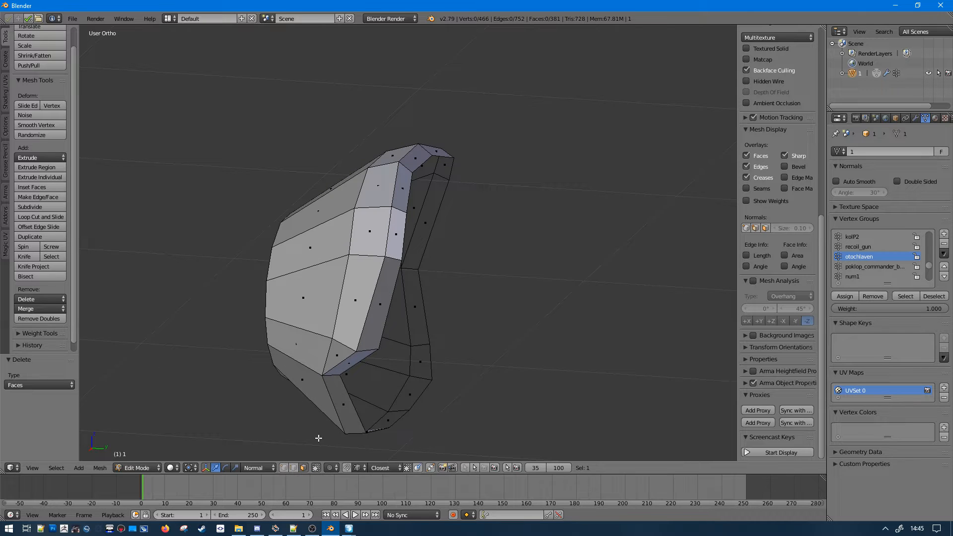
{"action": "middle_click_drag", "start_coordinate": [374, 229], "coordinate": [403, 215]}
{"action": "right_click", "coordinate": [393, 206], "text": "alt"}
{"action": "key", "text": "a"}
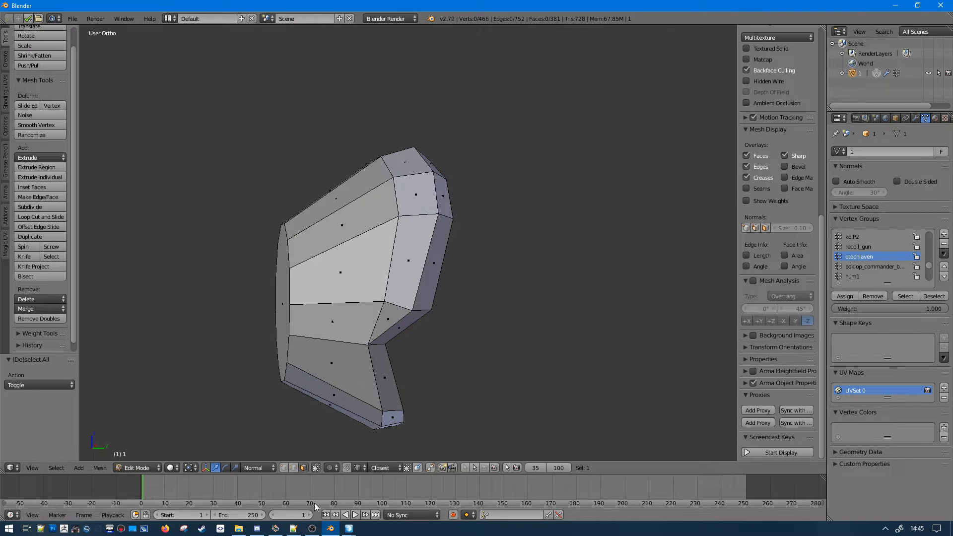
{"action": "left_click", "coordinate": [295, 469]}
{"action": "middle_click_drag", "start_coordinate": [317, 391], "coordinate": [325, 339]}
{"action": "right_click", "coordinate": [394, 192], "text": "alt"}
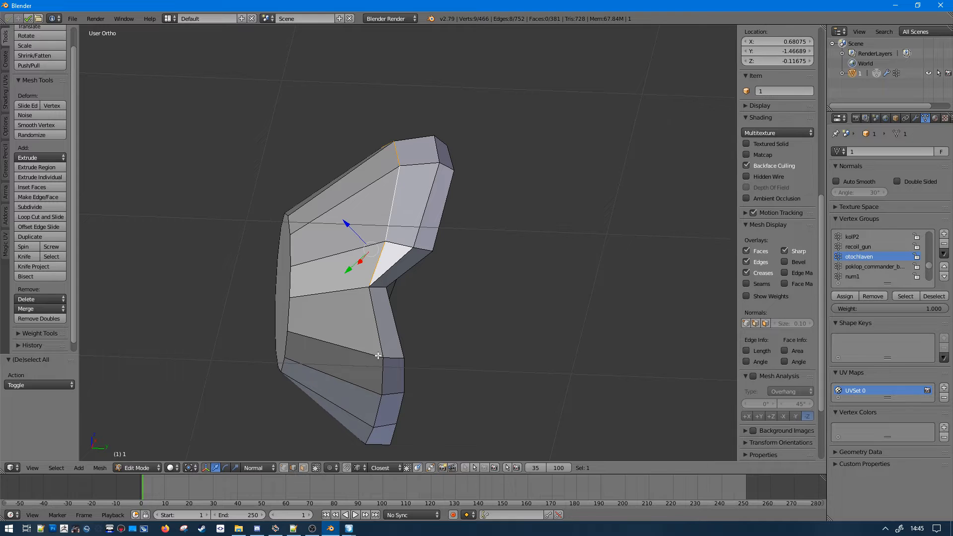
{"action": "middle_click_drag", "start_coordinate": [385, 379], "coordinate": [373, 342]}
{"action": "key", "text": "a"}
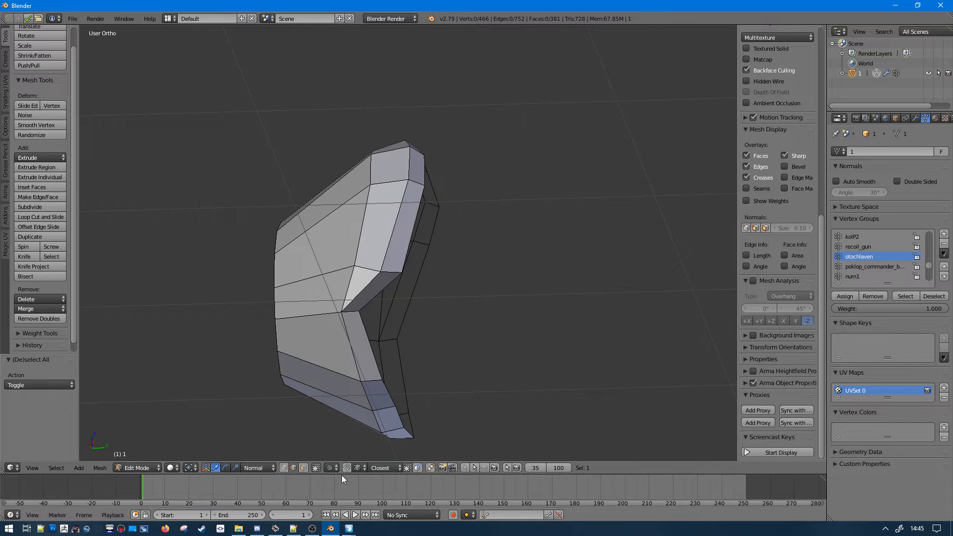
- Try to straighten the notch in the body's side profile by sliding its rim vertices outward along the normal X axis
{"action": "key", "text": "KP_3"}
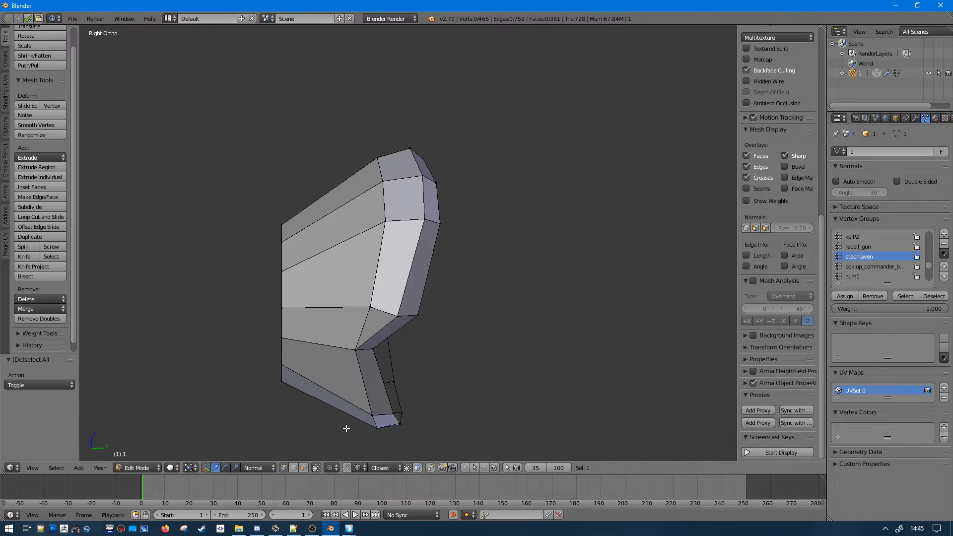
{"action": "key", "text": "z"}
{"action": "right_click", "coordinate": [397, 351]}
{"action": "key", "text": "g"}
{"action": "key", "text": "x"}
{"action": "key", "text": "x"}
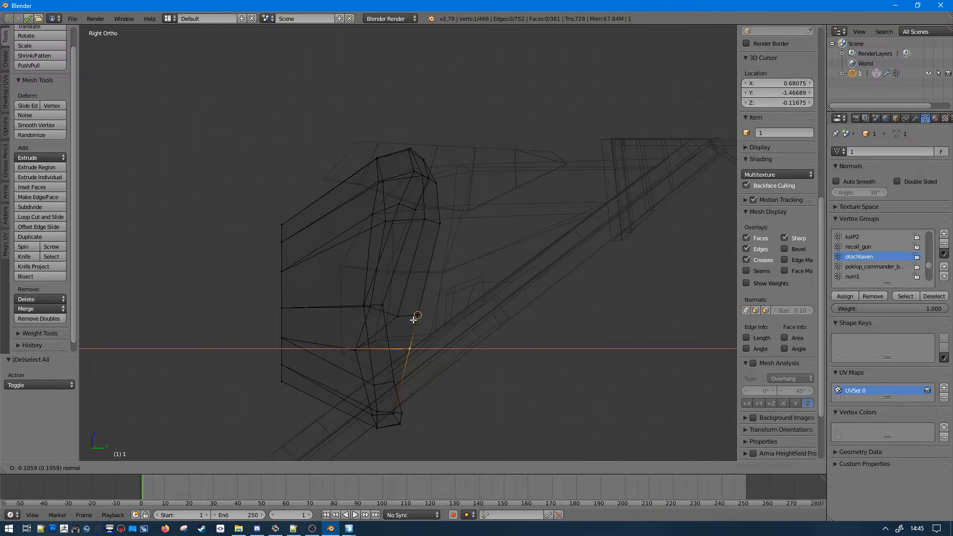
{"action": "left_click", "coordinate": [438, 234]}
{"action": "key", "text": "g"}
{"action": "key", "text": "x"}
{"action": "key", "text": "x"}
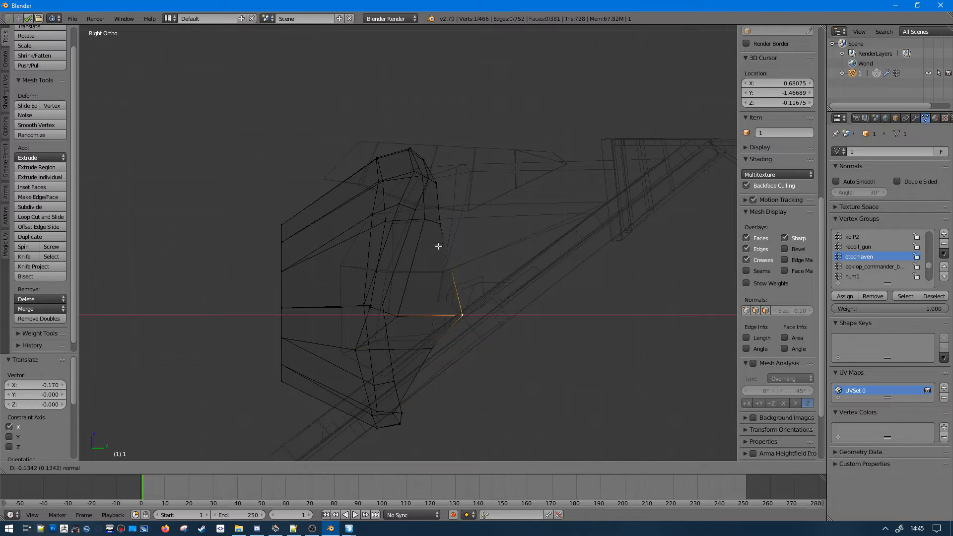
{"action": "left_click", "coordinate": [435, 196]}
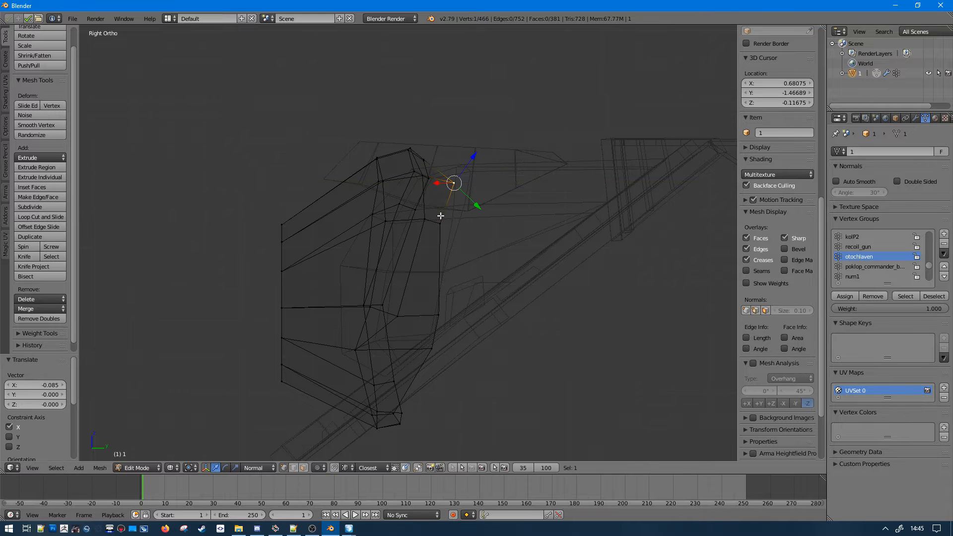
{"action": "key", "text": "z"}
{"action": "mouse_move", "coordinate": [435, 196]}
{"action": "middle_mouse_down"}
{"action": "mouse_move", "coordinate": [419, 245]}
{"action": "mouse_move", "coordinate": [370, 238]}
{"action": "mouse_move", "coordinate": [447, 394]}
{"action": "mouse_move", "coordinate": [457, 347]}
{"action": "mouse_move", "coordinate": [422, 281]}
{"action": "middle_mouse_up"}
{"action": "key", "text": "a"}
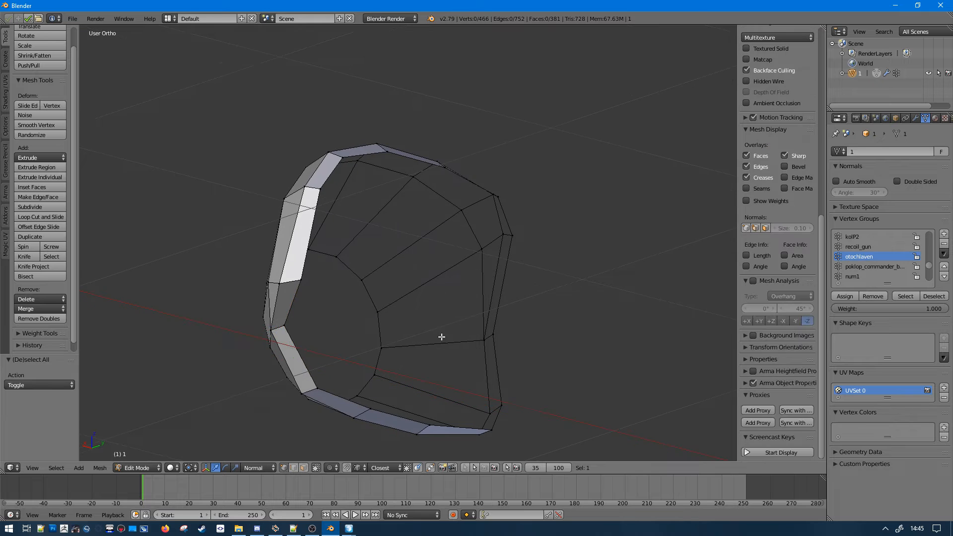
- Try dissolving the side edges that run from the round end face to the notch, and undo it
{"action": "middle_click_drag", "start_coordinate": [442, 337], "coordinate": [391, 439]}
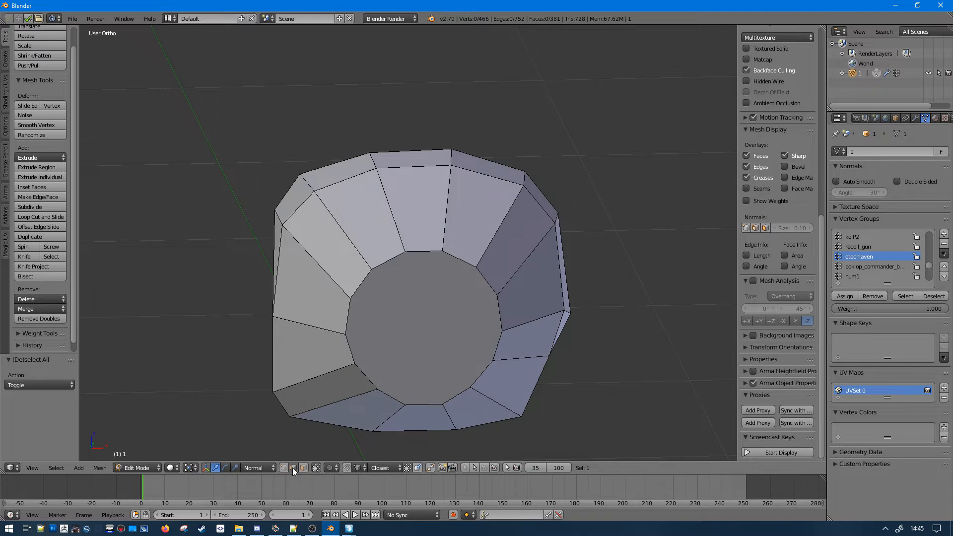
{"action": "scroll", "coordinate": [360, 258], "scroll_direction": "down", "scroll_amount": 2}
{"action": "right_click", "coordinate": [383, 215], "text": "alt"}
{"action": "middle_click_drag", "start_coordinate": [483, 228], "coordinate": [474, 226]}
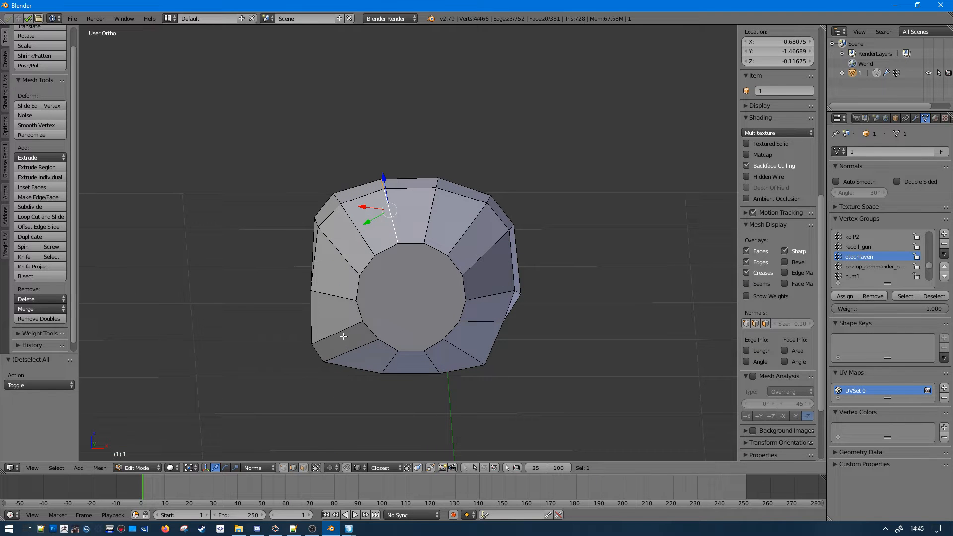
{"action": "right_click", "coordinate": [335, 297]}
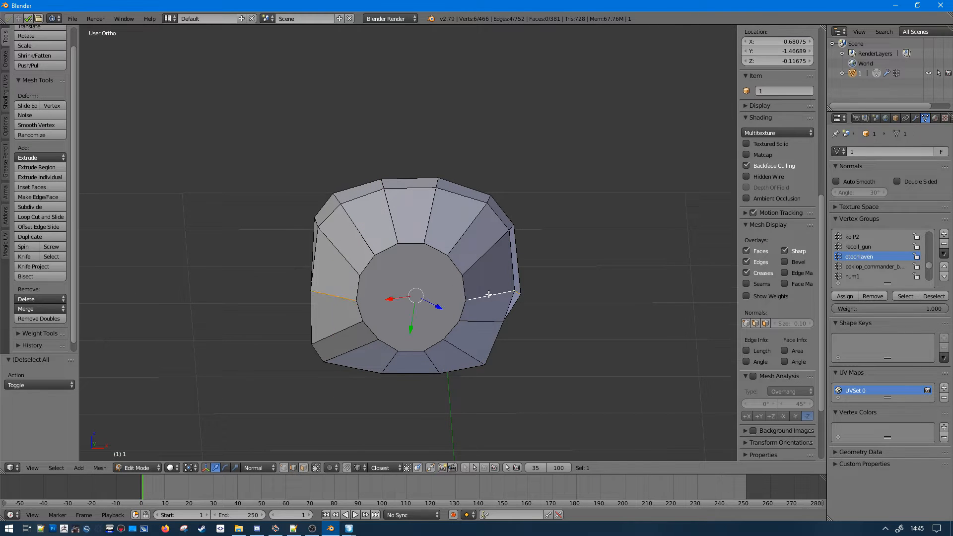
{"action": "middle_click_drag", "start_coordinate": [490, 294], "coordinate": [651, 249]}
{"action": "key", "text": "ctrl+x"}
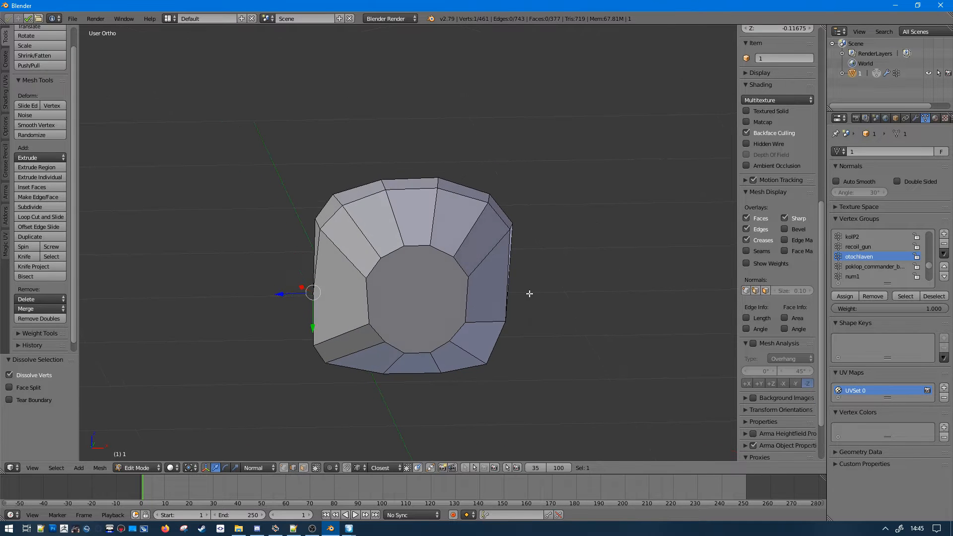
{"action": "key", "text": "ctrl+z"}
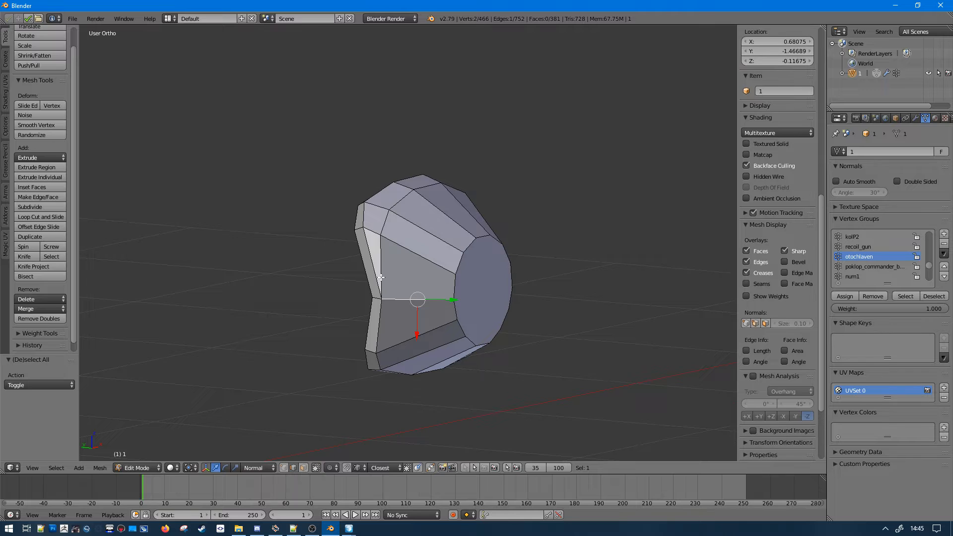
- Try dissolving the edge loop around the body's open rim, and undo it
{"action": "key", "text": "a"}
{"action": "right_click", "coordinate": [424, 307], "text": "alt"}
{"action": "key", "text": "ctrl+x"}
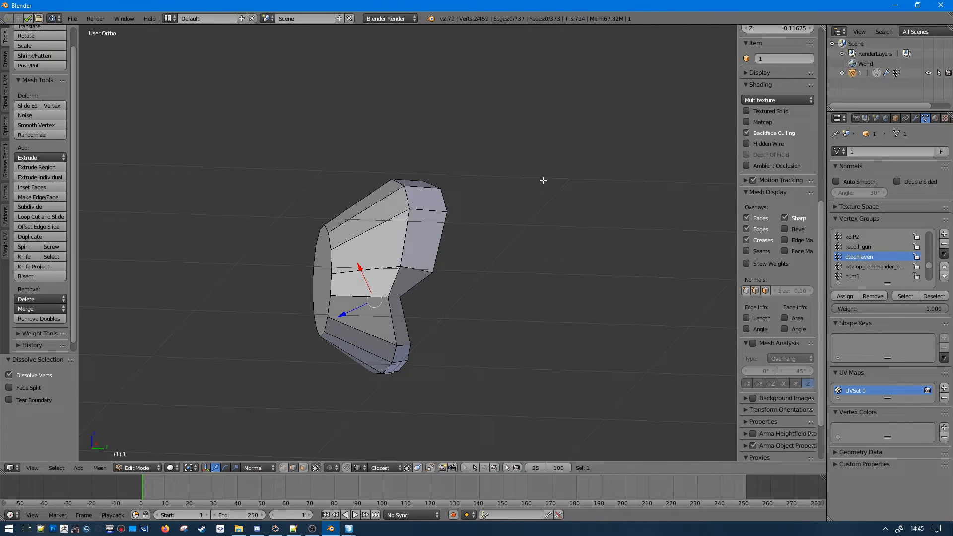
{"action": "key", "text": "ctrl+z"}
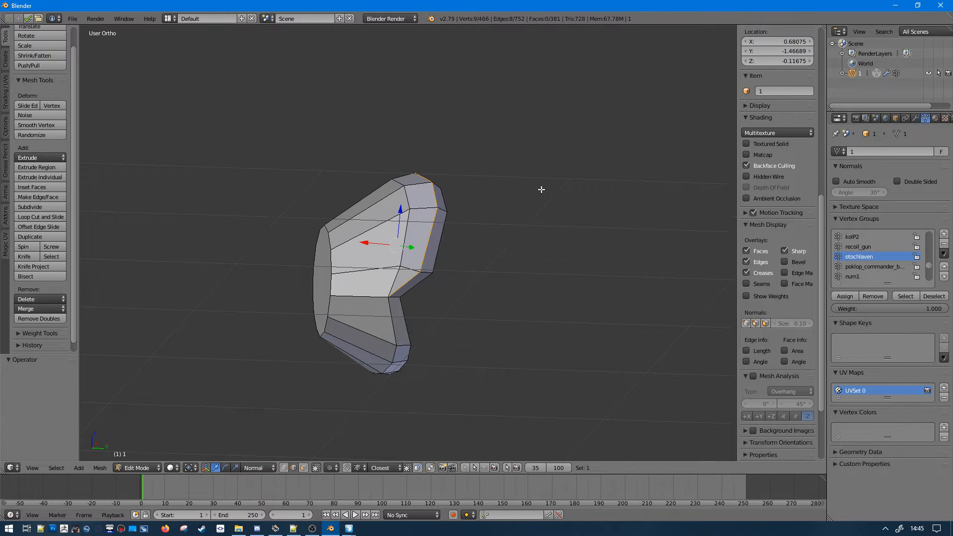
- Delete the outer rim vertices of the body and fill the notches on both sides with triangular faces
{"action": "middle_click_drag", "start_coordinate": [541, 189], "coordinate": [512, 157]}
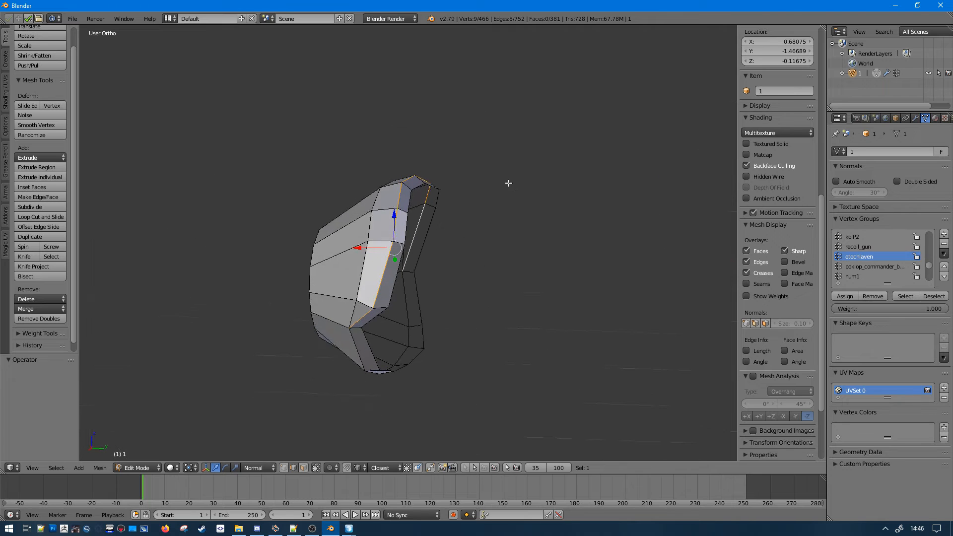
{"action": "key", "text": "a"}
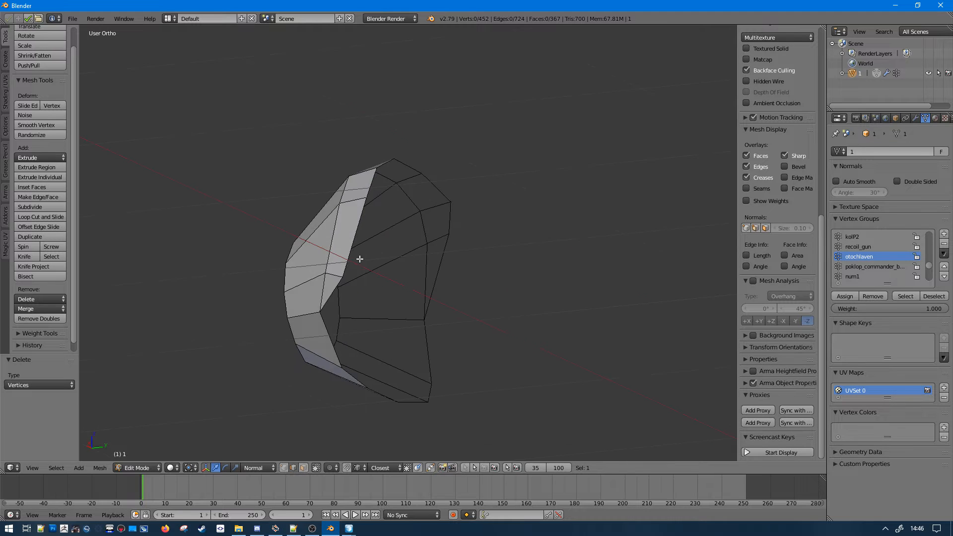
{"action": "right_click", "coordinate": [402, 335]}
{"action": "key", "text": "f"}
{"action": "key", "text": "a"}
{"action": "middle_click_drag", "start_coordinate": [410, 320], "coordinate": [385, 317]}
{"action": "right_click", "coordinate": [401, 339]}
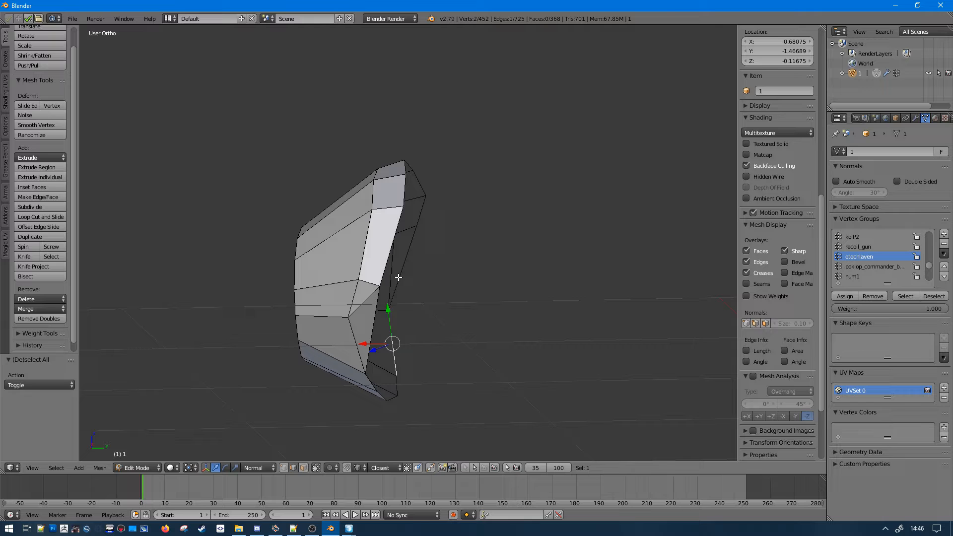
{"action": "right_click", "coordinate": [404, 313], "text": "alt"}
{"action": "key", "text": "f"}
- Try triangulating the large face that covers the body's opening, revert the triangulation and delete that face
{"action": "middle_click_drag", "start_coordinate": [472, 348], "coordinate": [385, 364]}
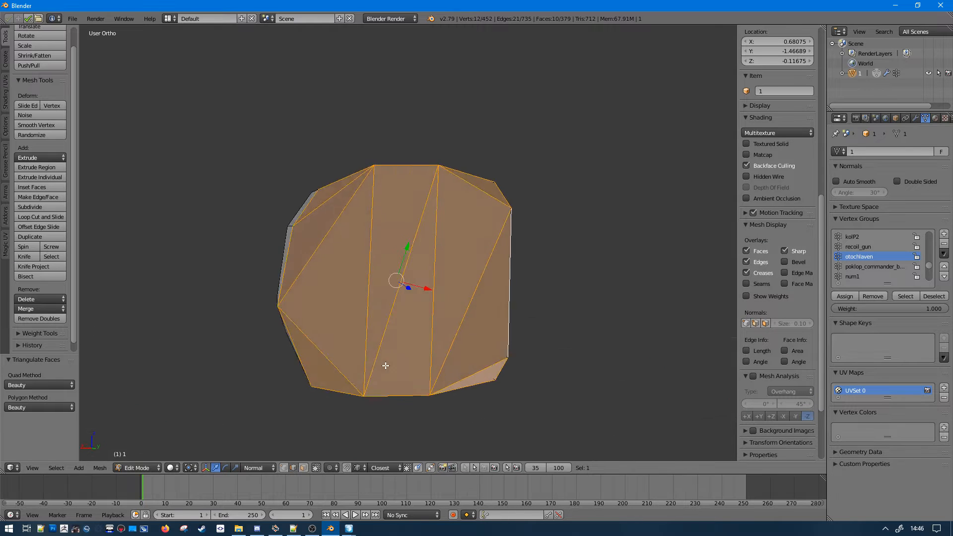
{"action": "key", "text": "a"}
{"action": "mouse_move", "coordinate": [485, 374]}
{"action": "middle_mouse_down"}
{"action": "mouse_move", "coordinate": [312, 338]}
{"action": "mouse_move", "coordinate": [162, 362]}
{"action": "mouse_move", "coordinate": [166, 341]}
{"action": "mouse_move", "coordinate": [362, 277]}
{"action": "mouse_move", "coordinate": [434, 283]}
{"action": "mouse_move", "coordinate": [546, 347]}
{"action": "mouse_move", "coordinate": [420, 260]}
{"action": "mouse_move", "coordinate": [477, 288]}
{"action": "mouse_move", "coordinate": [517, 333]}
{"action": "mouse_move", "coordinate": [565, 298]}
{"action": "mouse_move", "coordinate": [632, 329]}
{"action": "mouse_move", "coordinate": [645, 351]}
{"action": "mouse_move", "coordinate": [624, 296]}
{"action": "mouse_move", "coordinate": [516, 246]}
{"action": "mouse_move", "coordinate": [410, 220]}
{"action": "middle_mouse_up"}
{"action": "key", "text": "a"}
{"action": "key", "text": "a"}
{"action": "key", "text": "a"}
{"action": "key", "text": "a"}
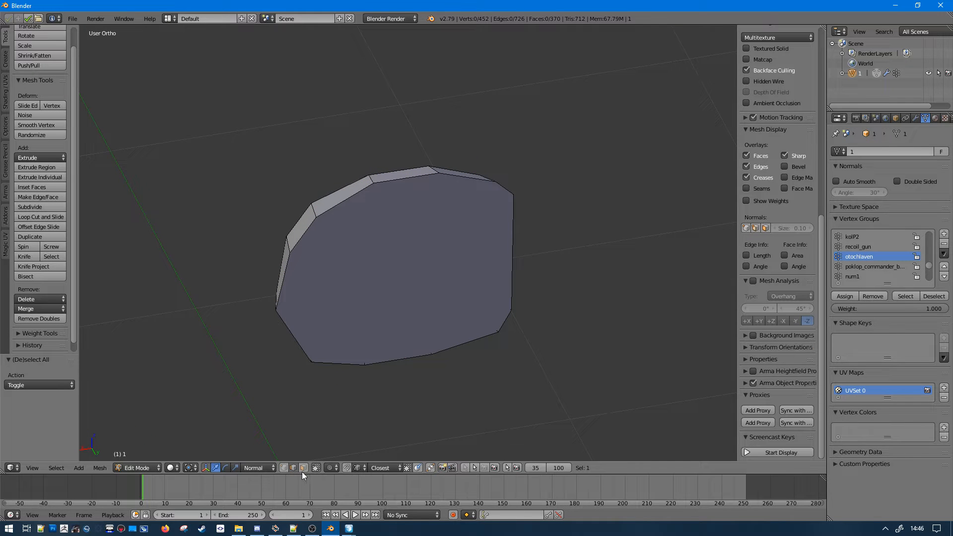
{"action": "right_click", "coordinate": [405, 278]}
{"action": "key", "text": "x"}
{"action": "key", "text": "f"}
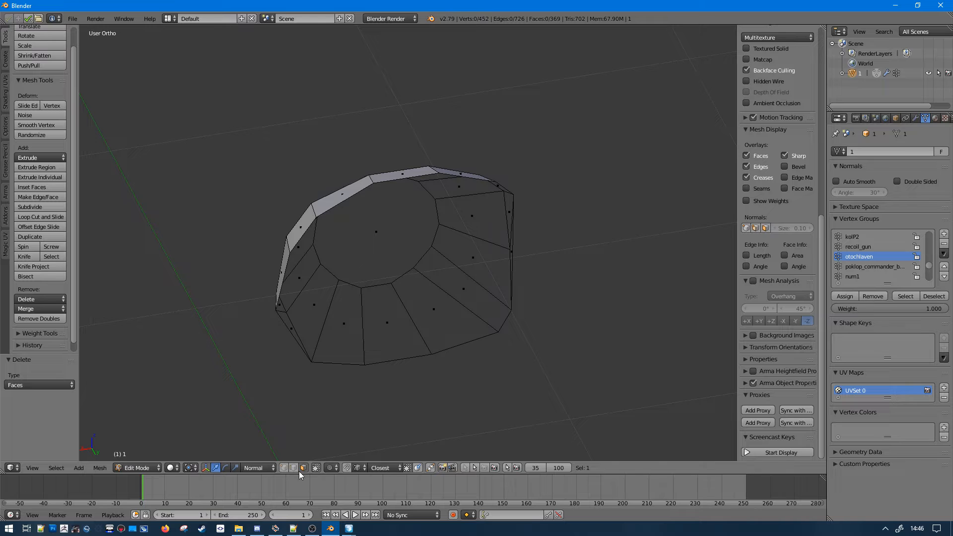
- Refill the body's opening with five faces bridging opposite rim edges, and bring back the full model
{"action": "right_click", "coordinate": [408, 354]}
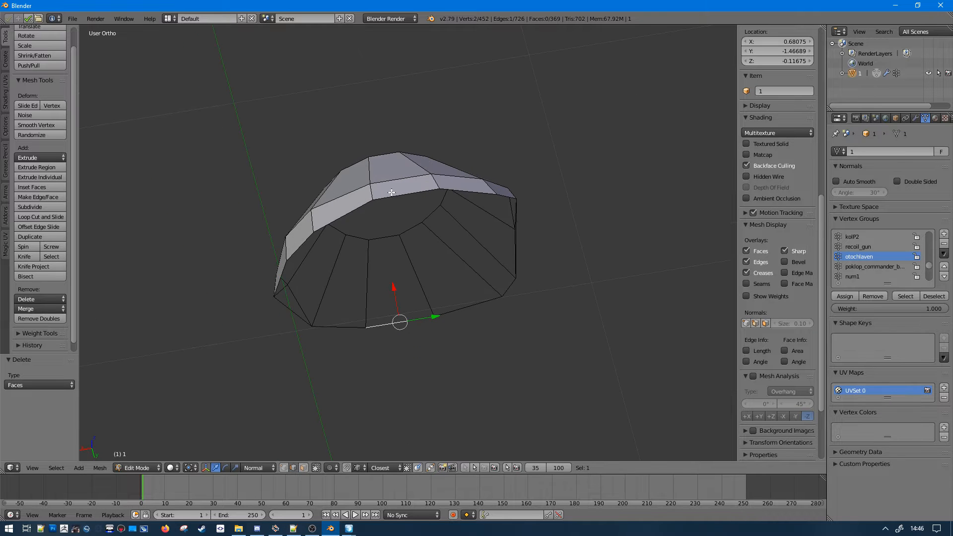
{"action": "key", "text": "f"}
{"action": "key", "text": "f"}
{"action": "middle_click_drag", "start_coordinate": [436, 258], "coordinate": [398, 235]}
{"action": "middle_click_drag", "start_coordinate": [453, 282], "coordinate": [416, 280]}
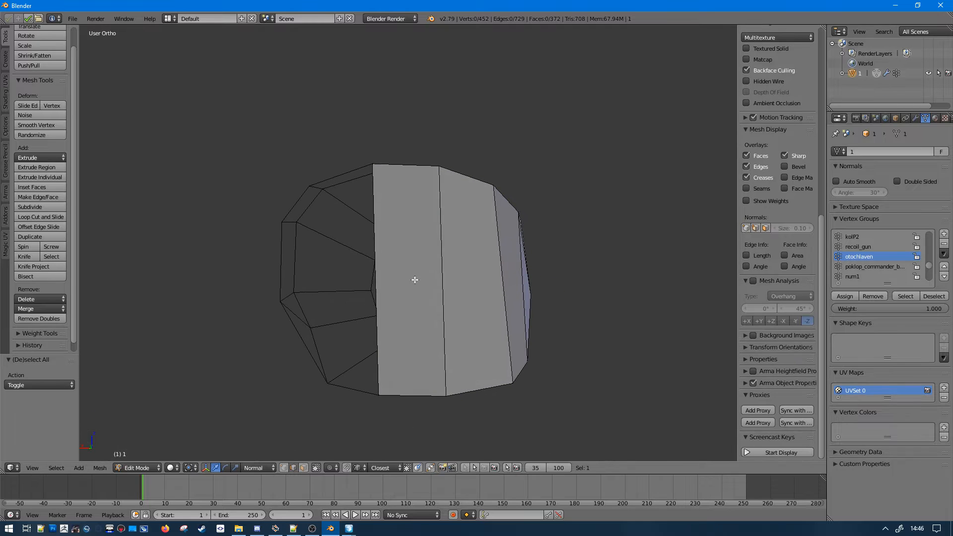
{"action": "key", "text": "f"}
{"action": "middle_click_drag", "start_coordinate": [305, 274], "coordinate": [586, 309]}
{"action": "key", "text": "a"}
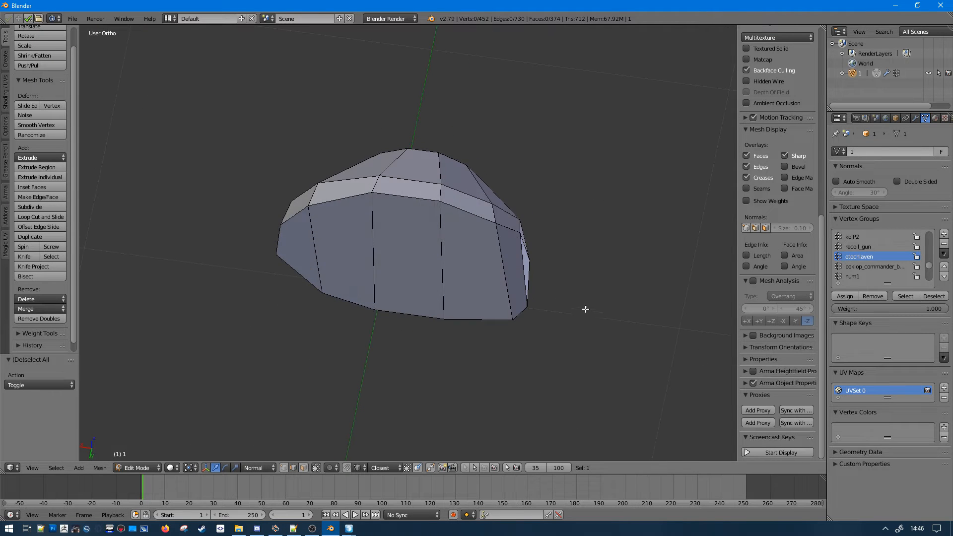
{"action": "key", "text": "KP_Divide"}
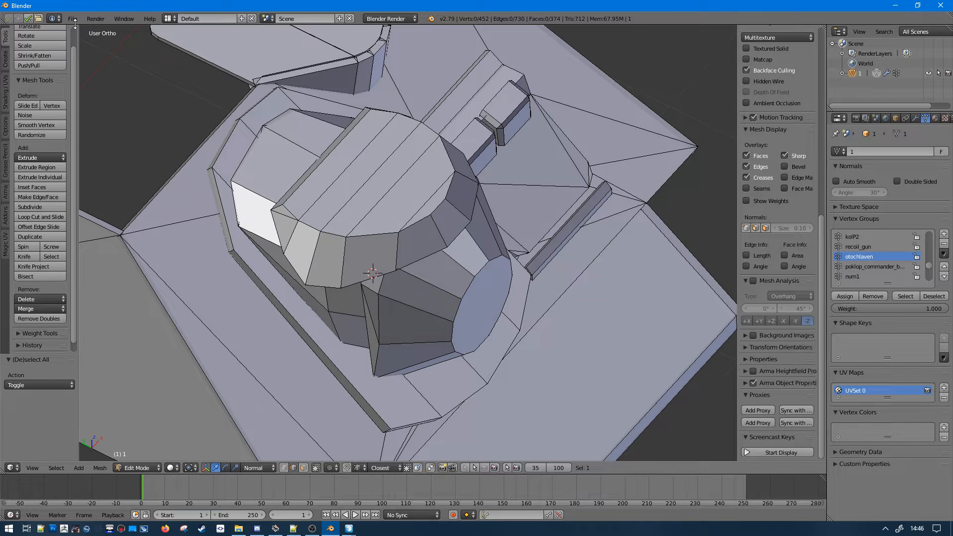
- Export the model as an Arma P3D over untitled.p3d in the Tanks_m folder, closing the open Object Builder window beforehand
{"action": "left_click", "coordinate": [73, 19]}
{"action": "mouse_move", "coordinate": [110, 218]}
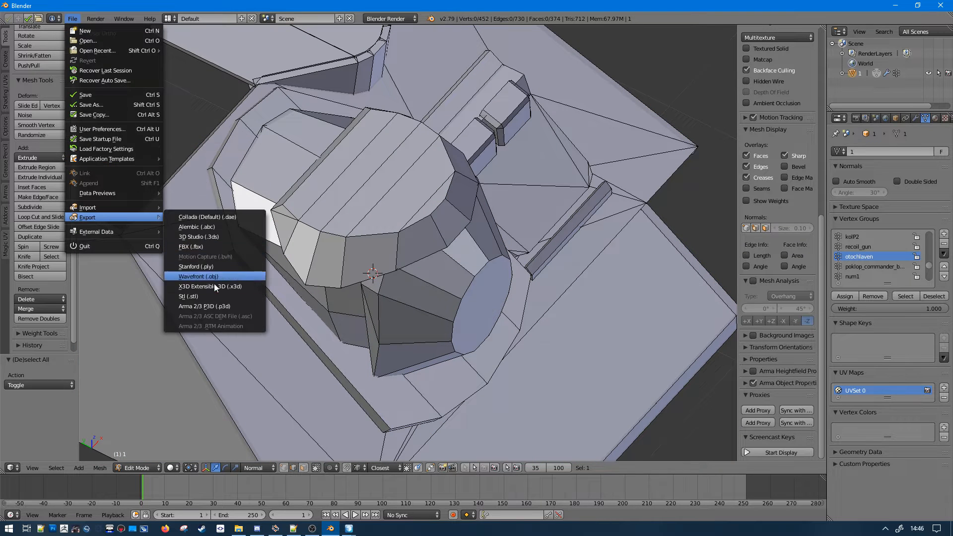
{"action": "left_click", "coordinate": [221, 302]}
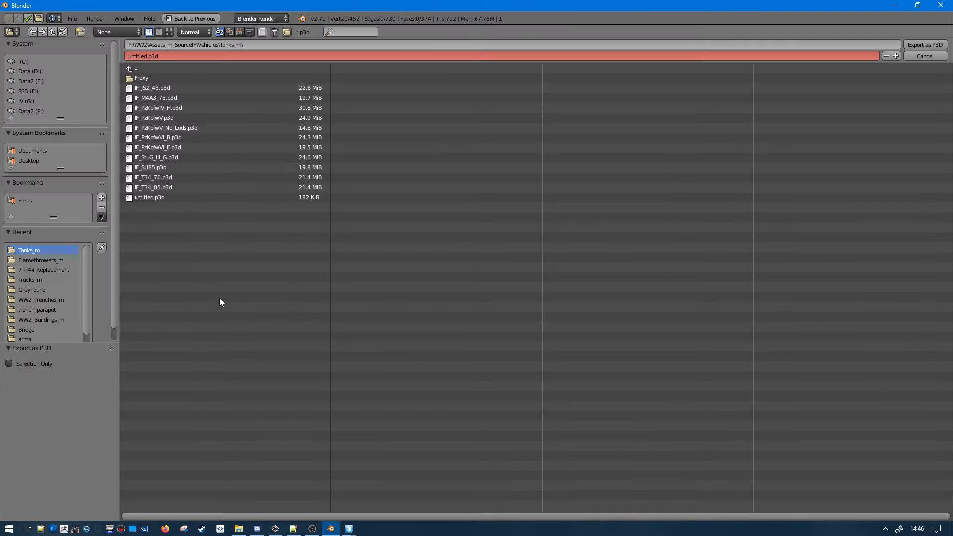
{"action": "right_click", "coordinate": [352, 533]}
{"action": "left_click", "coordinate": [356, 518]}
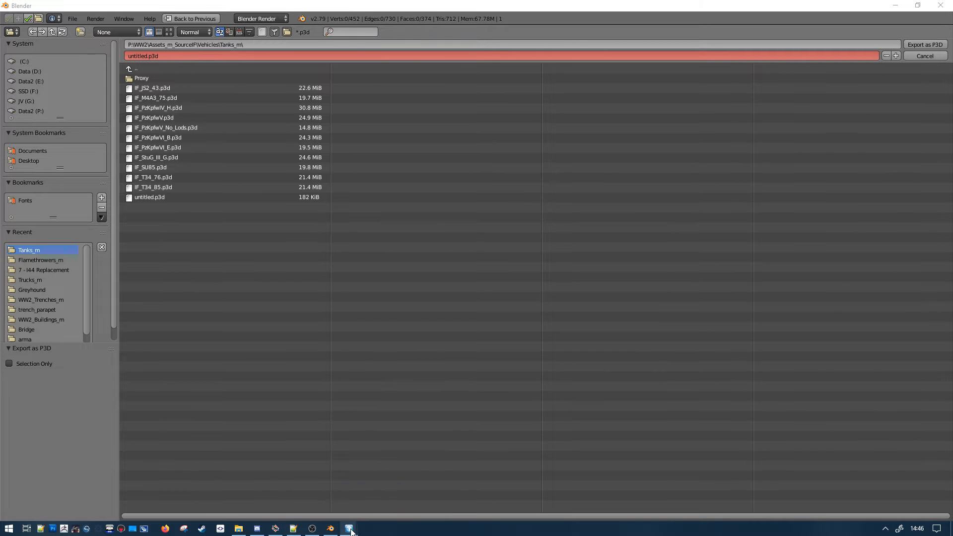
{"action": "left_click", "coordinate": [362, 504]}
{"action": "left_click", "coordinate": [501, 291]}
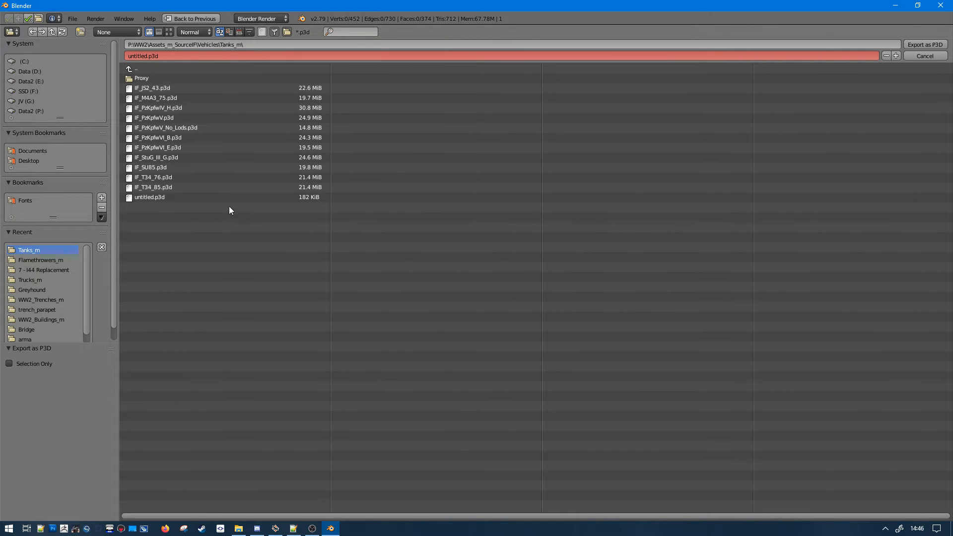
{"action": "double_click", "coordinate": [211, 197]}
- Minimize Blender and open untitled.p3d from the Tanks_m folder in Object Builder
{"action": "left_click", "coordinate": [894, 6]}
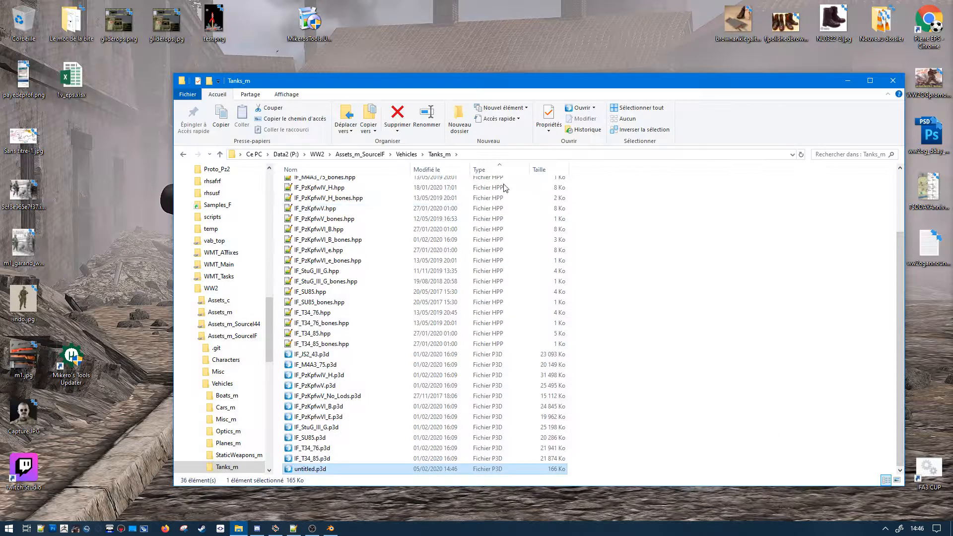
{"action": "left_click", "coordinate": [313, 507]}
{"action": "double_click", "coordinate": [322, 470]}
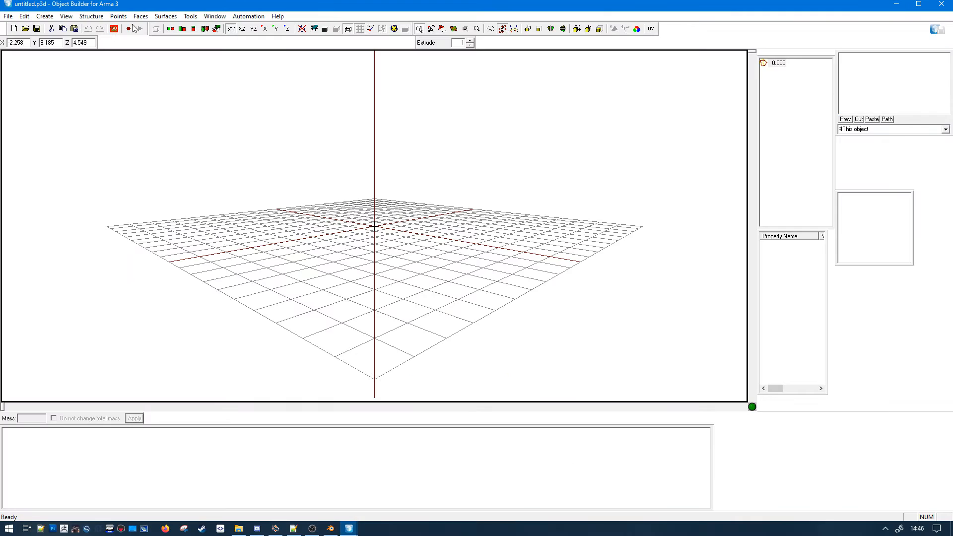
- Run Component Convex Hull on the exported model in Object Builder
{"action": "left_click", "coordinate": [92, 16]}
{"action": "mouse_move", "coordinate": [121, 86]}
{"action": "left_click", "coordinate": [208, 108]}
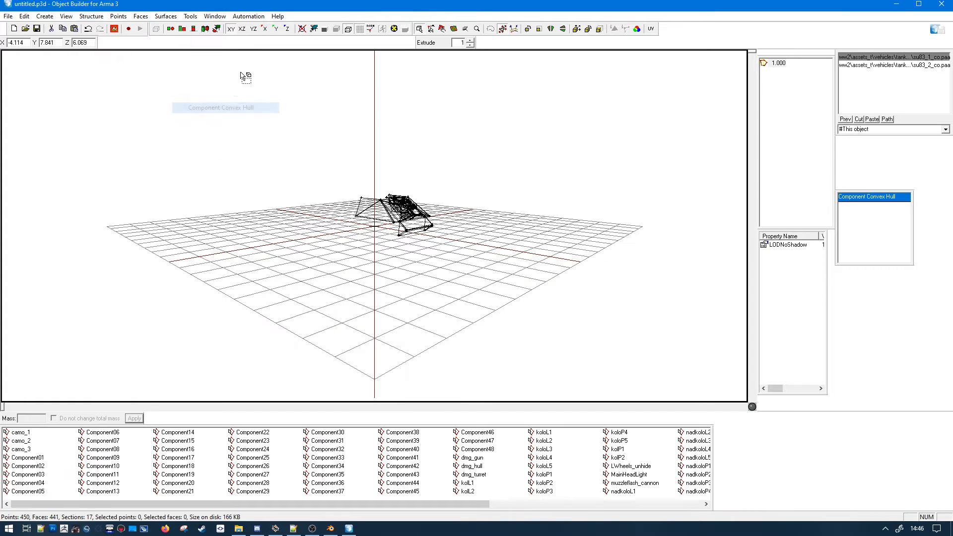
- Show the model as solid faces, apply Sharp Edges to the whole mesh, and display its wire edges
{"action": "left_click", "coordinate": [395, 30]}
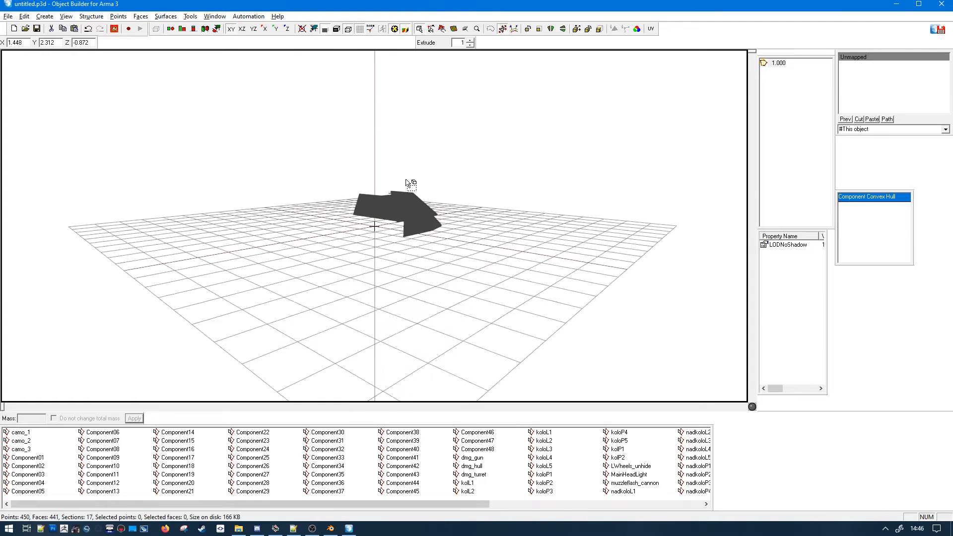
{"action": "scroll", "coordinate": [416, 207], "scroll_direction": "up", "scroll_amount": 3}
{"action": "middle_click_drag", "start_coordinate": [471, 204], "coordinate": [471, 204]}
{"action": "scroll", "coordinate": [472, 204], "scroll_direction": "up", "scroll_amount": 4}
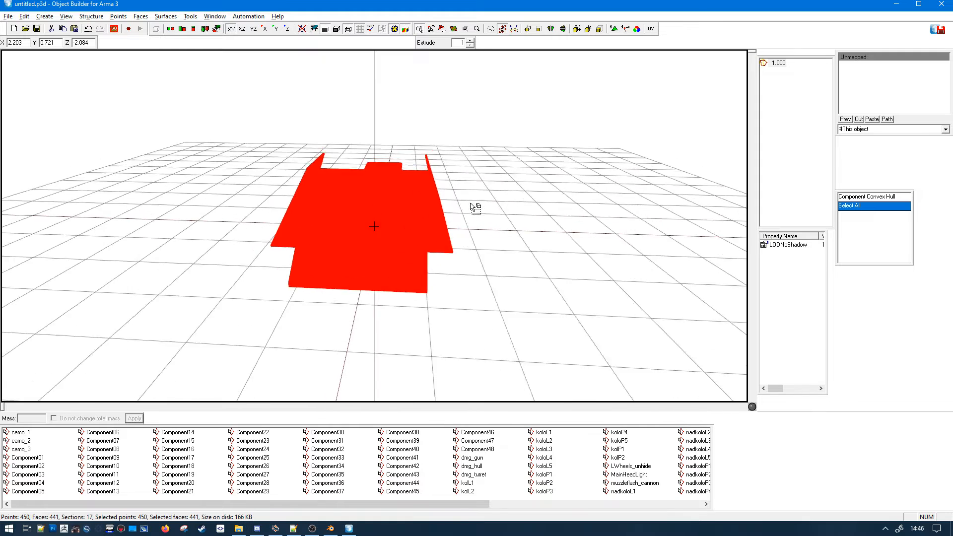
{"action": "key", "text": "u"}
{"action": "left_click", "coordinate": [480, 240]}
{"action": "middle_click_drag", "start_coordinate": [480, 238], "coordinate": [386, 189]}
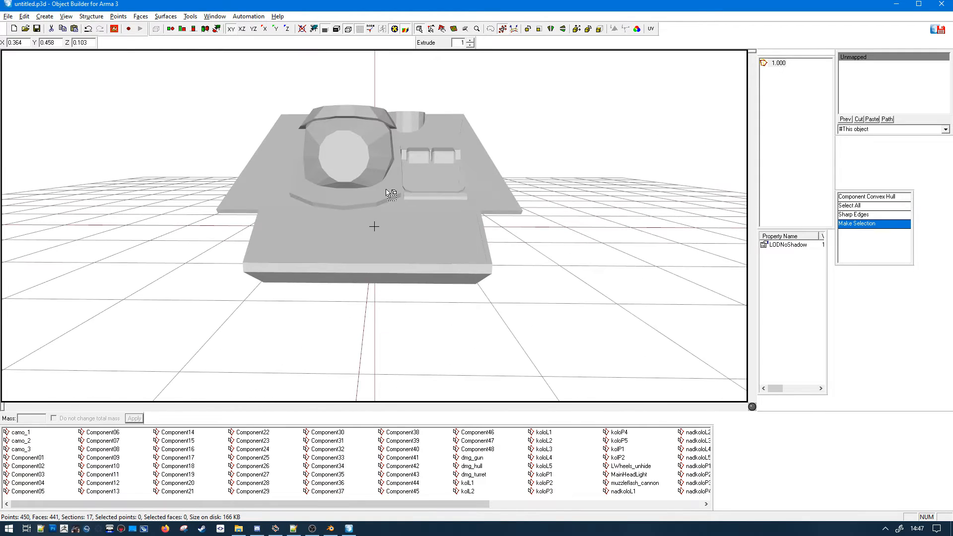
{"action": "left_click", "coordinate": [337, 29]}
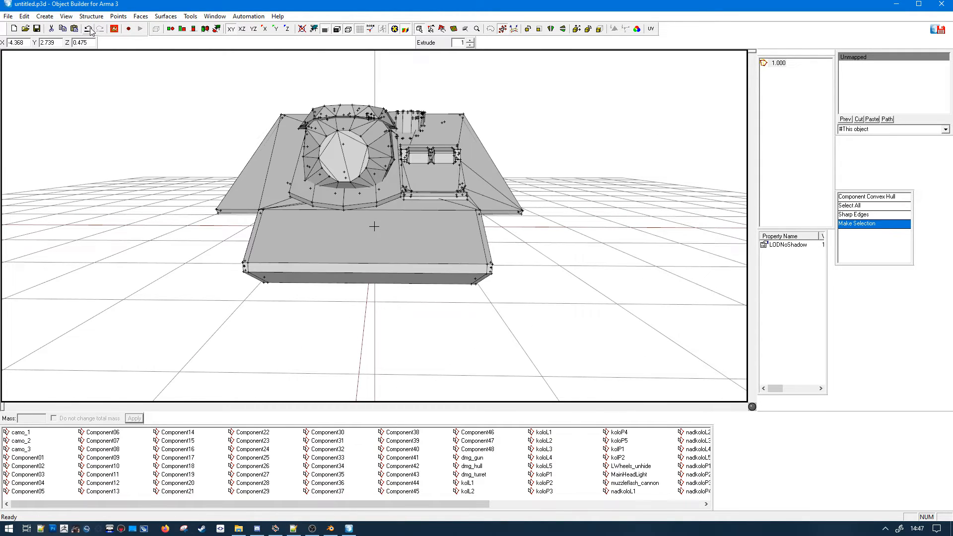
- Run Find Non-Closed on the model and examine the flagged points around the hatch corners and gun mantlet
{"action": "left_click", "coordinate": [83, 17]}
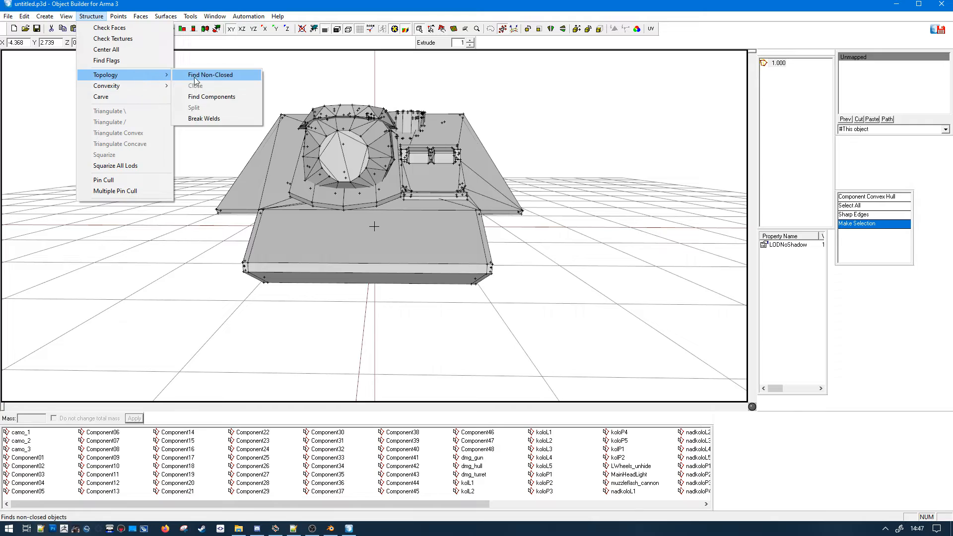
{"action": "left_click", "coordinate": [226, 74]}
{"action": "mouse_move", "coordinate": [336, 178]}
{"action": "middle_mouse_down"}
{"action": "mouse_move", "coordinate": [387, 212]}
{"action": "mouse_move", "coordinate": [373, 236]}
{"action": "mouse_move", "coordinate": [395, 244]}
{"action": "middle_mouse_up"}
{"action": "scroll", "coordinate": [383, 214], "scroll_direction": "up", "scroll_amount": 3}
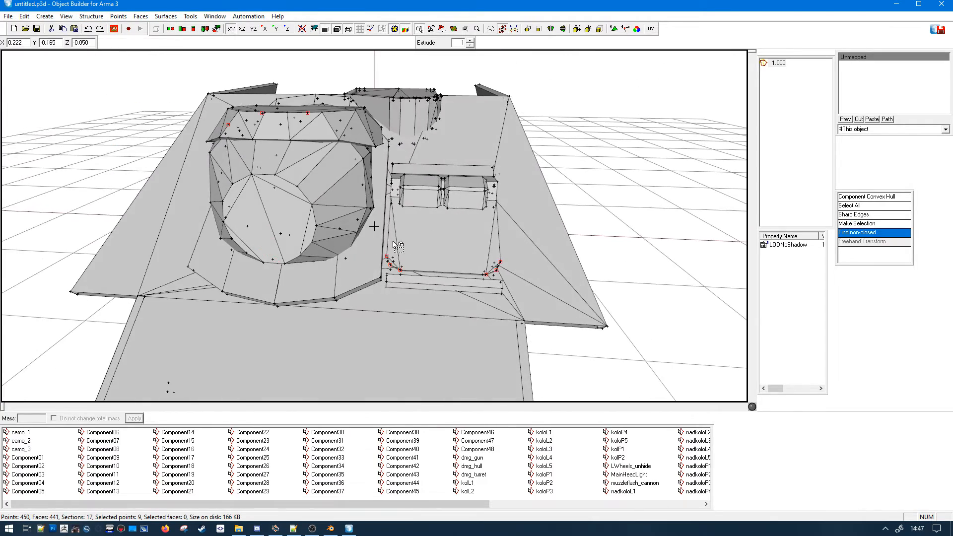
{"action": "scroll", "coordinate": [437, 246], "scroll_direction": "up", "scroll_amount": 6}
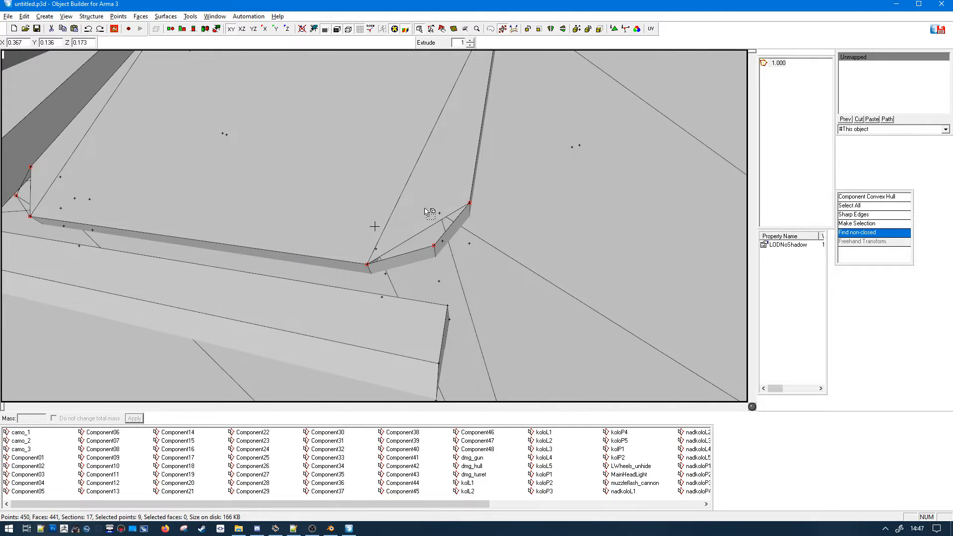
{"action": "scroll", "coordinate": [427, 212], "scroll_direction": "down", "scroll_amount": 8}
{"action": "scroll", "coordinate": [419, 212], "scroll_direction": "up", "scroll_amount": 3}
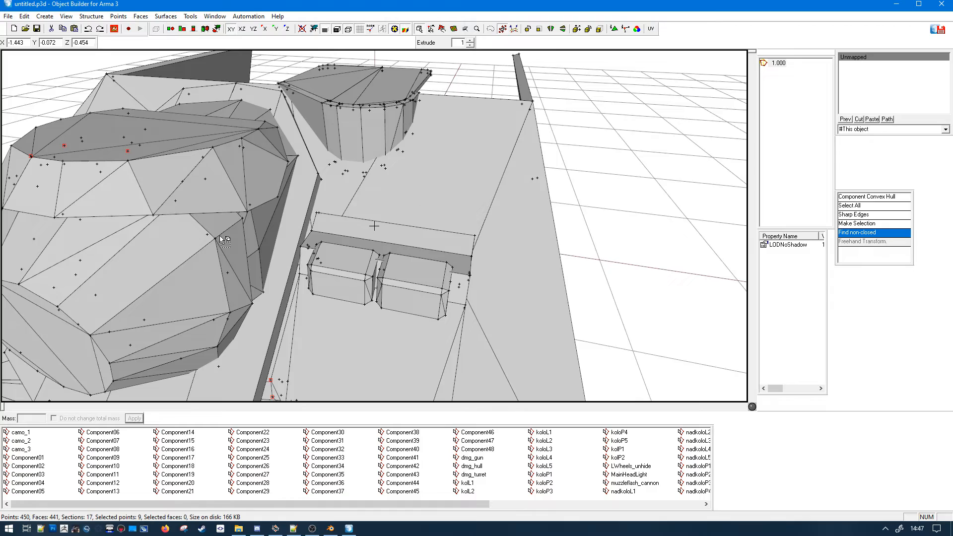
{"action": "middle_click_drag", "start_coordinate": [220, 239], "coordinate": [215, 225]}
- Move the two gun mantlet components away from the hull so they stand apart
{"action": "left_click", "coordinate": [496, 136]}
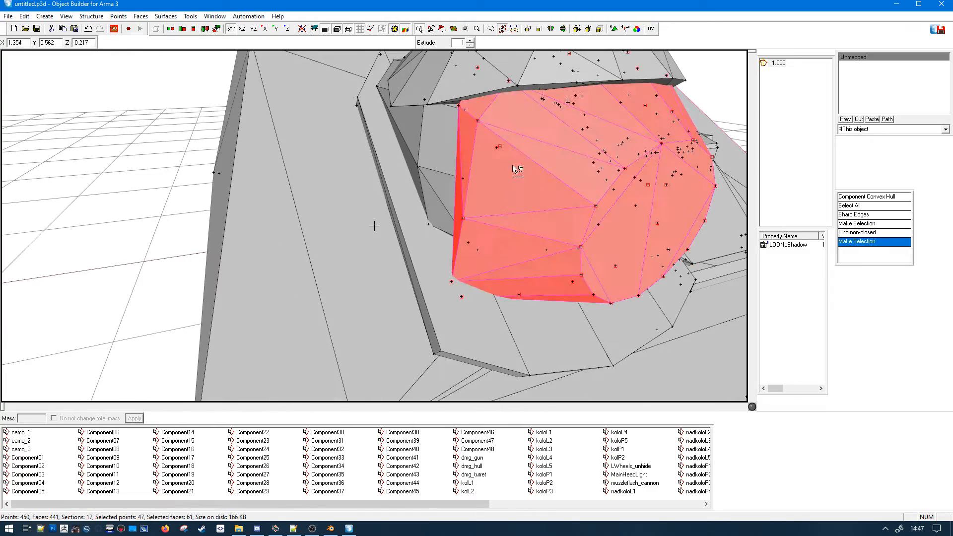
{"action": "middle_click_drag", "start_coordinate": [515, 166], "coordinate": [548, 235]}
{"action": "scroll", "coordinate": [610, 319], "scroll_direction": "down", "scroll_amount": 5}
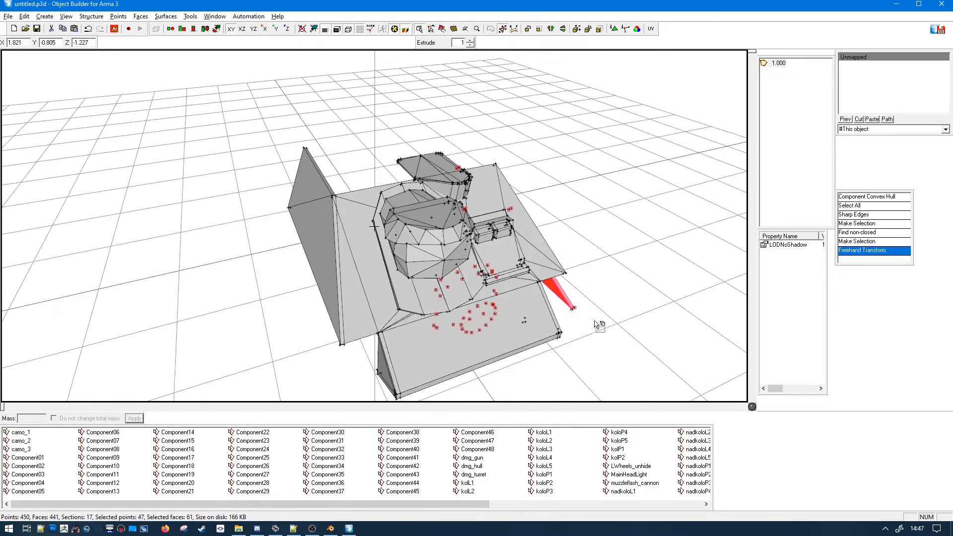
{"action": "left_click", "coordinate": [469, 331]}
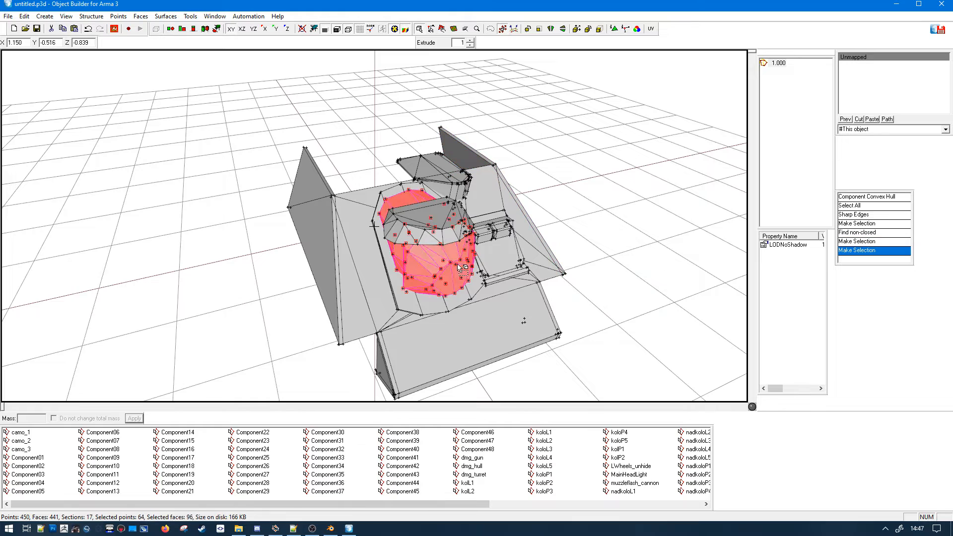
{"action": "mouse_move", "coordinate": [462, 272]}
{"action": "left_mouse_down"}
{"action": "mouse_move", "coordinate": [561, 206]}
{"action": "mouse_move", "coordinate": [642, 232]}
{"action": "left_mouse_up"}
{"action": "middle_click_drag", "start_coordinate": [563, 238], "coordinate": [520, 203]}
{"action": "scroll", "coordinate": [549, 192], "scroll_direction": "up", "scroll_amount": 3}
{"action": "scroll", "coordinate": [542, 195], "scroll_direction": "up", "scroll_amount": 5}
{"action": "scroll", "coordinate": [541, 196], "scroll_direction": "down", "scroll_amount": 5}
{"action": "scroll", "coordinate": [520, 203], "scroll_direction": "down", "scroll_amount": 3}
{"action": "middle_click_drag", "start_coordinate": [454, 326], "coordinate": [448, 321]}
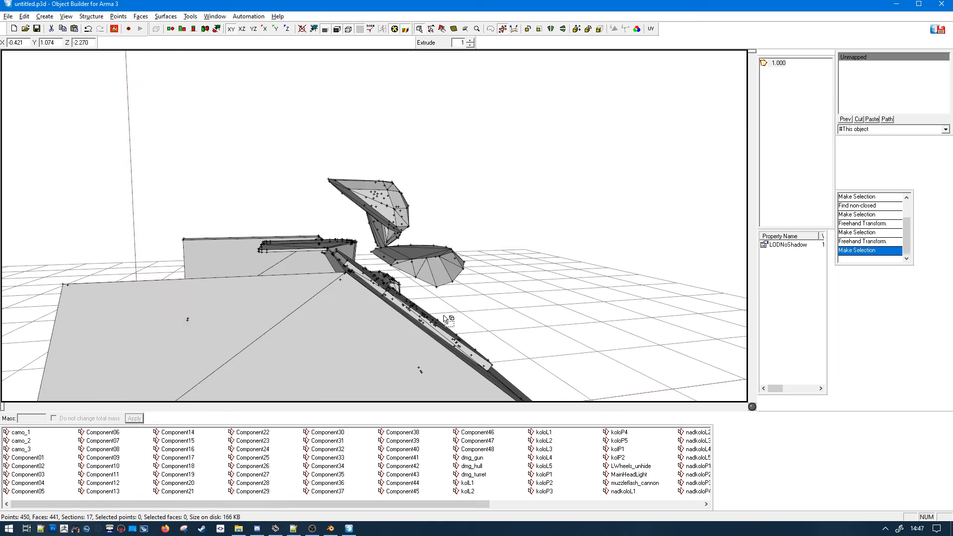
- Run Find Non-Closed again and examine which separated component carries the flagged points
{"action": "left_click", "coordinate": [90, 16]}
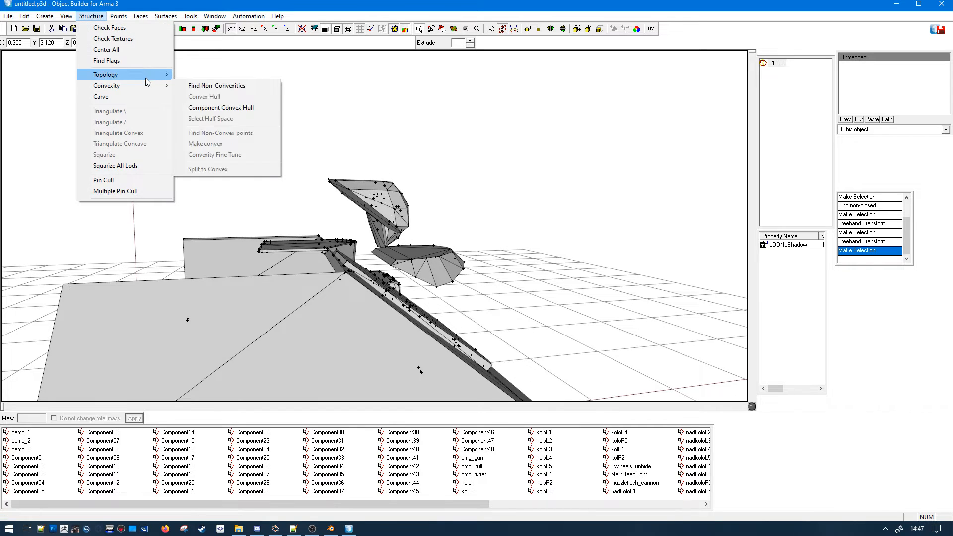
{"action": "mouse_move", "coordinate": [100, 73]}
{"action": "left_click", "coordinate": [224, 74]}
{"action": "middle_click_drag", "start_coordinate": [381, 264], "coordinate": [466, 320]}
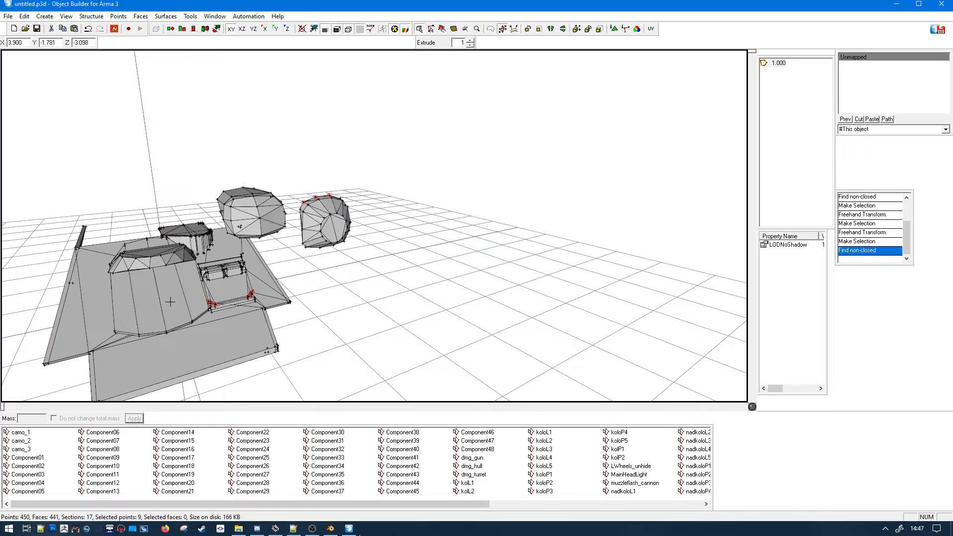
- Switch to Blender, rip the edge loops at both lower corners of the driver's hatch, and fill the resulting openings with faces
{"action": "left_click", "coordinate": [336, 529]}
{"action": "middle_click_drag", "start_coordinate": [445, 301], "coordinate": [417, 204]}
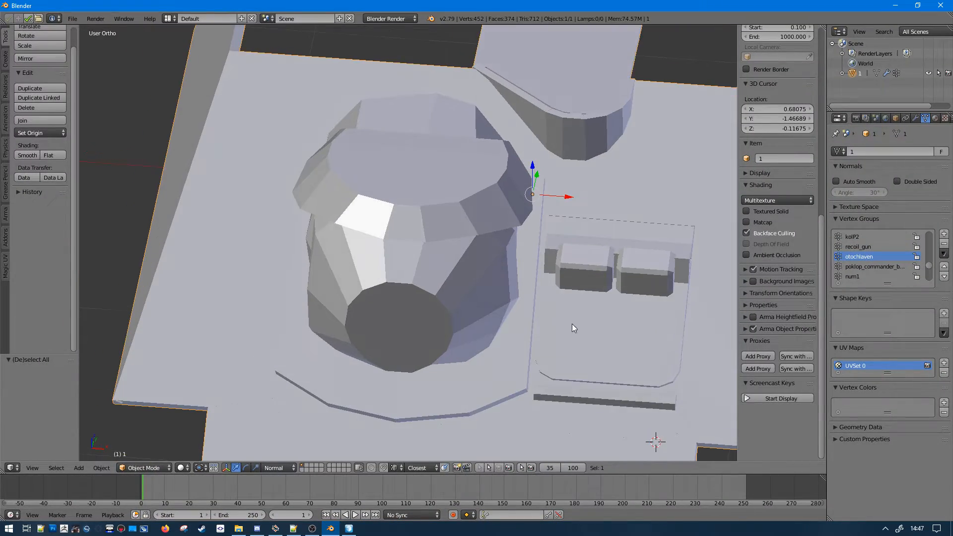
{"action": "scroll", "coordinate": [510, 233], "scroll_direction": "up", "scroll_amount": 2}
{"action": "key", "text": "Tab"}
{"action": "middle_click_drag", "start_coordinate": [576, 330], "coordinate": [452, 226], "text": "shift"}
{"action": "right_click", "coordinate": [467, 228], "text": "alt"}
{"action": "key", "text": "z"}
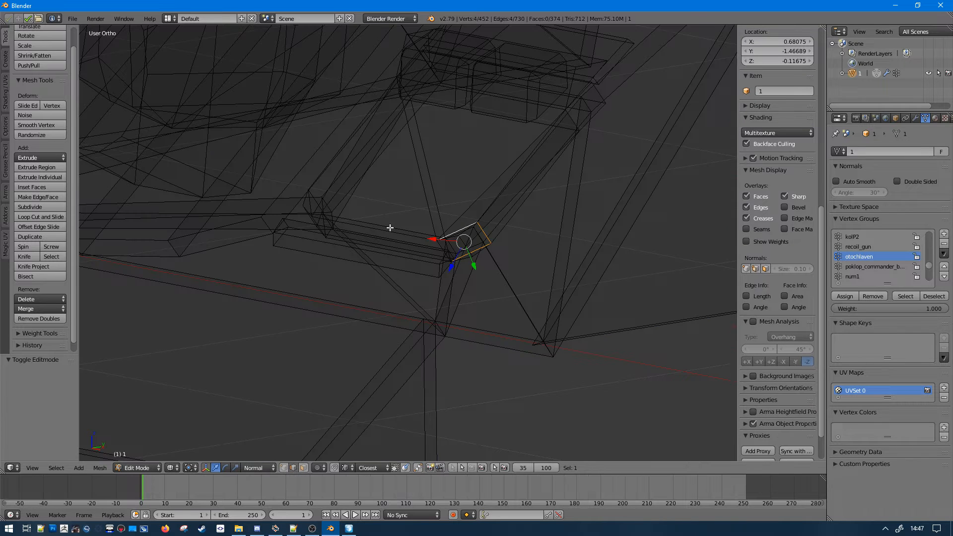
{"action": "mouse_move", "coordinate": [389, 228]}
{"action": "middle_mouse_down"}
{"action": "mouse_move", "coordinate": [442, 234]}
{"action": "mouse_move", "coordinate": [373, 236]}
{"action": "middle_mouse_up"}
{"action": "key", "text": "z"}
{"action": "key", "text": "v"}
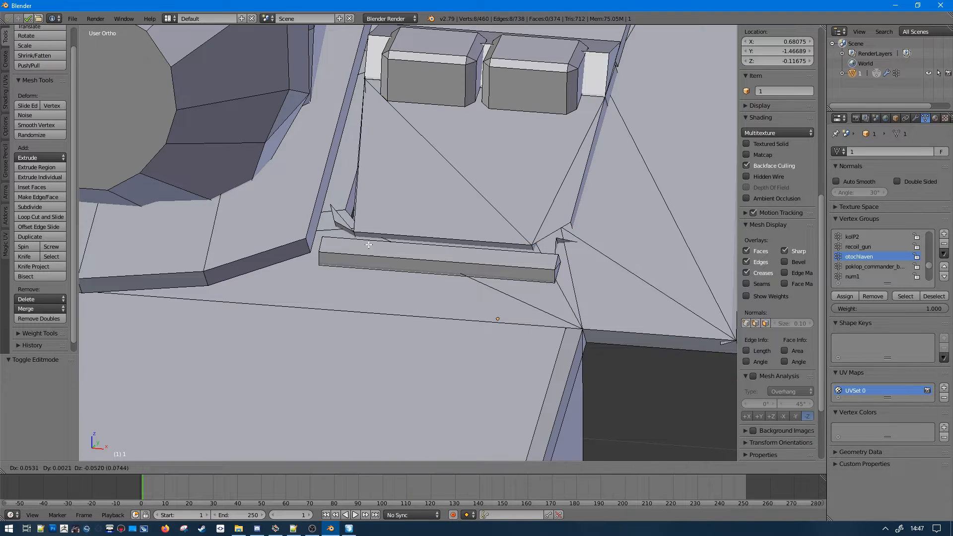
{"action": "right_click", "coordinate": [411, 200]}
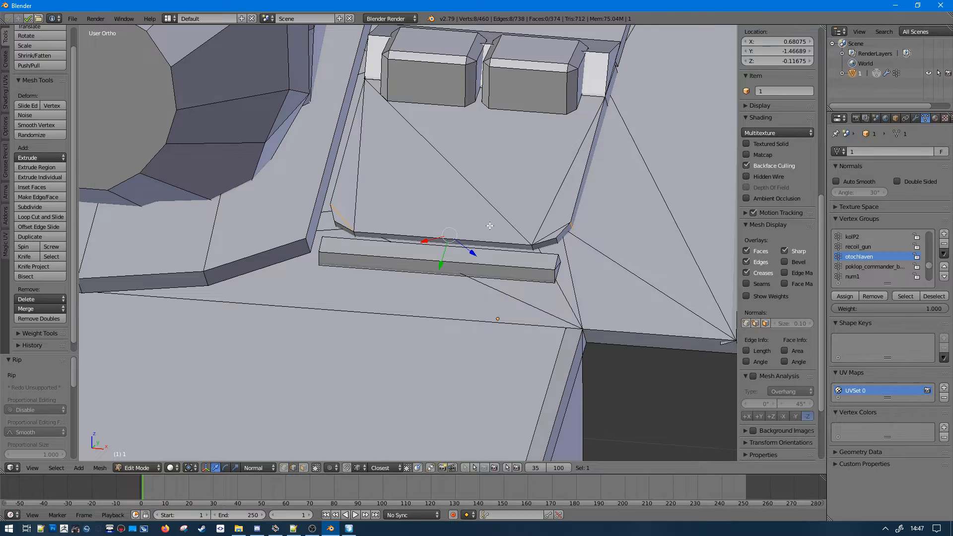
{"action": "key", "text": "z"}
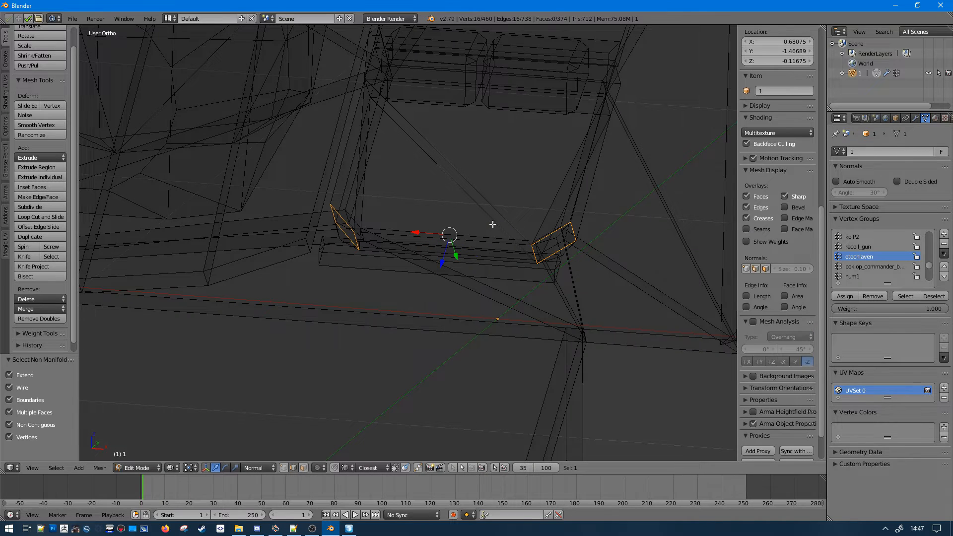
{"action": "scroll", "coordinate": [491, 225], "scroll_direction": "down", "scroll_amount": 5}
{"action": "key", "text": "a"}
{"action": "scroll", "coordinate": [489, 289], "scroll_direction": "up", "scroll_amount": 4}
{"action": "key", "text": "z"}
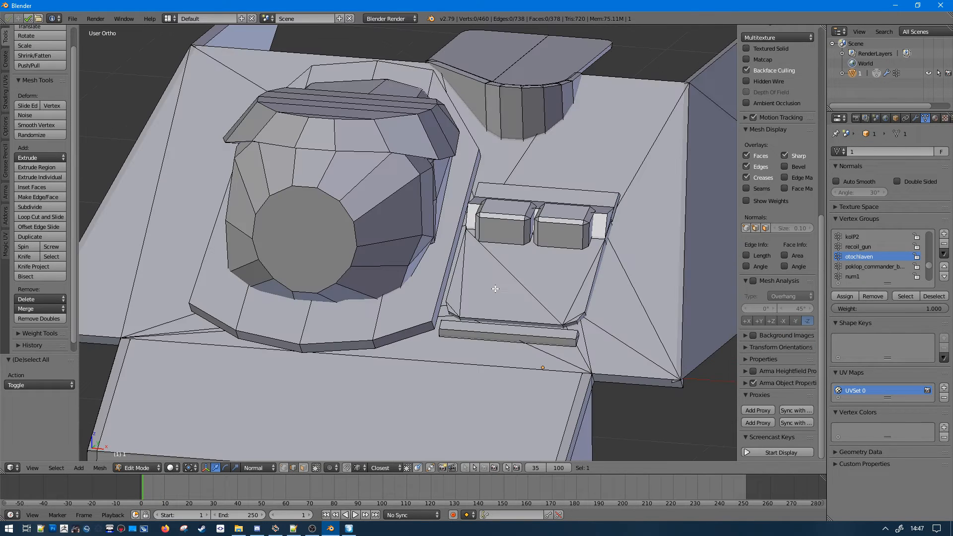
- Delete the faces of the separated wedge pieces at both lower corners of the hatch
{"action": "right_click", "coordinate": [582, 325]}
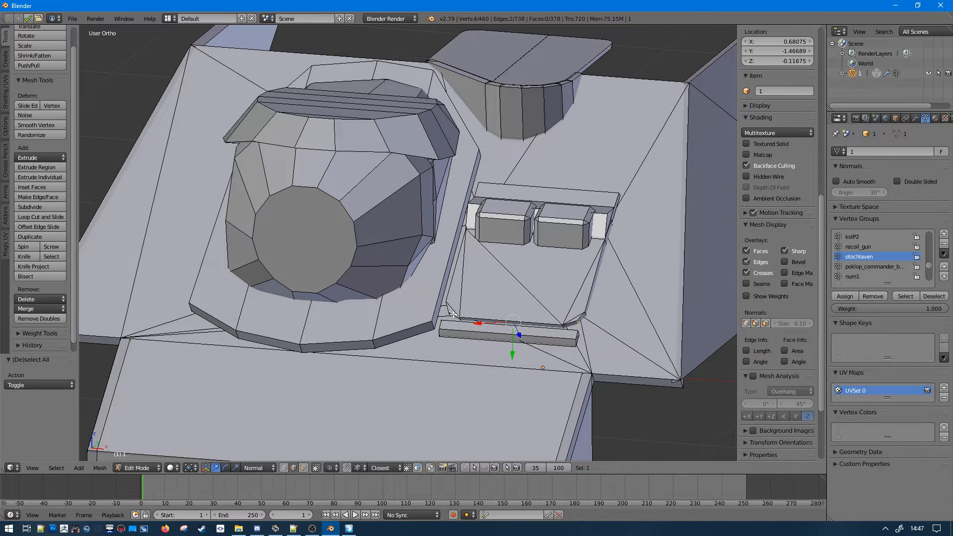
{"action": "key", "text": "ctrl+x"}
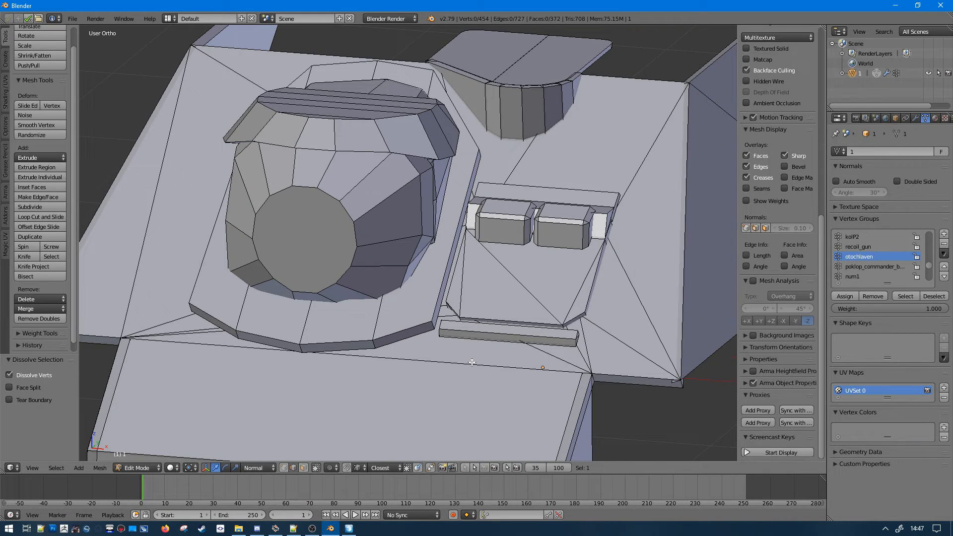
{"action": "key", "text": "ctrl+z"}
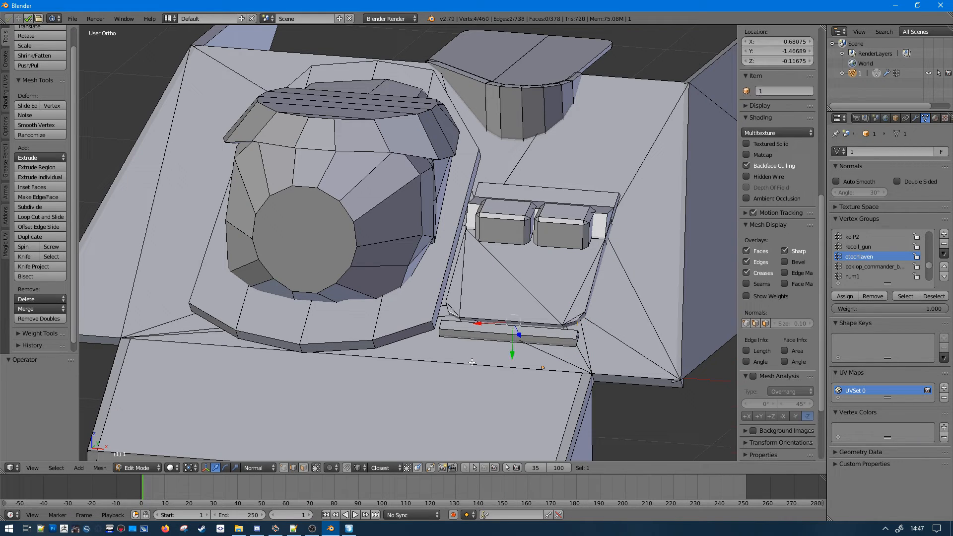
{"action": "key", "text": "z"}
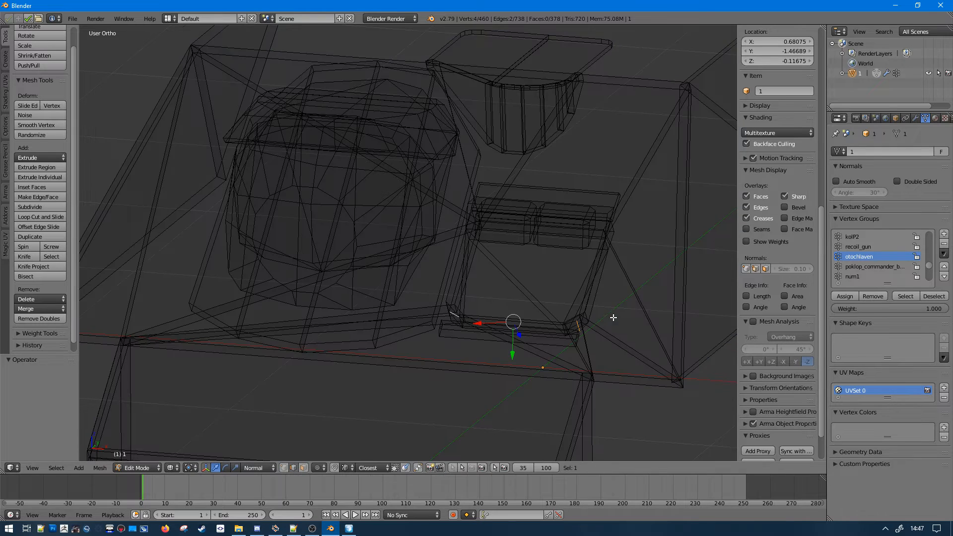
{"action": "scroll", "coordinate": [541, 259], "scroll_direction": "up", "scroll_amount": 1}
{"action": "middle_click_drag", "start_coordinate": [527, 238], "coordinate": [541, 310]}
{"action": "scroll", "coordinate": [540, 310], "scroll_direction": "up", "scroll_amount": 2}
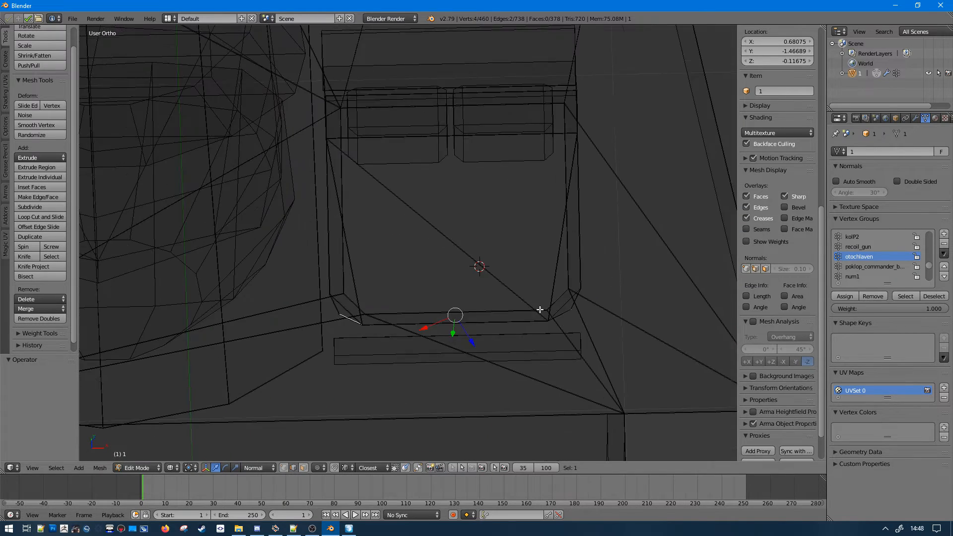
{"action": "key", "text": "z"}
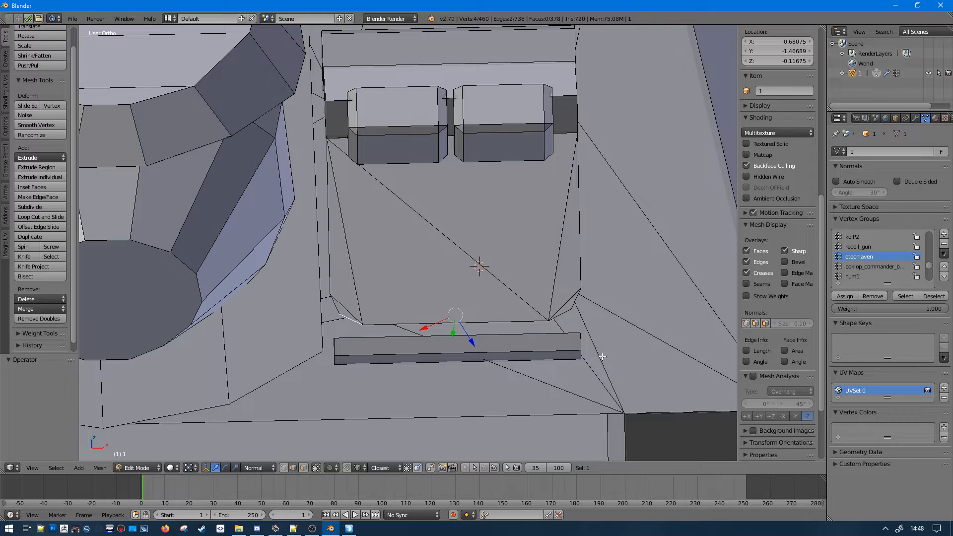
{"action": "key", "text": "x"}
{"action": "left_click", "coordinate": [602, 356]}
{"action": "key", "text": "z"}
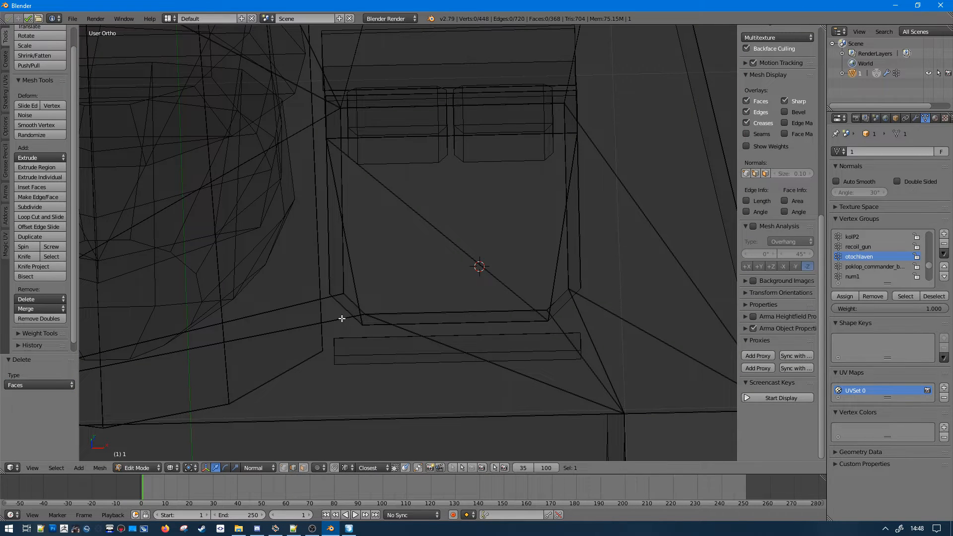
{"action": "key", "text": "z"}
- Isolate the front gun mantlet component by hiding the rest of the mesh
{"action": "mouse_move", "coordinate": [580, 312]}
{"action": "middle_mouse_down"}
{"action": "mouse_move", "coordinate": [489, 291]}
{"action": "mouse_move", "coordinate": [368, 232]}
{"action": "mouse_move", "coordinate": [332, 238]}
{"action": "mouse_move", "coordinate": [322, 273]}
{"action": "mouse_move", "coordinate": [270, 276]}
{"action": "mouse_move", "coordinate": [293, 264]}
{"action": "mouse_move", "coordinate": [367, 169]}
{"action": "middle_mouse_up"}
{"action": "right_click", "coordinate": [367, 169]}
{"action": "key", "text": "ctrl+l"}
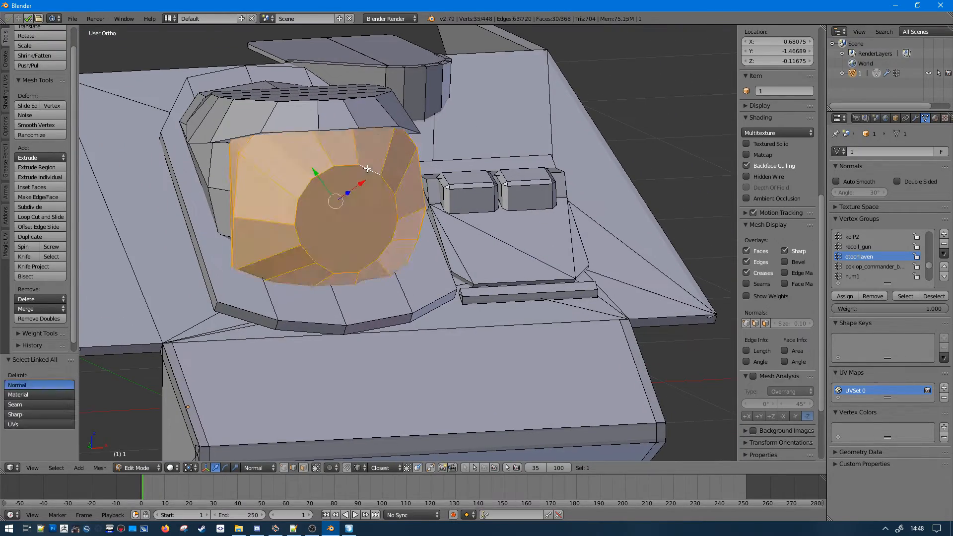
{"action": "key", "text": "ctrl+i"}
{"action": "key", "text": "h"}
{"action": "middle_click_drag", "start_coordinate": [397, 117], "coordinate": [551, 233]}
{"action": "right_click", "coordinate": [530, 159], "text": "alt"}
{"action": "middle_click_drag", "start_coordinate": [529, 159], "coordinate": [308, 147]}
{"action": "key", "text": "a"}
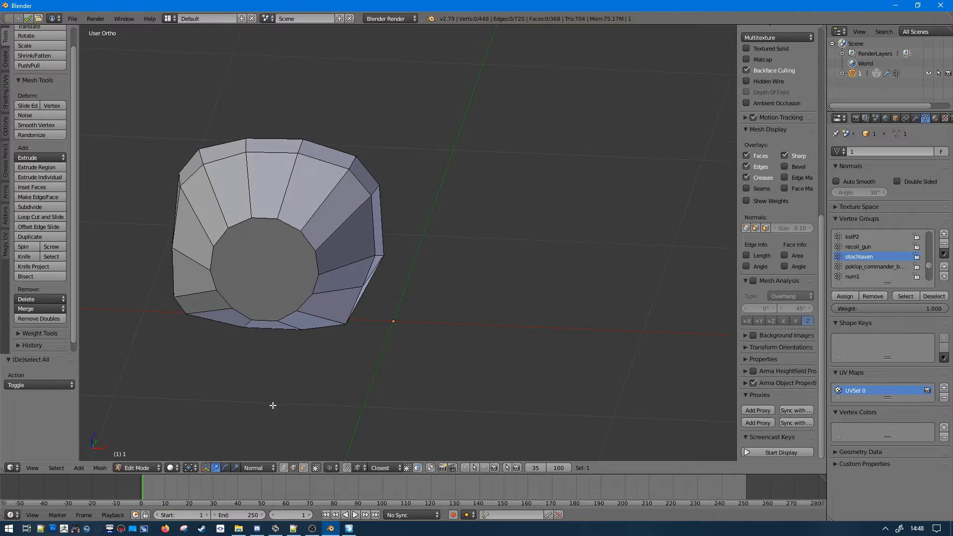
- Delete the mantlet component's round front face and refill the opening with strip faces bridging opposite rim edges
{"action": "right_click", "coordinate": [261, 276]}
{"action": "key", "text": "x"}
{"action": "left_click", "coordinate": [278, 300]}
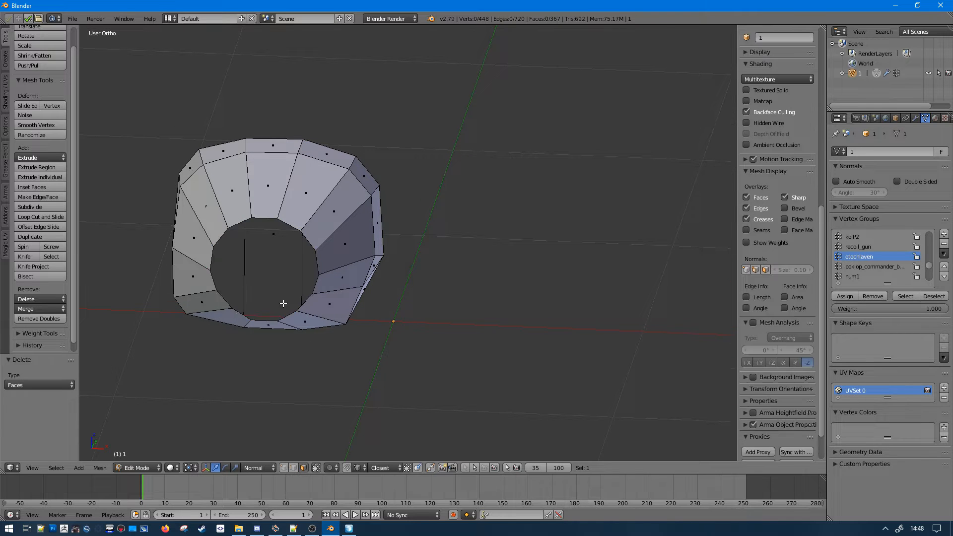
{"action": "right_click", "coordinate": [264, 325]}
{"action": "key", "text": "a"}
{"action": "right_click", "coordinate": [279, 252]}
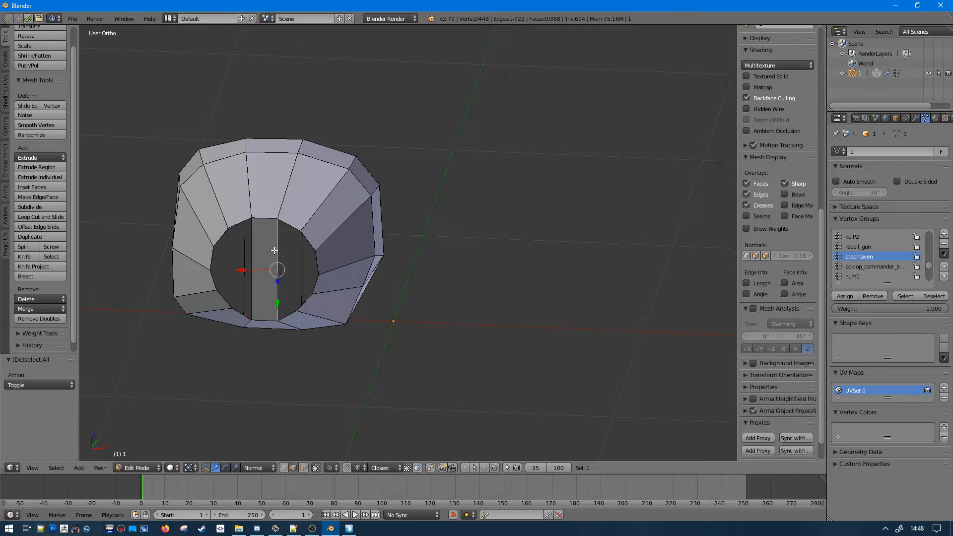
{"action": "key", "text": "f"}
{"action": "key", "text": "f"}
{"action": "key", "text": "f"}
{"action": "key", "text": "a"}
{"action": "right_click", "coordinate": [261, 250]}
{"action": "key", "text": "f"}
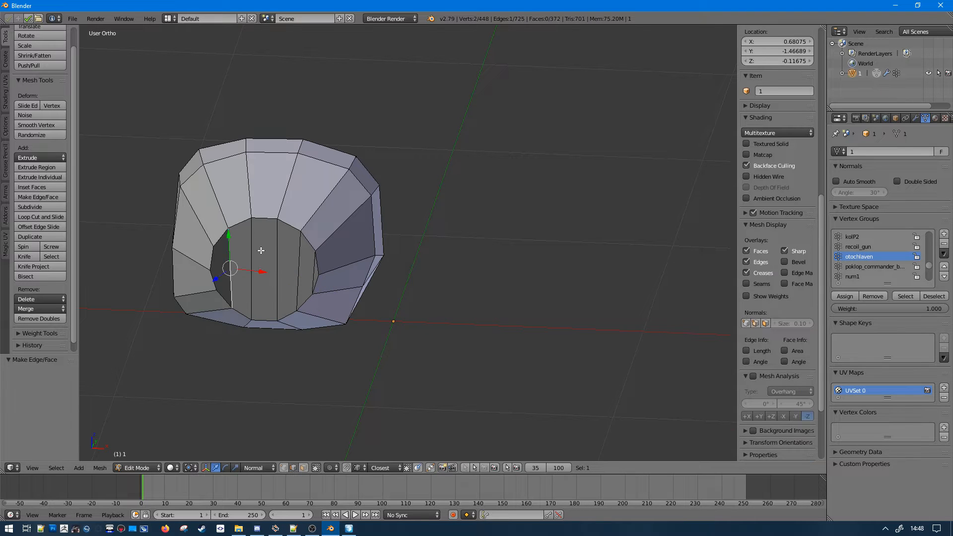
{"action": "key", "text": "f"}
{"action": "key", "text": "f"}
{"action": "key", "text": "a"}
{"action": "right_click", "coordinate": [253, 235], "text": "alt"}
{"action": "scroll", "coordinate": [253, 235], "scroll_direction": "down", "scroll_amount": 1}
{"action": "middle_click_drag", "start_coordinate": [329, 238], "coordinate": [494, 259]}
{"action": "right_click", "coordinate": [346, 220], "text": "alt+shift"}
{"action": "key", "text": "a"}
- Knife-cut across the strip faces on the back of the mantlet component, between corner vertices on its opposite sides
{"action": "scroll", "coordinate": [422, 211], "scroll_direction": "up", "scroll_amount": 2}
{"action": "middle_click_drag", "start_coordinate": [422, 344], "coordinate": [699, 298]}
{"action": "key", "text": "Escape"}
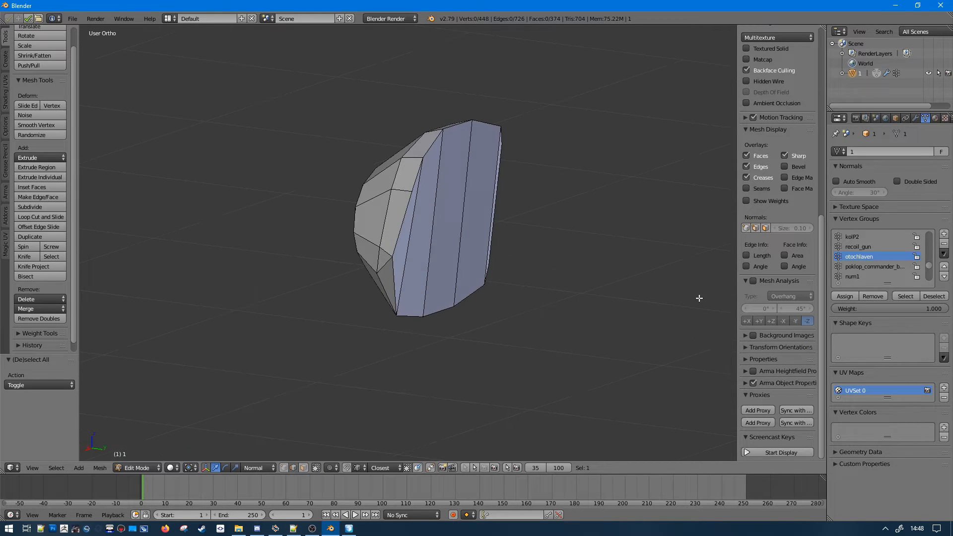
{"action": "left_click", "coordinate": [395, 254]}
{"action": "middle_click_drag", "start_coordinate": [395, 255], "coordinate": [590, 240]}
{"action": "middle_click_drag", "start_coordinate": [649, 252], "coordinate": [573, 260]}
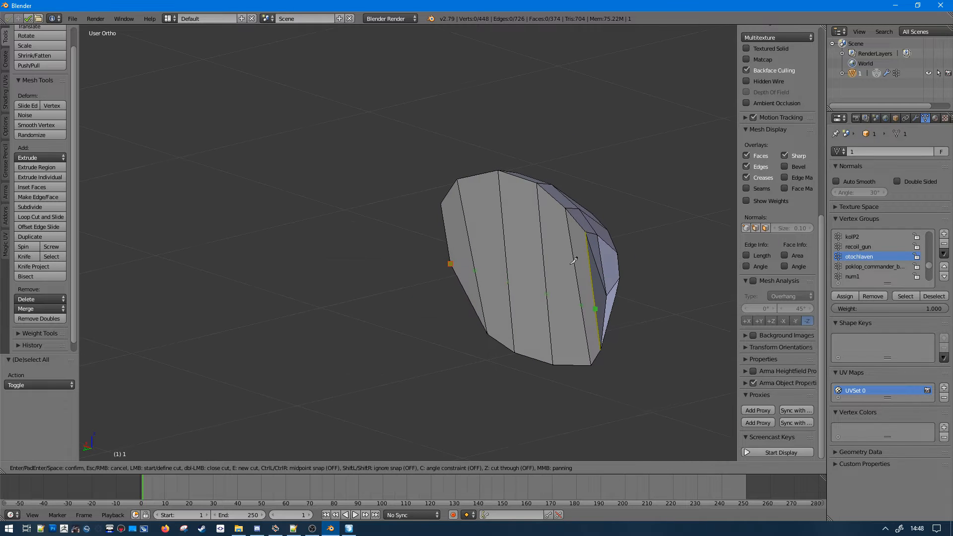
{"action": "left_click", "coordinate": [607, 295]}
{"action": "middle_click_drag", "start_coordinate": [607, 295], "coordinate": [558, 277]}
{"action": "key", "text": "Return"}
{"action": "key", "text": "a"}
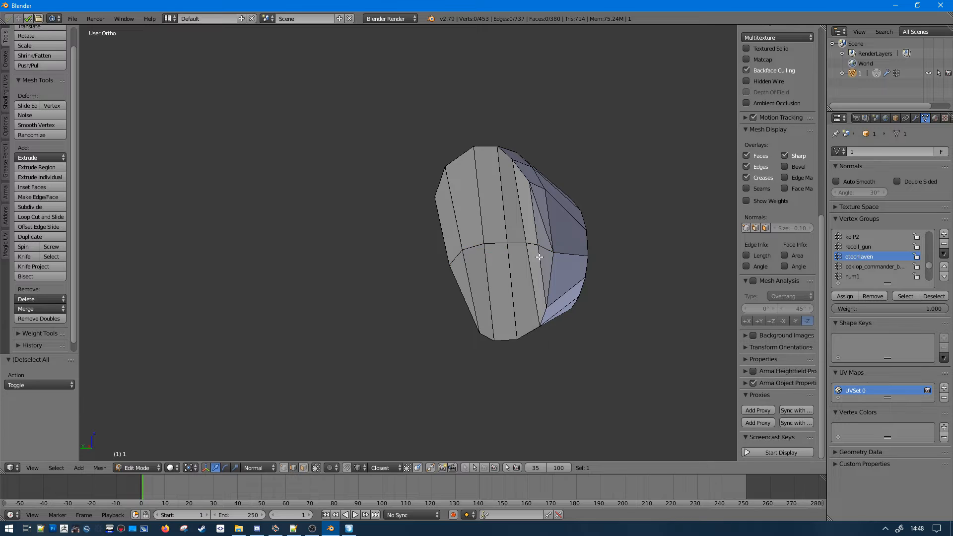
- Export the repaired vehicle model as P3D, overwriting untitled.p3d in the Tanks_m folder
{"action": "middle_click_drag", "start_coordinate": [688, 331], "coordinate": [394, 241]}
{"action": "right_click", "coordinate": [454, 239], "text": "alt"}
{"action": "key", "text": "a"}
{"action": "left_click", "coordinate": [73, 18]}
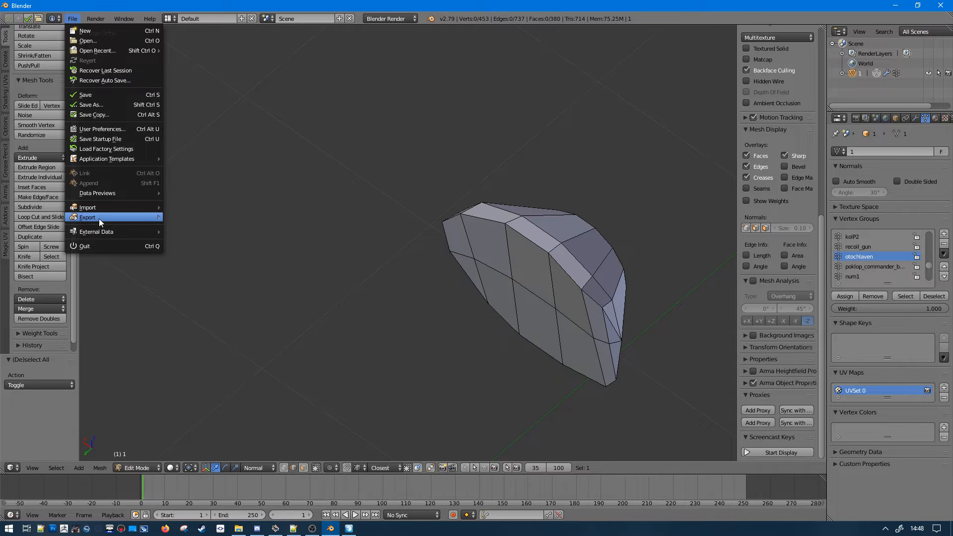
{"action": "mouse_move", "coordinate": [99, 219]}
{"action": "left_click", "coordinate": [204, 301]}
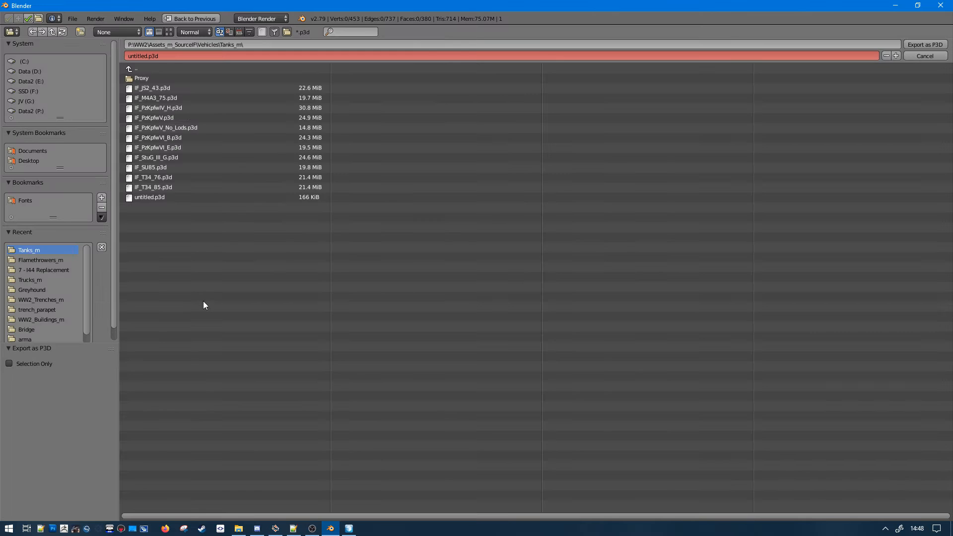
{"action": "double_click", "coordinate": [149, 197]}
- Close the outdated model in Object Builder without saving and reopen the newly exported untitled.p3d from the Tanks_m folder
{"action": "left_click", "coordinate": [349, 528]}
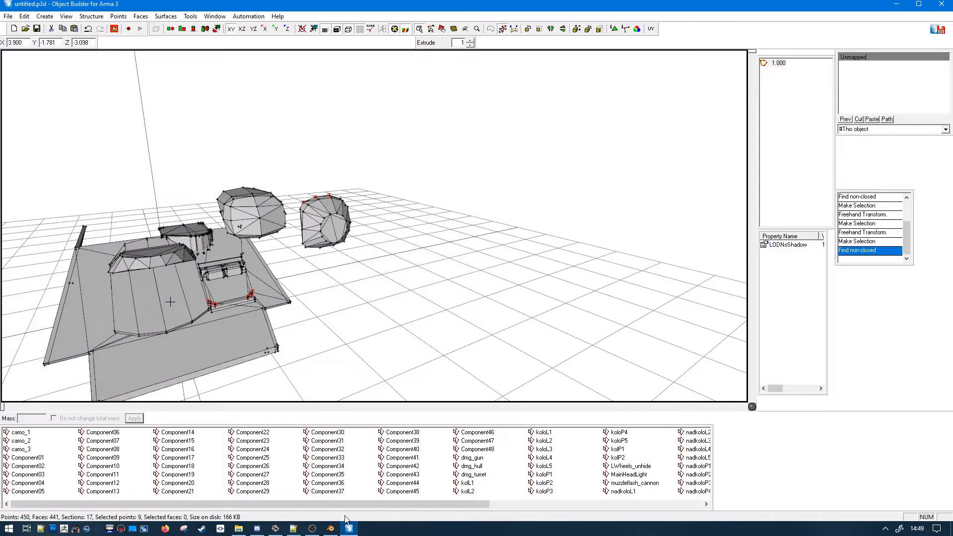
{"action": "left_click", "coordinate": [946, 4]}
{"action": "left_click", "coordinate": [504, 287]}
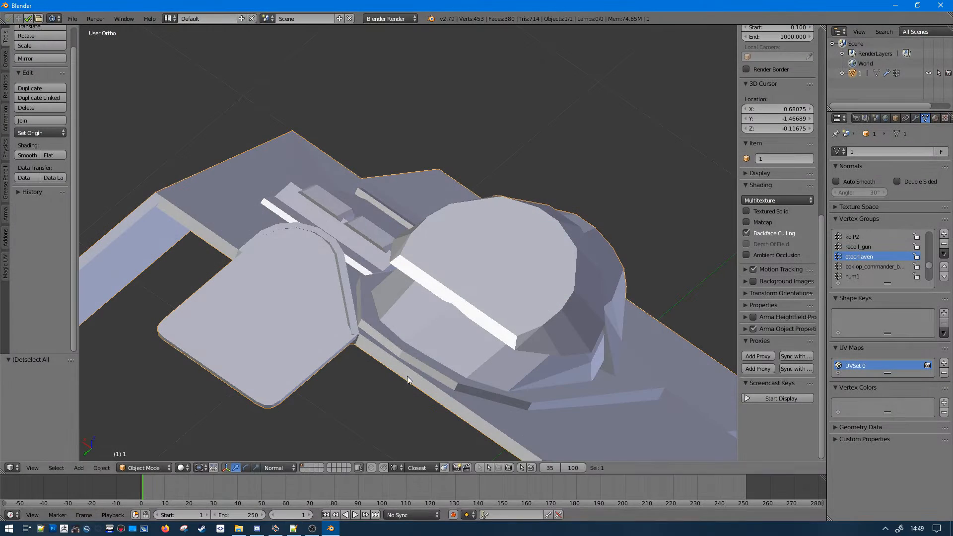
{"action": "left_click", "coordinate": [298, 530]}
{"action": "double_click", "coordinate": [318, 469]}
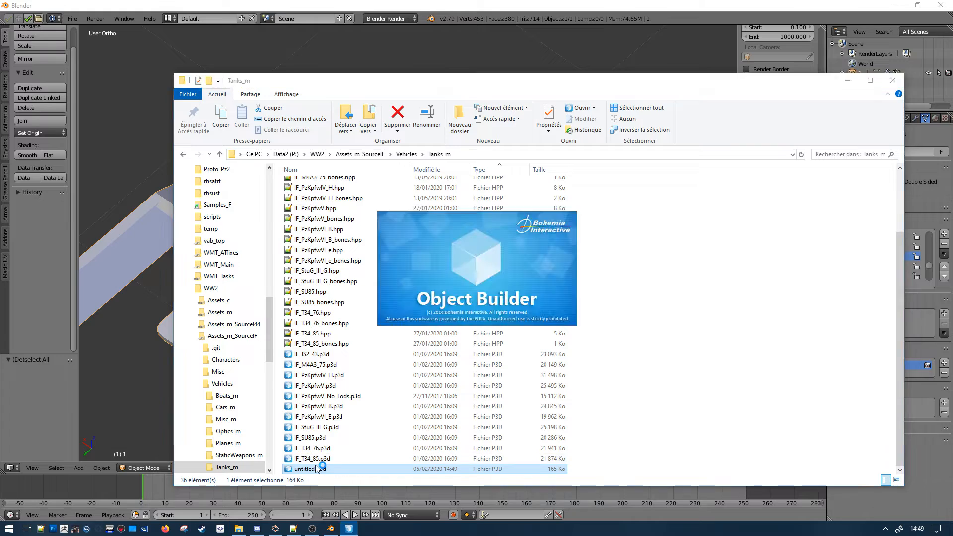
- Generate component convex hulls for the whole model and find its non-closed components
{"action": "left_click", "coordinate": [94, 18]}
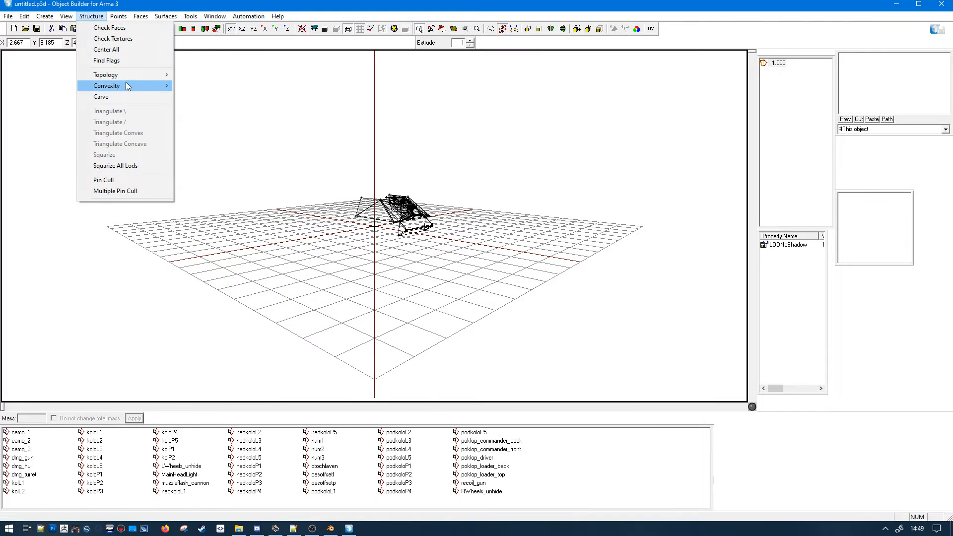
{"action": "mouse_move", "coordinate": [127, 87]}
{"action": "left_click", "coordinate": [223, 103]}
{"action": "scroll", "coordinate": [291, 123], "scroll_direction": "up", "scroll_amount": 2}
{"action": "left_click", "coordinate": [91, 17]}
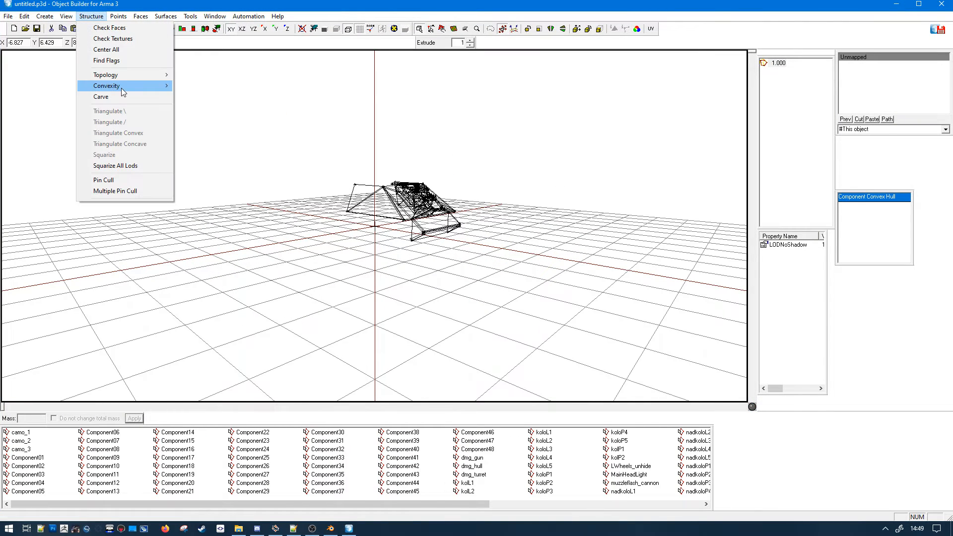
{"action": "left_click", "coordinate": [201, 75]}
{"action": "scroll", "coordinate": [411, 149], "scroll_direction": "up", "scroll_amount": 3}
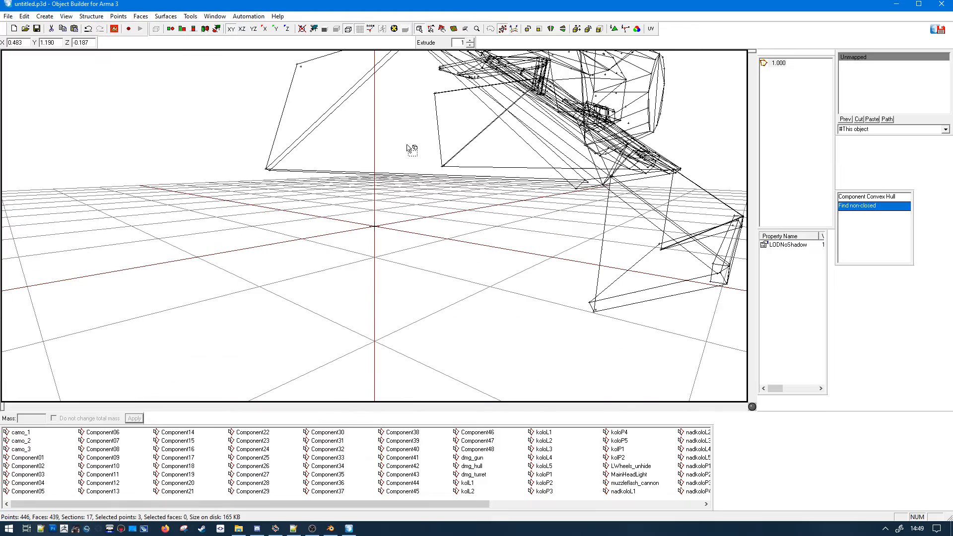
{"action": "scroll", "coordinate": [575, 128], "scroll_direction": "down", "scroll_amount": 4}
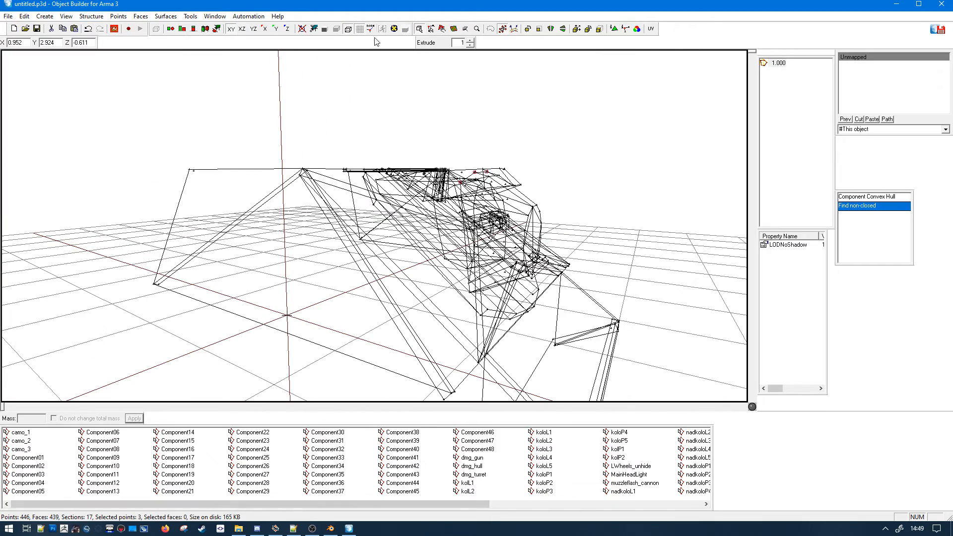
- Display the model with solid faces and sharp edges, and isolate the front mantlet hull by hiding everything else
{"action": "left_click", "coordinate": [394, 31]}
{"action": "left_click", "coordinate": [326, 30]}
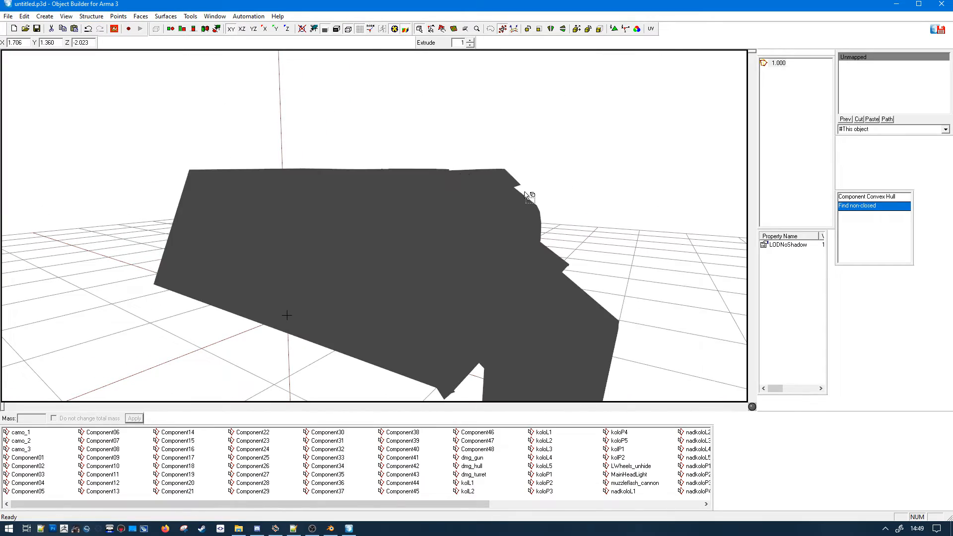
{"action": "key", "text": "u"}
{"action": "left_click_drag", "start_coordinate": [534, 194], "coordinate": [555, 213]}
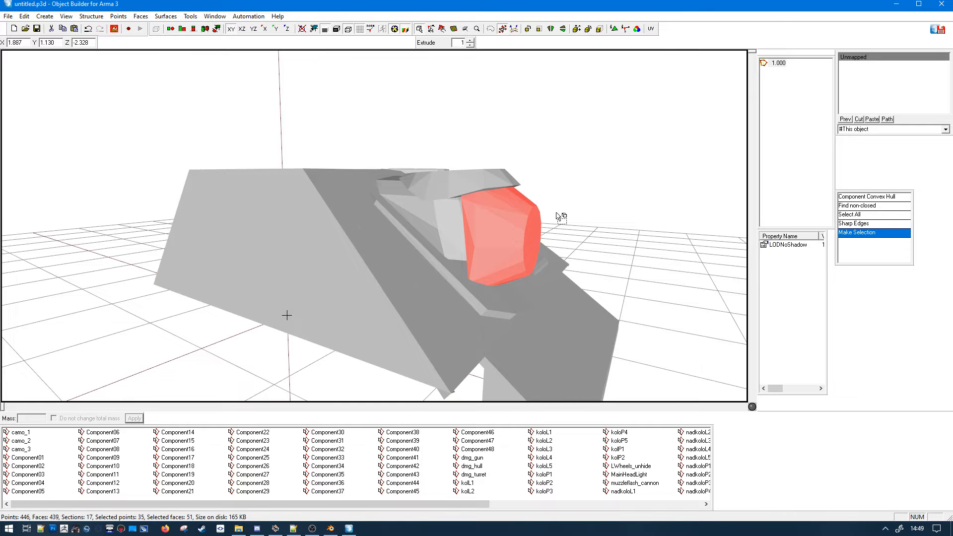
{"action": "key", "text": "ctrl+i"}
{"action": "key", "text": "h"}
{"action": "left_click", "coordinate": [555, 211]}
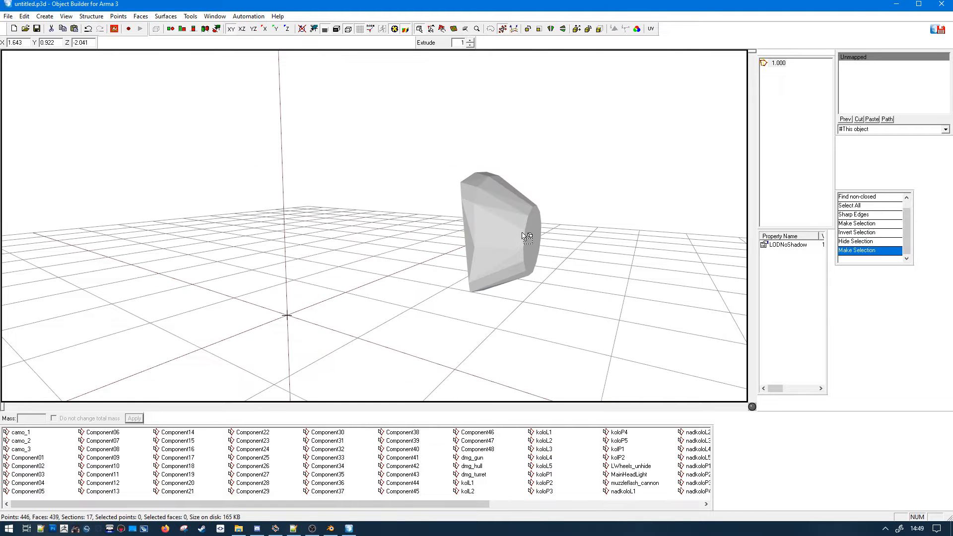
- Show edges over the isolated mantlet hull's faces and examine its shape from the back and the front
{"action": "middle_click_drag", "start_coordinate": [523, 231], "coordinate": [486, 244]}
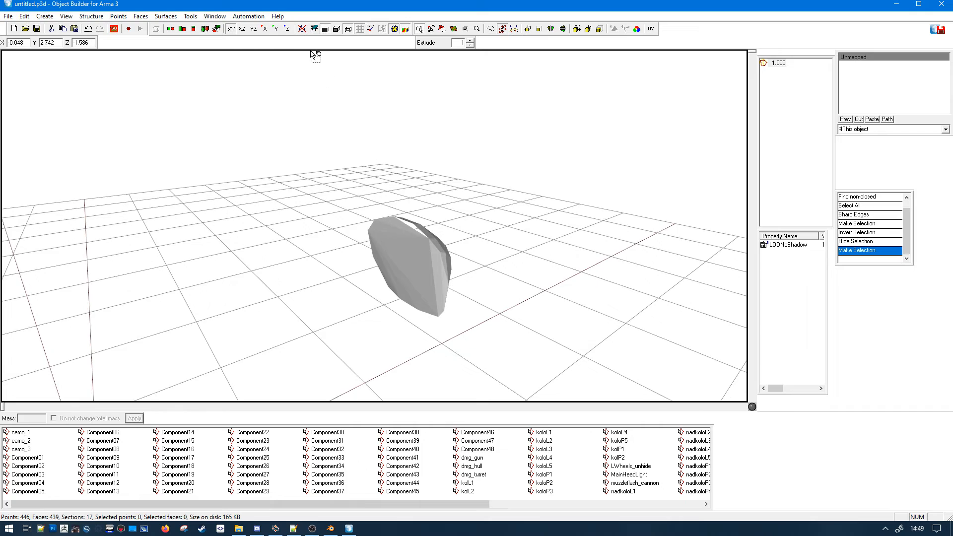
{"action": "left_click", "coordinate": [339, 29]}
{"action": "middle_click_drag", "start_coordinate": [397, 251], "coordinate": [253, 194]}
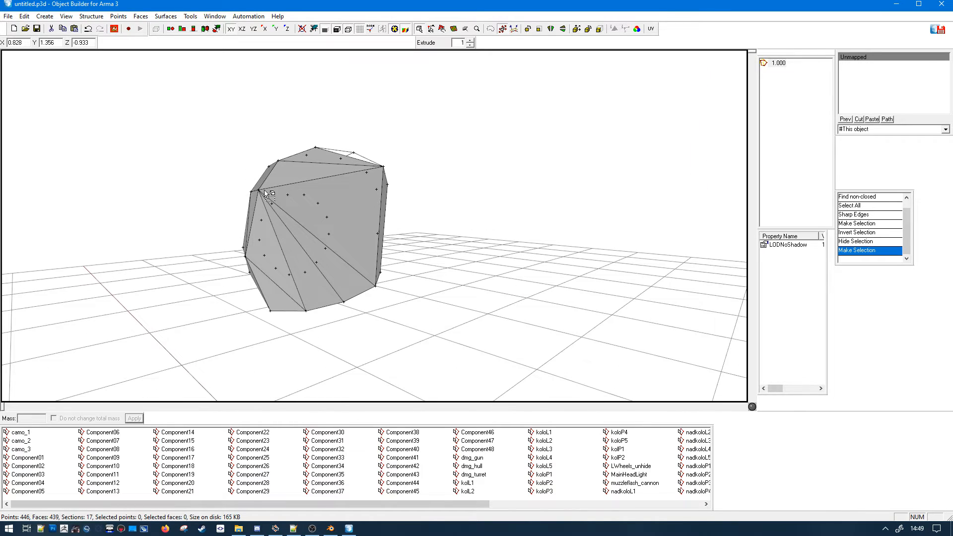
{"action": "middle_click_drag", "start_coordinate": [384, 233], "coordinate": [386, 197]}
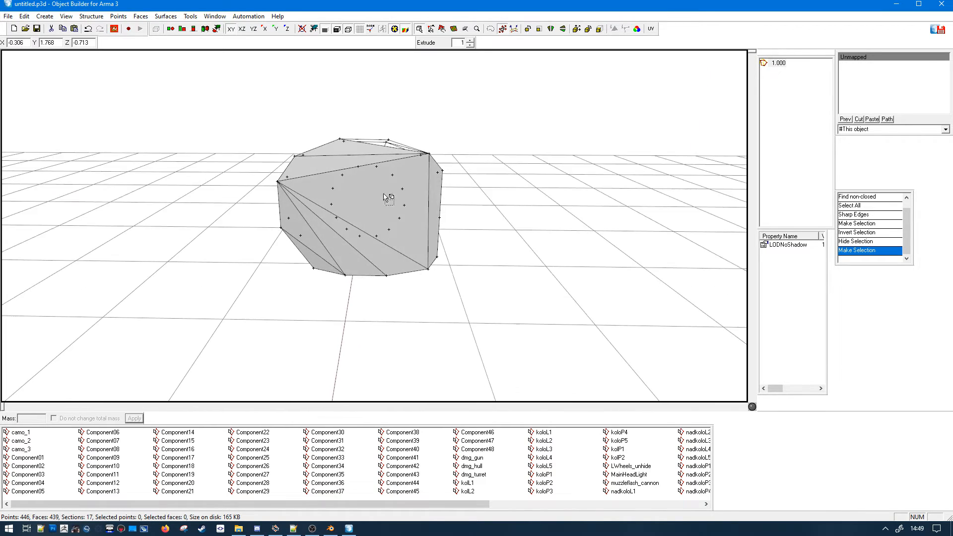
{"action": "middle_click_drag", "start_coordinate": [354, 159], "coordinate": [390, 213]}
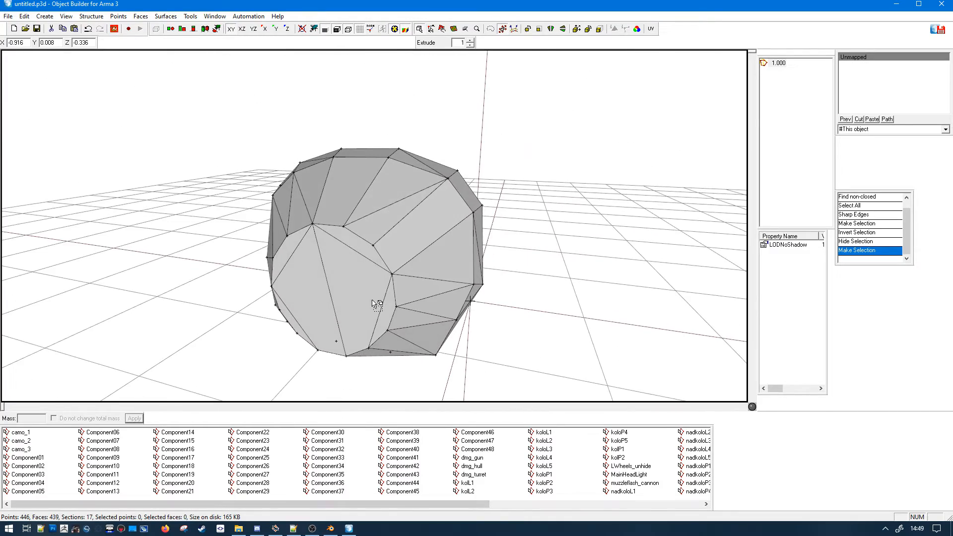
{"action": "middle_click_drag", "start_coordinate": [373, 303], "coordinate": [380, 327]}
- Switch to Blender, resume editing the isolated mantlet, and rip it in place along the central pair of edge loops
{"action": "left_click", "coordinate": [332, 530]}
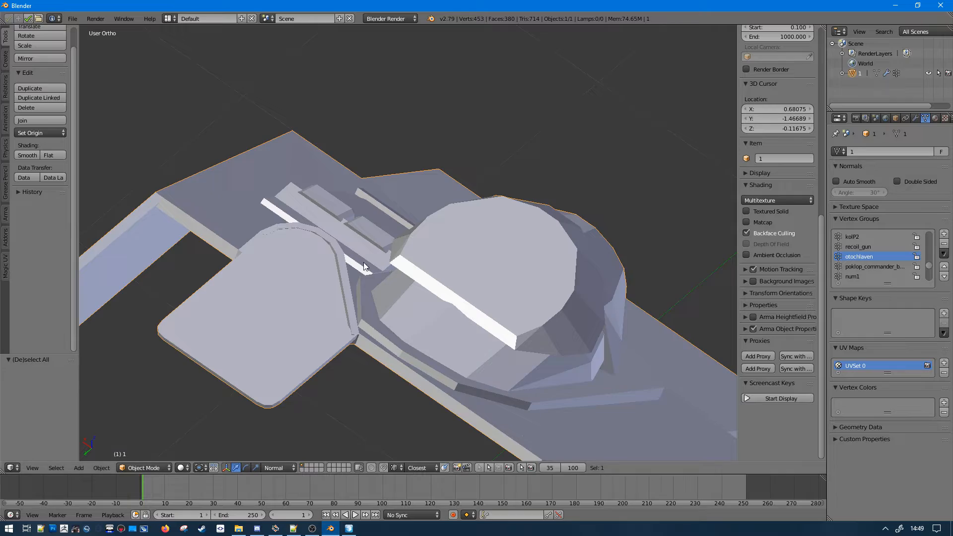
{"action": "middle_click_drag", "start_coordinate": [364, 266], "coordinate": [280, 127]}
{"action": "key", "text": "Tab"}
{"action": "middle_click_drag", "start_coordinate": [368, 195], "coordinate": [319, 155]}
{"action": "right_click", "coordinate": [338, 259], "text": "alt"}
{"action": "key", "text": "shift+d"}
{"action": "right_click", "coordinate": [363, 255]}
- Rip the mantlet in place along the next pair of edge loops, on either side of the central strips
{"action": "middle_click_drag", "start_coordinate": [359, 252], "coordinate": [329, 237]}
{"action": "key", "text": "a"}
{"action": "right_click", "coordinate": [326, 235], "text": "alt"}
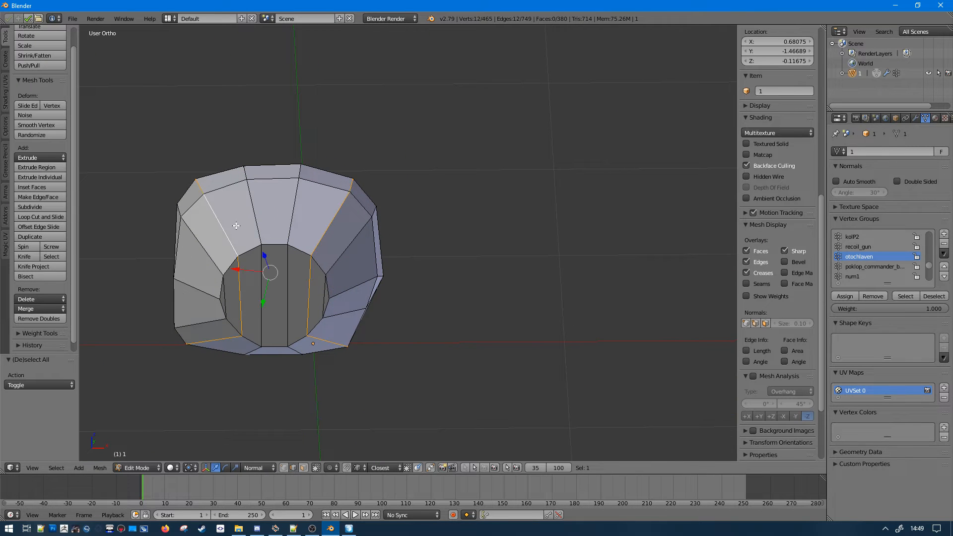
{"action": "key", "text": "v"}
{"action": "right_click", "coordinate": [330, 332]}
{"action": "key", "text": "a"}
- Rip the mantlet in place along the outermost pair of edge loops near its two sides
{"action": "right_click", "coordinate": [213, 255], "text": "alt"}
{"action": "middle_click_drag", "start_coordinate": [215, 253], "coordinate": [191, 247]}
{"action": "middle_click_drag", "start_coordinate": [292, 247], "coordinate": [277, 271]}
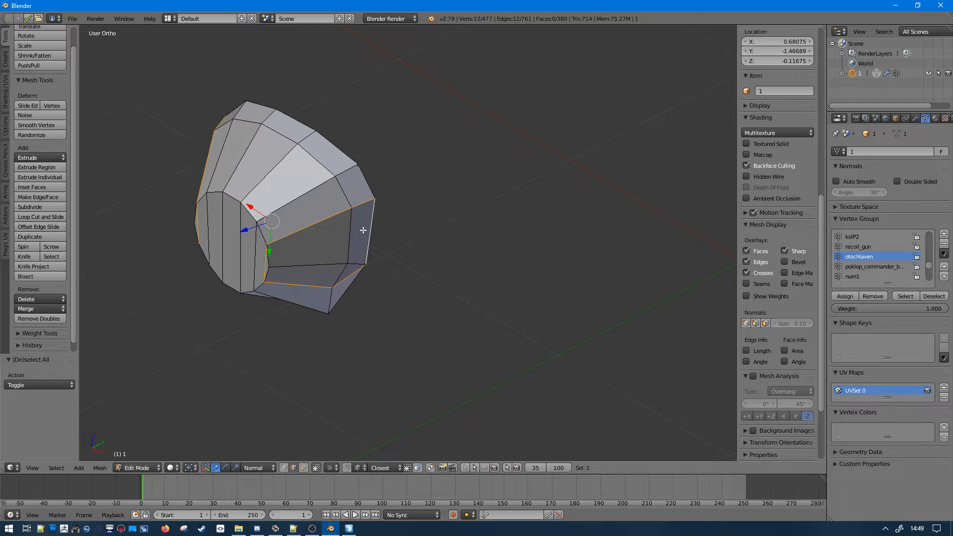
{"action": "middle_click_drag", "start_coordinate": [363, 230], "coordinate": [516, 208]}
{"action": "middle_click_drag", "start_coordinate": [418, 302], "coordinate": [481, 304]}
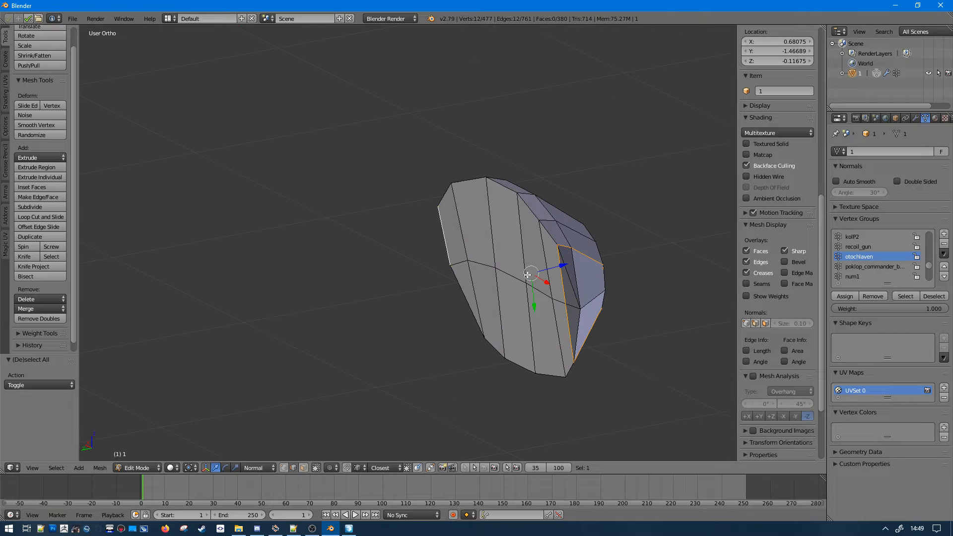
{"action": "middle_click_drag", "start_coordinate": [528, 274], "coordinate": [89, 286]}
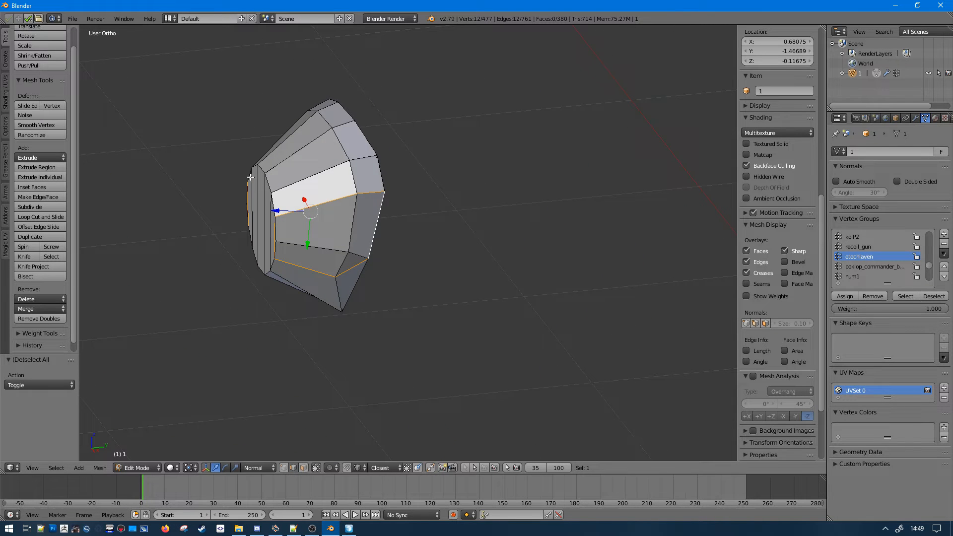
{"action": "key", "text": "e"}
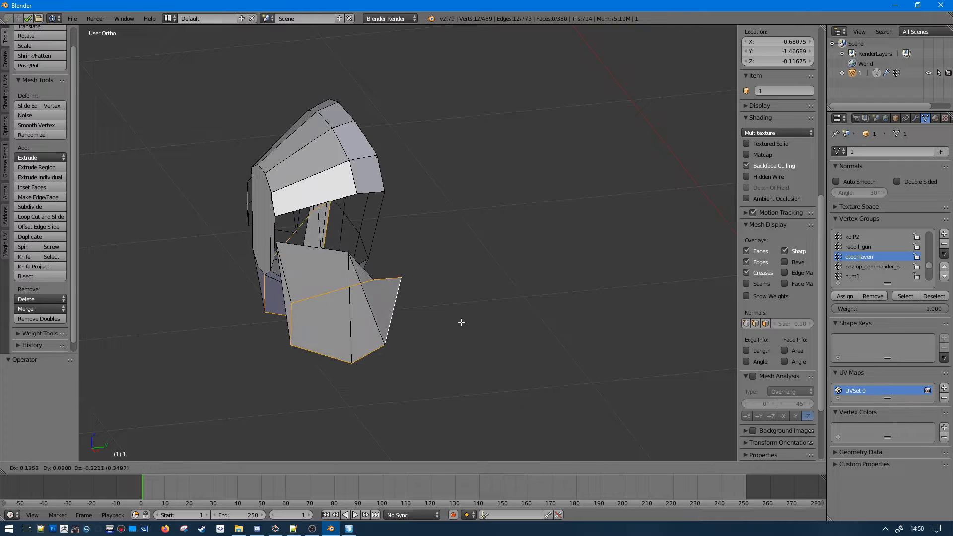
{"action": "right_click", "coordinate": [481, 381]}
- Select the non-manifold boundaries of the split mantlet pieces and fill their open sides with faces, then leave mesh editing
{"action": "key", "text": "z"}
{"action": "key", "text": "shift+ctrl+alt+m"}
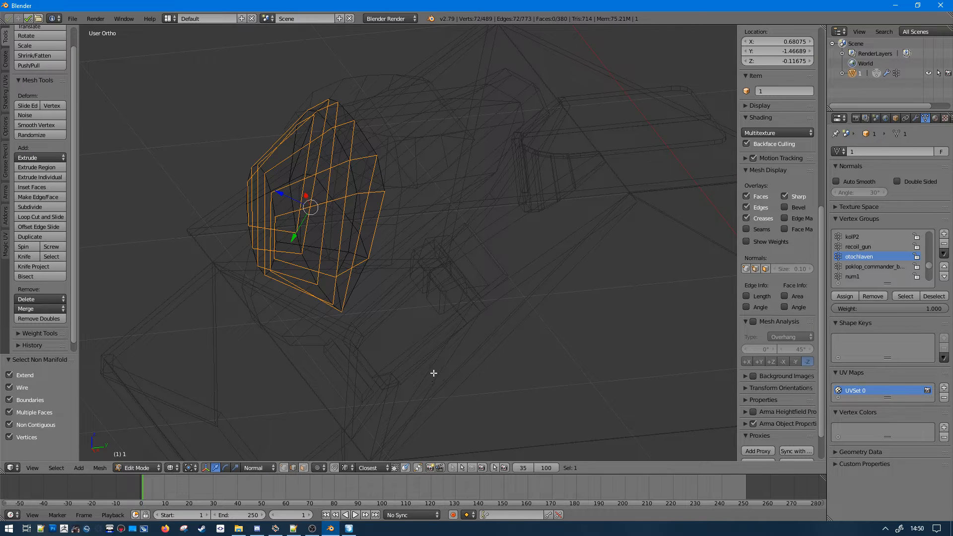
{"action": "middle_click_drag", "start_coordinate": [433, 372], "coordinate": [509, 319]}
{"action": "key", "text": "a"}
{"action": "key", "text": "z"}
{"action": "key", "text": "a"}
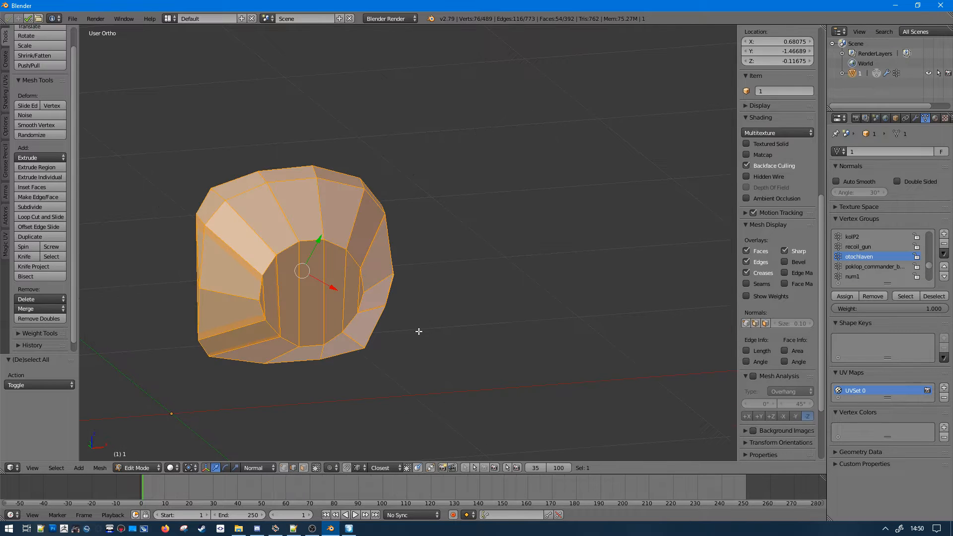
{"action": "middle_click_drag", "start_coordinate": [419, 332], "coordinate": [396, 297]}
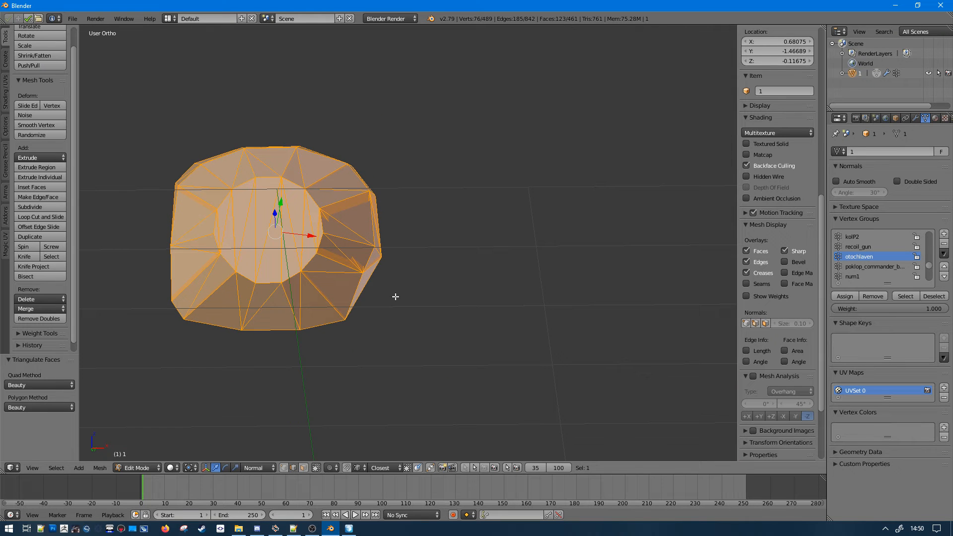
{"action": "key", "text": "a"}
{"action": "key", "text": "Tab"}
- Export the model with the split mantlet as P3D, overwriting untitled.p3d
{"action": "left_click", "coordinate": [73, 19]}
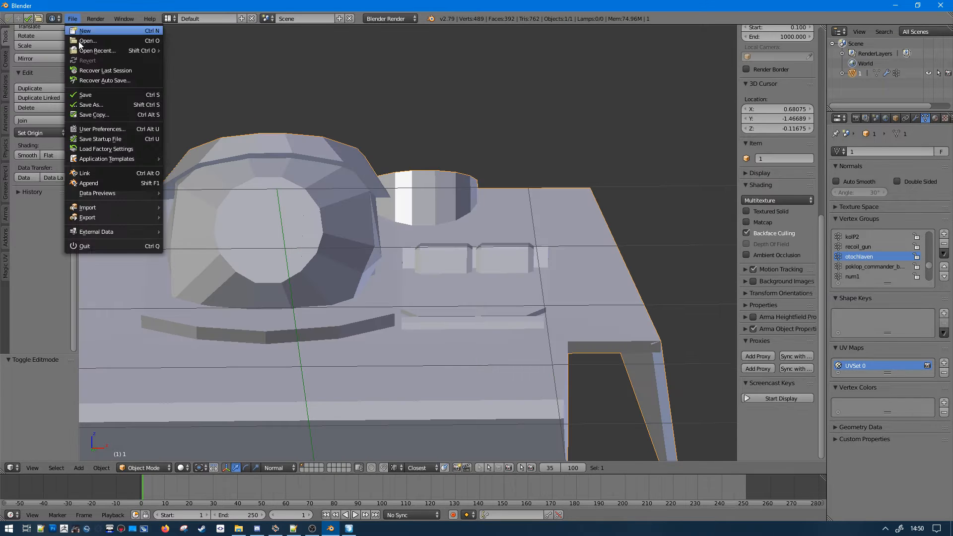
{"action": "mouse_move", "coordinate": [115, 218]}
{"action": "left_click", "coordinate": [227, 305]}
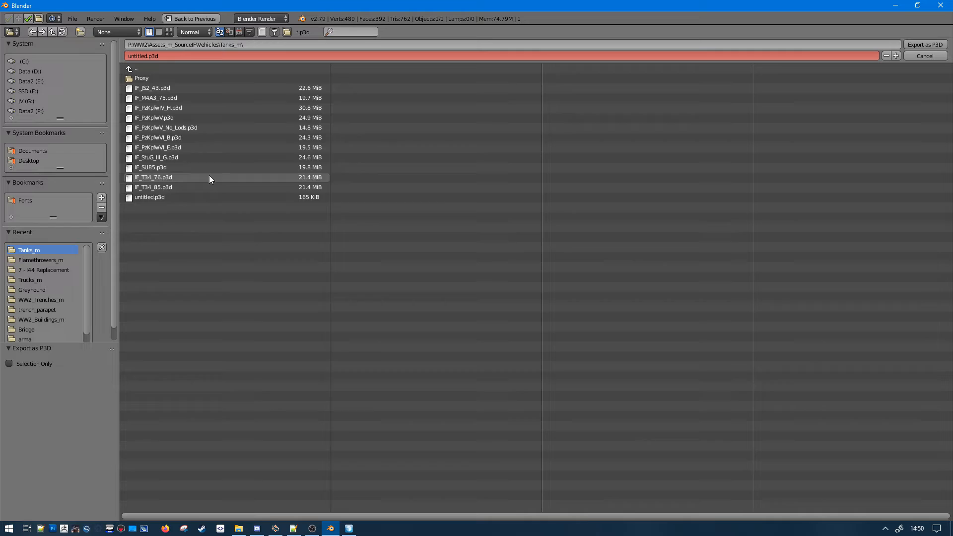
{"action": "double_click", "coordinate": [167, 197]}
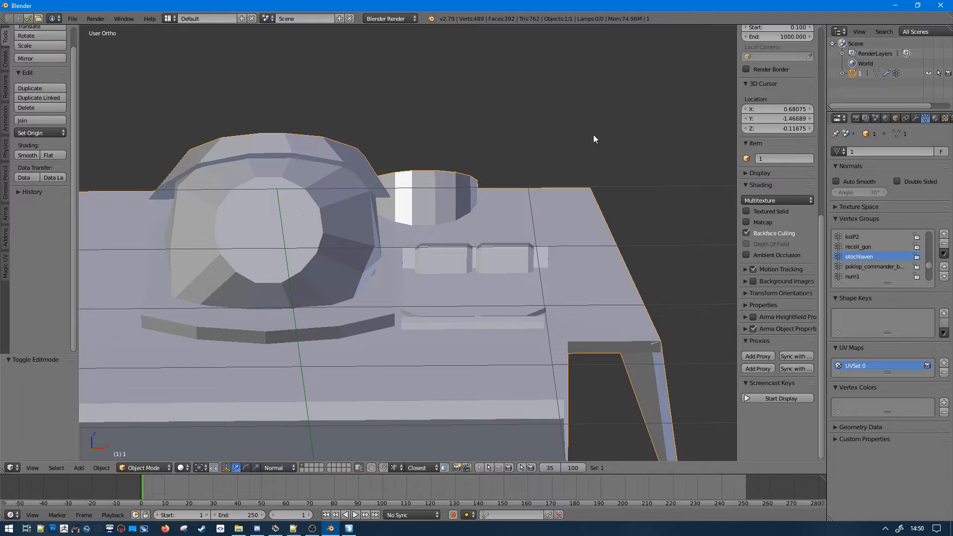
- Discard the old model in Object Builder and load the re-exported untitled.p3d with the split mantlet
{"action": "left_click", "coordinate": [896, 6]}
{"action": "left_click", "coordinate": [942, 4]}
{"action": "left_click", "coordinate": [505, 284]}
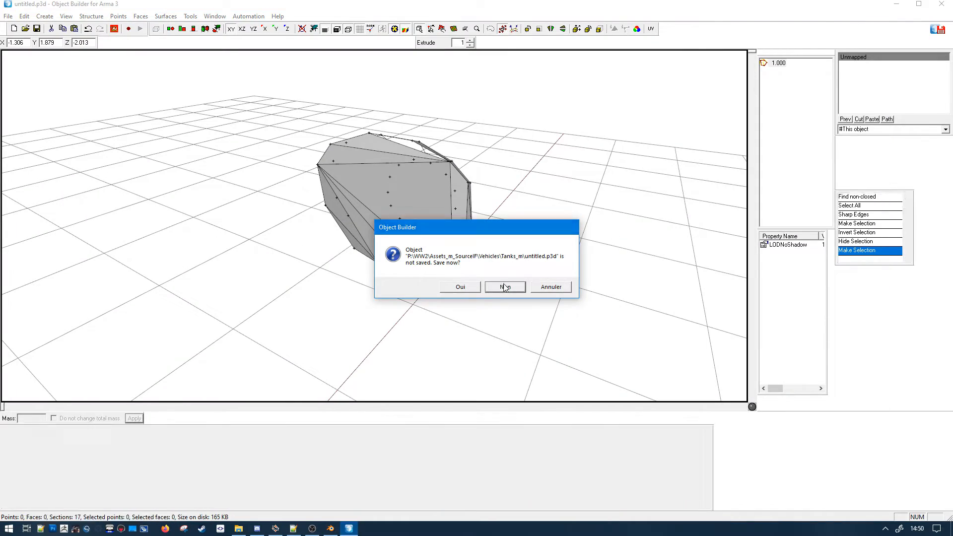
{"action": "double_click", "coordinate": [347, 465]}
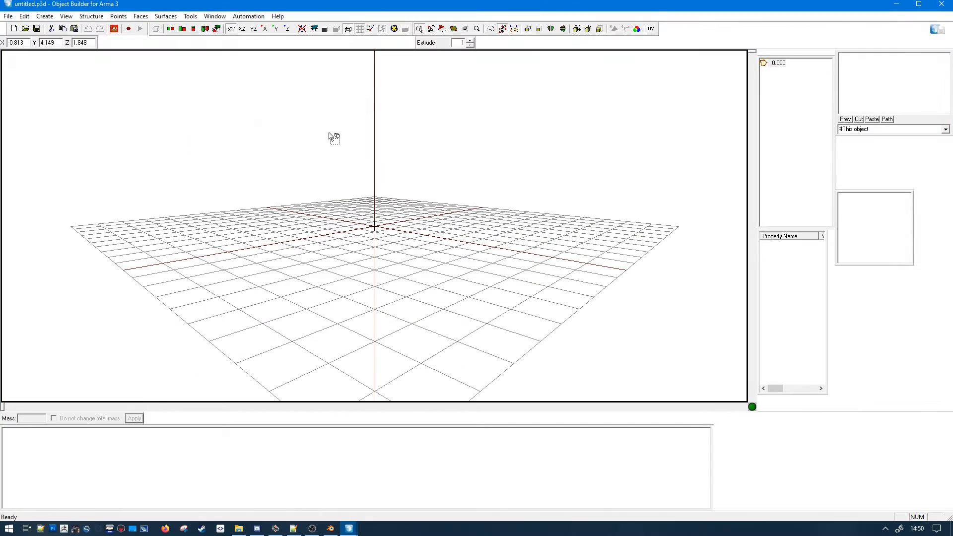
- Generate component convex hulls for the re-exported model and find any remaining non-closed components
{"action": "left_click", "coordinate": [92, 16]}
{"action": "mouse_move", "coordinate": [121, 90]}
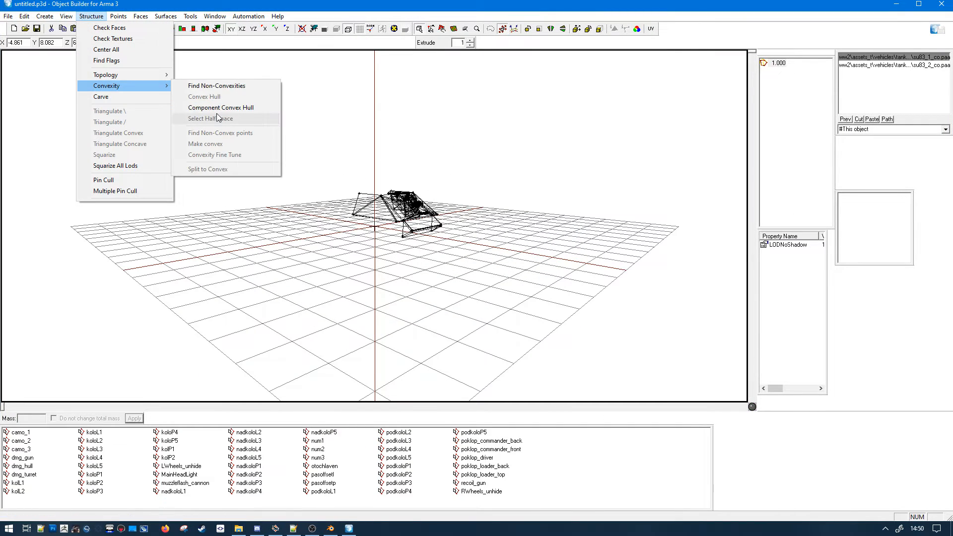
{"action": "left_click", "coordinate": [219, 108]}
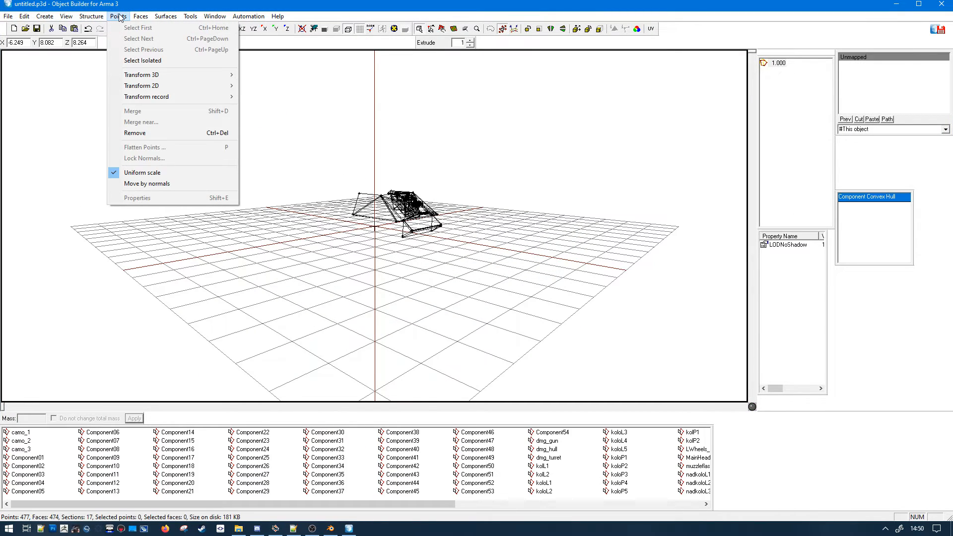
{"action": "mouse_move", "coordinate": [90, 20]}
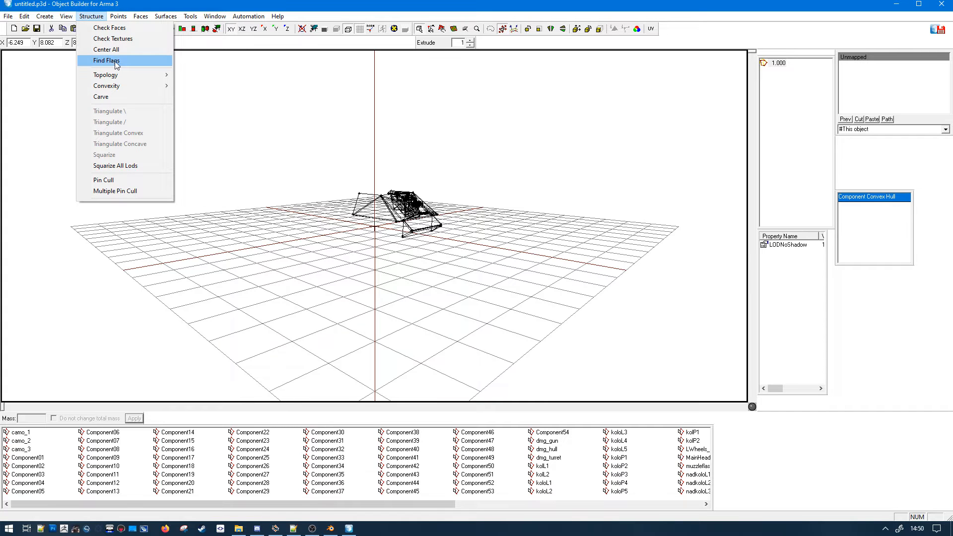
{"action": "mouse_move", "coordinate": [127, 75]}
{"action": "left_click", "coordinate": [205, 75]}
{"action": "scroll", "coordinate": [440, 169], "scroll_direction": "up", "scroll_amount": 10}
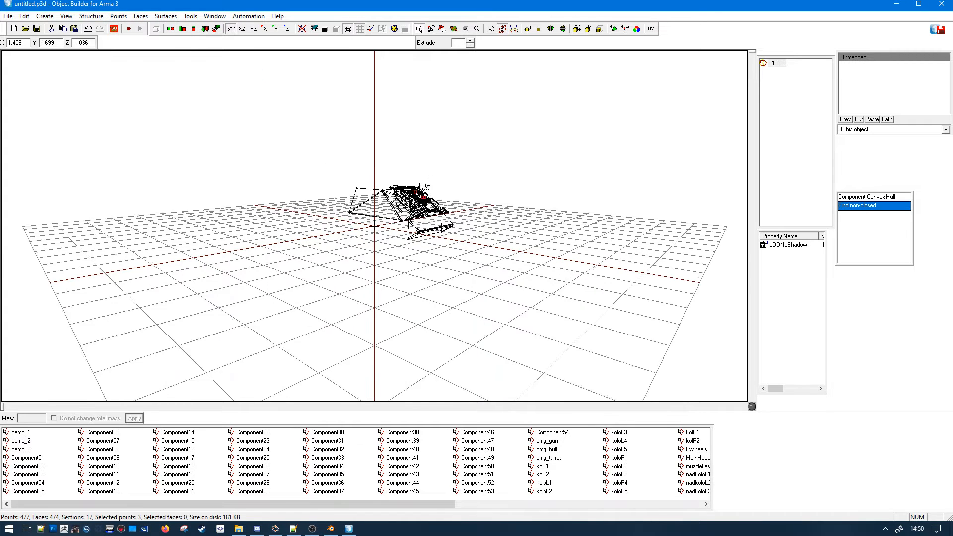
{"action": "middle_click_drag", "start_coordinate": [437, 159], "coordinate": [418, 153]}
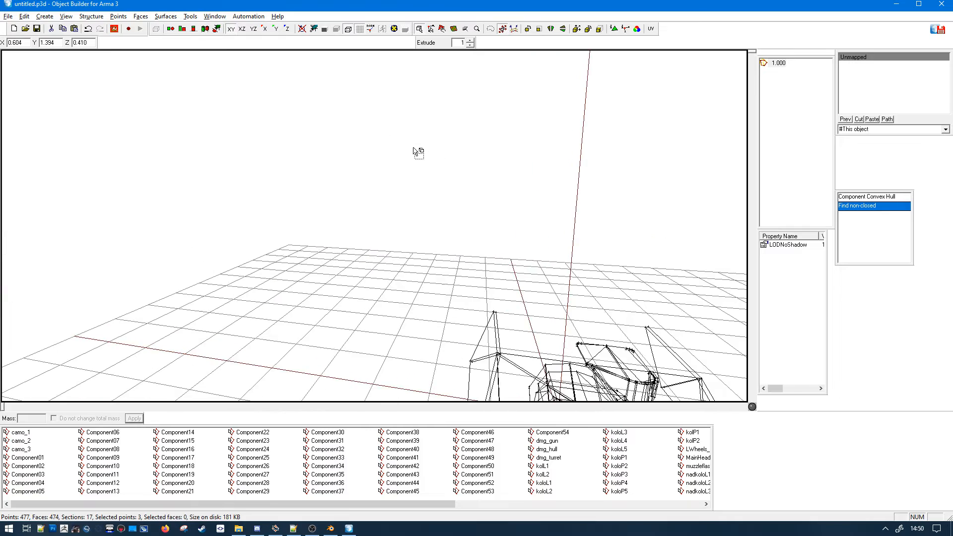
- Display the model with solid shading and apply Sharp Edges to all of its geometry, leaving nothing selected
{"action": "middle_click_drag", "start_coordinate": [466, 220], "coordinate": [484, 233]}
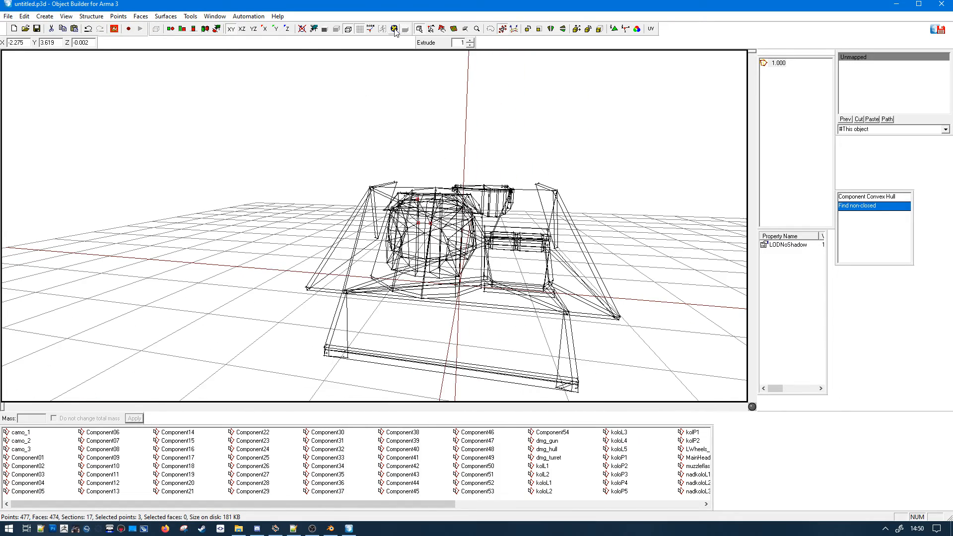
{"action": "left_click", "coordinate": [395, 31]}
{"action": "left_click", "coordinate": [326, 30]}
{"action": "scroll", "coordinate": [419, 151], "scroll_direction": "up", "scroll_amount": 4}
{"action": "key", "text": "ctrl+a"}
{"action": "key", "text": "u"}
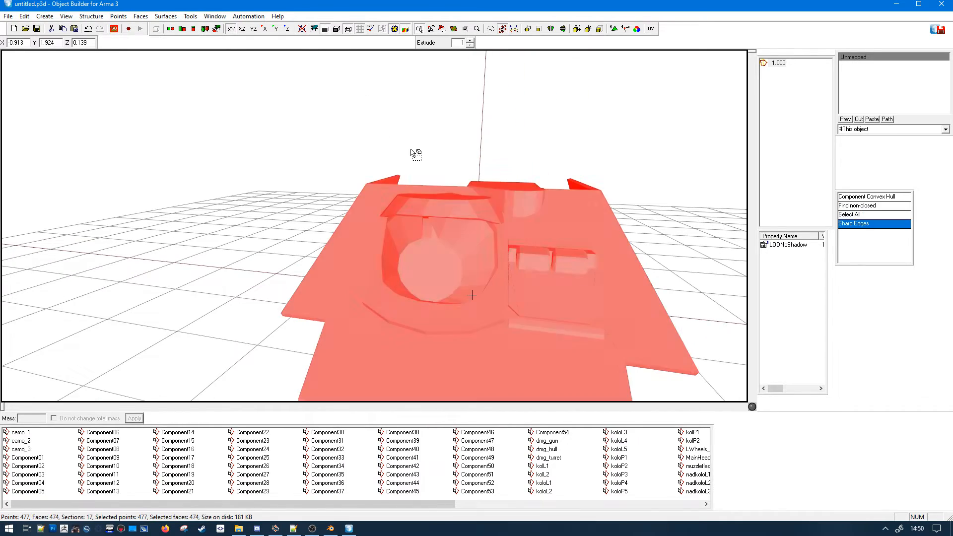
{"action": "left_click", "coordinate": [199, 118]}
{"action": "scroll", "coordinate": [461, 243], "scroll_direction": "up", "scroll_amount": 6}
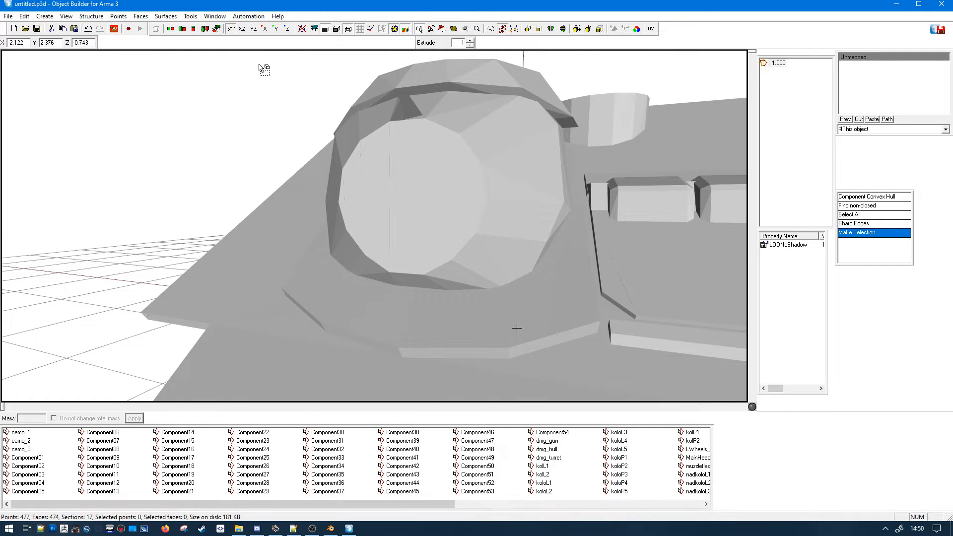
- Find the non-closed components again and inspect the marked points on the gun mantlet with vertices shown, undoing the accidental transform
{"action": "left_click", "coordinate": [201, 77]}
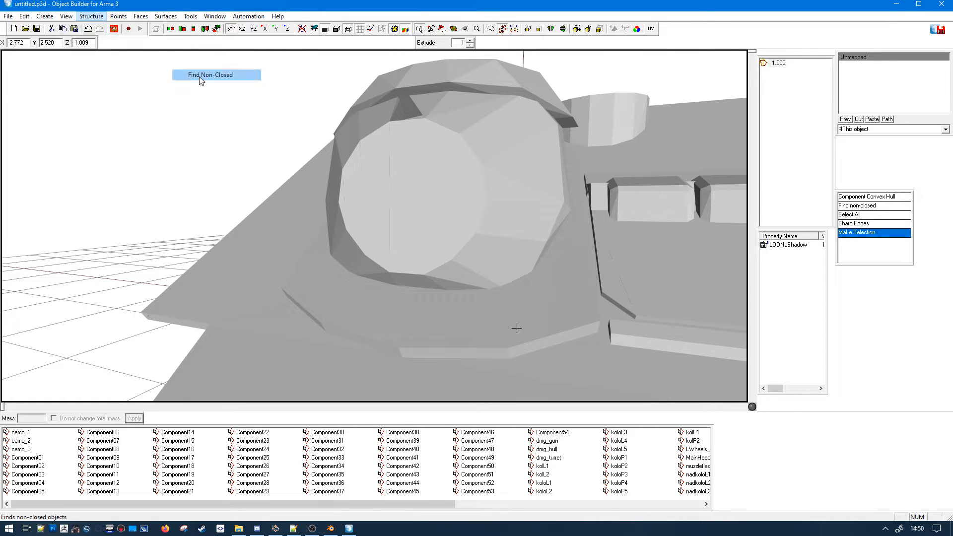
{"action": "left_click", "coordinate": [348, 29]}
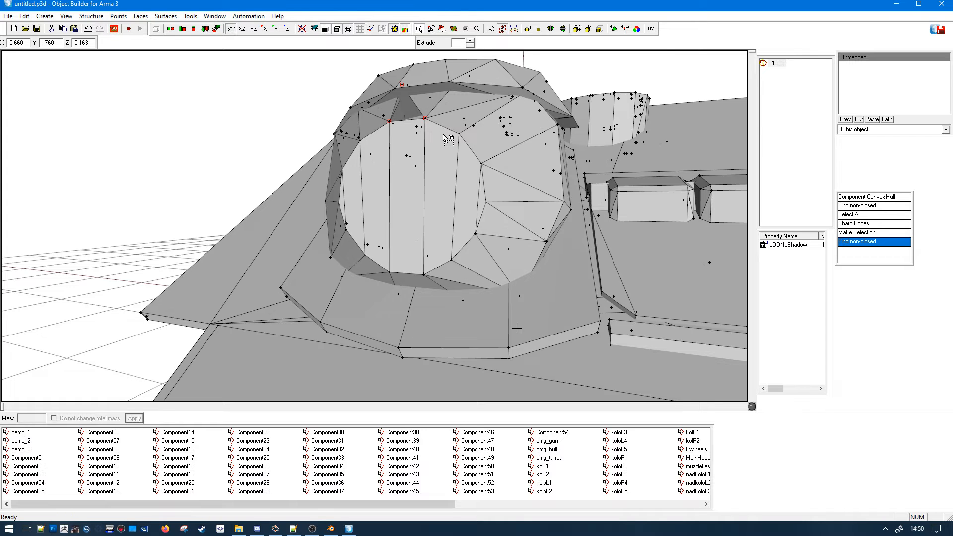
{"action": "right_click_drag", "start_coordinate": [476, 159], "coordinate": [475, 159]}
{"action": "middle_click_drag", "start_coordinate": [360, 324], "coordinate": [416, 331]}
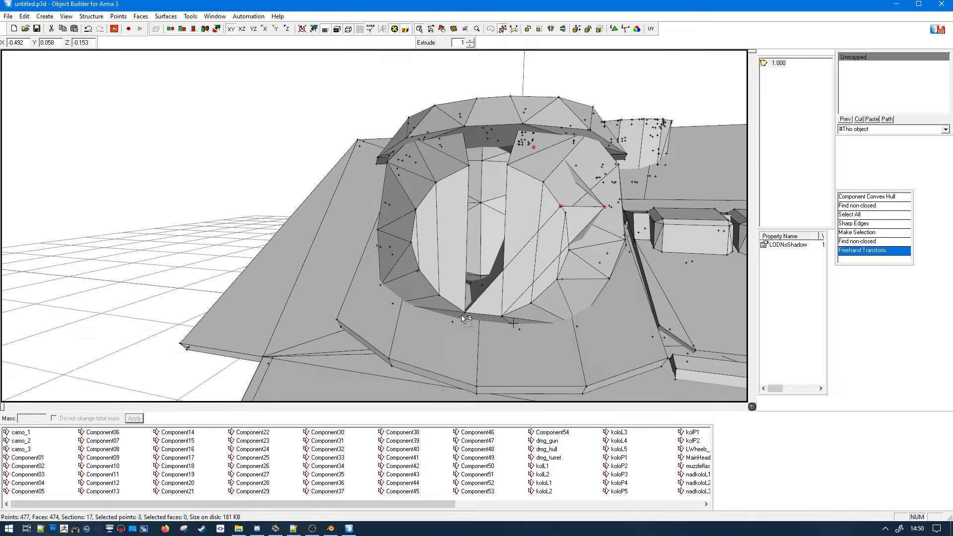
{"action": "key", "text": "ctrl+z"}
- Switch to Blender, start editing the mesh, and isolate the mantlet's narrow centre wedge by hiding all other geometry
{"action": "left_click", "coordinate": [260, 530]}
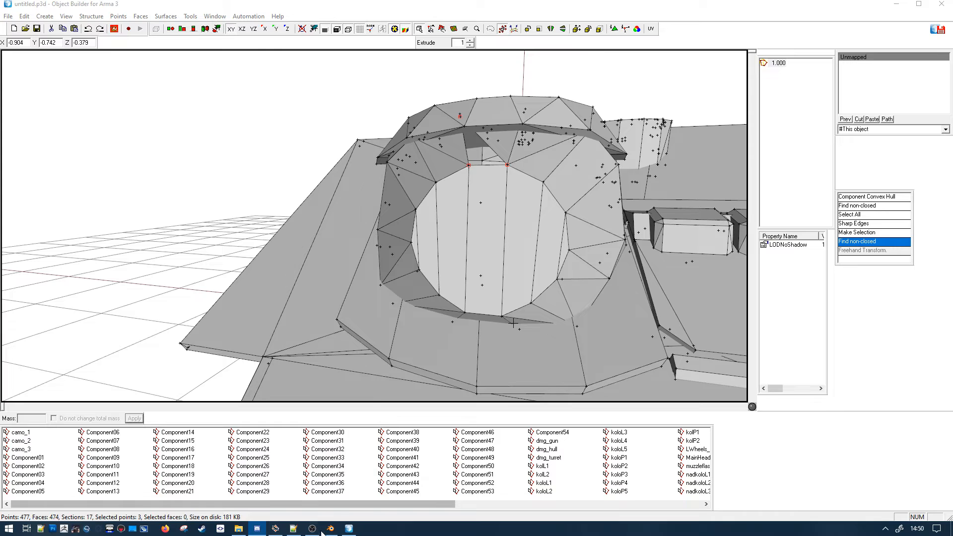
{"action": "left_click", "coordinate": [328, 530]}
{"action": "middle_click_drag", "start_coordinate": [397, 284], "coordinate": [357, 276]}
{"action": "key", "text": "Tab"}
{"action": "middle_click_drag", "start_coordinate": [298, 239], "coordinate": [309, 276]}
{"action": "right_click", "coordinate": [307, 206]}
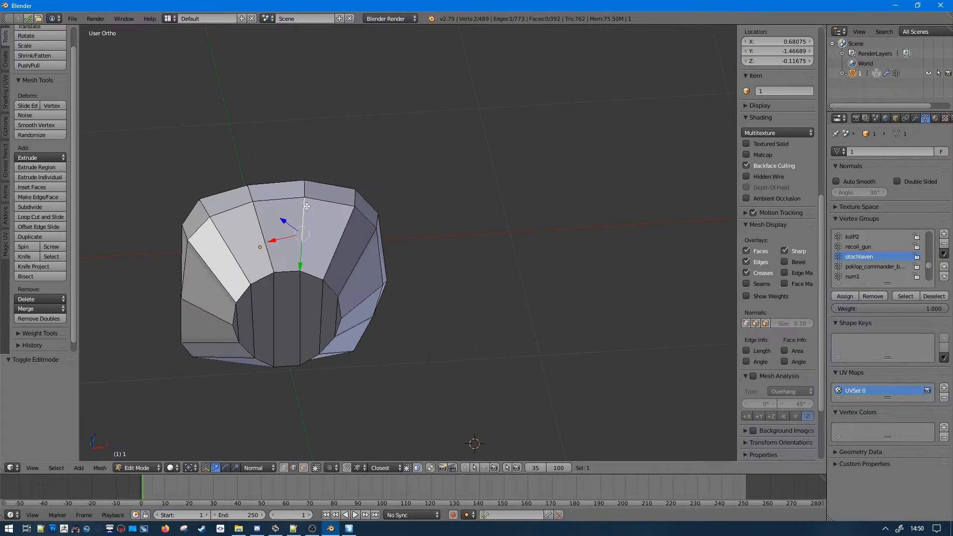
{"action": "key", "text": "ctrl+i"}
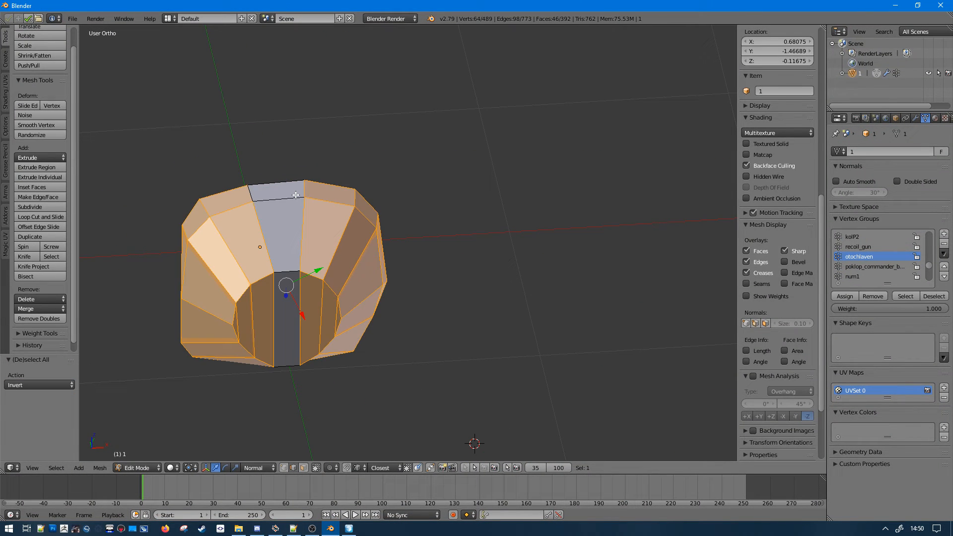
{"action": "key", "text": "h"}
{"action": "middle_click_drag", "start_coordinate": [298, 194], "coordinate": [370, 193]}
{"action": "middle_click_drag", "start_coordinate": [452, 220], "coordinate": [215, 252]}
- Dissolve the edge crossing the rear face of the isolated centre wedge
{"action": "right_click", "coordinate": [541, 232]}
{"action": "key", "text": "a"}
{"action": "key", "text": "KP_3"}
{"action": "right_click", "coordinate": [372, 205]}
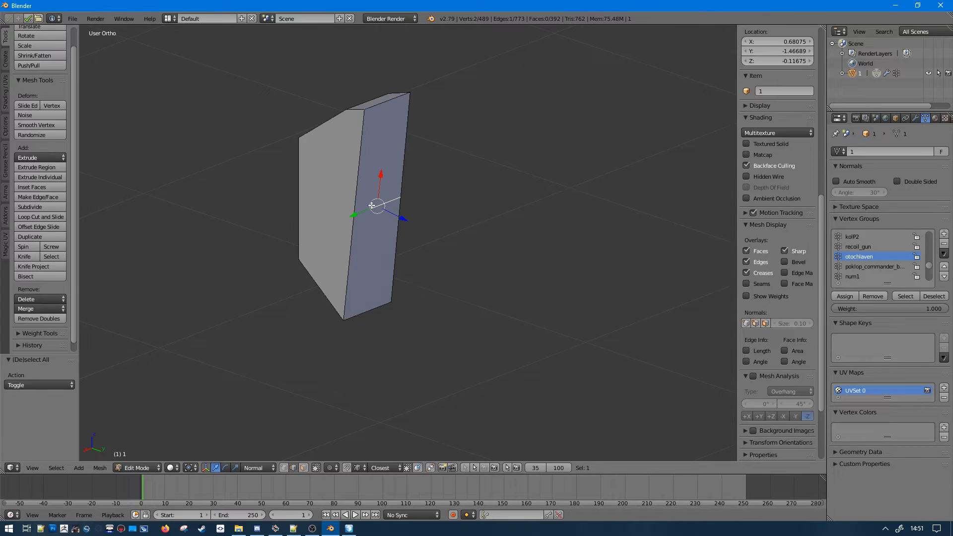
{"action": "key", "text": "ctrl+x"}
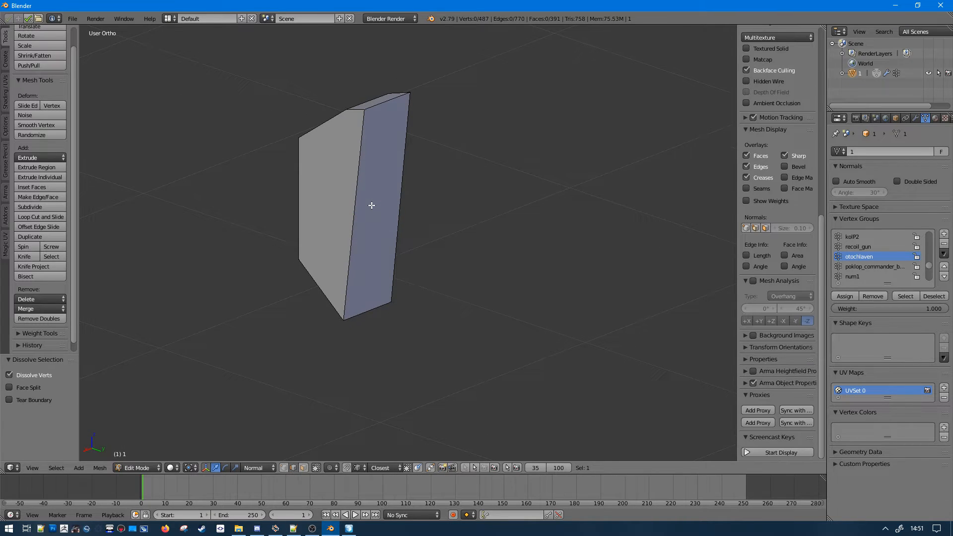
- Reveal the hidden geometry, select all linked pieces of the gun mantlet, and hide everything else
{"action": "key", "text": "alt+h"}
{"action": "middle_click_drag", "start_coordinate": [372, 205], "coordinate": [483, 162]}
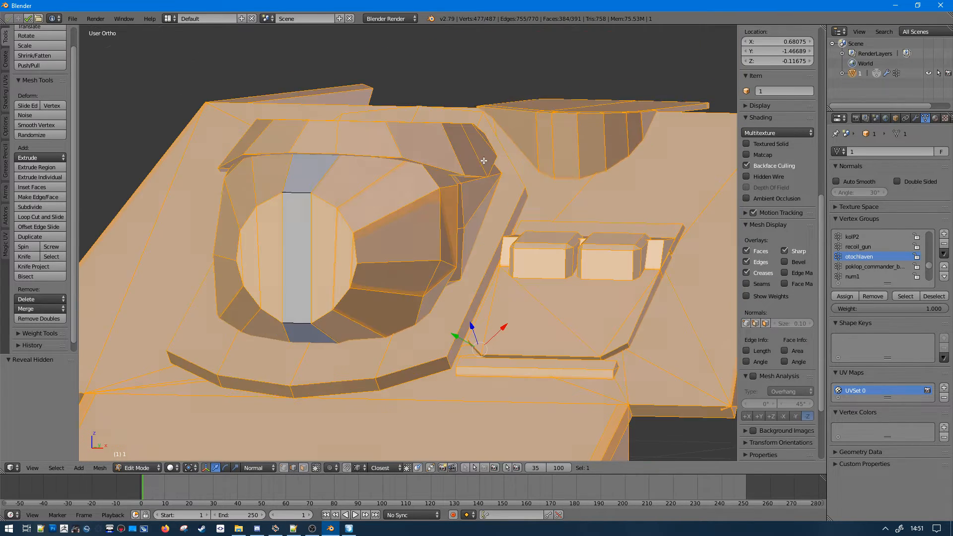
{"action": "key", "text": "a"}
{"action": "key", "text": "c"}
{"action": "left_click_drag", "start_coordinate": [287, 259], "coordinate": [319, 258]}
{"action": "right_click", "coordinate": [319, 258]}
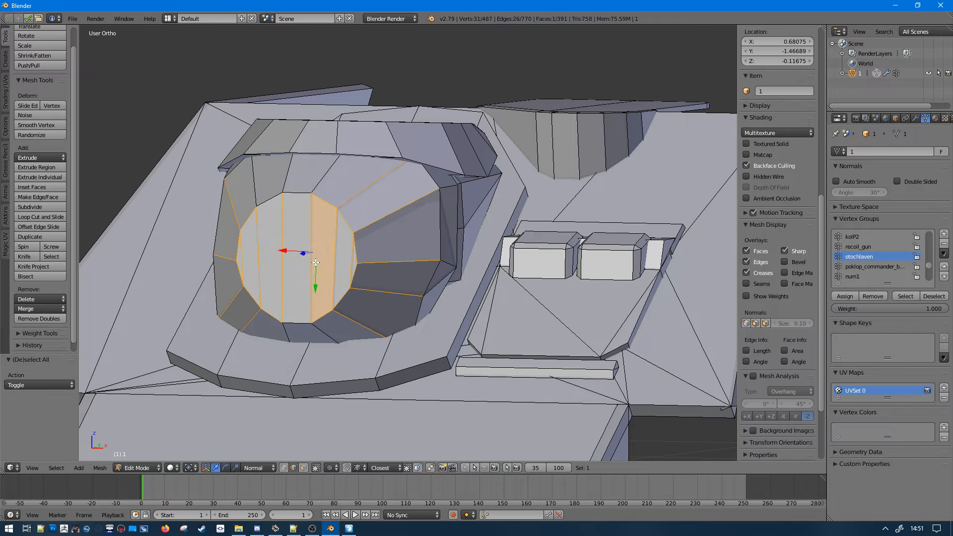
{"action": "key", "text": "ctrl+i"}
{"action": "key", "text": "ctrl+i"}
{"action": "key", "text": "c"}
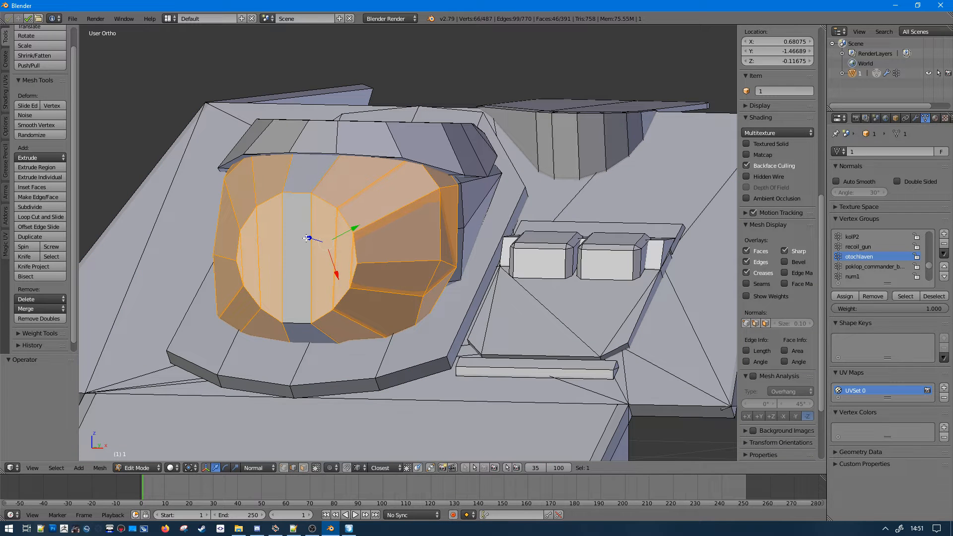
{"action": "key", "text": "ctrl+i"}
{"action": "key", "text": "h"}
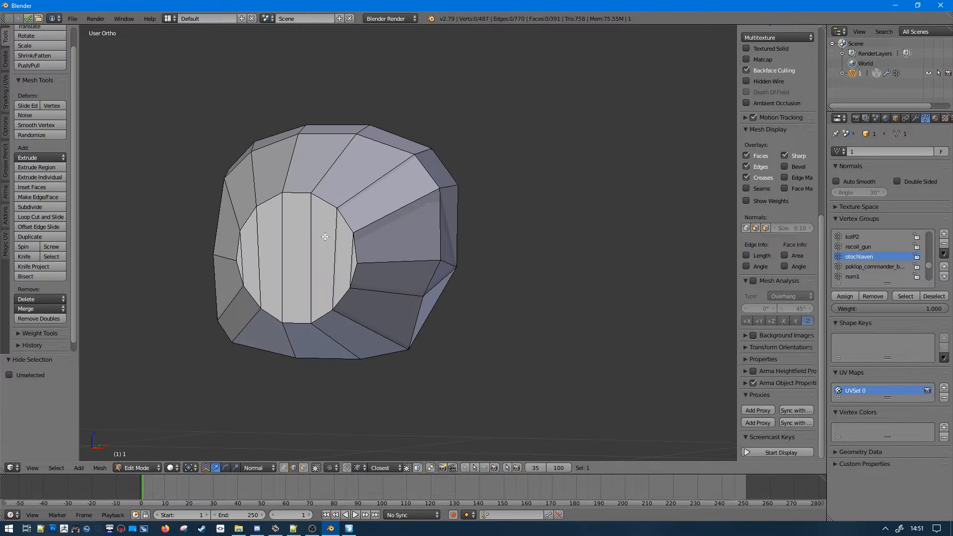
- Dissolve the edges running crosswise over the flat rear faces of the mantlet pieces
{"action": "middle_click_drag", "start_coordinate": [306, 238], "coordinate": [253, 231]}
{"action": "right_click", "coordinate": [343, 221], "text": "alt"}
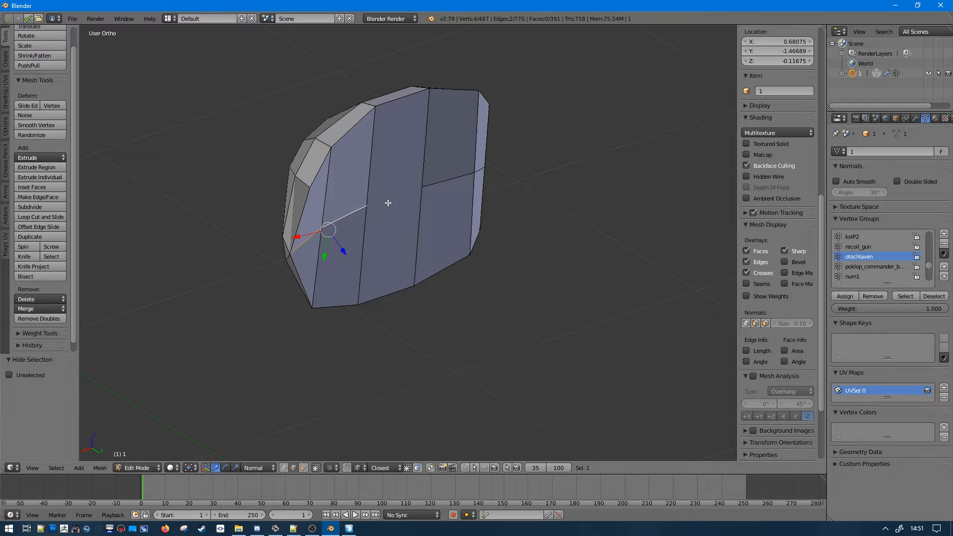
{"action": "key", "text": "z"}
{"action": "key", "text": "z"}
{"action": "key", "text": "ctrl+x"}
{"action": "middle_click_drag", "start_coordinate": [479, 173], "coordinate": [400, 220]}
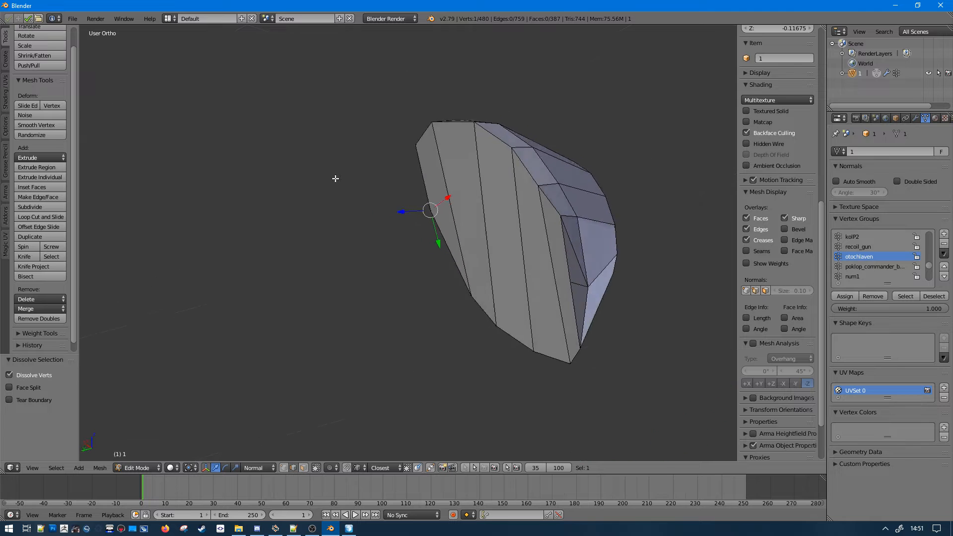
- Merge the two neighbouring vertices on the mantlet's rear side rim, check the shape in wireframe, and clear the selection
{"action": "right_click", "coordinate": [564, 307], "text": "shift"}
{"action": "middle_click_drag", "start_coordinate": [563, 308], "coordinate": [235, 258]}
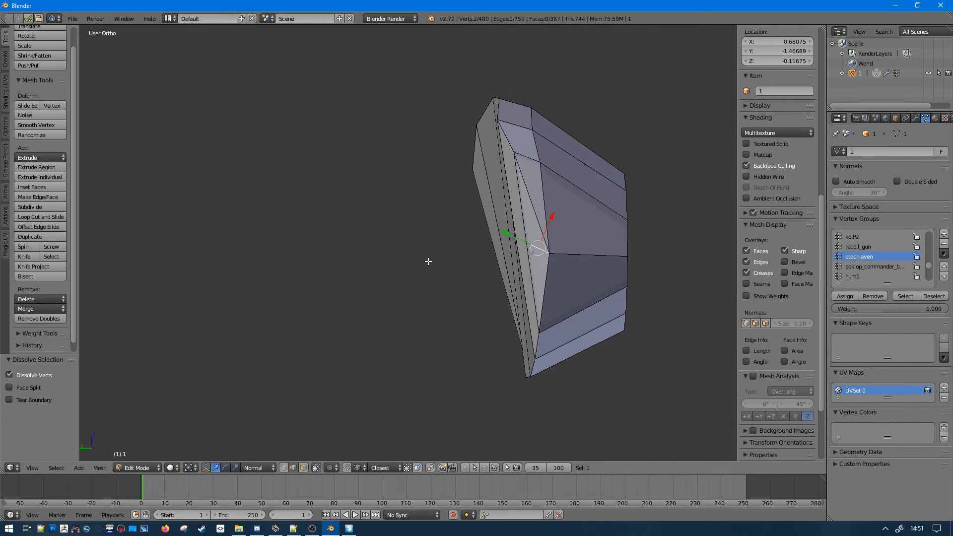
{"action": "key", "text": "alt+m"}
{"action": "left_click", "coordinate": [427, 261]}
{"action": "middle_click_drag", "start_coordinate": [469, 252], "coordinate": [585, 221]}
{"action": "key", "text": "z"}
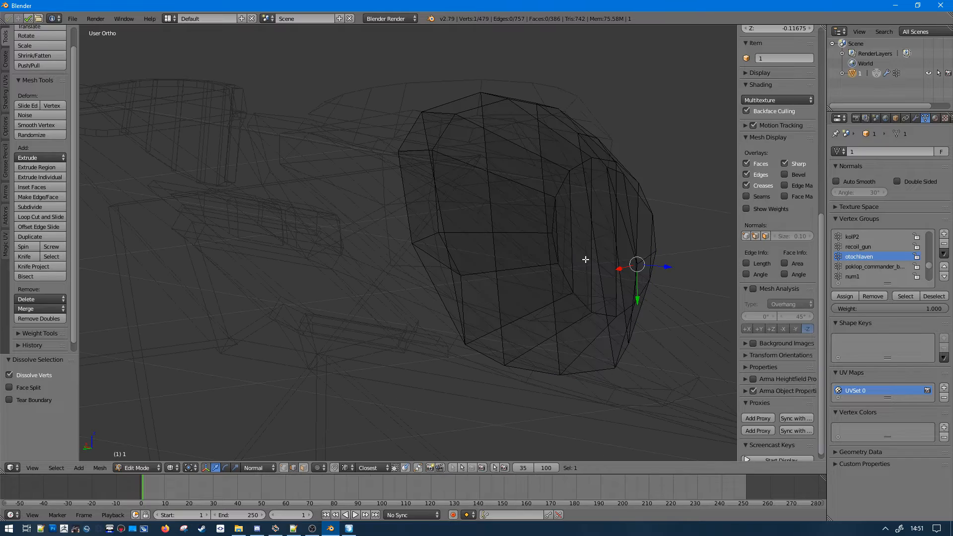
{"action": "key", "text": "a"}
{"action": "mouse_move", "coordinate": [549, 332]}
{"action": "middle_mouse_down"}
{"action": "mouse_move", "coordinate": [579, 334]}
{"action": "mouse_move", "coordinate": [517, 332]}
{"action": "mouse_move", "coordinate": [585, 335]}
{"action": "mouse_move", "coordinate": [507, 245]}
{"action": "mouse_move", "coordinate": [528, 250]}
{"action": "mouse_move", "coordinate": [394, 305]}
{"action": "mouse_move", "coordinate": [270, 472]}
{"action": "middle_mouse_up"}
{"action": "key", "text": "z"}
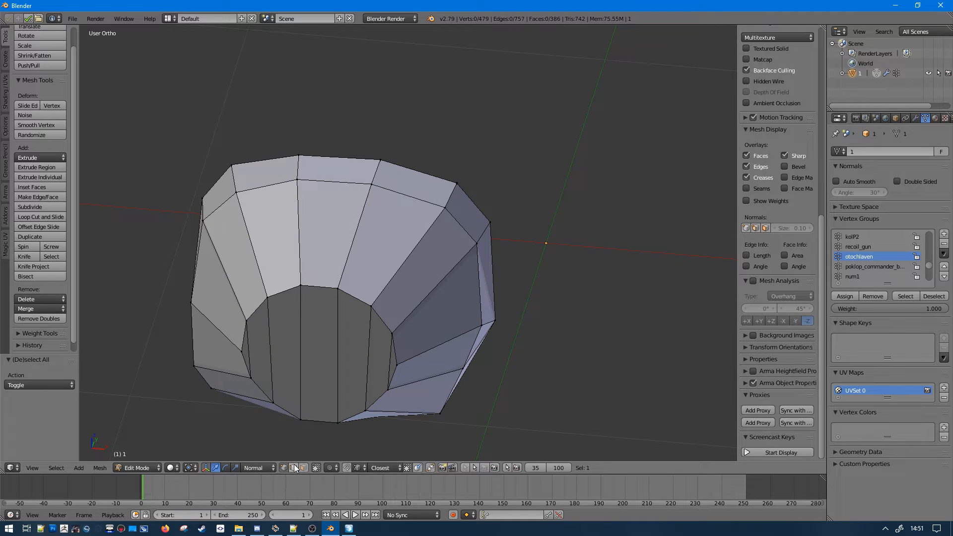
- Select the centre wedge's linked faces in face mode, then invert the selection and hide the other mantlet pieces
{"action": "left_click", "coordinate": [306, 468]}
{"action": "right_click", "coordinate": [323, 233]}
{"action": "right_click", "coordinate": [319, 354], "text": "shift"}
{"action": "key", "text": "ctrl+i"}
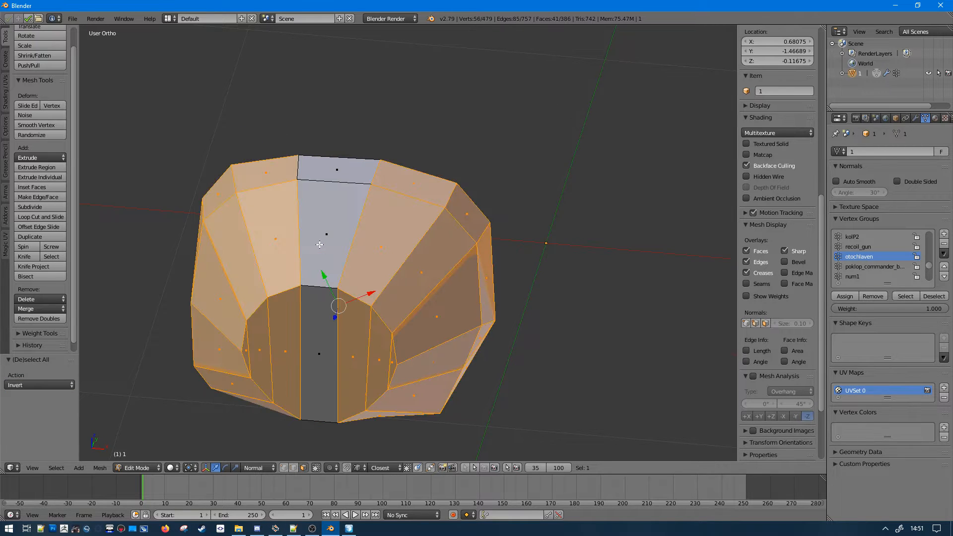
{"action": "key", "text": "h"}
{"action": "middle_click_drag", "start_coordinate": [319, 245], "coordinate": [514, 275]}
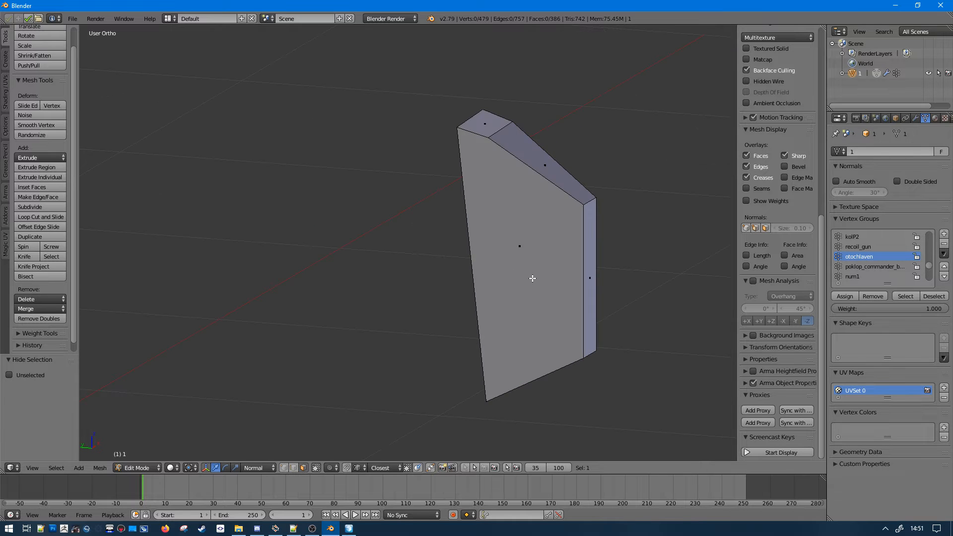
- Try a knife cut across the wedge's side face from its upper front corner to its lower rear corner
{"action": "key", "text": "KP_3"}
{"action": "key", "text": "z"}
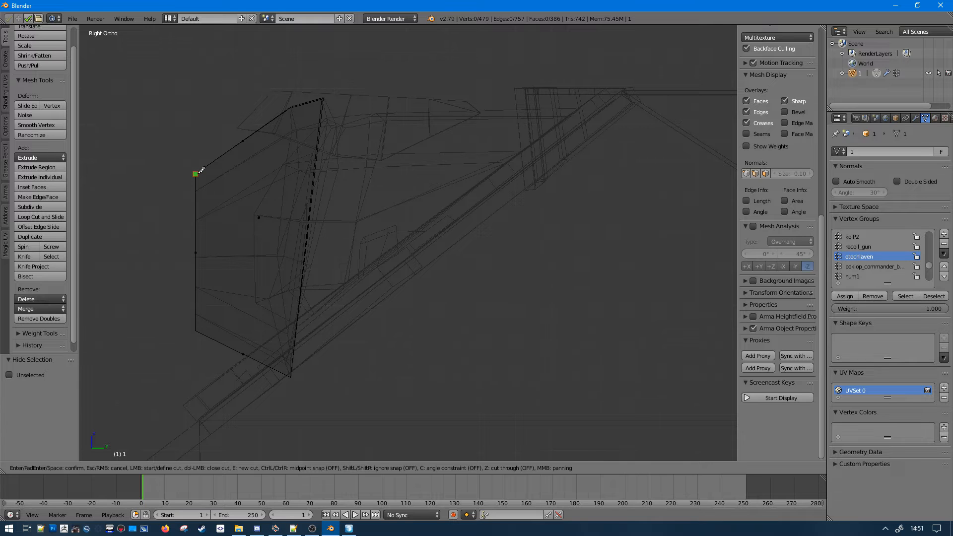
{"action": "left_click", "coordinate": [291, 376]}
{"action": "key", "text": "Return"}
{"action": "key", "text": "z"}
- Knife-cut the wedge's opposite side face from the lower rear corner up to the bend in its upper edge
{"action": "mouse_move", "coordinate": [298, 362]}
{"action": "middle_mouse_down"}
{"action": "mouse_move", "coordinate": [388, 323]}
{"action": "mouse_move", "coordinate": [263, 330]}
{"action": "mouse_move", "coordinate": [538, 354]}
{"action": "middle_mouse_up"}
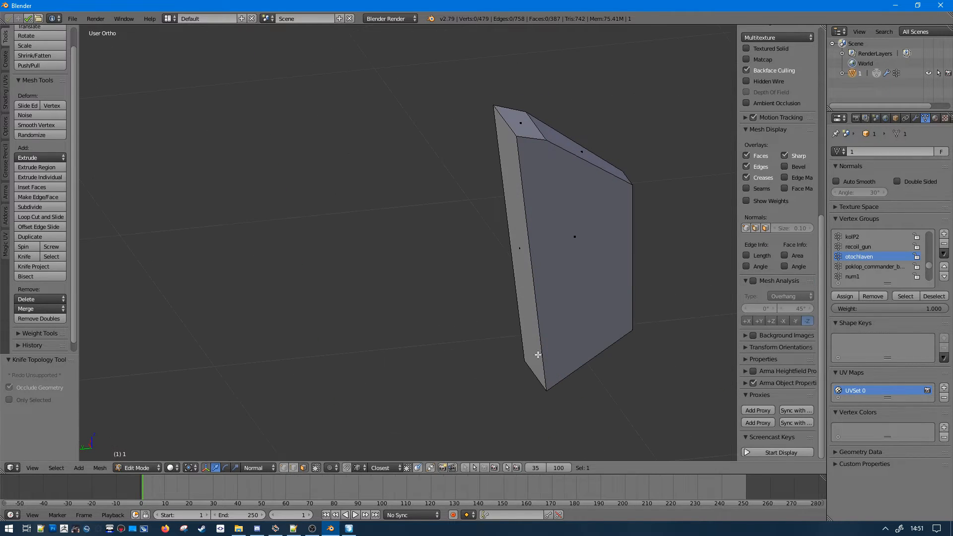
{"action": "key", "text": "k"}
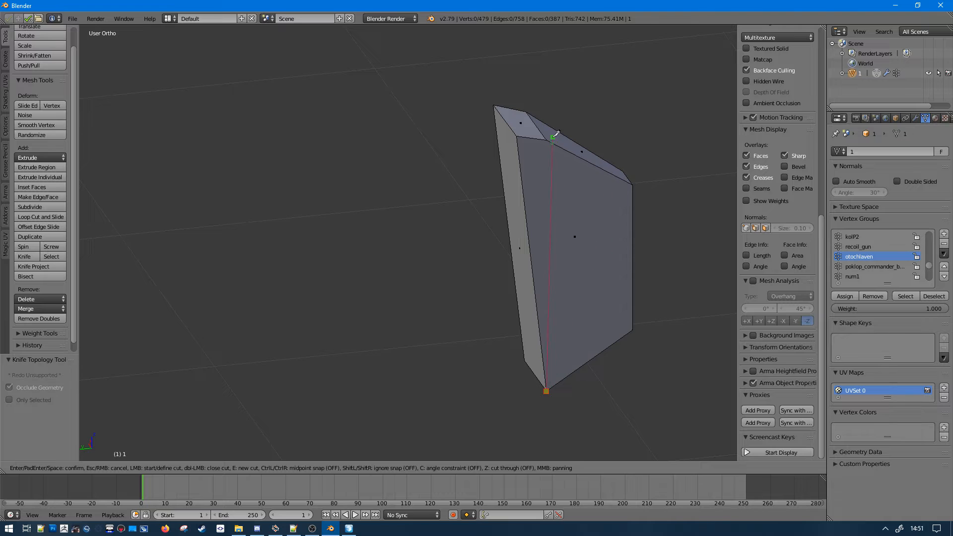
{"action": "key", "text": "Return"}
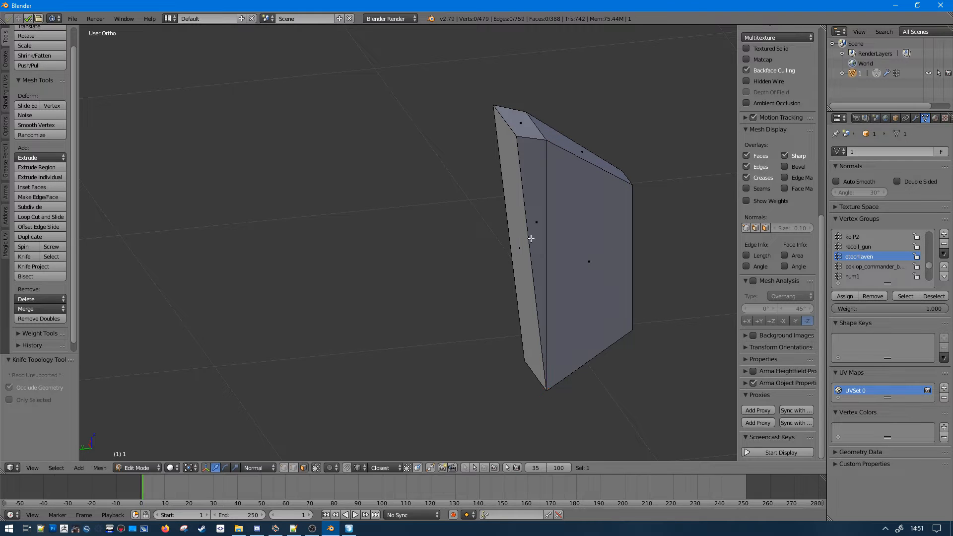
- Dissolve the misplaced diagonal edge on the wedge's side face
{"action": "middle_click_drag", "start_coordinate": [527, 235], "coordinate": [274, 202]}
{"action": "left_click", "coordinate": [268, 207]}
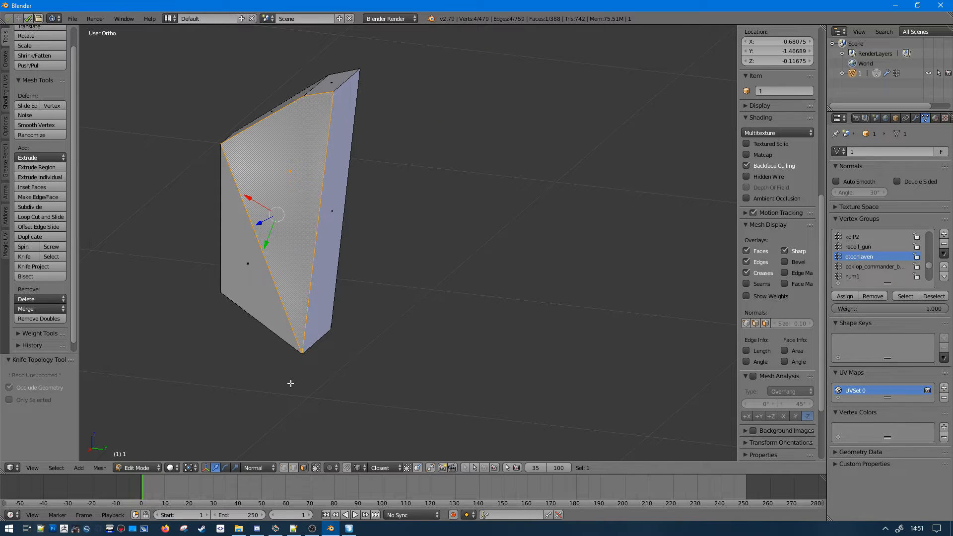
{"action": "left_click", "coordinate": [293, 468]}
{"action": "left_click", "coordinate": [253, 257]}
{"action": "key", "text": "ctrl+x"}
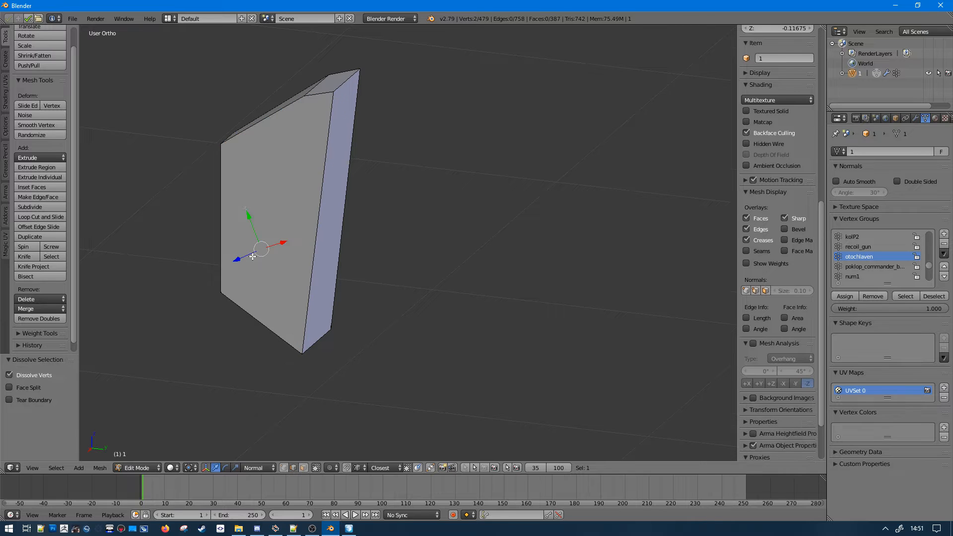
- Knife-cut this side face from the bend in its upper edge to the lower rear corner, matching the opposite side
{"action": "key", "text": "k"}
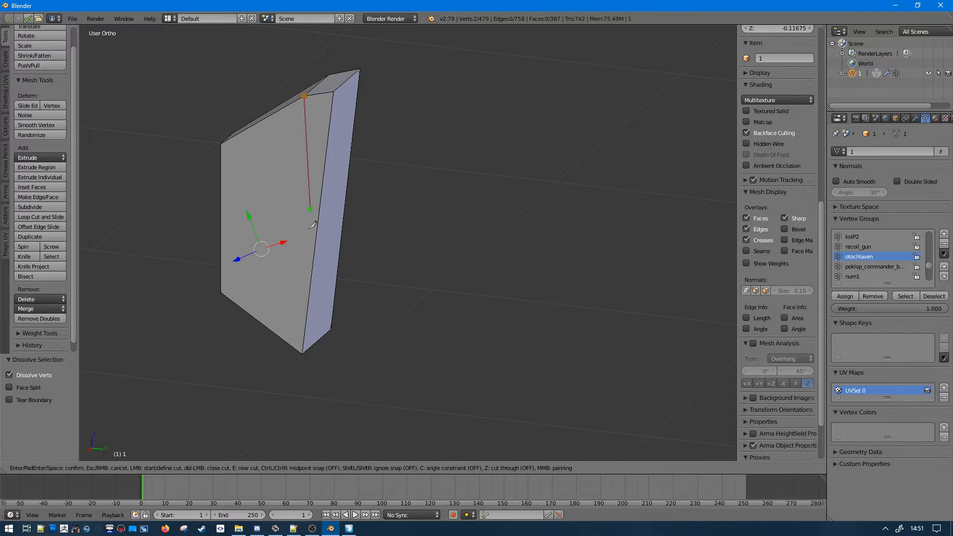
{"action": "left_click", "coordinate": [303, 347]}
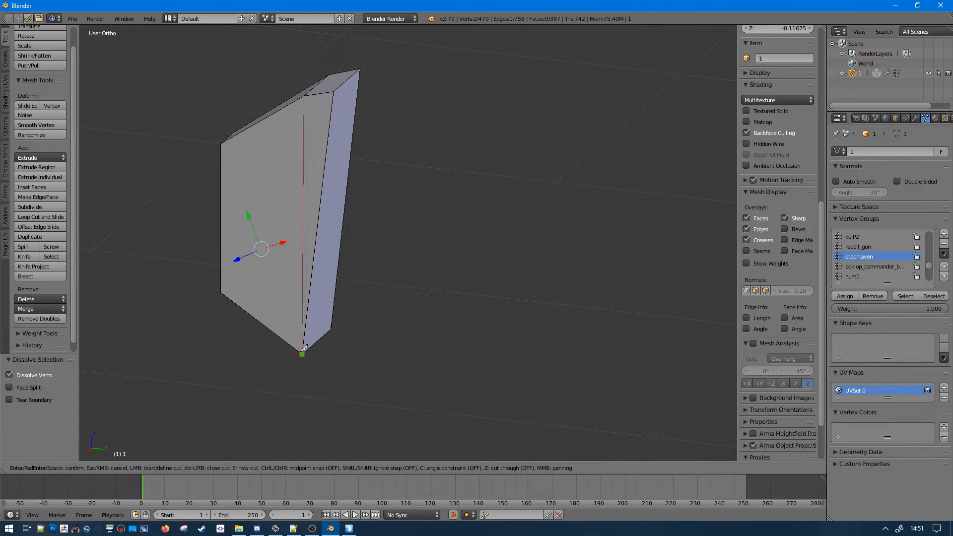
{"action": "key", "text": "Return"}
- Rip the wedge apart along the cut loop and fill the open sides of both halves with faces
{"action": "right_click", "coordinate": [304, 206], "text": "alt"}
{"action": "middle_click_drag", "start_coordinate": [304, 204], "coordinate": [211, 153]}
{"action": "key", "text": "v"}
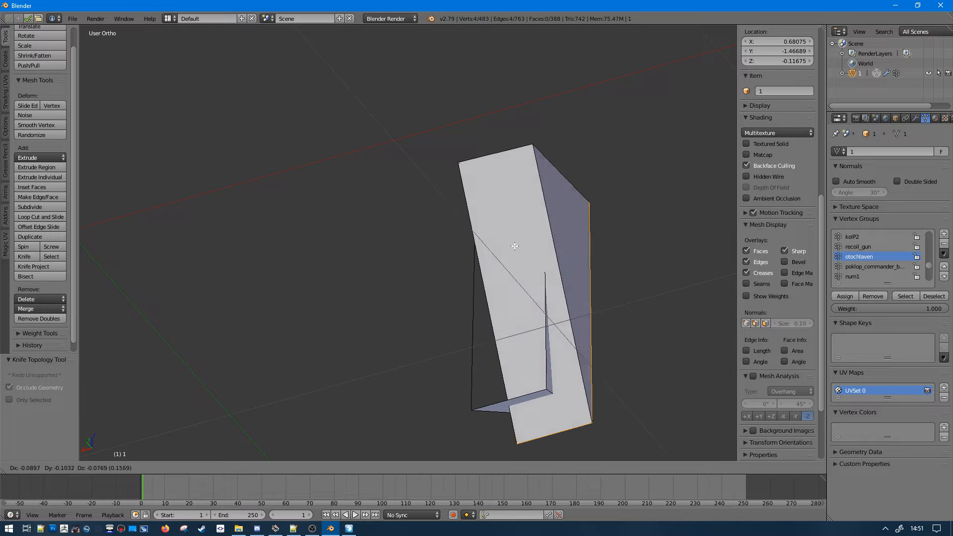
{"action": "left_click", "coordinate": [514, 246]}
{"action": "key", "text": "z"}
{"action": "middle_click_drag", "start_coordinate": [515, 246], "coordinate": [436, 293]}
{"action": "key", "text": "f"}
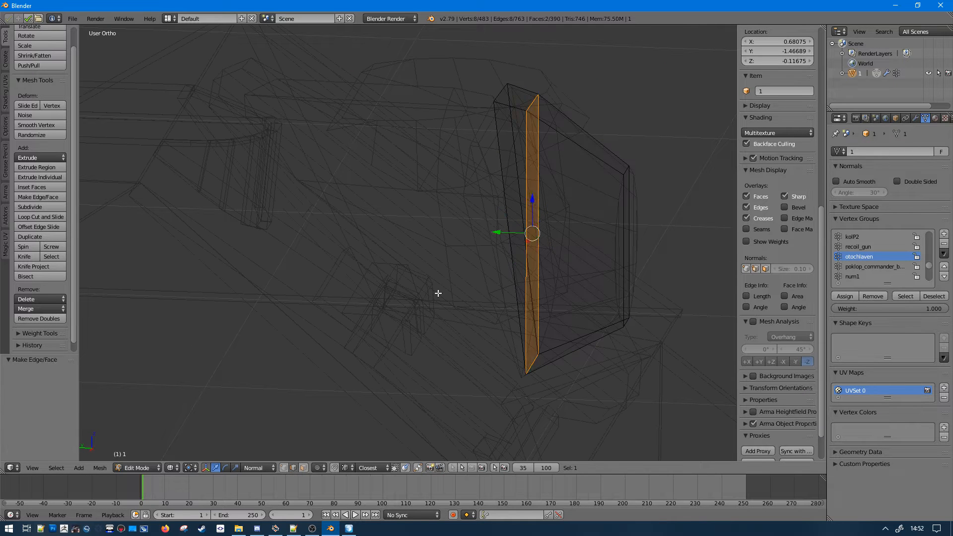
- Return to solid display, reveal all hidden geometry, and clear the selection
{"action": "key", "text": "a"}
{"action": "key", "text": "z"}
{"action": "scroll", "coordinate": [445, 298], "scroll_direction": "down", "scroll_amount": 2}
{"action": "mouse_move", "coordinate": [511, 240]}
{"action": "middle_mouse_down"}
{"action": "mouse_move", "coordinate": [445, 298]}
{"action": "mouse_move", "coordinate": [442, 288]}
{"action": "middle_mouse_up"}
{"action": "key", "text": "alt+h"}
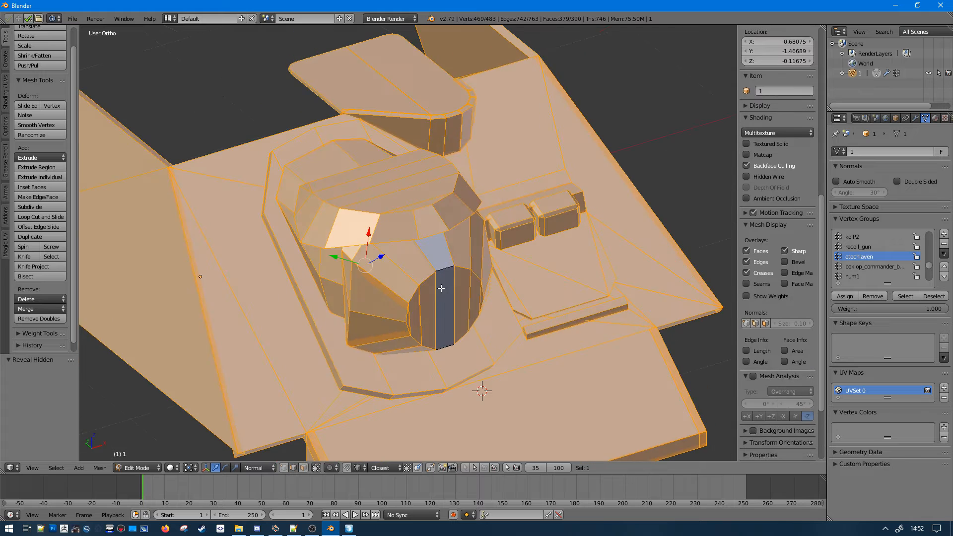
{"action": "key", "text": "a"}
- Export the repaired model as Arma 2/3 P3D over the existing export file
{"action": "left_click", "coordinate": [72, 19]}
{"action": "mouse_move", "coordinate": [118, 216]}
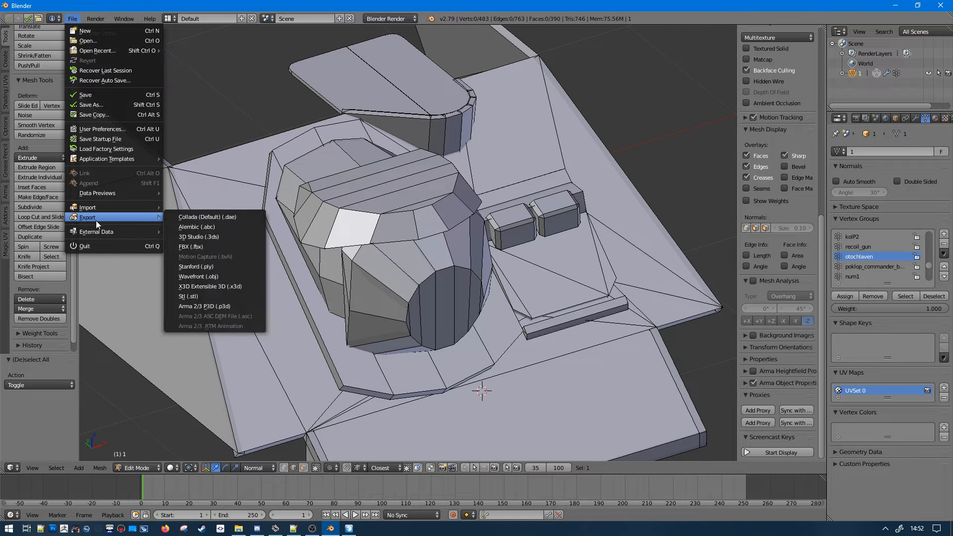
{"action": "left_click", "coordinate": [198, 306]}
{"action": "double_click", "coordinate": [165, 198]}
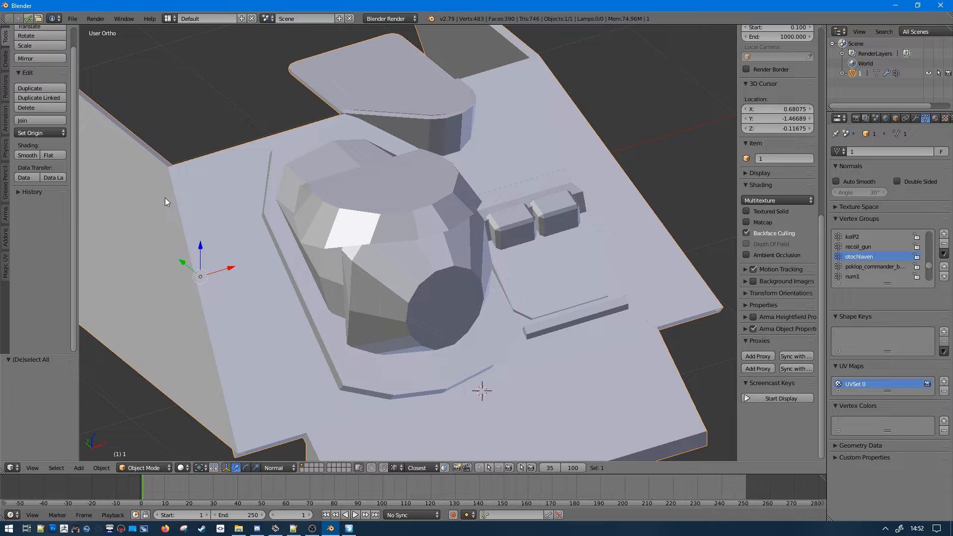
- Switch to Object Builder, close it without saving untitled.p3d, and reopen the freshly exported untitled.p3d from the Tanks_m folder
{"action": "left_click", "coordinate": [895, 6]}
{"action": "key", "text": "ctrl+a"}
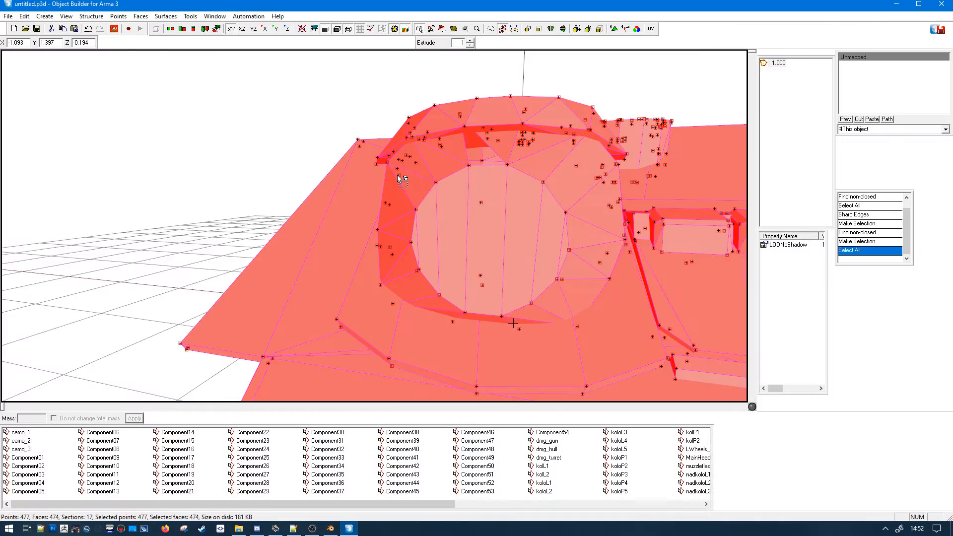
{"action": "left_click", "coordinate": [936, 4]}
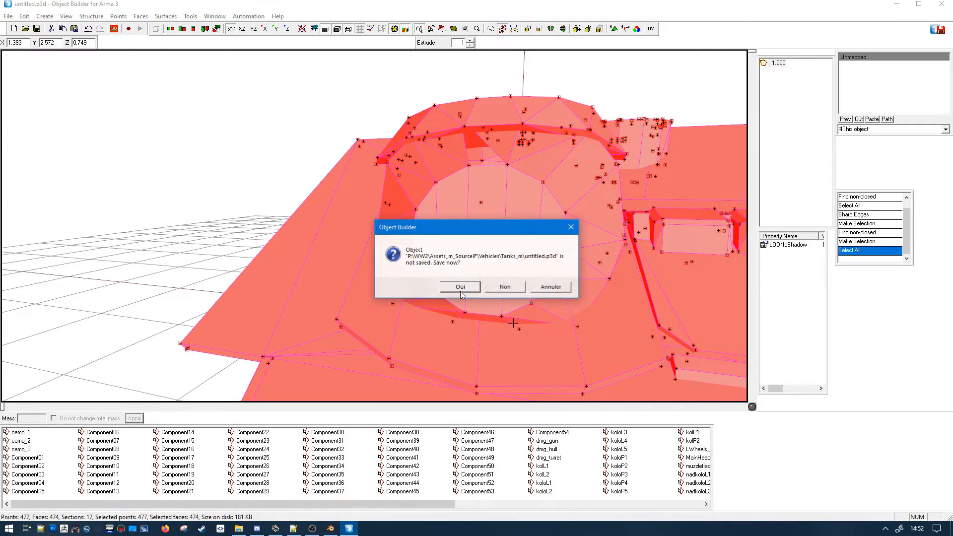
{"action": "left_click", "coordinate": [497, 285]}
{"action": "double_click", "coordinate": [340, 470]}
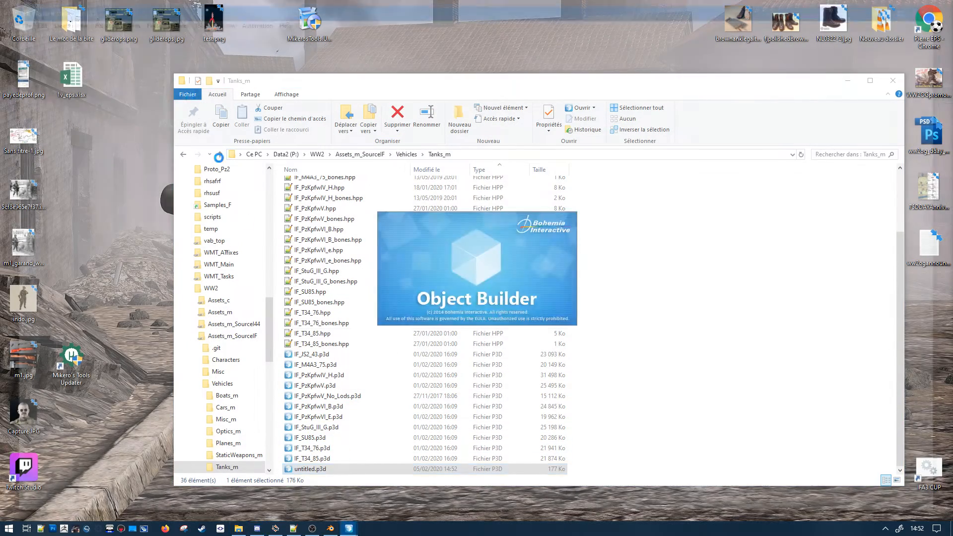
- Check the reopened model for non-closed geometry and build its component convex hulls
{"action": "left_click", "coordinate": [92, 16]}
{"action": "mouse_move", "coordinate": [119, 76]}
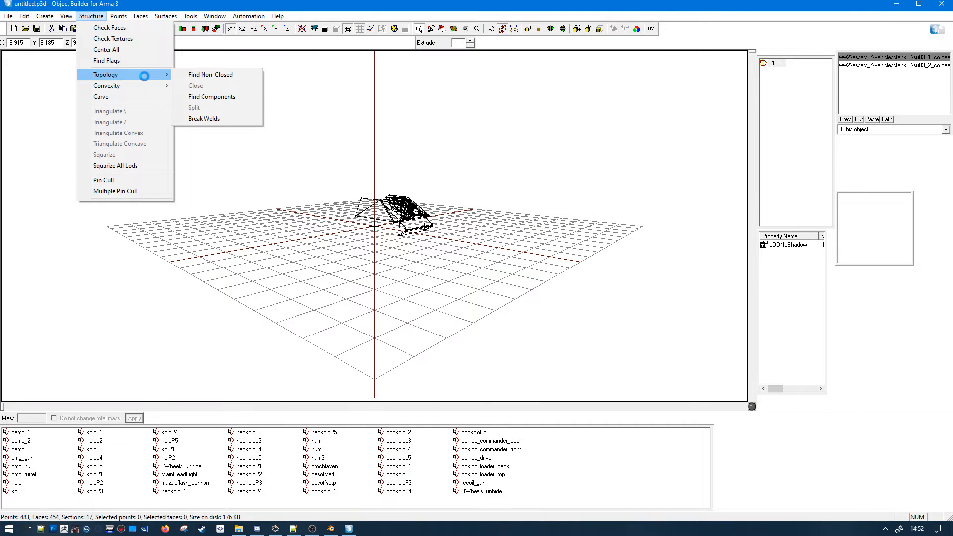
{"action": "left_click", "coordinate": [188, 75]}
{"action": "left_click", "coordinate": [91, 17]}
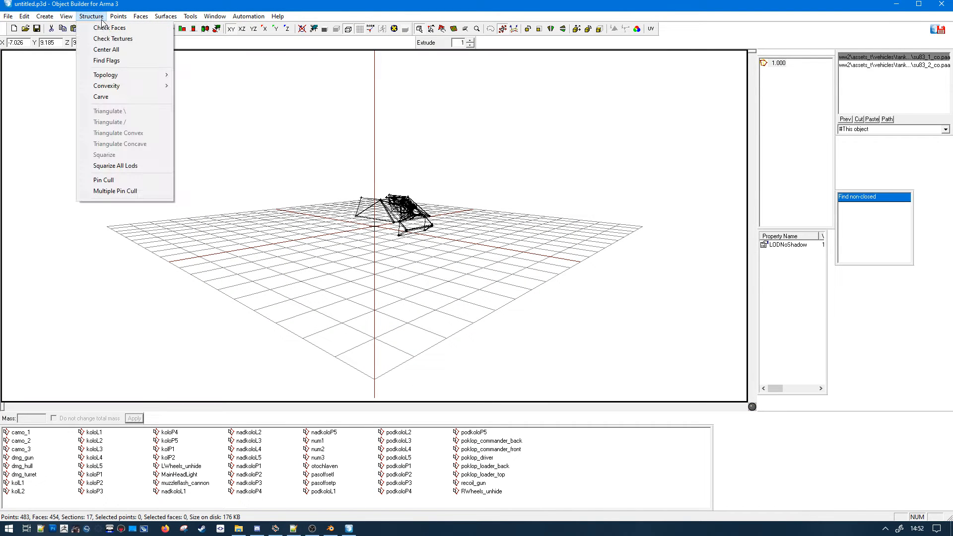
{"action": "mouse_move", "coordinate": [124, 86]}
{"action": "left_click", "coordinate": [212, 108]}
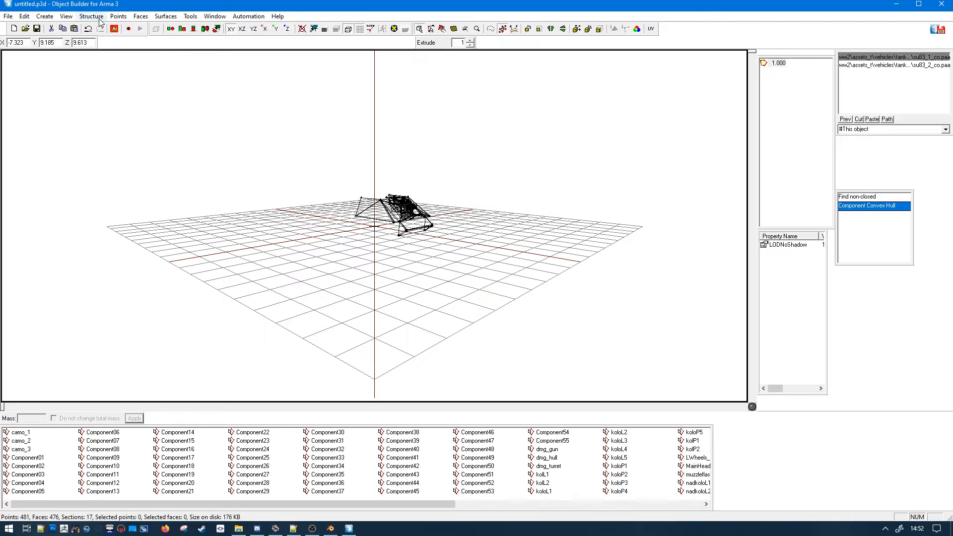
- Find non-closed geometry again and examine the selected points on the mantlet with back-facing geometry hidden
{"action": "left_click", "coordinate": [92, 16]}
{"action": "left_click", "coordinate": [194, 75]}
{"action": "scroll", "coordinate": [470, 149], "scroll_direction": "up", "scroll_amount": 2}
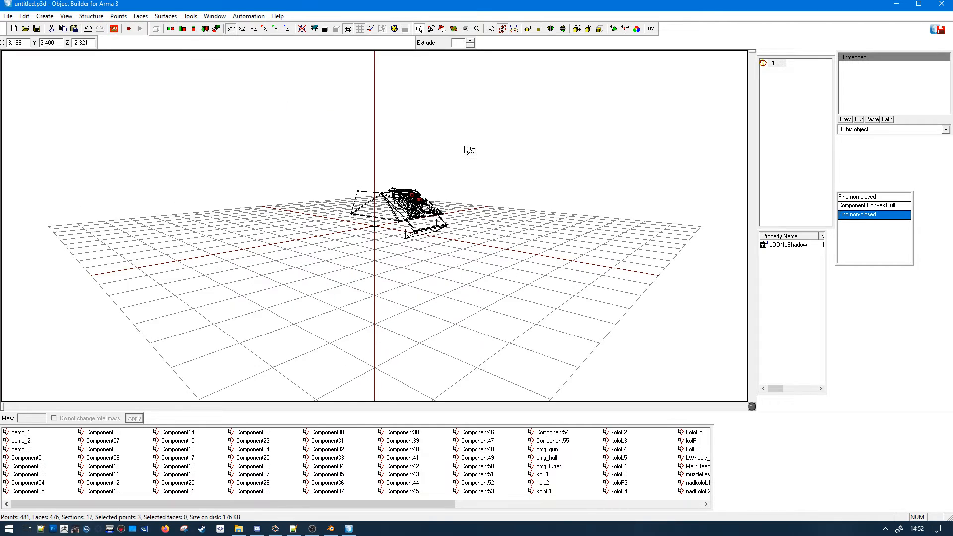
{"action": "scroll", "coordinate": [509, 182], "scroll_direction": "up", "scroll_amount": 8}
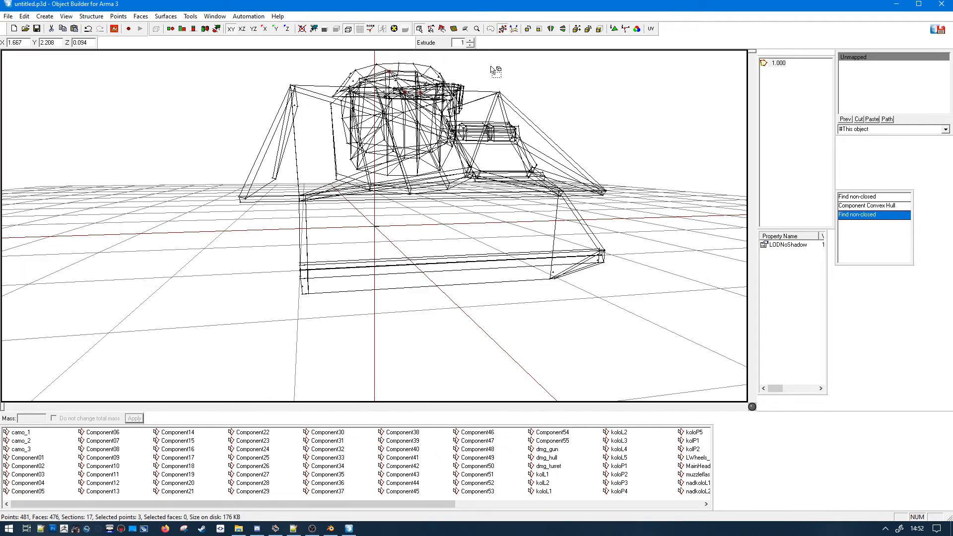
{"action": "left_click", "coordinate": [394, 29]}
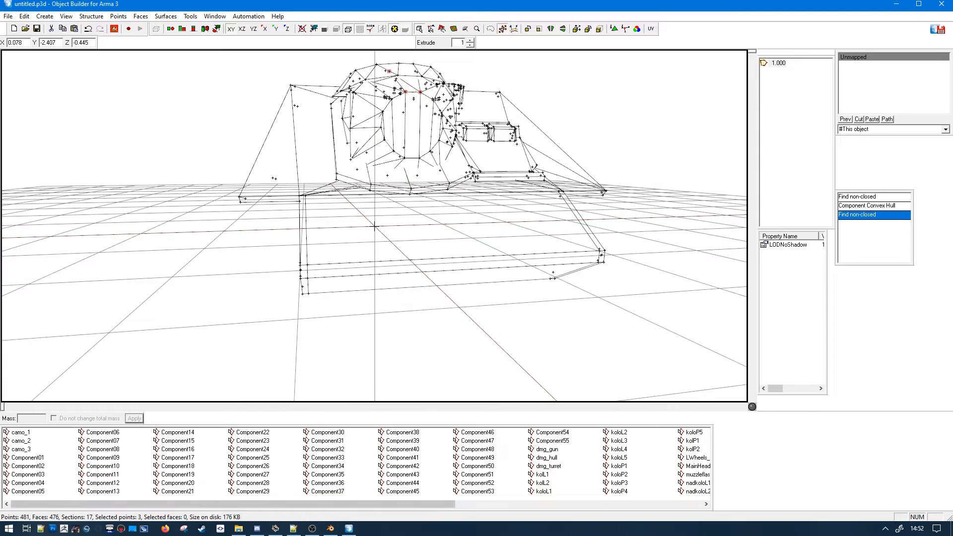
- Switch to Blender and isolate the centre front strip of the mantlet in Edit Mode to examine its shape
{"action": "left_click", "coordinate": [335, 531]}
{"action": "key", "text": "Tab"}
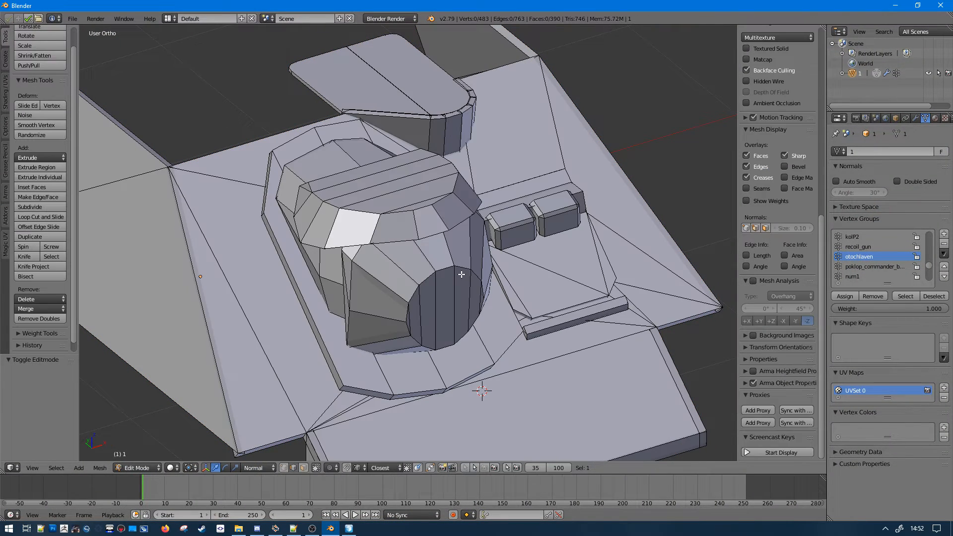
{"action": "right_click", "coordinate": [437, 228]}
{"action": "right_click", "coordinate": [446, 267]}
{"action": "key", "text": "l"}
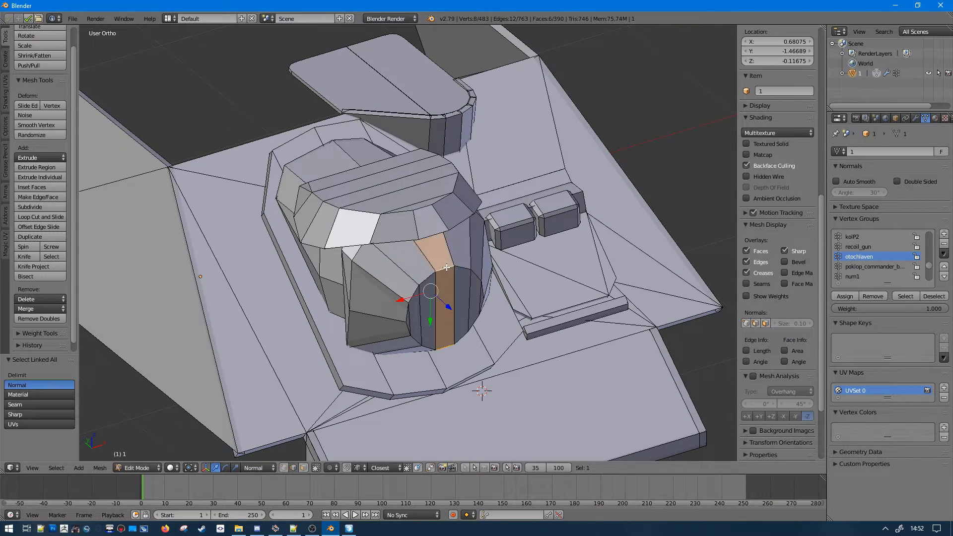
{"action": "key", "text": "ctrl+i"}
{"action": "key", "text": "h"}
{"action": "middle_click_drag", "start_coordinate": [451, 258], "coordinate": [517, 246]}
{"action": "key", "text": "a"}
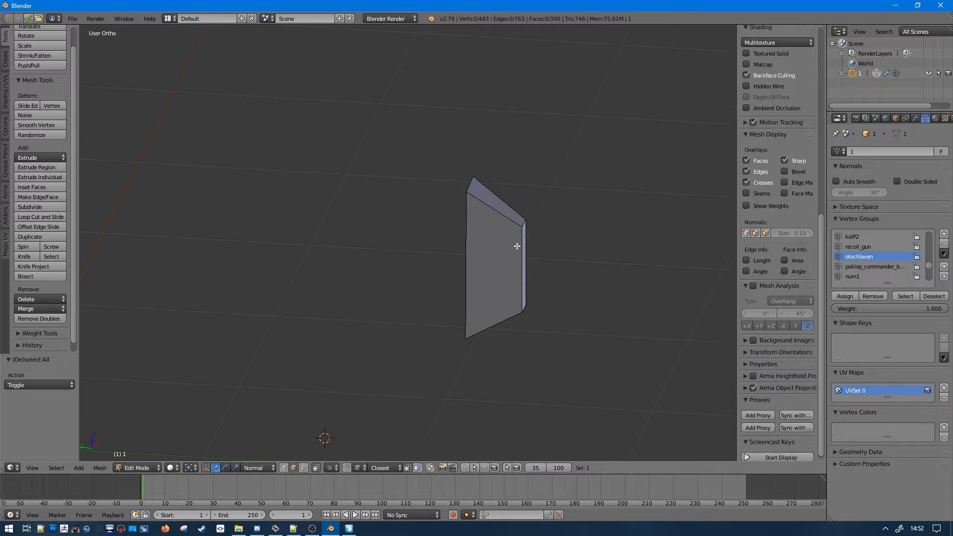
{"action": "key", "text": "a"}
{"action": "middle_click_drag", "start_coordinate": [161, 457], "coordinate": [270, 377]}
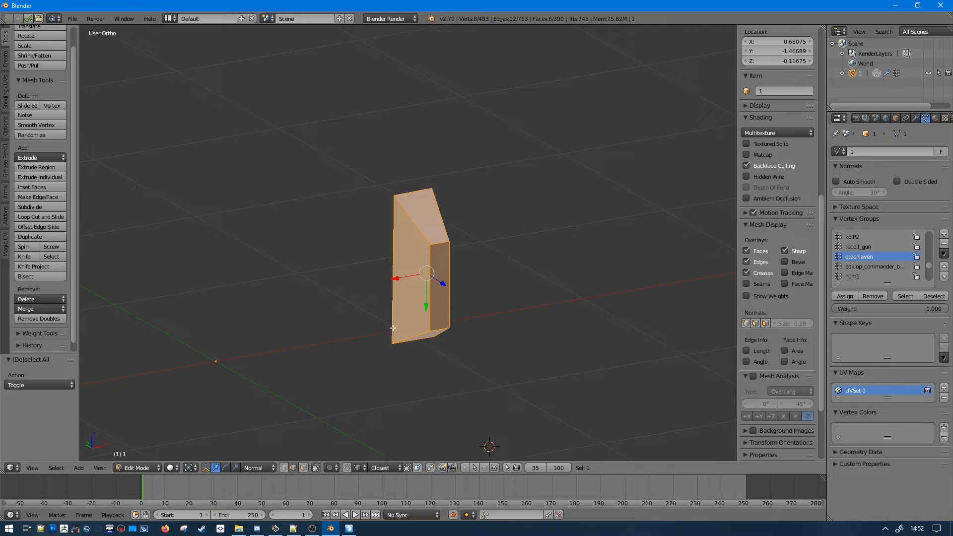
- Reveal all hidden geometry and select the whole centre front strip of the mantlet through one of its edges
{"action": "key", "text": "alt+h"}
{"action": "scroll", "coordinate": [395, 326], "scroll_direction": "up", "scroll_amount": 3}
{"action": "key", "text": "a"}
{"action": "right_click", "coordinate": [472, 282]}
{"action": "right_click", "coordinate": [469, 240]}
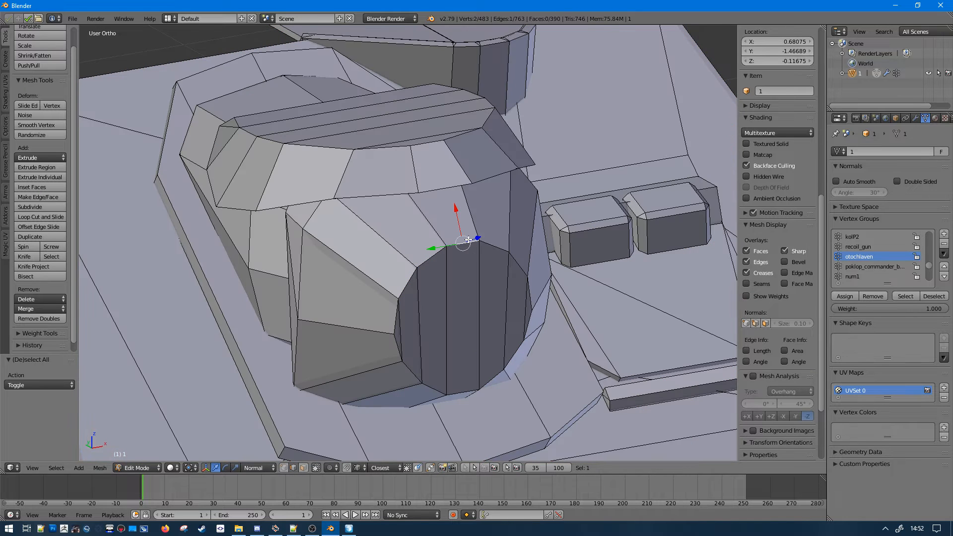
{"action": "key", "text": "ctrl+l"}
- Try to flatten the faces of the selected strip with Make Planar Faces and inspect the strip's front
{"action": "left_click", "coordinate": [99, 468]}
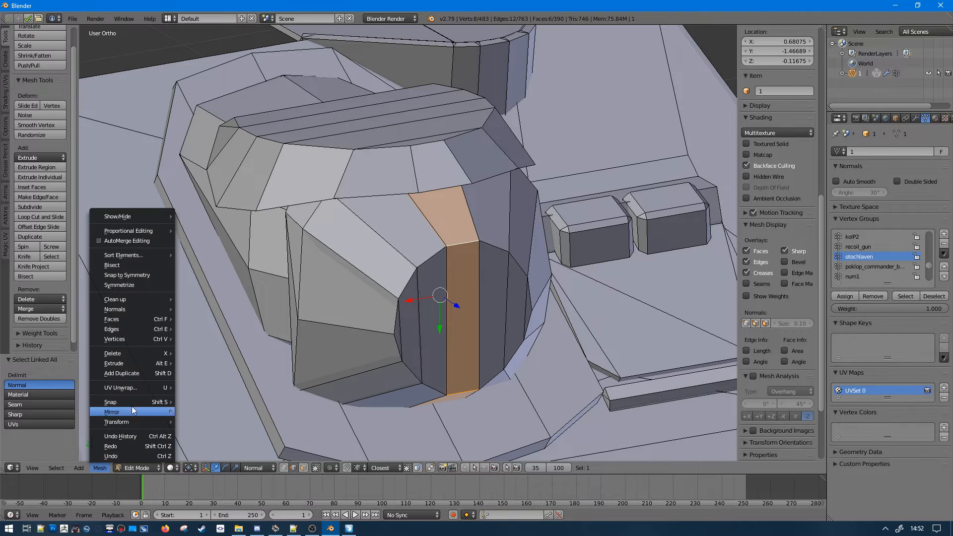
{"action": "mouse_move", "coordinate": [150, 402]}
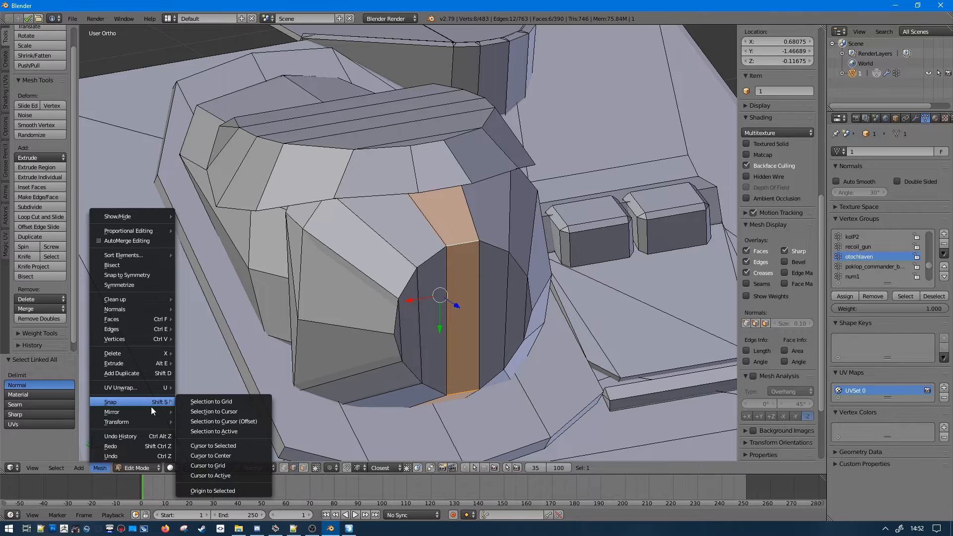
{"action": "mouse_move", "coordinate": [136, 297]}
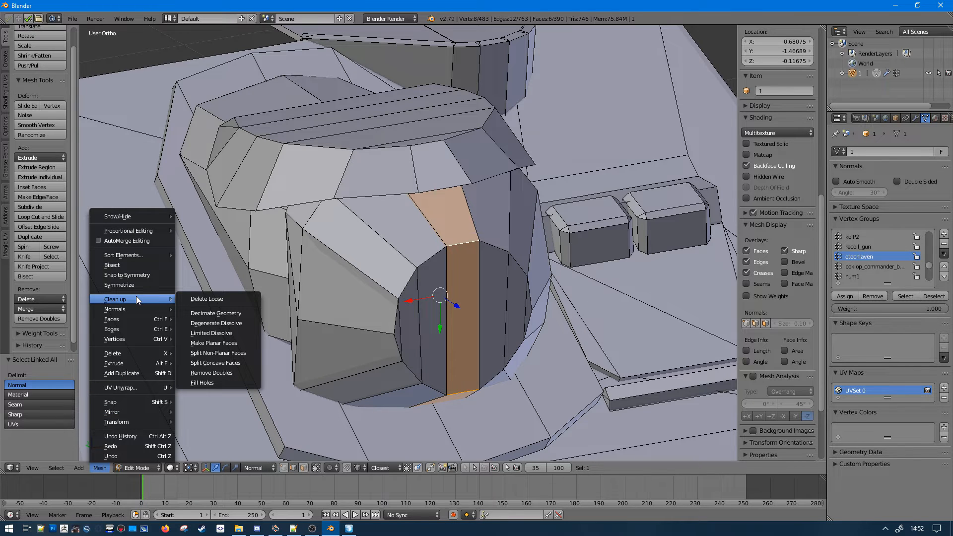
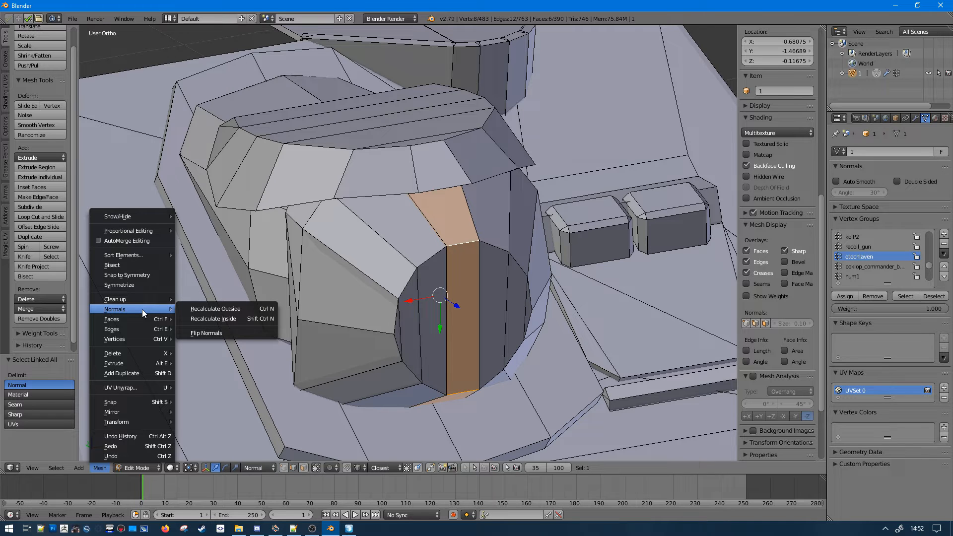
{"action": "mouse_move", "coordinate": [138, 330]}
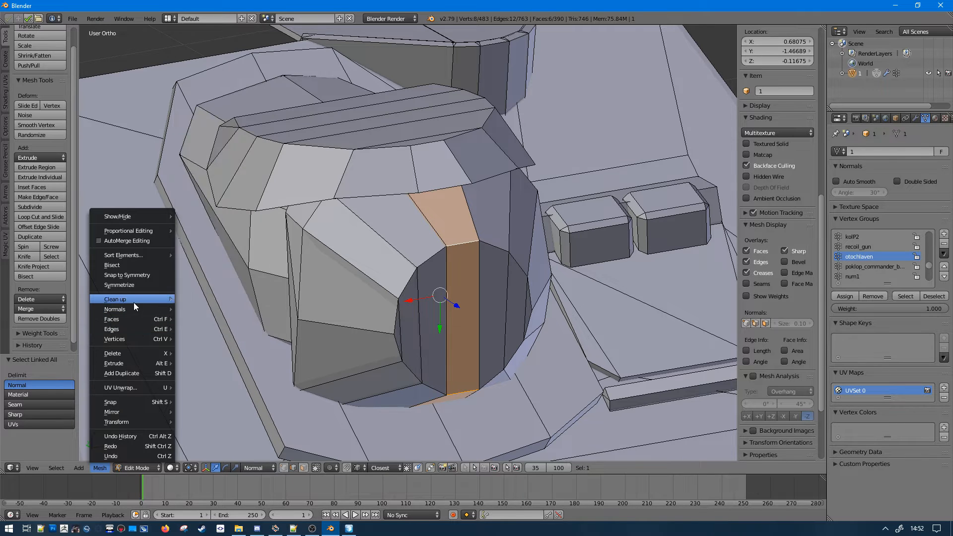
{"action": "left_click", "coordinate": [224, 339]}
{"action": "scroll", "coordinate": [412, 308], "scroll_direction": "up", "scroll_amount": 1}
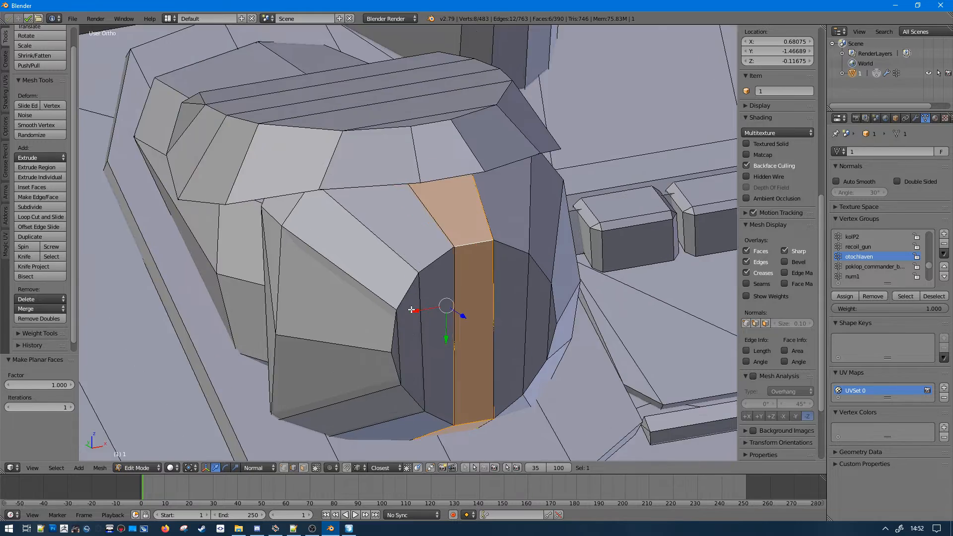
{"action": "middle_click_drag", "start_coordinate": [411, 308], "coordinate": [378, 263]}
{"action": "scroll", "coordinate": [377, 262], "scroll_direction": "up", "scroll_amount": 3}
{"action": "scroll", "coordinate": [361, 146], "scroll_direction": "up", "scroll_amount": 1}
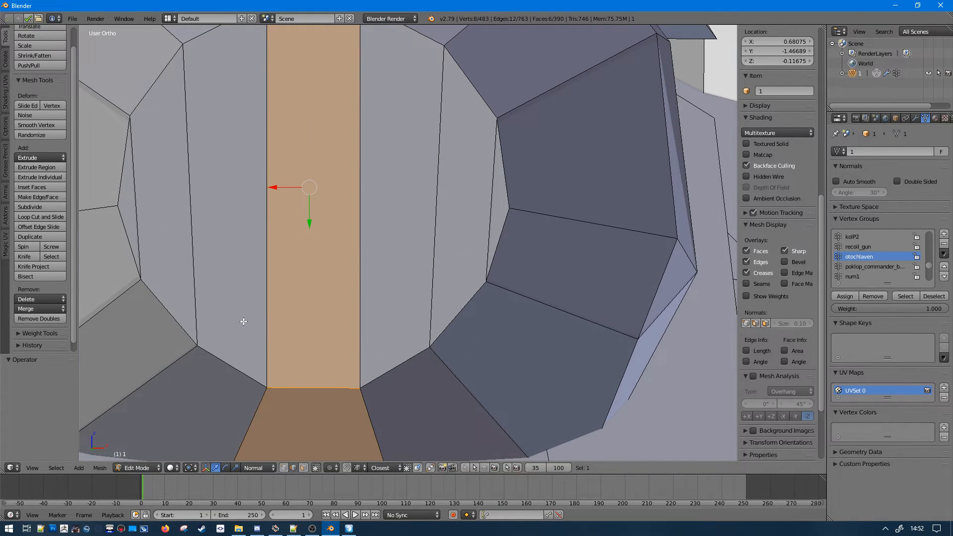
- Apply Make Planar Faces to the selected strip in wireframe display and clear the selection
{"action": "key", "text": "z"}
{"action": "scroll", "coordinate": [303, 290], "scroll_direction": "down", "scroll_amount": 2}
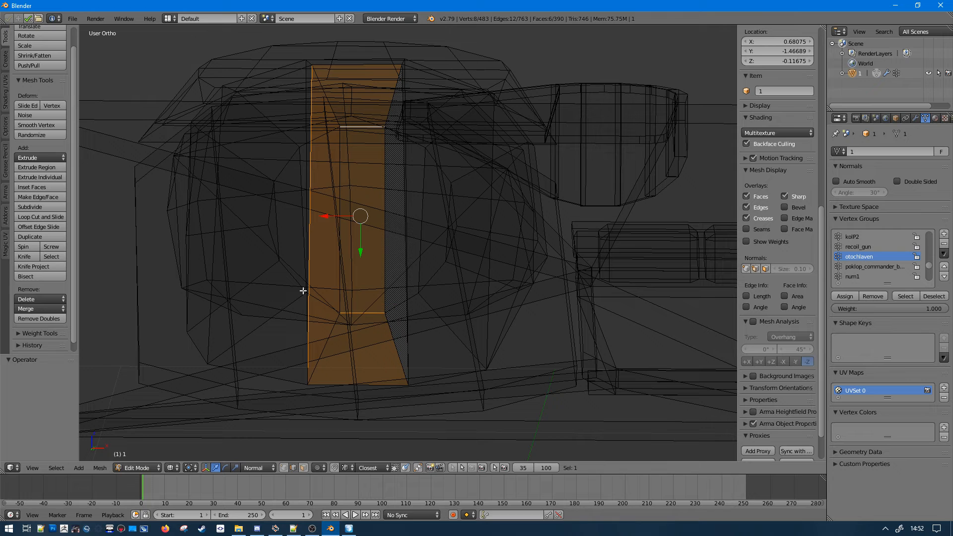
{"action": "left_click", "coordinate": [110, 470]}
{"action": "mouse_move", "coordinate": [139, 300]}
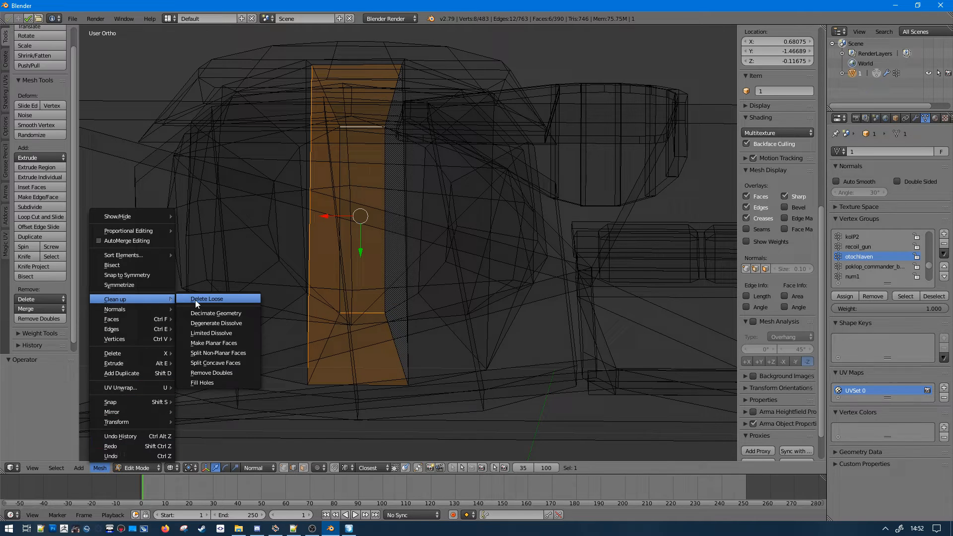
{"action": "left_click", "coordinate": [242, 343]}
{"action": "key", "text": "a"}
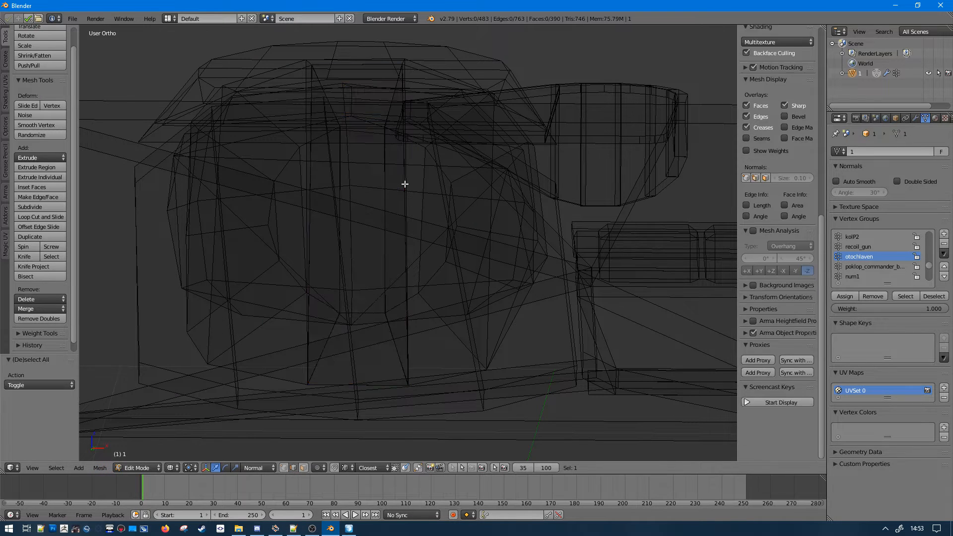
- Return to solid display and select the strip's upper front edge where the sloped top face meets the front face
{"action": "key", "text": "z"}
{"action": "scroll", "coordinate": [352, 171], "scroll_direction": "up", "scroll_amount": 4}
{"action": "scroll", "coordinate": [317, 241], "scroll_direction": "up", "scroll_amount": 6}
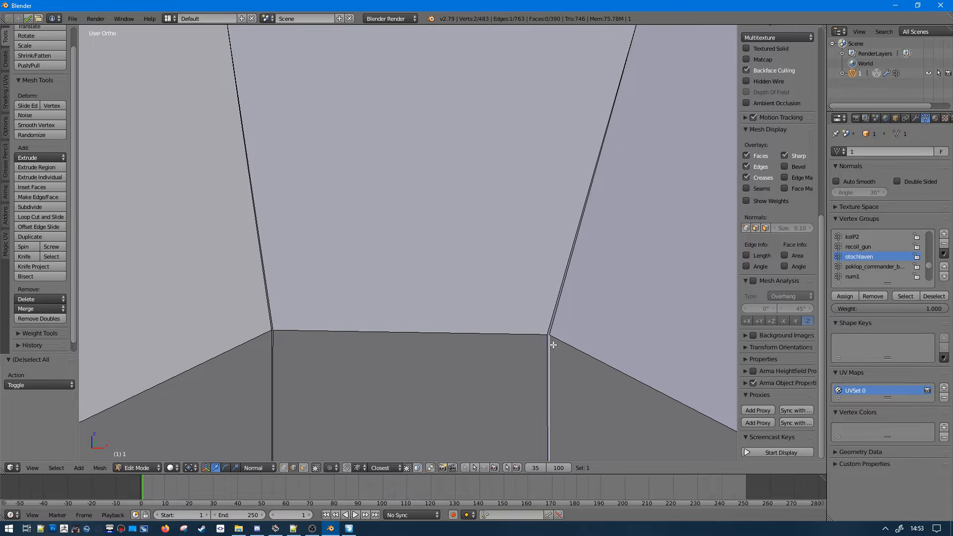
{"action": "right_click", "coordinate": [558, 343]}
{"action": "right_click", "coordinate": [558, 321]}
{"action": "right_click", "coordinate": [525, 343]}
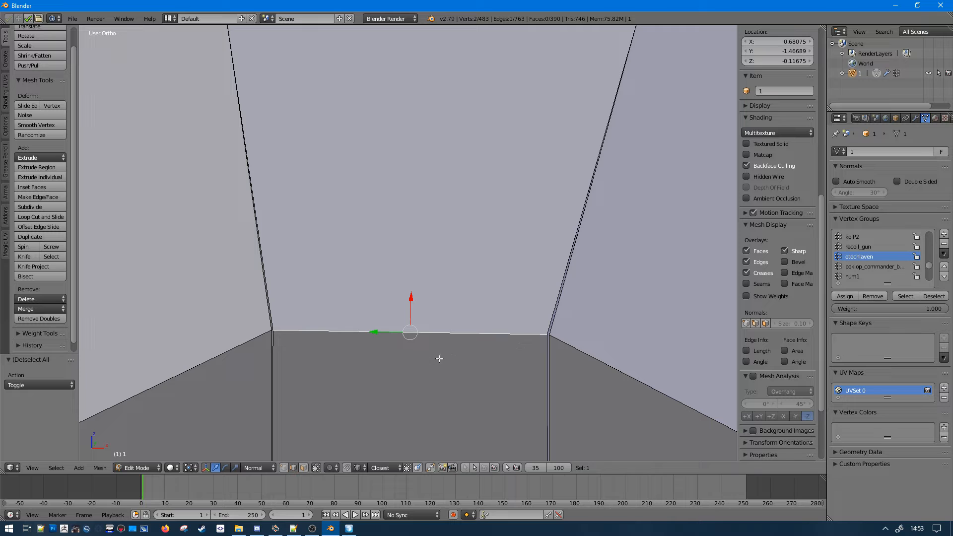
- Check the faces and corner vertices around the strip's upper front edge by selecting them individually, and undo back to the edge selection
{"action": "left_click", "coordinate": [303, 468]}
{"action": "right_click", "coordinate": [481, 349]}
{"action": "right_click", "coordinate": [528, 322], "text": "shift"}
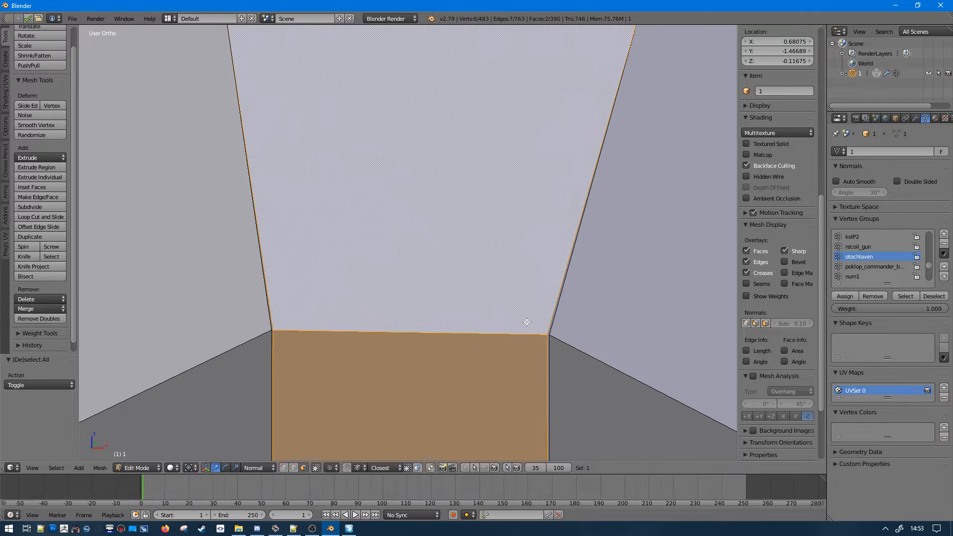
{"action": "right_click", "coordinate": [263, 356]}
{"action": "right_click", "coordinate": [266, 327]}
{"action": "right_click", "coordinate": [284, 346]}
{"action": "right_click", "coordinate": [304, 327]}
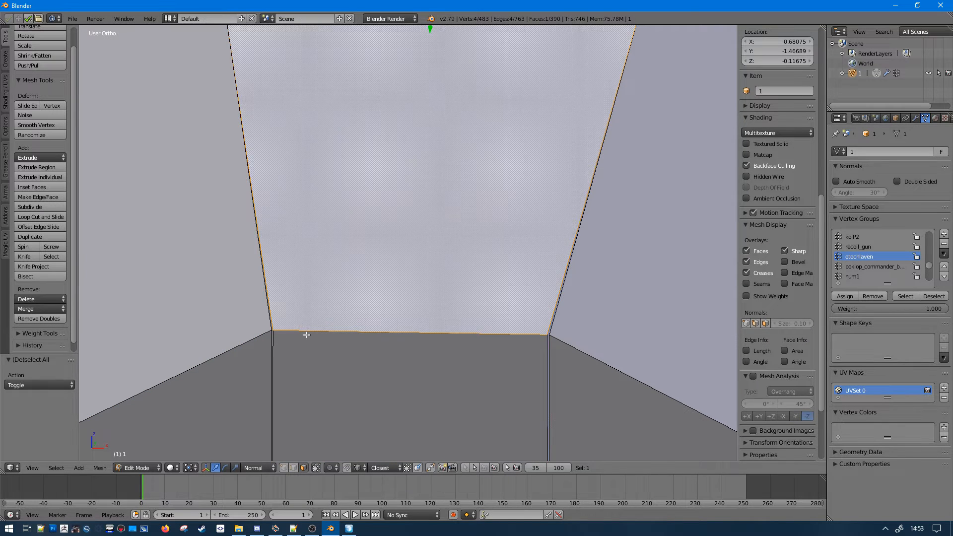
{"action": "key", "text": "a"}
{"action": "left_click", "coordinate": [282, 469]}
{"action": "right_click", "coordinate": [293, 322]}
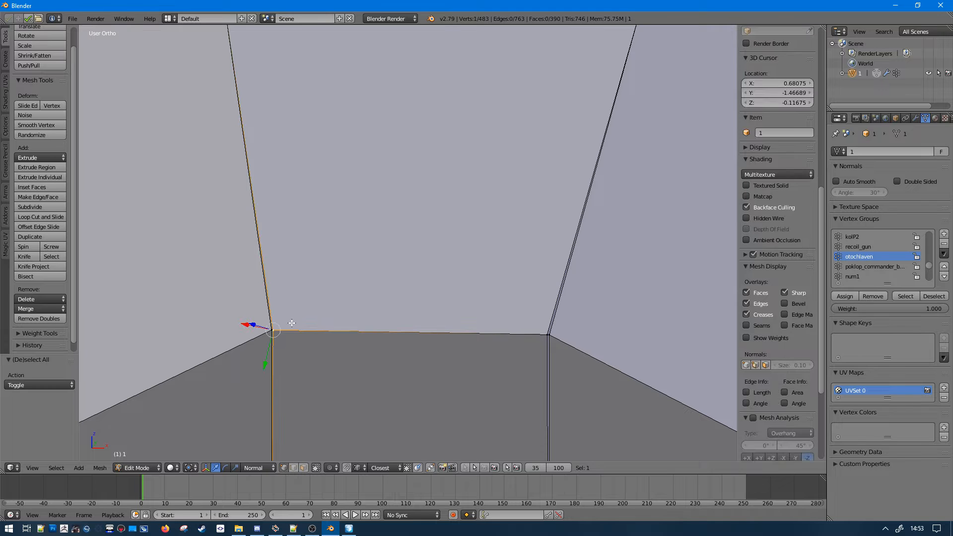
{"action": "key", "text": "ctrl+z"}
{"action": "right_click", "coordinate": [501, 315]}
{"action": "right_click", "coordinate": [503, 314]}
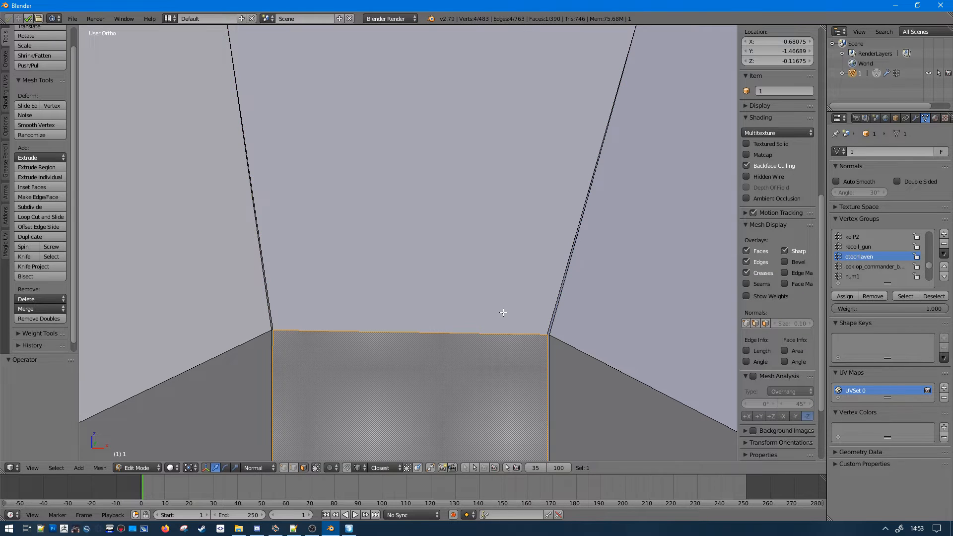
{"action": "right_click", "coordinate": [503, 313]}
{"action": "right_click", "coordinate": [504, 313]}
{"action": "right_click", "coordinate": [504, 313]}
{"action": "right_click", "coordinate": [503, 313]}
{"action": "key", "text": "ctrl+z"}
{"action": "key", "text": "ctrl+z"}
{"action": "key", "text": "ctrl+z"}
{"action": "key", "text": "ctrl+z"}
{"action": "key", "text": "ctrl+z"}
{"action": "key", "text": "ctrl+z"}
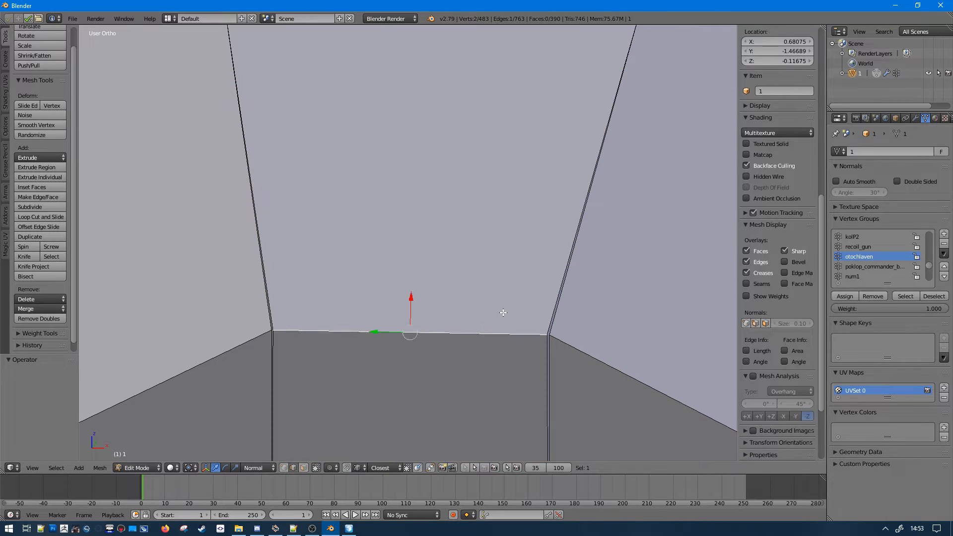
- Select all geometry linked to the strip's upper front edge and hide everything else to isolate the strip
{"action": "key", "text": "l"}
{"action": "scroll", "coordinate": [504, 313], "scroll_direction": "down", "scroll_amount": 3}
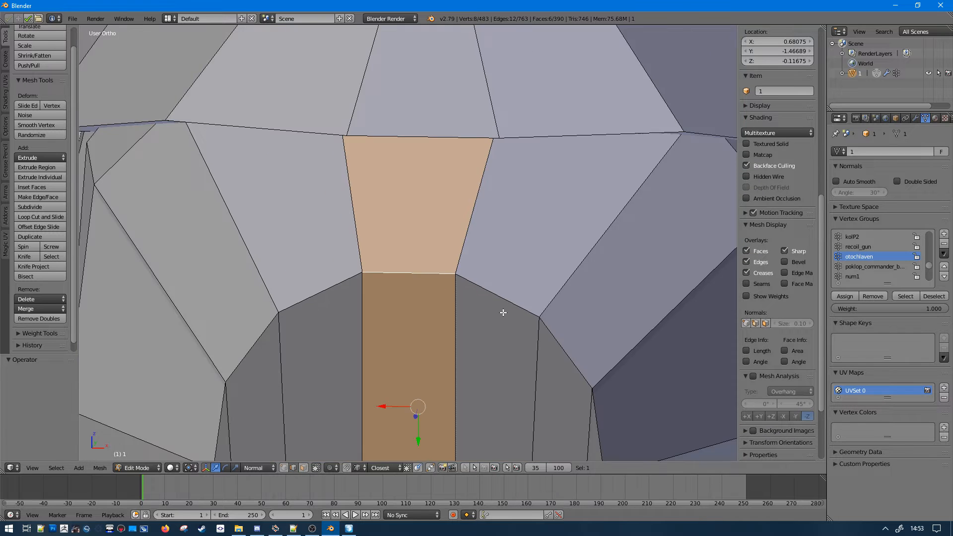
{"action": "key", "text": "z"}
{"action": "key", "text": "ctrl+i"}
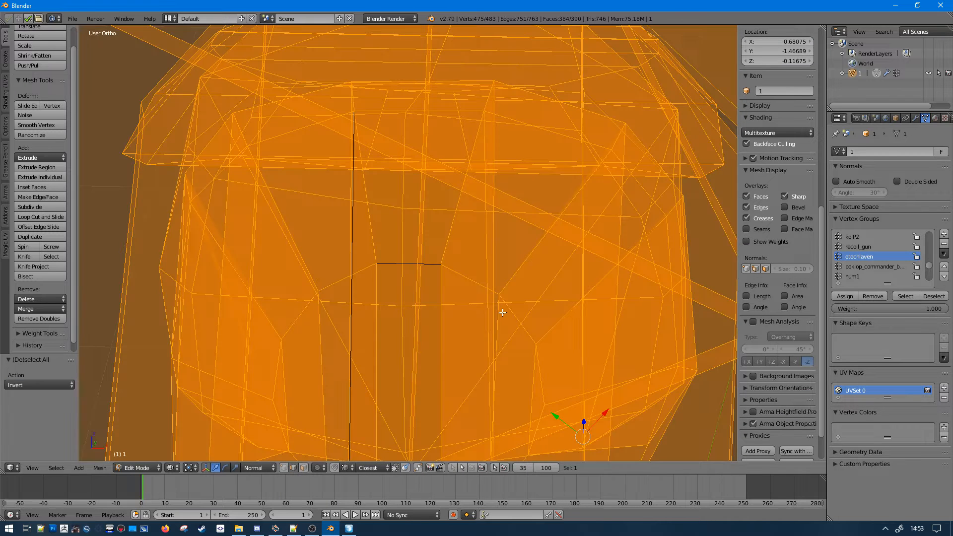
{"action": "key", "text": "h"}
{"action": "key", "text": "z"}
{"action": "scroll", "coordinate": [466, 323], "scroll_direction": "down", "scroll_amount": 2}
{"action": "middle_click_drag", "start_coordinate": [466, 323], "coordinate": [381, 314]}
{"action": "key", "text": "KP_3"}
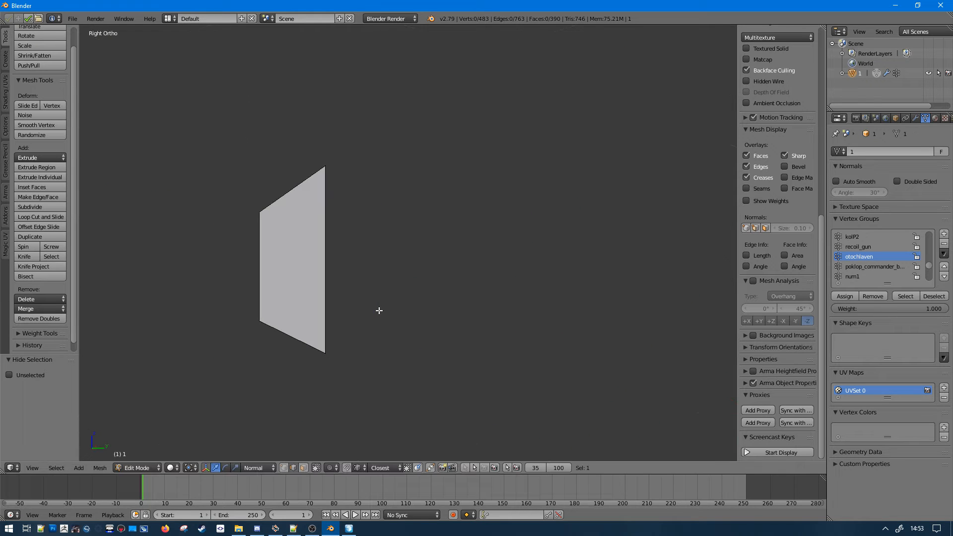
{"action": "key", "text": "z"}
{"action": "key", "text": "k"}
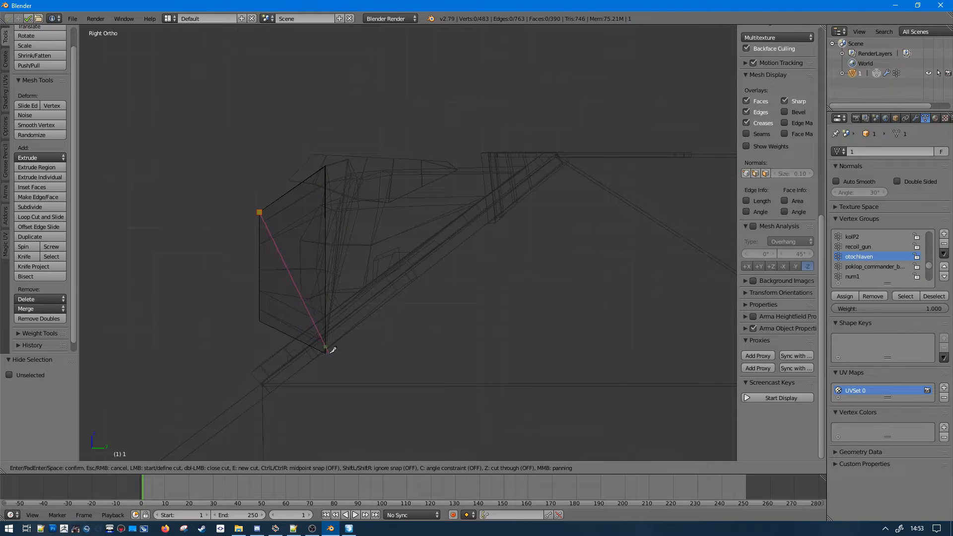
{"action": "key", "text": "Escape"}
{"action": "middle_click_drag", "start_coordinate": [319, 353], "coordinate": [321, 392]}
{"action": "key", "text": "z"}
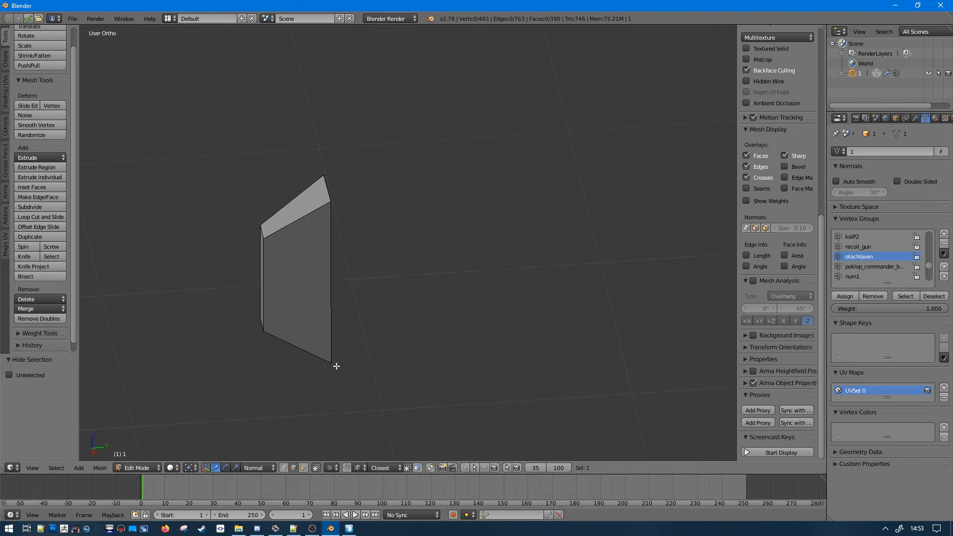
- Knife a diagonal across the isolated strip's side face, from its lower rear corner to its upper front corner
{"action": "key", "text": "k"}
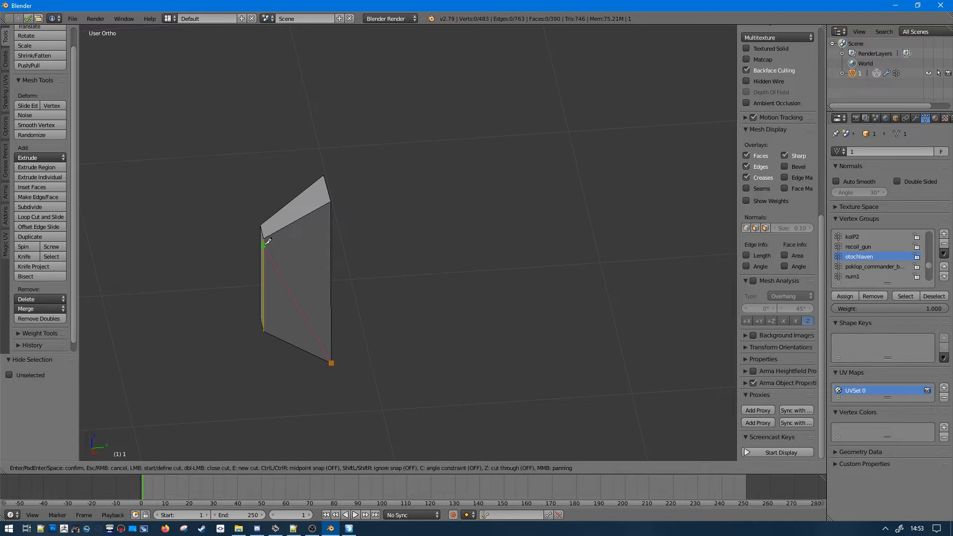
{"action": "left_click", "coordinate": [264, 241]}
{"action": "key", "text": "Return"}
{"action": "mouse_move", "coordinate": [265, 240]}
{"action": "middle_mouse_down"}
{"action": "mouse_move", "coordinate": [283, 230]}
{"action": "mouse_move", "coordinate": [311, 350]}
{"action": "middle_mouse_up"}
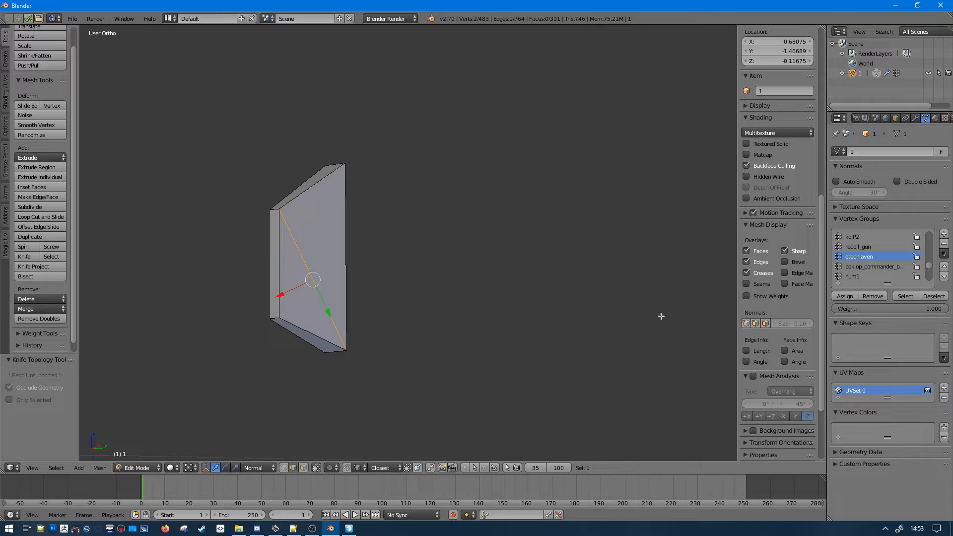
{"action": "middle_click_drag", "start_coordinate": [426, 299], "coordinate": [388, 297]}
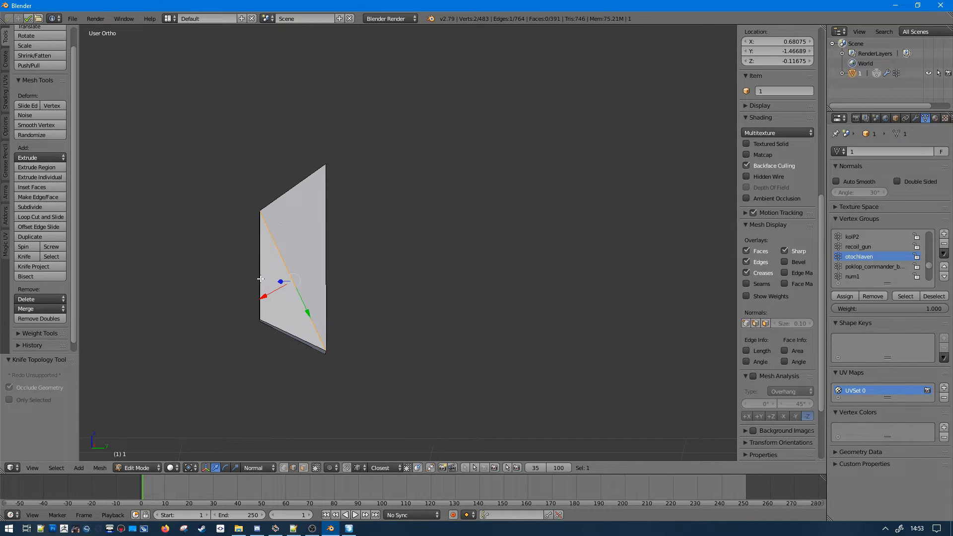
- Clear the selection and knife the matching upper-front to lower-rear diagonal across the strip's opposite side face
{"action": "middle_click_drag", "start_coordinate": [260, 279], "coordinate": [517, 266]}
{"action": "key", "text": "a"}
{"action": "key", "text": "k"}
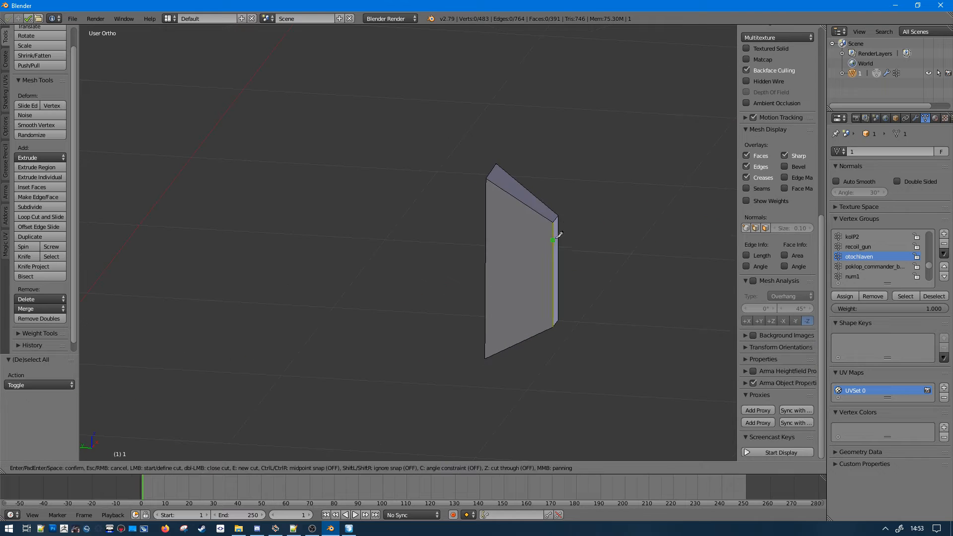
{"action": "left_click", "coordinate": [495, 332]}
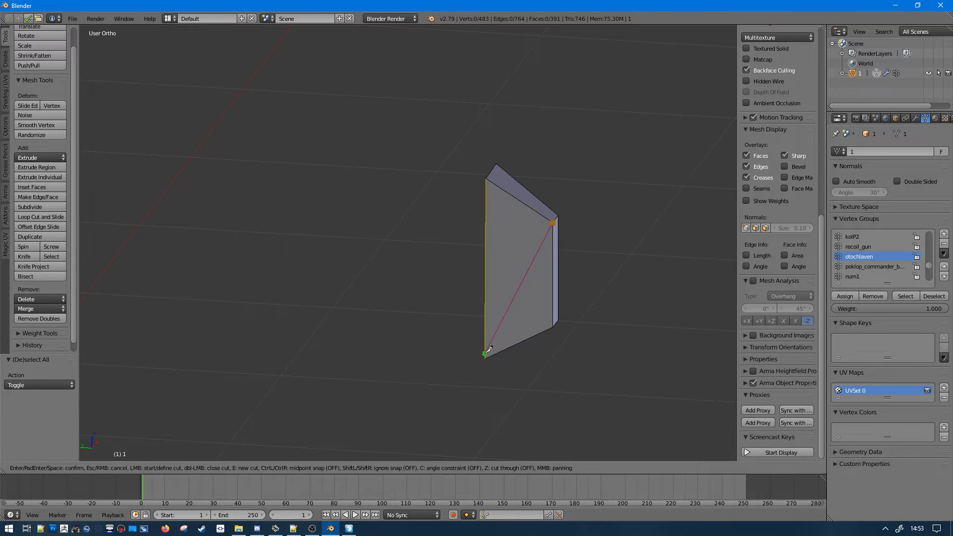
{"action": "key", "text": "Return"}
- Separate the strip along its diagonal cuts into two pieces and cap both open sides with new faces
{"action": "middle_click_drag", "start_coordinate": [495, 332], "coordinate": [323, 368]}
{"action": "key", "text": "a"}
{"action": "key", "text": "z"}
{"action": "right_click", "coordinate": [387, 369], "text": "alt"}
{"action": "key", "text": "f"}
{"action": "key", "text": "a"}
{"action": "key", "text": "z"}
{"action": "key", "text": "Tab"}
{"action": "key", "text": "Tab"}
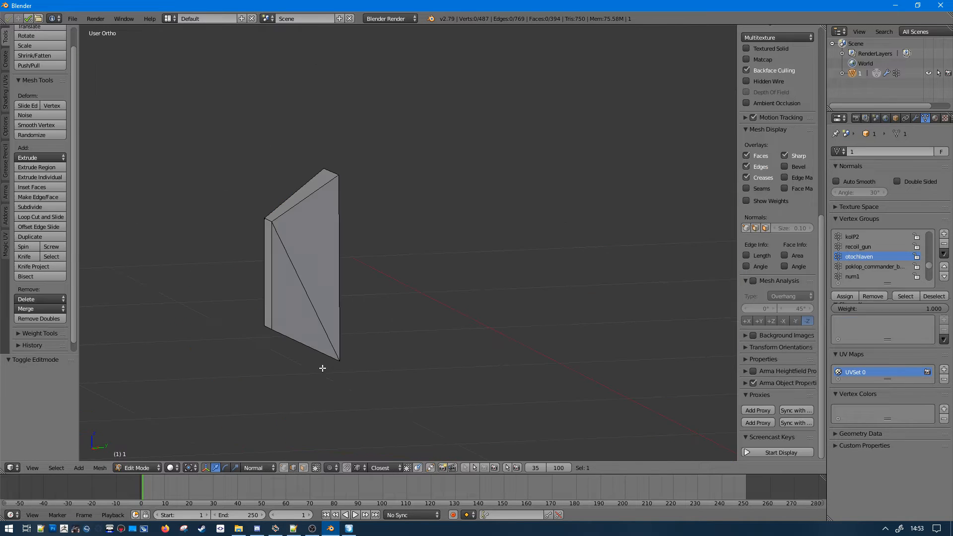
- Reveal all hidden geometry, clear the selection and export the model as P3D over untitled.p3d
{"action": "key", "text": "a"}
{"action": "key", "text": "alt+h"}
{"action": "key", "text": "a"}
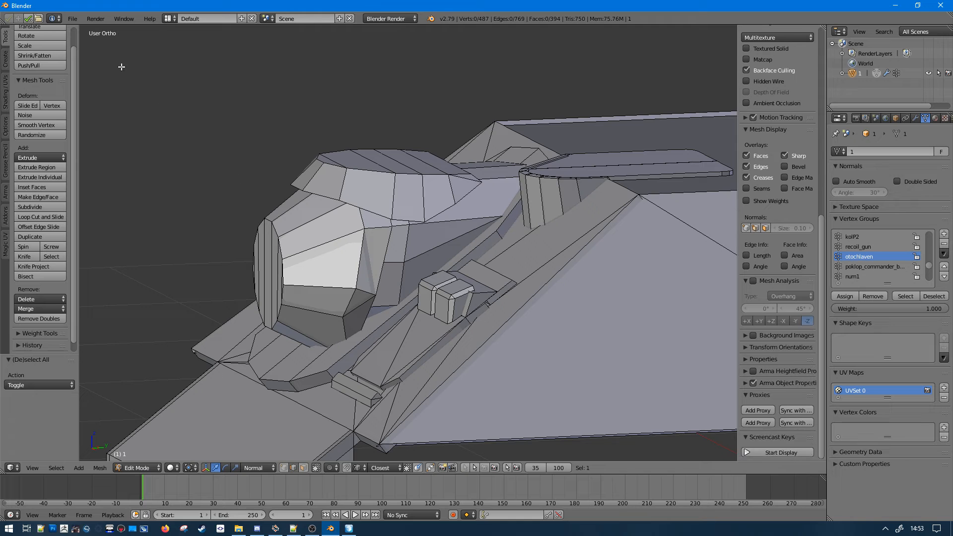
{"action": "left_click", "coordinate": [80, 20]}
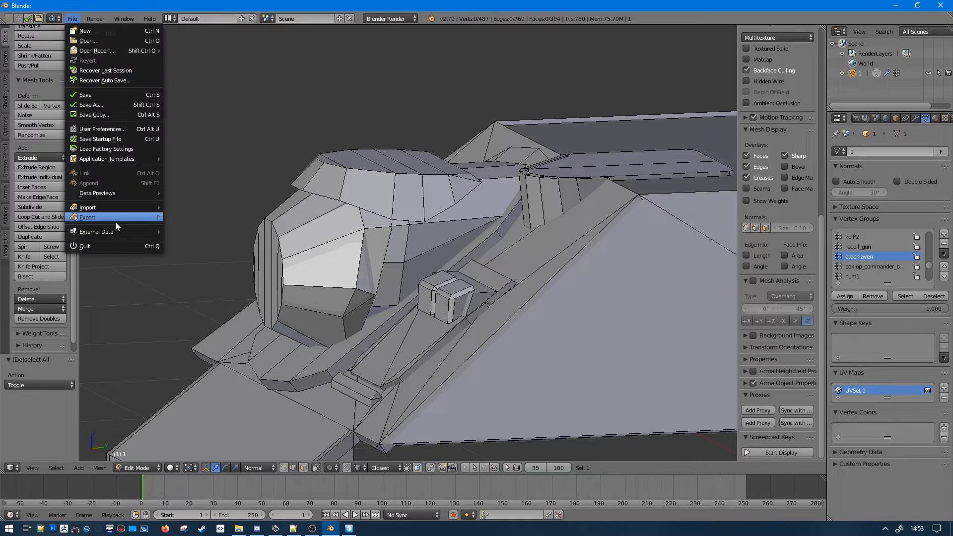
{"action": "mouse_move", "coordinate": [115, 218]}
{"action": "left_click", "coordinate": [204, 306]}
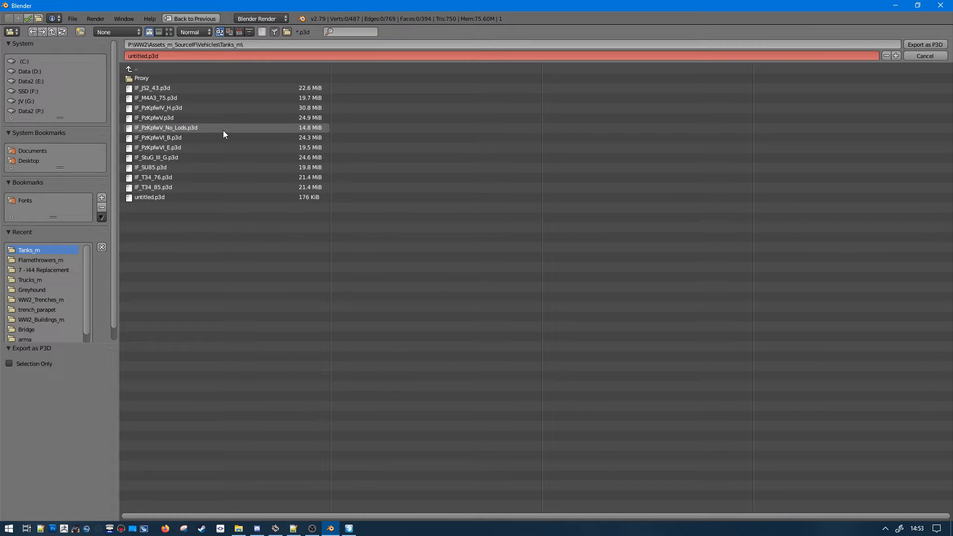
{"action": "double_click", "coordinate": [180, 197]}
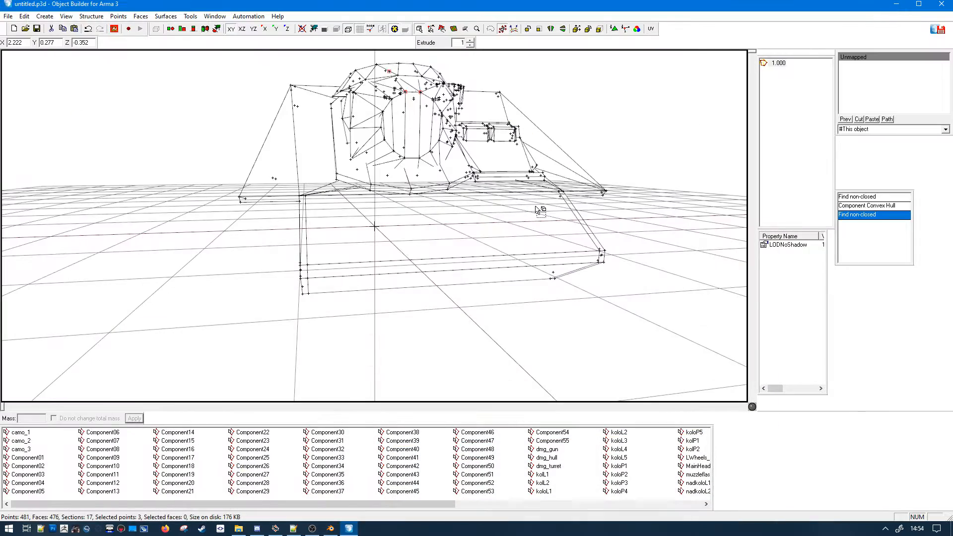
- Clear the old model in Object Builder, close it, and open the newly exported untitled.p3d from the Tanks_m folder
{"action": "key", "text": "Delete"}
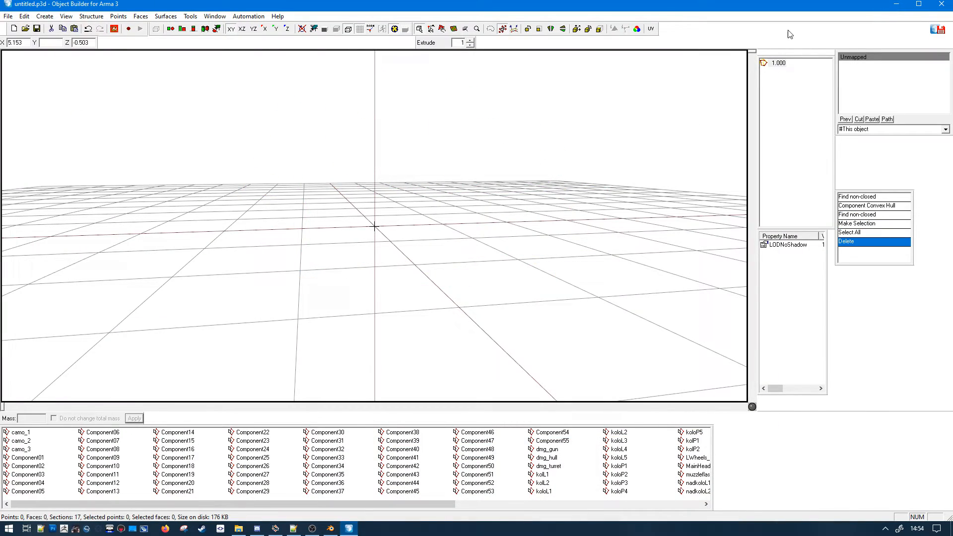
{"action": "left_click", "coordinate": [938, 4]}
{"action": "left_click", "coordinate": [468, 290]}
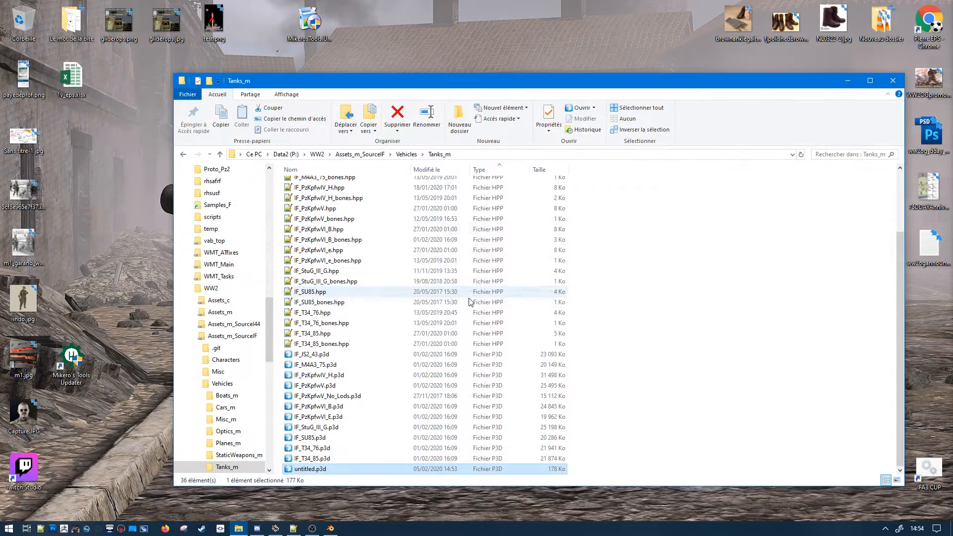
{"action": "double_click", "coordinate": [314, 470]}
- Run Component Convex Hull on the reopened model and check its topology with Find non-closed
{"action": "left_click", "coordinate": [91, 16]}
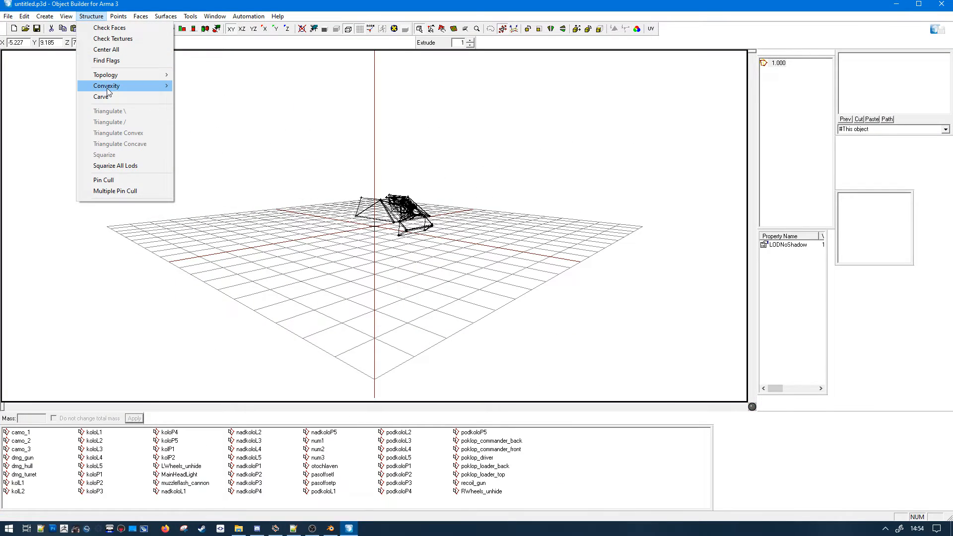
{"action": "mouse_move", "coordinate": [107, 88]}
{"action": "left_click", "coordinate": [233, 106]}
{"action": "left_click", "coordinate": [94, 17]}
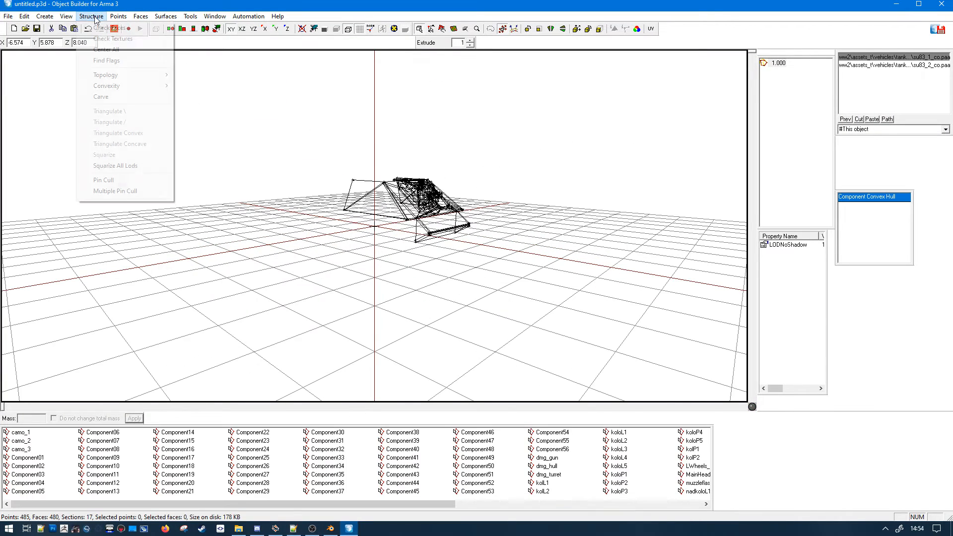
{"action": "mouse_move", "coordinate": [162, 75]}
{"action": "left_click", "coordinate": [214, 74]}
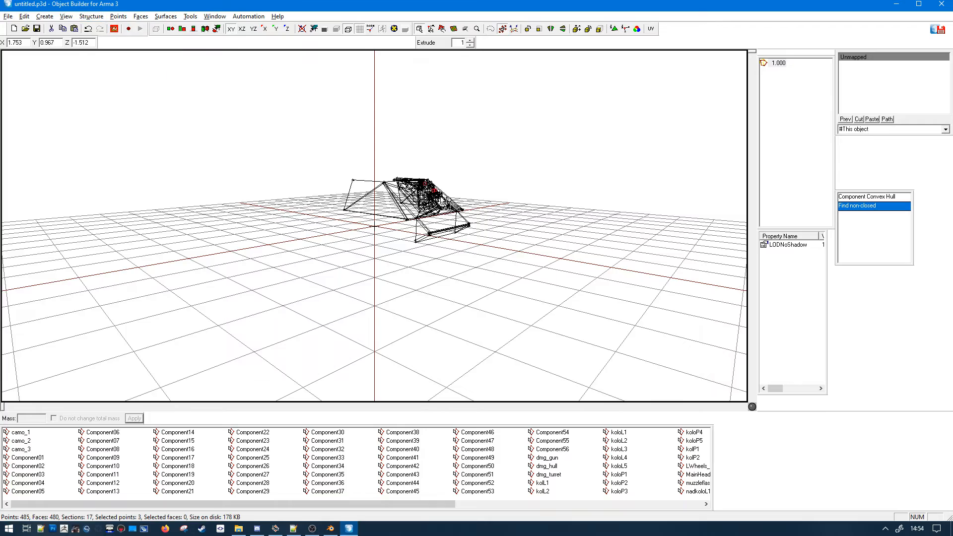
- Display the model with shaded surfaces, apply Sharp Edges to all geometry, and clear the selection
{"action": "scroll", "coordinate": [383, 135], "scroll_direction": "up", "scroll_amount": 8}
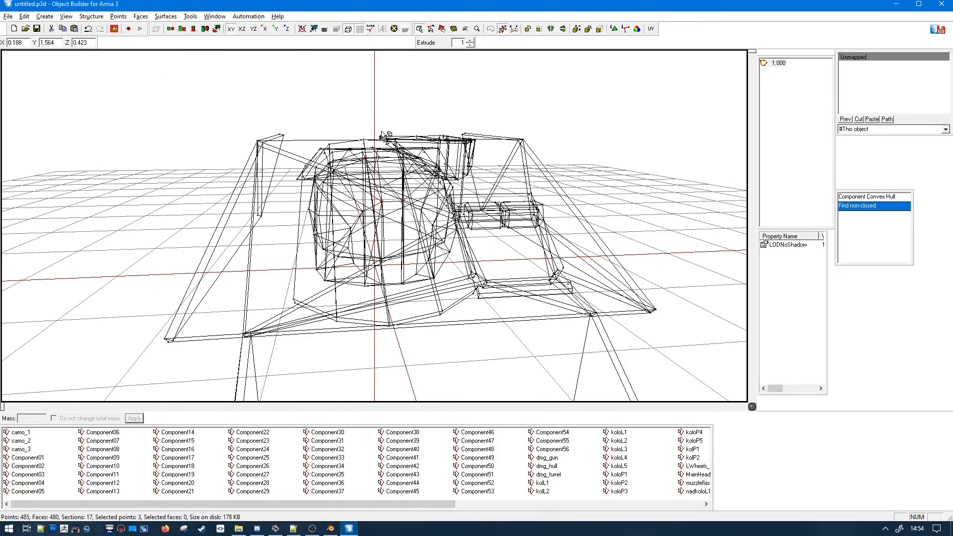
{"action": "middle_click_drag", "start_coordinate": [366, 102], "coordinate": [403, 175]}
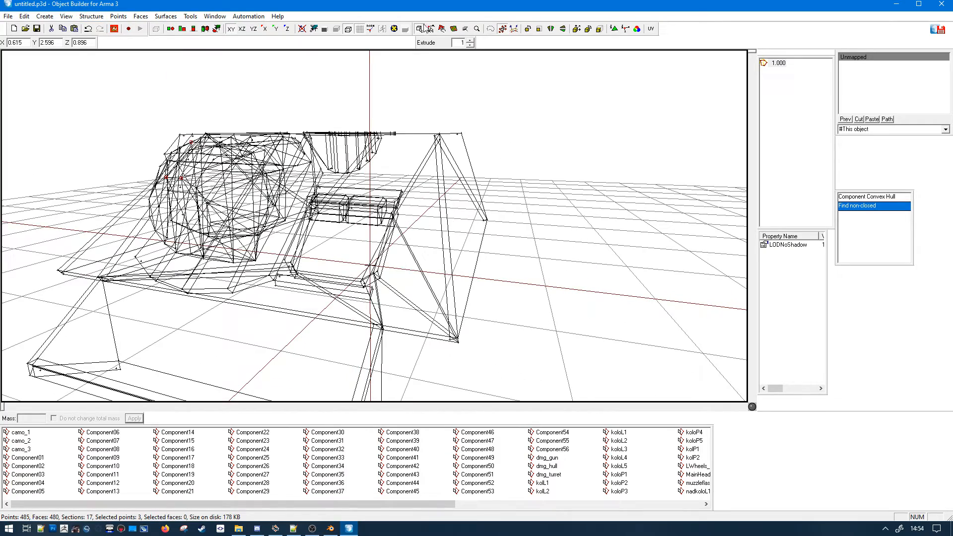
{"action": "left_click", "coordinate": [396, 28]}
{"action": "left_click", "coordinate": [325, 30]}
{"action": "middle_click_drag", "start_coordinate": [318, 102], "coordinate": [300, 122]}
{"action": "key", "text": "ctrl+a"}
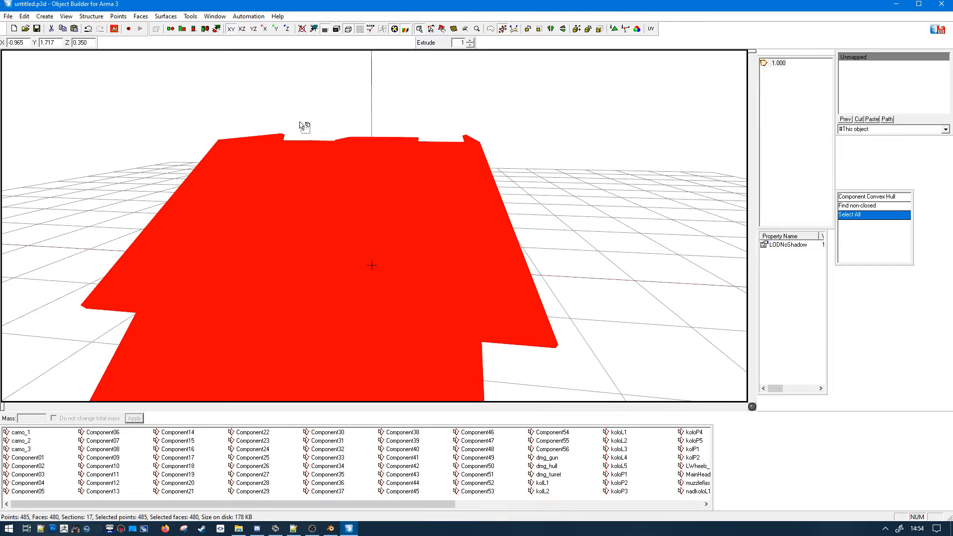
{"action": "key", "text": "i"}
{"action": "left_click", "coordinate": [300, 124]}
{"action": "middle_click_drag", "start_coordinate": [302, 186], "coordinate": [300, 223]}
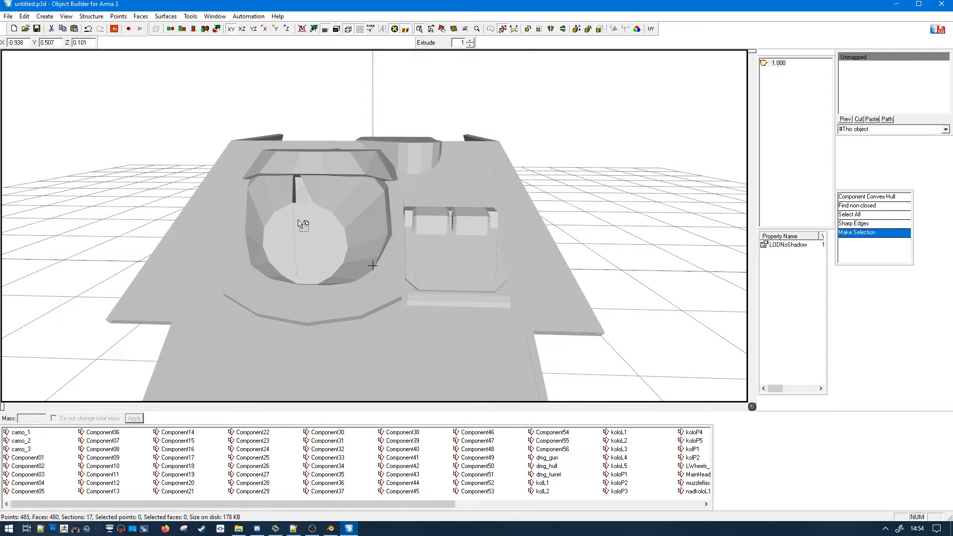
- Select the triangular piece above the mantlet's round front, show the wireframe overlay, and move the piece clear of the hull for inspection
{"action": "key", "text": "alt"}
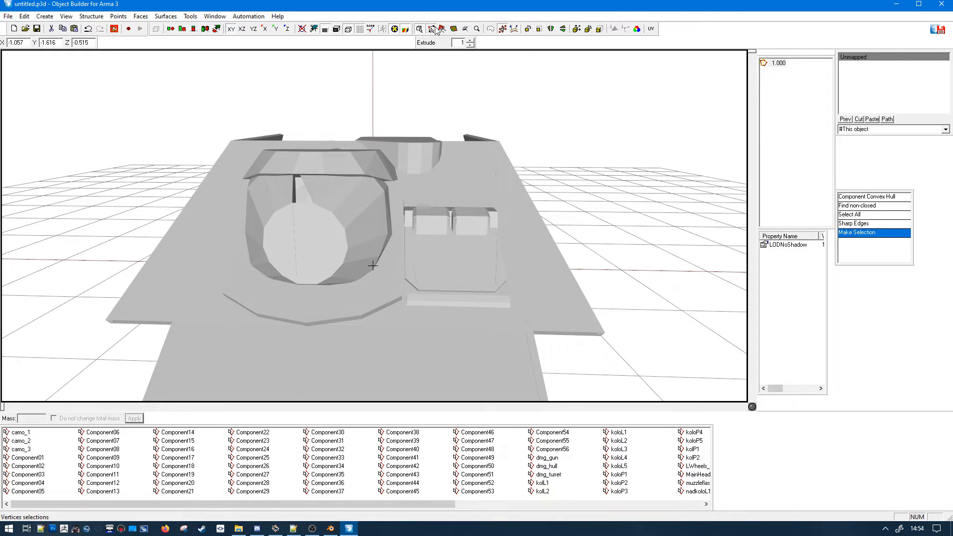
{"action": "left_click", "coordinate": [441, 30]}
{"action": "left_click", "coordinate": [316, 188]}
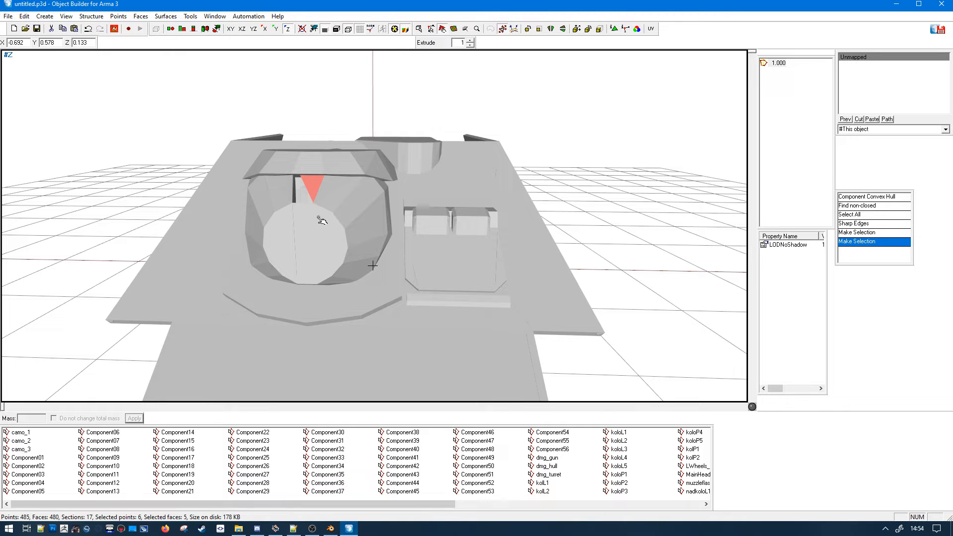
{"action": "left_click", "coordinate": [349, 29]}
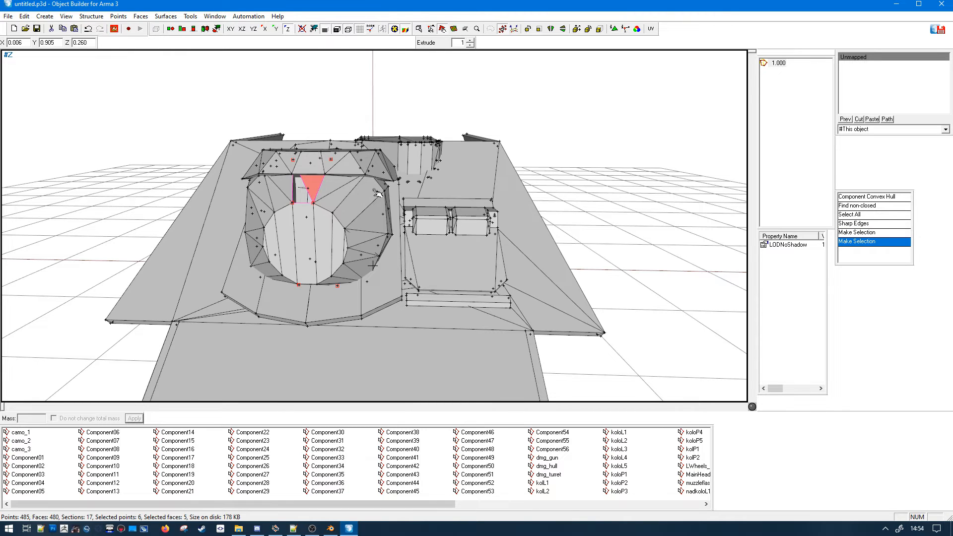
{"action": "mouse_move", "coordinate": [416, 263]}
{"action": "right_mouse_down"}
{"action": "mouse_move", "coordinate": [399, 205]}
{"action": "mouse_move", "coordinate": [599, 112]}
{"action": "right_mouse_up"}
{"action": "mouse_move", "coordinate": [599, 111]}
{"action": "middle_mouse_down"}
{"action": "mouse_move", "coordinate": [643, 336]}
{"action": "mouse_move", "coordinate": [519, 210]}
{"action": "mouse_move", "coordinate": [529, 217]}
{"action": "middle_mouse_up"}
{"action": "right_click_drag", "start_coordinate": [529, 218], "coordinate": [344, 210]}
{"action": "mouse_move", "coordinate": [343, 210]}
{"action": "middle_mouse_down"}
{"action": "mouse_move", "coordinate": [345, 252]}
{"action": "mouse_move", "coordinate": [374, 239]}
{"action": "middle_mouse_up"}
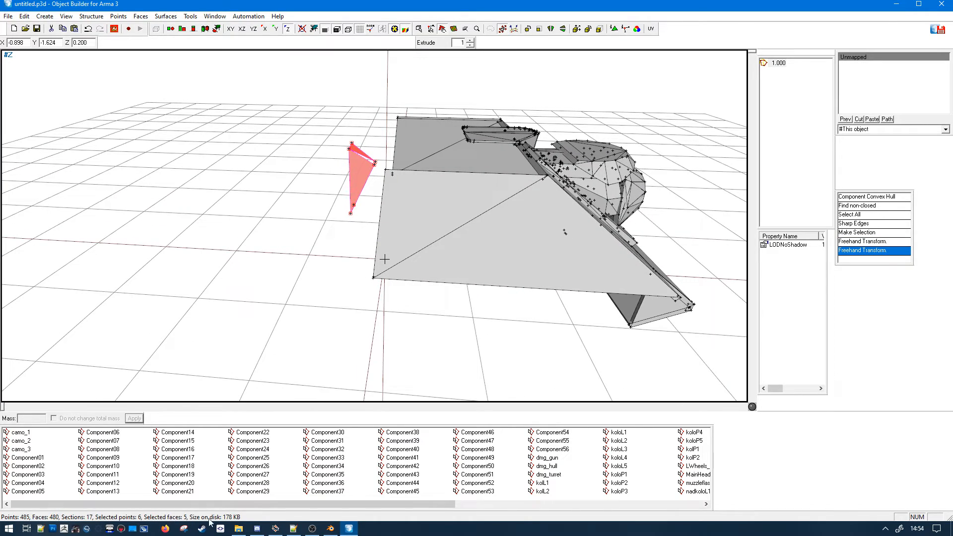
- Switch to Blender, return the mesh to its version with the undivided mantlet front, and select everything linked to the mantlet body
{"action": "left_click", "coordinate": [330, 529]}
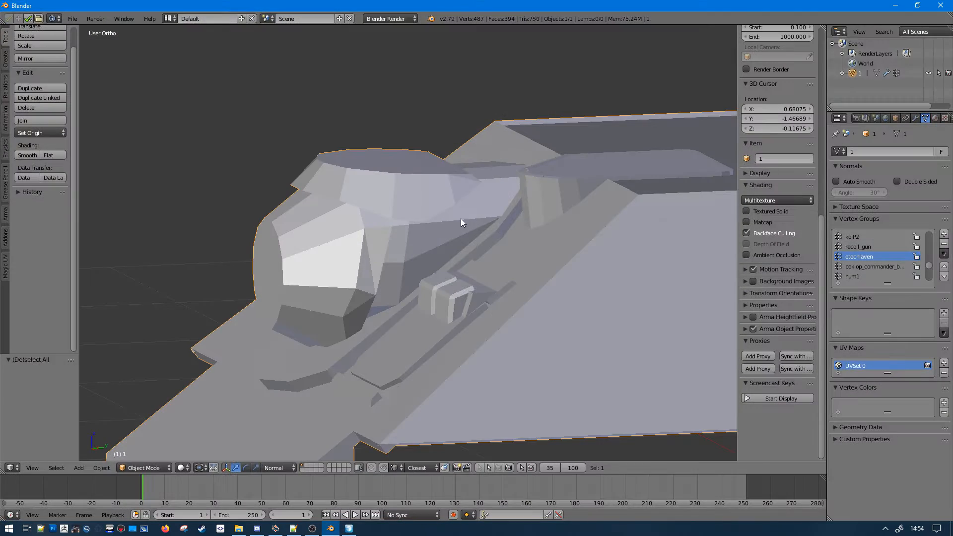
{"action": "key", "text": "Tab"}
{"action": "middle_click_drag", "start_coordinate": [389, 233], "coordinate": [395, 269]}
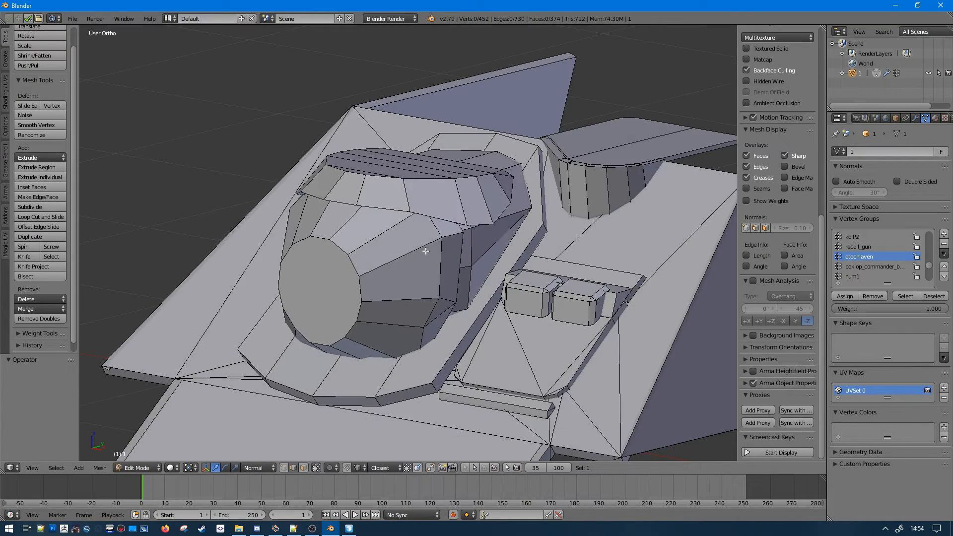
{"action": "right_click", "coordinate": [394, 269]}
{"action": "key", "text": "ctrl+l"}
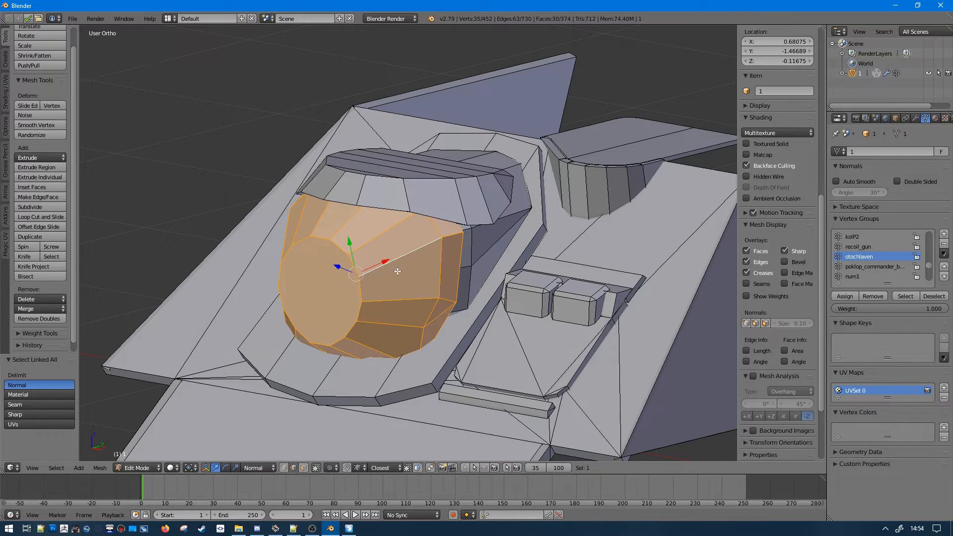
{"action": "key", "text": "Tab"}
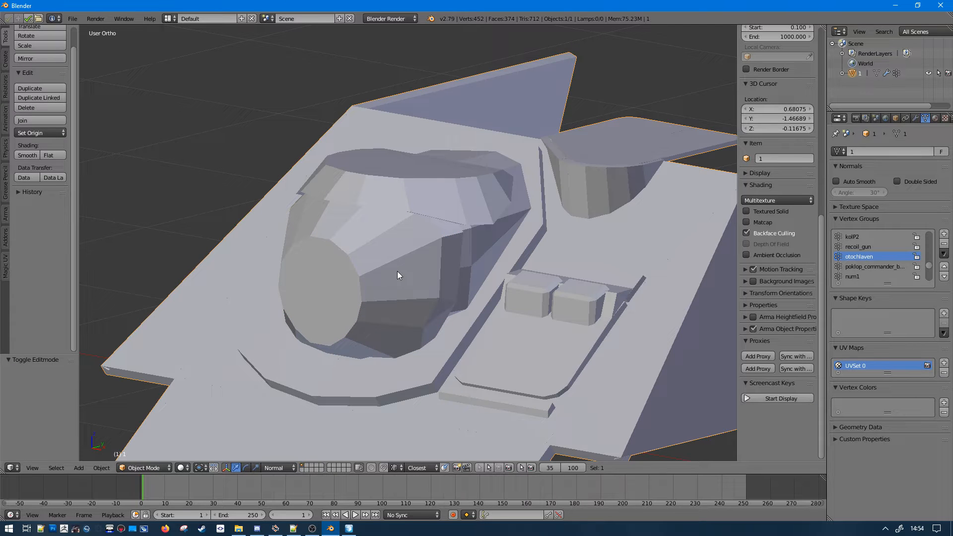
{"action": "key", "text": "Tab"}
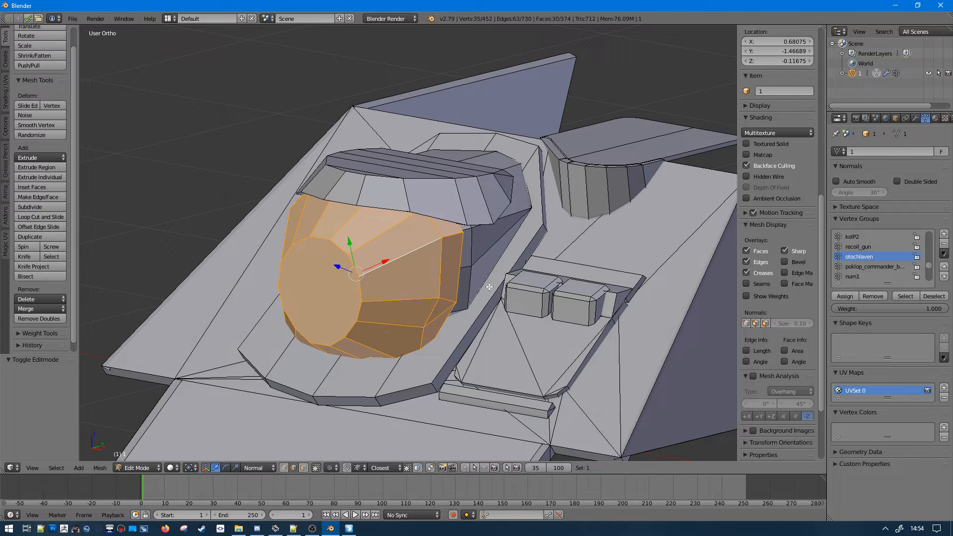
- Clear the selection and select one edge on the upper rim of the mantlet's round front face
{"action": "key", "text": "a"}
{"action": "middle_click_drag", "start_coordinate": [489, 286], "coordinate": [505, 252]}
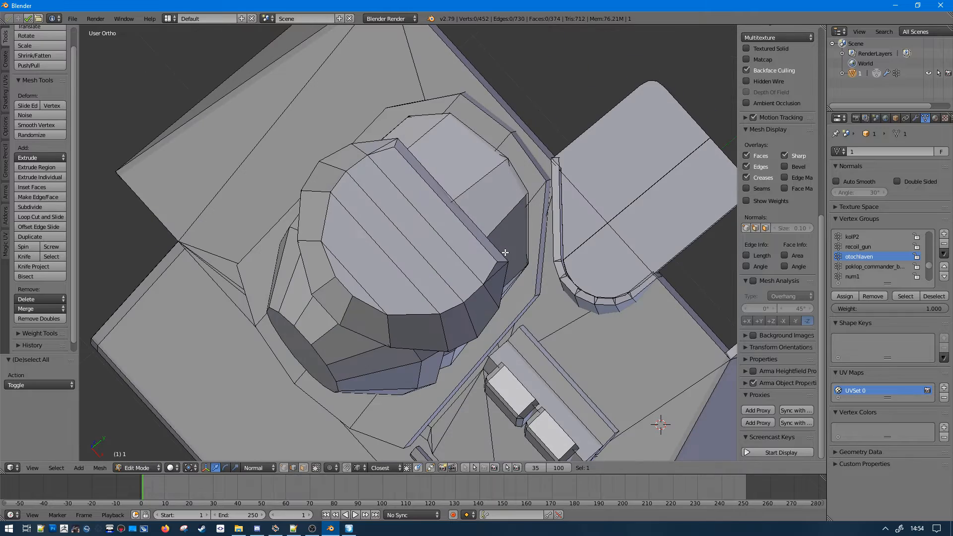
{"action": "middle_click_drag", "start_coordinate": [347, 325], "coordinate": [370, 241]}
{"action": "right_click", "coordinate": [370, 242]}
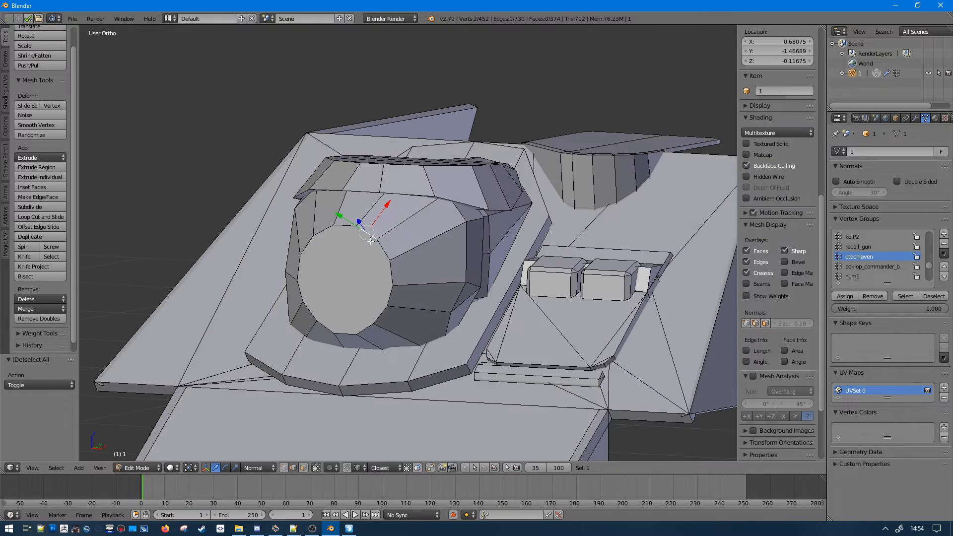
- Isolate the faceted gun mantlet by selecting its connected geometry, inverting the selection and hiding everything else
{"action": "key", "text": "l"}
{"action": "key", "text": "ctrl+i"}
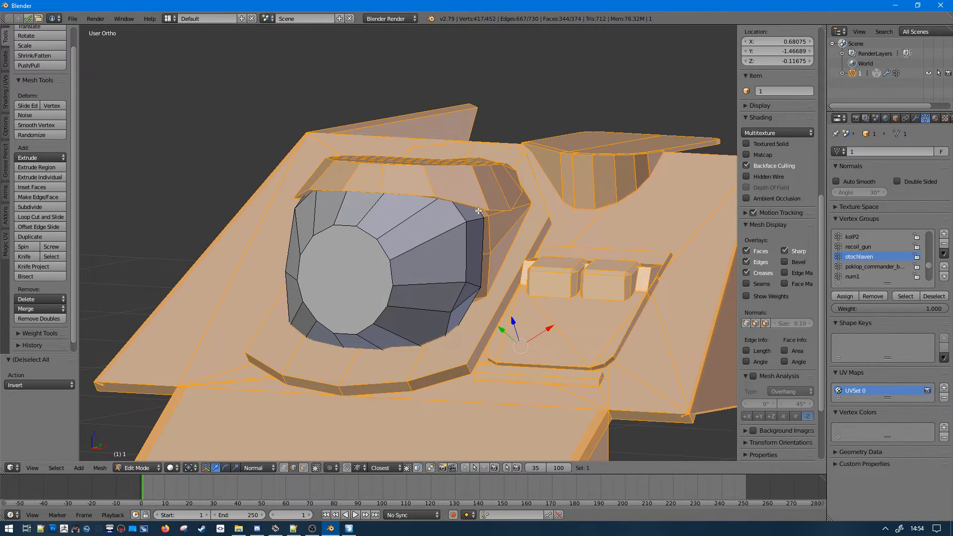
{"action": "middle_click_drag", "start_coordinate": [478, 211], "coordinate": [430, 282]}
{"action": "key", "text": "h"}
{"action": "right_click", "coordinate": [430, 282]}
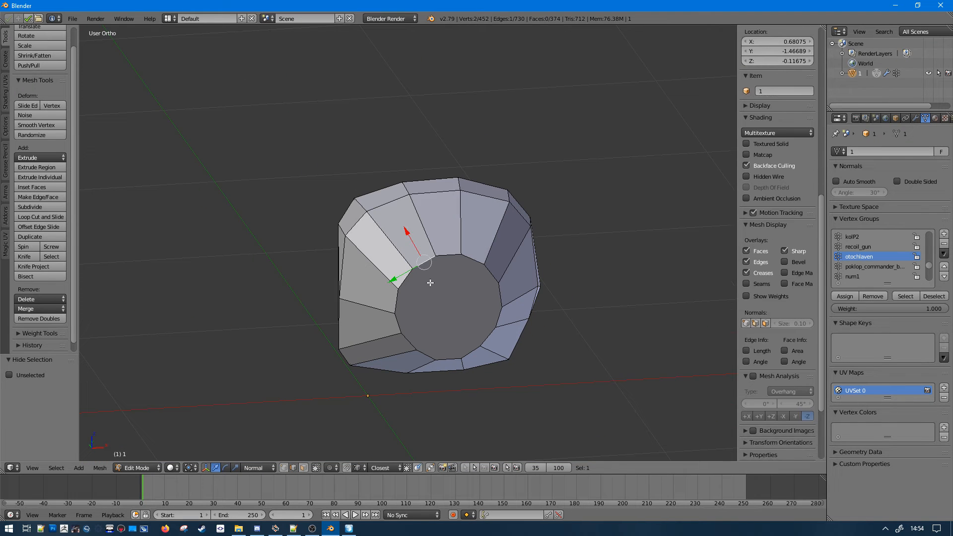
{"action": "key", "text": "a"}
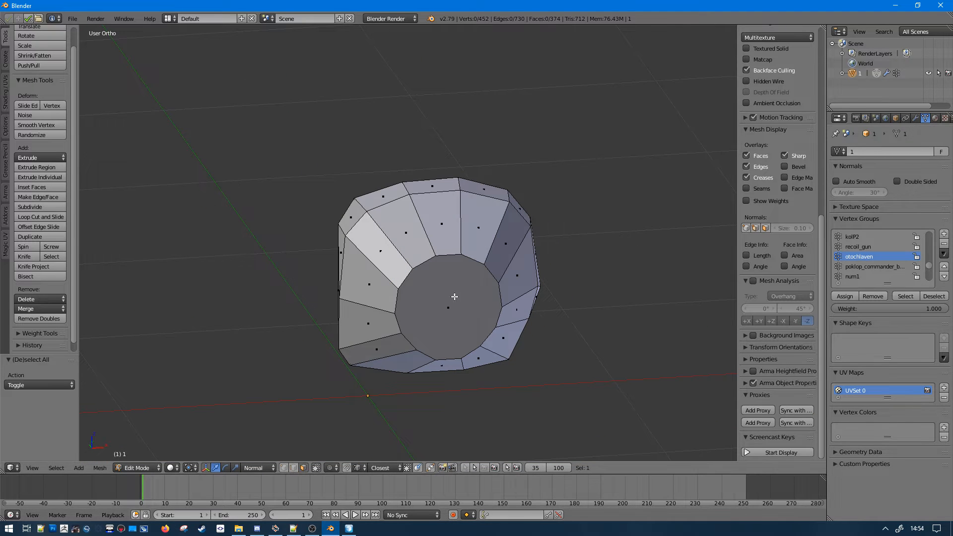
- Try deleting the round front face of the isolated mantlet
{"action": "right_click", "coordinate": [454, 296]}
{"action": "key", "text": "x"}
{"action": "left_click", "coordinate": [455, 296]}
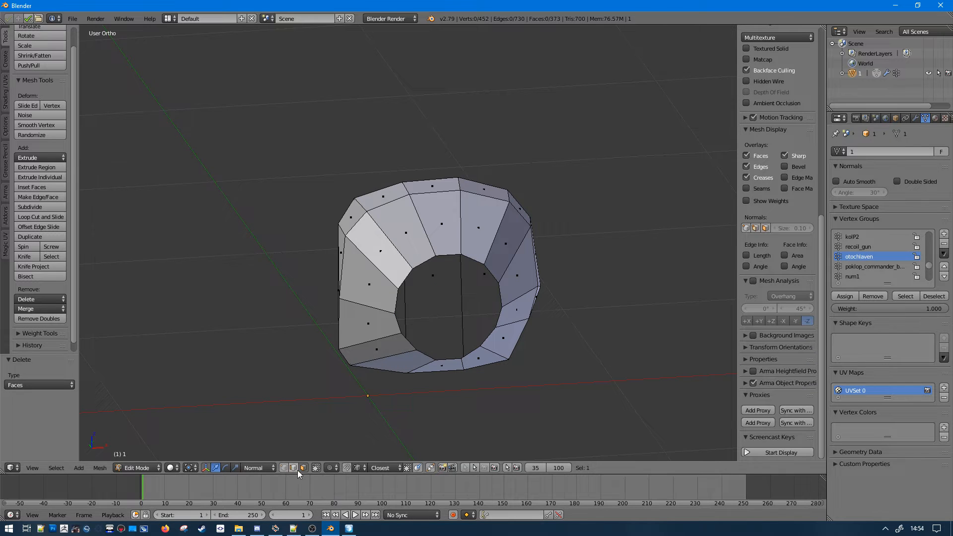
{"action": "left_click", "coordinate": [296, 469]}
{"action": "middle_click_drag", "start_coordinate": [334, 375], "coordinate": [347, 368]}
{"action": "key", "text": "ctrl+z"}
{"action": "key", "text": "ctrl+z"}
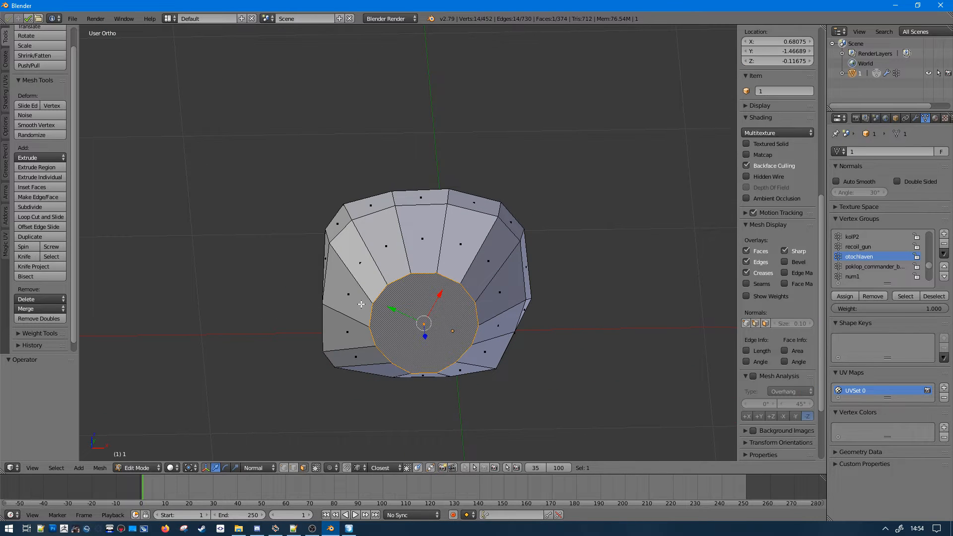
- Select the whole mantlet with its linked geometry and apply Make Planar Faces to it
{"action": "middle_click_drag", "start_coordinate": [391, 312], "coordinate": [496, 279]}
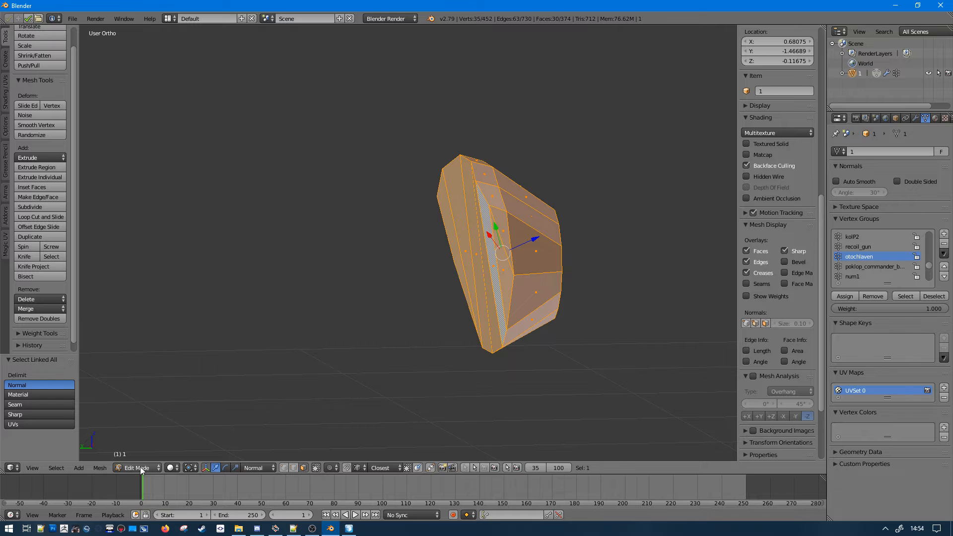
{"action": "left_click", "coordinate": [100, 468]}
{"action": "middle_click_drag", "start_coordinate": [419, 317], "coordinate": [295, 410]}
{"action": "left_click", "coordinate": [99, 468]}
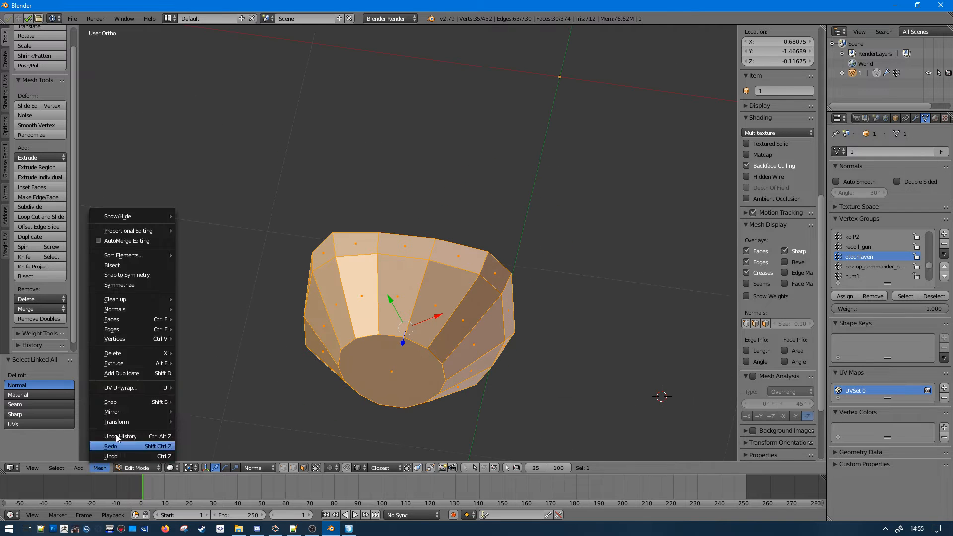
{"action": "mouse_move", "coordinate": [142, 300]}
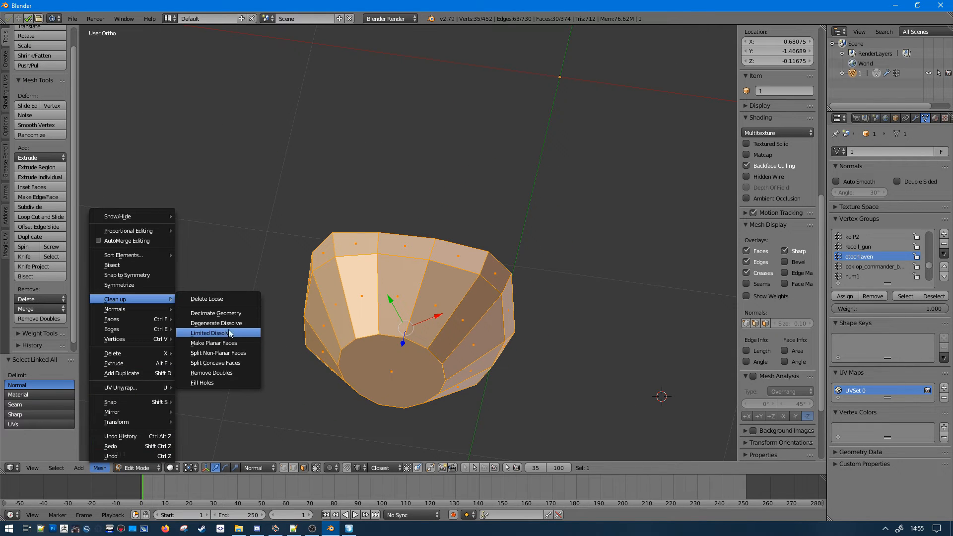
{"action": "left_click", "coordinate": [234, 342]}
{"action": "middle_click_drag", "start_coordinate": [234, 340], "coordinate": [316, 317]}
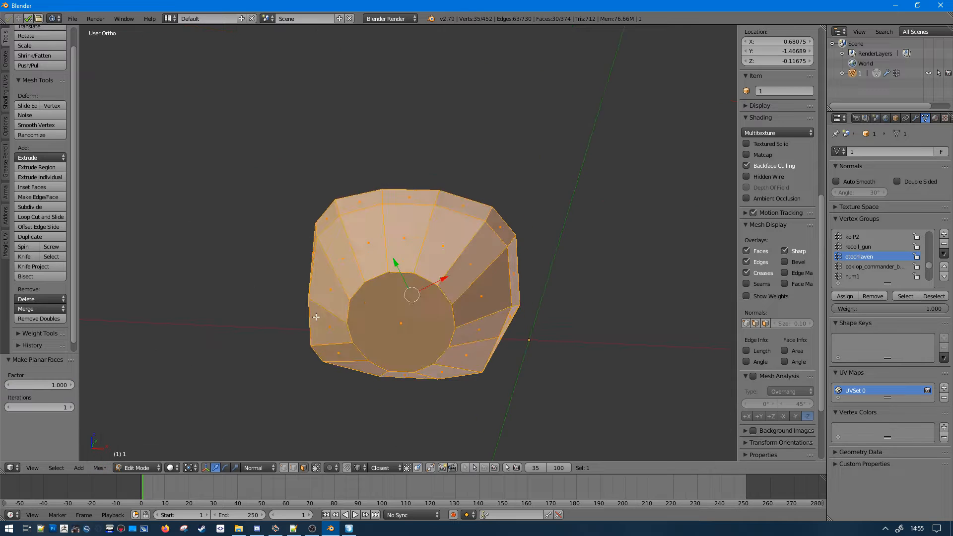
- Leave Edit Mode and export the model as P3D, overwriting untitled.p3d in the Tanks_m folder
{"action": "key", "text": "Tab"}
{"action": "key", "text": "KP_Divide"}
{"action": "left_click", "coordinate": [73, 18]}
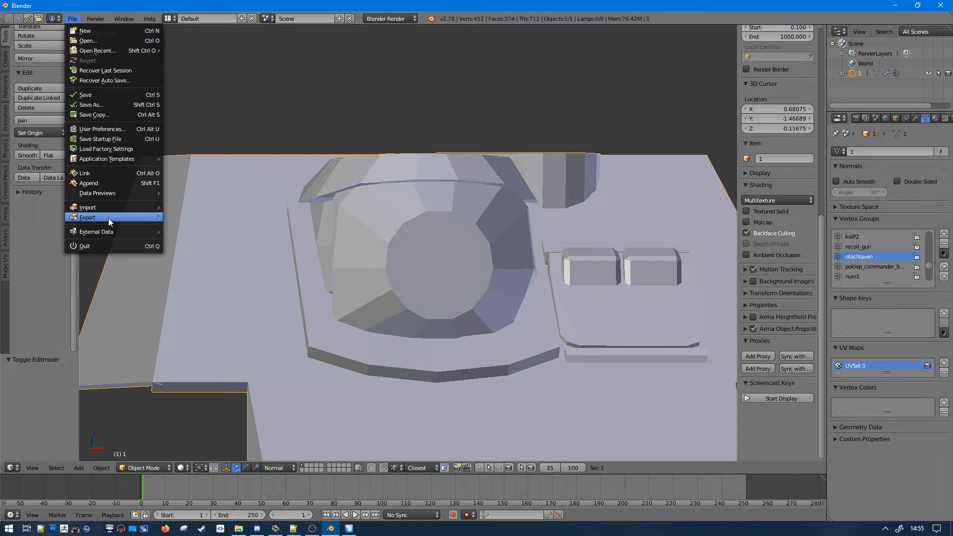
{"action": "mouse_move", "coordinate": [108, 217]}
{"action": "left_click", "coordinate": [229, 306]}
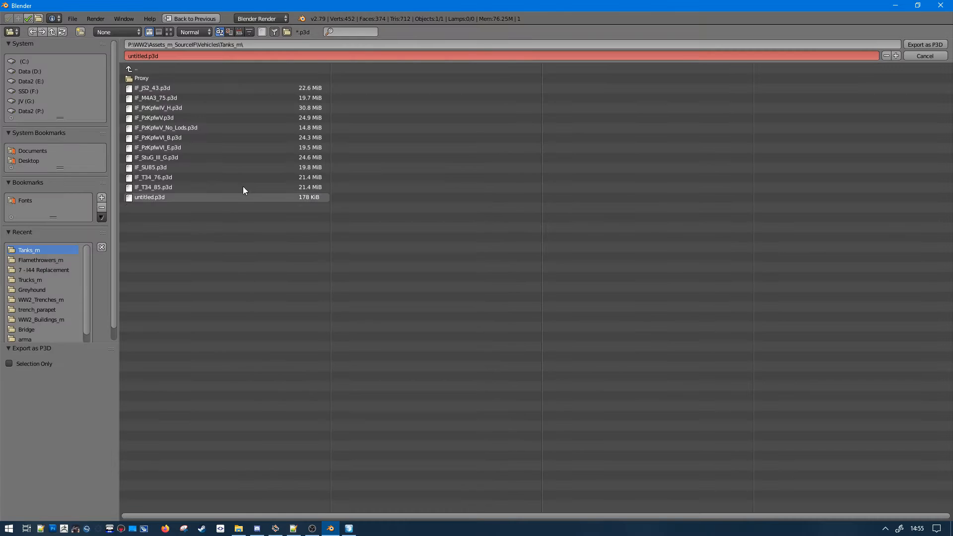
{"action": "double_click", "coordinate": [185, 195]}
- Switch to Object Builder, close the old model without saving it, and open the newly exported untitled.p3d
{"action": "left_click", "coordinate": [894, 5]}
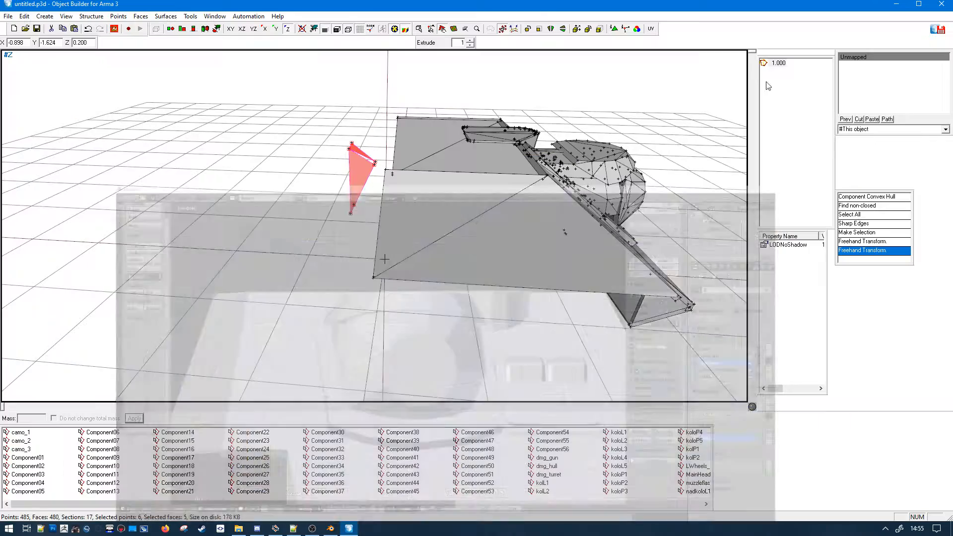
{"action": "left_click", "coordinate": [941, 5]}
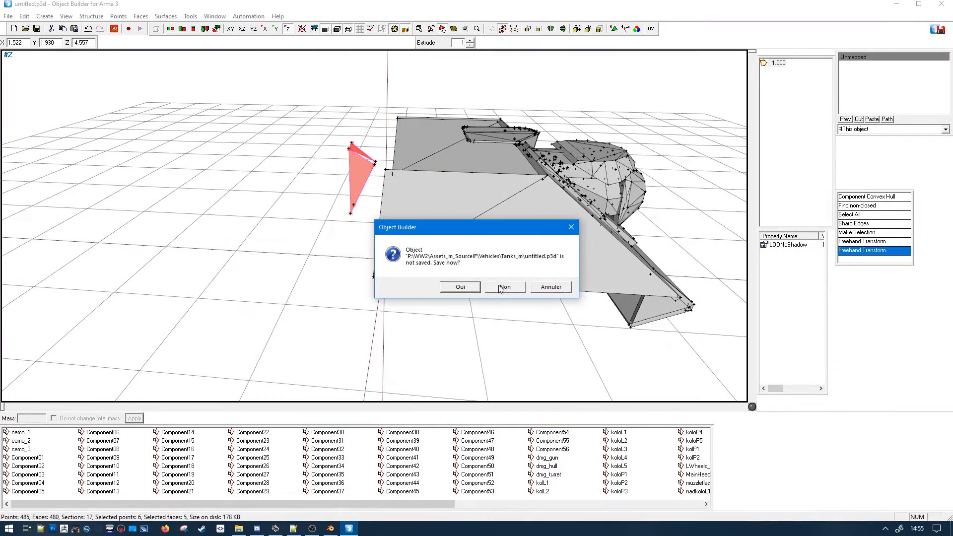
{"action": "left_click", "coordinate": [502, 289]}
{"action": "double_click", "coordinate": [324, 468]}
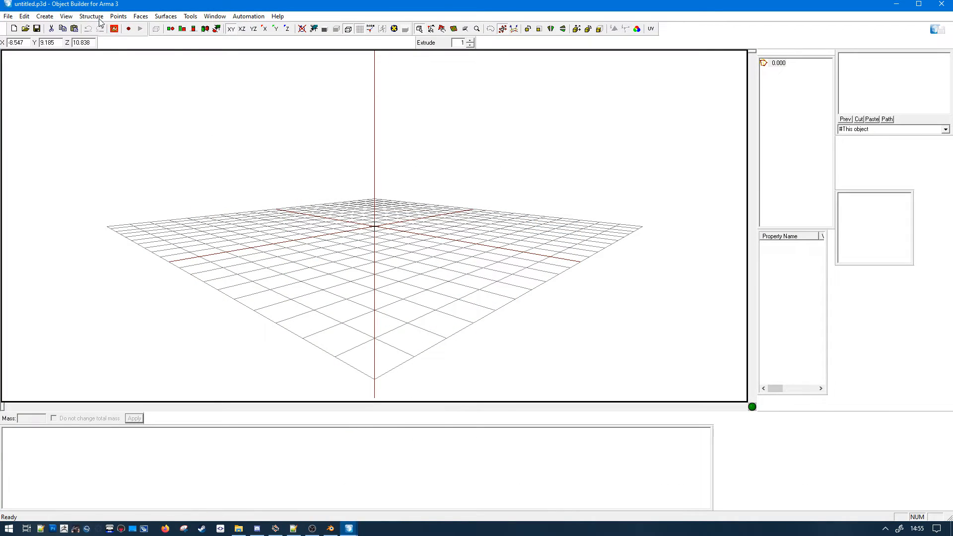
- Create component convex hulls for the model and find its non-closed geometry
{"action": "left_click", "coordinate": [99, 19]}
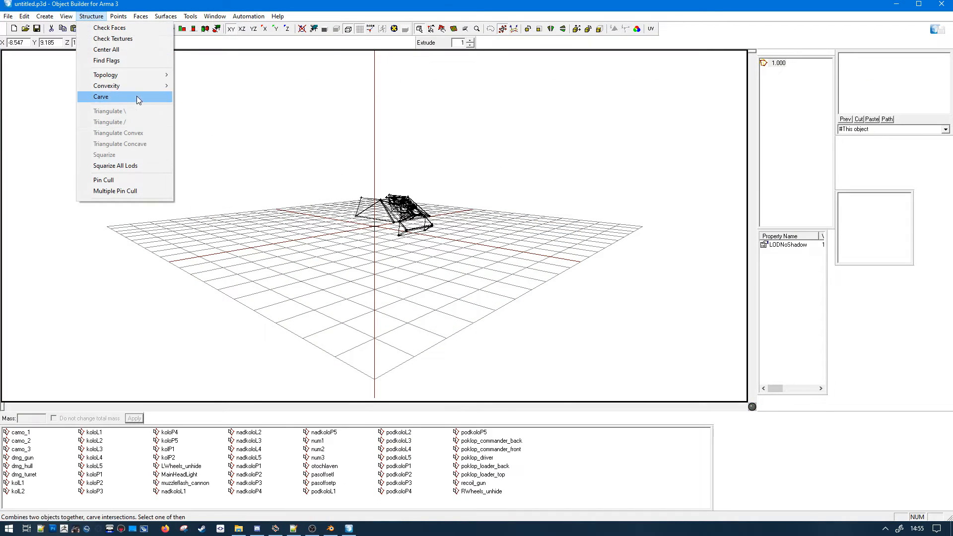
{"action": "mouse_move", "coordinate": [138, 86]}
{"action": "left_click", "coordinate": [203, 107]}
{"action": "left_click", "coordinate": [91, 16]}
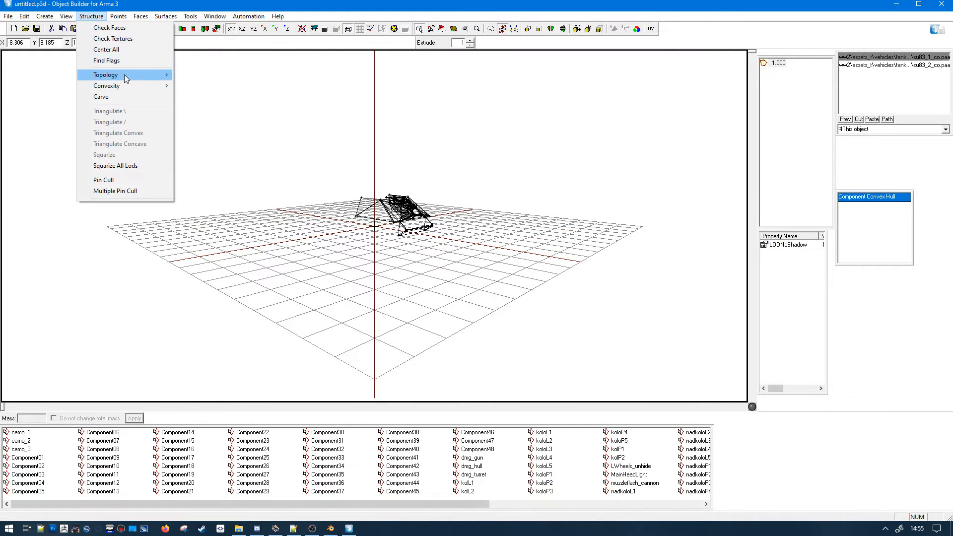
{"action": "left_click", "coordinate": [195, 75]}
{"action": "scroll", "coordinate": [475, 159], "scroll_direction": "up", "scroll_amount": 8}
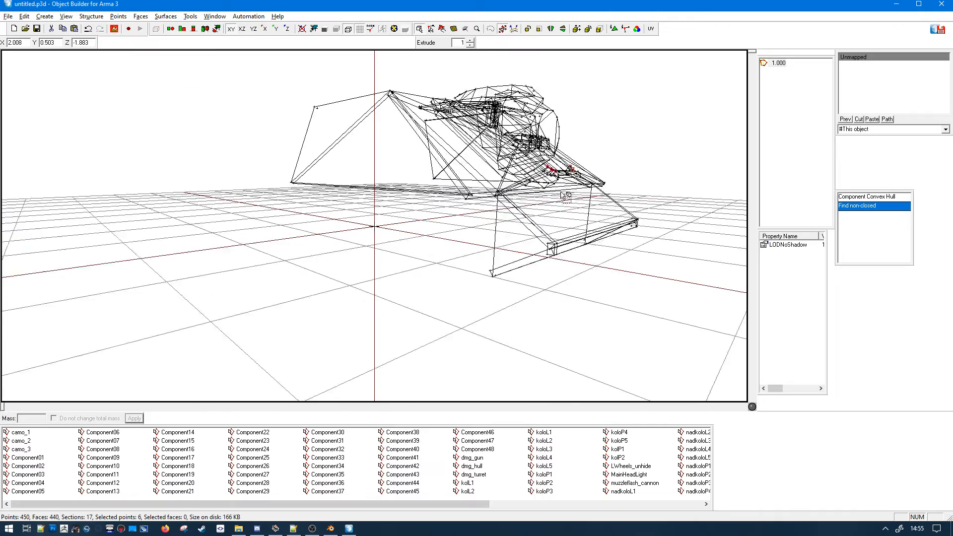
{"action": "middle_click_drag", "start_coordinate": [566, 188], "coordinate": [446, 199]}
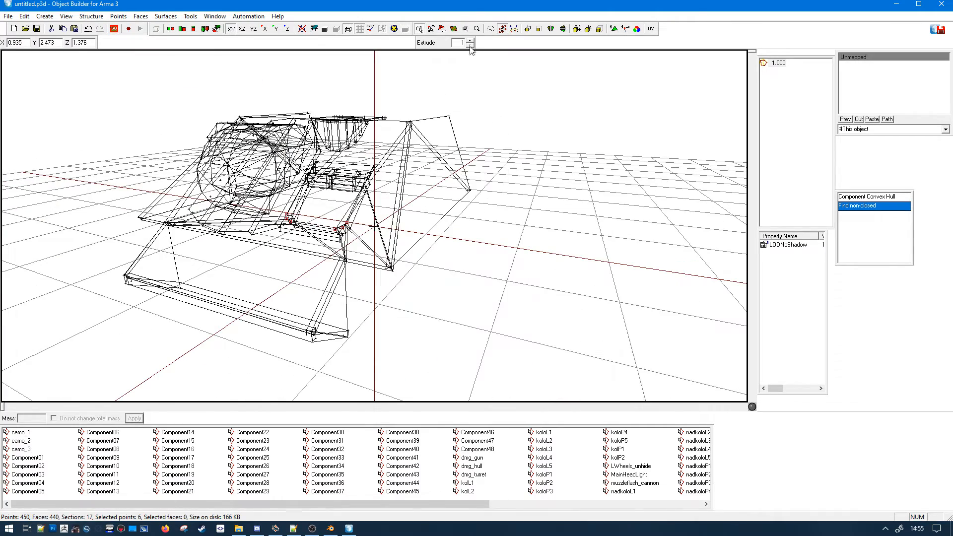
- Display the model with solid faces and apply sharp edges to the entire mesh to inspect the problem area
{"action": "left_click", "coordinate": [325, 30]}
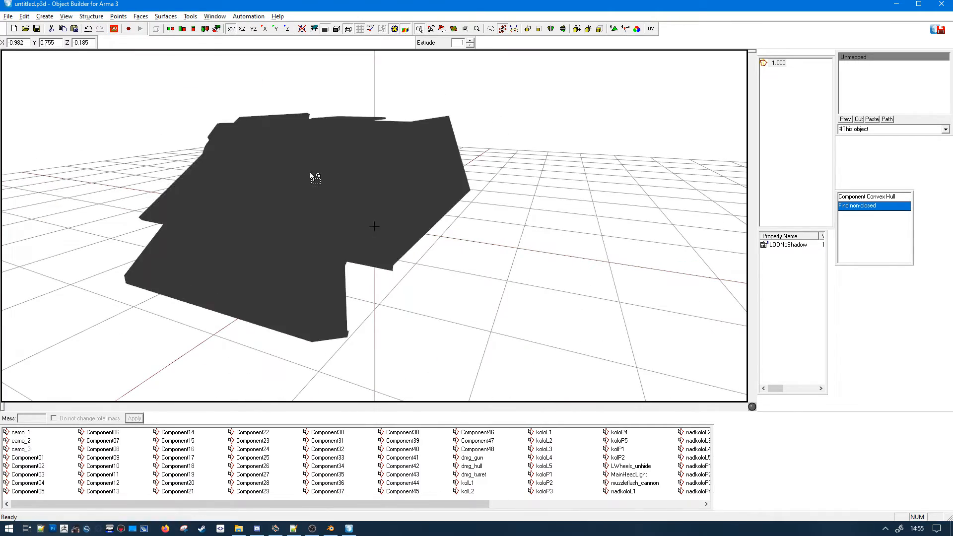
{"action": "scroll", "coordinate": [313, 177], "scroll_direction": "up", "scroll_amount": 5}
{"action": "key", "text": "ctrl+a"}
{"action": "key", "text": "u"}
{"action": "left_click", "coordinate": [446, 207]}
{"action": "middle_click_drag", "start_coordinate": [446, 207], "coordinate": [448, 204]}
- Switch back to Blender, enter Edit Mode and reveal all hidden geometry with nothing left selected
{"action": "left_click", "coordinate": [332, 526]}
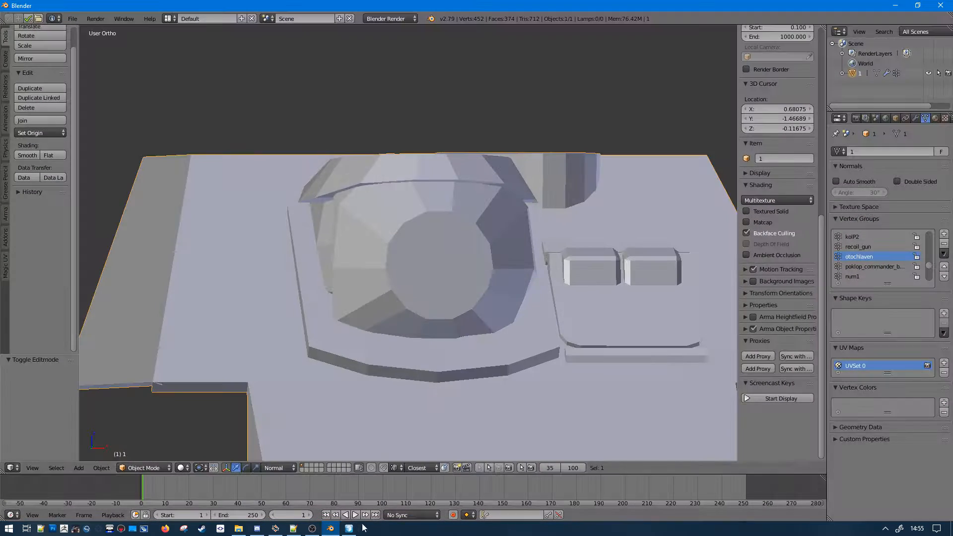
{"action": "middle_click_drag", "start_coordinate": [477, 241], "coordinate": [489, 313]}
{"action": "middle_click_drag", "start_coordinate": [522, 298], "coordinate": [410, 239], "text": "shift"}
{"action": "key", "text": "Tab"}
{"action": "middle_click_drag", "start_coordinate": [495, 240], "coordinate": [490, 238], "text": "shift"}
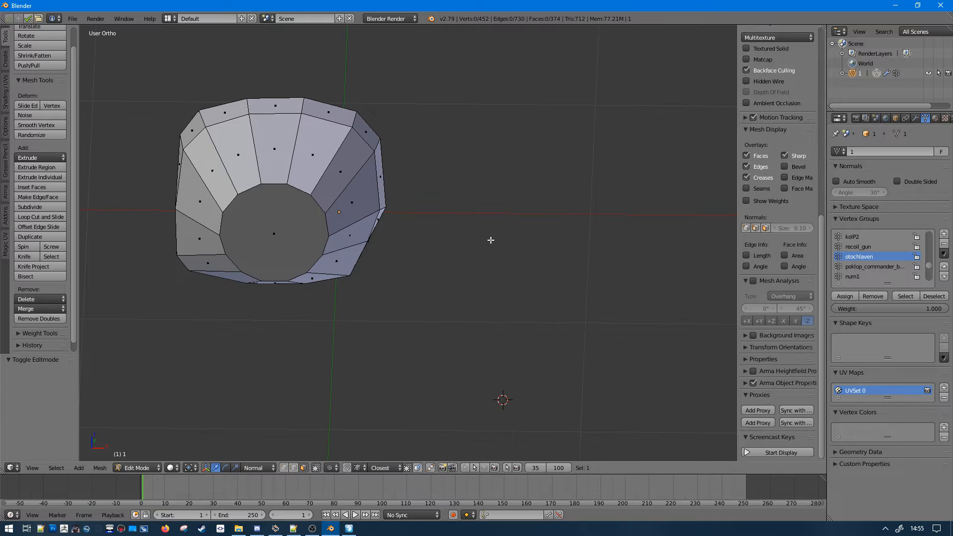
{"action": "key", "text": "alt+h"}
{"action": "scroll", "coordinate": [544, 254], "scroll_direction": "up", "scroll_amount": 3}
{"action": "key", "text": "a"}
{"action": "middle_click_drag", "start_coordinate": [545, 253], "coordinate": [459, 247], "text": "shift"}
{"action": "scroll", "coordinate": [460, 247], "scroll_direction": "up", "scroll_amount": 3}
- Rip the mesh along the edge loops that bound the two lower corner pieces of the plate beneath the twin blocks
{"action": "left_click", "coordinate": [293, 468]}
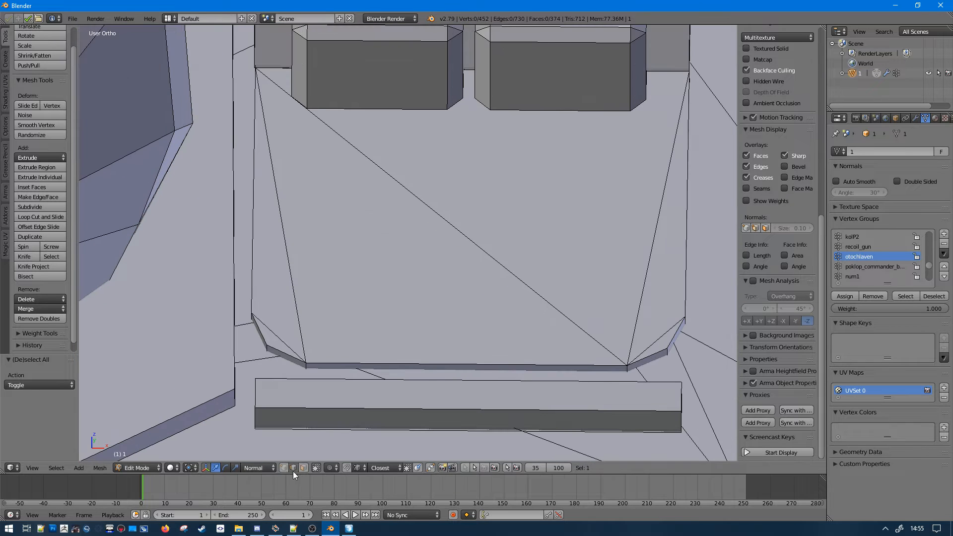
{"action": "right_click", "coordinate": [287, 347], "text": "alt"}
{"action": "key", "text": "z"}
{"action": "key", "text": "z"}
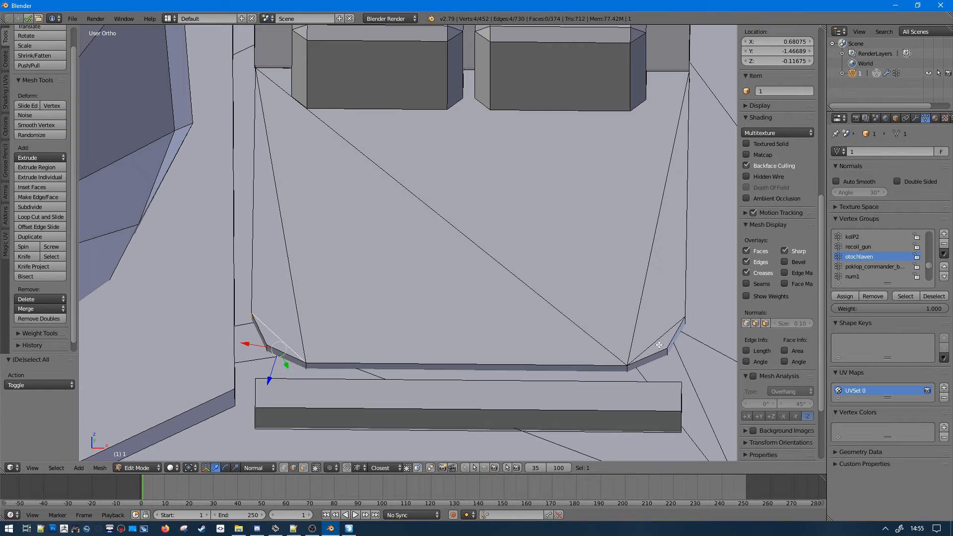
{"action": "right_click", "coordinate": [663, 349], "text": "alt+shift"}
{"action": "key", "text": "v"}
{"action": "right_click", "coordinate": [683, 416]}
- Select the two separated corner pieces with their linked geometry and delete them
{"action": "key", "text": "a"}
{"action": "right_click", "coordinate": [285, 355]}
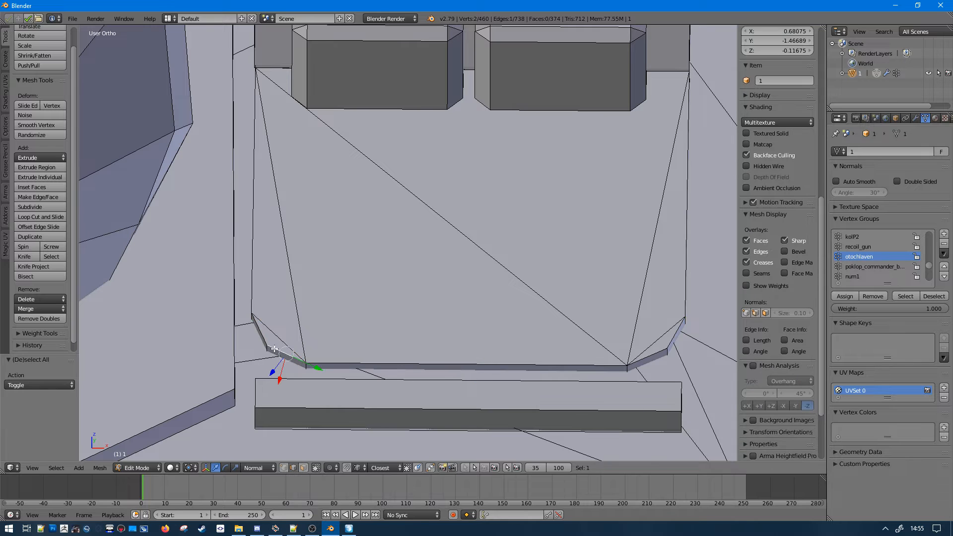
{"action": "right_click", "coordinate": [667, 342], "text": "shift"}
{"action": "key", "text": "ctrl+l"}
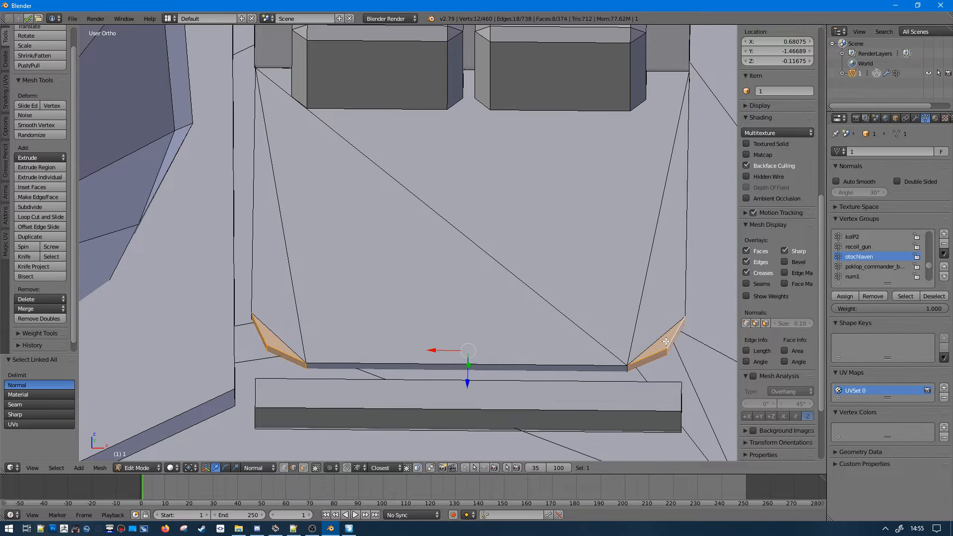
{"action": "key", "text": "x"}
{"action": "left_click", "coordinate": [667, 341]}
- Fill the open holes at both lower corners of the plate with new faces
{"action": "right_click", "coordinate": [666, 342], "text": "alt"}
{"action": "key", "text": "f"}
{"action": "key", "text": "a"}
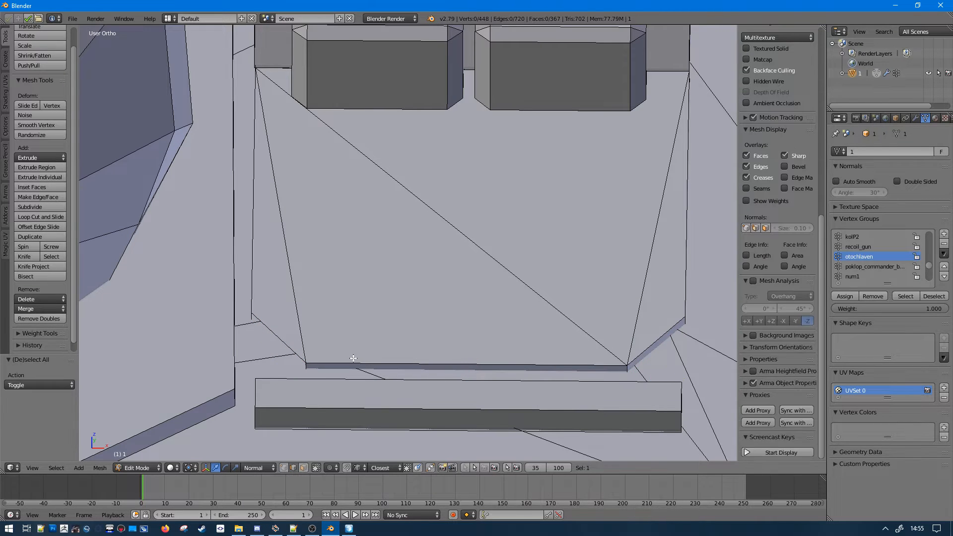
{"action": "right_click", "coordinate": [277, 339], "text": "alt"}
{"action": "key", "text": "f"}
{"action": "key", "text": "a"}
- Try dissolving the short edge near the pointed end of the raised round-ended plate's rim
{"action": "scroll", "coordinate": [529, 252], "scroll_direction": "down", "scroll_amount": 4}
{"action": "middle_click_drag", "start_coordinate": [521, 144], "coordinate": [638, 334], "text": "shift"}
{"action": "scroll", "coordinate": [497, 184], "scroll_direction": "down", "scroll_amount": 1}
{"action": "middle_click_drag", "start_coordinate": [459, 90], "coordinate": [506, 248]}
{"action": "middle_click_drag", "start_coordinate": [343, 109], "coordinate": [351, 218], "text": "shift"}
{"action": "scroll", "coordinate": [351, 218], "scroll_direction": "up", "scroll_amount": 4}
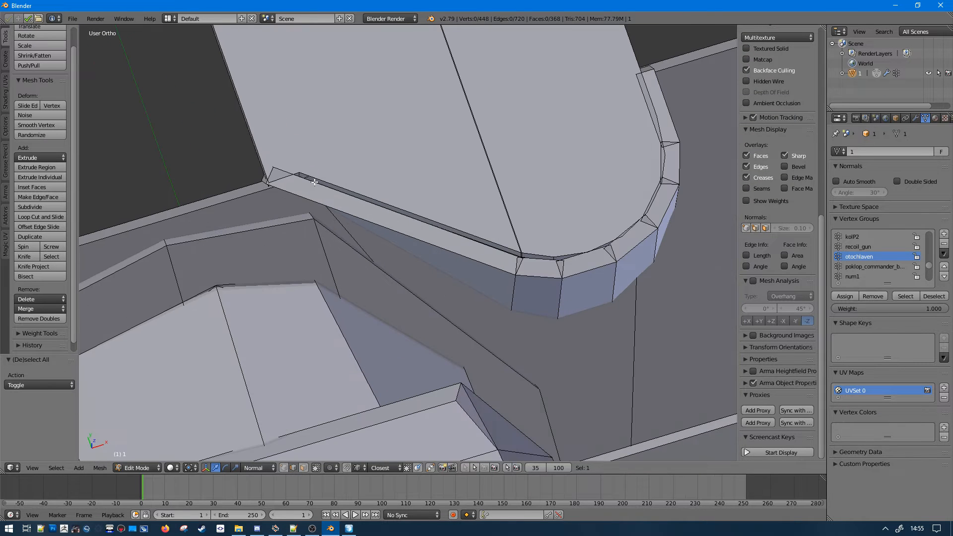
{"action": "right_click", "coordinate": [300, 176]}
{"action": "right_click", "coordinate": [300, 175]}
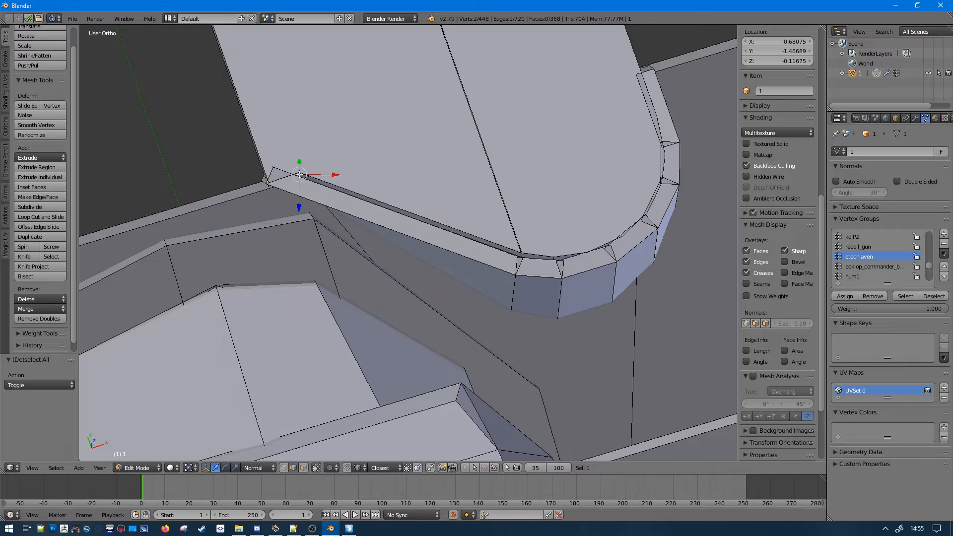
{"action": "key", "text": "z"}
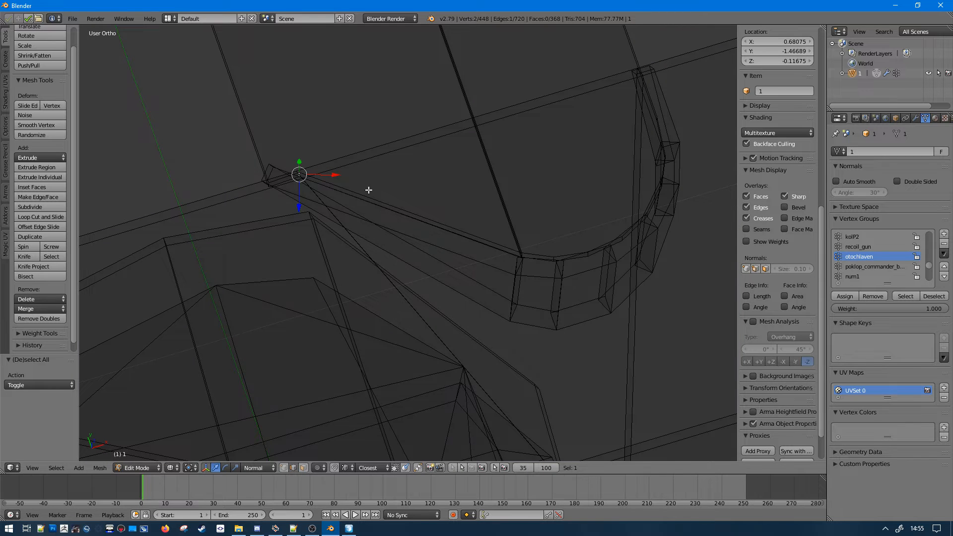
{"action": "key", "text": "ctrl+x"}
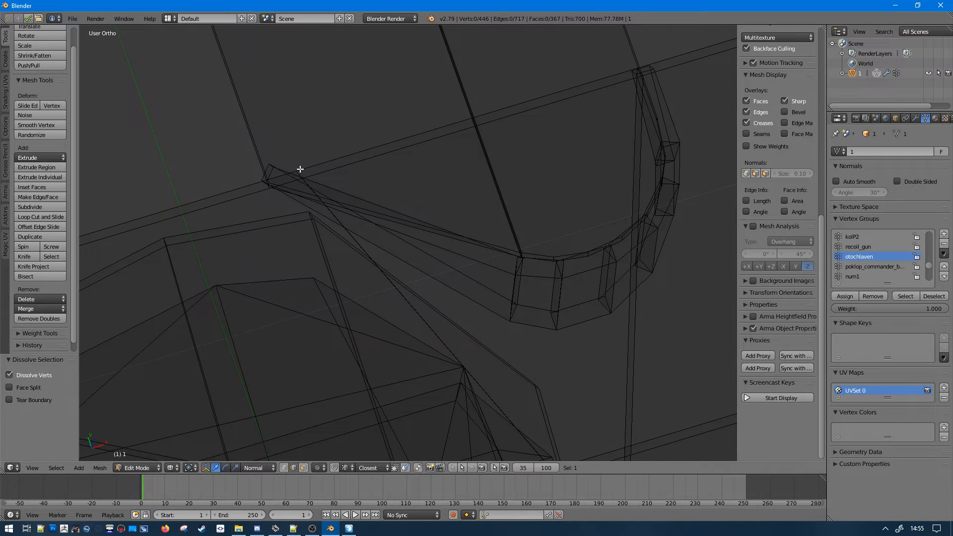
{"action": "key", "text": "ctrl+z"}
{"action": "key", "text": "a"}
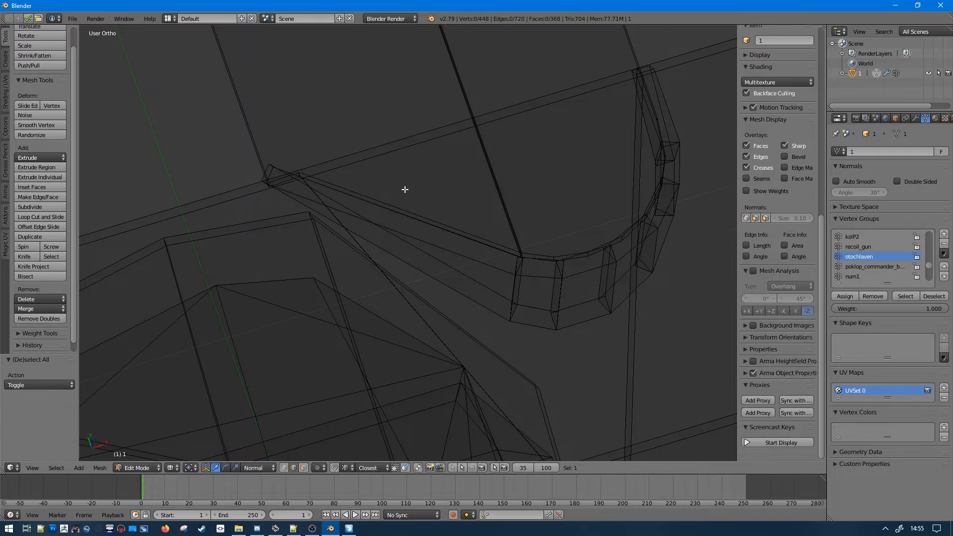
{"action": "key", "text": "z"}
- Triangulate the non-flat quad on the front of the faceted cover above the mantlet and clear the selection
{"action": "scroll", "coordinate": [481, 126], "scroll_direction": "up", "scroll_amount": 2}
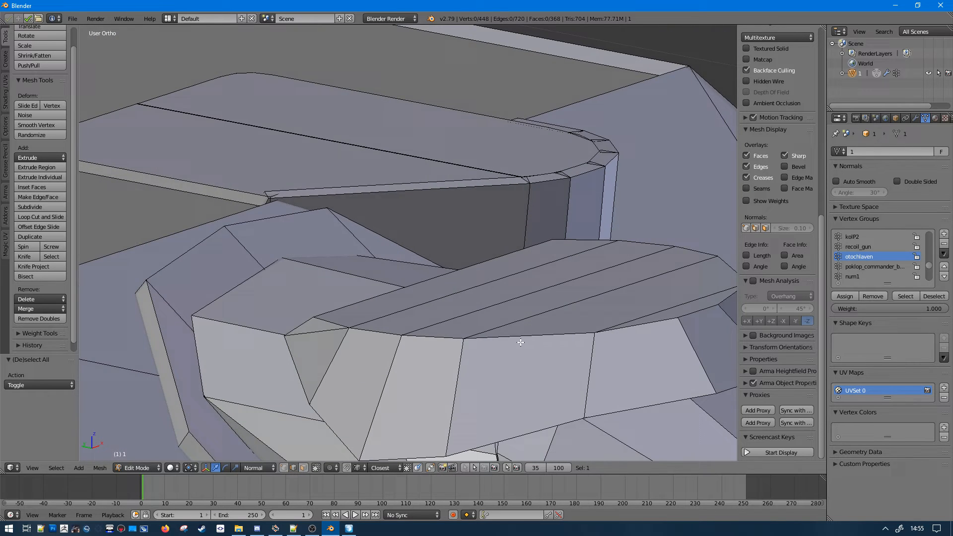
{"action": "scroll", "coordinate": [521, 343], "scroll_direction": "down", "scroll_amount": 3}
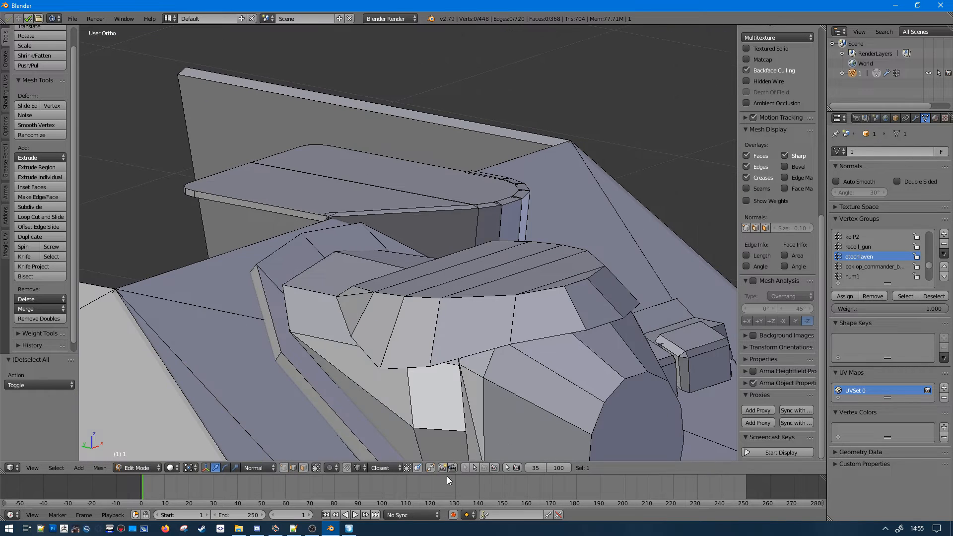
{"action": "right_click", "coordinate": [514, 326]}
{"action": "key", "text": "ctrl+t"}
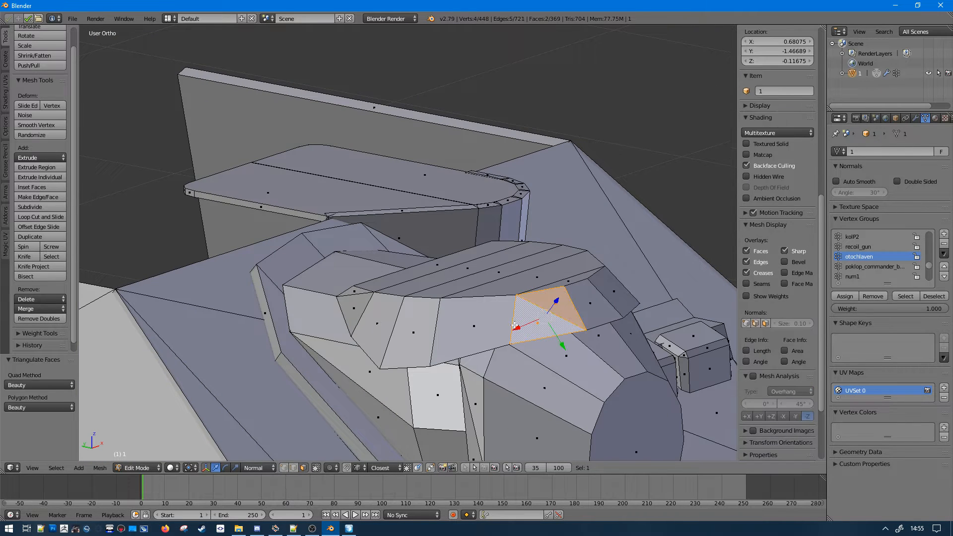
{"action": "scroll", "coordinate": [550, 339], "scroll_direction": "up", "scroll_amount": 4}
{"action": "key", "text": "ctrl+z"}
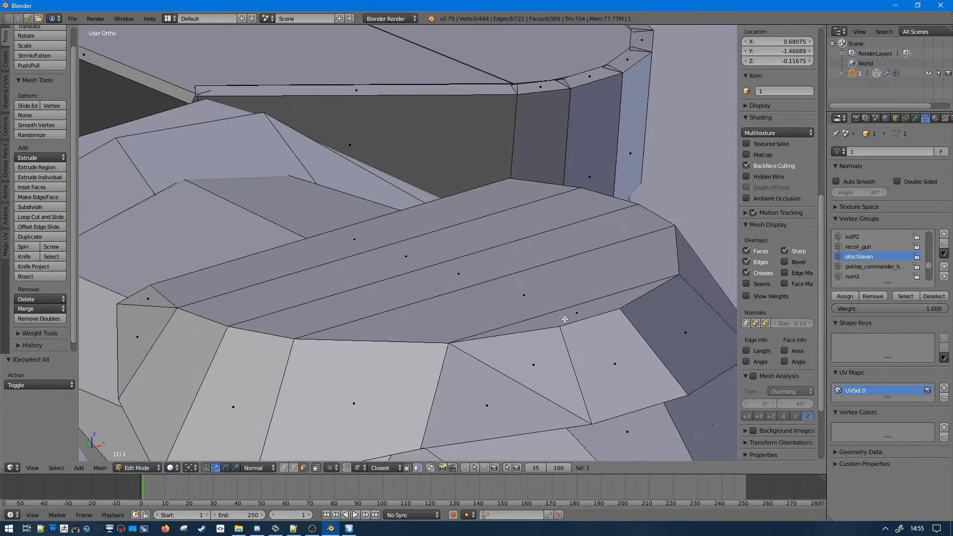
- Try cutting the front quad of the faceted cover along its other diagonal with the Knife, and undo the cut
{"action": "key", "text": "a"}
{"action": "key", "text": "k"}
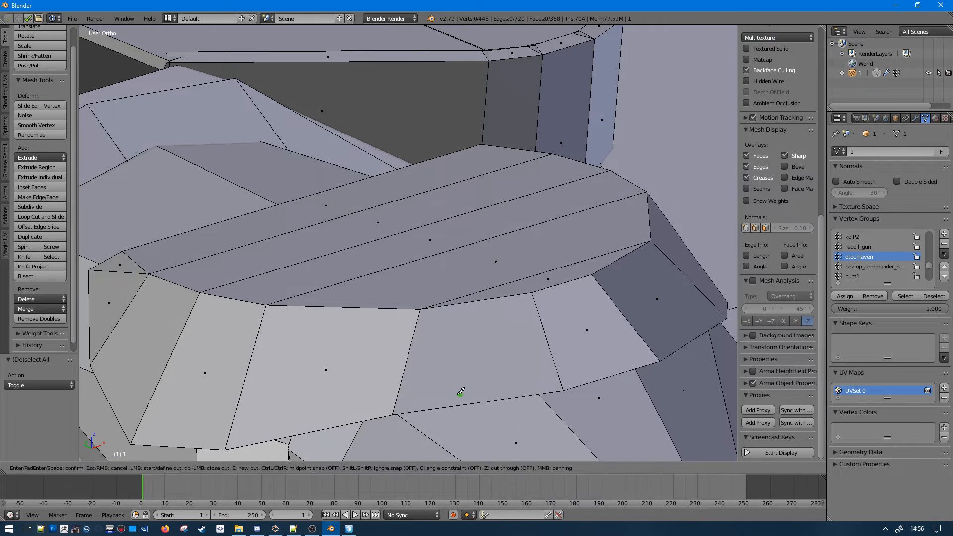
{"action": "left_click", "coordinate": [393, 415]}
{"action": "left_click", "coordinate": [529, 289]}
{"action": "key", "text": "Return"}
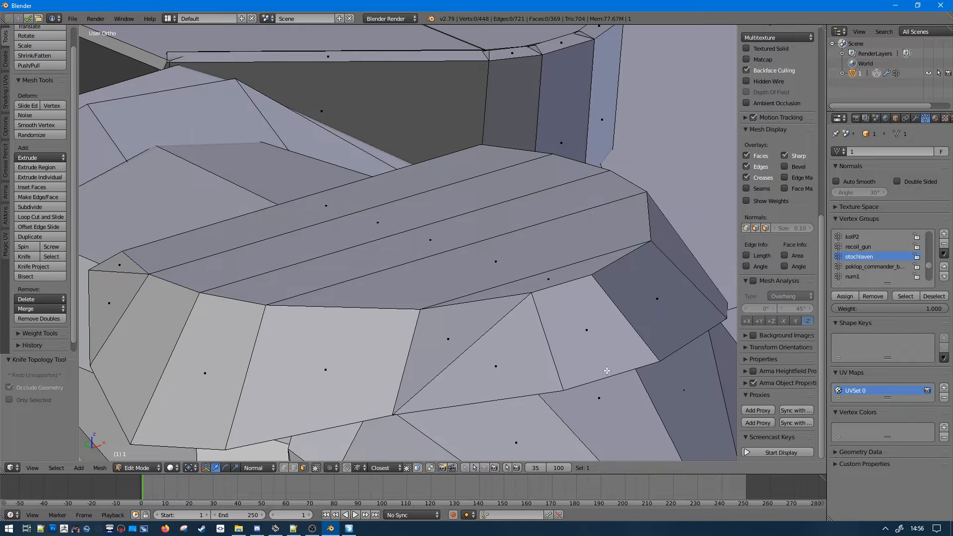
{"action": "key", "text": "ctrl+z"}
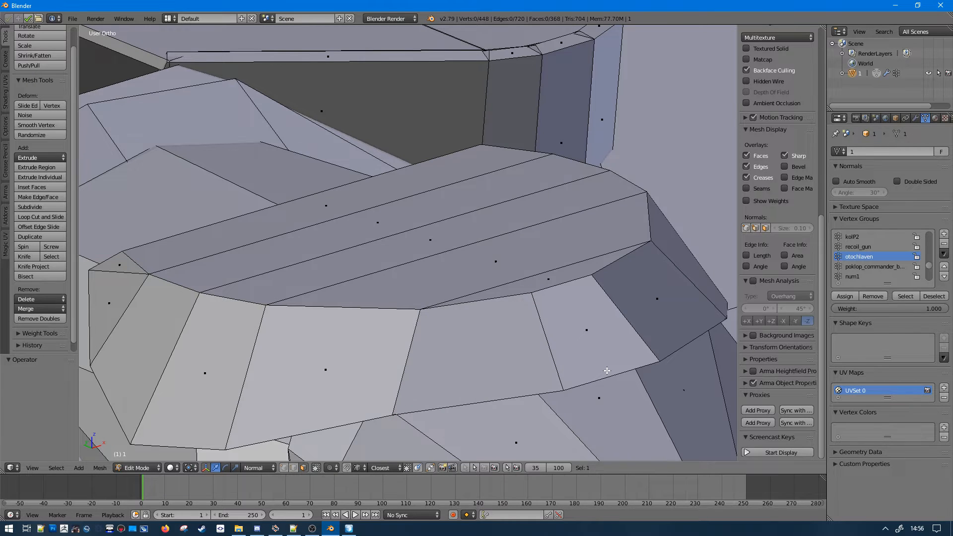
- Export the model from Edit Mode as an Arma 2/3 P3D, overwriting untitled.p3d in Tanks_m
{"action": "scroll", "coordinate": [392, 285], "scroll_direction": "down", "scroll_amount": 5}
{"action": "scroll", "coordinate": [392, 285], "scroll_direction": "down", "scroll_amount": 3}
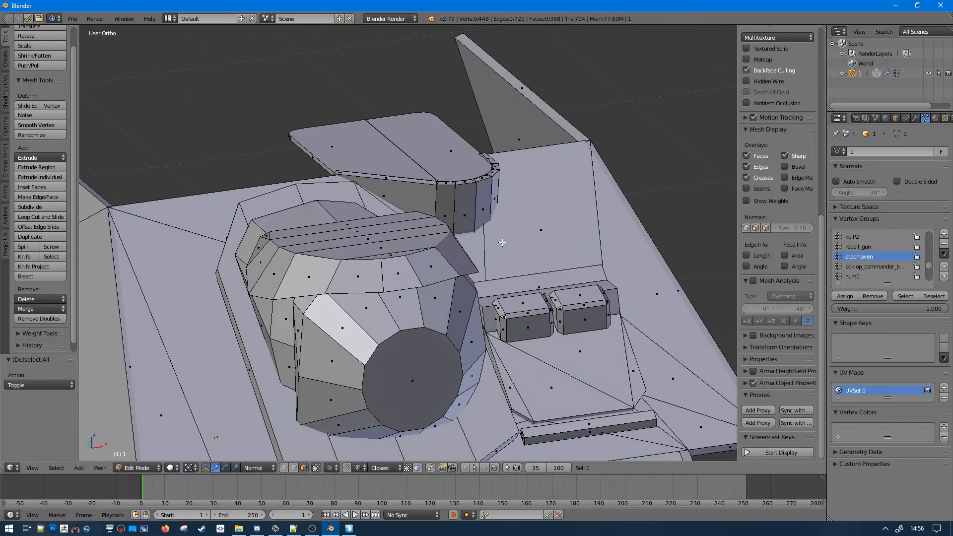
{"action": "left_click", "coordinate": [73, 18]}
{"action": "left_click", "coordinate": [79, 15]}
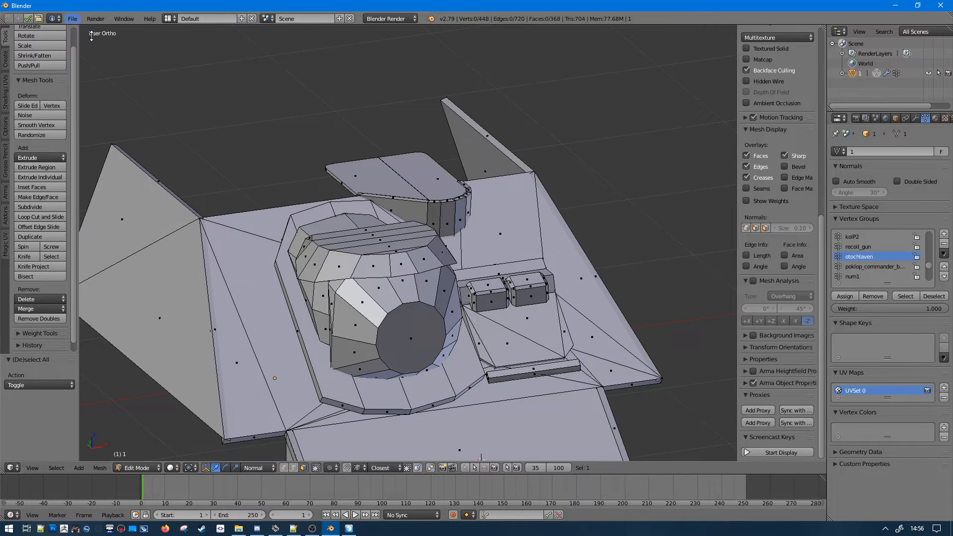
{"action": "middle_click_drag", "start_coordinate": [375, 255], "coordinate": [414, 261]}
{"action": "left_click", "coordinate": [70, 15]}
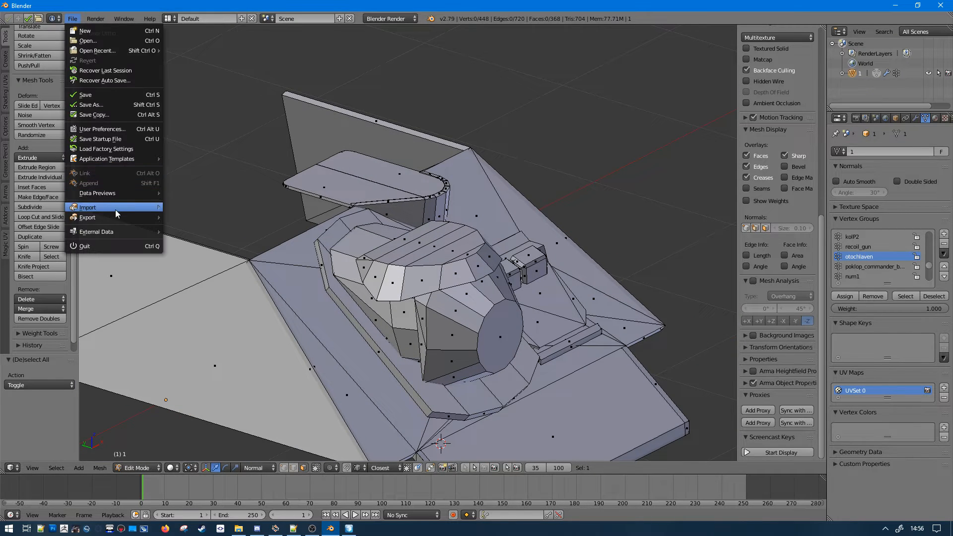
{"action": "mouse_move", "coordinate": [115, 217]}
{"action": "left_click", "coordinate": [217, 305]}
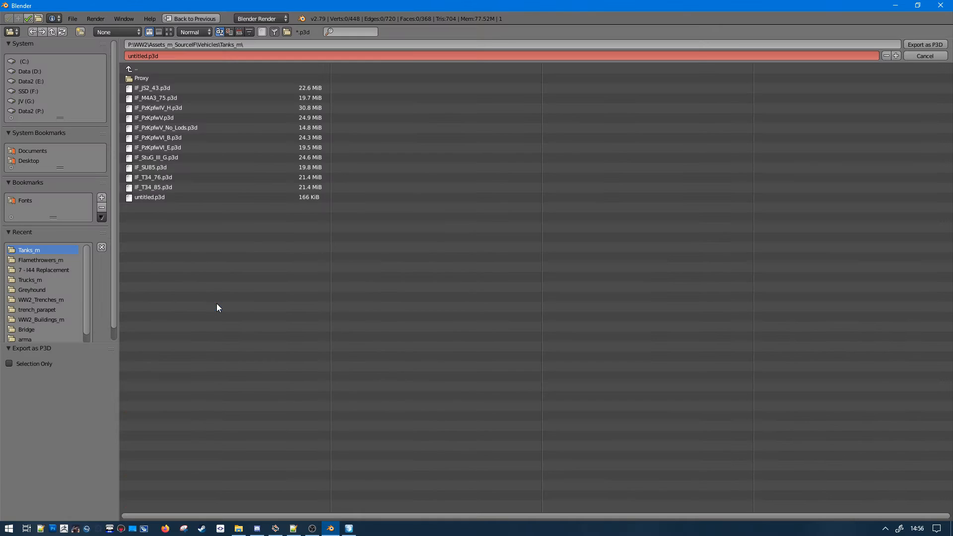
{"action": "left_click", "coordinate": [215, 198]}
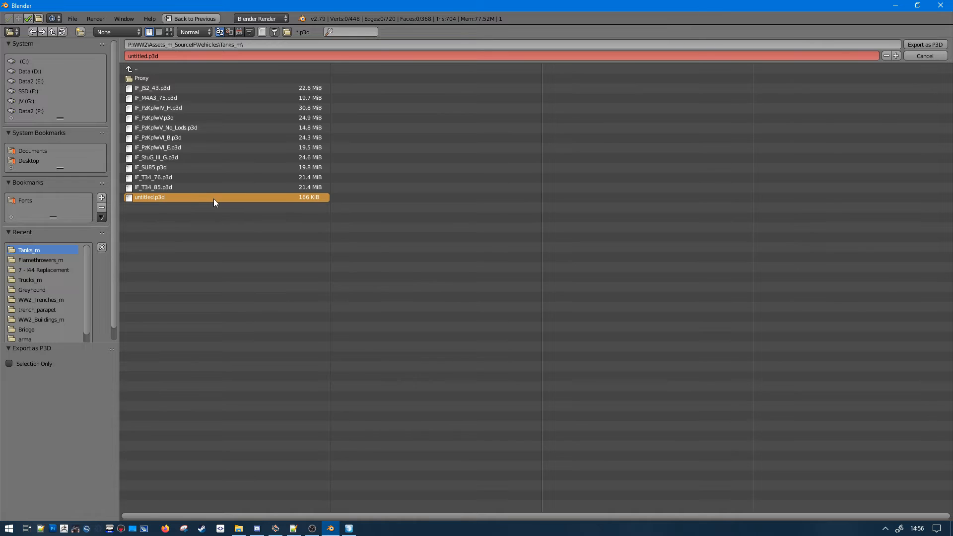
{"action": "double_click", "coordinate": [214, 198]}
- Check the geometry linked to the gun mantlet's round front face by selecting it, and clear the selection
{"action": "right_click", "coordinate": [505, 334]}
{"action": "key", "text": "ctrl+l"}
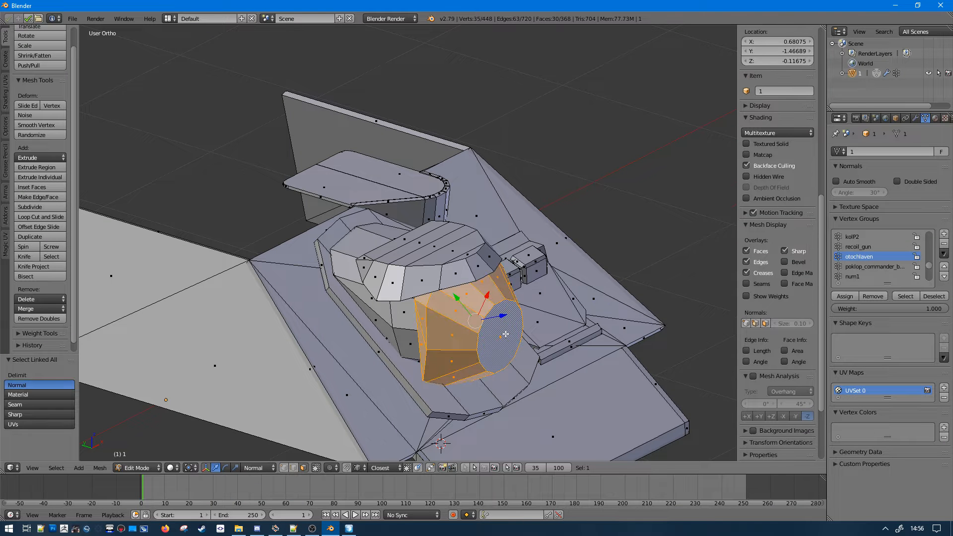
{"action": "middle_click_drag", "start_coordinate": [533, 332], "coordinate": [426, 303]}
{"action": "key", "text": "a"}
- Return the model to Object Mode and export it as an Arma 2/3 P3D over untitled.p3d
{"action": "key", "text": "Tab"}
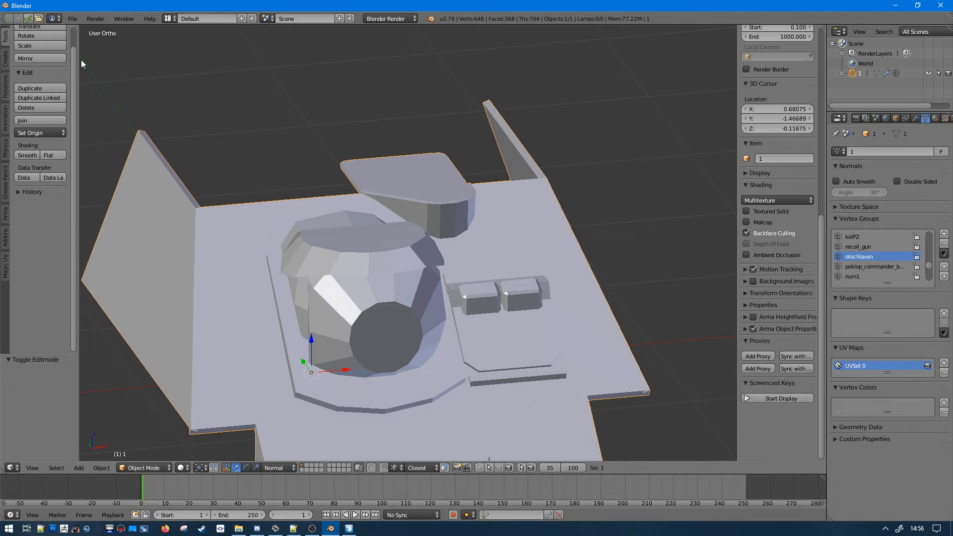
{"action": "left_click", "coordinate": [72, 19]}
{"action": "mouse_move", "coordinate": [104, 218]}
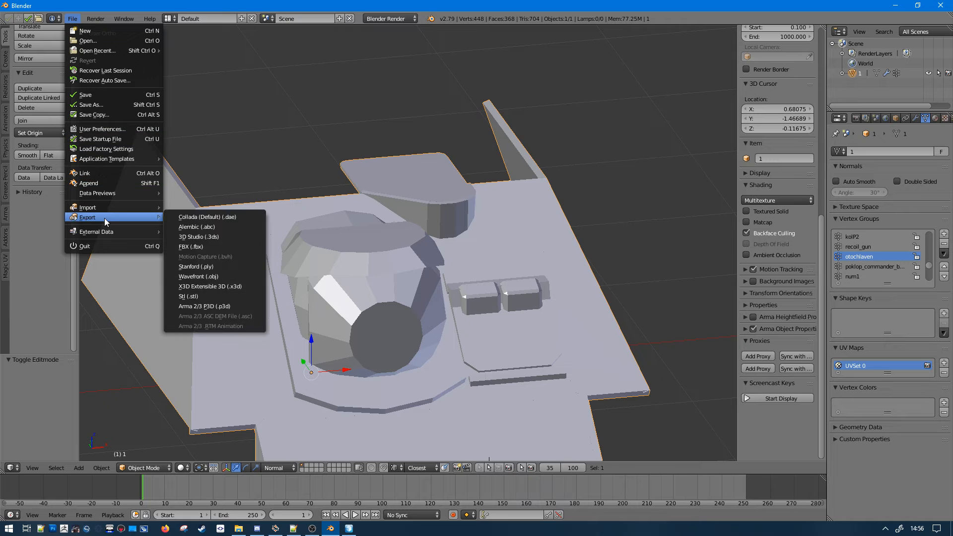
{"action": "left_click", "coordinate": [245, 313]}
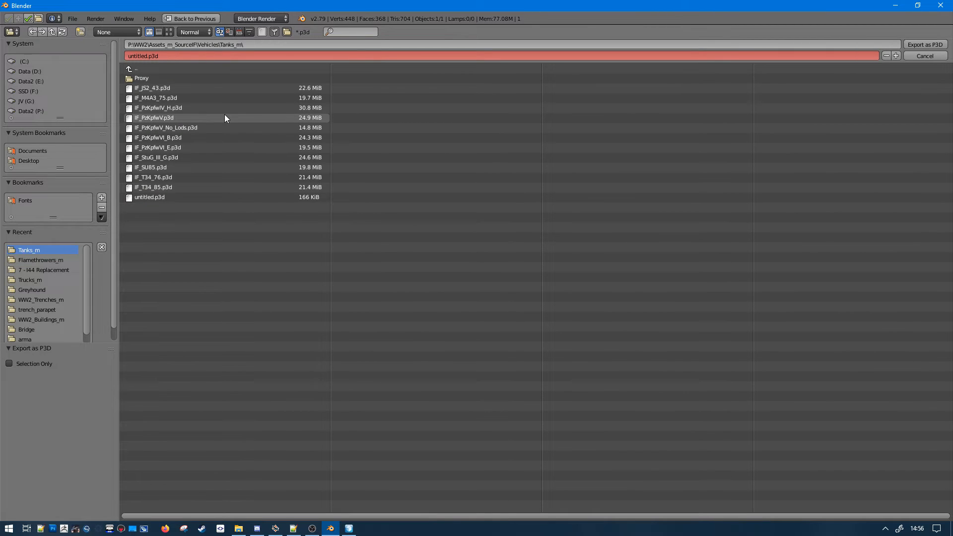
{"action": "left_click", "coordinate": [159, 198]}
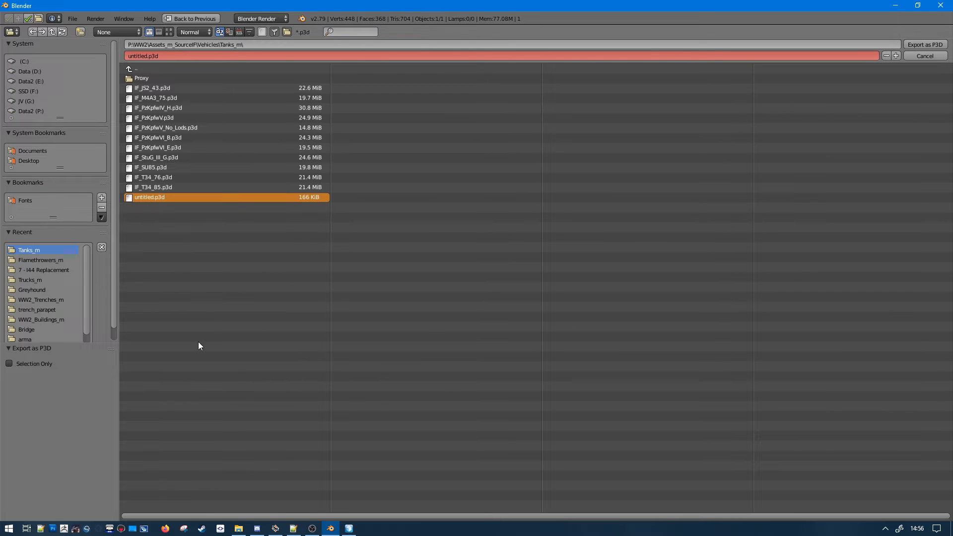
{"action": "double_click", "coordinate": [158, 198]}
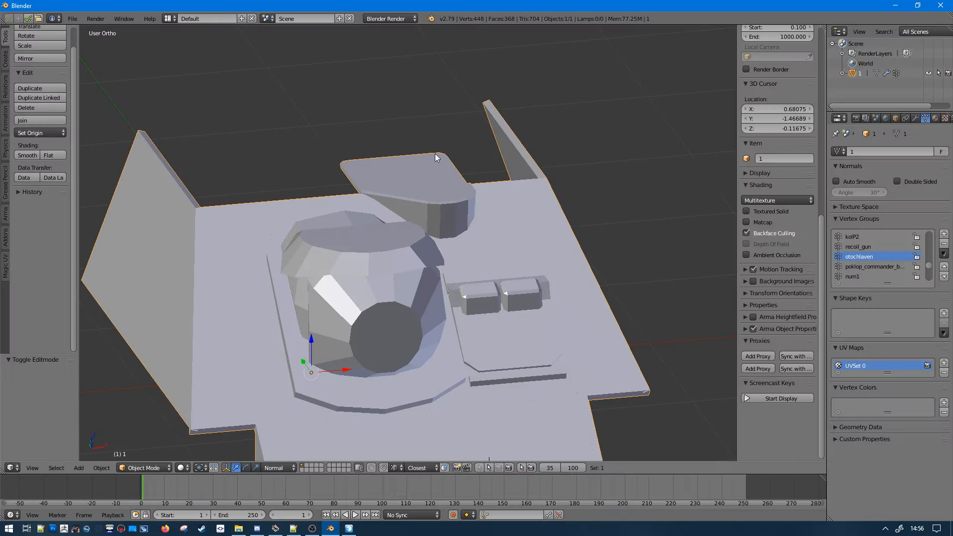
- Switch to Object Builder, close the old model without saving, and reopen the newly exported untitled.p3d from the Tanks_m folder
{"action": "left_click", "coordinate": [888, 5]}
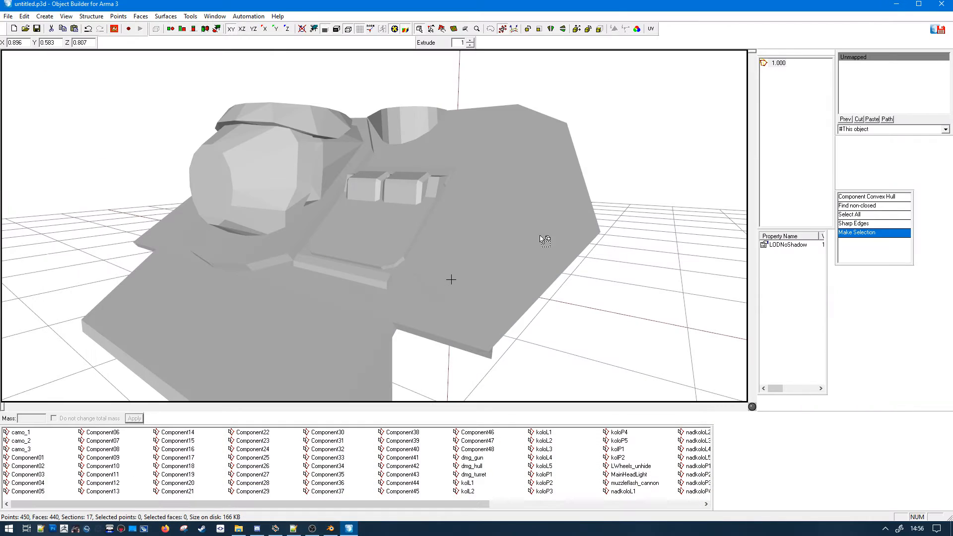
{"action": "scroll", "coordinate": [297, 191], "scroll_direction": "up", "scroll_amount": 2}
{"action": "scroll", "coordinate": [286, 183], "scroll_direction": "down", "scroll_amount": 5}
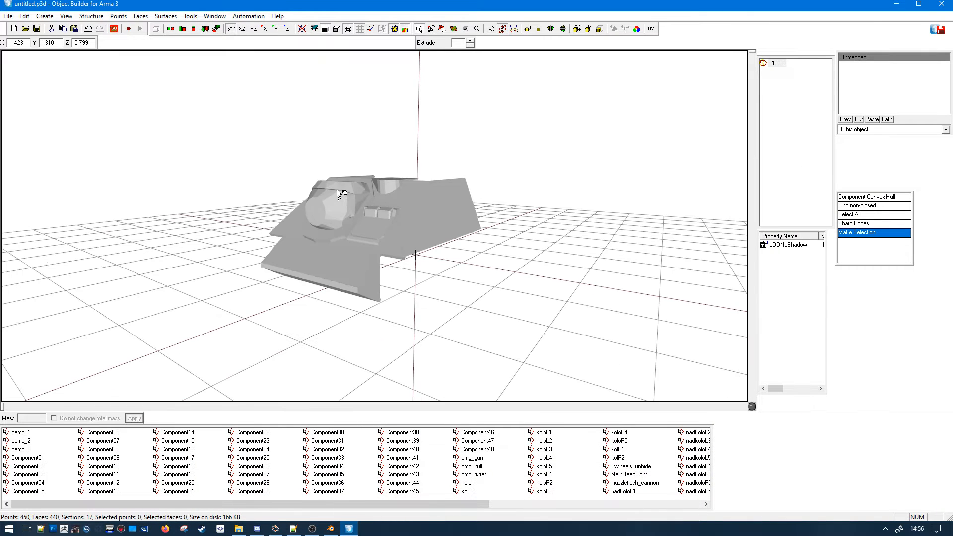
{"action": "scroll", "coordinate": [338, 193], "scroll_direction": "up", "scroll_amount": 4}
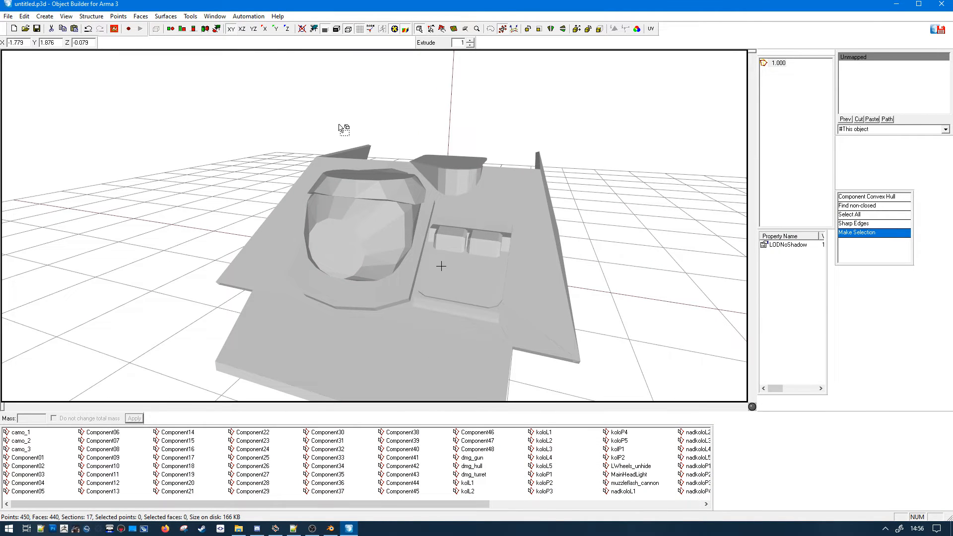
{"action": "key", "text": "alt+F4"}
{"action": "left_click", "coordinate": [502, 285]}
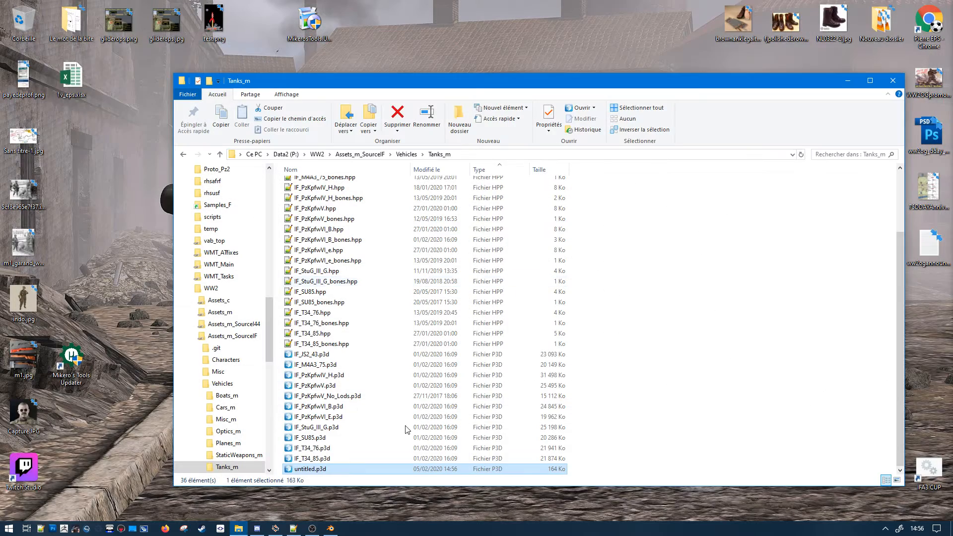
{"action": "double_click", "coordinate": [332, 469]}
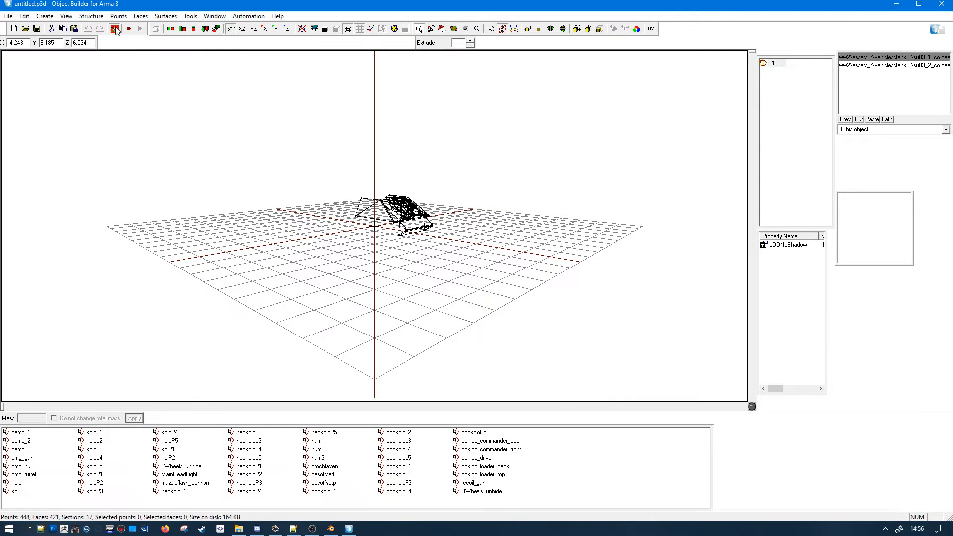
- Generate a Component Convex Hull for the whole imported model
{"action": "left_click", "coordinate": [113, 28]}
{"action": "left_click", "coordinate": [174, 4]}
{"action": "scroll", "coordinate": [545, 217], "scroll_direction": "up", "scroll_amount": 5}
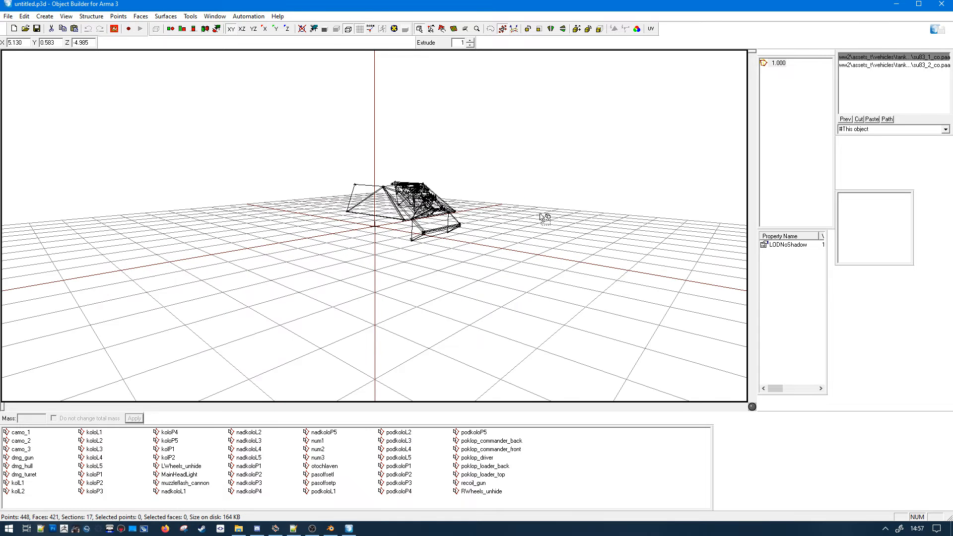
{"action": "middle_click_drag", "start_coordinate": [545, 217], "coordinate": [568, 217]}
{"action": "key", "text": "ctrl+a"}
{"action": "left_click", "coordinate": [114, 29]}
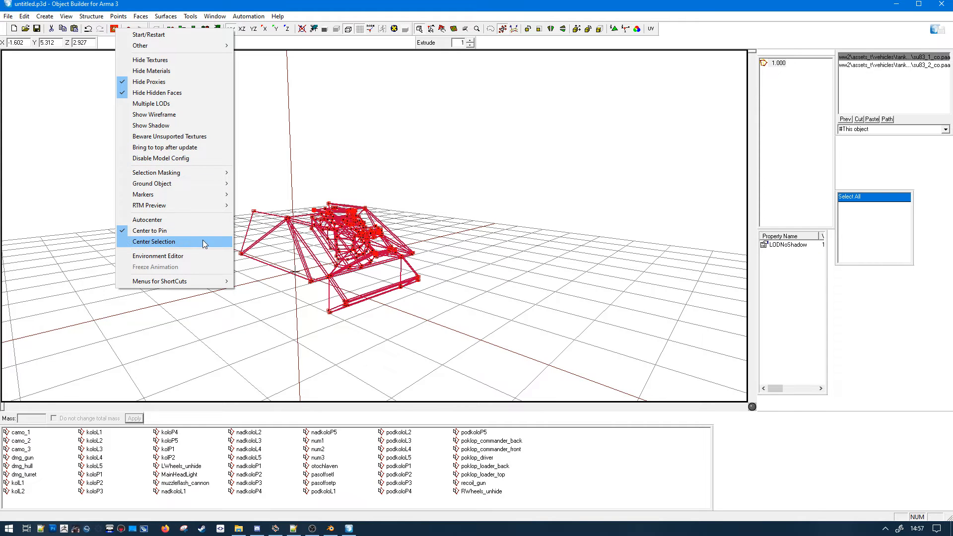
{"action": "left_click", "coordinate": [91, 15]}
{"action": "mouse_move", "coordinate": [134, 86]}
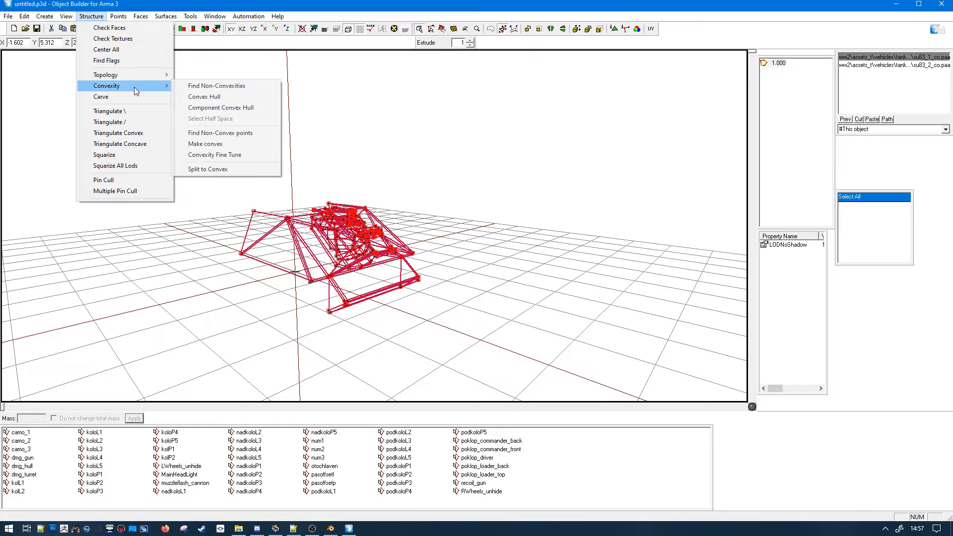
{"action": "left_click", "coordinate": [203, 145]}
{"action": "left_click", "coordinate": [91, 16]}
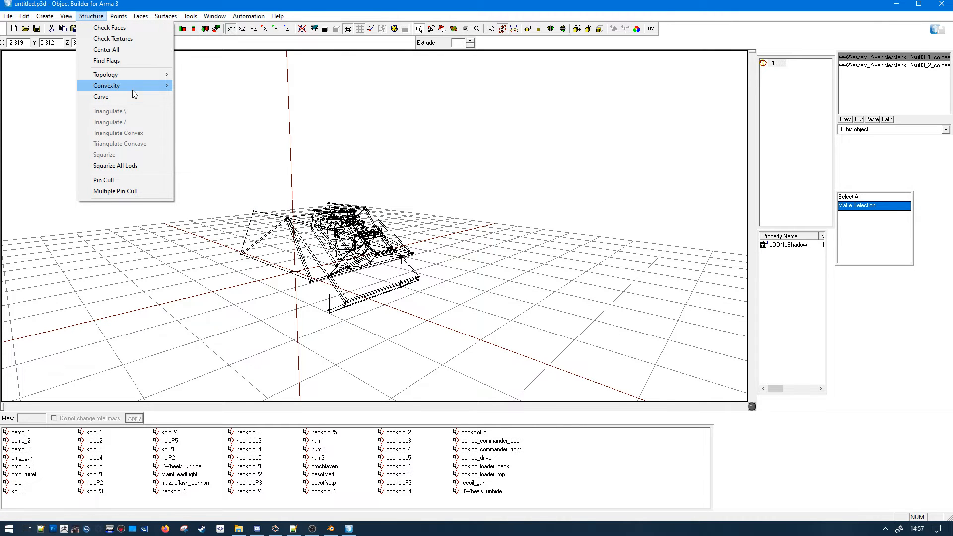
{"action": "mouse_move", "coordinate": [134, 90]}
{"action": "left_click", "coordinate": [206, 106]}
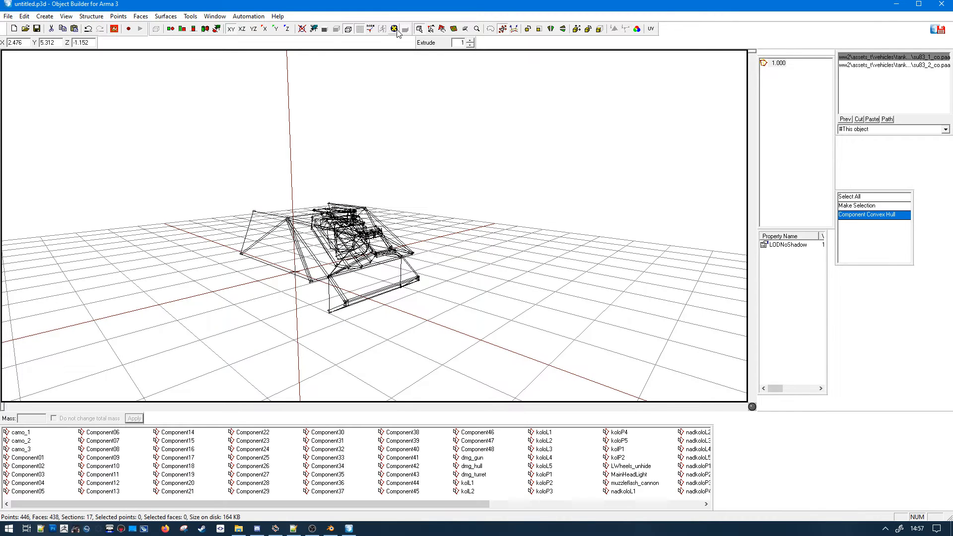
- Check the hulled model for non-closed geometry with Find Non-Closed
{"action": "left_click", "coordinate": [395, 28]}
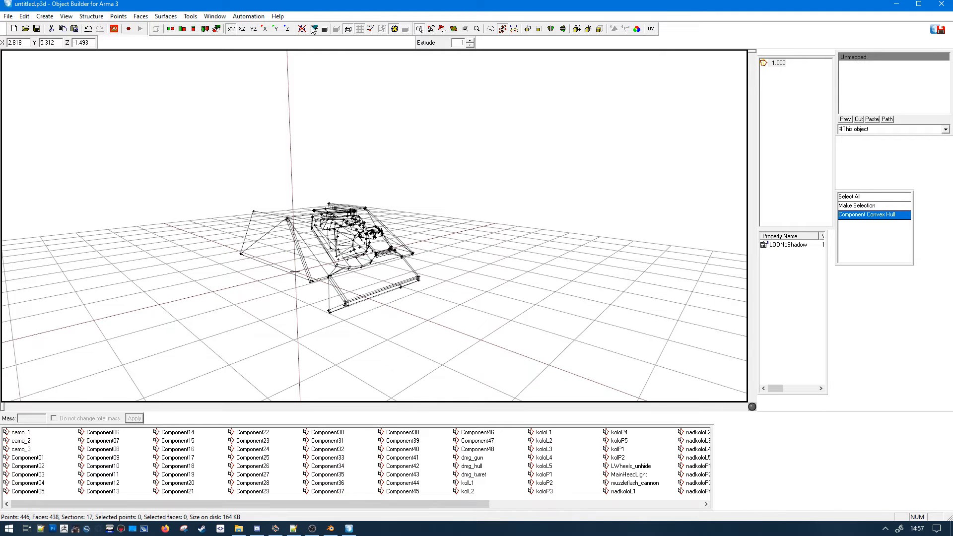
{"action": "left_click", "coordinate": [92, 16]}
{"action": "mouse_move", "coordinate": [127, 75]}
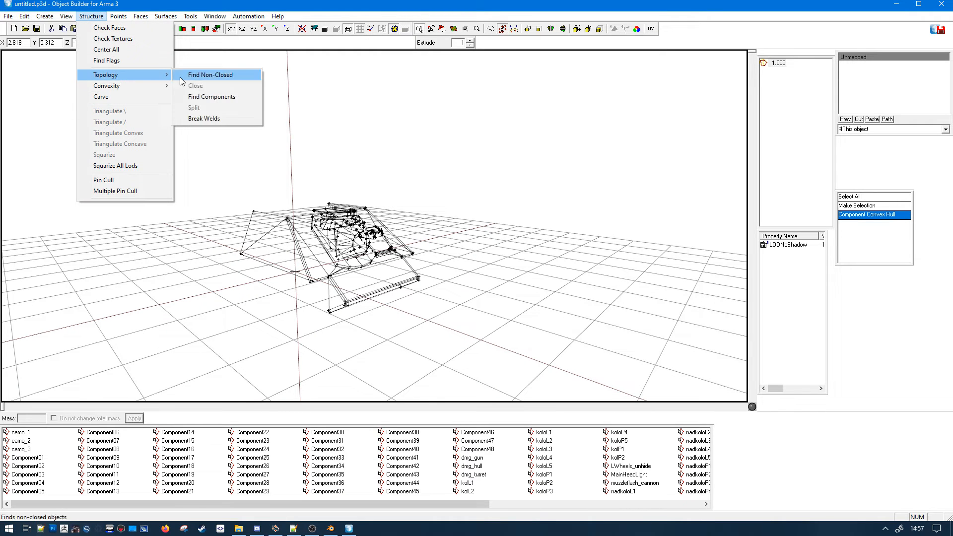
{"action": "left_click", "coordinate": [211, 74]}
- Select the entire model, make all its edges sharp, and clear the selection
{"action": "key", "text": "ctrl+a"}
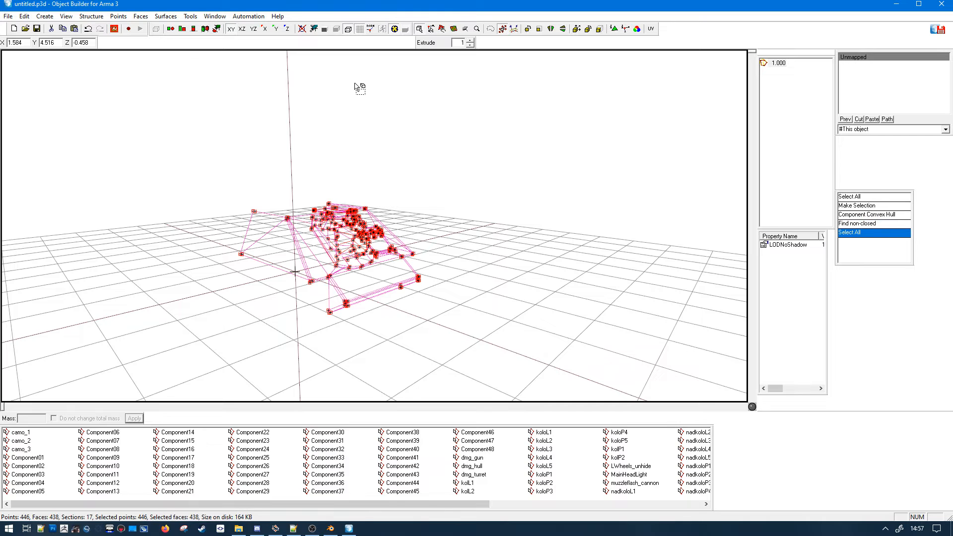
{"action": "key", "text": "u"}
{"action": "left_click", "coordinate": [435, 176]}
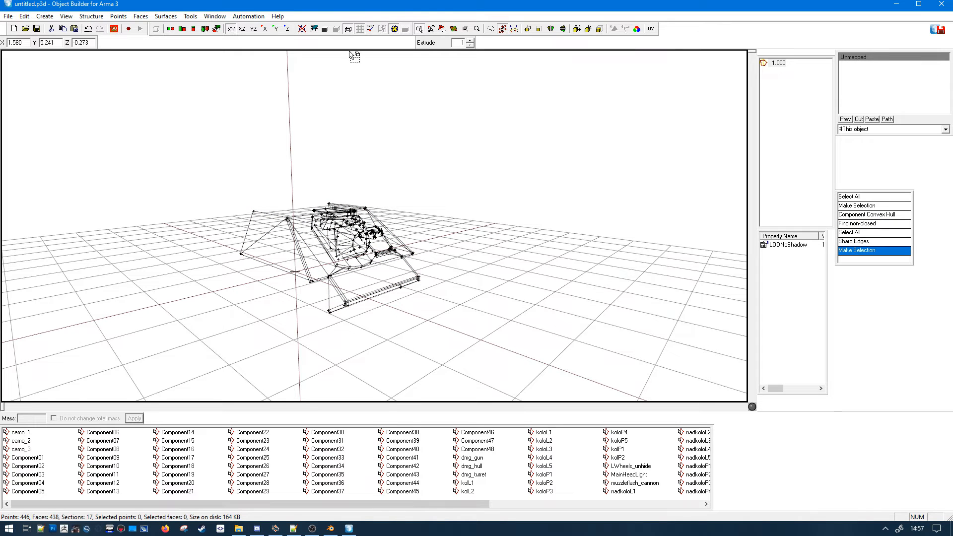
- Display the model with solid shading and inspect the hulled components from the front
{"action": "left_click", "coordinate": [325, 30]}
{"action": "mouse_move", "coordinate": [422, 224]}
{"action": "middle_mouse_down"}
{"action": "mouse_move", "coordinate": [410, 229]}
{"action": "mouse_move", "coordinate": [429, 225]}
{"action": "mouse_move", "coordinate": [420, 239]}
{"action": "mouse_move", "coordinate": [430, 250]}
{"action": "middle_mouse_up"}
{"action": "scroll", "coordinate": [417, 230], "scroll_direction": "up", "scroll_amount": 5}
{"action": "scroll", "coordinate": [430, 227], "scroll_direction": "up", "scroll_amount": 5}
{"action": "scroll", "coordinate": [424, 224], "scroll_direction": "down", "scroll_amount": 2}
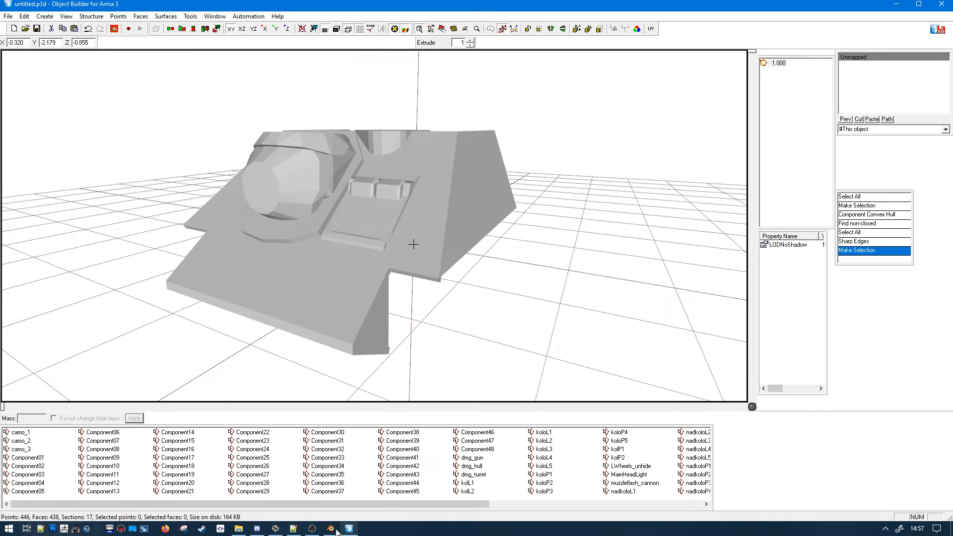
{"action": "left_click", "coordinate": [241, 529]}
{"action": "right_click", "coordinate": [241, 527]}
{"action": "left_click", "coordinate": [338, 435]}
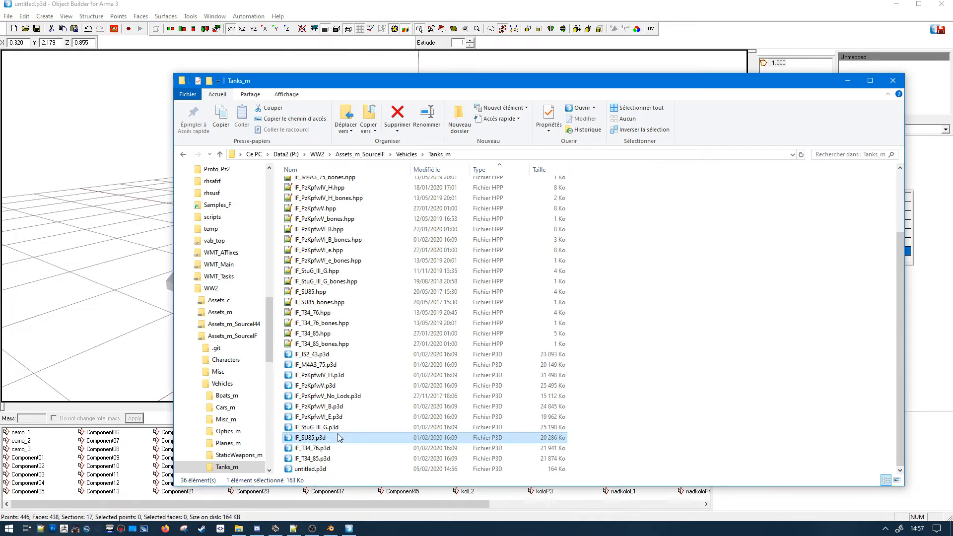
{"action": "left_click", "coordinate": [105, 304]}
- Inspect the inner side of the front plate and side walls with edges and points shown over the shading
{"action": "middle_click_drag", "start_coordinate": [393, 223], "coordinate": [393, 223]}
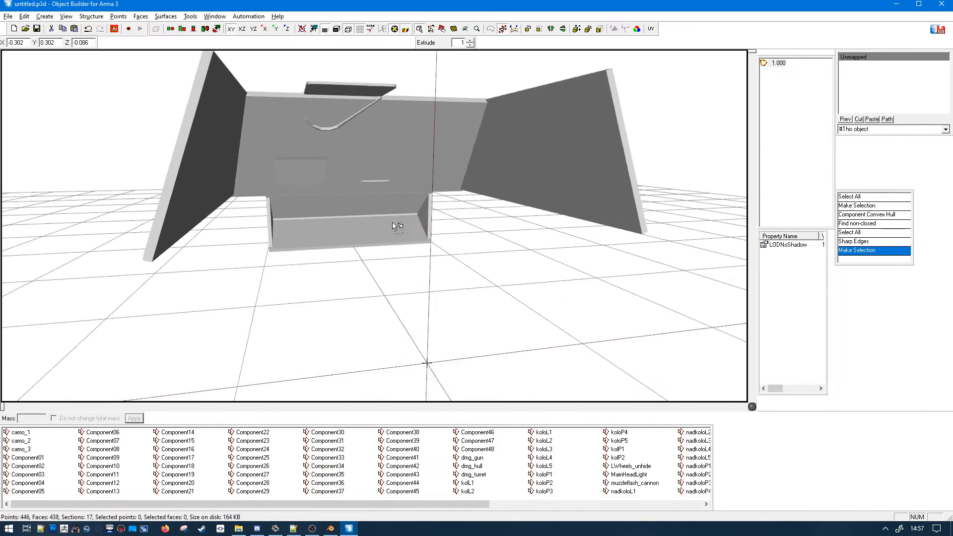
{"action": "scroll", "coordinate": [394, 226], "scroll_direction": "up", "scroll_amount": 10}
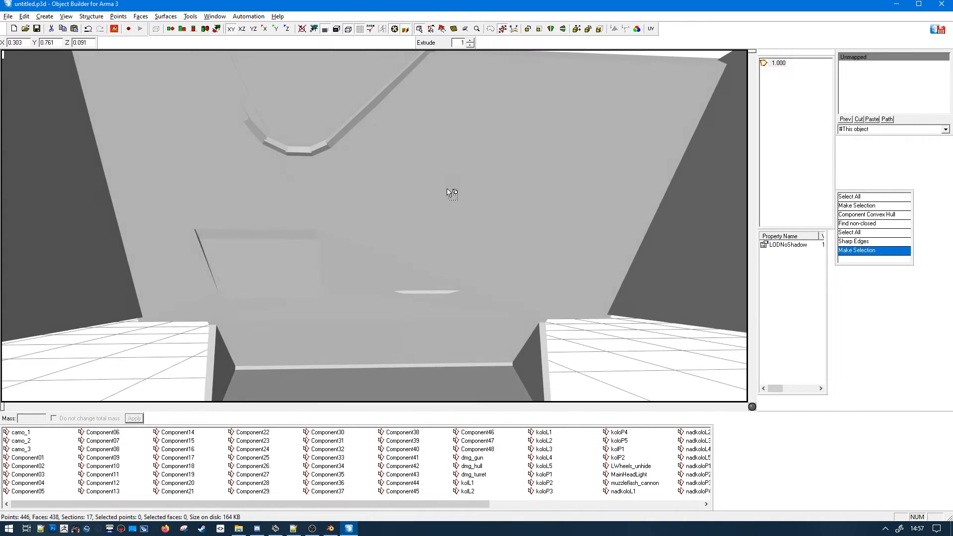
{"action": "scroll", "coordinate": [452, 194], "scroll_direction": "down", "scroll_amount": 4}
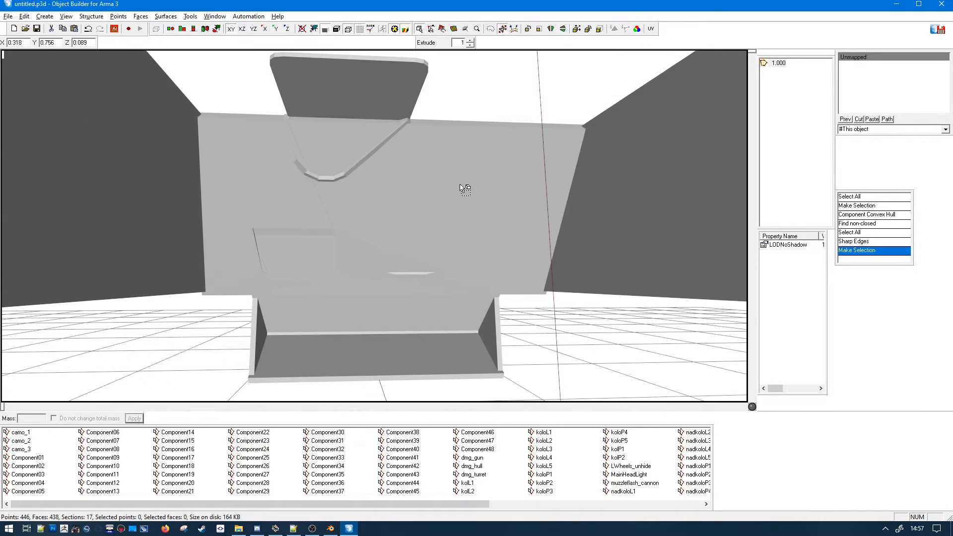
{"action": "left_click", "coordinate": [340, 29]}
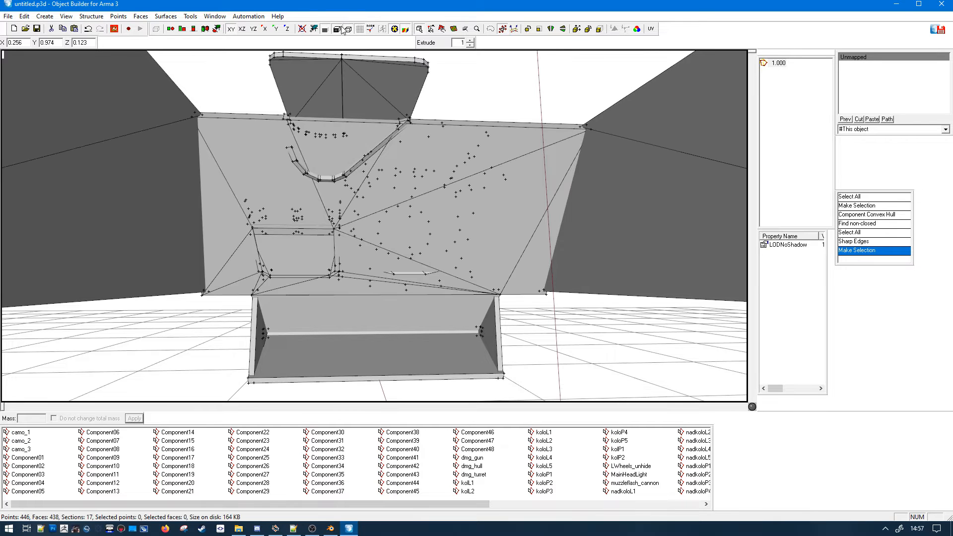
{"action": "left_click_drag", "start_coordinate": [454, 222], "coordinate": [487, 261], "text": "alt"}
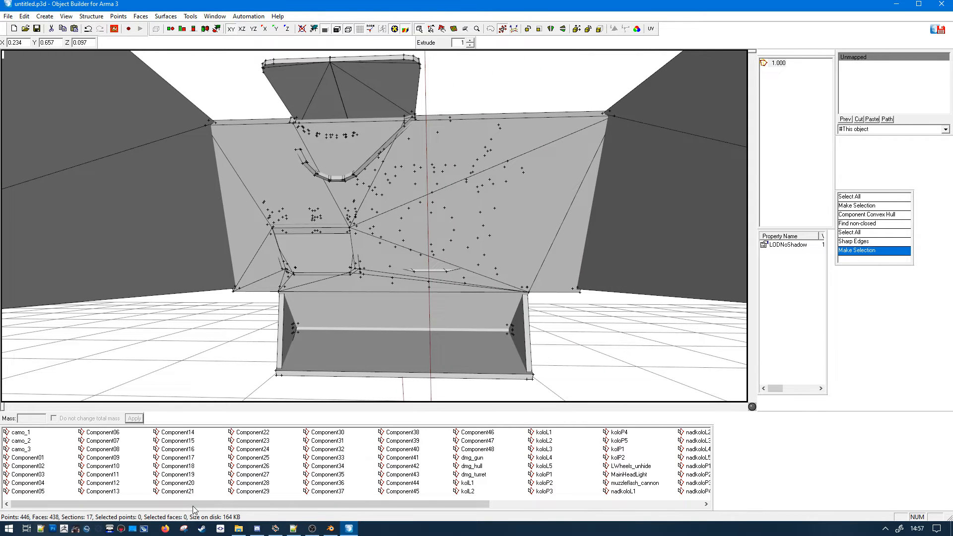
- Open IF_SU85.p3d from the file explorer and show its Fire Geometry LOD with edges and points visible
{"action": "left_click", "coordinate": [239, 529]}
{"action": "double_click", "coordinate": [320, 438]}
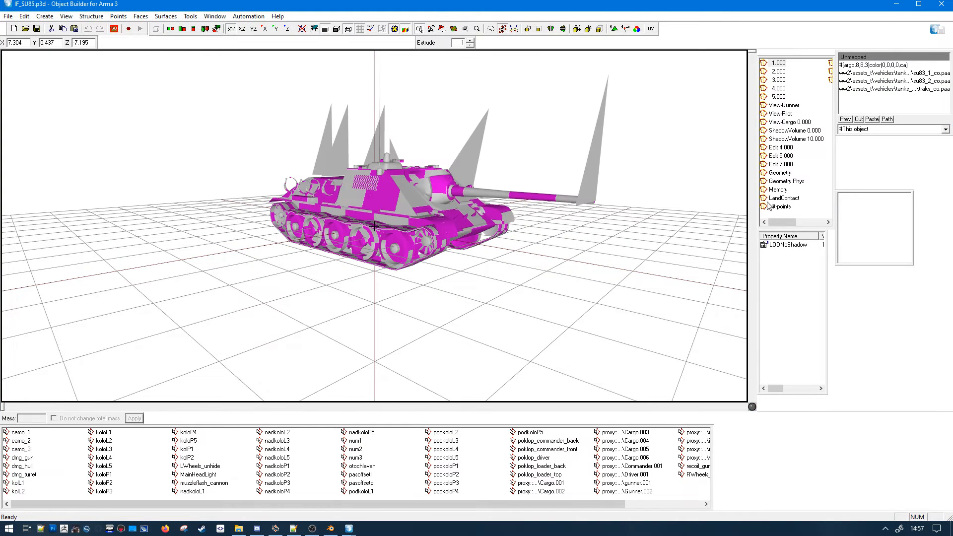
{"action": "left_click", "coordinate": [347, 29]}
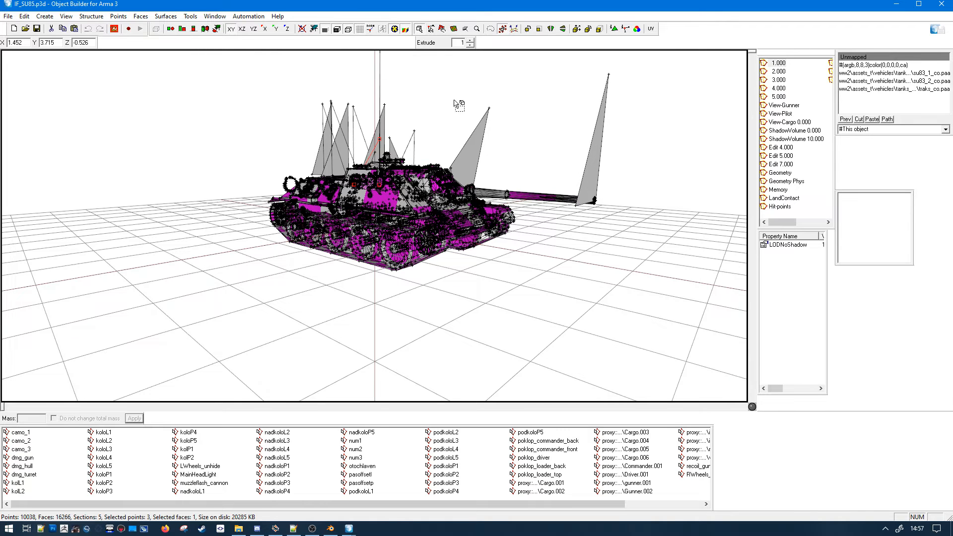
{"action": "scroll", "coordinate": [797, 131], "scroll_direction": "down", "scroll_amount": 2}
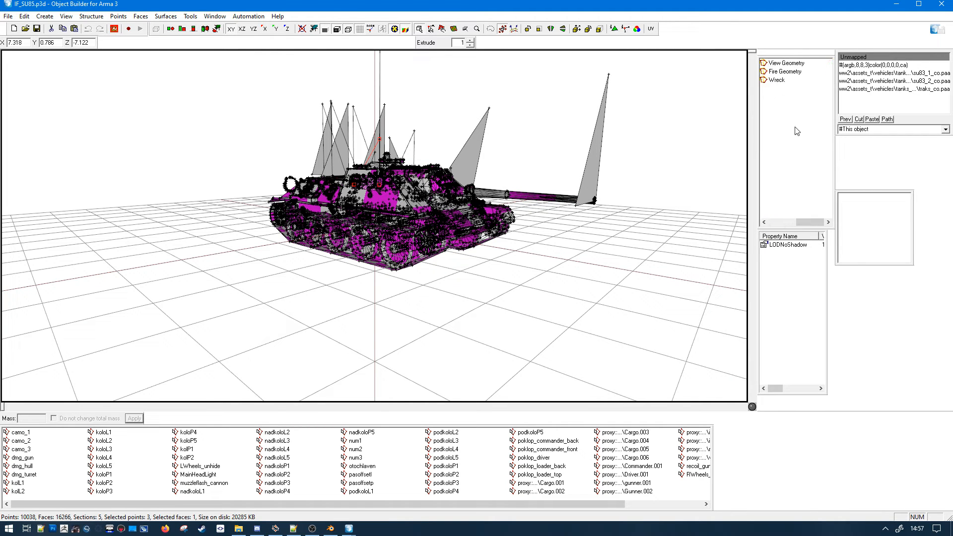
{"action": "left_click", "coordinate": [786, 74]}
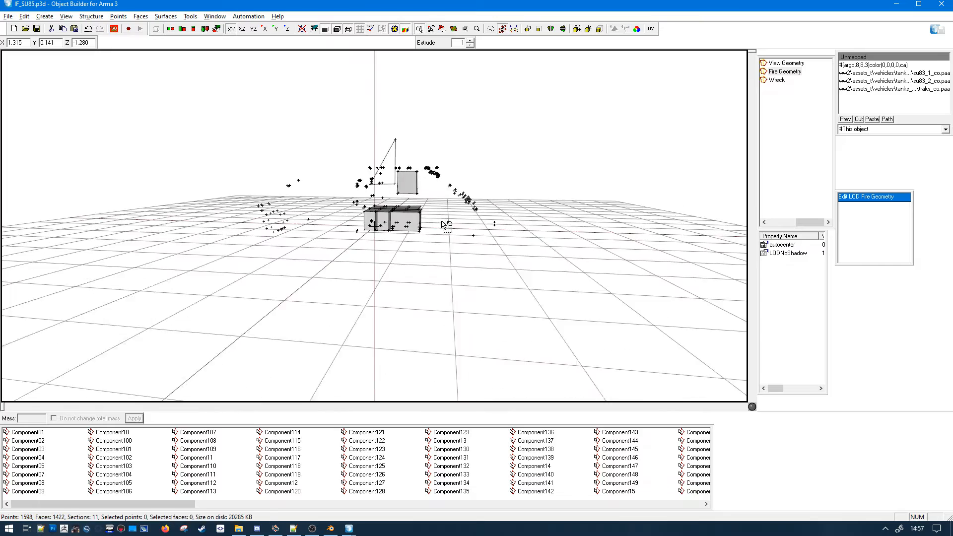
- Unhide the entire fire geometry, clear the selection, and inspect the gun mantlet and front plates from outside
{"action": "key", "text": "ctrl+a"}
{"action": "key", "text": "ctrl+shift+h"}
{"action": "left_click", "coordinate": [562, 224]}
{"action": "middle_click_drag", "start_coordinate": [562, 225], "coordinate": [454, 256]}
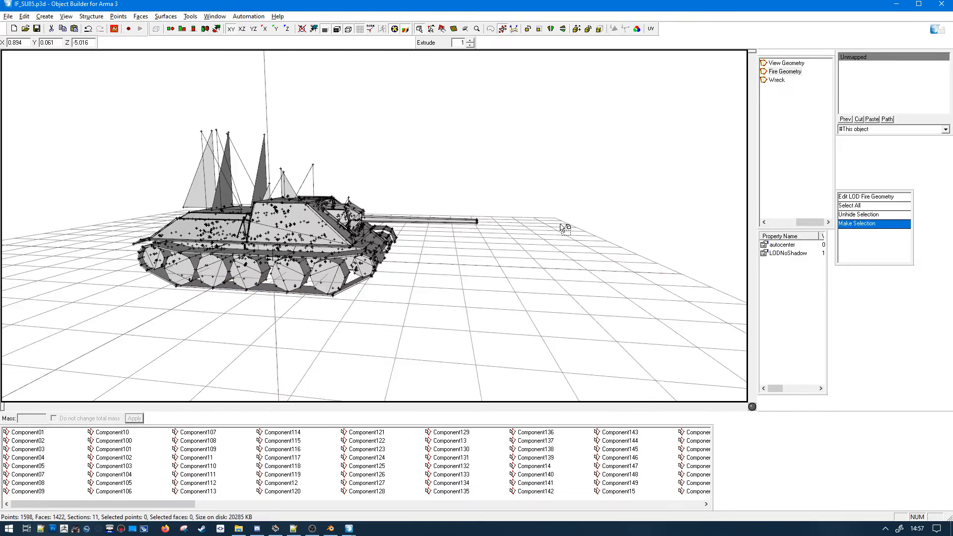
{"action": "scroll", "coordinate": [561, 225], "scroll_direction": "up", "scroll_amount": 8}
{"action": "middle_click_drag", "start_coordinate": [560, 242], "coordinate": [368, 219]}
{"action": "scroll", "coordinate": [569, 263], "scroll_direction": "up", "scroll_amount": 4}
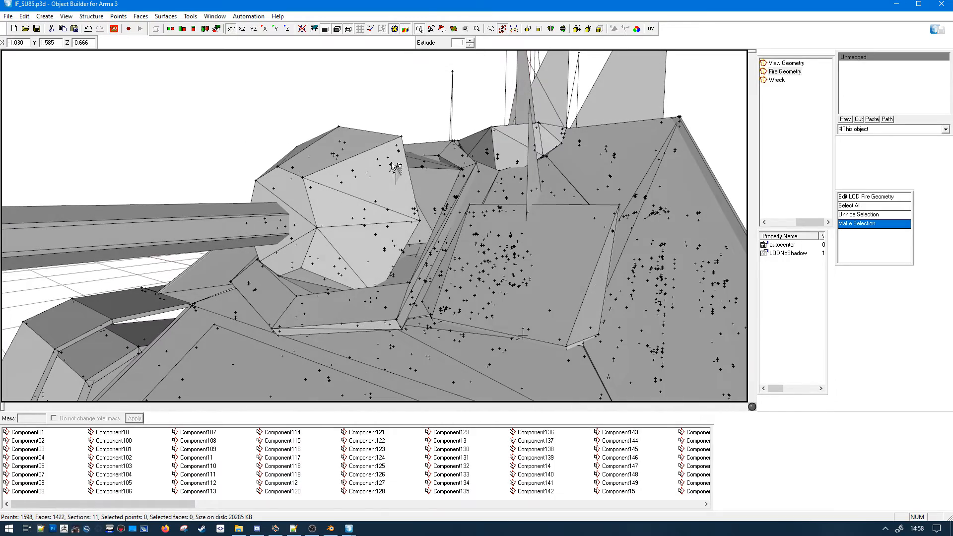
{"action": "middle_click_drag", "start_coordinate": [396, 167], "coordinate": [439, 178]}
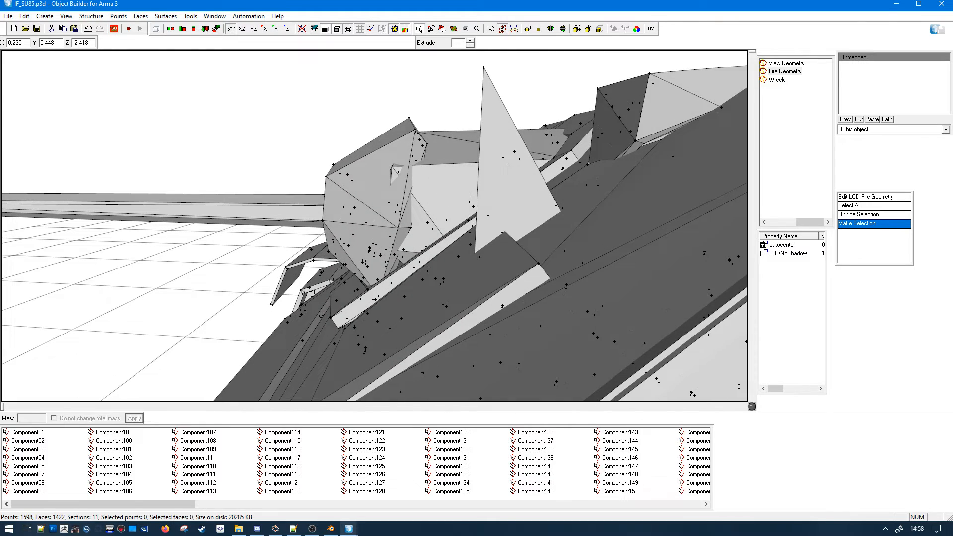
- Minimize the Tanks_m folder window and examine the fire geometry's interior around the gun opening and front hull plates
{"action": "double_click", "coordinate": [416, 4]}
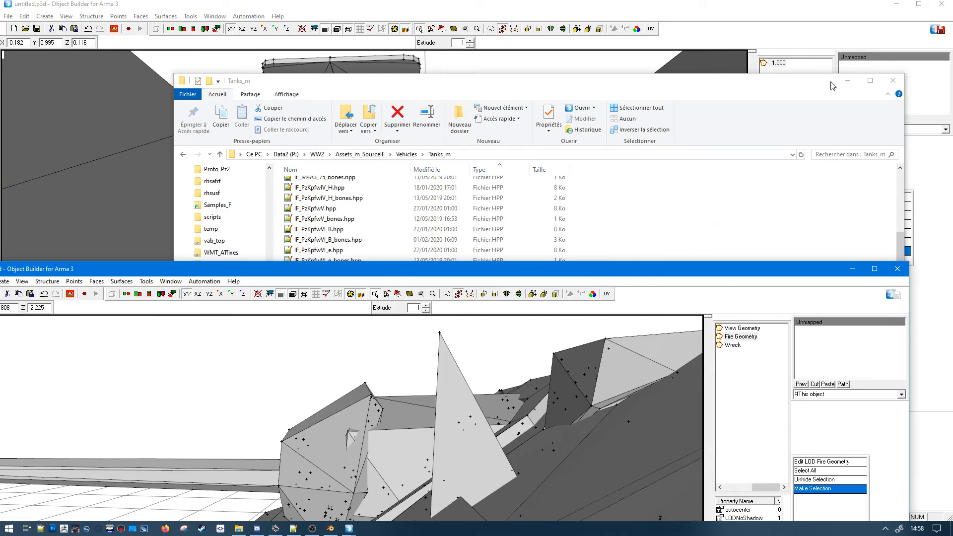
{"action": "left_click", "coordinate": [848, 81]}
{"action": "scroll", "coordinate": [505, 396], "scroll_direction": "up", "scroll_amount": 10}
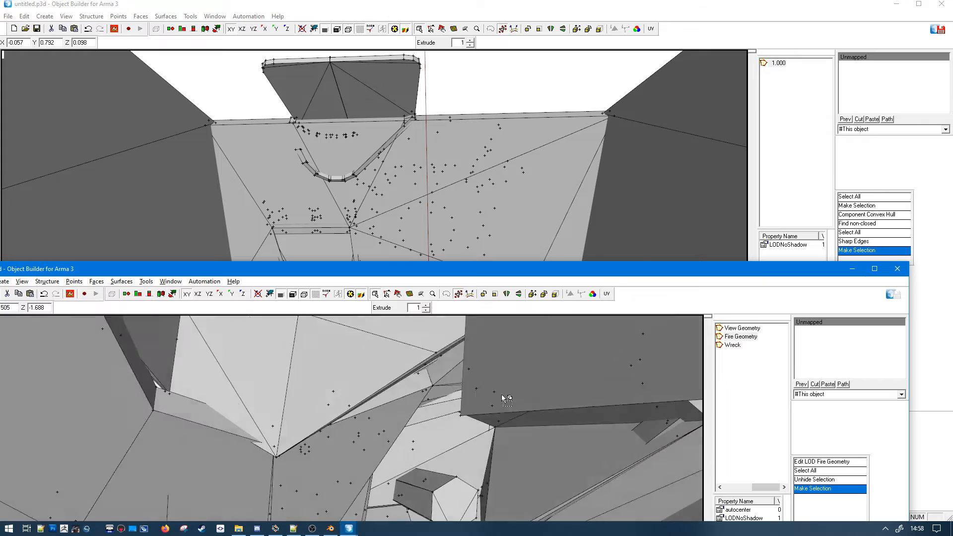
{"action": "scroll", "coordinate": [507, 407], "scroll_direction": "down", "scroll_amount": 5}
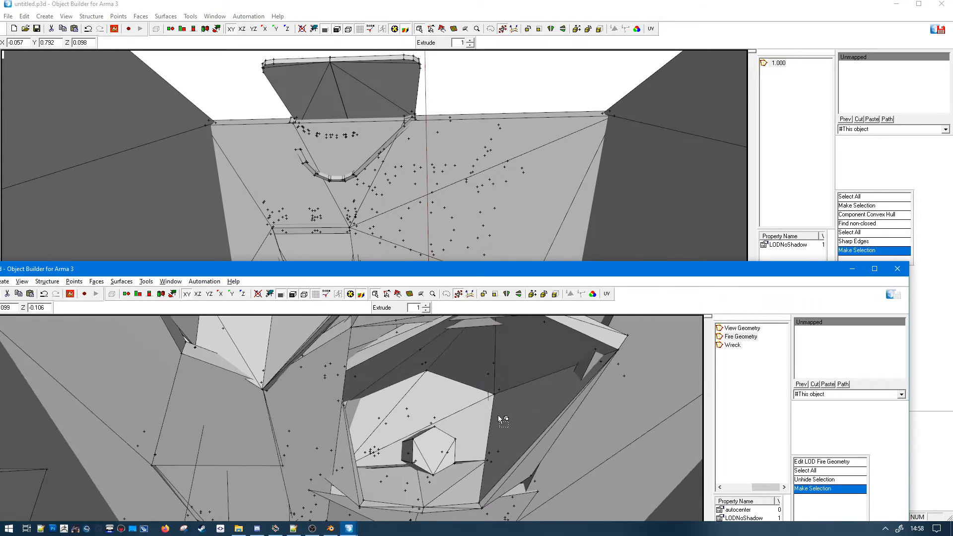
{"action": "double_click", "coordinate": [515, 271]}
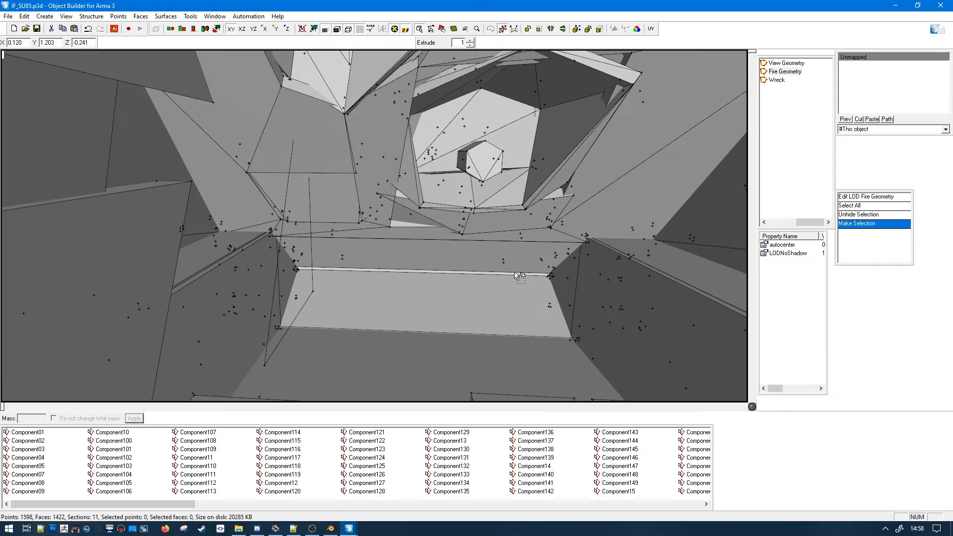
{"action": "scroll", "coordinate": [594, 247], "scroll_direction": "up", "scroll_amount": 3}
{"action": "scroll", "coordinate": [595, 248], "scroll_direction": "down", "scroll_amount": 4}
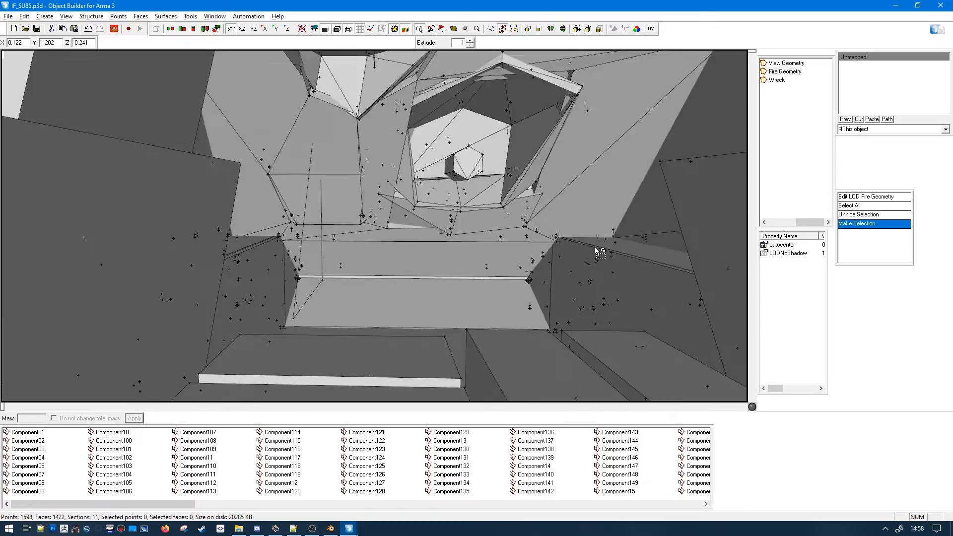
{"action": "scroll", "coordinate": [595, 249], "scroll_direction": "up", "scroll_amount": 1}
{"action": "middle_click_drag", "start_coordinate": [595, 248], "coordinate": [607, 229]}
{"action": "middle_click_drag", "start_coordinate": [569, 243], "coordinate": [568, 281]}
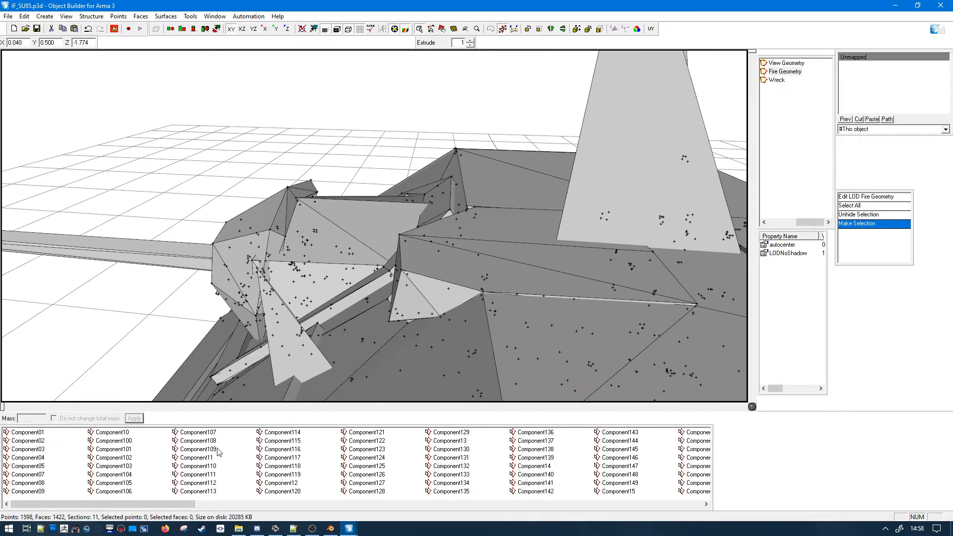
- Try moving the plate component between the gun mantlet and the front roof, using face selection, and undo the move
{"action": "left_click", "coordinate": [442, 29]}
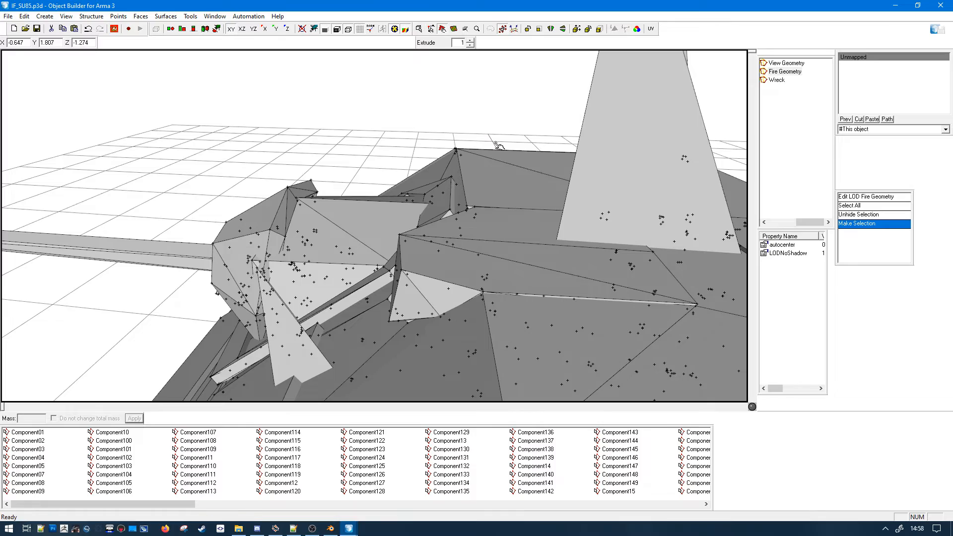
{"action": "left_click", "coordinate": [527, 272]}
{"action": "right_click_drag", "start_coordinate": [527, 277], "coordinate": [525, 199]}
{"action": "middle_click_drag", "start_coordinate": [527, 248], "coordinate": [527, 252]}
{"action": "key", "text": "ctrl+z"}
{"action": "left_click", "coordinate": [404, 256]}
{"action": "middle_click_drag", "start_coordinate": [404, 256], "coordinate": [413, 277]}
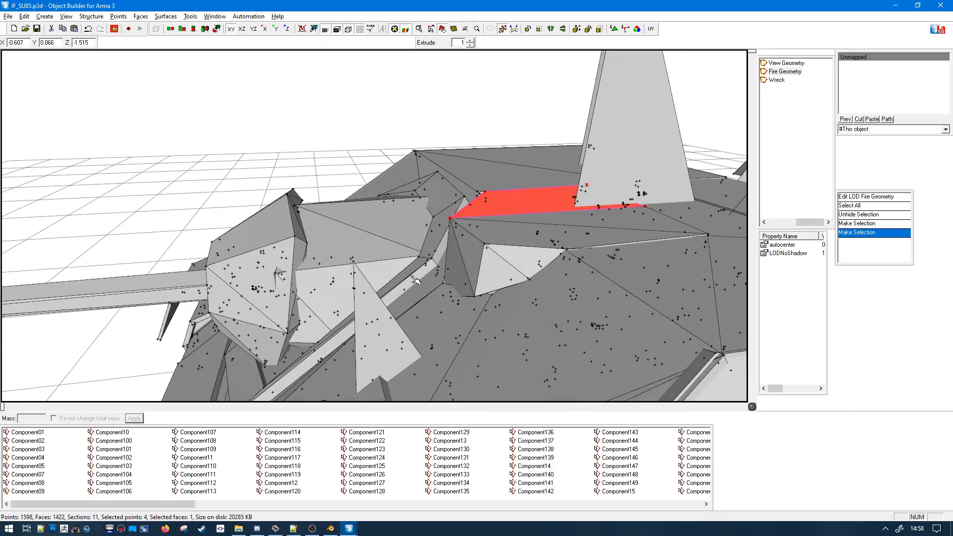
{"action": "double_click", "coordinate": [470, 258]}
{"action": "right_click_drag", "start_coordinate": [470, 259], "coordinate": [457, 242]}
{"action": "middle_click_drag", "start_coordinate": [458, 242], "coordinate": [498, 228]}
{"action": "scroll", "coordinate": [497, 228], "scroll_direction": "up", "scroll_amount": 4}
{"action": "scroll", "coordinate": [498, 227], "scroll_direction": "down", "scroll_amount": 3}
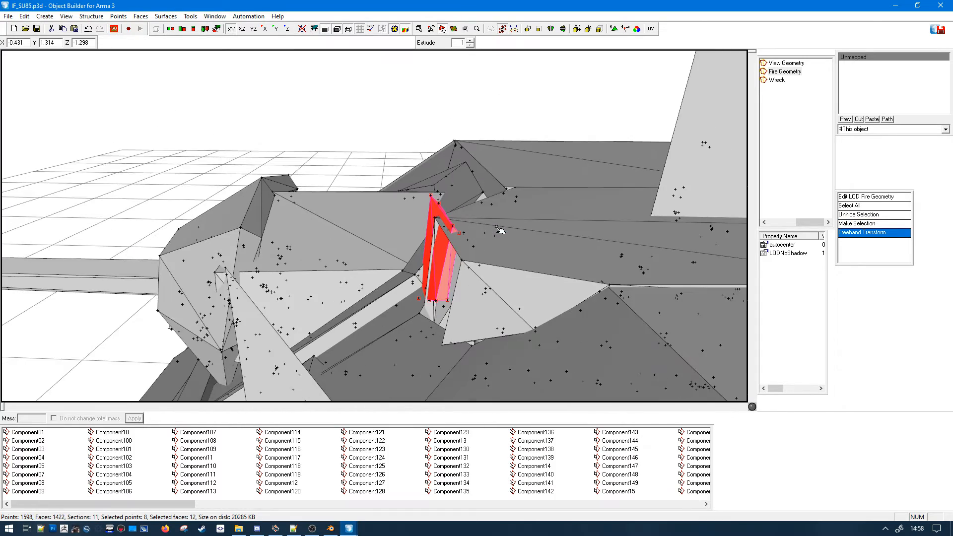
{"action": "key", "text": "ctrl+z"}
- Select the lower front hull plate component of the fire geometry
{"action": "left_click", "coordinate": [476, 235]}
{"action": "scroll", "coordinate": [509, 254], "scroll_direction": "up", "scroll_amount": 5}
{"action": "left_click", "coordinate": [471, 254]}
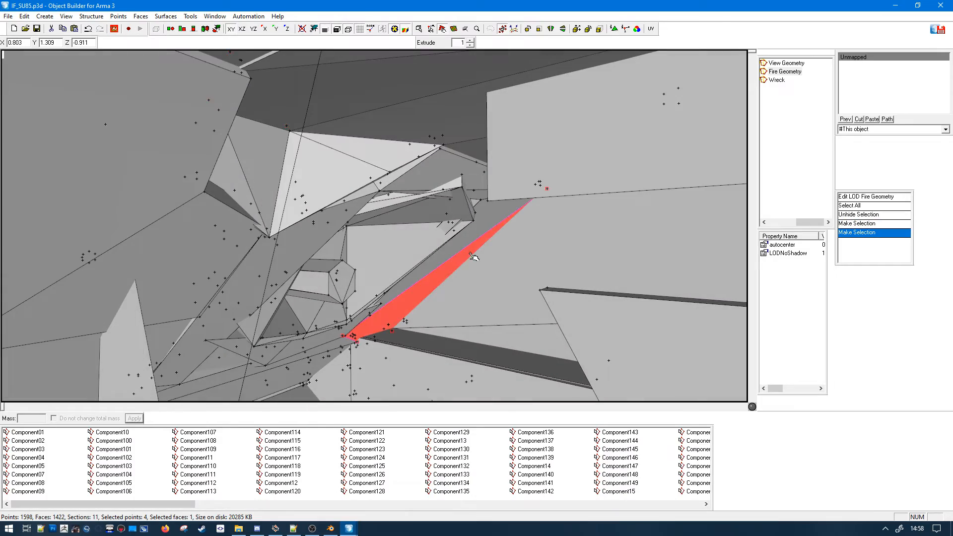
{"action": "middle_click_drag", "start_coordinate": [471, 254], "coordinate": [220, 188]}
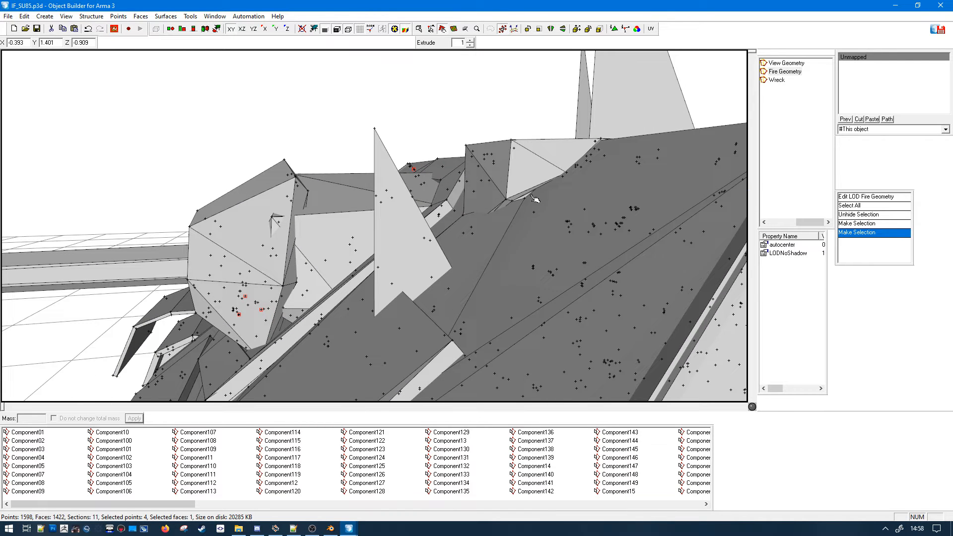
{"action": "middle_click_drag", "start_coordinate": [533, 198], "coordinate": [479, 173]}
{"action": "left_click", "coordinate": [448, 205]}
{"action": "middle_click_drag", "start_coordinate": [470, 228], "coordinate": [483, 230]}
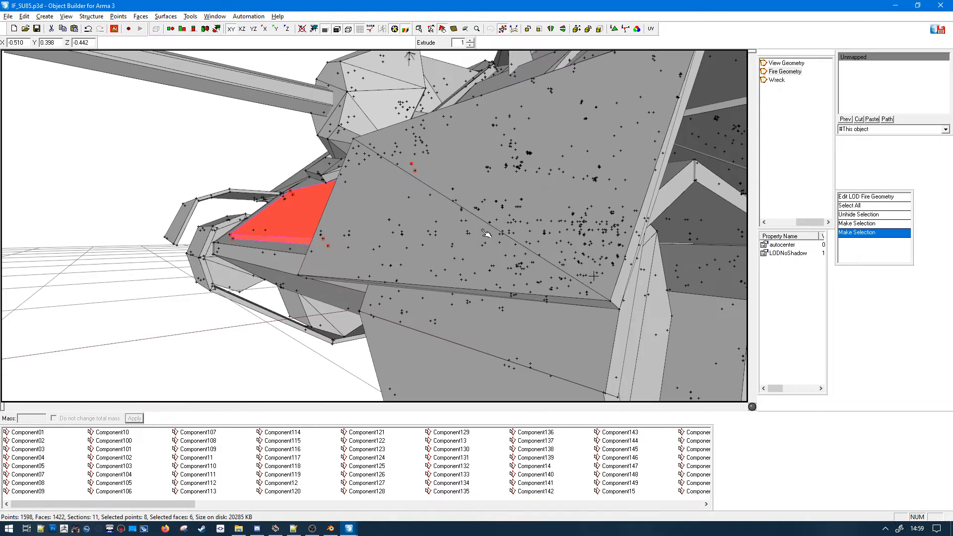
- Examine from inside the hull how the selected plate meets the neighbouring front plates and gun opening
{"action": "key", "text": "e"}
{"action": "left_click_drag", "start_coordinate": [527, 228], "coordinate": [569, 228]}
{"action": "key", "text": "Escape"}
{"action": "middle_click_drag", "start_coordinate": [439, 228], "coordinate": [482, 226]}
{"action": "scroll", "coordinate": [480, 226], "scroll_direction": "up", "scroll_amount": 10}
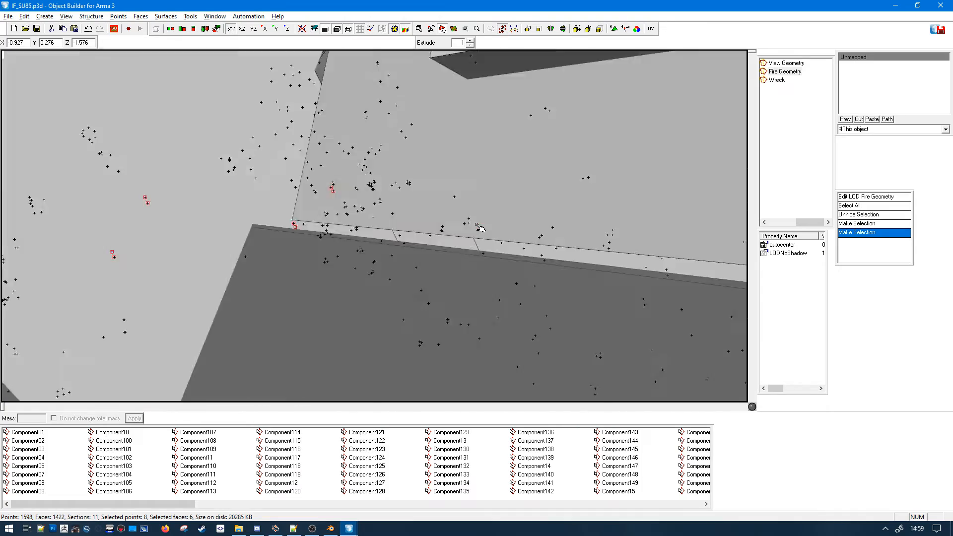
{"action": "scroll", "coordinate": [480, 227], "scroll_direction": "down", "scroll_amount": 10}
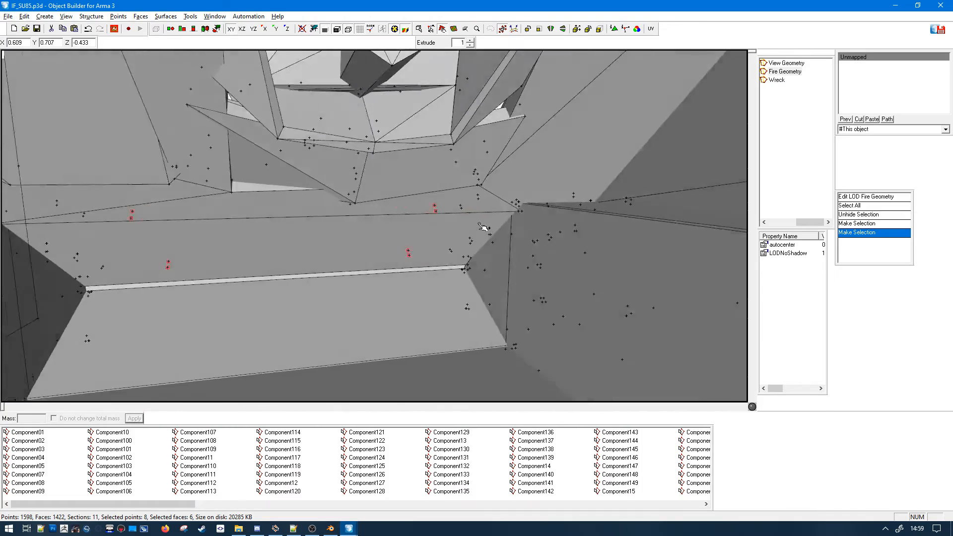
{"action": "middle_click_drag", "start_coordinate": [466, 204], "coordinate": [467, 204]}
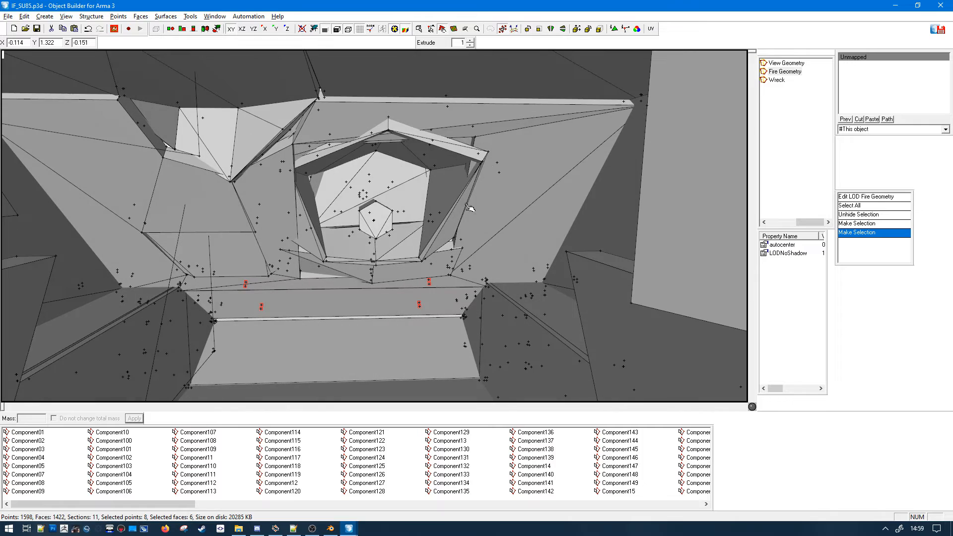
- Return to untitled.p3d and inspect the front plate, round gun mantlet and driver's hatch from outside
{"action": "left_click", "coordinate": [902, 6]}
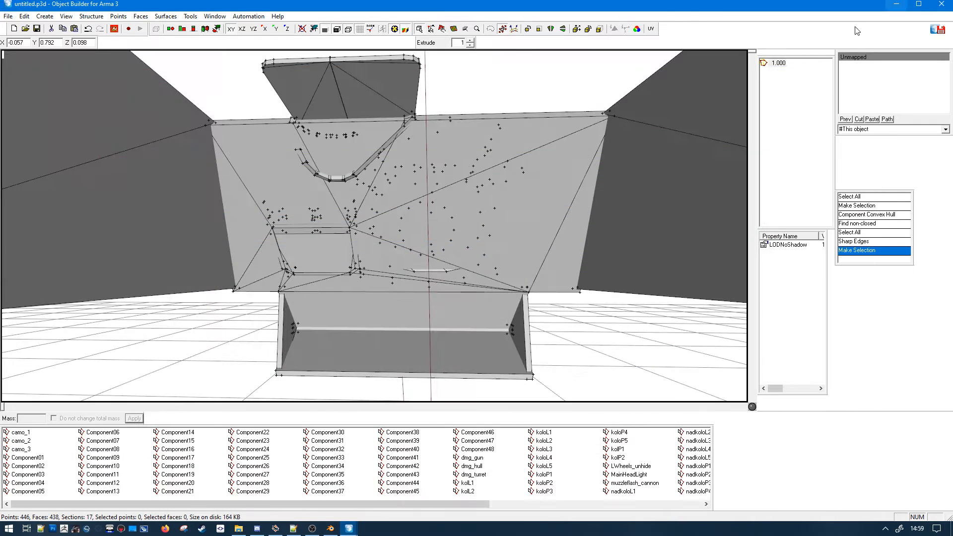
{"action": "mouse_move", "coordinate": [577, 237]}
{"action": "middle_mouse_down"}
{"action": "mouse_move", "coordinate": [435, 200]}
{"action": "mouse_move", "coordinate": [420, 173]}
{"action": "middle_mouse_up"}
{"action": "scroll", "coordinate": [436, 197], "scroll_direction": "down", "scroll_amount": 3}
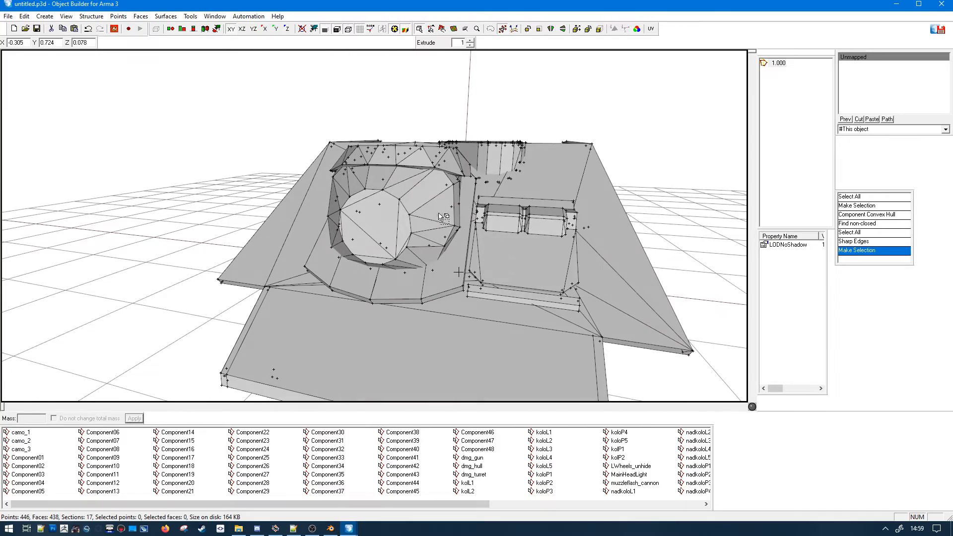
{"action": "middle_click_drag", "start_coordinate": [440, 217], "coordinate": [404, 195]}
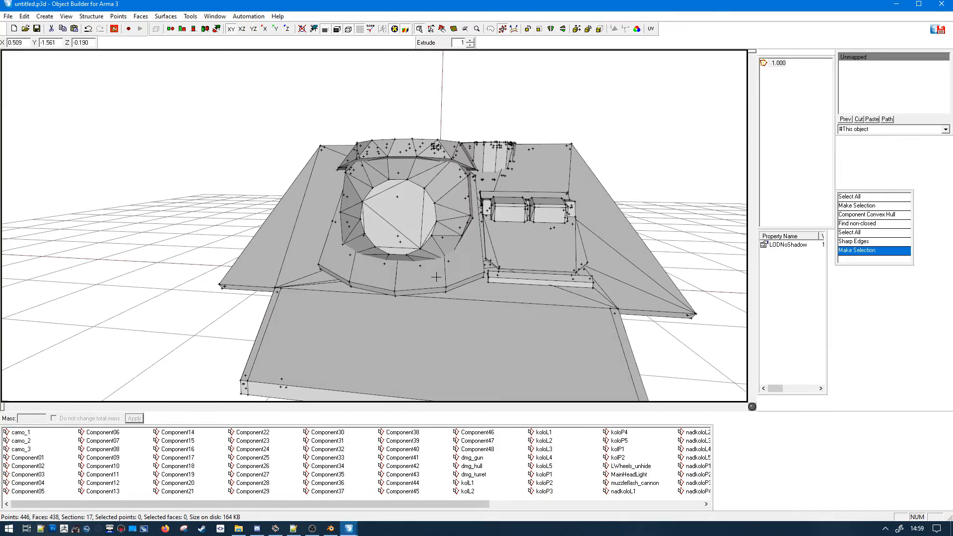
{"action": "left_click", "coordinate": [330, 530]}
{"action": "left_click", "coordinate": [329, 531]}
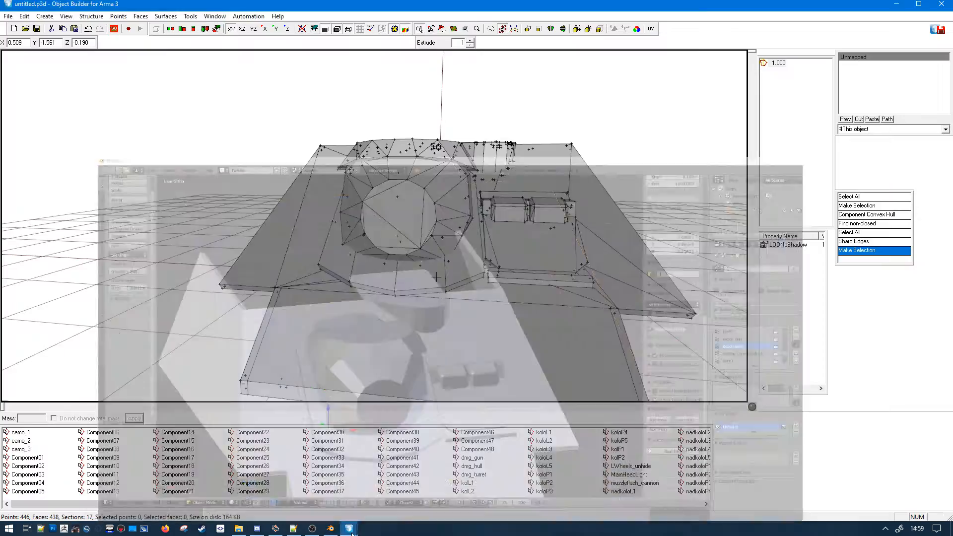
- Switch to the IF_SU85.p3d window and inspect the shape of its fire geometry's gun mantlet from the side
{"action": "mouse_move", "coordinate": [350, 530]}
{"action": "left_click", "coordinate": [404, 500]}
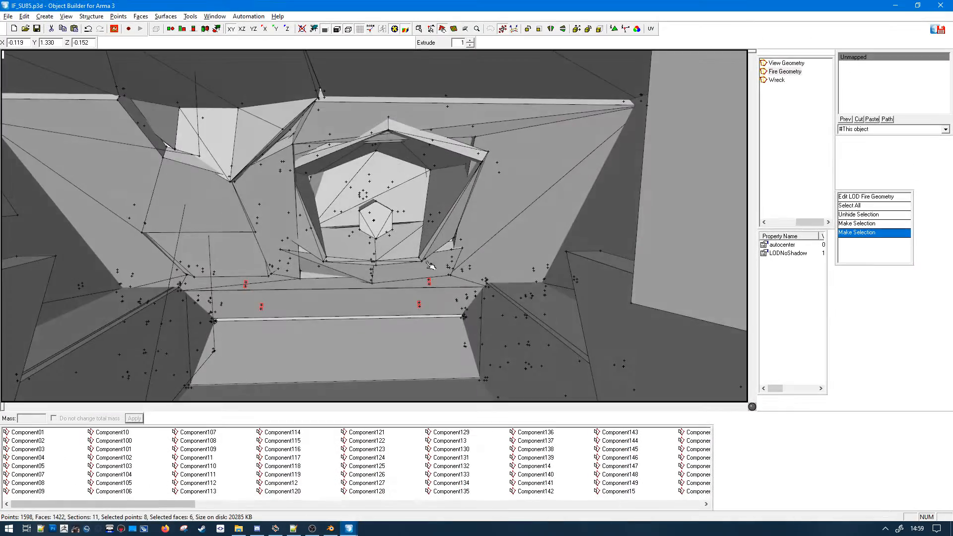
{"action": "middle_click_drag", "start_coordinate": [431, 267], "coordinate": [412, 238]}
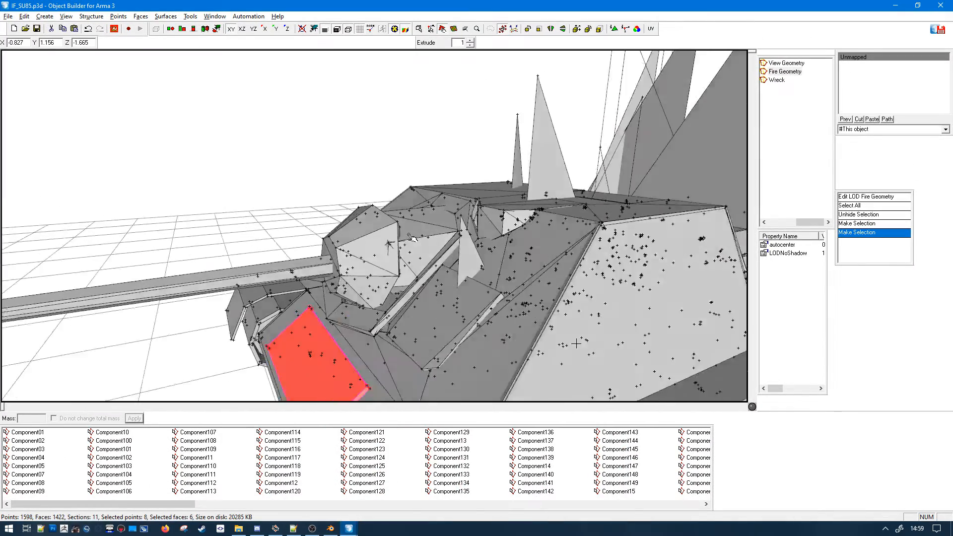
{"action": "scroll", "coordinate": [412, 237], "scroll_direction": "up", "scroll_amount": 5}
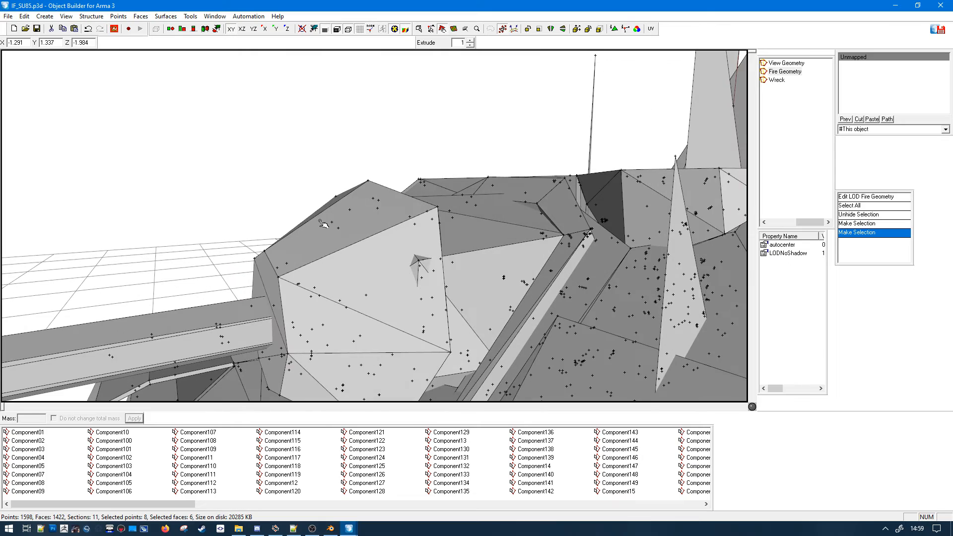
{"action": "middle_click_drag", "start_coordinate": [375, 172], "coordinate": [228, 278]}
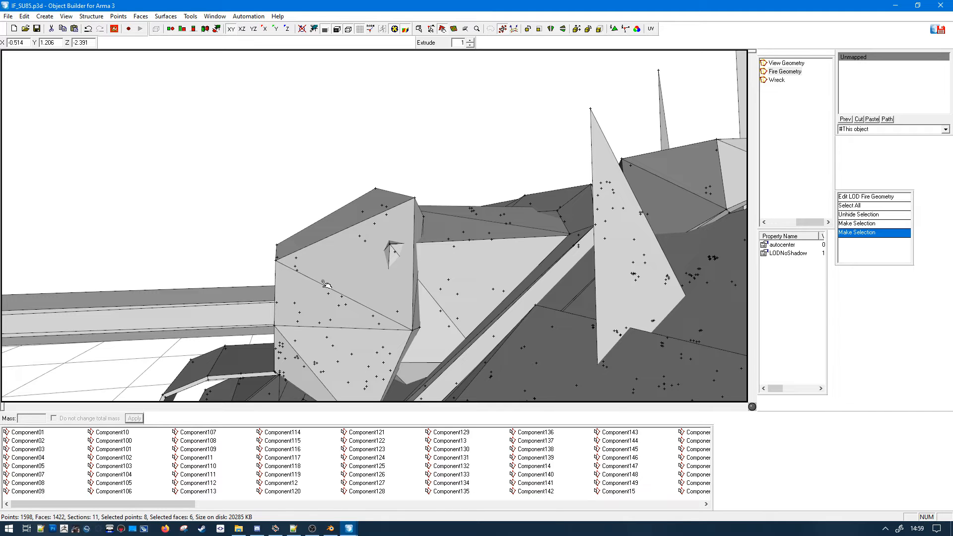
{"action": "middle_click_drag", "start_coordinate": [328, 287], "coordinate": [332, 281]}
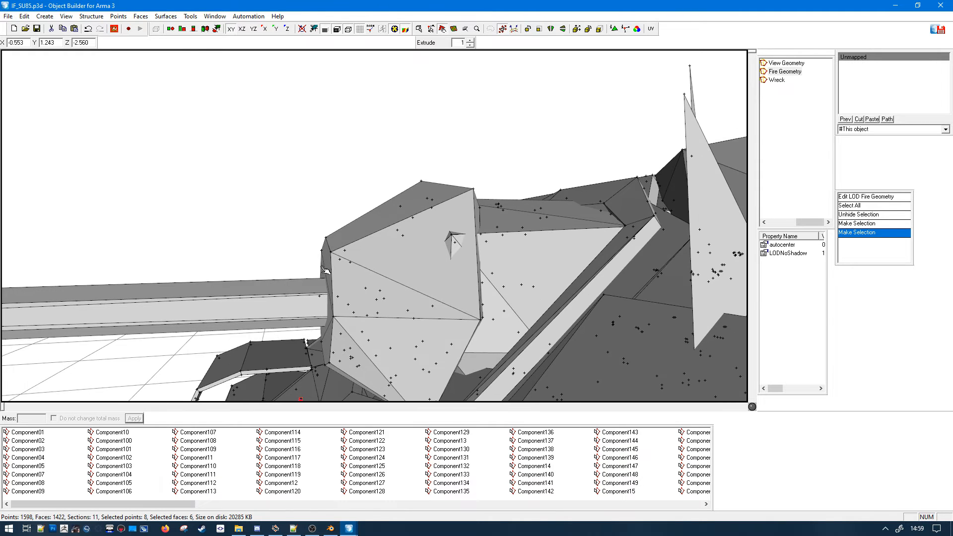
- Switch back to untitled.p3d and examine its more detailed gun mantlet from the side for comparison
{"action": "left_click", "coordinate": [355, 528]}
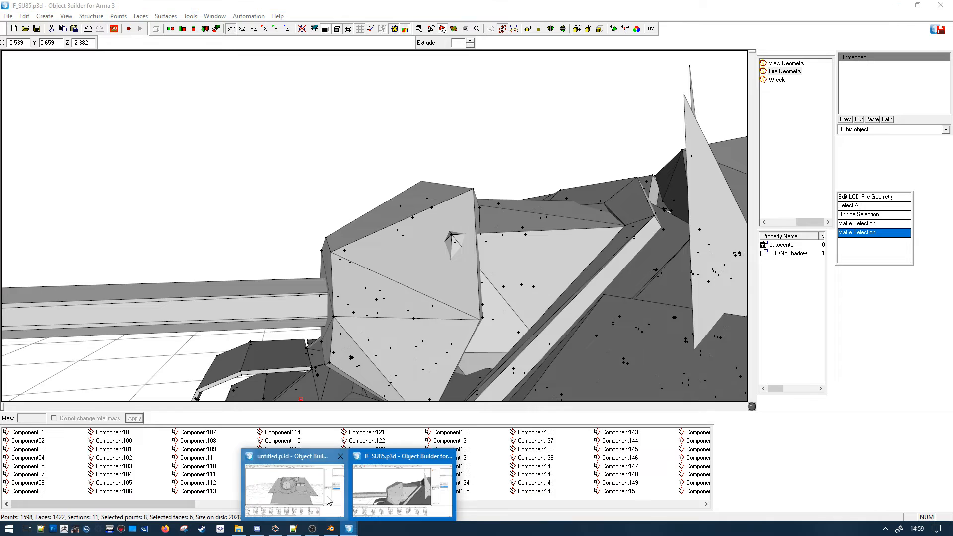
{"action": "left_click", "coordinate": [327, 497]}
{"action": "middle_click_drag", "start_coordinate": [453, 258], "coordinate": [361, 199]}
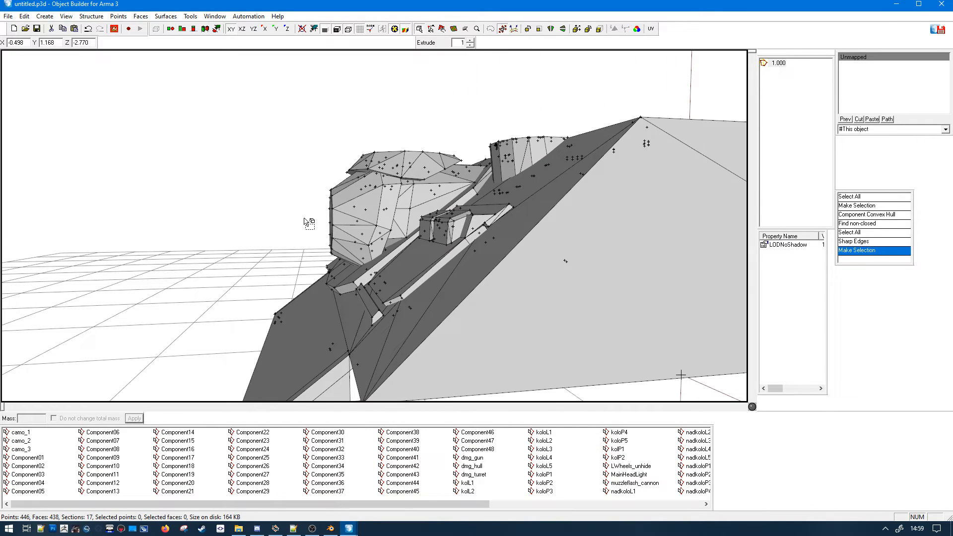
{"action": "left_click", "coordinate": [357, 529]}
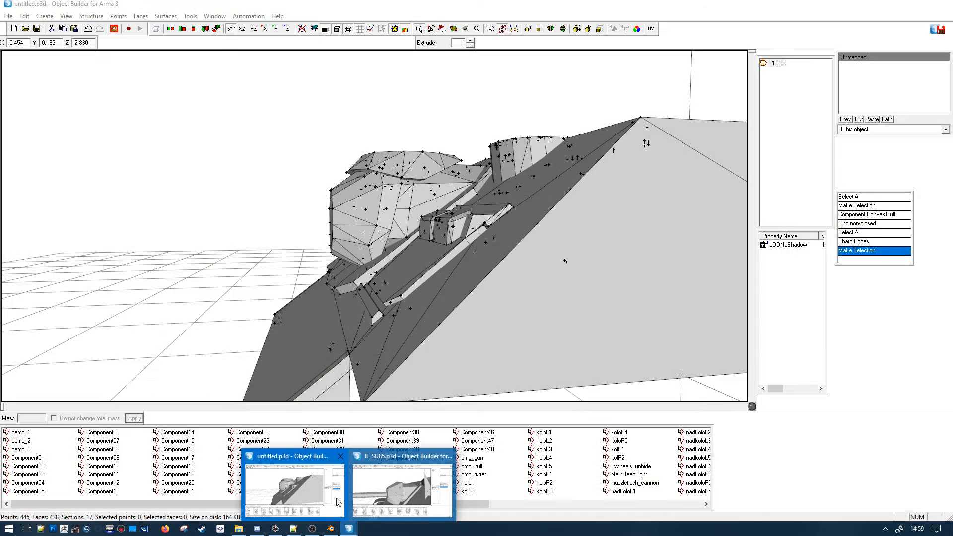
{"action": "left_click", "coordinate": [335, 498]}
{"action": "middle_click_drag", "start_coordinate": [281, 207], "coordinate": [259, 203]}
{"action": "left_click_drag", "start_coordinate": [319, 192], "coordinate": [351, 217]}
{"action": "middle_click_drag", "start_coordinate": [336, 231], "coordinate": [336, 232]}
{"action": "left_click", "coordinate": [286, 190]}
{"action": "left_click", "coordinate": [349, 529]}
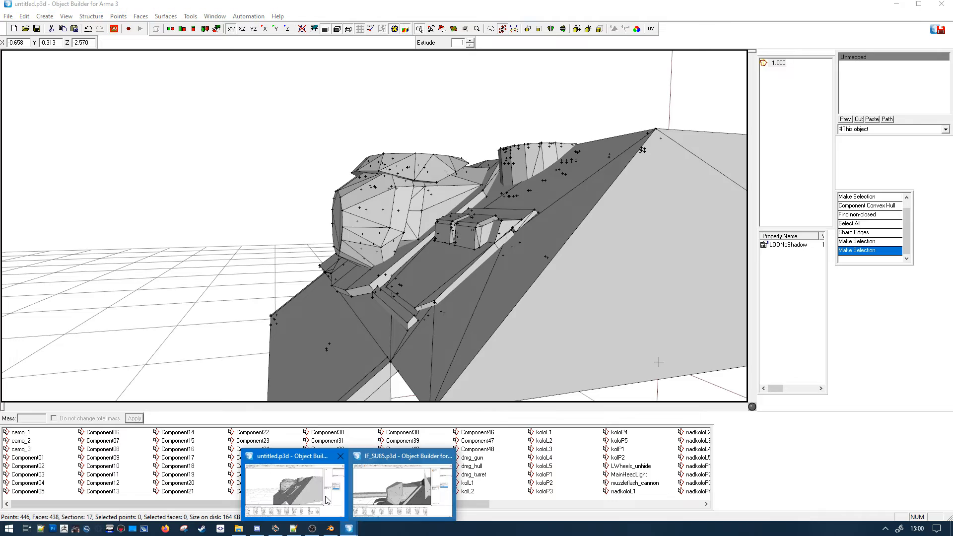
- Compare the two model windows' gun mantlets and return to untitled.p3d to view its front plates and mantlet head-on
{"action": "mouse_move", "coordinate": [382, 503]}
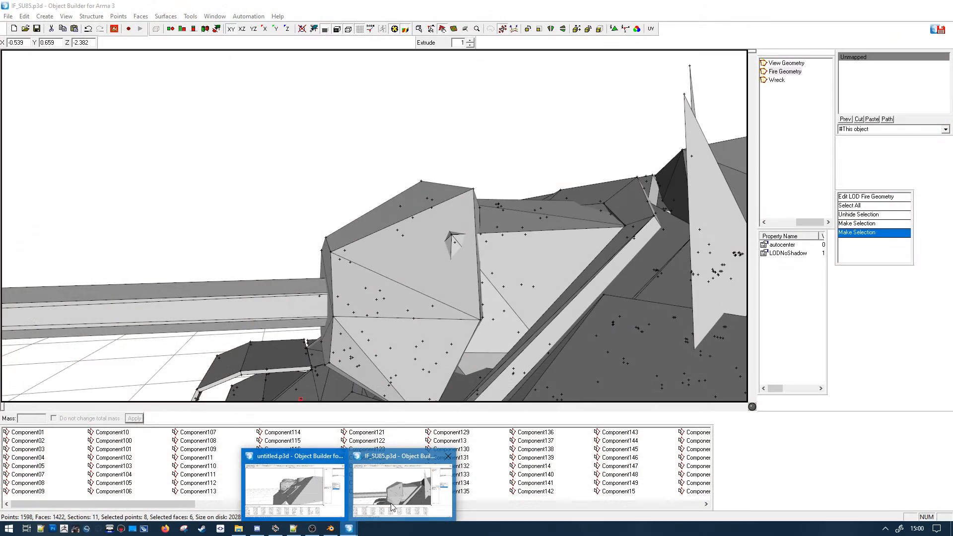
{"action": "mouse_move", "coordinate": [336, 488]}
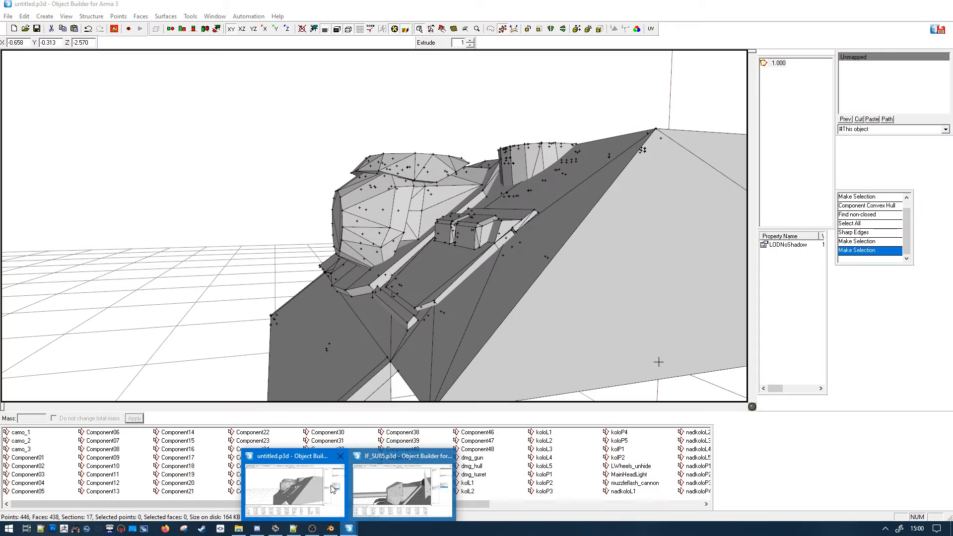
{"action": "left_click", "coordinate": [295, 489]}
{"action": "scroll", "coordinate": [324, 231], "scroll_direction": "down", "scroll_amount": 3}
{"action": "middle_click_drag", "start_coordinate": [324, 232], "coordinate": [381, 344]}
{"action": "scroll", "coordinate": [353, 227], "scroll_direction": "up", "scroll_amount": 4}
{"action": "scroll", "coordinate": [353, 228], "scroll_direction": "down", "scroll_amount": 4}
- Copy the selected lower front plate from the IF_SU85.p3d fire geometry and paste it into untitled.p3d
{"action": "left_click", "coordinate": [349, 528]}
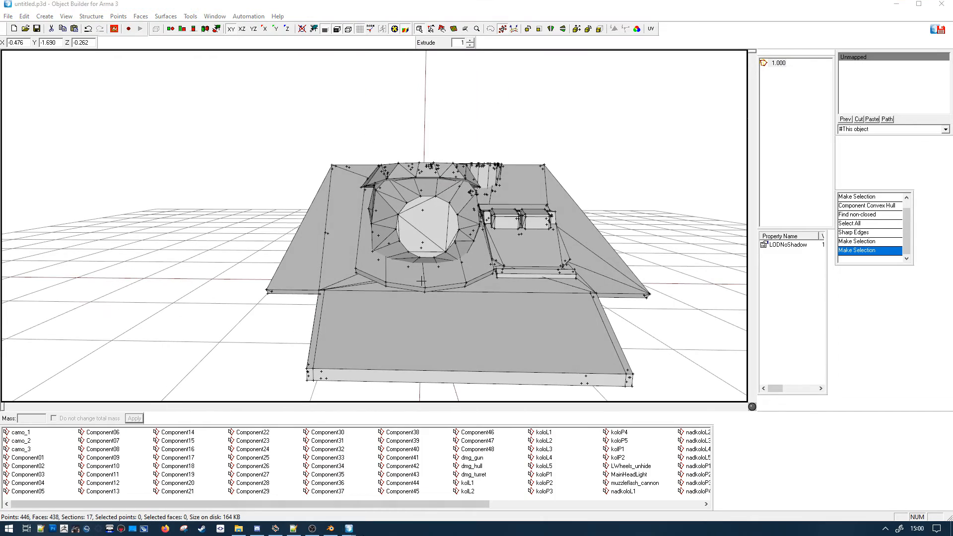
{"action": "left_click", "coordinate": [368, 494]}
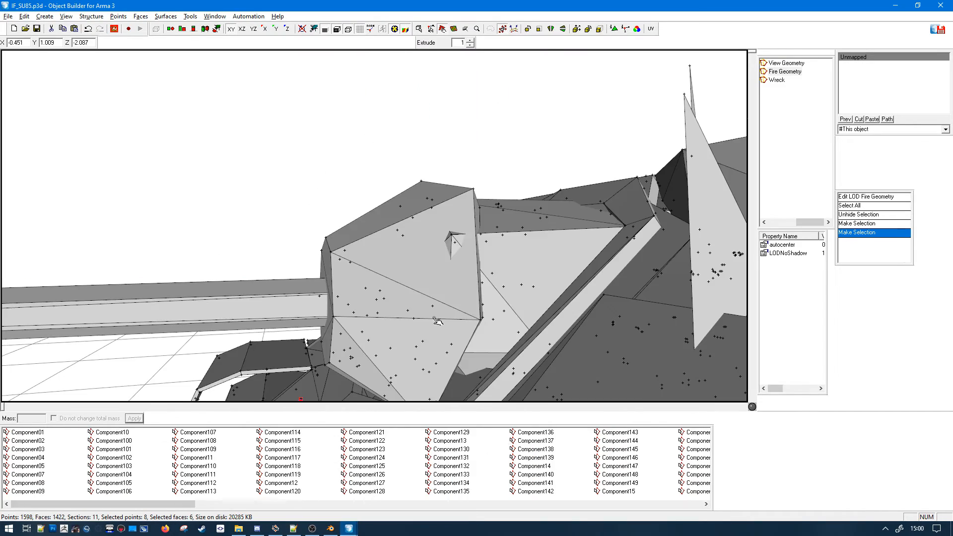
{"action": "middle_click_drag", "start_coordinate": [434, 317], "coordinate": [380, 304]}
{"action": "scroll", "coordinate": [454, 320], "scroll_direction": "down", "scroll_amount": 3}
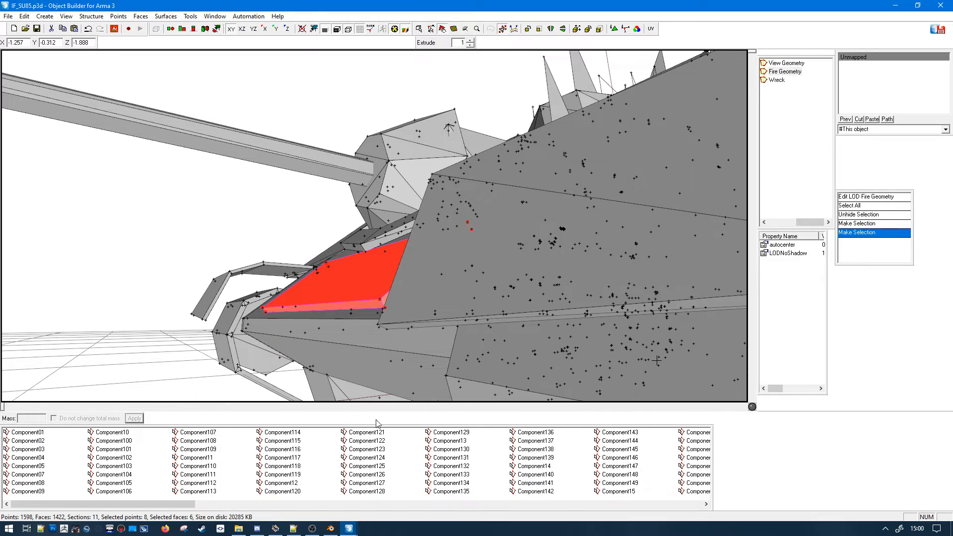
{"action": "left_click", "coordinate": [349, 529]}
{"action": "left_click", "coordinate": [314, 500]}
{"action": "key", "text": "ctrl+v"}
{"action": "left_click", "coordinate": [270, 309]}
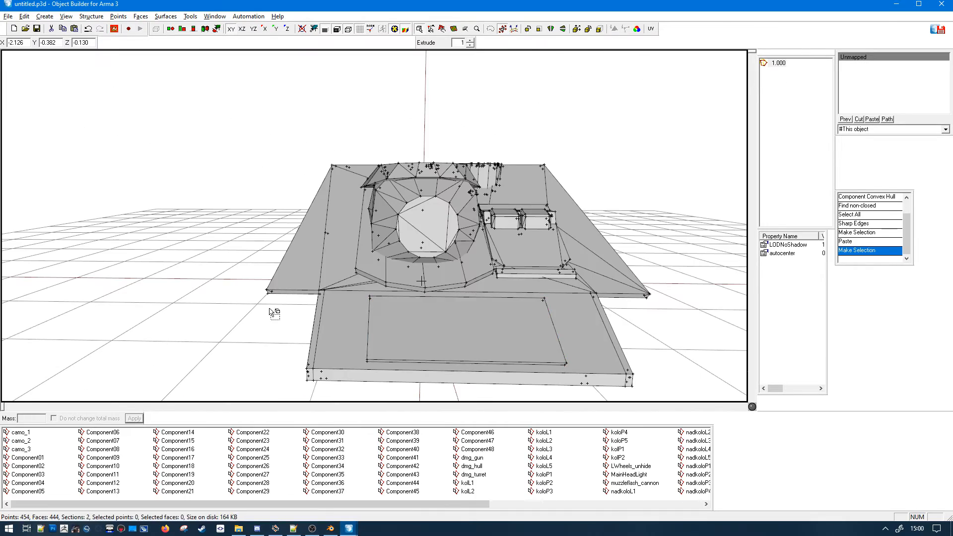
{"action": "middle_click_drag", "start_coordinate": [269, 308], "coordinate": [293, 364]}
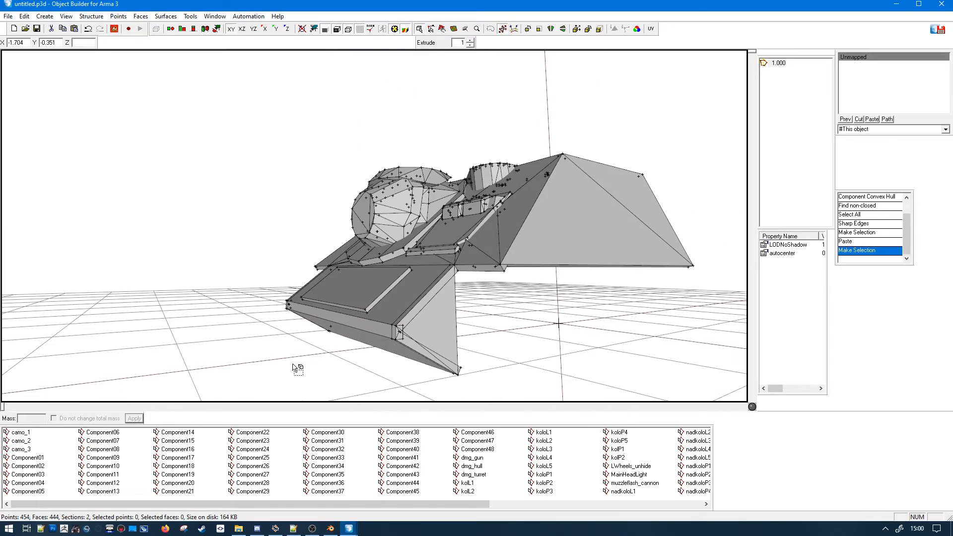
- Examine the side profile of the front plates and gun mantlet in IF_SU85.p3d and again in untitled.p3d
{"action": "left_click", "coordinate": [348, 526]}
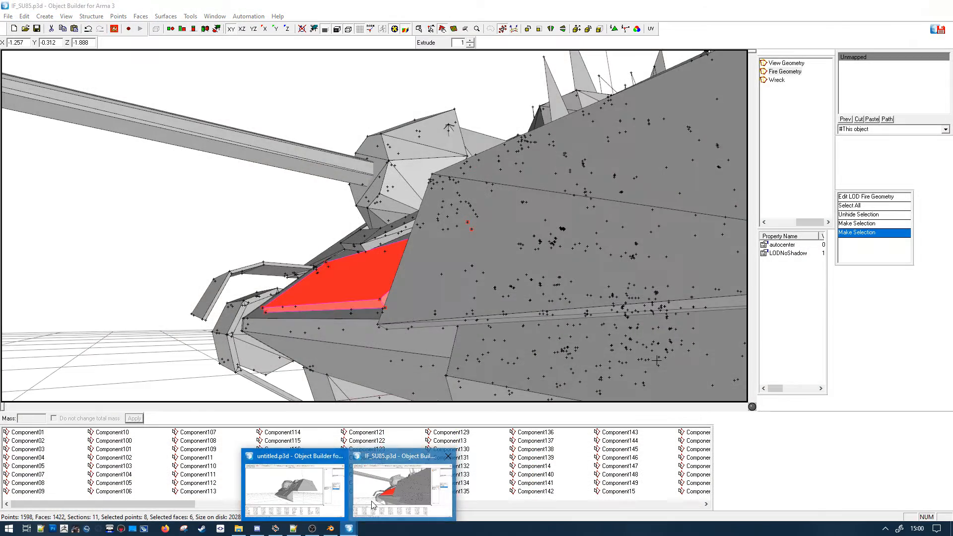
{"action": "left_click", "coordinate": [379, 505]}
{"action": "middle_click_drag", "start_coordinate": [388, 318], "coordinate": [391, 301]}
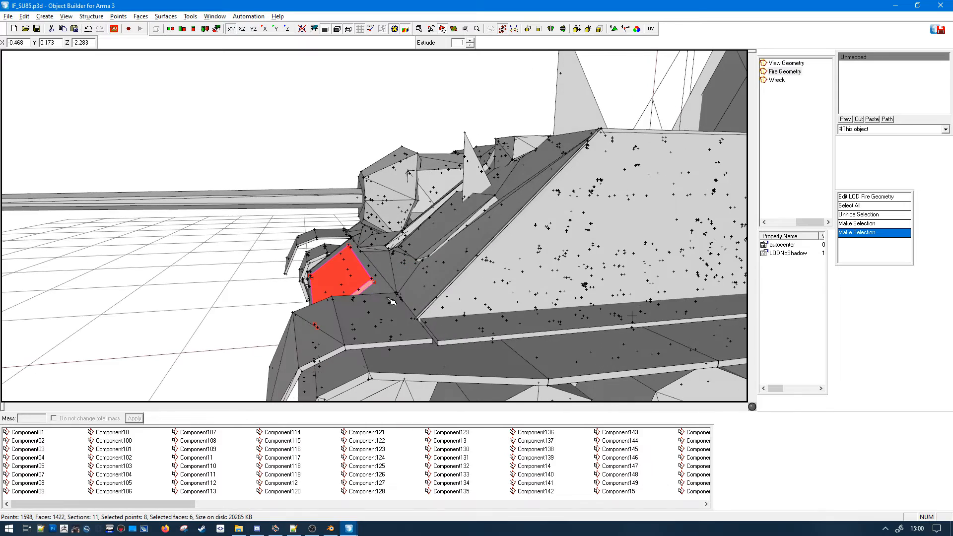
{"action": "middle_click_drag", "start_coordinate": [402, 219], "coordinate": [395, 229]}
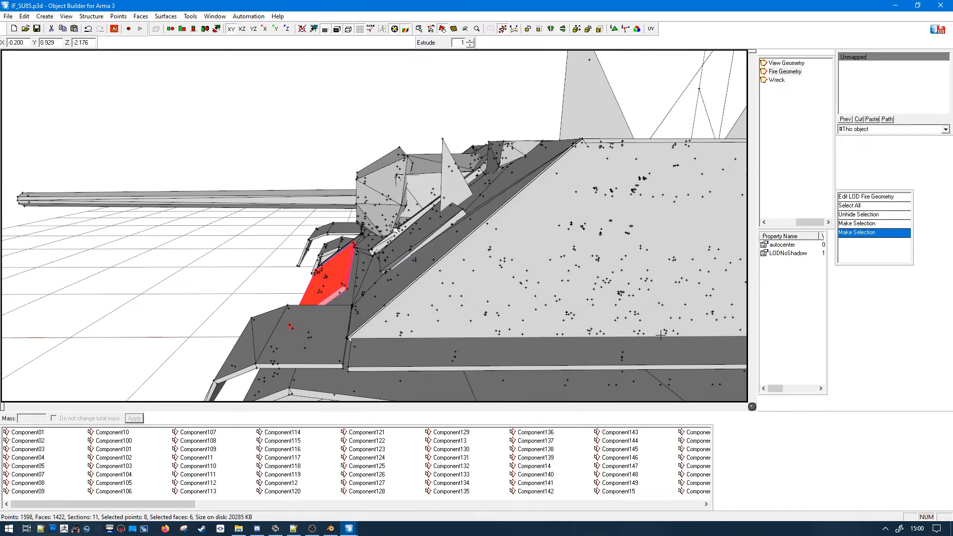
{"action": "mouse_move", "coordinate": [353, 526]}
{"action": "left_click", "coordinate": [293, 476]}
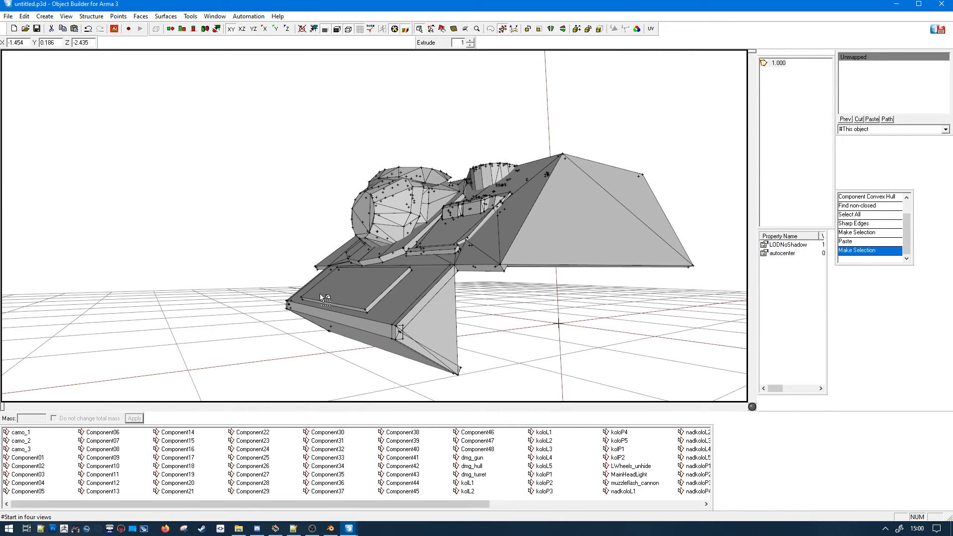
{"action": "middle_click_drag", "start_coordinate": [366, 228], "coordinate": [253, 253]}
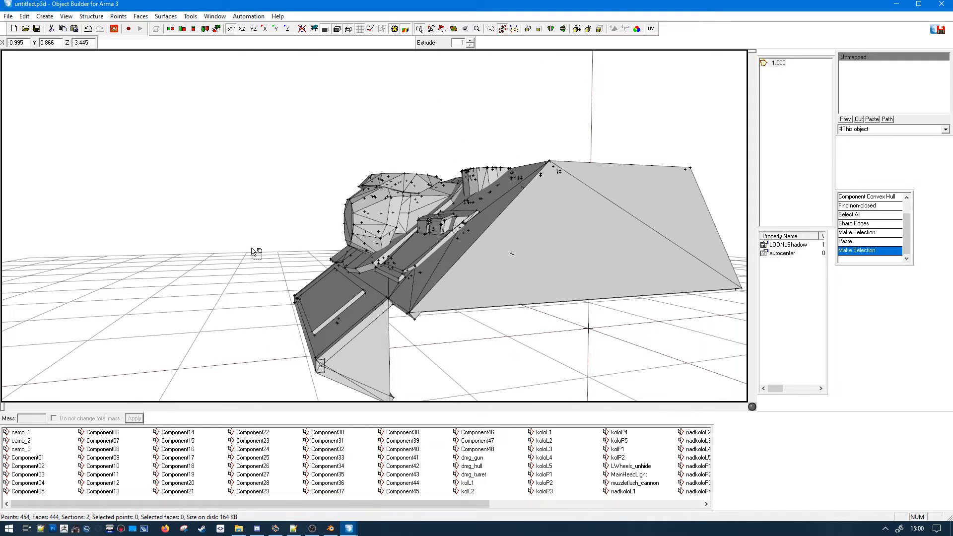
- Delete the named selections camo_1, camo_2 and camo_3
{"action": "left_click", "coordinate": [20, 450]}
{"action": "left_click", "coordinate": [20, 433], "text": "shift"}
{"action": "right_click", "coordinate": [19, 434]}
{"action": "left_click", "coordinate": [44, 274]}
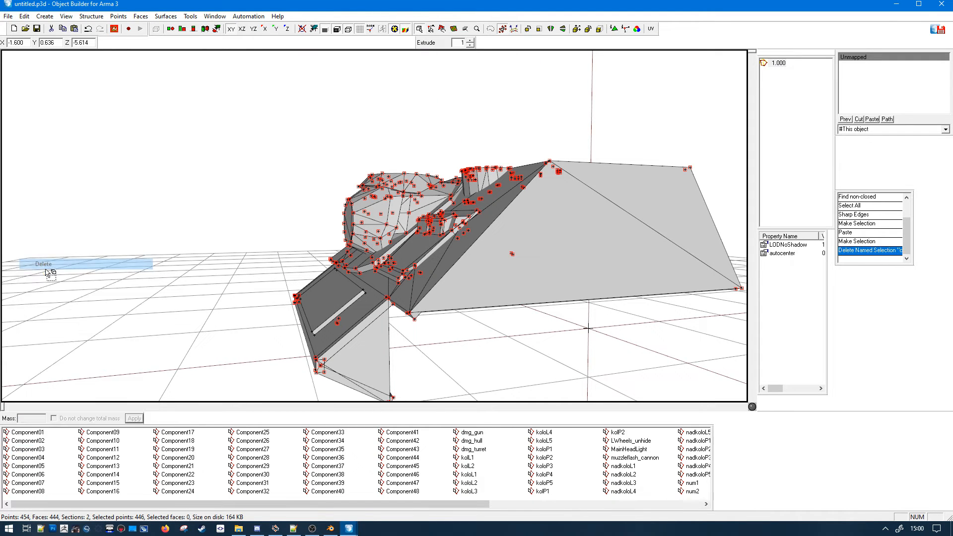
- Check which part Component23 covers and delete all empty named selections from the model
{"action": "left_click", "coordinate": [177, 483]}
{"action": "scroll", "coordinate": [208, 476], "scroll_direction": "down", "scroll_amount": 2}
{"action": "scroll", "coordinate": [208, 477], "scroll_direction": "up", "scroll_amount": 2}
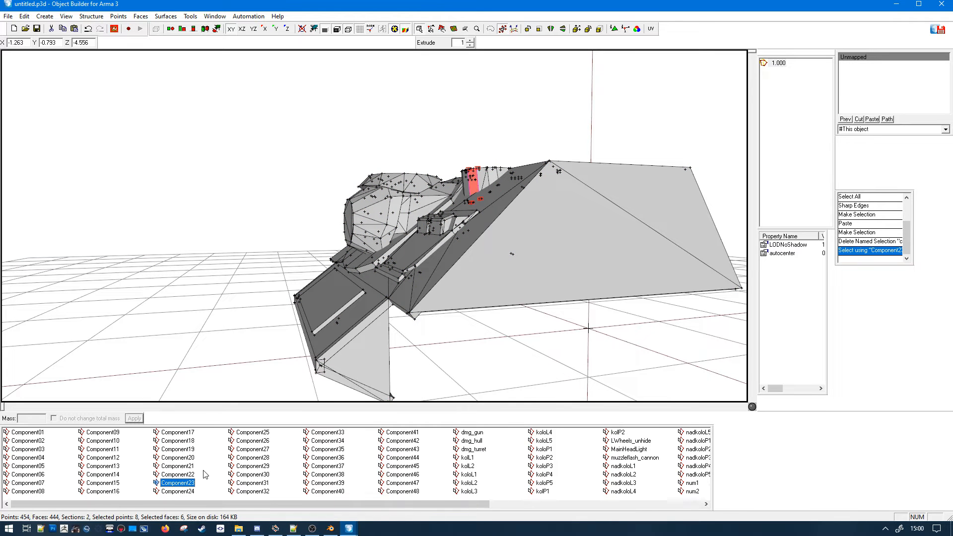
{"action": "right_click", "coordinate": [224, 443]}
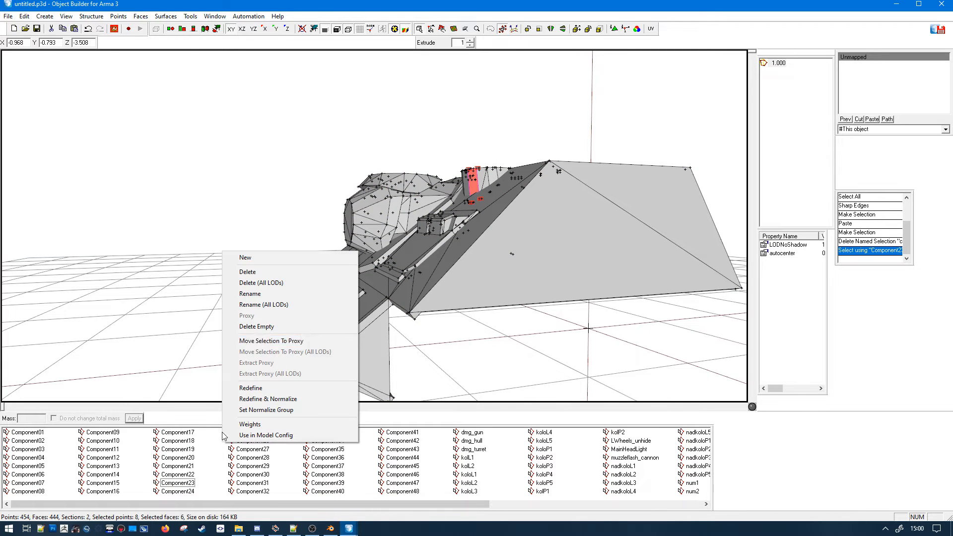
{"action": "left_click", "coordinate": [257, 327]}
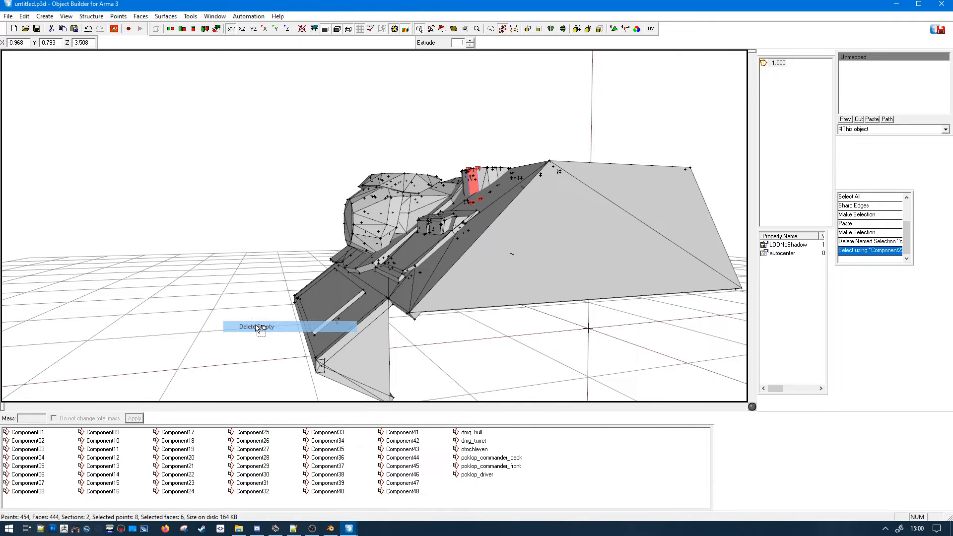
{"action": "left_click", "coordinate": [235, 342]}
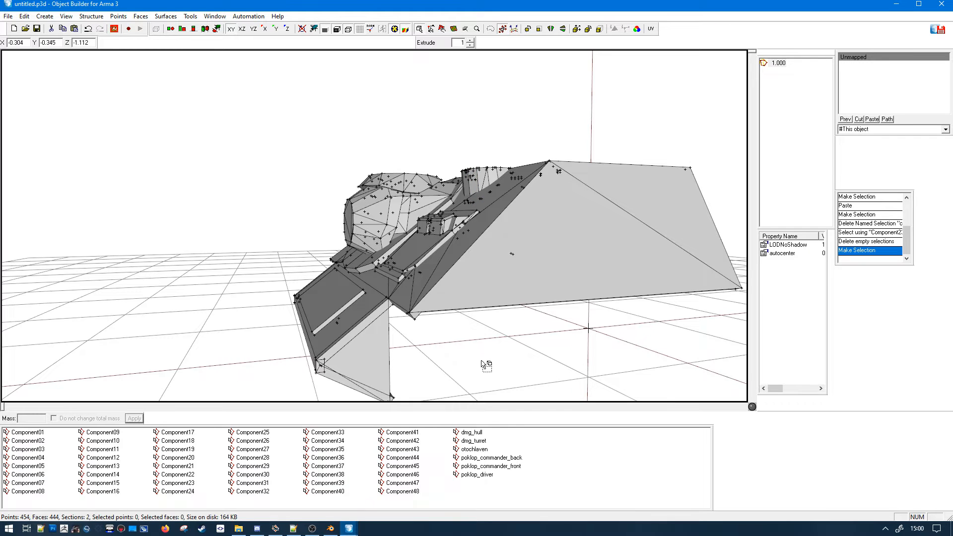
- Delete the named selections dmg_hull and dmg_turret
{"action": "right_click", "coordinate": [562, 484]}
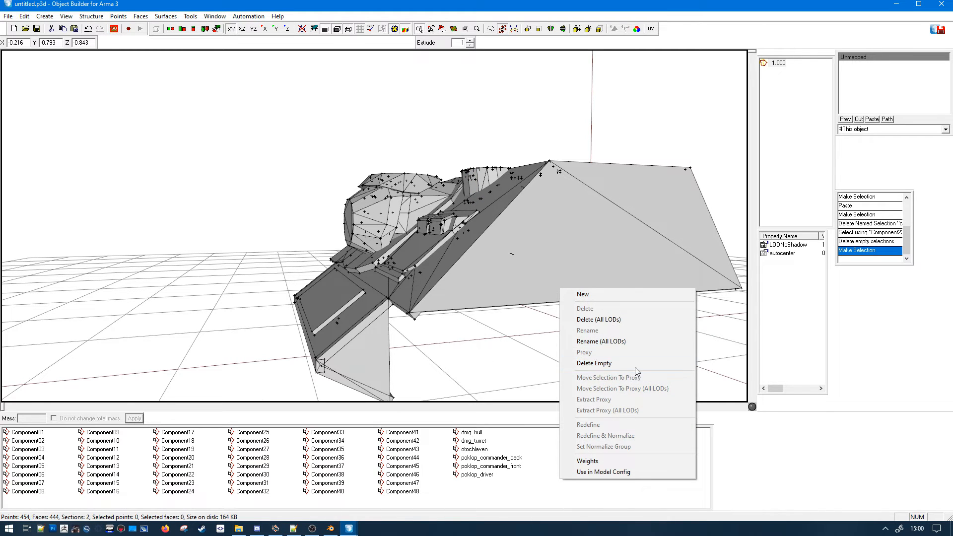
{"action": "left_click", "coordinate": [468, 489]}
{"action": "left_click", "coordinate": [477, 475]}
{"action": "left_click", "coordinate": [479, 434]}
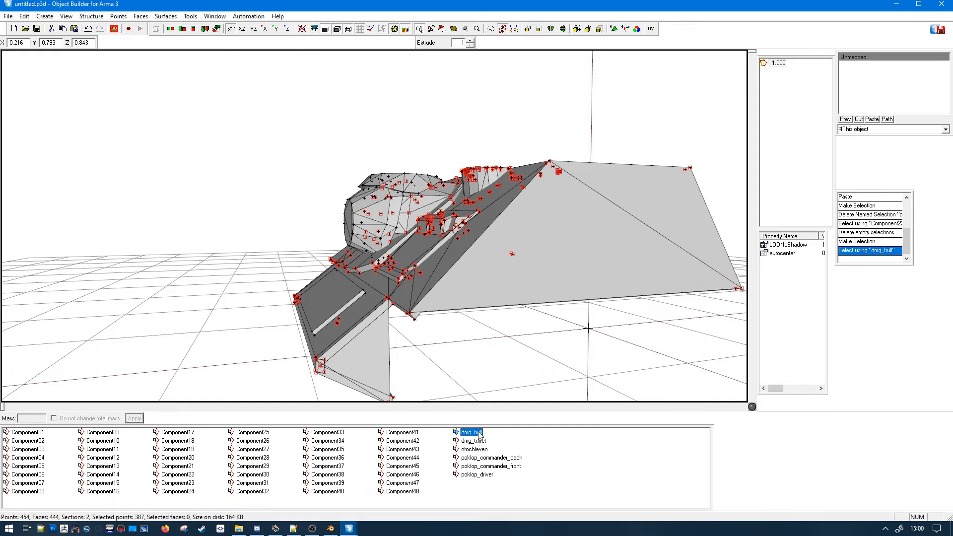
{"action": "right_click", "coordinate": [475, 441]}
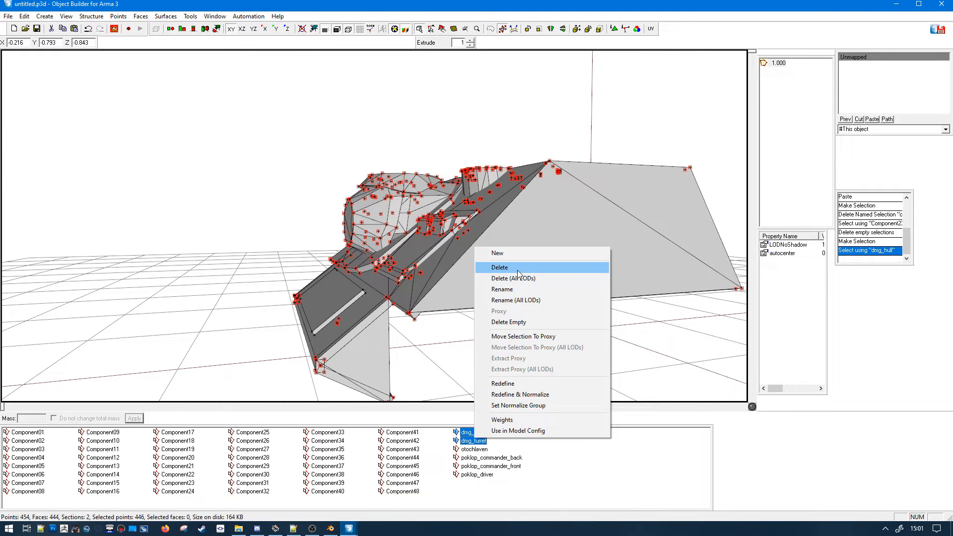
{"action": "left_click", "coordinate": [518, 271]}
- Check which parts the otochlaven, poklop_commander and poklop_driver selections cover, and clear the selection
{"action": "left_click", "coordinate": [475, 434]}
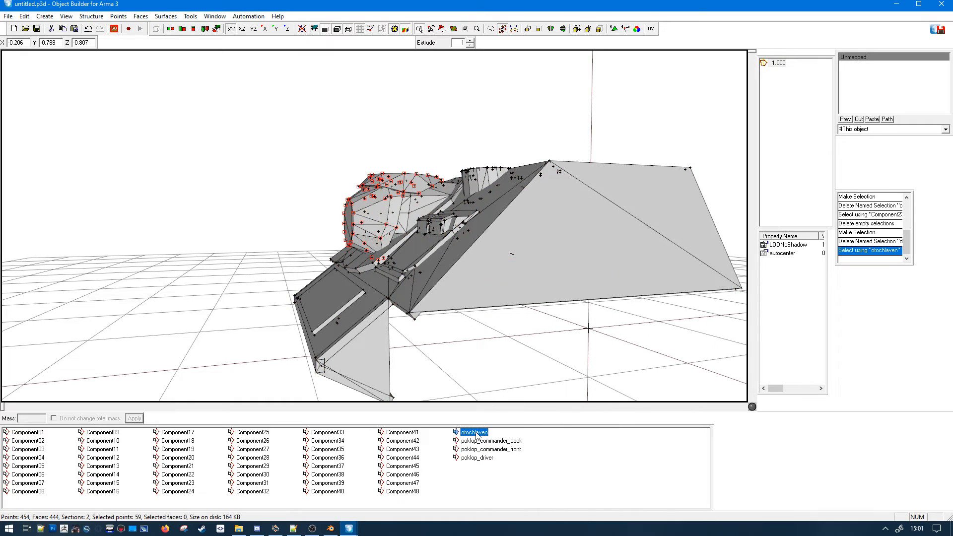
{"action": "mouse_move", "coordinate": [481, 328]}
{"action": "middle_mouse_down"}
{"action": "mouse_move", "coordinate": [519, 345]}
{"action": "mouse_move", "coordinate": [485, 331]}
{"action": "middle_mouse_up"}
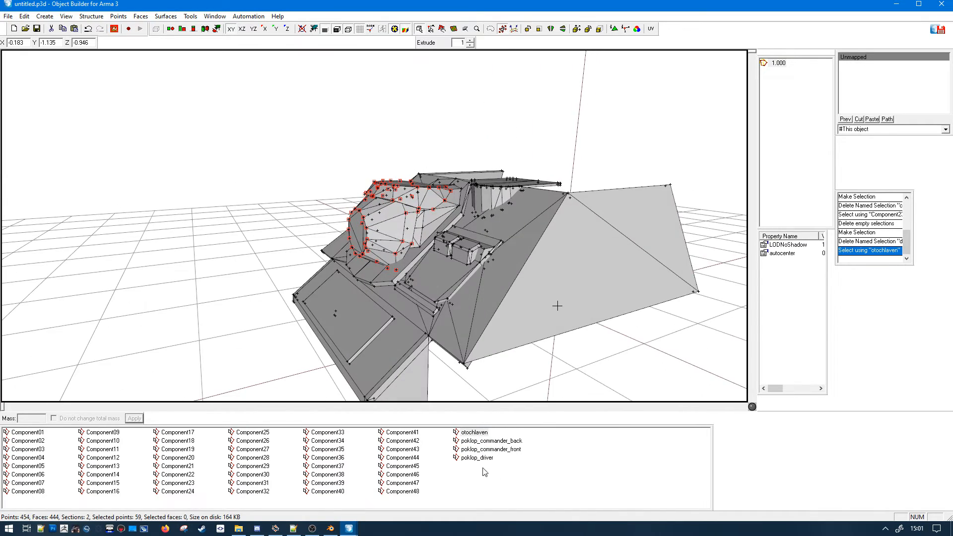
{"action": "left_click", "coordinate": [478, 441]}
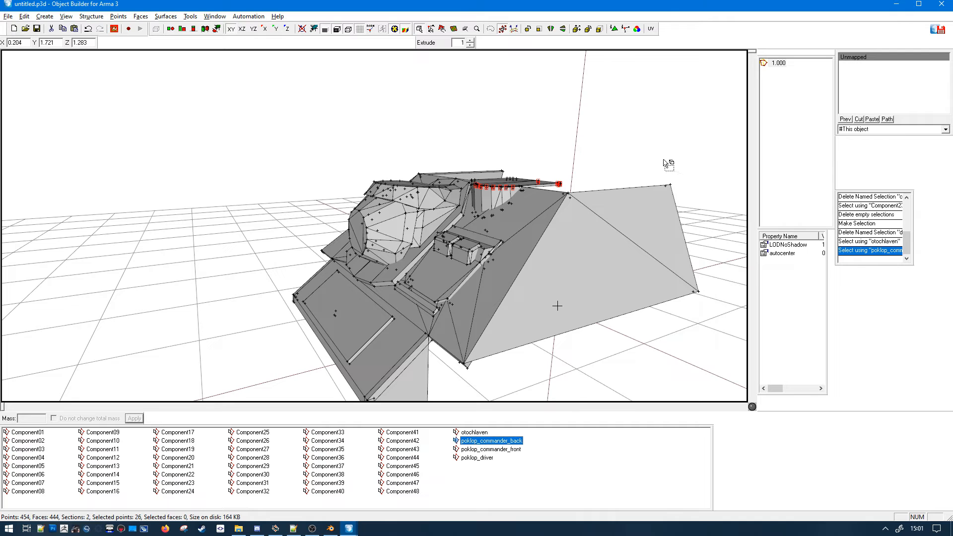
{"action": "middle_click_drag", "start_coordinate": [668, 164], "coordinate": [660, 199]}
{"action": "left_click", "coordinate": [478, 458]}
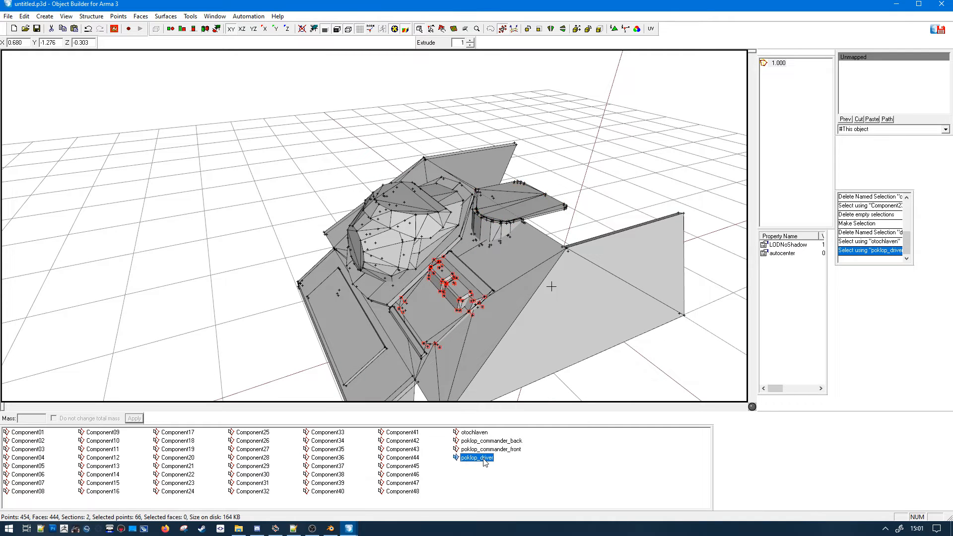
{"action": "middle_click_drag", "start_coordinate": [462, 330], "coordinate": [444, 287]}
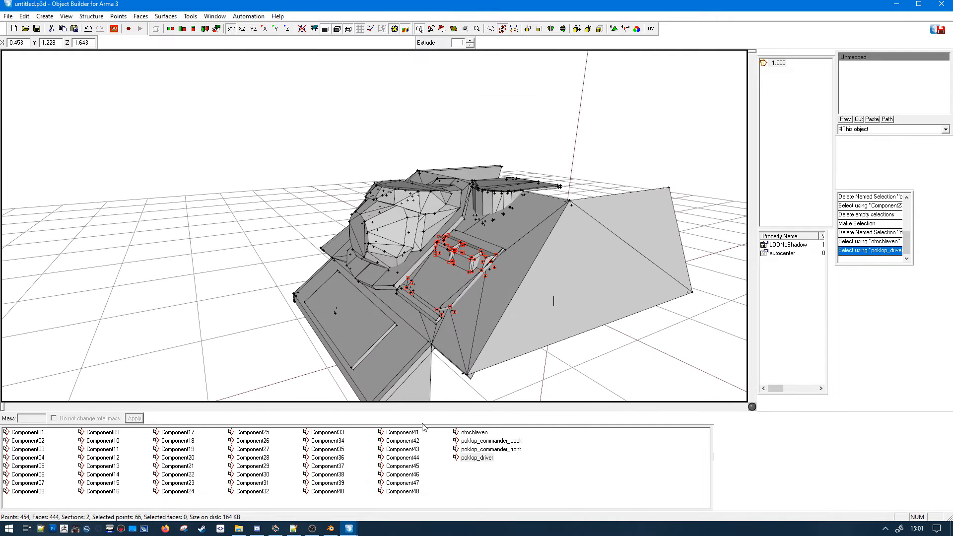
{"action": "left_click", "coordinate": [474, 457]}
{"action": "left_click", "coordinate": [474, 441], "text": "shift"}
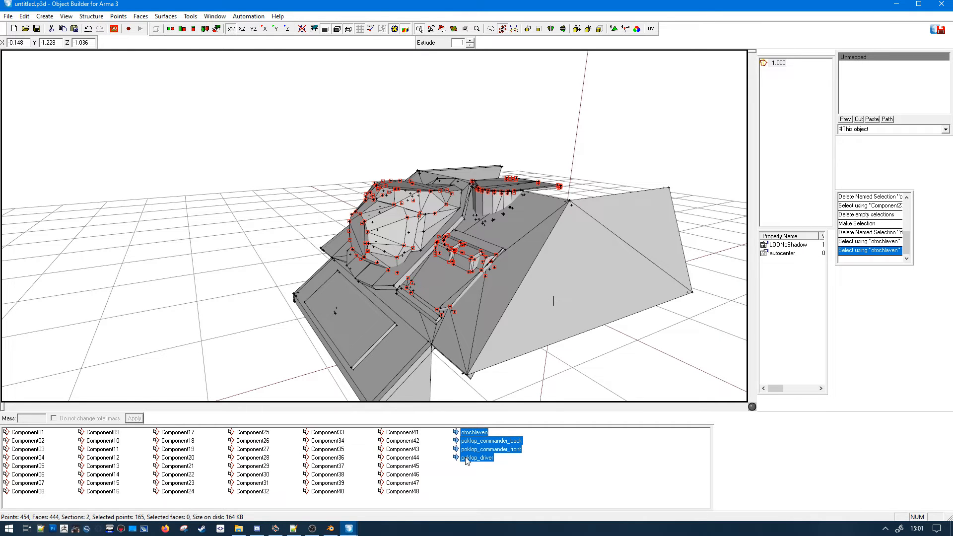
{"action": "left_click", "coordinate": [396, 492]}
{"action": "left_click", "coordinate": [323, 275]}
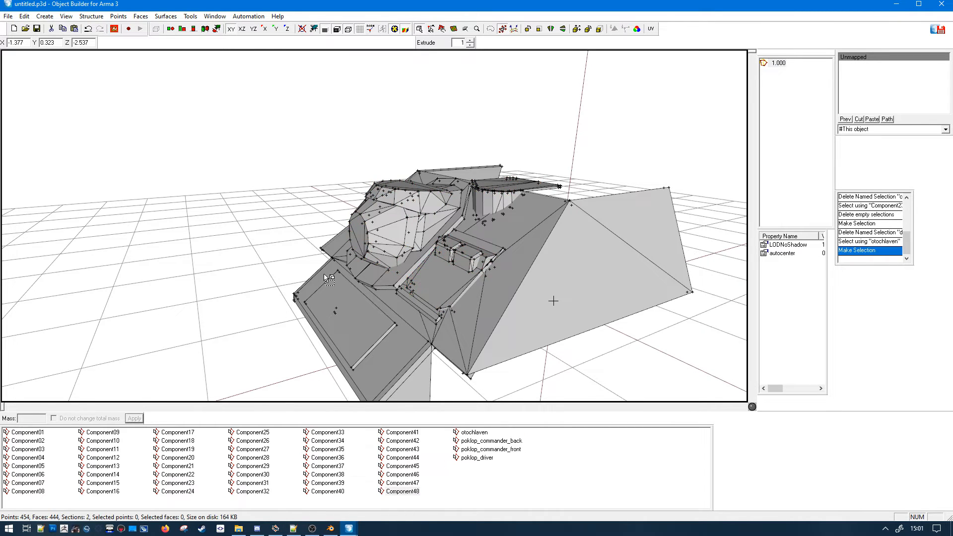
- Select the lower front plate's component, inspect its face properties and deselect it
{"action": "mouse_move", "coordinate": [165, 284]}
{"action": "middle_mouse_down"}
{"action": "mouse_move", "coordinate": [177, 294]}
{"action": "mouse_move", "coordinate": [156, 271]}
{"action": "middle_mouse_up"}
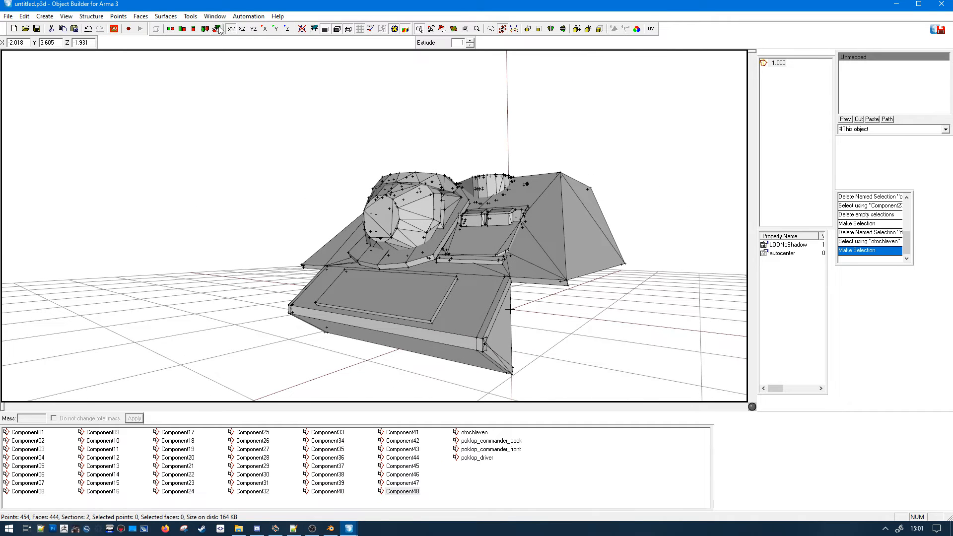
{"action": "left_click", "coordinate": [442, 28]}
{"action": "left_click", "coordinate": [467, 275]}
{"action": "key", "text": "e"}
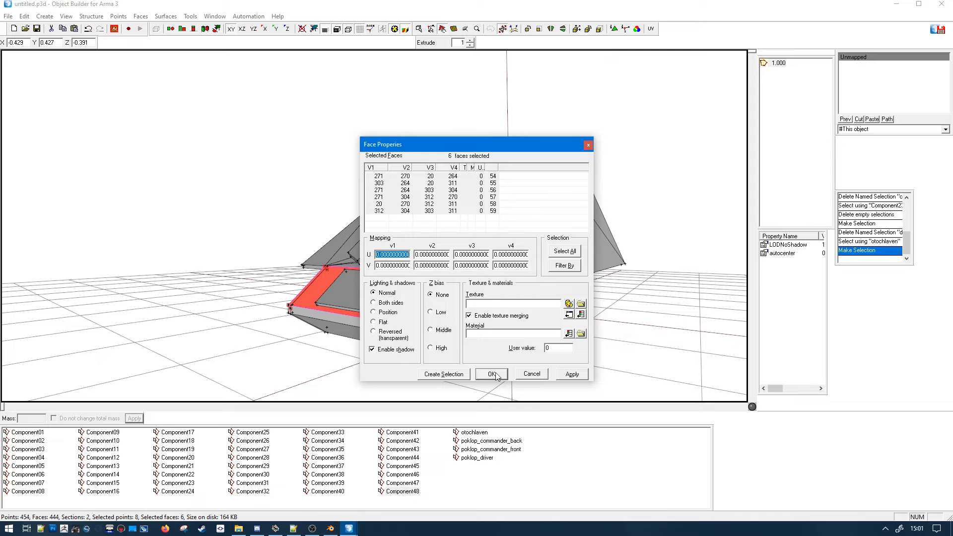
{"action": "key", "text": "Escape"}
{"action": "left_click", "coordinate": [527, 313]}
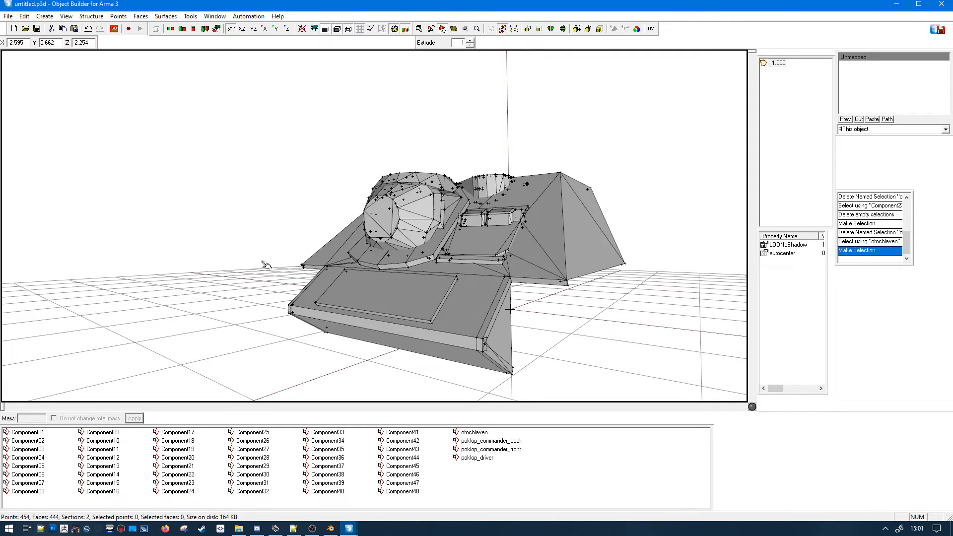
- Select all of the geometry in untitled.p3d
{"action": "middle_click_drag", "start_coordinate": [276, 261], "coordinate": [226, 261]}
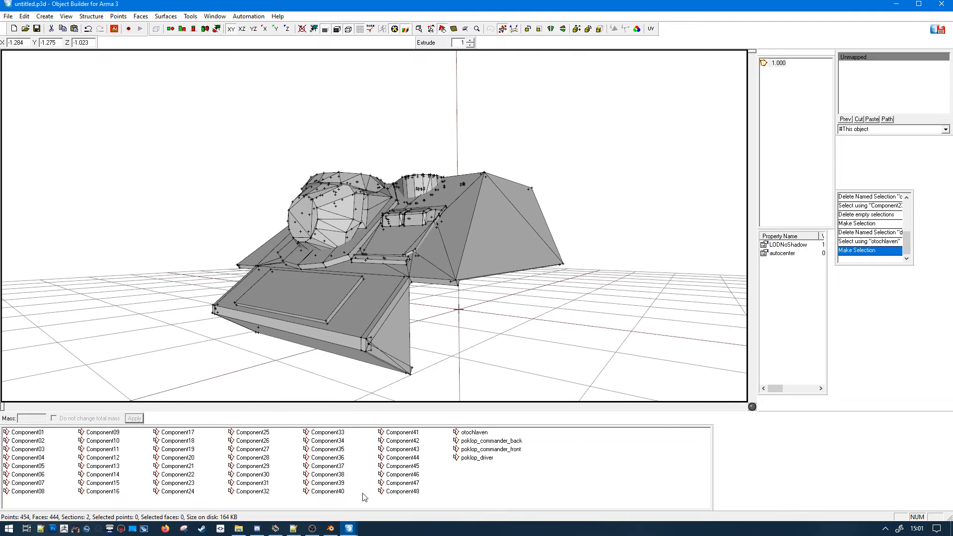
{"action": "left_click", "coordinate": [350, 529]}
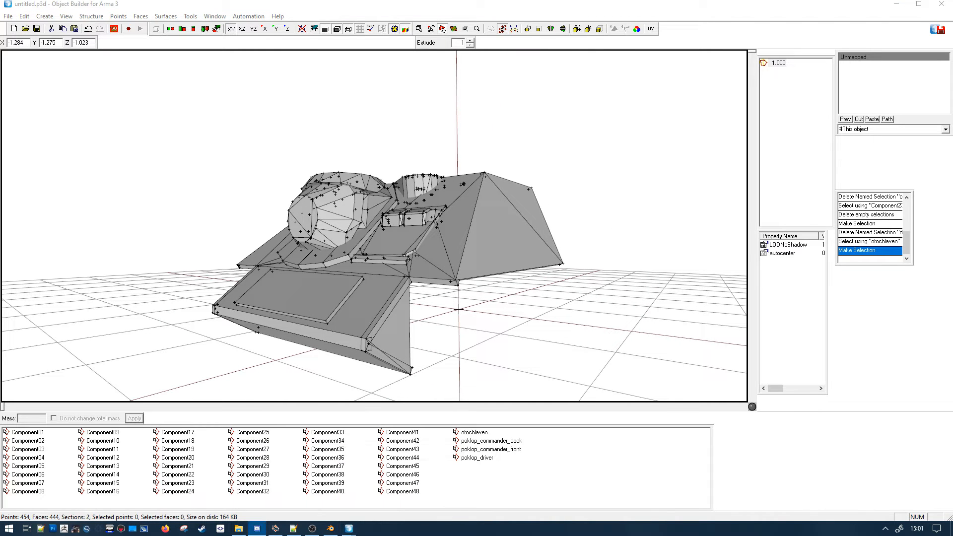
{"action": "left_click", "coordinate": [162, 251]}
{"action": "key", "text": "ctrl+a"}
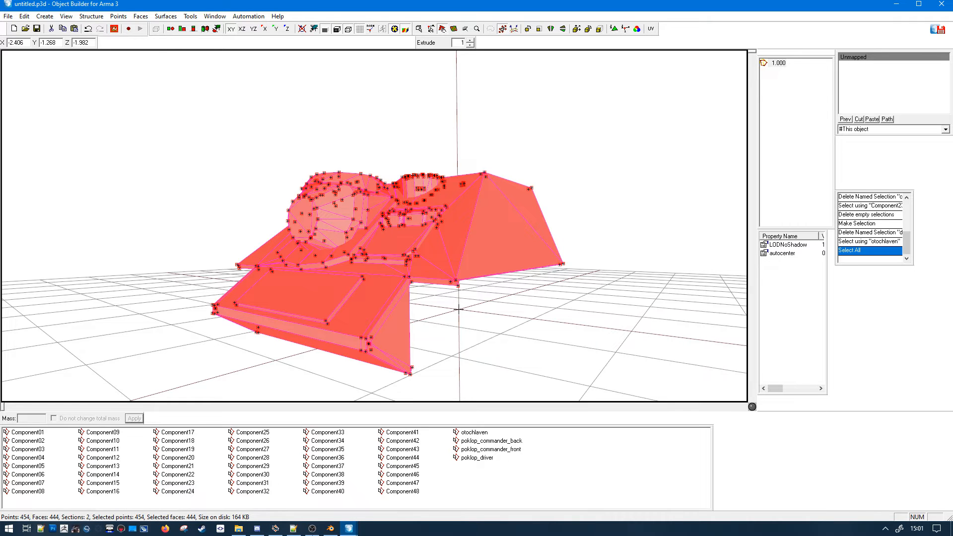
- Switch to the IF_SU85.p3d window and view the hull's front and side from outside
{"action": "mouse_move", "coordinate": [349, 530]}
{"action": "left_click", "coordinate": [403, 479]}
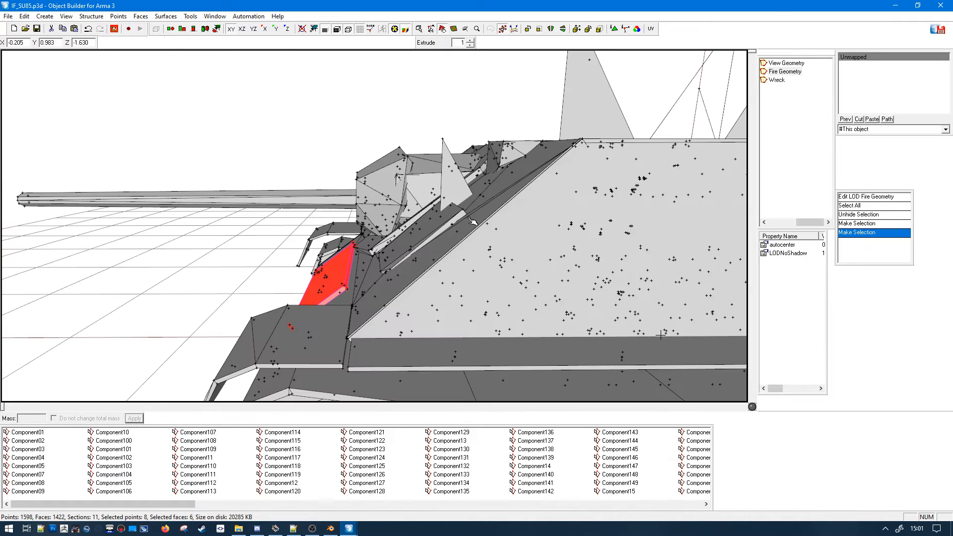
{"action": "right_click_drag", "start_coordinate": [396, 244], "coordinate": [471, 249]}
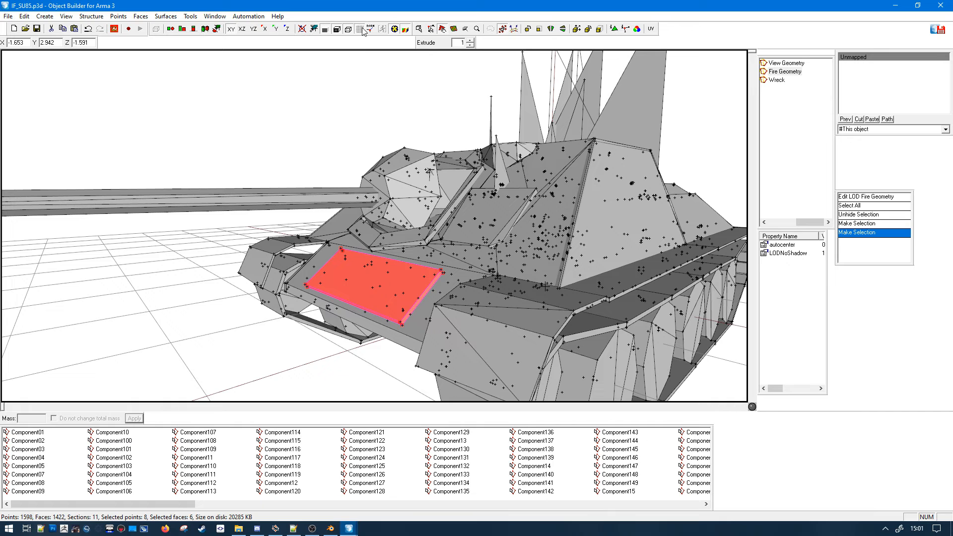
- Delete the plate on the sloped front hull and the old gun mantlet components from the fire geometry
{"action": "key", "text": "Delete"}
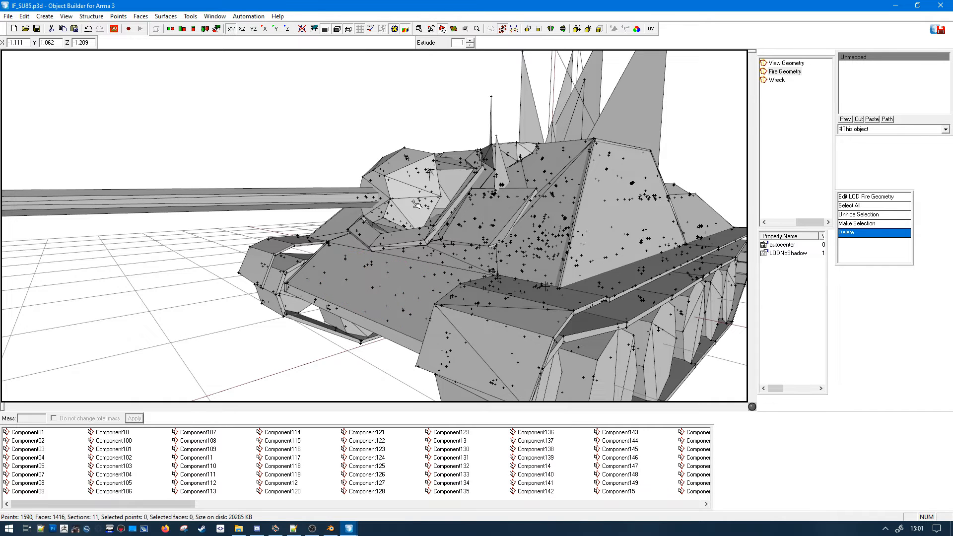
{"action": "left_click", "coordinate": [417, 204]}
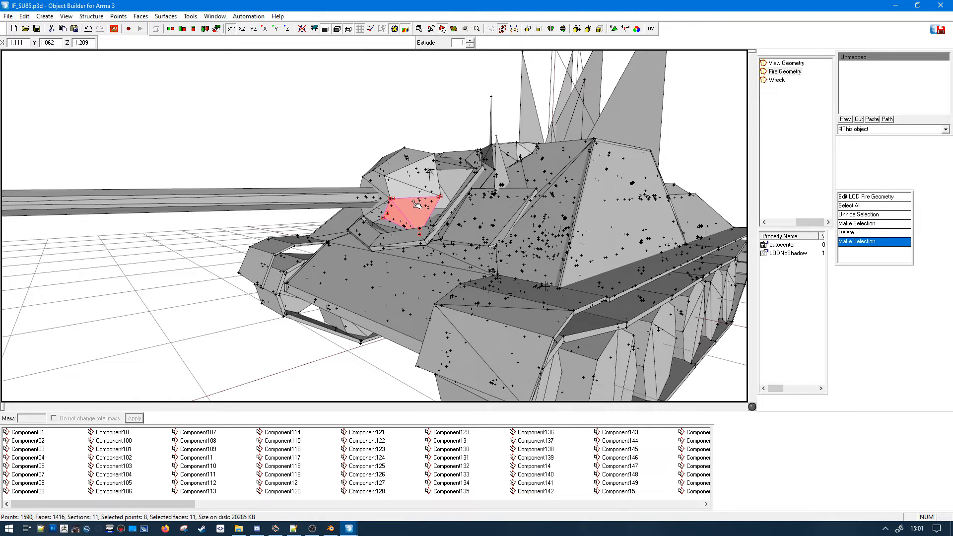
{"action": "left_click", "coordinate": [420, 29]}
{"action": "middle_click_drag", "start_coordinate": [428, 167], "coordinate": [378, 175]}
{"action": "left_click_drag", "start_coordinate": [331, 151], "coordinate": [368, 230]}
{"action": "key", "text": "Delete"}
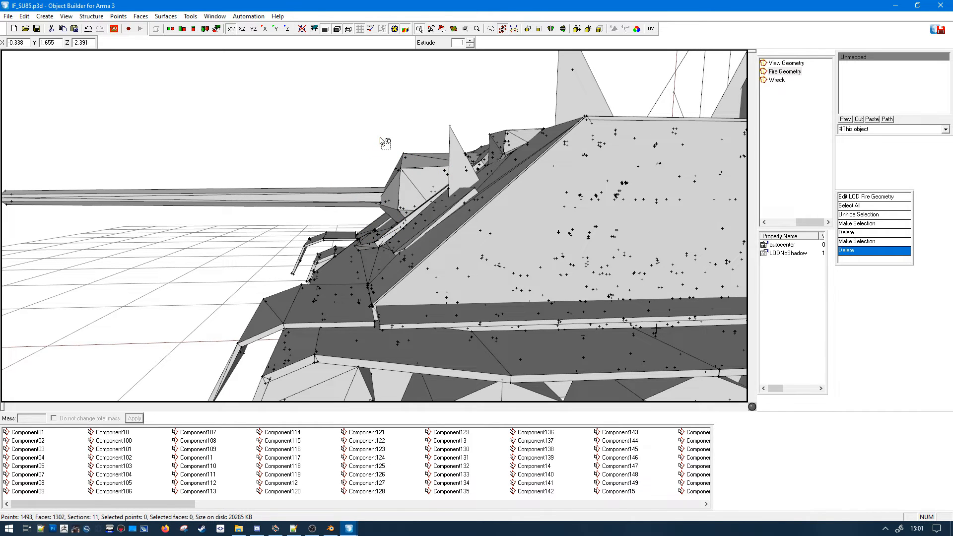
{"action": "left_click_drag", "start_coordinate": [383, 141], "coordinate": [420, 206]}
{"action": "key", "text": "Delete"}
- Delete the small leftover components beneath the base of the gun barrel
{"action": "middle_click_drag", "start_coordinate": [447, 224], "coordinate": [444, 219]}
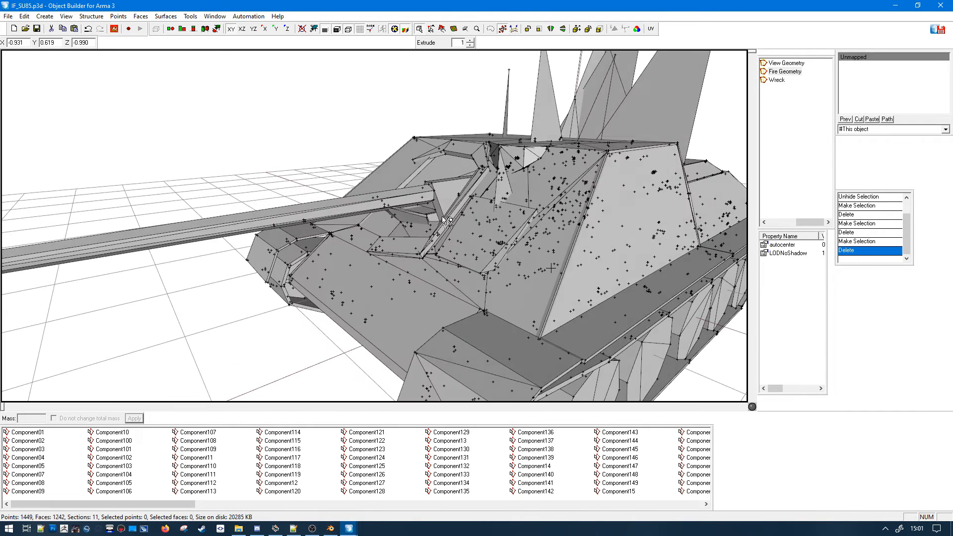
{"action": "left_click_drag", "start_coordinate": [417, 215], "coordinate": [432, 229]}
{"action": "key", "text": "Delete"}
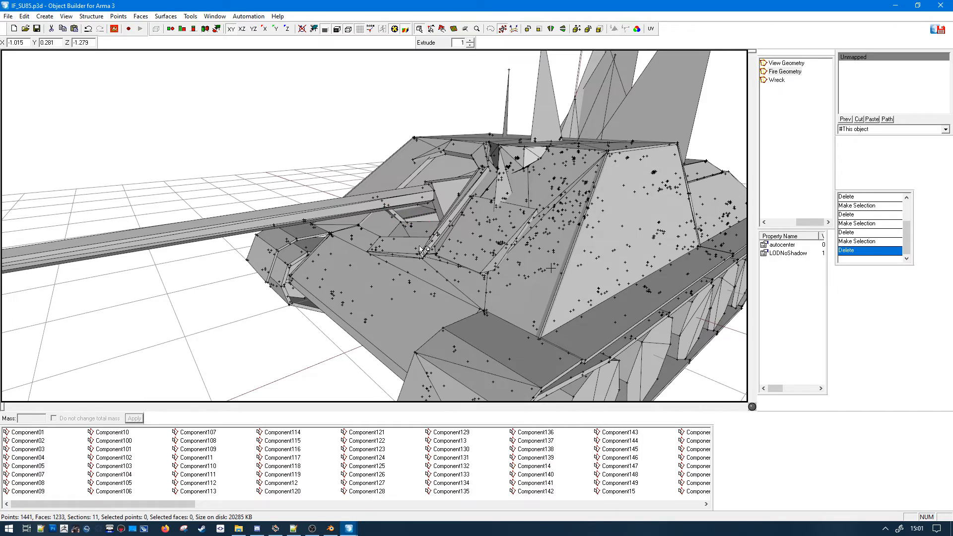
{"action": "middle_click_drag", "start_coordinate": [425, 248], "coordinate": [370, 238]}
{"action": "left_click", "coordinate": [349, 244]}
{"action": "key", "text": "Delete"}
- Select and try deleting one superstructure side plate together with its adjoining roof section, and undo back to that selection
{"action": "scroll", "coordinate": [361, 243], "scroll_direction": "up", "scroll_amount": 3}
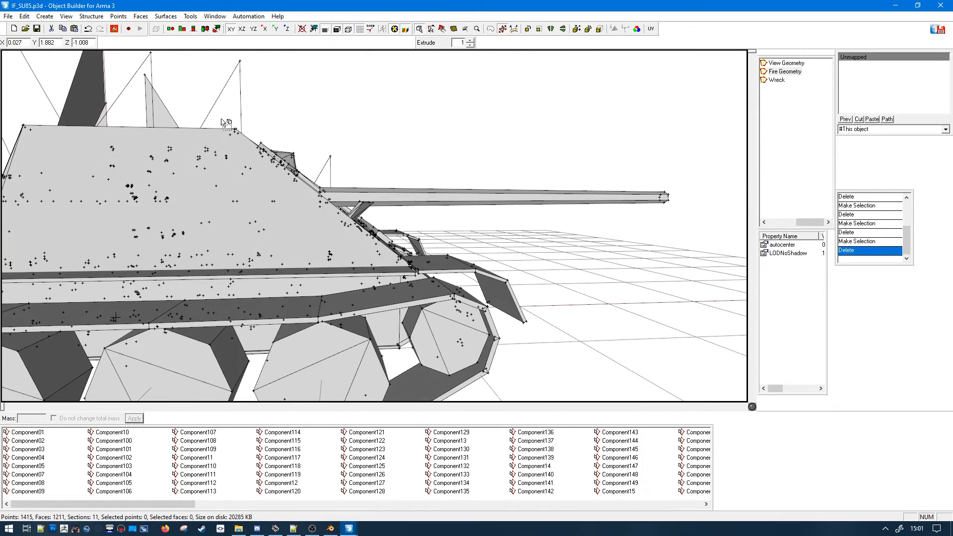
{"action": "left_click_drag", "start_coordinate": [223, 120], "coordinate": [244, 140]}
{"action": "key", "text": "Delete"}
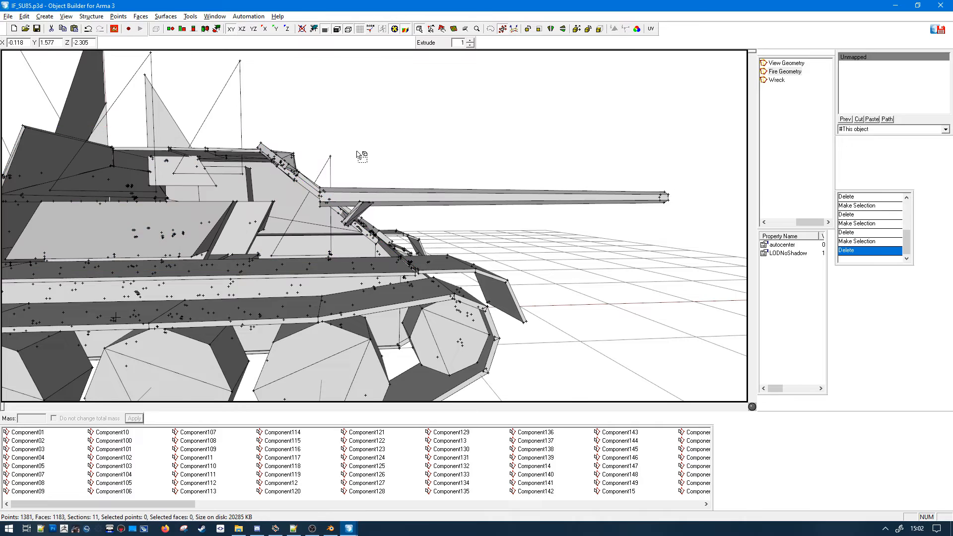
{"action": "middle_click_drag", "start_coordinate": [357, 155], "coordinate": [349, 160]}
{"action": "left_click_drag", "start_coordinate": [349, 160], "coordinate": [373, 181]}
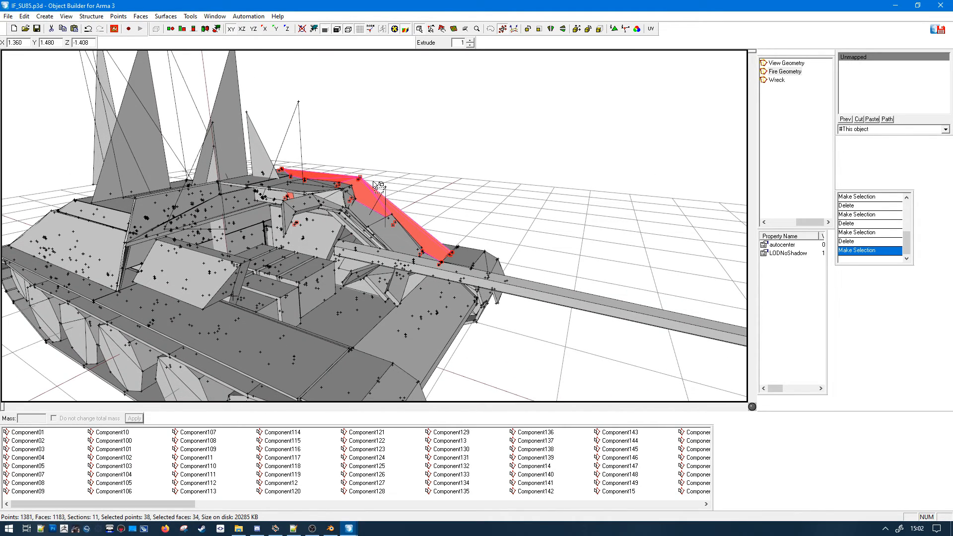
{"action": "key", "text": "ctrl+z"}
{"action": "key", "text": "ctrl+z"}
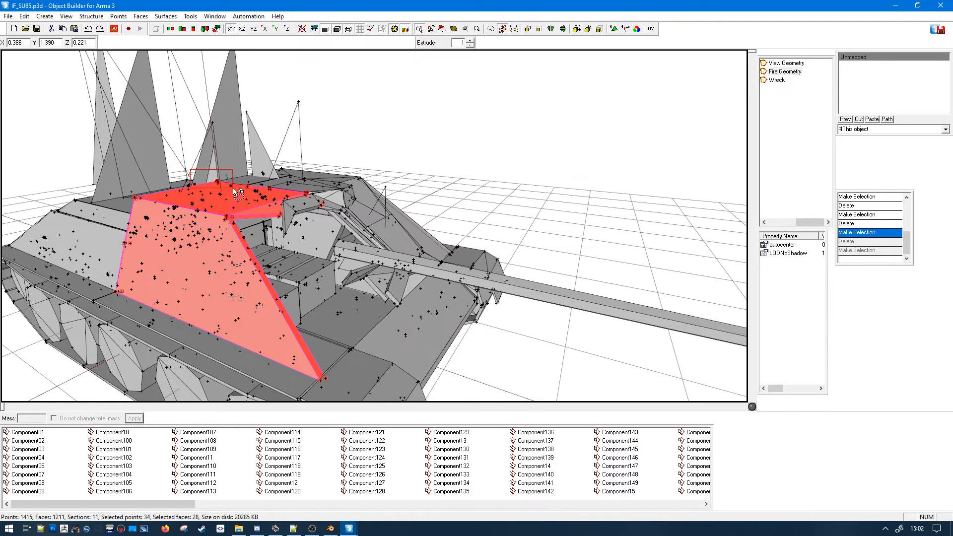
- Adjust the selection to the superstructure's sloped front plate and one side plate, leaving out the roof, and delete it
{"action": "left_click_drag", "start_coordinate": [269, 175], "coordinate": [229, 190]}
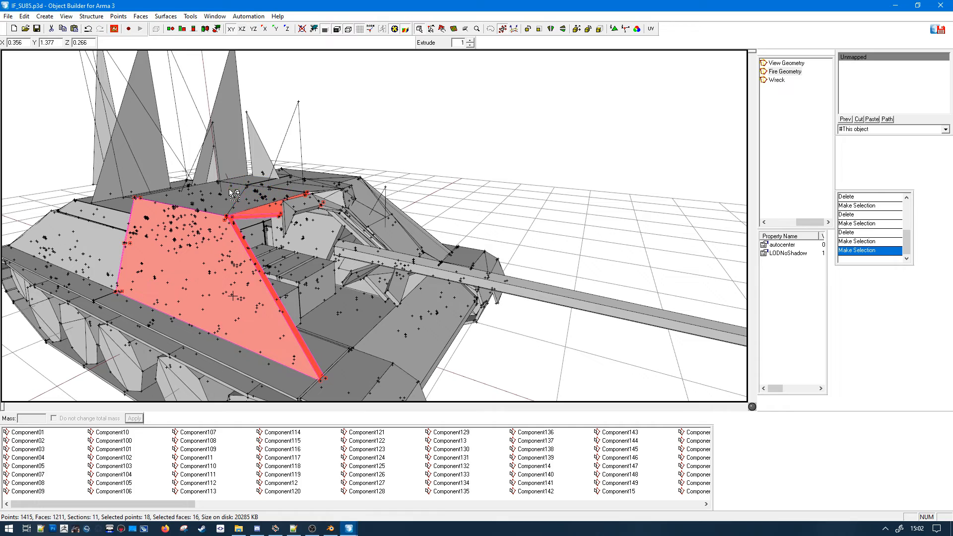
{"action": "middle_click_drag", "start_coordinate": [271, 228], "coordinate": [307, 219]}
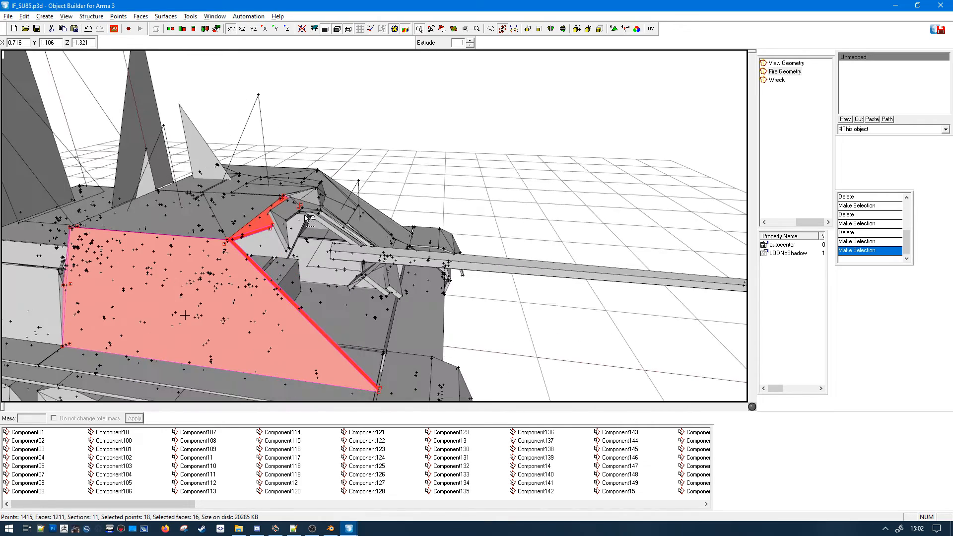
{"action": "left_click_drag", "start_coordinate": [307, 153], "coordinate": [330, 177], "text": "ctrl"}
{"action": "left_click_drag", "start_coordinate": [212, 151], "coordinate": [284, 208], "text": "ctrl"}
{"action": "middle_click_drag", "start_coordinate": [318, 201], "coordinate": [418, 218]}
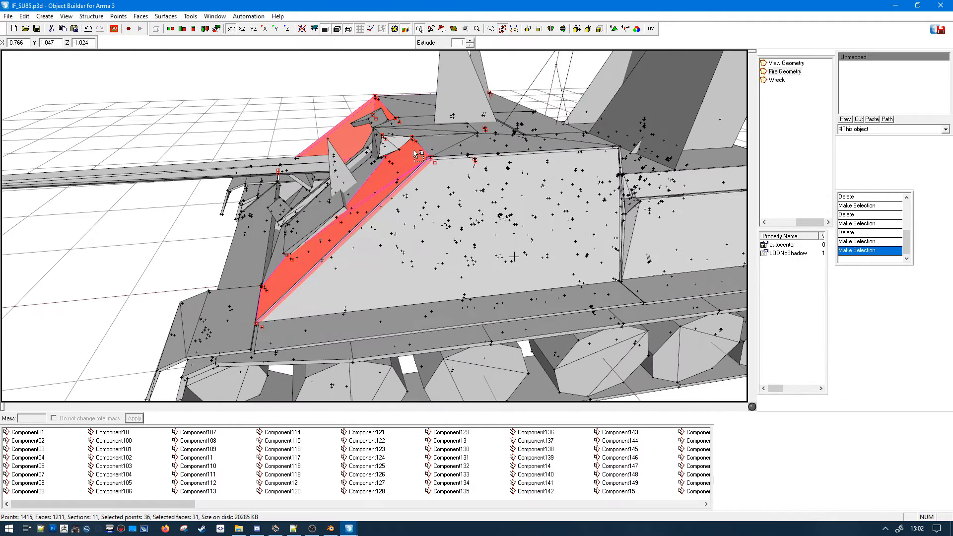
{"action": "left_click_drag", "start_coordinate": [415, 153], "coordinate": [447, 179], "text": "ctrl"}
{"action": "left_click_drag", "start_coordinate": [478, 128], "coordinate": [478, 129], "text": "ctrl"}
{"action": "mouse_move", "coordinate": [533, 199]}
{"action": "middle_mouse_down"}
{"action": "mouse_move", "coordinate": [469, 213]}
{"action": "mouse_move", "coordinate": [518, 210]}
{"action": "middle_mouse_up"}
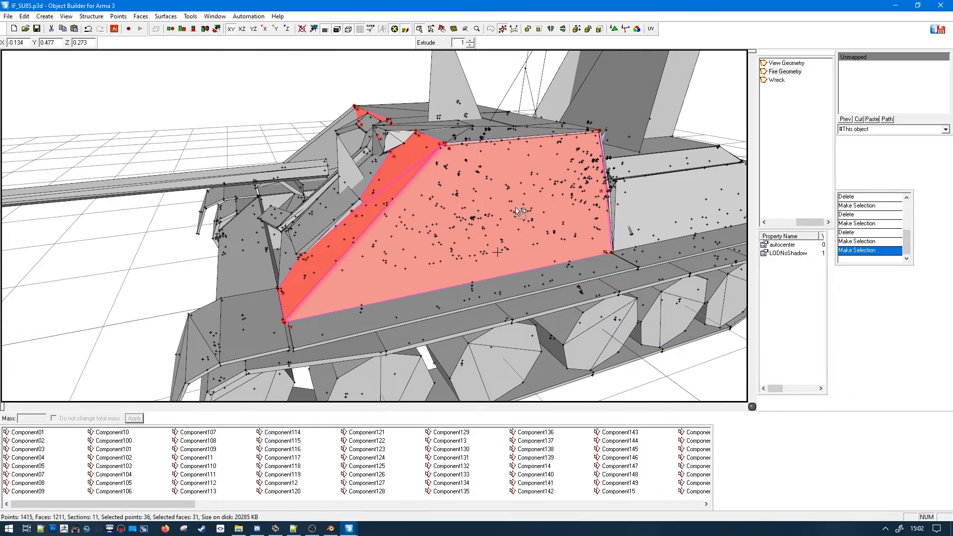
{"action": "key", "text": "Delete"}
- Delete the detail pieces on the superstructure's front behind the gun, extending the initial selection down to the hull
{"action": "middle_click_drag", "start_coordinate": [400, 114], "coordinate": [374, 122]}
{"action": "left_click_drag", "start_coordinate": [344, 117], "coordinate": [385, 155]}
{"action": "key", "text": "Delete"}
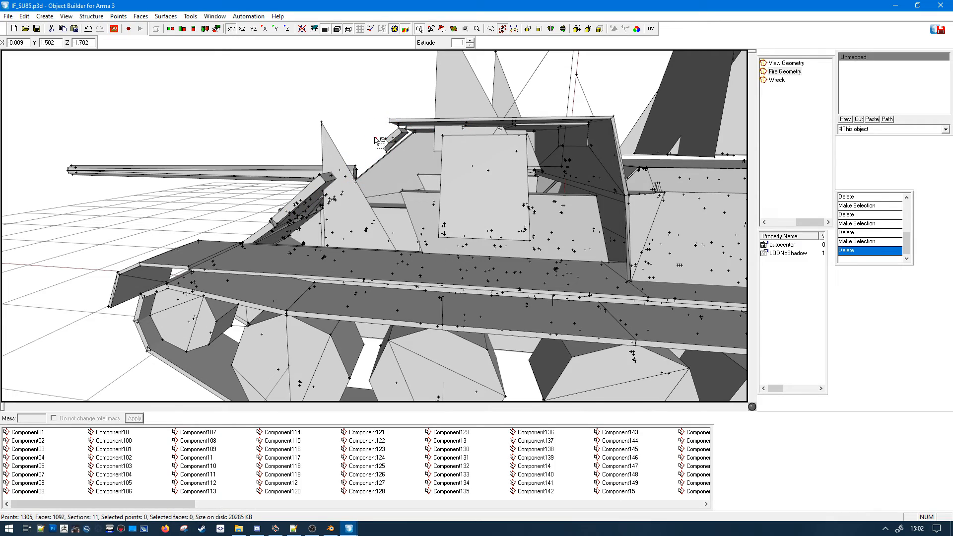
{"action": "key", "text": "ctrl+z"}
{"action": "middle_click_drag", "start_coordinate": [340, 162], "coordinate": [349, 157]}
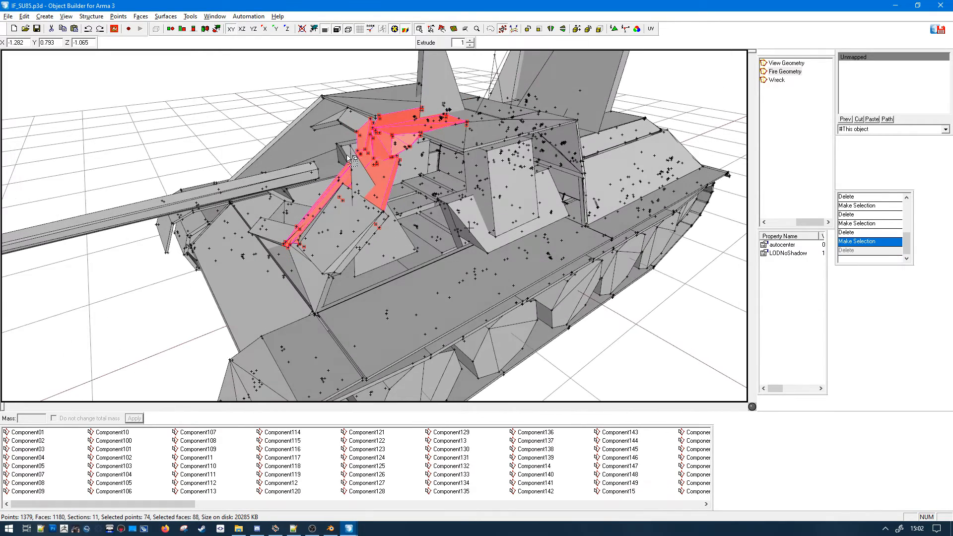
{"action": "middle_click_drag", "start_coordinate": [455, 106], "coordinate": [418, 136]}
{"action": "left_click_drag", "start_coordinate": [279, 220], "coordinate": [286, 223], "text": "ctrl"}
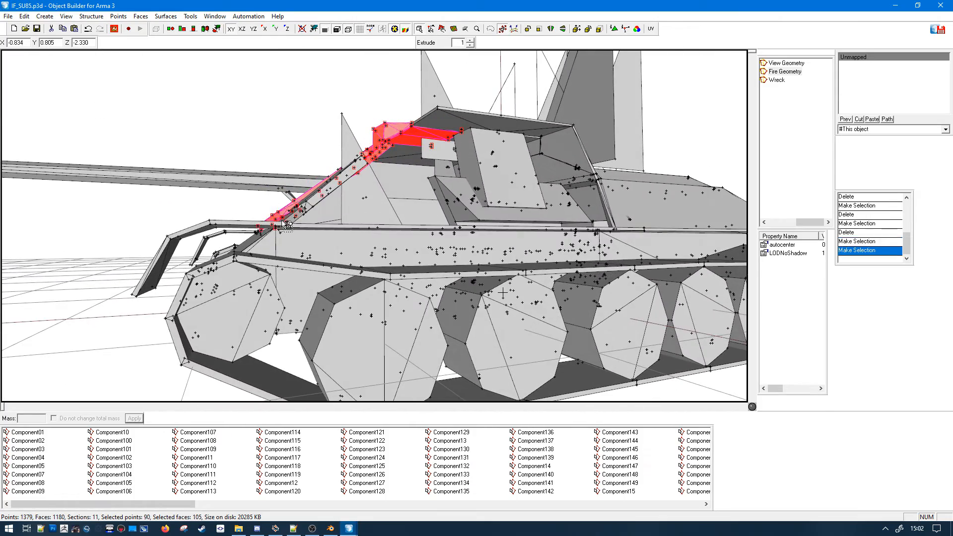
{"action": "key", "text": "Delete"}
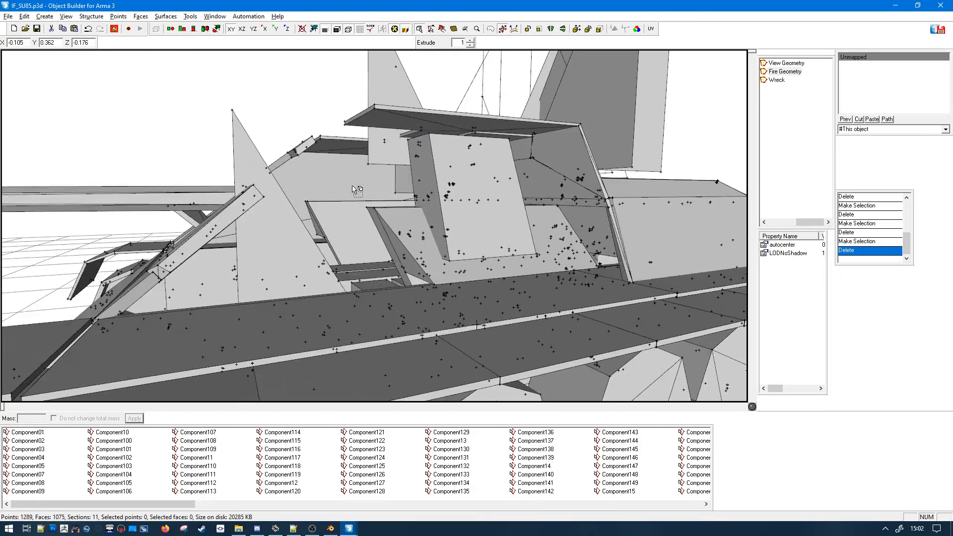
- Delete the small components left just below the roof's front edge
{"action": "scroll", "coordinate": [352, 190], "scroll_direction": "down", "scroll_amount": 5}
{"action": "middle_click_drag", "start_coordinate": [352, 189], "coordinate": [350, 187]}
{"action": "scroll", "coordinate": [351, 189], "scroll_direction": "up", "scroll_amount": 5}
{"action": "left_click_drag", "start_coordinate": [296, 165], "coordinate": [319, 196]}
{"action": "key", "text": "Delete"}
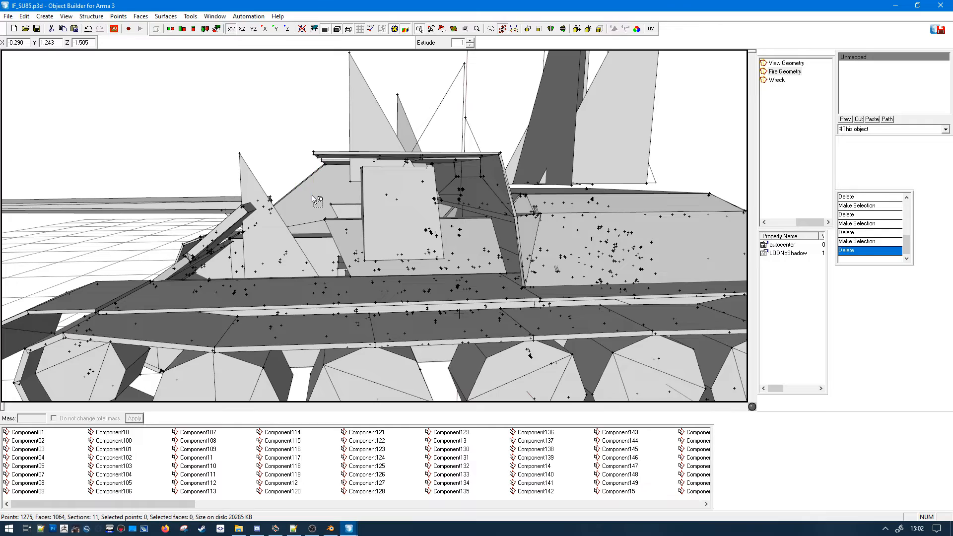
- Delete the leftover pieces near the gun's base and the sloped strip above the front hull
{"action": "middle_click_drag", "start_coordinate": [305, 204], "coordinate": [328, 202]}
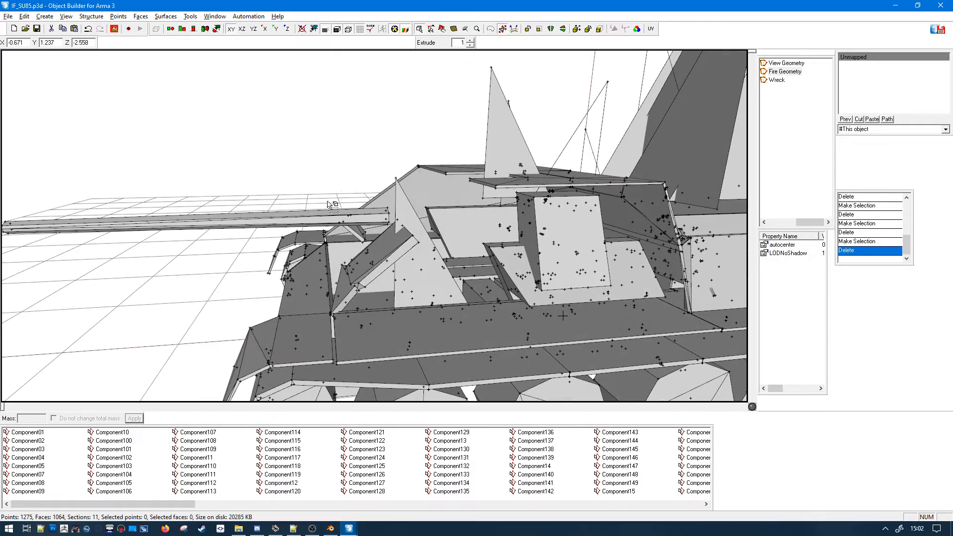
{"action": "middle_click_drag", "start_coordinate": [434, 209], "coordinate": [433, 209]}
{"action": "left_click_drag", "start_coordinate": [379, 182], "coordinate": [401, 200]}
{"action": "key", "text": "Delete"}
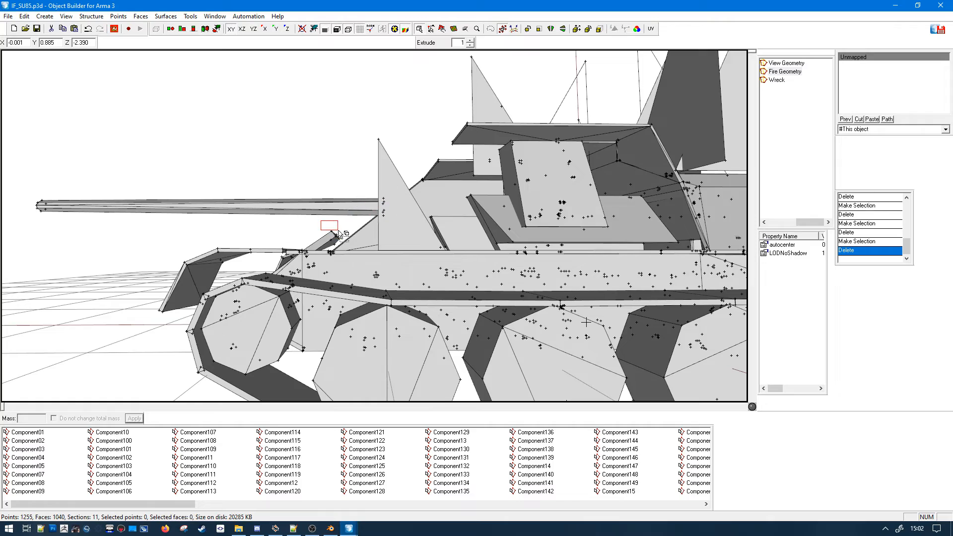
{"action": "middle_click_drag", "start_coordinate": [354, 236], "coordinate": [356, 235]}
- Narrow the selection to the superstructure's remaining far-side front plate, excluding the spike and roof pieces, and delete it
{"action": "left_click", "coordinate": [442, 189]}
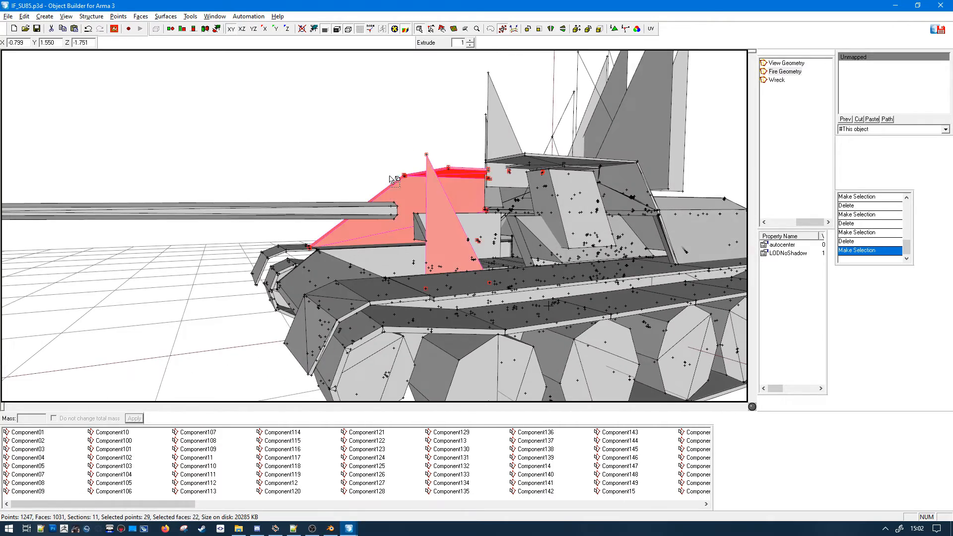
{"action": "middle_click_drag", "start_coordinate": [392, 180], "coordinate": [441, 164]}
{"action": "left_click", "coordinate": [440, 163]}
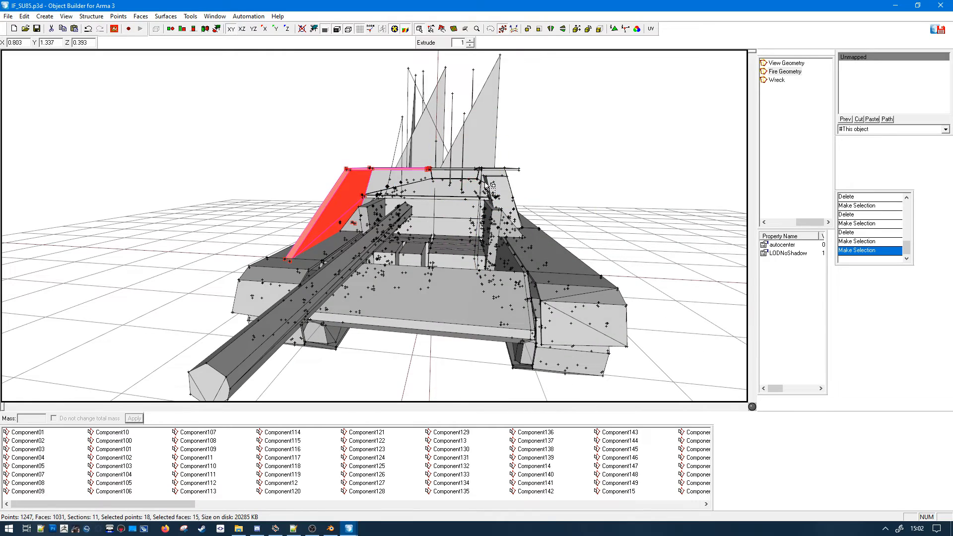
{"action": "left_click_drag", "start_coordinate": [468, 193], "coordinate": [468, 194]}
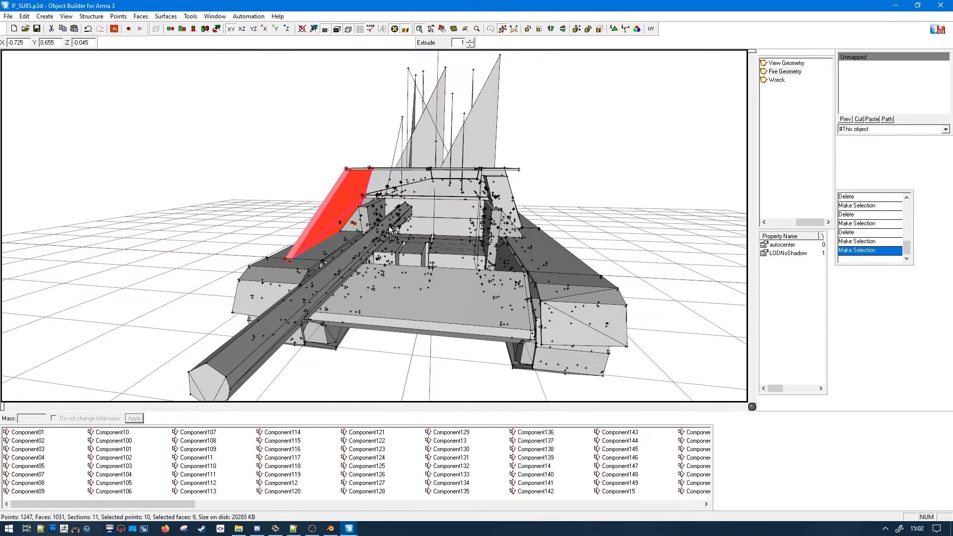
{"action": "middle_click_drag", "start_coordinate": [281, 234], "coordinate": [286, 250]}
{"action": "key", "text": "Delete"}
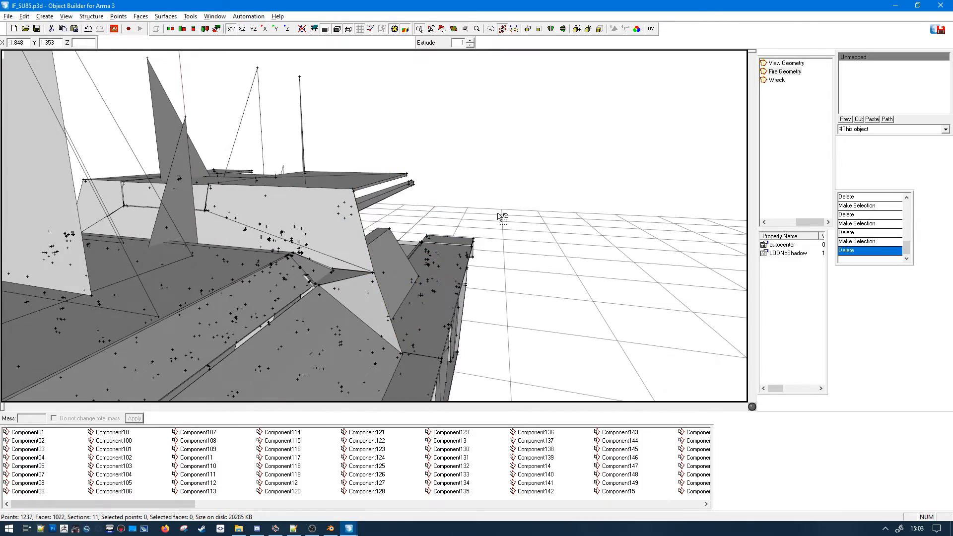
- Select the upper and lower plates of the hull's nose between the tracks and delete them
{"action": "mouse_move", "coordinate": [498, 217]}
{"action": "middle_mouse_down"}
{"action": "mouse_move", "coordinate": [517, 218]}
{"action": "mouse_move", "coordinate": [503, 210]}
{"action": "middle_mouse_up"}
{"action": "scroll", "coordinate": [516, 217], "scroll_direction": "down", "scroll_amount": 5}
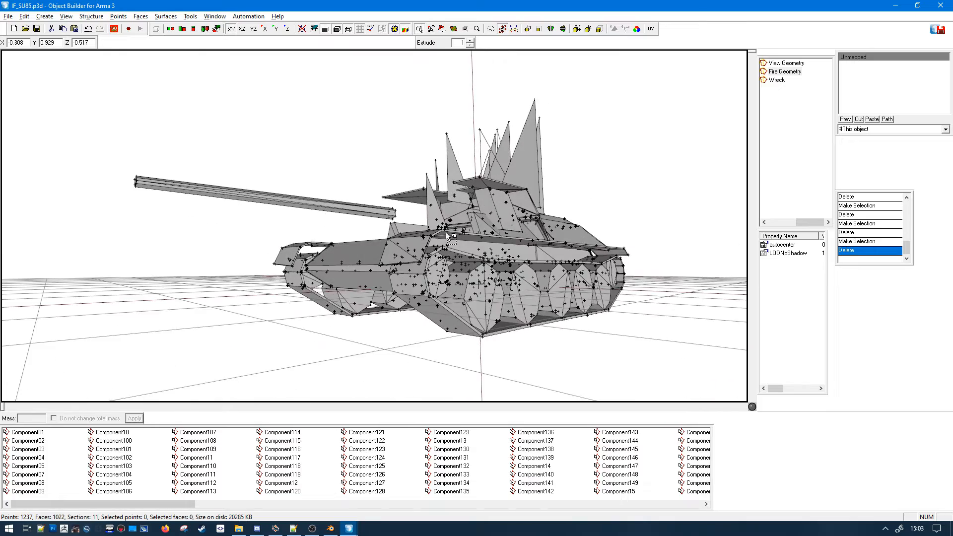
{"action": "scroll", "coordinate": [405, 283], "scroll_direction": "up", "scroll_amount": 7}
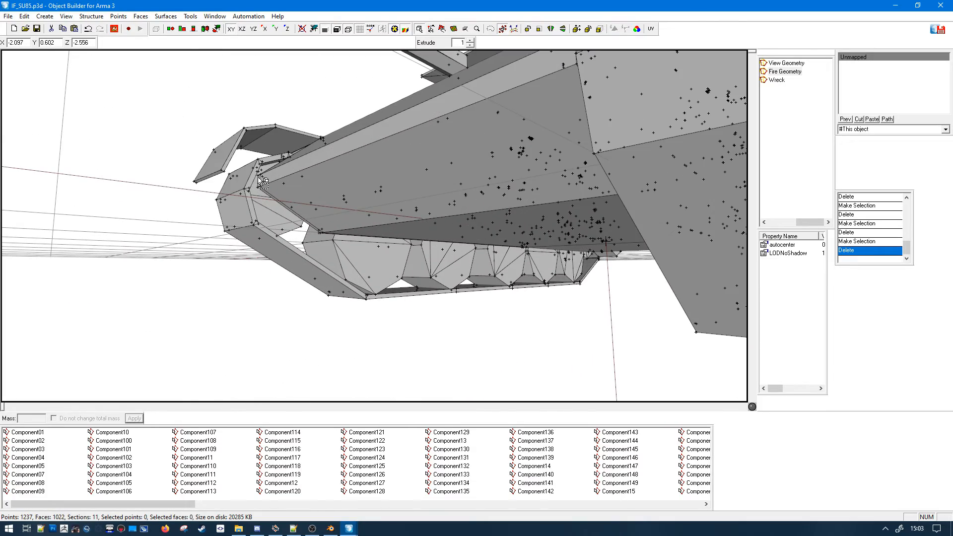
{"action": "left_click_drag", "start_coordinate": [266, 190], "coordinate": [273, 198]}
{"action": "middle_click_drag", "start_coordinate": [287, 238], "coordinate": [721, 233]}
{"action": "left_click_drag", "start_coordinate": [710, 183], "coordinate": [716, 191], "text": "shift"}
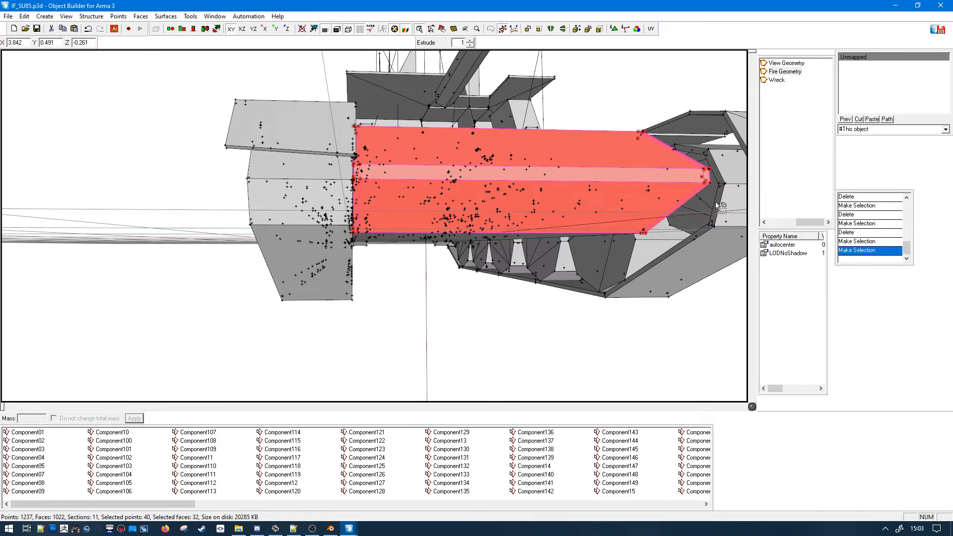
{"action": "key", "text": "Delete"}
{"action": "middle_click_drag", "start_coordinate": [705, 208], "coordinate": [668, 208]}
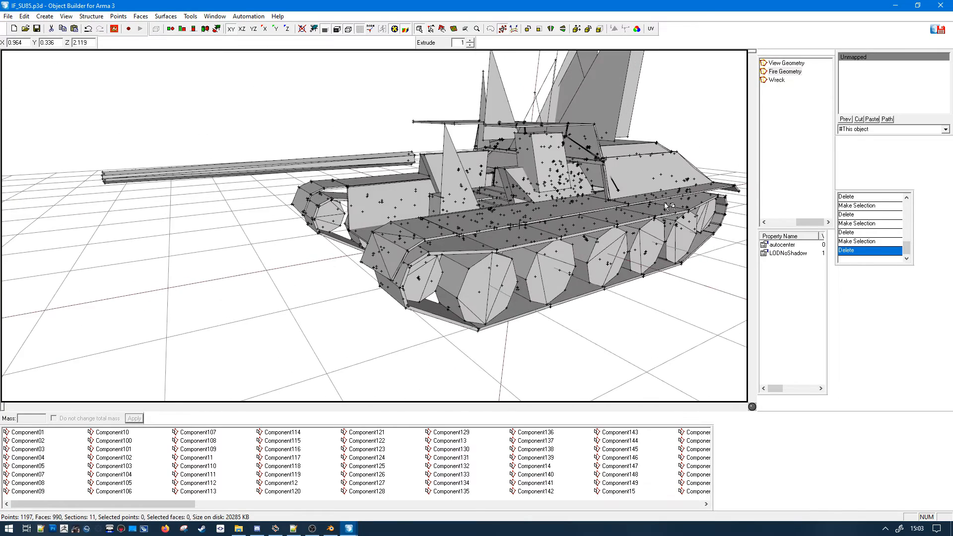
- Switch to the untitled.p3d window and clear the selection of the whole model
{"action": "left_click", "coordinate": [354, 534]}
{"action": "left_click", "coordinate": [327, 494]}
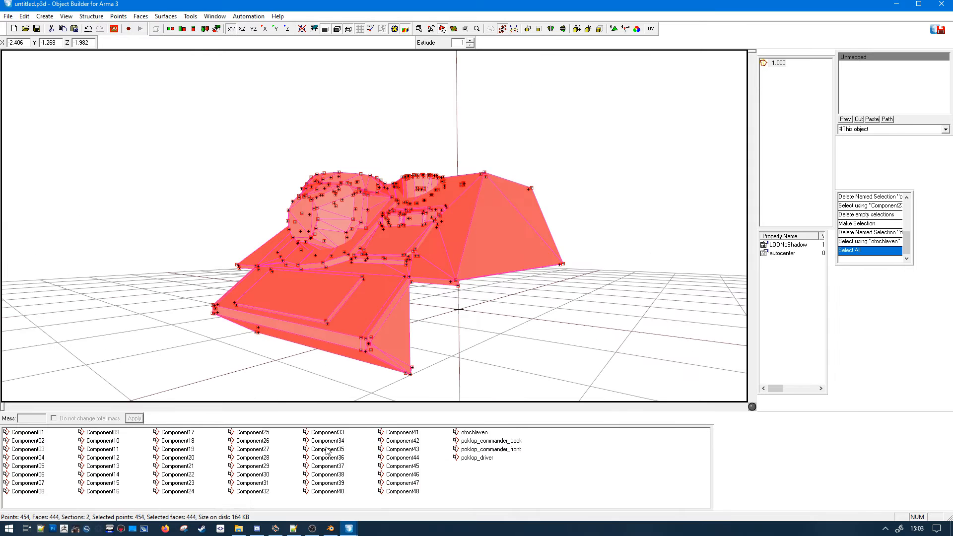
{"action": "left_click", "coordinate": [316, 320]}
{"action": "middle_click_drag", "start_coordinate": [316, 321], "coordinate": [425, 323]}
{"action": "left_click", "coordinate": [426, 325]}
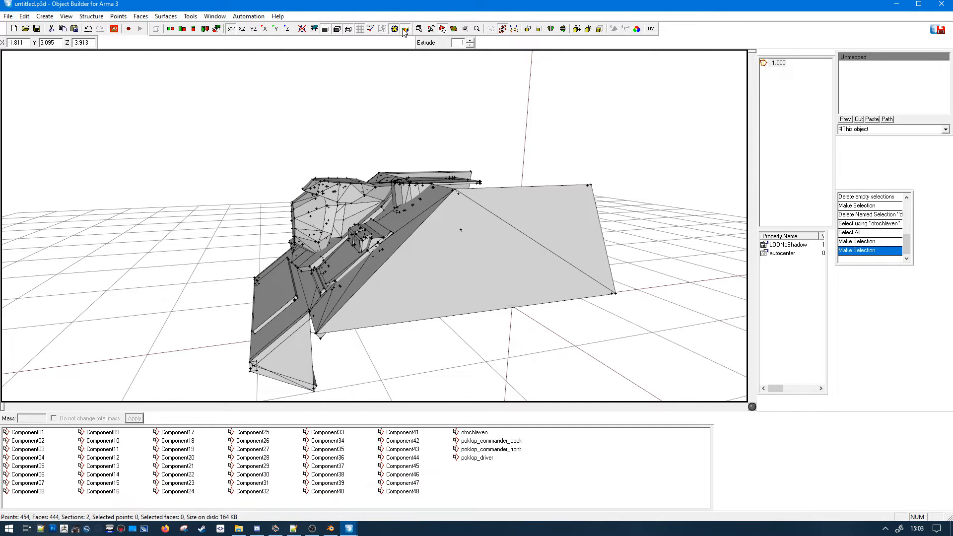
- Select all faces of the model, set their material to blablabla in the face properties, and clear the selection
{"action": "left_click", "coordinate": [419, 32]}
{"action": "left_click_drag", "start_coordinate": [549, 233], "coordinate": [663, 330]}
{"action": "left_click", "coordinate": [211, 224]}
{"action": "left_click", "coordinate": [539, 219]}
{"action": "key", "text": "ctrl+a"}
{"action": "key", "text": "e"}
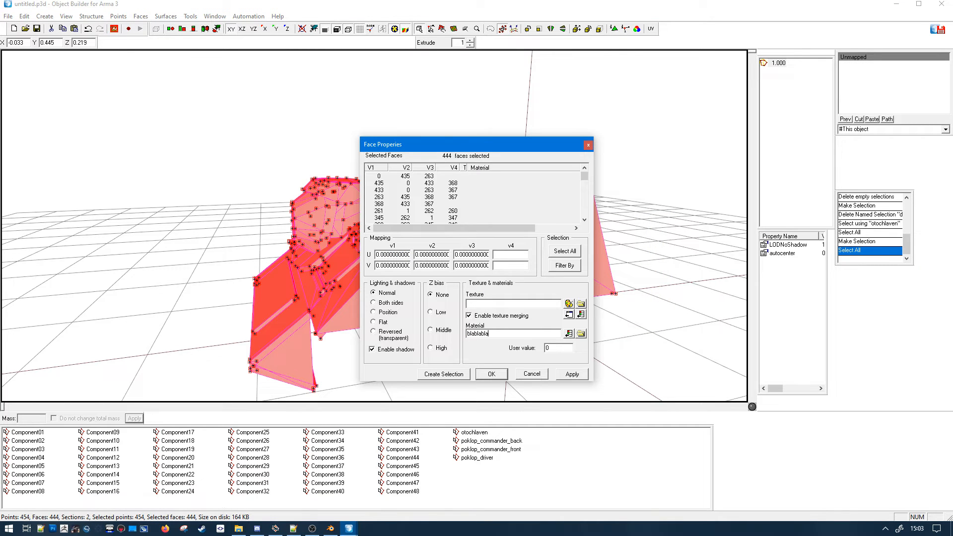
{"action": "key", "text": "Return"}
{"action": "left_click", "coordinate": [413, 247]}
{"action": "middle_click_drag", "start_coordinate": [413, 247], "coordinate": [394, 242]}
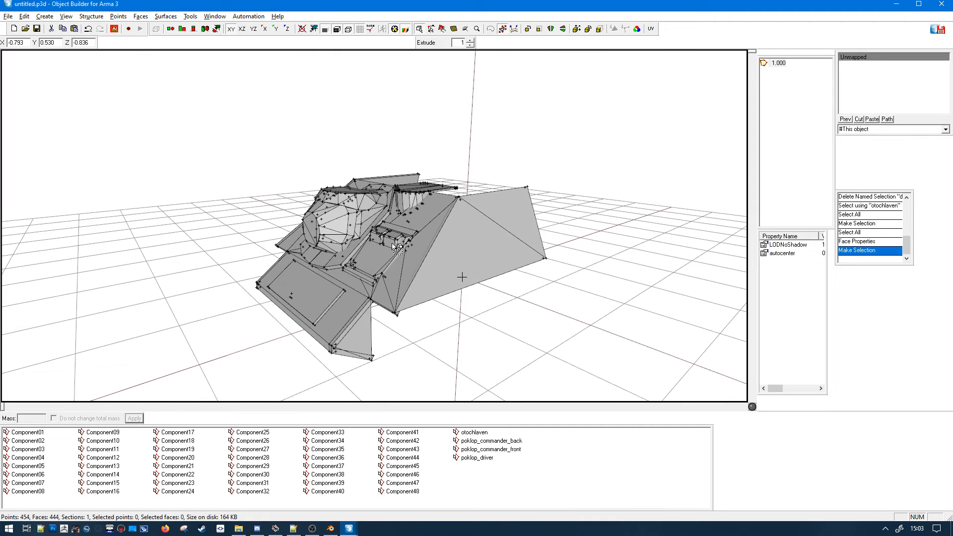
- Select all geometry in untitled.p3d for copying
{"action": "key", "text": "ctrl+a"}
{"action": "left_click", "coordinate": [254, 188]}
{"action": "middle_click_drag", "start_coordinate": [255, 191], "coordinate": [254, 188]}
{"action": "key", "text": "ctrl+a"}
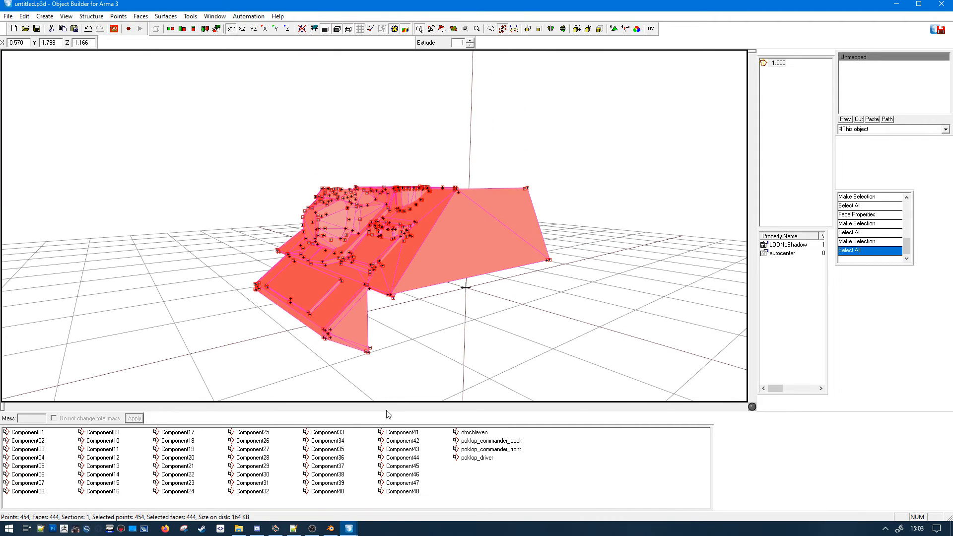
- Switch to the IF_SU85.p3d window, paste the copied armour components into Fire Geometry, and deselect them
{"action": "mouse_move", "coordinate": [349, 529]}
{"action": "left_click", "coordinate": [405, 491]}
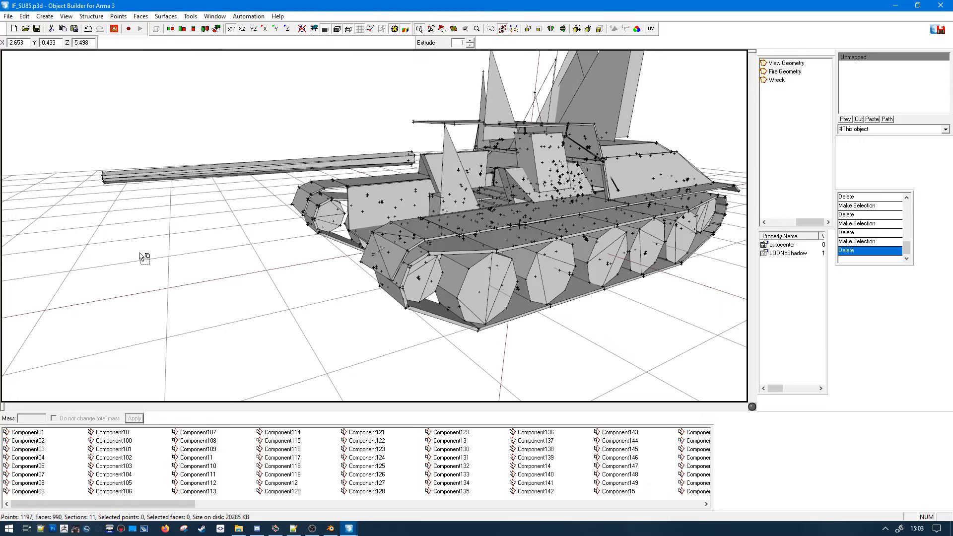
{"action": "key", "text": "ctrl+v"}
{"action": "left_click", "coordinate": [408, 271]}
{"action": "middle_click_drag", "start_coordinate": [408, 271], "coordinate": [422, 337]}
{"action": "key", "text": "alt"}
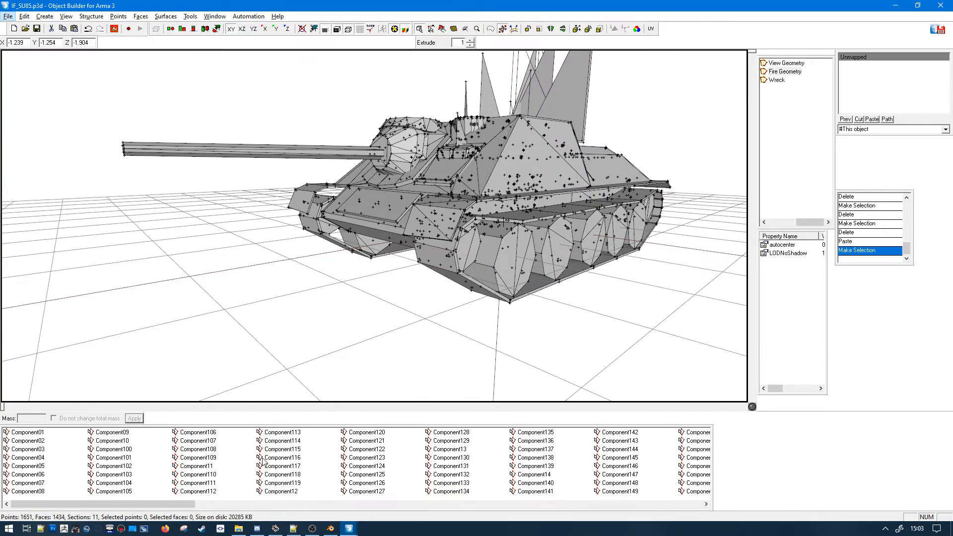
- Pull the Component01 geometry away from the tank to inspect it, undo the move, and clear the selection
{"action": "left_click", "coordinate": [34, 436]}
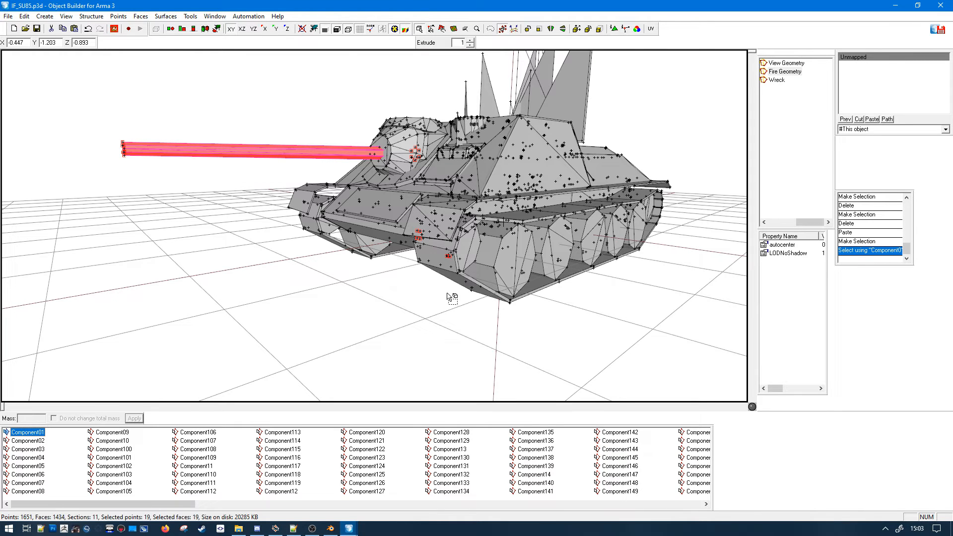
{"action": "mouse_move", "coordinate": [374, 223]}
{"action": "left_mouse_down", "text": "alt"}
{"action": "mouse_move", "coordinate": [345, 261]}
{"action": "mouse_move", "coordinate": [355, 208]}
{"action": "left_mouse_up", "text": "alt"}
{"action": "left_click_drag", "start_coordinate": [355, 207], "coordinate": [554, 148], "text": "shift"}
{"action": "scroll", "coordinate": [543, 156], "scroll_direction": "down", "scroll_amount": 3}
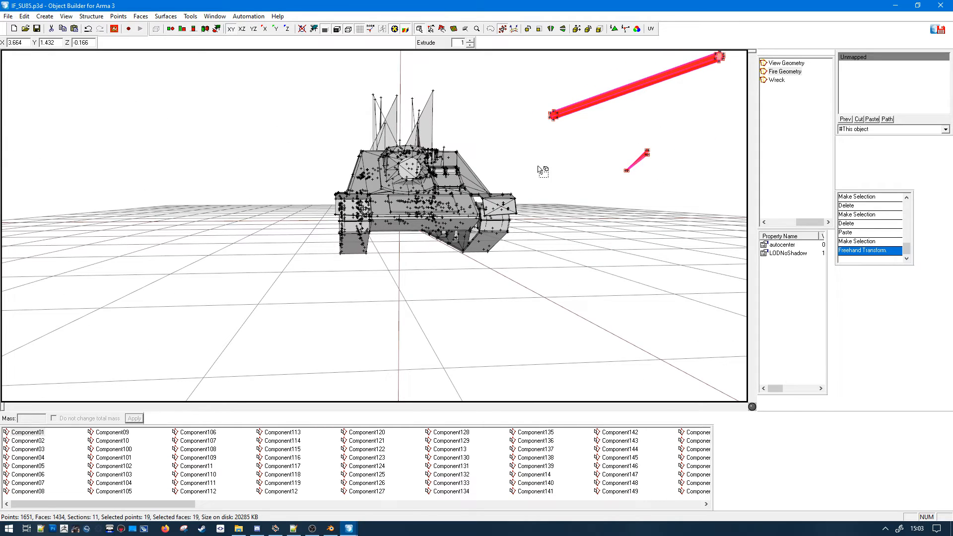
{"action": "key", "text": "ctrl+z"}
{"action": "left_click", "coordinate": [551, 319]}
{"action": "left_click_drag", "start_coordinate": [550, 318], "coordinate": [569, 308], "text": "alt"}
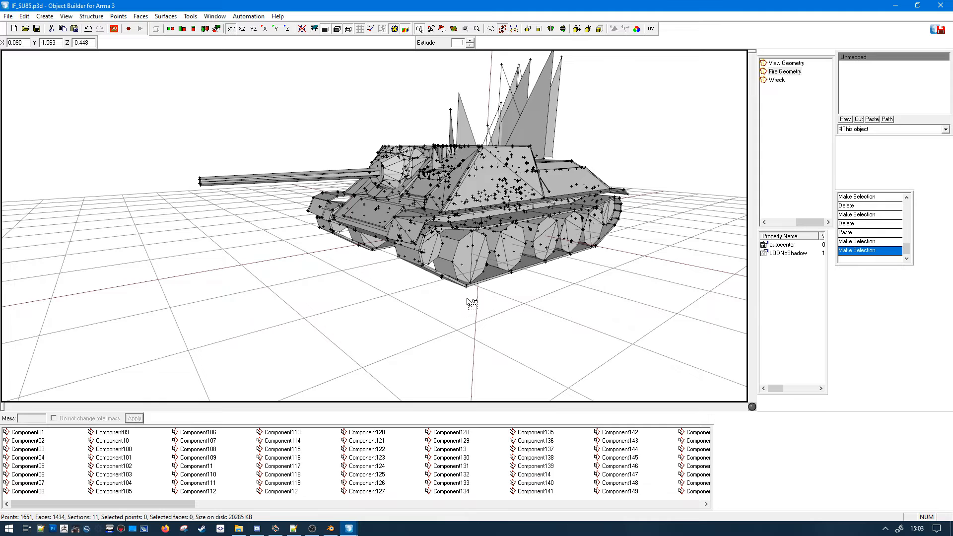
- Delete the geometry of all the proxy selections, from Cargo.001 through the wheel proxies, in Fire Geometry
{"action": "left_click", "coordinate": [92, 16]}
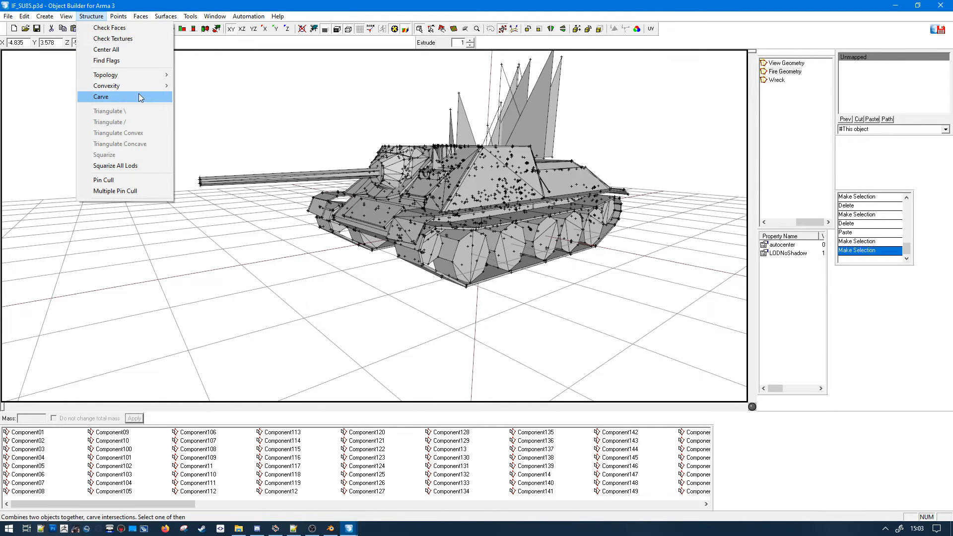
{"action": "mouse_move", "coordinate": [141, 88]}
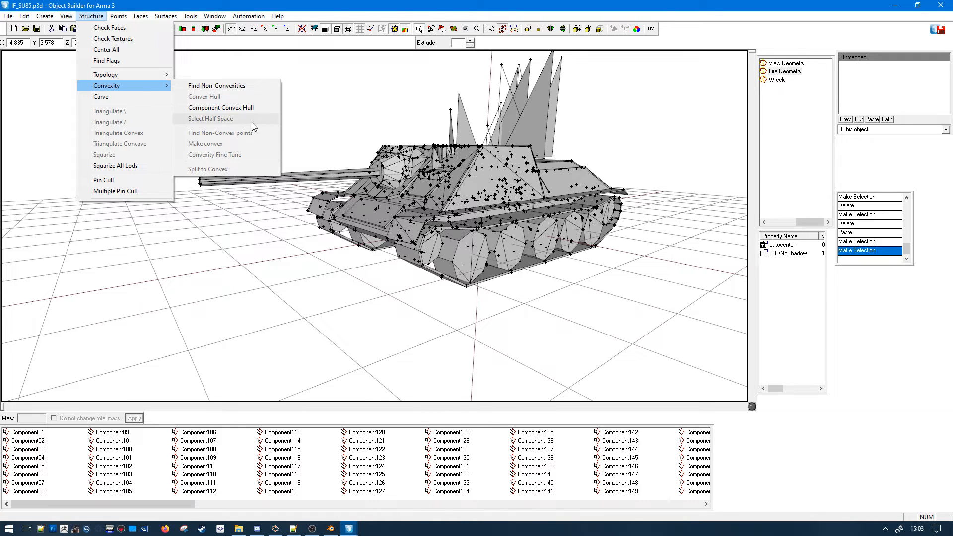
{"action": "left_click", "coordinate": [230, 110]}
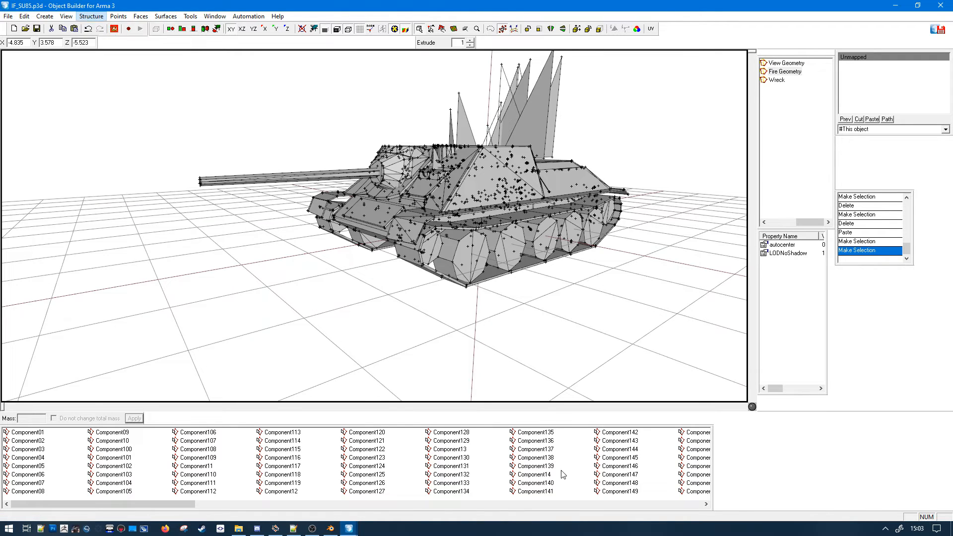
{"action": "left_click", "coordinate": [464, 484]}
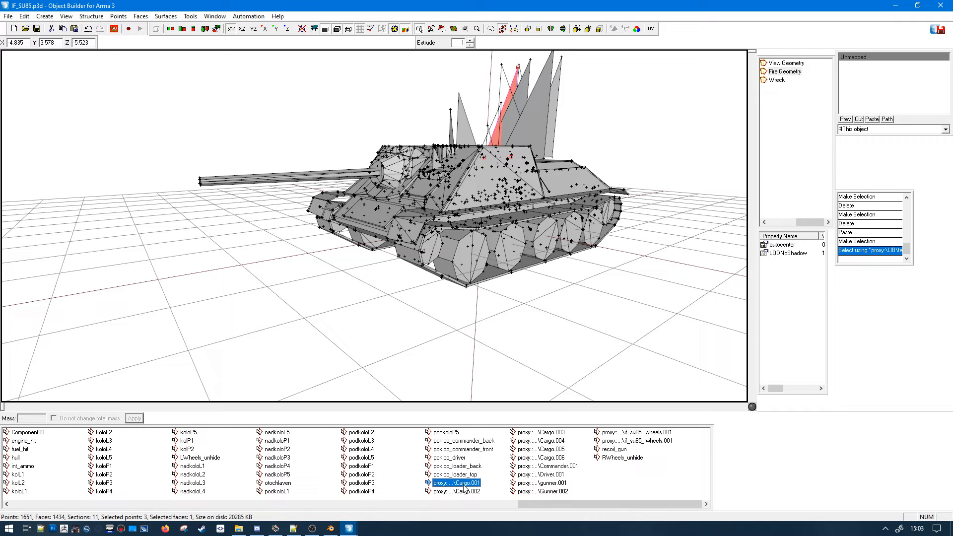
{"action": "left_click", "coordinate": [634, 440], "text": "shift"}
{"action": "key", "text": "Delete"}
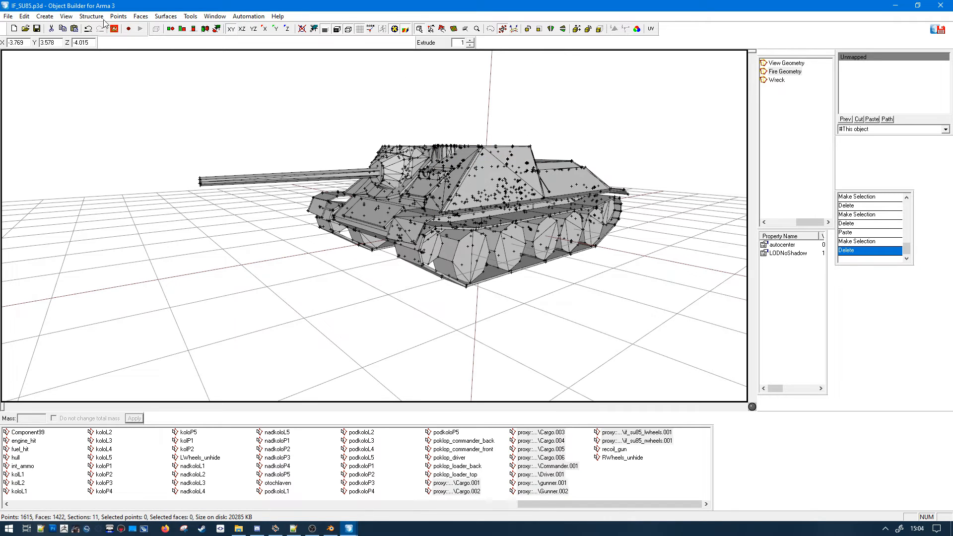
- Run Component Convex Hull on the Fire Geometry, check Component109, and clear the selection
{"action": "left_click", "coordinate": [103, 20]}
{"action": "mouse_move", "coordinate": [133, 82]}
{"action": "left_click", "coordinate": [229, 108]}
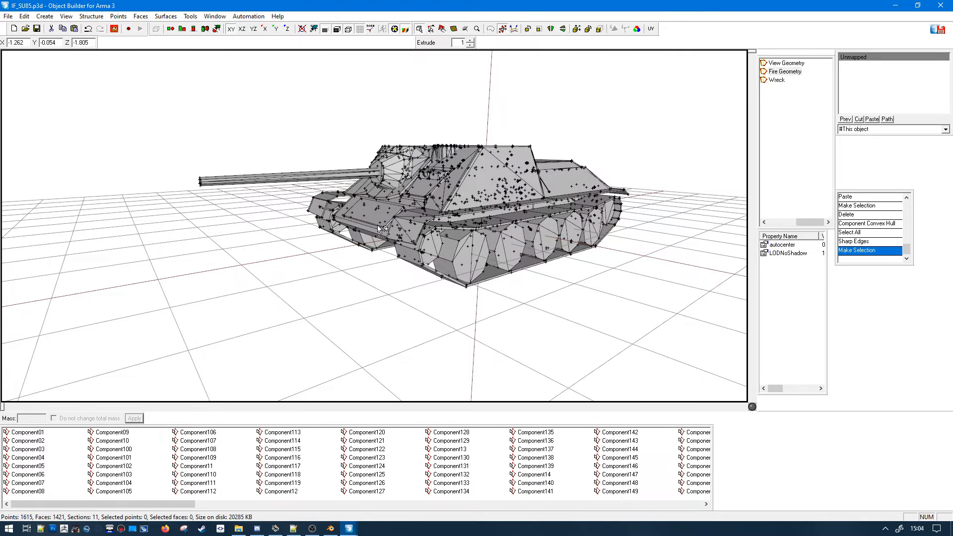
{"action": "left_click", "coordinate": [199, 457]}
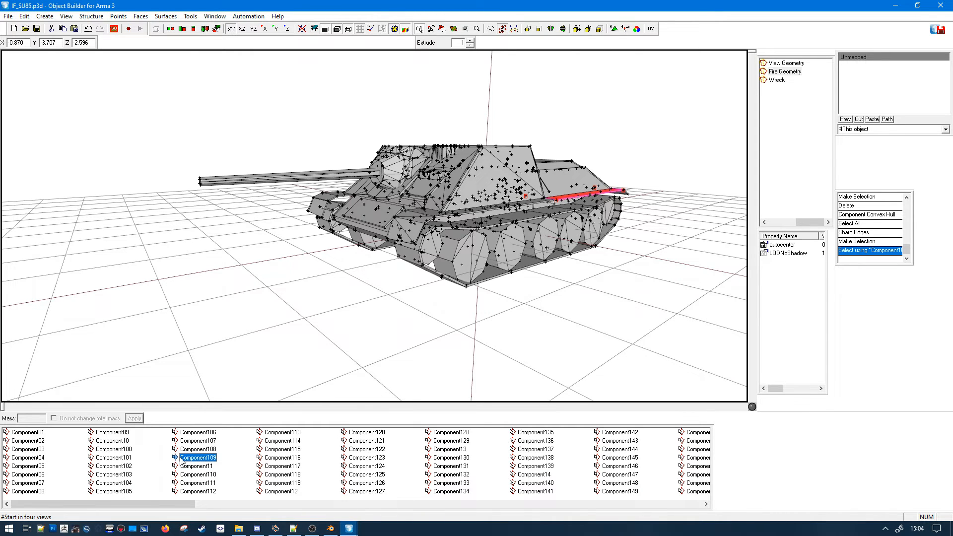
{"action": "left_click", "coordinate": [285, 231]}
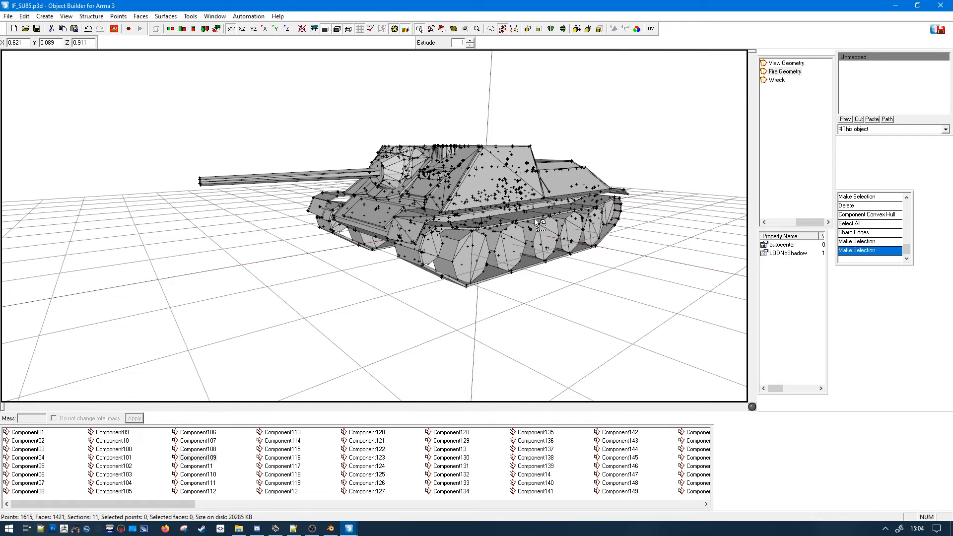
- Select the whole Fire Geometry, check its material in the face properties, and clear the selection
{"action": "middle_click_drag", "start_coordinate": [566, 223], "coordinate": [506, 199]}
{"action": "key", "text": "ctrl+a"}
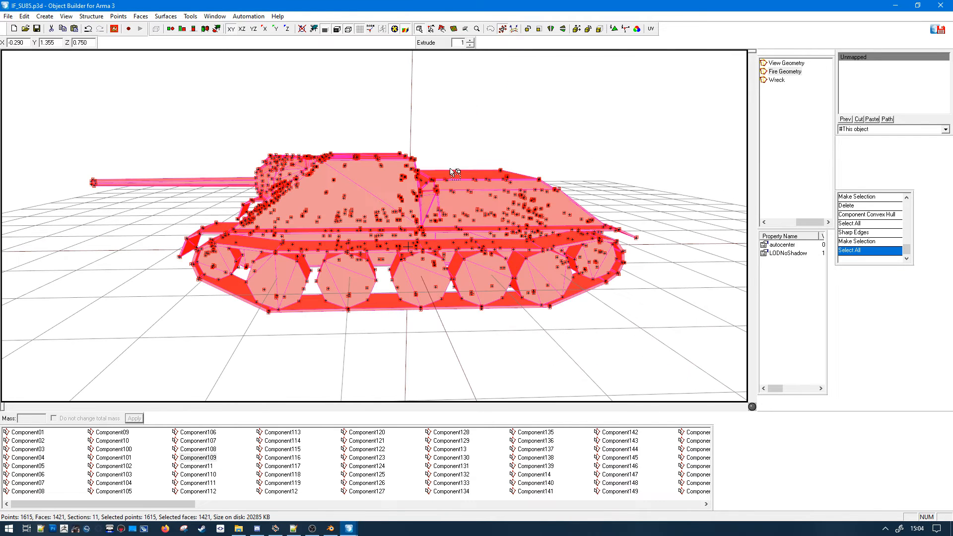
{"action": "key", "text": "e"}
{"action": "left_click", "coordinate": [516, 334]}
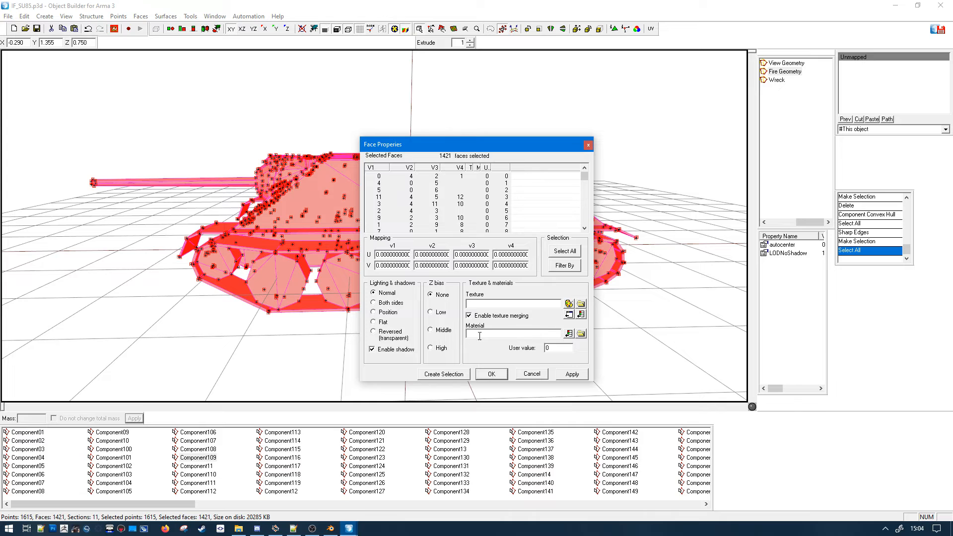
{"action": "key", "text": "Escape"}
{"action": "left_click", "coordinate": [649, 166]}
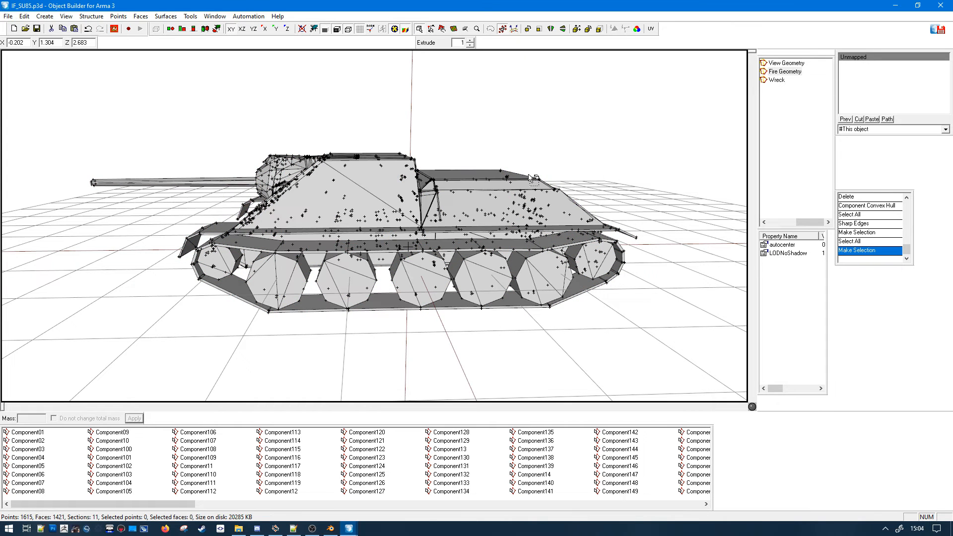
- Undo the component convex hull, the proxy deletion and the paste of the armour components
{"action": "middle_click_drag", "start_coordinate": [190, 230], "coordinate": [223, 300]}
{"action": "key", "text": "ctrl+a"}
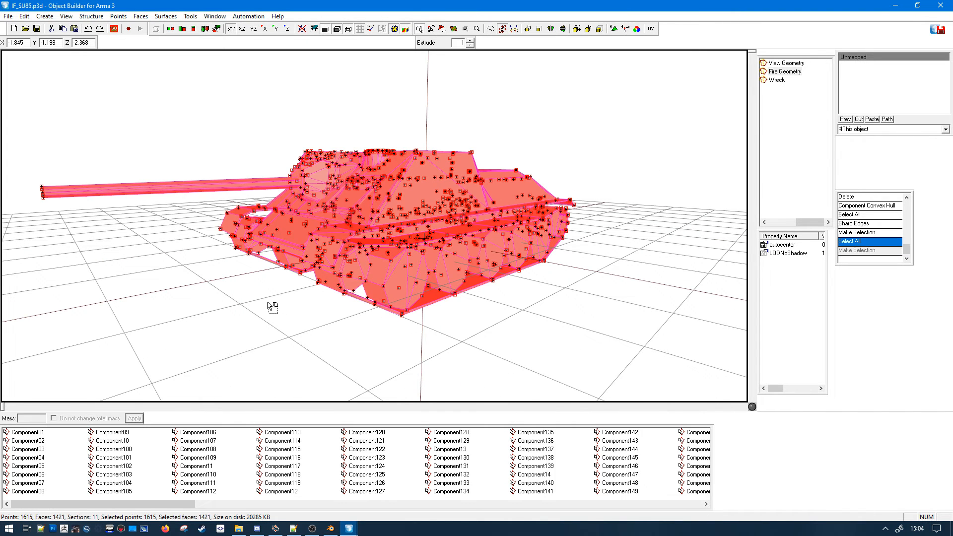
{"action": "key", "text": "ctrl+z"}
{"action": "key", "text": "ctrl+z"}
{"action": "key", "text": "ctrl+z"}
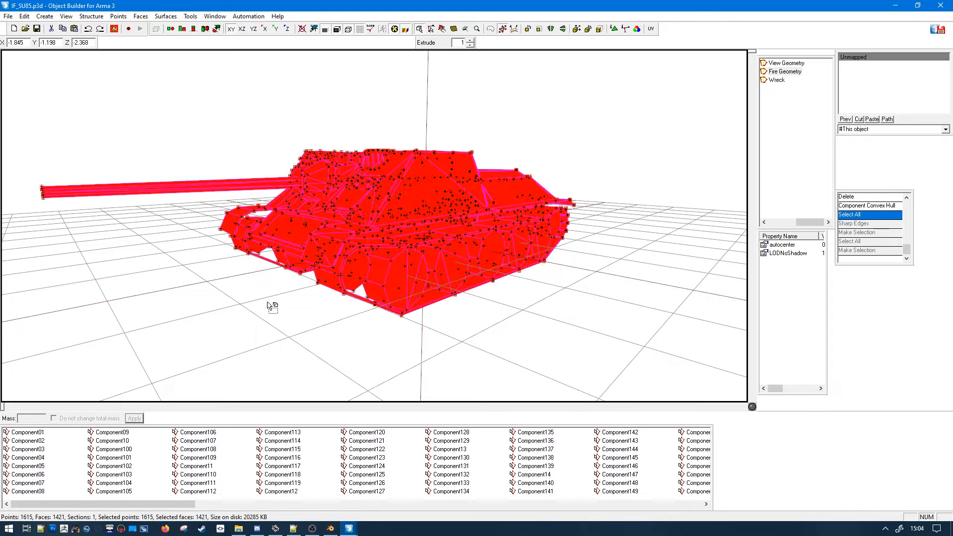
{"action": "left_click", "coordinate": [267, 303]}
{"action": "key", "text": "ctrl+z"}
{"action": "key", "text": "ctrl+z"}
{"action": "key", "text": "ctrl+z"}
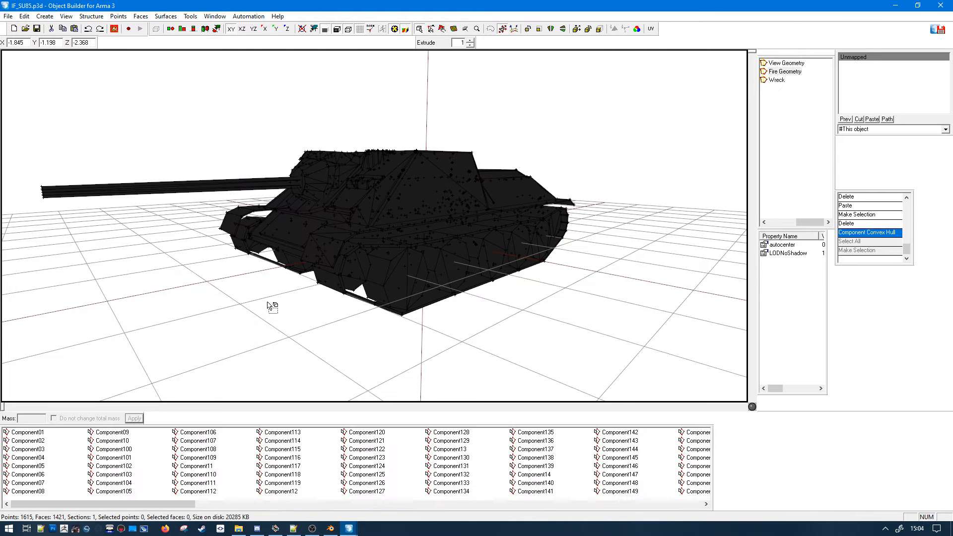
{"action": "key", "text": "ctrl+z"}
{"action": "key", "text": "ctrl+z"}
{"action": "key", "text": "ctrl+z"}
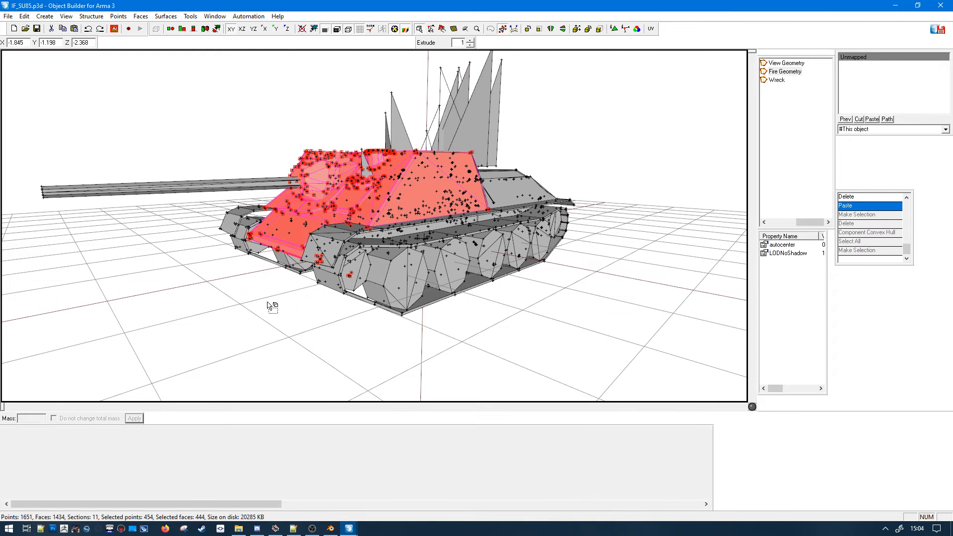
{"action": "middle_click_drag", "start_coordinate": [448, 270], "coordinate": [429, 319]}
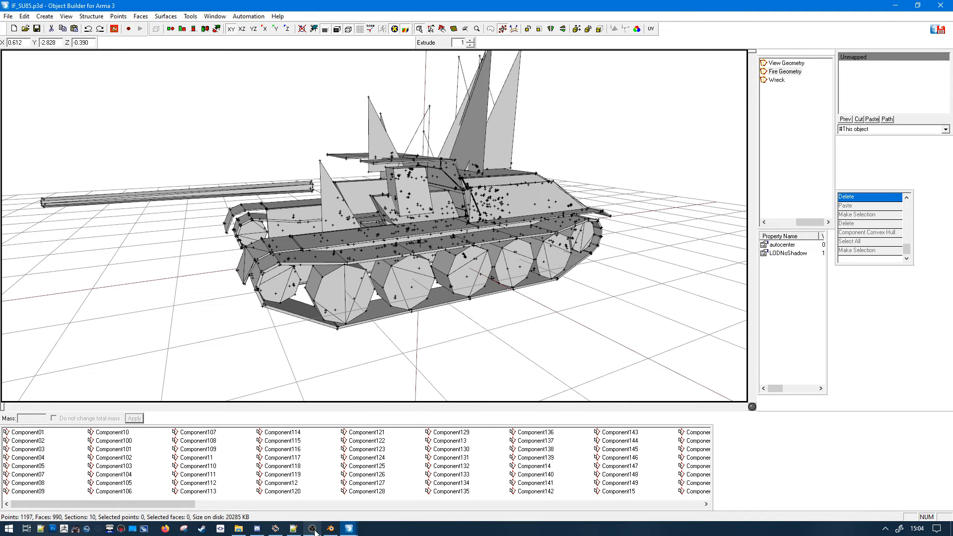
- Switch to the untitled.p3d window, select the whole armour model, and check its material in the face properties
{"action": "left_click", "coordinate": [349, 534]}
{"action": "left_click", "coordinate": [295, 484]}
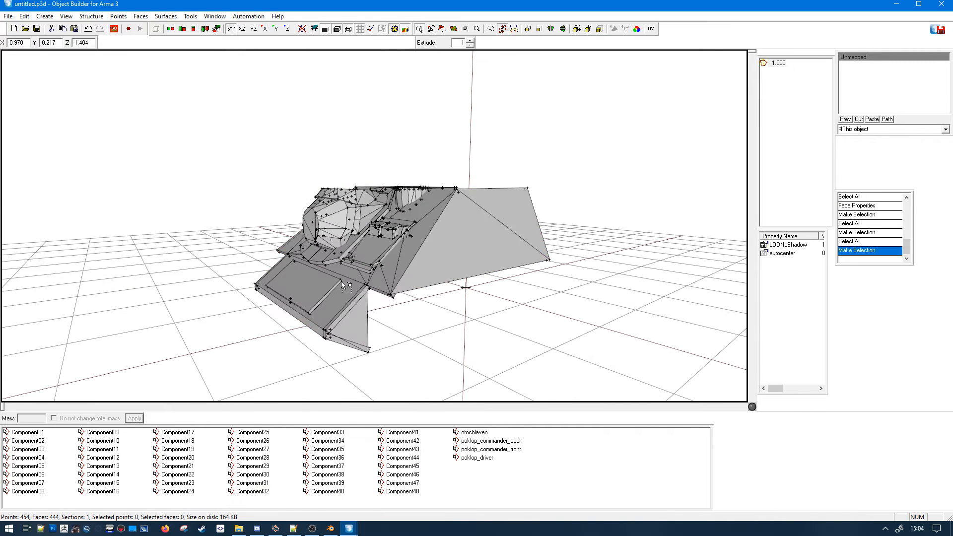
{"action": "left_click", "coordinate": [93, 18]}
{"action": "mouse_move", "coordinate": [138, 87]}
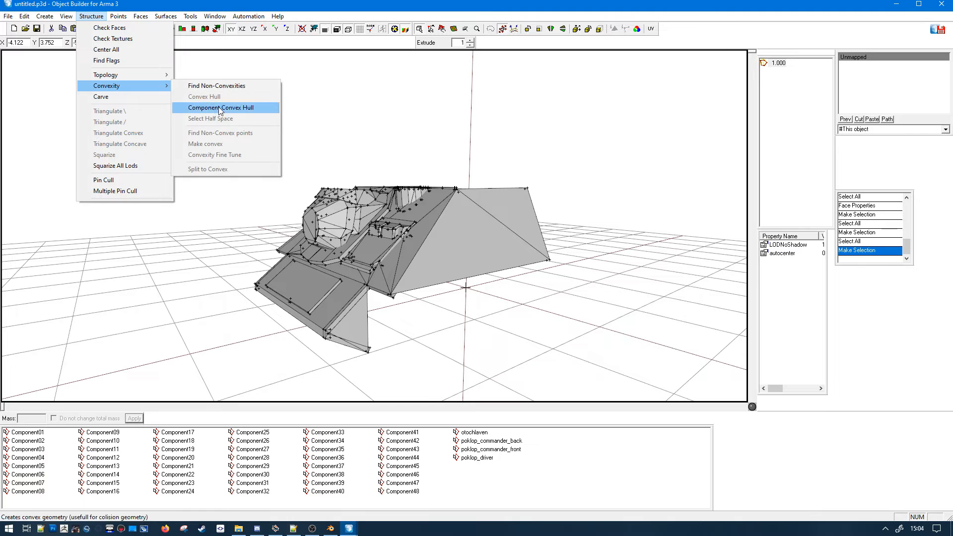
{"action": "left_click", "coordinate": [303, 199]}
{"action": "left_click_drag", "start_coordinate": [197, 135], "coordinate": [577, 374]}
{"action": "key", "text": "e"}
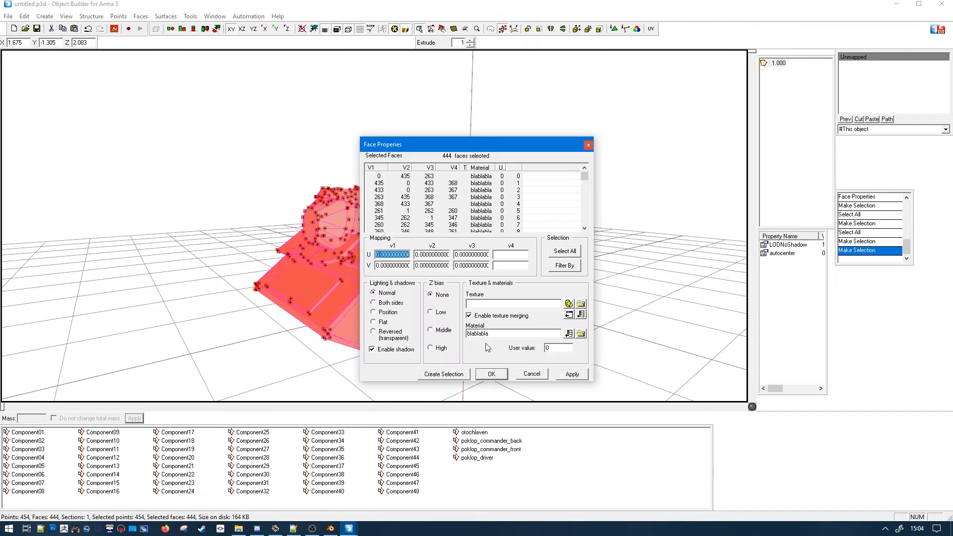
{"action": "key", "text": "Escape"}
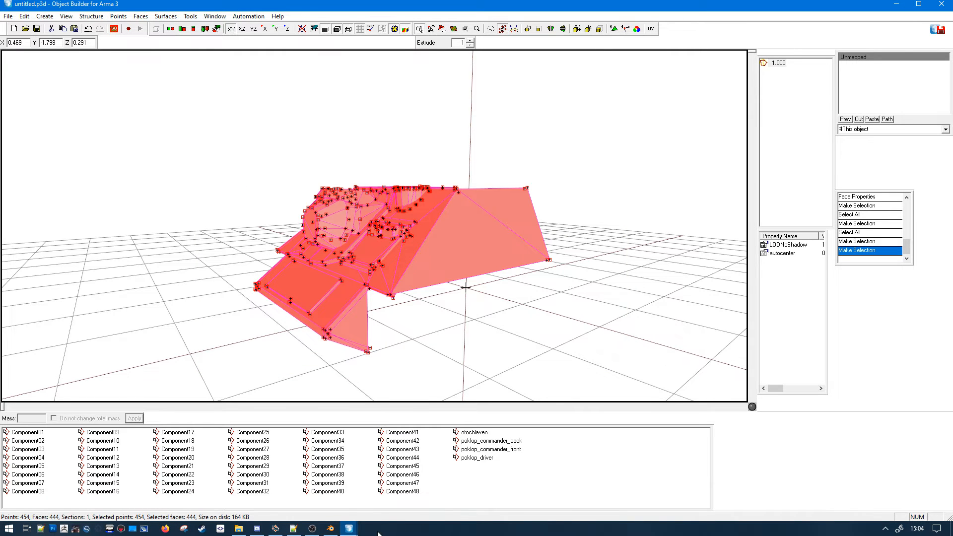
- Switch to IF_SU85.p3d, paste the copied armour into Fire Geometry, and regenerate the component selections with Find Components
{"action": "mouse_move", "coordinate": [349, 528]}
{"action": "left_click", "coordinate": [403, 484]}
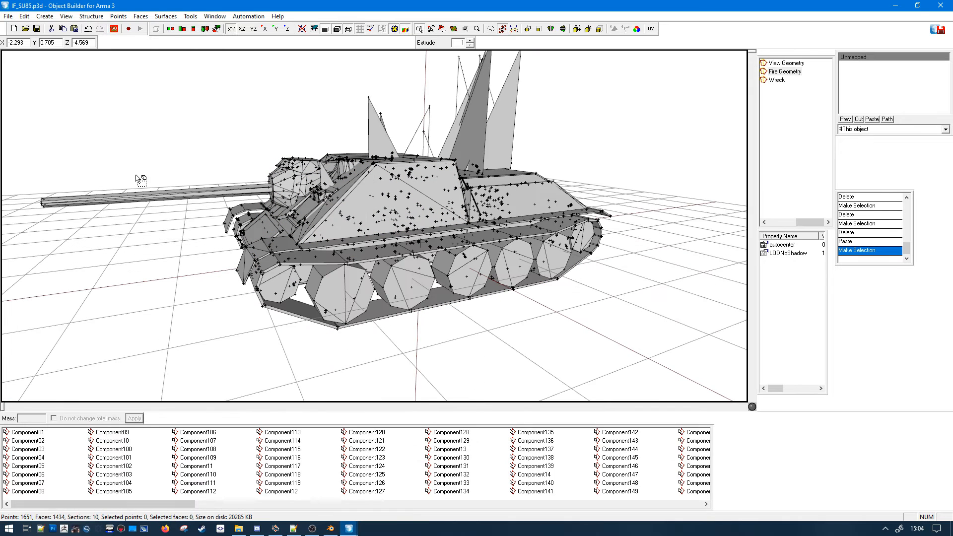
{"action": "left_click", "coordinate": [91, 16]}
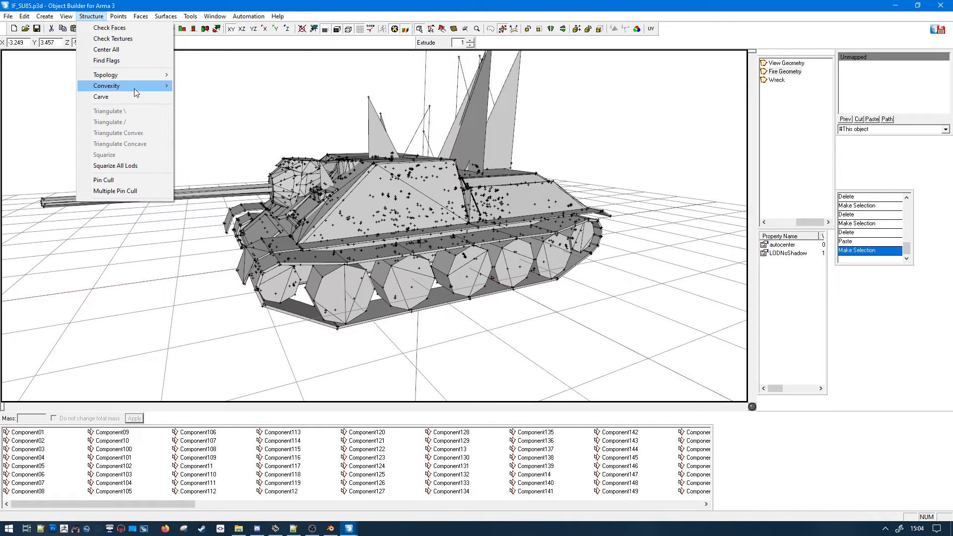
{"action": "mouse_move", "coordinate": [134, 89]}
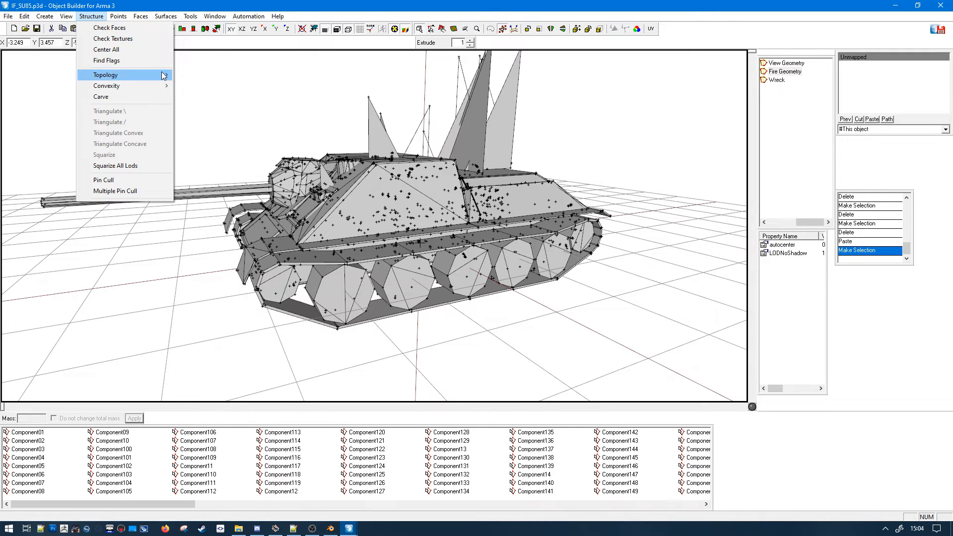
{"action": "mouse_move", "coordinate": [163, 75]}
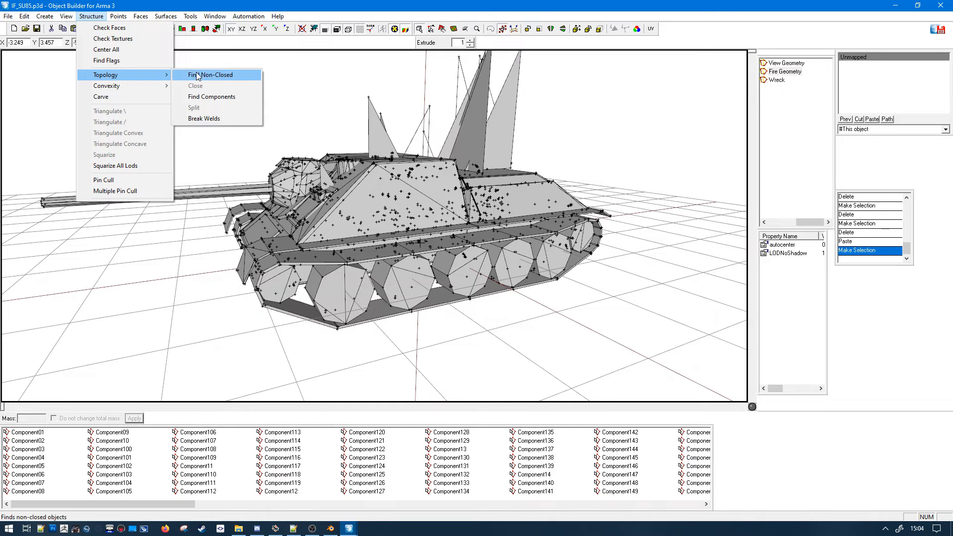
{"action": "left_click", "coordinate": [221, 97]}
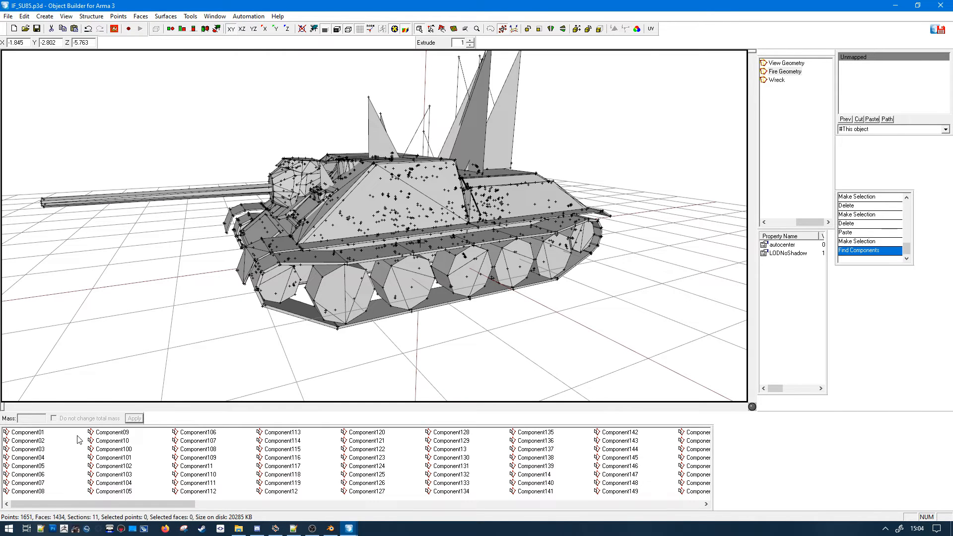
- Go through the component selections from Component01 to Component112 and examine which geometry each one contains
{"action": "left_click", "coordinate": [30, 435]}
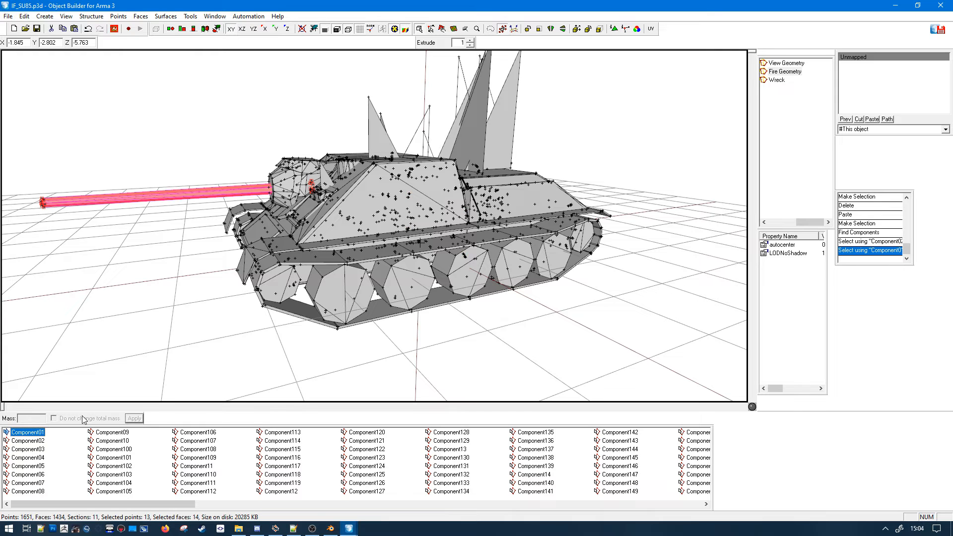
{"action": "key", "text": "Down"}
{"action": "key", "text": "Down"}
{"action": "key", "text": "Down"}
{"action": "key", "text": "Down"}
{"action": "key", "text": "Down"}
{"action": "key", "text": "Down"}
{"action": "key", "text": "Down"}
{"action": "key", "text": "Down"}
{"action": "key", "text": "Down"}
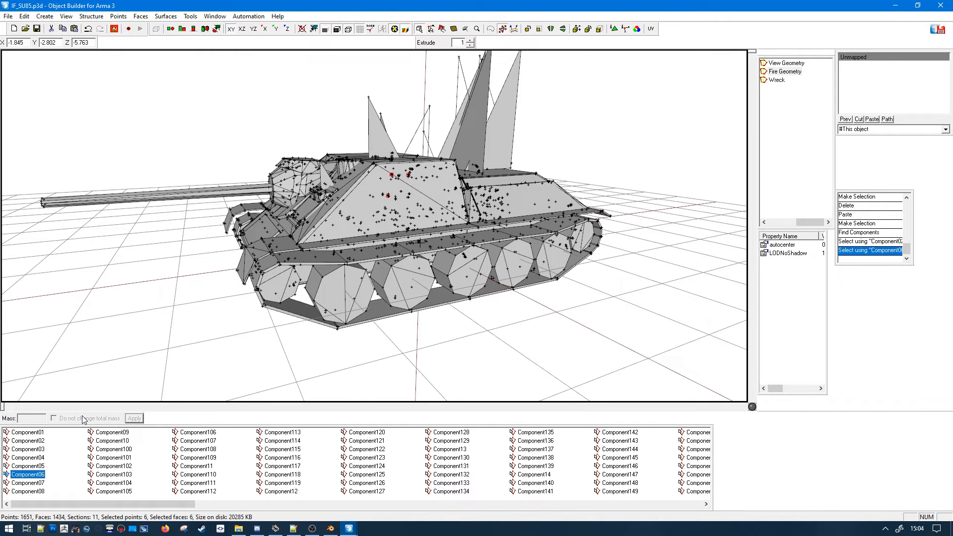
{"action": "key", "text": "Down"}
{"action": "key", "text": "Down"}
{"action": "key", "text": "Down"}
{"action": "key", "text": "Down"}
{"action": "key", "text": "Down"}
{"action": "key", "text": "Down"}
{"action": "key", "text": "Down"}
{"action": "key", "text": "Down"}
{"action": "key", "text": "Down"}
{"action": "key", "text": "Down"}
{"action": "key", "text": "Down"}
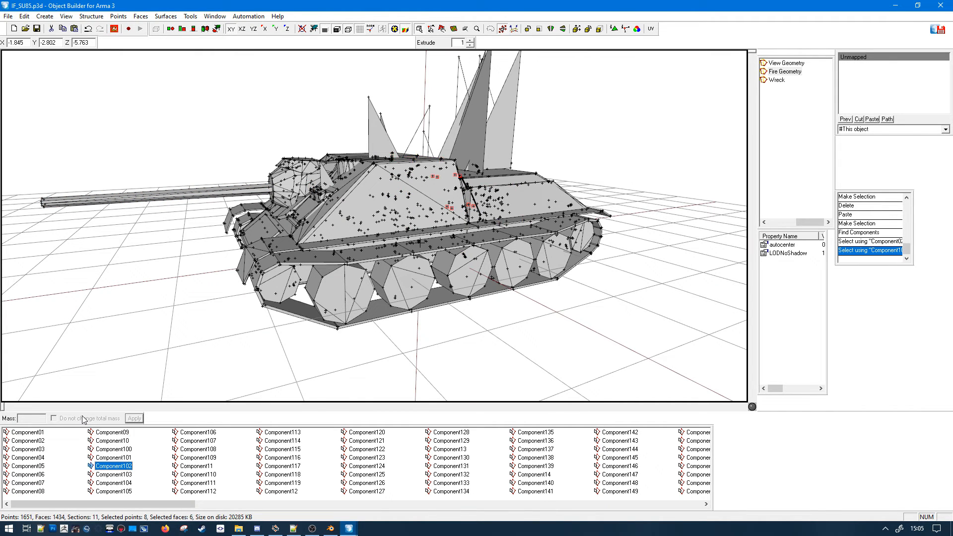
{"action": "key", "text": "Down"}
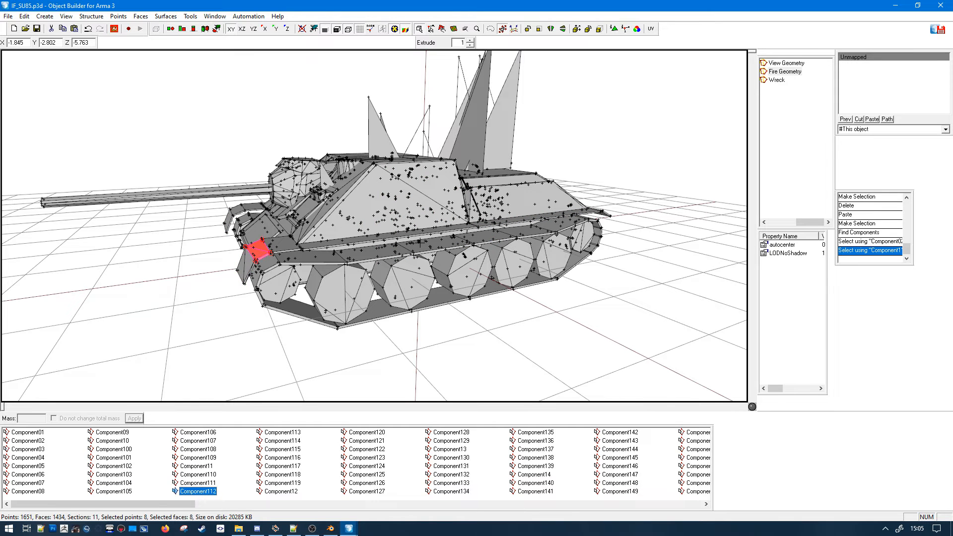
- Select all Fire Geometry faces, review their assigned materials in the face properties, and clear the selection
{"action": "key", "text": "ctrl+a"}
{"action": "key", "text": "e"}
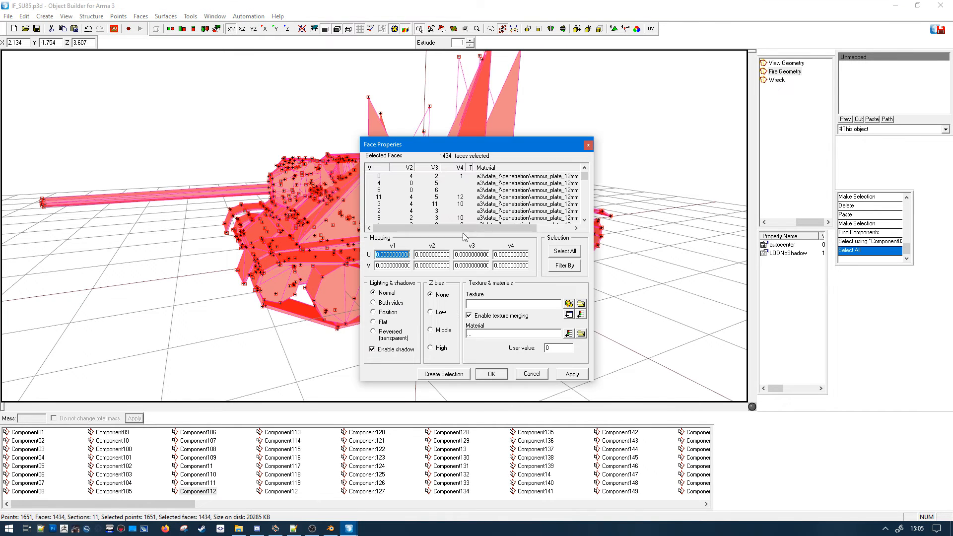
{"action": "mouse_move", "coordinate": [584, 176]}
{"action": "left_mouse_down"}
{"action": "mouse_move", "coordinate": [586, 209]}
{"action": "mouse_move", "coordinate": [587, 174]}
{"action": "left_mouse_up"}
{"action": "left_click", "coordinate": [589, 144]}
{"action": "left_click", "coordinate": [591, 152]}
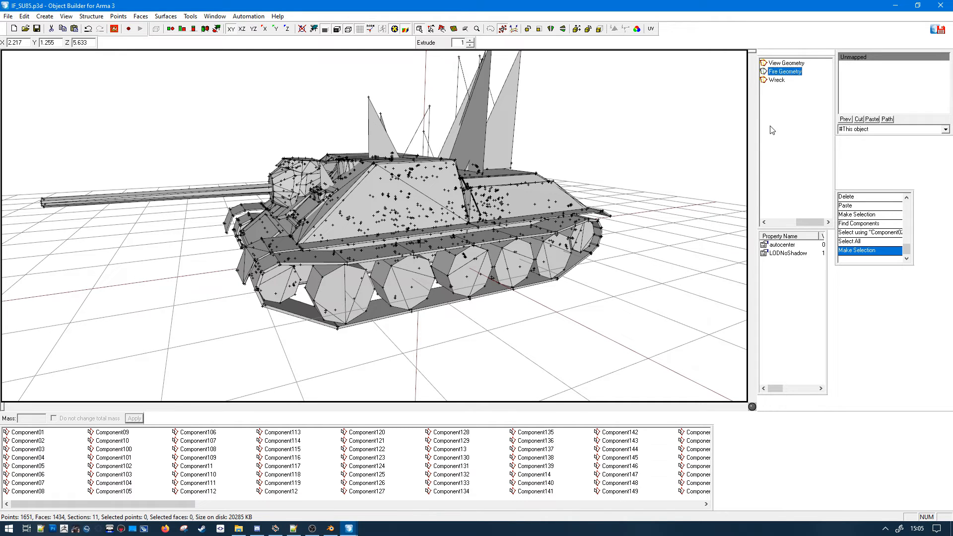
{"action": "scroll", "coordinate": [787, 119], "scroll_direction": "up", "scroll_amount": 6}
{"action": "scroll", "coordinate": [796, 108], "scroll_direction": "down", "scroll_amount": 6}
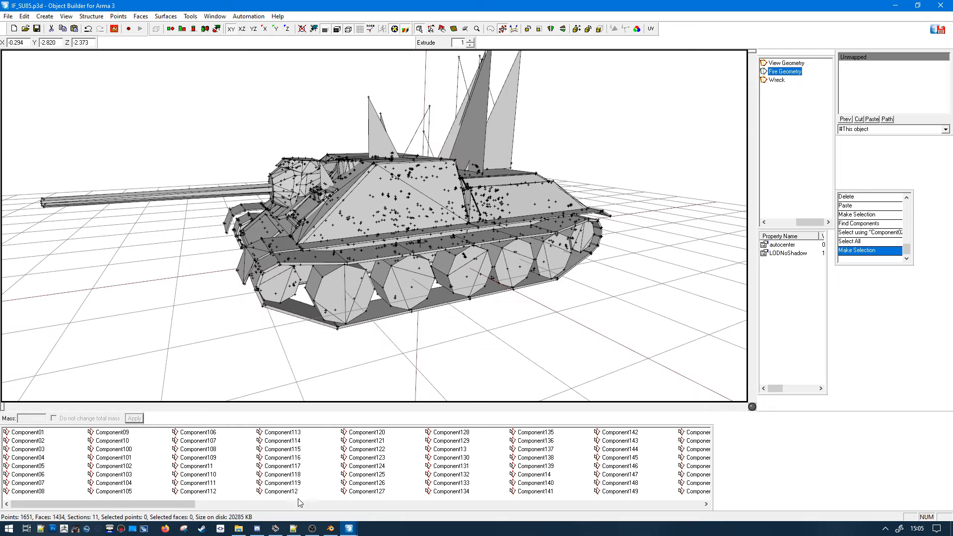
- Switch briefly to untitled.p3d, return to IF_SU85.p3d, and undo the recent edits back to before the armour was pasted into Fire Geometry
{"action": "mouse_move", "coordinate": [349, 528]}
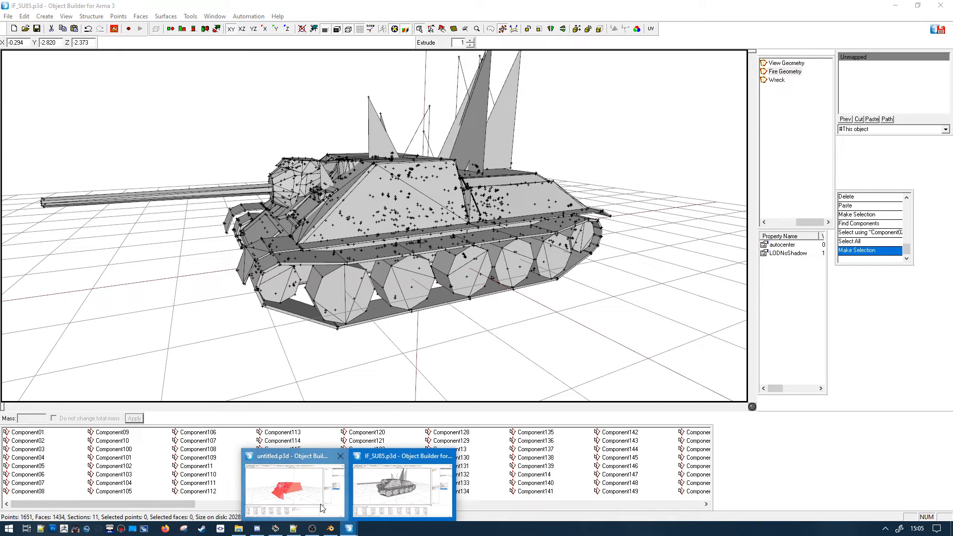
{"action": "left_click", "coordinate": [310, 499]}
{"action": "left_click", "coordinate": [356, 531]}
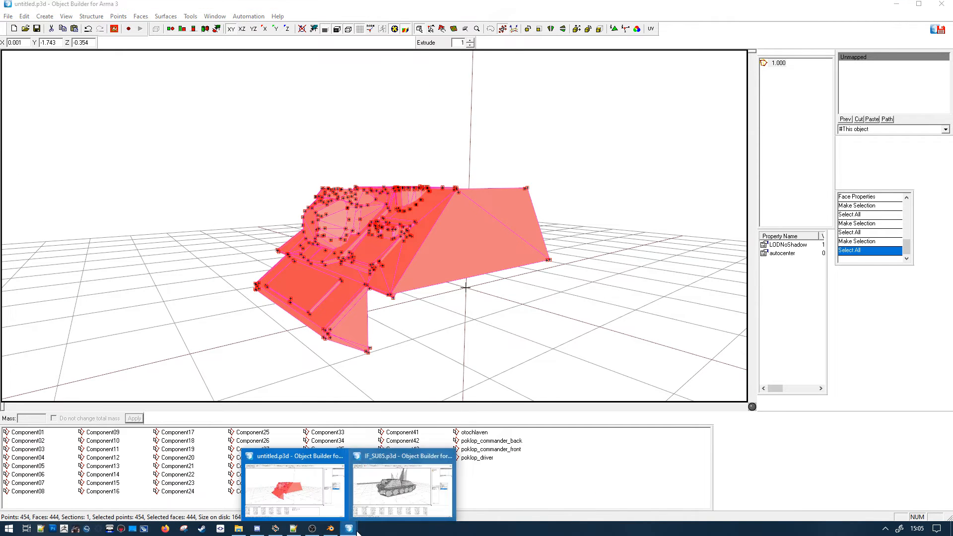
{"action": "left_click", "coordinate": [404, 489]}
{"action": "key", "text": "ctrl+z"}
{"action": "key", "text": "ctrl+z"}
{"action": "key", "text": "ctrl+z"}
{"action": "key", "text": "ctrl+z"}
{"action": "key", "text": "ctrl+z"}
{"action": "key", "text": "ctrl+z"}
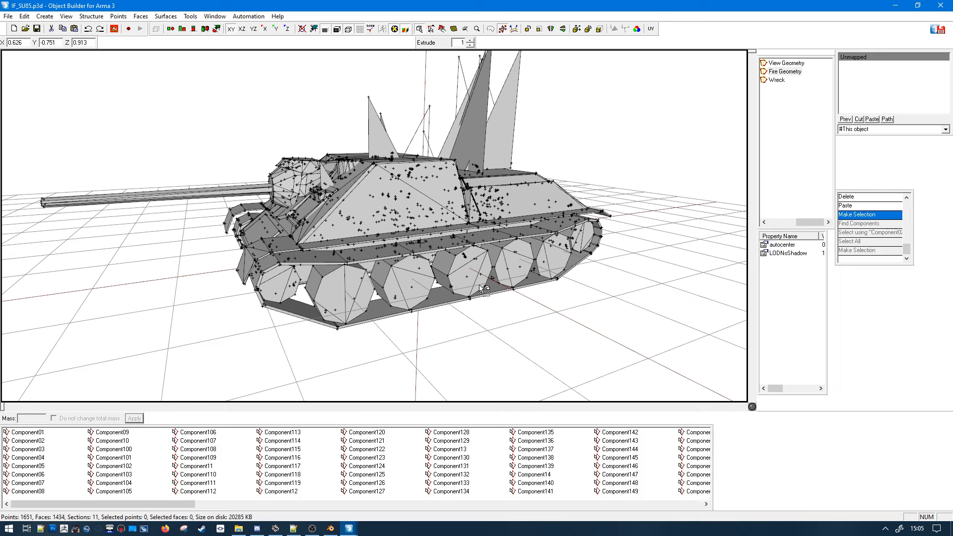
- Create a new 6.000 LOD in IF_SU85.p3d, paste the copied armour into it, and clear the selection
{"action": "right_click", "coordinate": [795, 123]}
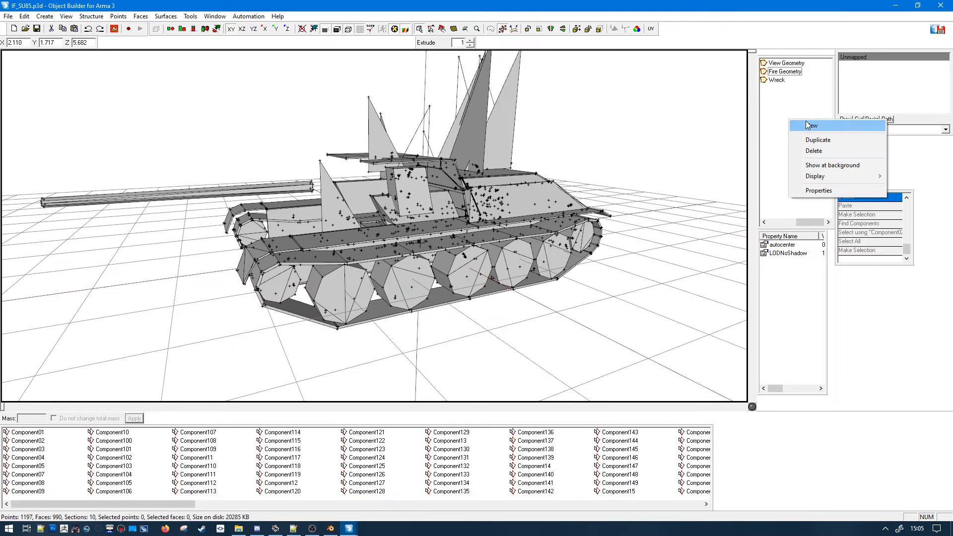
{"action": "left_click", "coordinate": [805, 125]}
{"action": "key", "text": "ctrl+v"}
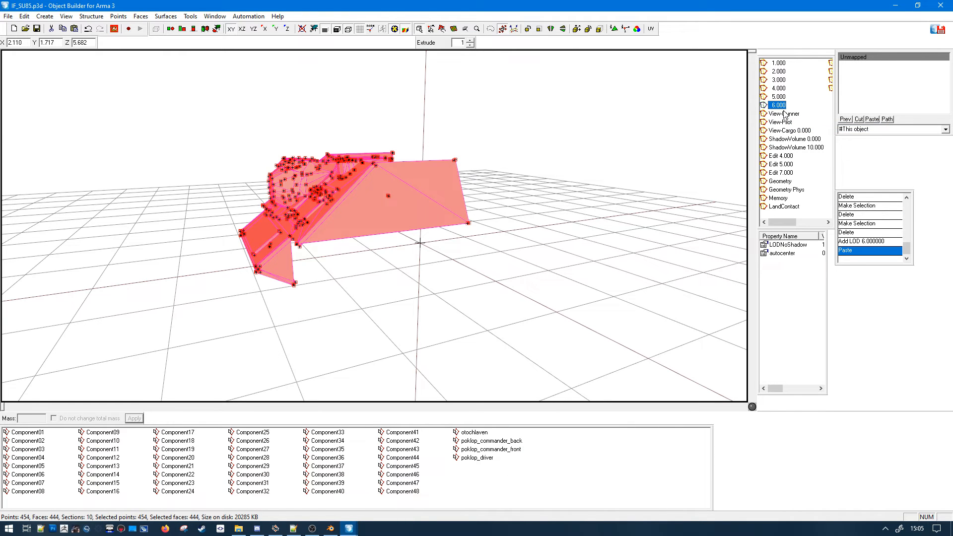
{"action": "left_click", "coordinate": [648, 151]}
{"action": "right_click_drag", "start_coordinate": [391, 249], "coordinate": [538, 250]}
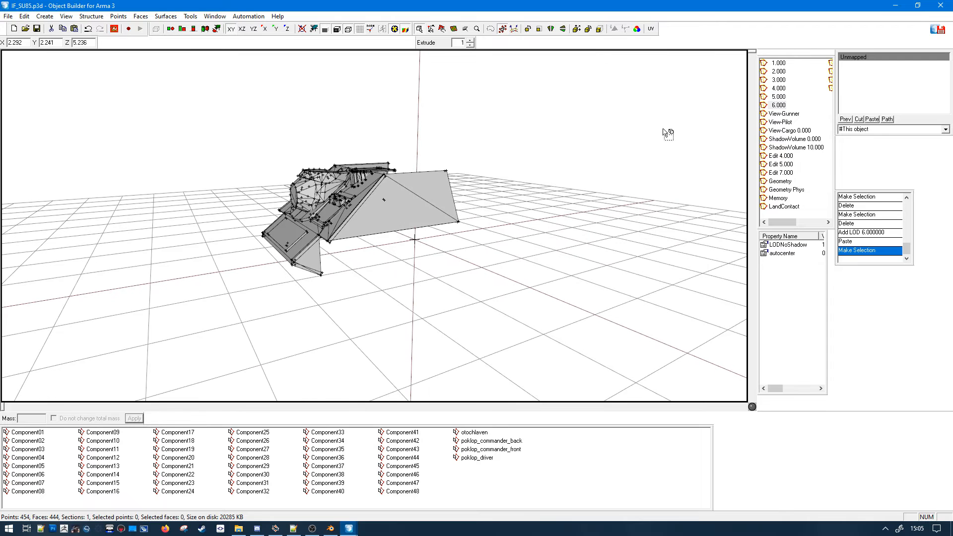
- Select all the armour in the 6.000 LOD and cut it
{"action": "key", "text": "ctrl+a"}
{"action": "key", "text": "ctrl+x"}
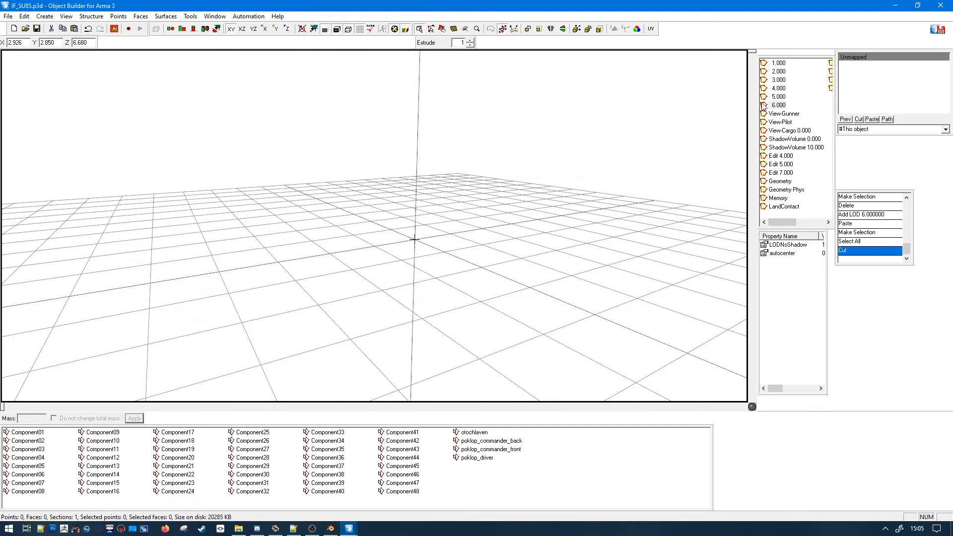
- Try deleting the emptied 6.000 LOD, undo each removal, and open the neighbouring numbered LODs for comparison
{"action": "right_click", "coordinate": [778, 105]}
{"action": "left_click", "coordinate": [794, 139]}
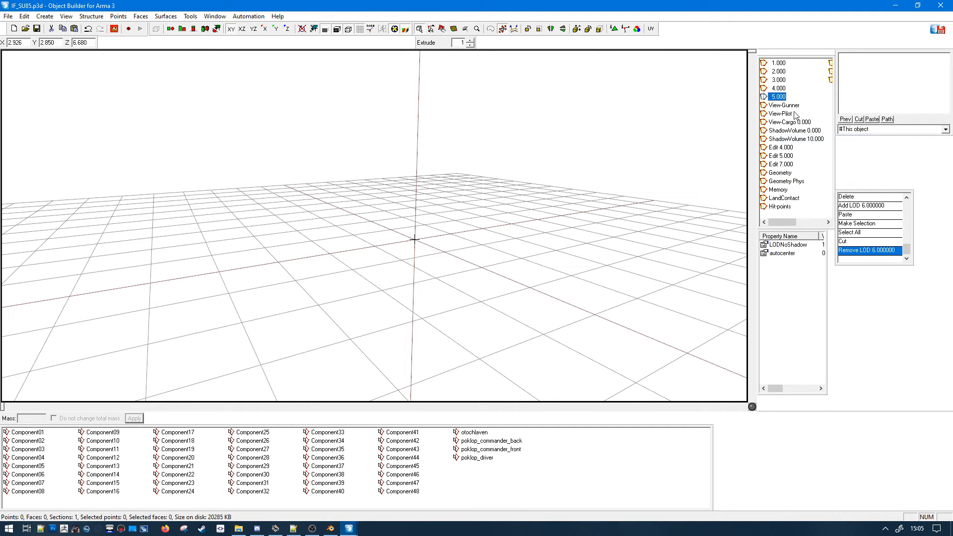
{"action": "key", "text": "ctrl+z"}
{"action": "double_click", "coordinate": [779, 88]}
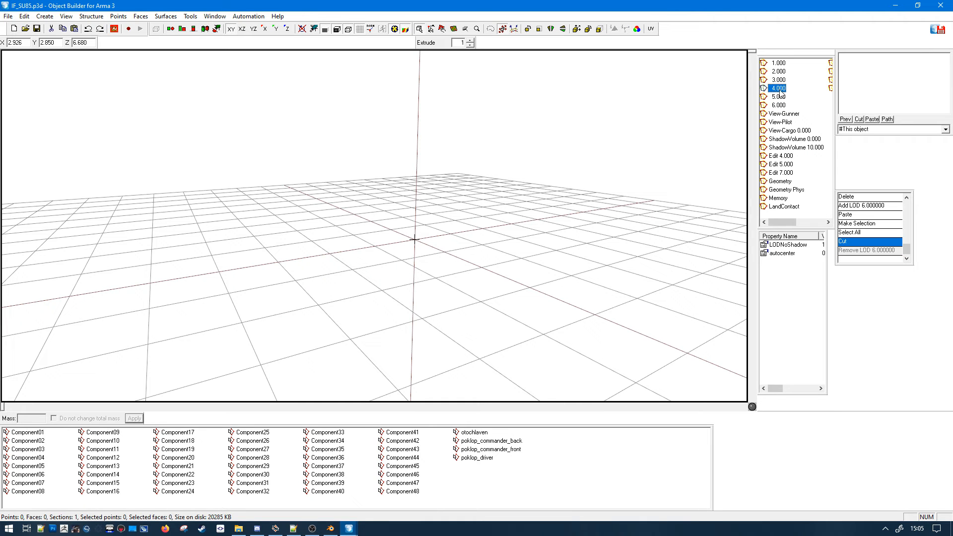
{"action": "double_click", "coordinate": [780, 104]}
{"action": "double_click", "coordinate": [779, 96]}
{"action": "double_click", "coordinate": [779, 105]}
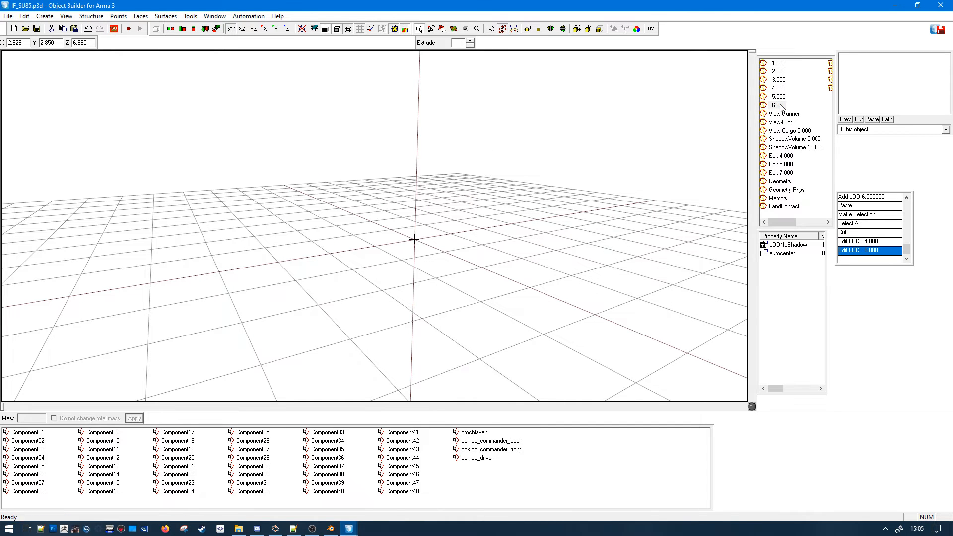
{"action": "right_click", "coordinate": [776, 106]}
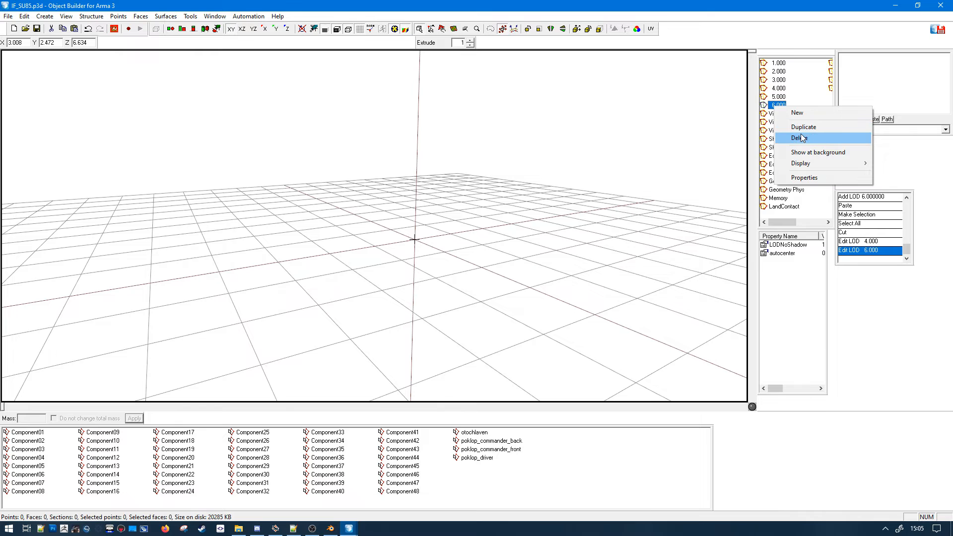
{"action": "left_click", "coordinate": [795, 136]}
{"action": "key", "text": "ctrl+z"}
- Change the empty 6.000 LOD into Edit 6.000 through its properties
{"action": "right_click", "coordinate": [781, 106]}
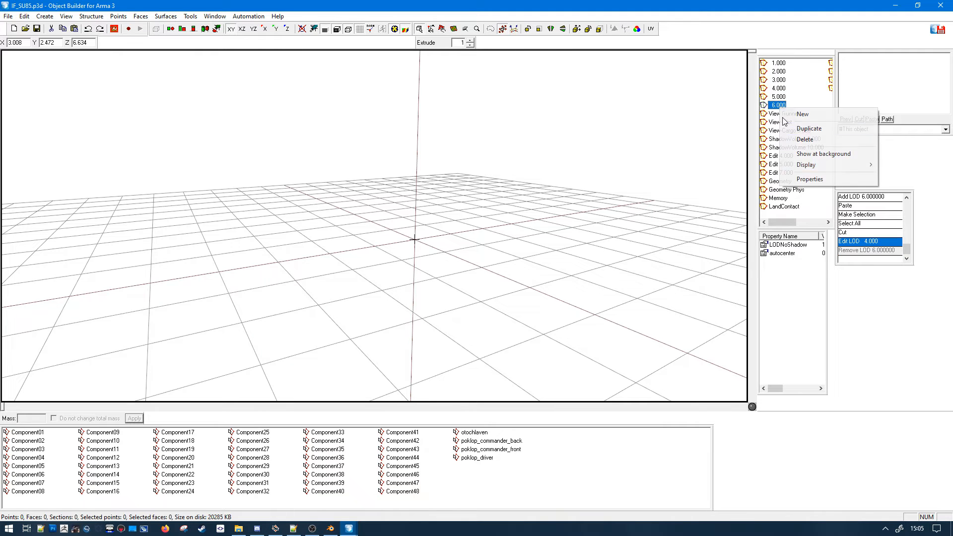
{"action": "left_click", "coordinate": [800, 178]}
{"action": "double_click", "coordinate": [769, 92]}
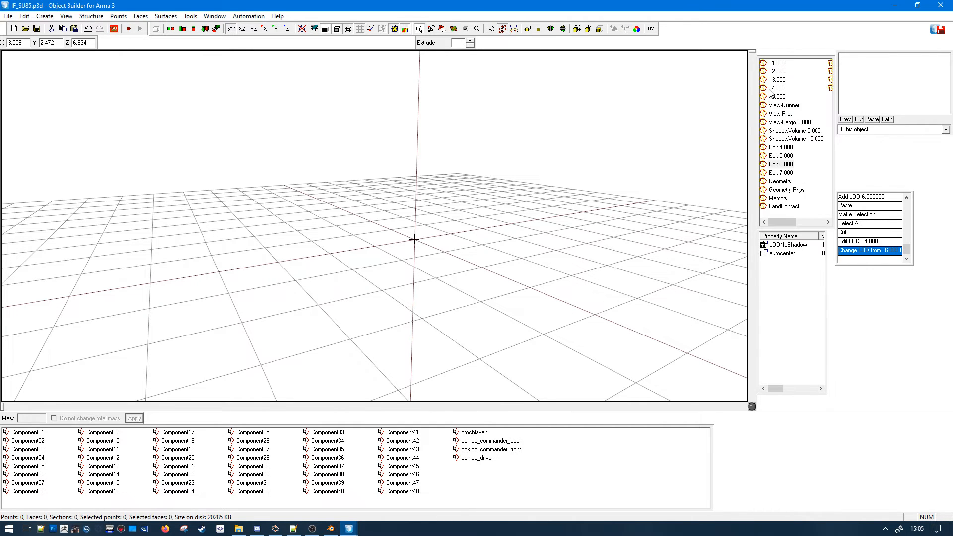
- Check the contents of the other Edit LODs and delete the empty Edit 6.000 LOD
{"action": "right_click", "coordinate": [781, 156]}
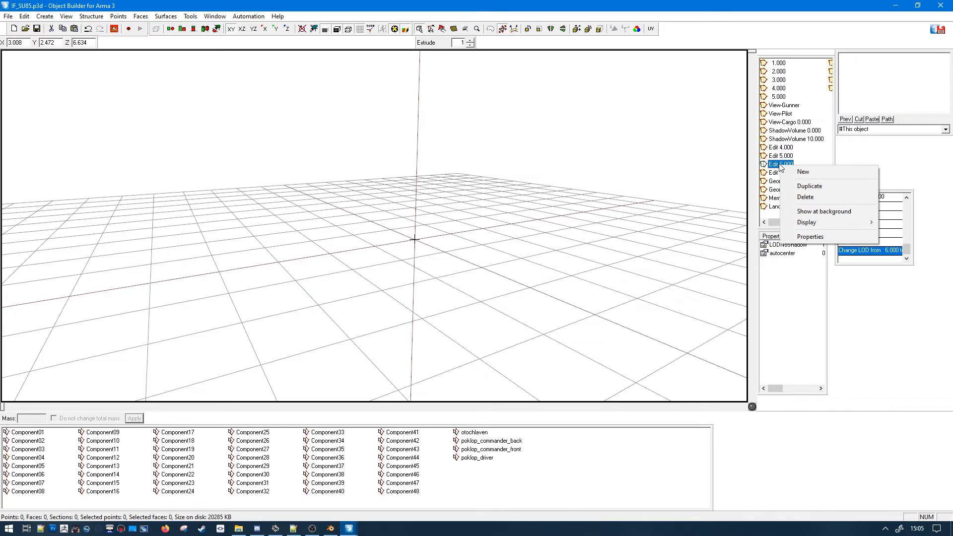
{"action": "left_click", "coordinate": [781, 157]}
{"action": "double_click", "coordinate": [780, 149]}
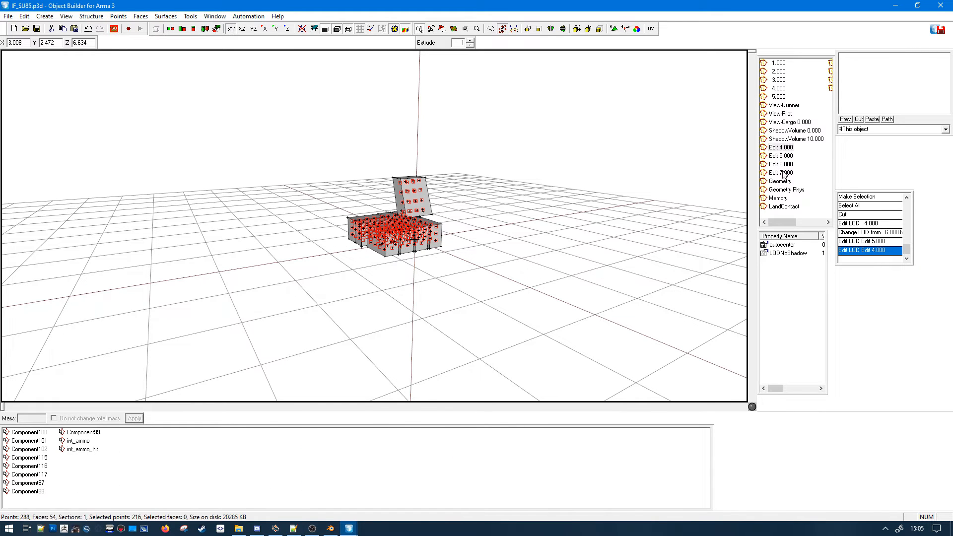
{"action": "double_click", "coordinate": [783, 174]}
{"action": "left_click", "coordinate": [784, 166]}
{"action": "double_click", "coordinate": [784, 165]}
{"action": "right_click", "coordinate": [784, 165]}
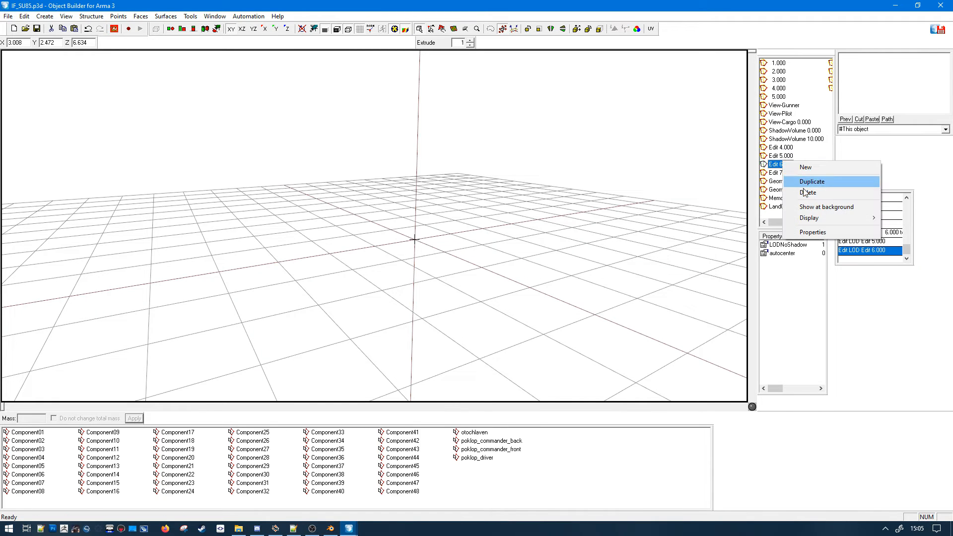
{"action": "left_click", "coordinate": [807, 191]}
- Open the Fire Geometry LOD, paste the cut armour into it, and clear the selection
{"action": "scroll", "coordinate": [783, 94], "scroll_direction": "up", "scroll_amount": 3}
{"action": "scroll", "coordinate": [782, 99], "scroll_direction": "down", "scroll_amount": 3}
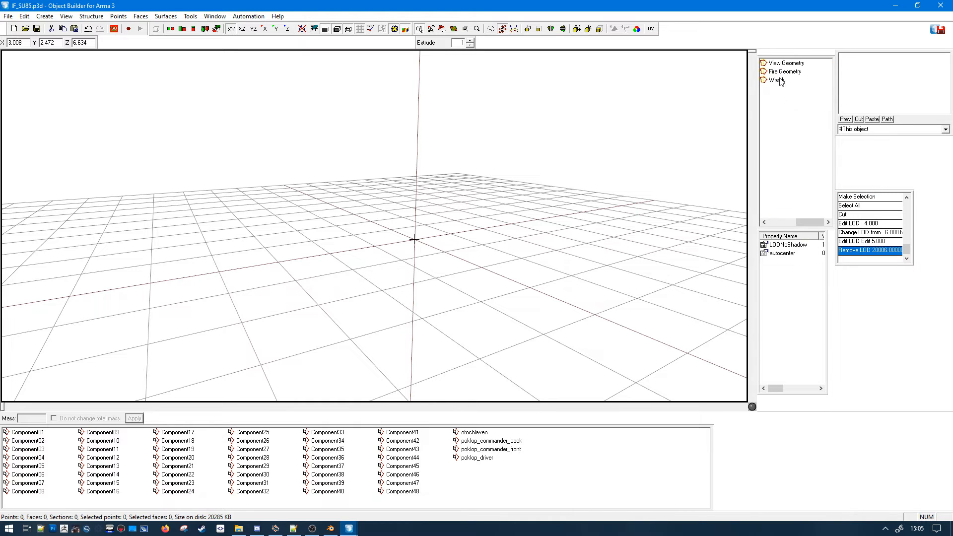
{"action": "double_click", "coordinate": [783, 72]}
{"action": "key", "text": "ctrl+v"}
{"action": "left_click", "coordinate": [595, 157]}
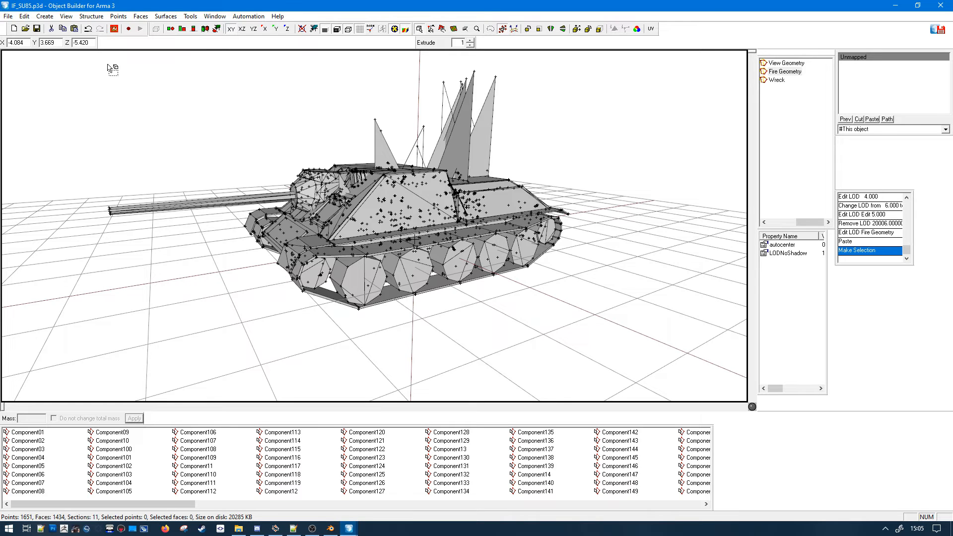
- Look through the convexity commands and select the front superstructure's side armour plate as a test
{"action": "left_click", "coordinate": [91, 16]}
{"action": "mouse_move", "coordinate": [141, 91]}
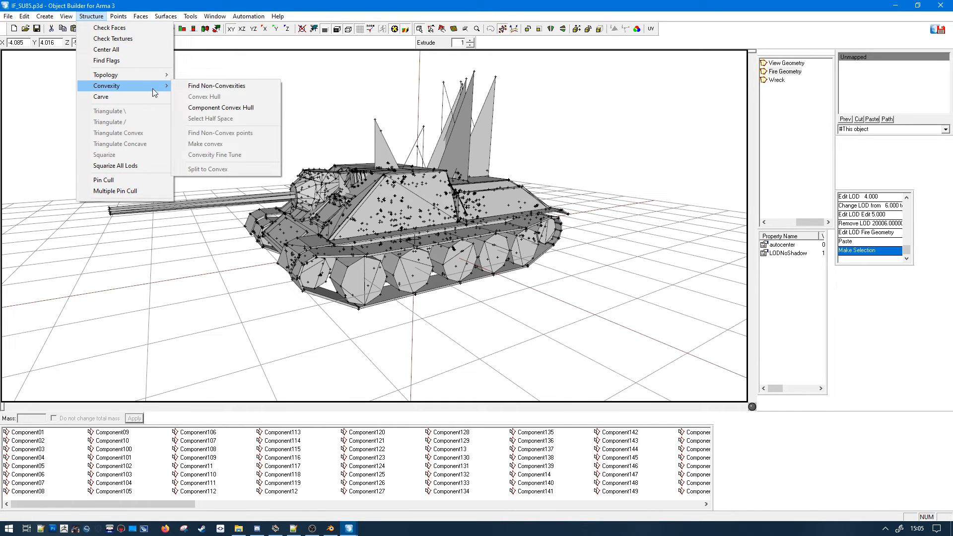
{"action": "left_click", "coordinate": [199, 108]}
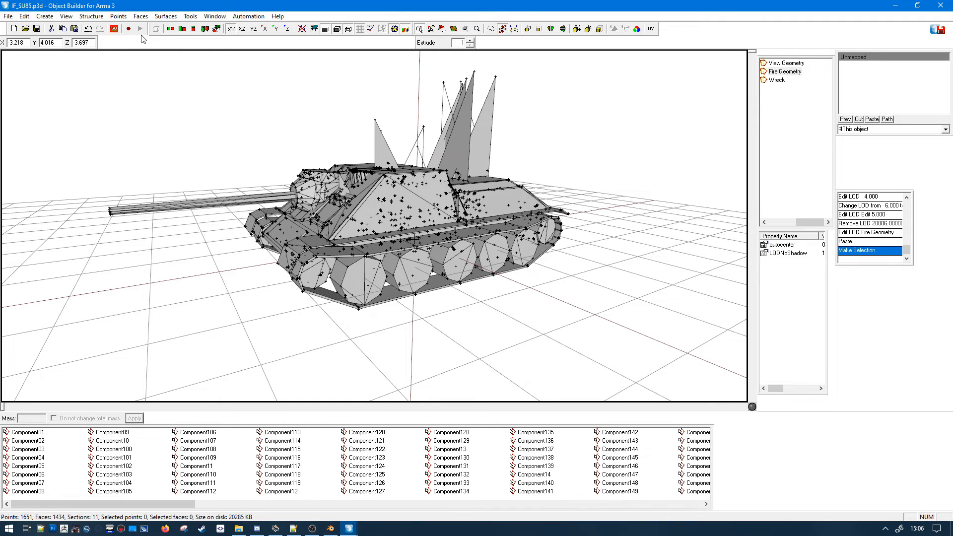
{"action": "left_click", "coordinate": [441, 30]}
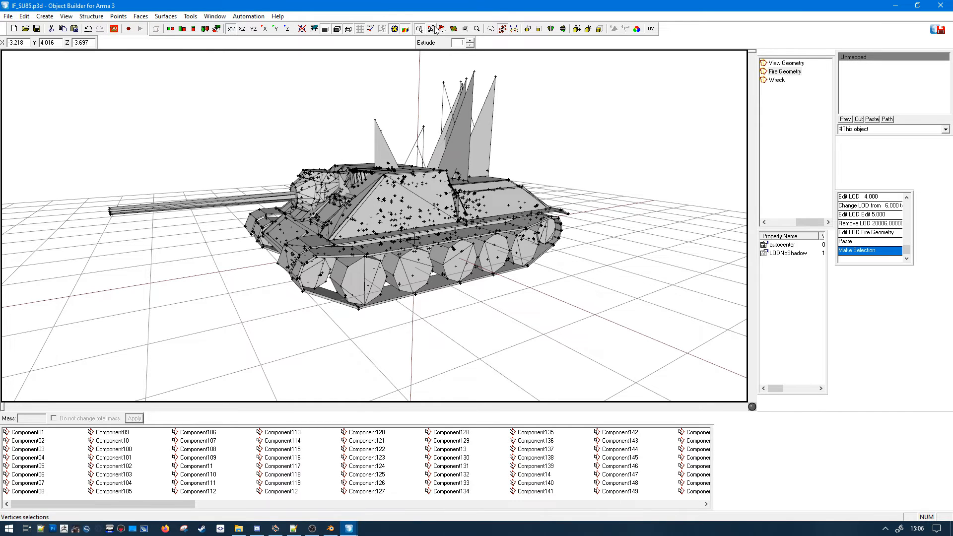
{"action": "left_click", "coordinate": [419, 199]}
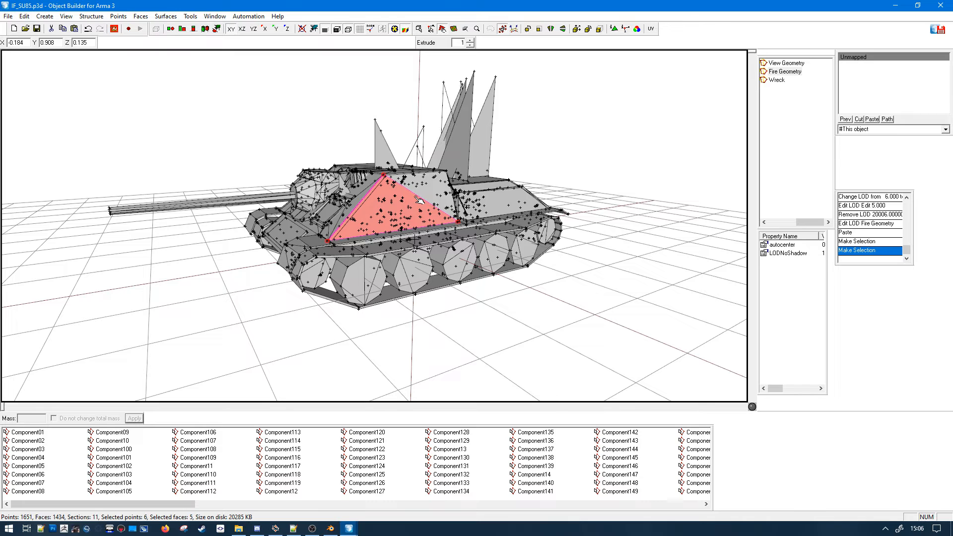
{"action": "key", "text": "e"}
{"action": "key", "text": "Escape"}
- Regenerate the Fire Geometry component selections with Find Components and clear the plate selection
{"action": "left_click", "coordinate": [91, 16]}
{"action": "mouse_move", "coordinate": [128, 75]}
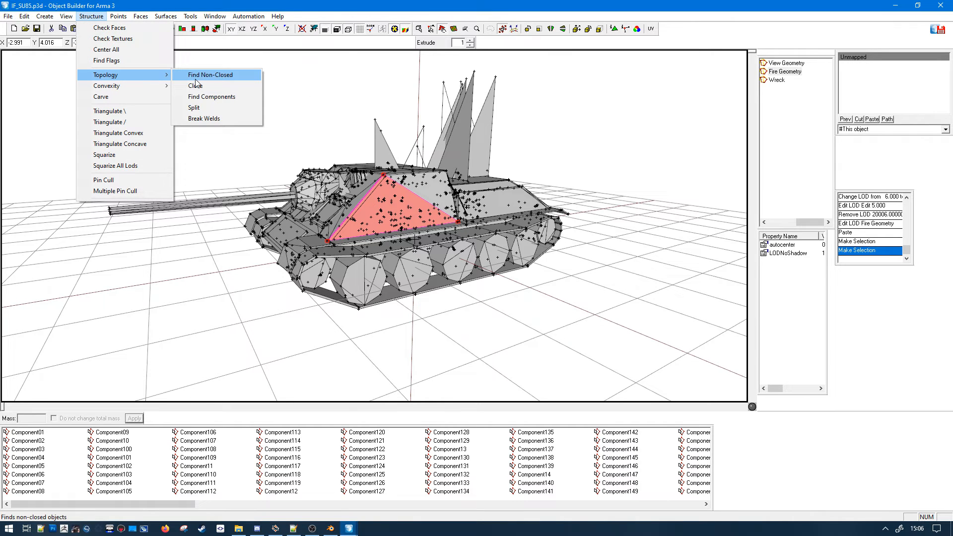
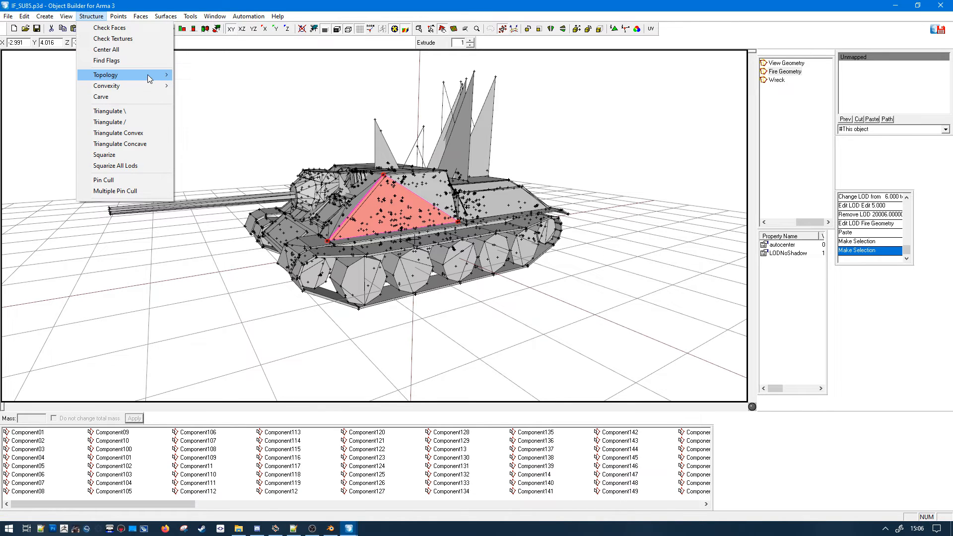
{"action": "left_click", "coordinate": [248, 96]}
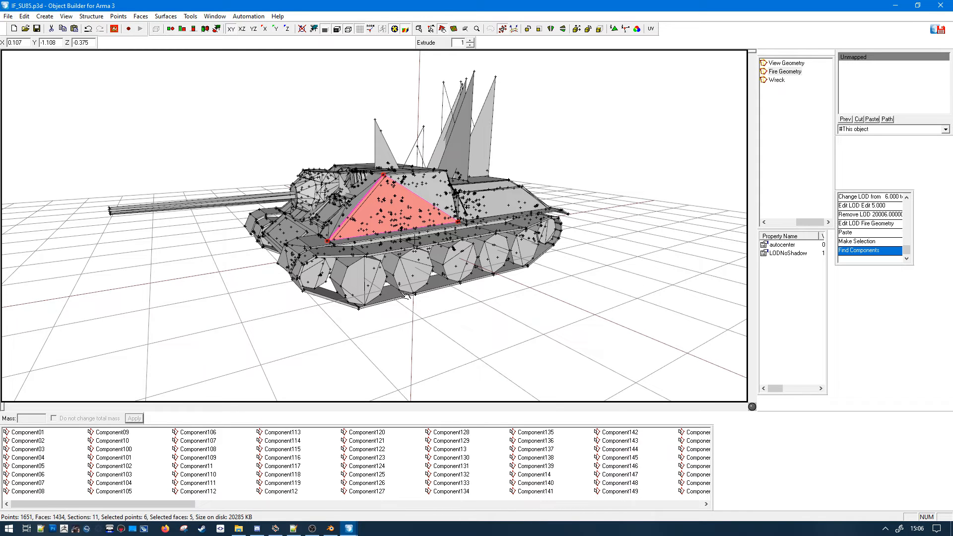
{"action": "middle_click_drag", "start_coordinate": [352, 240], "coordinate": [347, 239]}
{"action": "left_click", "coordinate": [269, 132]}
- Select all the proxy selections, from the first Cargo proxy to the if_su85 wheel proxies, and delete their geometry from Fire Geometry
{"action": "left_click", "coordinate": [91, 16]}
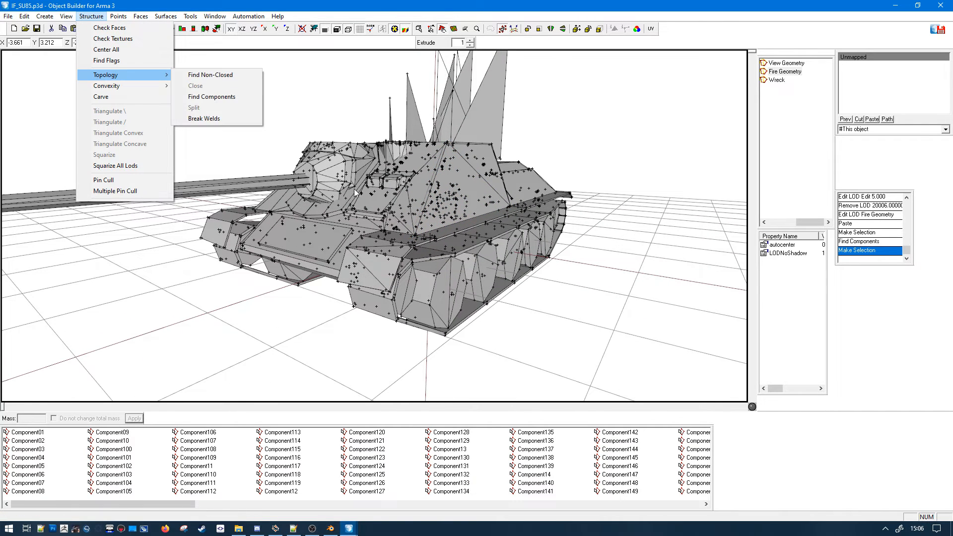
{"action": "left_click", "coordinate": [585, 478]}
{"action": "scroll", "coordinate": [586, 477], "scroll_direction": "down", "scroll_amount": 5}
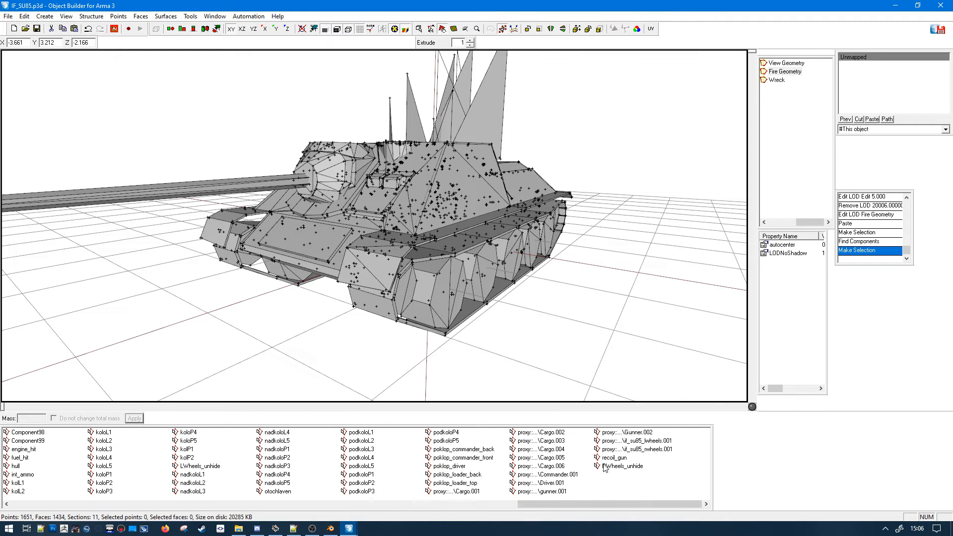
{"action": "left_click", "coordinate": [609, 450]}
{"action": "left_click", "coordinate": [457, 492], "text": "shift"}
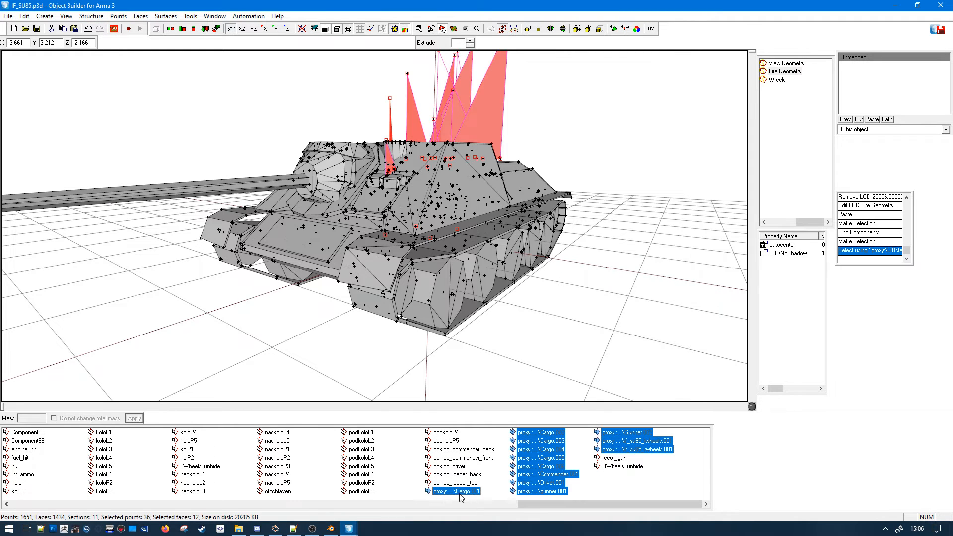
{"action": "key", "text": "Delete"}
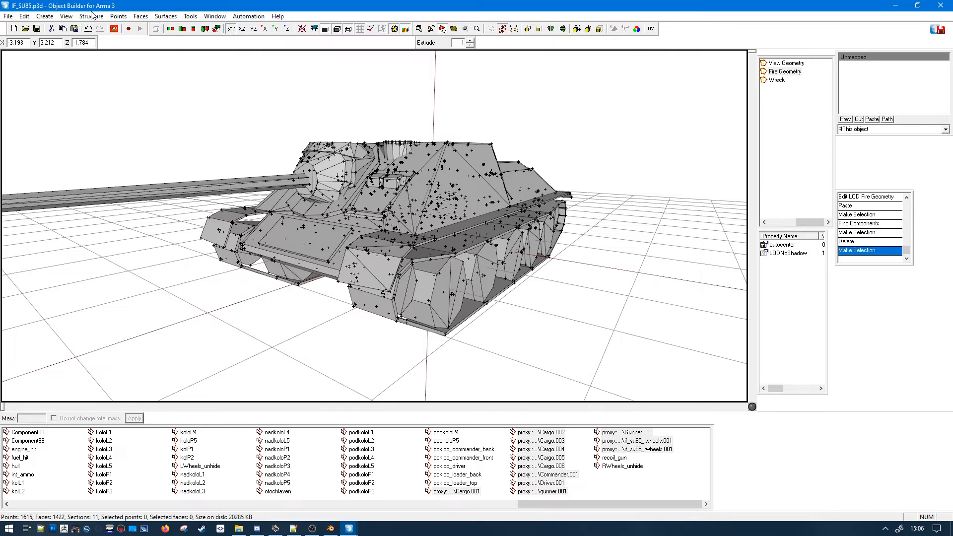
- Run Find Non-Closed on Fire Geometry and examine the tank's front and side for open geometry
{"action": "left_click", "coordinate": [92, 15]}
{"action": "mouse_move", "coordinate": [144, 75]}
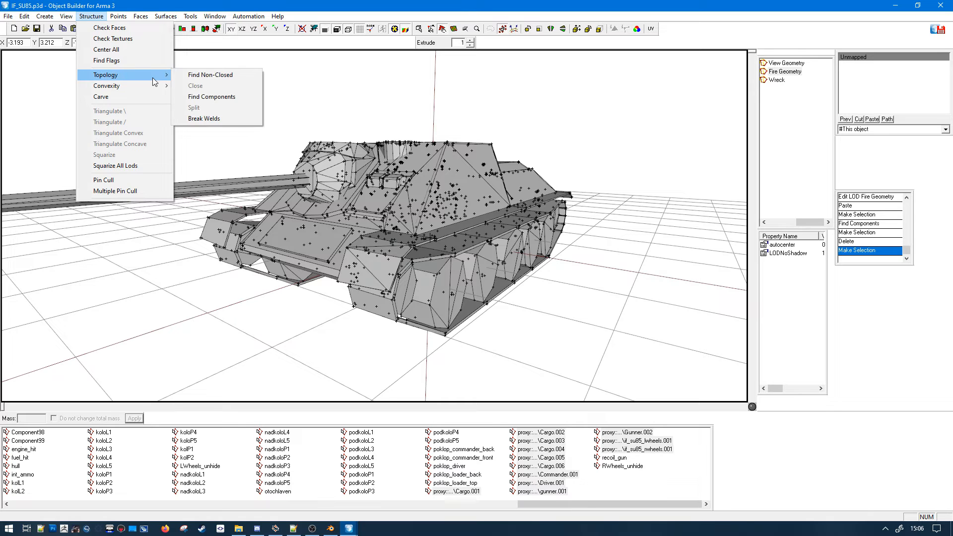
{"action": "left_click", "coordinate": [211, 75]}
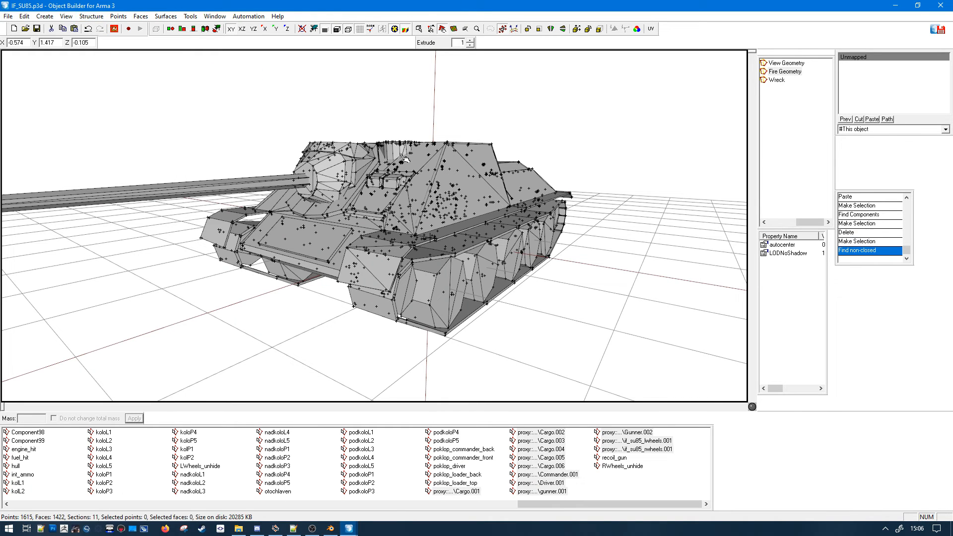
{"action": "scroll", "coordinate": [579, 165], "scroll_direction": "down", "scroll_amount": 3}
{"action": "middle_click_drag", "start_coordinate": [579, 165], "coordinate": [579, 165]}
{"action": "scroll", "coordinate": [558, 164], "scroll_direction": "up", "scroll_amount": 6}
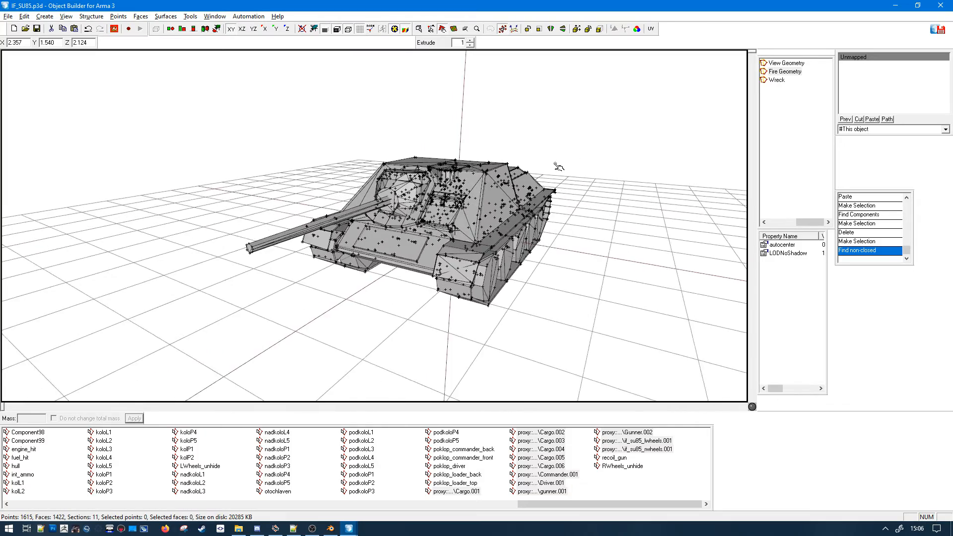
{"action": "scroll", "coordinate": [521, 177], "scroll_direction": "down", "scroll_amount": 3}
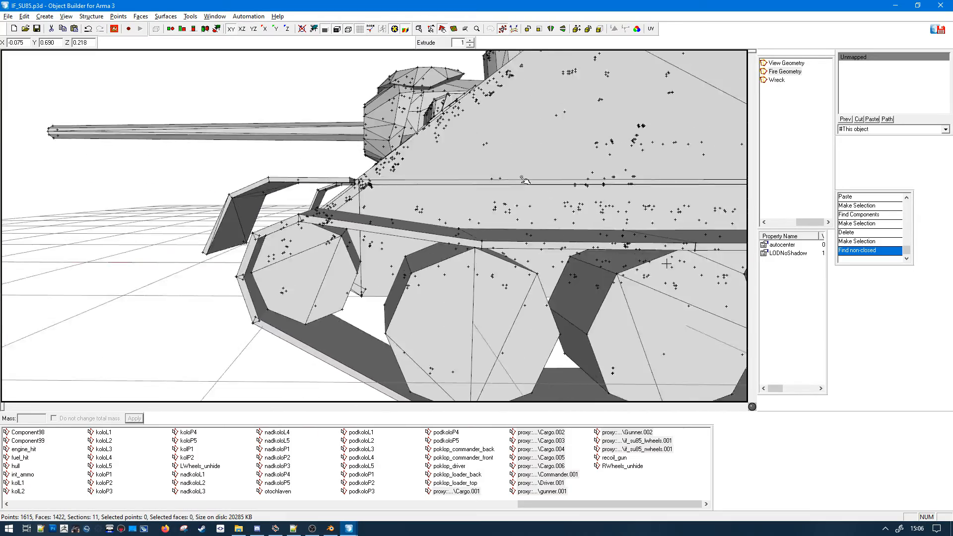
- Select the sloped rear hull plate, try moving it away from the hull, and undo the move
{"action": "scroll", "coordinate": [522, 177], "scroll_direction": "up", "scroll_amount": 4}
{"action": "mouse_move", "coordinate": [522, 178]}
{"action": "middle_mouse_down"}
{"action": "mouse_move", "coordinate": [423, 204]}
{"action": "mouse_move", "coordinate": [484, 252]}
{"action": "mouse_move", "coordinate": [471, 248]}
{"action": "middle_mouse_up"}
{"action": "scroll", "coordinate": [522, 178], "scroll_direction": "down", "scroll_amount": 5}
{"action": "scroll", "coordinate": [530, 179], "scroll_direction": "up", "scroll_amount": 8}
{"action": "left_click", "coordinate": [468, 212]}
{"action": "mouse_move", "coordinate": [472, 248]}
{"action": "right_mouse_down"}
{"action": "mouse_move", "coordinate": [496, 227]}
{"action": "mouse_move", "coordinate": [503, 198]}
{"action": "right_mouse_up"}
{"action": "middle_click_drag", "start_coordinate": [503, 218], "coordinate": [562, 197]}
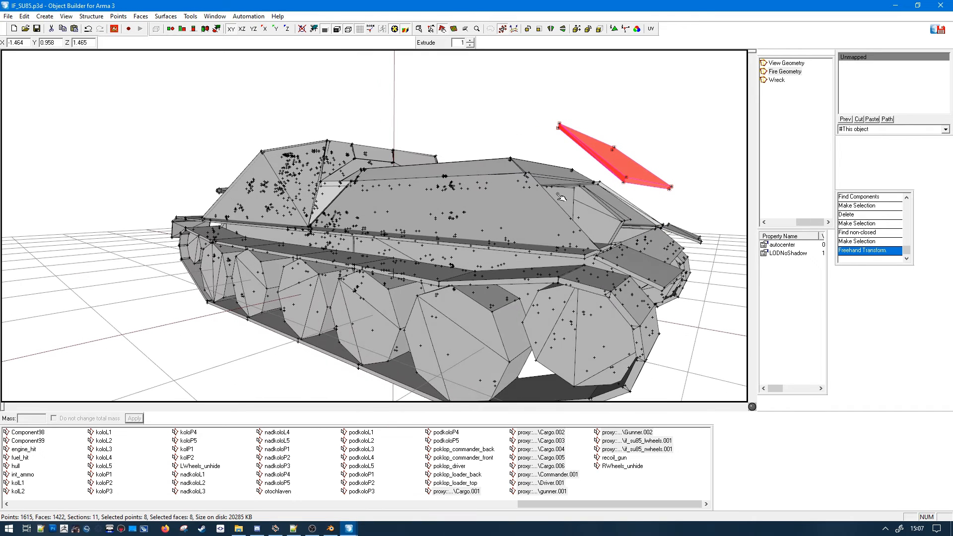
{"action": "key", "text": "ctrl+z"}
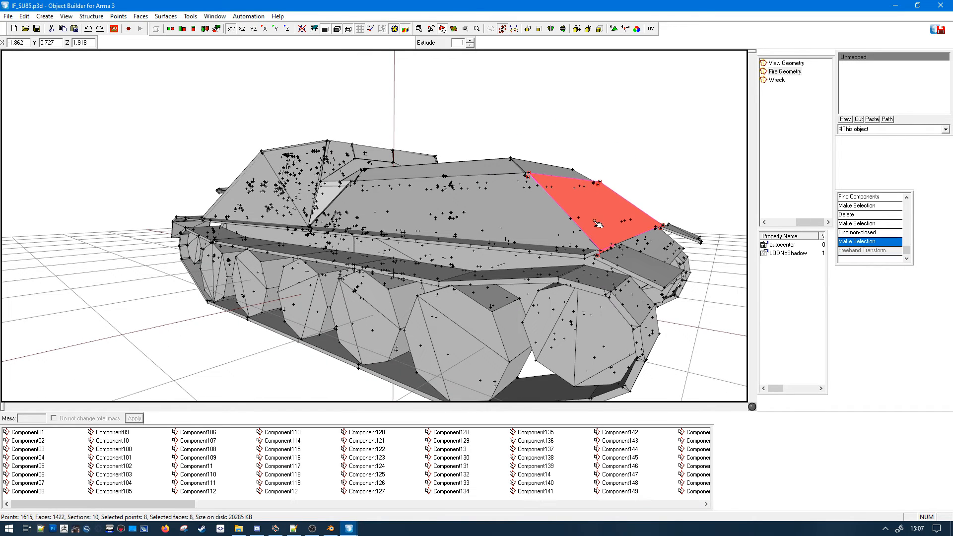
- Switch to Blender and save the current scene as su85.blend in the Tanks_m folder
{"action": "left_click", "coordinate": [467, 239]}
{"action": "left_click", "coordinate": [334, 528]}
{"action": "middle_click_drag", "start_coordinate": [446, 228], "coordinate": [546, 211]}
{"action": "scroll", "coordinate": [546, 211], "scroll_direction": "down", "scroll_amount": 3}
{"action": "left_click", "coordinate": [73, 19]}
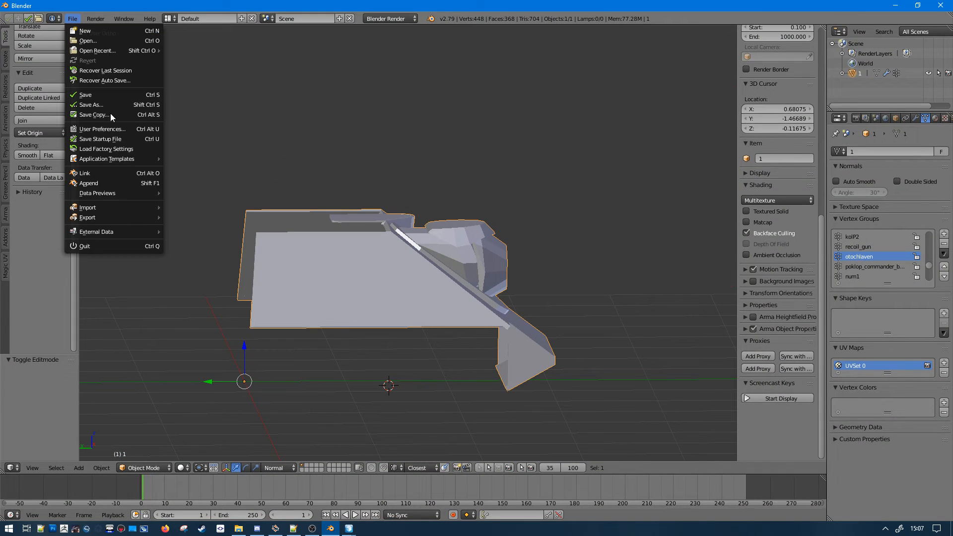
{"action": "mouse_move", "coordinate": [111, 220]}
{"action": "key", "text": "ctrl+s"}
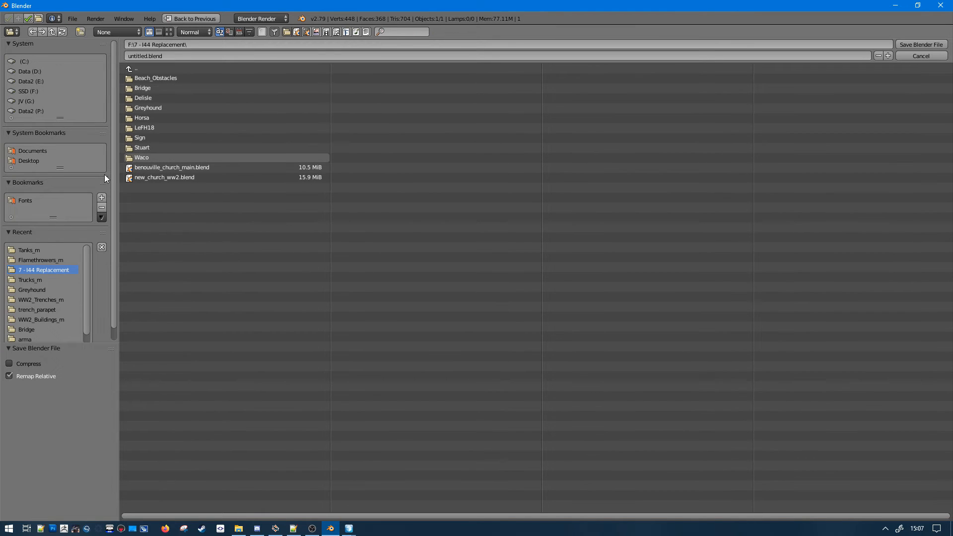
{"action": "left_click", "coordinate": [34, 252]}
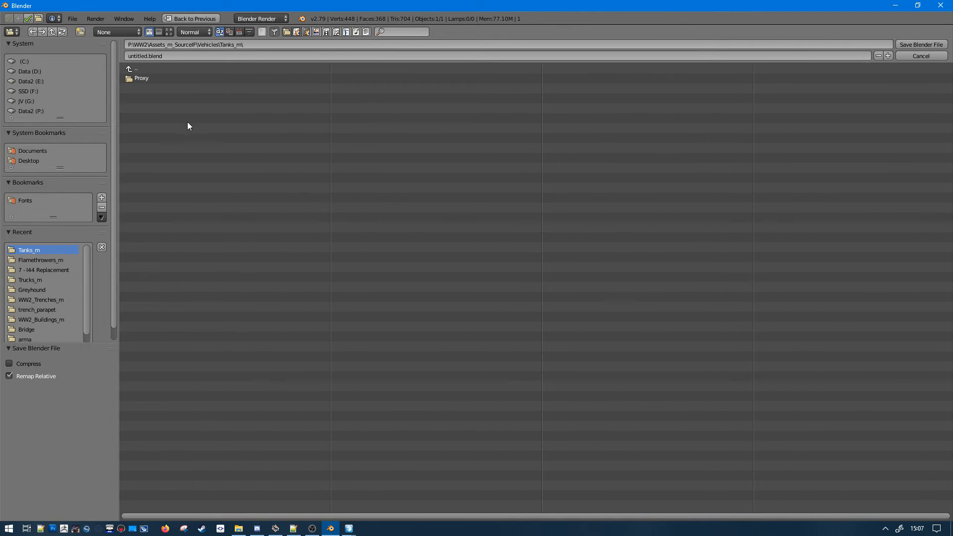
{"action": "type", "text": "su"}
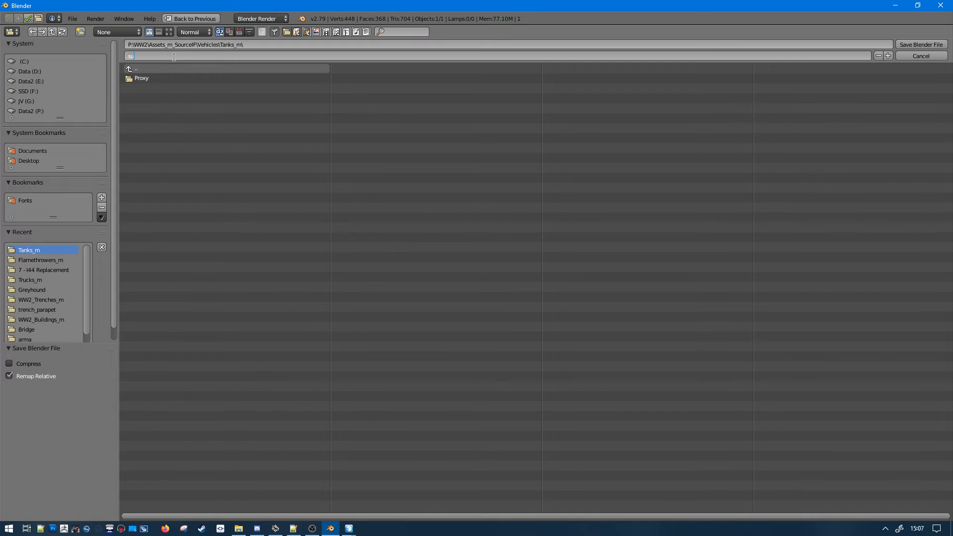
{"action": "type", "text": "85"}
{"action": "key", "text": "Return"}
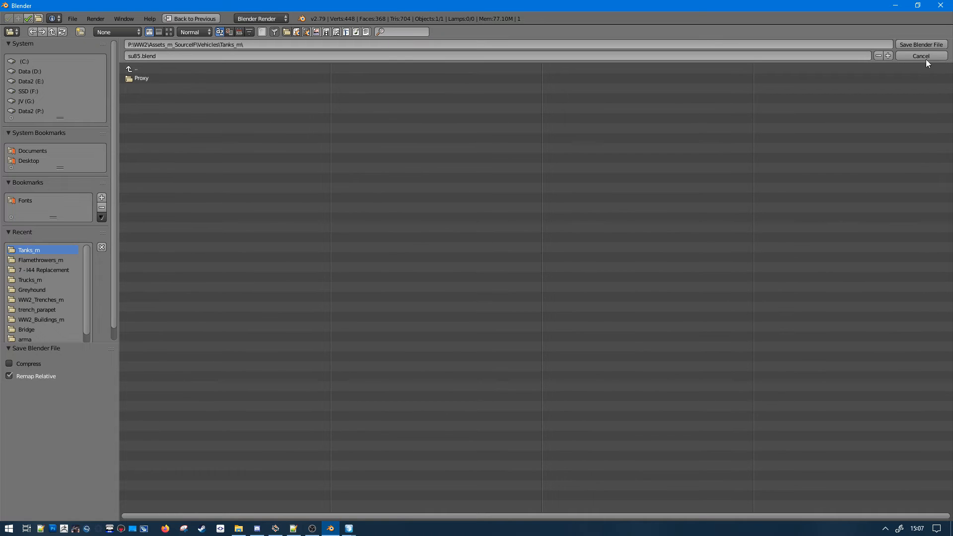
{"action": "left_click", "coordinate": [912, 46]}
- Start a new scene and delete all of its default objects, including the lamp
{"action": "middle_click_drag", "start_coordinate": [606, 120], "coordinate": [672, 91]}
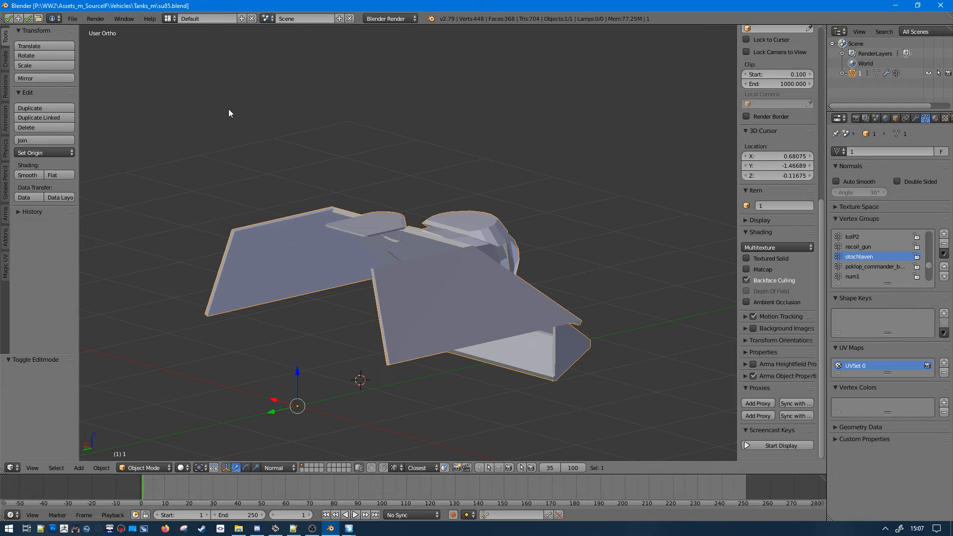
{"action": "key", "text": "ctrl+n"}
{"action": "left_click", "coordinate": [296, 135]}
{"action": "right_click", "coordinate": [832, 76]}
{"action": "left_click", "coordinate": [832, 76]}
{"action": "right_click", "coordinate": [832, 75]}
{"action": "left_click", "coordinate": [832, 76]}
{"action": "right_click", "coordinate": [833, 75]}
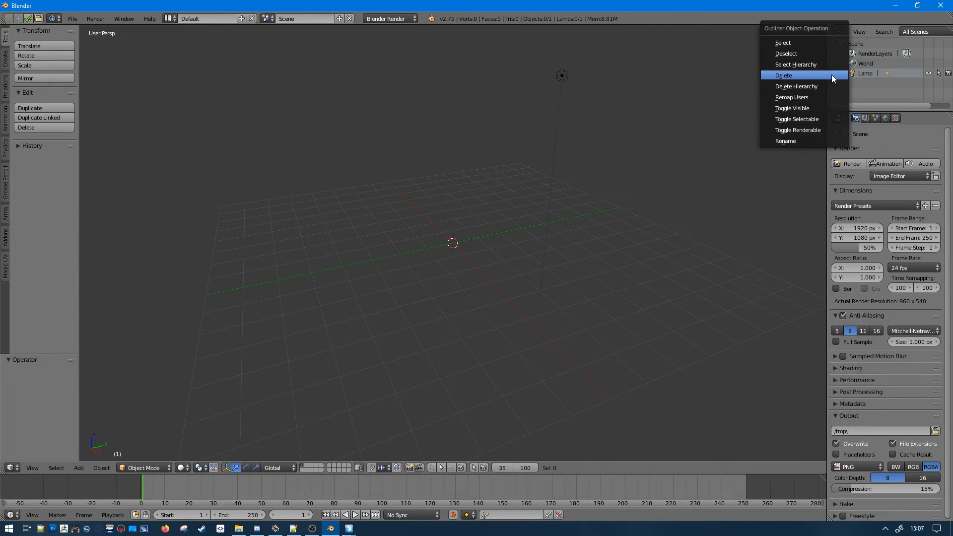
{"action": "left_click", "coordinate": [832, 75]}
- Import the Arma P3D model IF_SU85.p3d from the Tanks_m folder
{"action": "left_click", "coordinate": [73, 18]}
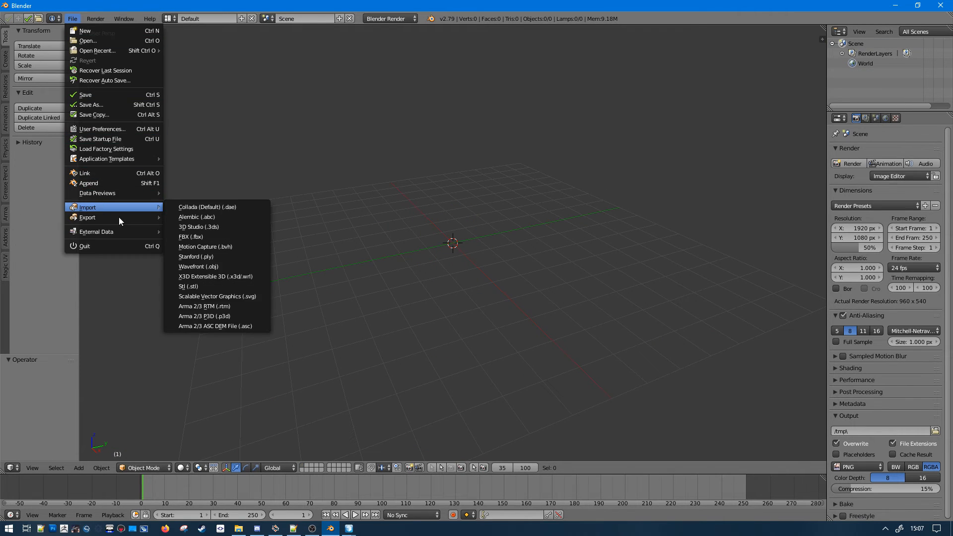
{"action": "left_click", "coordinate": [234, 314]}
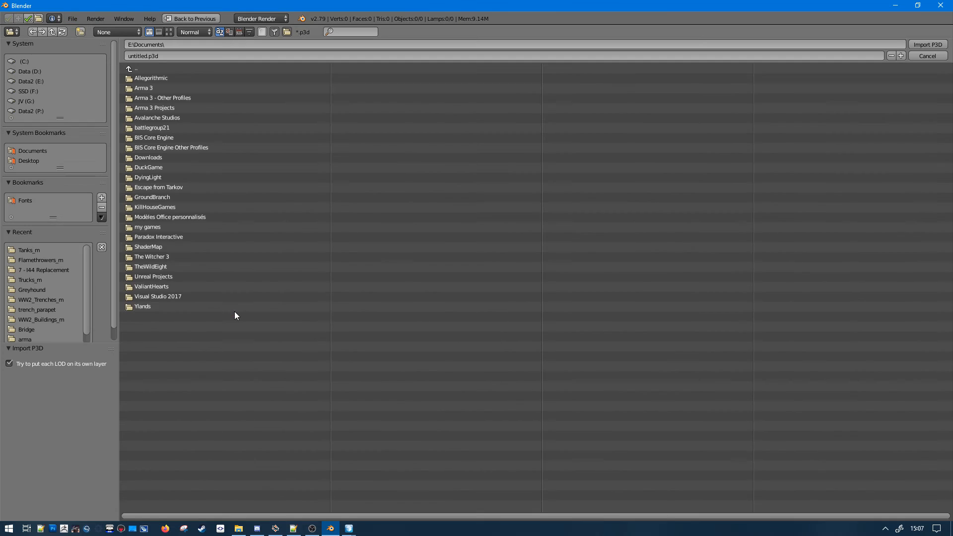
{"action": "left_click", "coordinate": [37, 250]}
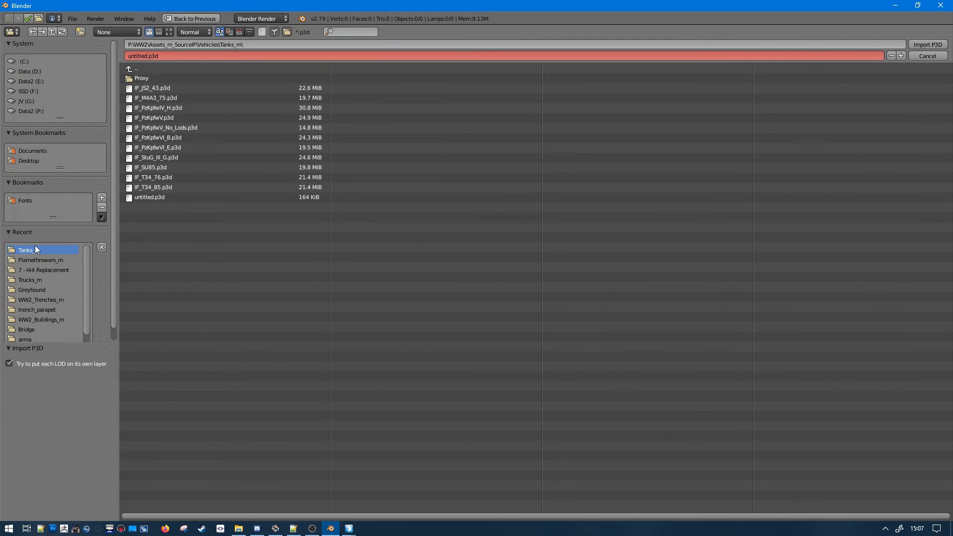
{"action": "left_click", "coordinate": [165, 167]}
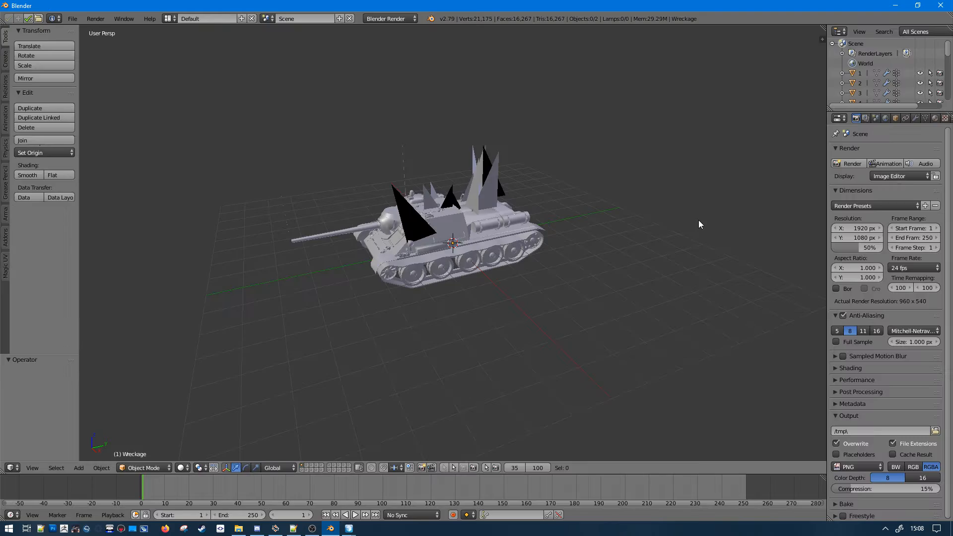
- Delete every imported LOD object except Fire Geometry
{"action": "right_click", "coordinate": [834, 75]}
{"action": "left_click", "coordinate": [833, 75]}
{"action": "right_click", "coordinate": [834, 74]}
{"action": "left_click", "coordinate": [834, 75]}
{"action": "right_click", "coordinate": [834, 75]}
{"action": "left_click", "coordinate": [833, 75]}
{"action": "right_click", "coordinate": [834, 75]}
{"action": "left_click", "coordinate": [834, 75]}
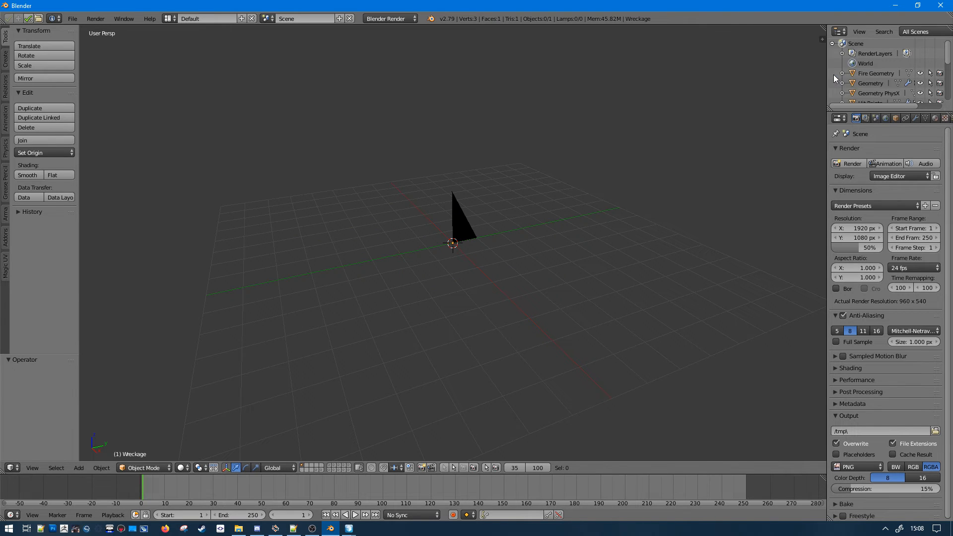
{"action": "right_click", "coordinate": [835, 81]}
{"action": "left_click", "coordinate": [835, 81]}
{"action": "right_click", "coordinate": [835, 80]}
{"action": "left_click", "coordinate": [835, 80]}
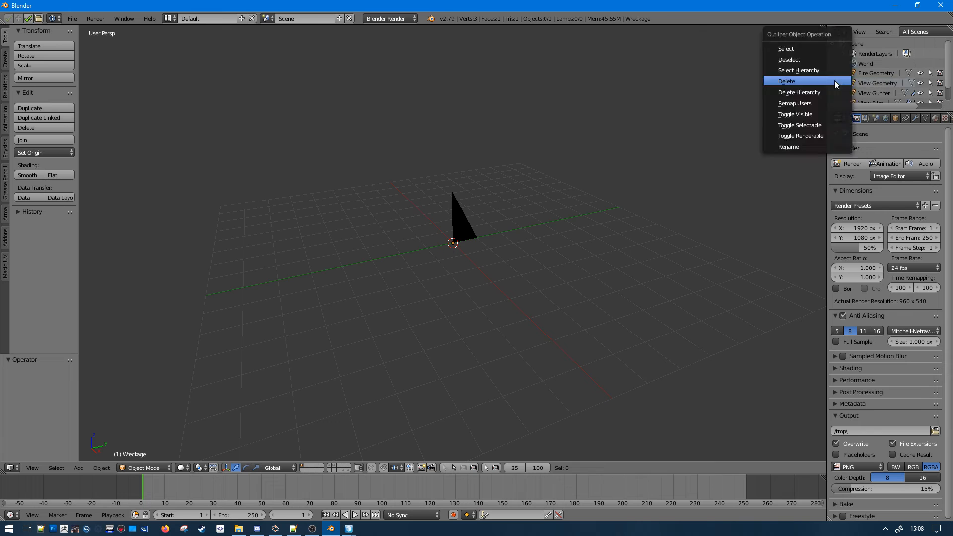
{"action": "left_click", "coordinate": [835, 81]}
- Select the Fire Geometry object and show its layer in the viewport
{"action": "left_click", "coordinate": [851, 77]}
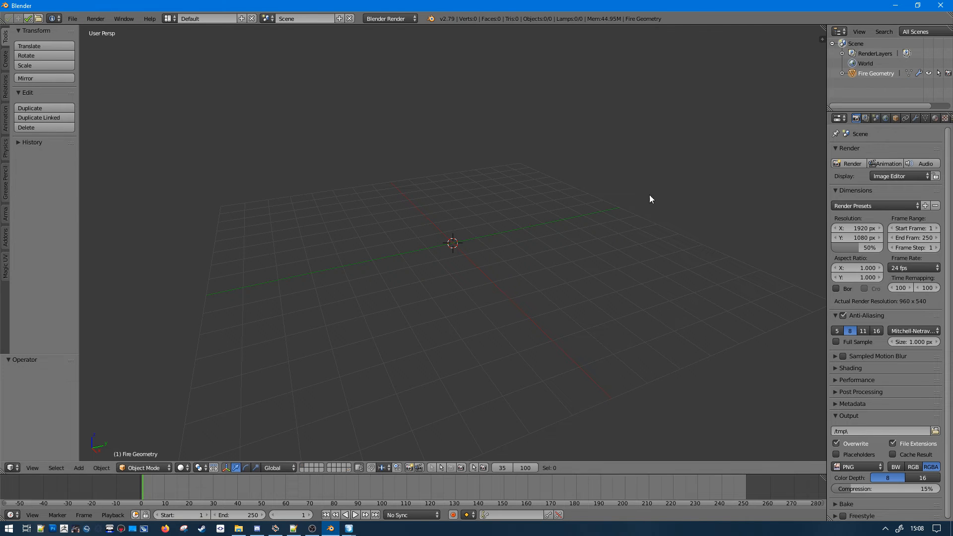
{"action": "left_click", "coordinate": [349, 470]}
{"action": "scroll", "coordinate": [409, 188], "scroll_direction": "up", "scroll_amount": 6}
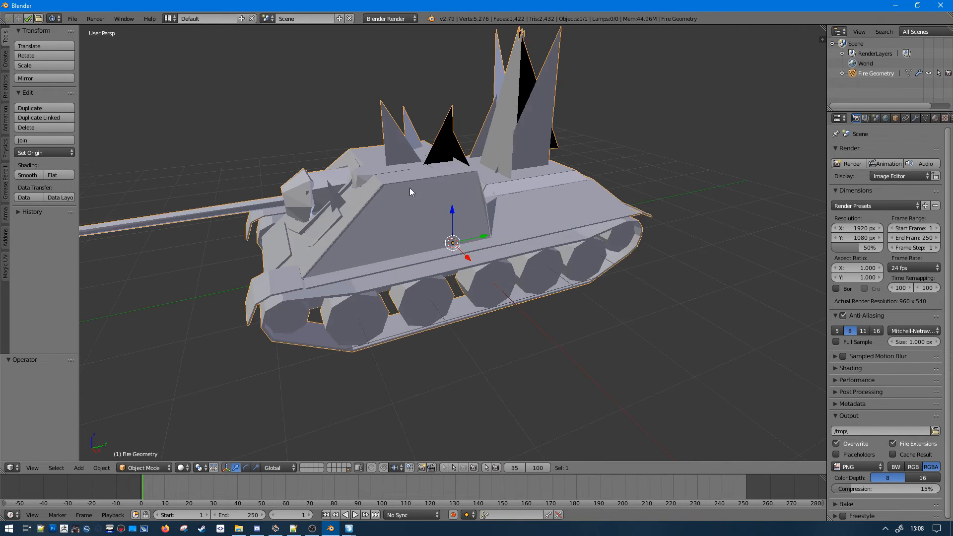
{"action": "middle_click_drag", "start_coordinate": [462, 204], "coordinate": [411, 194]}
{"action": "middle_click_drag", "start_coordinate": [568, 183], "coordinate": [565, 210], "text": "shift"}
- Remove all proxies from the Fire Geometry object, from Driver through gunner
{"action": "key", "text": "n"}
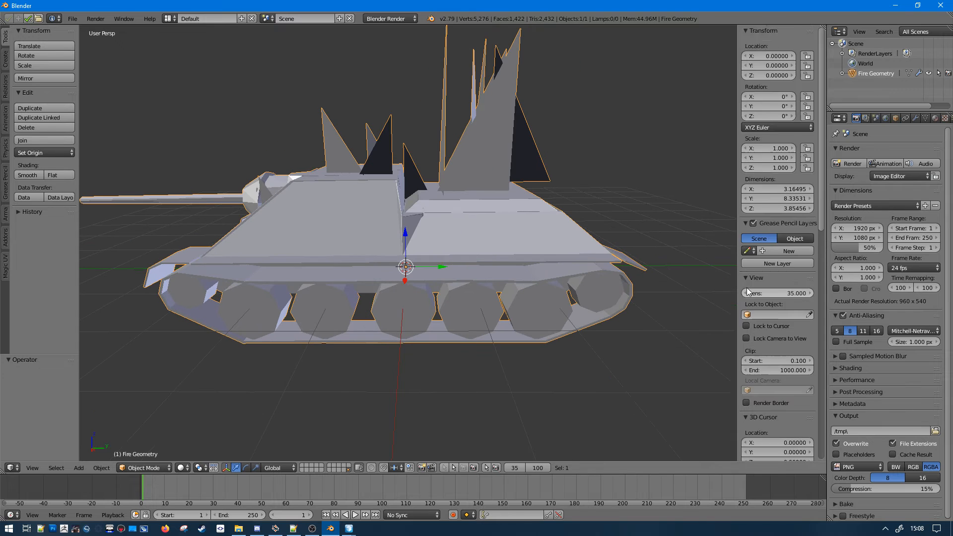
{"action": "scroll", "coordinate": [795, 342], "scroll_direction": "down", "scroll_amount": 10}
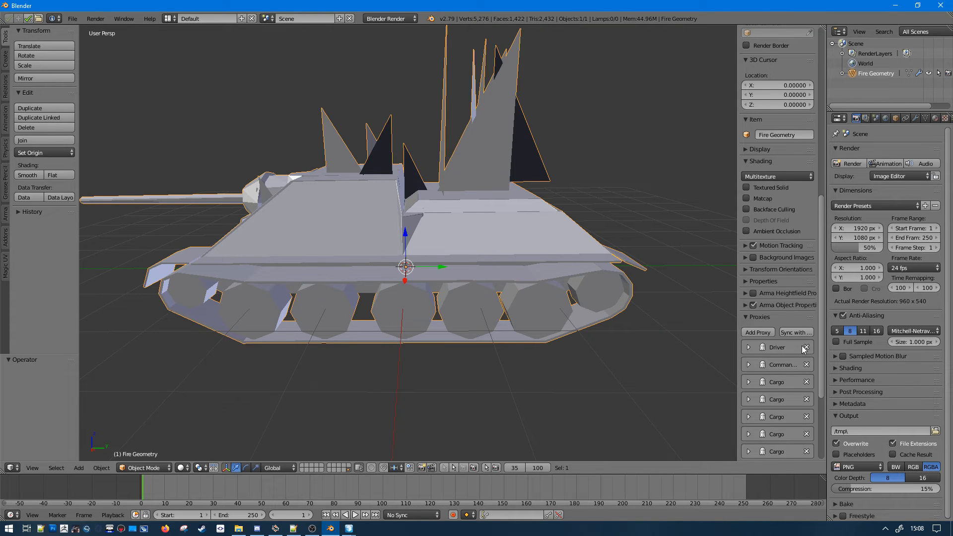
{"action": "left_click", "coordinate": [806, 348]}
{"action": "left_click", "coordinate": [806, 347]}
{"action": "left_click", "coordinate": [806, 348]}
{"action": "left_click", "coordinate": [806, 348]}
{"action": "left_click", "coordinate": [807, 347]}
{"action": "left_click", "coordinate": [807, 347]}
{"action": "left_click", "coordinate": [807, 348]}
{"action": "left_click", "coordinate": [807, 347]}
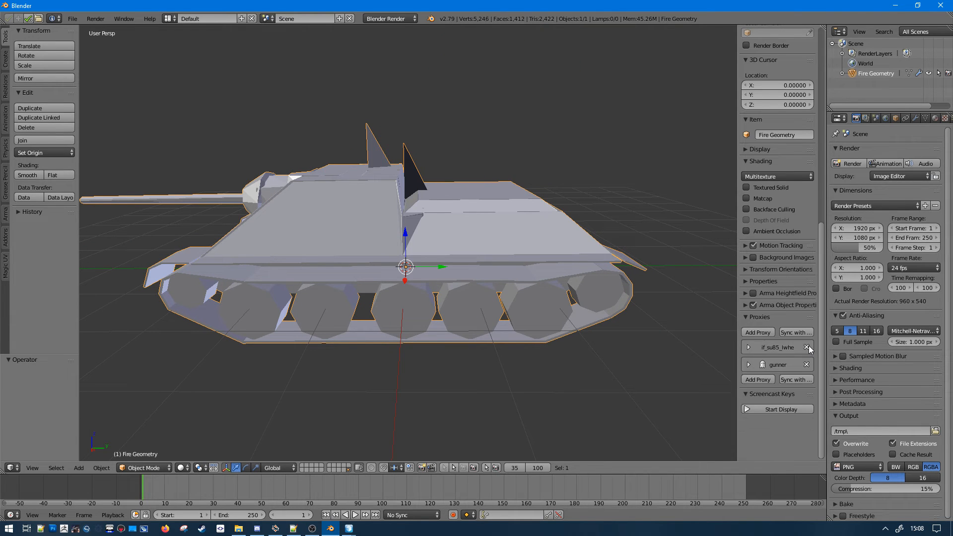
{"action": "left_click", "coordinate": [807, 347]}
{"action": "left_click", "coordinate": [807, 348]}
- Clear the sharp edges and vertices on the whole Fire Geometry mesh and shade all its faces flat
{"action": "middle_click_drag", "start_coordinate": [586, 238], "coordinate": [454, 329]}
{"action": "key", "text": "Tab"}
{"action": "key", "text": "a"}
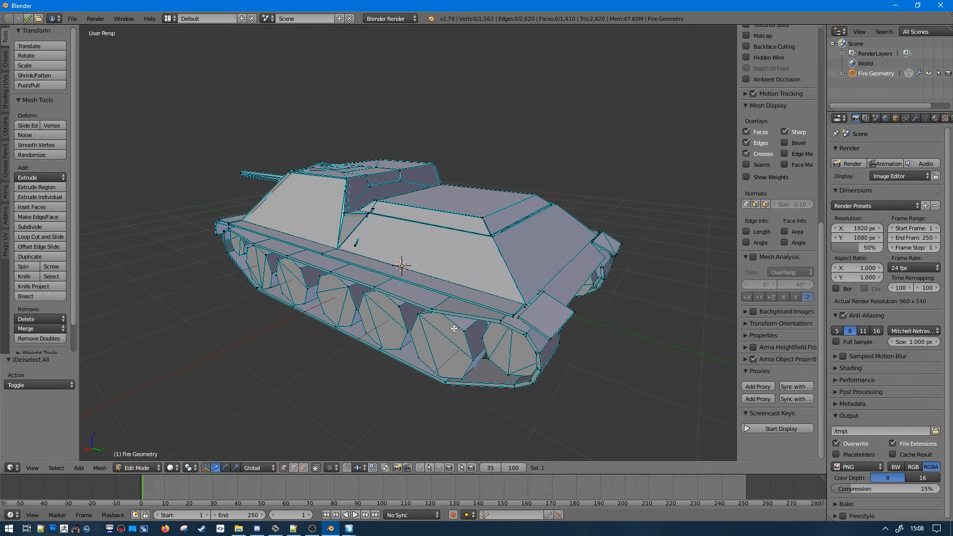
{"action": "key", "text": "a"}
{"action": "left_click", "coordinate": [6, 92]}
{"action": "left_click", "coordinate": [29, 76]}
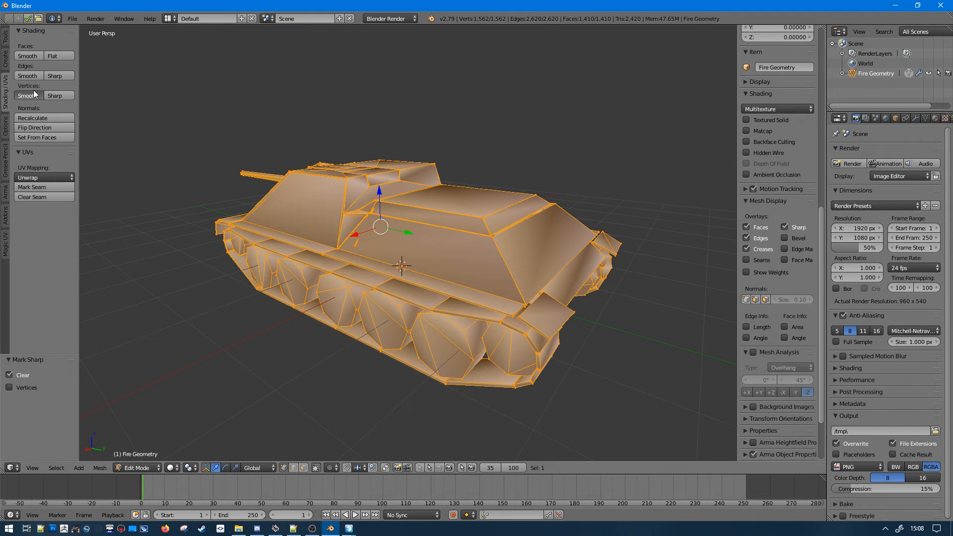
{"action": "left_click", "coordinate": [34, 94]}
{"action": "left_click", "coordinate": [50, 58]}
{"action": "middle_click_drag", "start_coordinate": [417, 184], "coordinate": [383, 168]}
{"action": "key", "text": "a"}
- Switch to face selection and select the inner face of the sloped rear hull plate
{"action": "scroll", "coordinate": [304, 398], "scroll_direction": "up", "scroll_amount": 3}
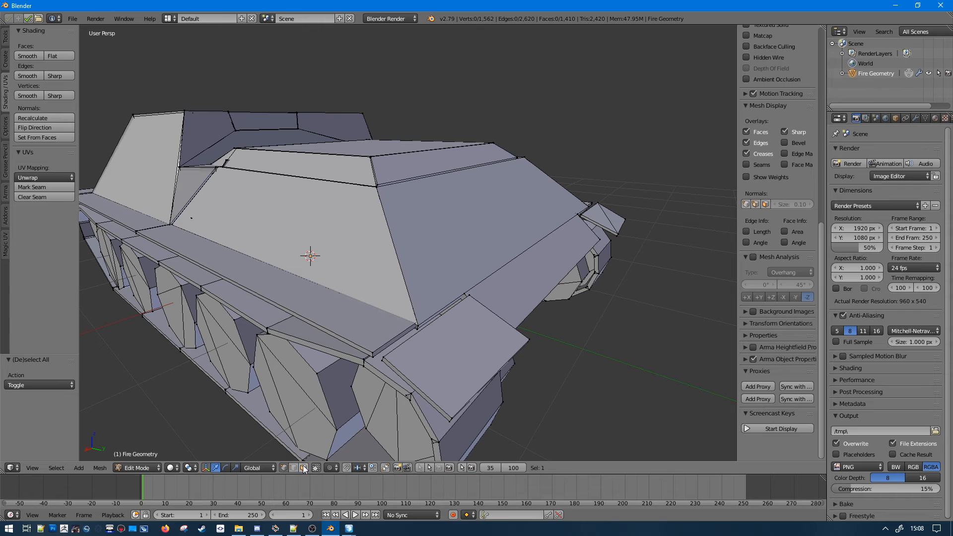
{"action": "right_click", "coordinate": [406, 236]}
{"action": "scroll", "coordinate": [590, 202], "scroll_direction": "up", "scroll_amount": 8}
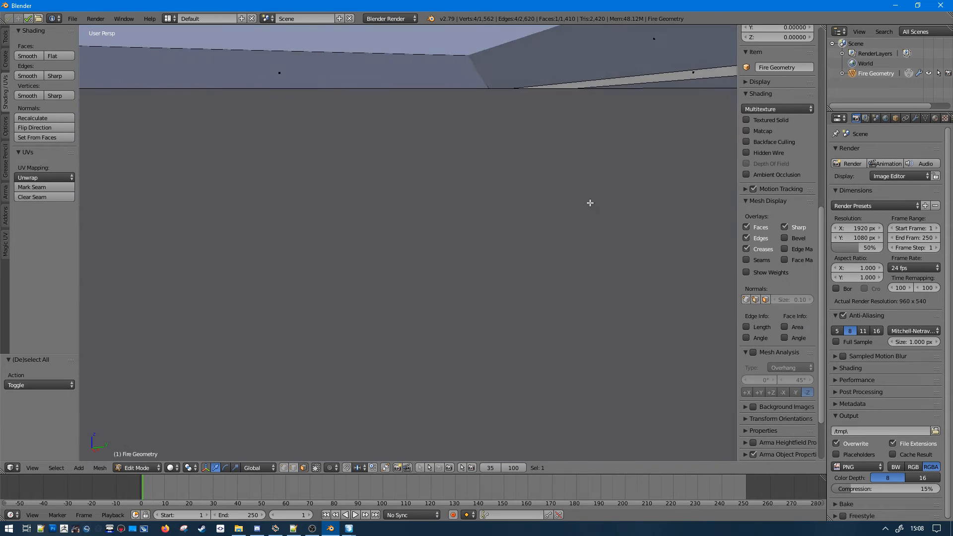
{"action": "middle_click_drag", "start_coordinate": [590, 203], "coordinate": [539, 233]}
{"action": "right_click", "coordinate": [551, 178]}
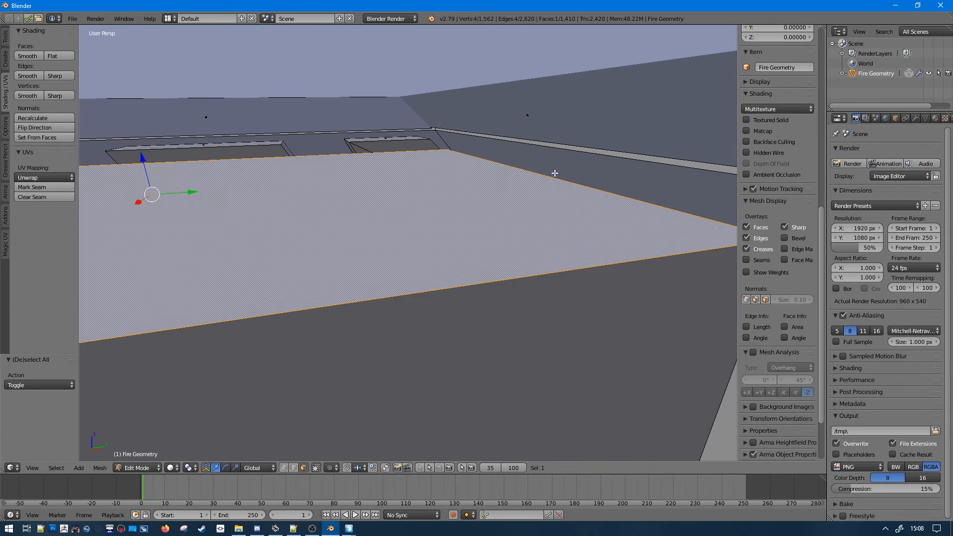
{"action": "right_click", "coordinate": [555, 175]}
{"action": "middle_click_drag", "start_coordinate": [555, 174], "coordinate": [472, 167]}
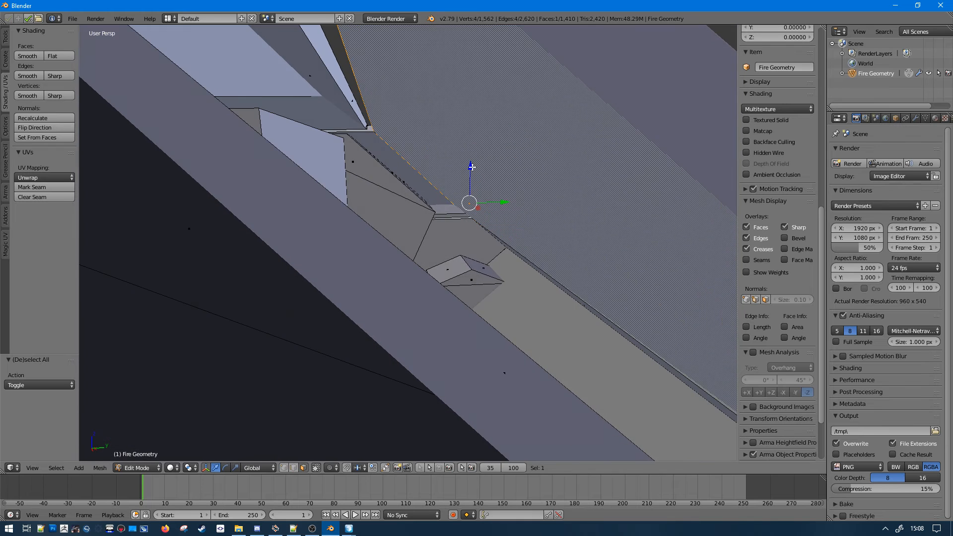
- Try moving the plate's inner face along the global Y axis in the wireframe right view
{"action": "key", "text": "KP_3"}
{"action": "key", "text": "z"}
{"action": "key", "text": "g"}
{"action": "key", "text": "y"}
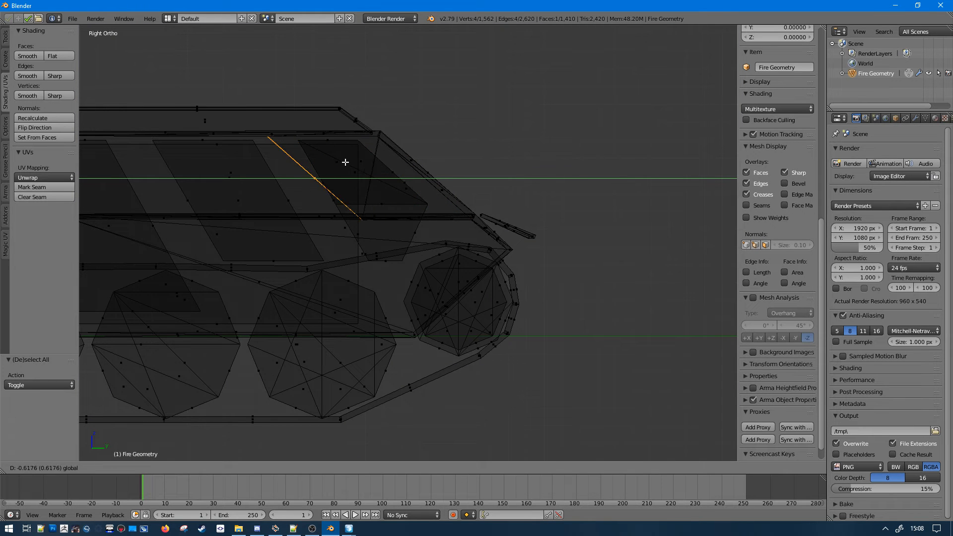
{"action": "left_click", "coordinate": [428, 174]}
{"action": "scroll", "coordinate": [430, 211], "scroll_direction": "up", "scroll_amount": 2}
{"action": "scroll", "coordinate": [430, 211], "scroll_direction": "up", "scroll_amount": 1}
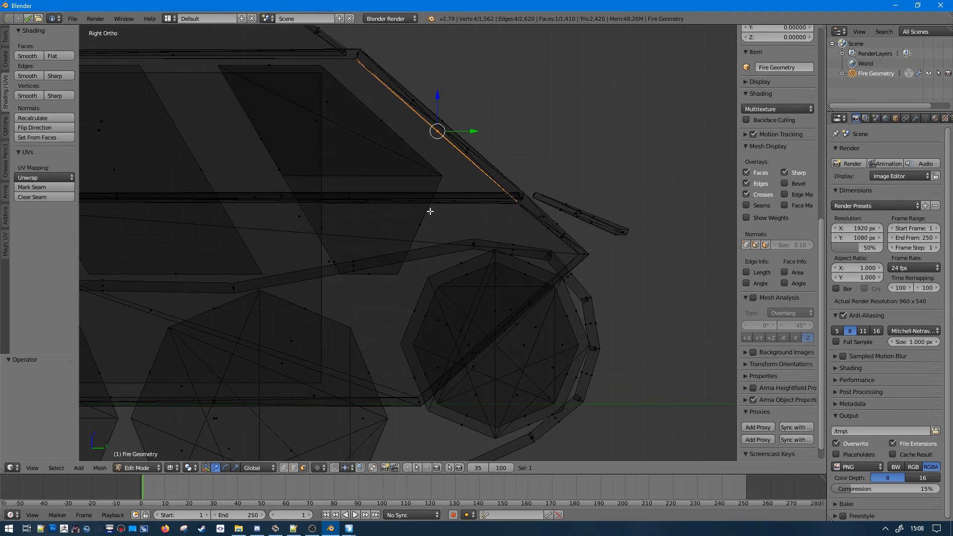
{"action": "middle_click_drag", "start_coordinate": [339, 225], "coordinate": [372, 231]}
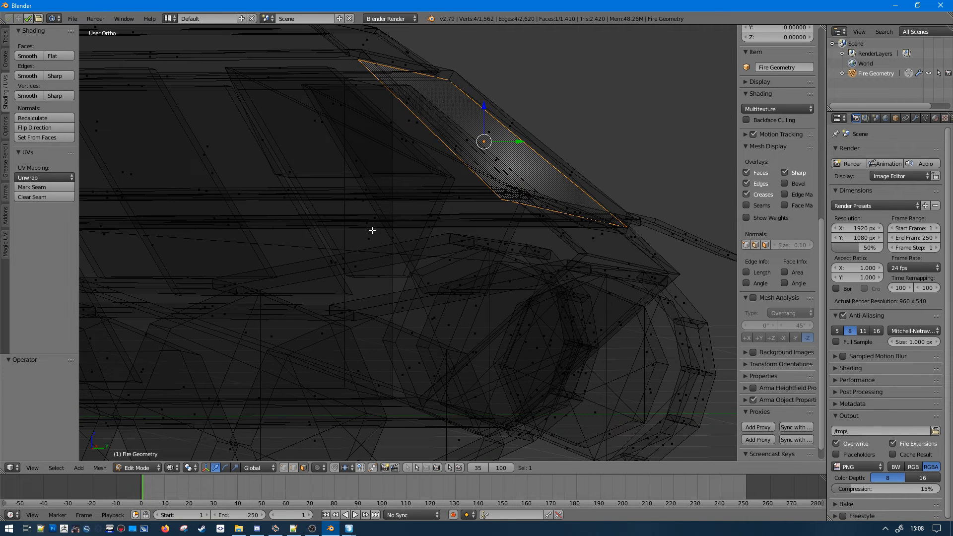
- Set the transform orientation to Normal and try moving the plate's inner face along its normal
{"action": "left_click", "coordinate": [258, 468]}
{"action": "left_click", "coordinate": [274, 431]}
{"action": "key", "text": "KP_3"}
{"action": "left_click_drag", "start_coordinate": [418, 145], "coordinate": [412, 157]}
{"action": "left_click", "coordinate": [399, 166]}
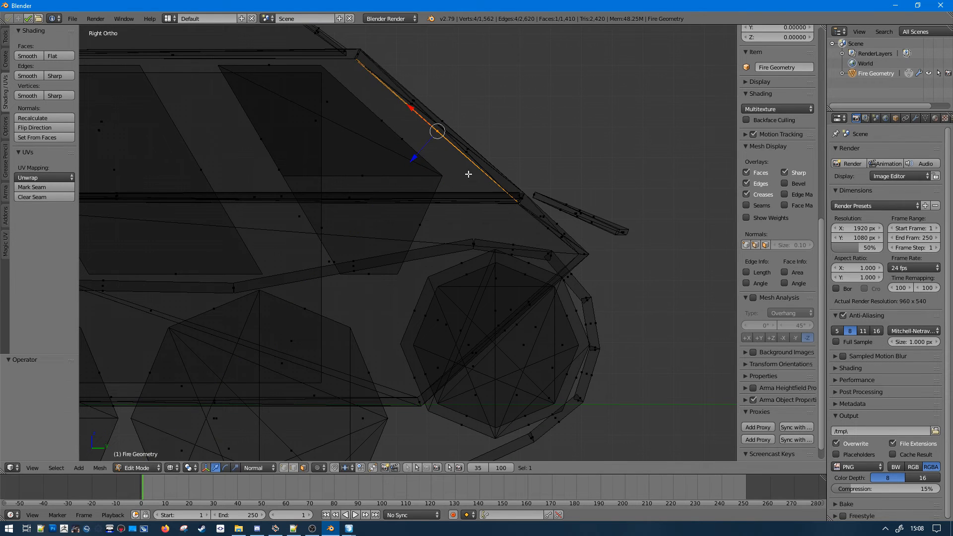
- Turn on edge length display and move the plate's inner face about 0.043 inward along its normal
{"action": "middle_click_drag", "start_coordinate": [469, 175], "coordinate": [462, 207], "text": "shift"}
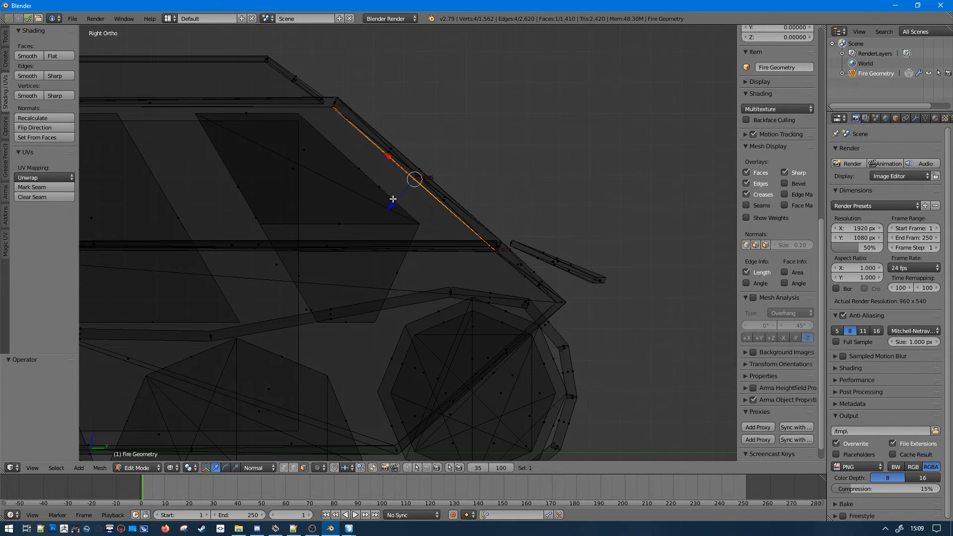
{"action": "scroll", "coordinate": [391, 207], "scroll_direction": "up", "scroll_amount": 3}
{"action": "scroll", "coordinate": [482, 227], "scroll_direction": "up", "scroll_amount": 1}
{"action": "middle_click_drag", "start_coordinate": [448, 166], "coordinate": [430, 245], "text": "shift"}
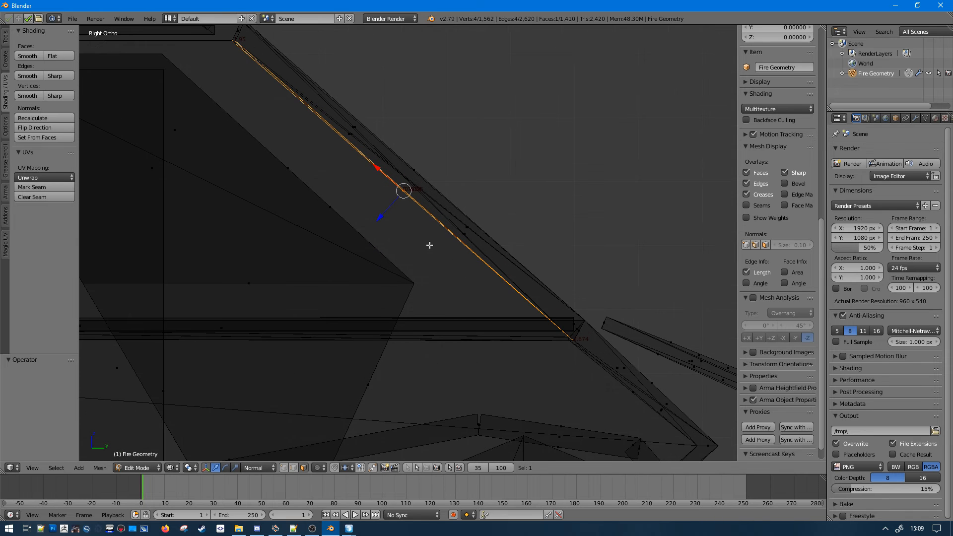
{"action": "left_click_drag", "start_coordinate": [381, 214], "coordinate": [392, 270]}
{"action": "scroll", "coordinate": [392, 270], "scroll_direction": "down", "scroll_amount": 2}
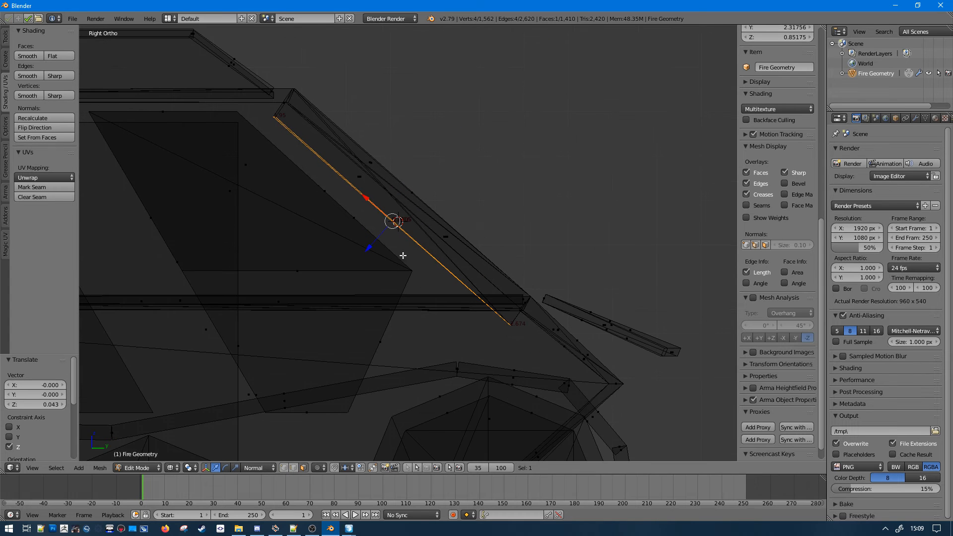
- Move the plate's inner face a further 0.006 inward along its normal
{"action": "scroll", "coordinate": [403, 256], "scroll_direction": "up", "scroll_amount": 2}
{"action": "middle_click_drag", "start_coordinate": [498, 315], "coordinate": [394, 210], "text": "shift"}
{"action": "scroll", "coordinate": [394, 209], "scroll_direction": "up", "scroll_amount": 3}
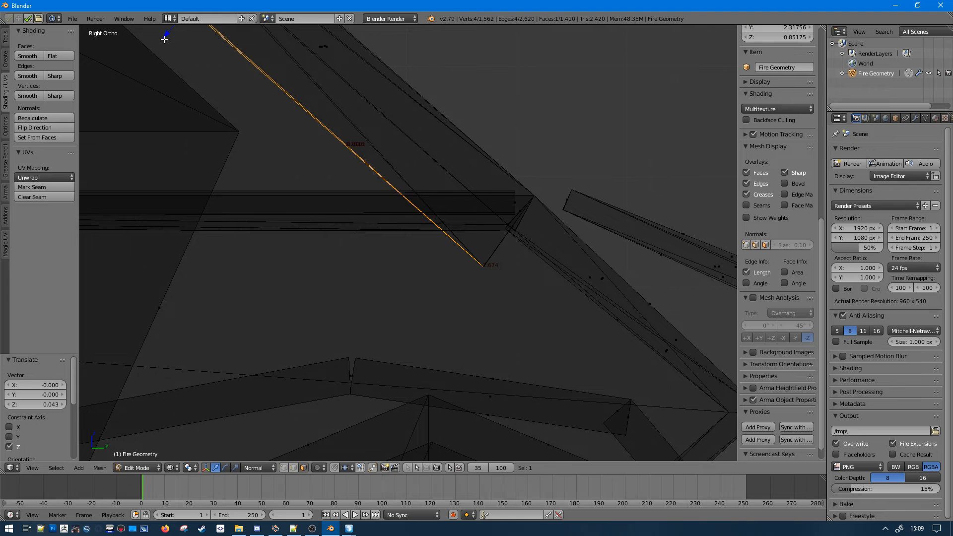
{"action": "key", "text": "g"}
{"action": "key", "text": "z"}
{"action": "key", "text": "z"}
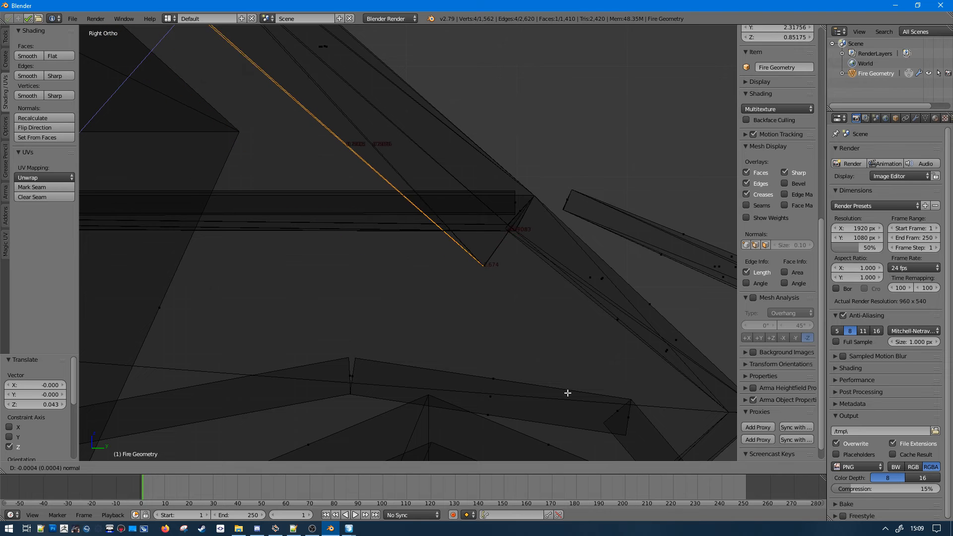
{"action": "left_click", "coordinate": [590, 401]}
{"action": "left_click", "coordinate": [64, 406]}
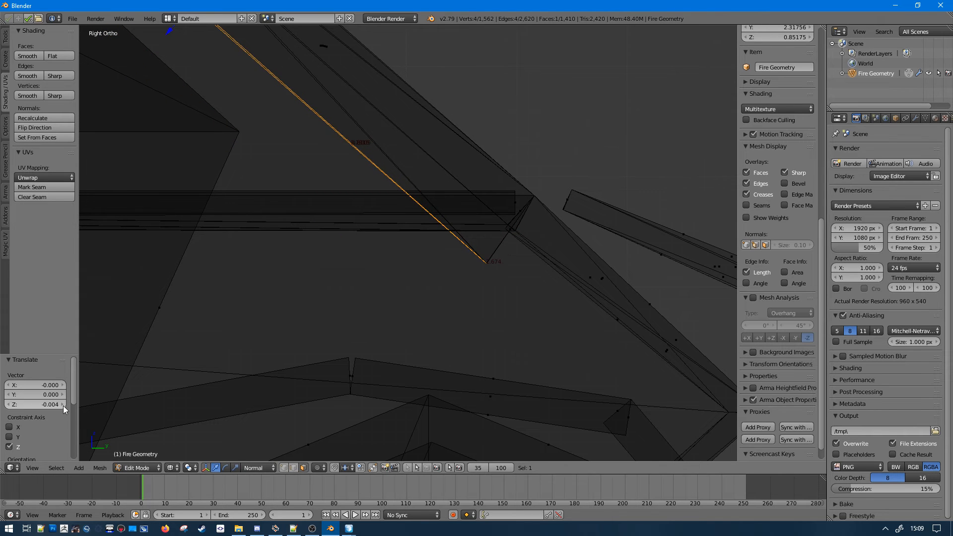
{"action": "left_click", "coordinate": [63, 406]}
{"action": "left_click", "coordinate": [43, 406]}
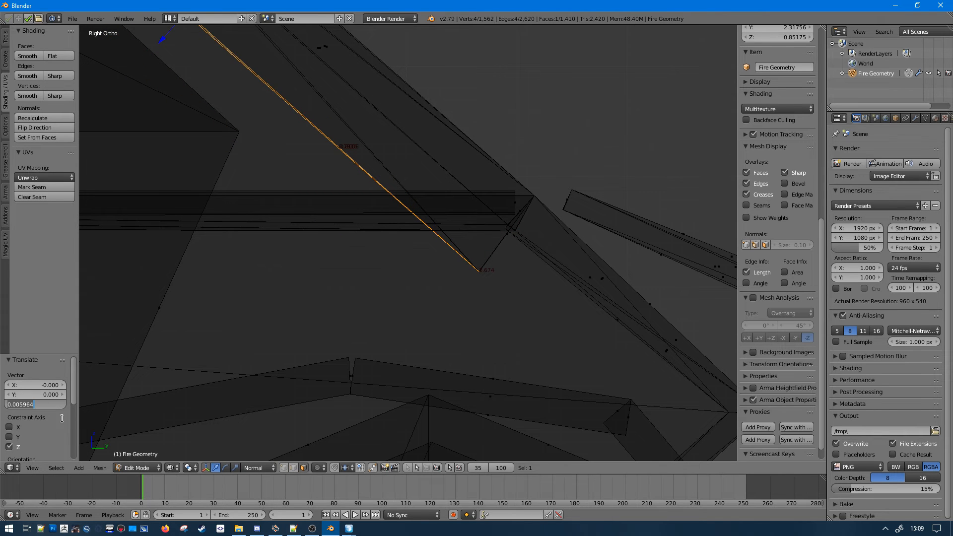
{"action": "key", "text": "Return"}
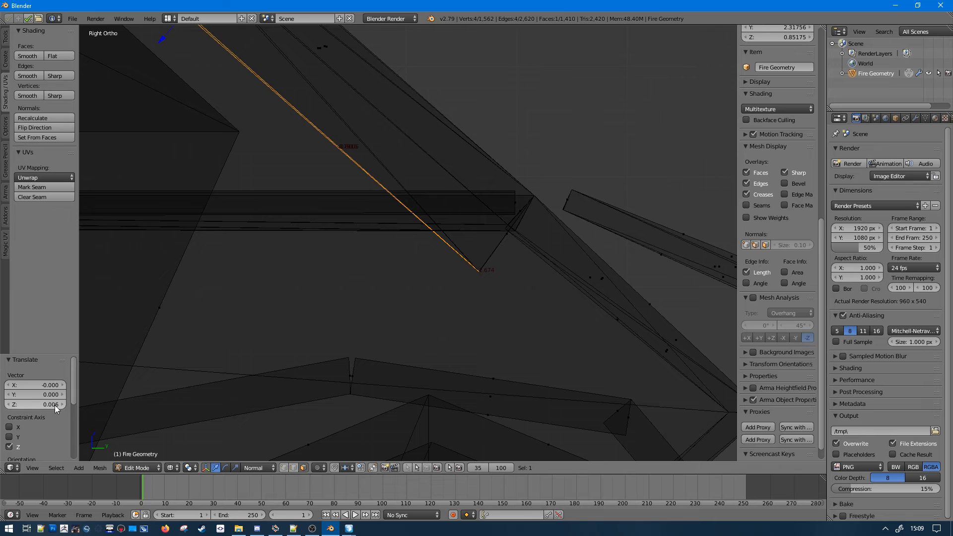
{"action": "left_click", "coordinate": [16, 407]}
{"action": "key", "text": "Return"}
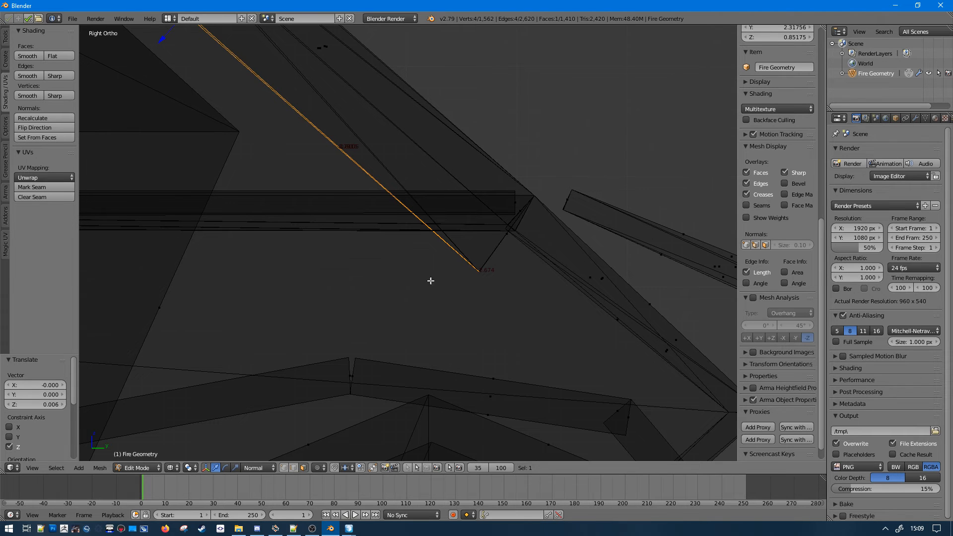
- Select the whole linked rear hull plate, invert the selection and delete all the other faces so only the plate remains
{"action": "scroll", "coordinate": [430, 278], "scroll_direction": "down", "scroll_amount": 8}
{"action": "middle_click_drag", "start_coordinate": [379, 211], "coordinate": [253, 272]}
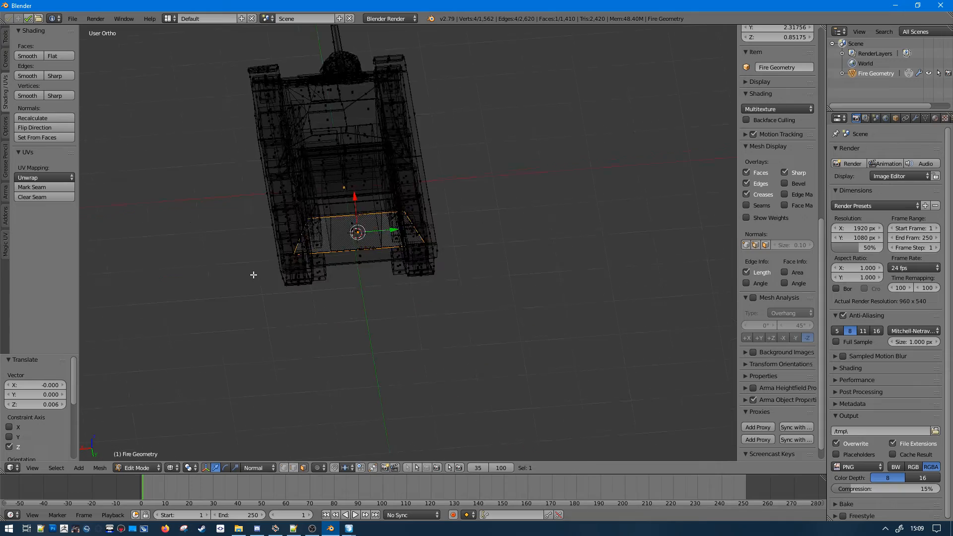
{"action": "scroll", "coordinate": [286, 262], "scroll_direction": "up", "scroll_amount": 4}
{"action": "key", "text": "ctrl+l"}
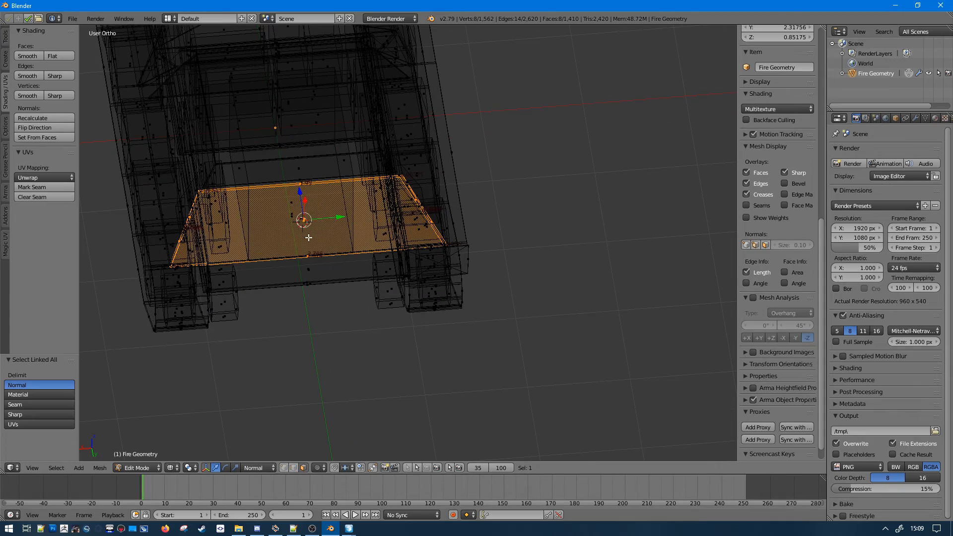
{"action": "middle_click_drag", "start_coordinate": [308, 238], "coordinate": [446, 200]}
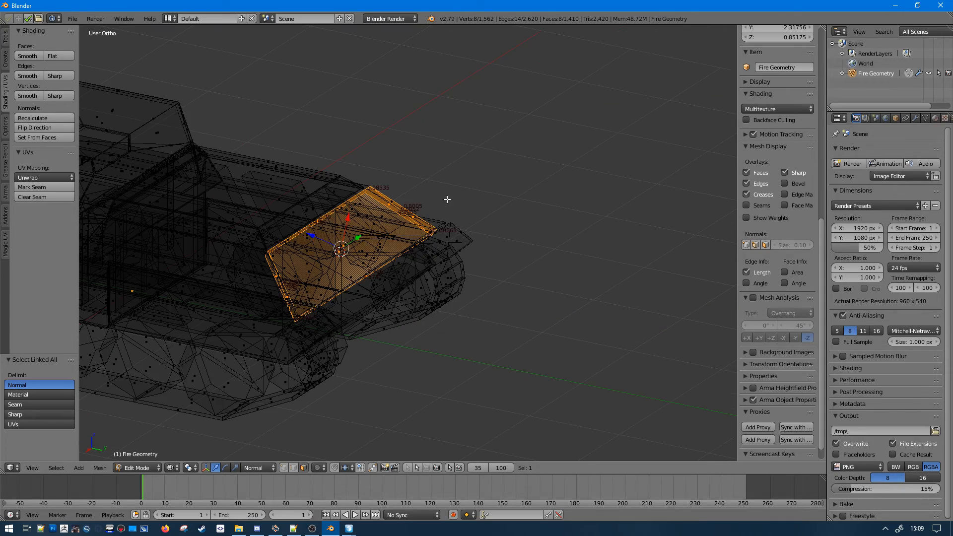
{"action": "key", "text": "g"}
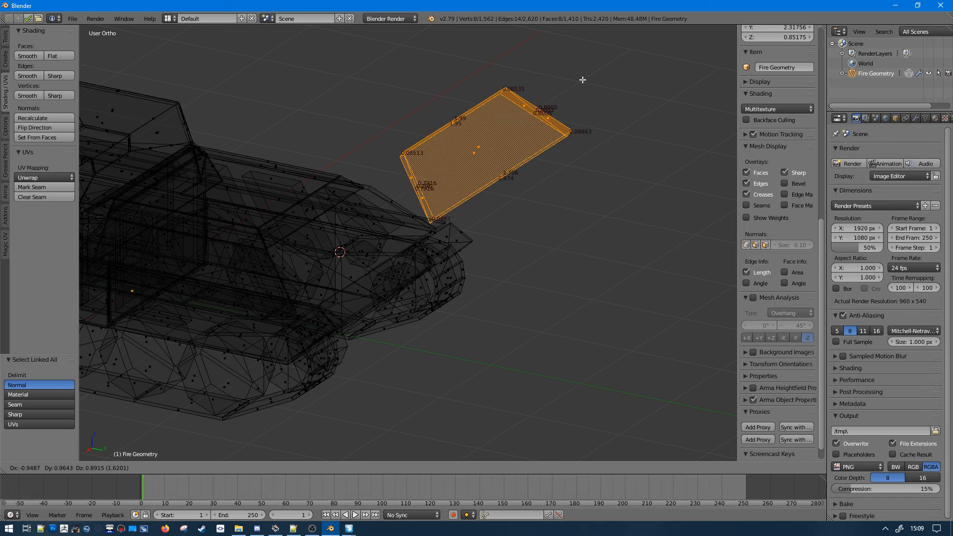
{"action": "key", "text": "Escape"}
{"action": "key", "text": "ctrl+i"}
{"action": "key", "text": "x"}
{"action": "left_click", "coordinate": [583, 79]}
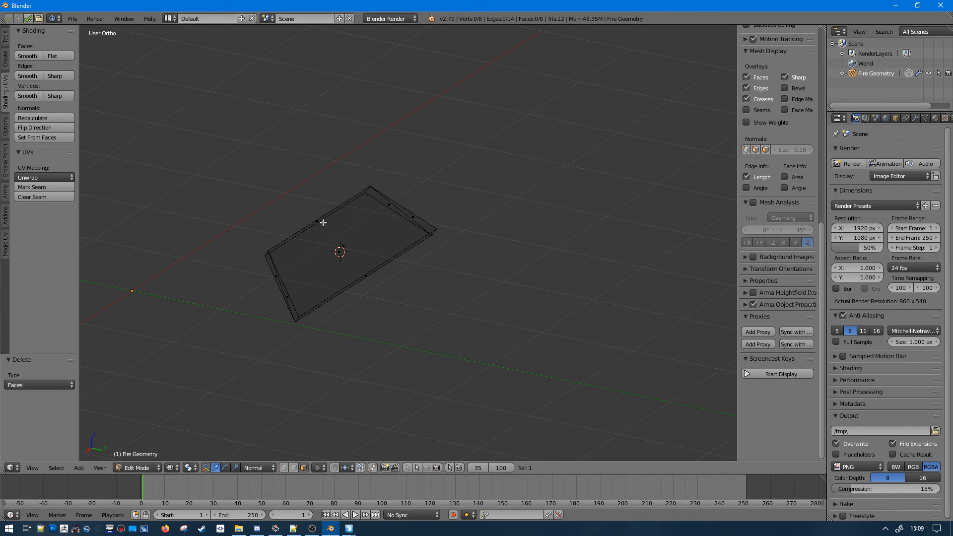
- Switch to Object Builder, clear the selection in untitled.p3d and bring up the IF_SU85.p3d window
{"action": "mouse_move", "coordinate": [347, 530]}
{"action": "left_click", "coordinate": [298, 484]}
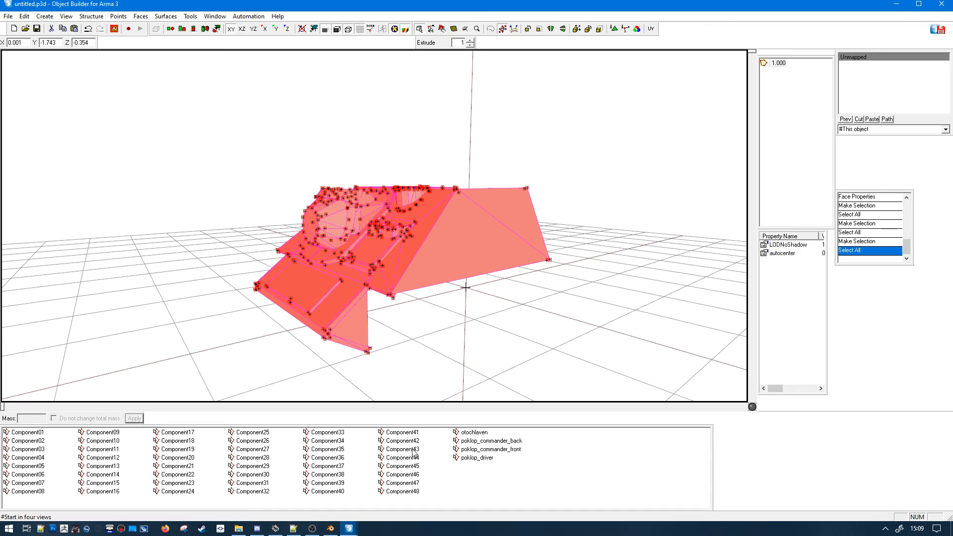
{"action": "left_click", "coordinate": [505, 316]}
{"action": "left_click", "coordinate": [349, 529]}
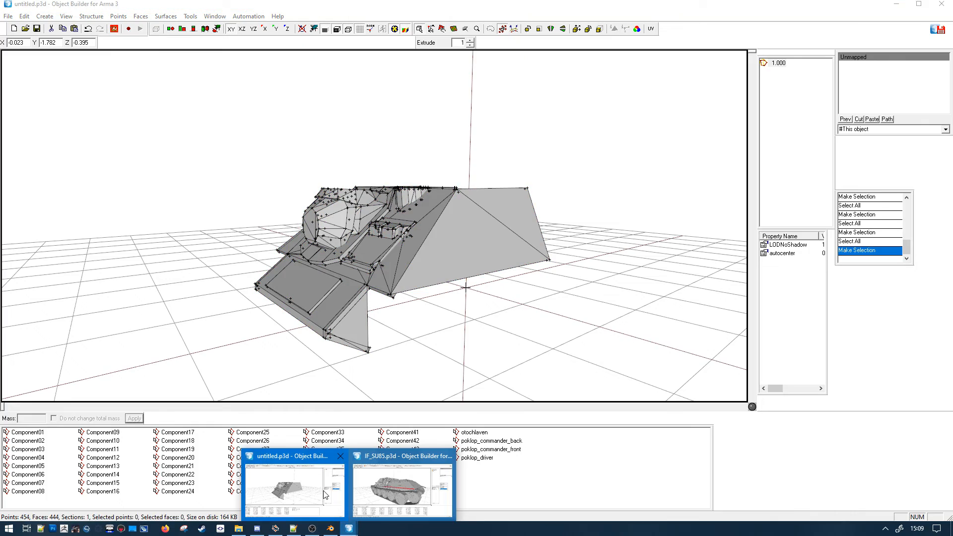
{"action": "left_click", "coordinate": [402, 484]}
{"action": "left_click", "coordinate": [591, 283]}
{"action": "left_click", "coordinate": [610, 201]}
{"action": "left_click", "coordinate": [652, 191]}
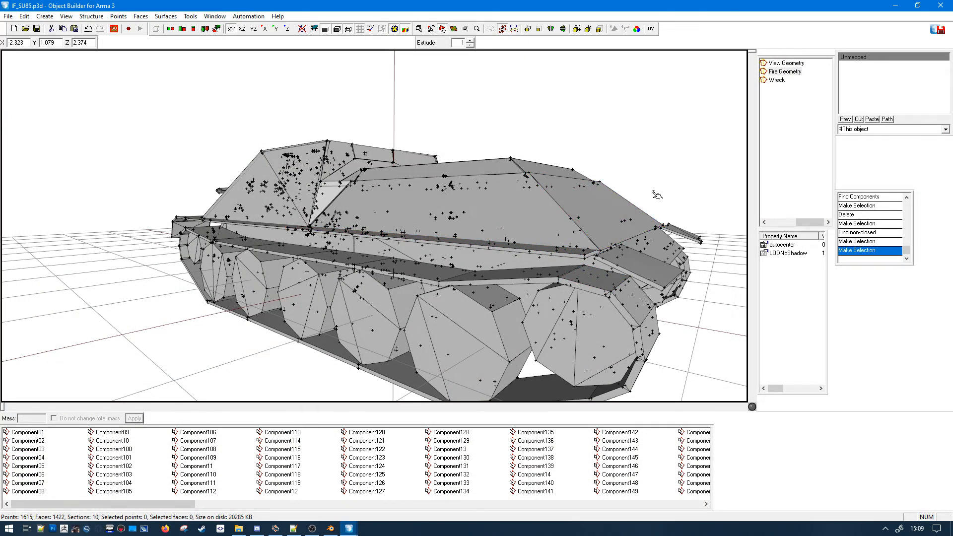
- Isolate the sloped rear hull plate with object selection, try moving it away from the hull, and undo the move
{"action": "middle_click_drag", "start_coordinate": [653, 190], "coordinate": [636, 203]}
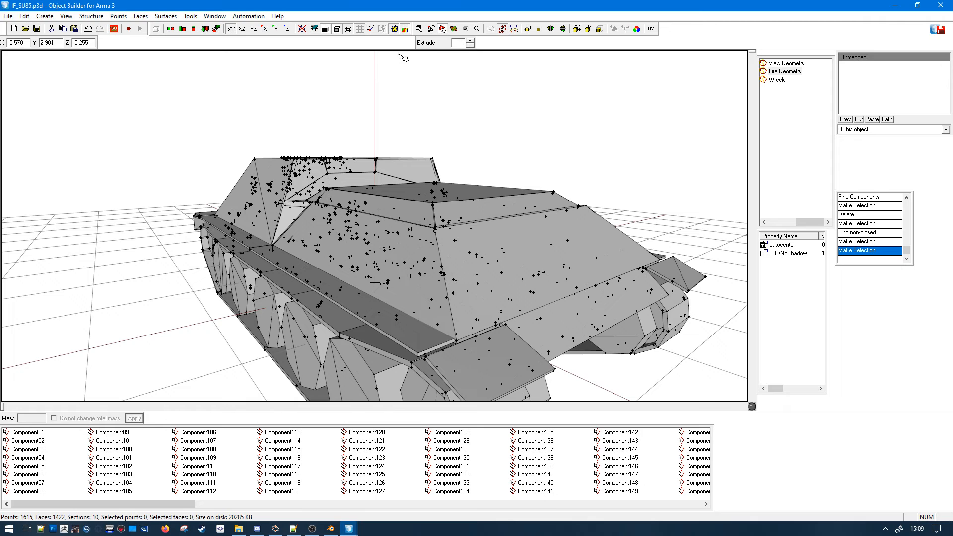
{"action": "left_click", "coordinate": [420, 29]}
{"action": "left_click_drag", "start_coordinate": [596, 192], "coordinate": [600, 179]}
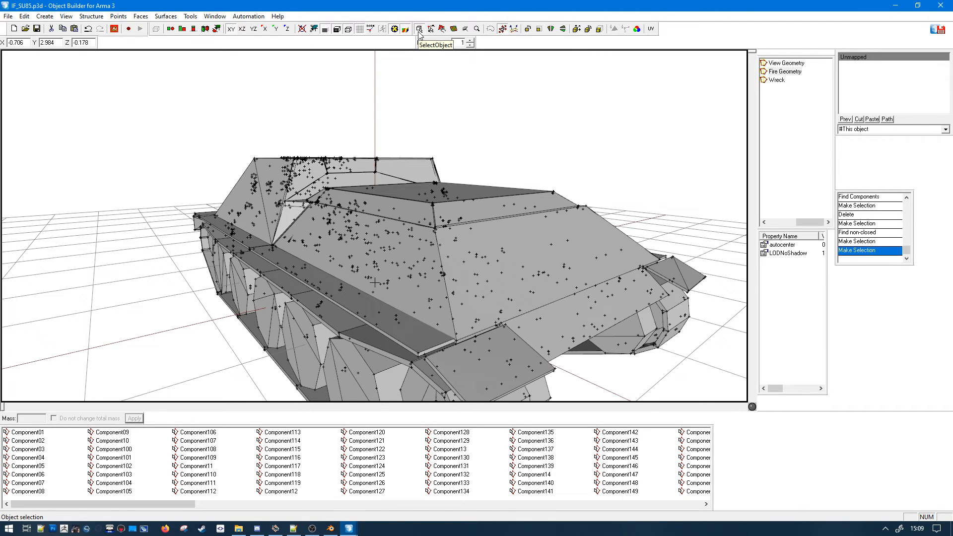
{"action": "left_click_drag", "start_coordinate": [631, 183], "coordinate": [589, 211]}
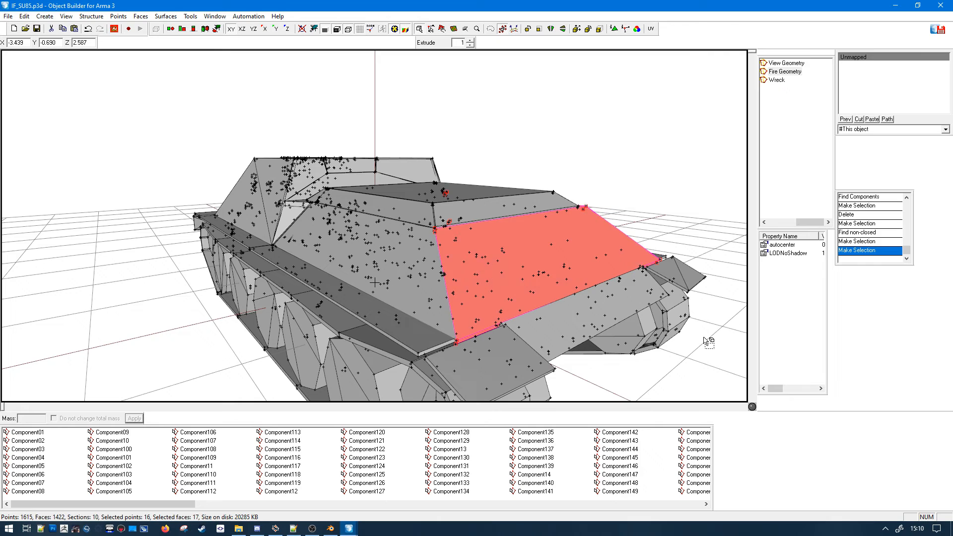
{"action": "middle_click_drag", "start_coordinate": [677, 328], "coordinate": [677, 329]}
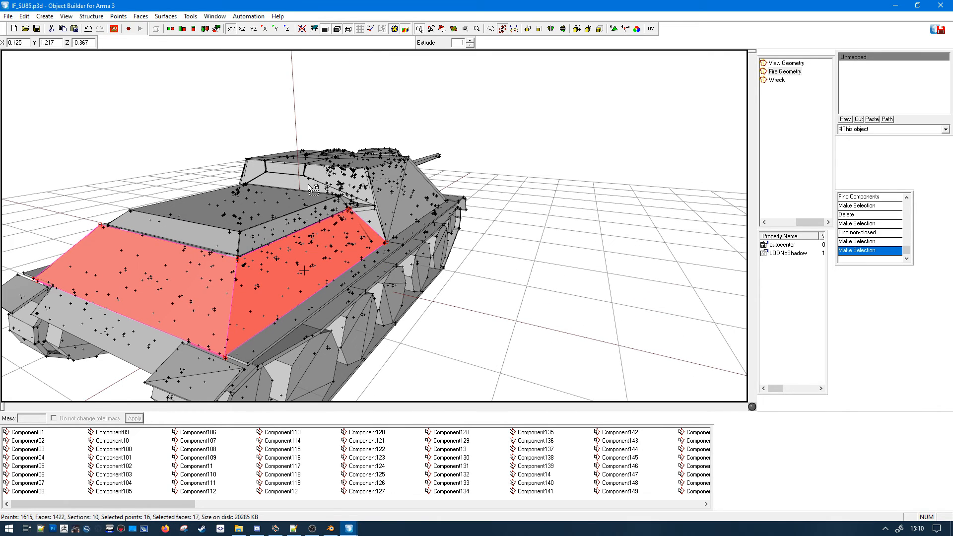
{"action": "left_click_drag", "start_coordinate": [311, 189], "coordinate": [548, 306], "text": "ctrl"}
{"action": "middle_click_drag", "start_coordinate": [469, 291], "coordinate": [467, 291]}
{"action": "right_click_drag", "start_coordinate": [467, 291], "coordinate": [305, 214]}
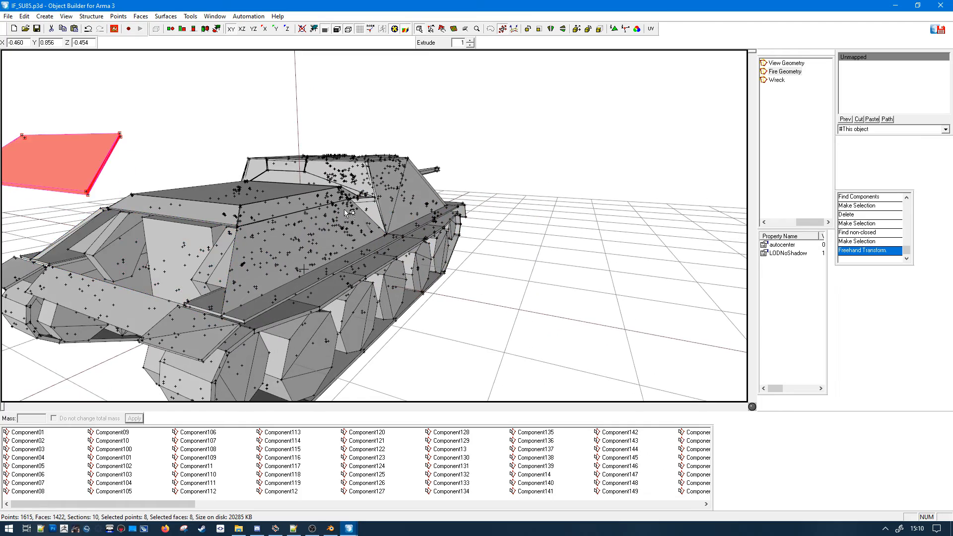
{"action": "middle_click_drag", "start_coordinate": [305, 214], "coordinate": [306, 215]}
{"action": "key", "text": "ctrl+z"}
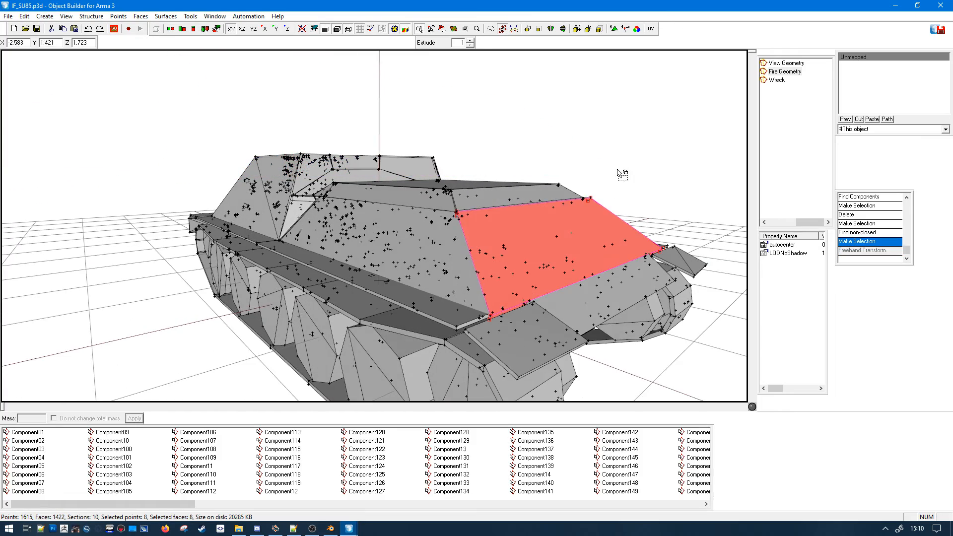
- Select the rear hull parts, deselect everything but the sloped rear plate, try moving it off, undo the move and clear the selection
{"action": "left_click", "coordinate": [613, 177]}
{"action": "left_click_drag", "start_coordinate": [512, 166], "coordinate": [603, 232]}
{"action": "middle_click_drag", "start_coordinate": [619, 187], "coordinate": [535, 224]}
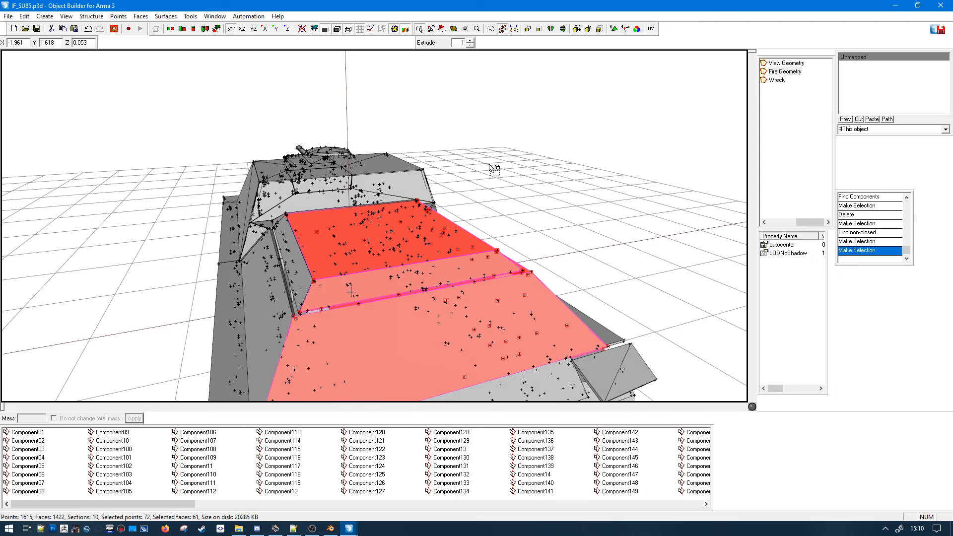
{"action": "scroll", "coordinate": [489, 165], "scroll_direction": "down", "scroll_amount": 3}
{"action": "middle_click_drag", "start_coordinate": [489, 165], "coordinate": [475, 167]}
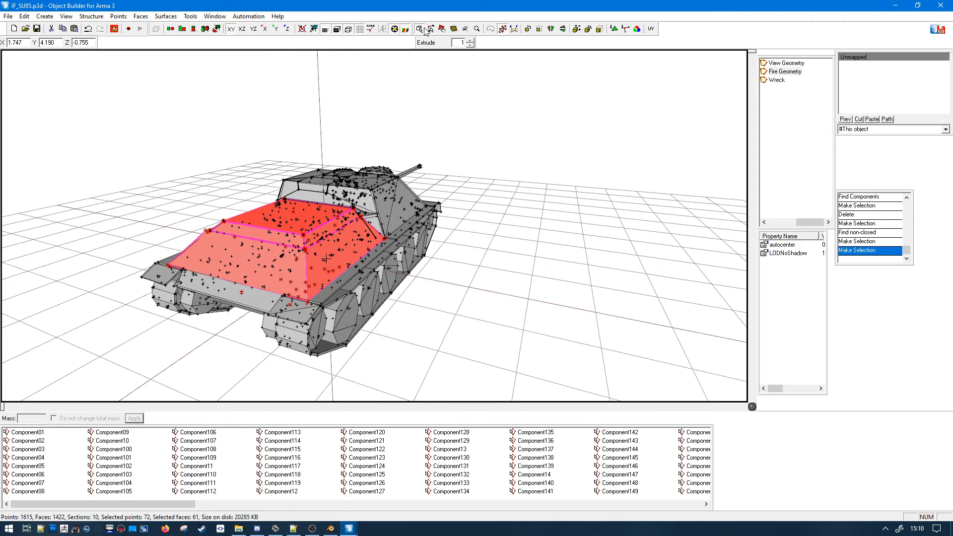
{"action": "left_click_drag", "start_coordinate": [344, 165], "coordinate": [426, 311], "text": "shift"}
{"action": "middle_click_drag", "start_coordinate": [436, 318], "coordinate": [427, 315]}
{"action": "left_click_drag", "start_coordinate": [287, 208], "coordinate": [370, 321], "text": "shift"}
{"action": "left_click_drag", "start_coordinate": [269, 250], "coordinate": [316, 312], "text": "shift"}
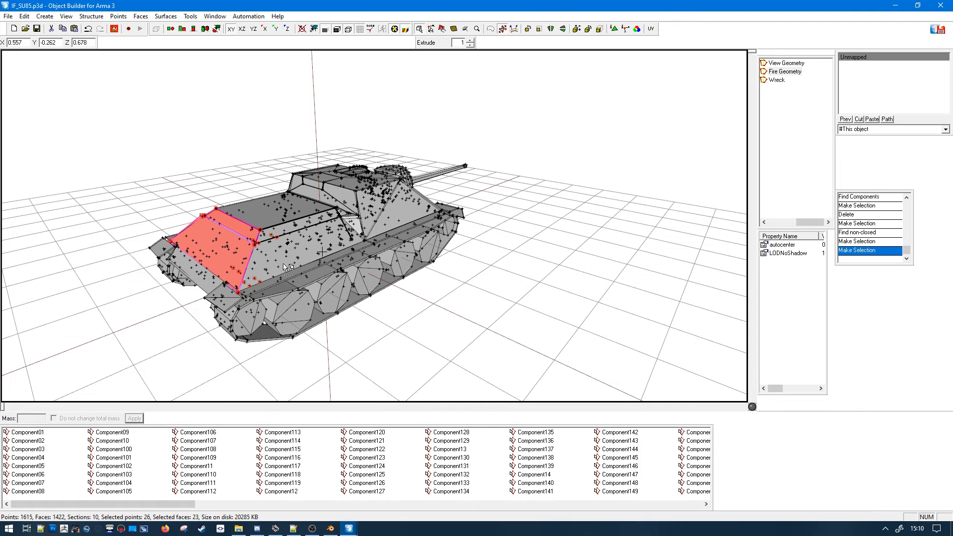
{"action": "left_click_drag", "start_coordinate": [272, 227], "coordinate": [297, 261], "text": "shift"}
{"action": "left_click_drag", "start_coordinate": [271, 232], "coordinate": [273, 234], "text": "shift"}
{"action": "right_click_drag", "start_coordinate": [245, 280], "coordinate": [216, 238]}
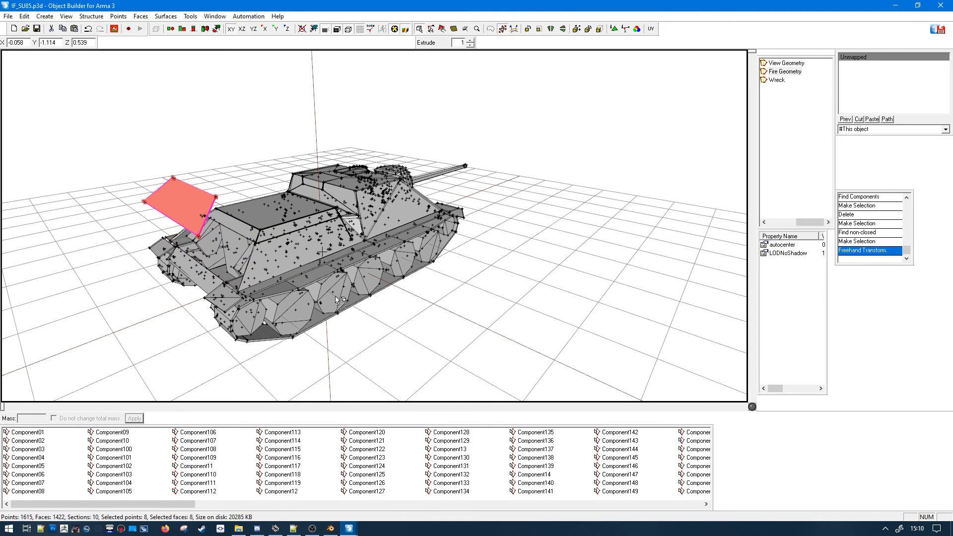
{"action": "key", "text": "ctrl+z"}
{"action": "left_click", "coordinate": [217, 156]}
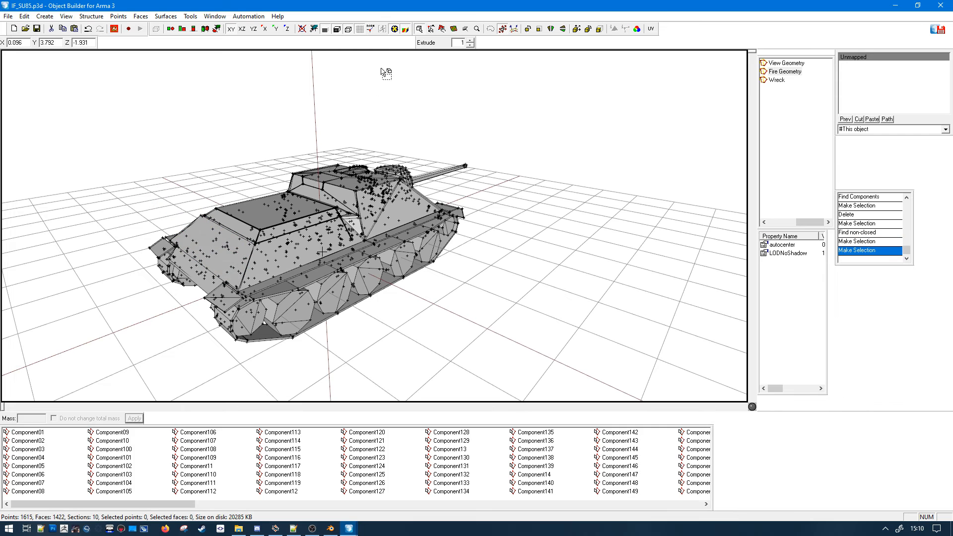
- Pick the sloped rear plate directly with a different selection tool, try moving it away, and undo that move
{"action": "left_click", "coordinate": [441, 30]}
{"action": "middle_click_drag", "start_coordinate": [371, 130], "coordinate": [320, 167]}
{"action": "scroll", "coordinate": [377, 255], "scroll_direction": "up", "scroll_amount": 2}
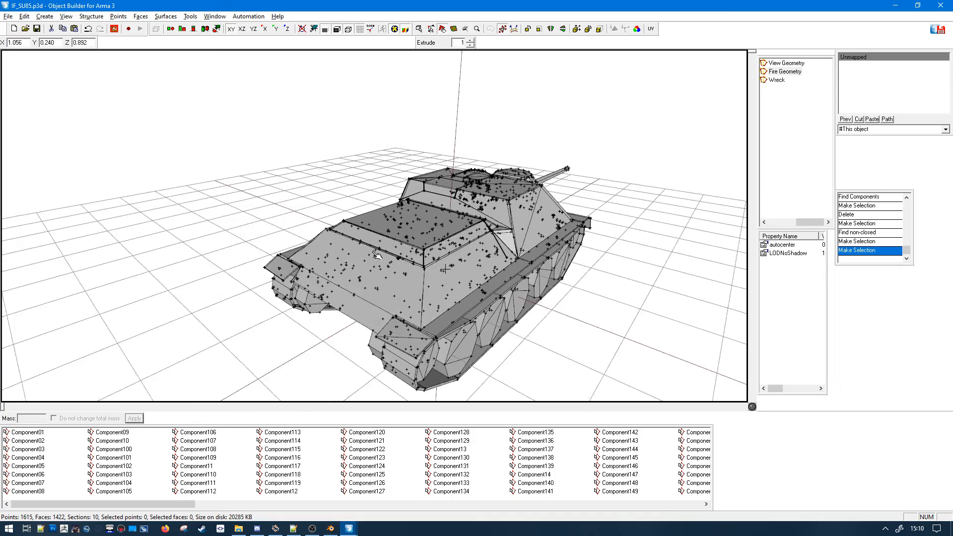
{"action": "scroll", "coordinate": [372, 263], "scroll_direction": "up", "scroll_amount": 2}
{"action": "left_click", "coordinate": [275, 269]}
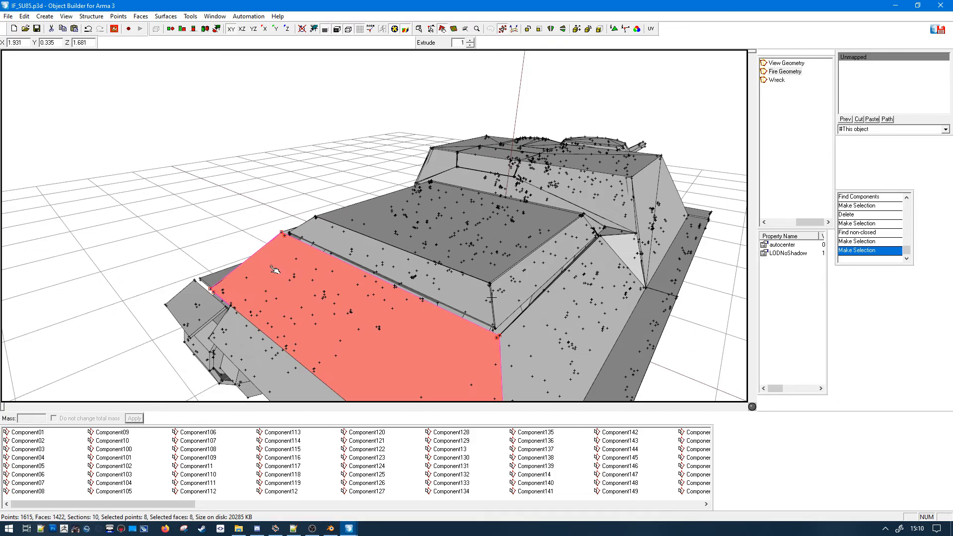
{"action": "middle_click_drag", "start_coordinate": [478, 299], "coordinate": [468, 275]}
{"action": "right_click_drag", "start_coordinate": [398, 297], "coordinate": [365, 199]}
{"action": "middle_click_drag", "start_coordinate": [461, 157], "coordinate": [398, 174]}
{"action": "key", "text": "ctrl+z"}
{"action": "middle_click_drag", "start_coordinate": [348, 199], "coordinate": [348, 199]}
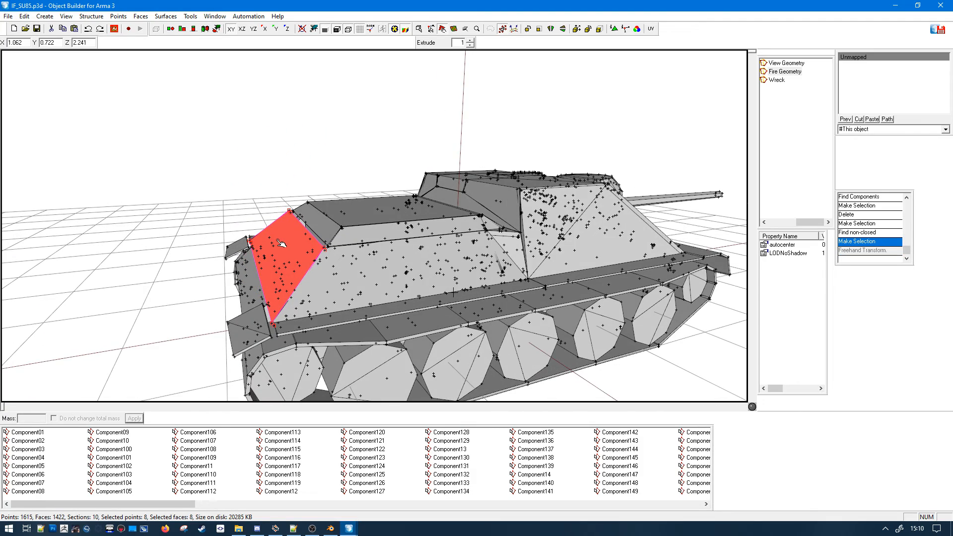
- Try deleting the selected sloped rear plate from the Fire Geometry, and undo the deletion
{"action": "key", "text": "Delete"}
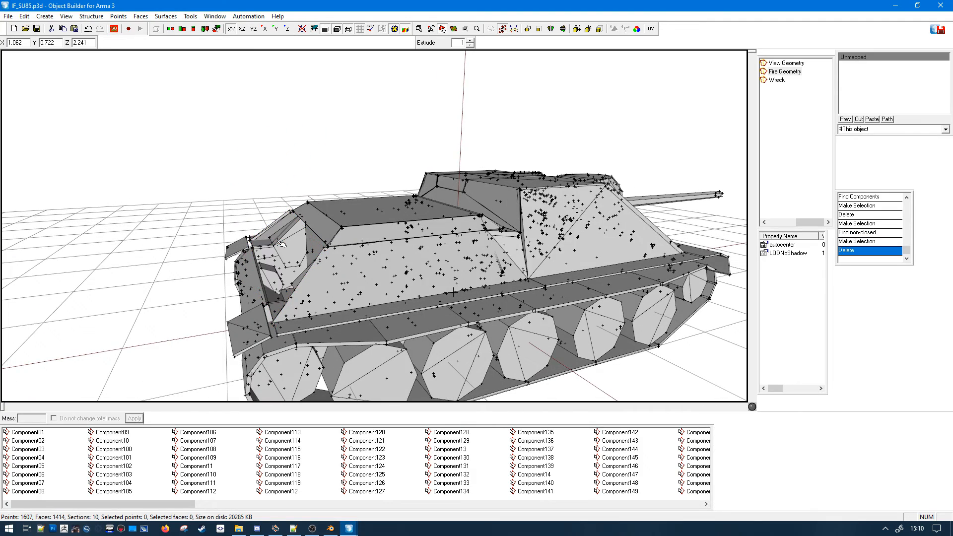
{"action": "left_click", "coordinate": [91, 16]}
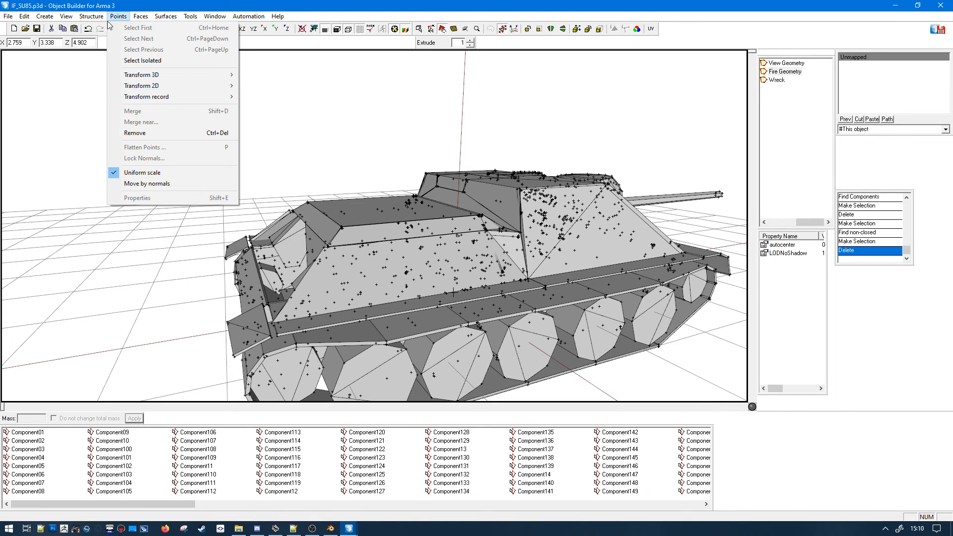
{"action": "mouse_move", "coordinate": [122, 78]}
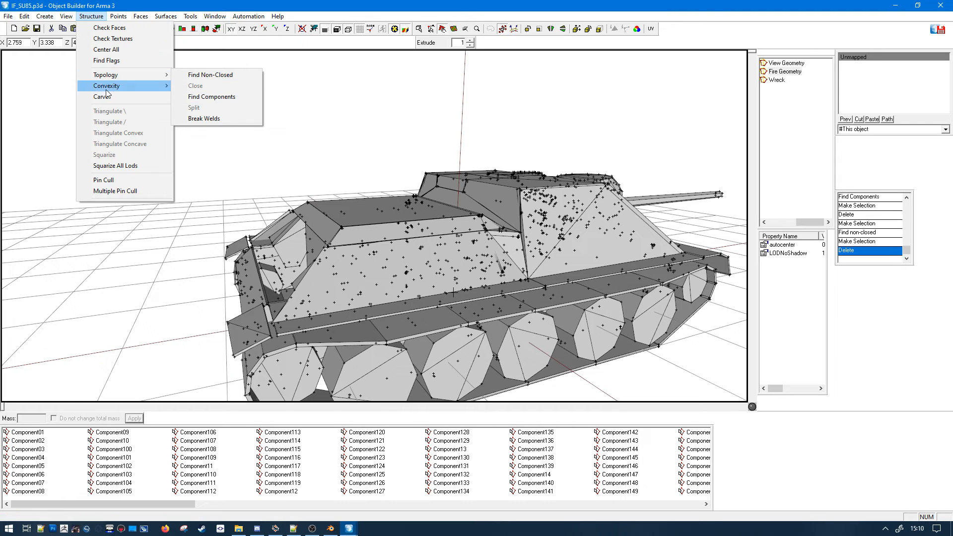
{"action": "left_click", "coordinate": [286, 202]}
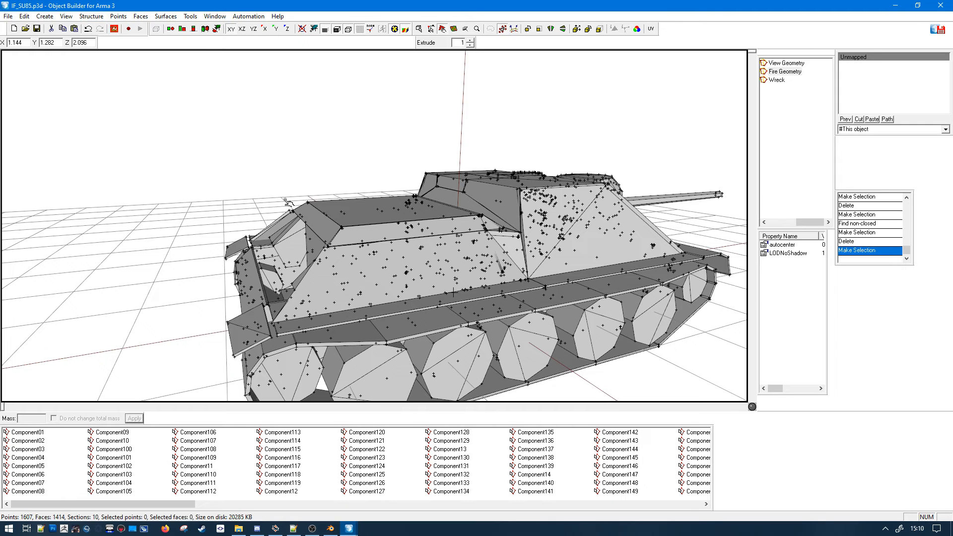
{"action": "key", "text": "ctrl+z"}
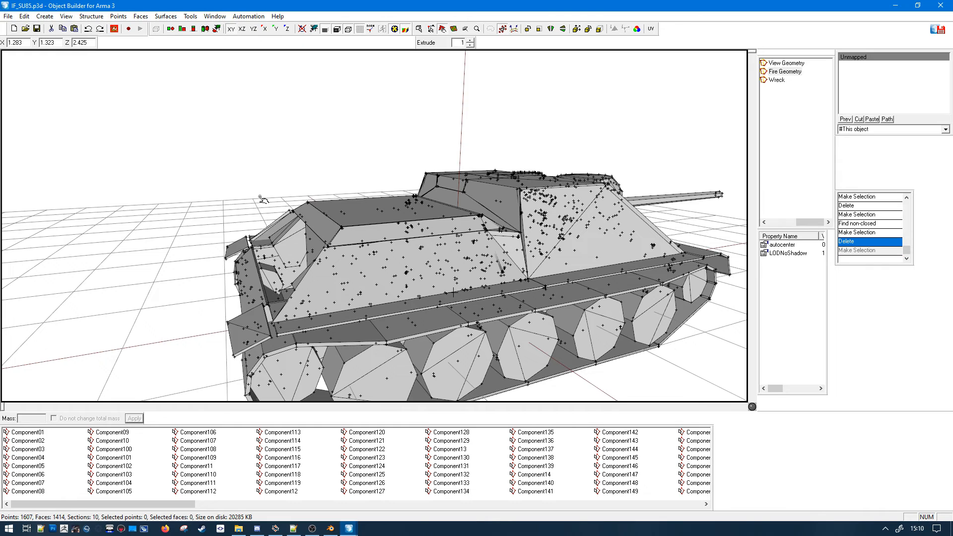
{"action": "key", "text": "ctrl+z"}
{"action": "left_click", "coordinate": [275, 196]}
{"action": "middle_click_drag", "start_coordinate": [377, 205], "coordinate": [504, 223]}
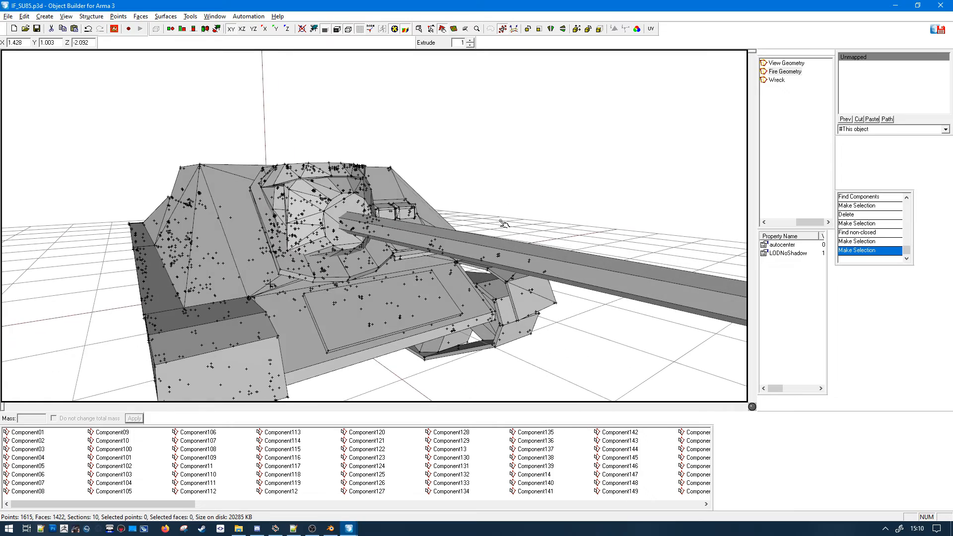
{"action": "scroll", "coordinate": [504, 223], "scroll_direction": "down", "scroll_amount": 5}
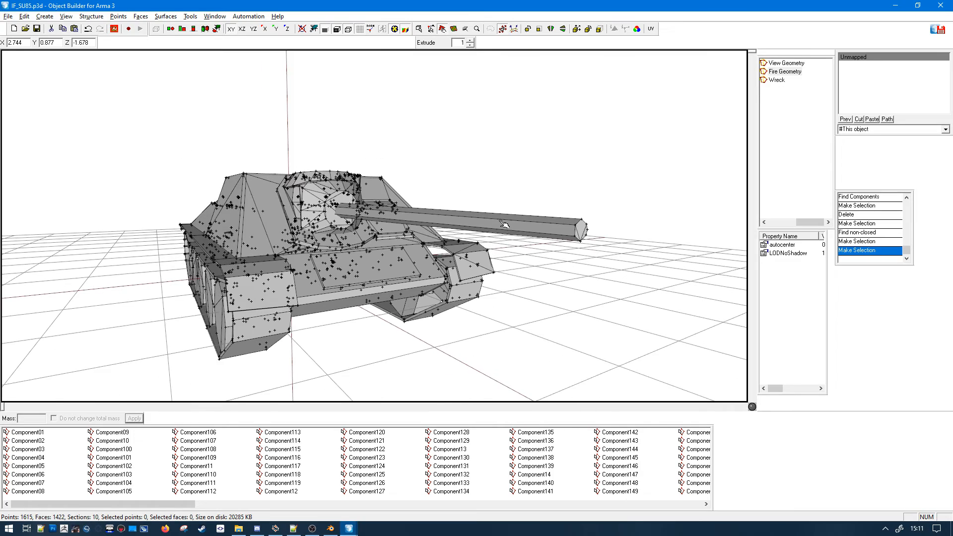
{"action": "middle_click_drag", "start_coordinate": [504, 224], "coordinate": [632, 179]}
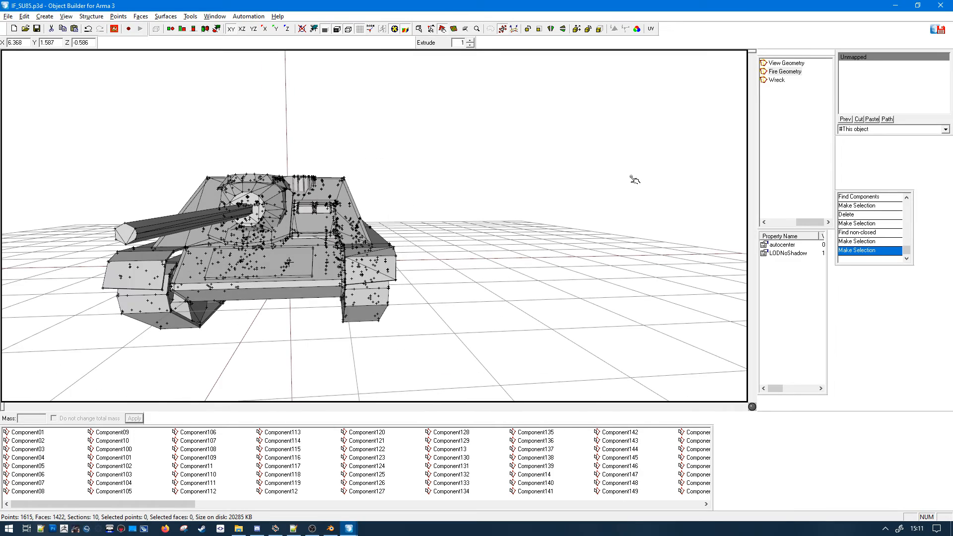
{"action": "left_click", "coordinate": [941, 5]}
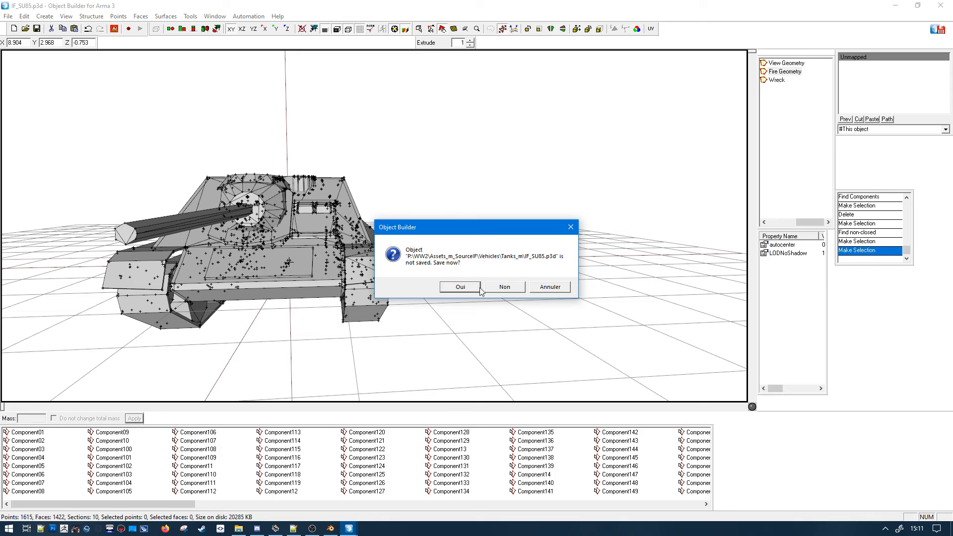
{"action": "left_click", "coordinate": [556, 288]}
- Examine the Fire Geometry around the superstructure's side plates, its rear corner and the joint with the engine deck
{"action": "middle_click_drag", "start_coordinate": [487, 283], "coordinate": [417, 288]}
{"action": "scroll", "coordinate": [488, 283], "scroll_direction": "up", "scroll_amount": 3}
{"action": "scroll", "coordinate": [487, 282], "scroll_direction": "up", "scroll_amount": 3}
{"action": "scroll", "coordinate": [423, 291], "scroll_direction": "down", "scroll_amount": 3}
{"action": "scroll", "coordinate": [423, 290], "scroll_direction": "up", "scroll_amount": 4}
{"action": "scroll", "coordinate": [417, 288], "scroll_direction": "down", "scroll_amount": 5}
{"action": "scroll", "coordinate": [376, 152], "scroll_direction": "up", "scroll_amount": 5}
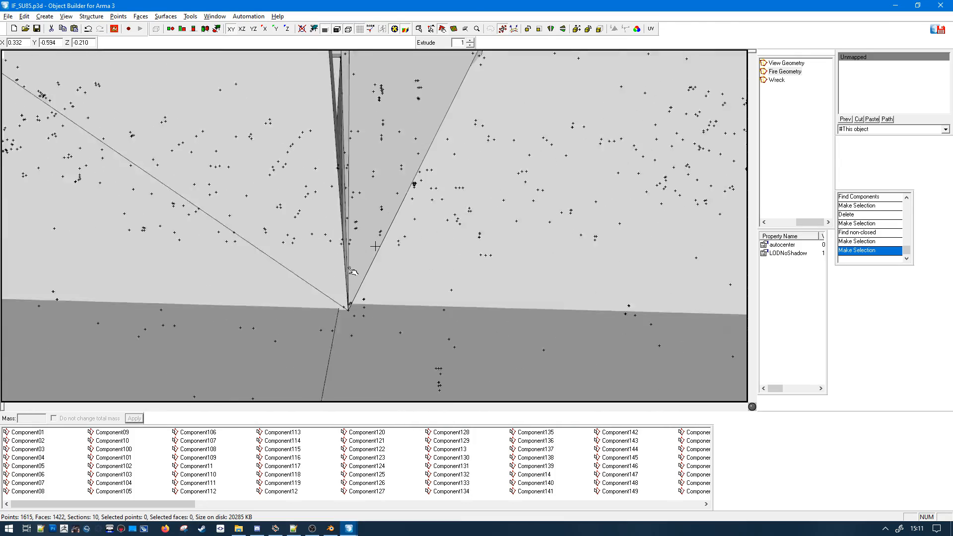
{"action": "scroll", "coordinate": [376, 152], "scroll_direction": "down", "scroll_amount": 4}
{"action": "middle_click_drag", "start_coordinate": [375, 152], "coordinate": [345, 299]}
{"action": "scroll", "coordinate": [378, 153], "scroll_direction": "up", "scroll_amount": 4}
{"action": "scroll", "coordinate": [382, 153], "scroll_direction": "down", "scroll_amount": 2}
{"action": "scroll", "coordinate": [346, 296], "scroll_direction": "up", "scroll_amount": 4}
{"action": "scroll", "coordinate": [346, 300], "scroll_direction": "down", "scroll_amount": 3}
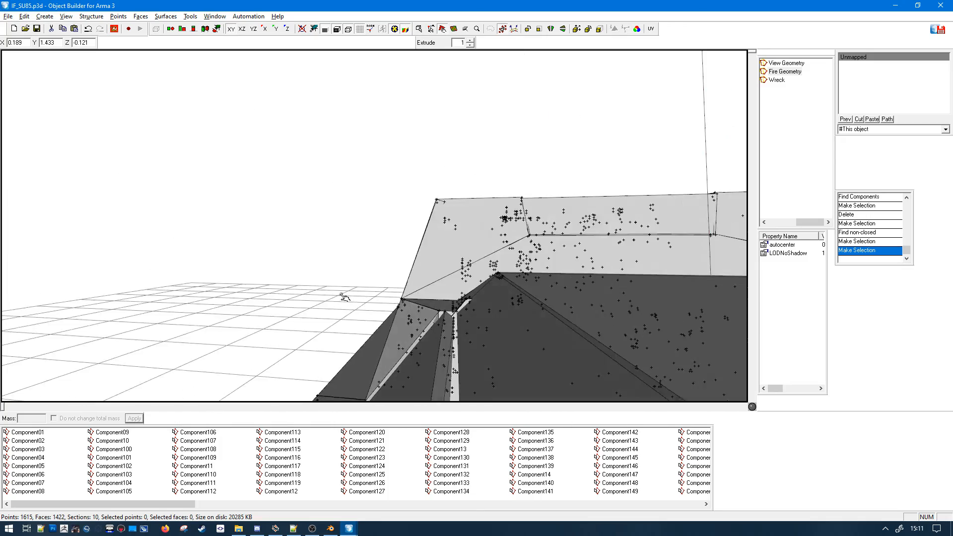
{"action": "scroll", "coordinate": [345, 296], "scroll_direction": "down", "scroll_amount": 5}
{"action": "scroll", "coordinate": [345, 297], "scroll_direction": "up", "scroll_amount": 5}
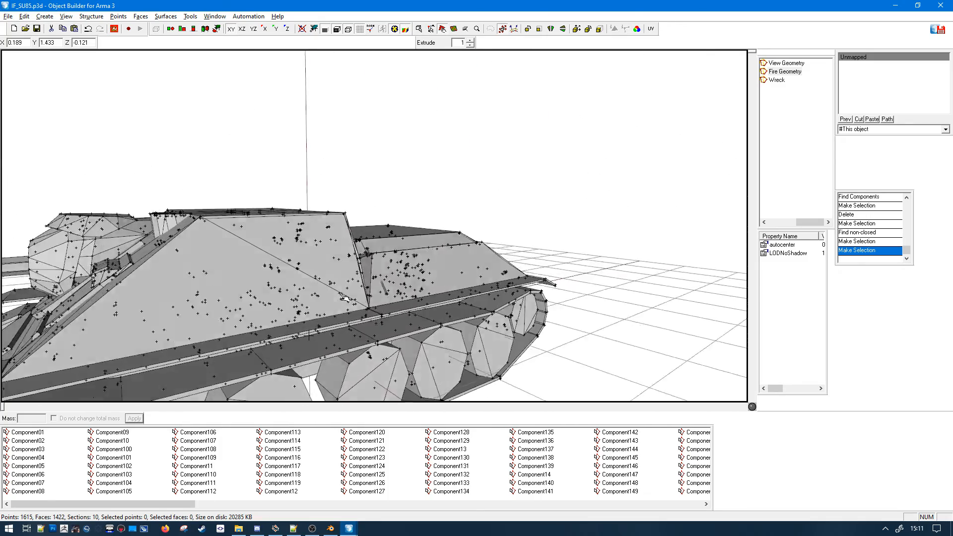
{"action": "middle_click_drag", "start_coordinate": [346, 298], "coordinate": [215, 312]}
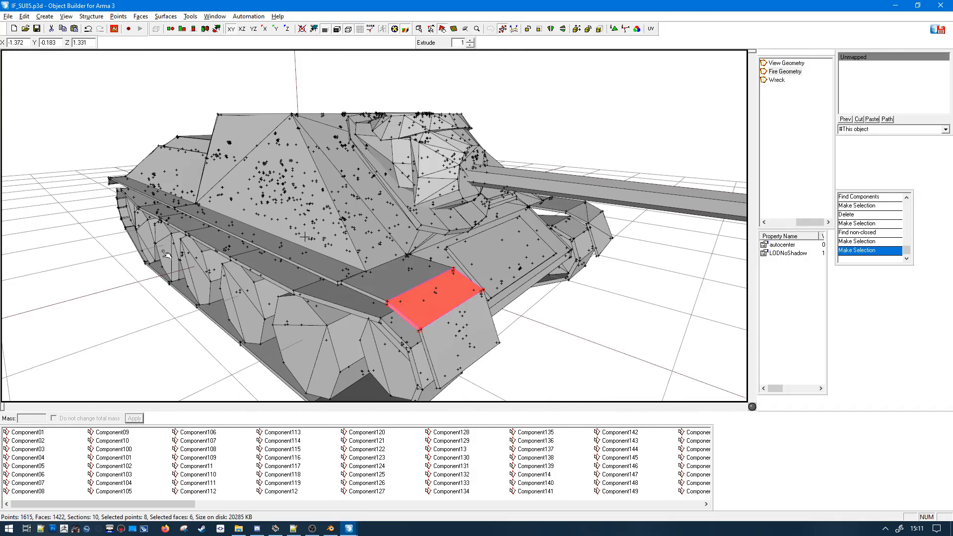
- Examine the seams between the raised engine deck and the surrounding rear hull plates, picking and deselecting the sloped rear plate
{"action": "middle_click_drag", "start_coordinate": [166, 255], "coordinate": [329, 243]}
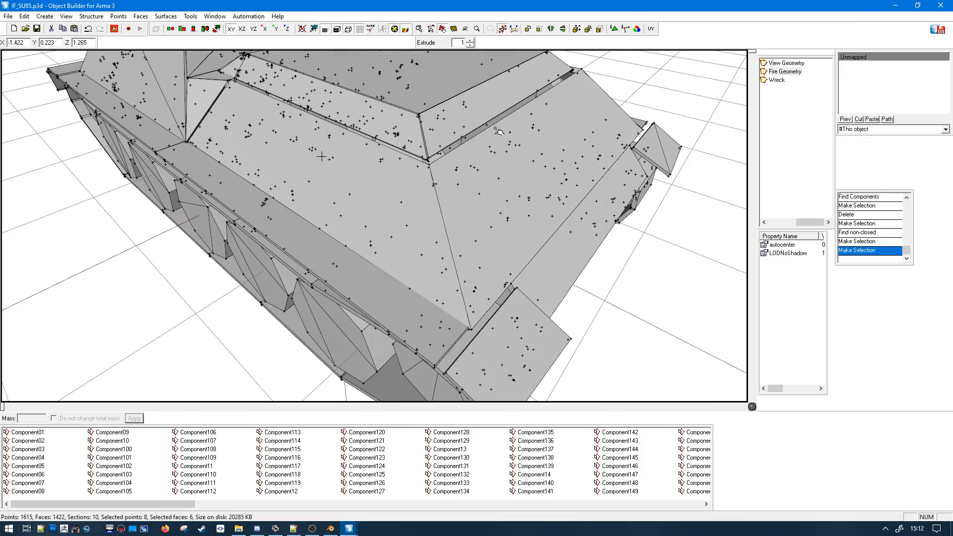
{"action": "middle_click_drag", "start_coordinate": [503, 122], "coordinate": [405, 164]}
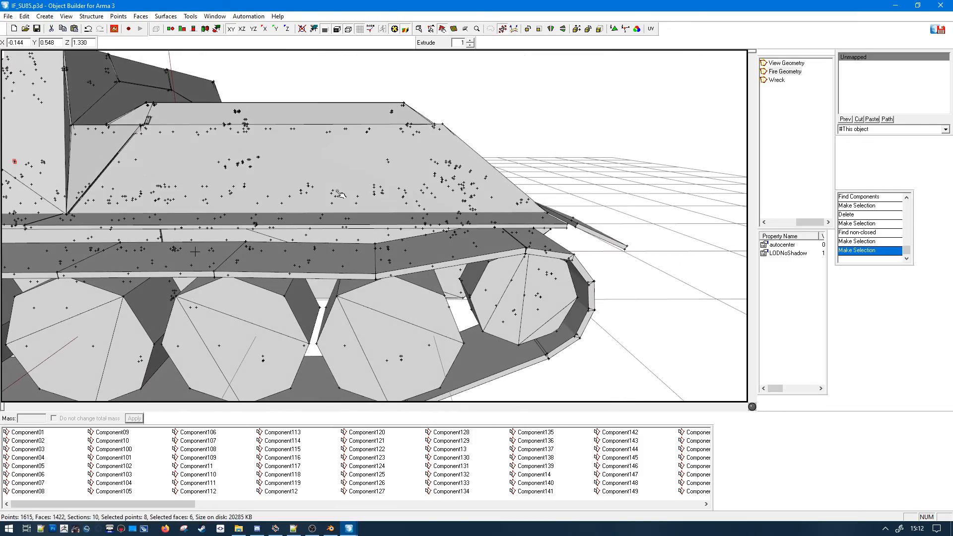
{"action": "middle_click_drag", "start_coordinate": [340, 193], "coordinate": [341, 195]}
{"action": "middle_click_drag", "start_coordinate": [605, 195], "coordinate": [593, 197]}
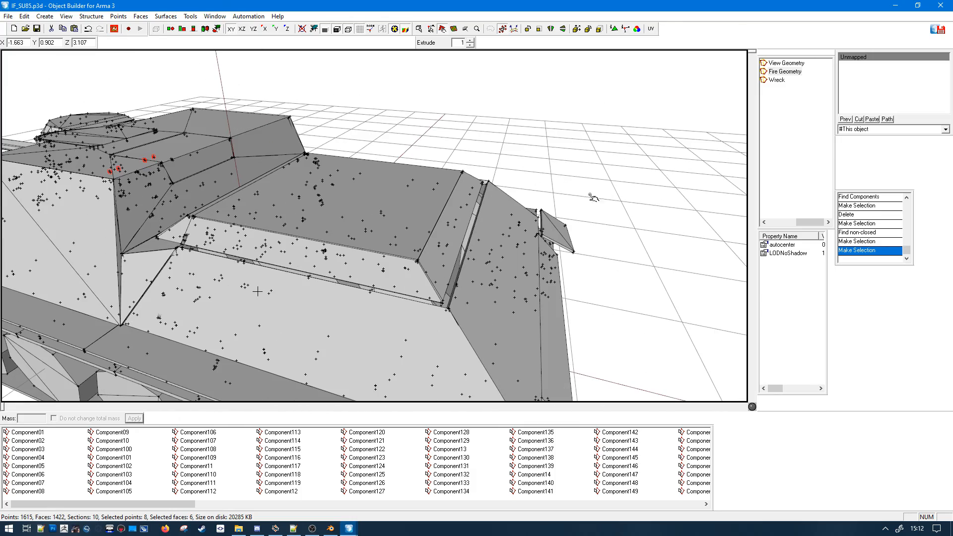
{"action": "left_click", "coordinate": [509, 220]}
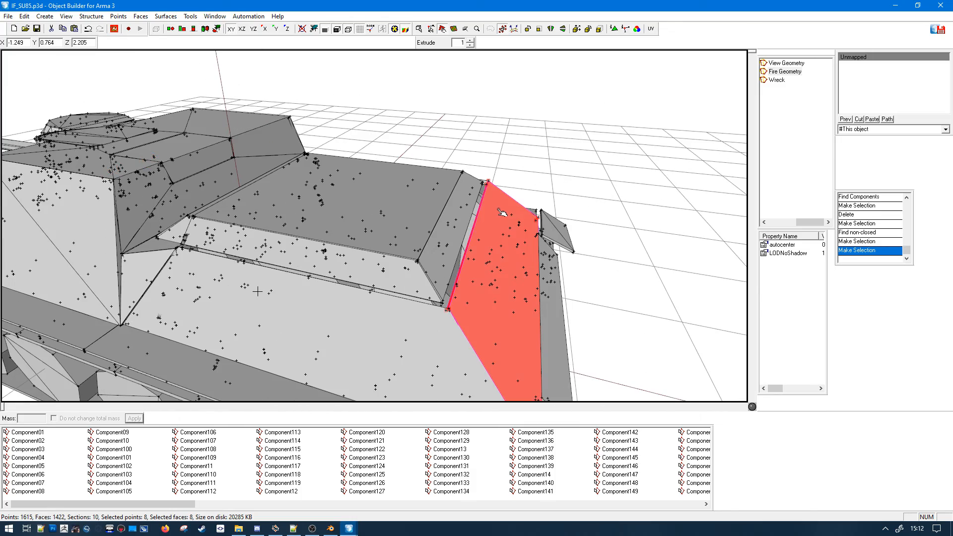
{"action": "middle_click_drag", "start_coordinate": [499, 210], "coordinate": [525, 226]}
{"action": "left_click", "coordinate": [577, 200]}
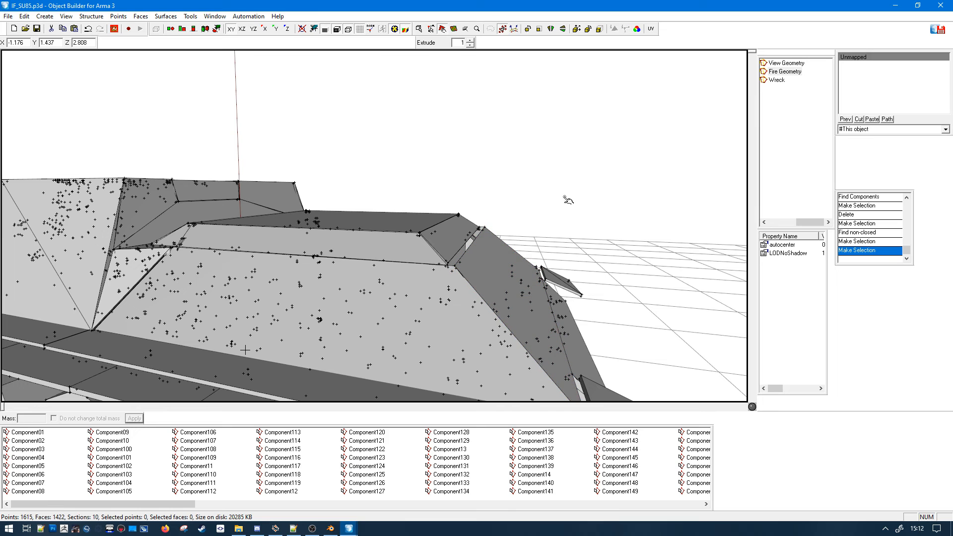
{"action": "middle_click_drag", "start_coordinate": [490, 270], "coordinate": [527, 230]}
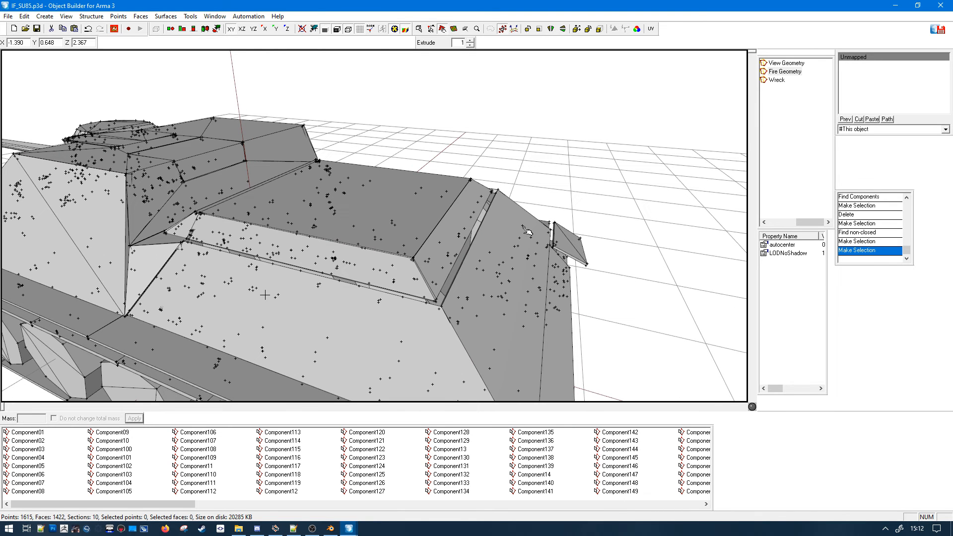
{"action": "middle_click_drag", "start_coordinate": [527, 230], "coordinate": [503, 184]}
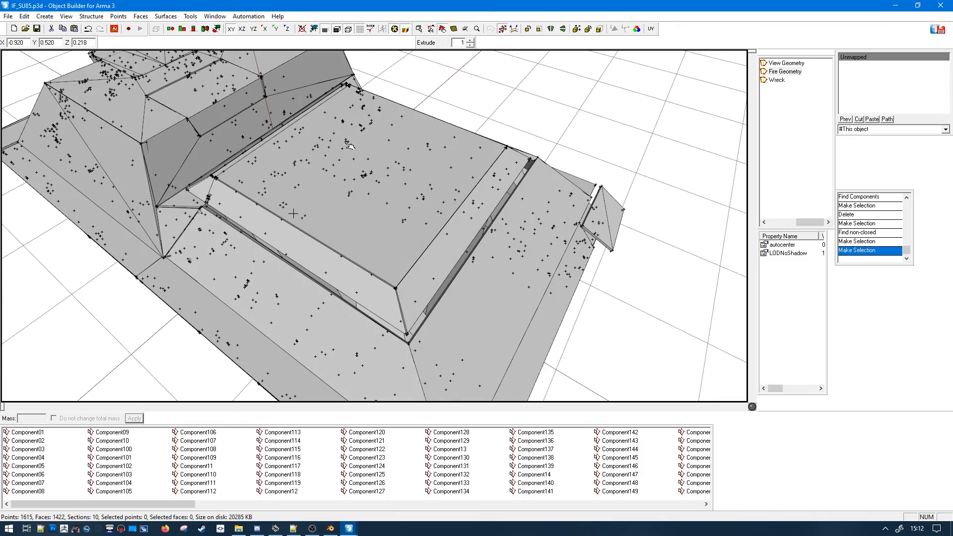
{"action": "middle_click_drag", "start_coordinate": [274, 155], "coordinate": [411, 201]}
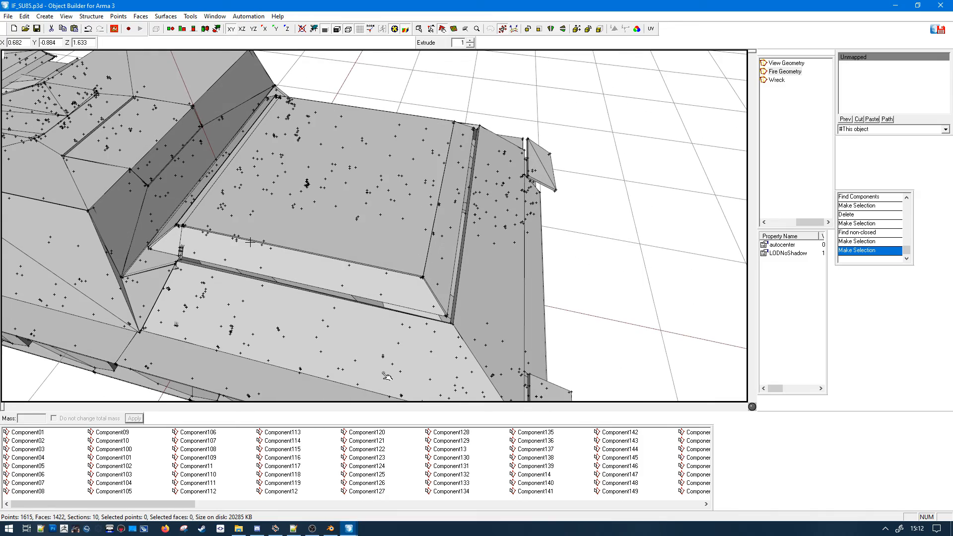
{"action": "middle_click_drag", "start_coordinate": [271, 288], "coordinate": [518, 200]}
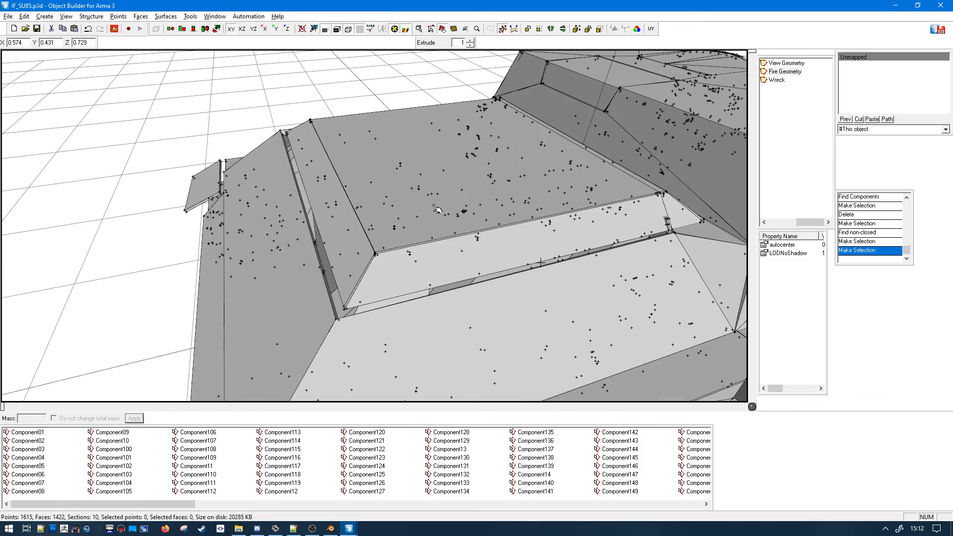
{"action": "middle_click_drag", "start_coordinate": [353, 178], "coordinate": [317, 179]}
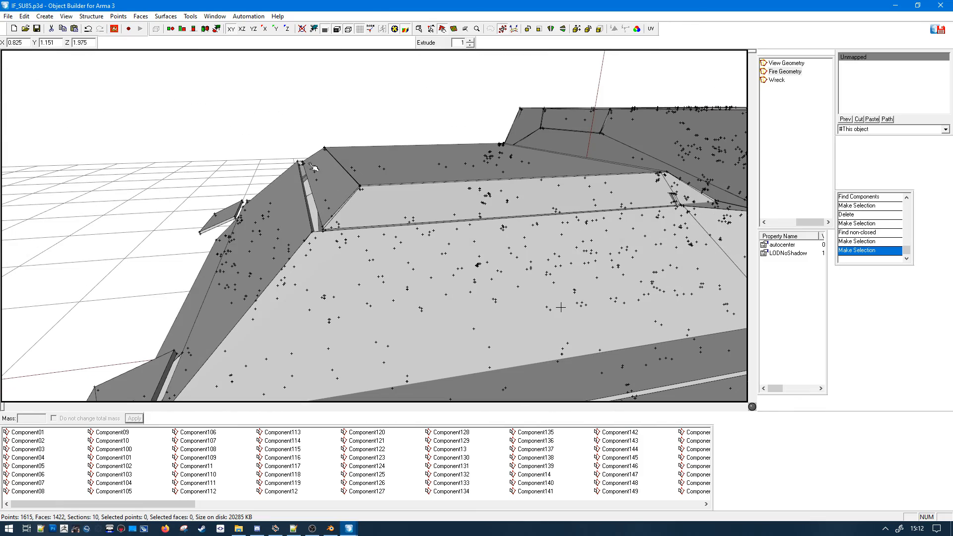
{"action": "mouse_move", "coordinate": [367, 206]}
{"action": "middle_mouse_down"}
{"action": "mouse_move", "coordinate": [332, 205]}
{"action": "mouse_move", "coordinate": [385, 191]}
{"action": "mouse_move", "coordinate": [368, 196]}
{"action": "mouse_move", "coordinate": [373, 200]}
{"action": "middle_mouse_up"}
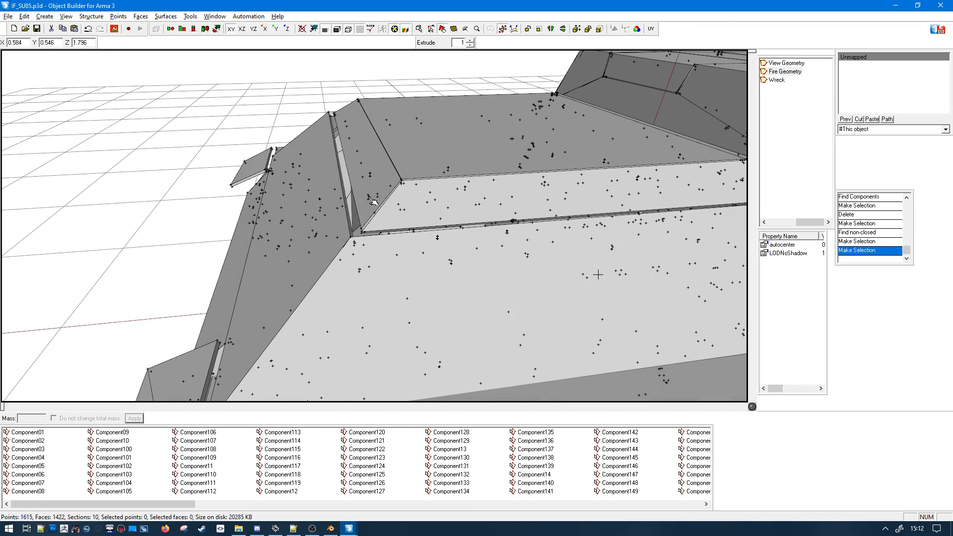
- Select the engine deck's top plate together with its sloped rear and side strips, and lift them clear above the hull
{"action": "left_click", "coordinate": [379, 163]}
{"action": "left_click", "coordinate": [413, 170]}
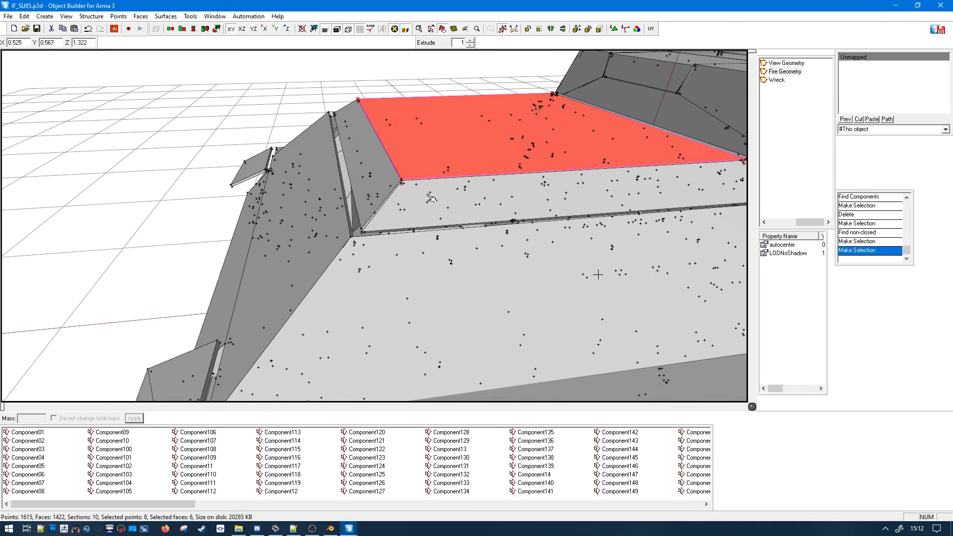
{"action": "left_click", "coordinate": [432, 197]}
{"action": "middle_click_drag", "start_coordinate": [431, 197], "coordinate": [345, 158]}
{"action": "left_click", "coordinate": [282, 127]}
{"action": "left_click", "coordinate": [296, 116]}
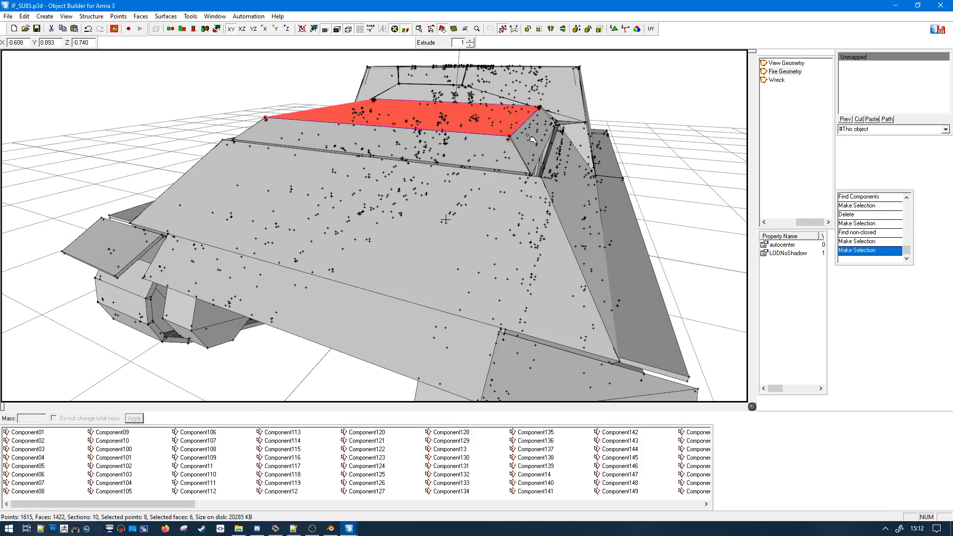
{"action": "middle_click_drag", "start_coordinate": [552, 140], "coordinate": [494, 126]}
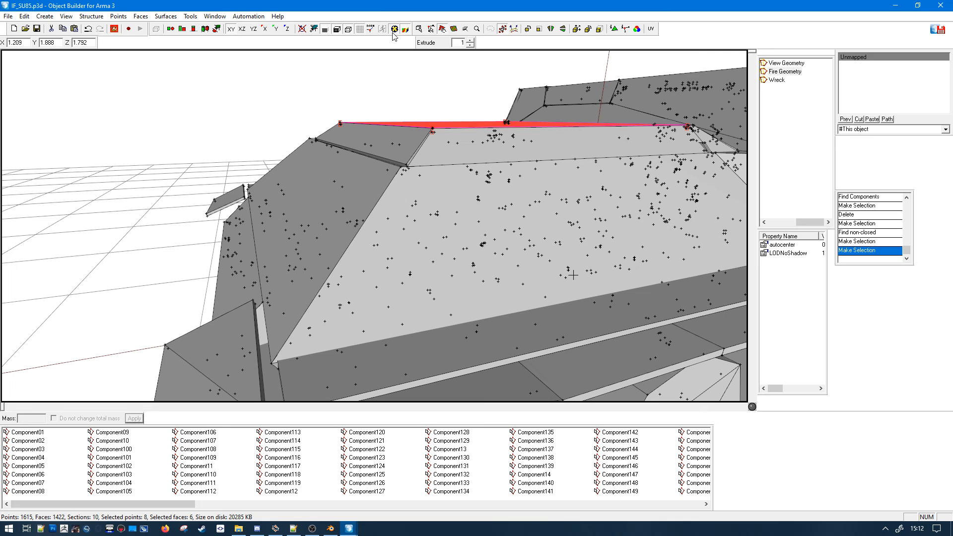
{"action": "left_click_drag", "start_coordinate": [304, 101], "coordinate": [417, 158], "text": "shift"}
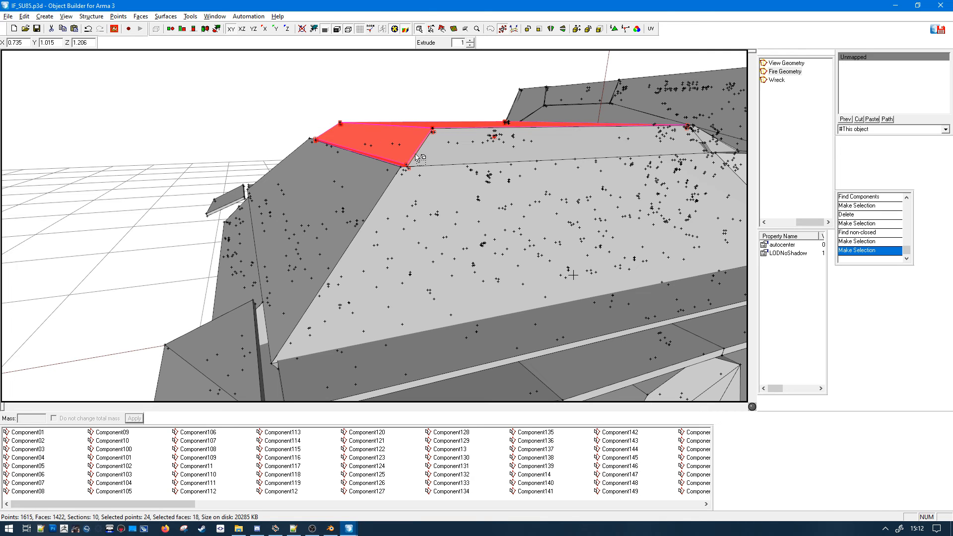
{"action": "left_click_drag", "start_coordinate": [410, 113], "coordinate": [447, 154], "text": "shift"}
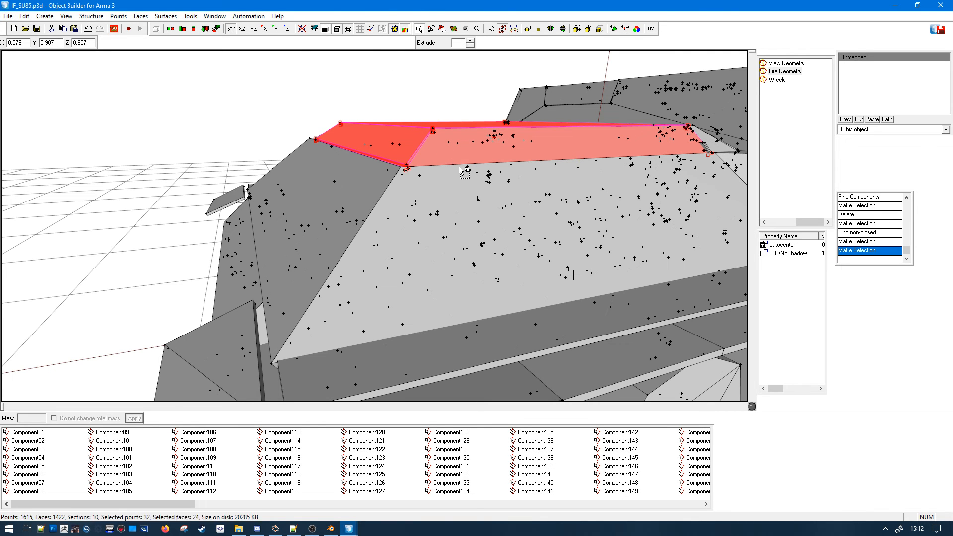
{"action": "right_click_drag", "start_coordinate": [461, 171], "coordinate": [459, 69]}
{"action": "mouse_move", "coordinate": [459, 70]}
{"action": "middle_mouse_down"}
{"action": "mouse_move", "coordinate": [432, 87]}
{"action": "mouse_move", "coordinate": [427, 130]}
{"action": "middle_mouse_up"}
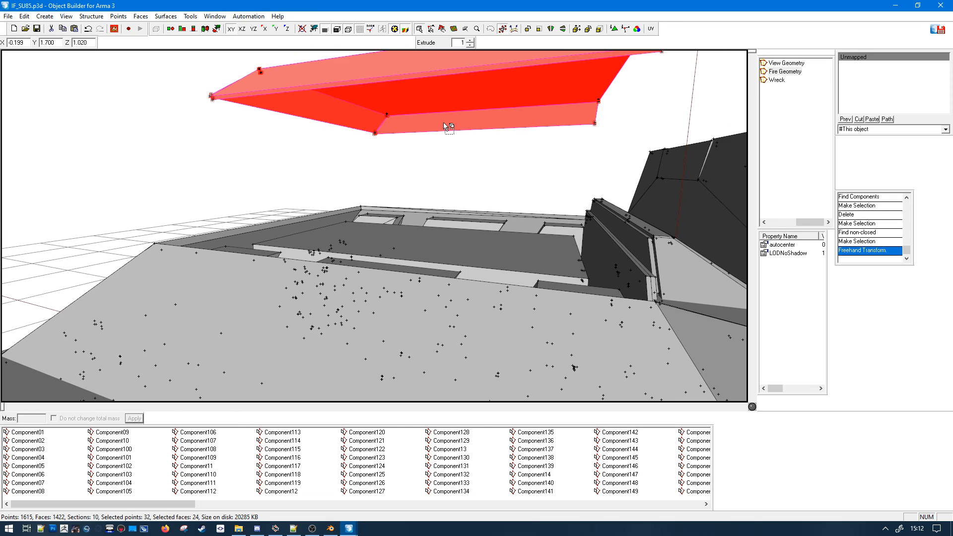
- Check the penetration materials in the face properties of the lifted deck plates, first two plates together and then the rear strip alone
{"action": "left_click", "coordinate": [444, 123]}
{"action": "middle_click_drag", "start_coordinate": [332, 94], "coordinate": [321, 107]}
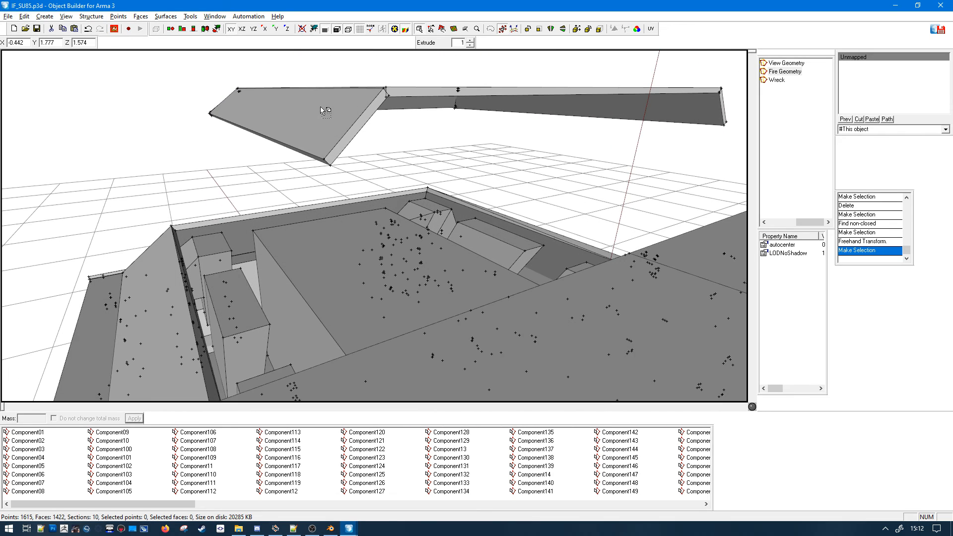
{"action": "left_click", "coordinate": [354, 91]}
{"action": "key", "text": "e"}
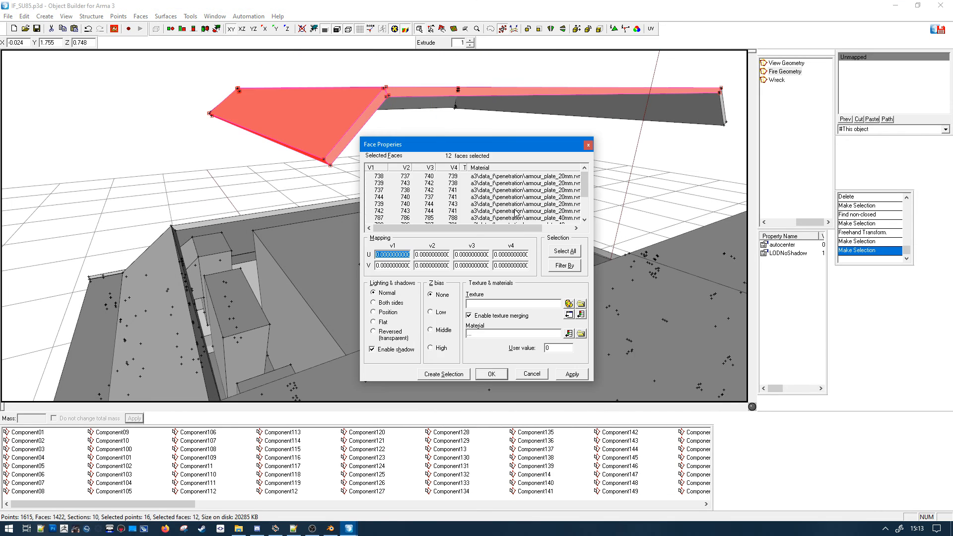
{"action": "scroll", "coordinate": [515, 209], "scroll_direction": "down", "scroll_amount": 3}
{"action": "key", "text": "Escape"}
{"action": "left_click_drag", "start_coordinate": [281, 135], "coordinate": [341, 169]}
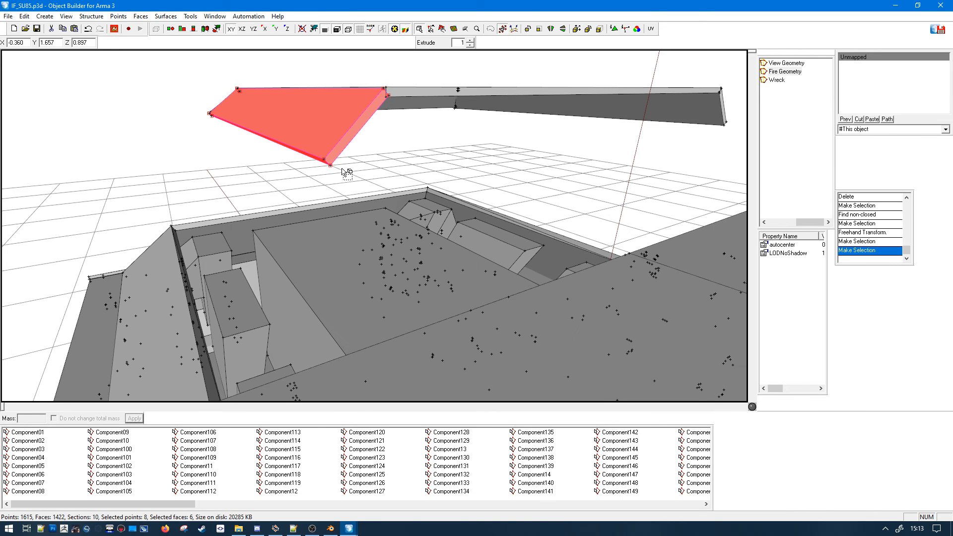
{"action": "key", "text": "e"}
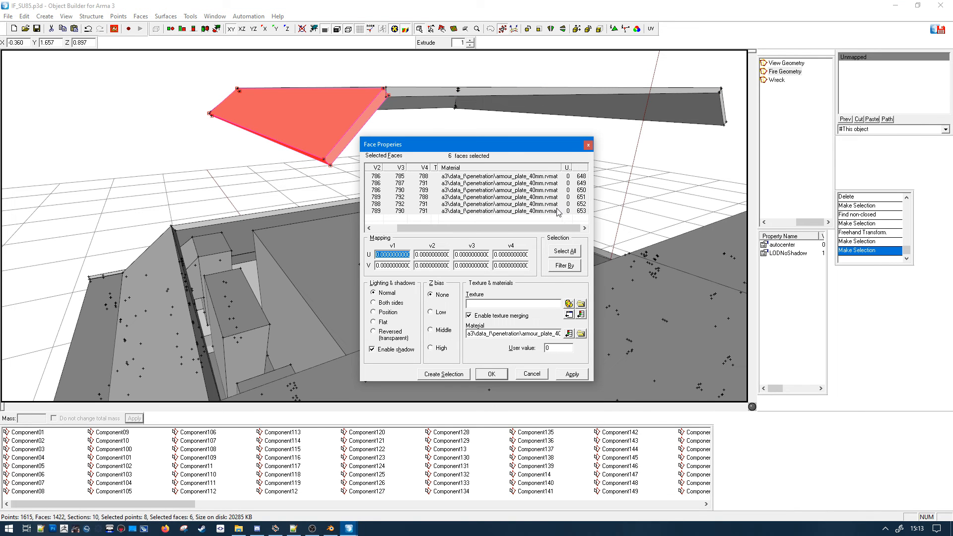
{"action": "key", "text": "Escape"}
- Clear the selection and examine the lifted deck plates and the components inside the opened engine bay
{"action": "right_click_drag", "start_coordinate": [511, 163], "coordinate": [243, 144]}
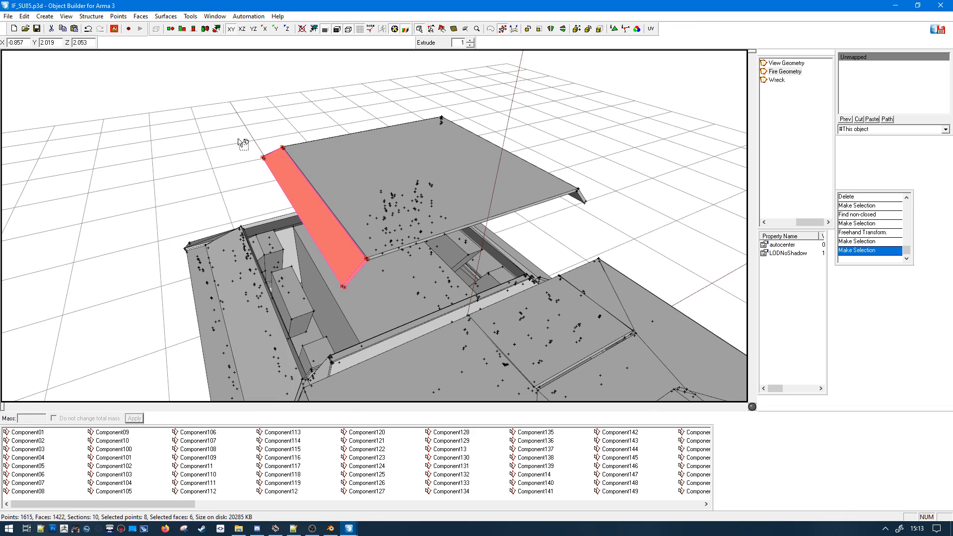
{"action": "left_click", "coordinate": [354, 262]}
{"action": "right_click_drag", "start_coordinate": [358, 240], "coordinate": [401, 89]}
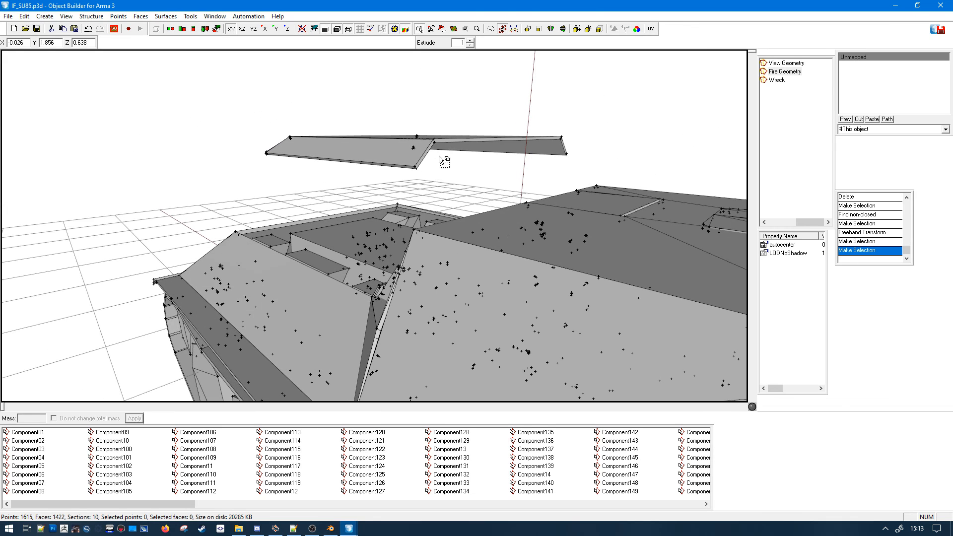
{"action": "left_click_drag", "start_coordinate": [445, 151], "coordinate": [447, 152]}
{"action": "left_click", "coordinate": [433, 191]}
{"action": "mouse_move", "coordinate": [371, 247]}
{"action": "right_mouse_down"}
{"action": "mouse_move", "coordinate": [498, 349]}
{"action": "mouse_move", "coordinate": [511, 398]}
{"action": "right_mouse_up"}
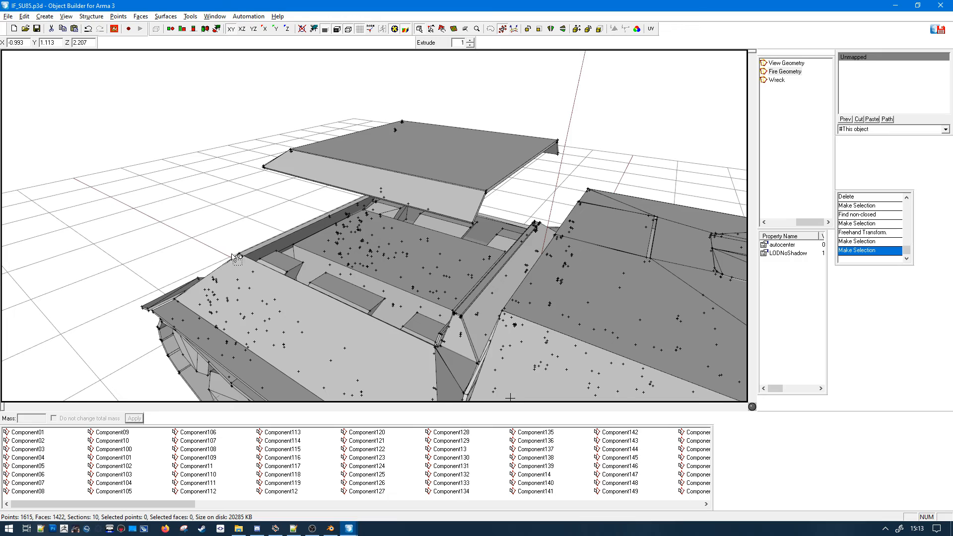
- Undo lifting the engine deck plates and the selections made around that move
{"action": "key", "text": "ctrl+z"}
{"action": "key", "text": "ctrl+z"}
{"action": "key", "text": "ctrl+z"}
{"action": "key", "text": "ctrl+z"}
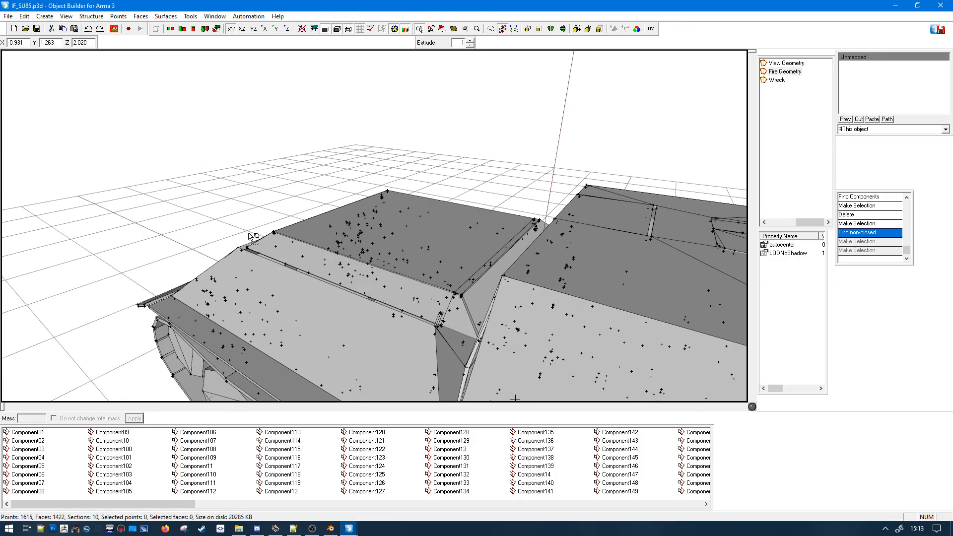
- Examine the rear hull, engine deck, fenders and running gear of the Fire Geometry from above and from the side
{"action": "mouse_move", "coordinate": [250, 236]}
{"action": "right_mouse_down"}
{"action": "mouse_move", "coordinate": [256, 224]}
{"action": "mouse_move", "coordinate": [251, 292]}
{"action": "mouse_move", "coordinate": [285, 348]}
{"action": "mouse_move", "coordinate": [279, 334]}
{"action": "right_mouse_up"}
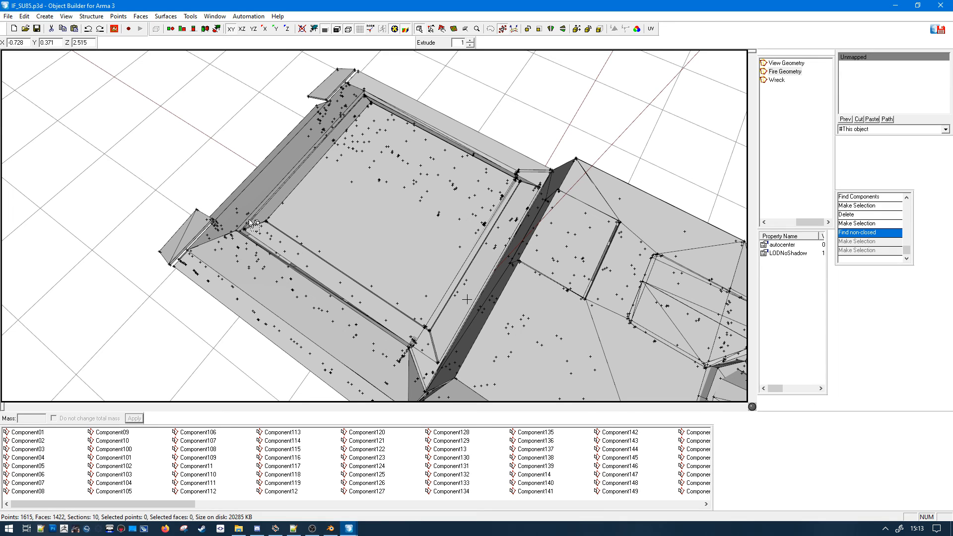
{"action": "scroll", "coordinate": [316, 284], "scroll_direction": "up", "scroll_amount": 5}
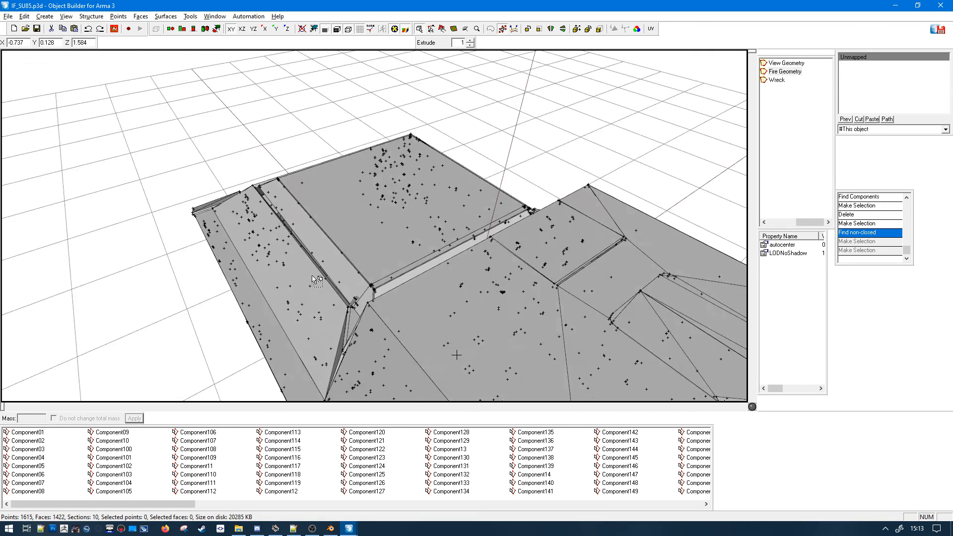
{"action": "mouse_move", "coordinate": [197, 230]}
{"action": "right_mouse_down"}
{"action": "mouse_move", "coordinate": [260, 238]}
{"action": "mouse_move", "coordinate": [260, 224]}
{"action": "mouse_move", "coordinate": [305, 211]}
{"action": "mouse_move", "coordinate": [685, 363]}
{"action": "mouse_move", "coordinate": [641, 304]}
{"action": "mouse_move", "coordinate": [295, 323]}
{"action": "mouse_move", "coordinate": [389, 349]}
{"action": "mouse_move", "coordinate": [397, 338]}
{"action": "right_mouse_up"}
{"action": "scroll", "coordinate": [306, 211], "scroll_direction": "down", "scroll_amount": 4}
{"action": "left_click", "coordinate": [420, 279]}
{"action": "left_click", "coordinate": [295, 323]}
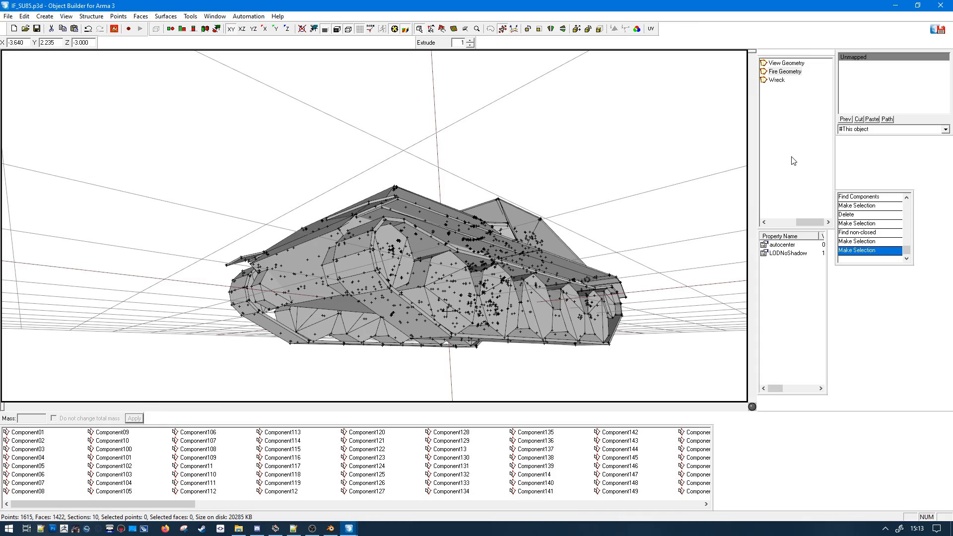
{"action": "right_click_drag", "start_coordinate": [279, 250], "coordinate": [427, 266]}
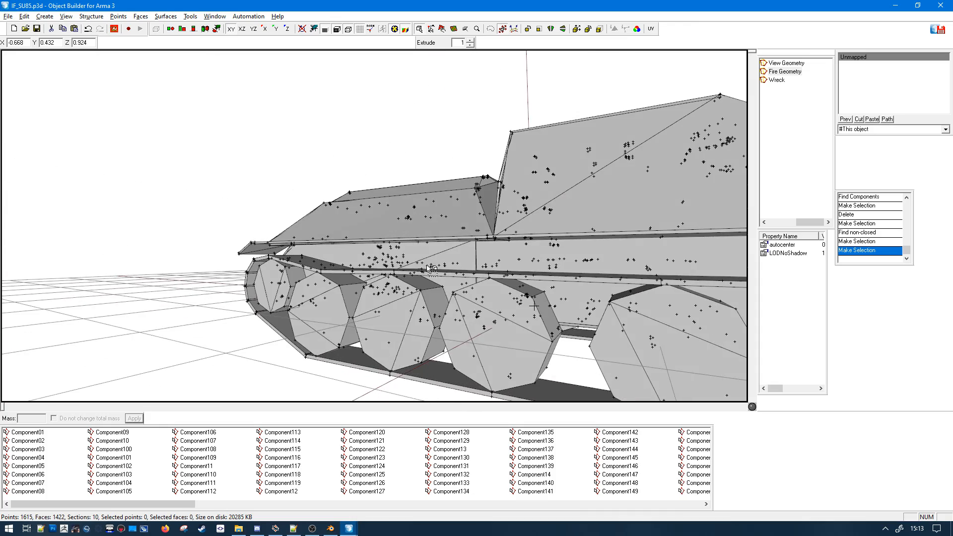
- Try deleting the two small boxes on the driver's hatch of the Fire Geometry, and undo the deletion
{"action": "right_click_drag", "start_coordinate": [318, 256], "coordinate": [607, 241]}
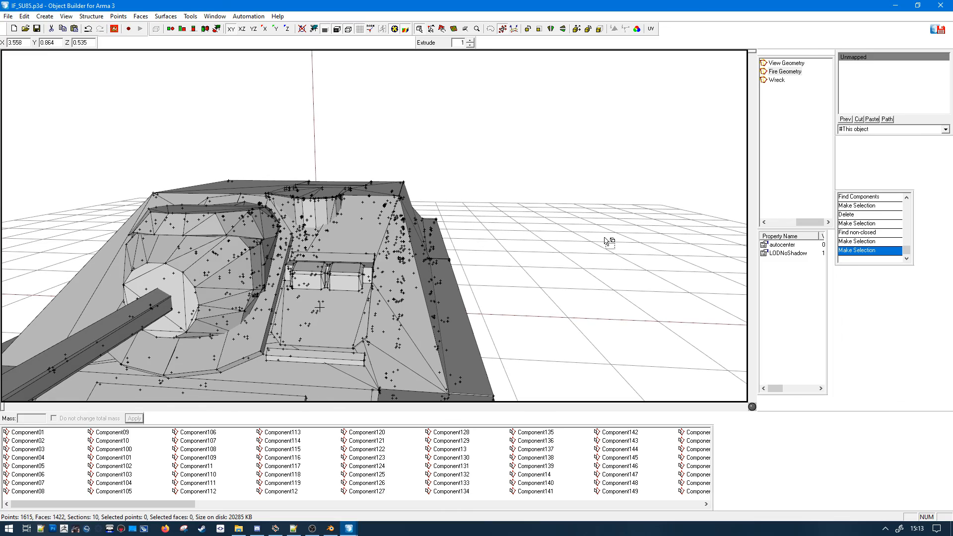
{"action": "right_click_drag", "start_coordinate": [607, 242], "coordinate": [501, 234]}
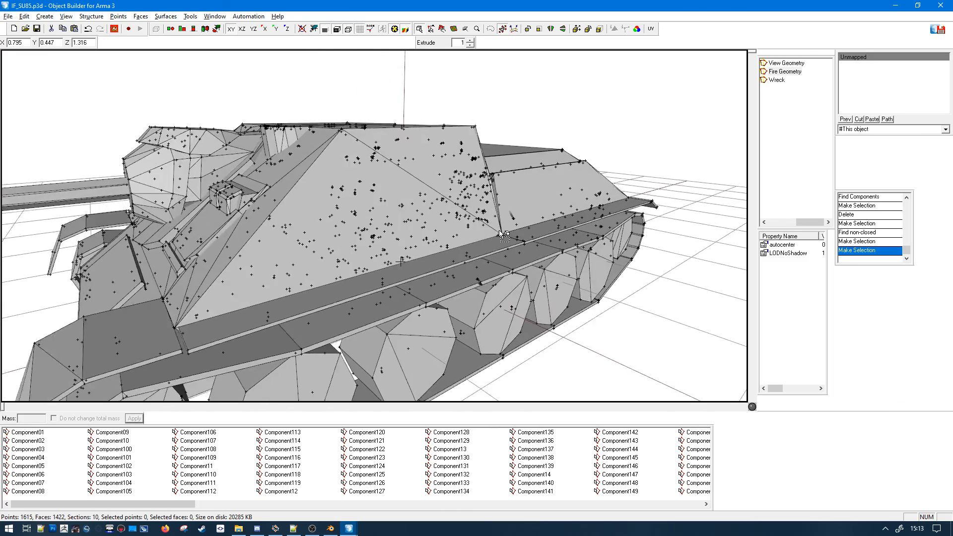
{"action": "scroll", "coordinate": [499, 231], "scroll_direction": "up", "scroll_amount": 3}
{"action": "right_click_drag", "start_coordinate": [241, 197], "coordinate": [265, 179]}
{"action": "left_click", "coordinate": [333, 162]}
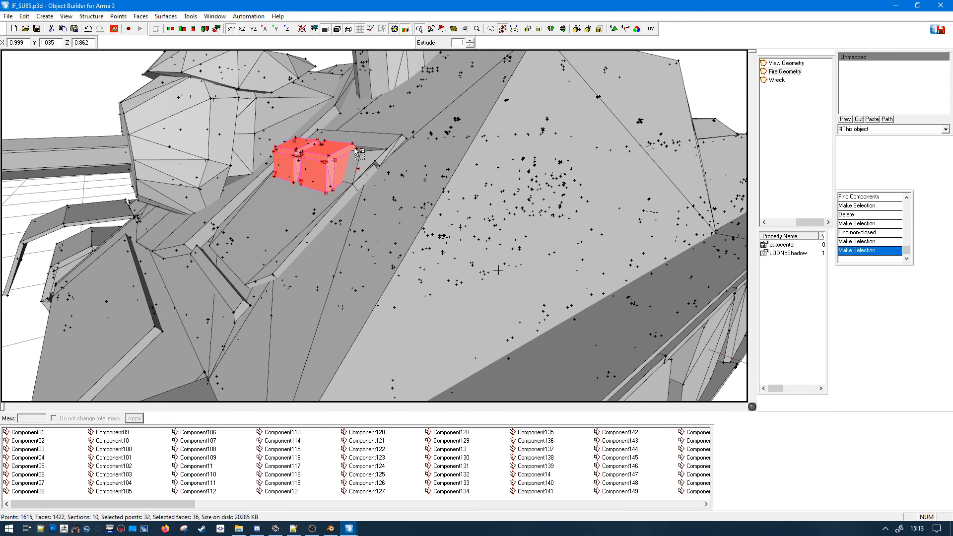
{"action": "key", "text": "Delete"}
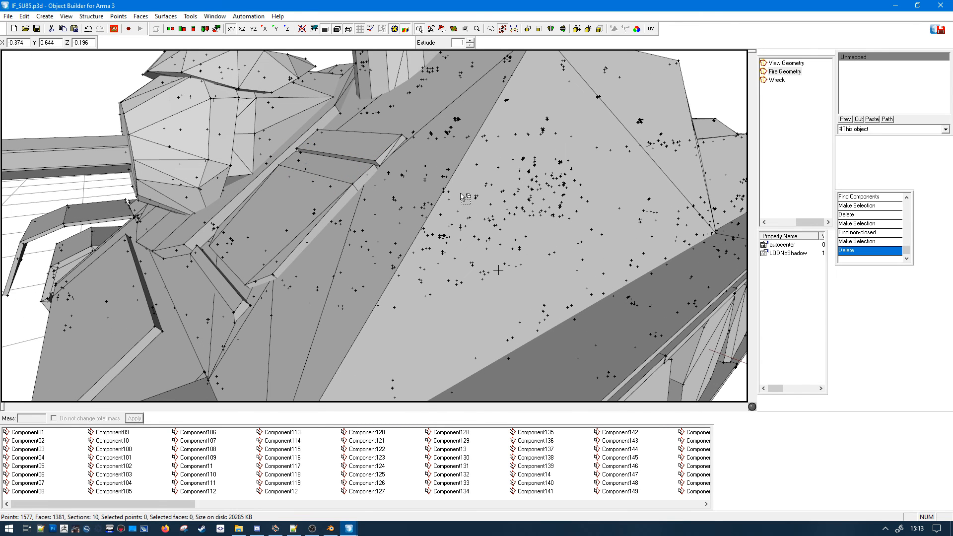
{"action": "key", "text": "ctrl+z"}
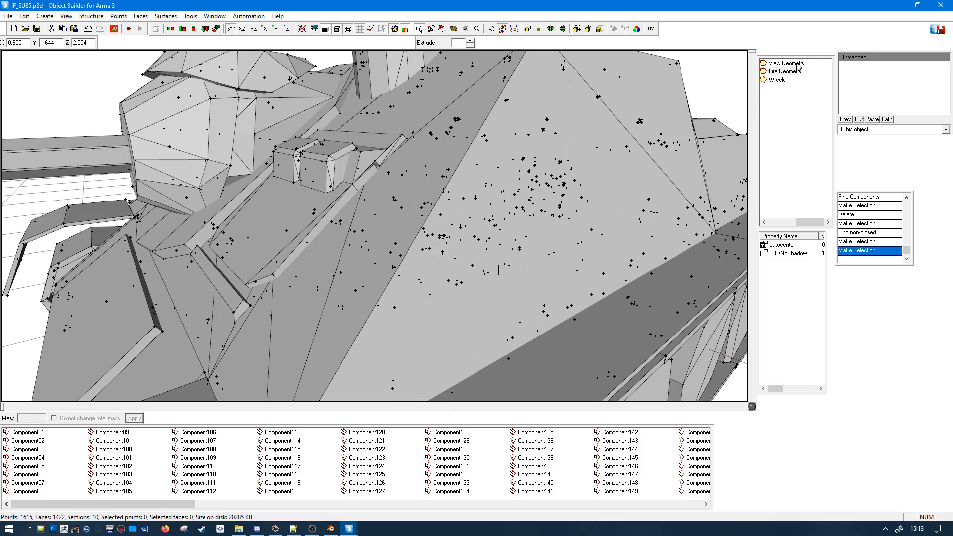
- Open the 1.000 LOD, hide its wireframe and points, and examine the driver's hatch, hull side and running gear
{"action": "scroll", "coordinate": [795, 69], "scroll_direction": "up", "scroll_amount": 5}
{"action": "left_click", "coordinate": [775, 64]}
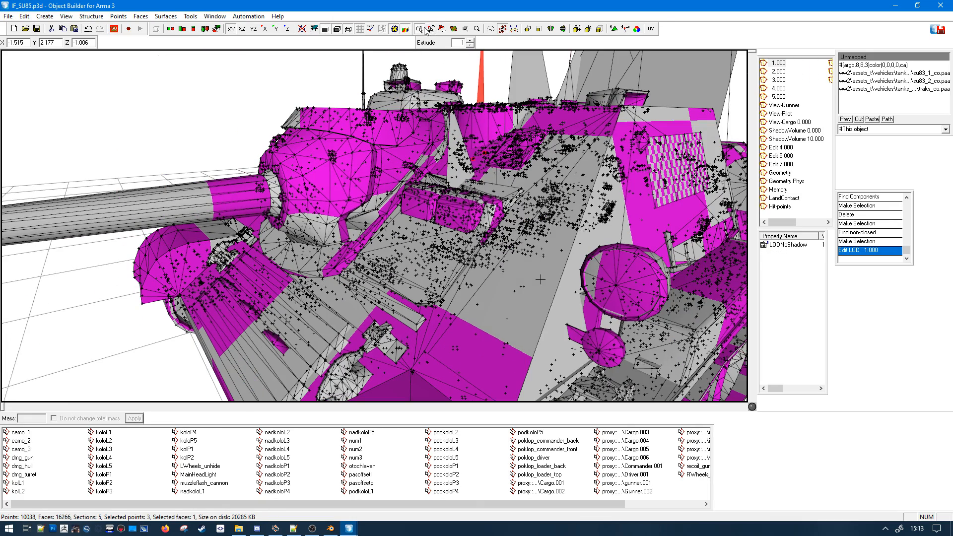
{"action": "left_click", "coordinate": [336, 30]}
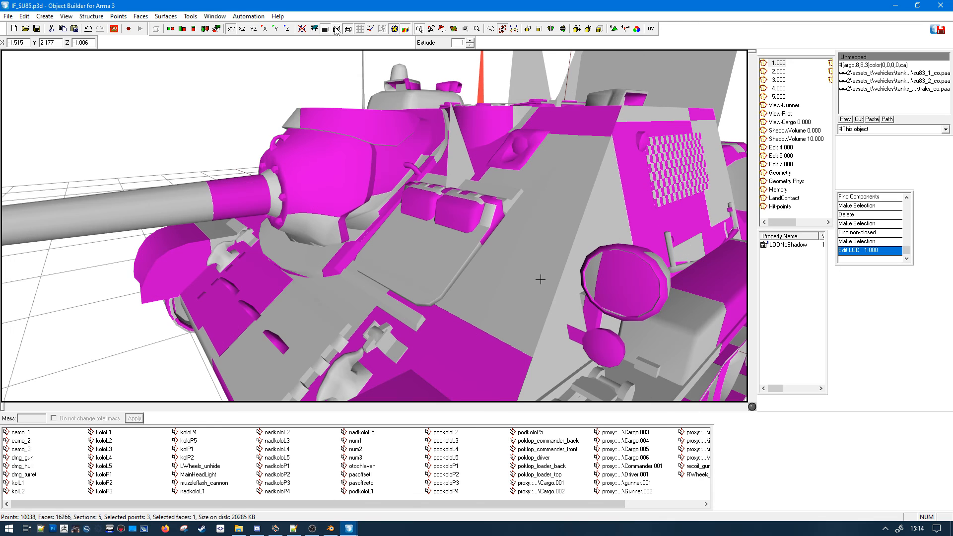
{"action": "right_click_drag", "start_coordinate": [397, 121], "coordinate": [467, 215], "text": "alt"}
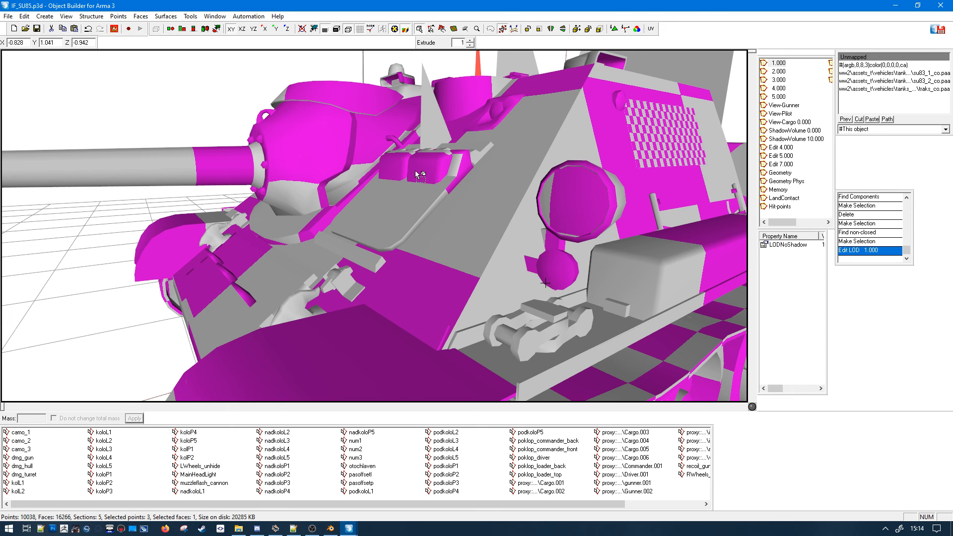
{"action": "mouse_move", "coordinate": [416, 175]}
{"action": "middle_mouse_down"}
{"action": "mouse_move", "coordinate": [431, 185]}
{"action": "mouse_move", "coordinate": [407, 185]}
{"action": "middle_mouse_up"}
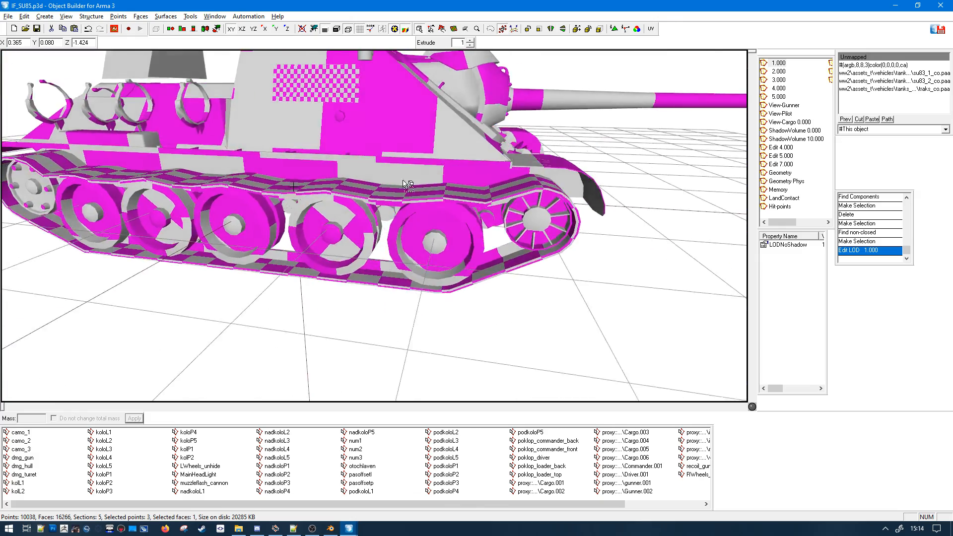
{"action": "scroll", "coordinate": [406, 185], "scroll_direction": "up", "scroll_amount": 3}
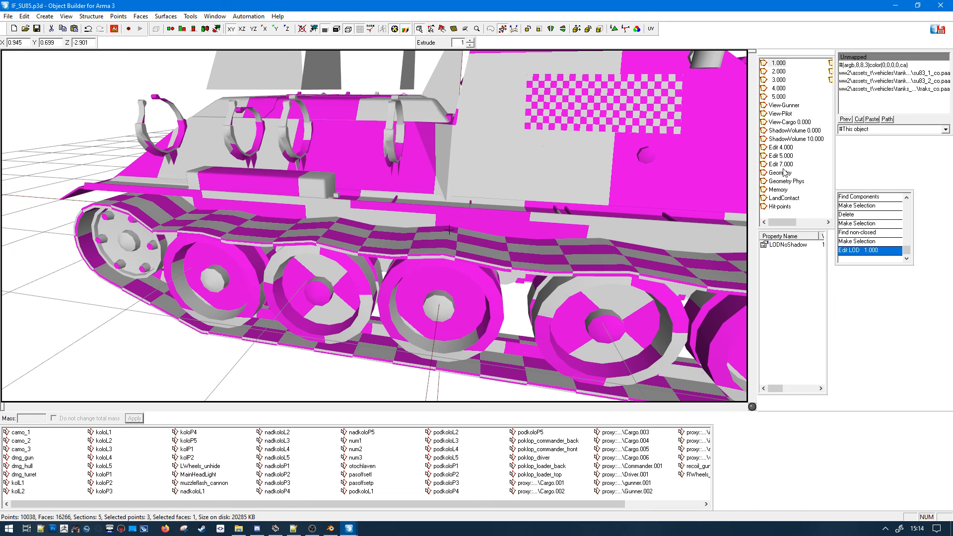
- Compare the side hull and road wheels in the Fire Geometry and View Geometry with the 1.000 LOD
{"action": "scroll", "coordinate": [786, 114], "scroll_direction": "down", "scroll_amount": 1}
{"action": "left_click", "coordinate": [781, 72]}
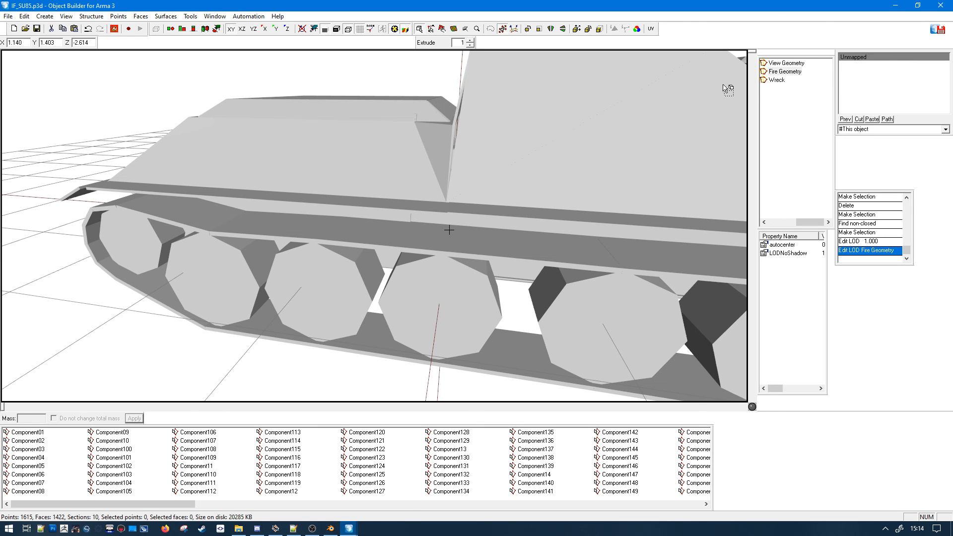
{"action": "left_click", "coordinate": [776, 64]}
{"action": "scroll", "coordinate": [776, 84], "scroll_direction": "up", "scroll_amount": 1}
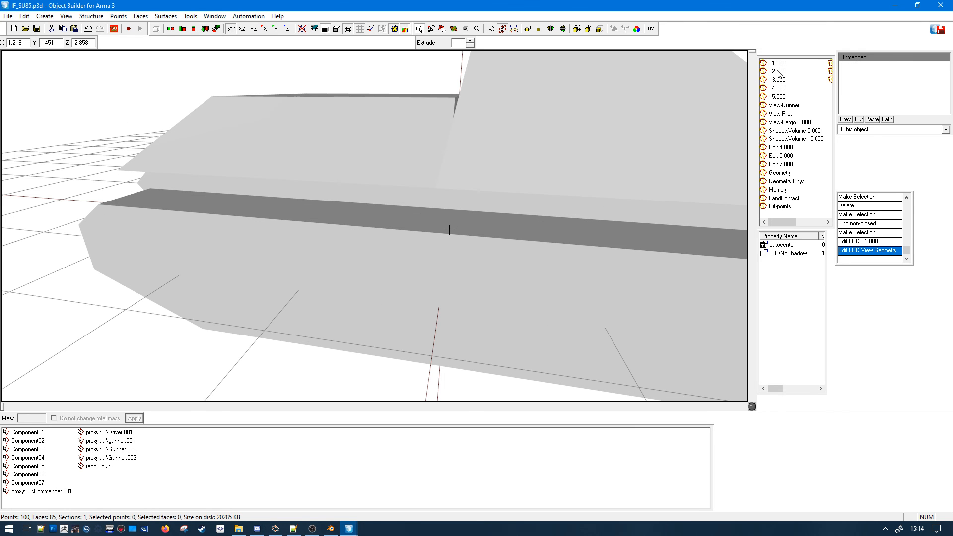
{"action": "left_click", "coordinate": [776, 64]}
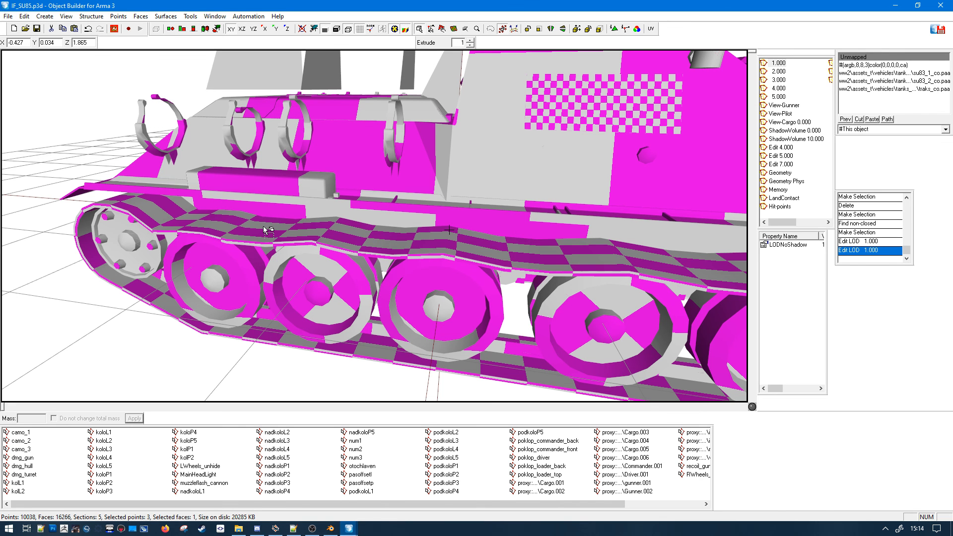
- Examine the rear hull in the 1.000 LOD and compare its rear corner with the Fire Geometry
{"action": "middle_click_drag", "start_coordinate": [264, 230], "coordinate": [218, 236]}
{"action": "scroll", "coordinate": [210, 240], "scroll_direction": "down", "scroll_amount": 5}
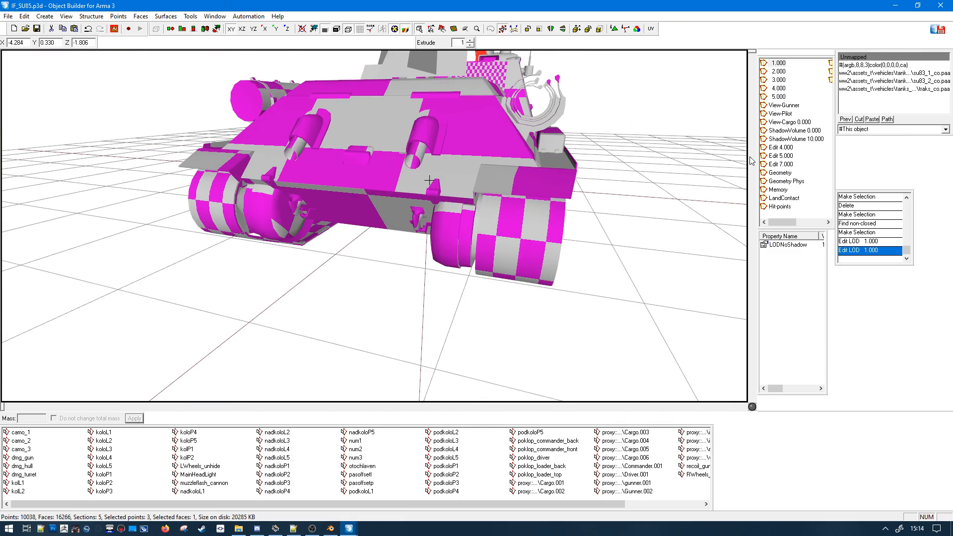
{"action": "middle_click_drag", "start_coordinate": [459, 196], "coordinate": [374, 190]}
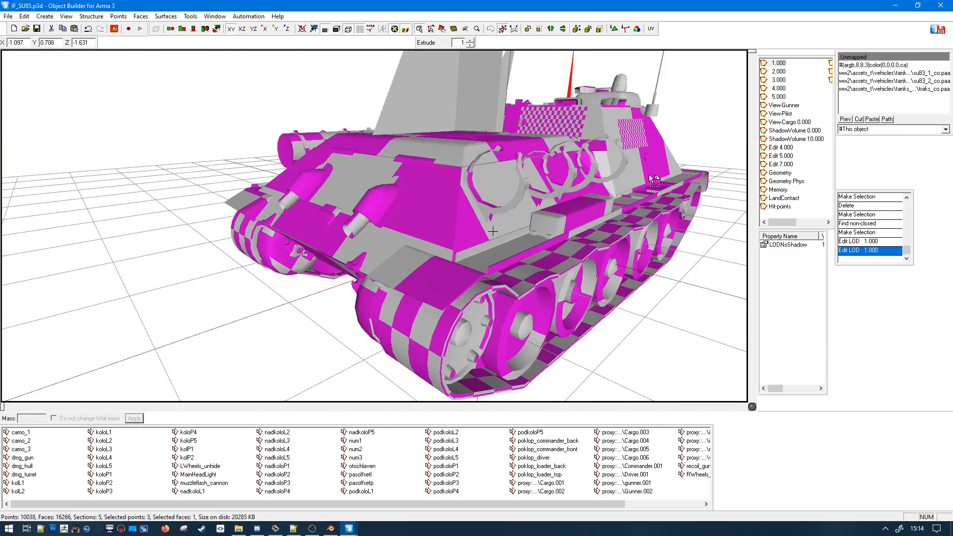
{"action": "scroll", "coordinate": [786, 87], "scroll_direction": "down", "scroll_amount": 10}
{"action": "left_click", "coordinate": [786, 72]}
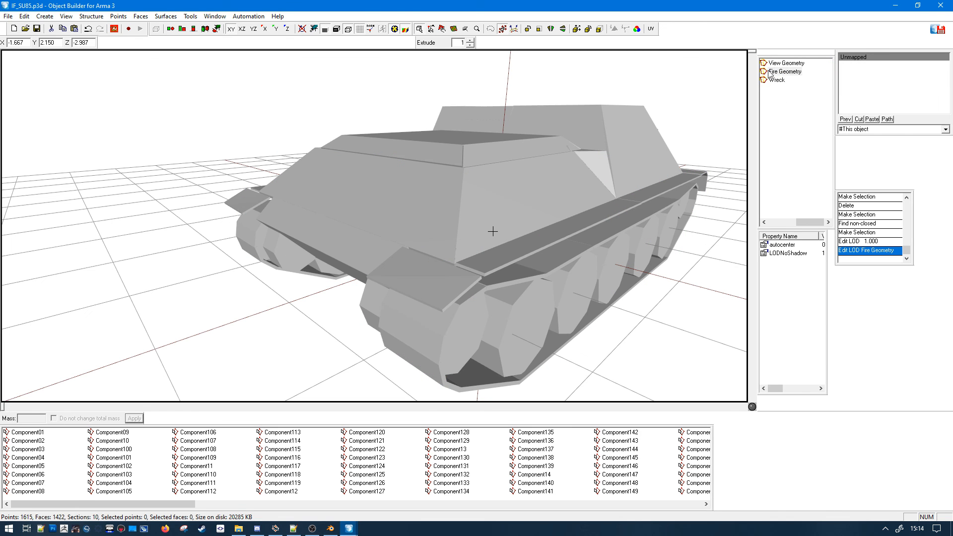
{"action": "scroll", "coordinate": [782, 72], "scroll_direction": "up", "scroll_amount": 10}
{"action": "left_click", "coordinate": [778, 64]}
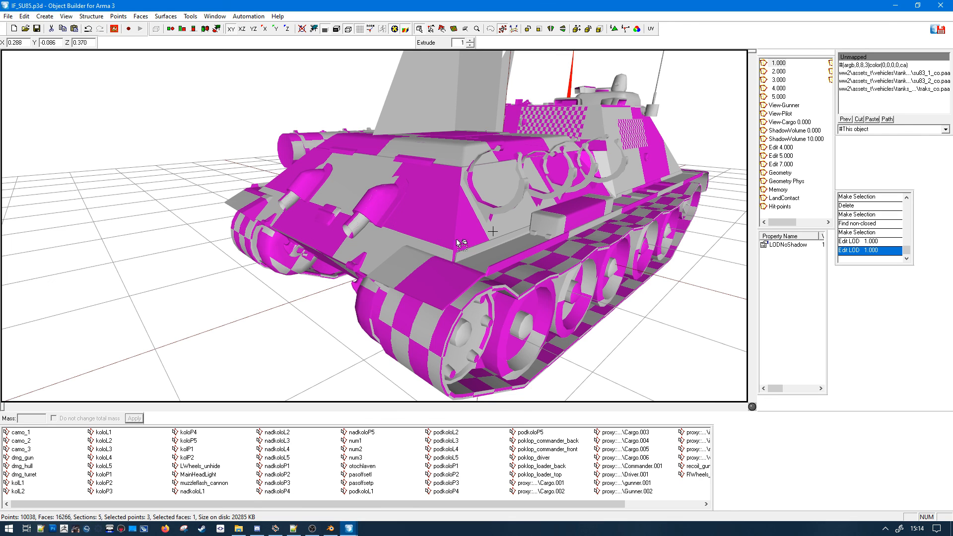
- Compare the opposite rear corner of the 1.000 LOD with the Fire Geometry, including the fenders and engine deck
{"action": "left_click_drag", "start_coordinate": [456, 240], "coordinate": [251, 235], "text": "alt"}
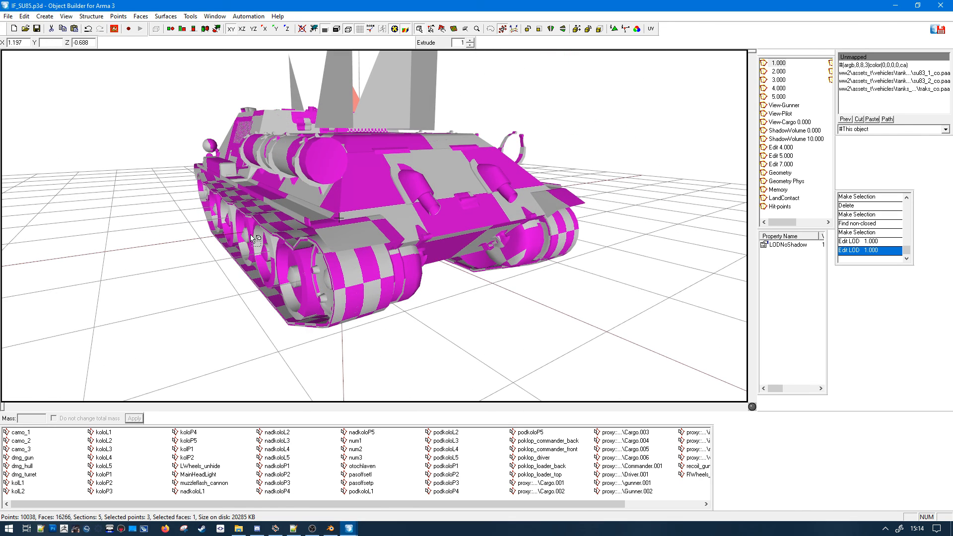
{"action": "scroll", "coordinate": [800, 114], "scroll_direction": "down", "scroll_amount": 2}
{"action": "left_click", "coordinate": [779, 74]}
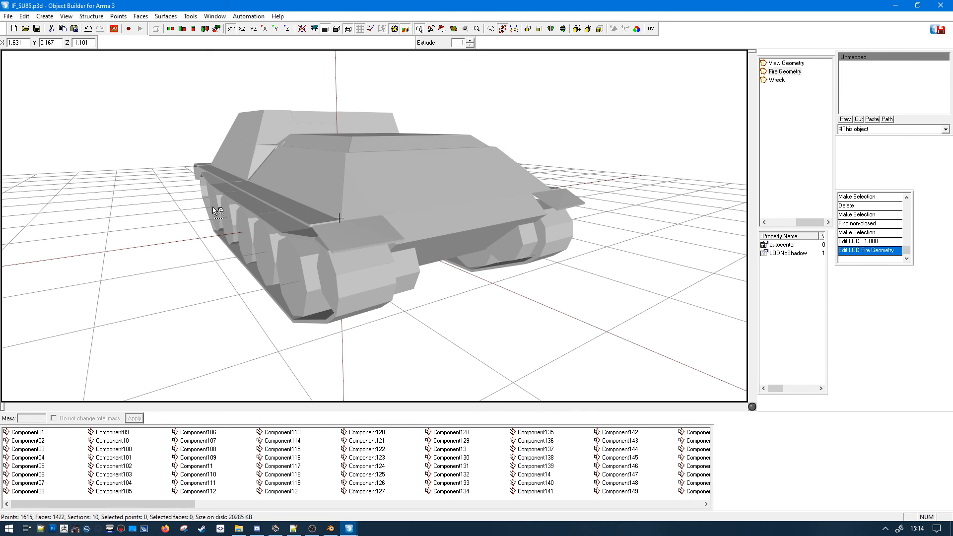
{"action": "middle_click_drag", "start_coordinate": [258, 200], "coordinate": [437, 254]}
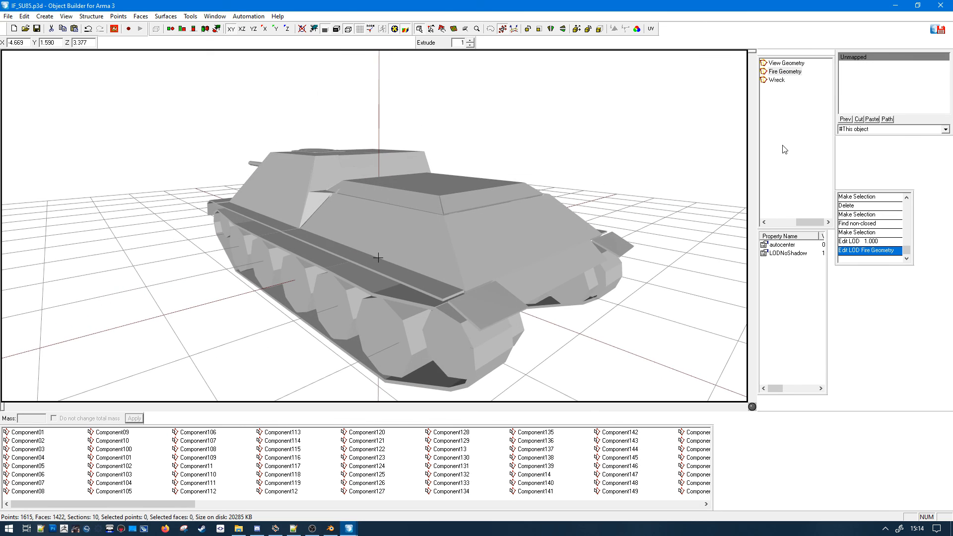
- Return from the Fire Geometry to the 1.000 LOD to compare the rear hull and its external fuel drums
{"action": "scroll", "coordinate": [806, 125], "scroll_direction": "up", "scroll_amount": 2}
{"action": "scroll", "coordinate": [778, 192], "scroll_direction": "down", "scroll_amount": 2}
{"action": "scroll", "coordinate": [765, 103], "scroll_direction": "up", "scroll_amount": 2}
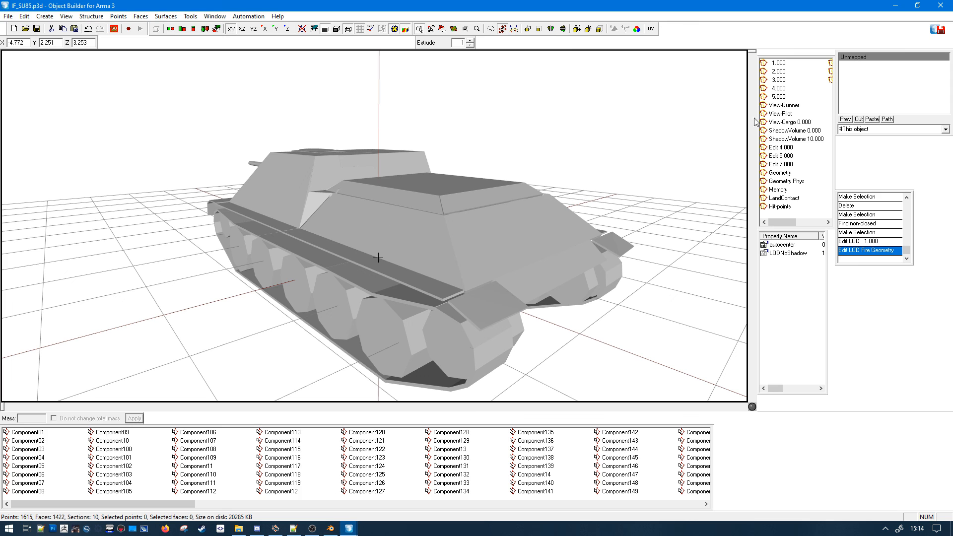
{"action": "scroll", "coordinate": [794, 110], "scroll_direction": "down", "scroll_amount": 2}
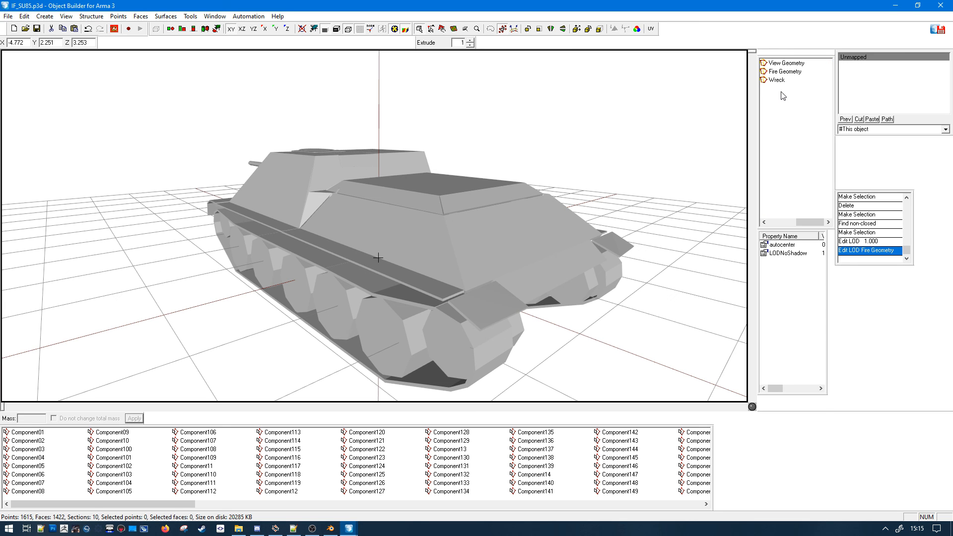
{"action": "left_click", "coordinate": [779, 72]}
{"action": "scroll", "coordinate": [775, 185], "scroll_direction": "up", "scroll_amount": 2}
{"action": "scroll", "coordinate": [779, 188], "scroll_direction": "down", "scroll_amount": 2}
{"action": "left_click", "coordinate": [778, 80]}
{"action": "left_click", "coordinate": [783, 72]}
{"action": "scroll", "coordinate": [788, 171], "scroll_direction": "up", "scroll_amount": 2}
{"action": "left_click", "coordinate": [779, 63]}
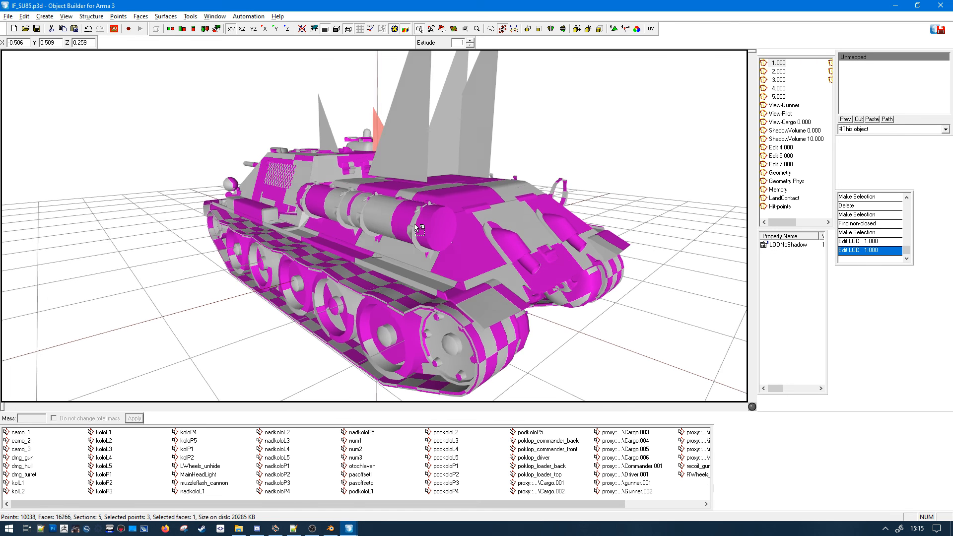
- Examine the external fuel drums, their brackets and the hull front of the 1.000 LOD from several angles
{"action": "scroll", "coordinate": [416, 227], "scroll_direction": "up", "scroll_amount": 5}
{"action": "middle_click_drag", "start_coordinate": [415, 224], "coordinate": [404, 228]}
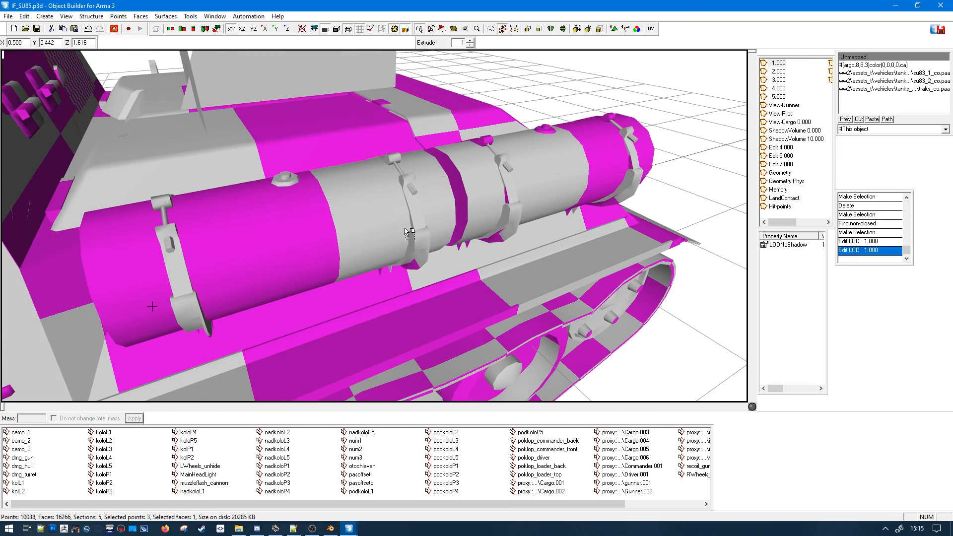
{"action": "right_click", "coordinate": [312, 222]}
{"action": "middle_click_drag", "start_coordinate": [520, 224], "coordinate": [505, 227]}
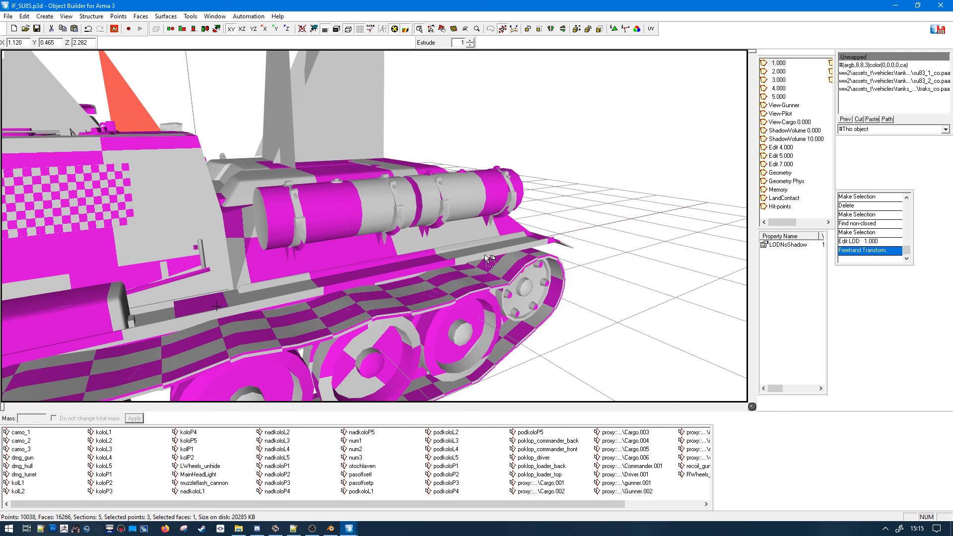
{"action": "middle_click_drag", "start_coordinate": [485, 256], "coordinate": [418, 267]}
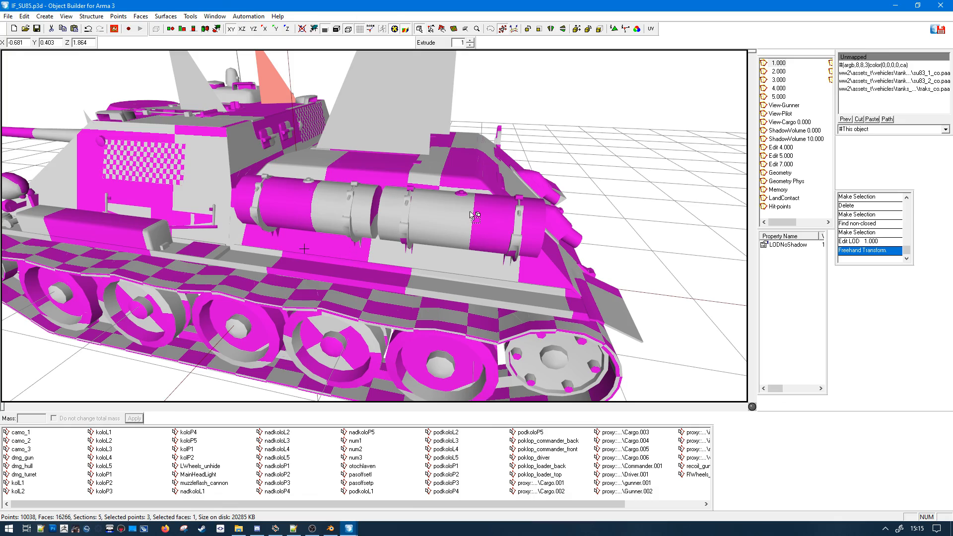
{"action": "scroll", "coordinate": [469, 217], "scroll_direction": "up", "scroll_amount": 5}
{"action": "middle_click_drag", "start_coordinate": [475, 222], "coordinate": [411, 162]}
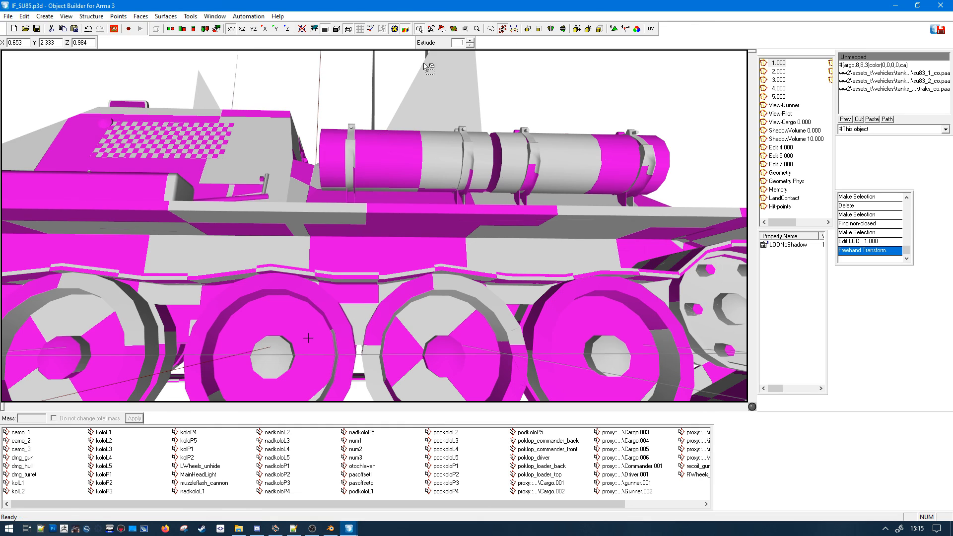
{"action": "middle_click_drag", "start_coordinate": [428, 70], "coordinate": [332, 243]}
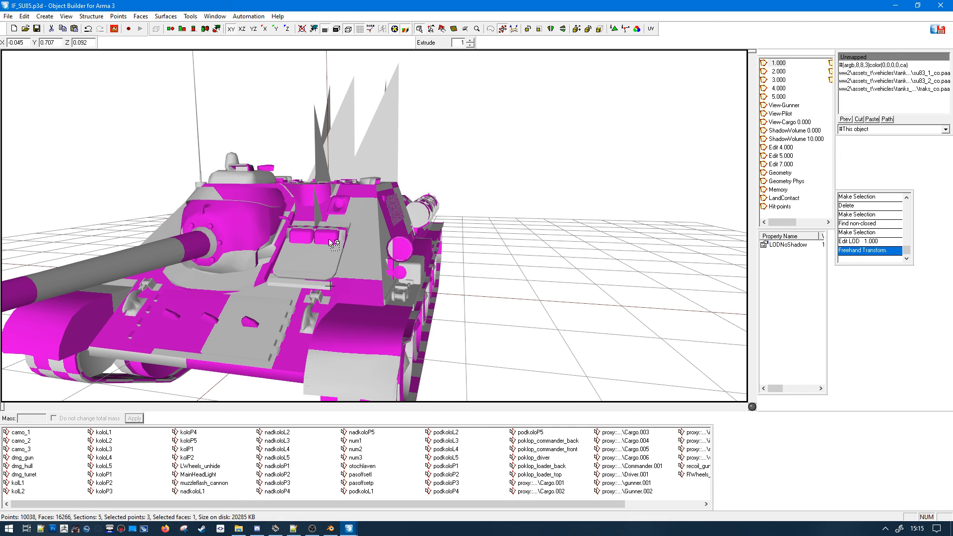